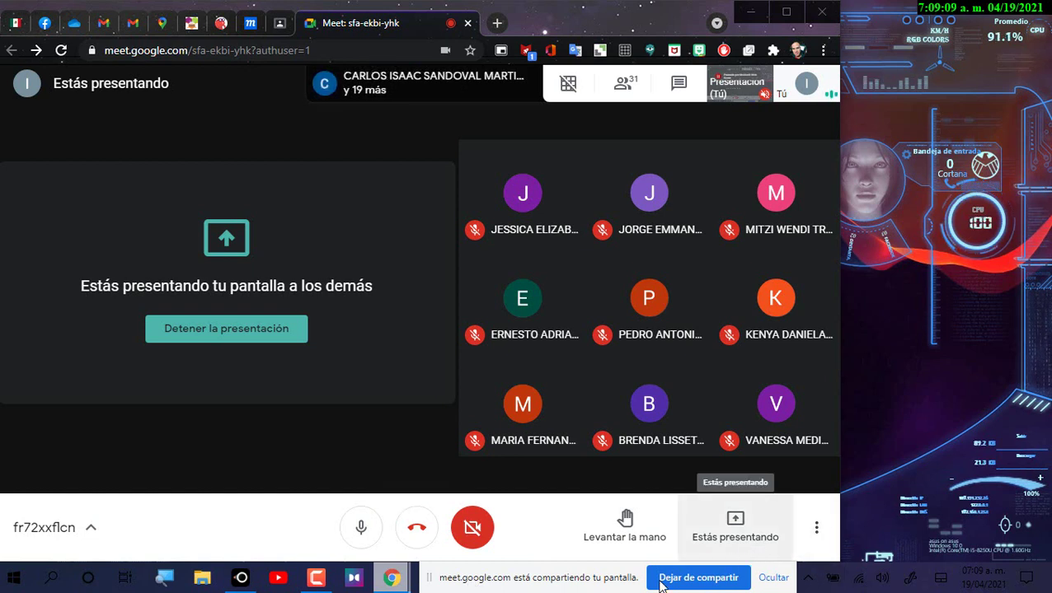
# Step: Bring the CONTROL_DE_ASISTENCIA attendance spreadsheet window to the front from the Chrome taskbar
pyautogui.moveTo(392, 578)
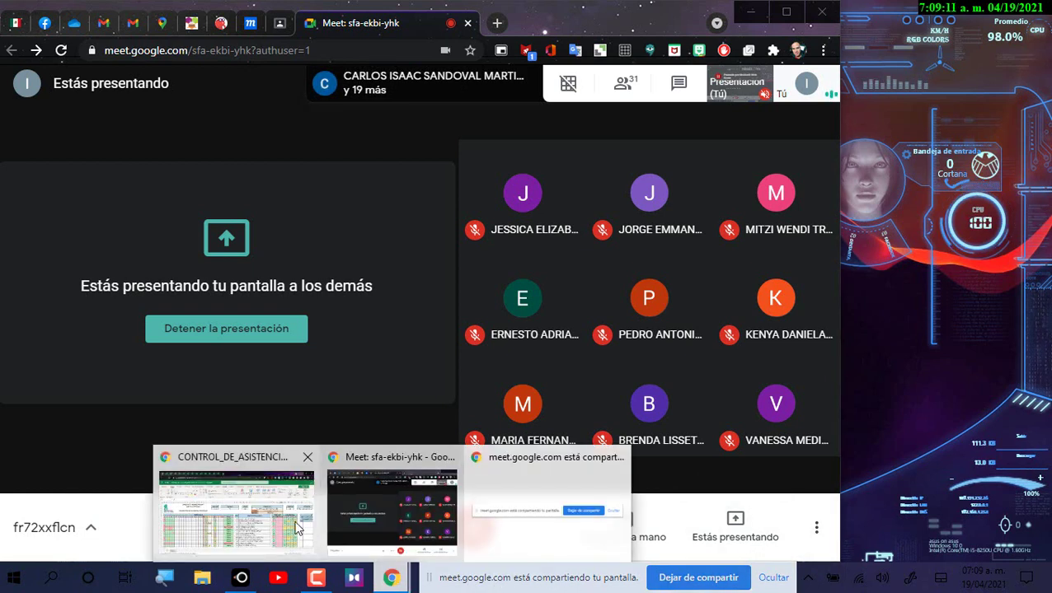
pyautogui.click(296, 529)
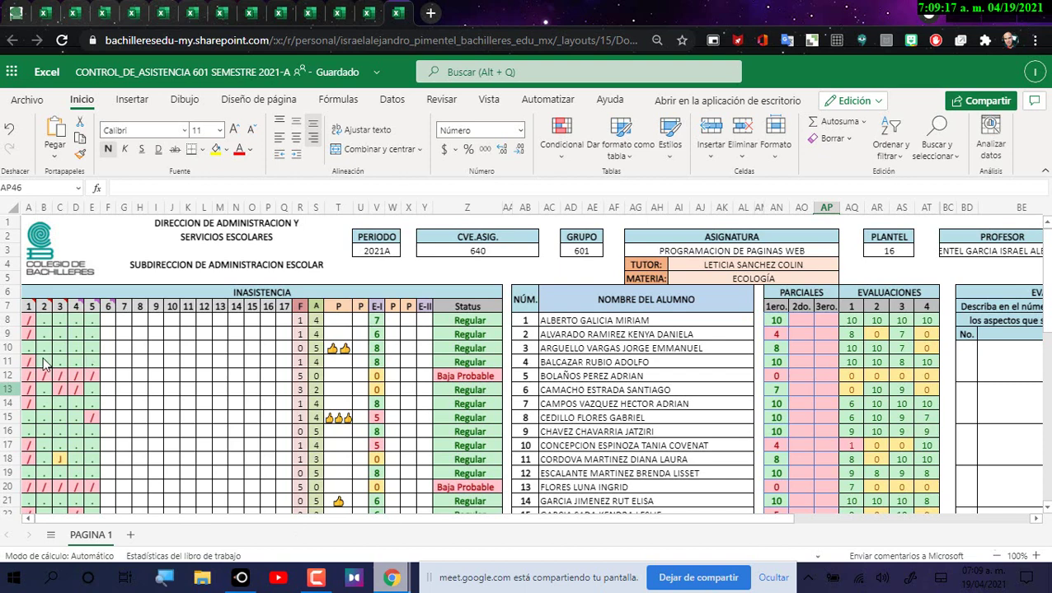
pyautogui.scroll(-2, 45, 363)
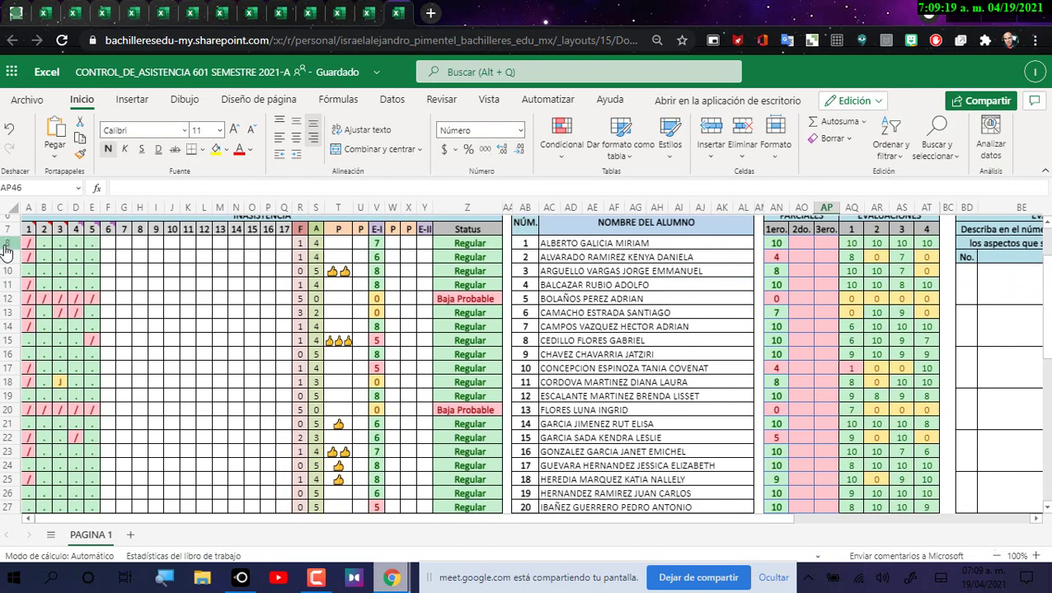
pyautogui.click(28, 207)
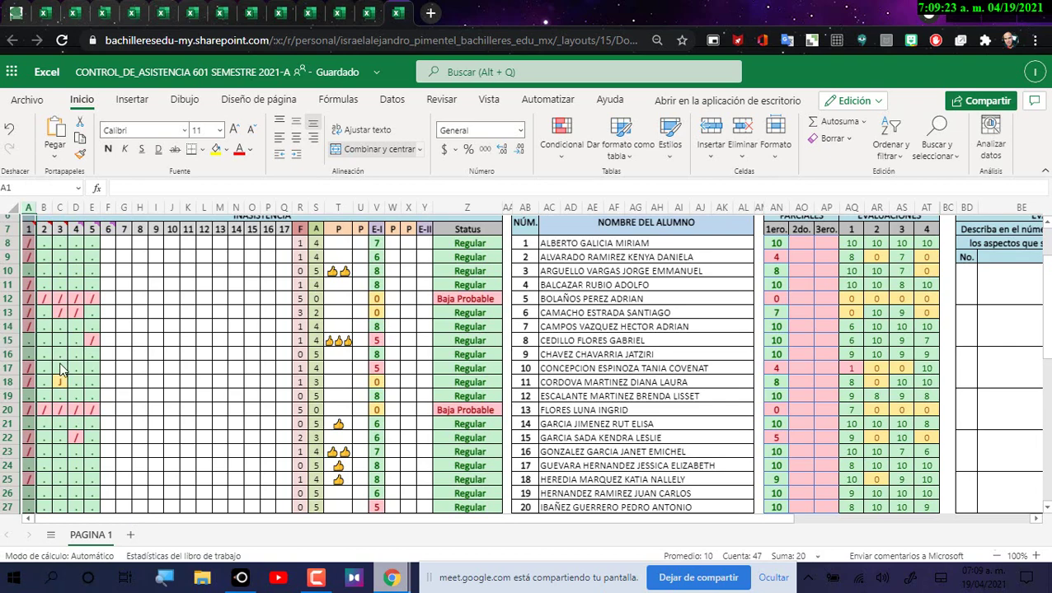
pyautogui.scroll(-4, 54, 397)
pyautogui.scroll(-5, 54, 396)
pyautogui.scroll(8, 54, 404)
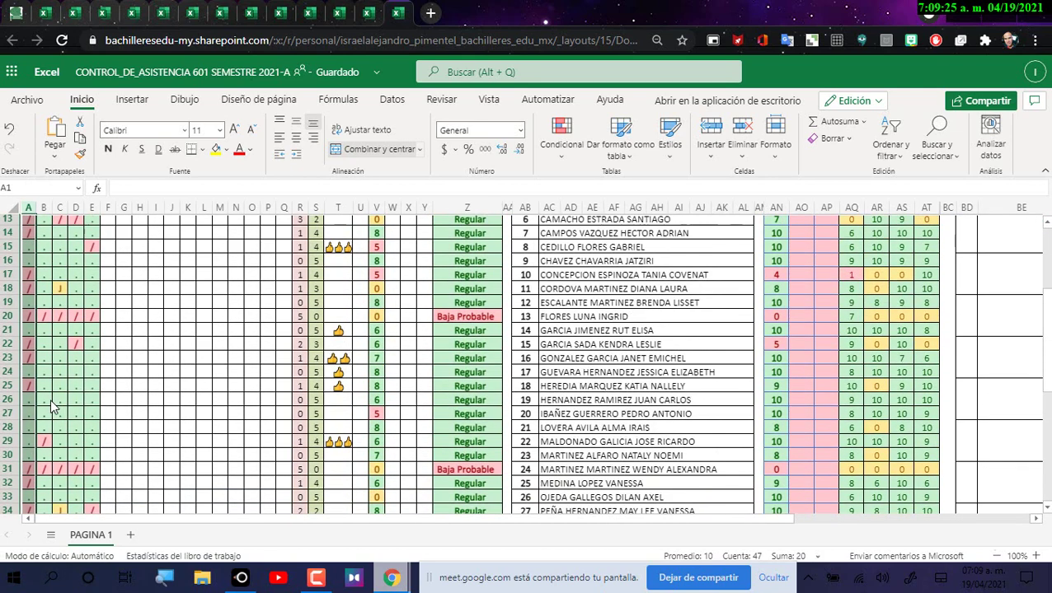
pyautogui.scroll(4, 56, 405)
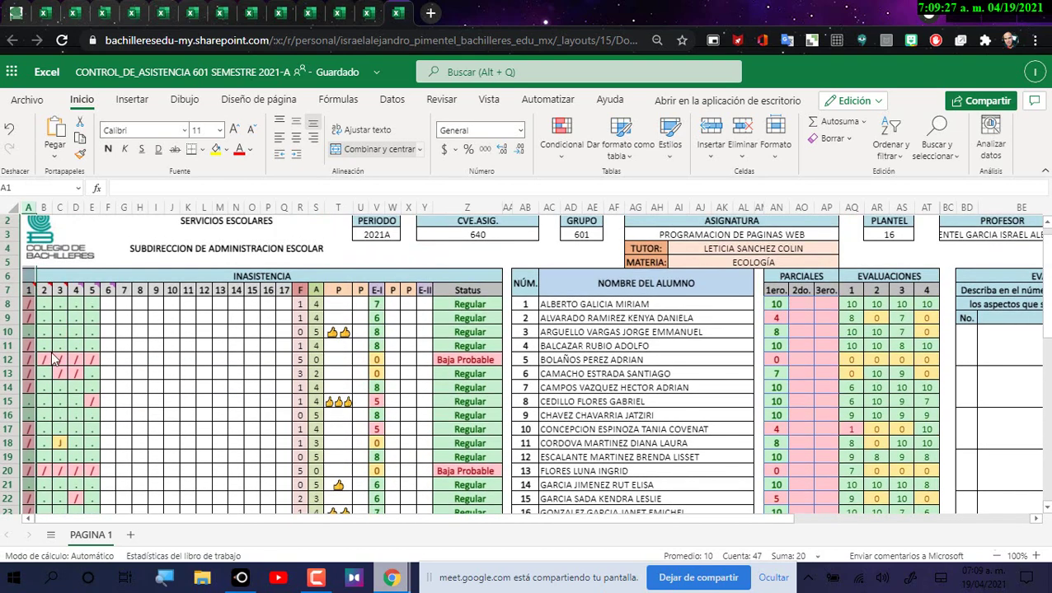
pyautogui.click(50, 208)
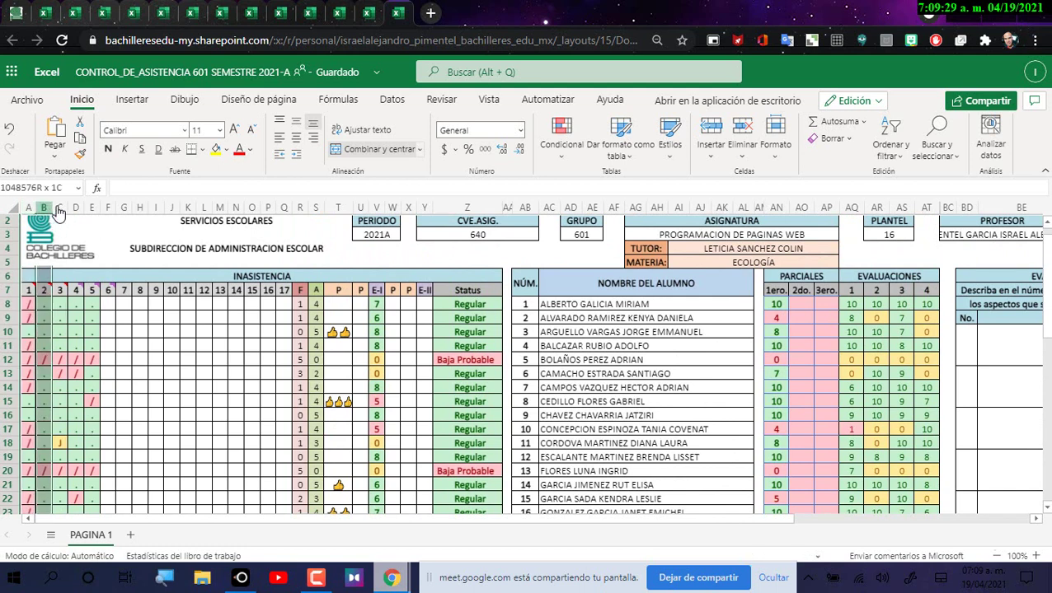
pyautogui.moveTo(58, 211); pyautogui.dragTo(91, 208)
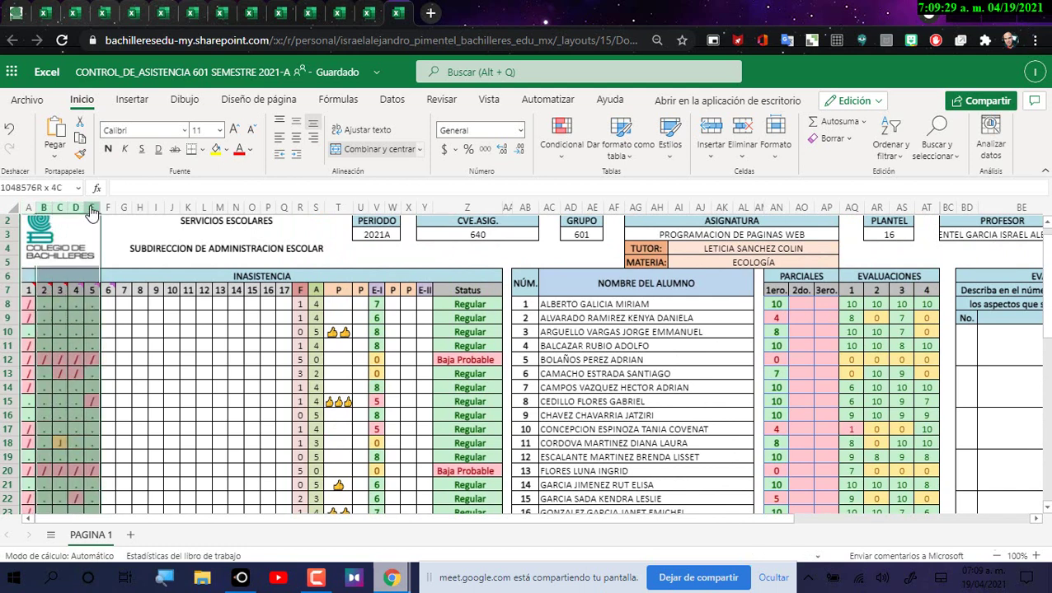
pyautogui.click(10, 361)
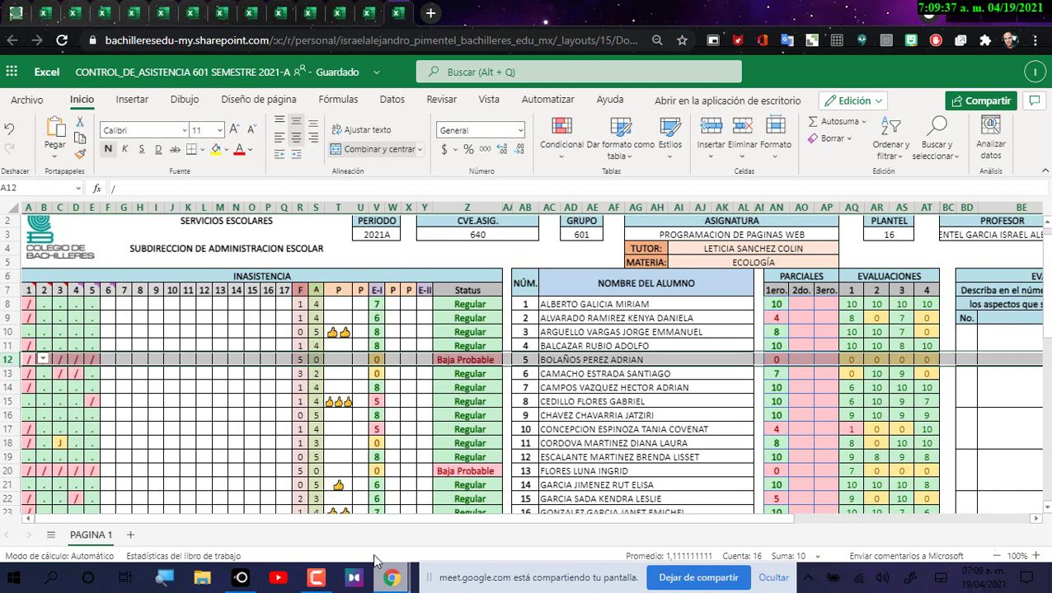
pyautogui.click(8, 476)
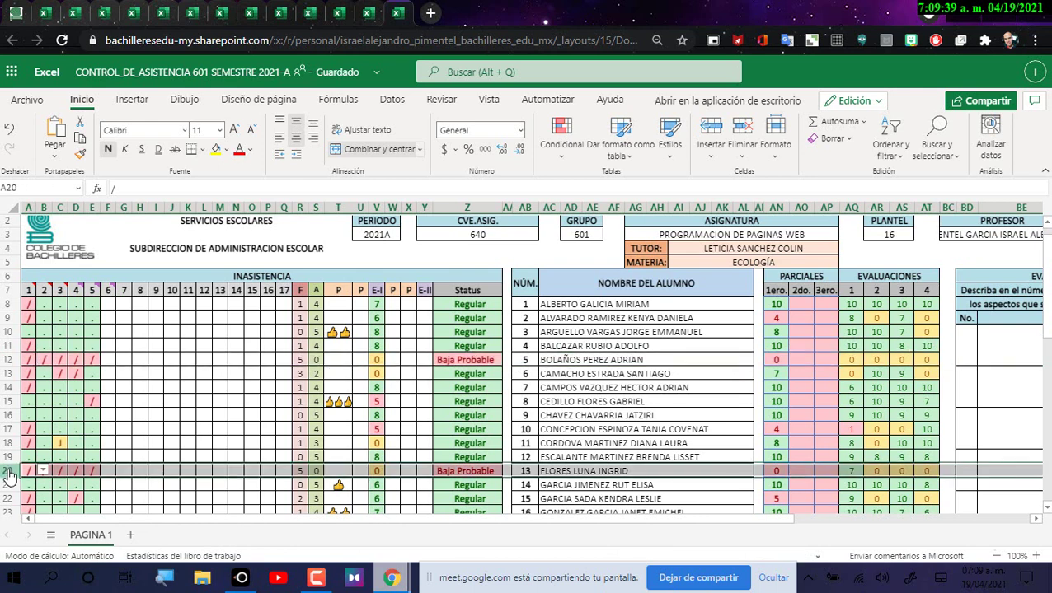
pyautogui.click(10, 360)
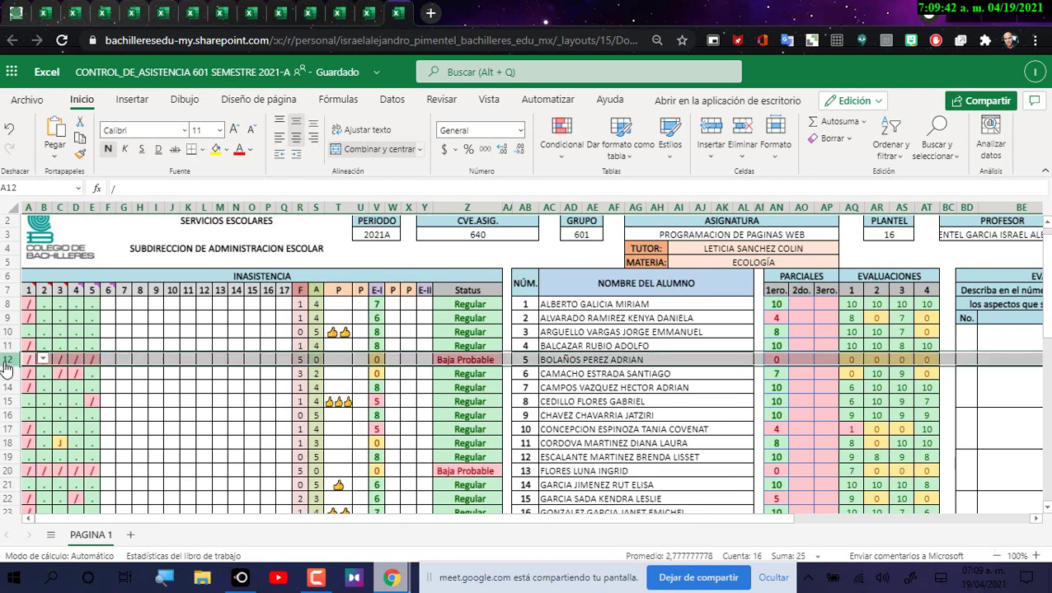
pyautogui.click(10, 474)
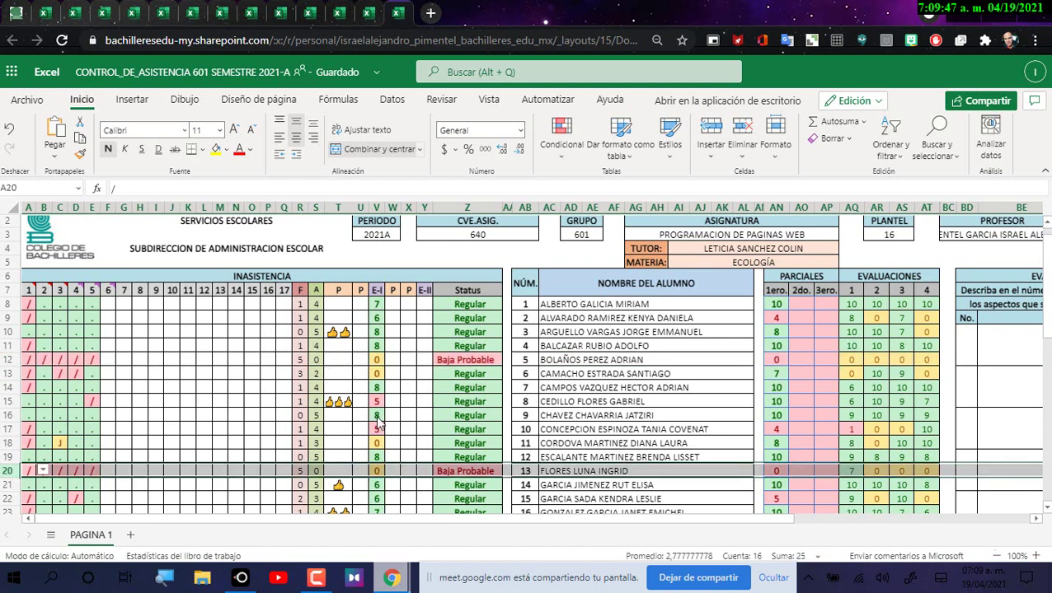
pyautogui.click(377, 207)
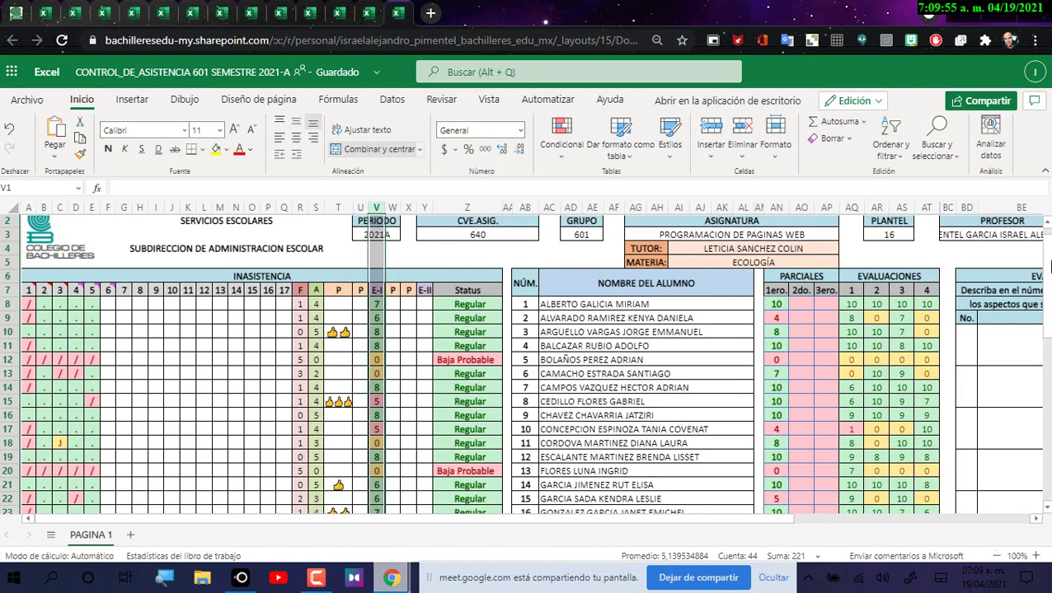
pyautogui.scroll(-2, 1050, 265)
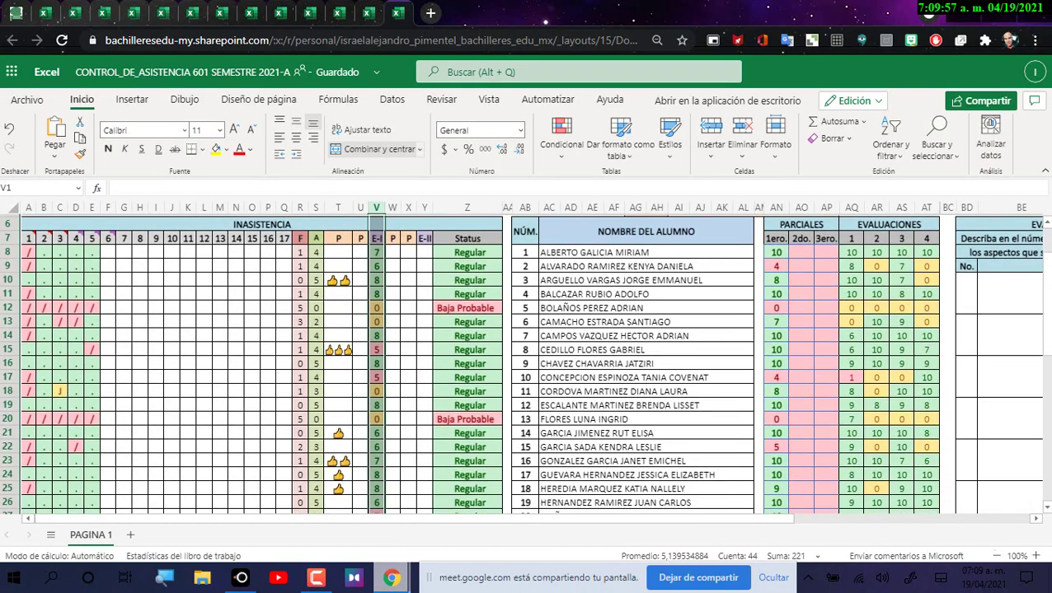
pyautogui.scroll(-5, 1050, 348)
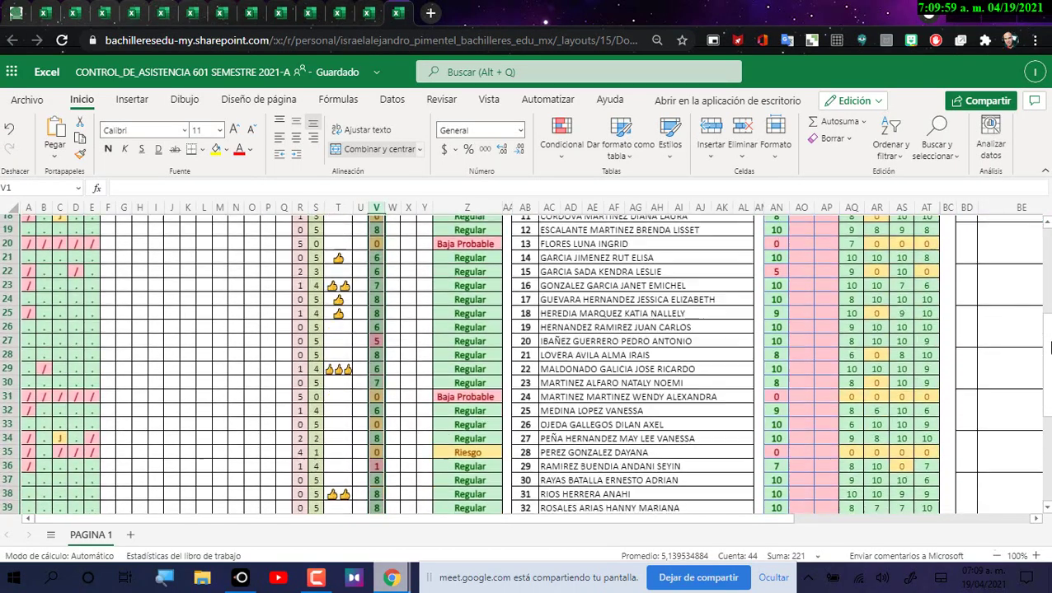
pyautogui.scroll(-1, 1050, 348)
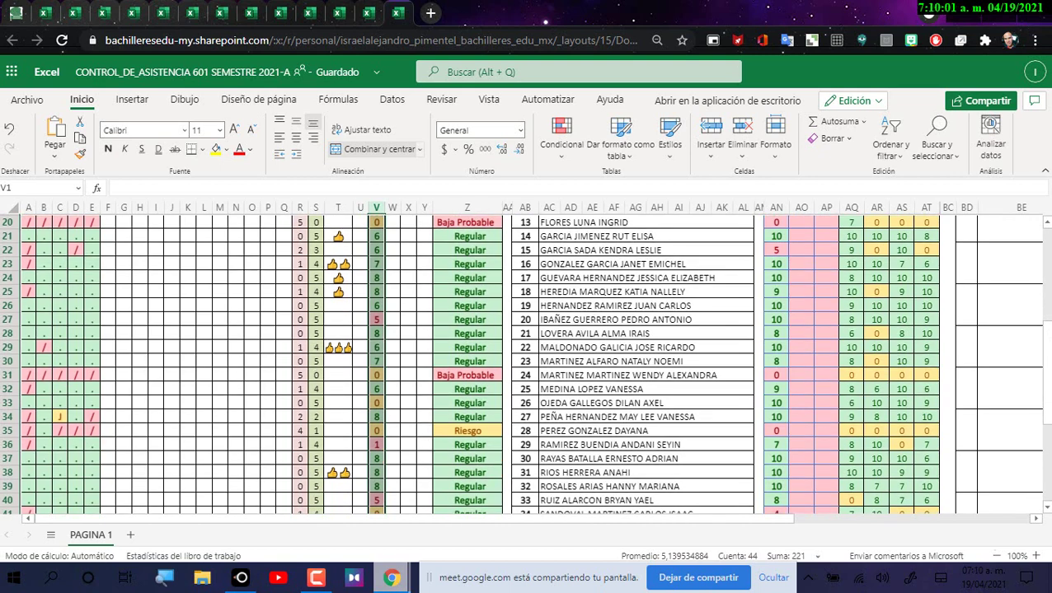
pyautogui.scroll(-1, 1050, 348)
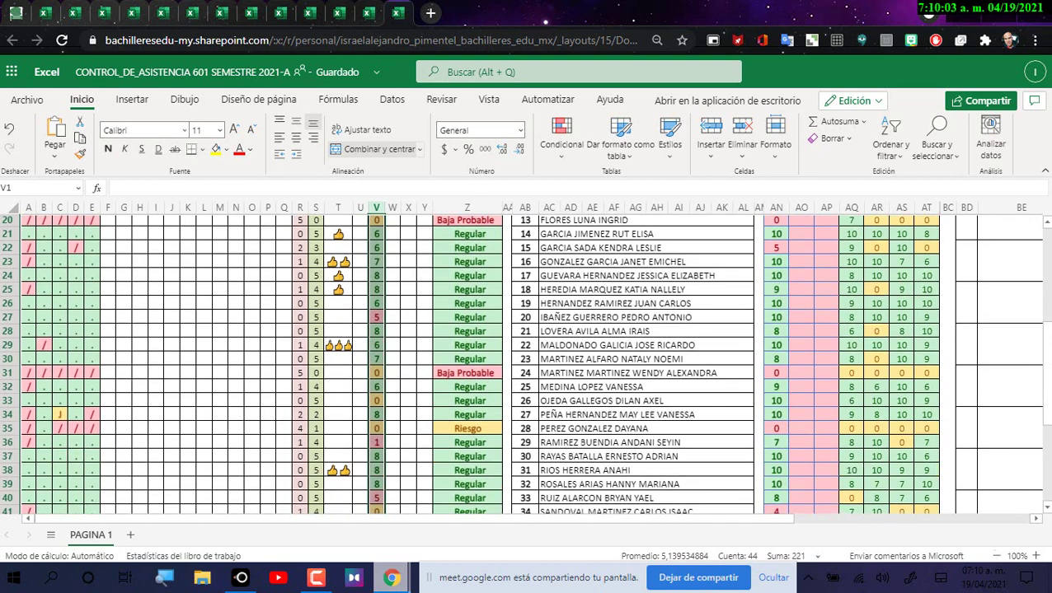
pyautogui.scroll(-1, 979, 339)
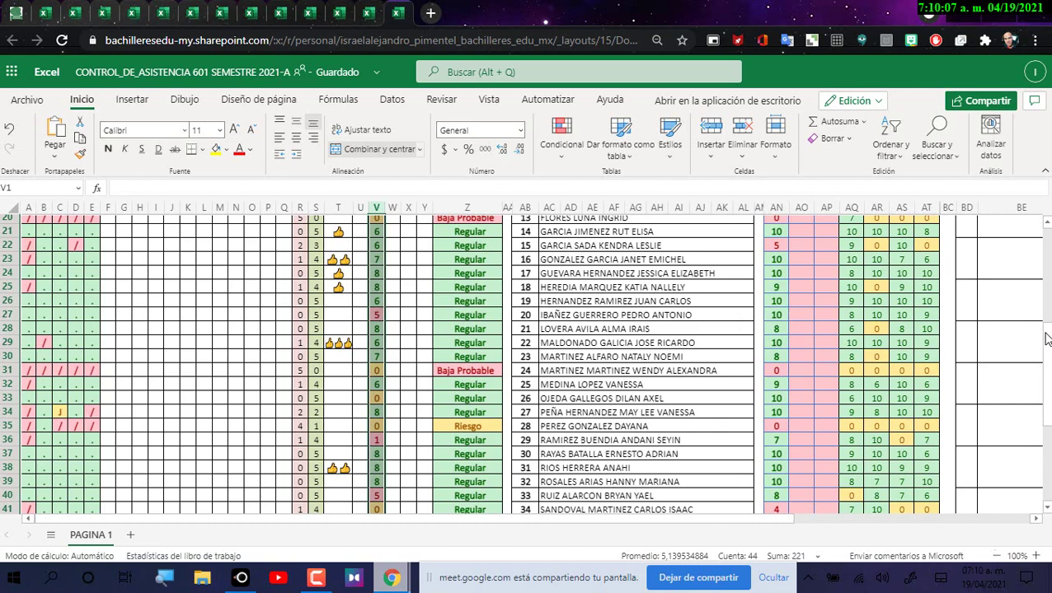
pyautogui.scroll(-1, 1047, 343)
pyautogui.moveTo(1046, 342); pyautogui.dragTo(1048, 388)
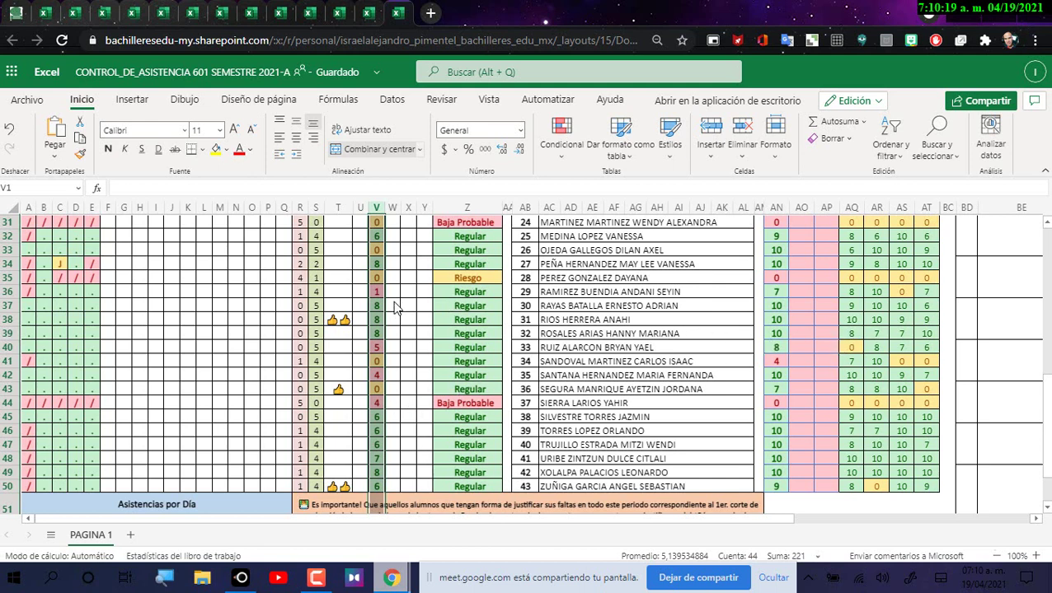
pyautogui.click(377, 251)
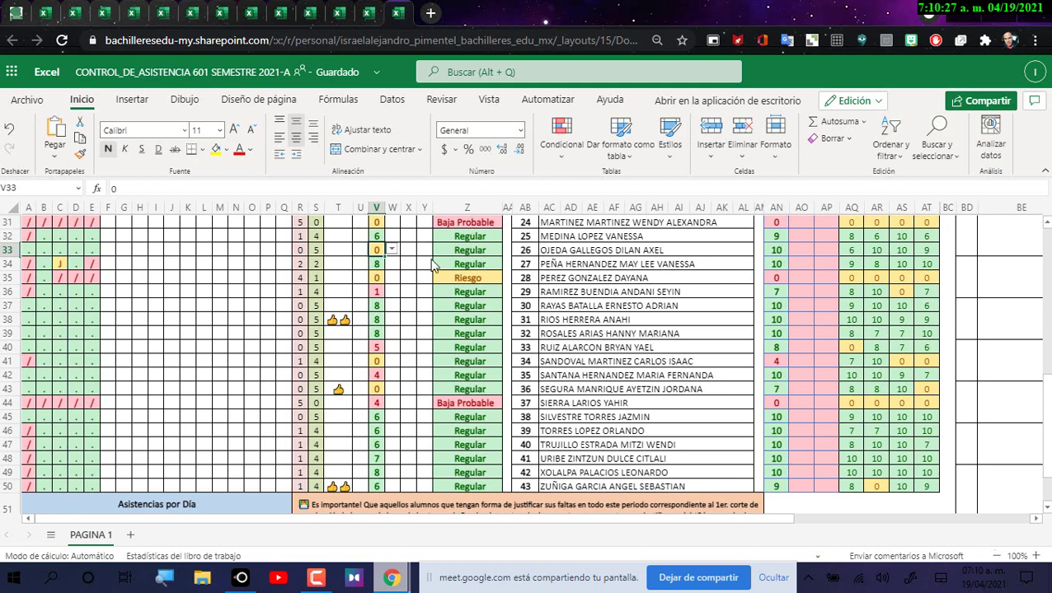
pyautogui.click(781, 252)
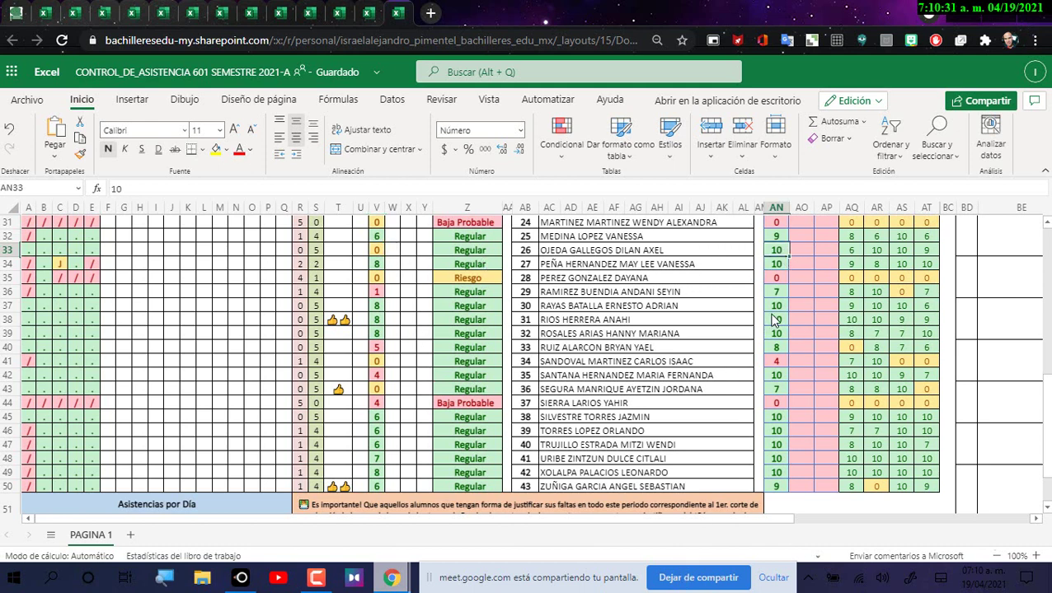
pyautogui.click(782, 265)
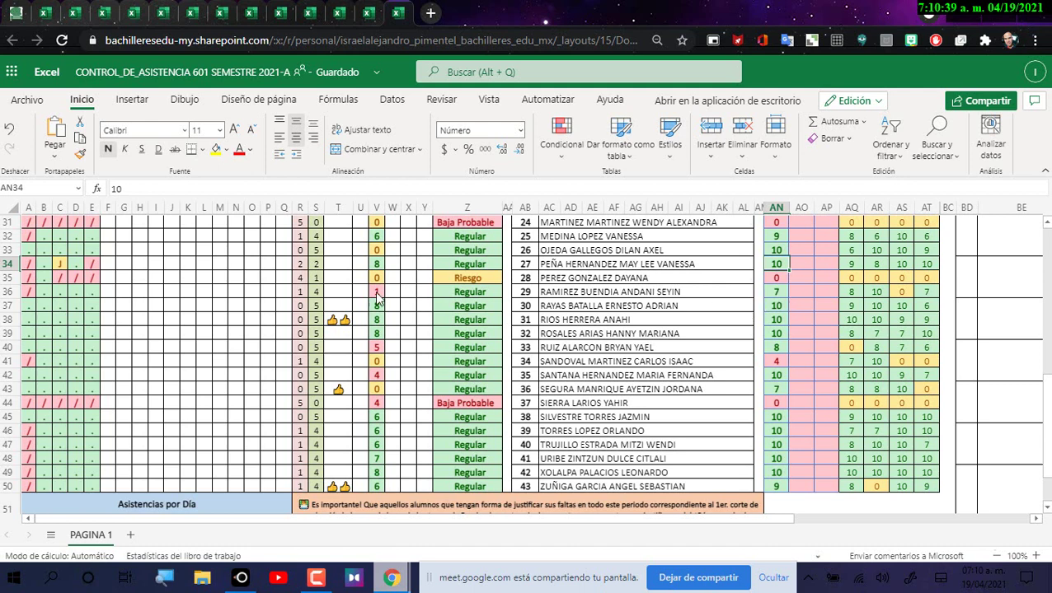
pyautogui.click(376, 264)
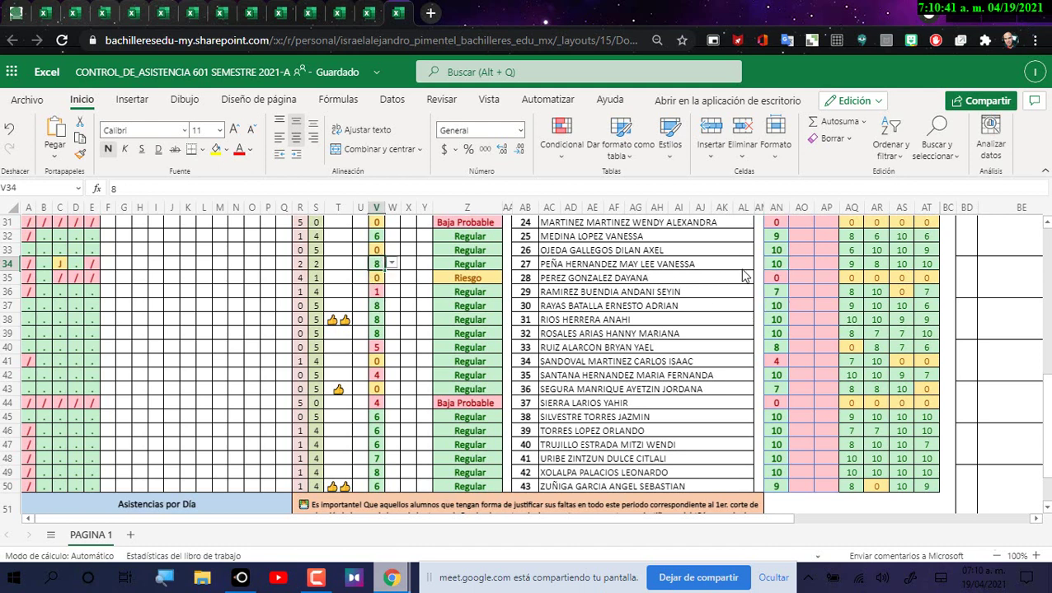
pyautogui.click(780, 267)
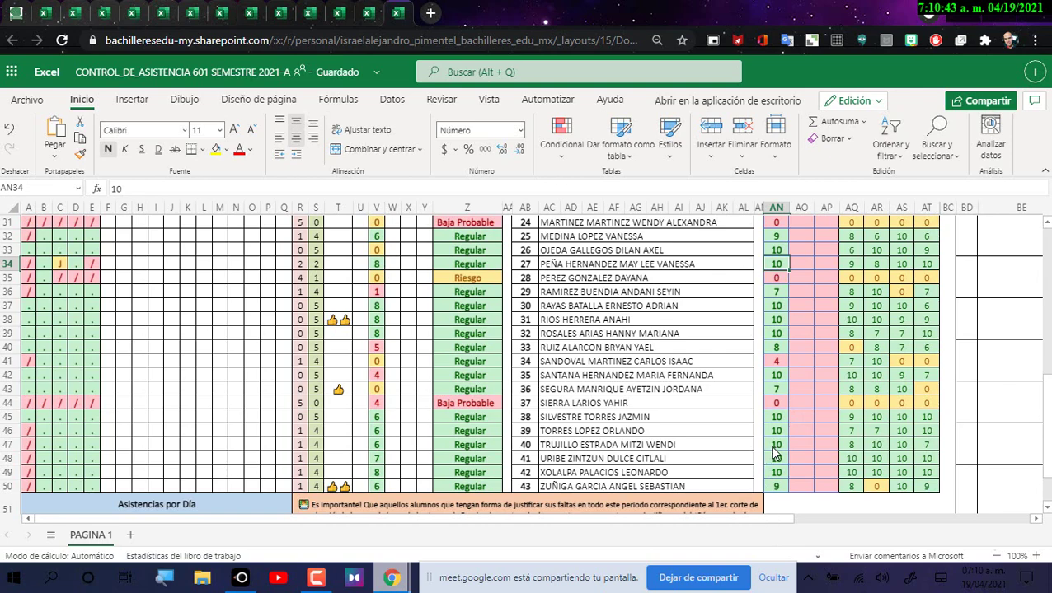
pyautogui.scroll(8, 775, 453)
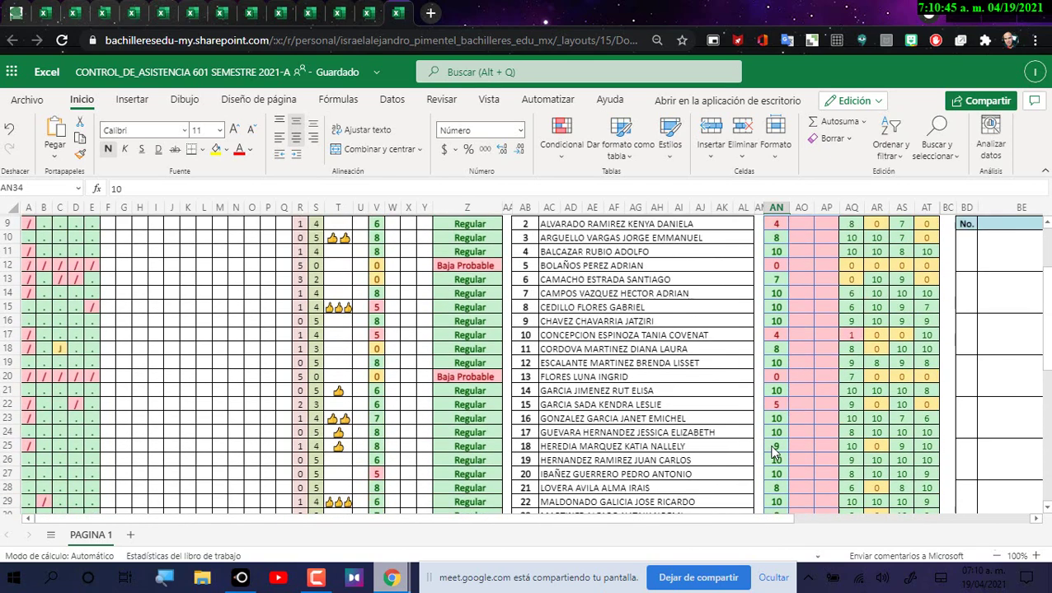
pyautogui.scroll(2, 773, 452)
pyautogui.click(784, 291)
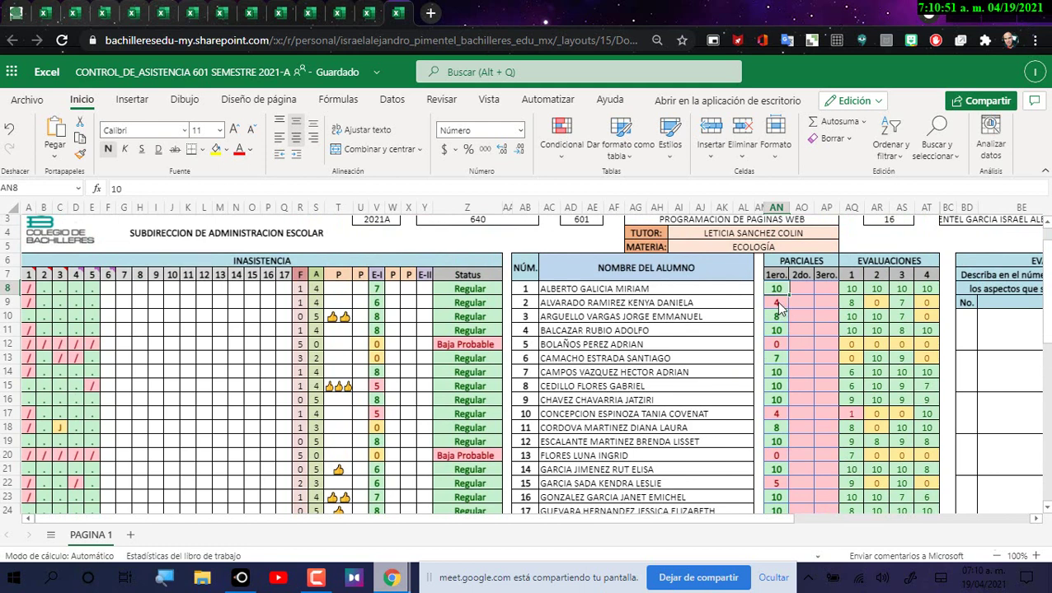
pyautogui.click(778, 306)
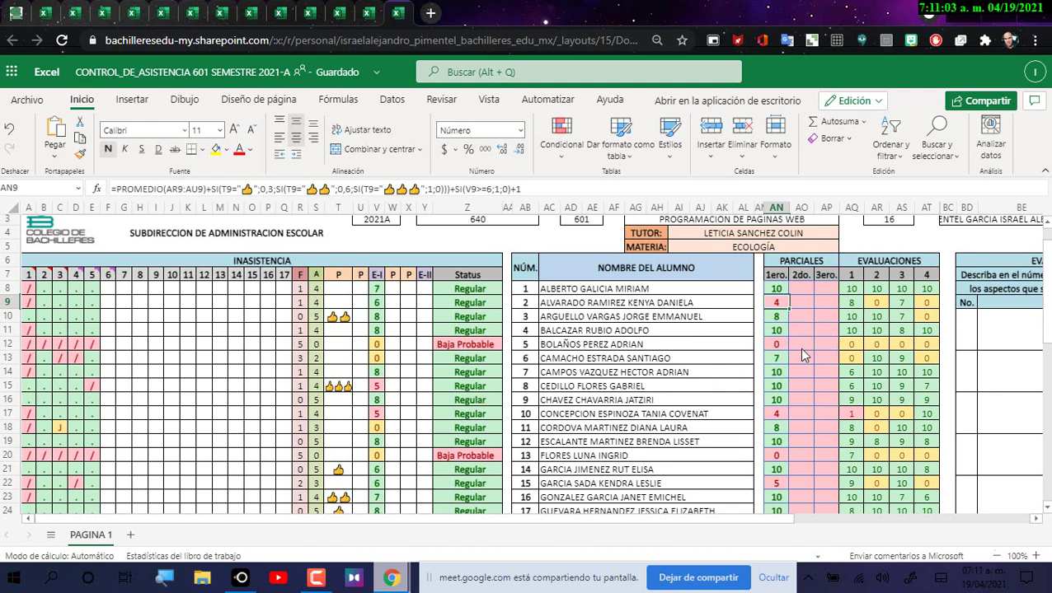
pyautogui.click(775, 289)
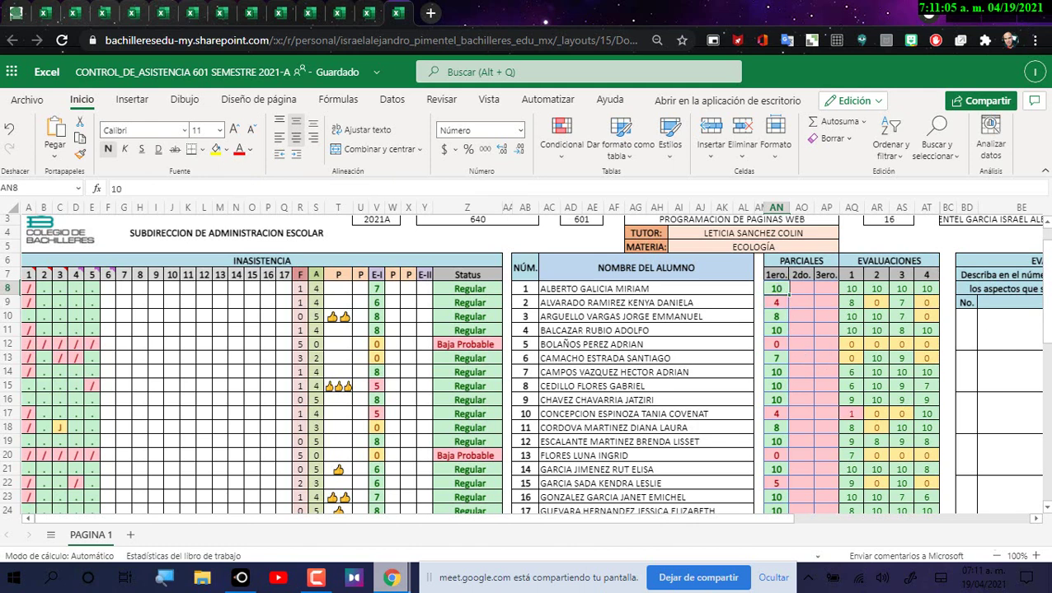
pyautogui.press('Down')
pyautogui.press('Down')
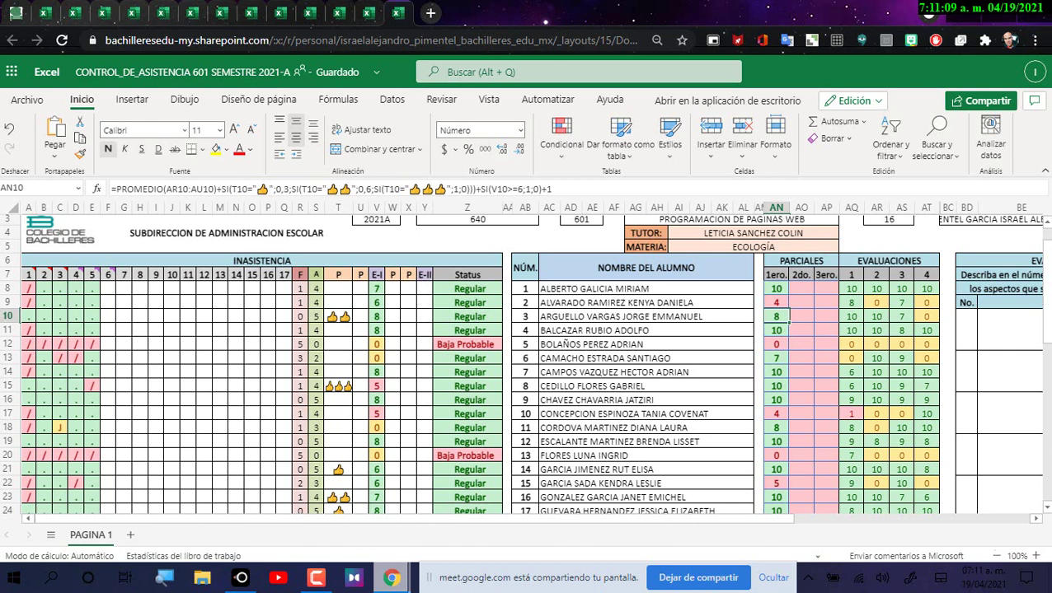
pyautogui.click(776, 330)
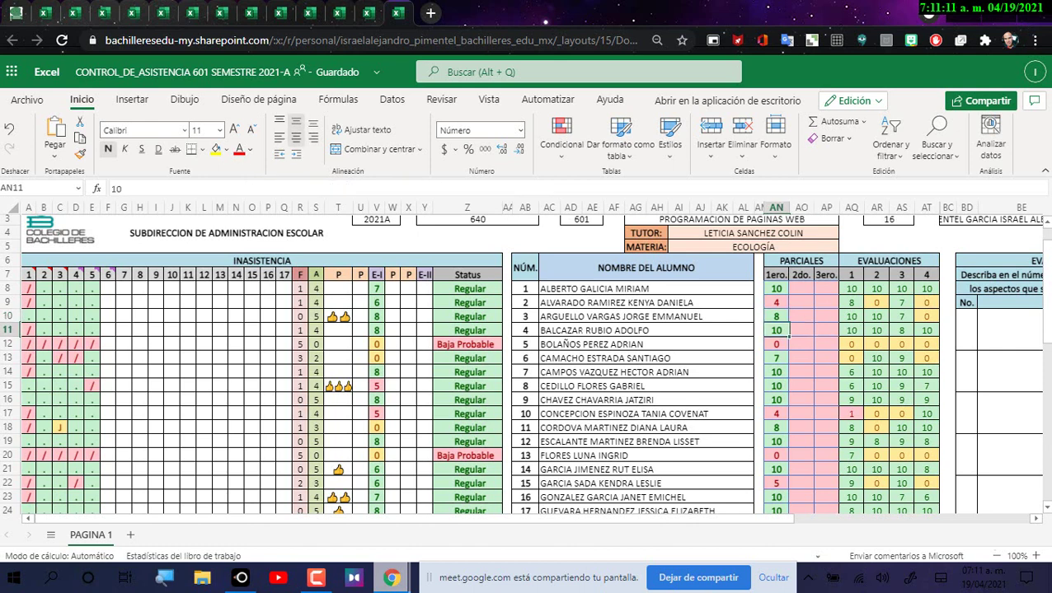
pyautogui.press('Down')
pyautogui.press('Down')
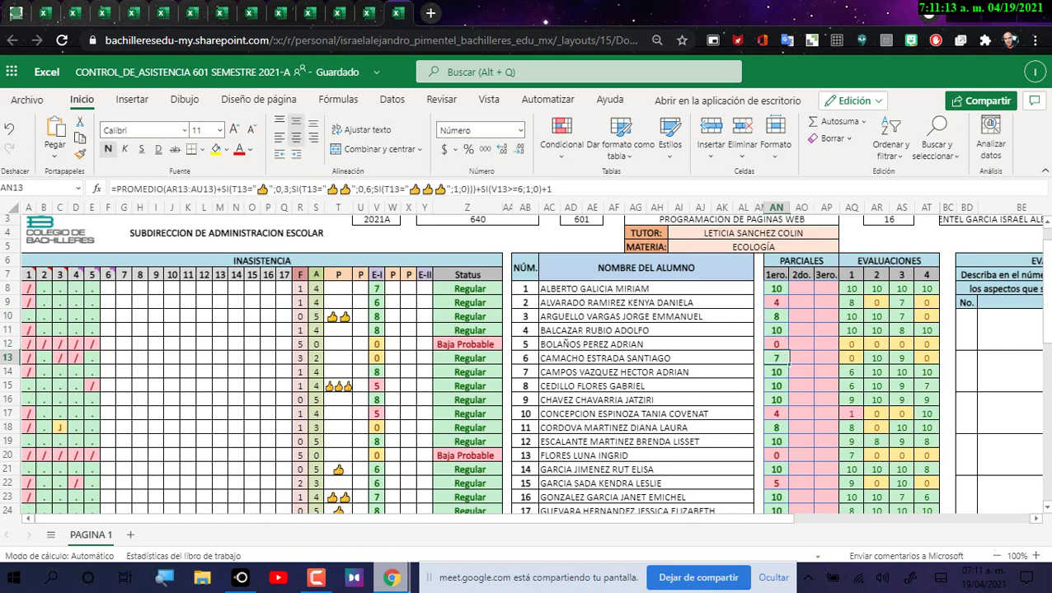
pyautogui.press('Down')
pyautogui.press('Down')
pyautogui.press('Down')
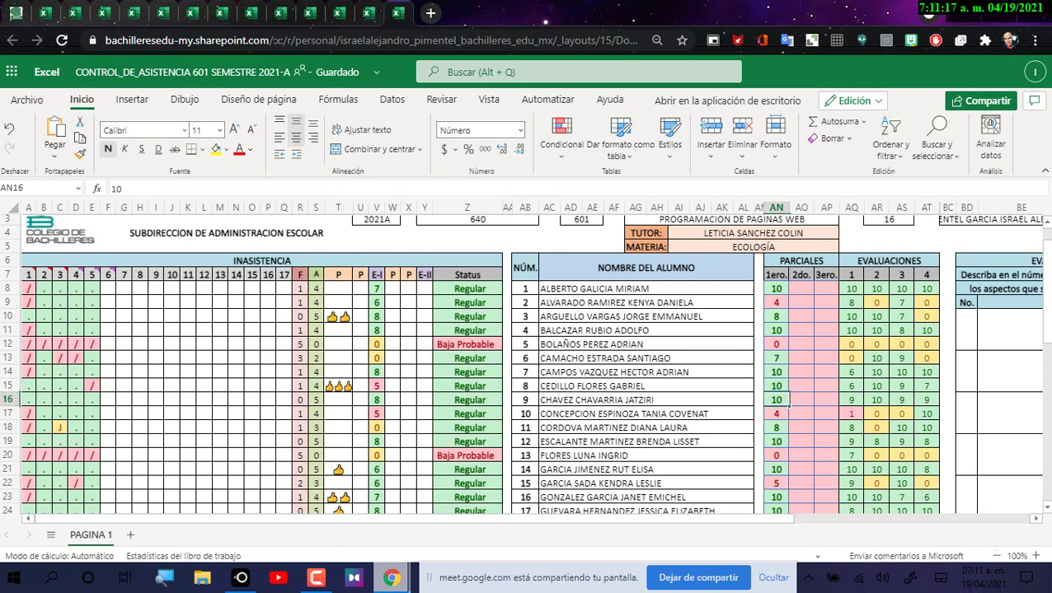
pyautogui.press('Down')
pyautogui.press('Down')
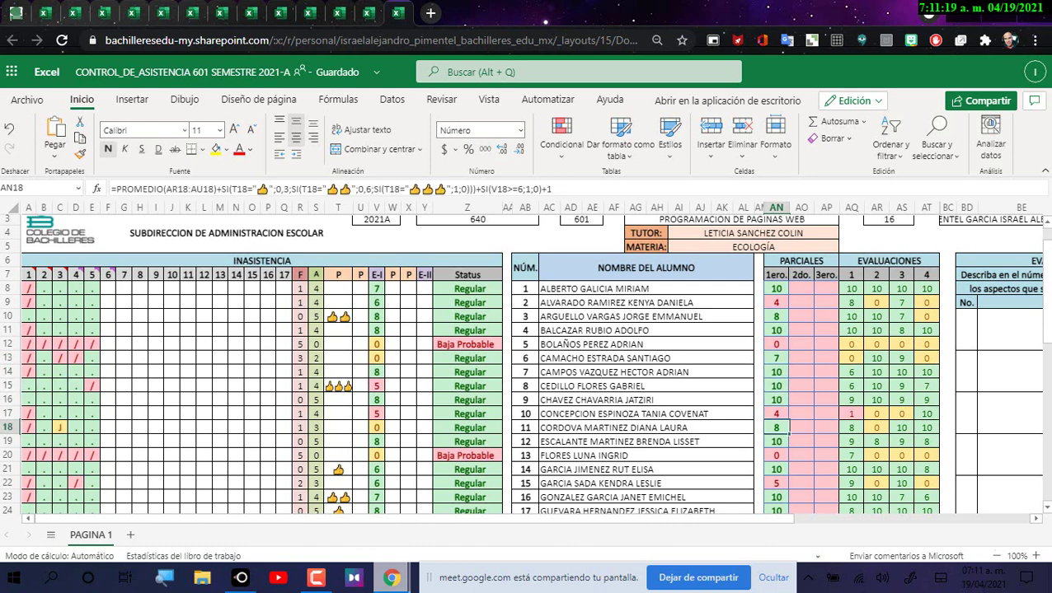
pyautogui.press('Down')
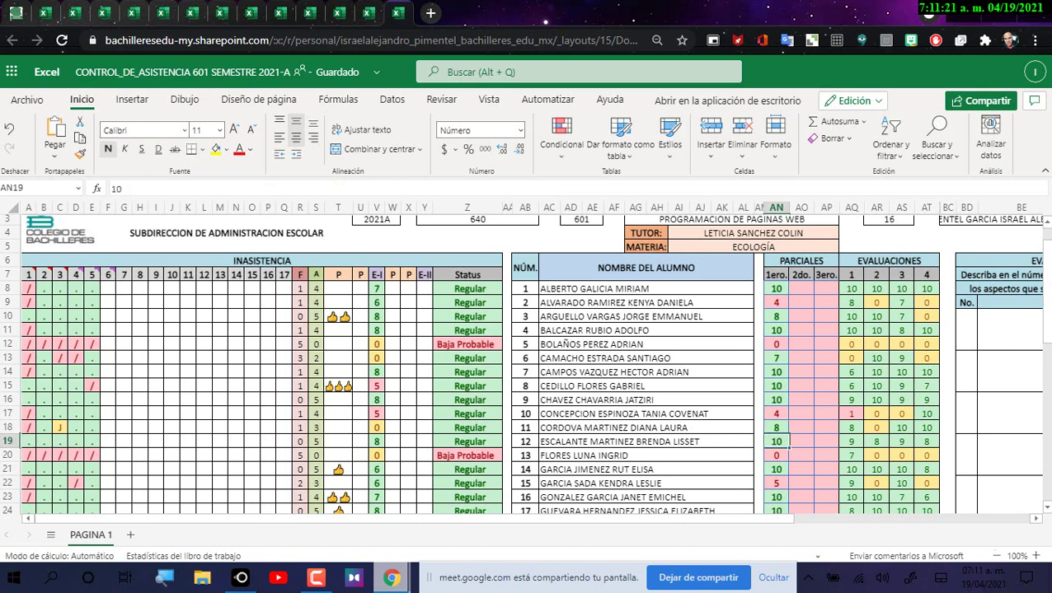
pyautogui.press('Down')
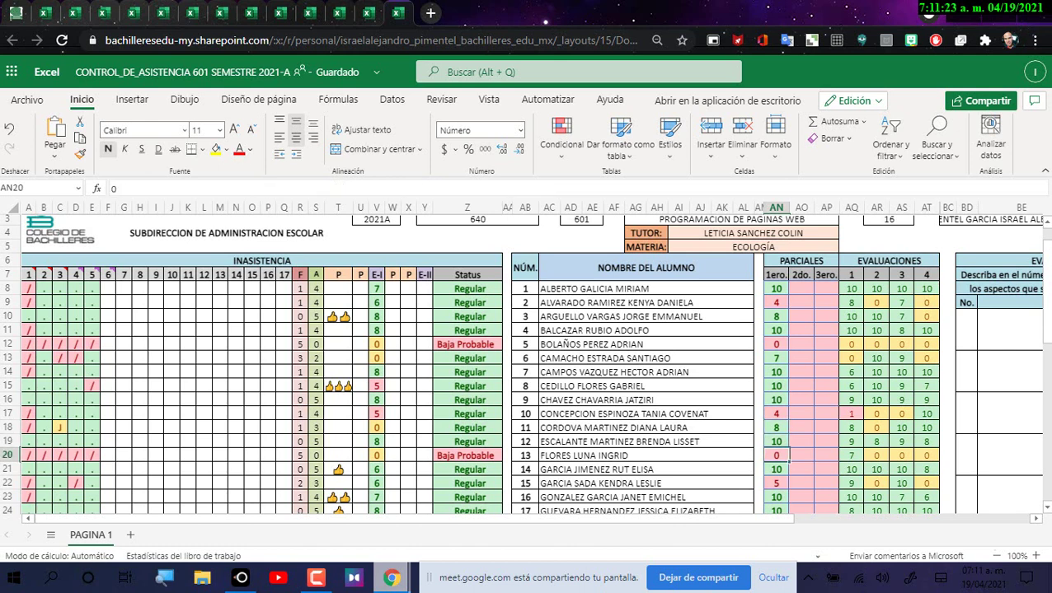
pyautogui.press('Down')
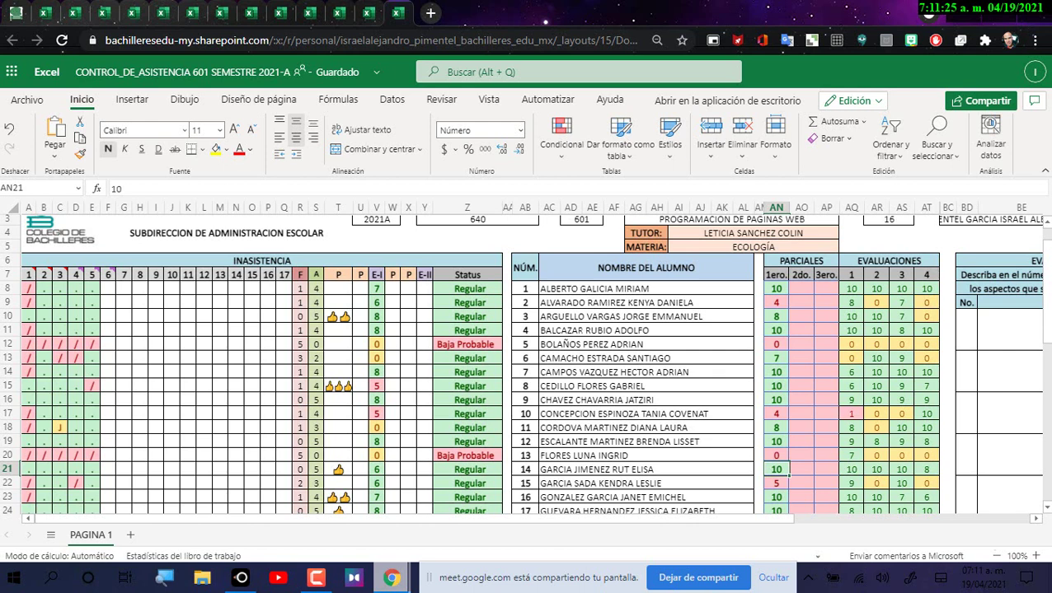
pyautogui.press('Down')
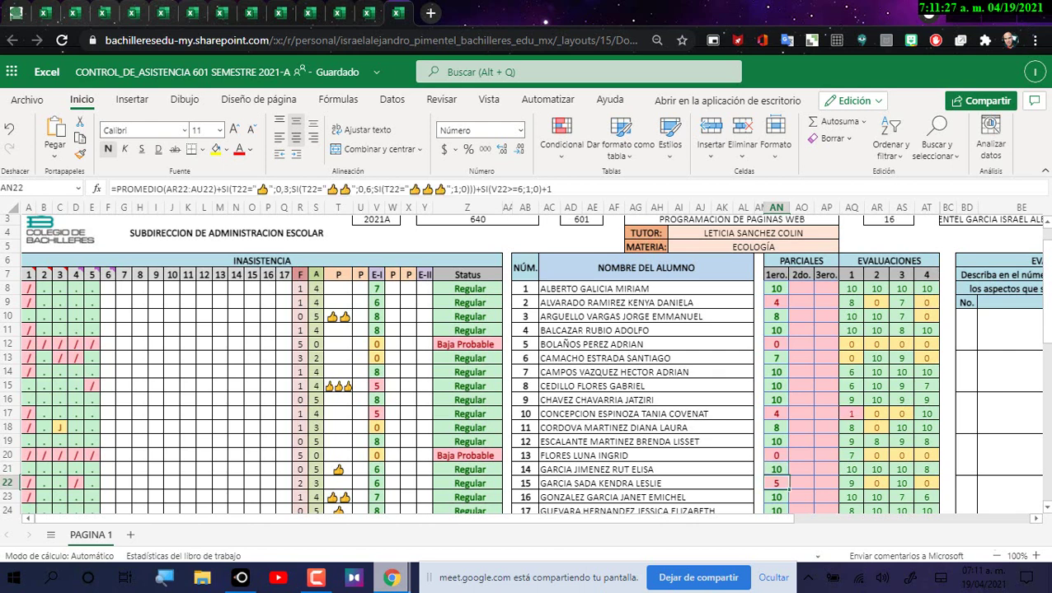
pyautogui.press('Down')
pyautogui.press('Down')
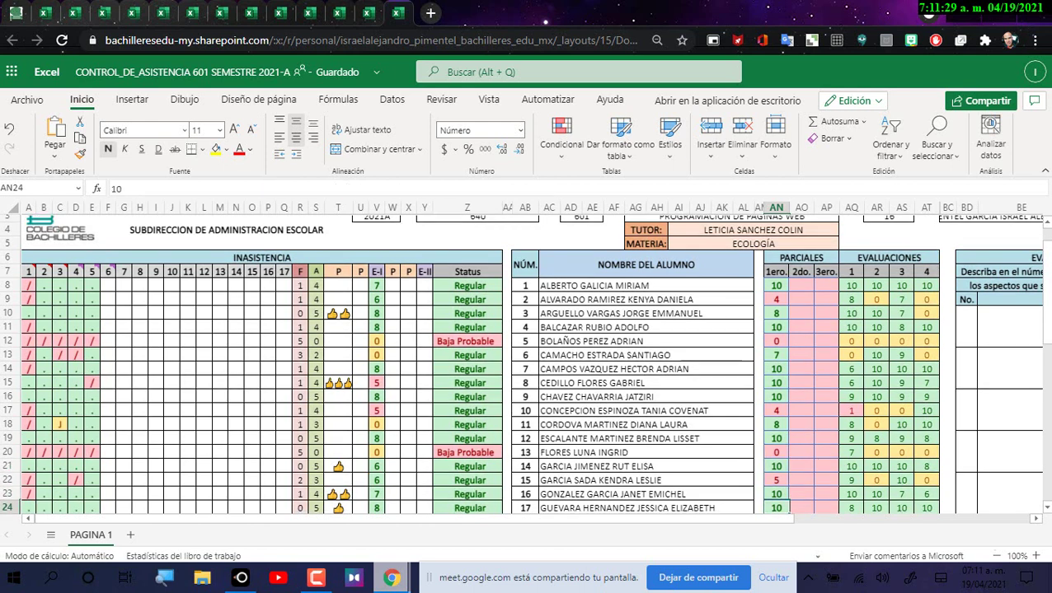
pyautogui.press('Down')
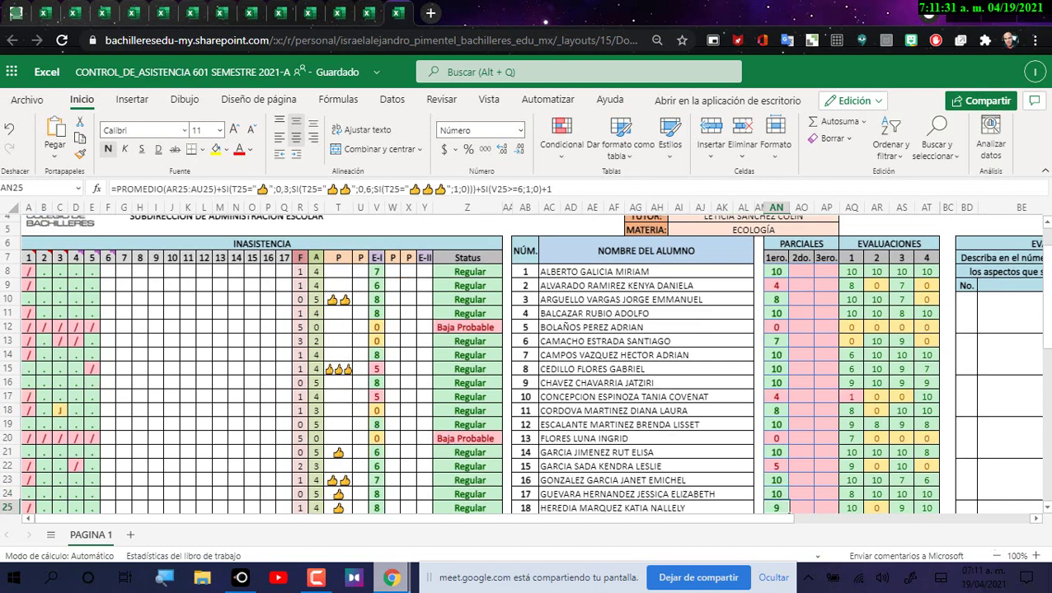
pyautogui.press('Down')
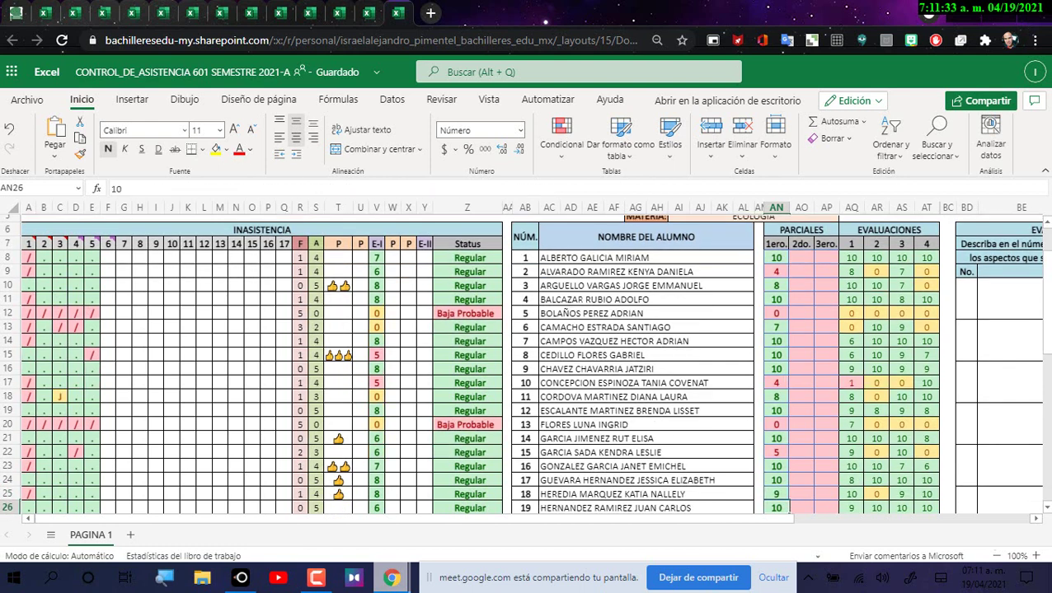
pyautogui.press('Down')
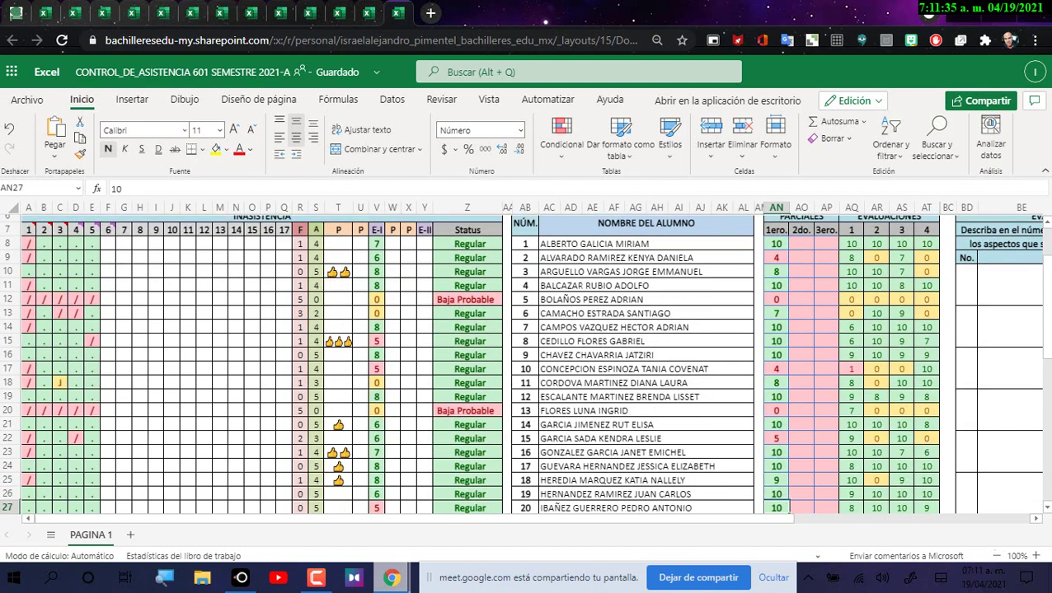
pyautogui.press('Down')
pyautogui.press('Down')
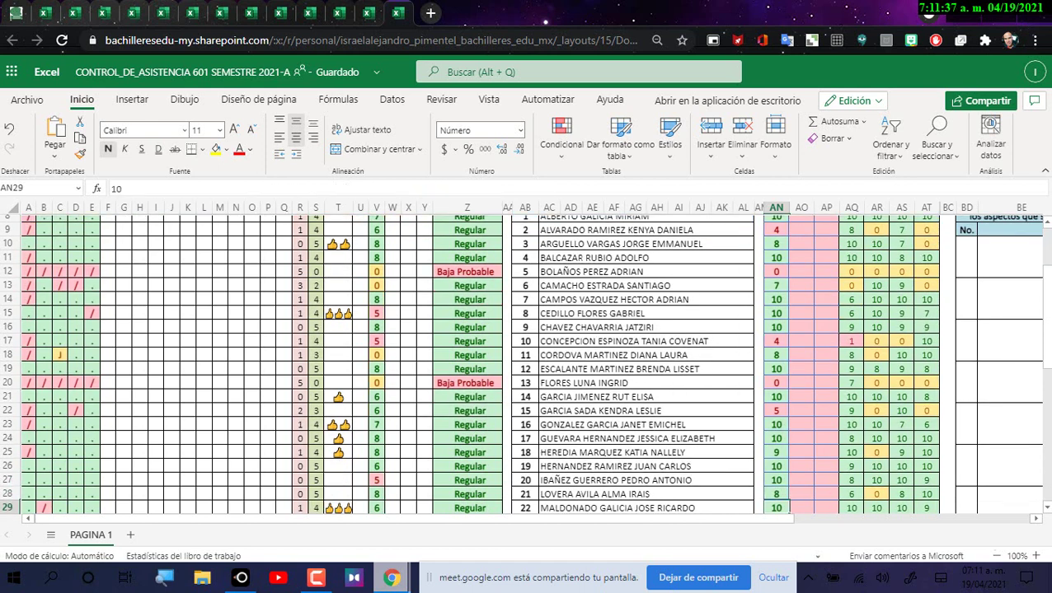
pyautogui.press('Down')
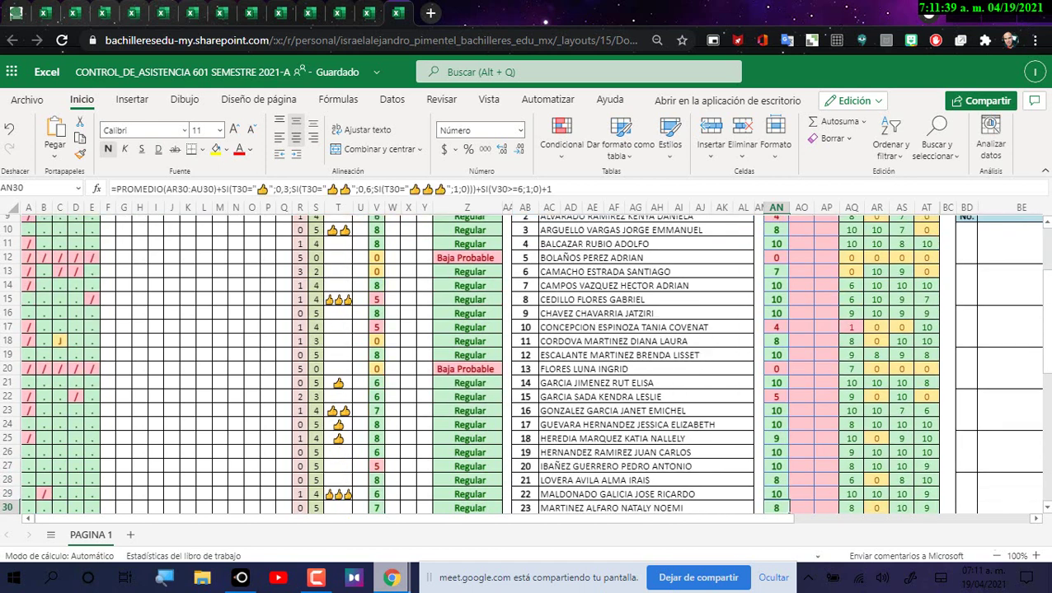
pyautogui.press('Down')
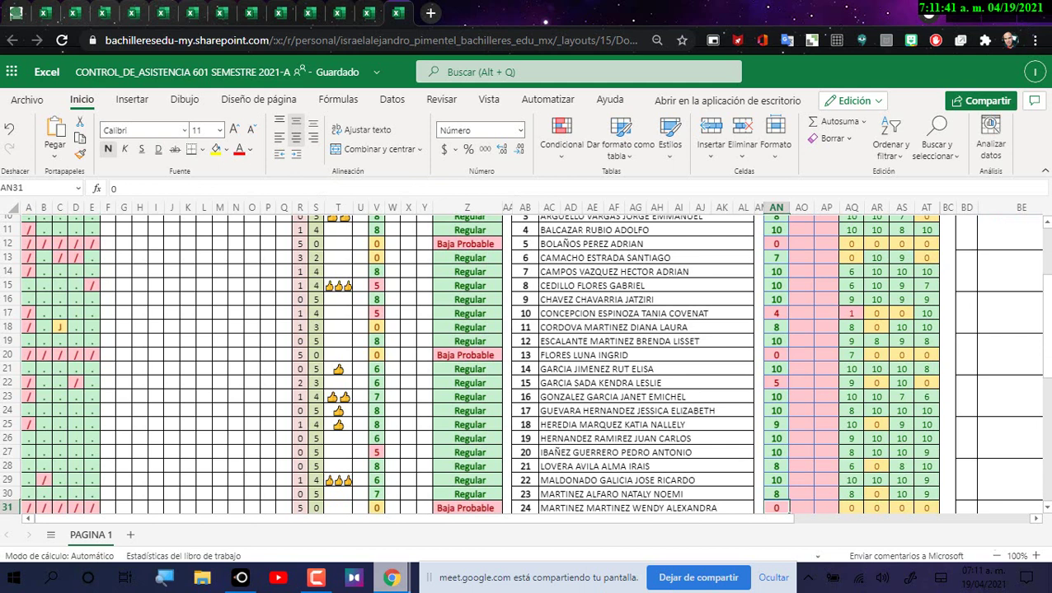
pyautogui.press('Down')
pyautogui.press('Down')
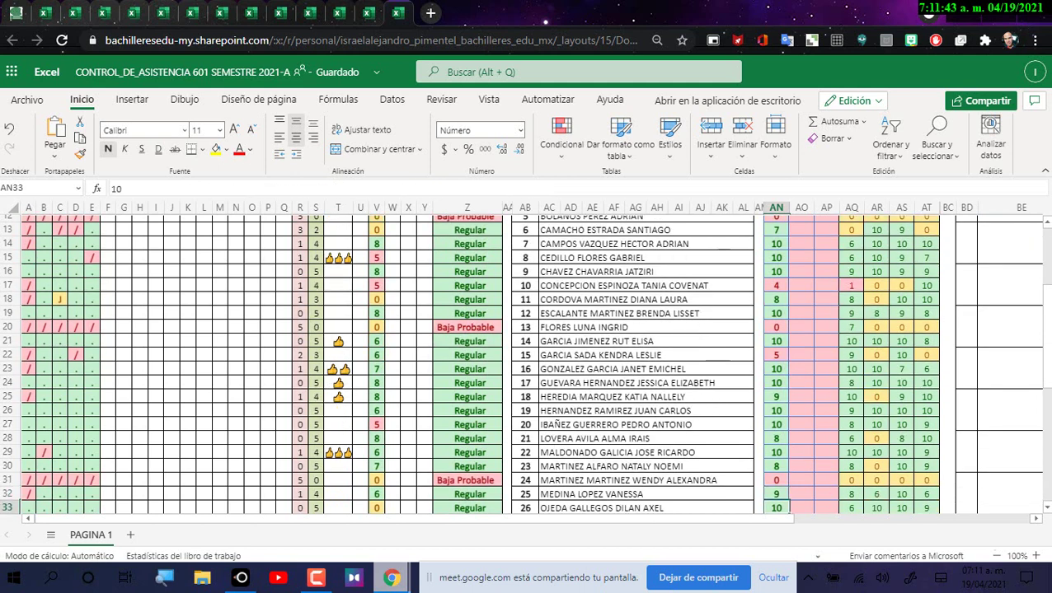
pyautogui.press('Down')
pyautogui.press('Down')
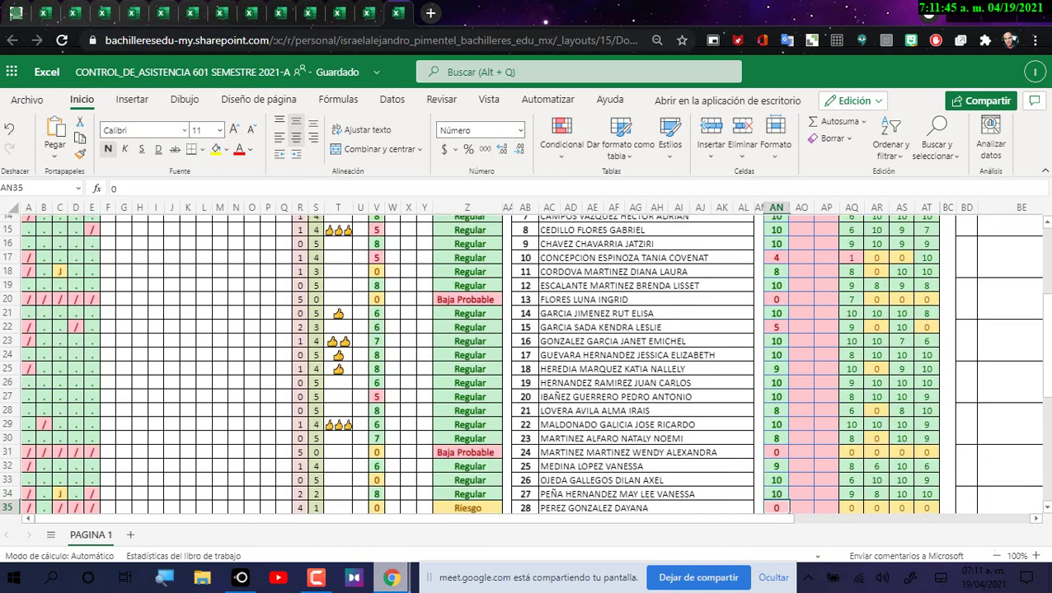
pyautogui.press('Down')
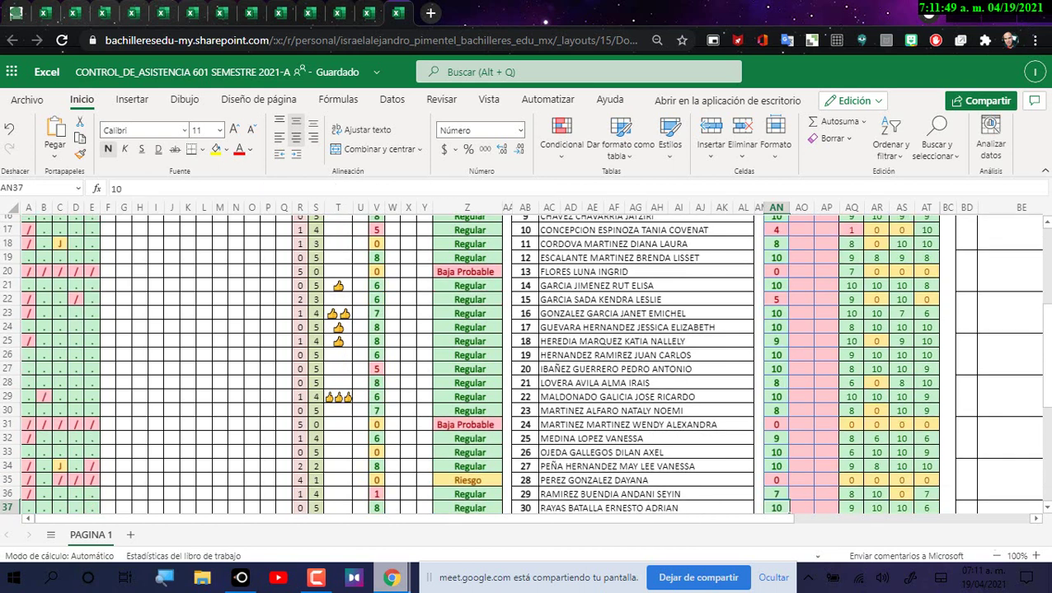
pyautogui.press('Down')
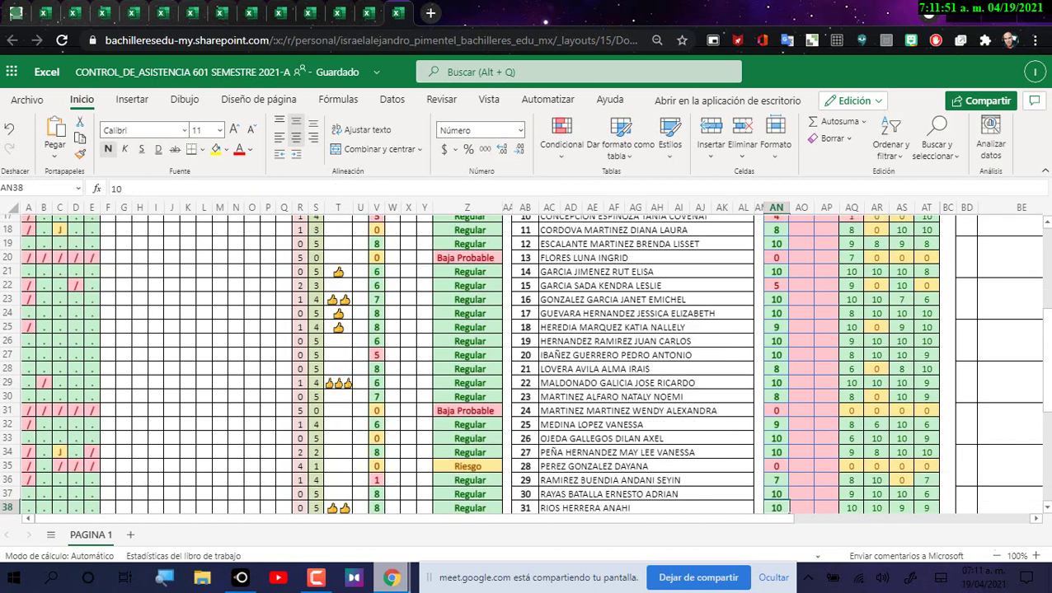
pyautogui.press('Down')
pyautogui.press('Down')
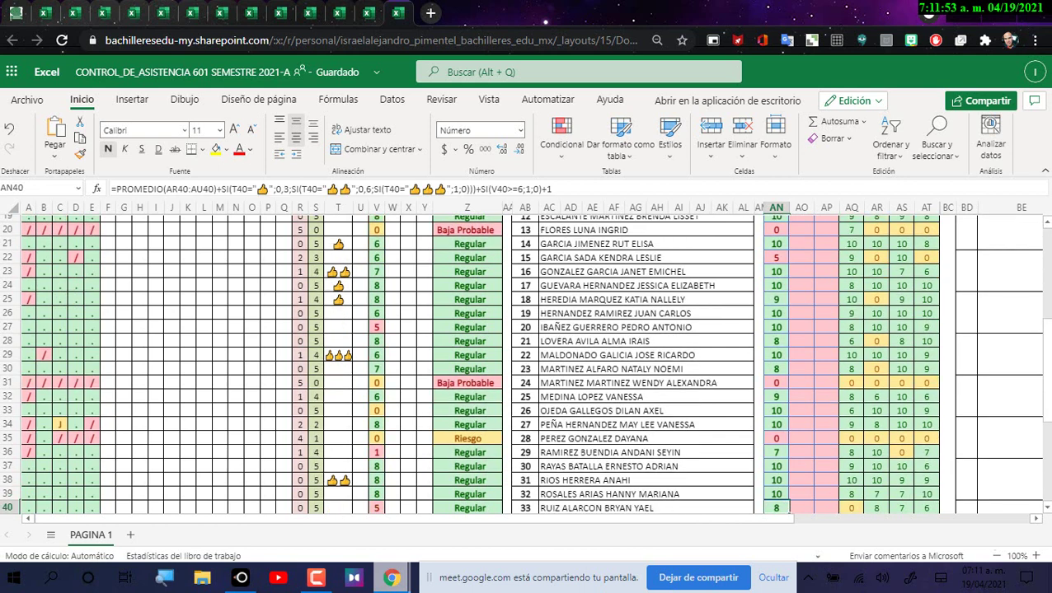
pyautogui.press('Down')
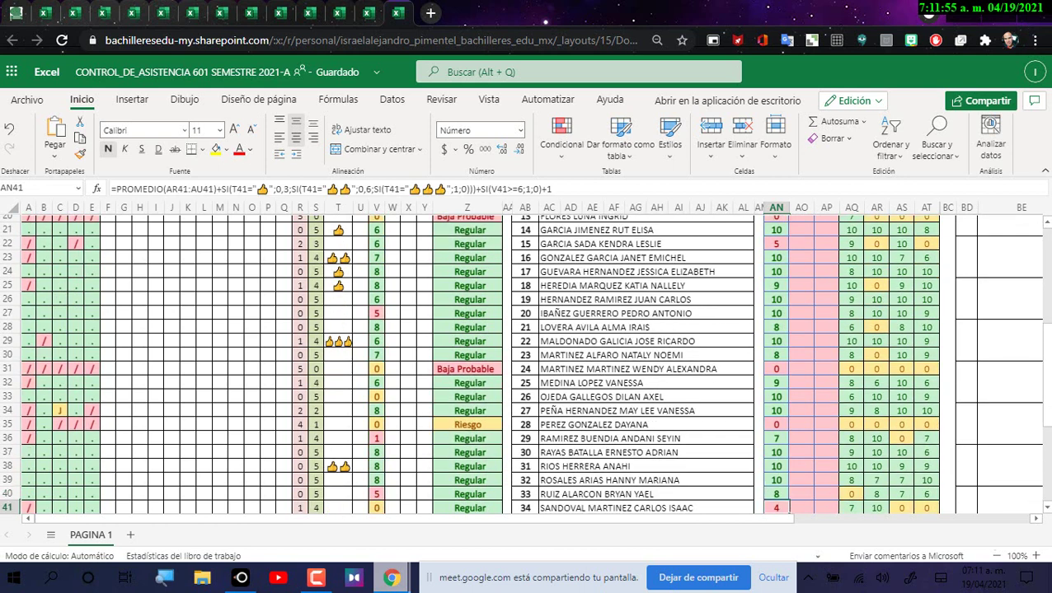
pyautogui.press('Down')
pyautogui.press('Down')
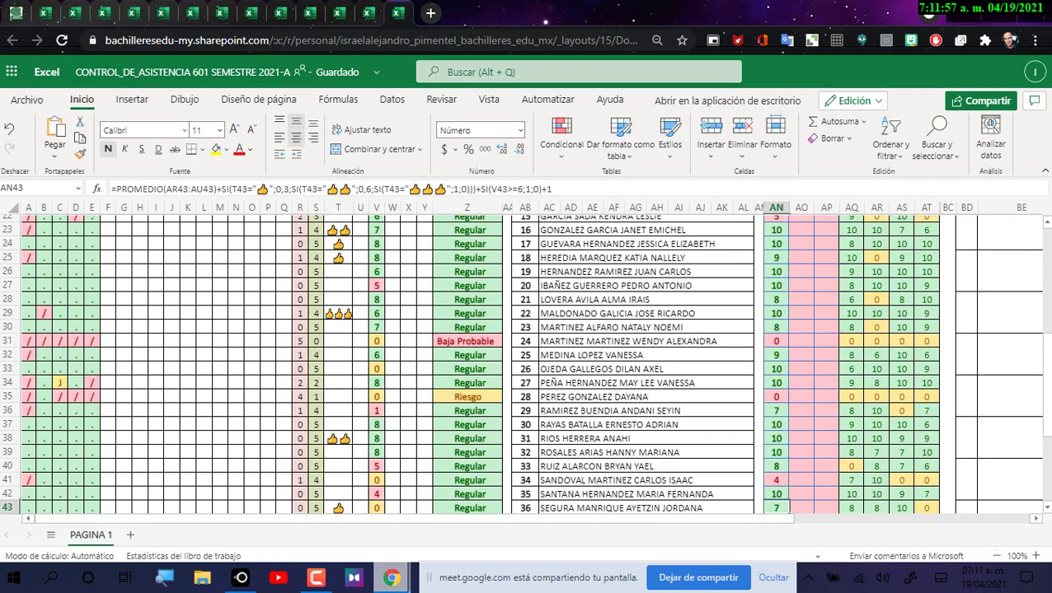
pyautogui.press('Down')
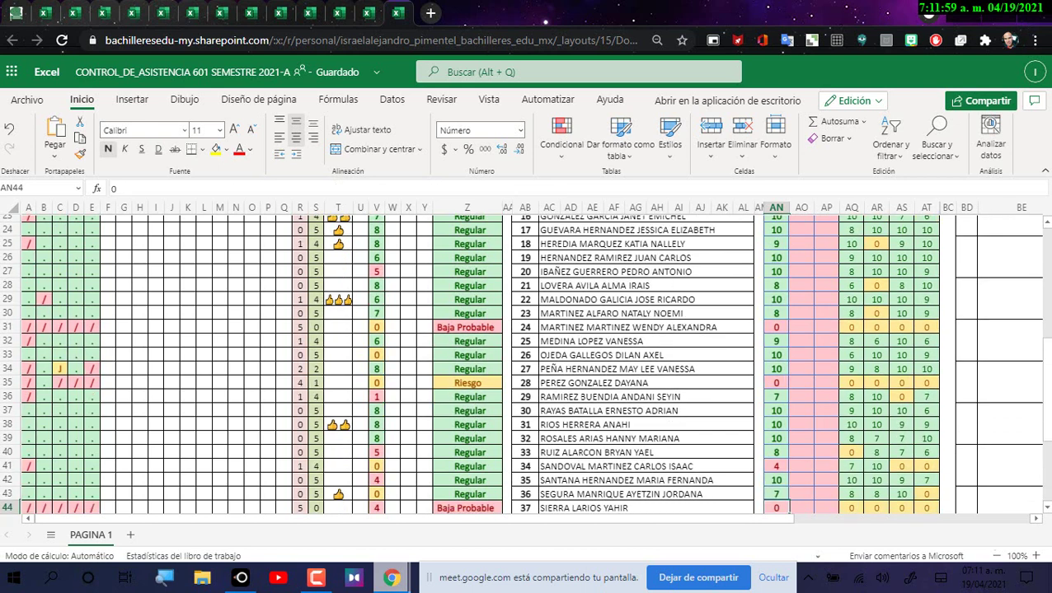
pyautogui.press('Down')
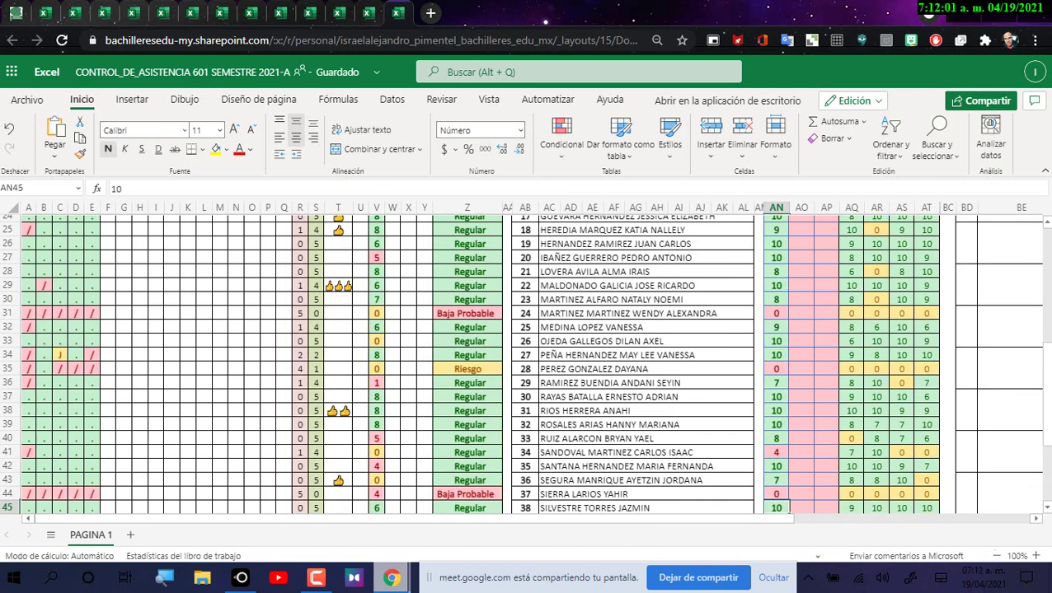
pyautogui.press('Down')
pyautogui.press('Down')
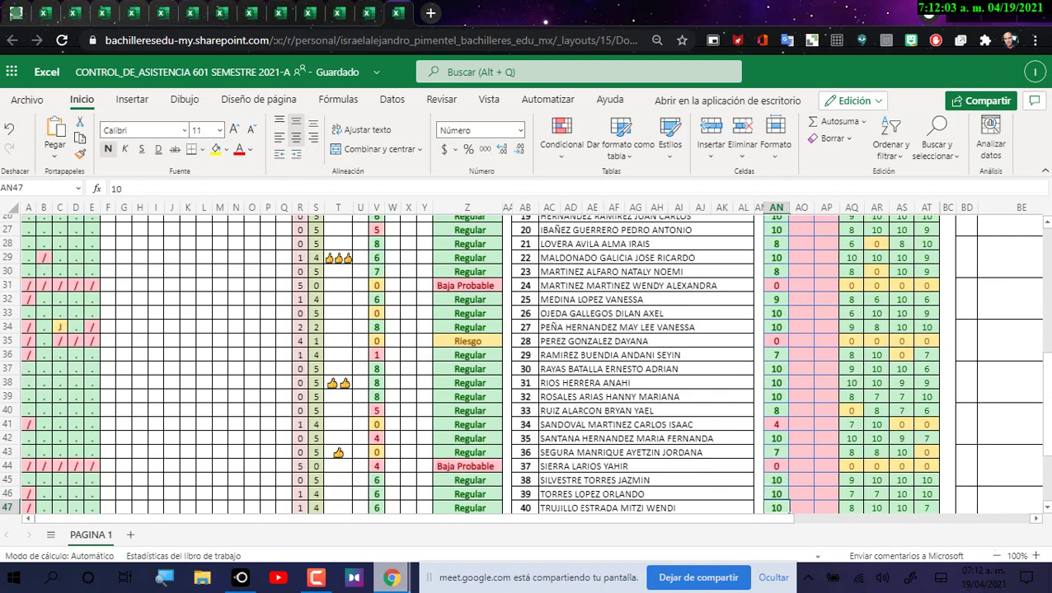
pyautogui.press('Down')
pyautogui.press('Down')
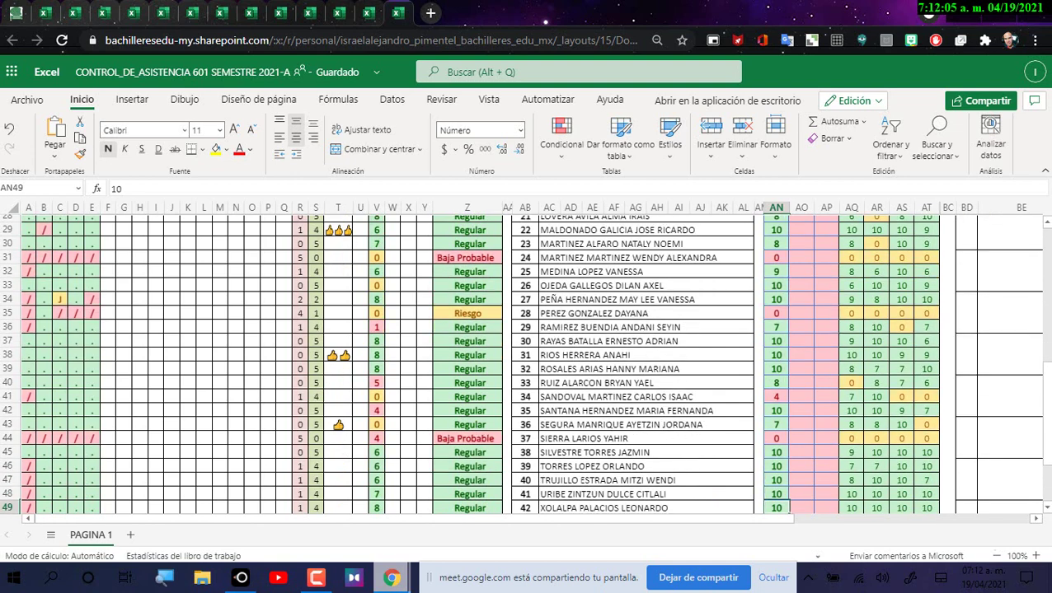
pyautogui.press('Down')
pyautogui.press('Down')
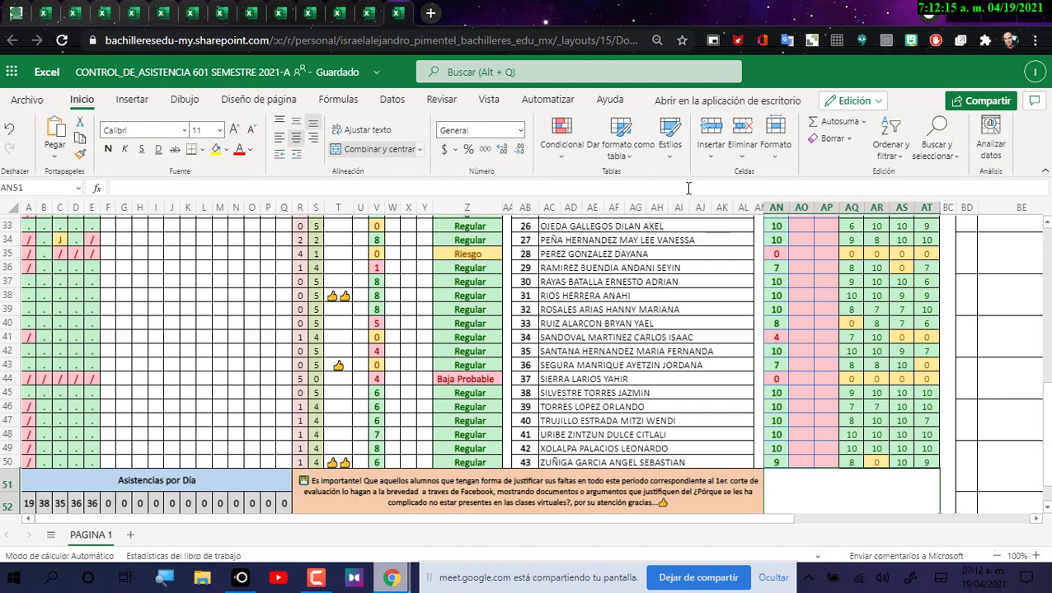
pyautogui.click(449, 209)
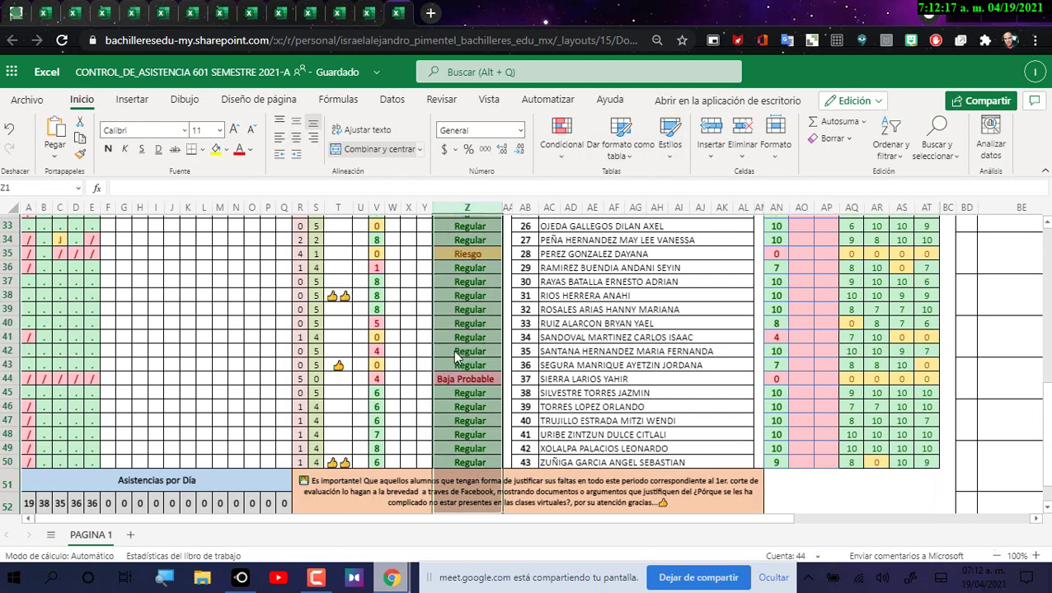
pyautogui.scroll(6, 471, 302)
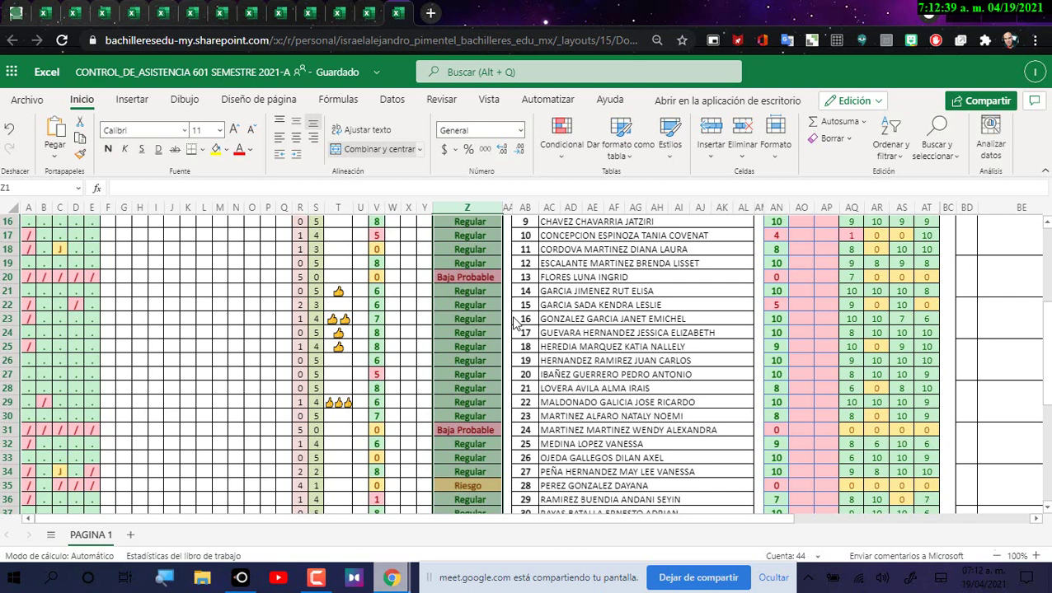
pyautogui.click(8, 485)
pyautogui.scroll(-4, 534, 391)
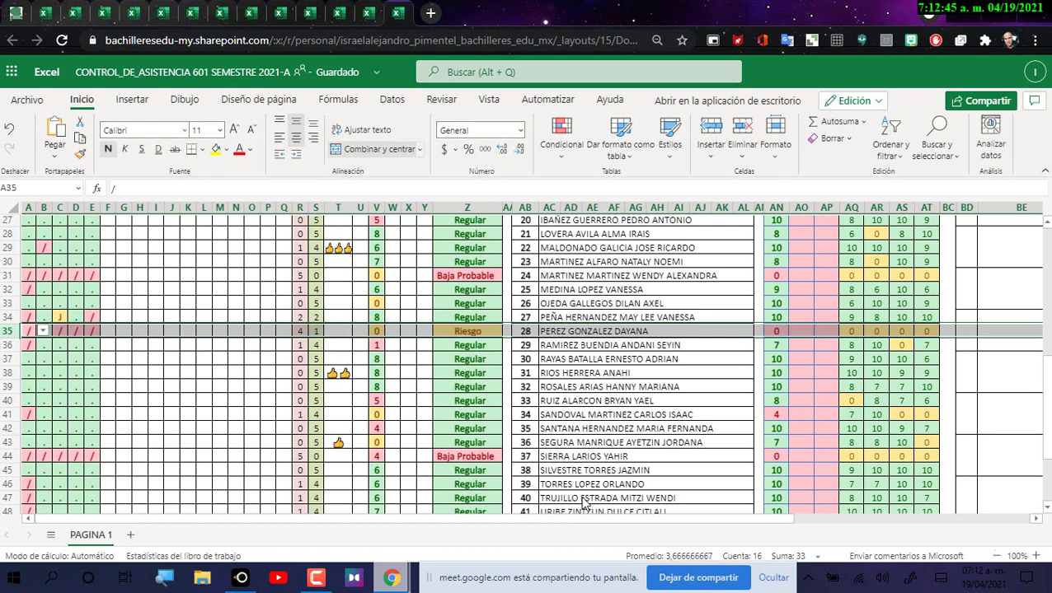
pyautogui.moveTo(469, 294); pyautogui.dragTo(471, 445)
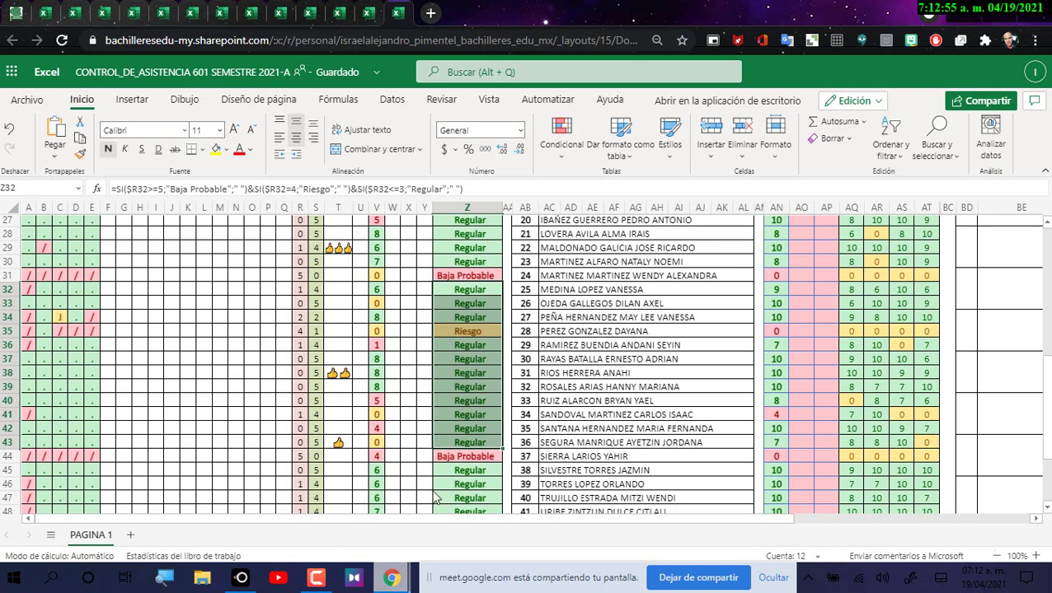
pyautogui.click(470, 360)
pyautogui.moveTo(472, 347); pyautogui.dragTo(476, 443)
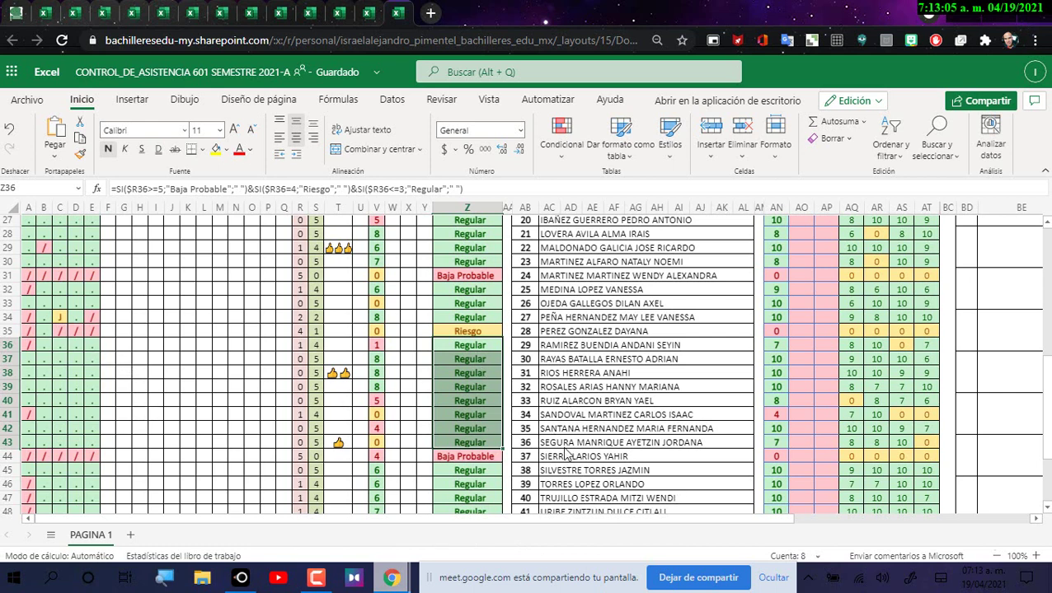
pyautogui.scroll(-2, 467, 391)
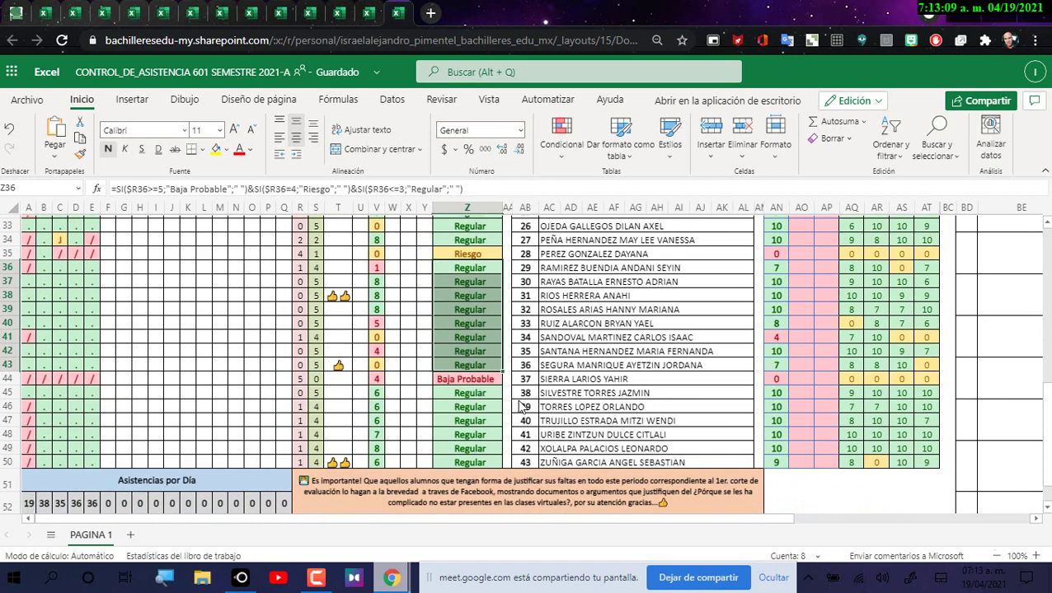
pyautogui.moveTo(30, 505); pyautogui.dragTo(97, 508)
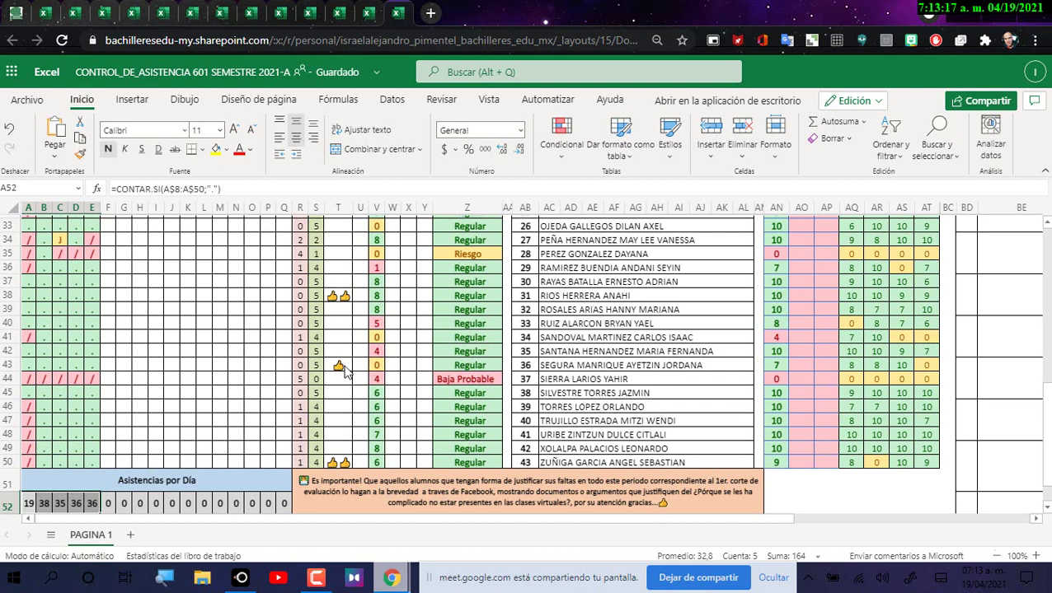
# Step: Select the R51 note asking students to justify first-period absences via Facebook
pyautogui.click(348, 491)
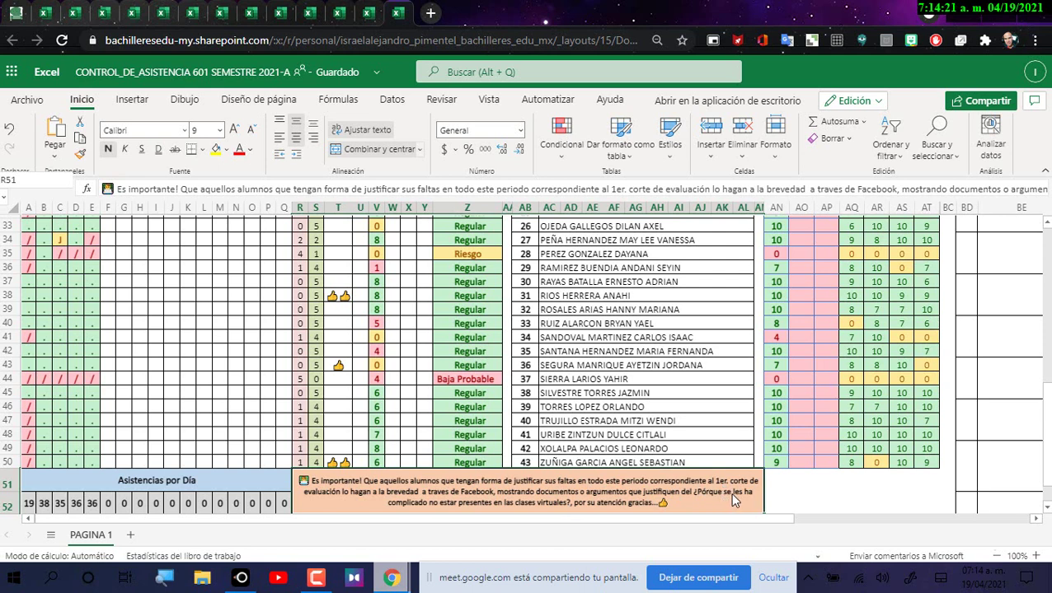
# Step: Select cells AN51 and AO50, scroll back up to the headers, and switch to Google Meet
pyautogui.click(774, 489)
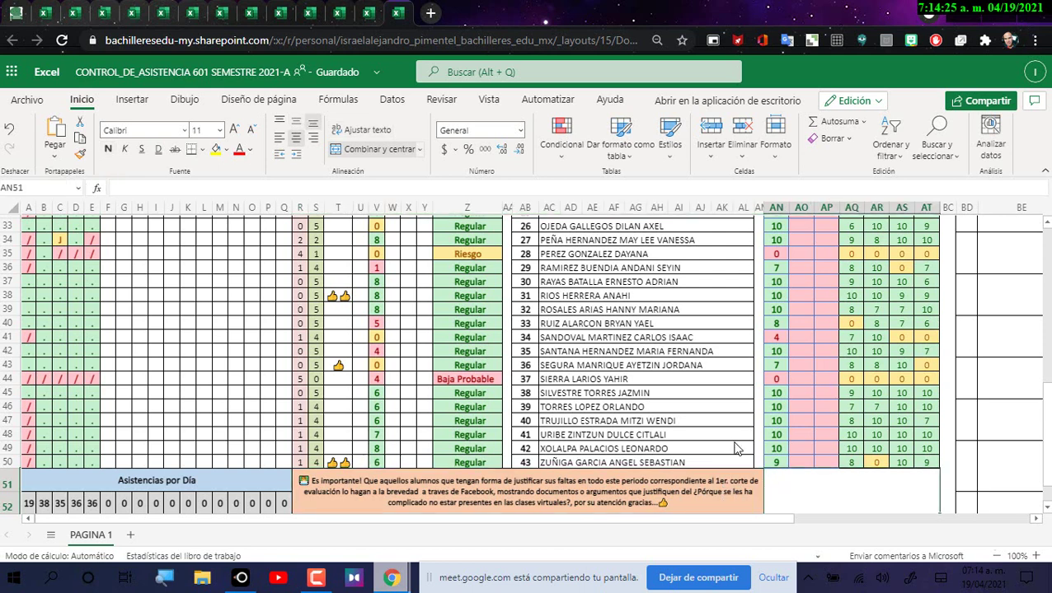
pyautogui.click(806, 459)
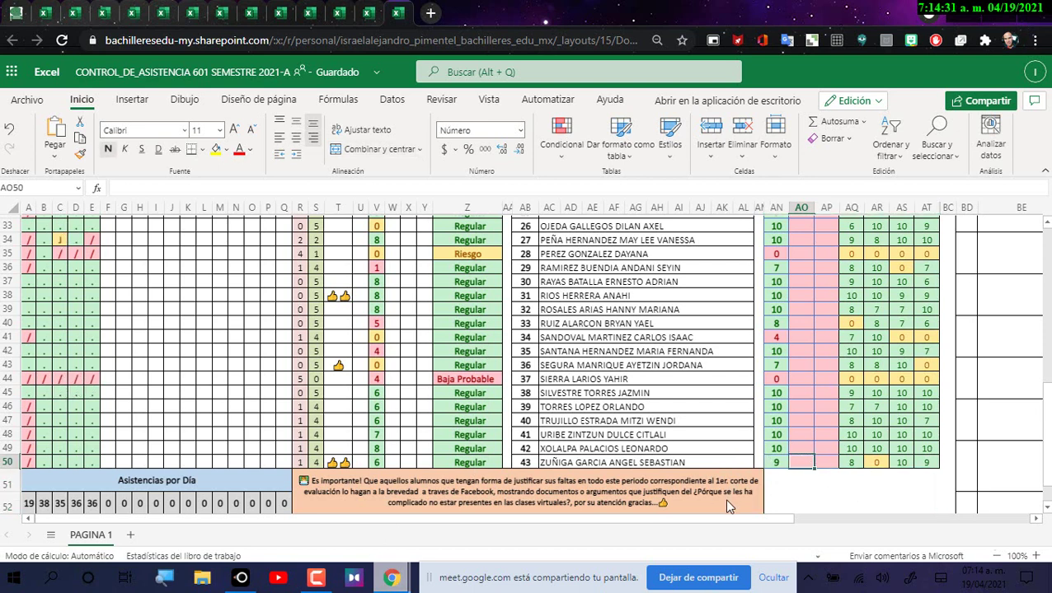
pyautogui.scroll(5, 787, 486)
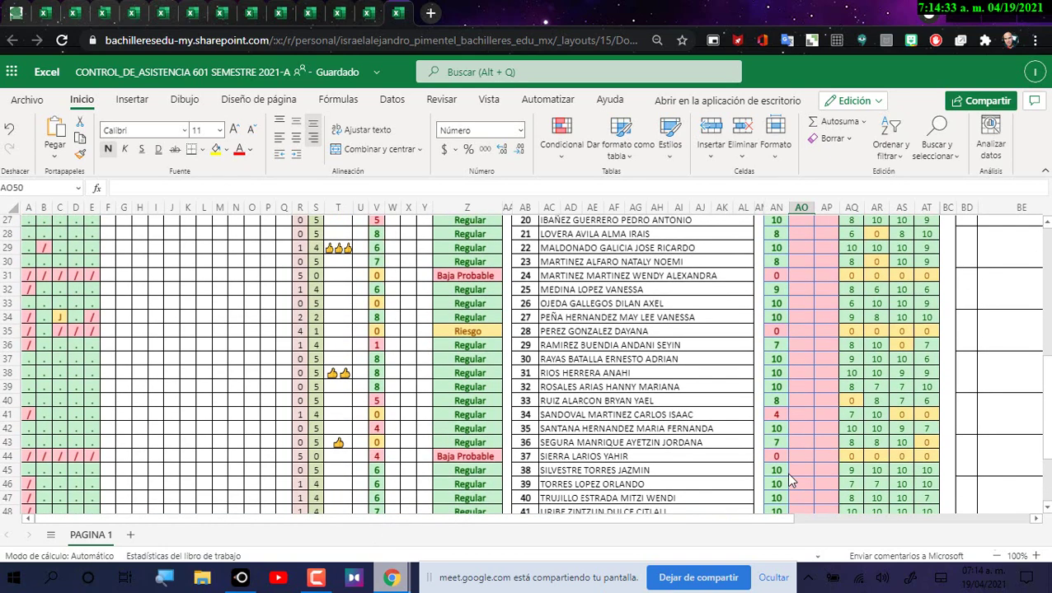
pyautogui.scroll(3, 787, 476)
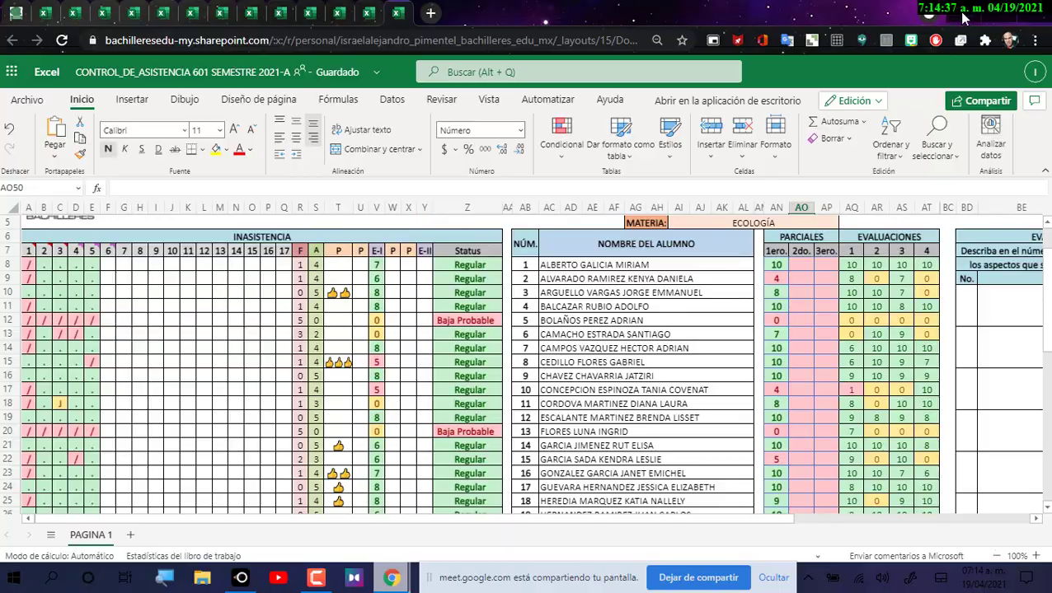
pyautogui.hotkey('alt', 'Tab')
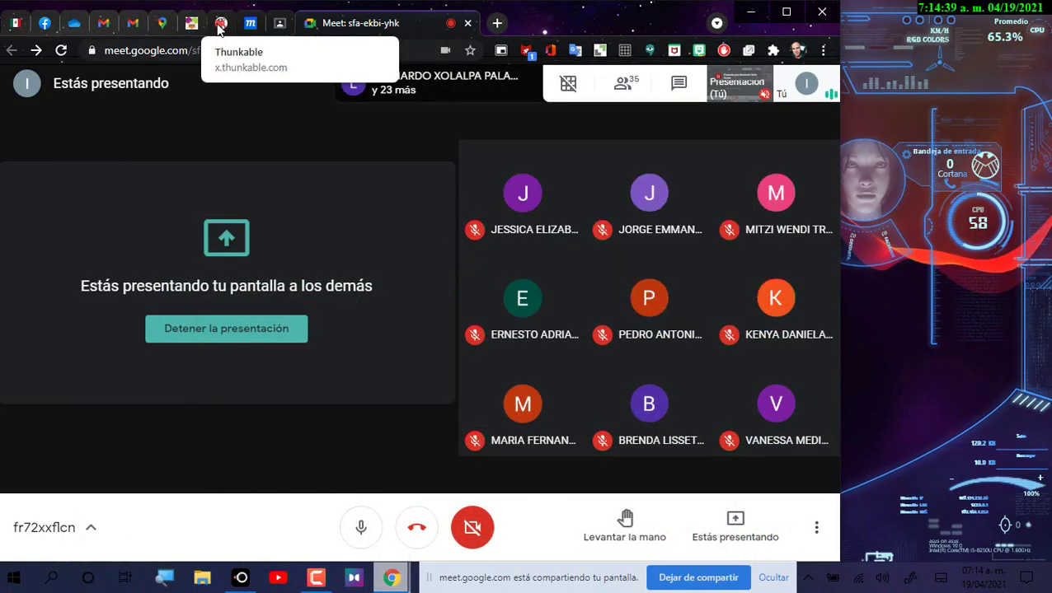
# Step: Open the course's Trabajo en clase page and expand then collapse Actividad No. 1
pyautogui.click(279, 24)
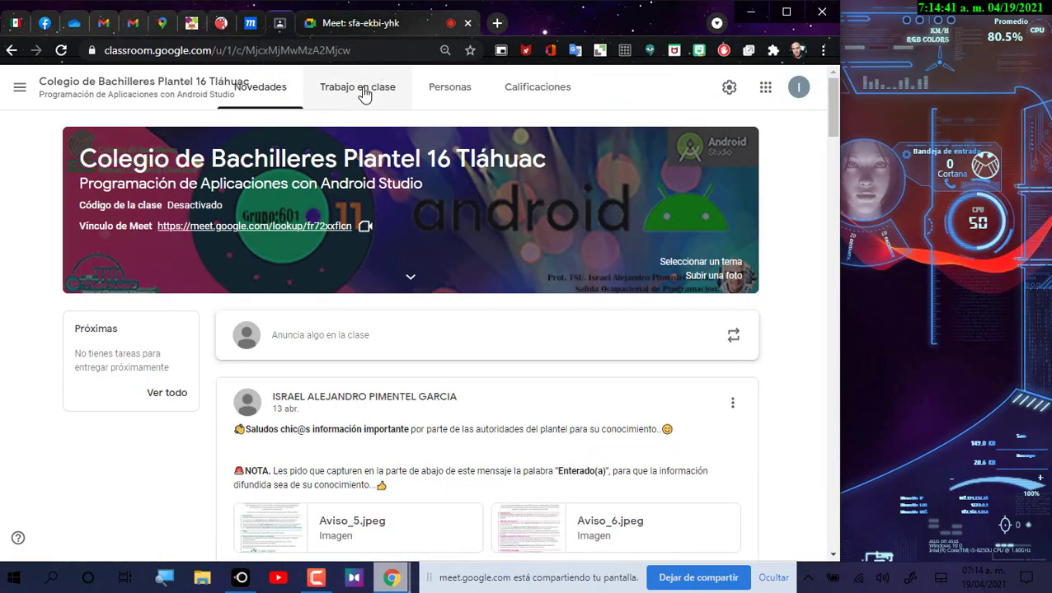
pyautogui.click(363, 89)
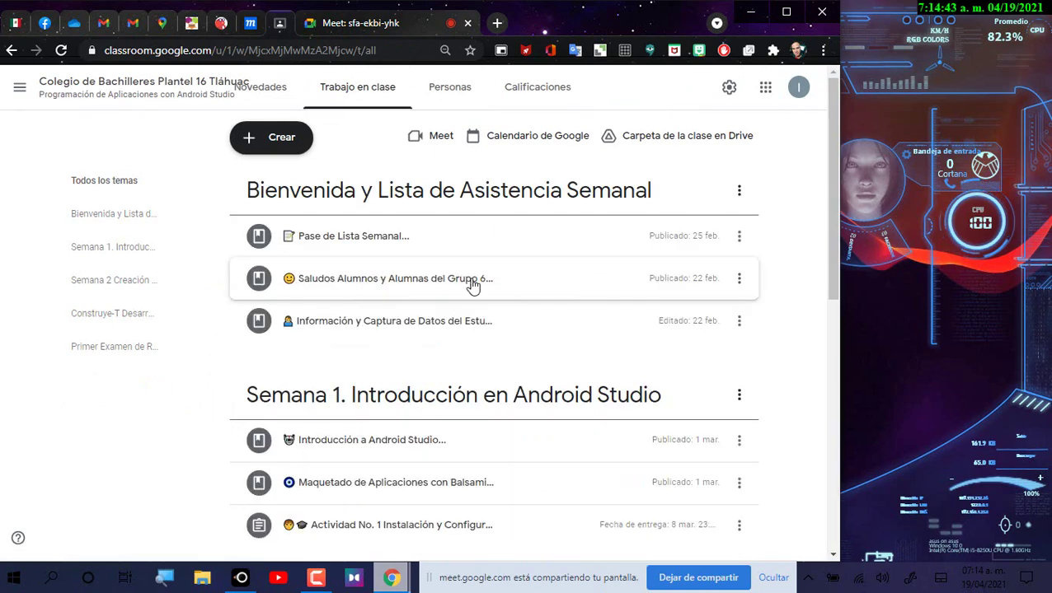
pyautogui.scroll(-1, 394, 347)
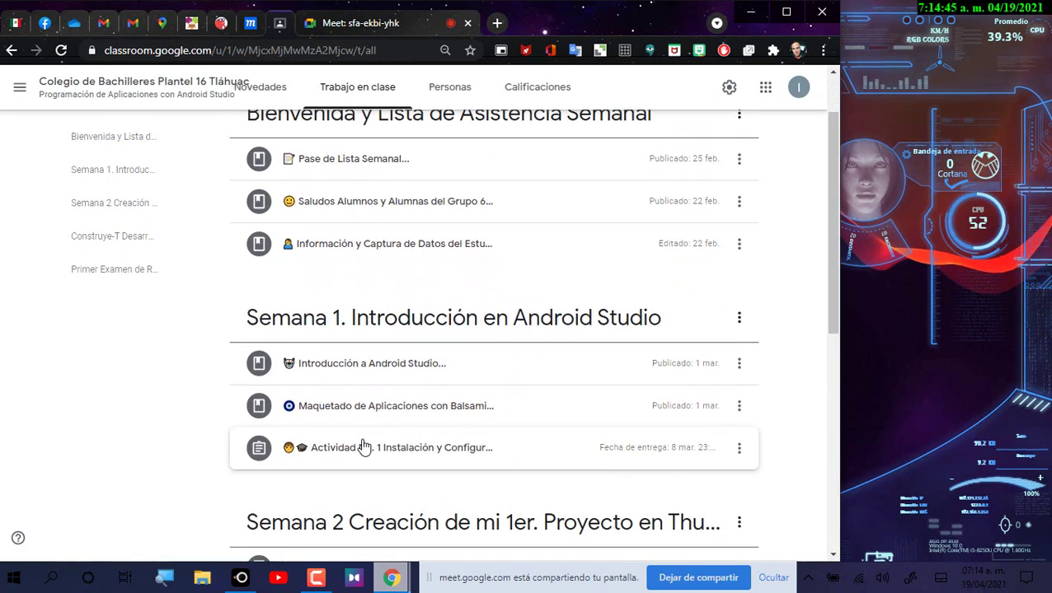
pyautogui.click(363, 446)
pyautogui.scroll(-3, 396, 428)
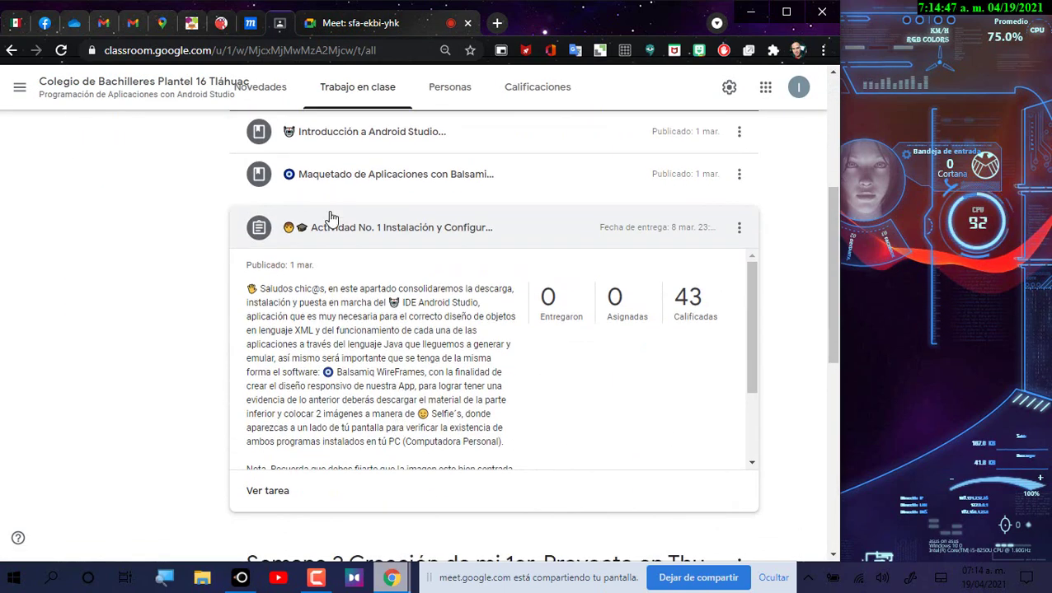
pyautogui.click(398, 239)
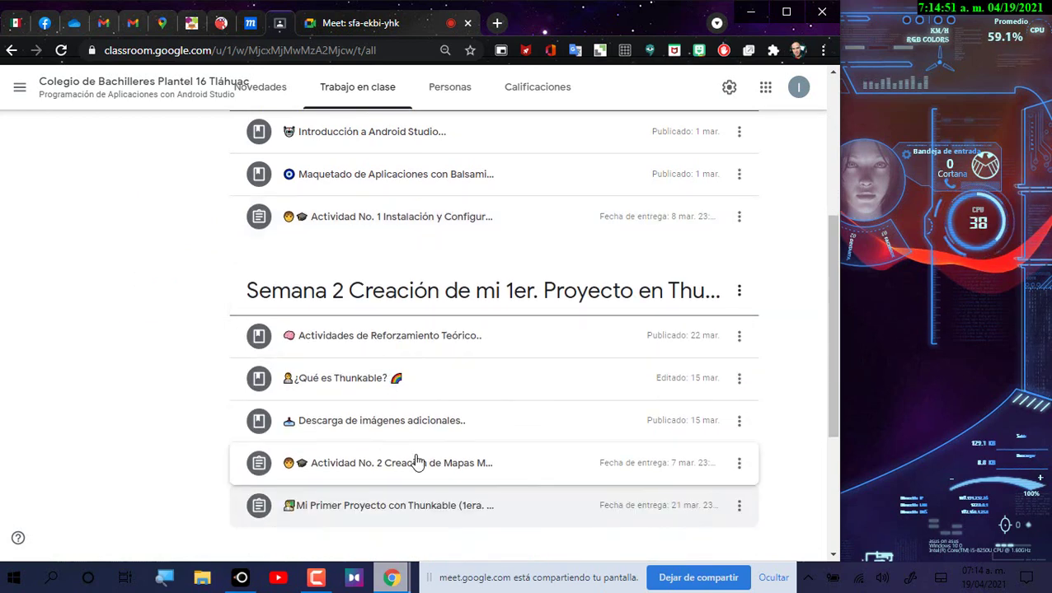
# Step: Expand Autoconocimiento and Mi Primer Proyecto con Thunkable, then open the Construye-T topic
pyautogui.scroll(-2, 417, 464)
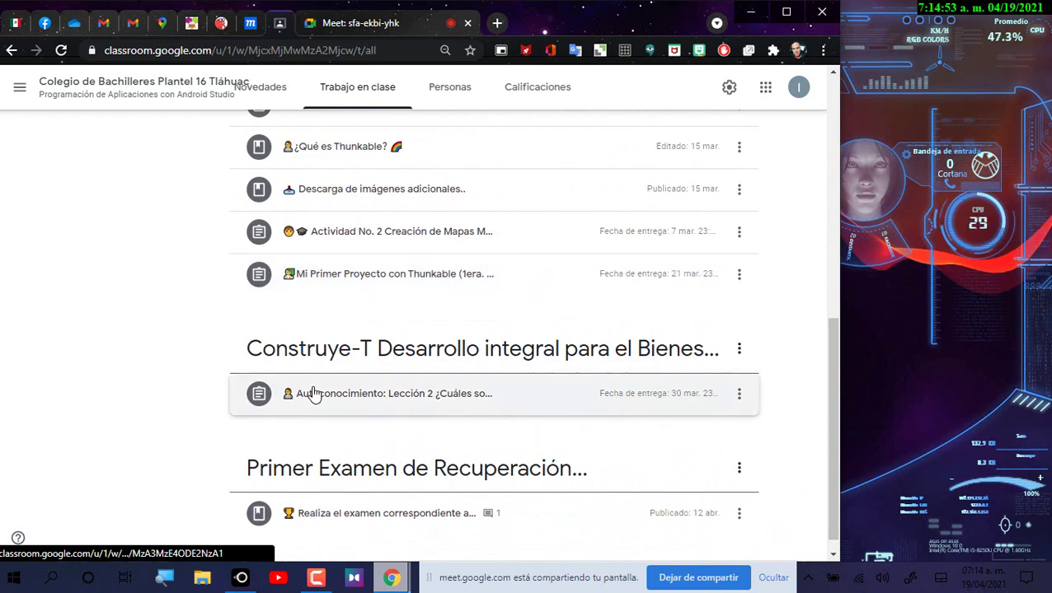
pyautogui.click(314, 393)
pyautogui.scroll(-2, 536, 367)
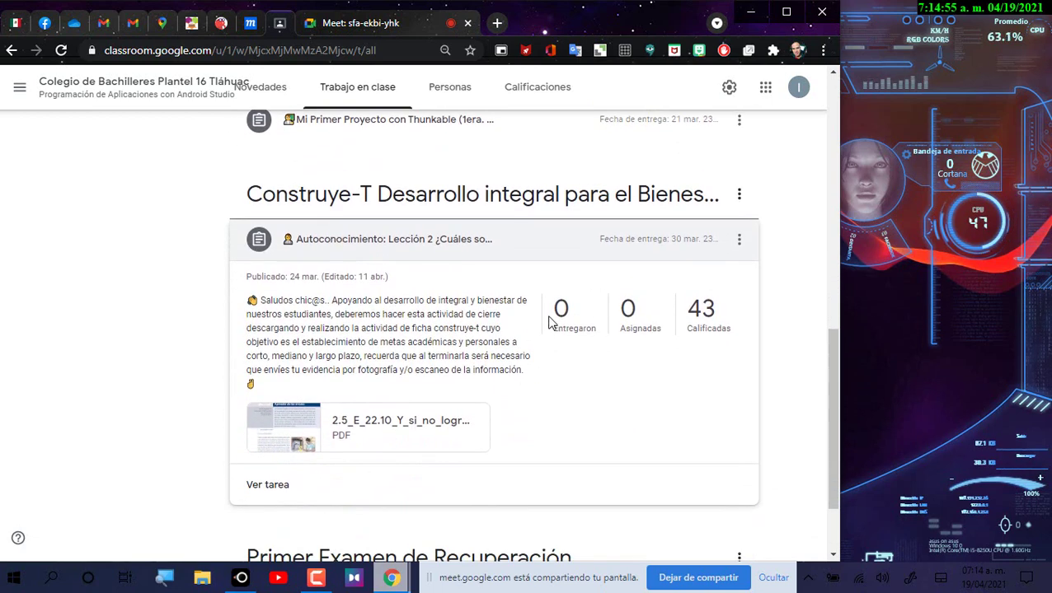
pyautogui.scroll(1, 375, 209)
pyautogui.click(375, 206)
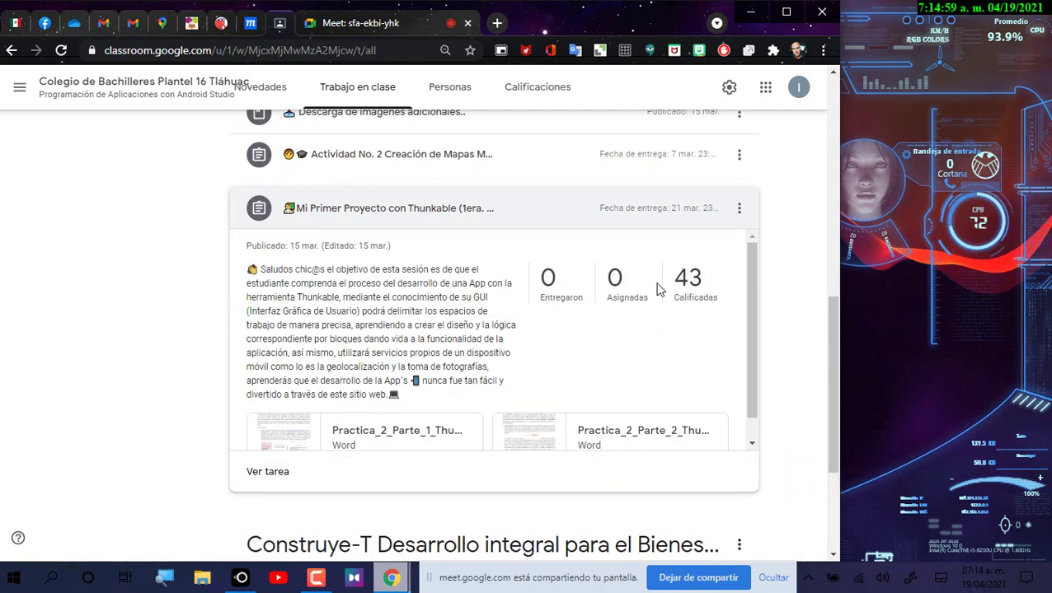
pyautogui.scroll(-1, 669, 322)
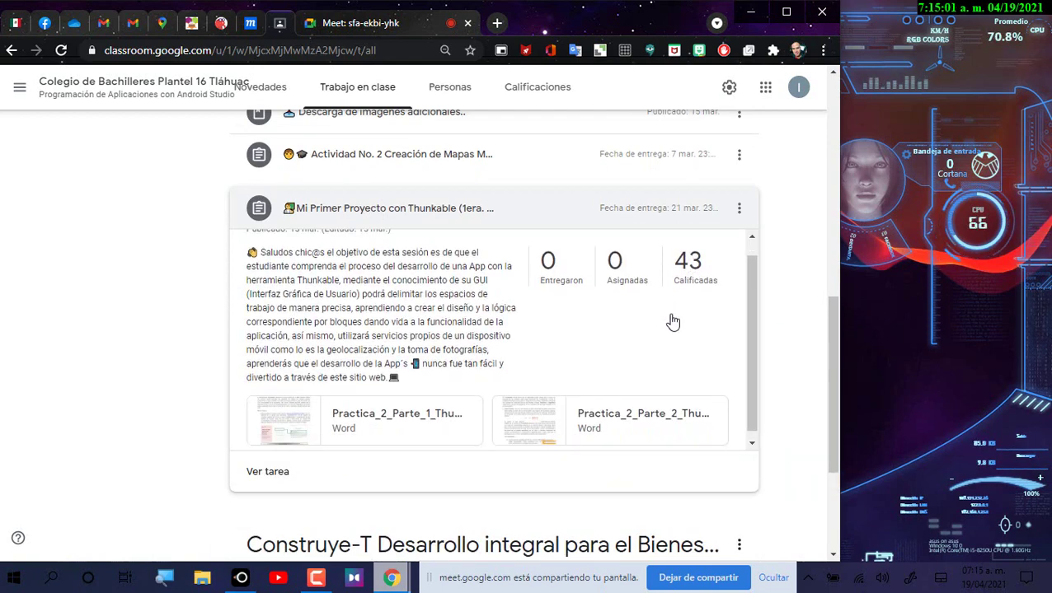
pyautogui.scroll(-2, 763, 341)
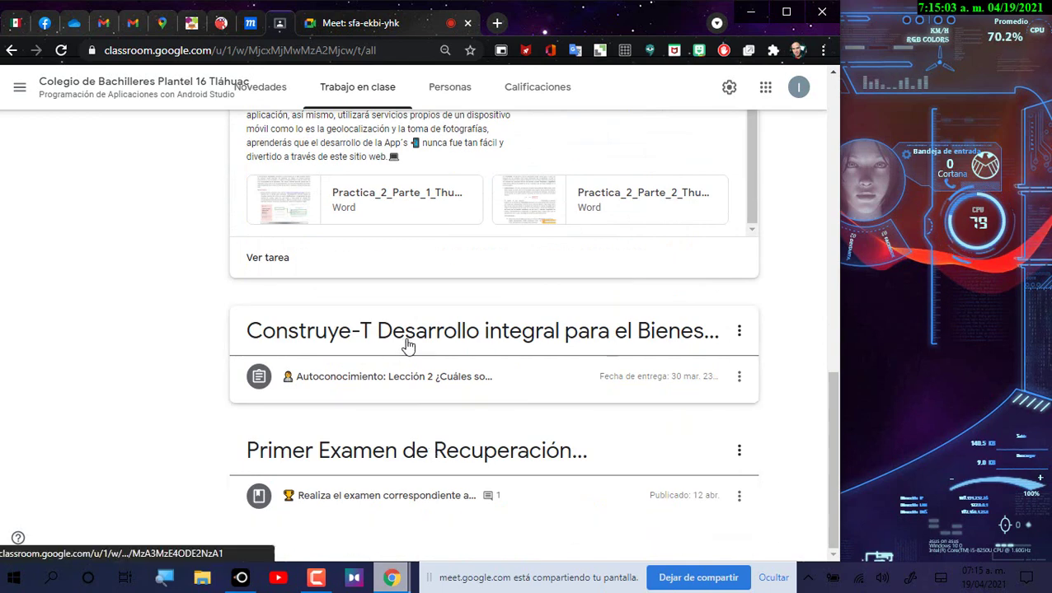
pyautogui.click(406, 345)
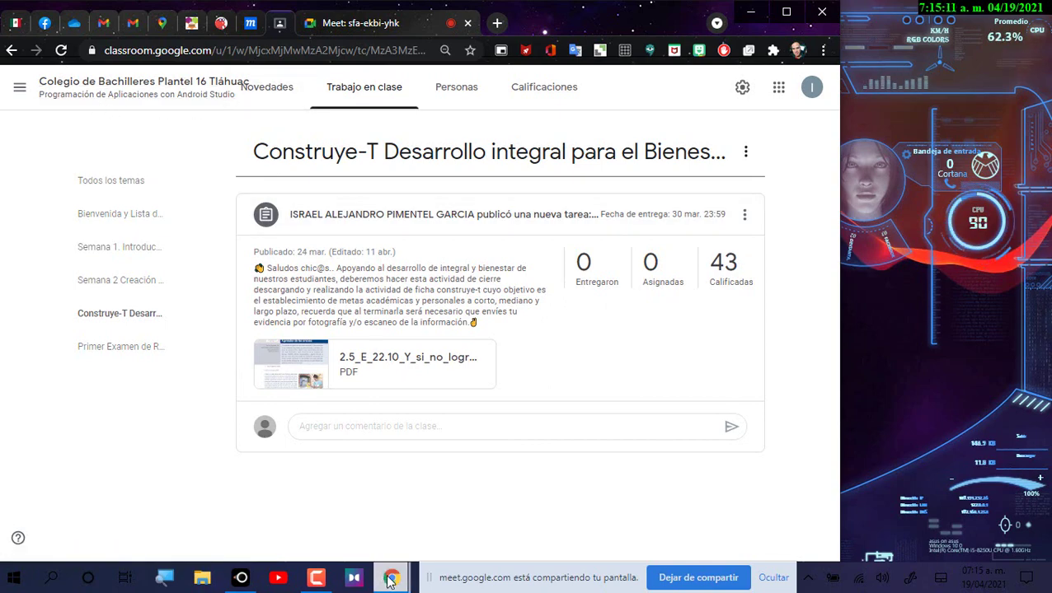
# Step: Return to the CONTROL_DE_ASISTENCIA attendance spreadsheet window via the Chrome taskbar preview
pyautogui.moveTo(386, 581)
pyautogui.click(244, 519)
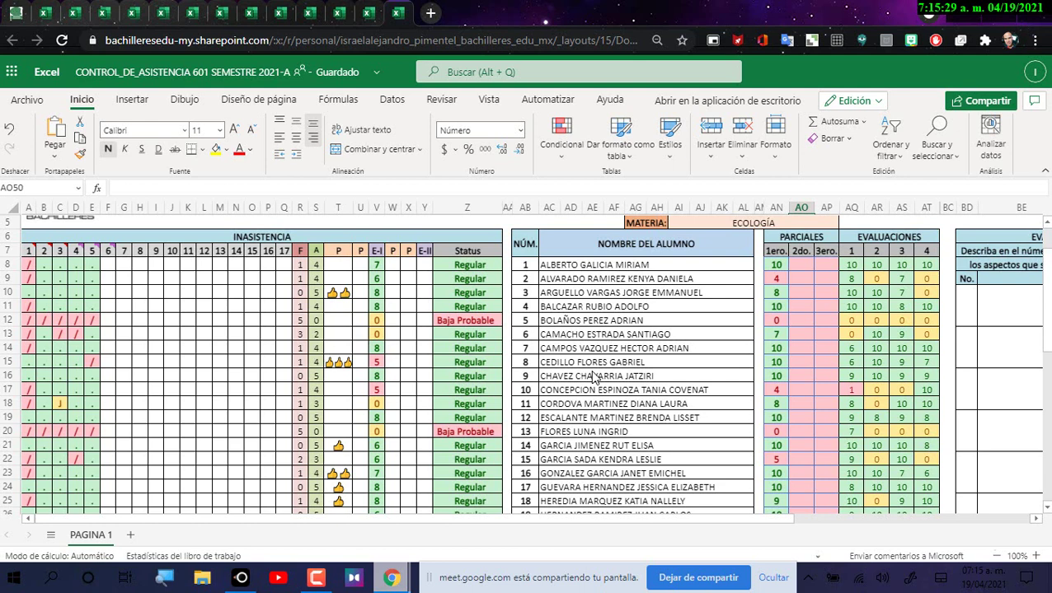
# Step: Hide column AP (3ero partial) so 1ero and 2do remain, then minimize the spreadsheet
pyautogui.click(551, 307)
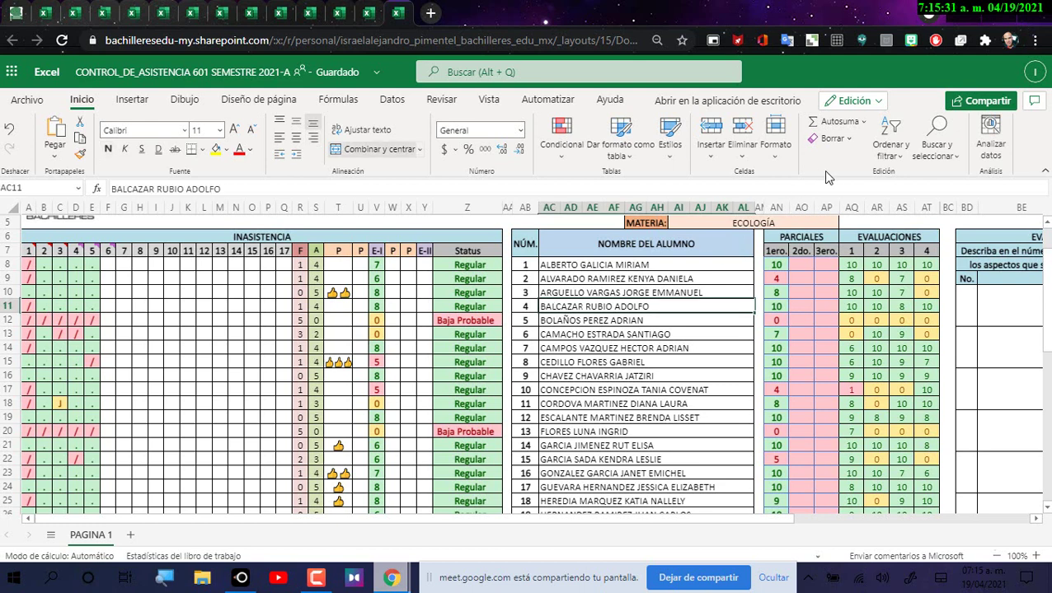
pyautogui.rightClick(815, 206)
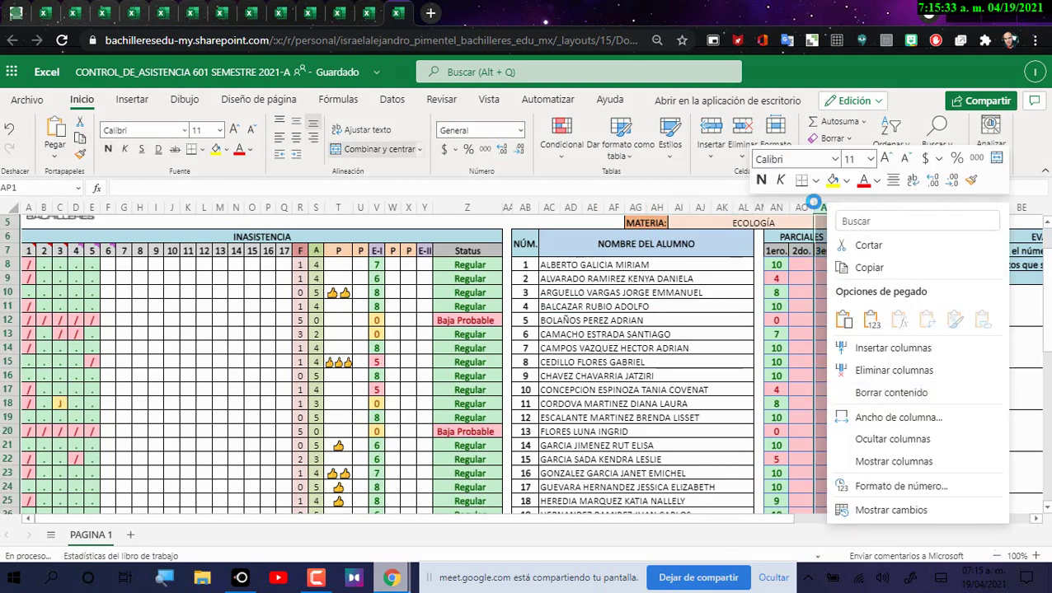
pyautogui.click(889, 462)
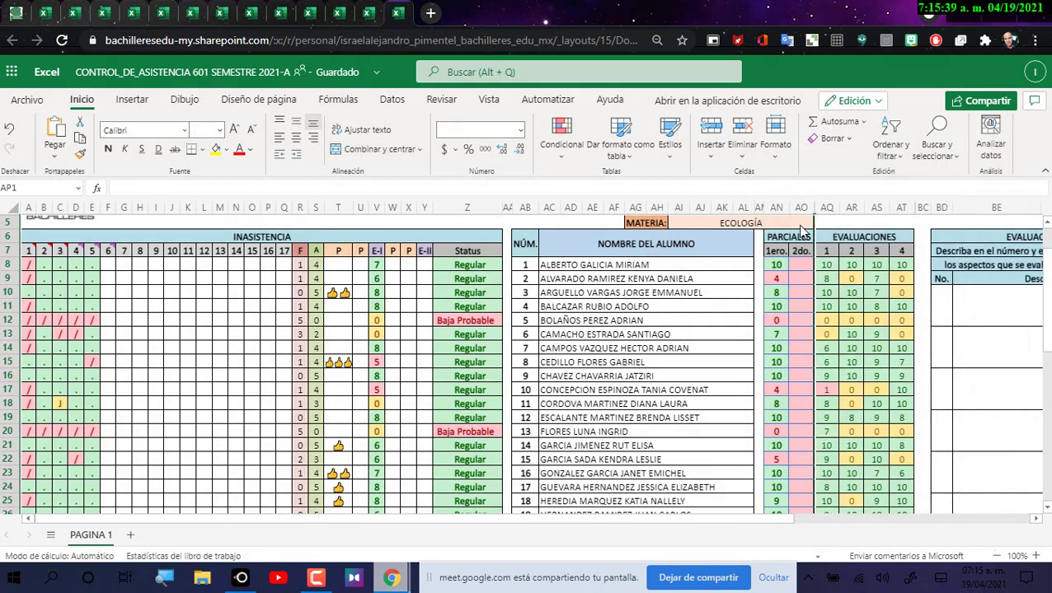
pyautogui.click(798, 209)
pyautogui.scroll(2, 971, 334)
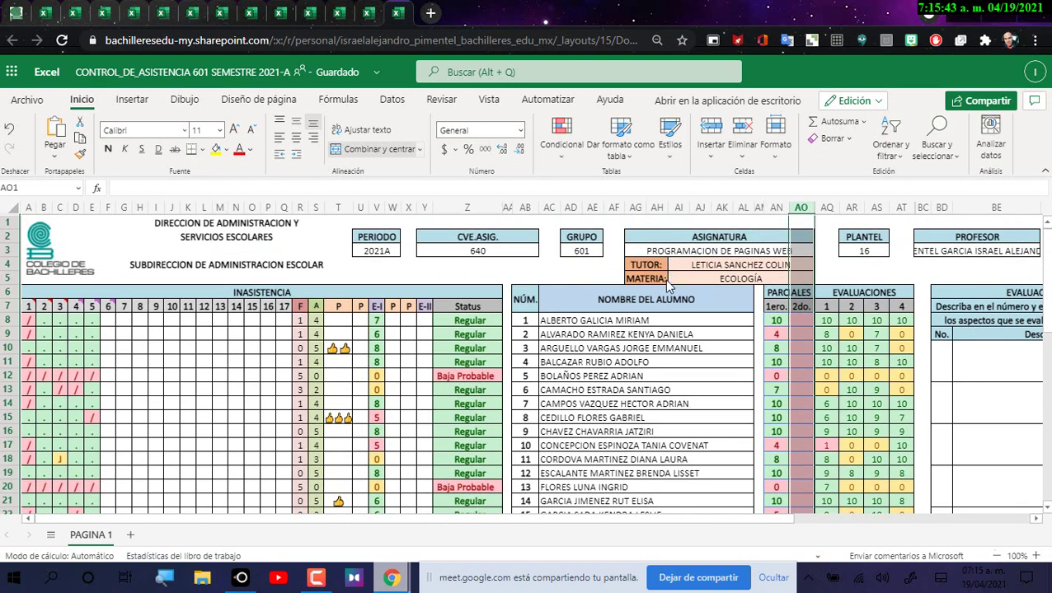
pyautogui.click(681, 351)
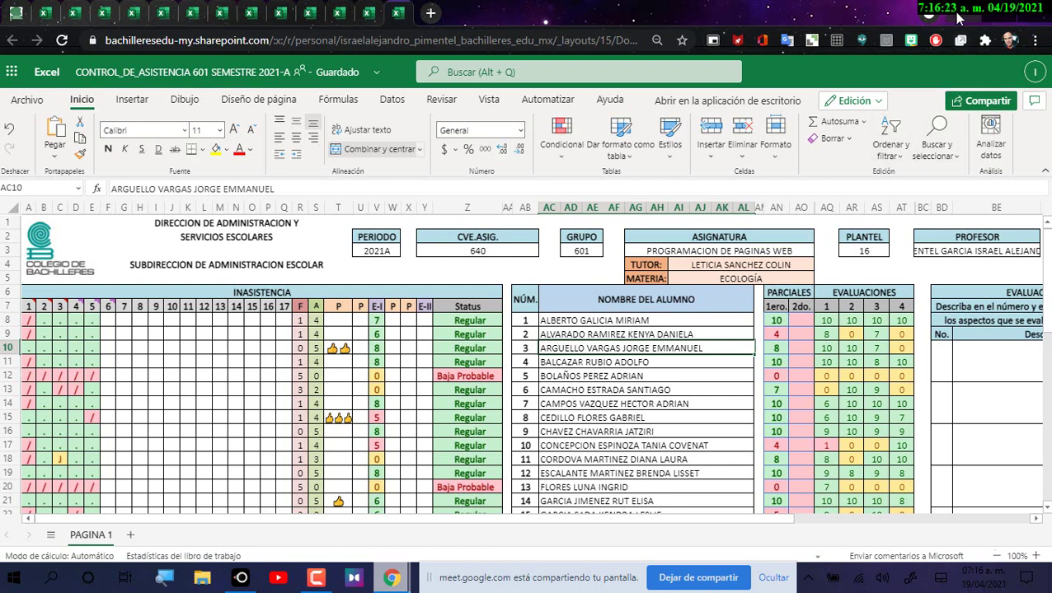
pyautogui.click(961, 11)
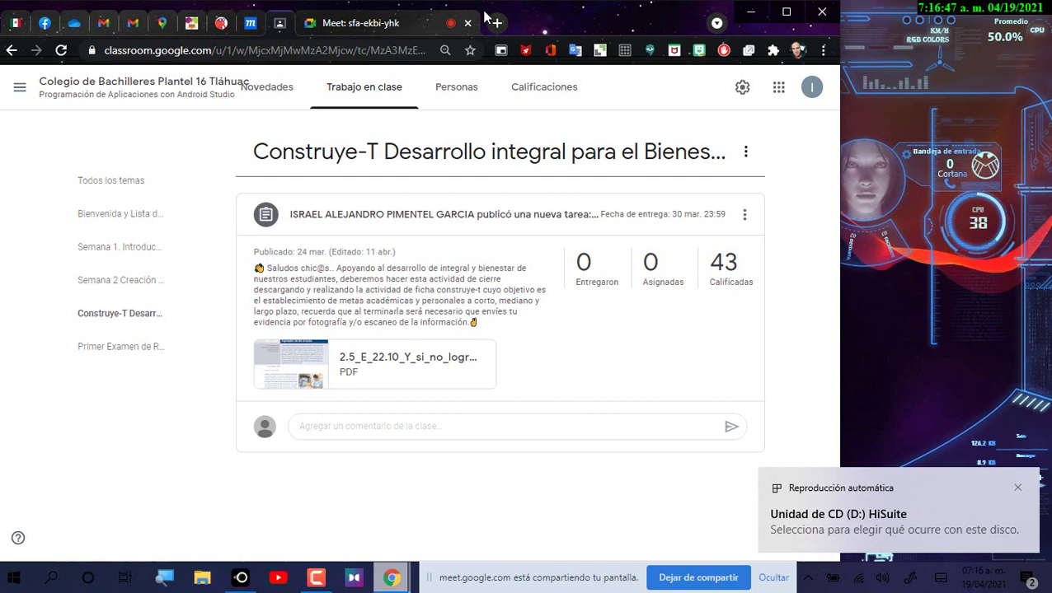
# Step: Dismiss the HiSuite and HUAWEI P30 lite autoplay notifications
pyautogui.click(922, 375)
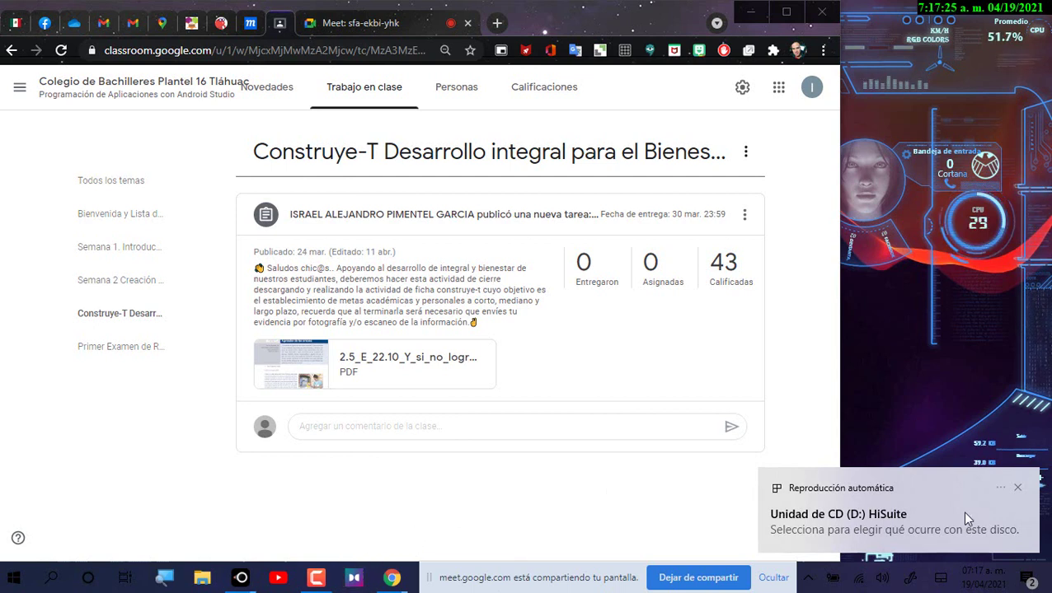
pyautogui.click(1019, 489)
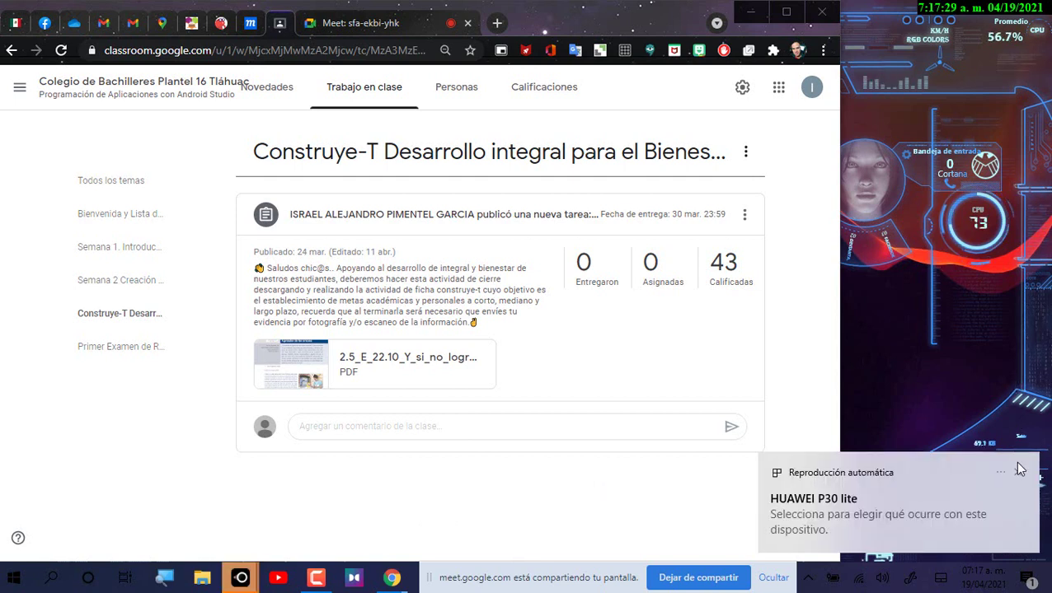
pyautogui.click(1016, 473)
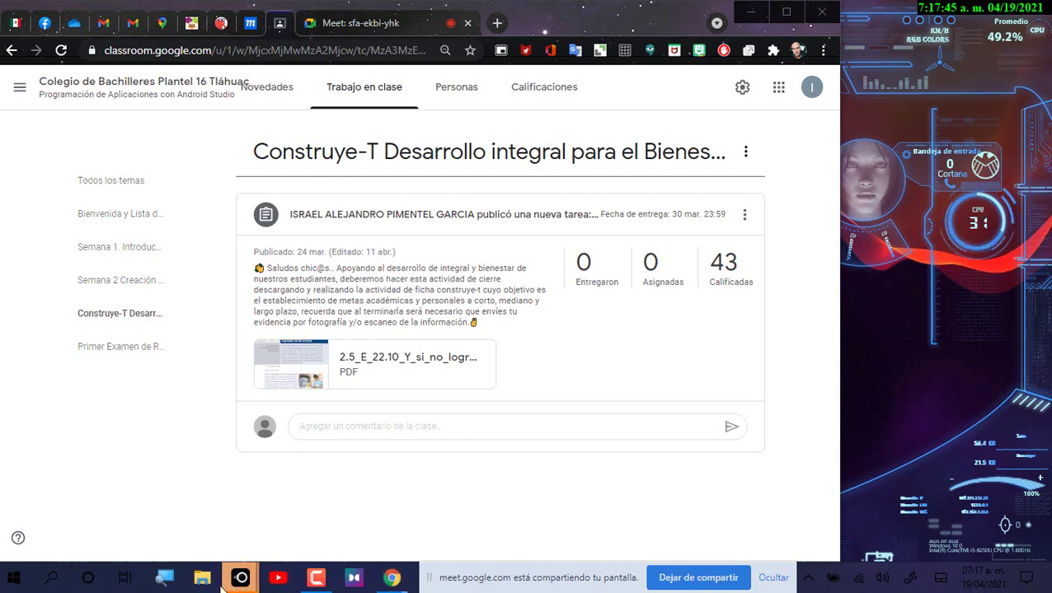
pyautogui.moveTo(236, 583)
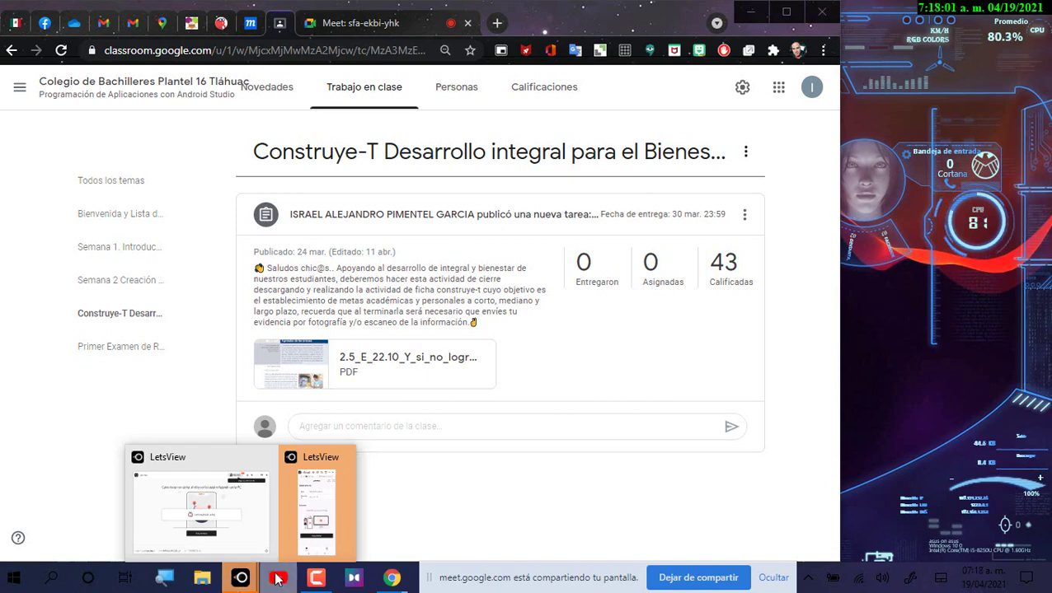
# Step: Move the LetsView phone mirror to the right edge and launch the AdControl-AD1 app's Web Site
pyautogui.click(293, 504)
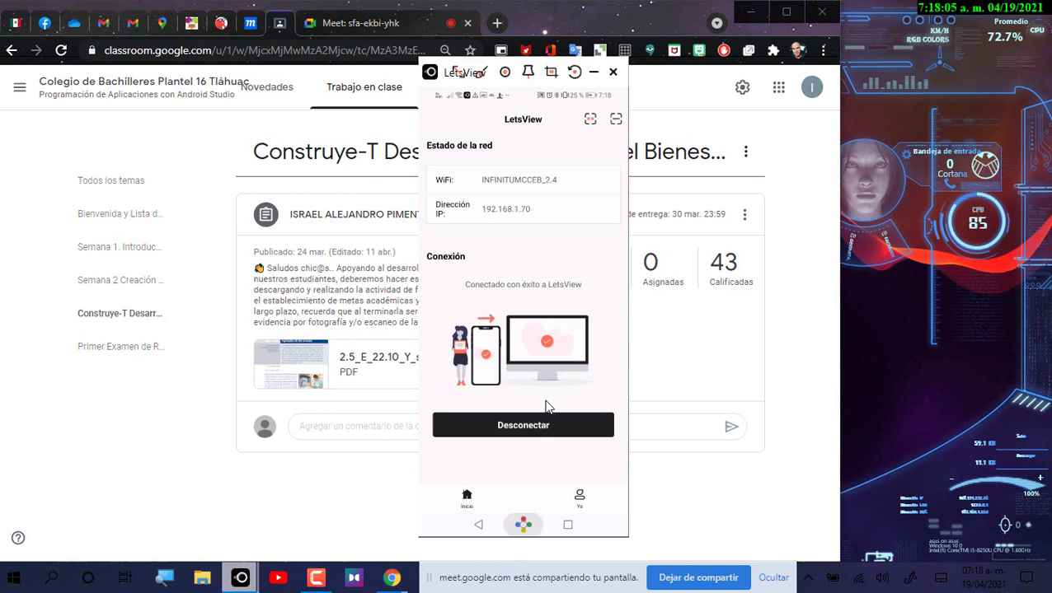
pyautogui.moveTo(494, 86); pyautogui.dragTo(912, 32)
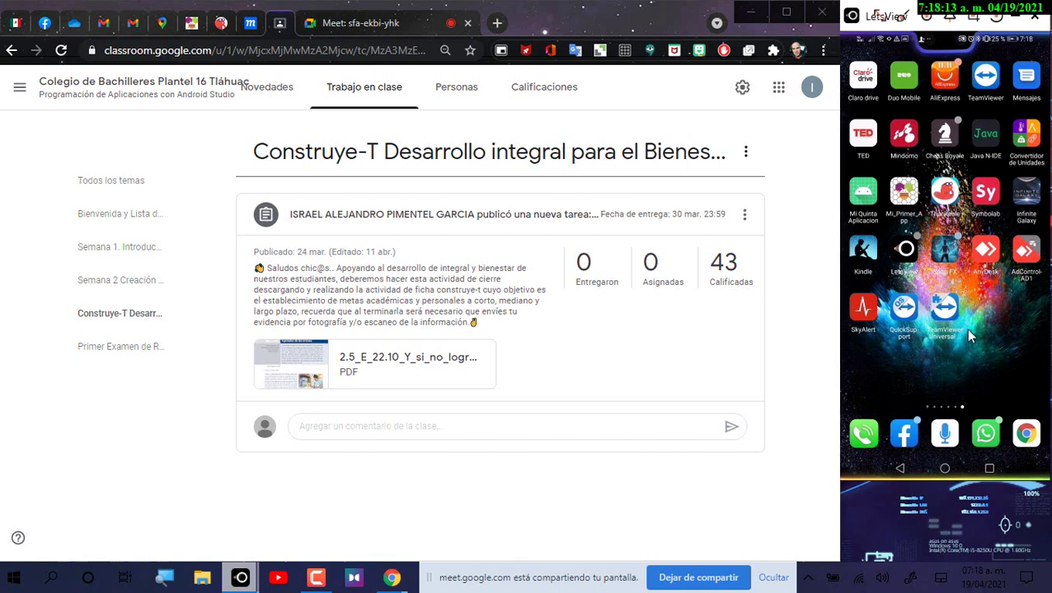
pyautogui.click(999, 276)
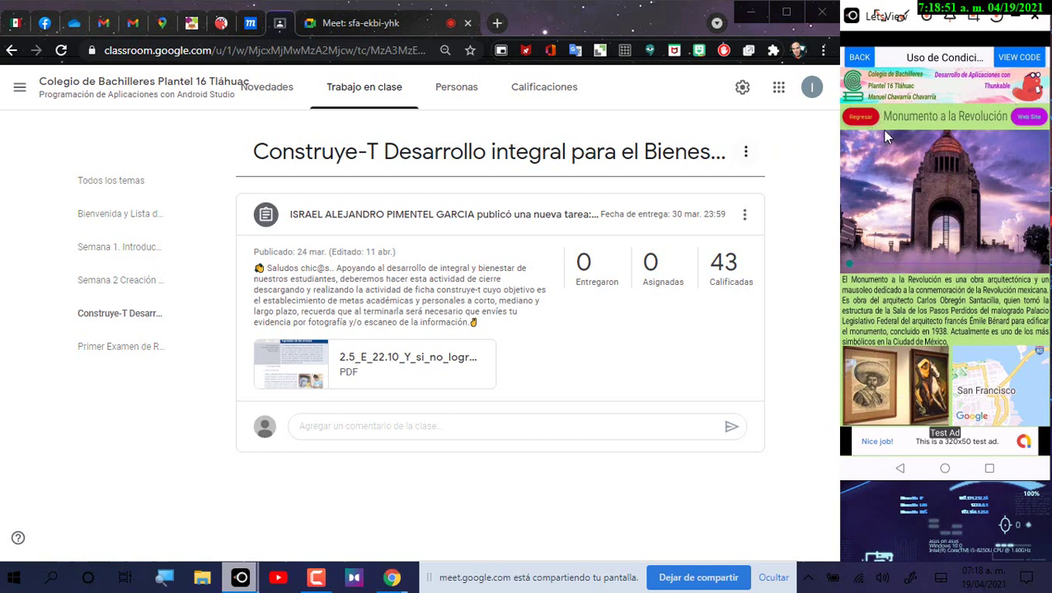
pyautogui.click(1015, 120)
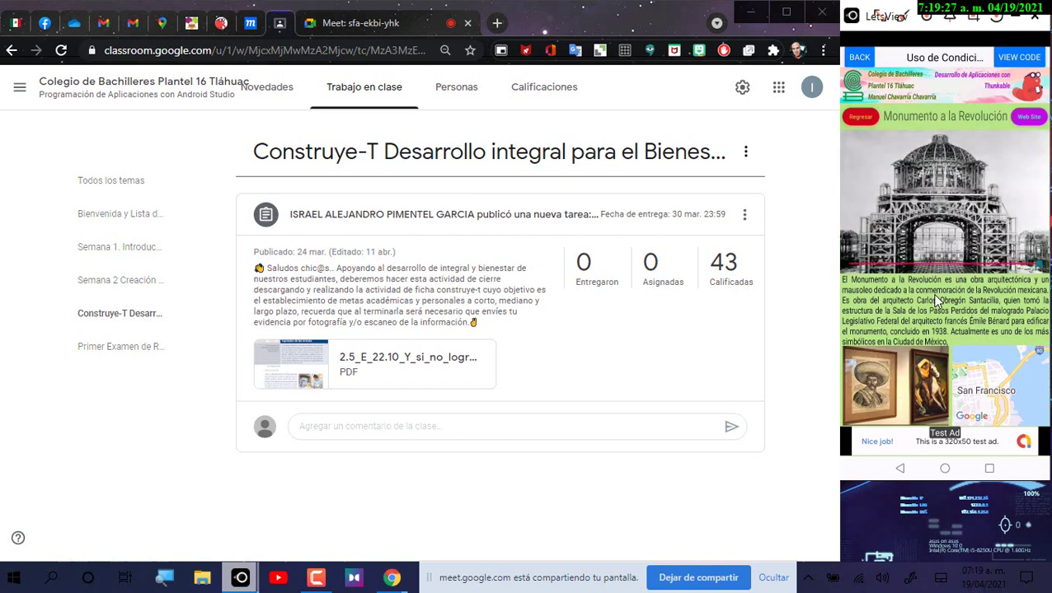
# Step: Change the monument photo, reveal the playback controls, pan the embedded map, and nudge the LetsView window
pyautogui.click(983, 221)
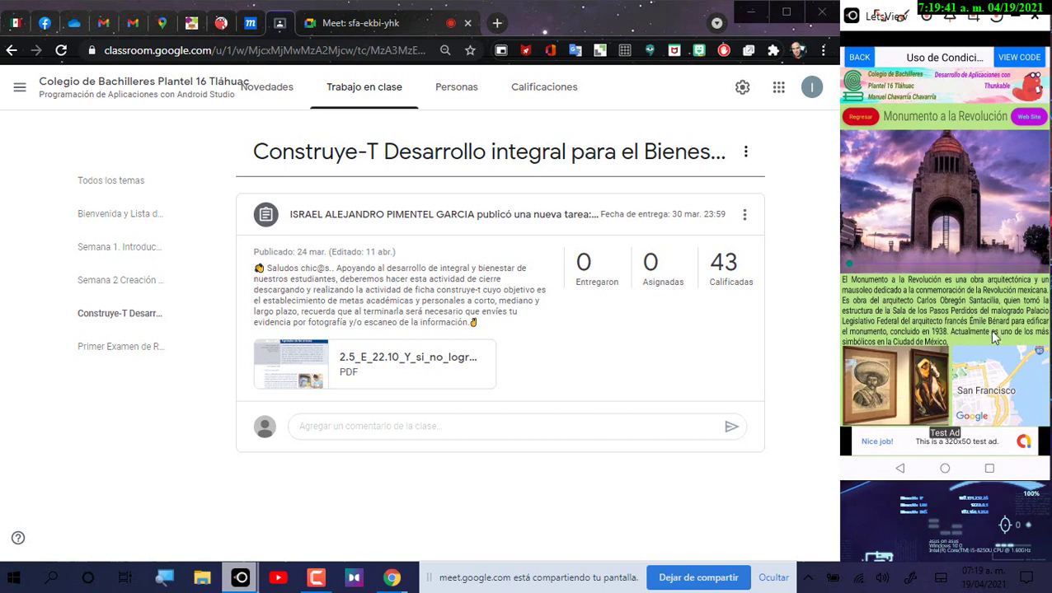
pyautogui.click(917, 409)
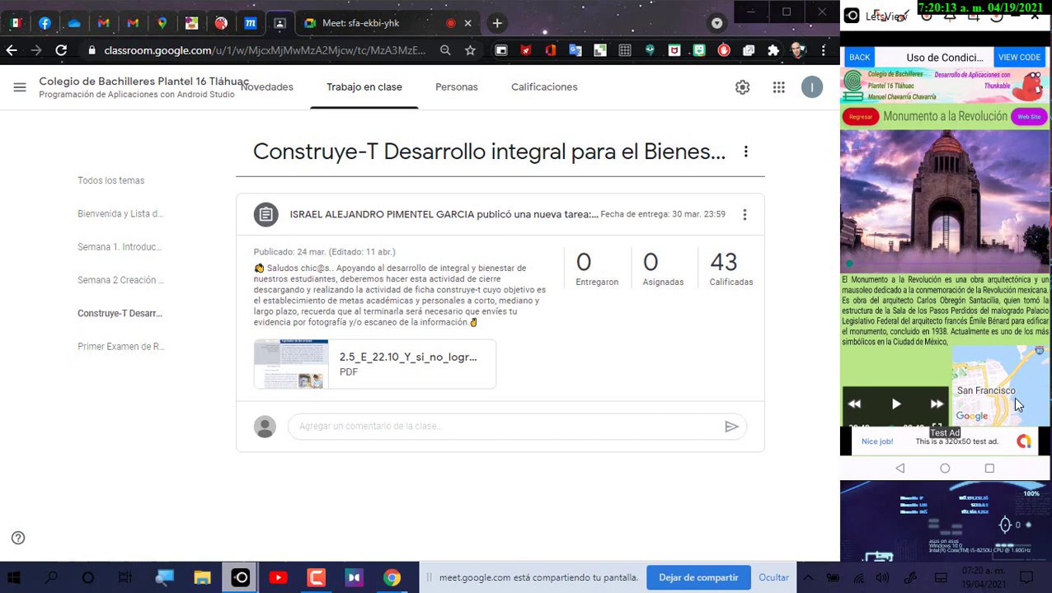
pyautogui.moveTo(1022, 413); pyautogui.dragTo(1013, 406)
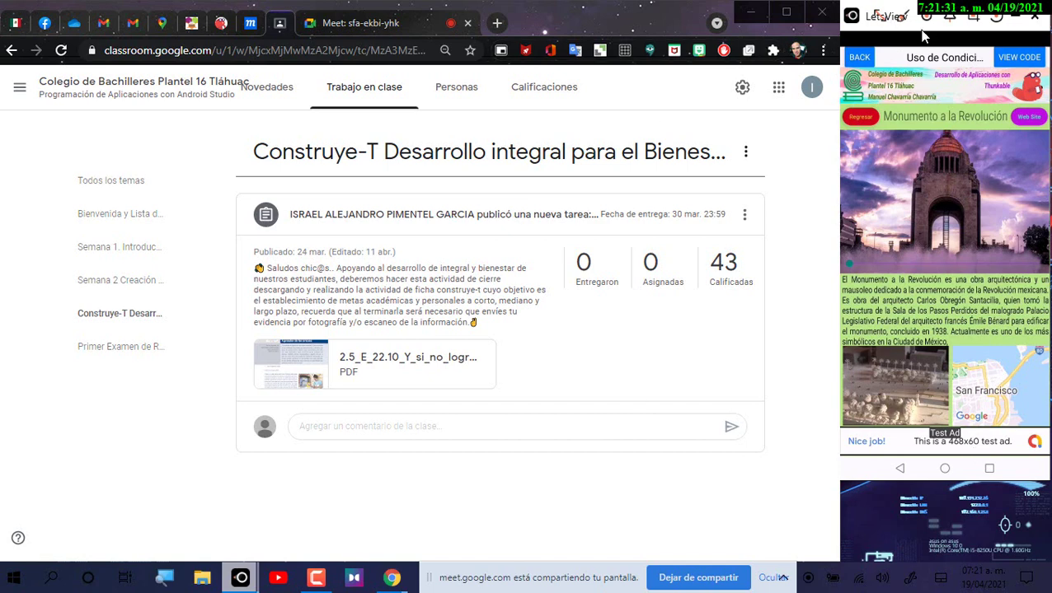
pyautogui.moveTo(923, 36)
pyautogui.mouseDown()
pyautogui.moveTo(913, 28)
pyautogui.moveTo(851, 61)
pyautogui.moveTo(924, 54)
pyautogui.moveTo(923, 33)
pyautogui.mouseUp()
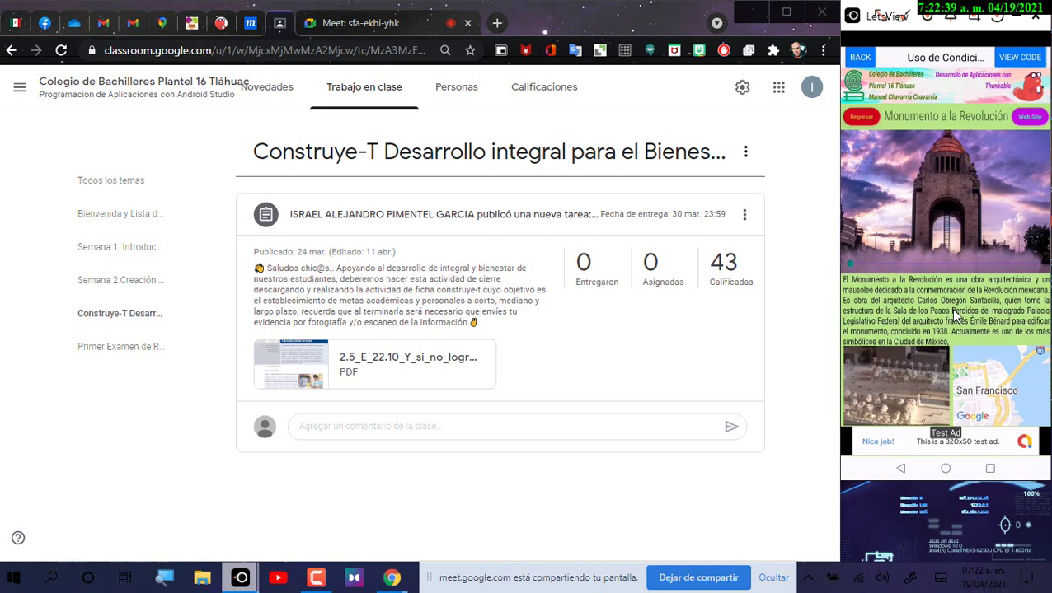
# Step: Switch to the Moqups 'Proyecto en Blanco' tab, select the moqups.com address, and open a new tab
pyautogui.click(252, 25)
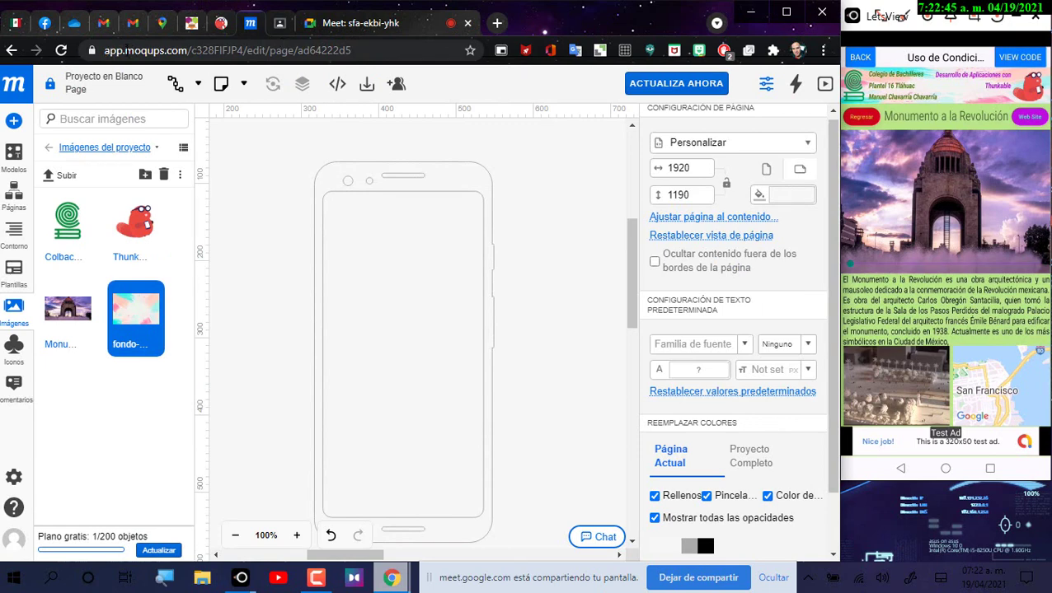
pyautogui.moveTo(122, 50); pyautogui.dragTo(186, 50)
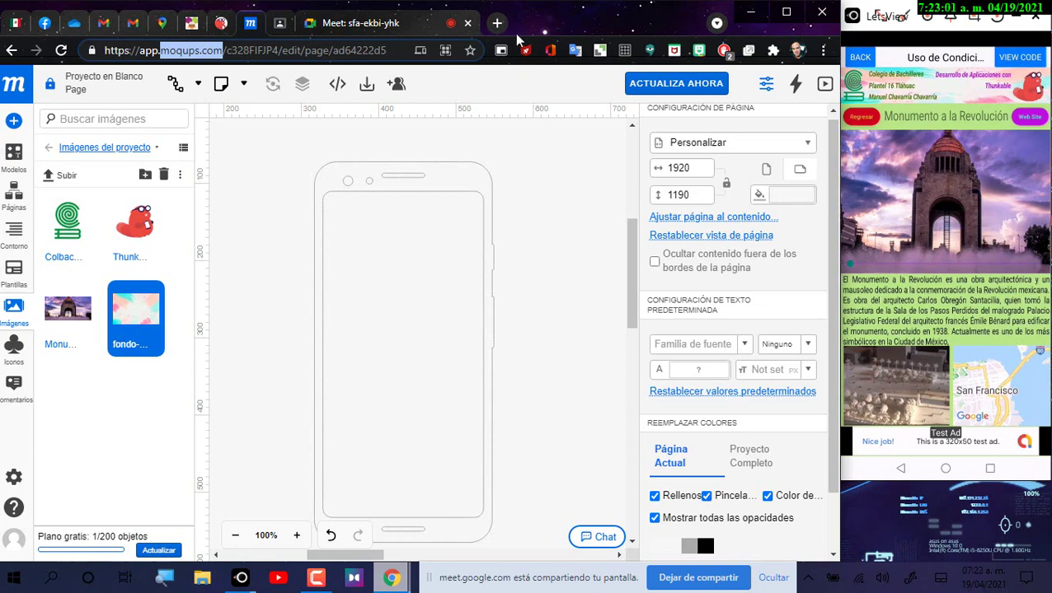
pyautogui.click(497, 23)
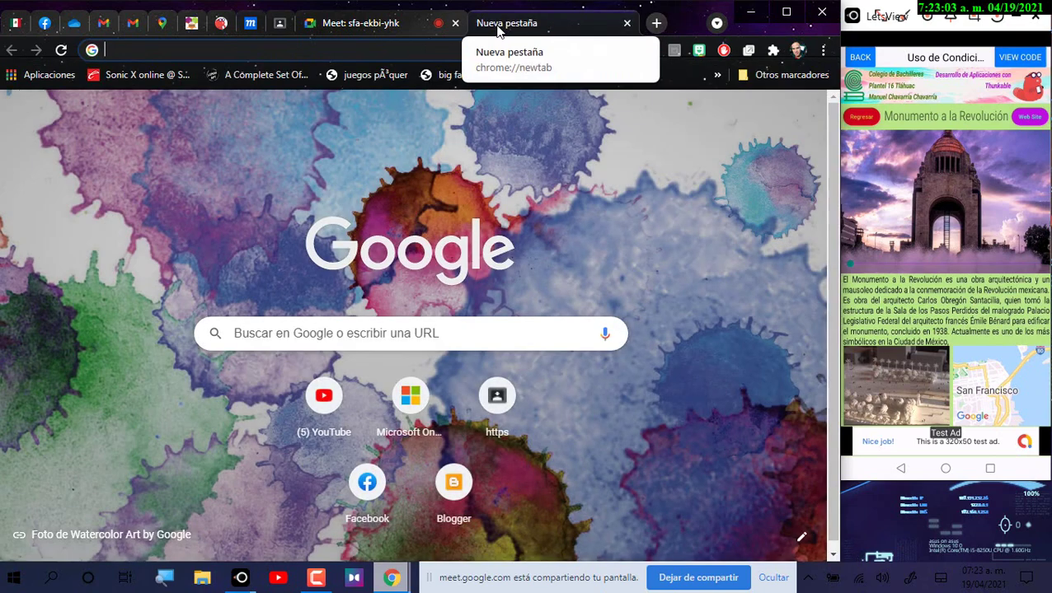
# Step: Go to the SiiAA site by typing 'siia' and log in with Ingresar
pyautogui.write('siia')
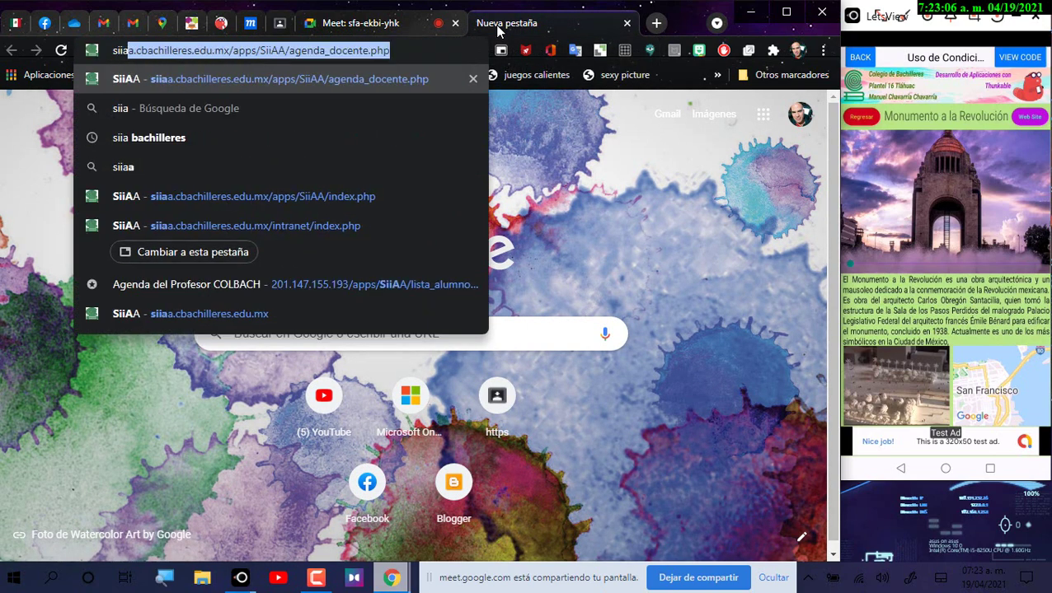
pyautogui.press('Return')
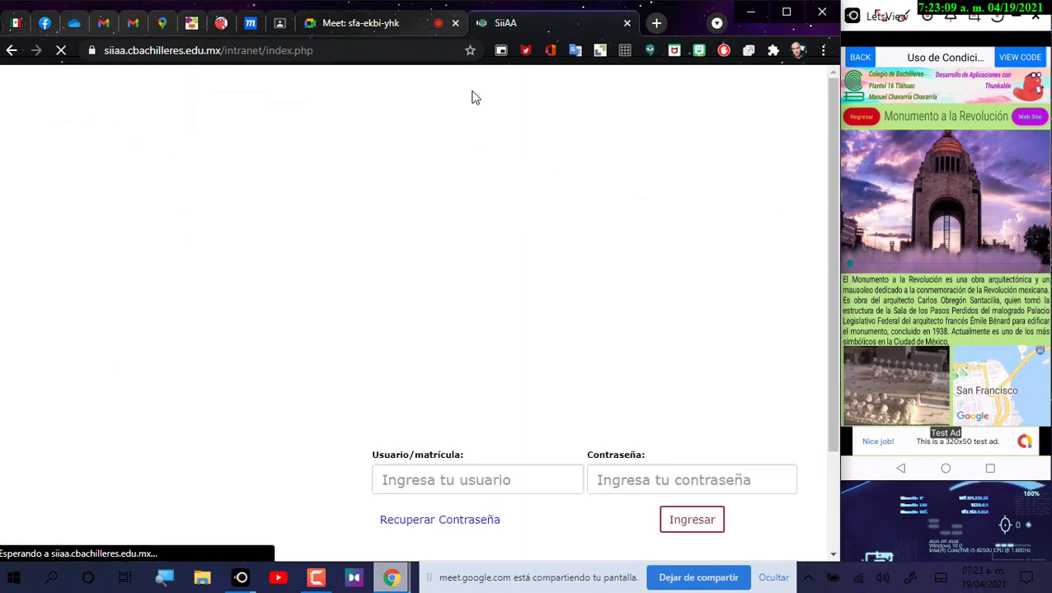
pyautogui.click(694, 518)
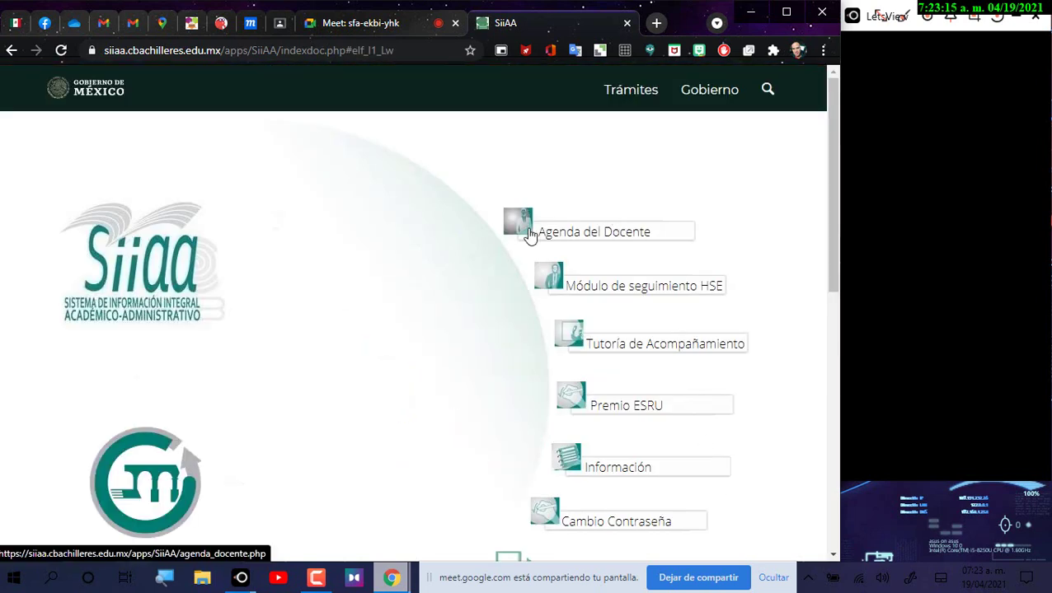
# Step: Open Agenda del Docente and scroll to the 2021A grade-registration calendar
pyautogui.click(530, 236)
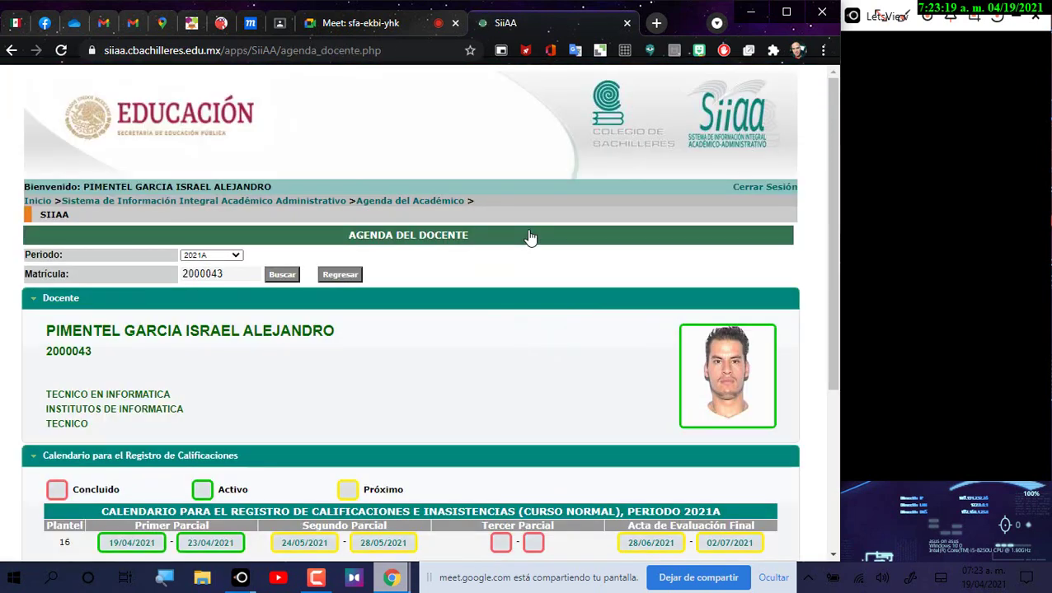
pyautogui.scroll(-3, 599, 257)
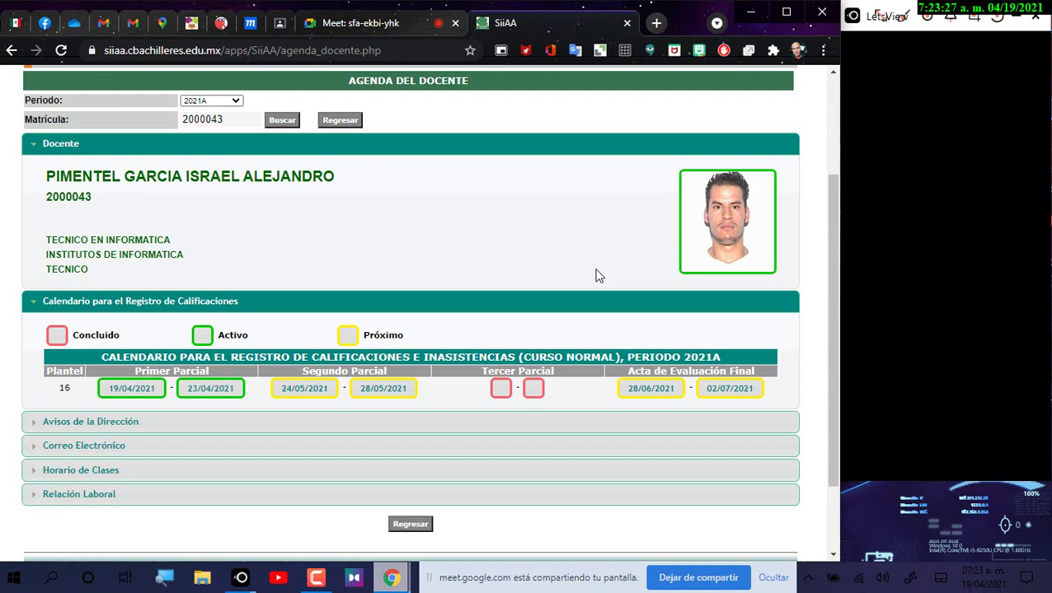
pyautogui.scroll(-2, 395, 318)
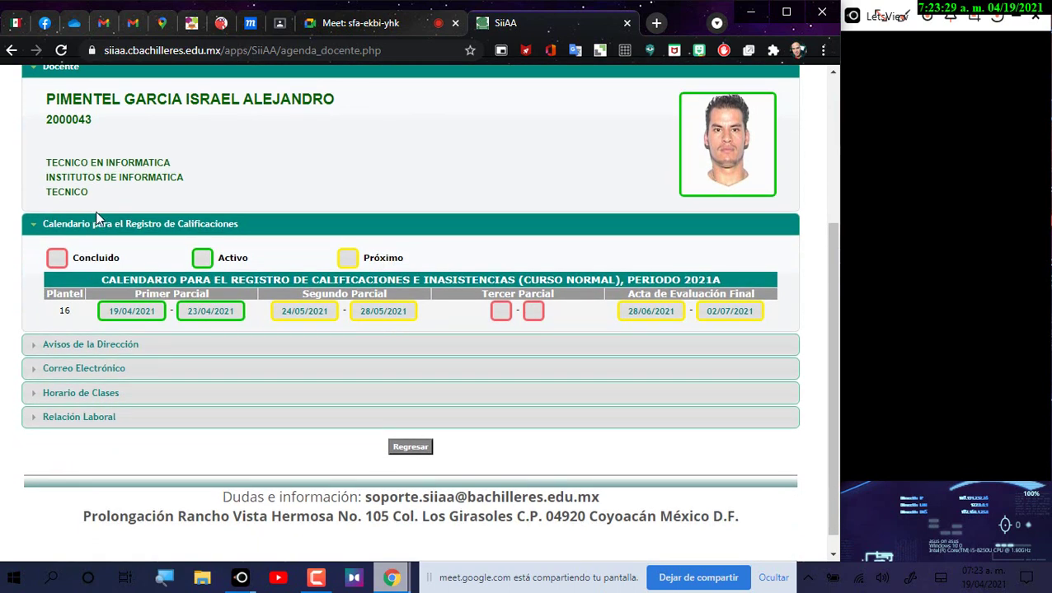
pyautogui.scroll(2, 95, 211)
# Step: Scroll further down the teacher agenda, then start a new browser tab on the Google start page
pyautogui.scroll(-2, 286, 286)
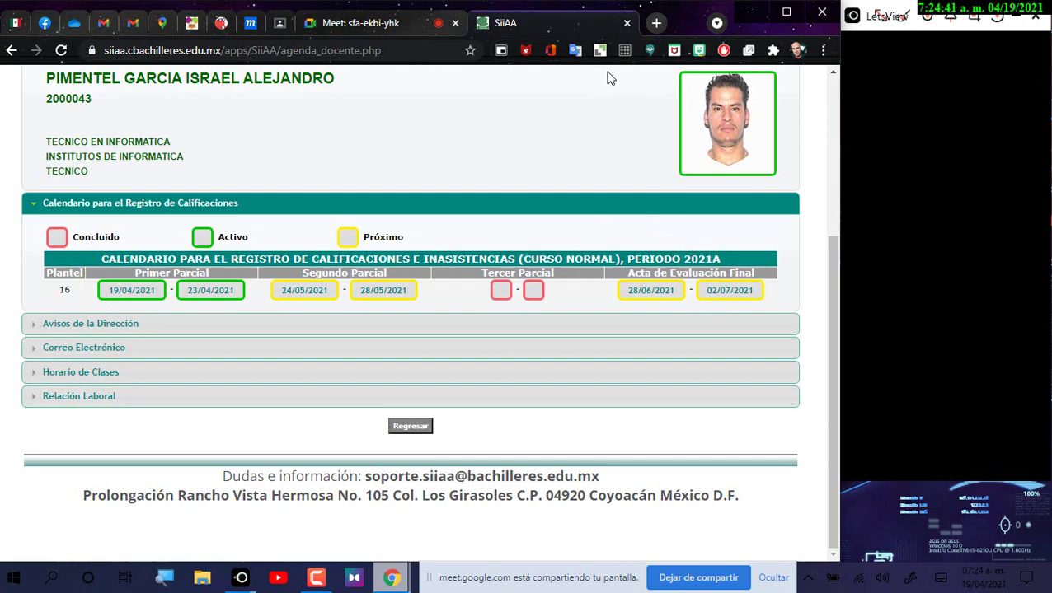
pyautogui.click(656, 24)
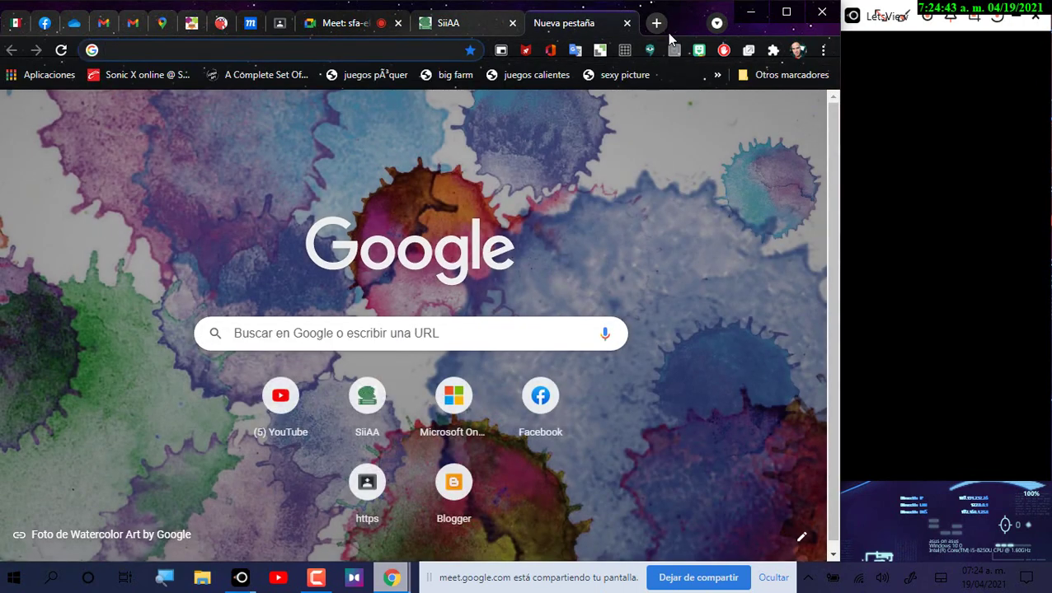
# Step: Search Google for 'calendario', glance at the Time.is Calendario 2021 result, and come back
pyautogui.write('calendr')
pyautogui.press('BackSpace')
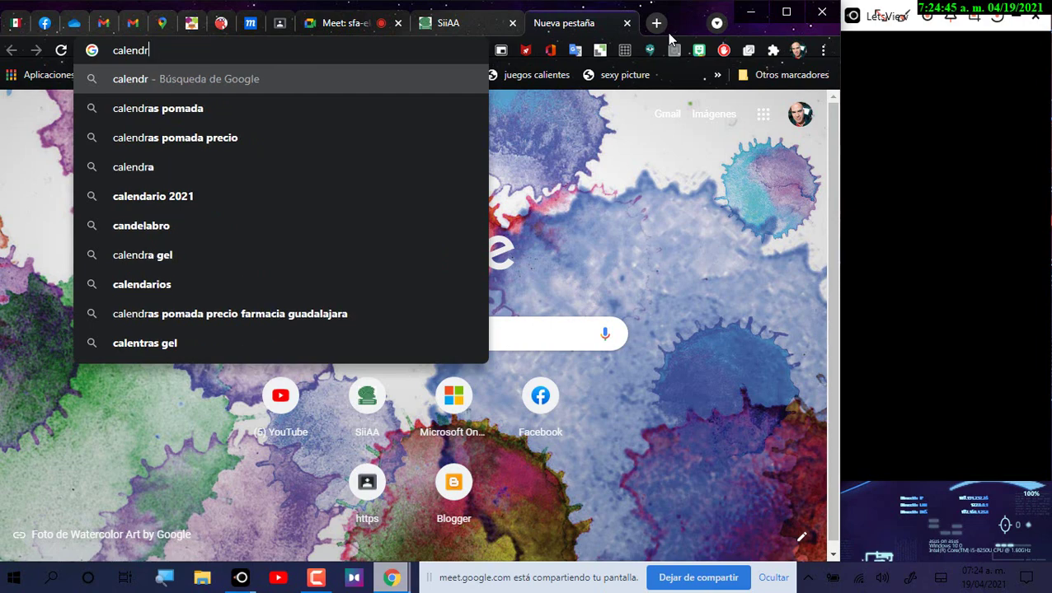
pyautogui.press('BackSpace')
pyautogui.write('ario')
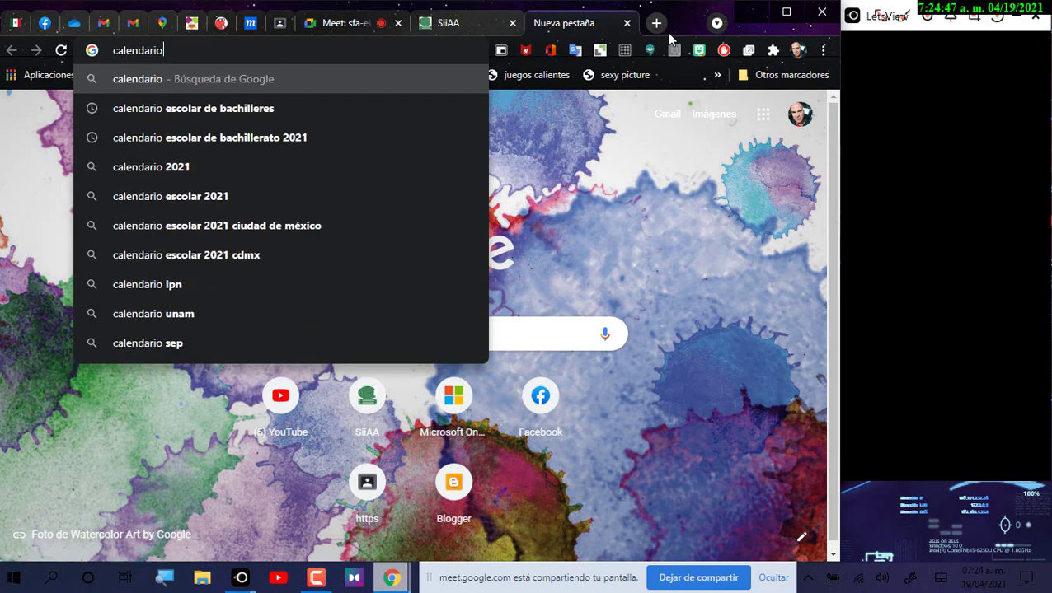
pyautogui.press('Return')
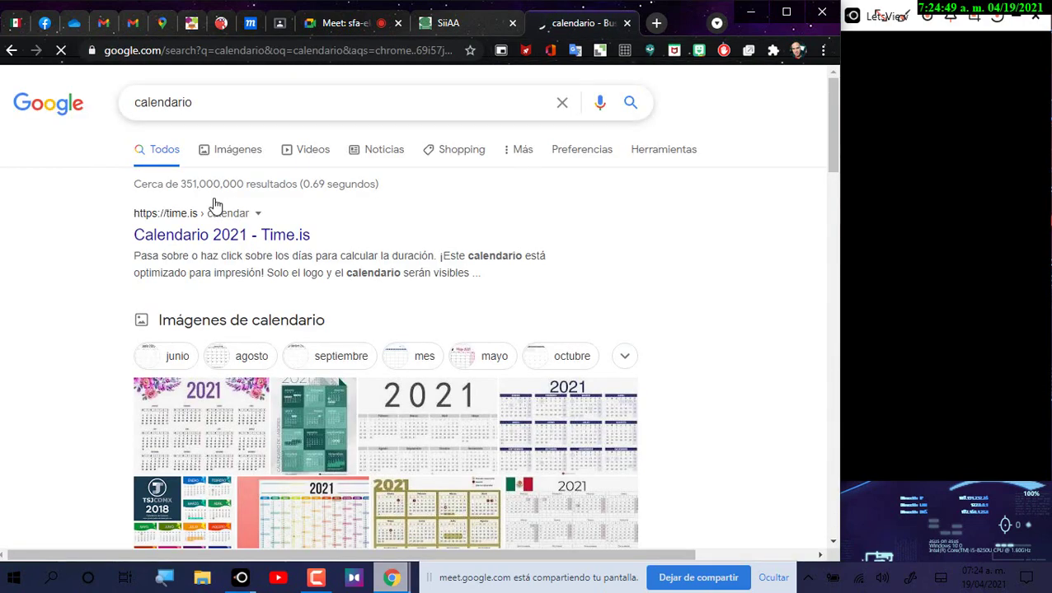
pyautogui.click(198, 236)
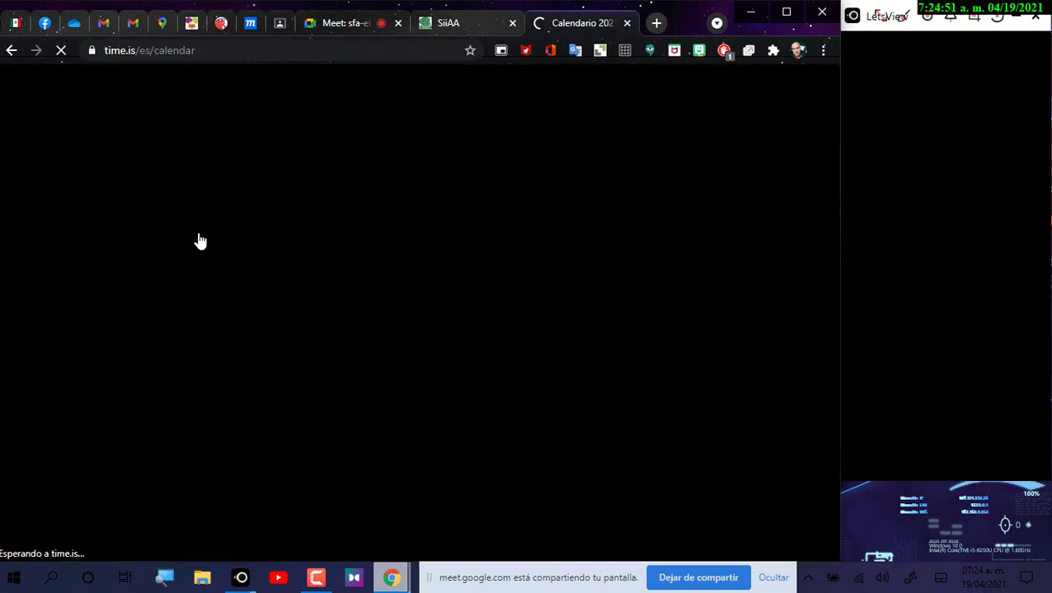
pyautogui.scroll(-4, 479, 86)
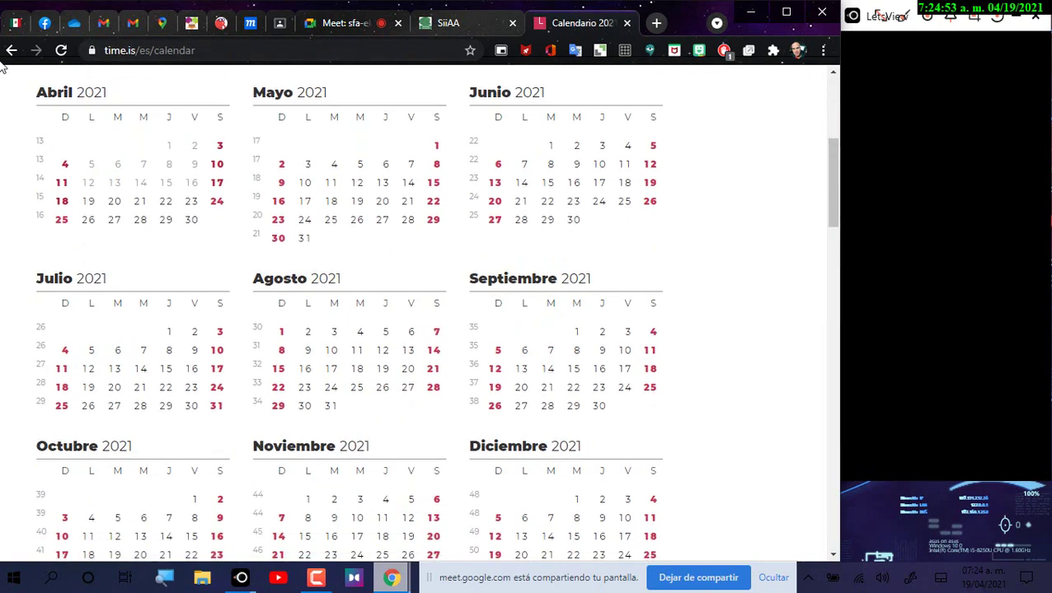
pyautogui.click(12, 51)
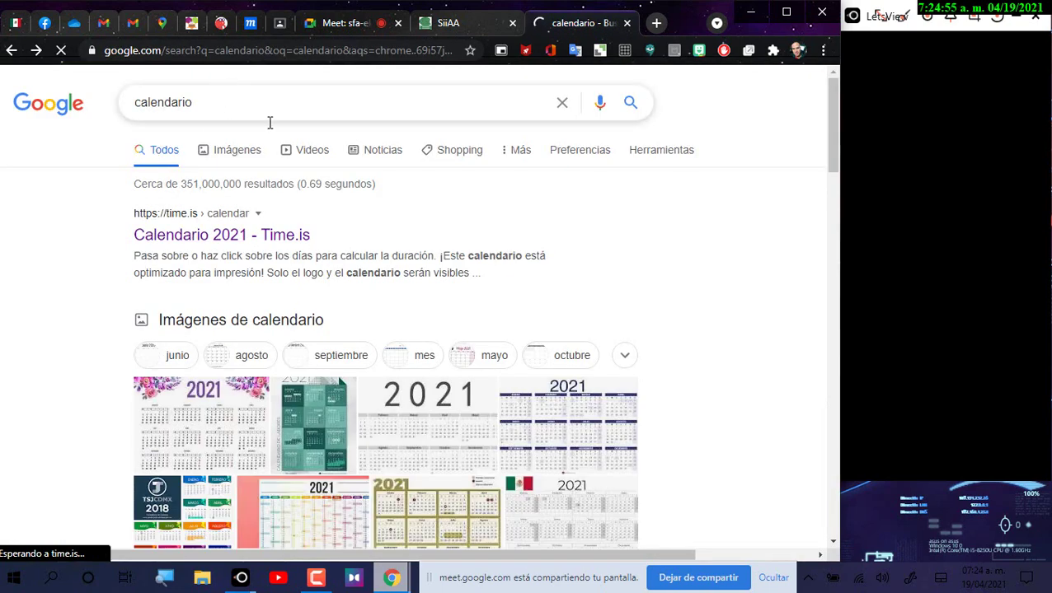
# Step: Refine the search to 'calendario de bachilleres' and open the gob.mx Calendario Escolar page
pyautogui.click(269, 120)
pyautogui.write('de ba')
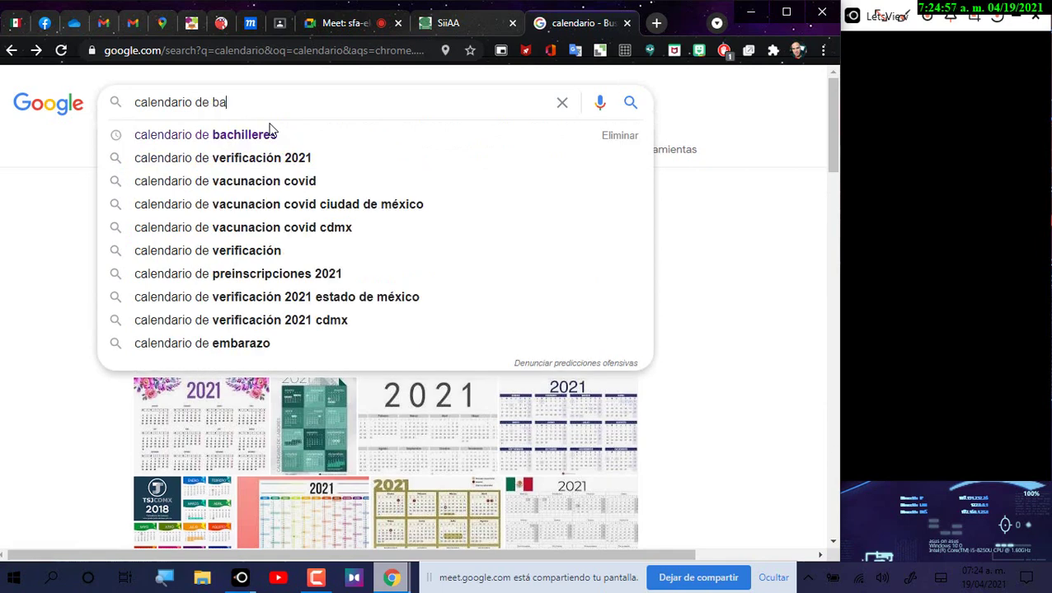
pyautogui.write('chilleres')
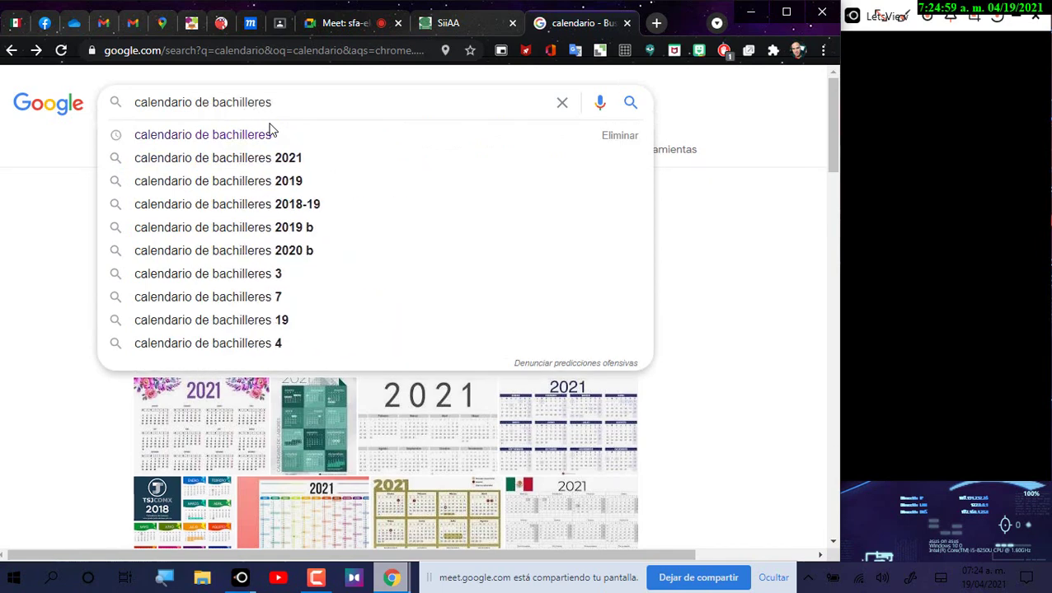
pyautogui.click(242, 135)
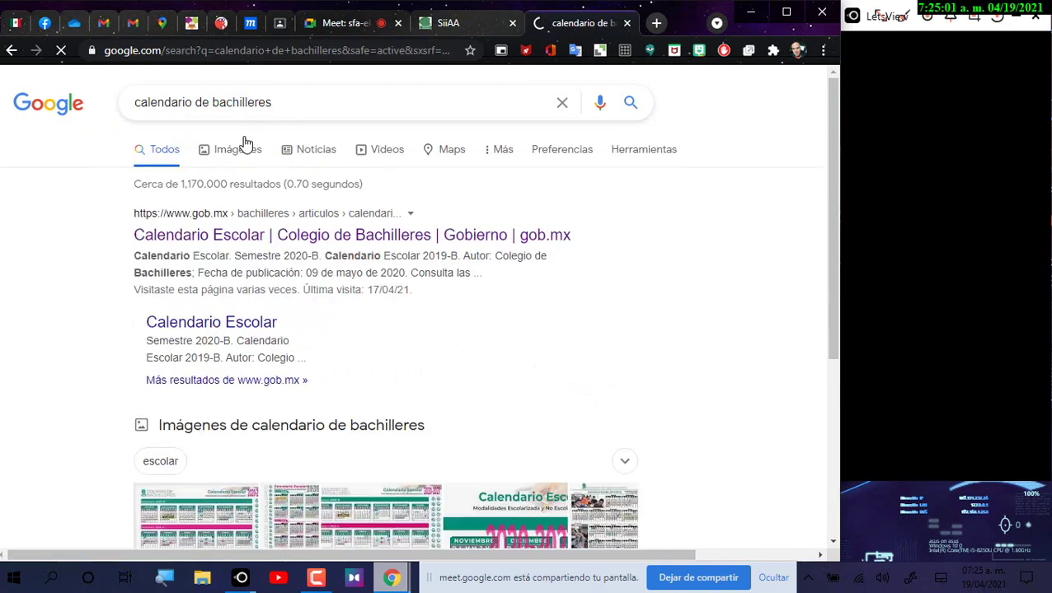
pyautogui.click(183, 239)
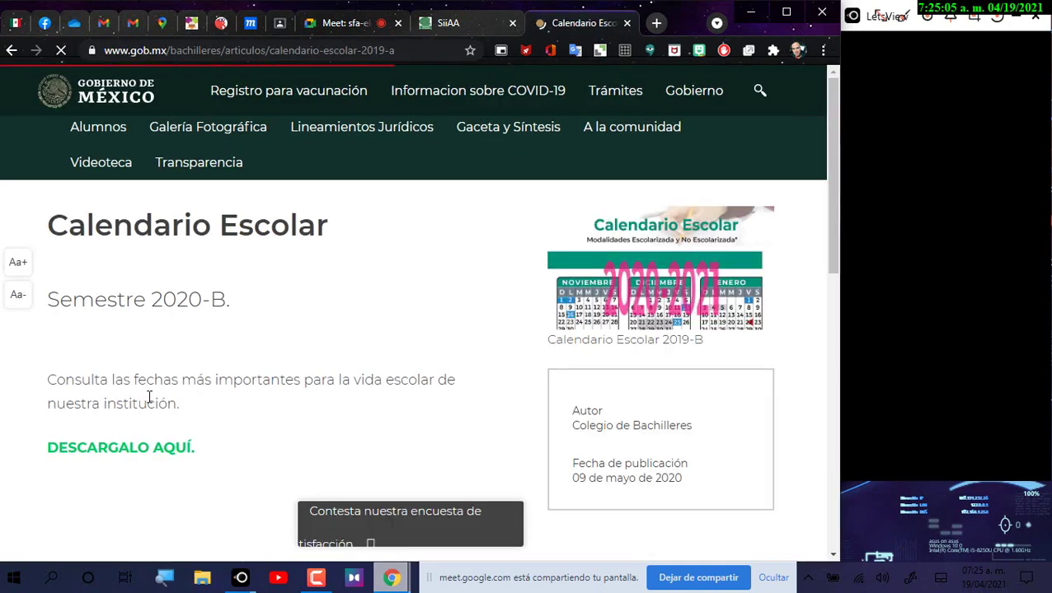
# Step: Open the CAL ESC 2020-21 calendar PDF, close the gob.mx tab, and review Semestre 2021-A
pyautogui.click(140, 447)
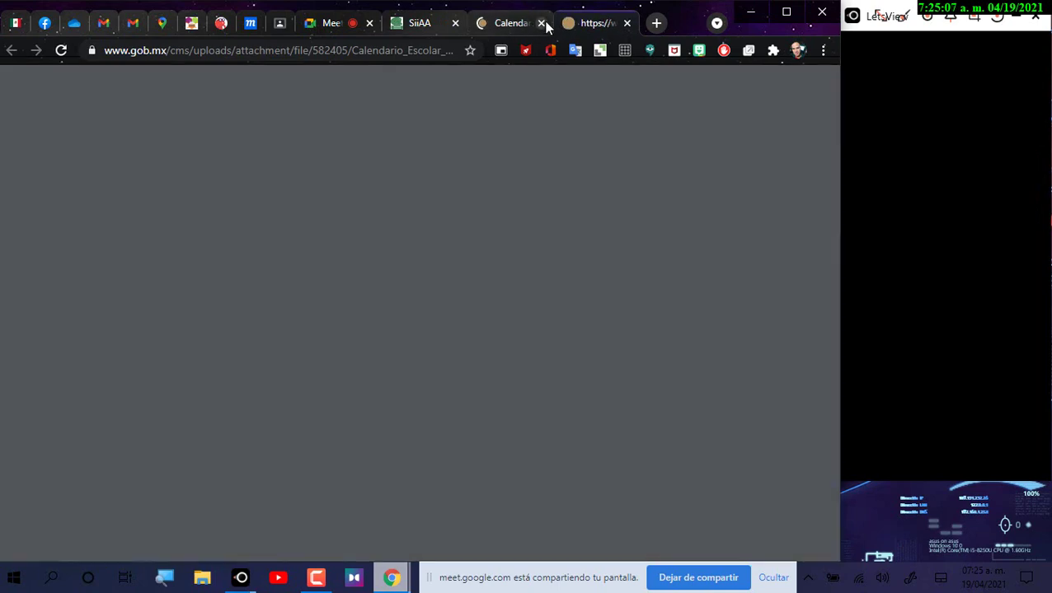
pyautogui.click(542, 24)
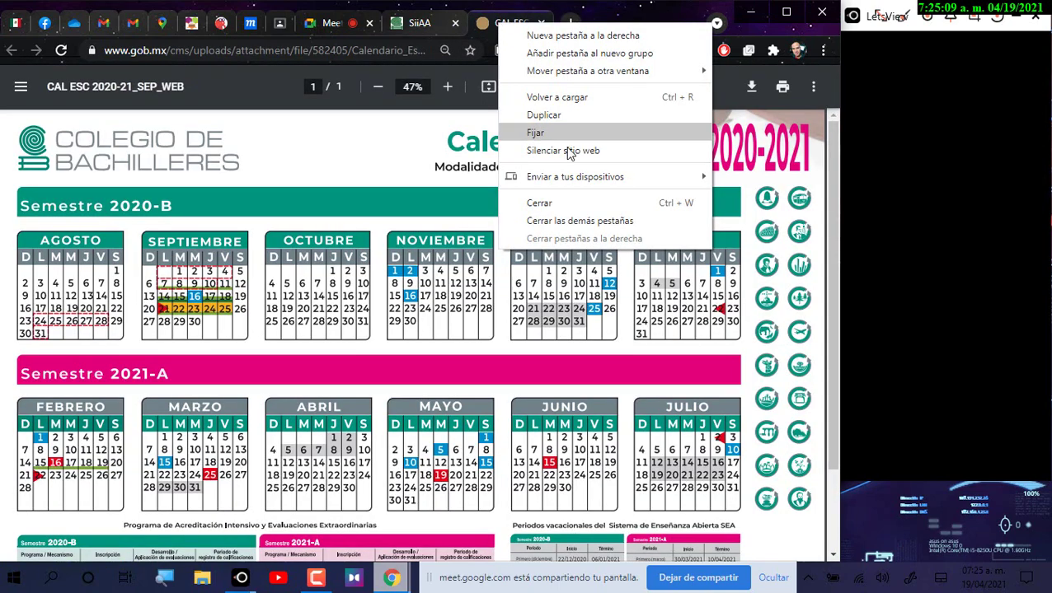
pyautogui.click(249, 334)
pyautogui.scroll(-2, 248, 331)
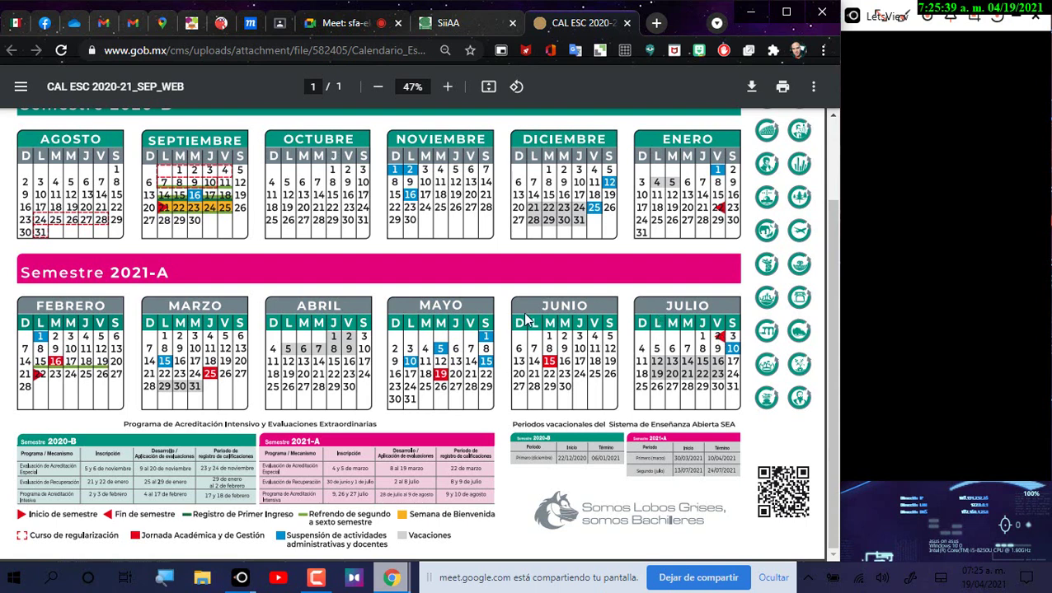
pyautogui.click(461, 25)
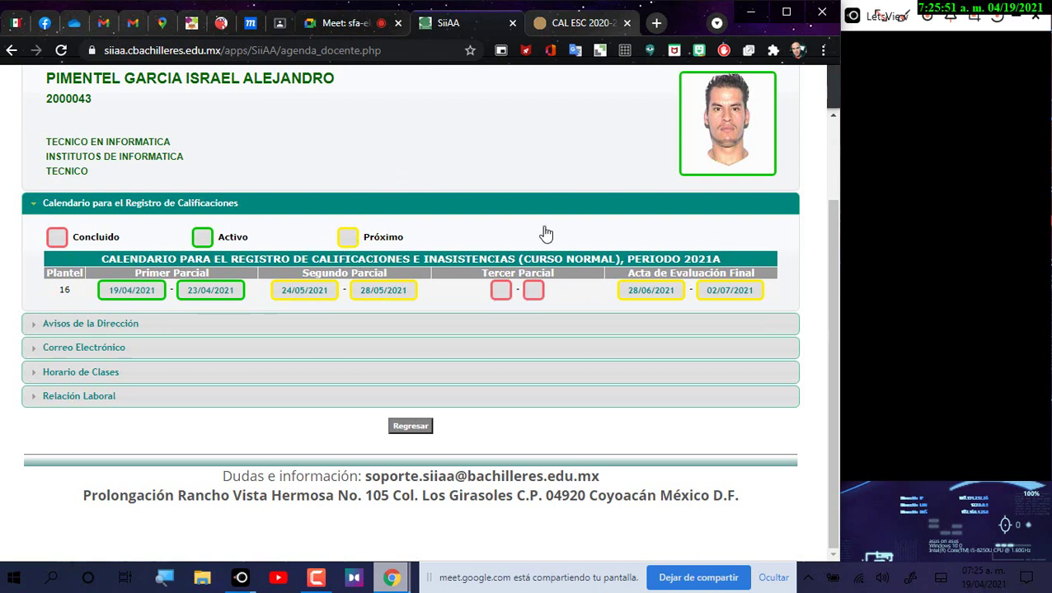
# Step: Check the Meet tab, recheck the SiiAA grade-registration dates, then view the 2020-21 calendar PDF
pyautogui.click(338, 23)
pyautogui.click(431, 22)
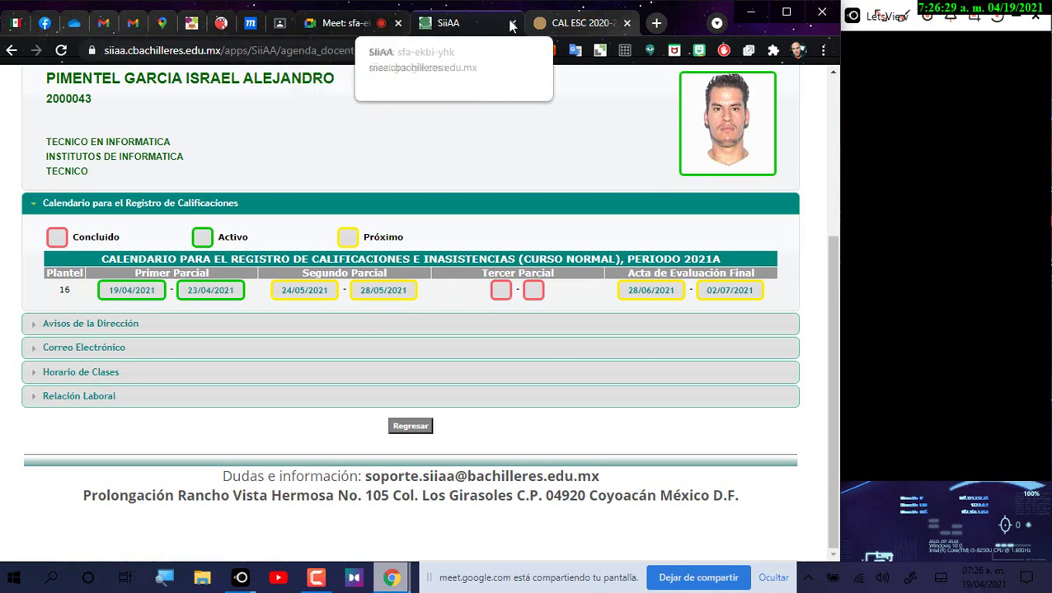
pyautogui.click(574, 19)
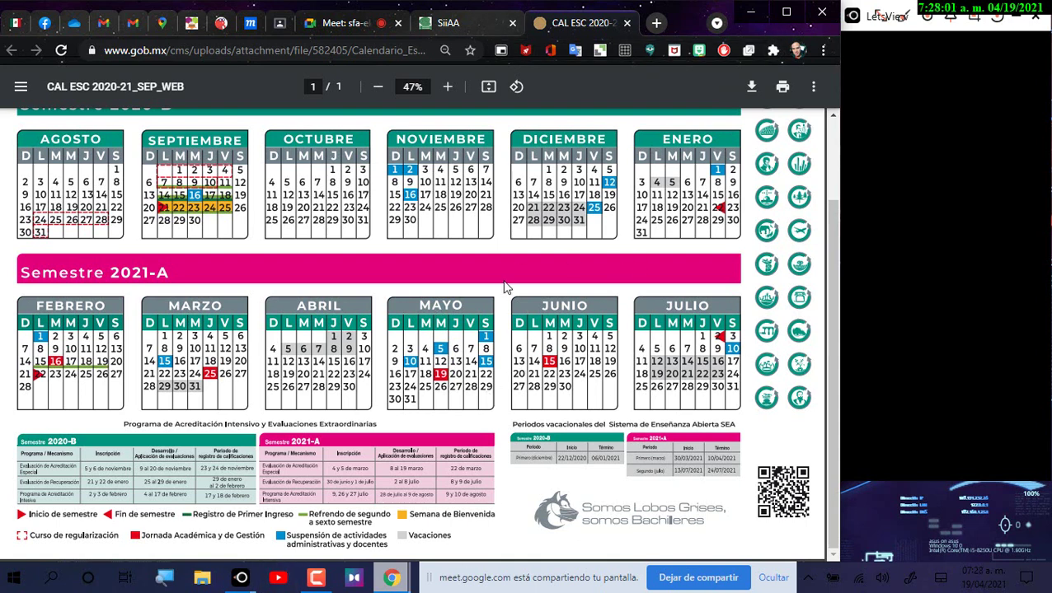
# Step: Bring the calendar PDF back to its top header, then switch to the Google Meet call
pyautogui.scroll(2, 818, 276)
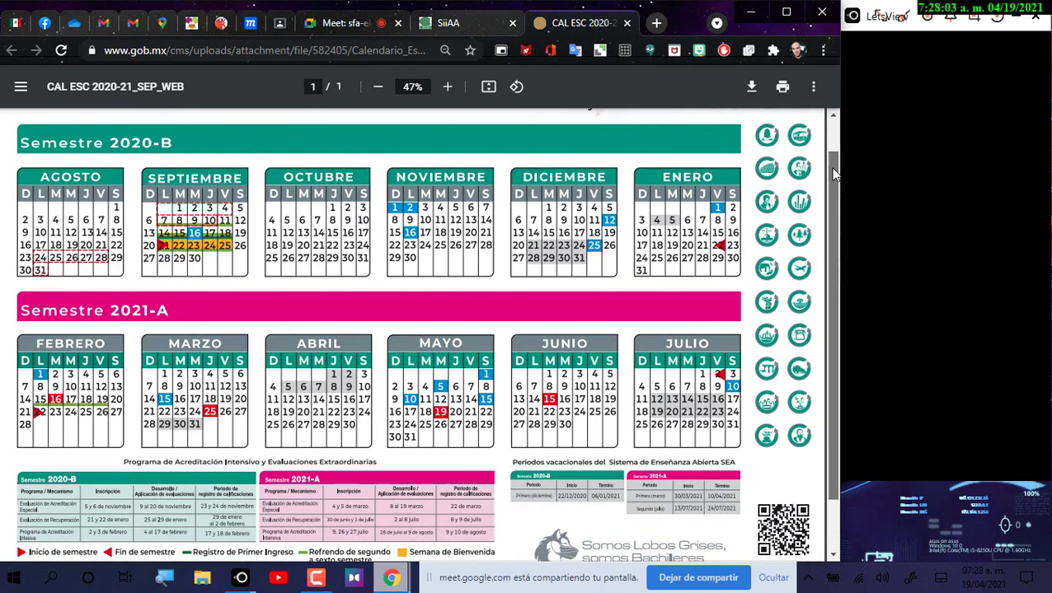
pyautogui.scroll(-2, 820, 272)
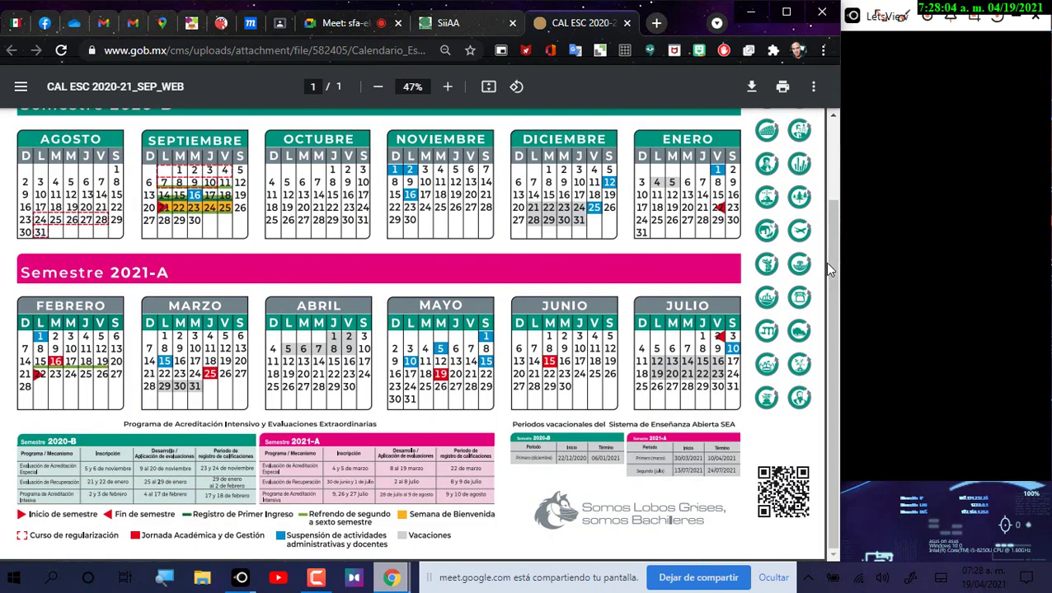
pyautogui.click(857, 37)
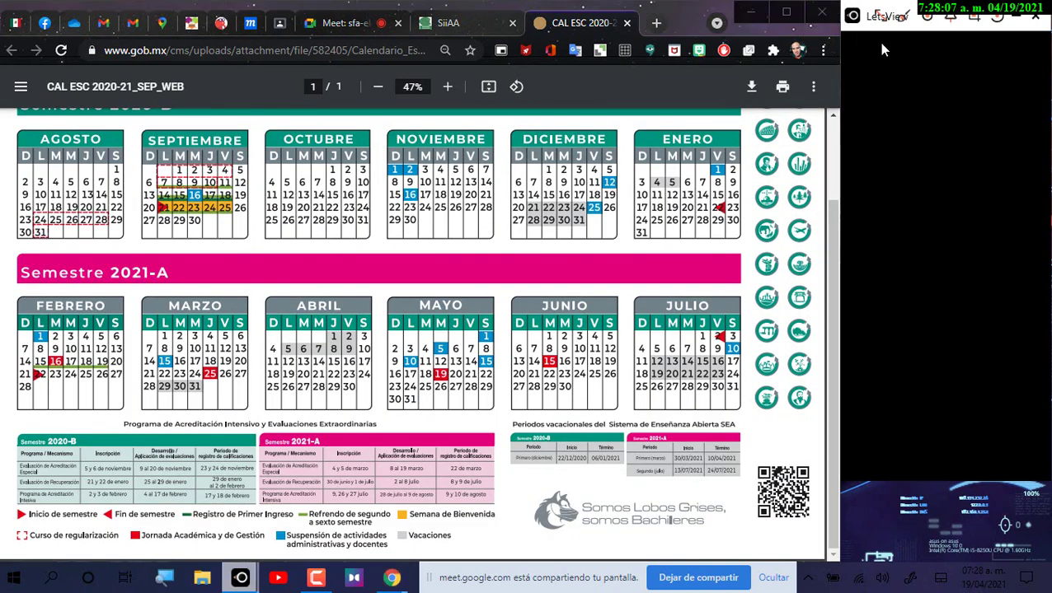
pyautogui.click(831, 131)
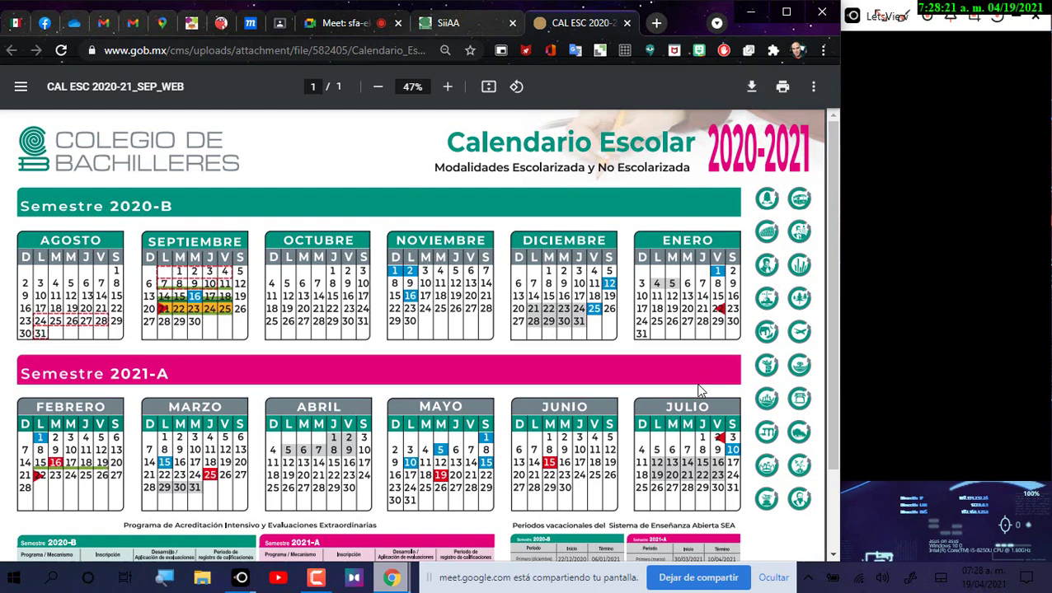
pyautogui.click(357, 25)
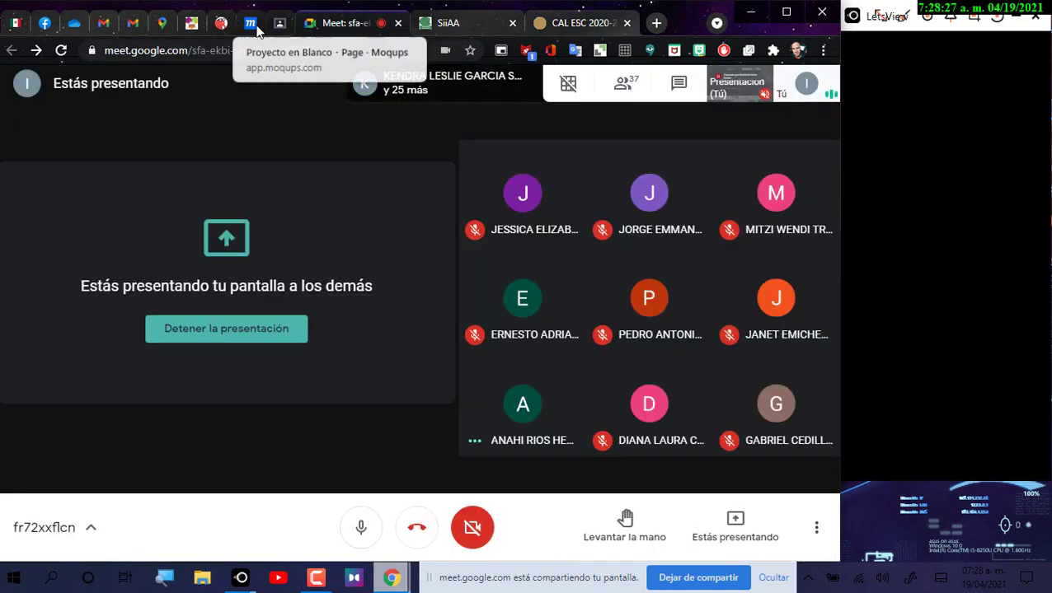
# Step: Return to the Moqups project and search its images for 'ph'
pyautogui.click(257, 28)
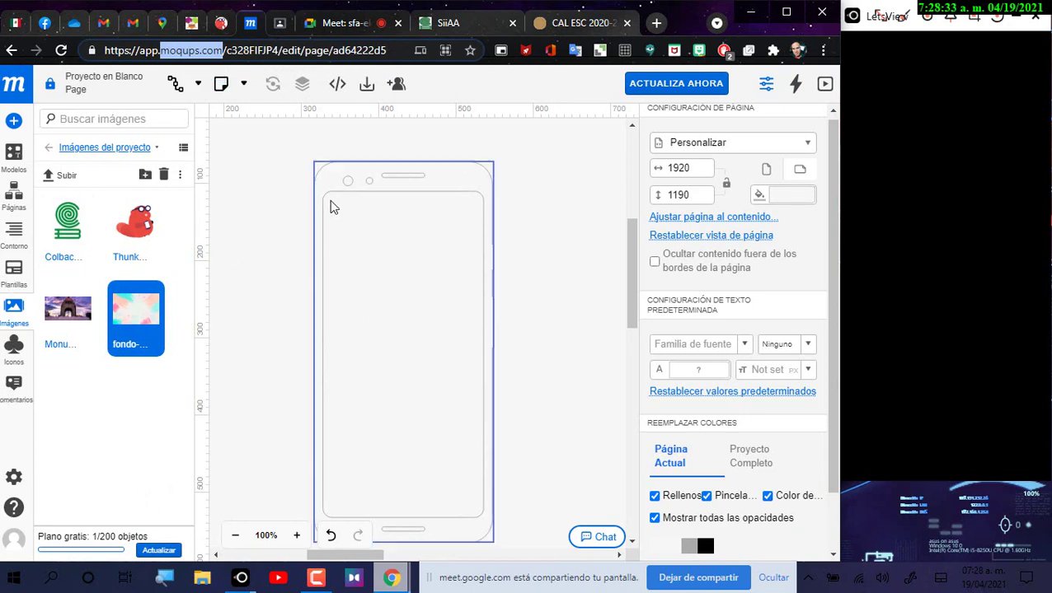
pyautogui.click(94, 124)
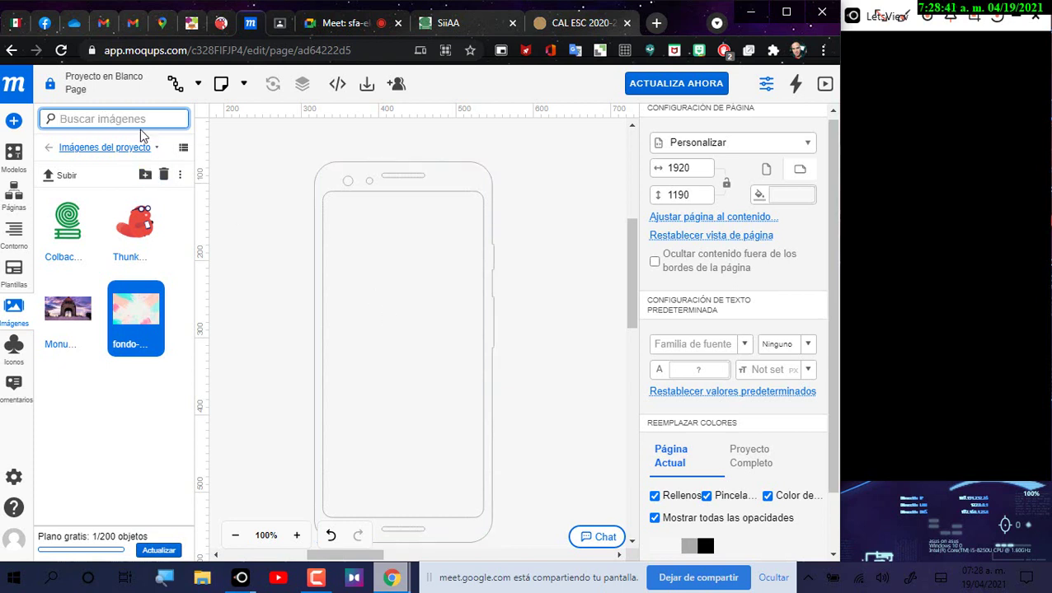
pyautogui.write('phone')
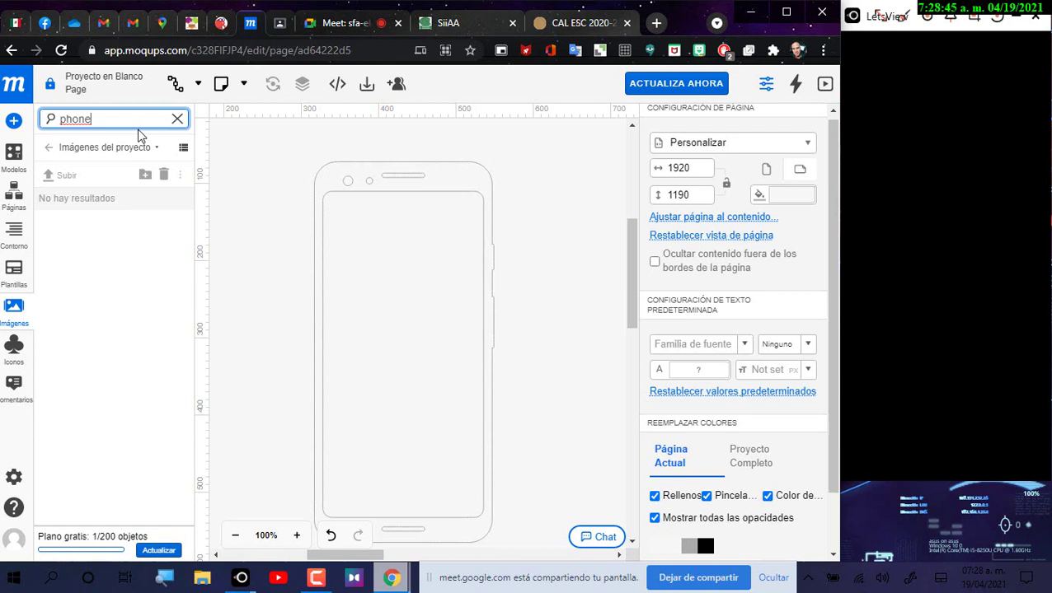
# Step: Search the component library for 'phone' to list device mockups such as Google Pixel 3
pyautogui.click(21, 163)
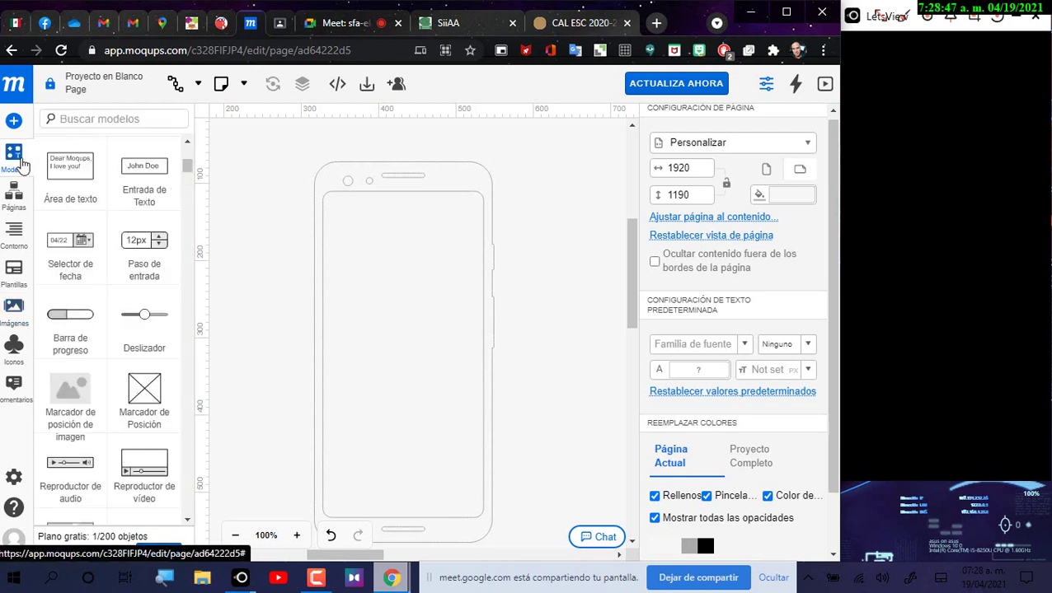
pyautogui.click(111, 118)
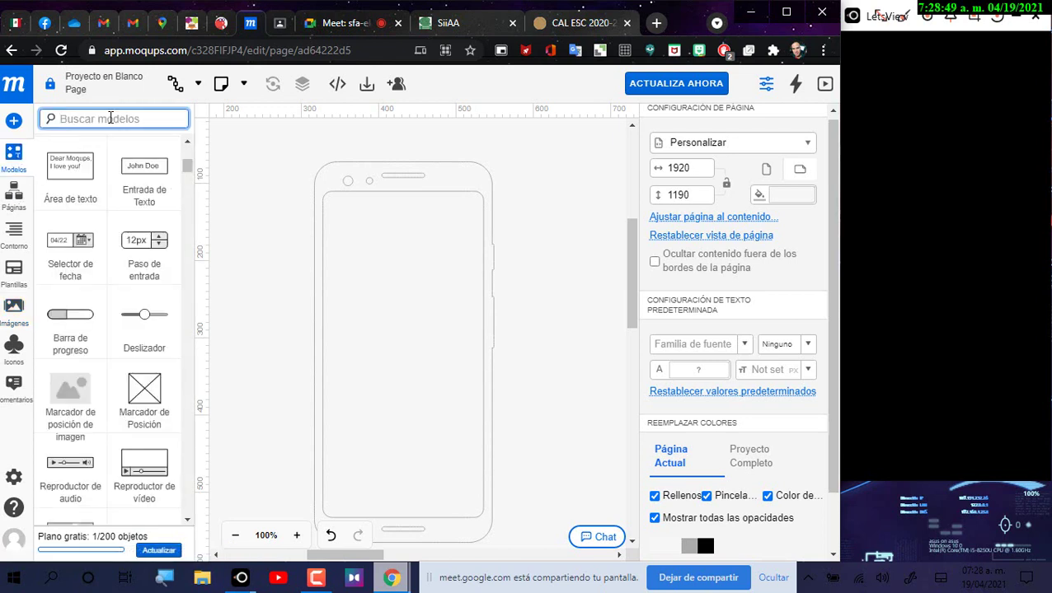
pyautogui.write('phone')
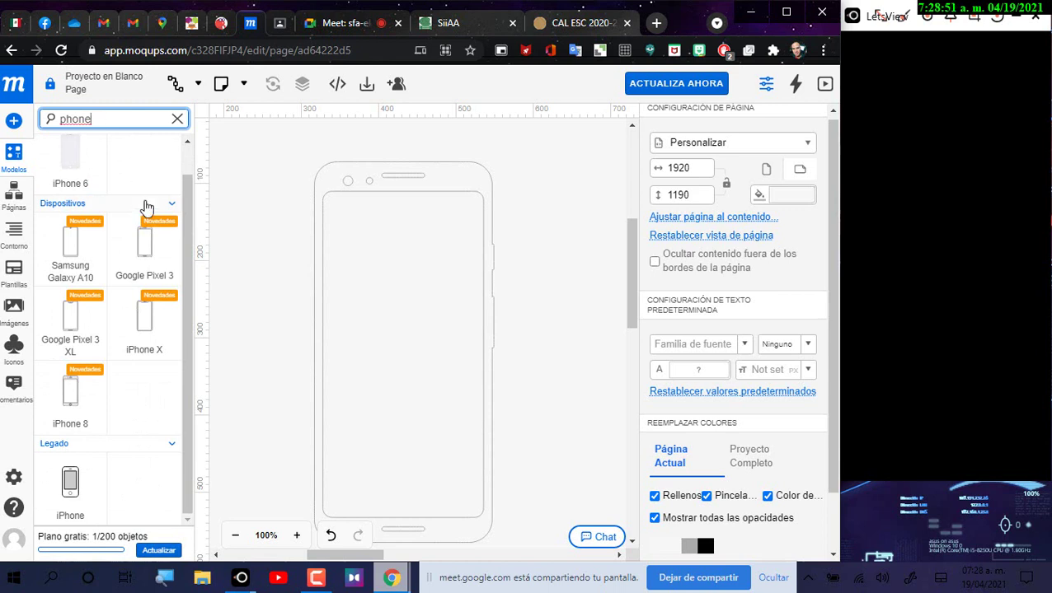
pyautogui.scroll(1, 165, 264)
pyautogui.scroll(-1, 175, 290)
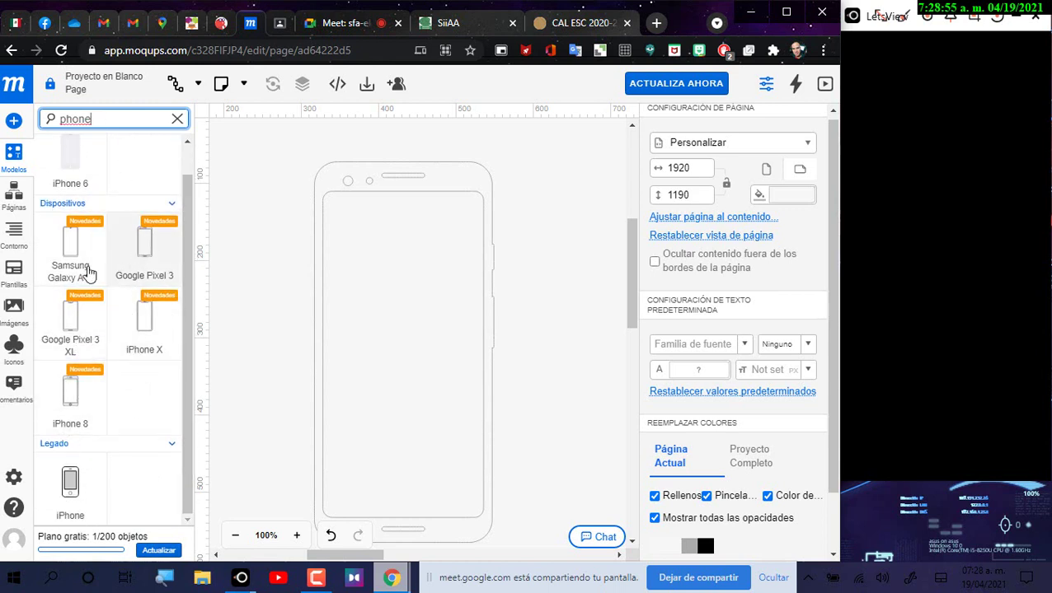
pyautogui.click(427, 266)
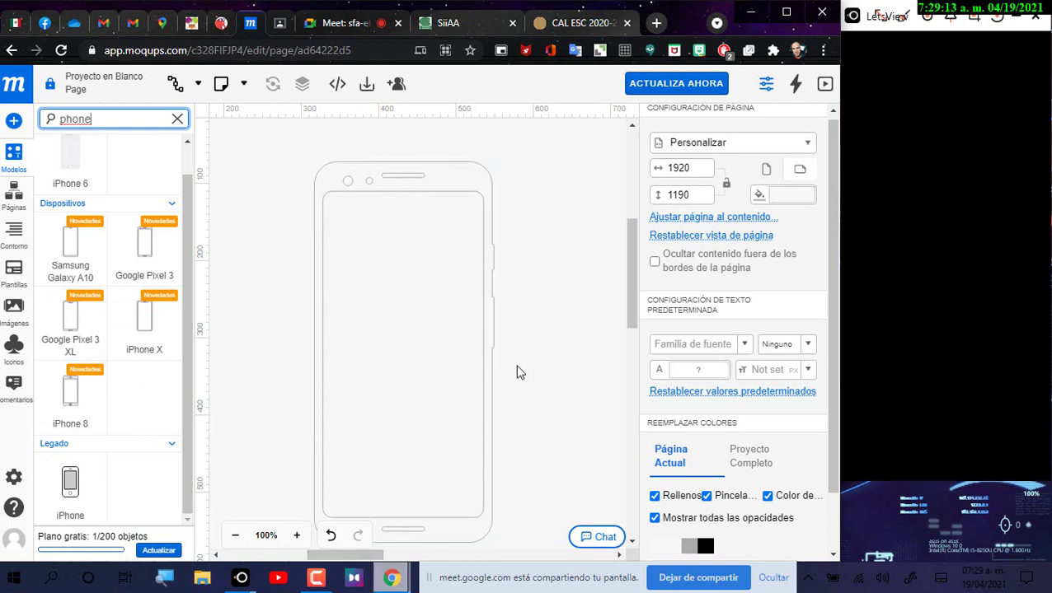
pyautogui.click(553, 165)
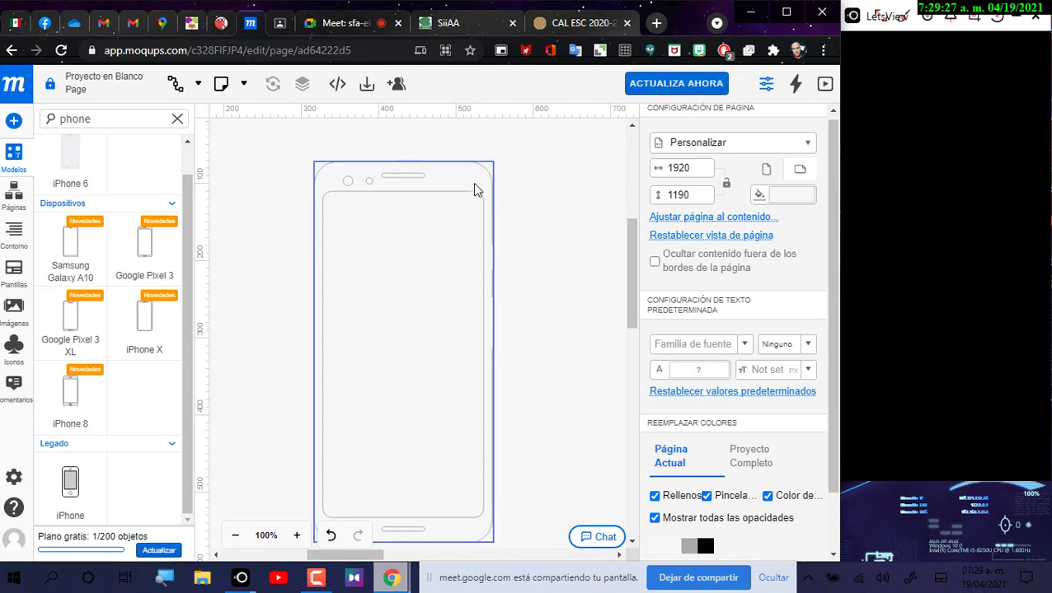
# Step: Nudge the Pixel 3 mockup up and right, then browse the Images, Icons and Comments panels
pyautogui.moveTo(476, 191); pyautogui.dragTo(505, 169)
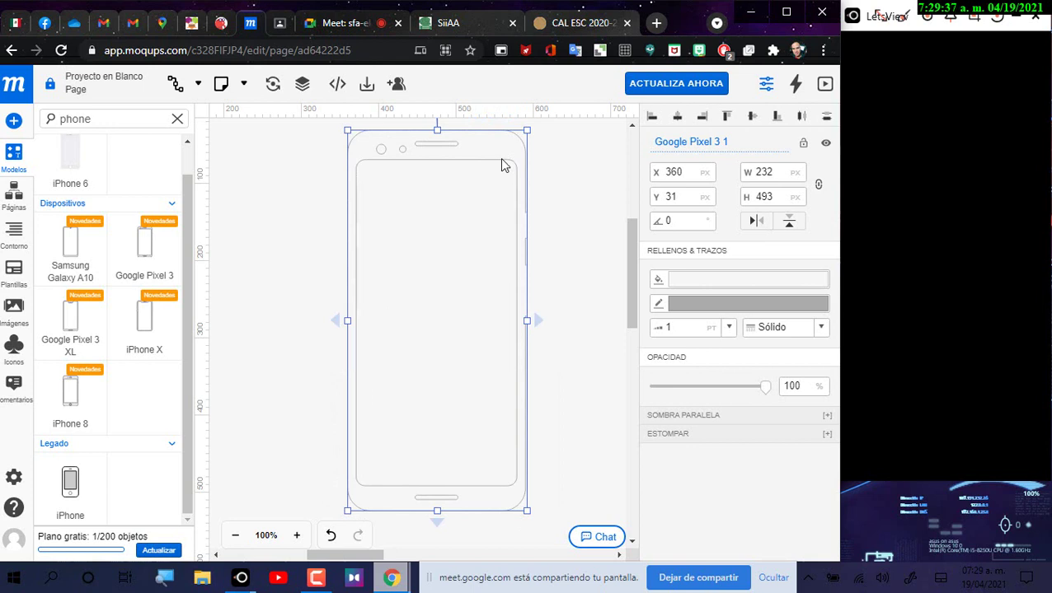
pyautogui.click(555, 171)
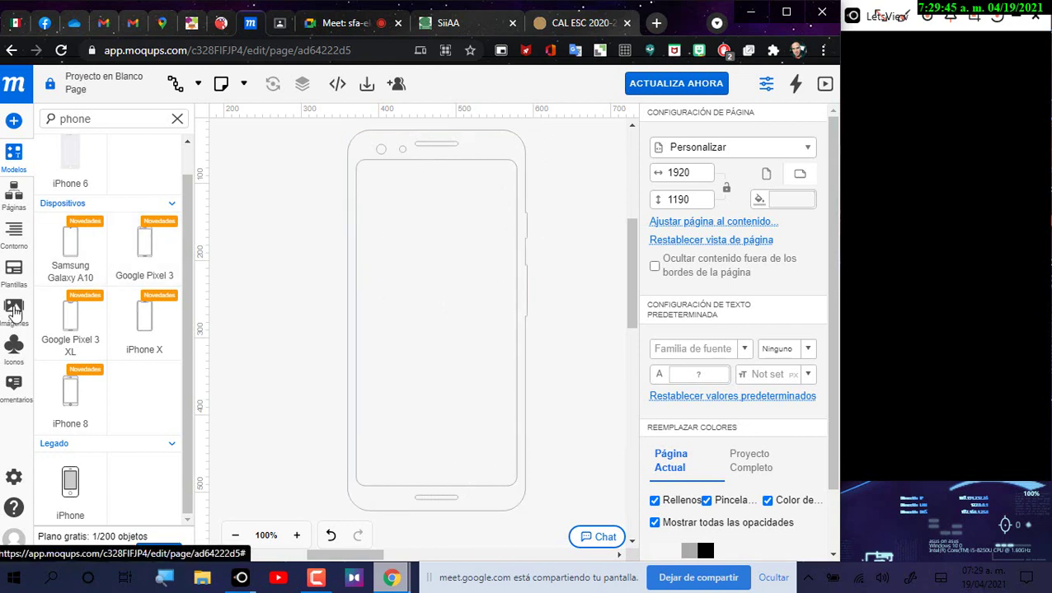
pyautogui.click(13, 310)
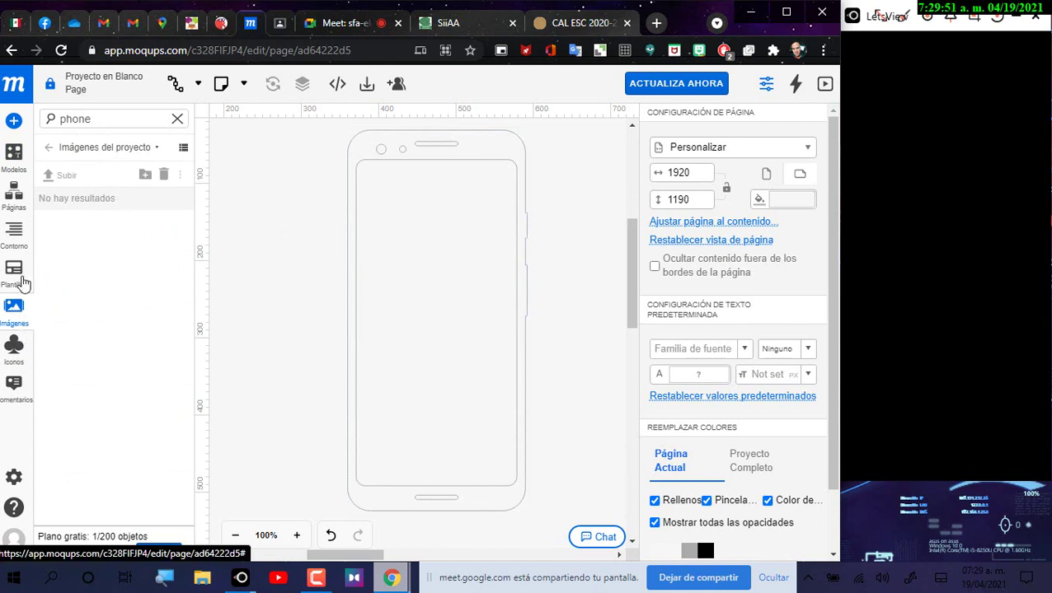
pyautogui.click(9, 360)
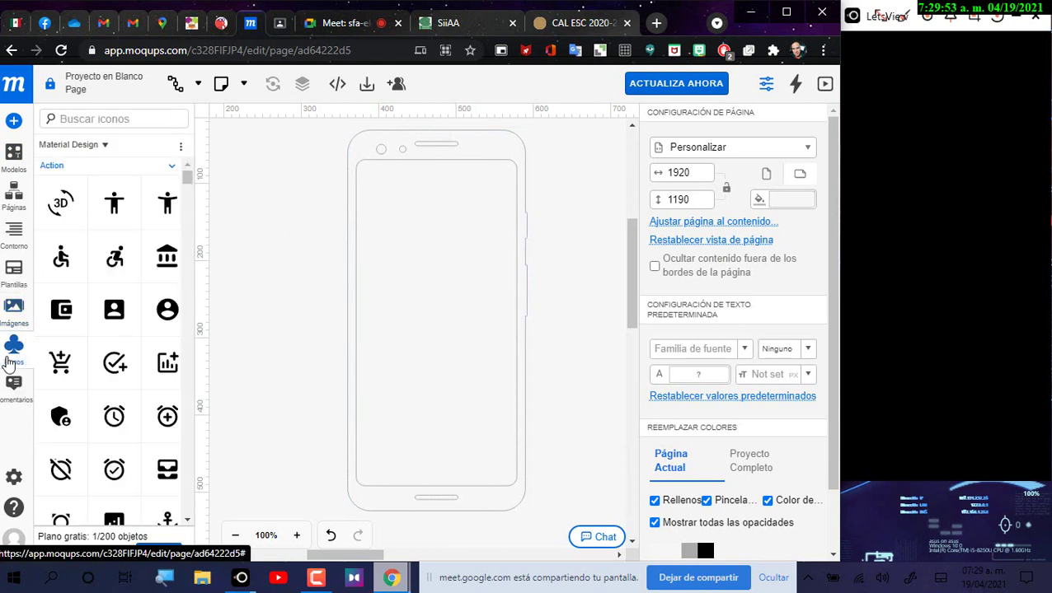
pyautogui.click(13, 384)
pyautogui.click(13, 312)
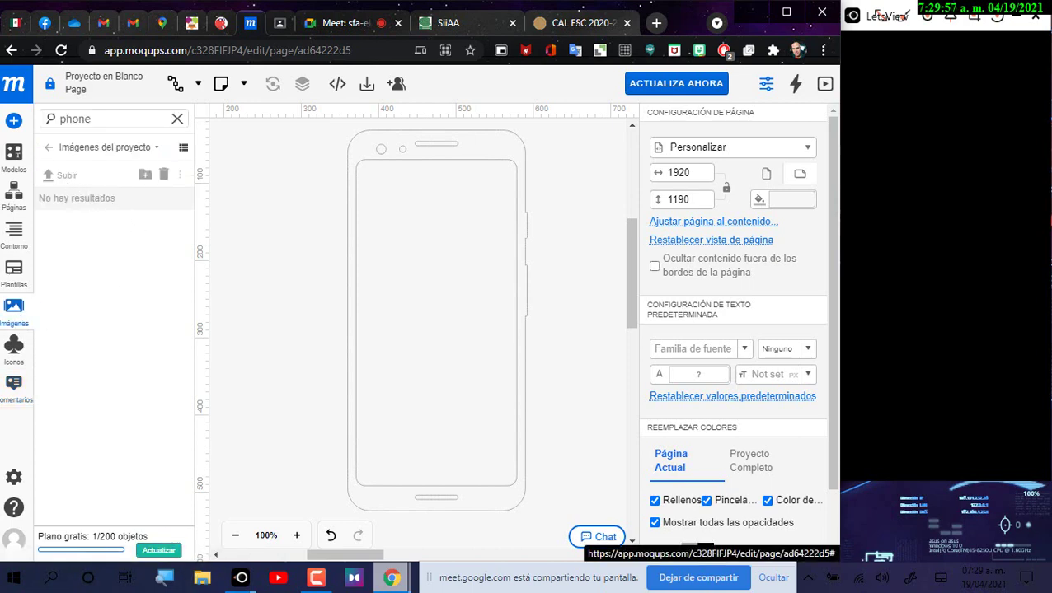
pyautogui.click(158, 550)
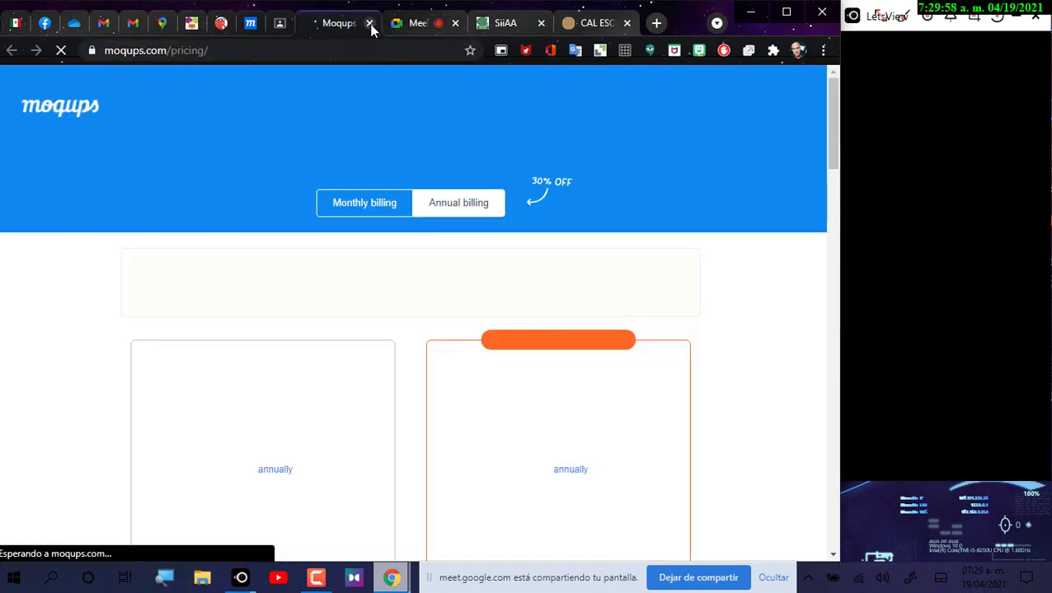
pyautogui.click(369, 22)
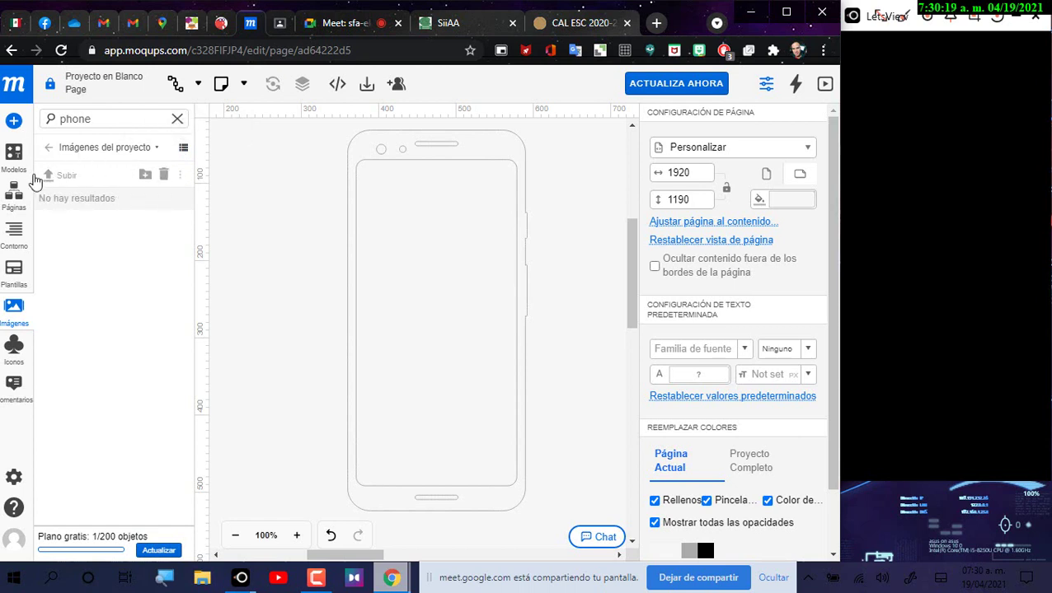
# Step: Reload the editor, place the phone mockup at X 207, Y 27, and select the project images
pyautogui.click(61, 50)
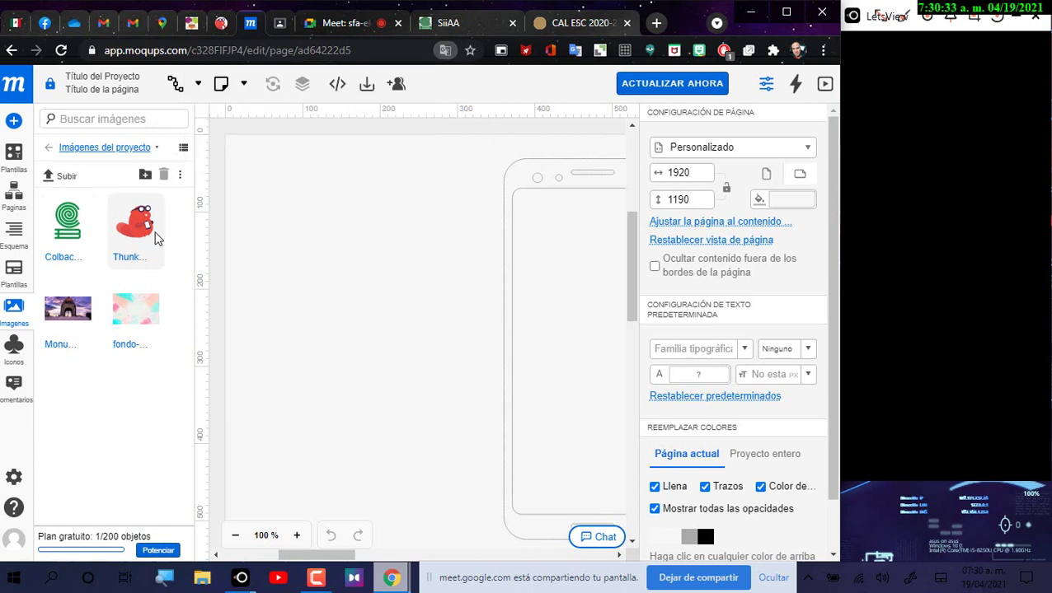
pyautogui.click(140, 241)
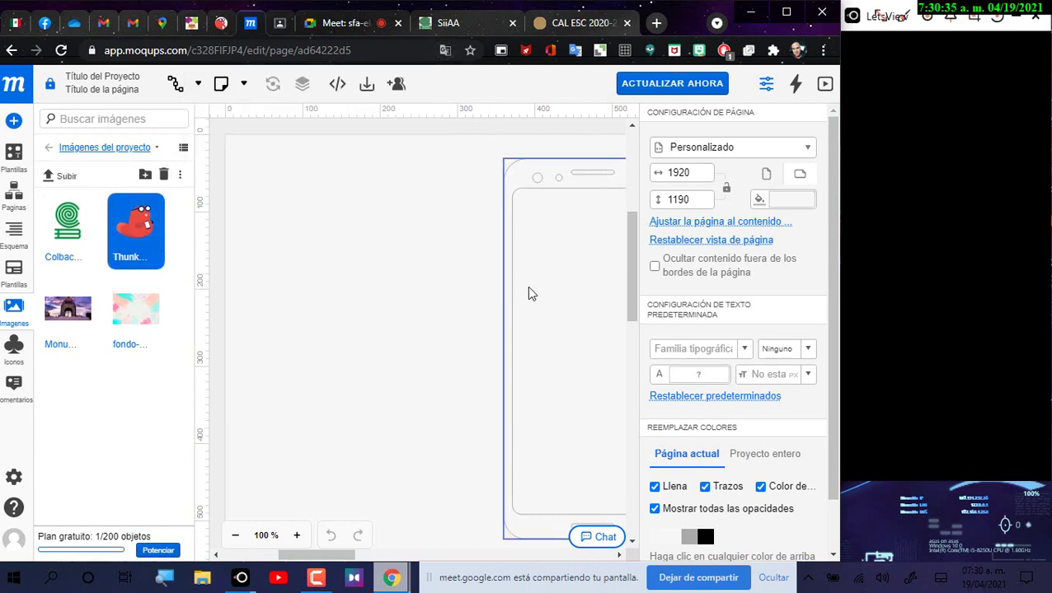
pyautogui.moveTo(550, 179); pyautogui.dragTo(432, 177)
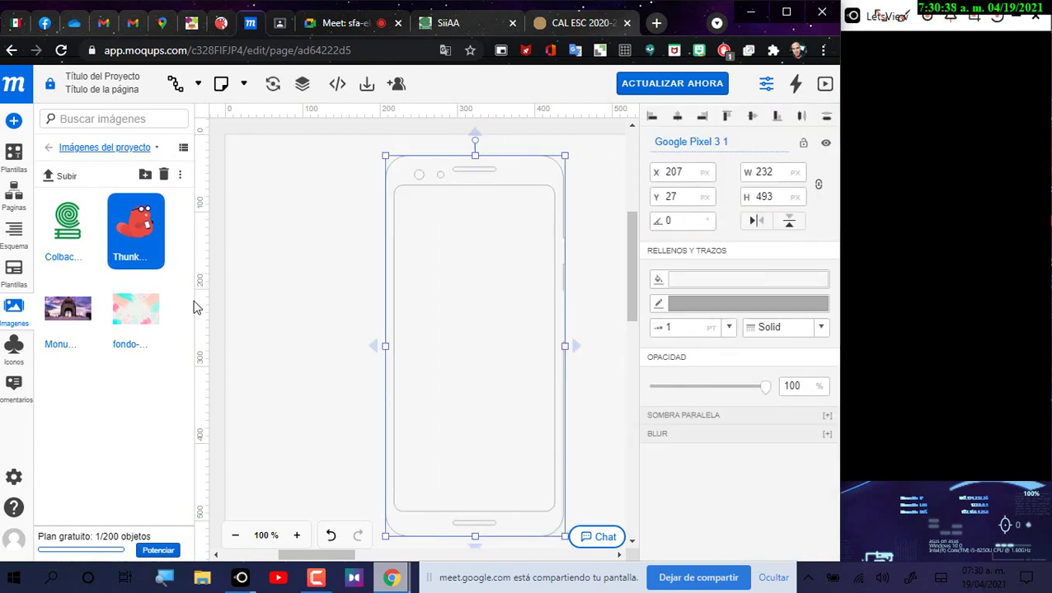
pyautogui.click(64, 322)
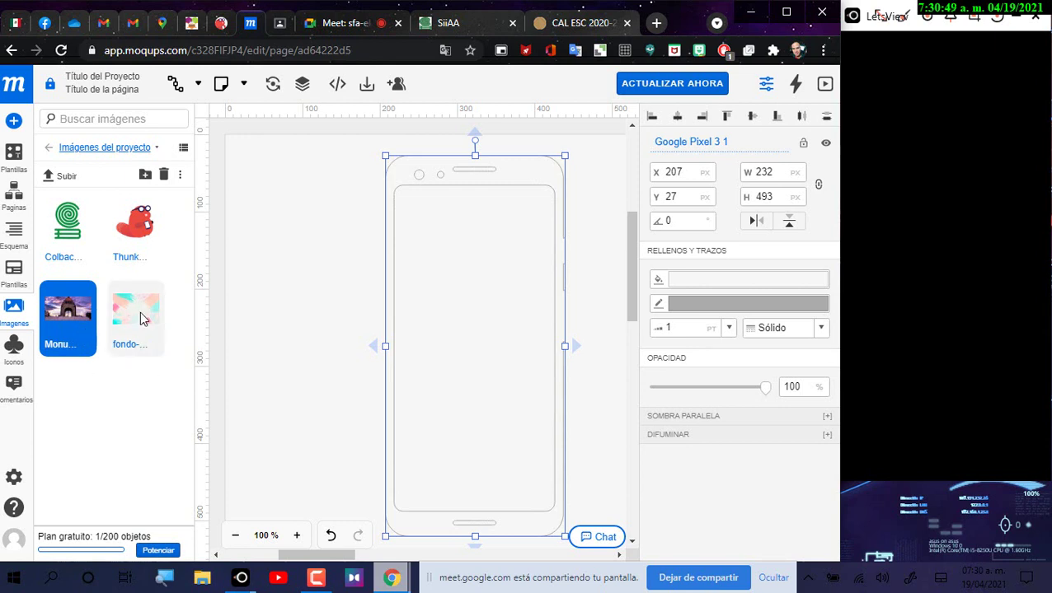
pyautogui.click(140, 319)
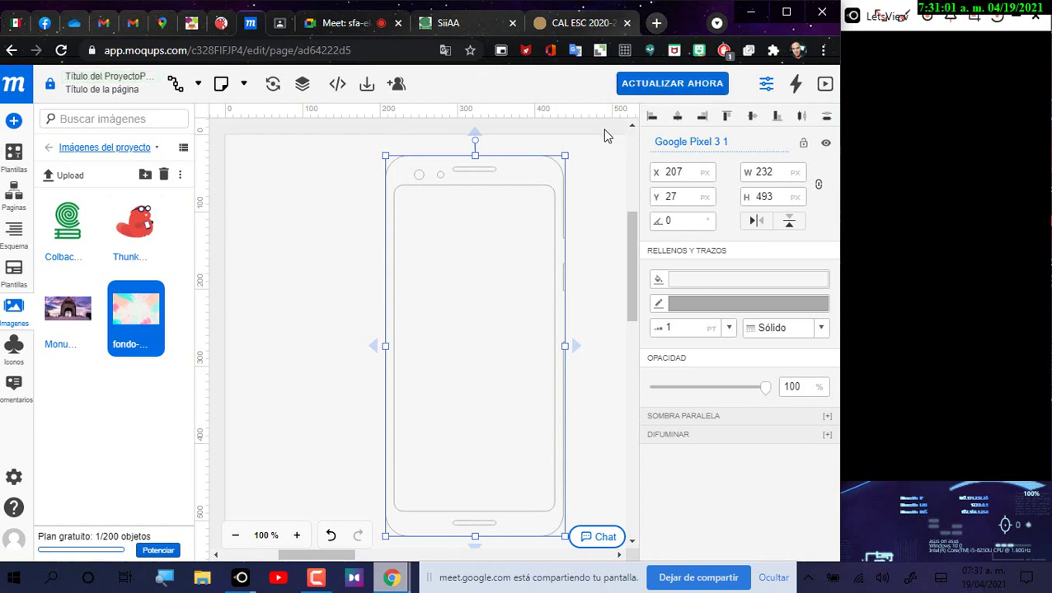
# Step: Cancel an image upload, dismiss the project-images actions menu, and open a new Google tab
pyautogui.click(74, 177)
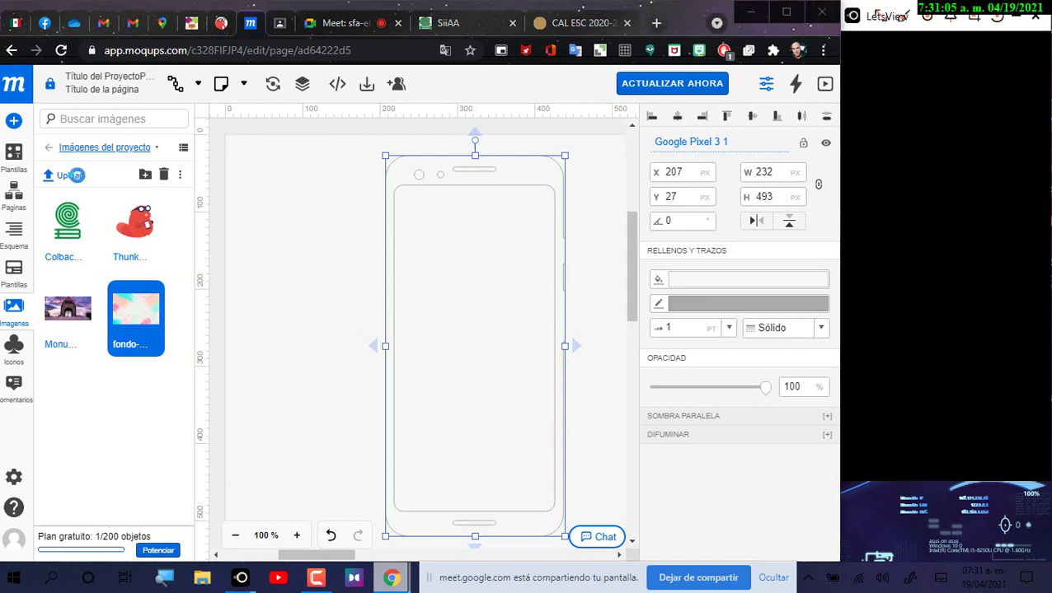
pyautogui.moveTo(452, 13); pyautogui.dragTo(505, 146)
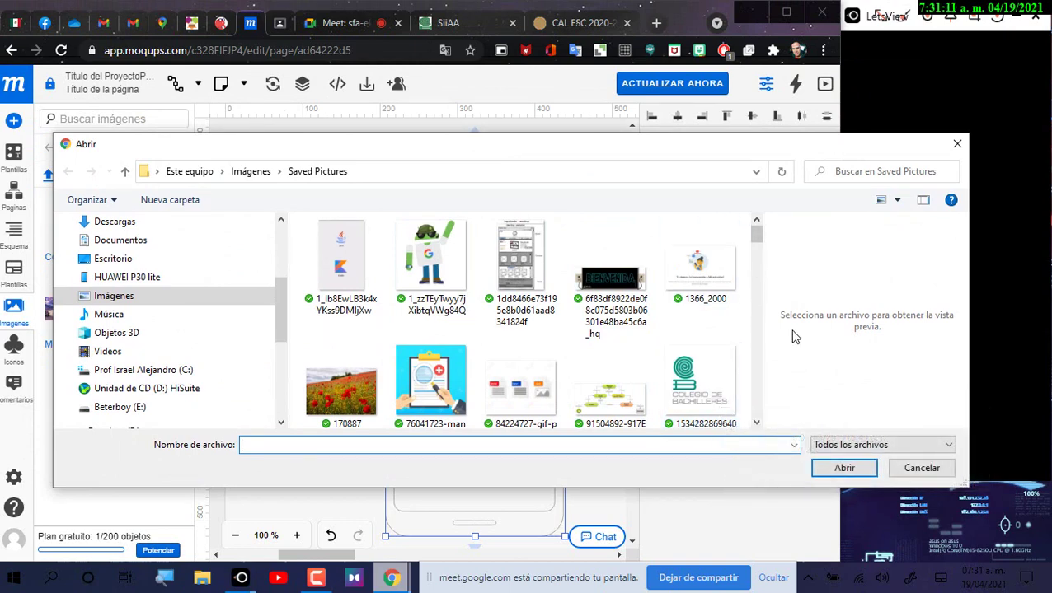
pyautogui.click(930, 467)
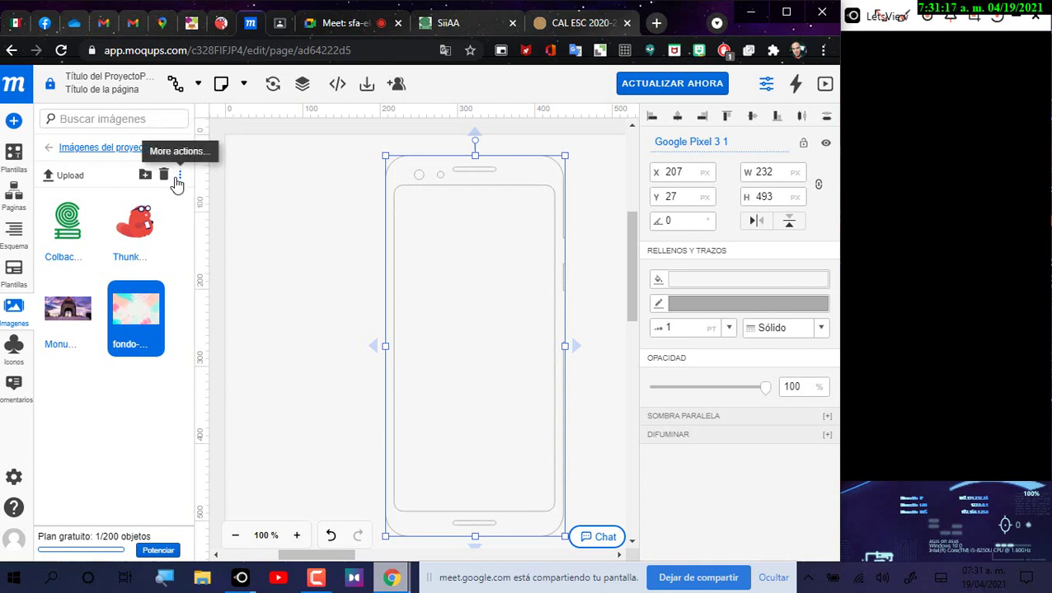
pyautogui.click(177, 176)
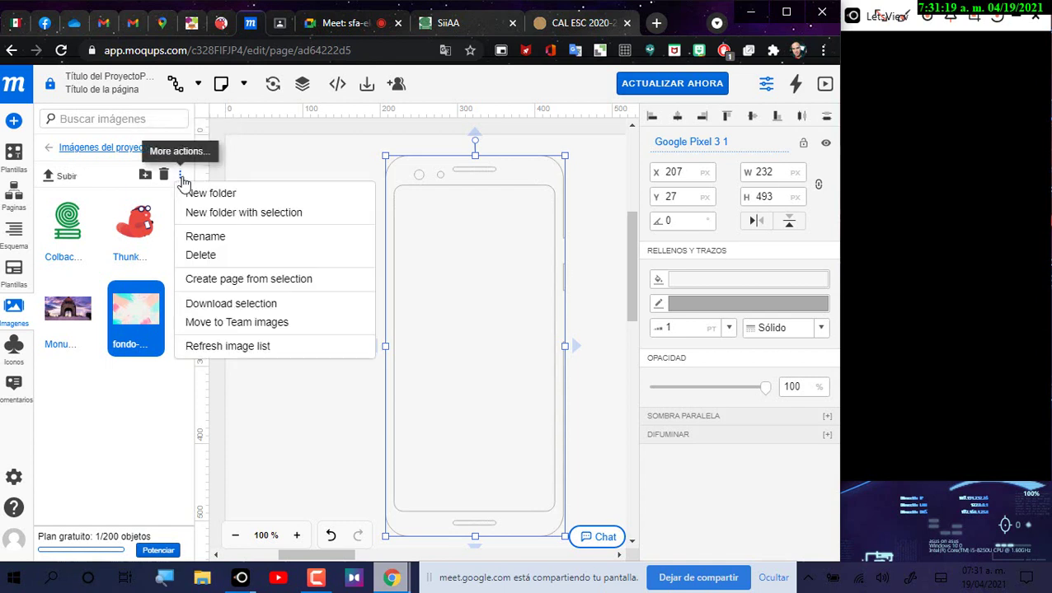
pyautogui.click(171, 428)
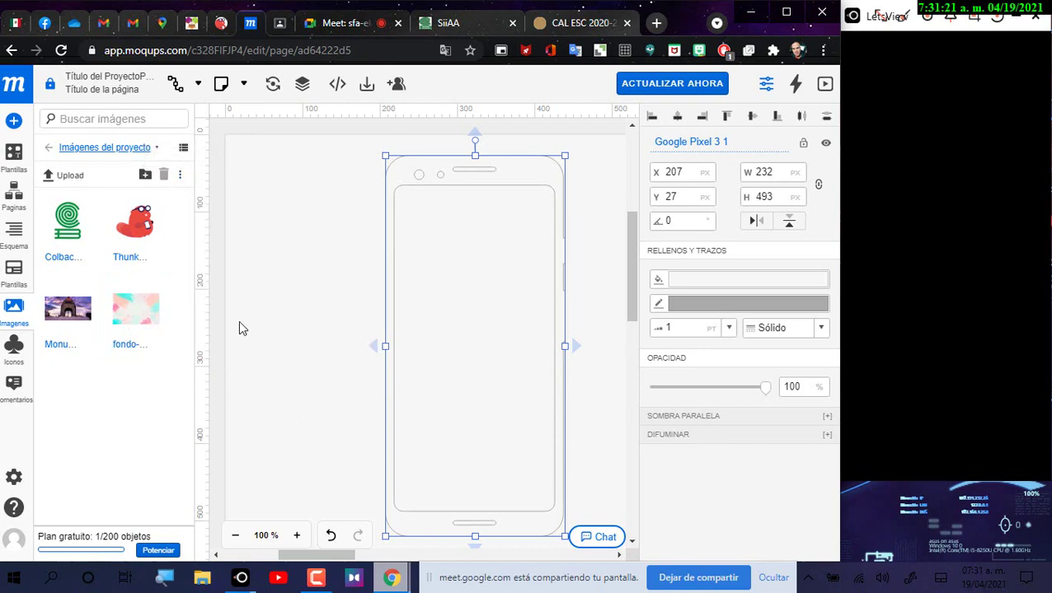
pyautogui.click(656, 23)
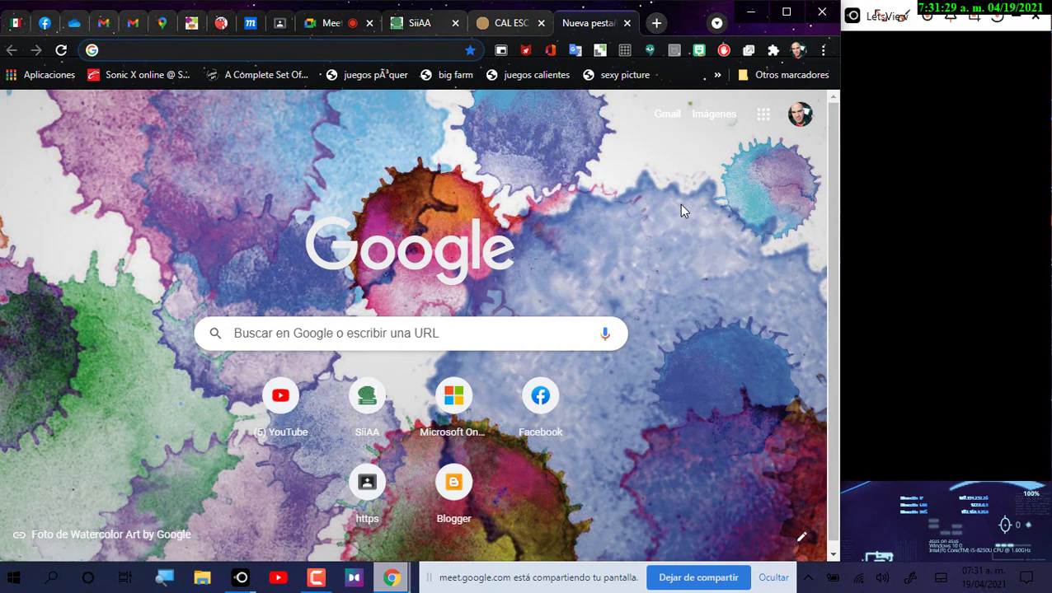
# Step: Close the empty Nueva pestaña tab to get back to the Moqups editor
pyautogui.click(626, 23)
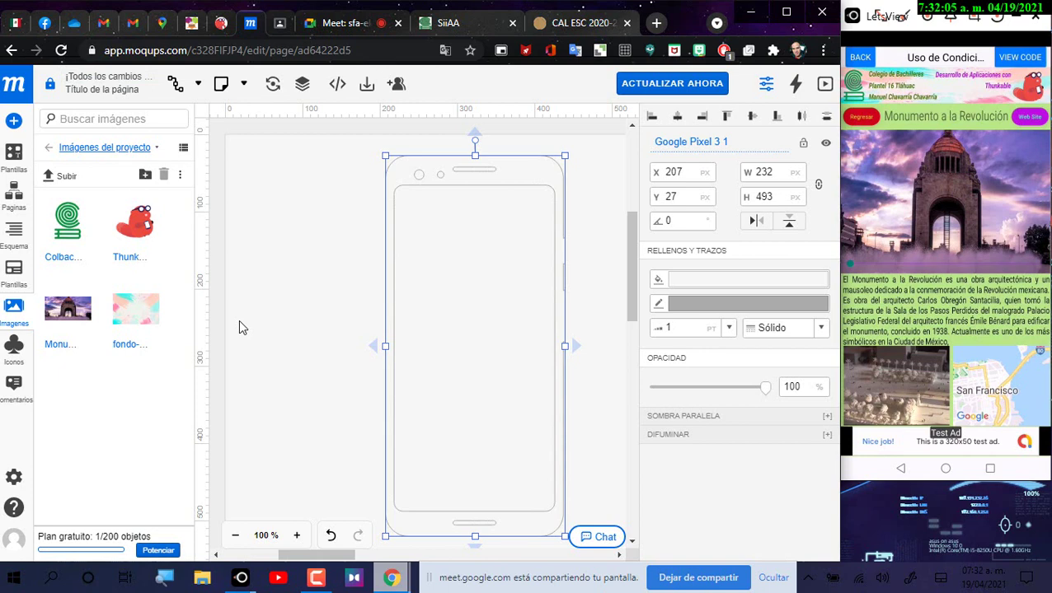
# Step: Mute the microphone in the Google Meet call, then return to the Moqups phone mockup
pyautogui.click(357, 23)
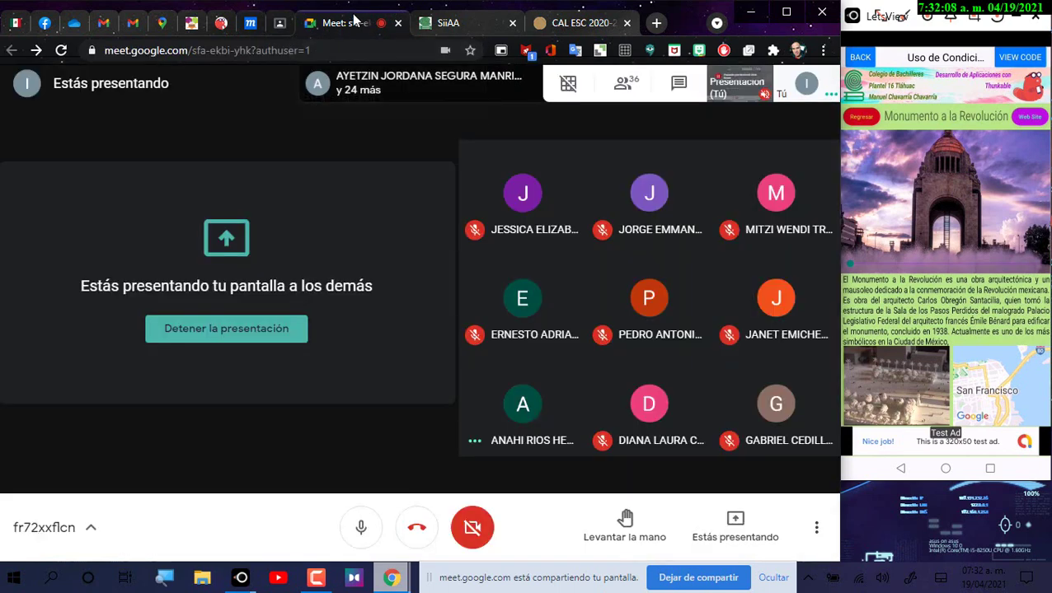
pyautogui.click(356, 529)
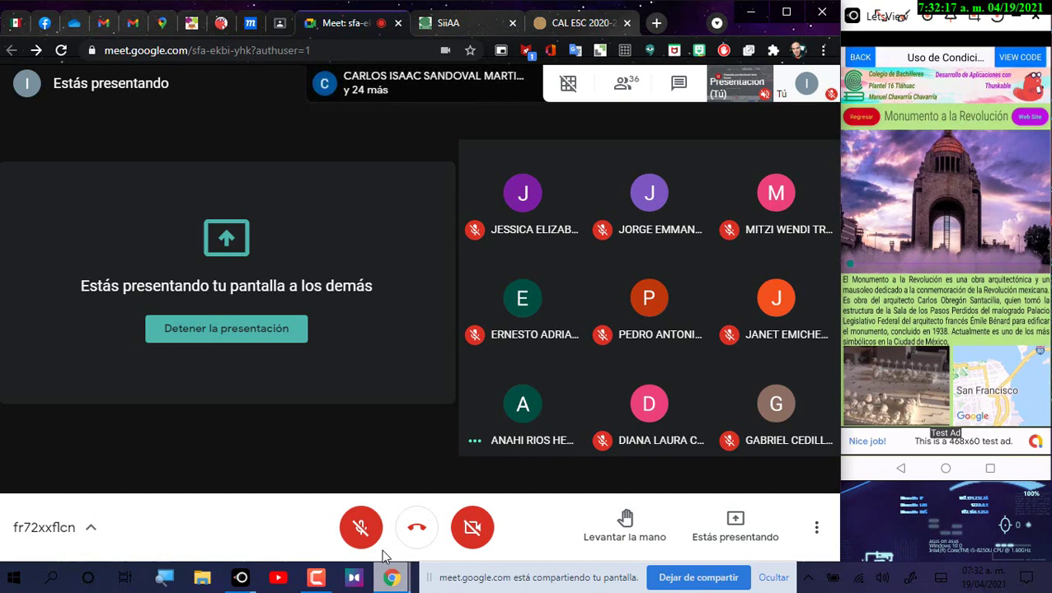
pyautogui.click(314, 575)
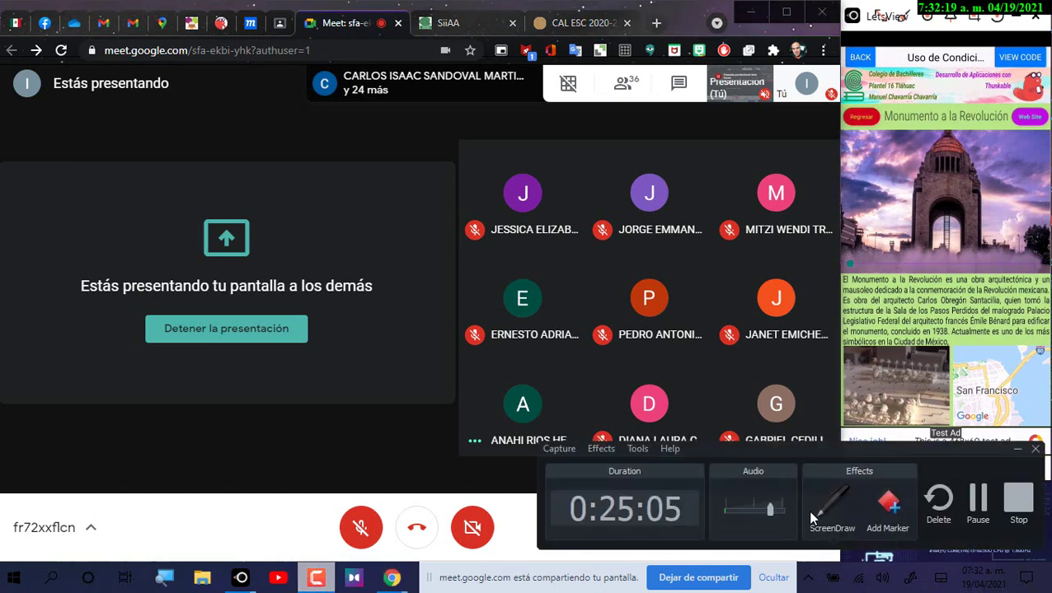
pyautogui.click(988, 501)
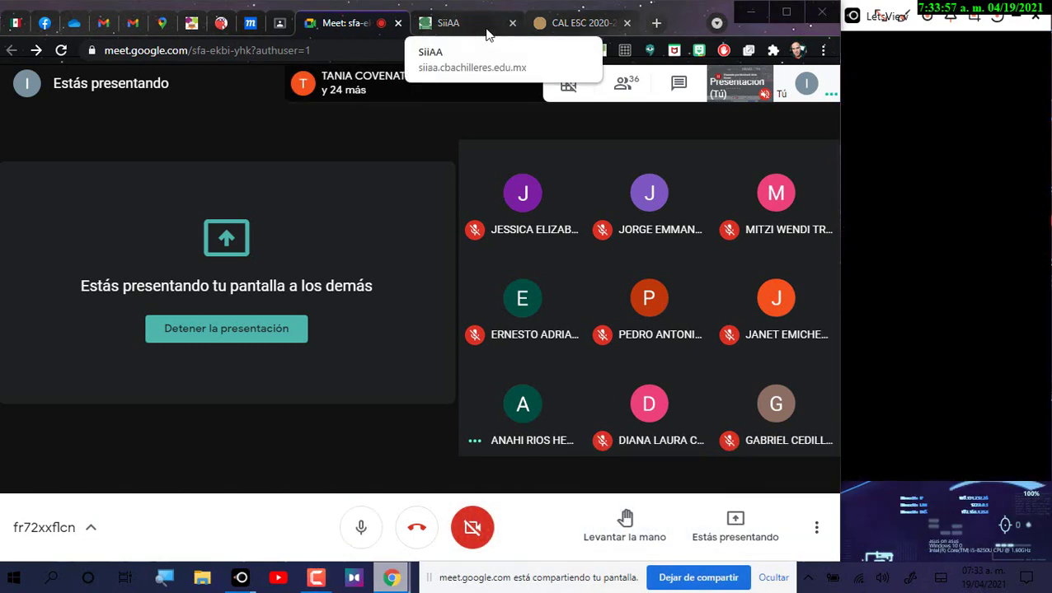
pyautogui.click(248, 28)
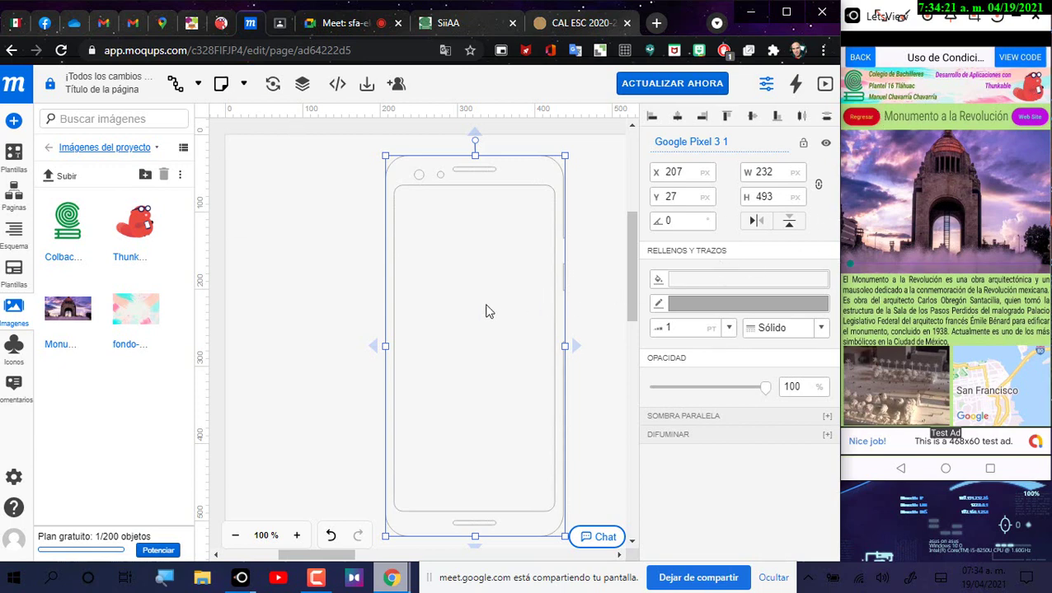
# Step: Drop the fondo-acuarela image onto the phone and size it to 204×136 px at 221, 70
pyautogui.click(132, 320)
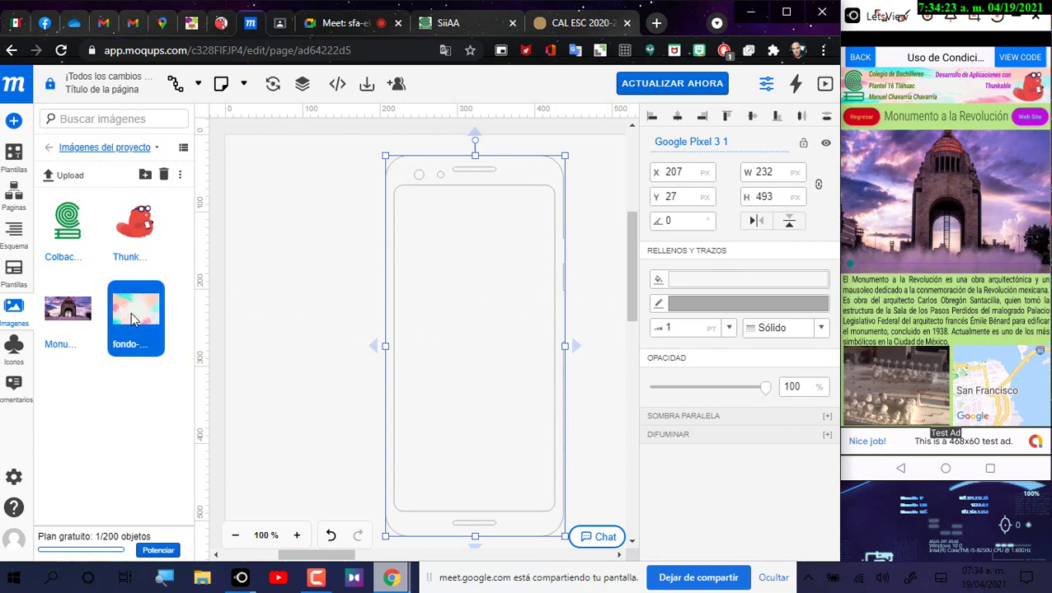
pyautogui.moveTo(135, 320); pyautogui.dragTo(437, 245)
pyautogui.moveTo(479, 289); pyautogui.dragTo(336, 223)
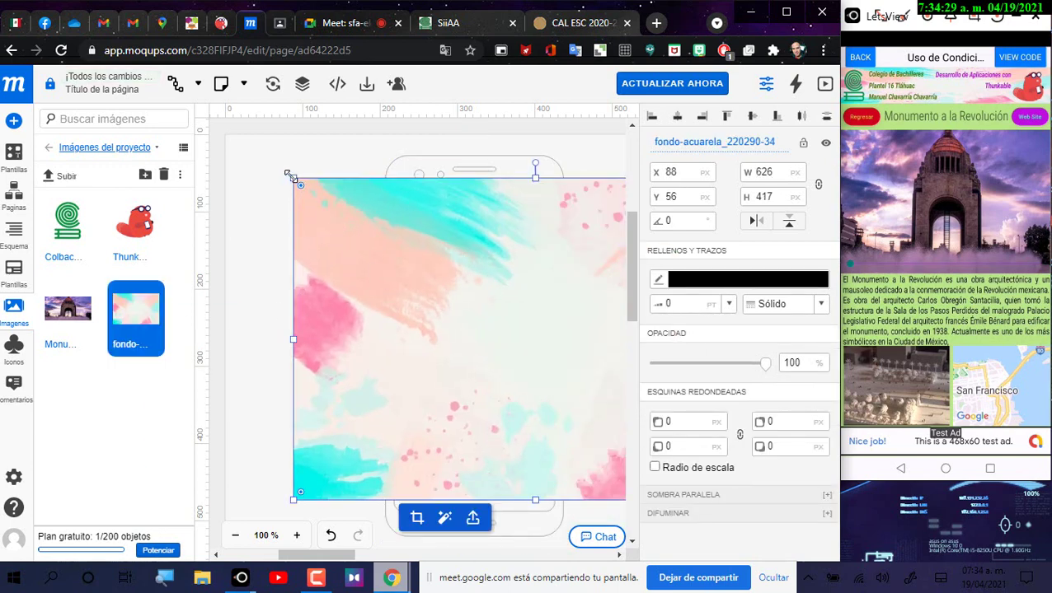
pyautogui.moveTo(299, 185); pyautogui.dragTo(354, 204)
pyautogui.moveTo(301, 166); pyautogui.dragTo(399, 228)
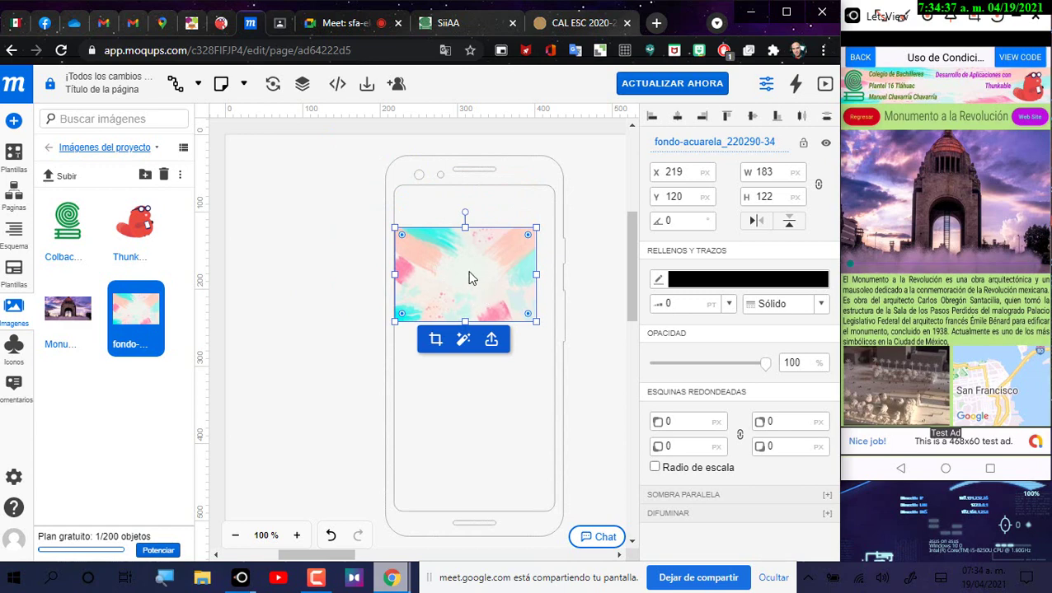
pyautogui.moveTo(468, 281); pyautogui.dragTo(469, 238)
pyautogui.moveTo(538, 235); pyautogui.dragTo(497, 245)
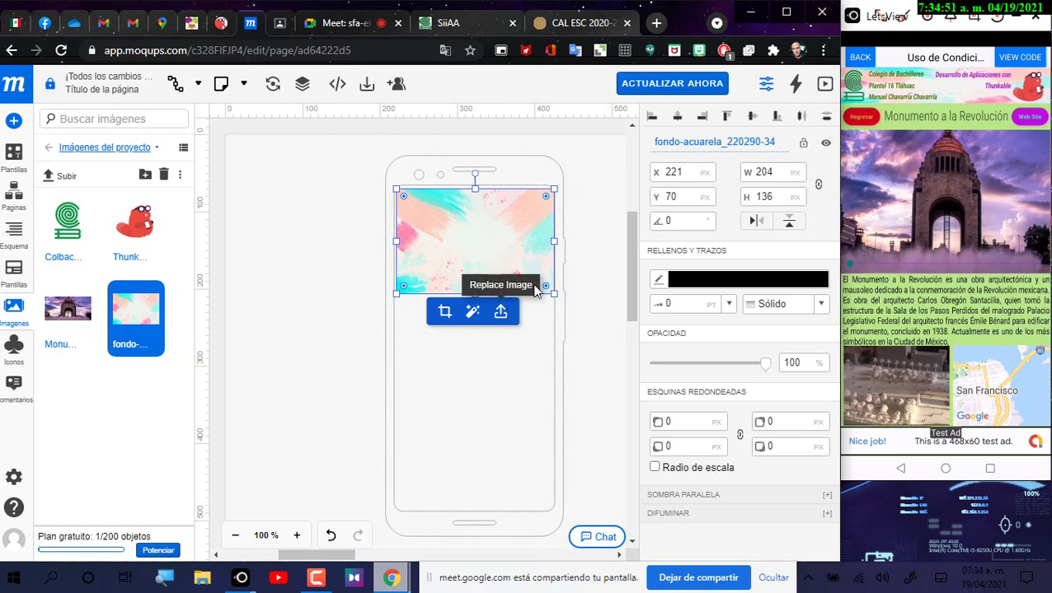
# Step: Crop the fondo-acuarela image's bottom edge up, leaving a thin strip along the top
pyautogui.click(444, 314)
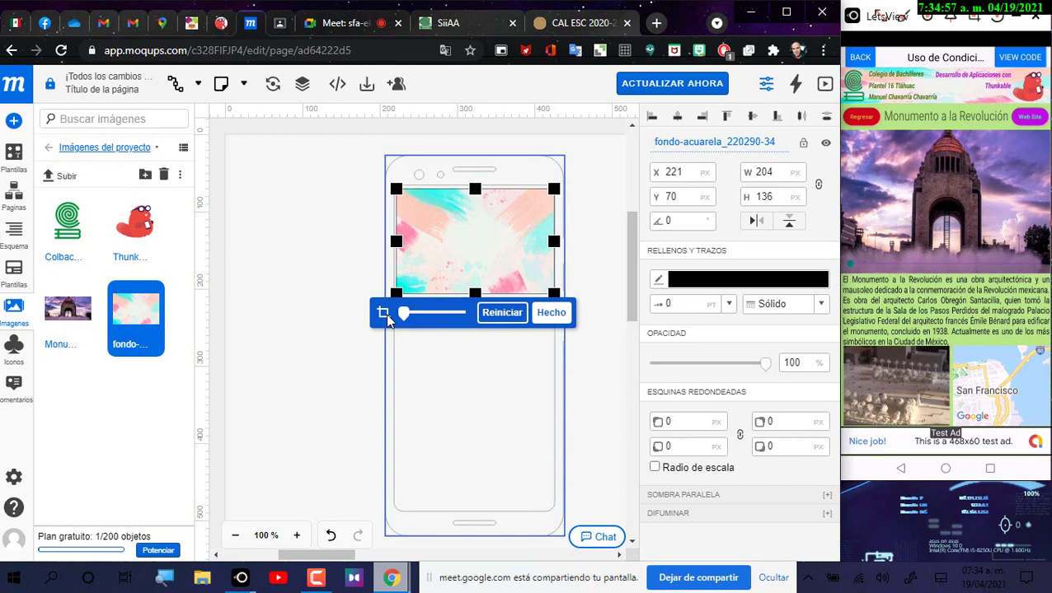
pyautogui.moveTo(475, 293); pyautogui.dragTo(482, 224)
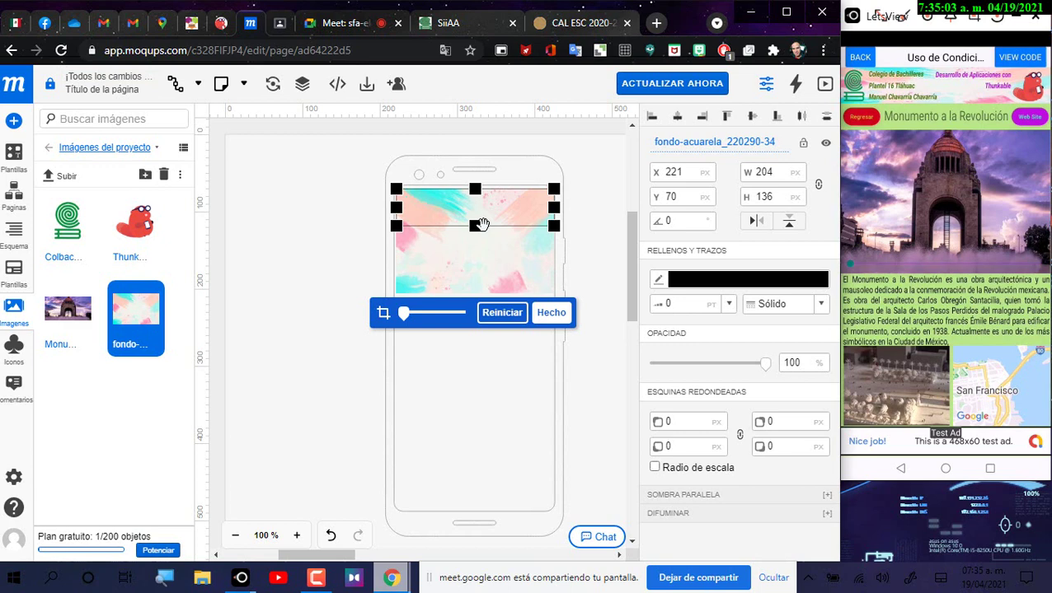
pyautogui.moveTo(482, 224); pyautogui.dragTo(480, 226)
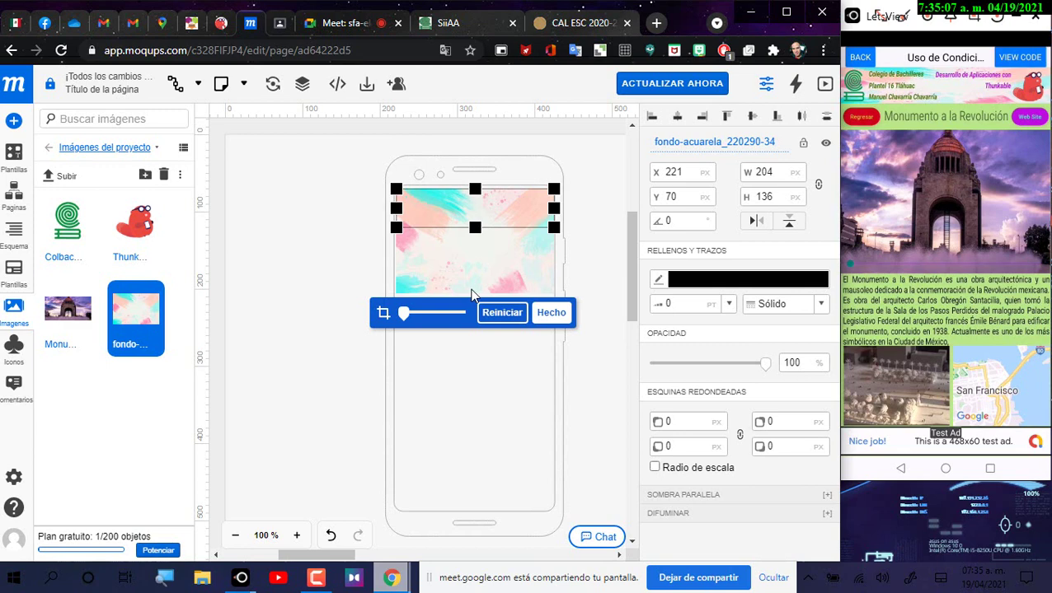
pyautogui.click(553, 313)
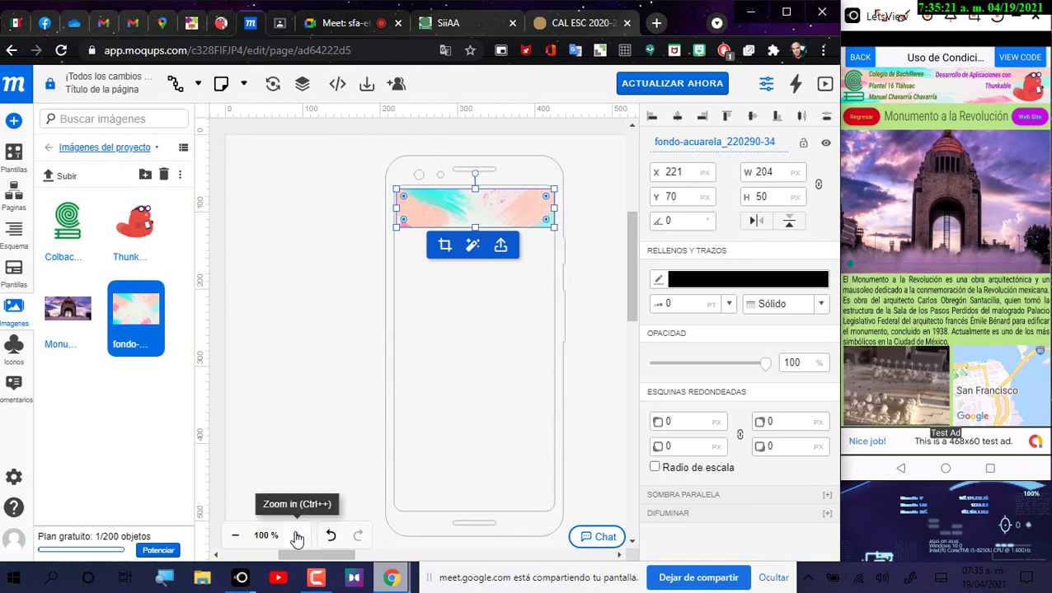
# Step: Zoom in five steps on the phone's top and reselect the 204×50 px watercolour banner
pyautogui.click(298, 536)
pyautogui.click(298, 537)
pyautogui.click(298, 537)
pyautogui.click(298, 537)
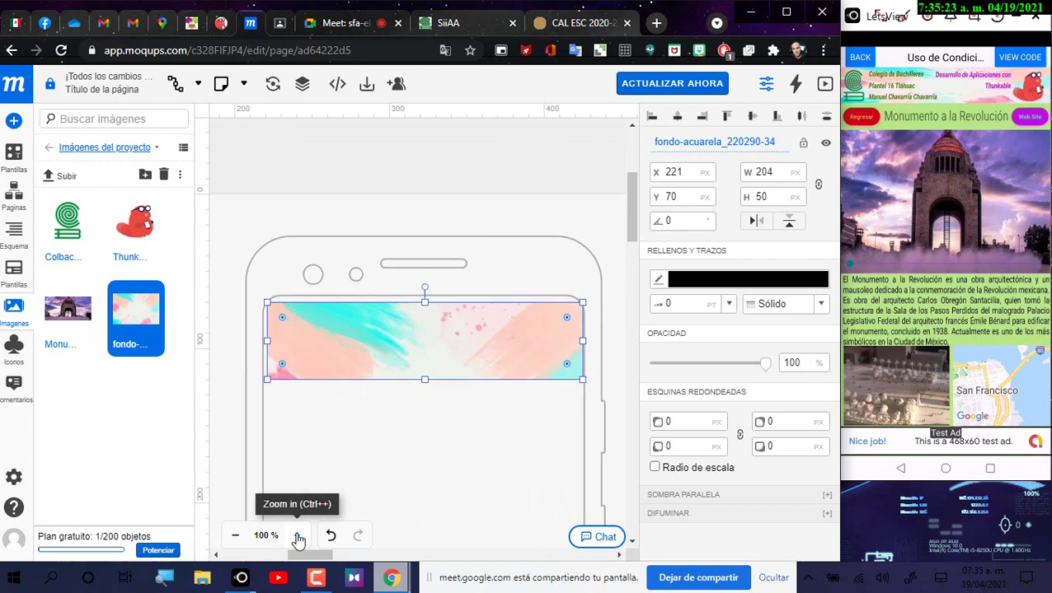
pyautogui.click(298, 536)
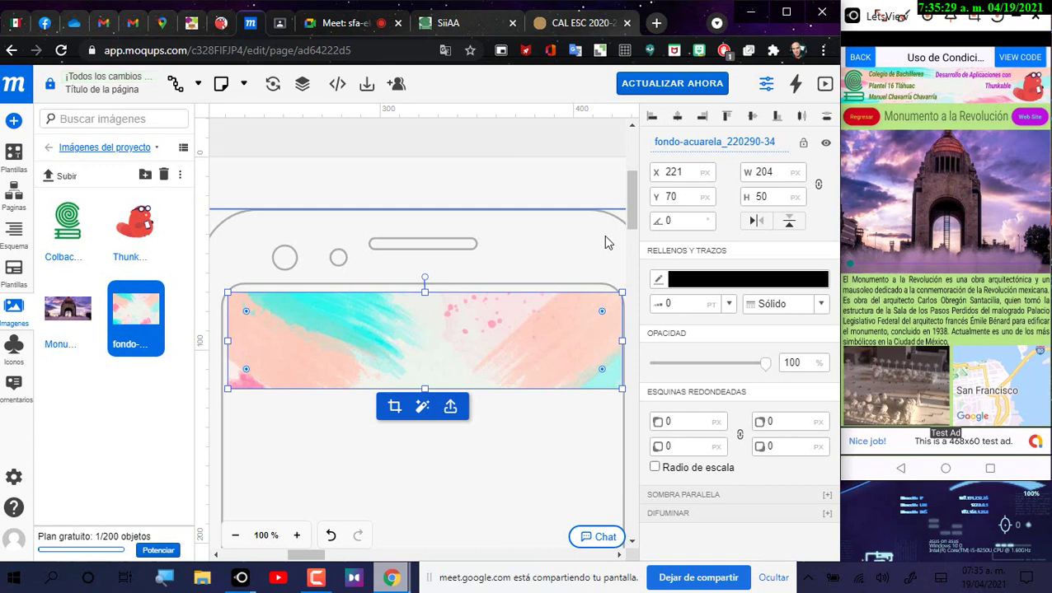
pyautogui.click(352, 440)
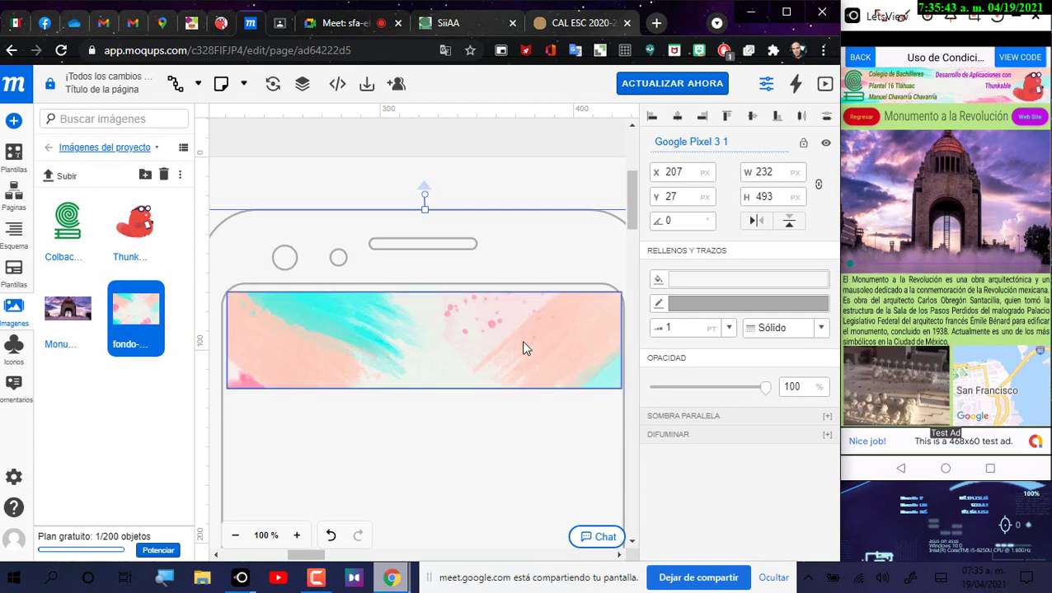
pyautogui.click(487, 356)
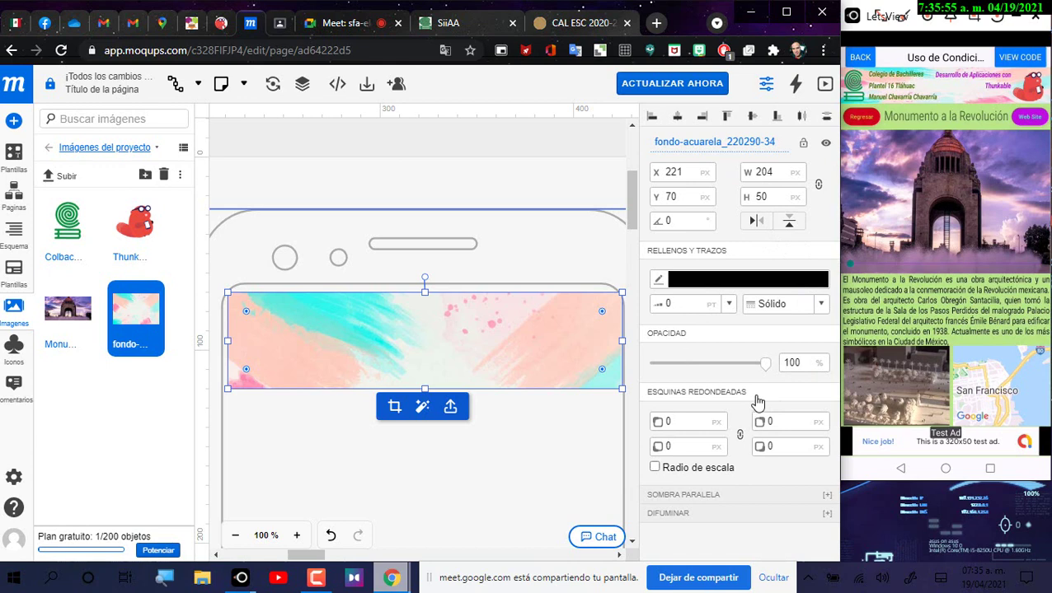
# Step: Give the watercolour banner a 12 px corner radius
pyautogui.click(692, 422)
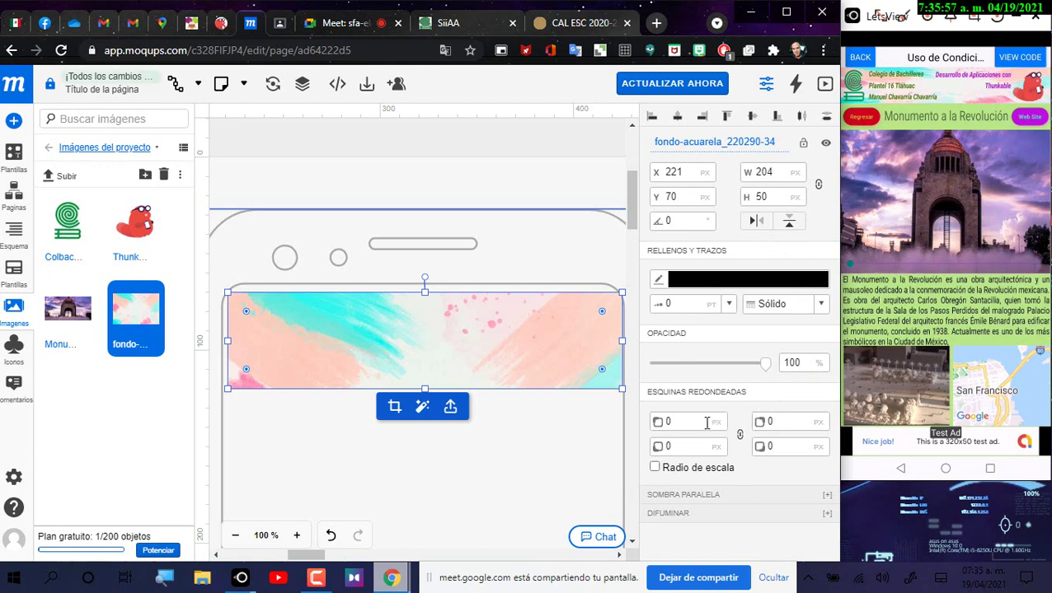
pyautogui.press('BackSpace')
pyautogui.write('12')
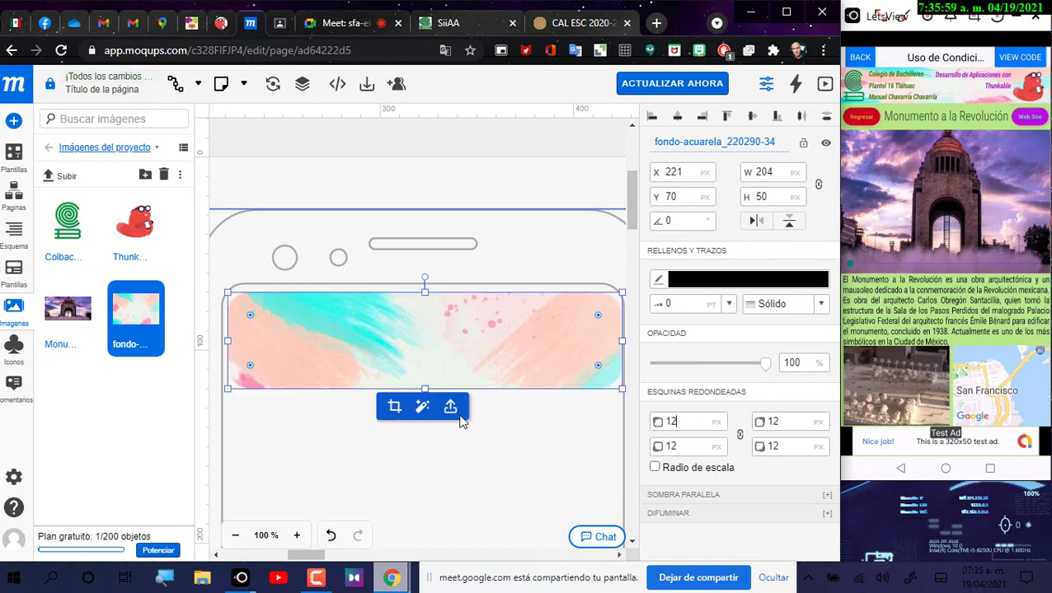
pyautogui.click(533, 400)
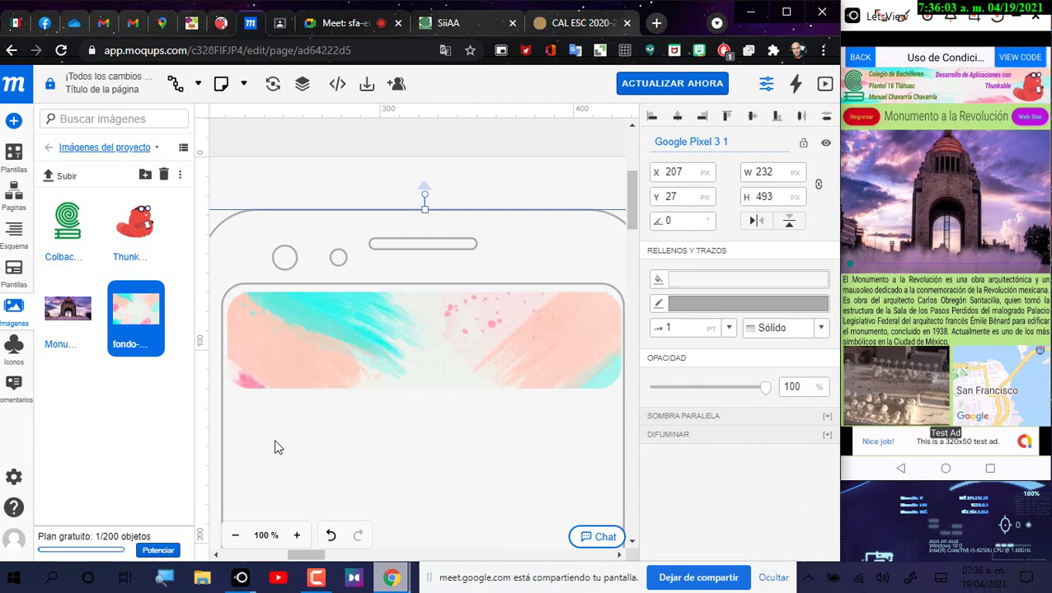
# Step: Nudge and slightly stretch the banner to sit on the phone screen's top
pyautogui.moveTo(307, 368); pyautogui.dragTo(303, 359)
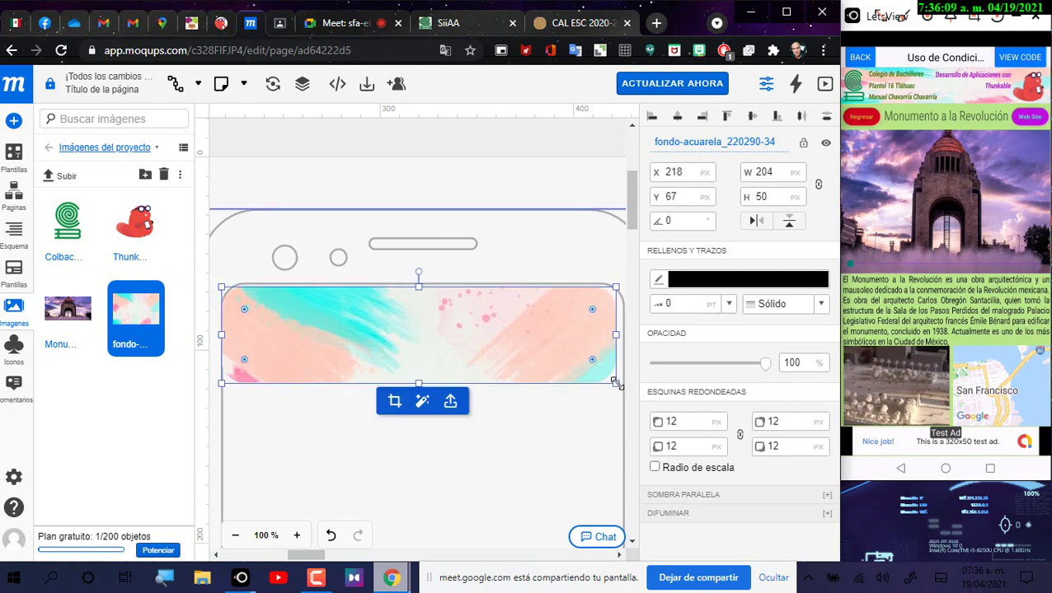
pyautogui.moveTo(615, 385); pyautogui.dragTo(622, 388)
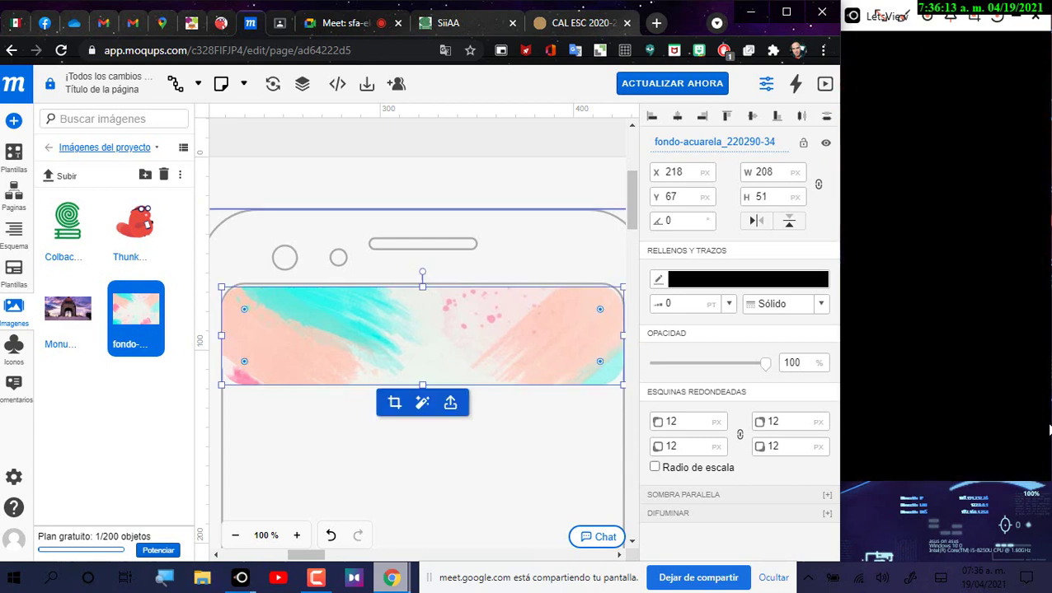
pyautogui.press('Up')
pyautogui.press('Right')
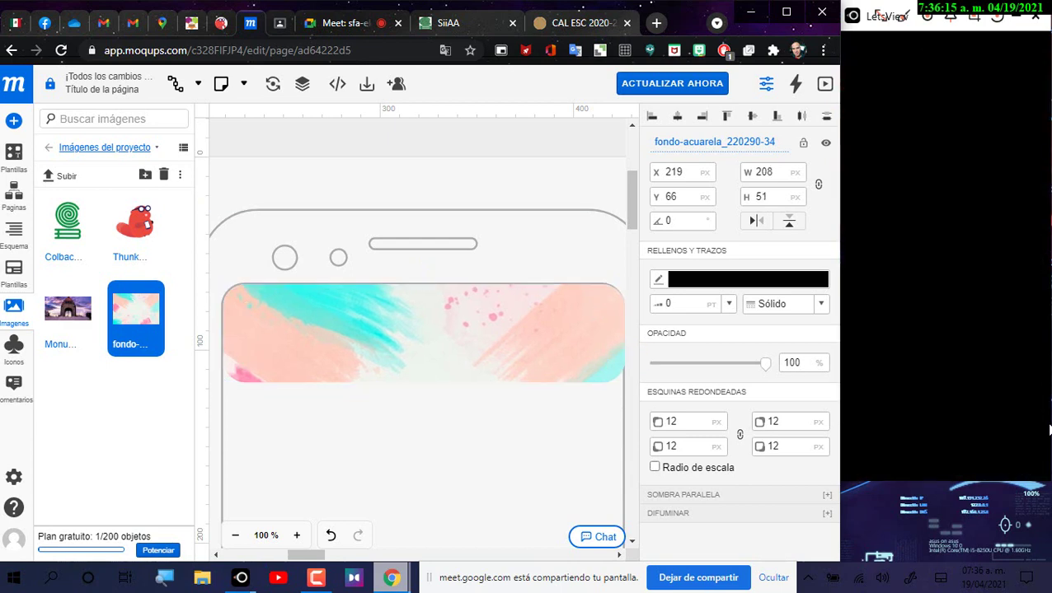
pyautogui.press('Left')
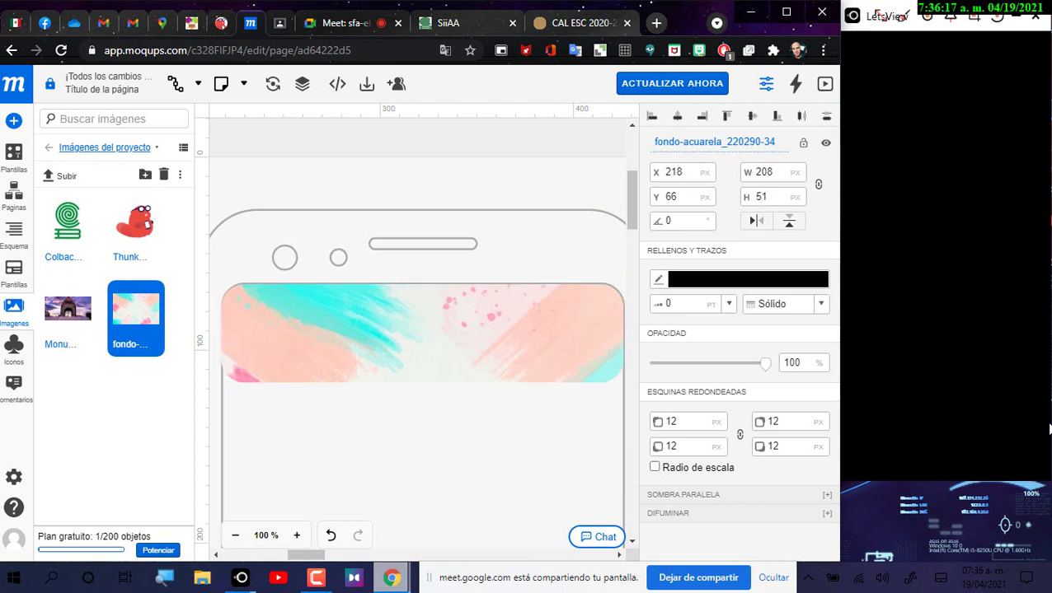
pyautogui.press('Down')
pyautogui.press('Up')
# Step: Refine the banner's corner radius to 13 px, nudging it a pixel at a time
pyautogui.click(670, 421)
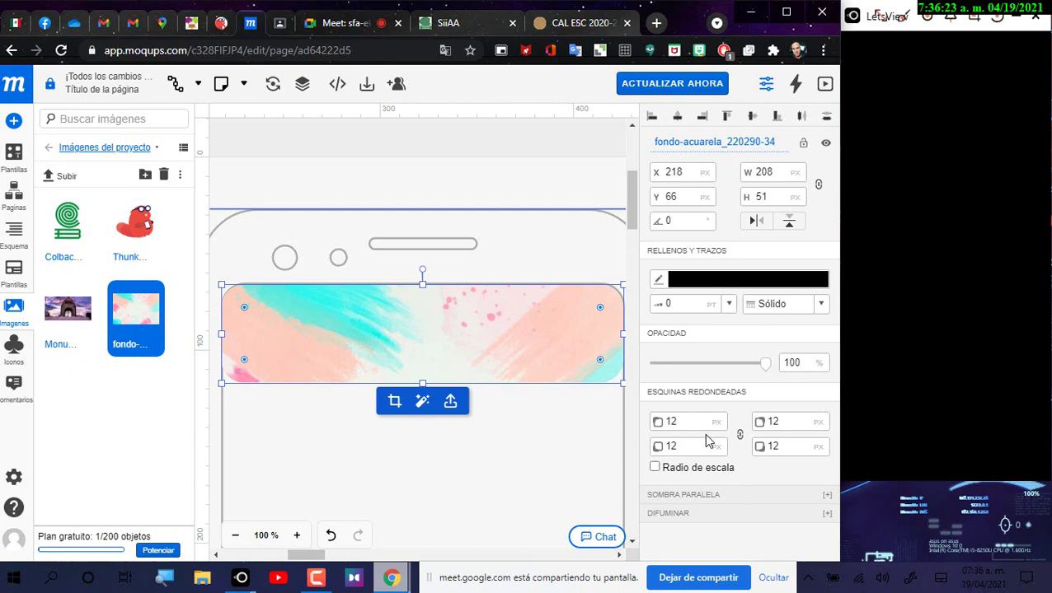
pyautogui.press('BackSpace')
pyautogui.write('1')
pyautogui.click(488, 484)
pyautogui.click(448, 343)
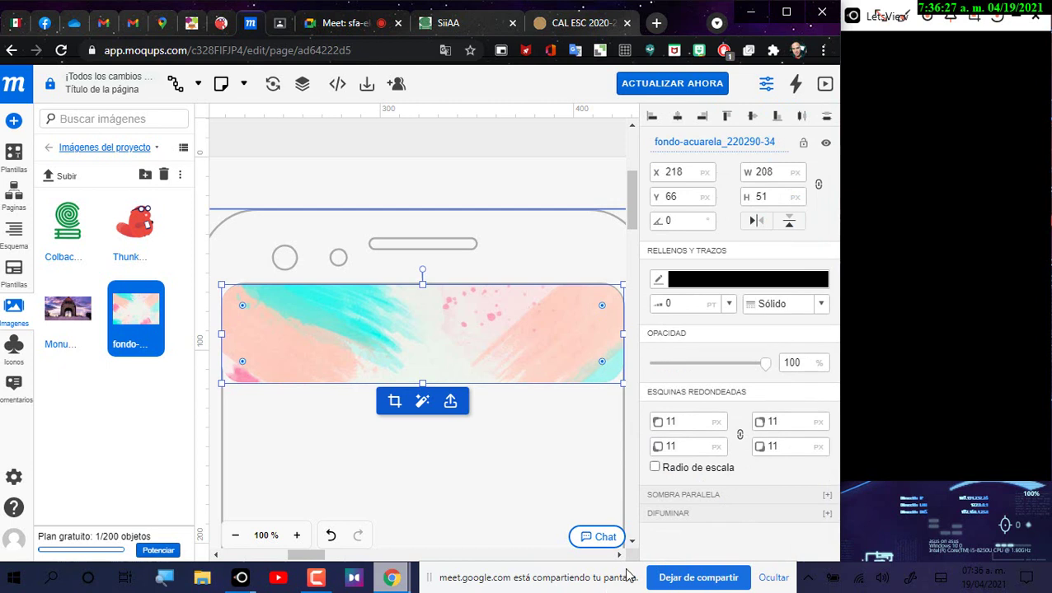
pyautogui.press('Down')
pyautogui.press('Right')
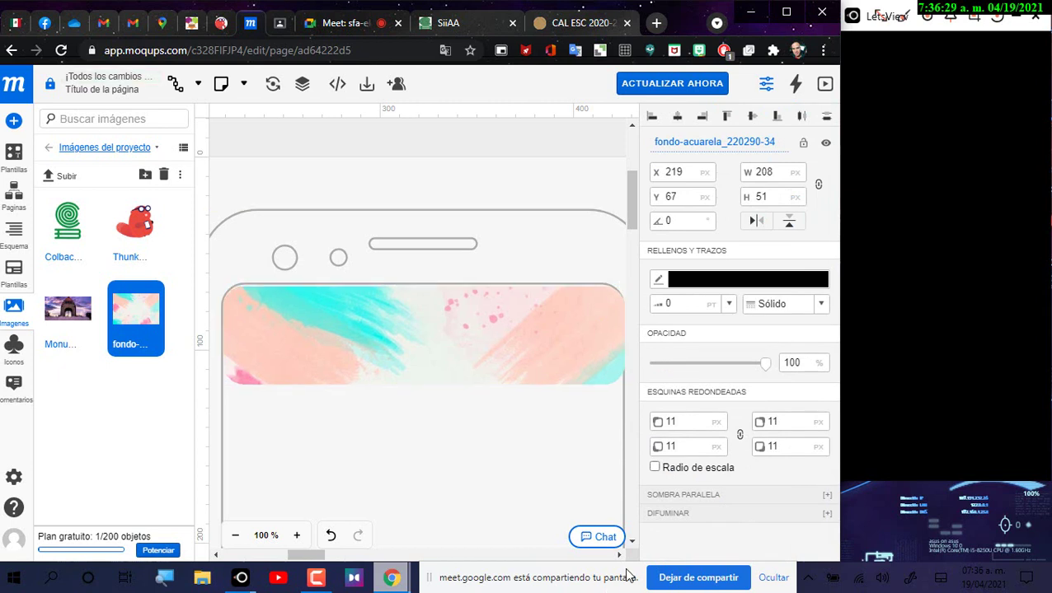
pyautogui.press('Up')
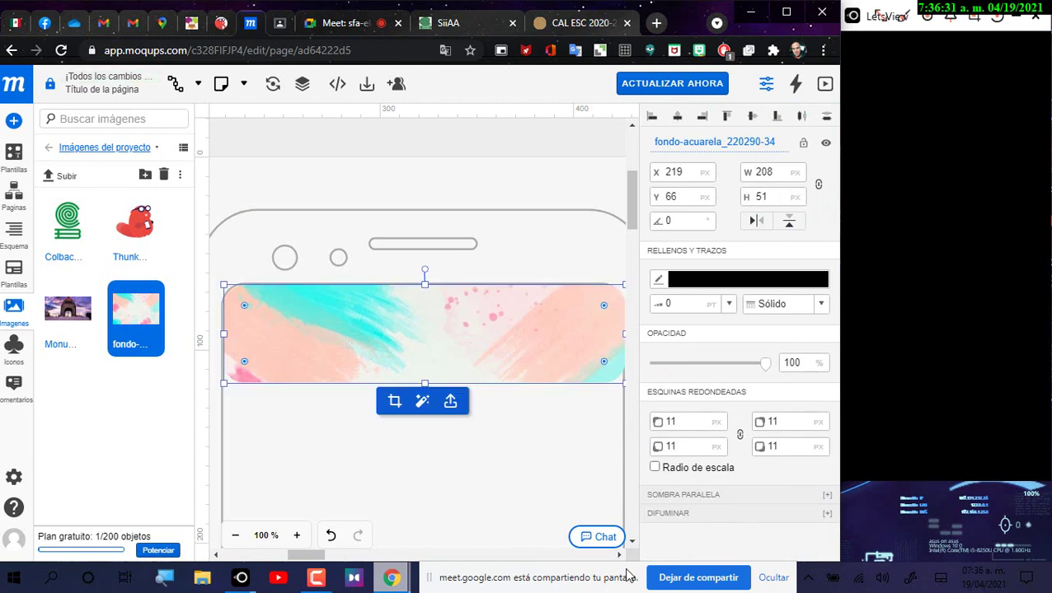
pyautogui.click(689, 420)
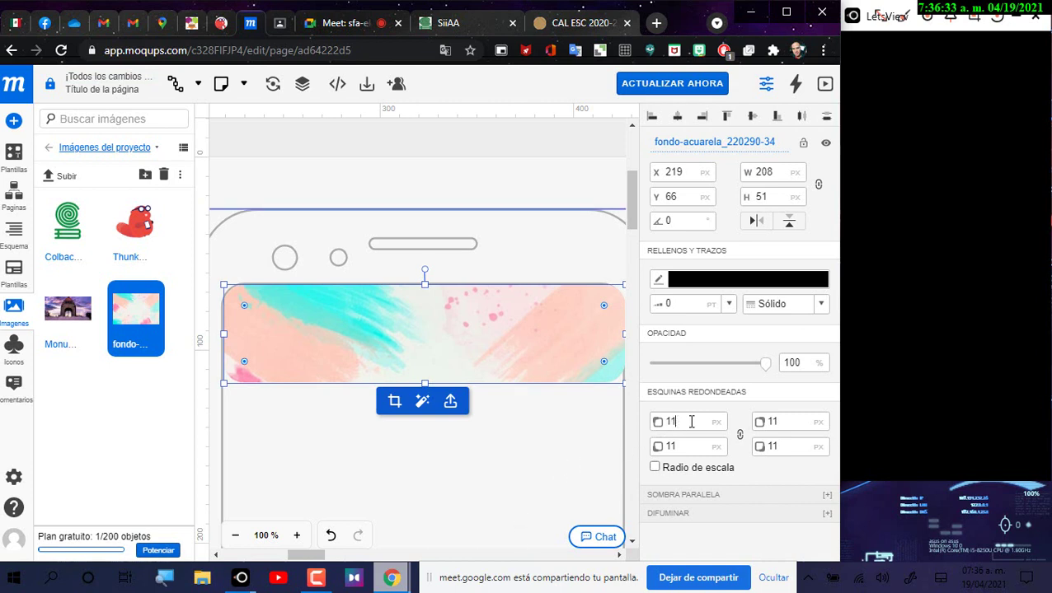
pyautogui.press('BackSpace')
pyautogui.write('3')
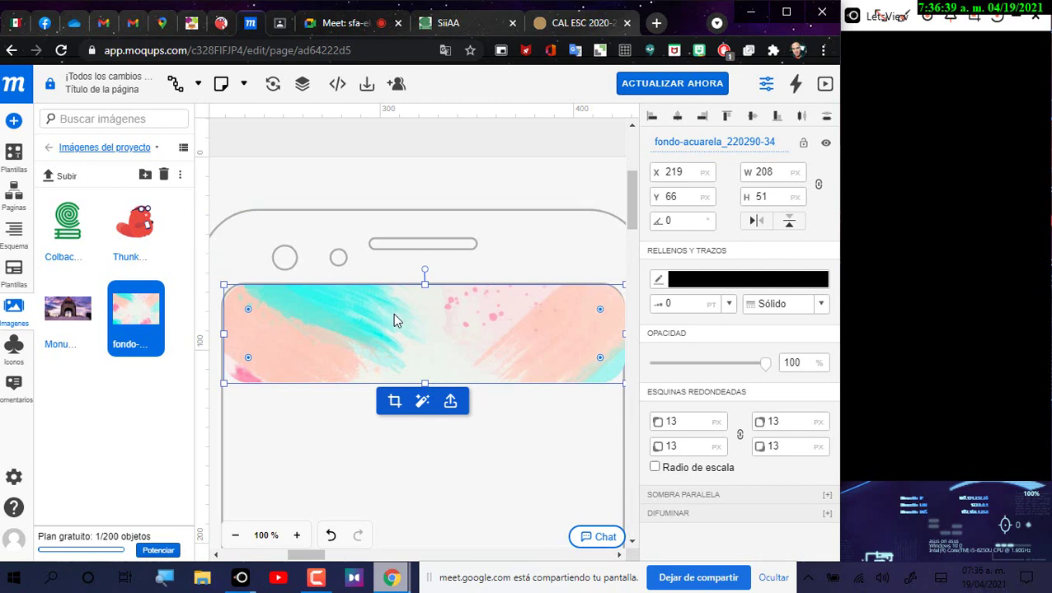
# Step: Shift the banner slightly left and stretch its left edge outward
pyautogui.moveTo(394, 315); pyautogui.dragTo(392, 311)
pyautogui.moveTo(393, 317); pyautogui.dragTo(391, 318)
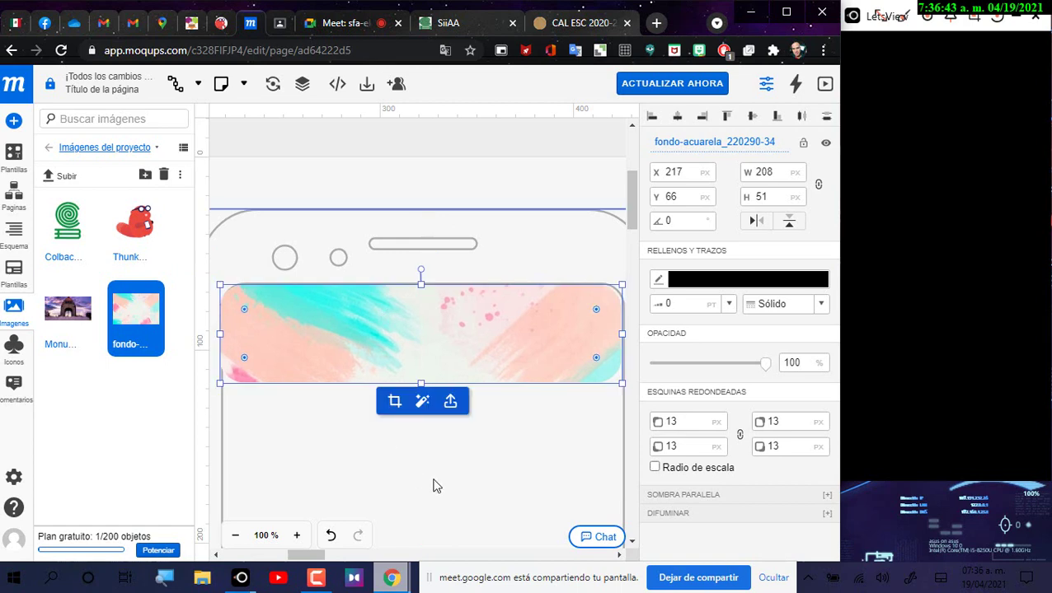
pyautogui.click(511, 177)
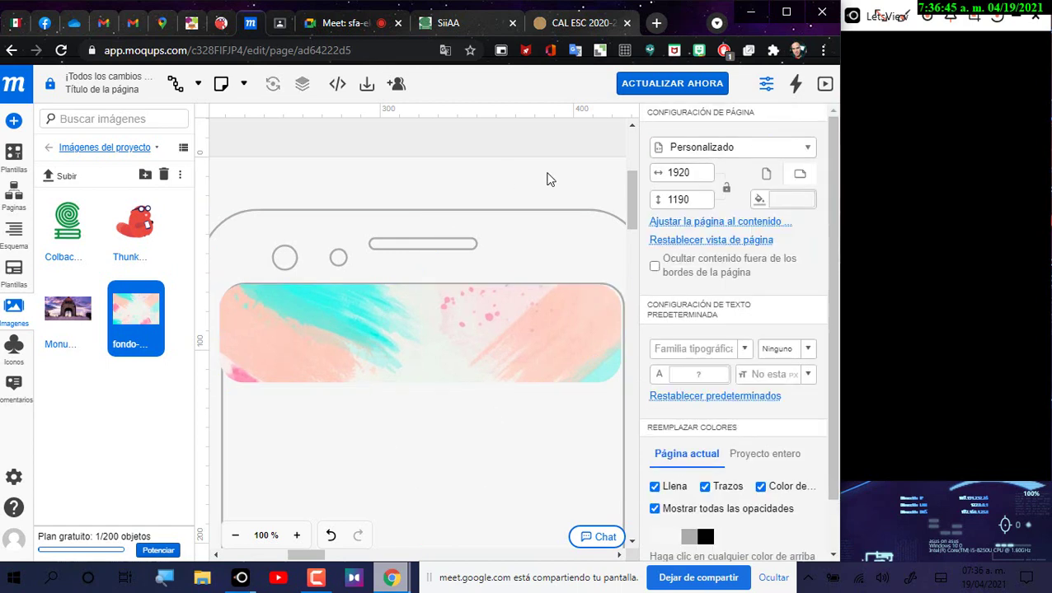
pyautogui.click(239, 344)
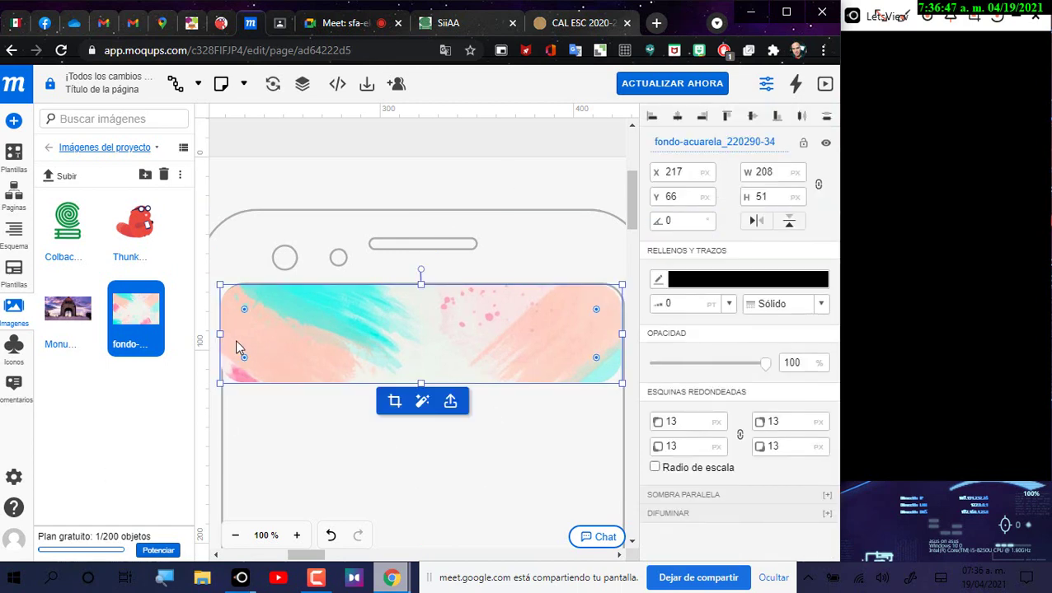
pyautogui.moveTo(223, 336); pyautogui.dragTo(237, 344)
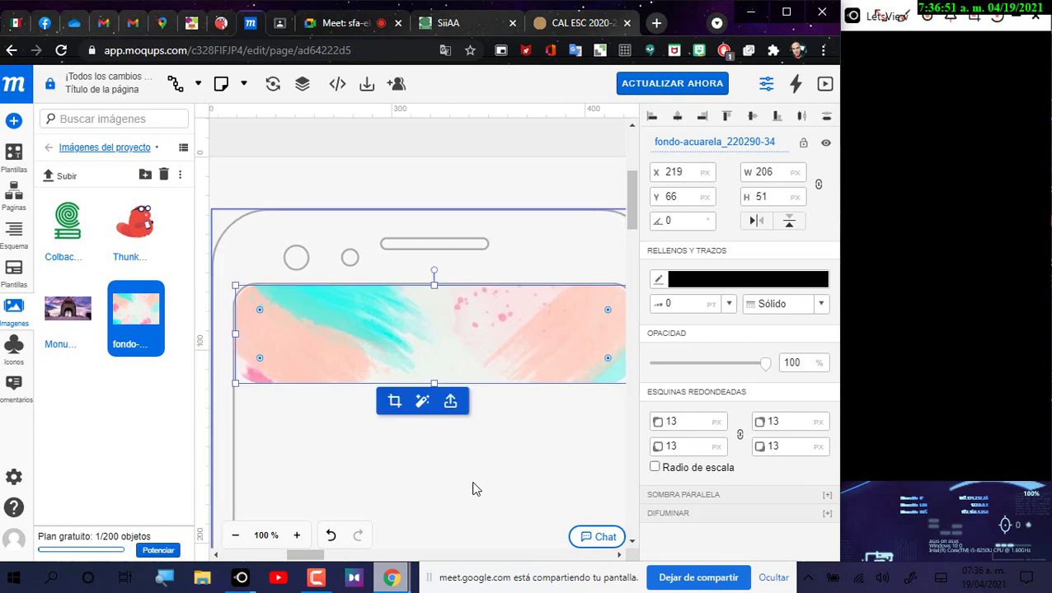
pyautogui.click(476, 492)
pyautogui.click(512, 271)
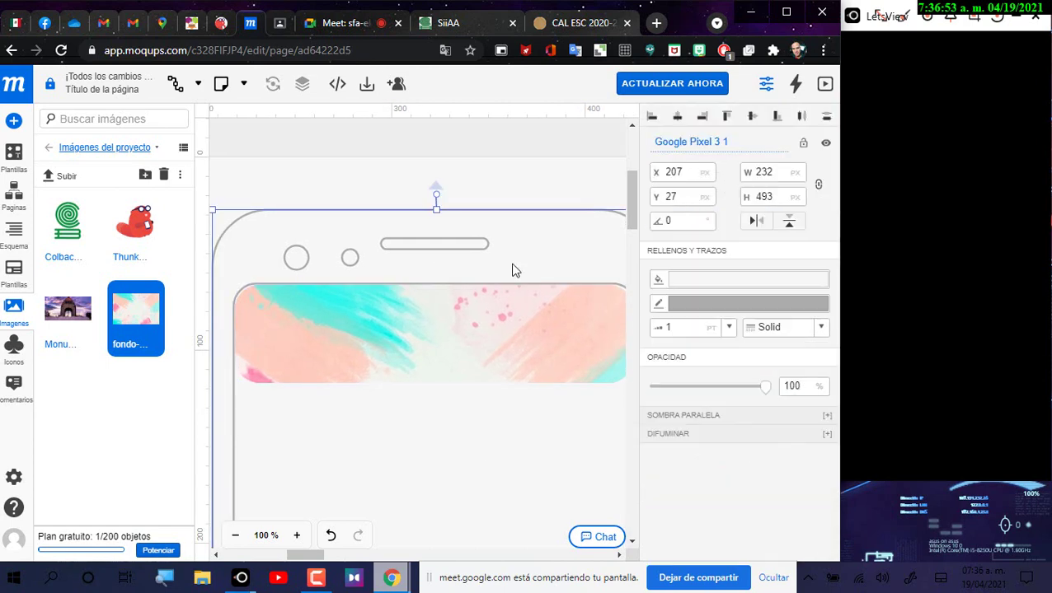
pyautogui.click(520, 182)
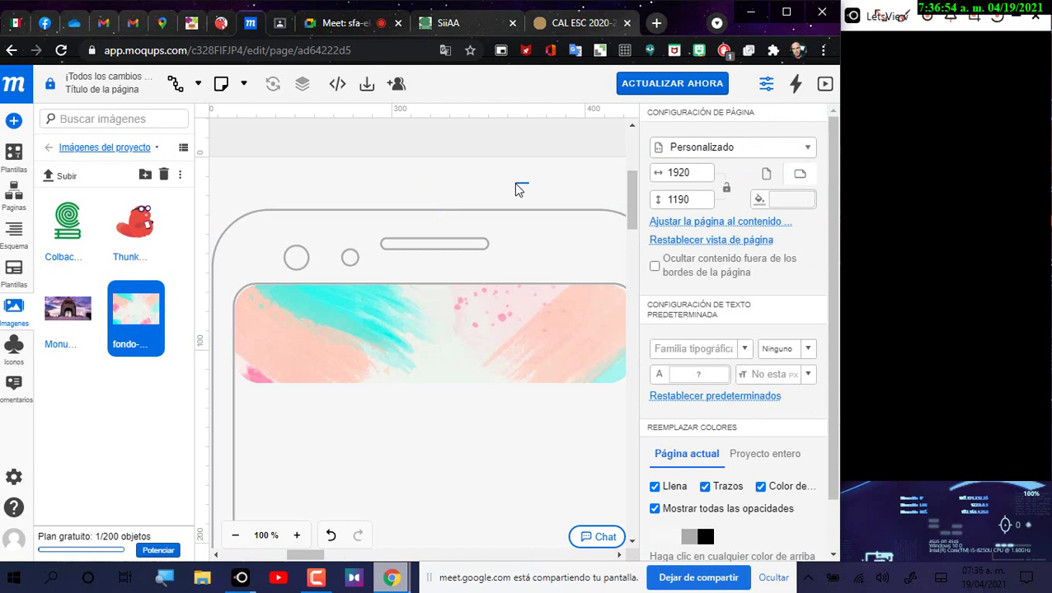
# Step: Nudge the banner right 1 px and widen it to 208×51 px at 218, 66
pyautogui.click(234, 536)
pyautogui.click(564, 353)
pyautogui.click(565, 353)
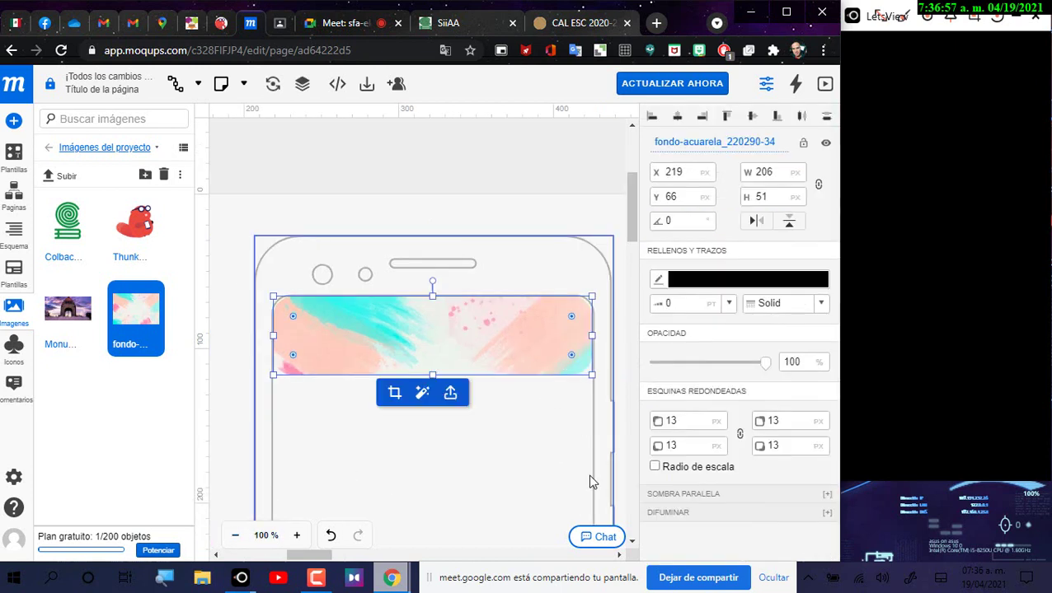
pyautogui.press('Right')
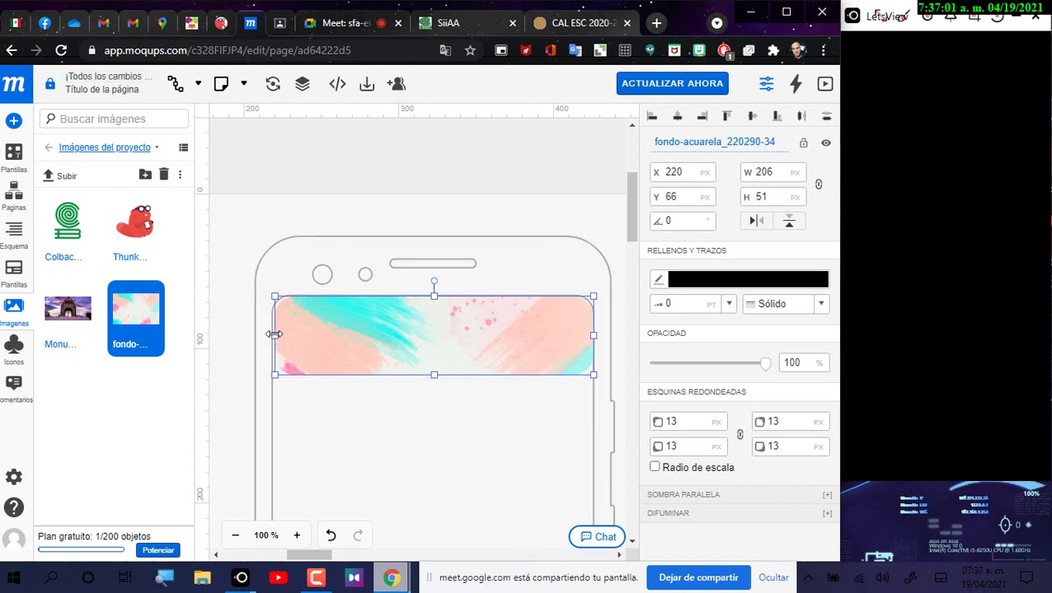
pyautogui.moveTo(275, 335); pyautogui.dragTo(275, 336)
pyautogui.click(544, 199)
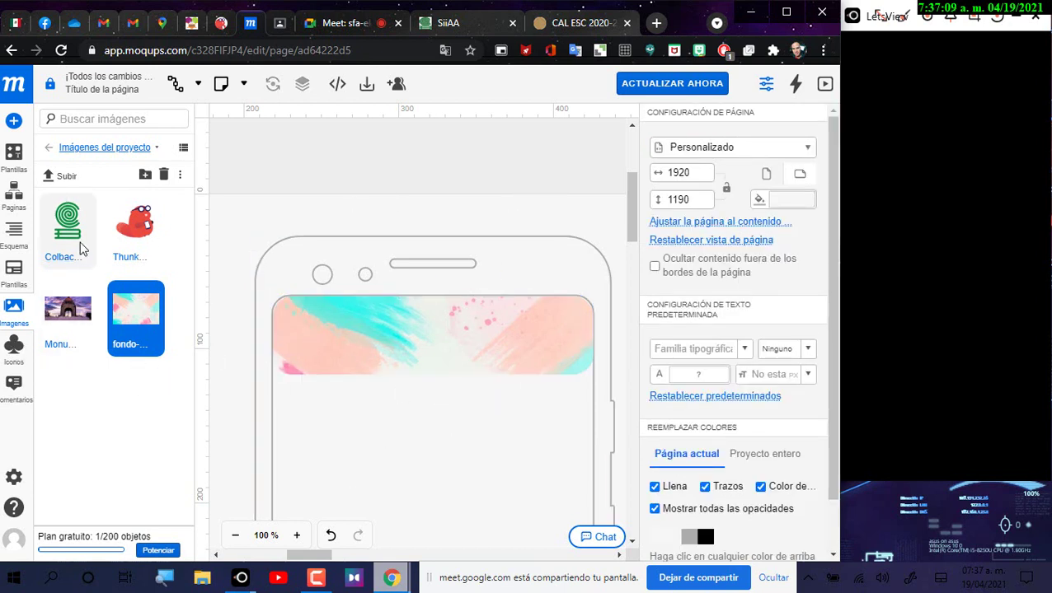
# Step: Place the Colbach logo on the page, undoing an accidental drop into the banner
pyautogui.moveTo(74, 231); pyautogui.dragTo(334, 305)
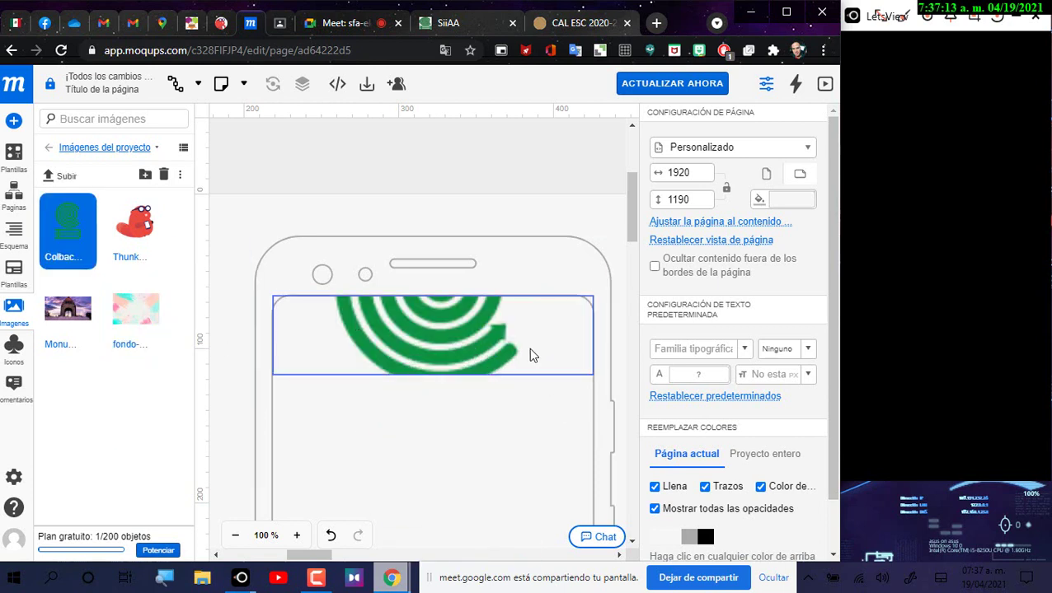
pyautogui.hotkey('ctrl', 'z')
pyautogui.moveTo(59, 229); pyautogui.dragTo(549, 531)
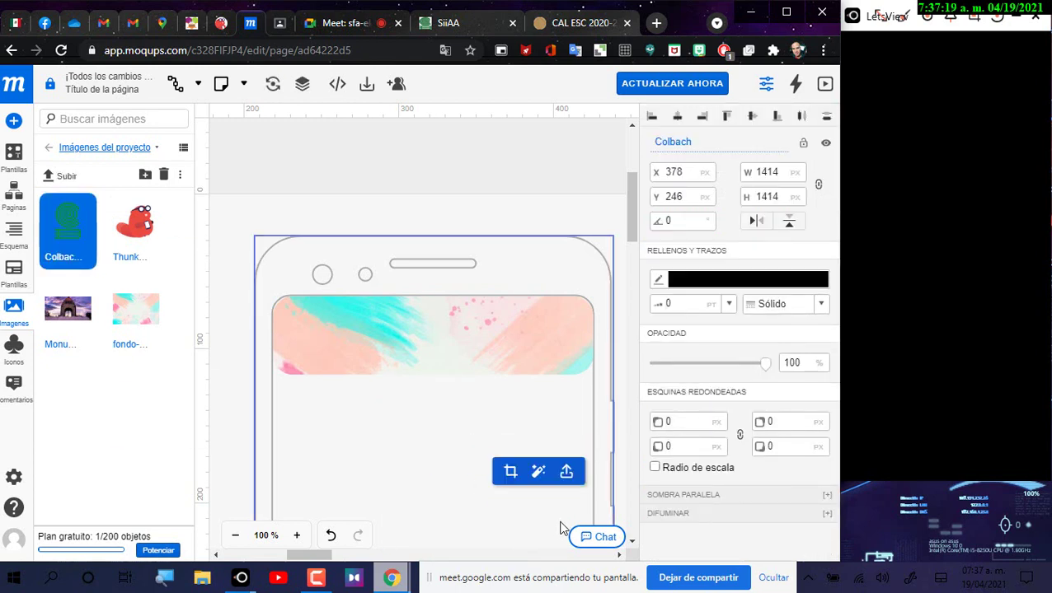
pyautogui.scroll(-2, 544, 519)
pyautogui.moveTo(565, 420); pyautogui.dragTo(305, 244)
pyautogui.moveTo(273, 209); pyautogui.dragTo(540, 418)
pyautogui.moveTo(562, 490)
pyautogui.mouseDown()
pyautogui.moveTo(287, 264)
pyautogui.moveTo(261, 264)
pyautogui.moveTo(581, 490)
pyautogui.moveTo(611, 454)
pyautogui.moveTo(552, 482)
pyautogui.moveTo(575, 485)
pyautogui.mouseUp()
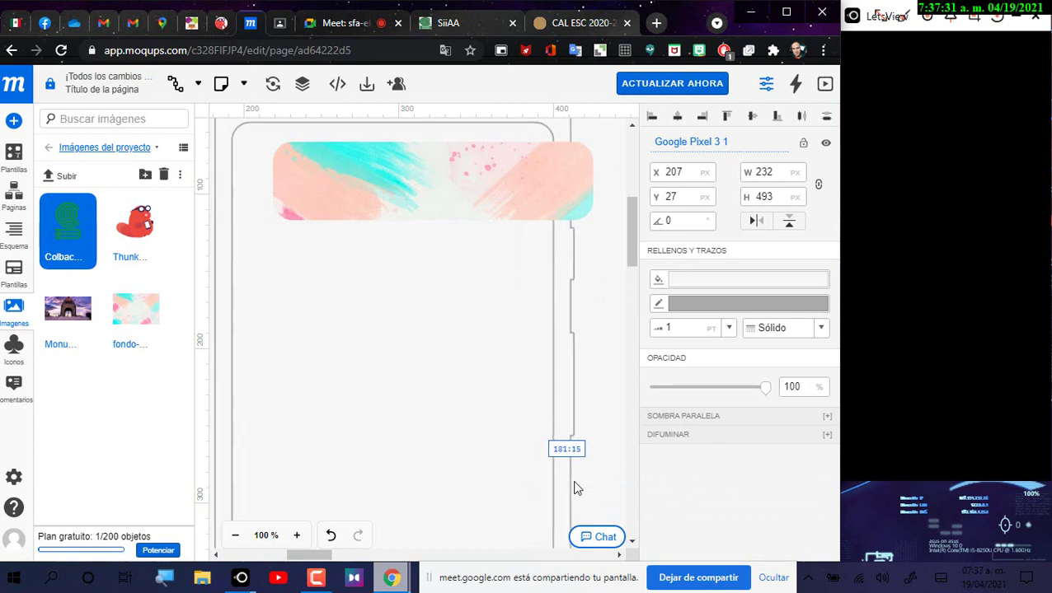
# Step: Move the large Colbach image beside the phone and shrink it to 40×40 px at 493, 603
pyautogui.click(237, 535)
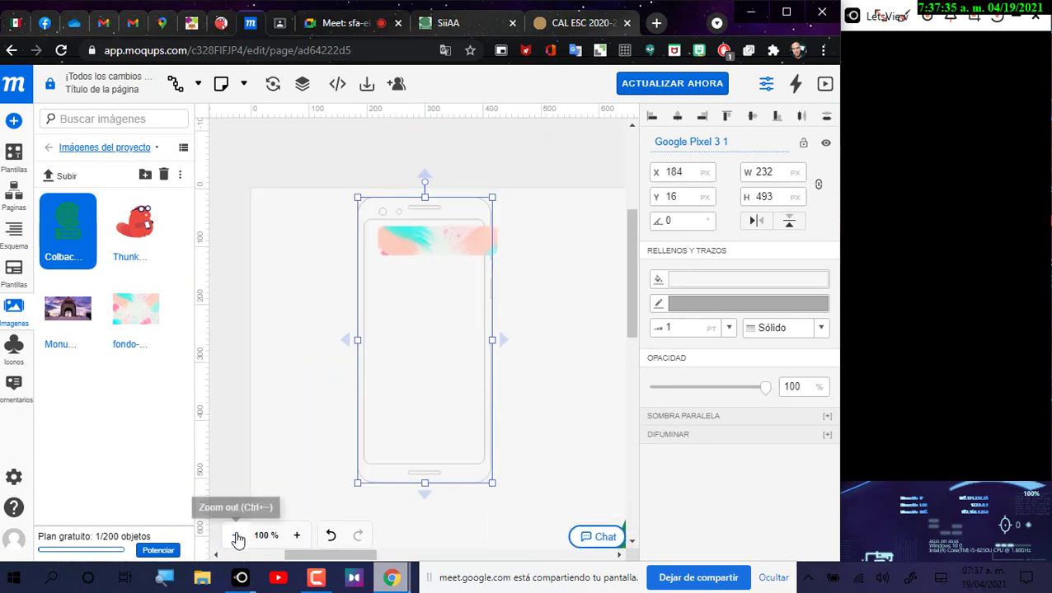
pyautogui.click(235, 536)
pyautogui.click(537, 436)
pyautogui.moveTo(535, 435); pyautogui.dragTo(303, 259)
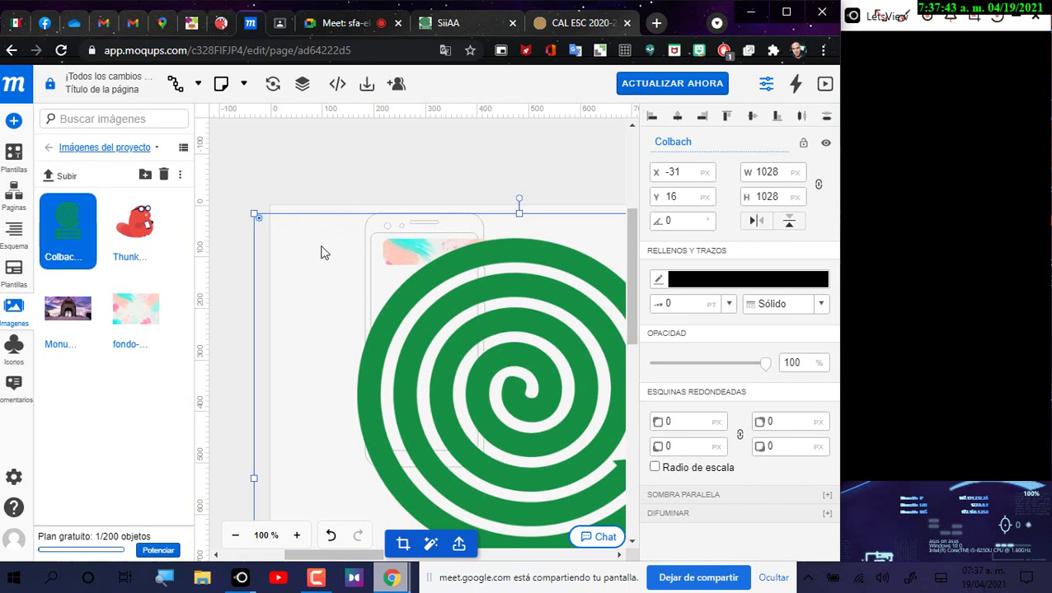
pyautogui.click(270, 204)
pyautogui.moveTo(301, 280); pyautogui.dragTo(301, 271)
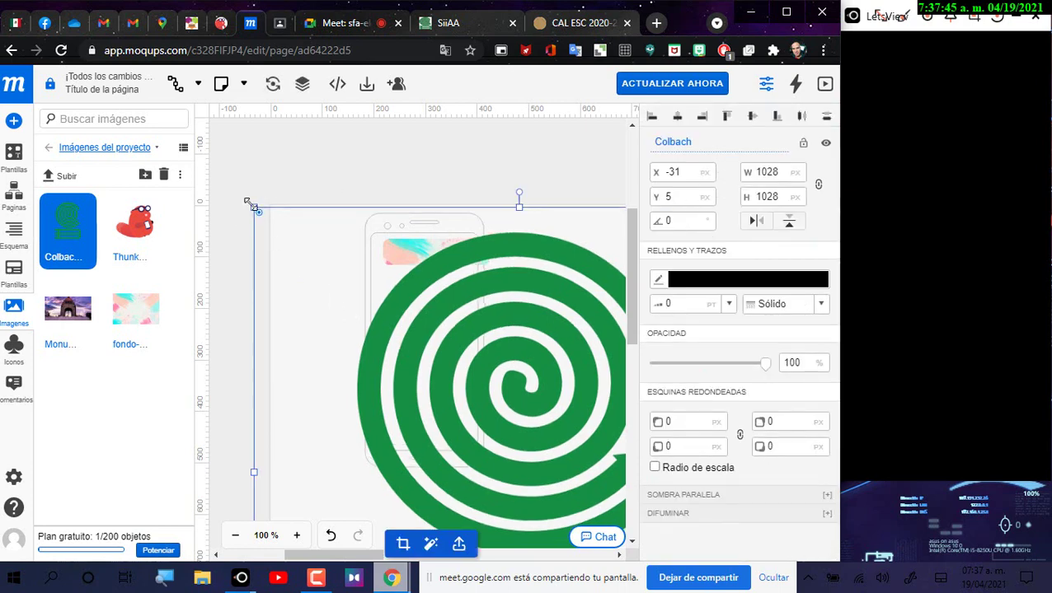
pyautogui.moveTo(254, 206); pyautogui.dragTo(252, 236)
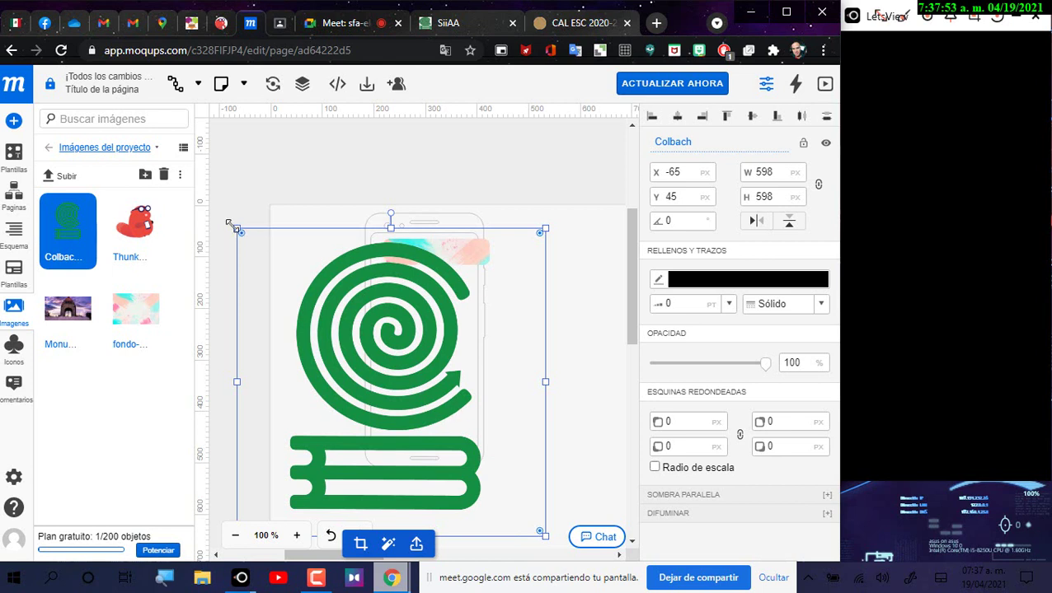
pyautogui.moveTo(233, 224); pyautogui.dragTo(528, 498)
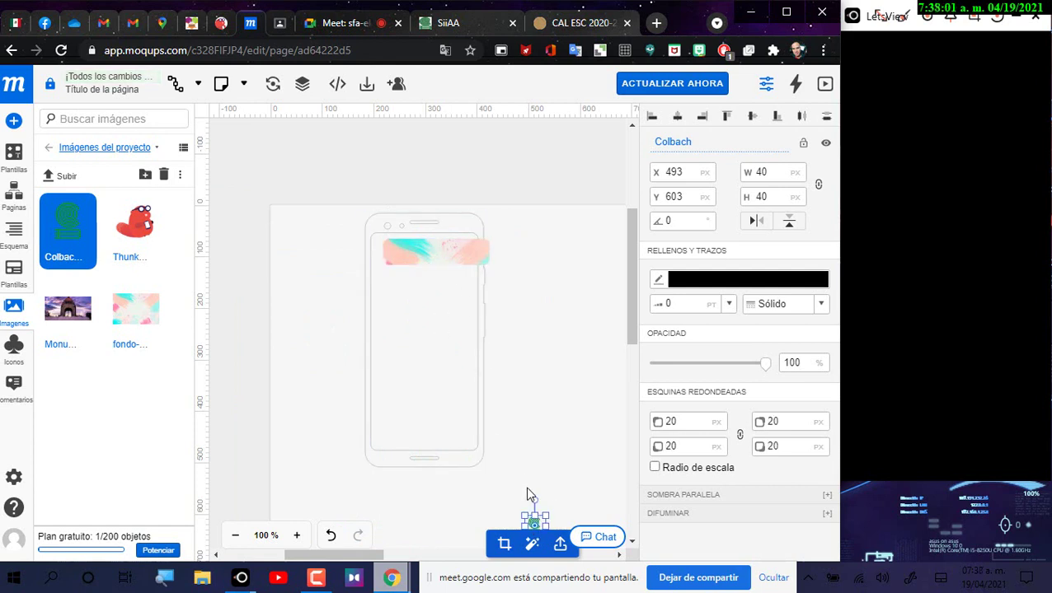
# Step: Move the banner to the phone's top and set the Colbach logo on its left end at 194, 57
pyautogui.moveTo(538, 518); pyautogui.dragTo(396, 277)
pyautogui.scroll(3, 427, 360)
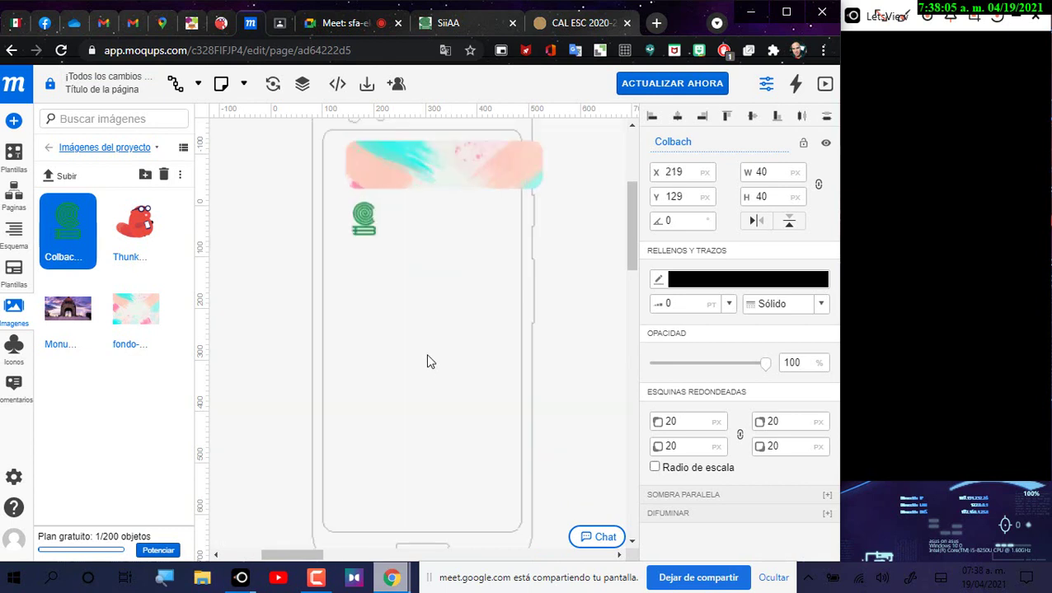
pyautogui.scroll(2, 436, 330)
pyautogui.moveTo(400, 249); pyautogui.dragTo(369, 240)
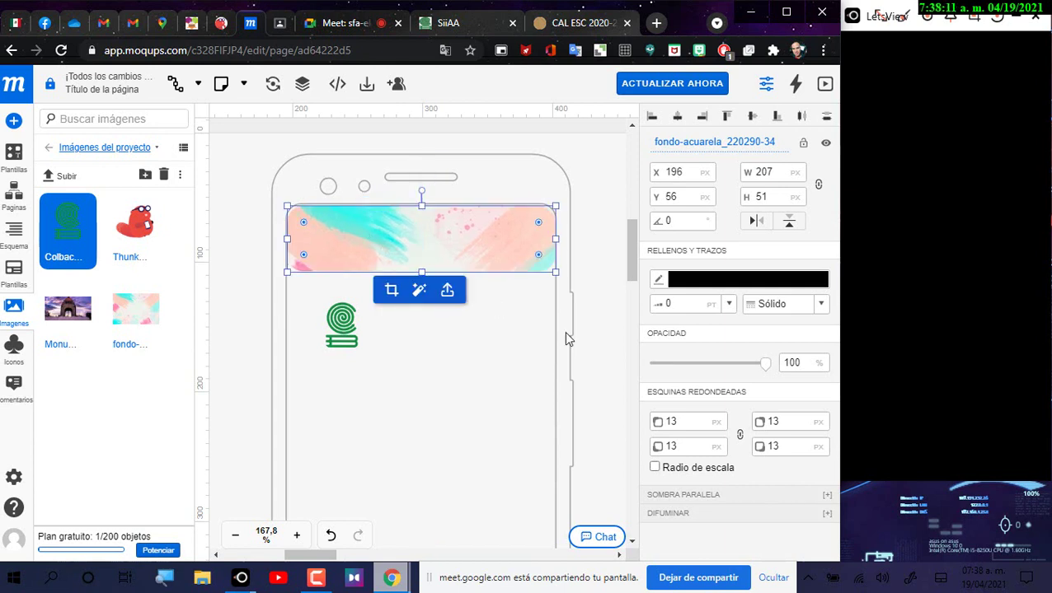
pyautogui.click(347, 329)
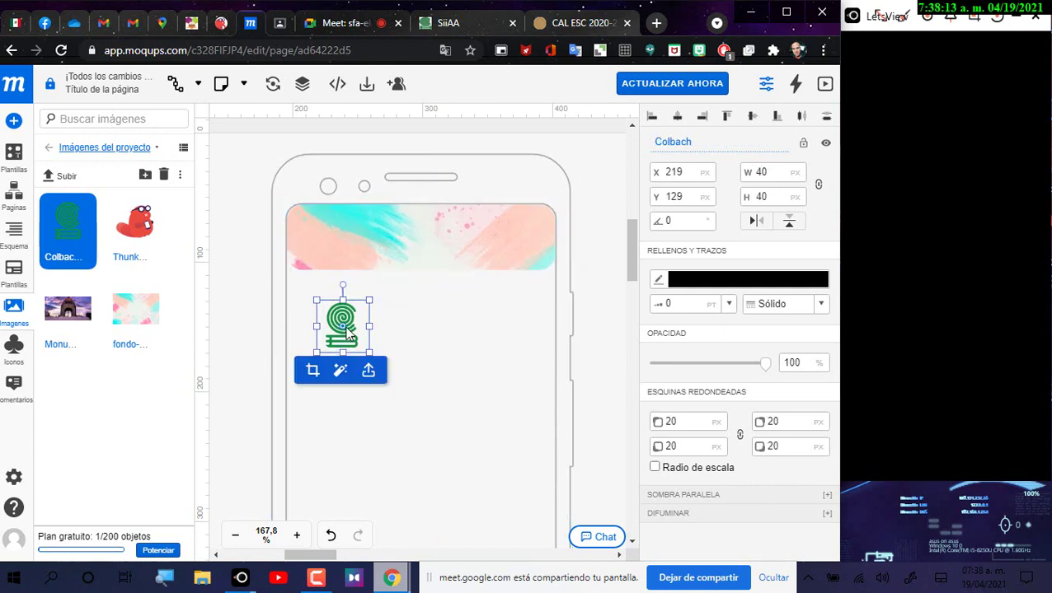
pyautogui.moveTo(347, 323); pyautogui.dragTo(351, 278)
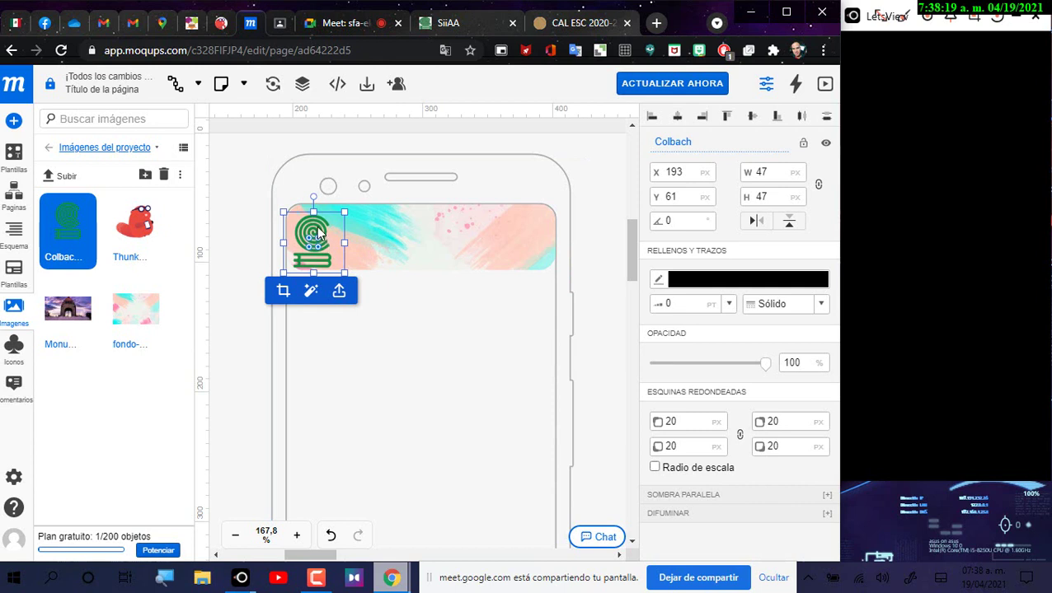
pyautogui.moveTo(320, 234); pyautogui.dragTo(321, 230)
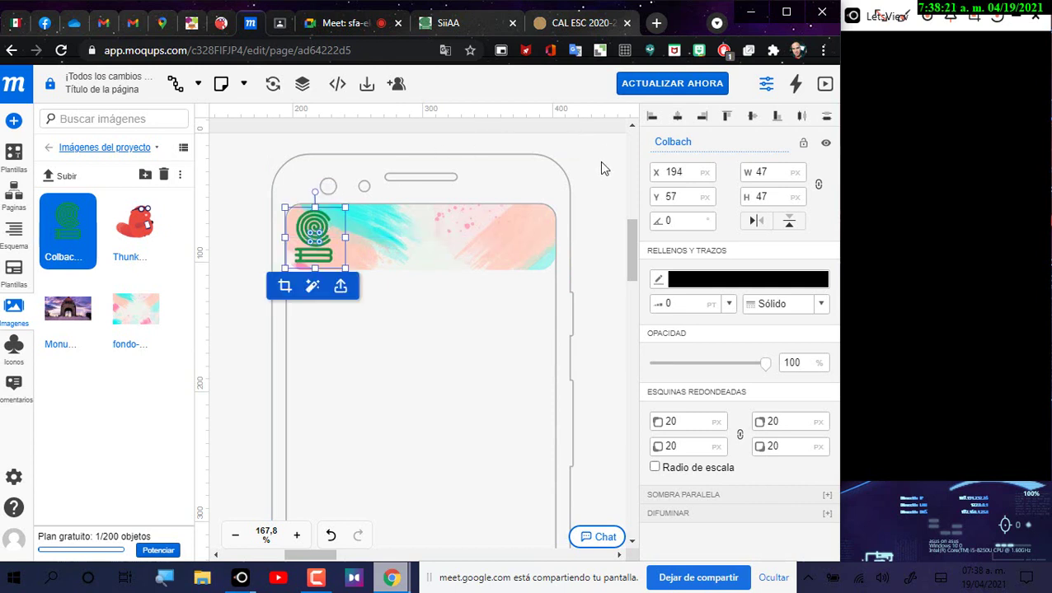
pyautogui.click(602, 168)
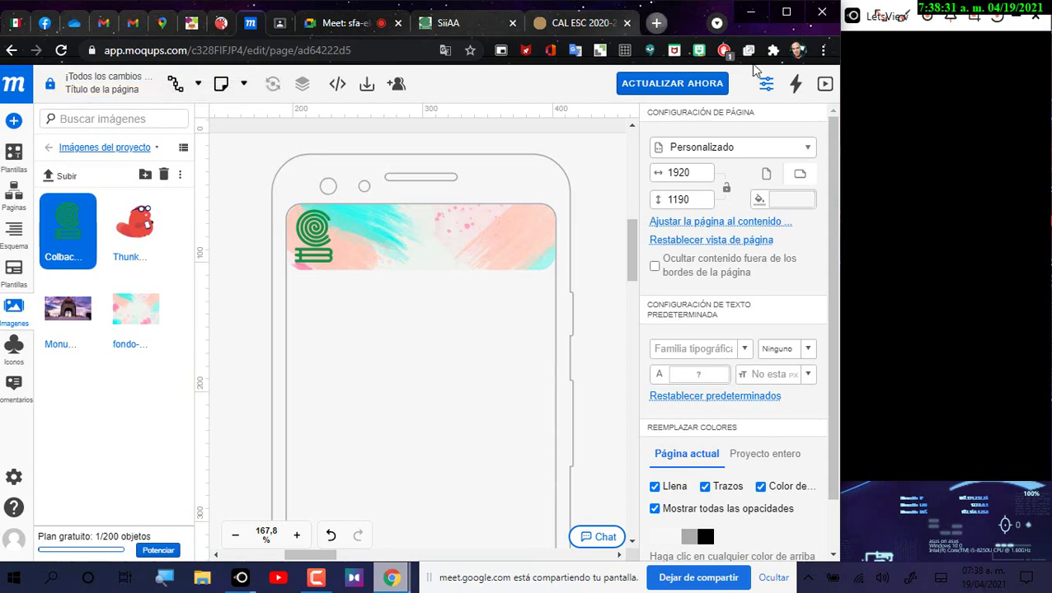
pyautogui.click(655, 23)
pyautogui.write('maqup')
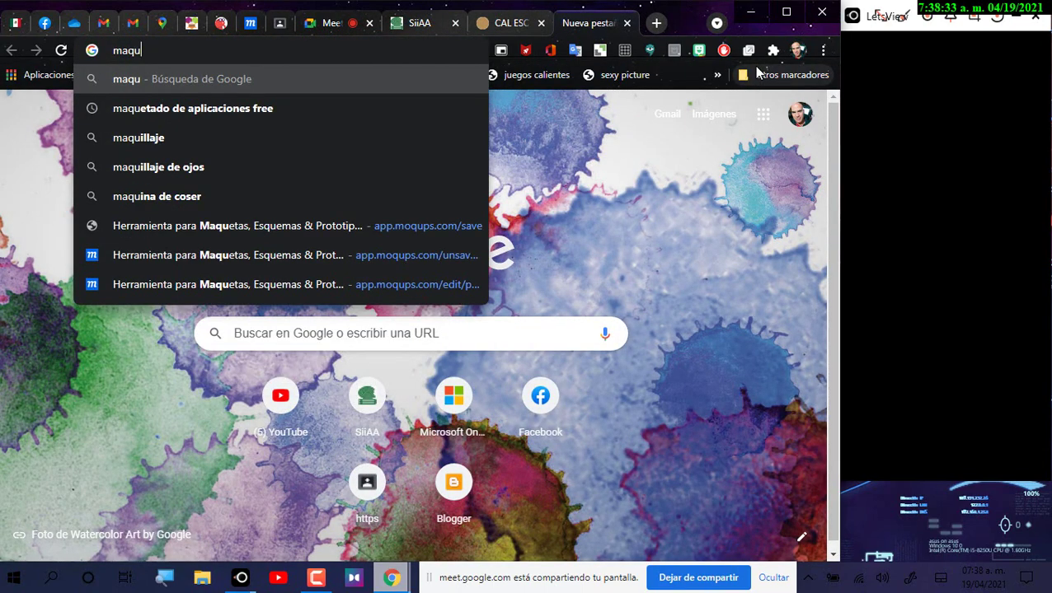
pyautogui.press('Return')
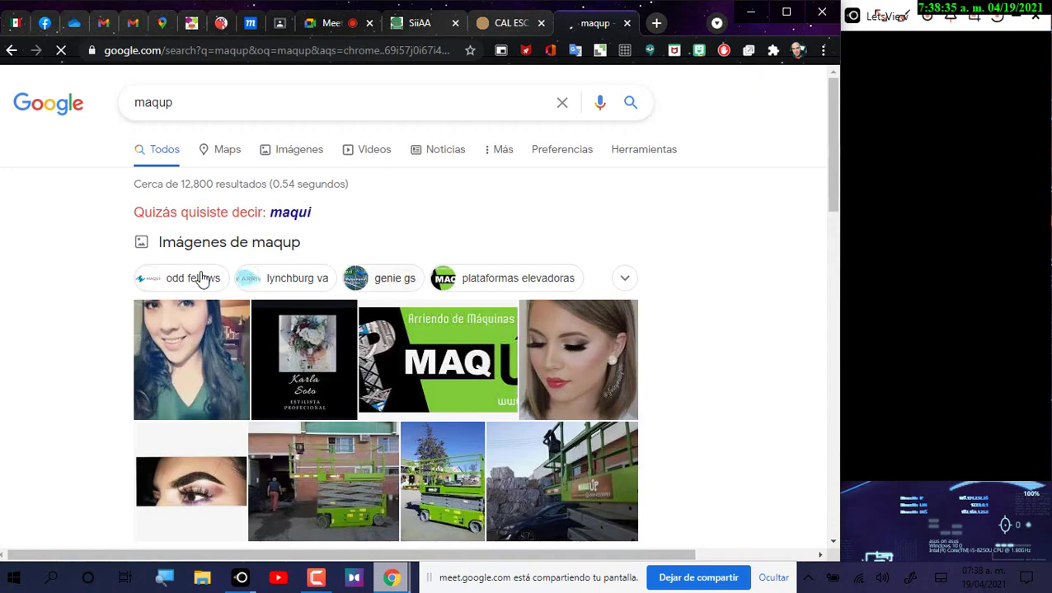
pyautogui.click(188, 98)
pyautogui.press('BackSpace')
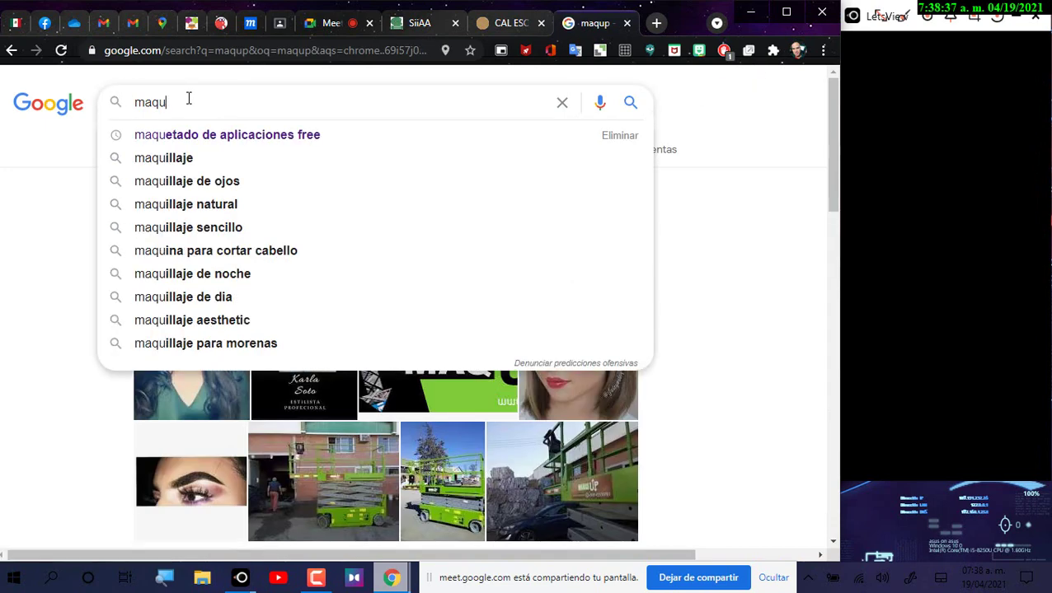
pyautogui.press('BackSpace')
pyautogui.press('BackSpace')
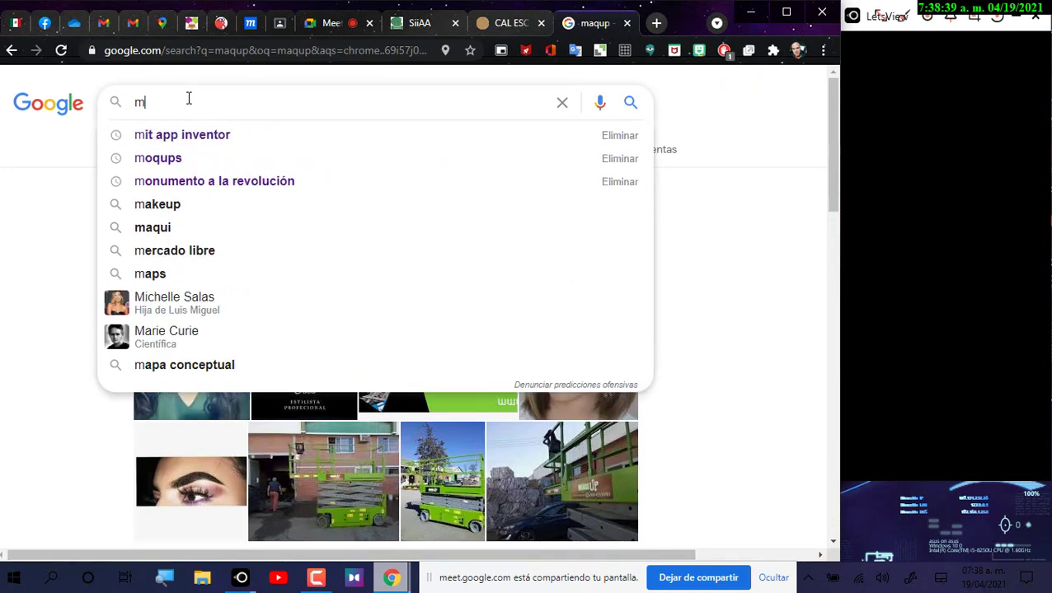
pyautogui.write('qu')
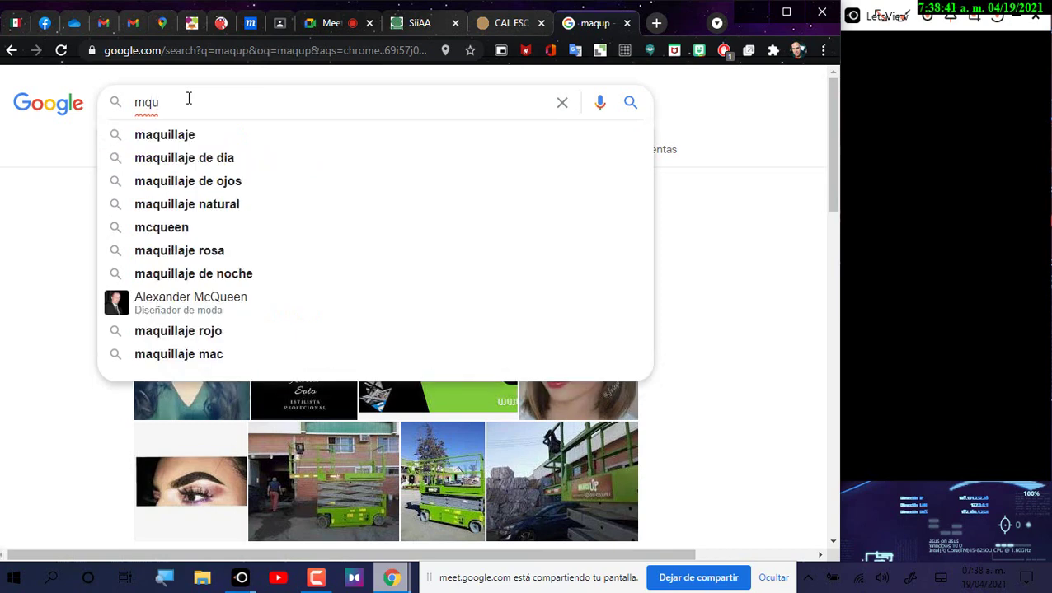
pyautogui.write('ps')
pyautogui.press('Return')
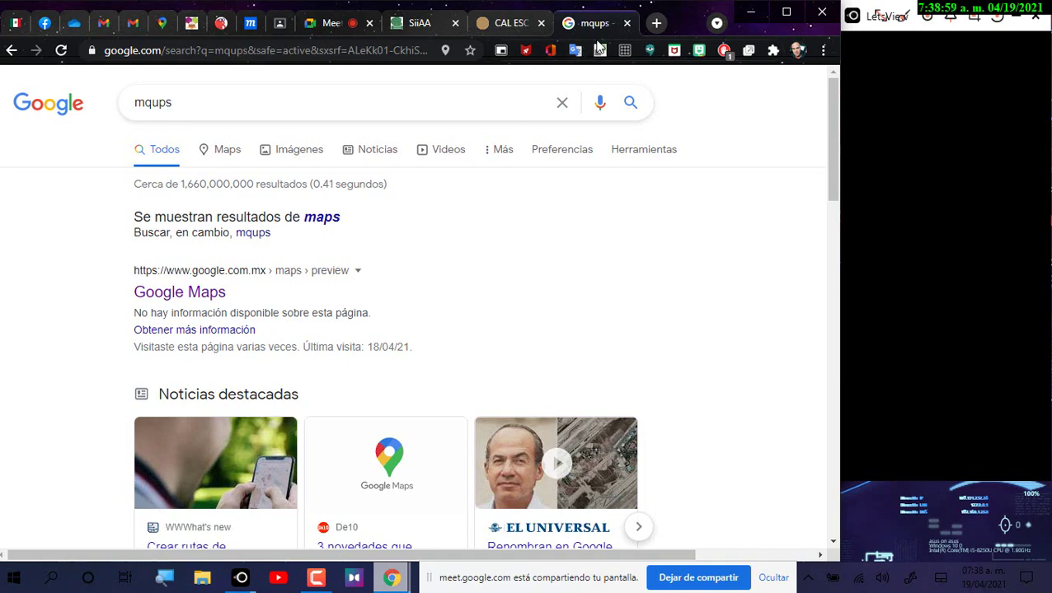
pyautogui.click(626, 24)
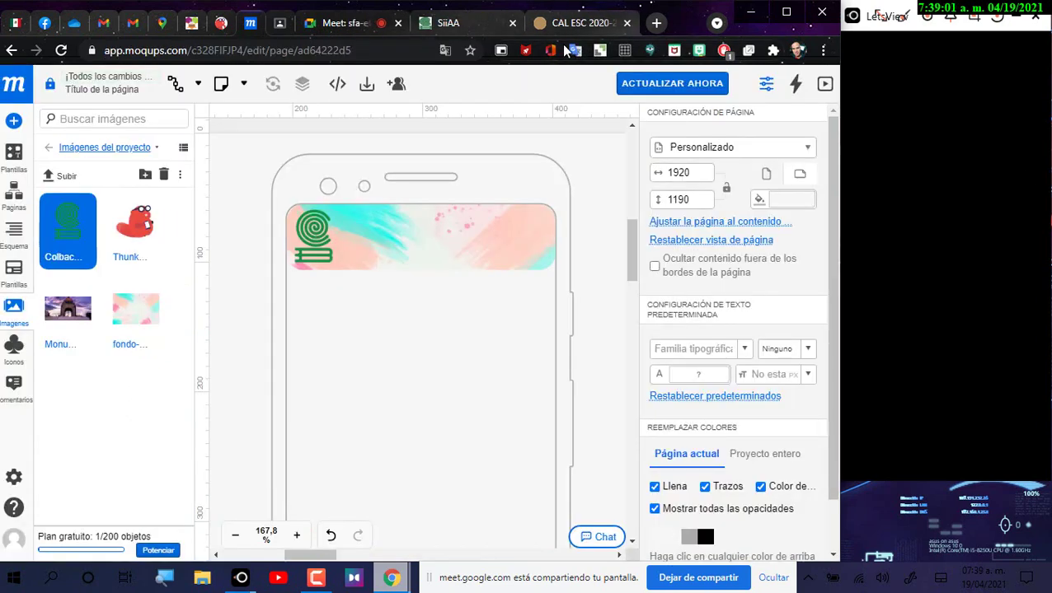
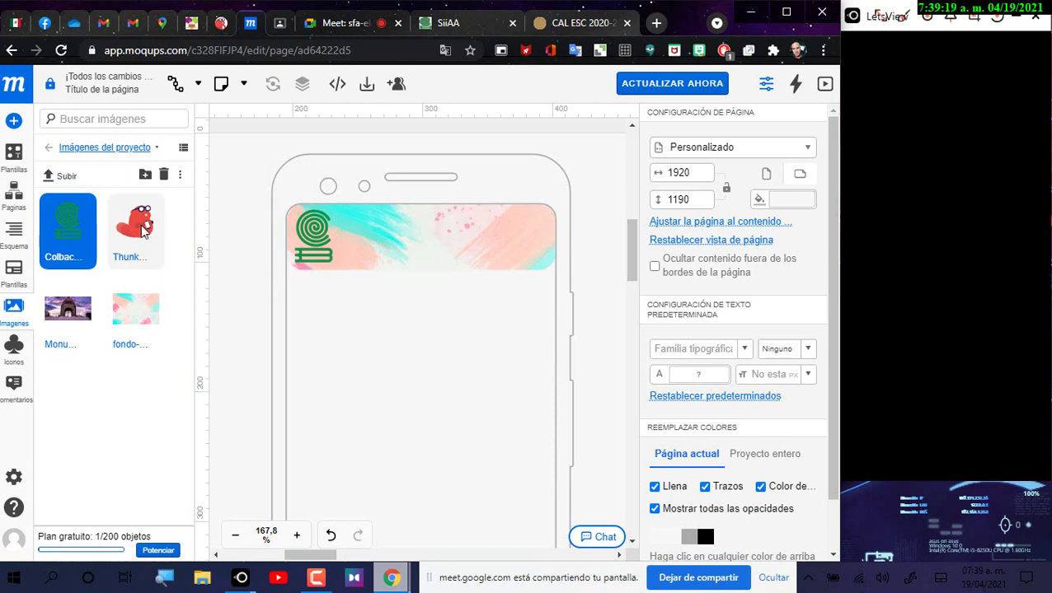
# Step: Drop the Thunkable beaver image onto the page, shrink it to 45×45 and place it at the banner's right end
pyautogui.moveTo(138, 229); pyautogui.dragTo(489, 478)
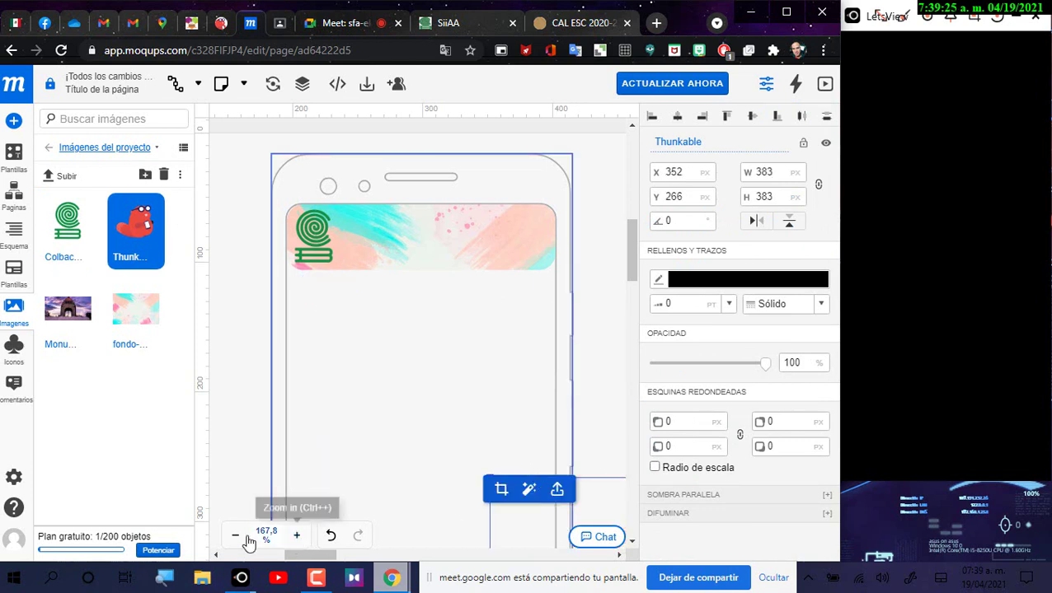
pyautogui.click(236, 537)
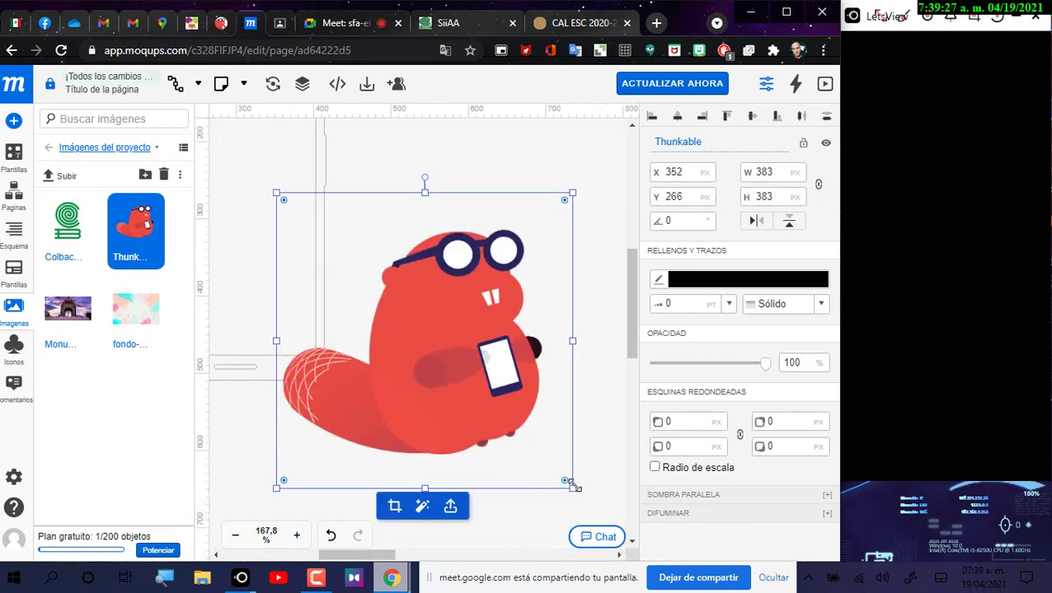
pyautogui.moveTo(575, 486); pyautogui.dragTo(293, 209)
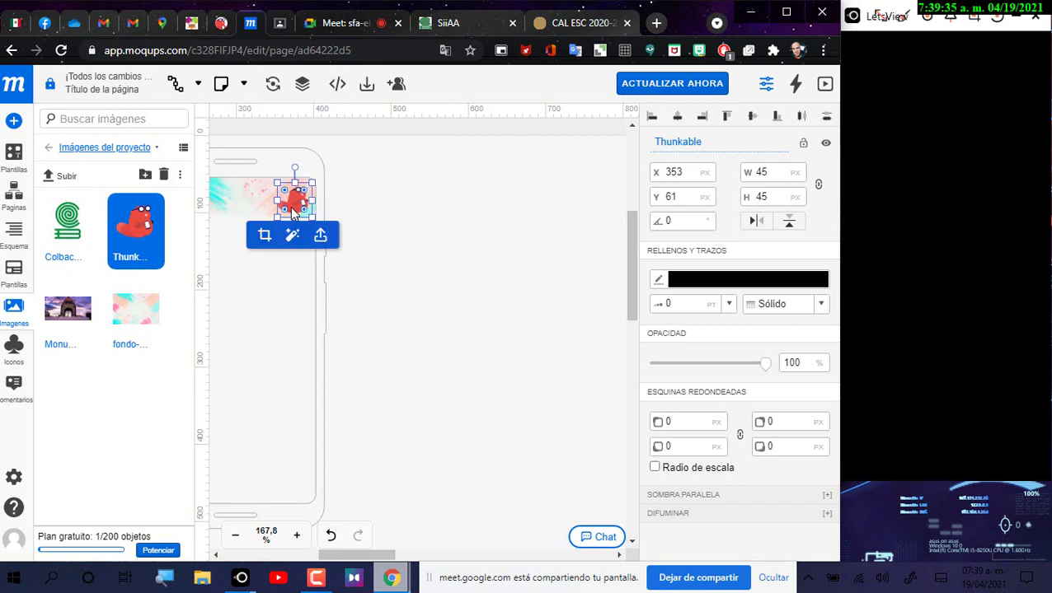
pyautogui.moveTo(380, 478); pyautogui.dragTo(577, 494)
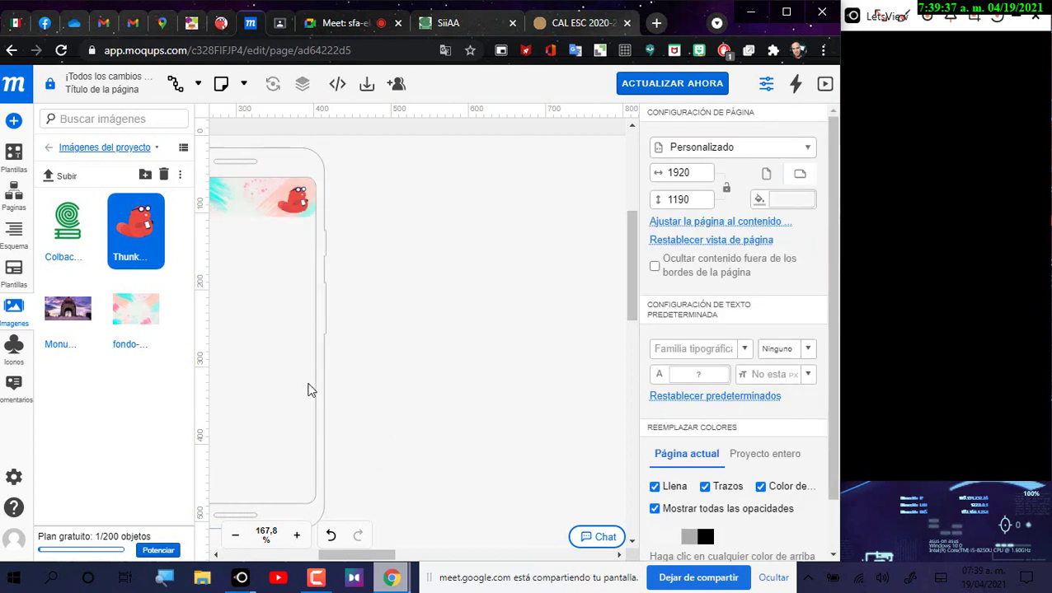
pyautogui.moveTo(268, 367); pyautogui.dragTo(320, 384)
pyautogui.moveTo(343, 146); pyautogui.dragTo(486, 165)
pyautogui.click(298, 538)
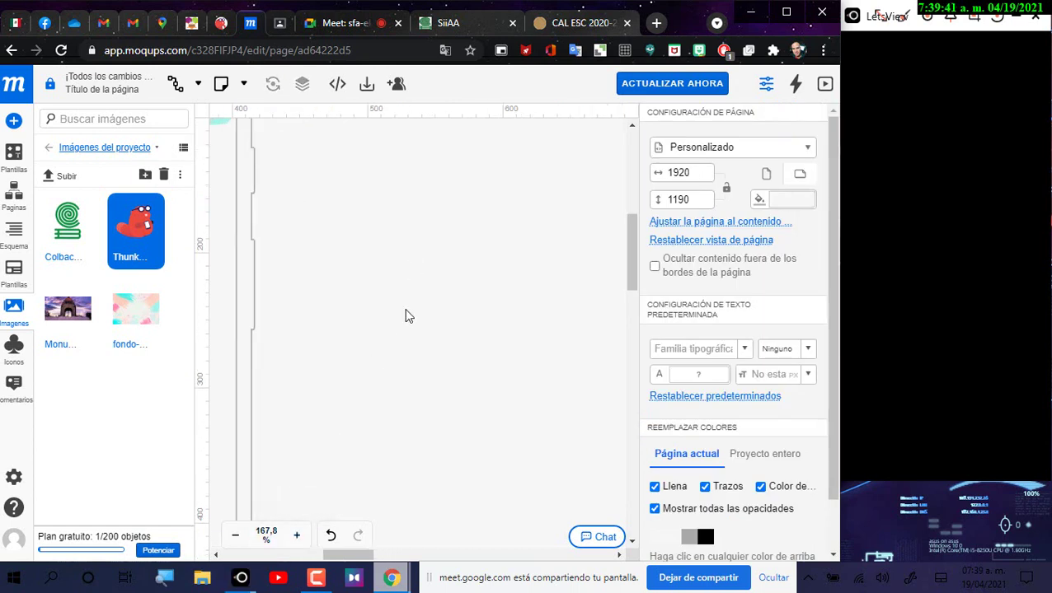
pyautogui.moveTo(365, 558); pyautogui.dragTo(321, 563)
pyautogui.scroll(3, 411, 384)
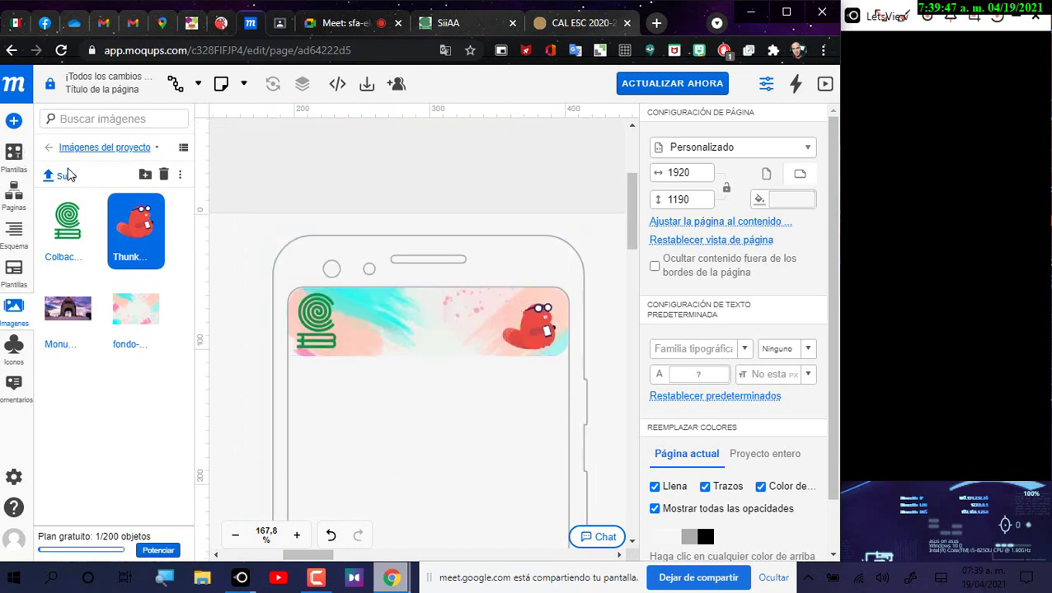
# Step: Add a Label template element and drop it on the banner beside the logo
pyautogui.click(14, 156)
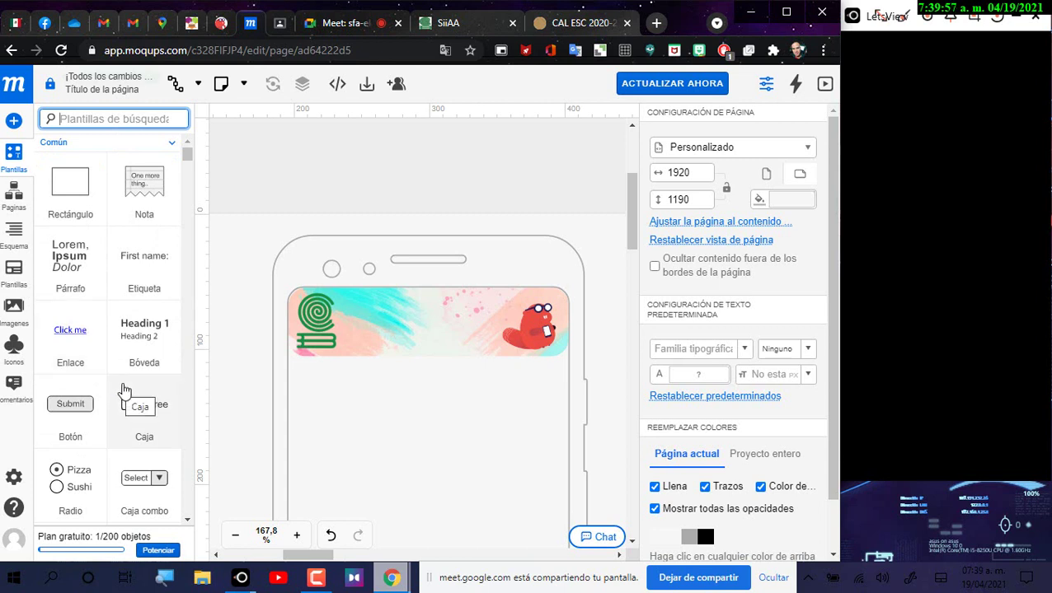
pyautogui.click(144, 263)
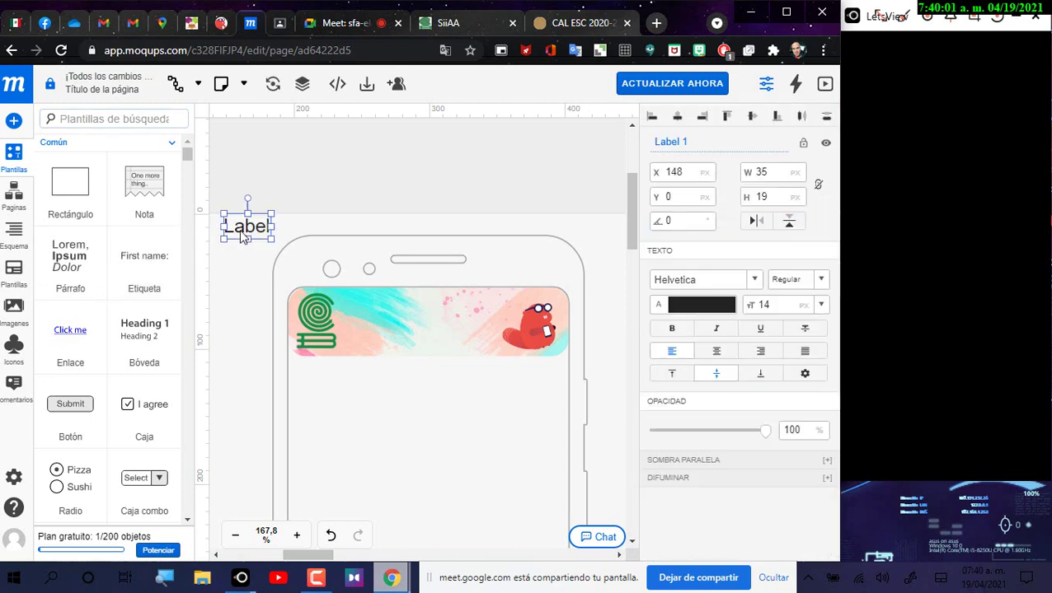
pyautogui.moveTo(242, 234); pyautogui.dragTo(364, 310)
pyautogui.moveTo(357, 309); pyautogui.dragTo(354, 302)
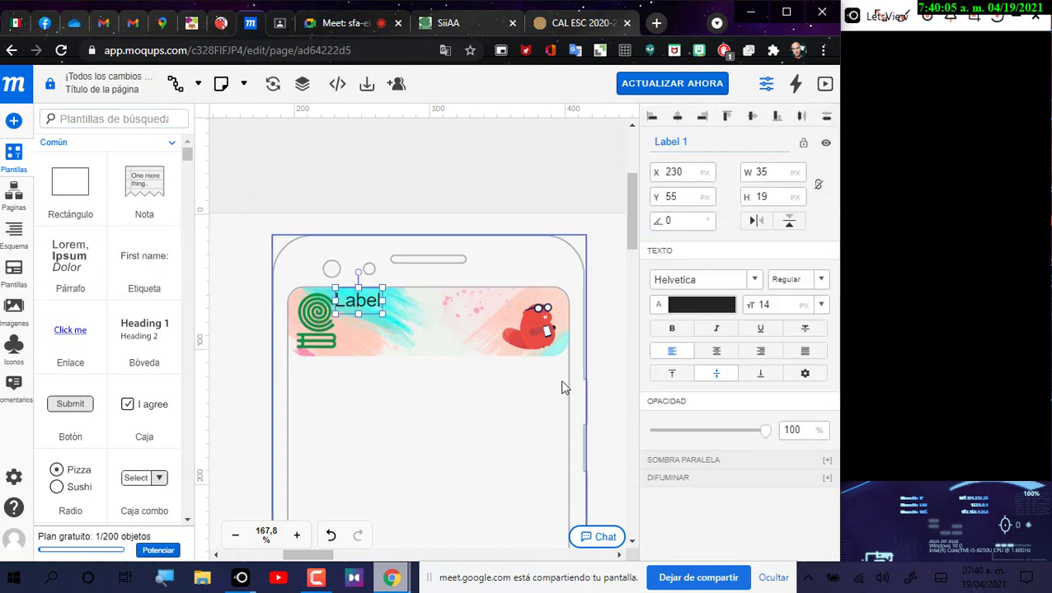
# Step: Rename the label to 'Colegio de Bachillere' and widen it to 75 px
pyautogui.hotkey('ctrl', 'a')
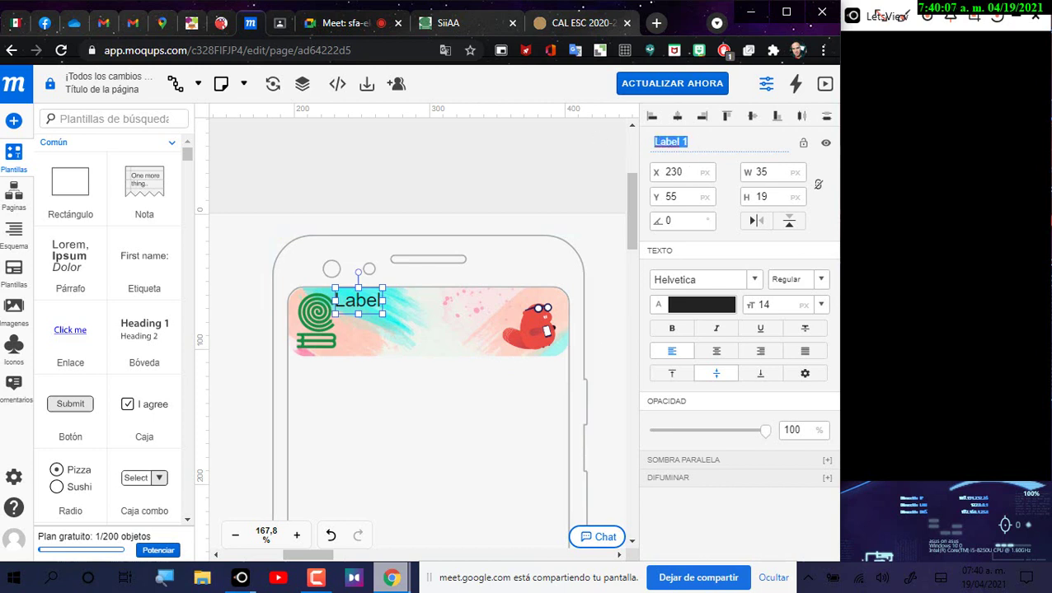
pyautogui.write('Colegio de Bachi')
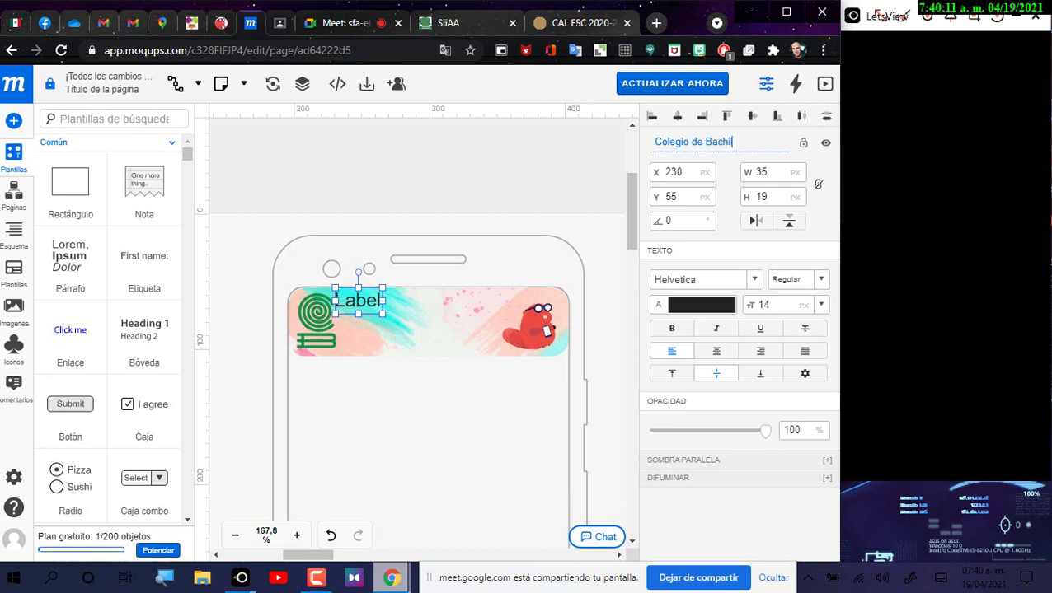
pyautogui.write('lleres')
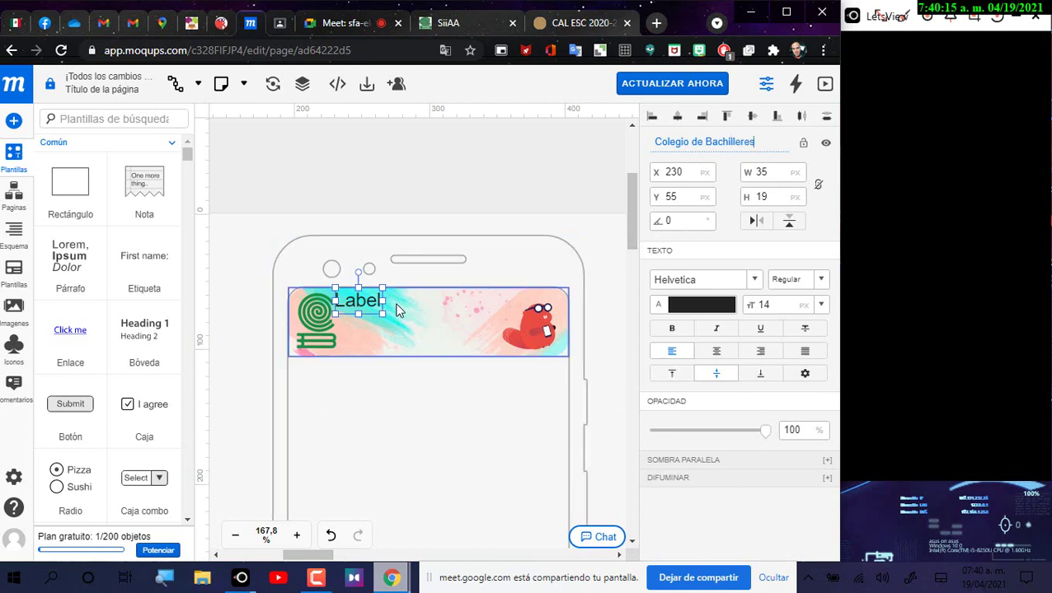
pyautogui.click(437, 311)
pyautogui.moveTo(437, 311); pyautogui.dragTo(438, 311)
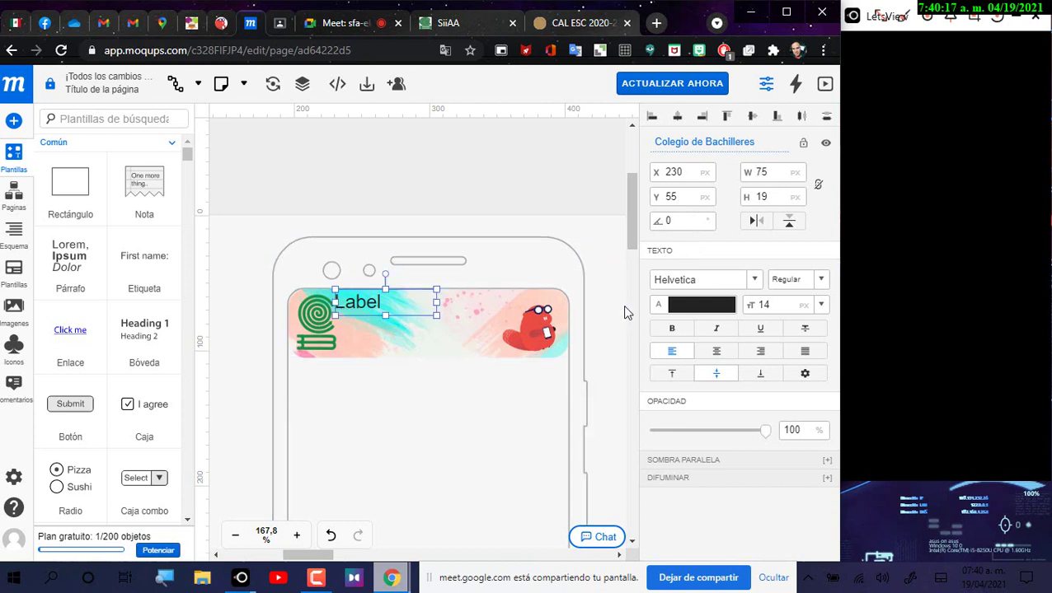
pyautogui.scroll(1, 622, 310)
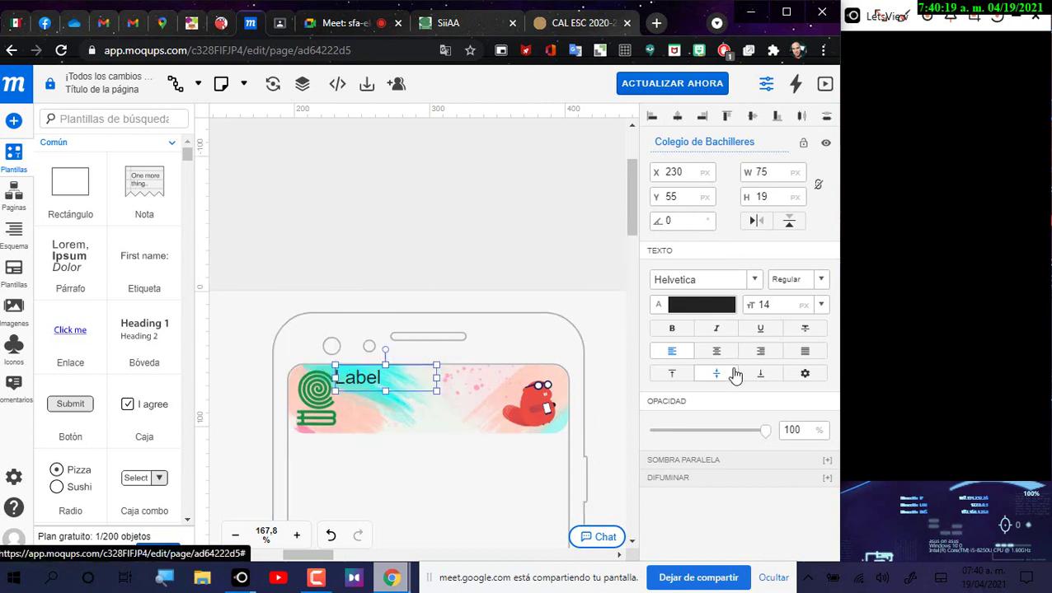
# Step: Make the label text bold and narrow the label to fit its text
pyautogui.click(698, 252)
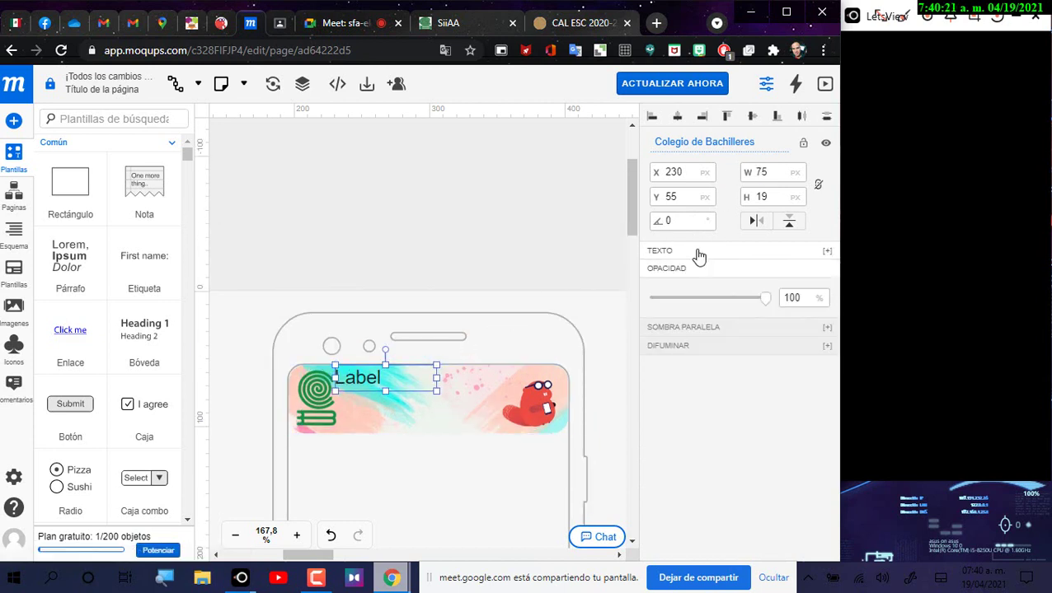
pyautogui.click(698, 253)
pyautogui.click(672, 329)
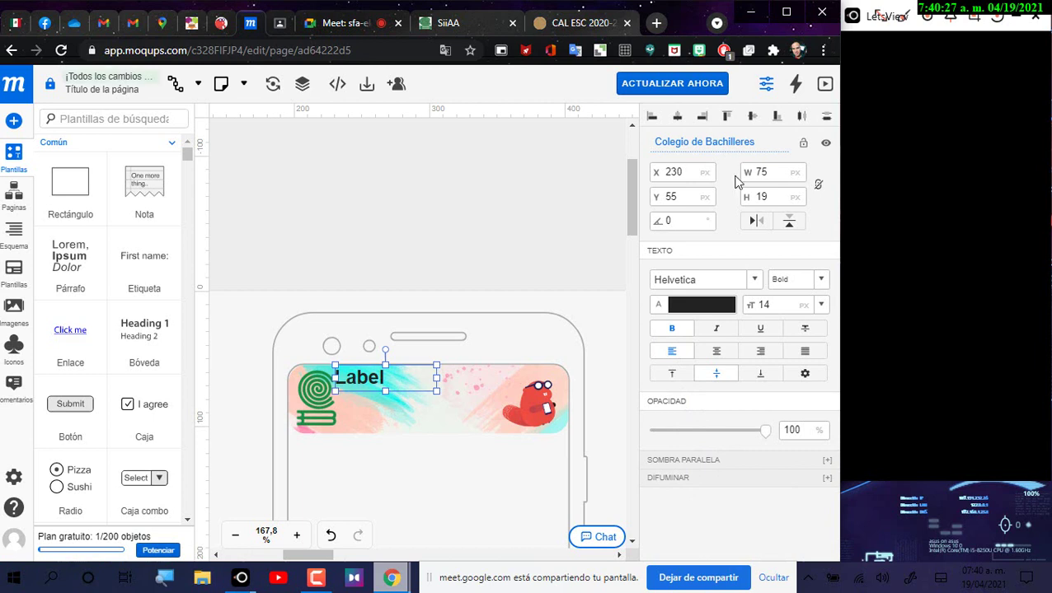
pyautogui.click(708, 250)
pyautogui.click(706, 252)
pyautogui.click(706, 252)
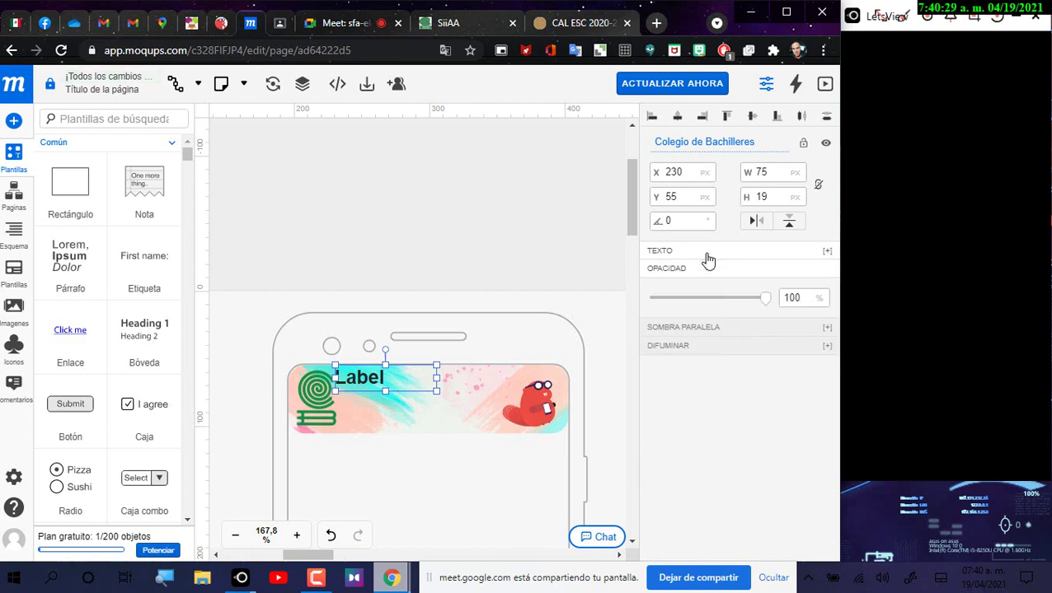
pyautogui.click(706, 252)
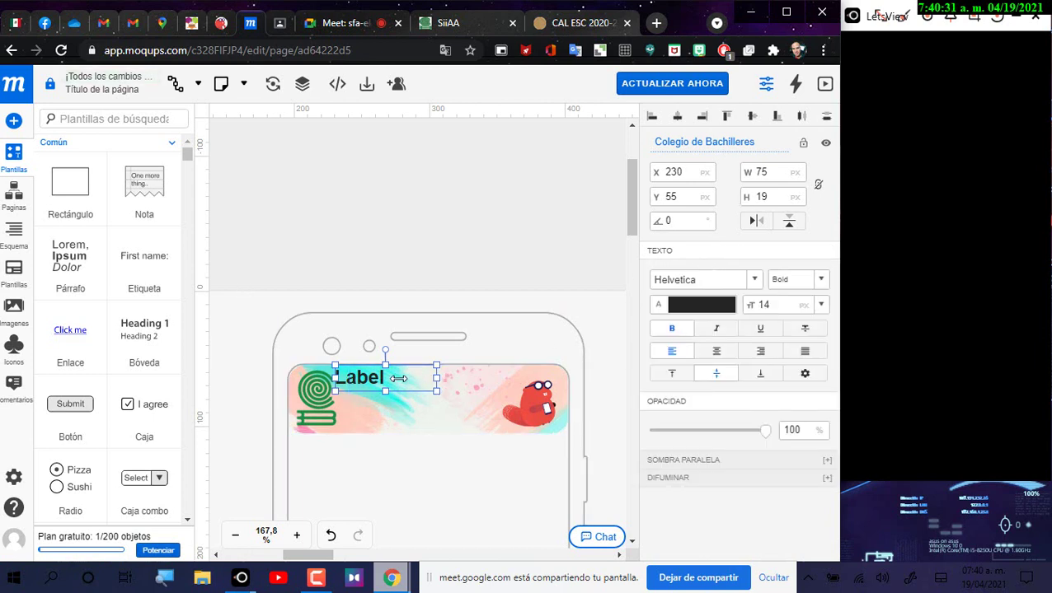
pyautogui.moveTo(399, 379); pyautogui.dragTo(399, 379)
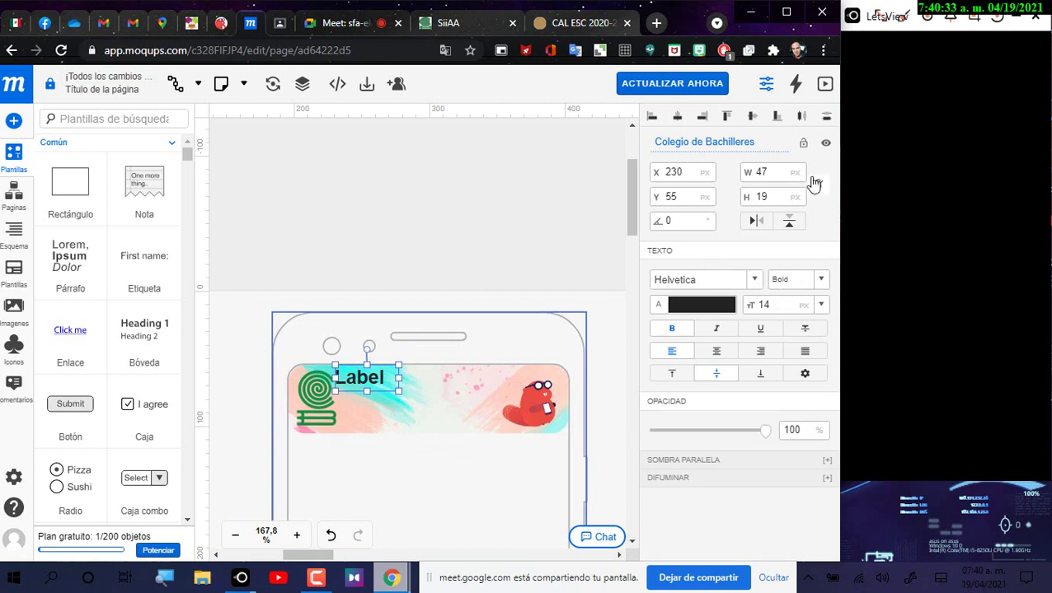
pyautogui.click(424, 212)
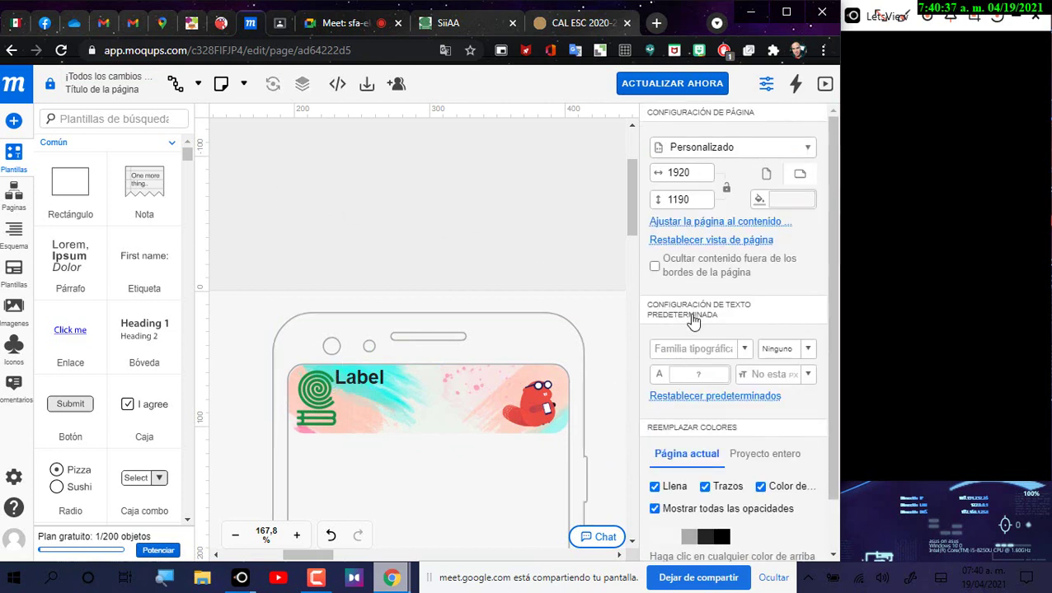
pyautogui.click(362, 378)
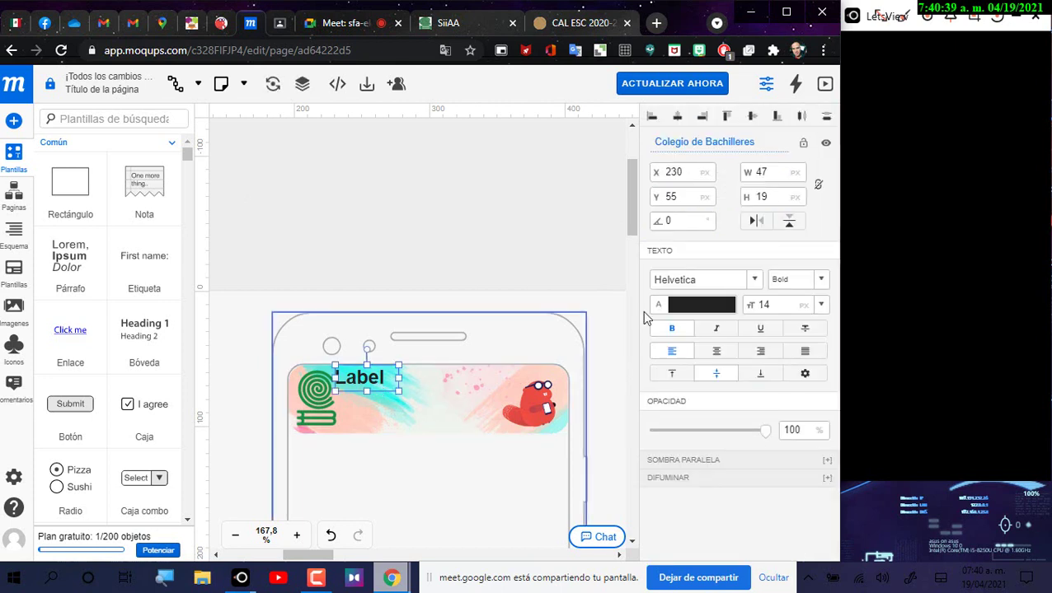
# Step: Make the label text green, italic and font size 10
pyautogui.click(714, 305)
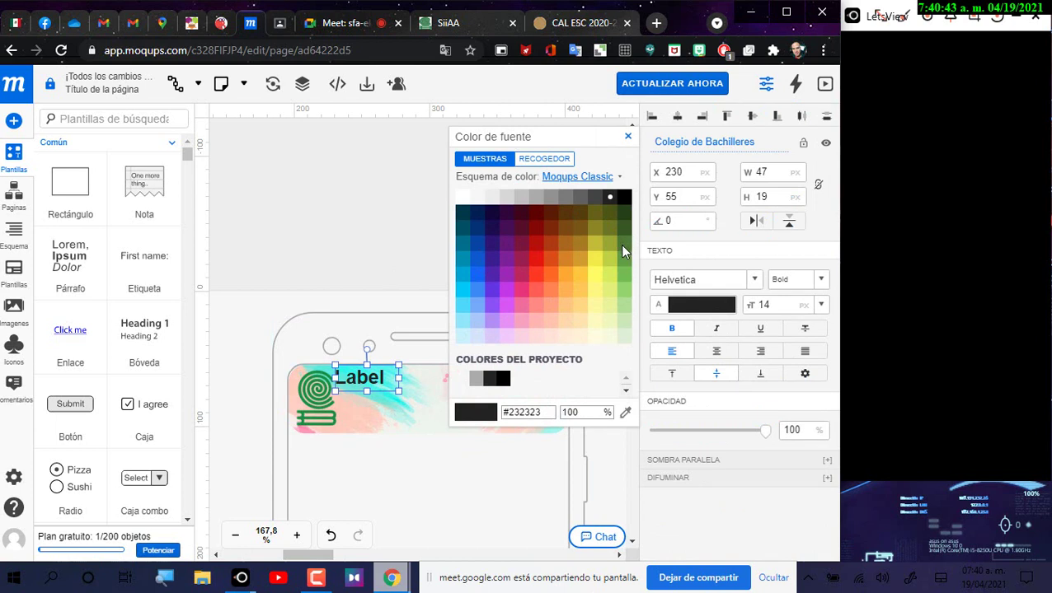
pyautogui.click(624, 247)
pyautogui.click(715, 328)
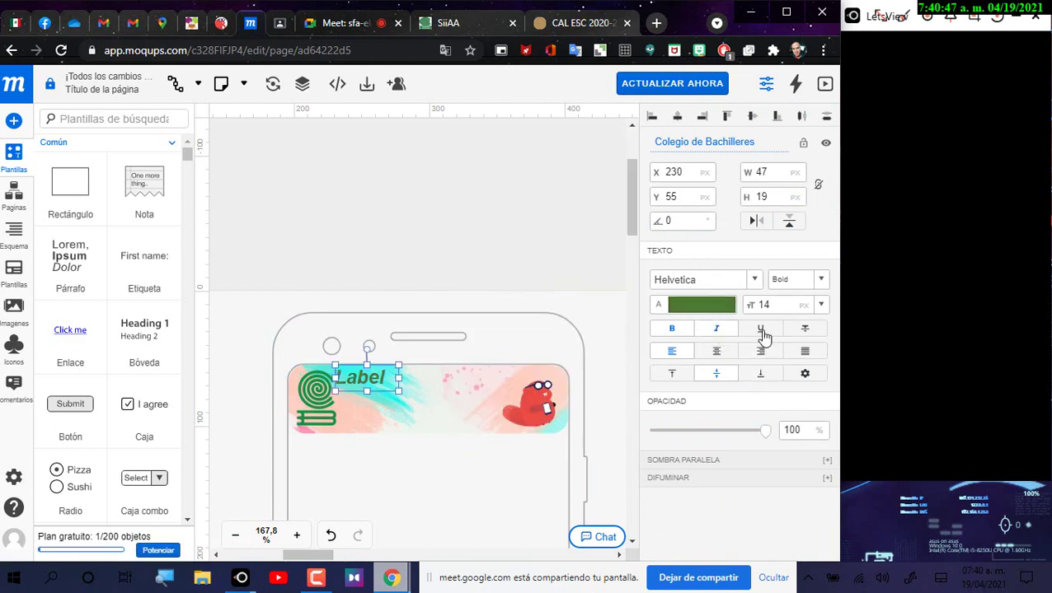
pyautogui.click(821, 305)
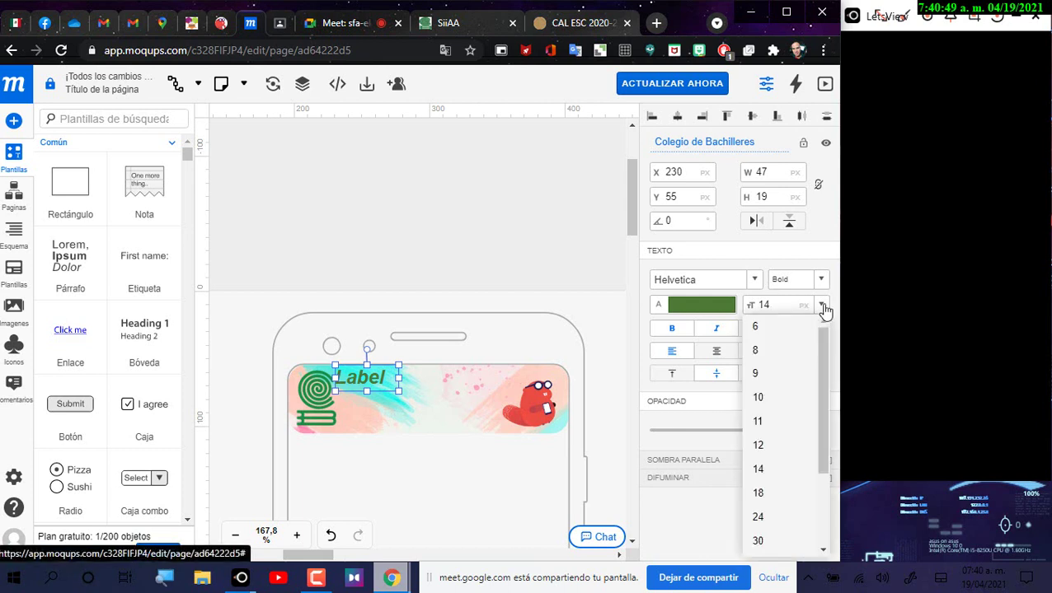
pyautogui.click(780, 407)
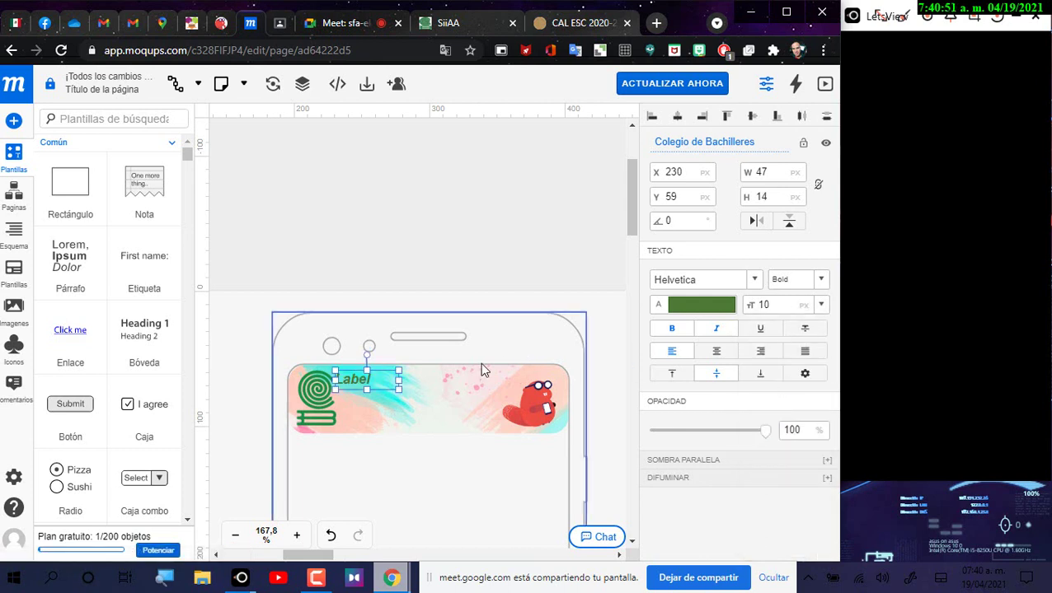
# Step: Expand and collapse the blur, drop shadow, text and opacity sections, then select the phone frame
pyautogui.click(687, 489)
pyautogui.click(699, 461)
pyautogui.scroll(-2, 700, 463)
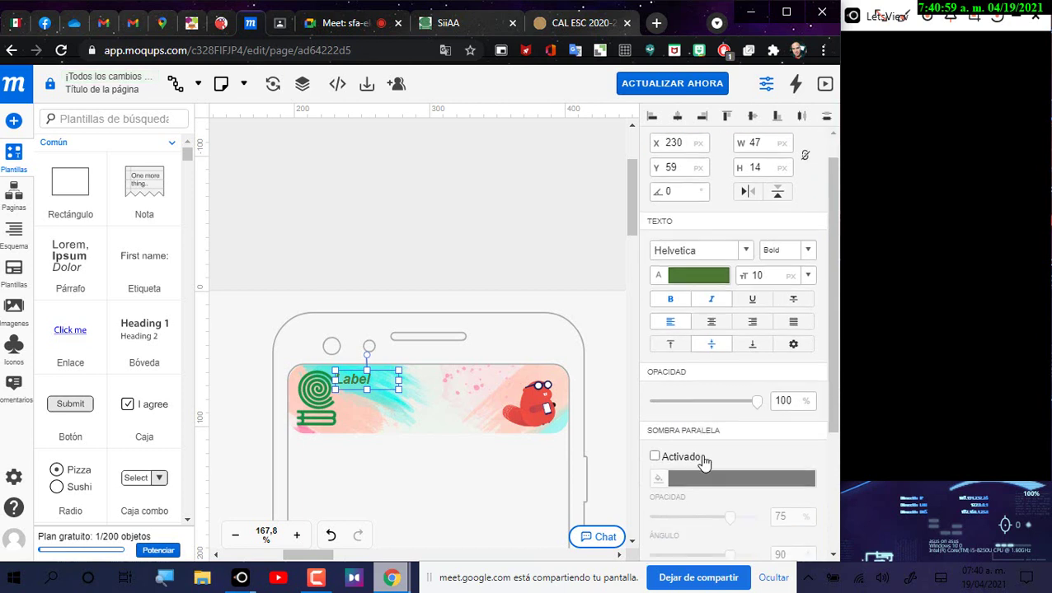
pyautogui.scroll(2, 702, 463)
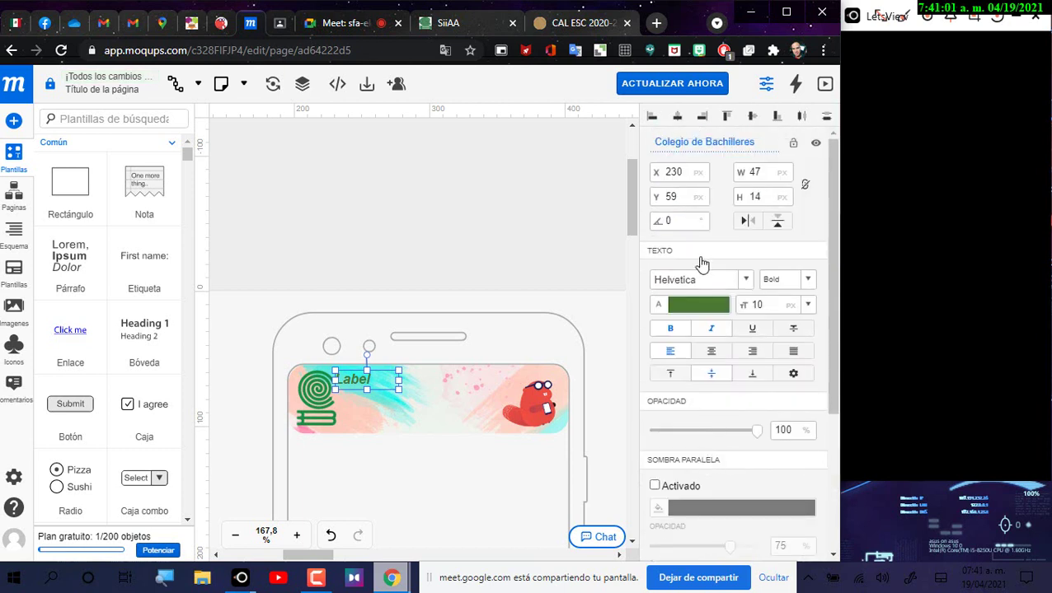
pyautogui.click(700, 256)
pyautogui.click(700, 256)
pyautogui.click(729, 403)
pyautogui.click(729, 403)
pyautogui.click(441, 487)
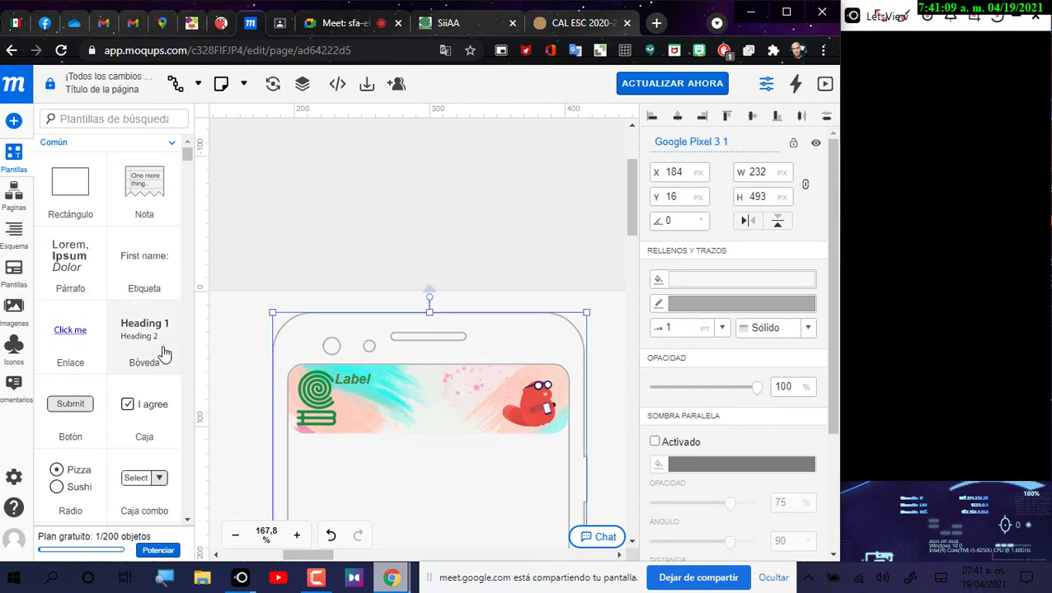
pyautogui.click(108, 120)
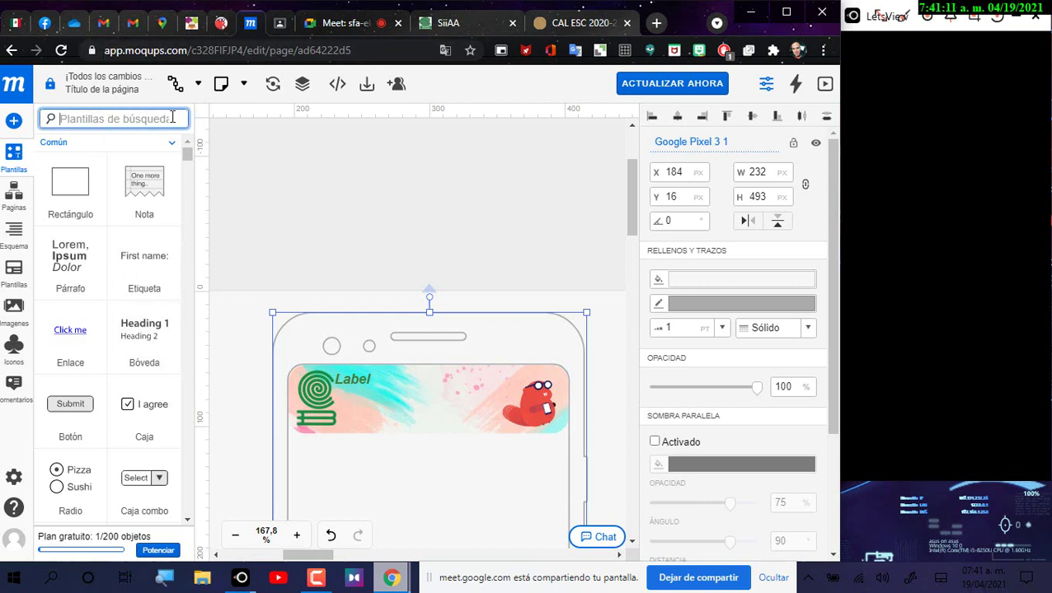
pyautogui.write('text')
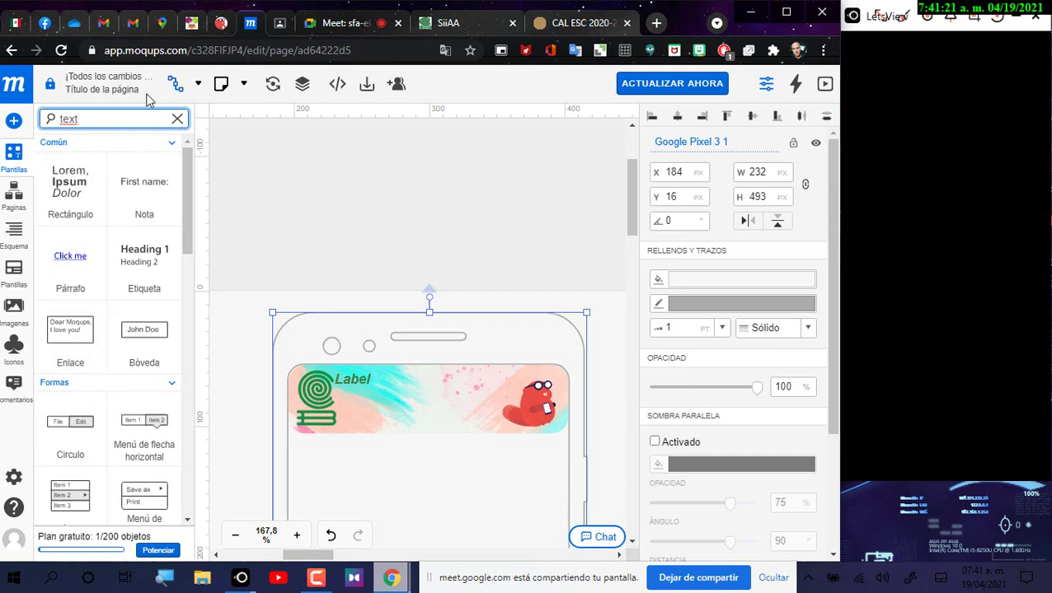
pyautogui.doubleClick(69, 122)
pyautogui.press('BackSpace')
pyautogui.press('BackSpace')
pyautogui.press('BackSpace')
pyautogui.press('BackSpace')
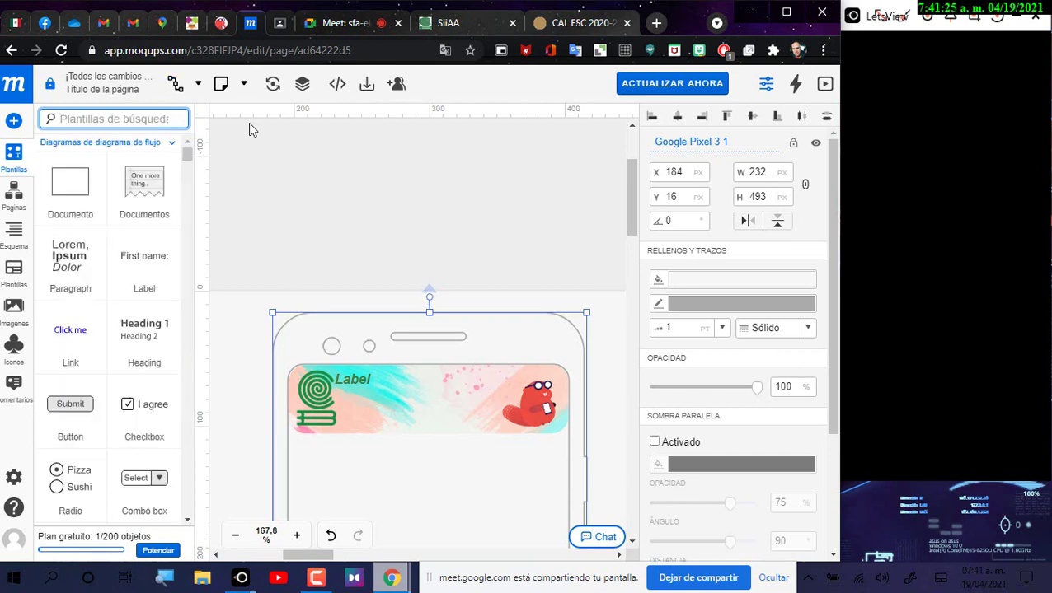
pyautogui.write('text')
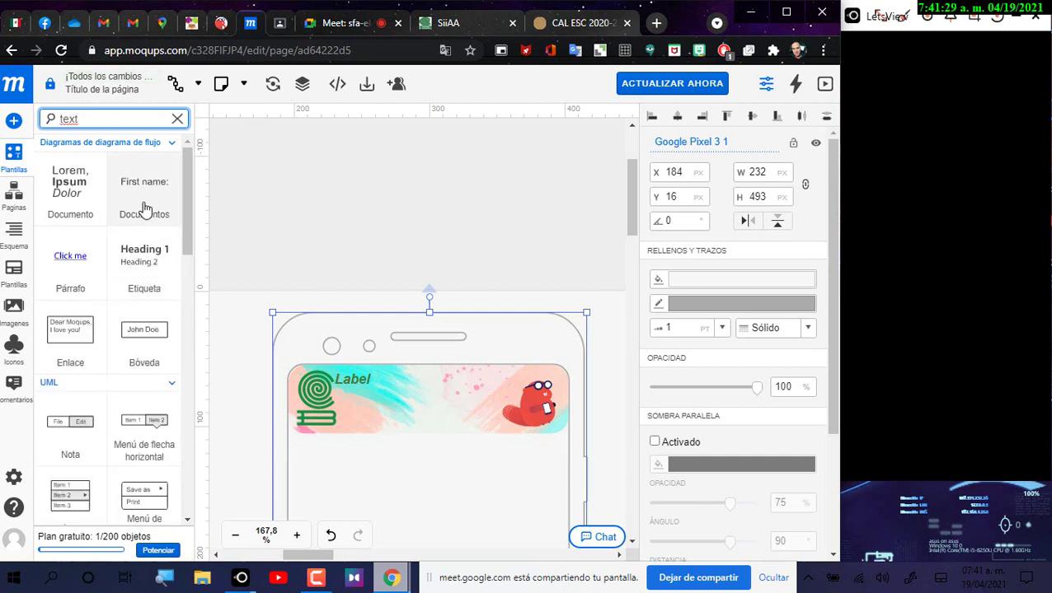
pyautogui.moveTo(141, 347); pyautogui.dragTo(421, 306)
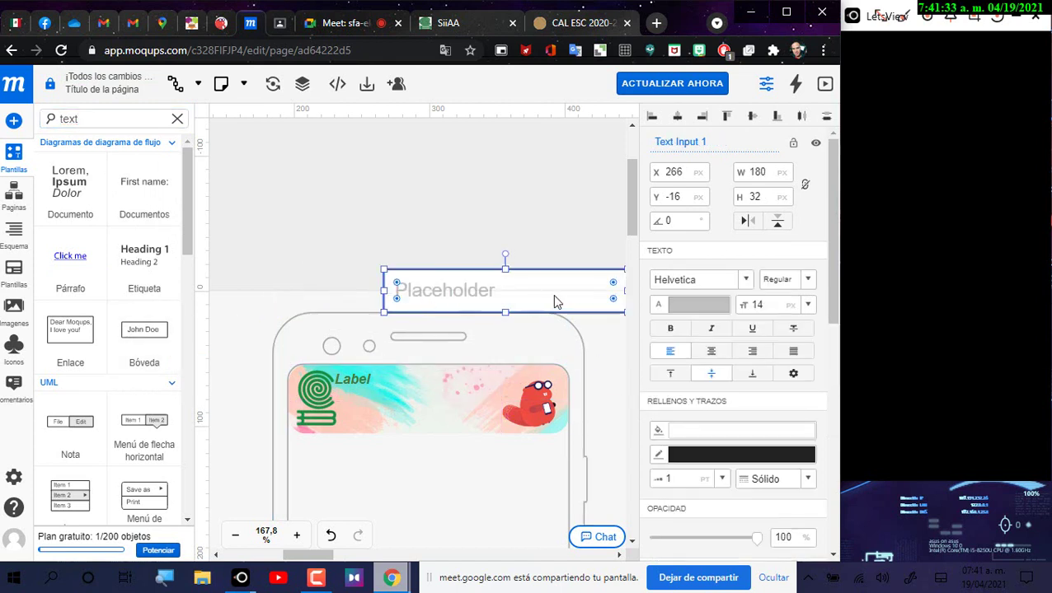
pyautogui.rightClick(557, 316)
pyautogui.click(563, 305)
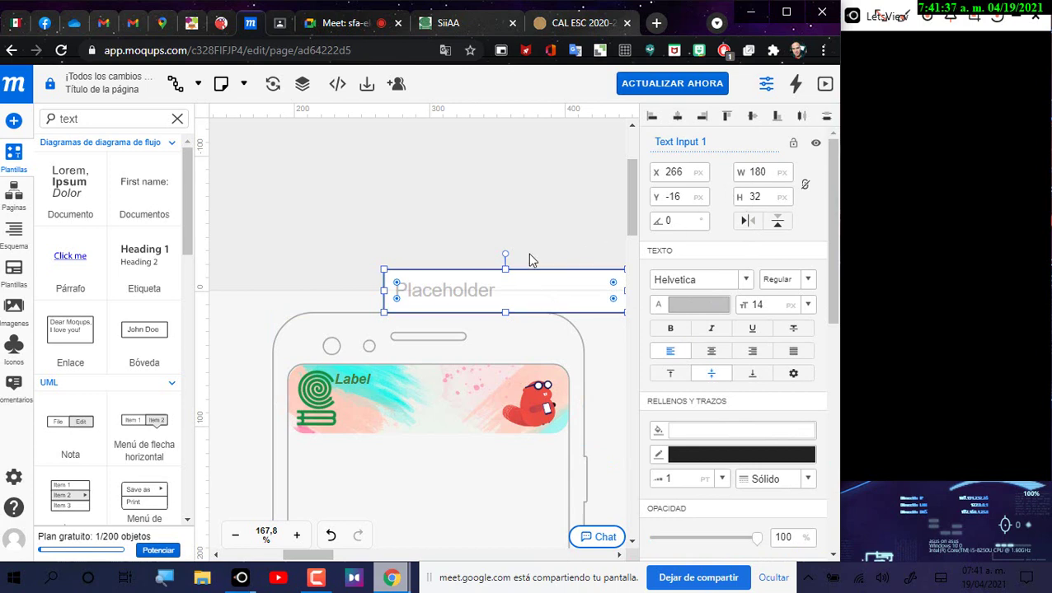
pyautogui.press('Delete')
pyautogui.click(355, 379)
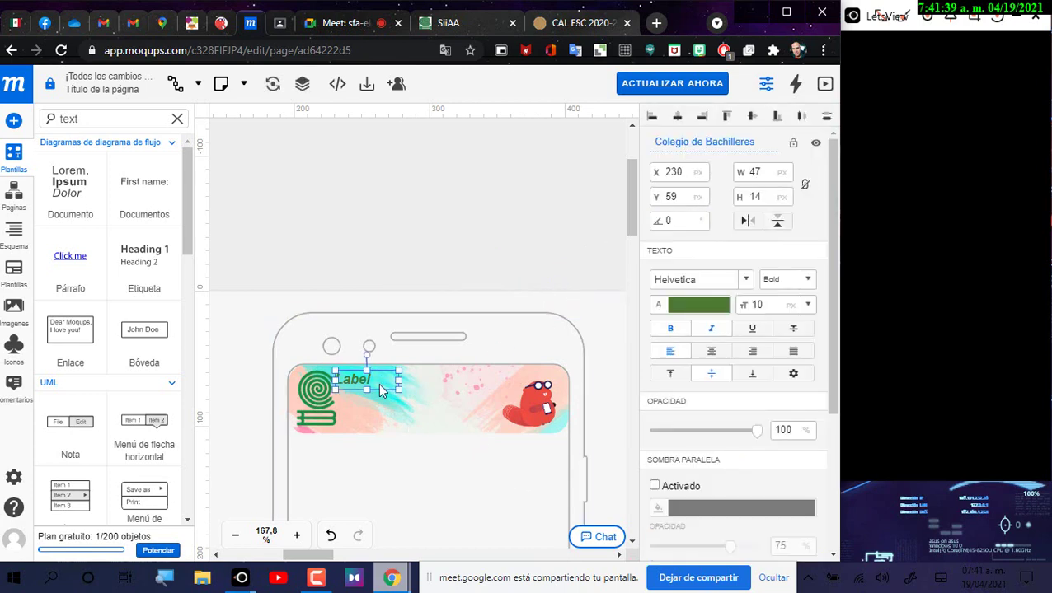
# Step: Change the label text to 'Colegio de Bachilleres' and move it right in the banner
pyautogui.doubleClick(378, 383)
pyautogui.write('doleg')
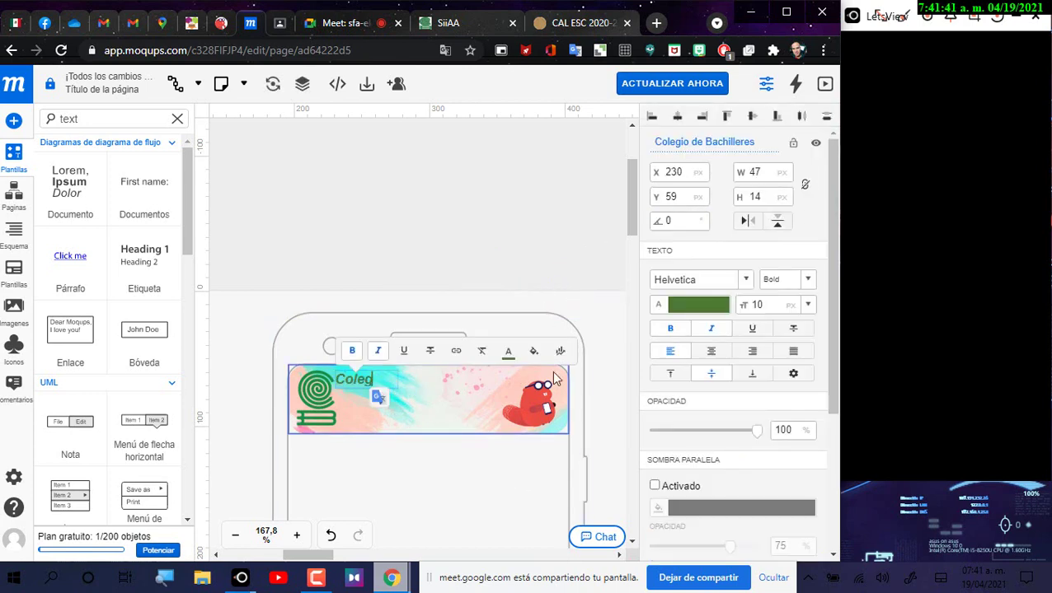
pyautogui.write('io de Bac hil')
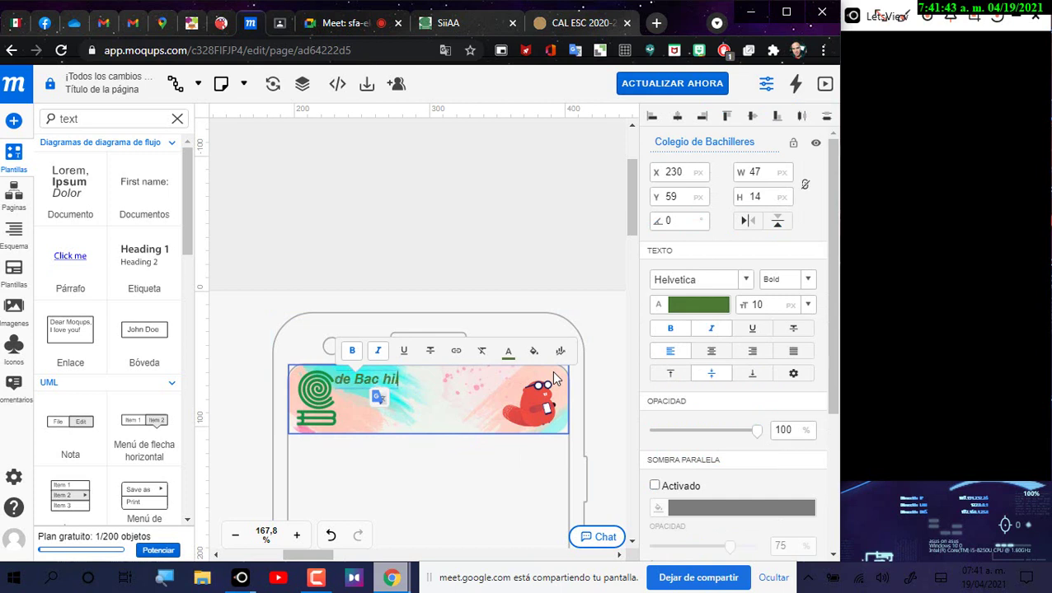
pyautogui.write('leres')
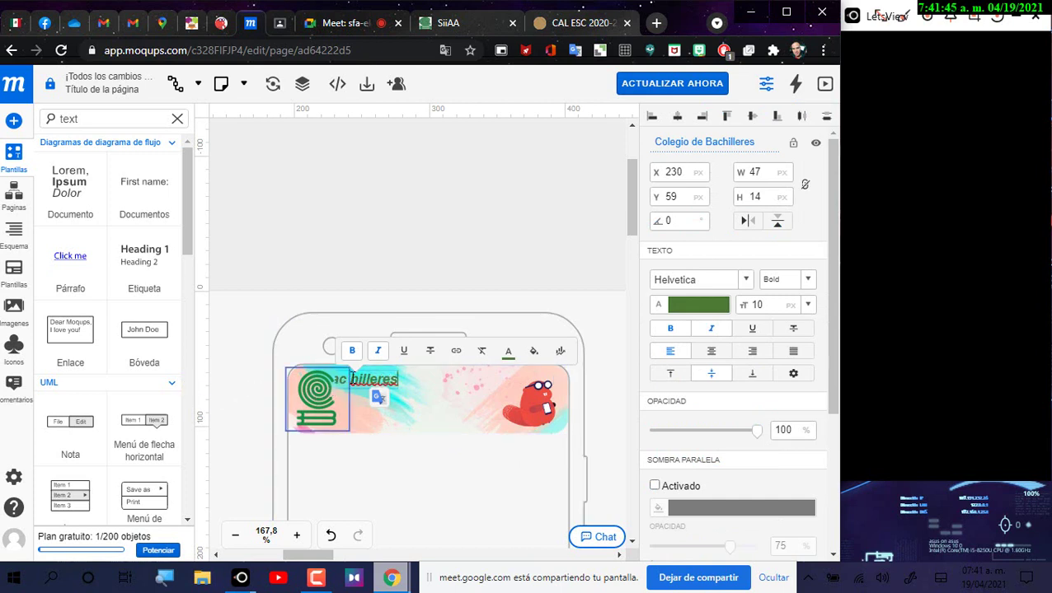
pyautogui.click(353, 380)
pyautogui.press('BackSpace')
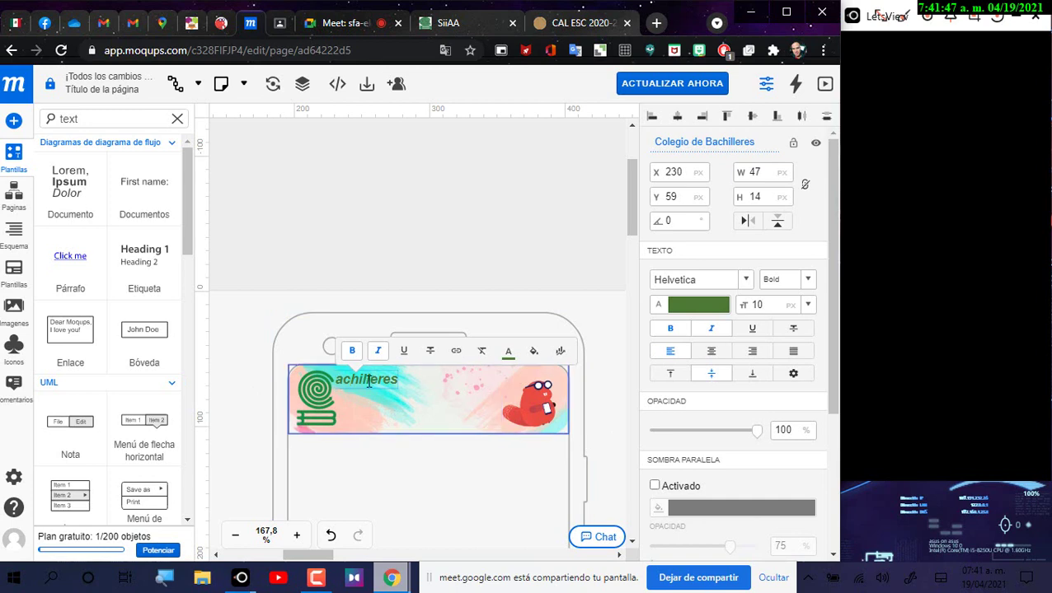
pyautogui.click(441, 224)
pyautogui.moveTo(361, 382); pyautogui.dragTo(445, 379)
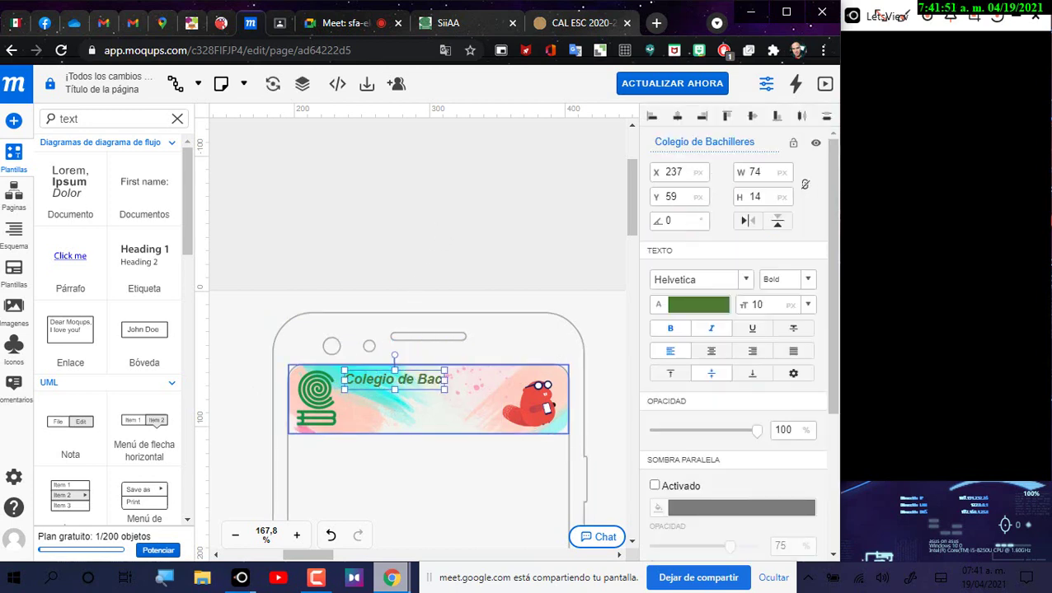
# Step: Set the Colegio de Bachilleres text to font size 6
pyautogui.click(772, 305)
pyautogui.press('BackSpace')
pyautogui.press('BackSpace')
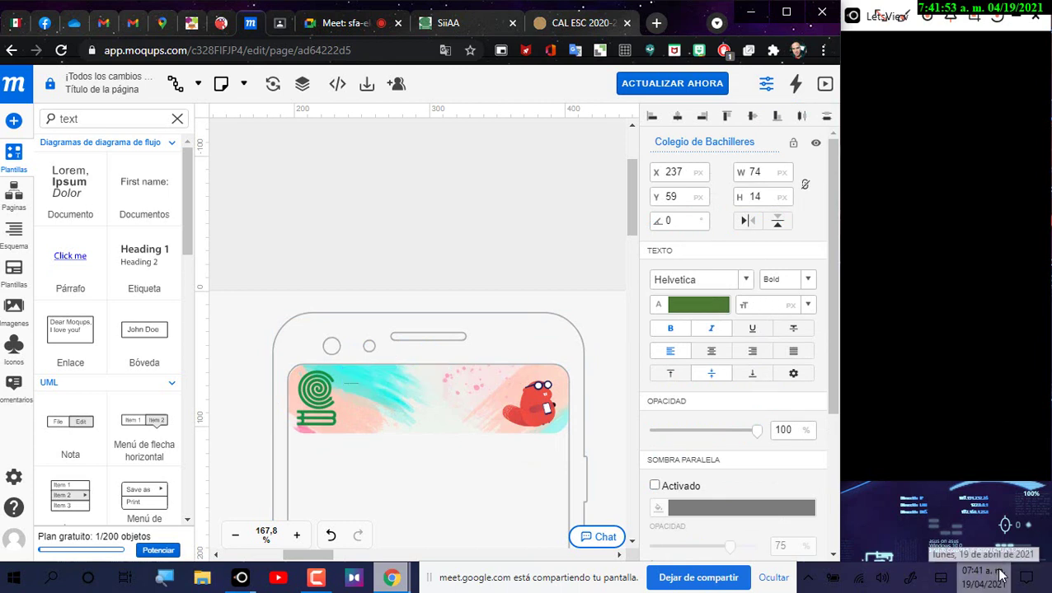
pyautogui.write('6')
pyautogui.press('Return')
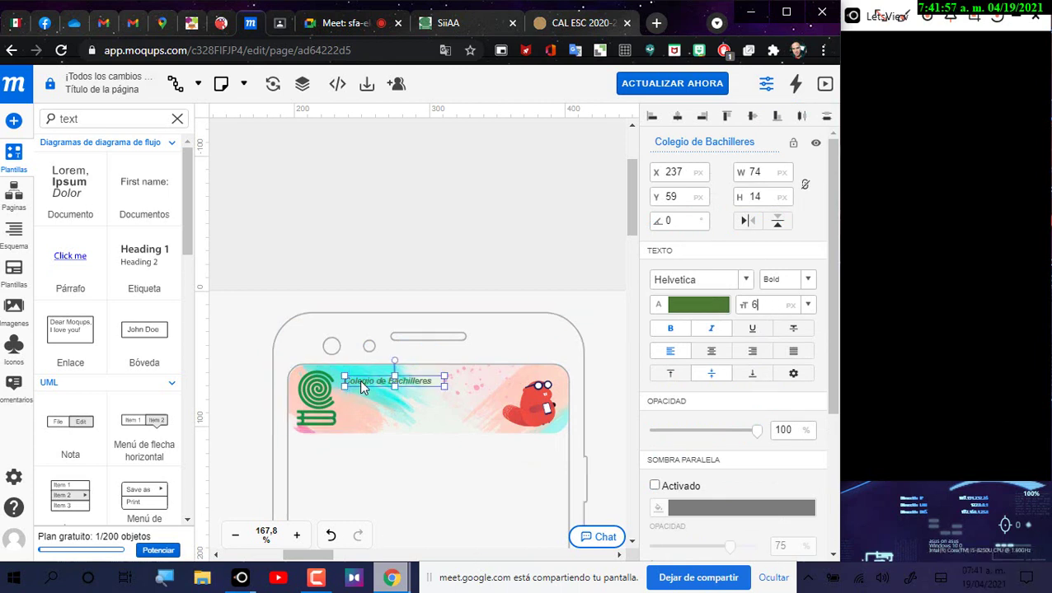
# Step: Reposition the label, shorten its element name to Colegio, and remove a stray Heading drop
pyautogui.moveTo(360, 380); pyautogui.dragTo(352, 377)
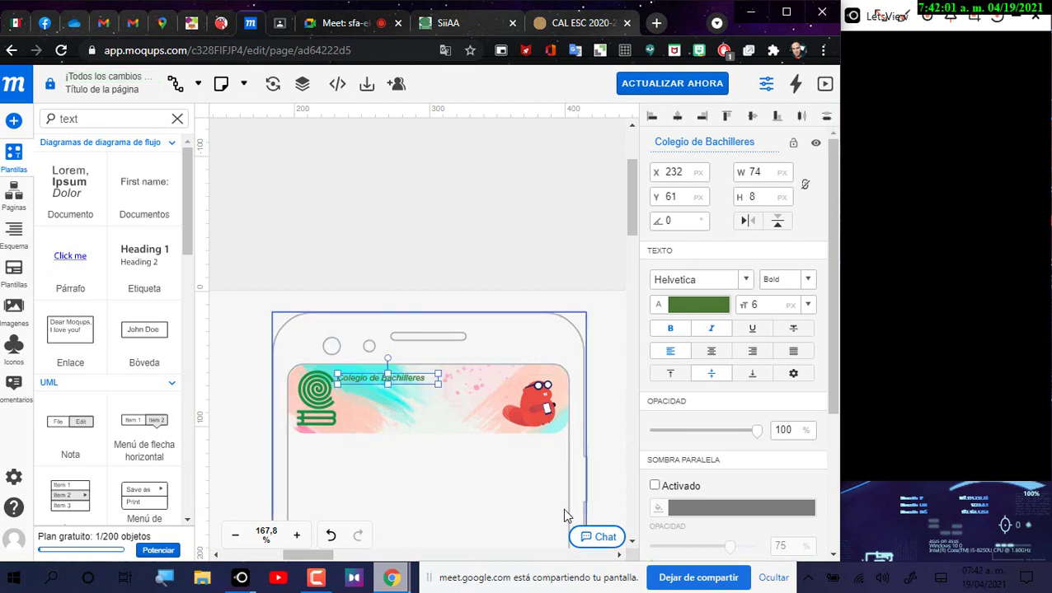
pyautogui.moveTo(691, 141); pyautogui.dragTo(798, 156)
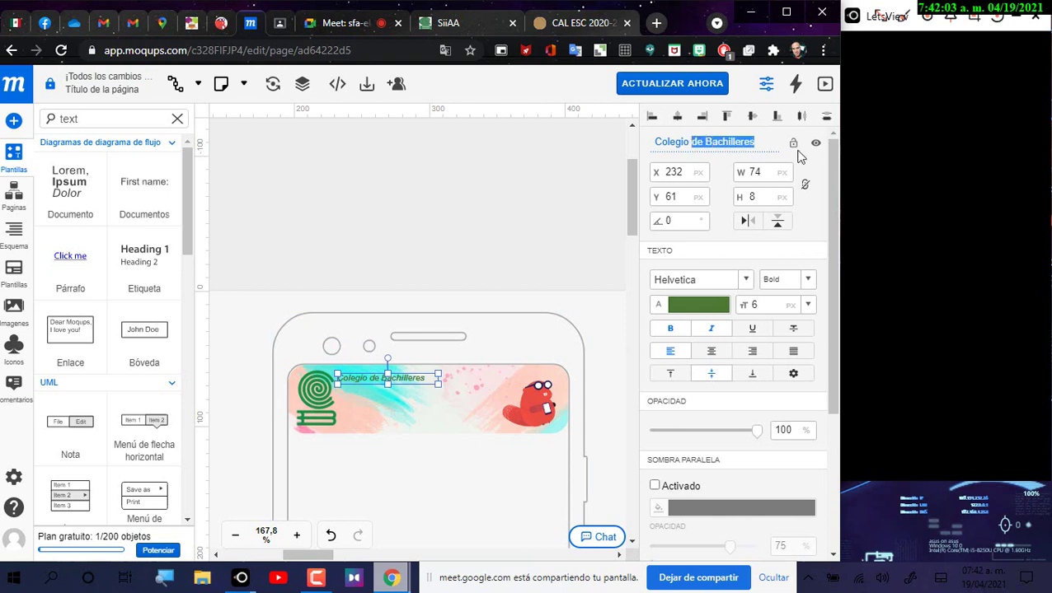
pyautogui.press('BackSpace')
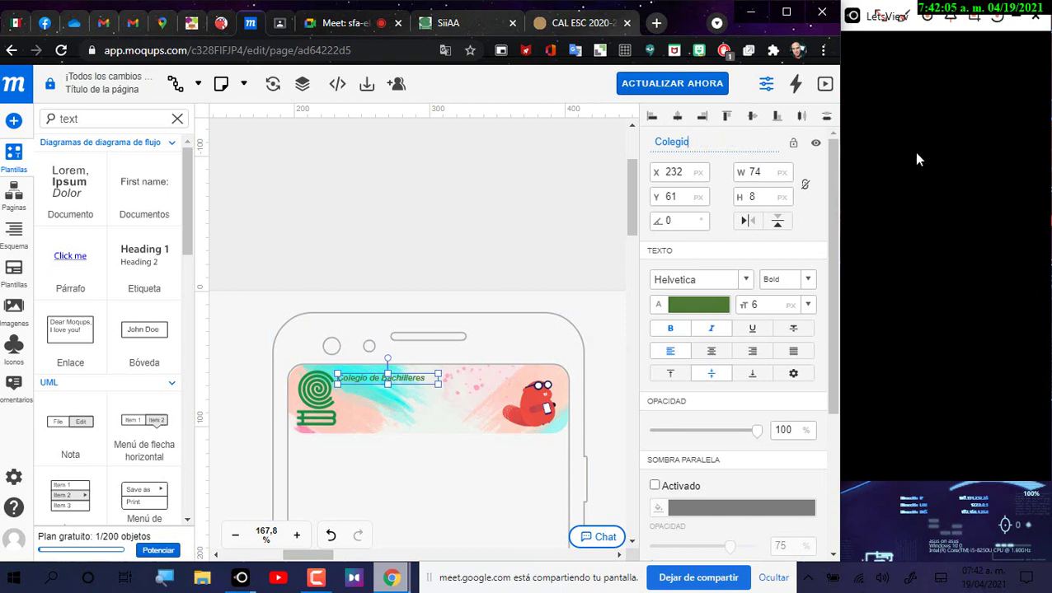
pyautogui.click(431, 180)
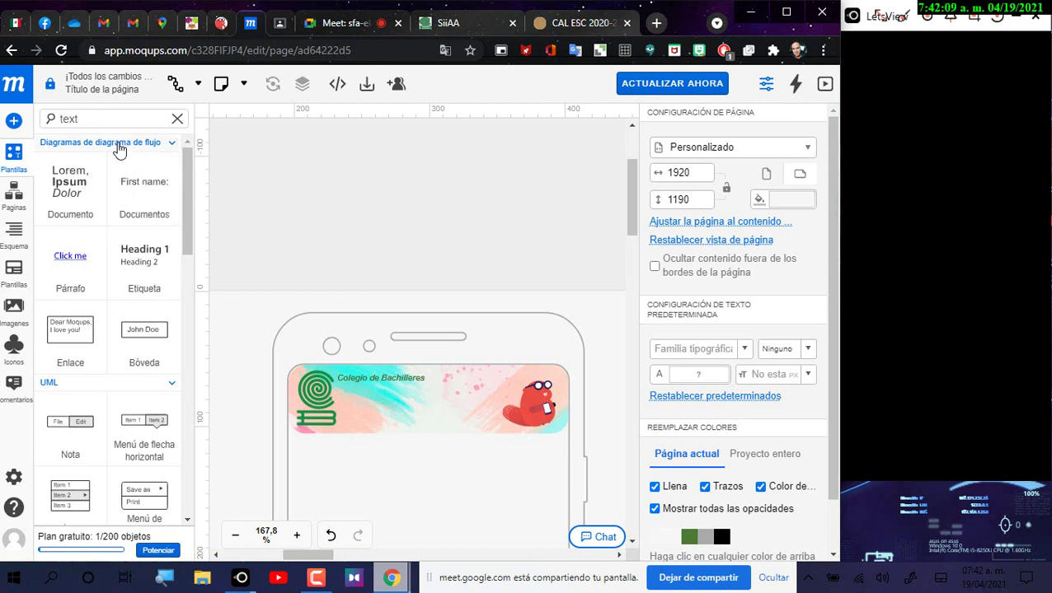
pyautogui.moveTo(148, 263); pyautogui.dragTo(378, 406)
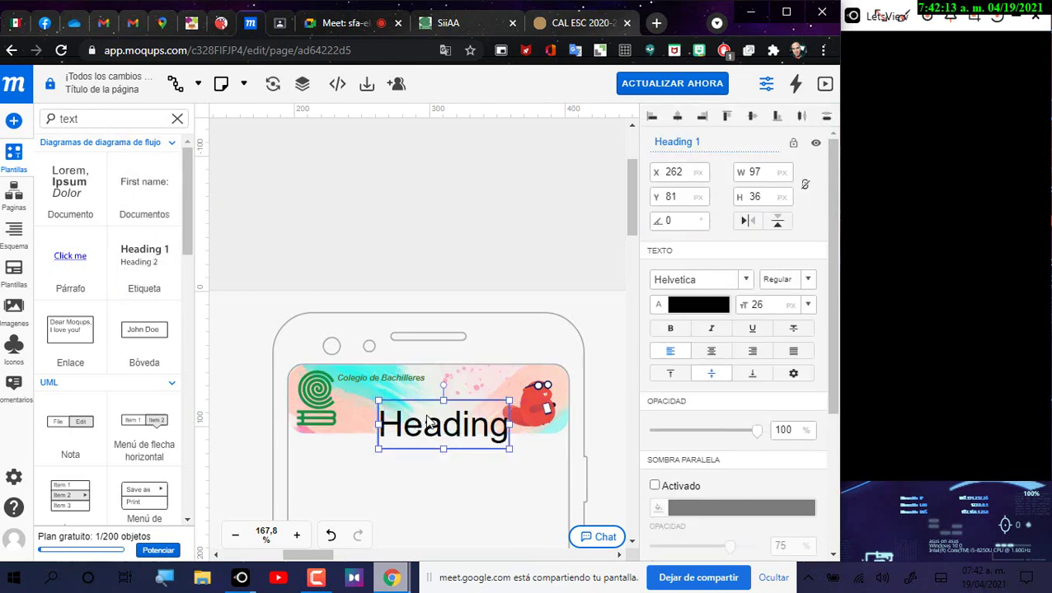
pyautogui.press('Delete')
# Step: Search components for 'label', drop one onto the banner and name it Plantel
pyautogui.doubleClick(98, 118)
pyautogui.write('ñ')
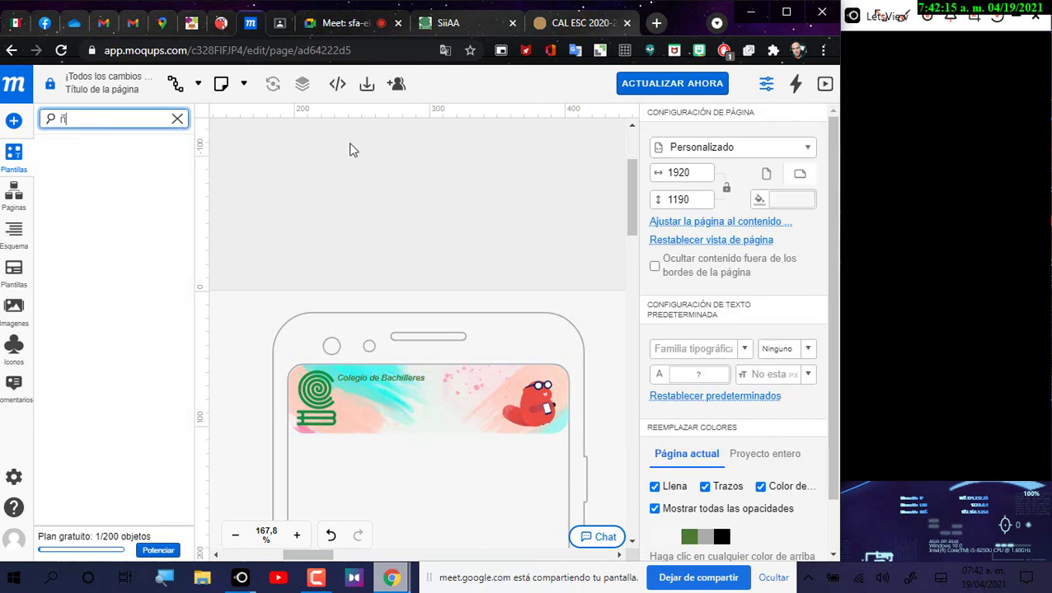
pyautogui.press('BackSpace')
pyautogui.write('label')
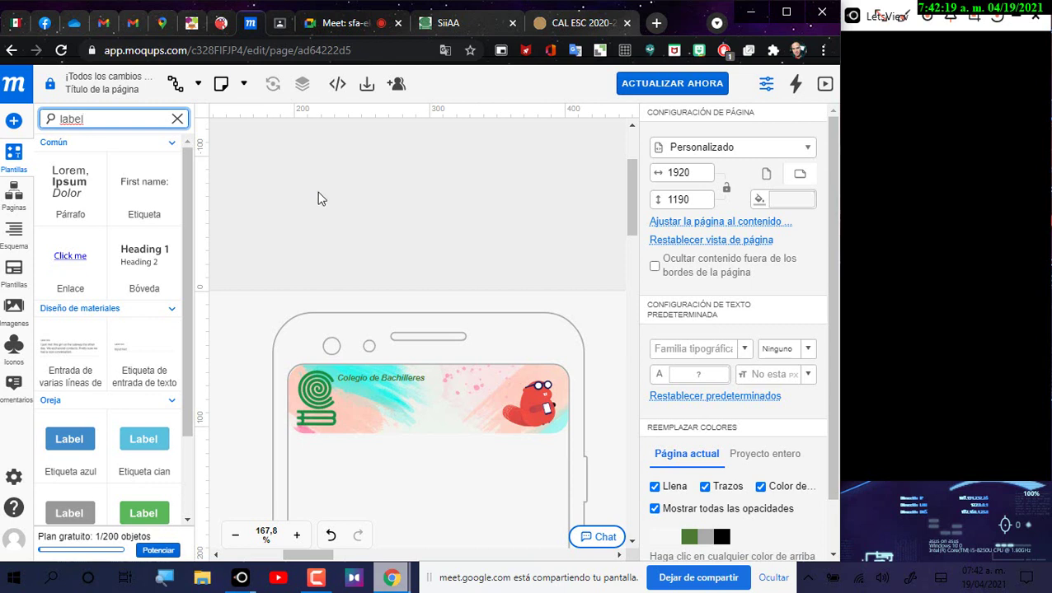
pyautogui.moveTo(153, 182); pyautogui.dragTo(361, 418)
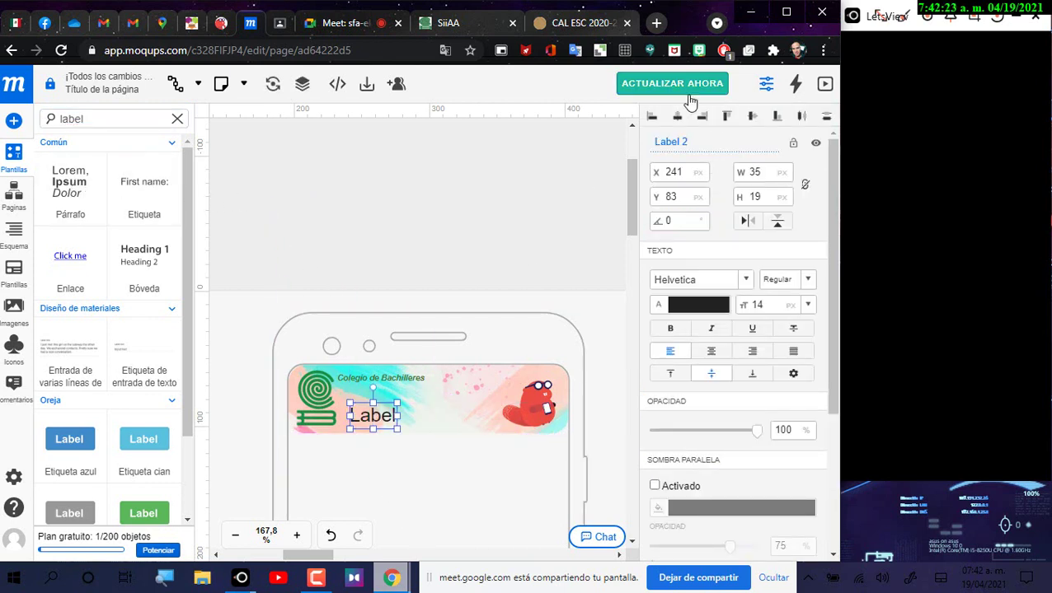
pyautogui.click(640, 146)
pyautogui.write('Pla')
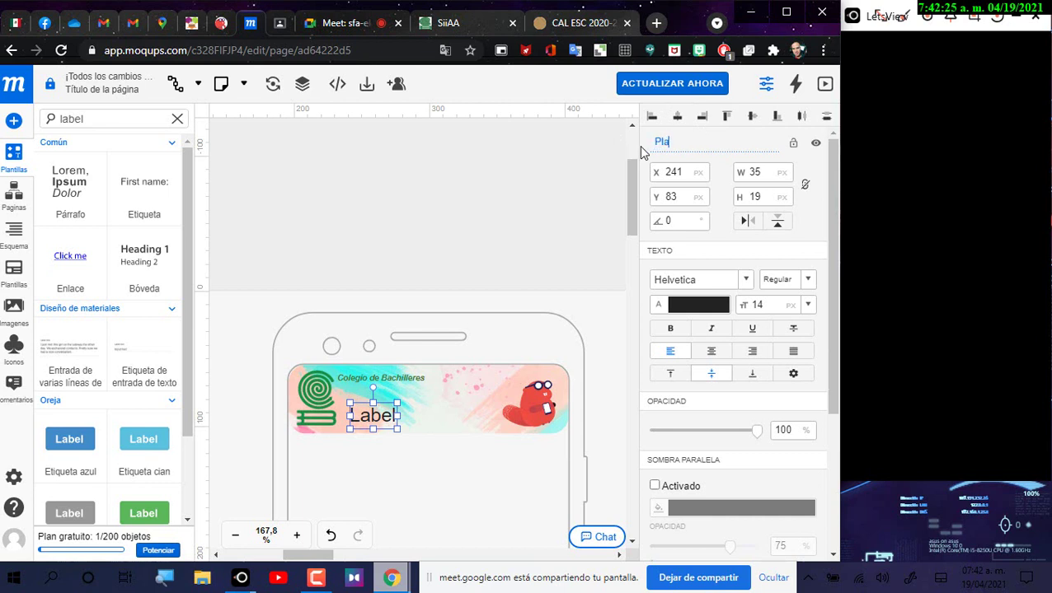
pyautogui.write('ntel')
pyautogui.press('Return')
# Step: Make the new label read 'Plantel 16 Tláhuac' with the accented á
pyautogui.doubleClick(381, 419)
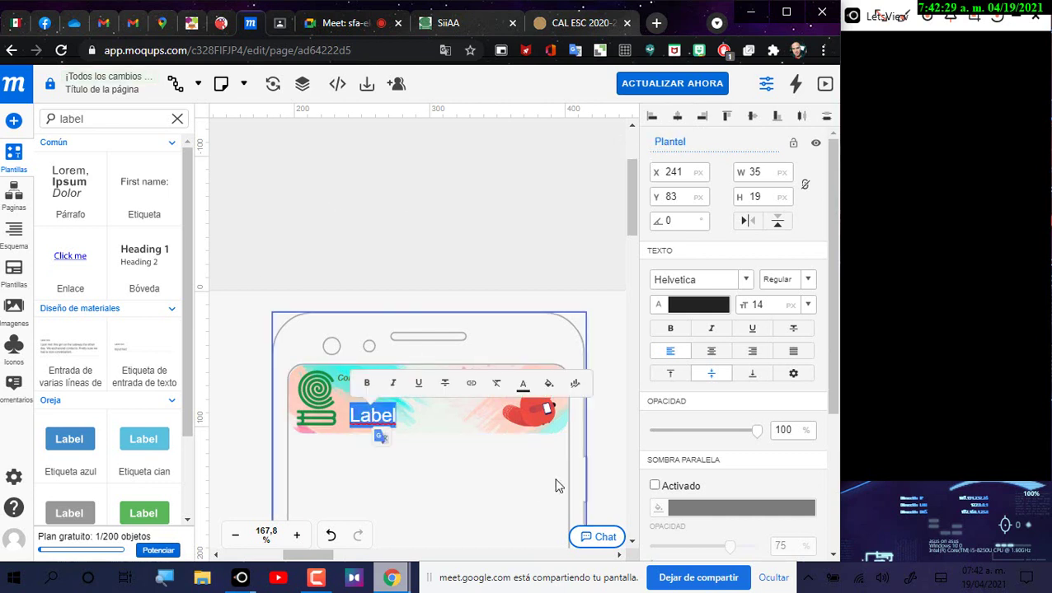
pyautogui.write('Plantel 16 ')
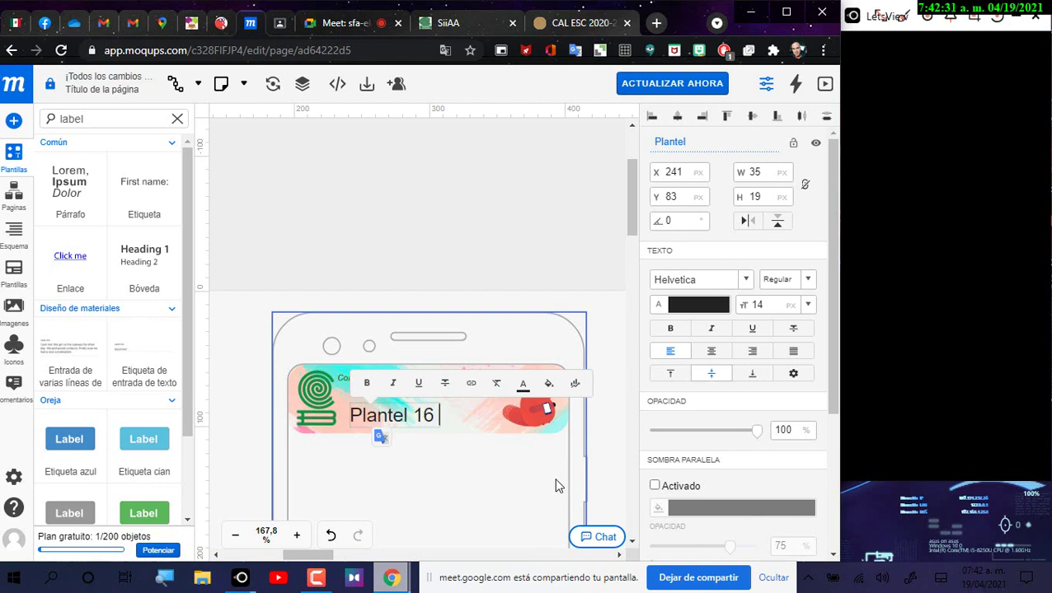
pyautogui.write('Tk')
pyautogui.write('ahuad')
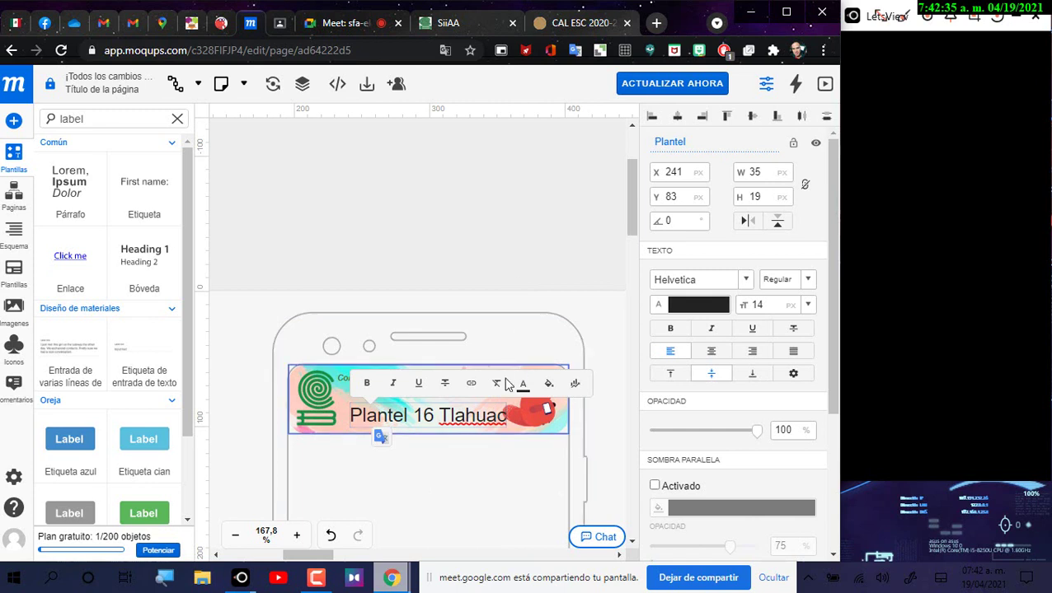
pyautogui.press('BackSpace')
pyautogui.write('c')
pyautogui.press('Left')
pyautogui.press('Left')
pyautogui.press('Left')
pyautogui.press('Left')
pyautogui.press('BackSpace')
pyautogui.write('á')
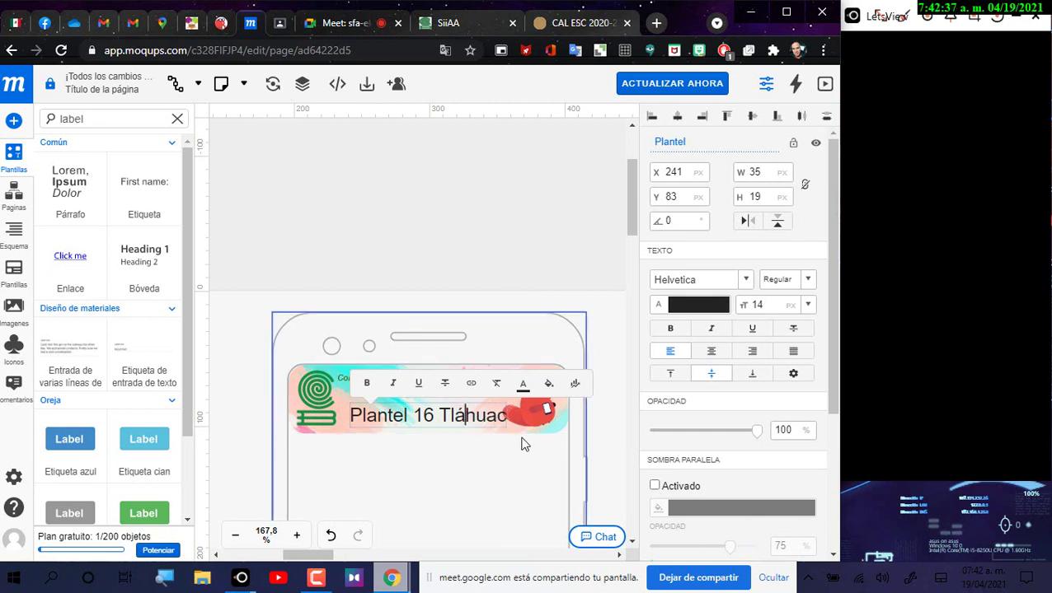
pyautogui.hotkey('ctrl', 'a')
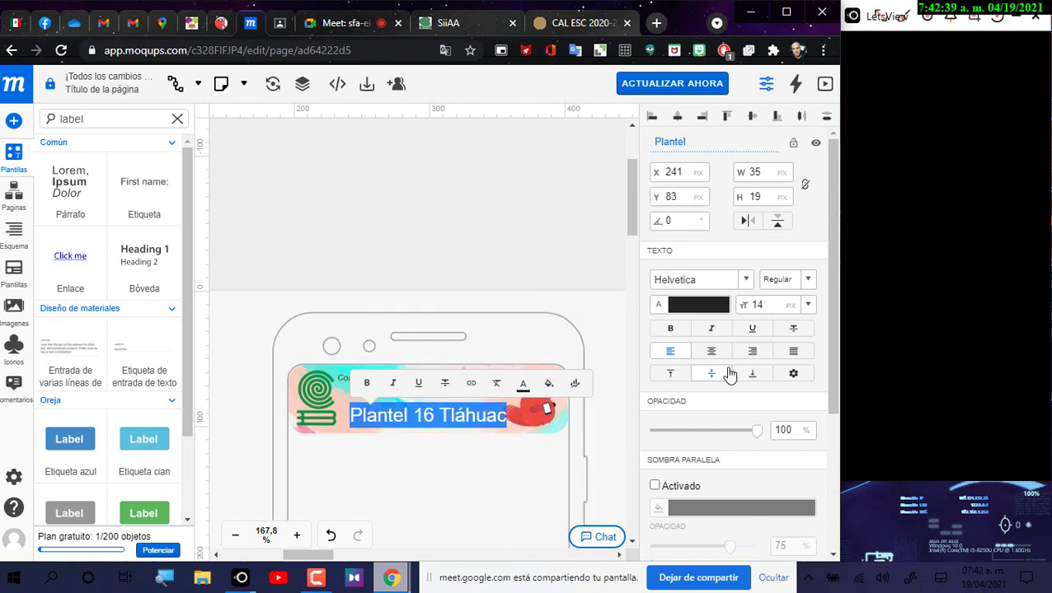
# Step: Style Plantel 16 Tláhuac as green, size 6, bold italic, and move it under Colegio de Bachilleres
pyautogui.click(693, 307)
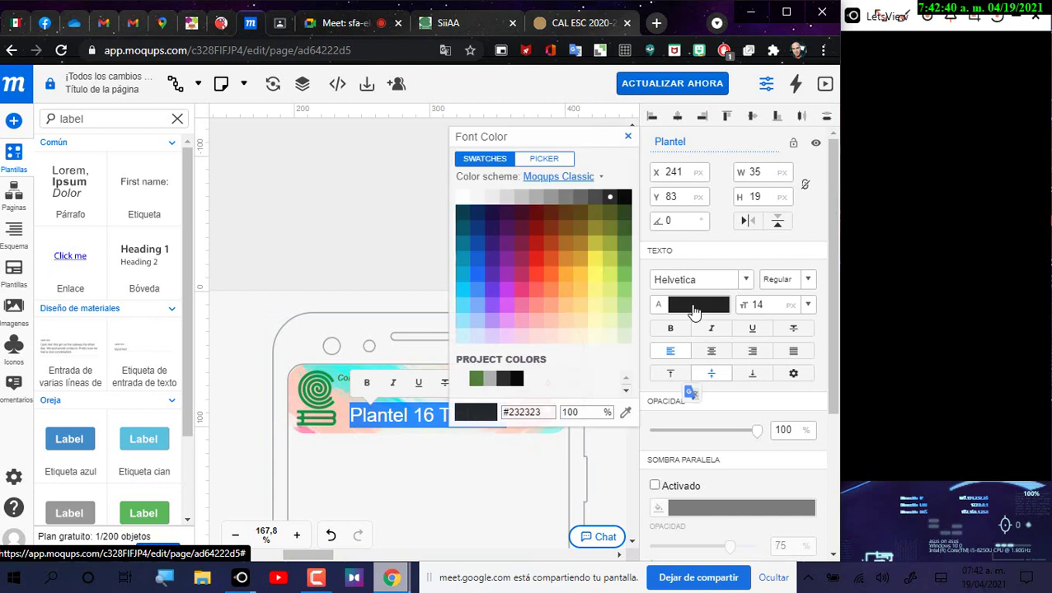
pyautogui.click(624, 231)
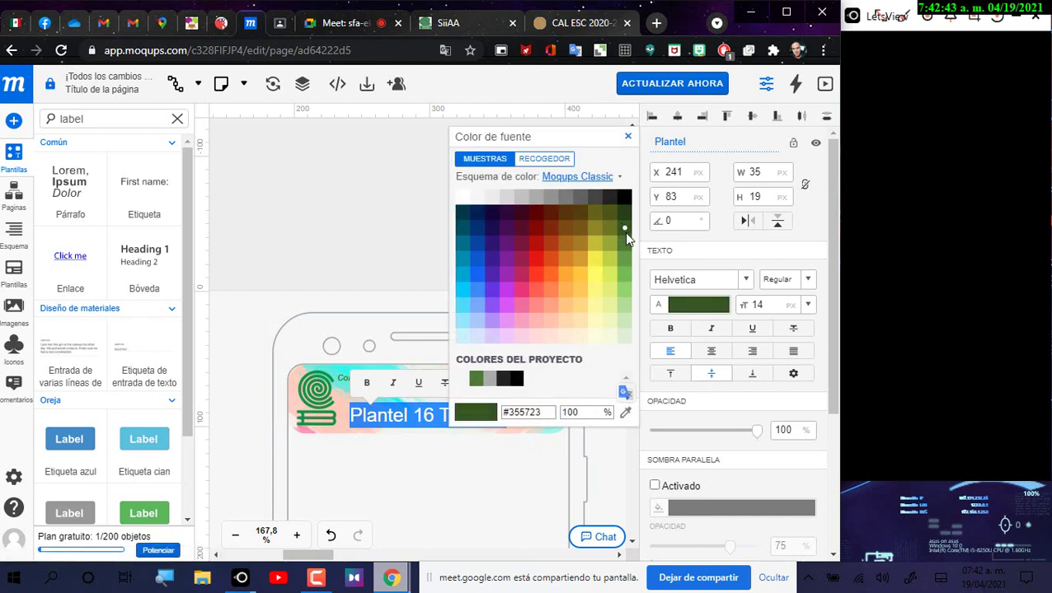
pyautogui.click(625, 244)
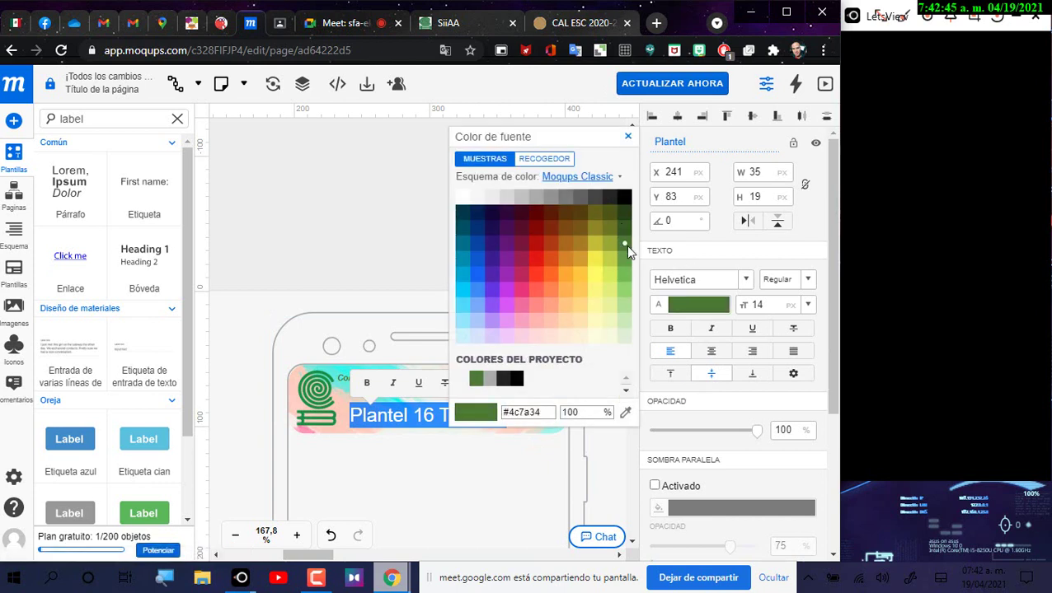
pyautogui.click(757, 304)
pyautogui.click(773, 305)
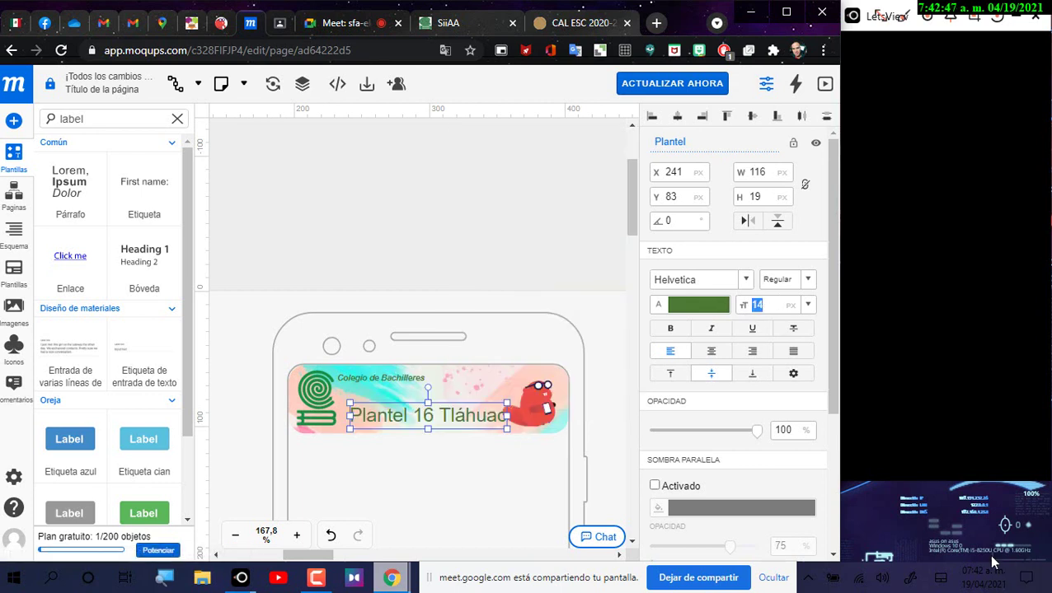
pyautogui.write('6')
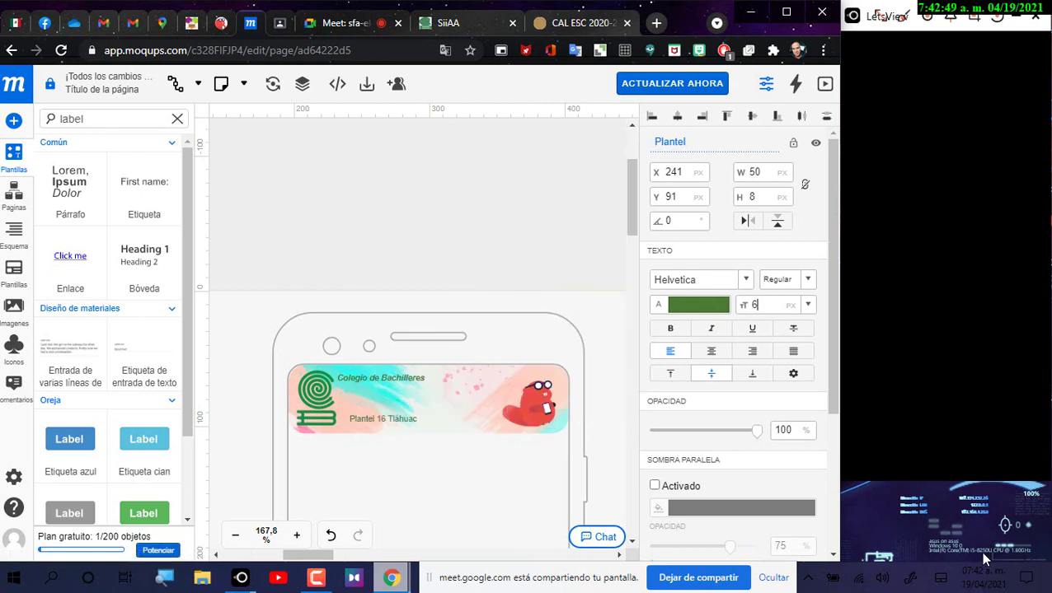
pyautogui.click(710, 328)
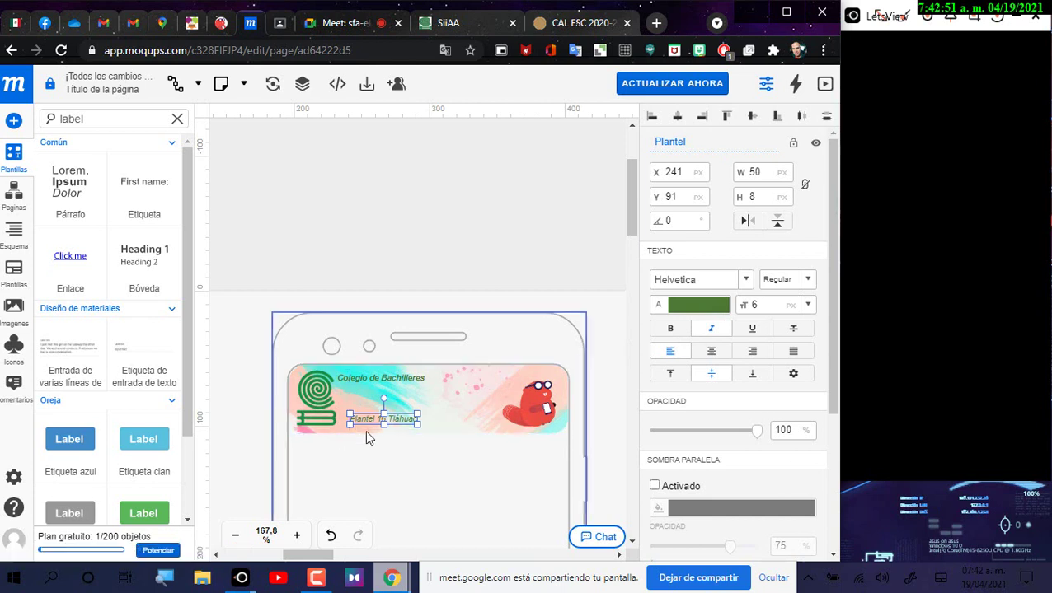
pyautogui.click(670, 328)
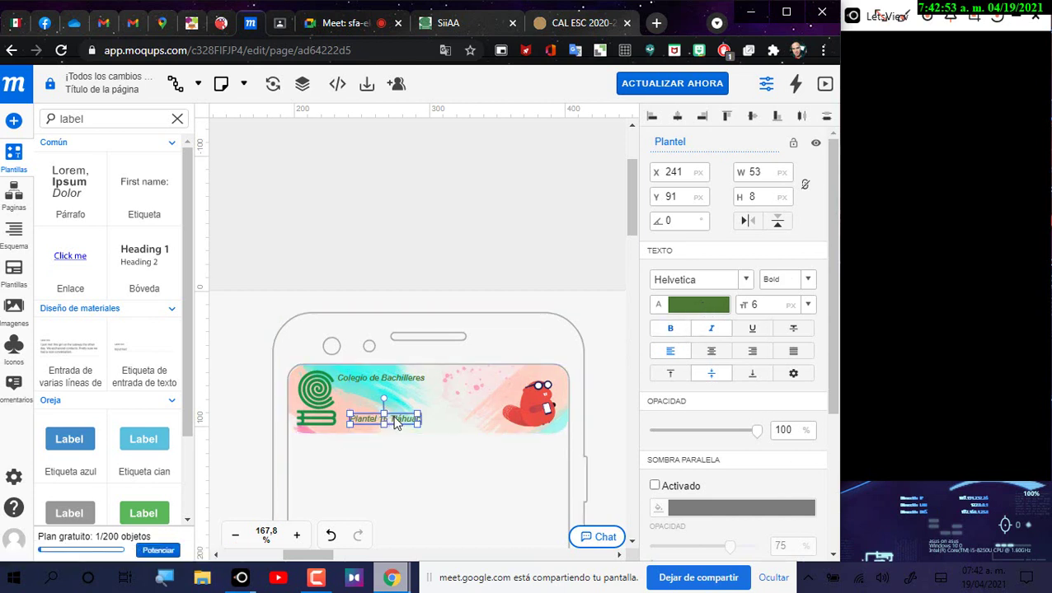
pyautogui.moveTo(394, 422); pyautogui.dragTo(384, 393)
# Step: Duplicate the Plantel label, place the copy just below, and rename it Denominacion
pyautogui.rightClick(384, 394)
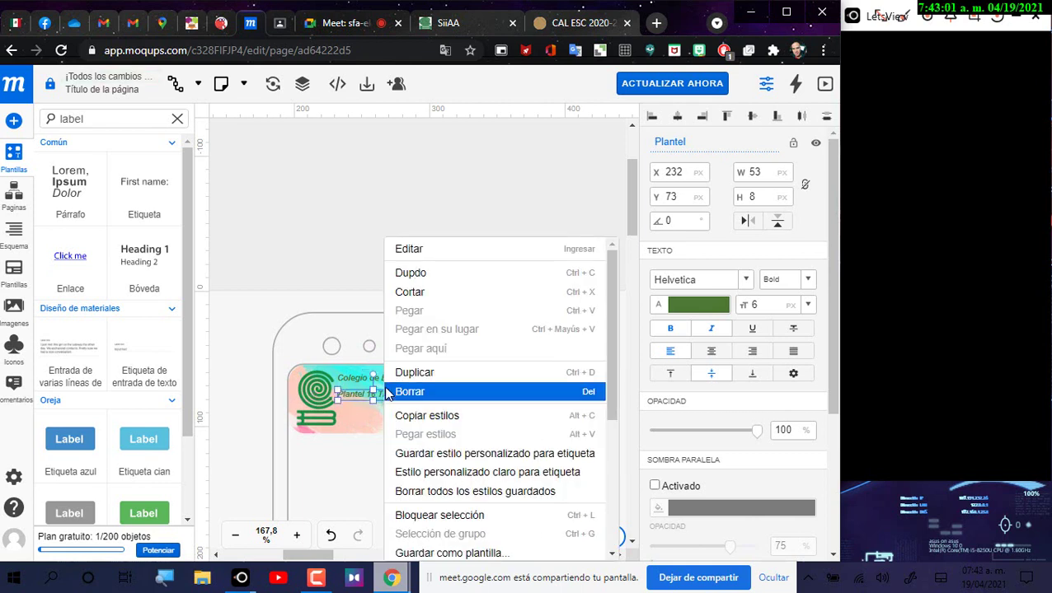
pyautogui.click(414, 373)
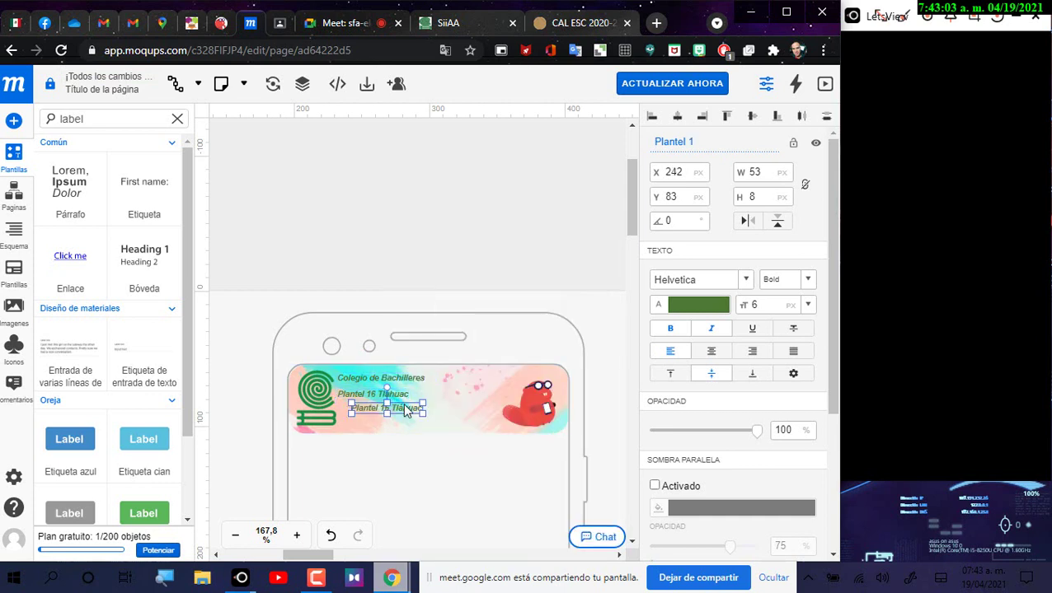
pyautogui.moveTo(404, 418); pyautogui.dragTo(393, 422)
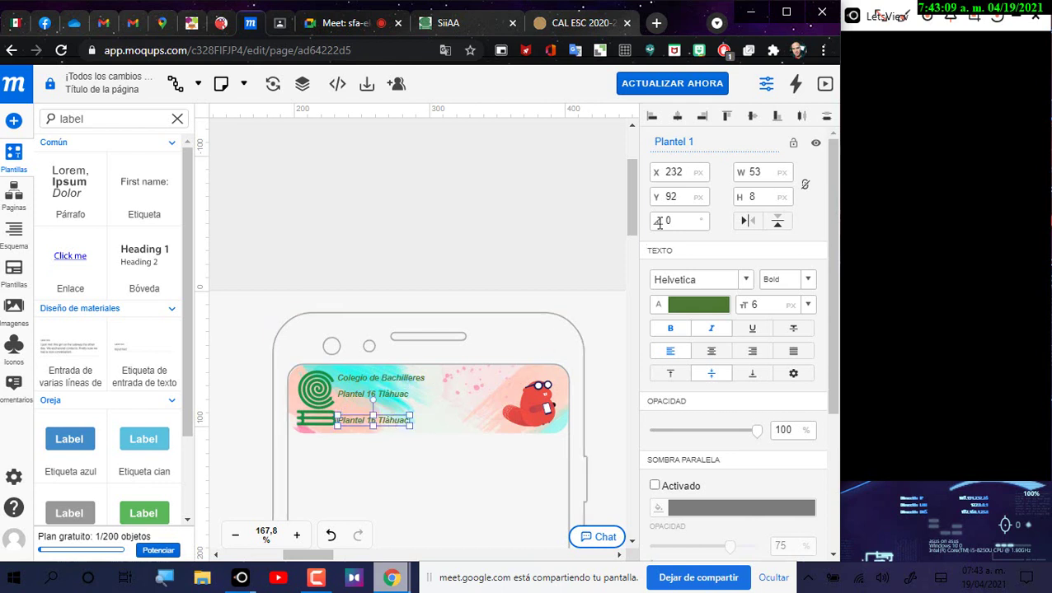
pyautogui.moveTo(701, 146); pyautogui.dragTo(652, 140)
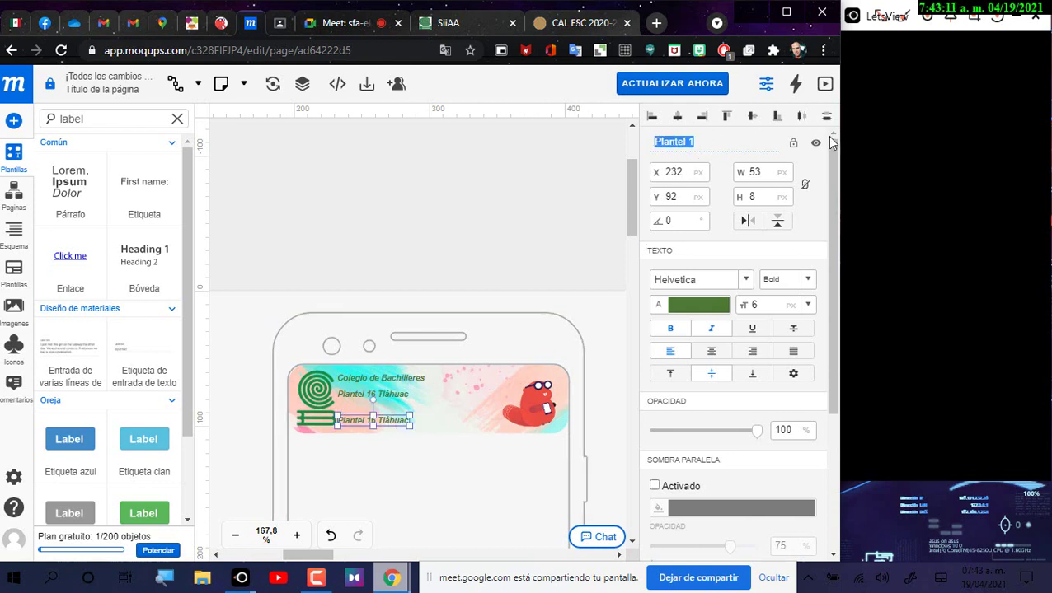
pyautogui.write('Denominacion')
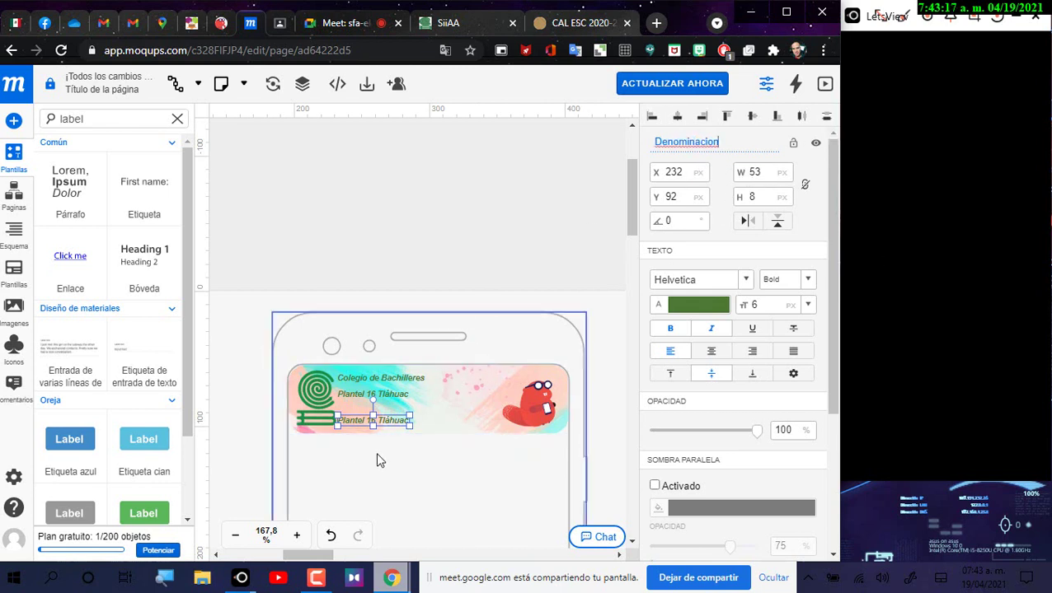
# Step: Replace the copy's text with the author's name, apply a spelling fix, and widen it
pyautogui.doubleClick(383, 427)
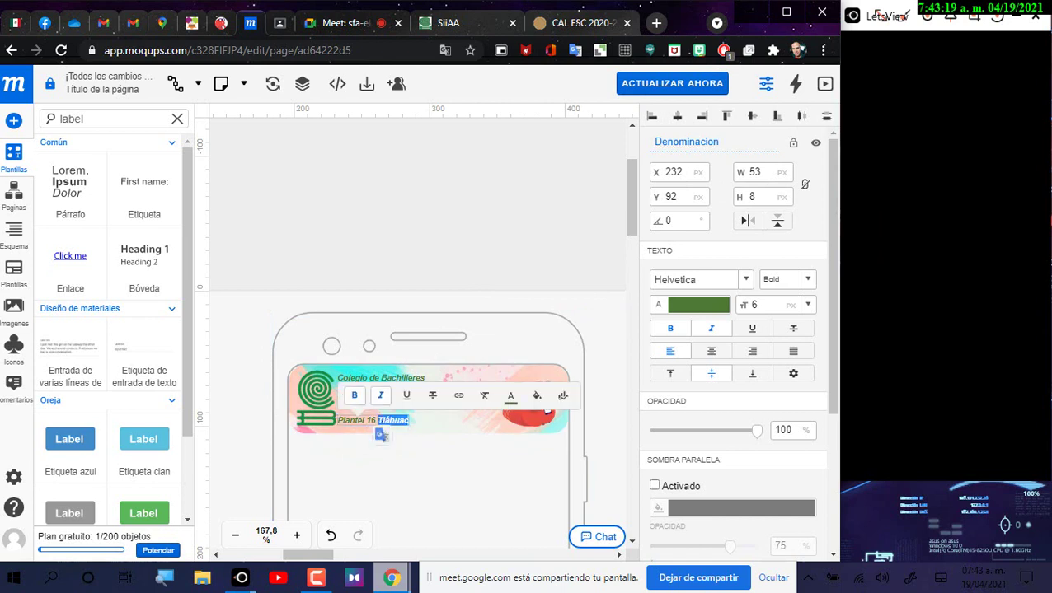
pyautogui.hotkey('ctrl', 'a')
pyautogui.write('Manu')
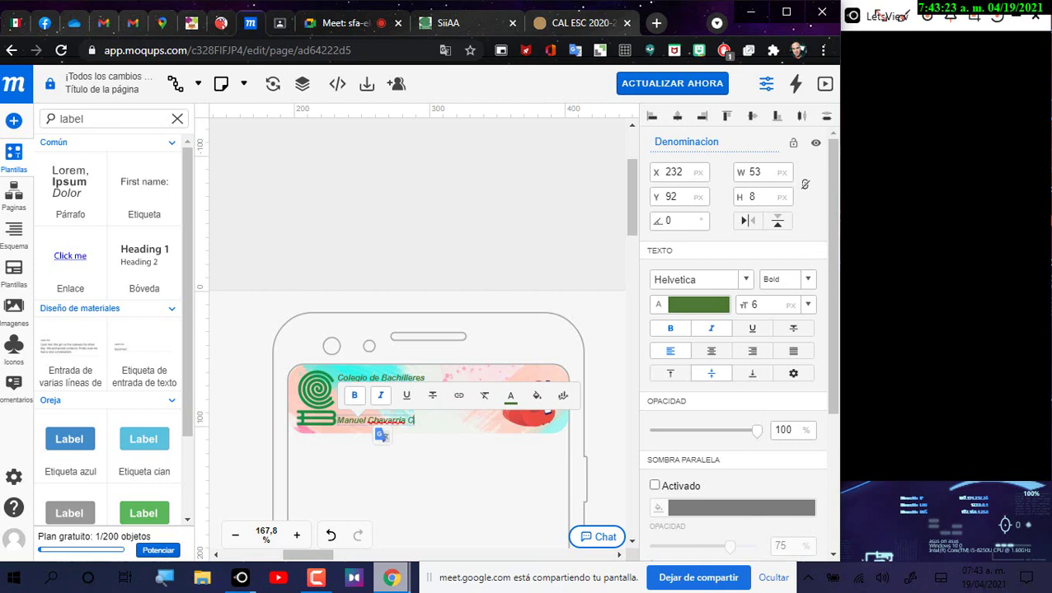
pyautogui.write('havarria')
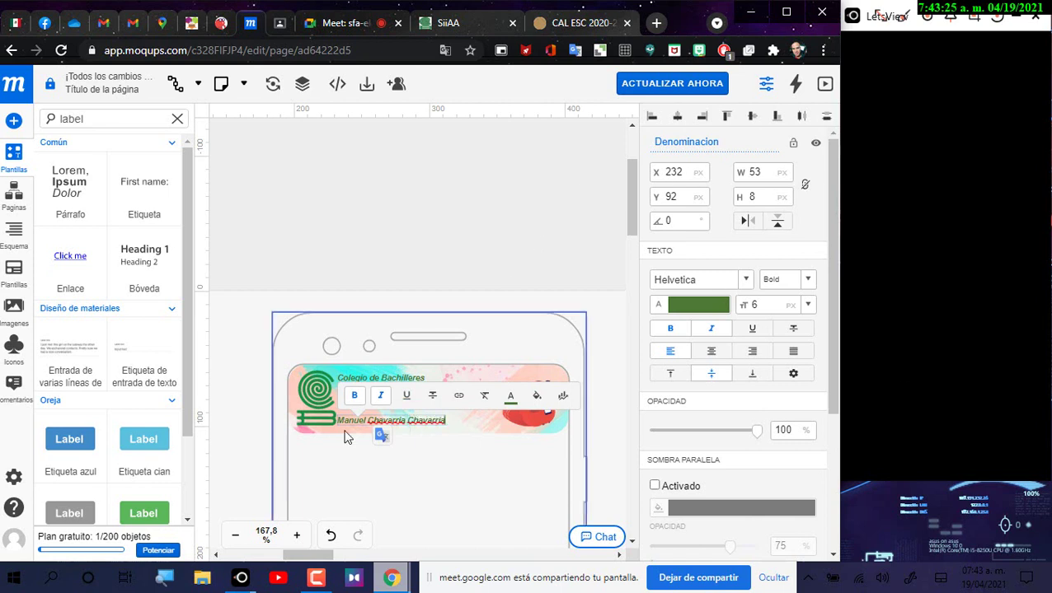
pyautogui.rightClick(382, 421)
pyautogui.click(445, 198)
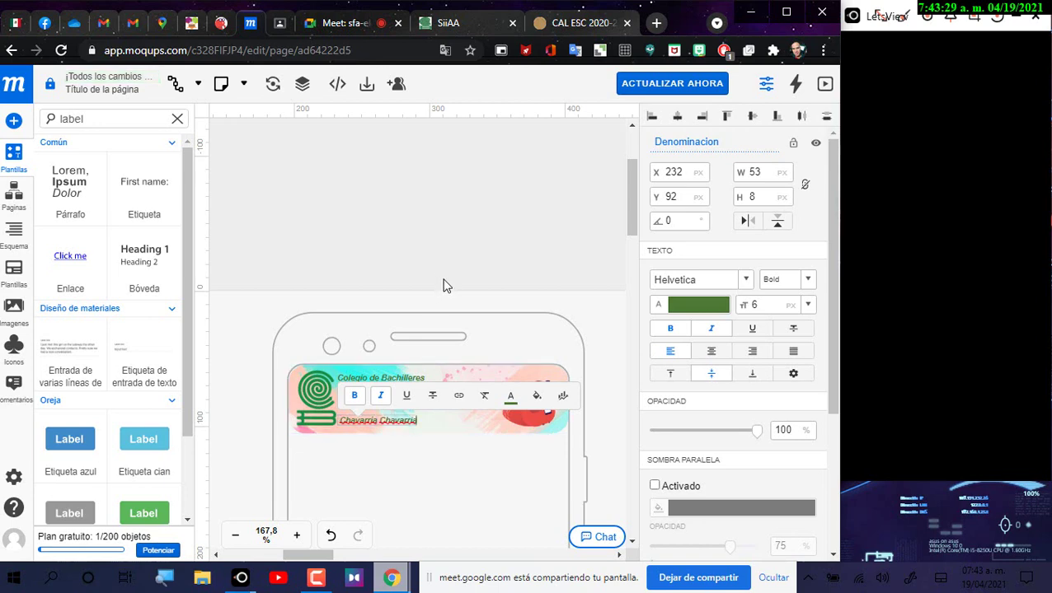
pyautogui.click(465, 224)
pyautogui.click(377, 425)
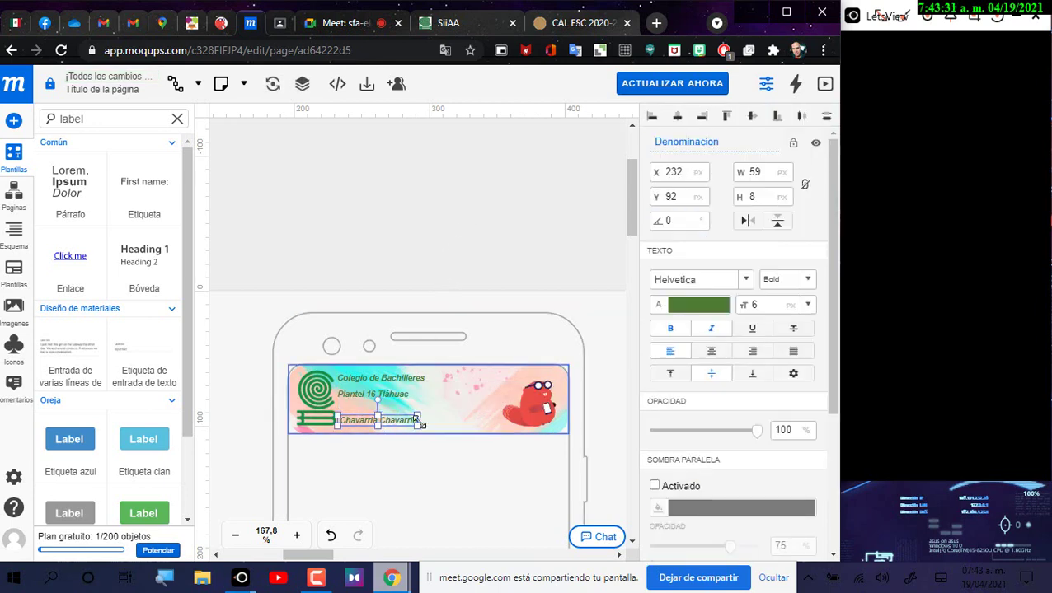
pyautogui.moveTo(416, 422); pyautogui.dragTo(464, 423)
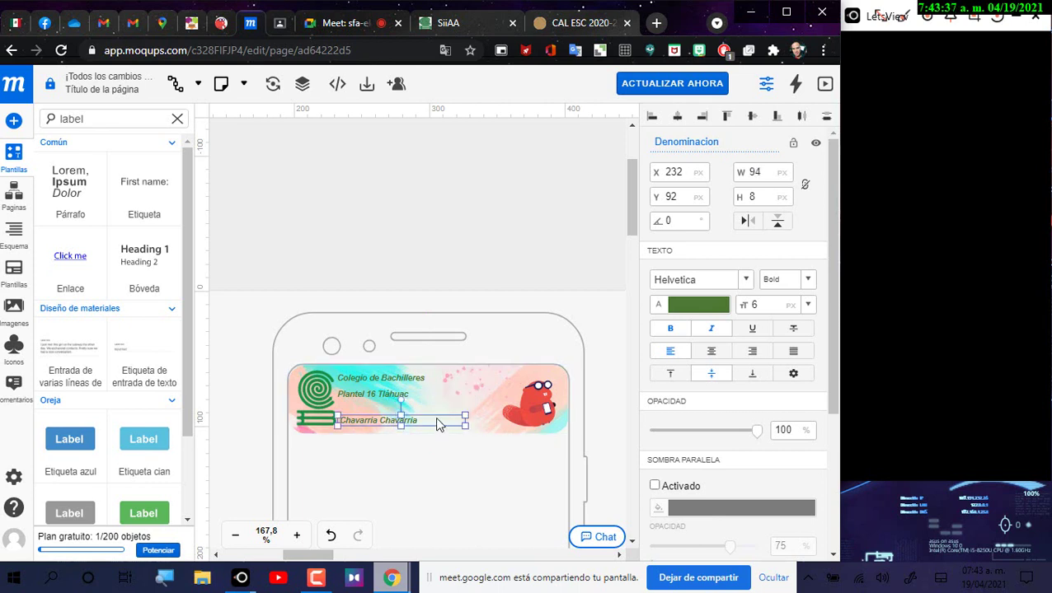
# Step: Fix the first name's spelling and apply a suggested spelling to the surname
pyautogui.doubleClick(439, 424)
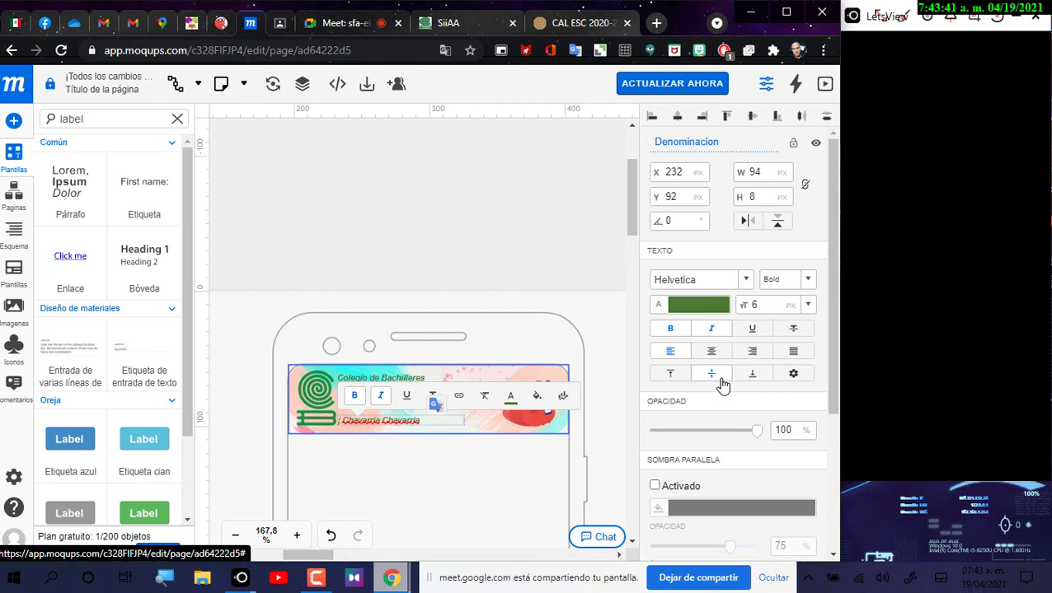
pyautogui.write('Mari')
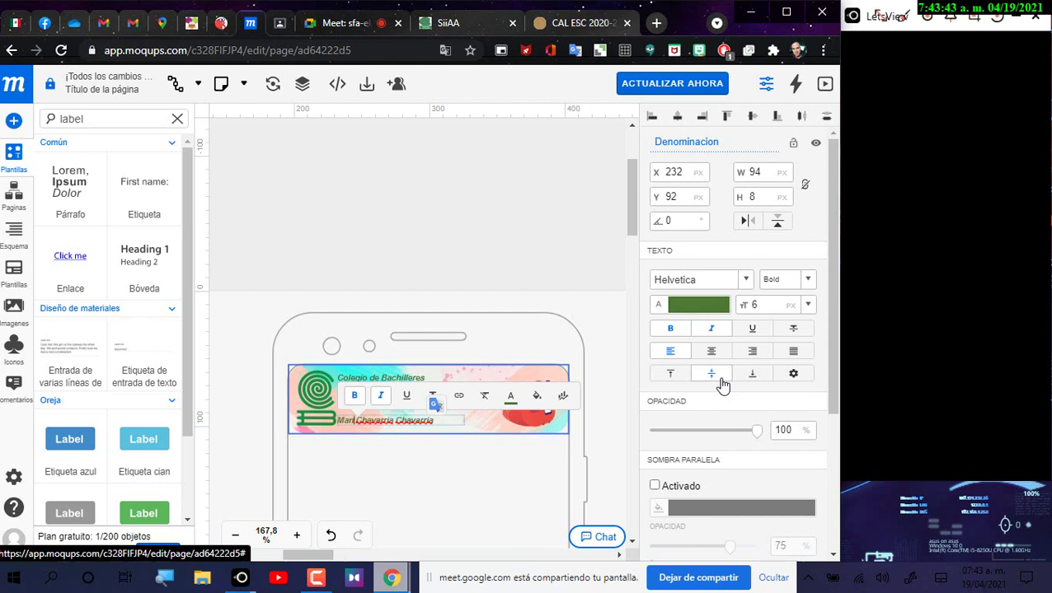
pyautogui.press('BackSpace')
pyautogui.press('BackSpace')
pyautogui.write('nuel')
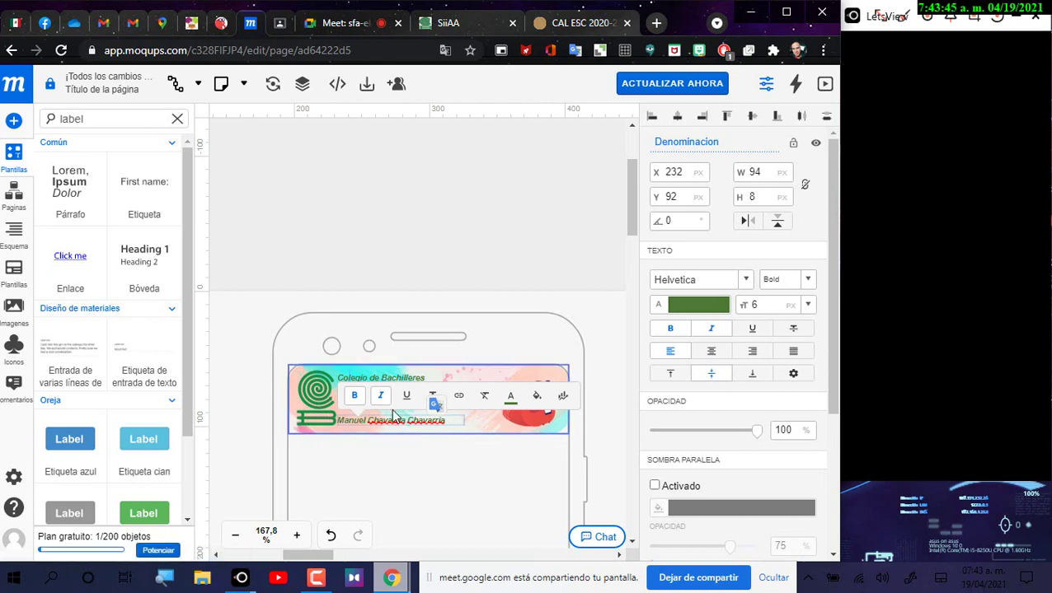
pyautogui.click(402, 420)
pyautogui.rightClick(402, 420)
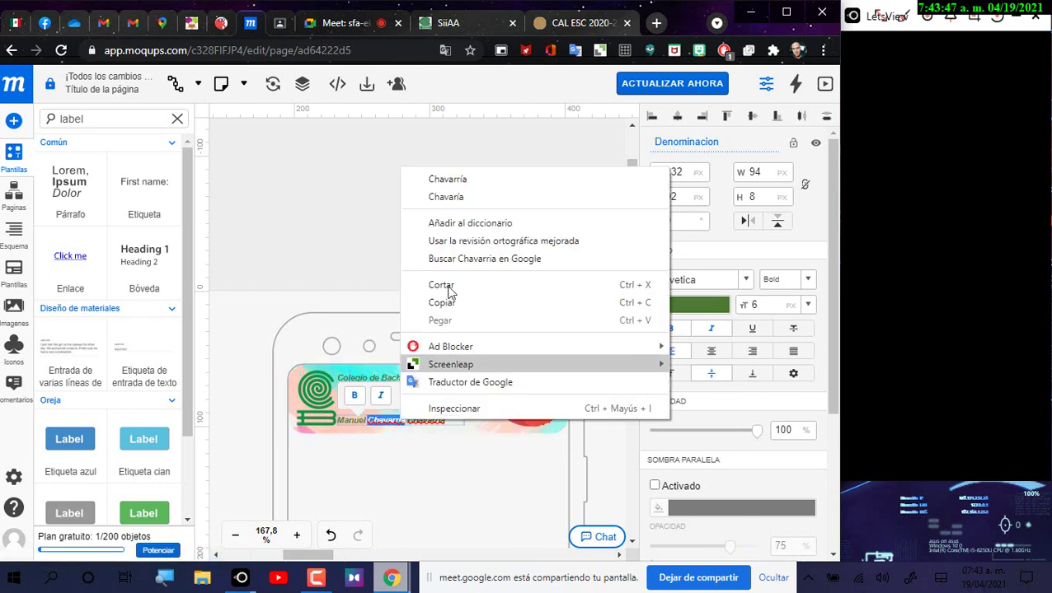
pyautogui.click(473, 185)
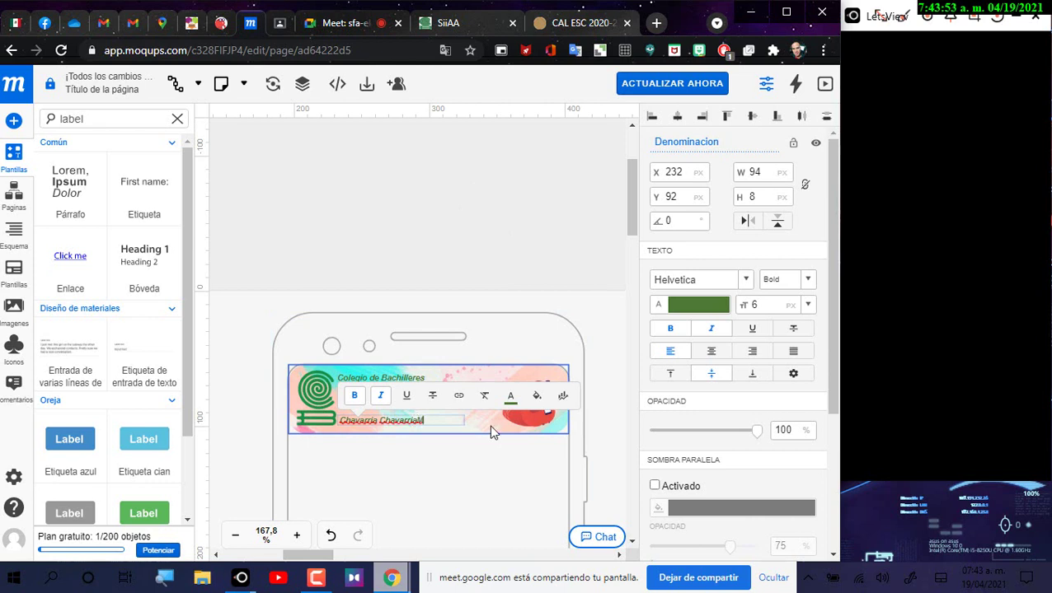
# Step: Remove a stray letter, add the first name at the line's start, and correct the first surname
pyautogui.press('BackSpace')
pyautogui.press('Home')
pyautogui.write('Manuel')
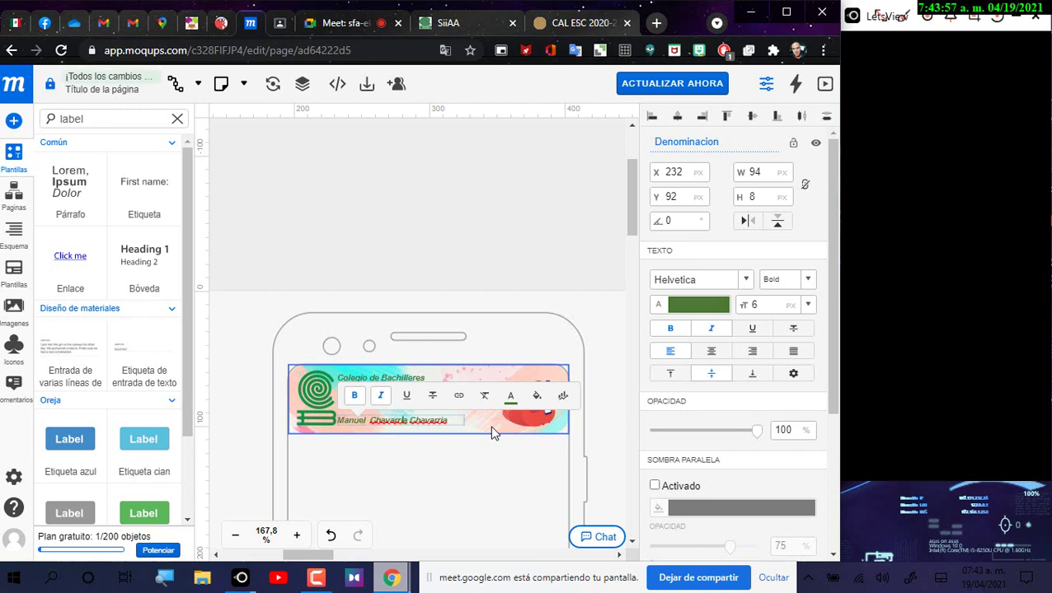
pyautogui.hotkey('ctrl', 'Right')
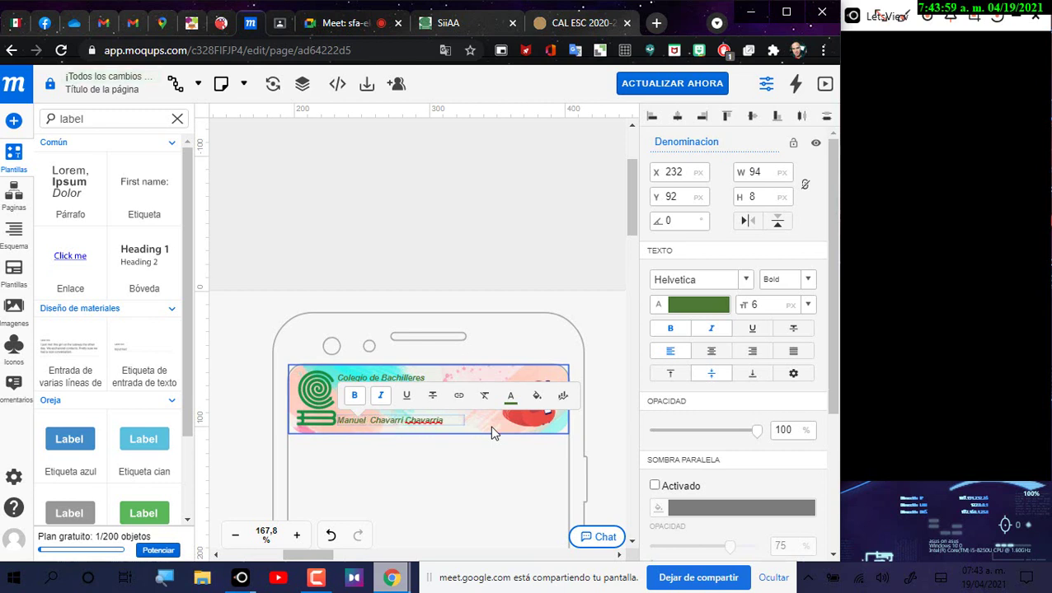
pyautogui.press('BackSpace')
pyautogui.press('BackSpace')
pyautogui.write('ia')
# Step: Lower the Plantel 16 Tláhuac line and set the name line at Y 93
pyautogui.click(432, 269)
pyautogui.click(391, 397)
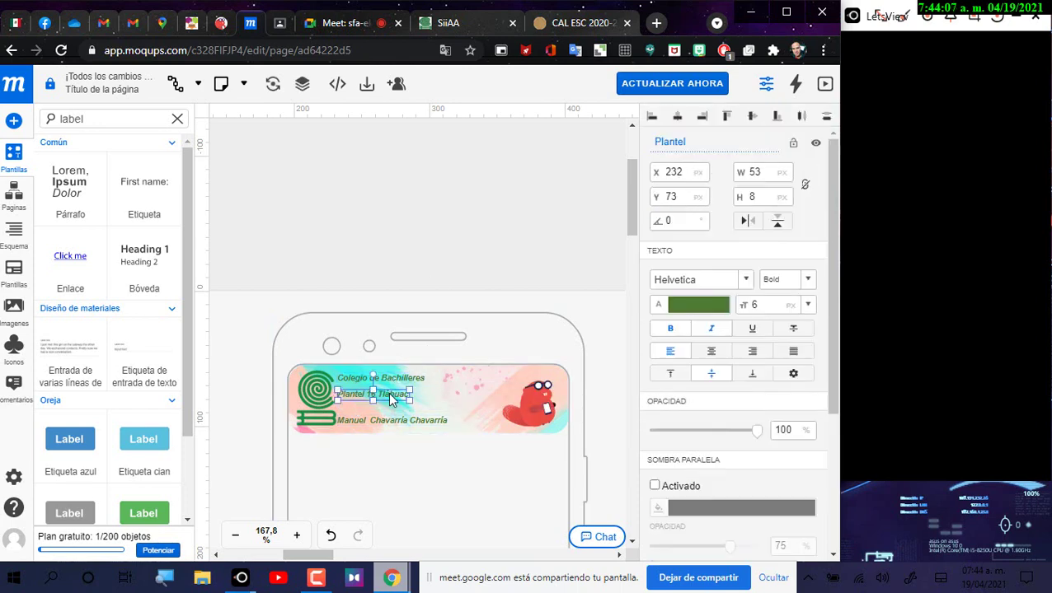
pyautogui.moveTo(391, 397); pyautogui.dragTo(392, 404)
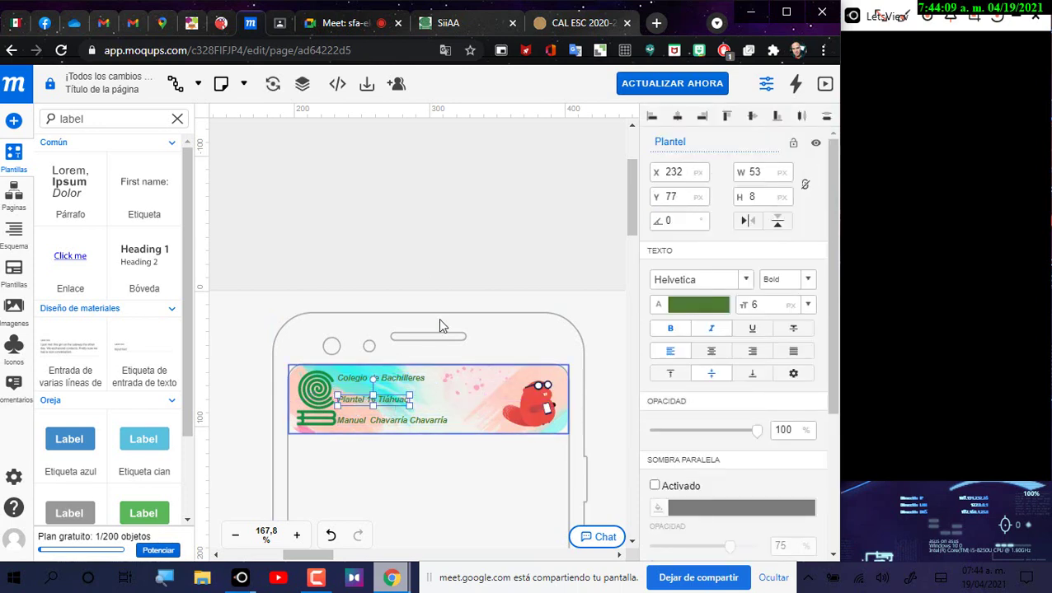
pyautogui.click(445, 409)
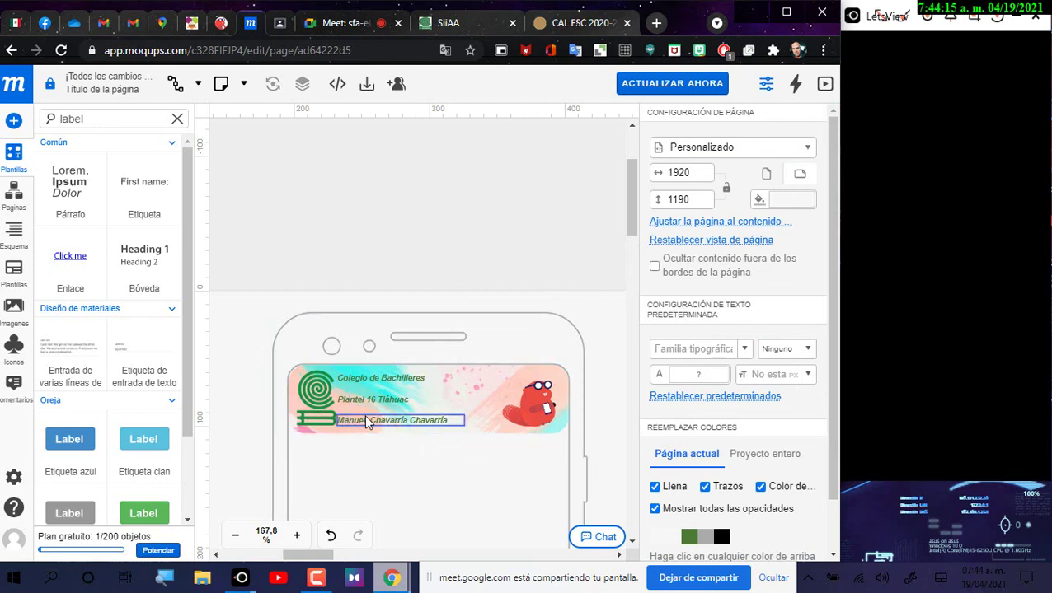
pyautogui.moveTo(367, 419); pyautogui.dragTo(368, 418)
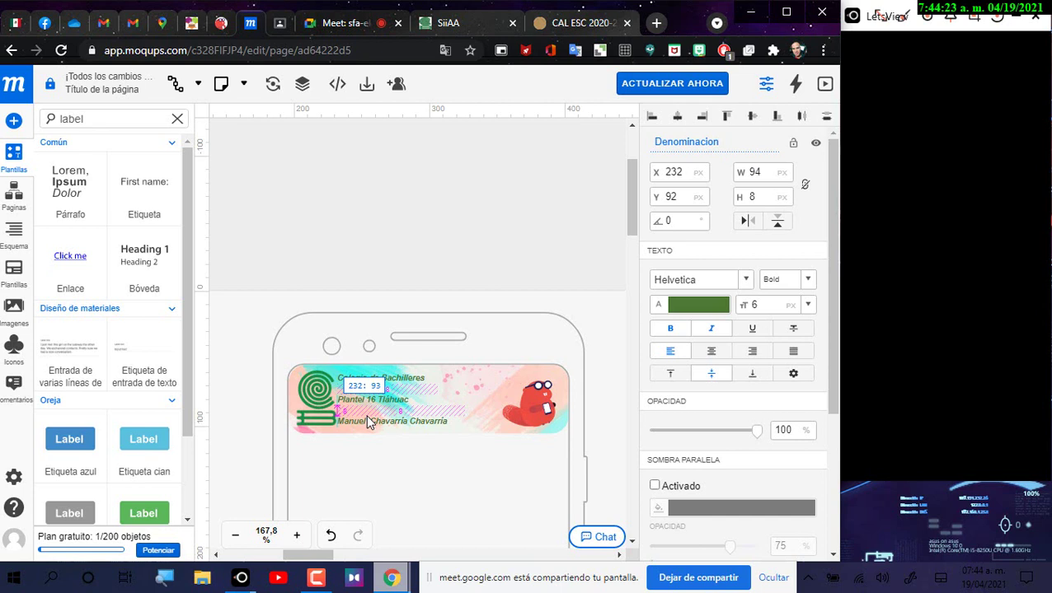
pyautogui.moveTo(367, 415); pyautogui.dragTo(368, 416)
pyautogui.click(461, 252)
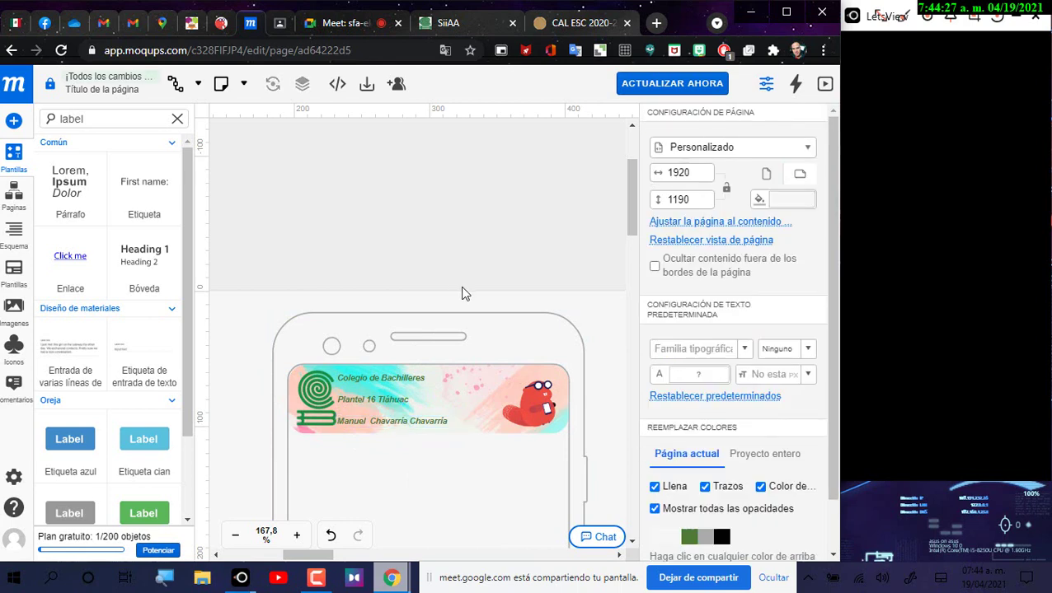
# Step: Bring up context menus on the banner's text lines and image, then dismiss them
pyautogui.rightClick(397, 385)
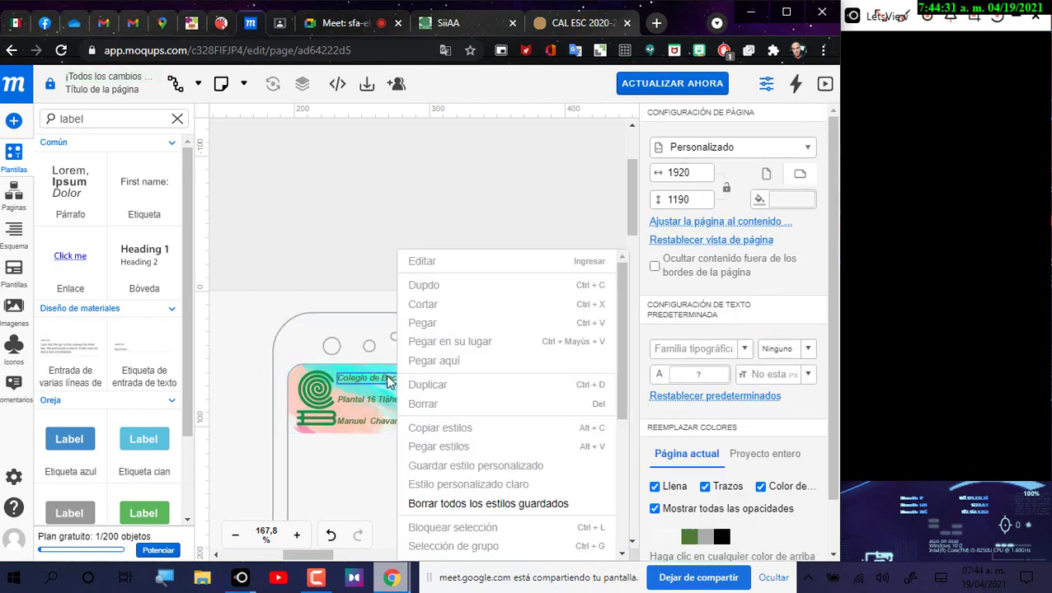
pyautogui.rightClick(372, 398)
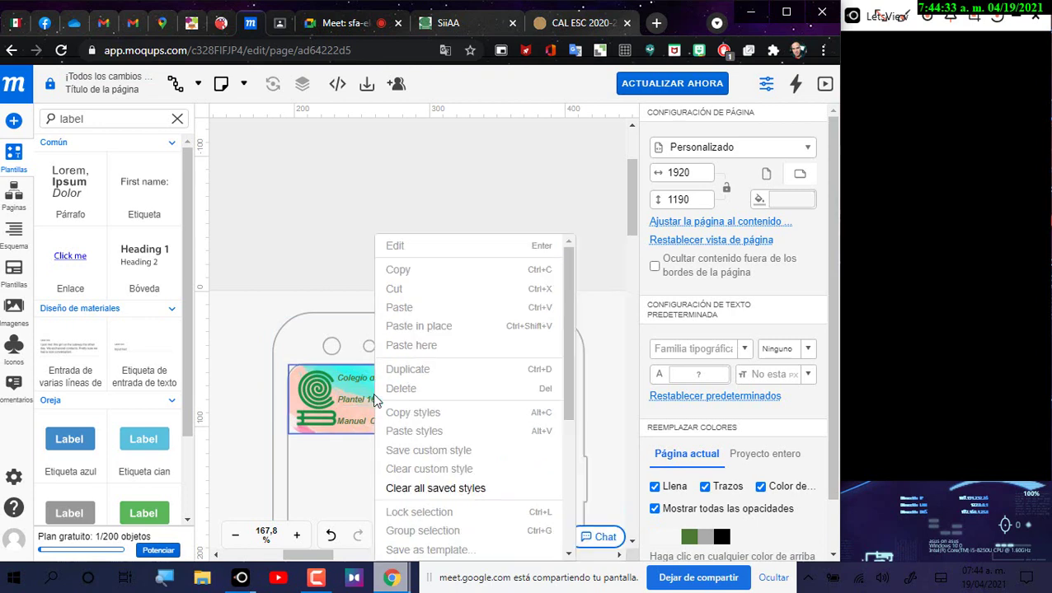
pyautogui.rightClick(367, 404)
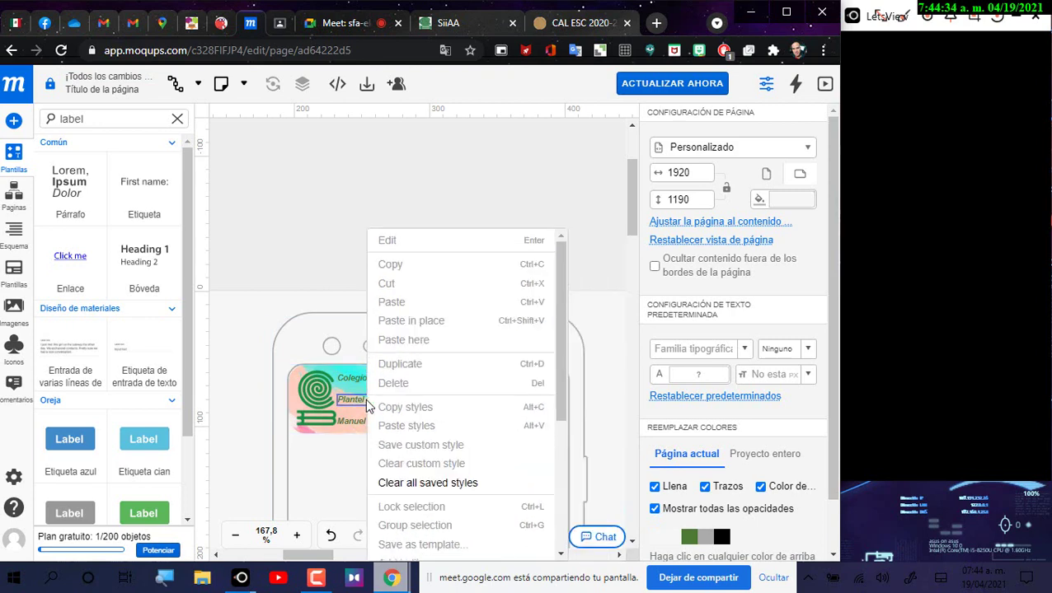
pyautogui.rightClick(347, 423)
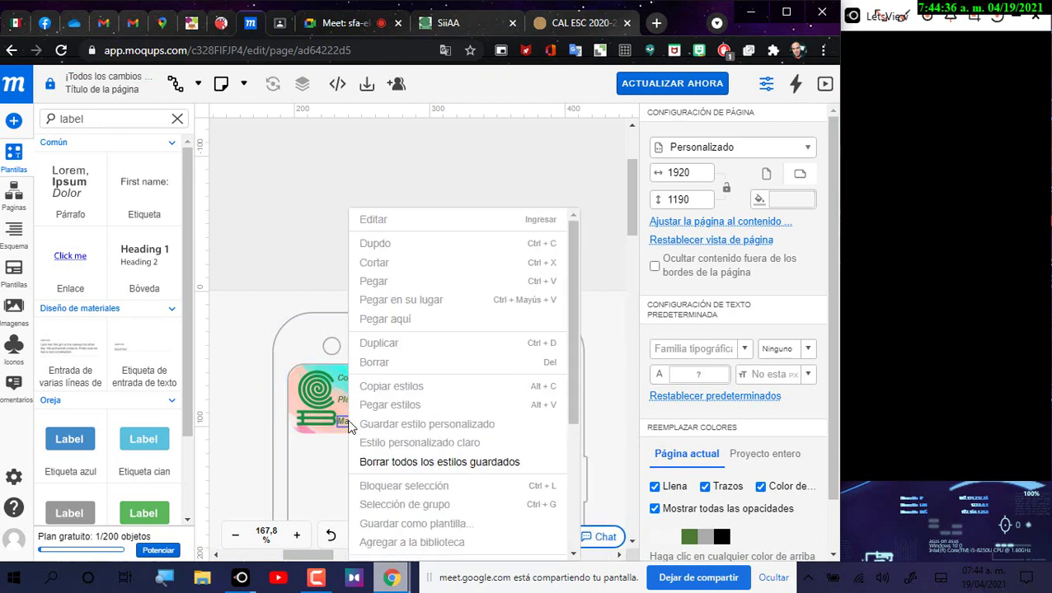
pyautogui.click(618, 260)
pyautogui.rightClick(402, 391)
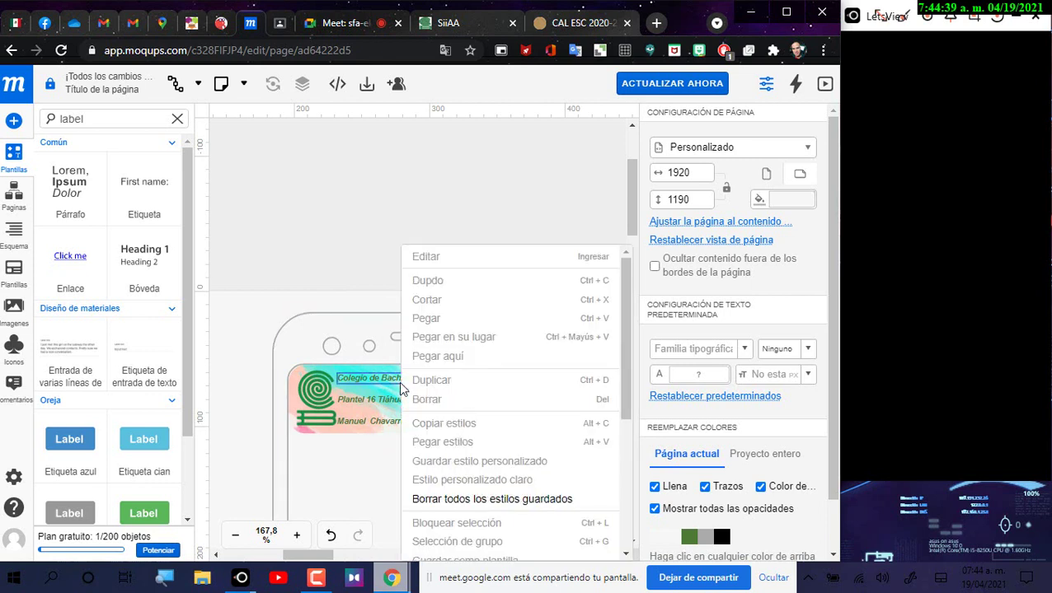
pyautogui.click(126, 274)
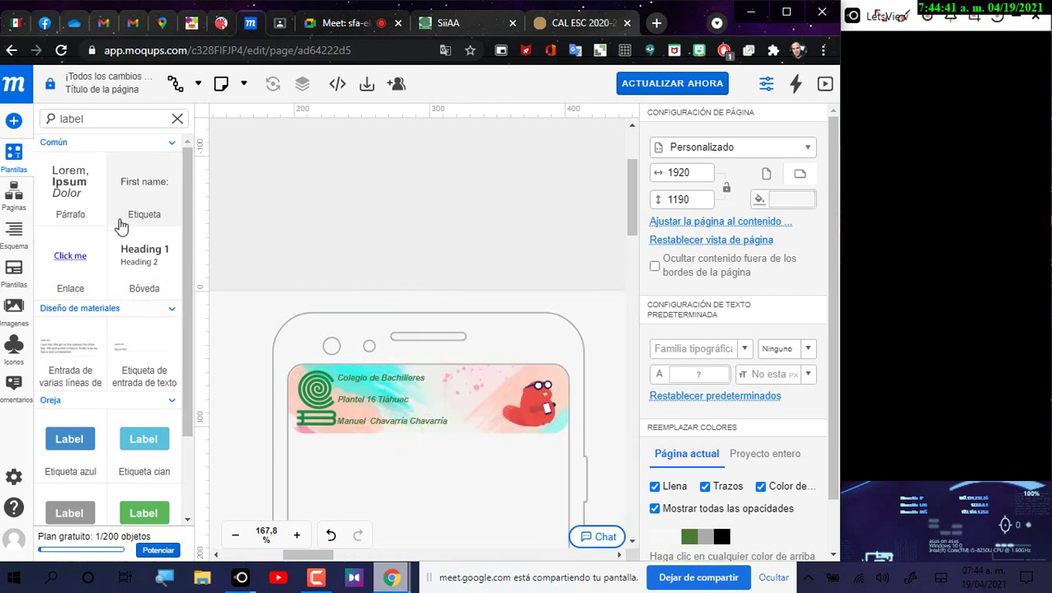
# Step: Add a new banner text label reading 'Desarrollo de Aplicaciones'
pyautogui.moveTo(126, 184); pyautogui.dragTo(467, 376)
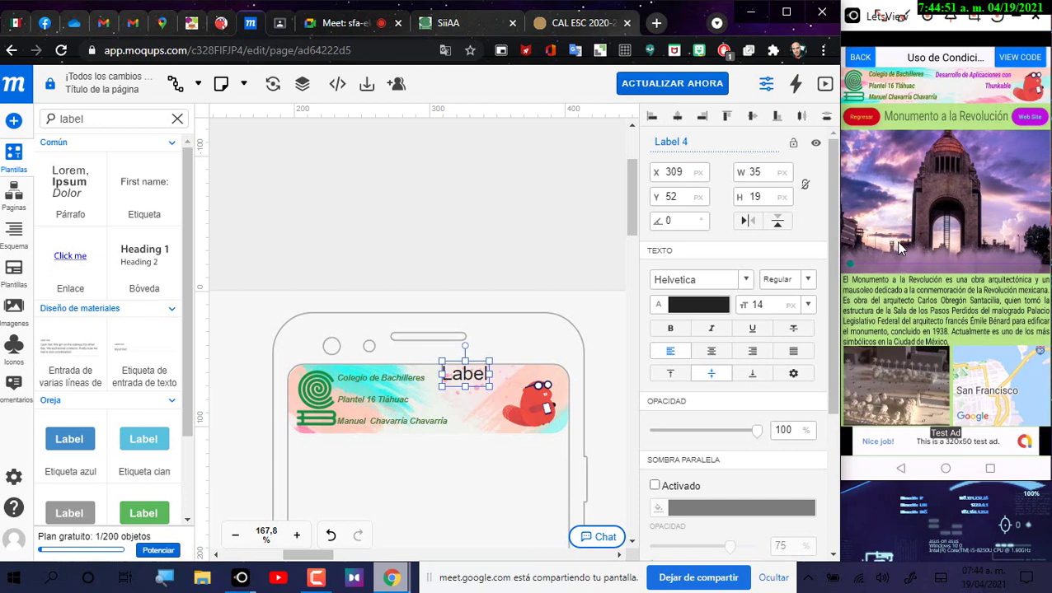
pyautogui.press('Escape')
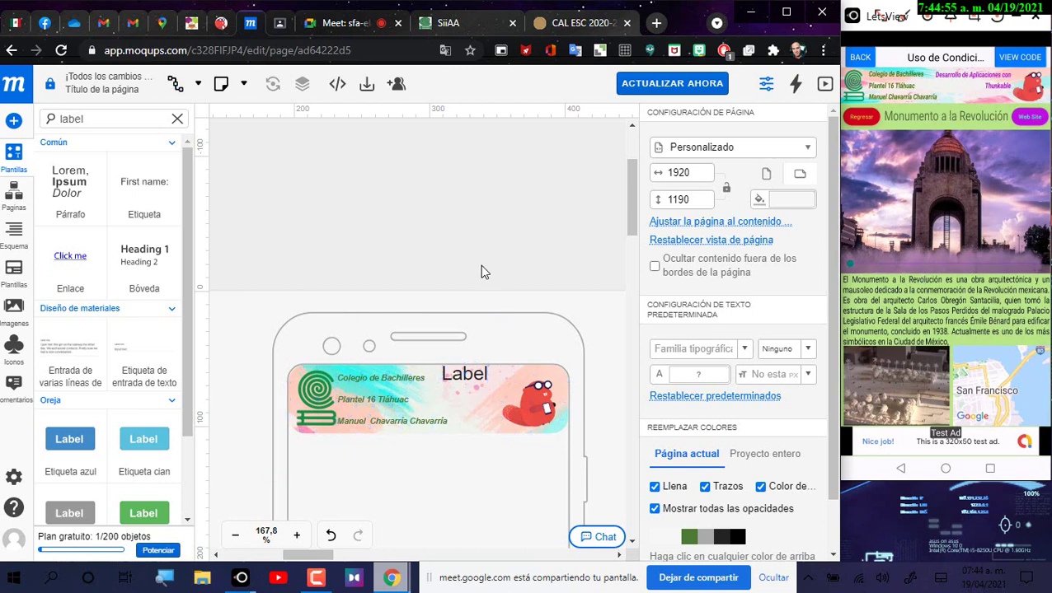
pyautogui.doubleClick(464, 374)
pyautogui.write('DE')
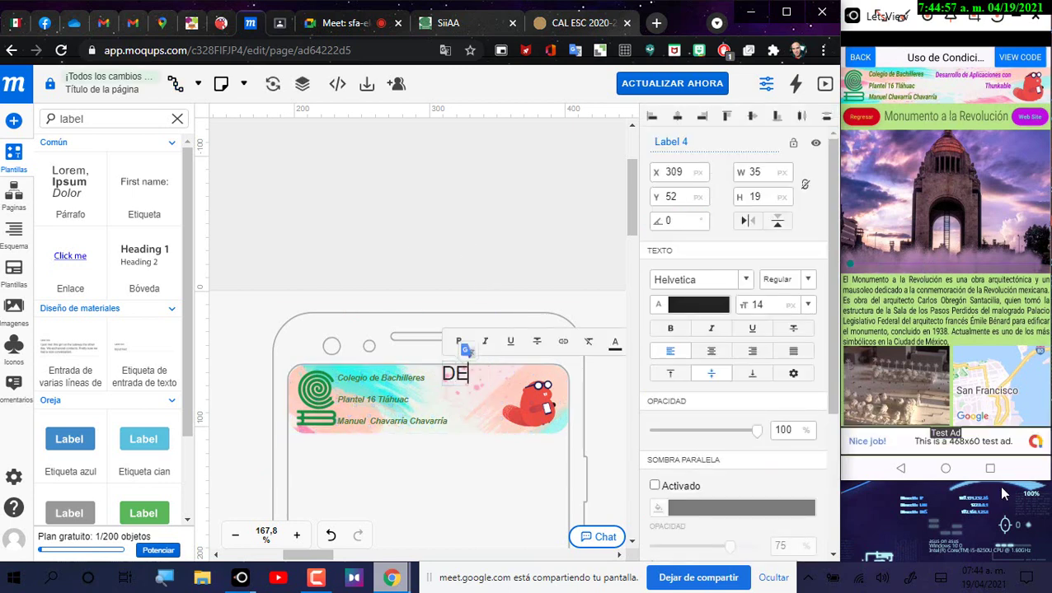
pyautogui.write('sa')
pyautogui.press('BackSpace')
pyautogui.press('BackSpace')
pyautogui.press('BackSpace')
pyautogui.write('esarrollo de Ap')
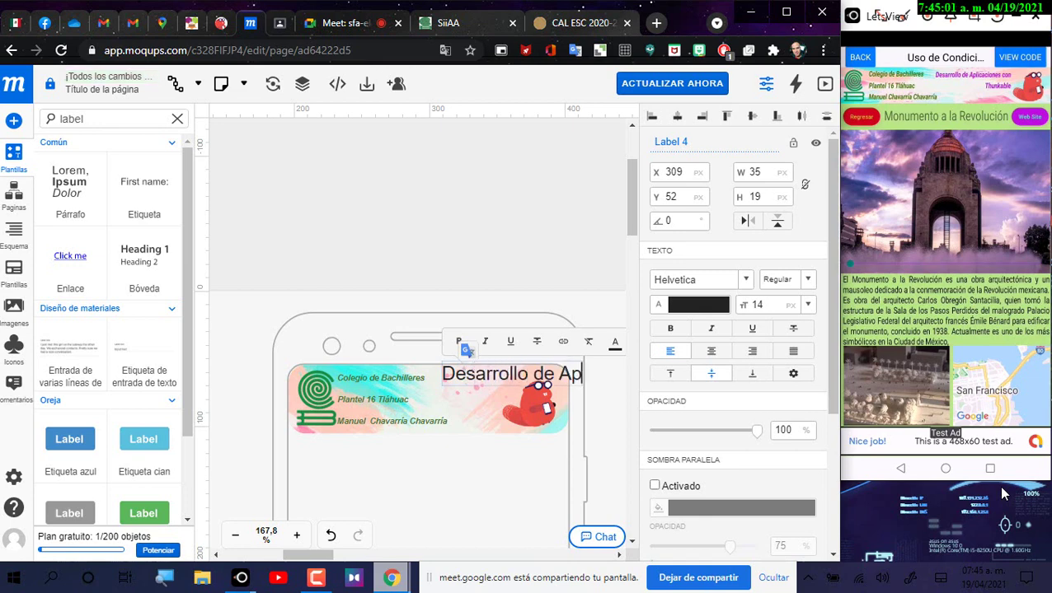
pyautogui.write('licaciones')
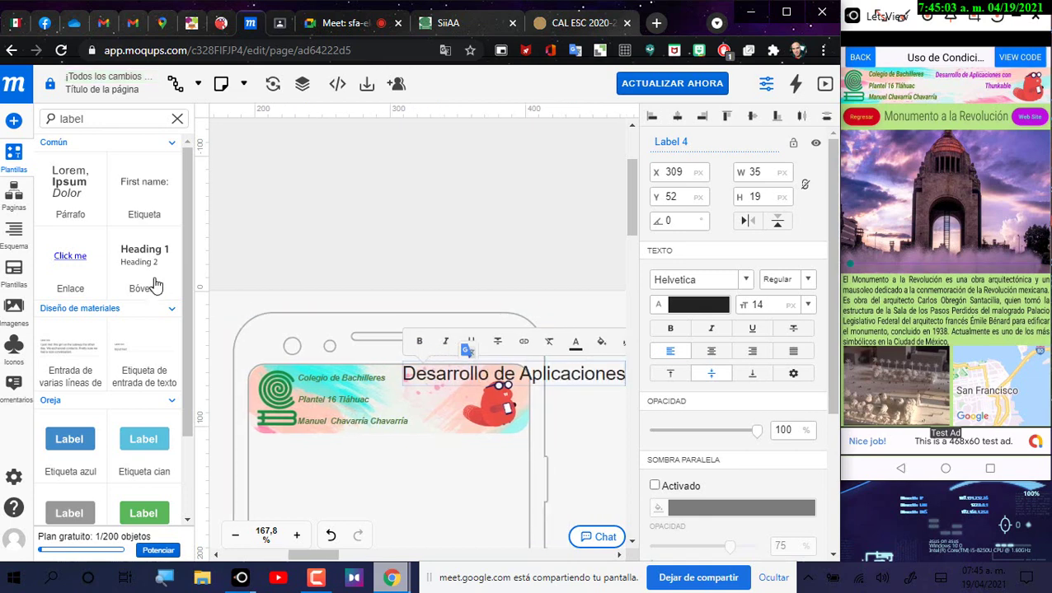
# Step: Format the label text as size 6, violet and bold
pyautogui.hotkey('ctrl', 'a')
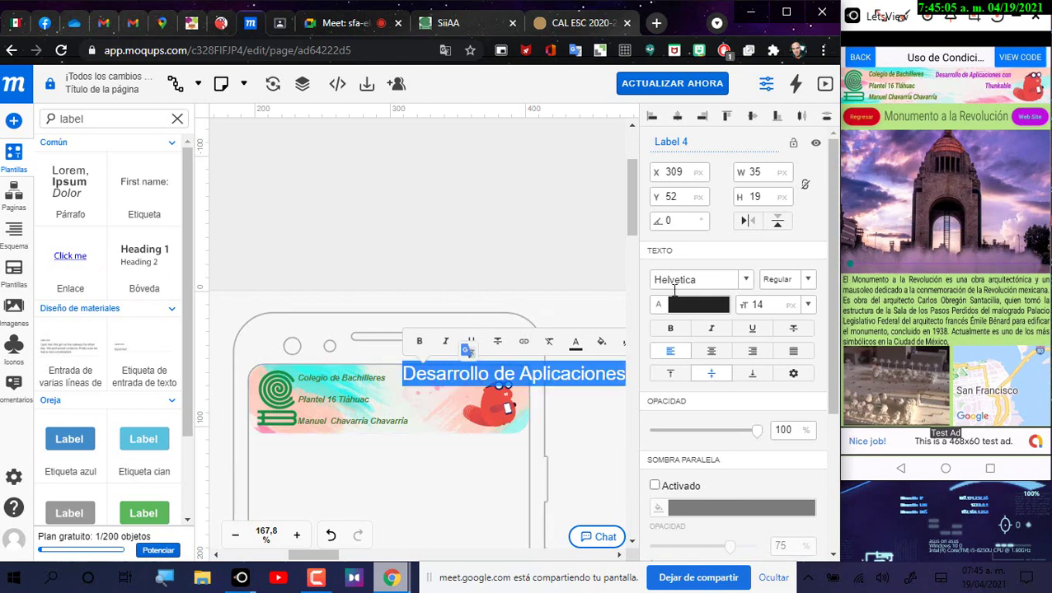
pyautogui.doubleClick(760, 305)
pyautogui.press('BackSpace')
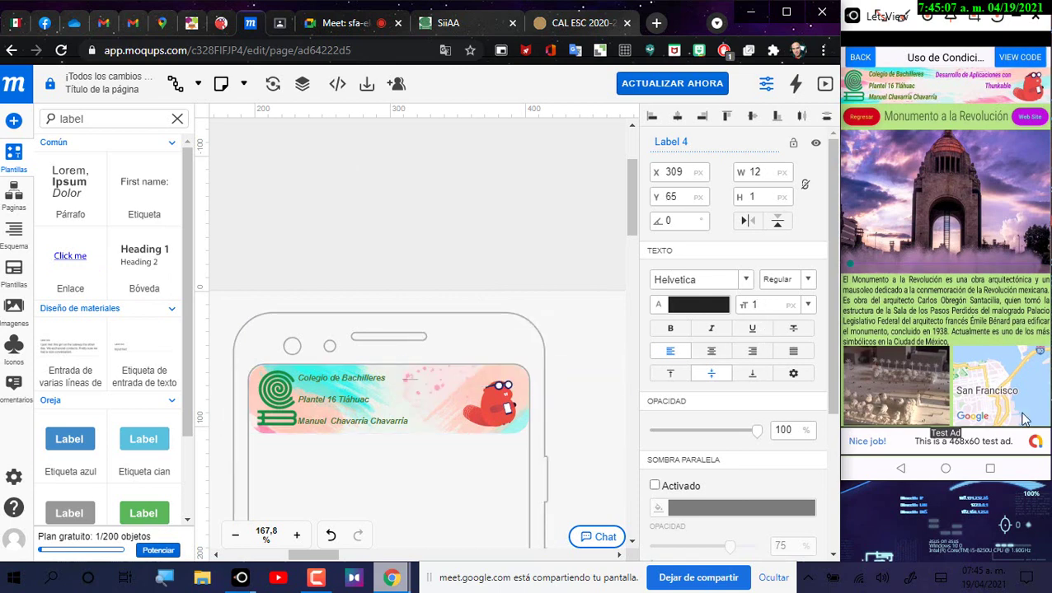
pyautogui.write('6')
pyautogui.click(699, 305)
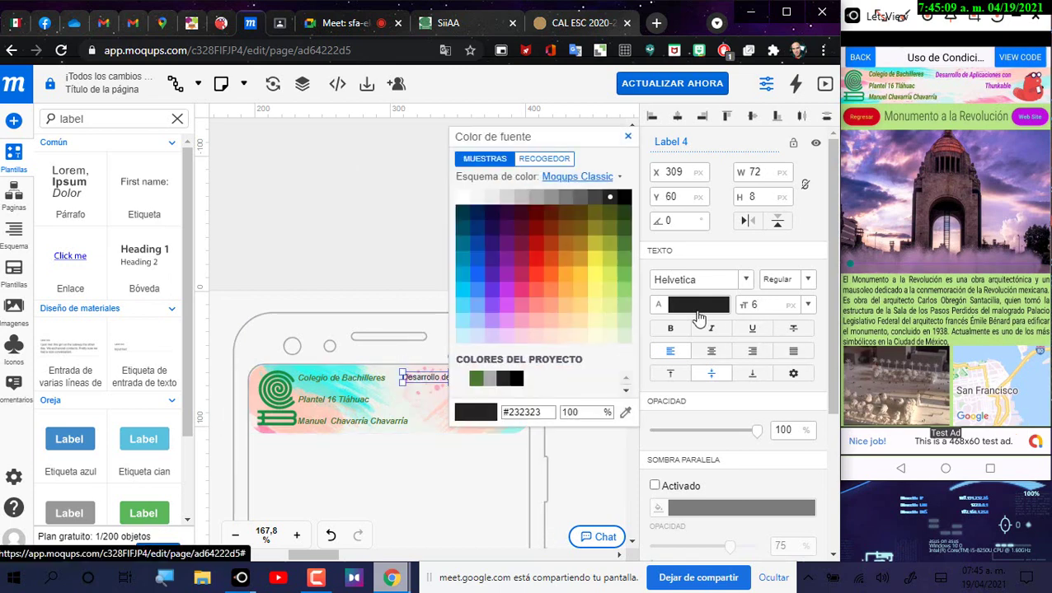
pyautogui.click(507, 290)
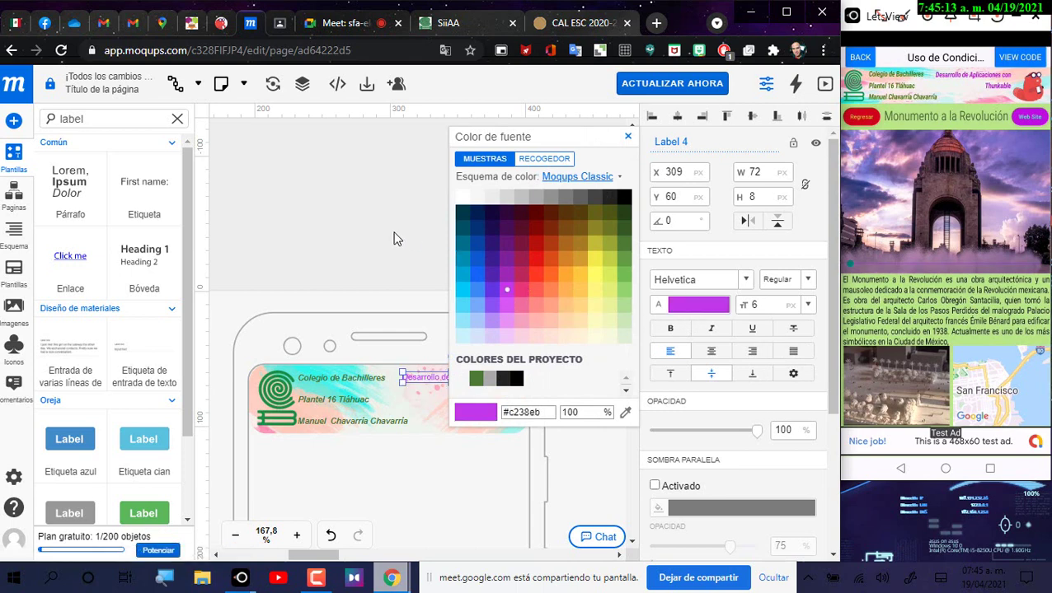
pyautogui.click(391, 260)
pyautogui.click(449, 377)
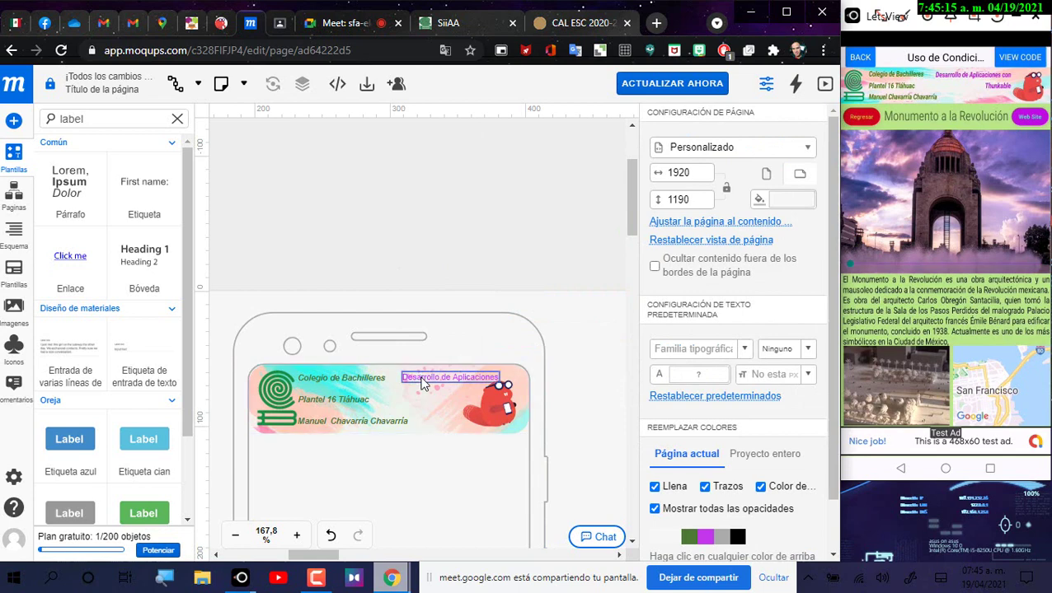
pyautogui.click(670, 329)
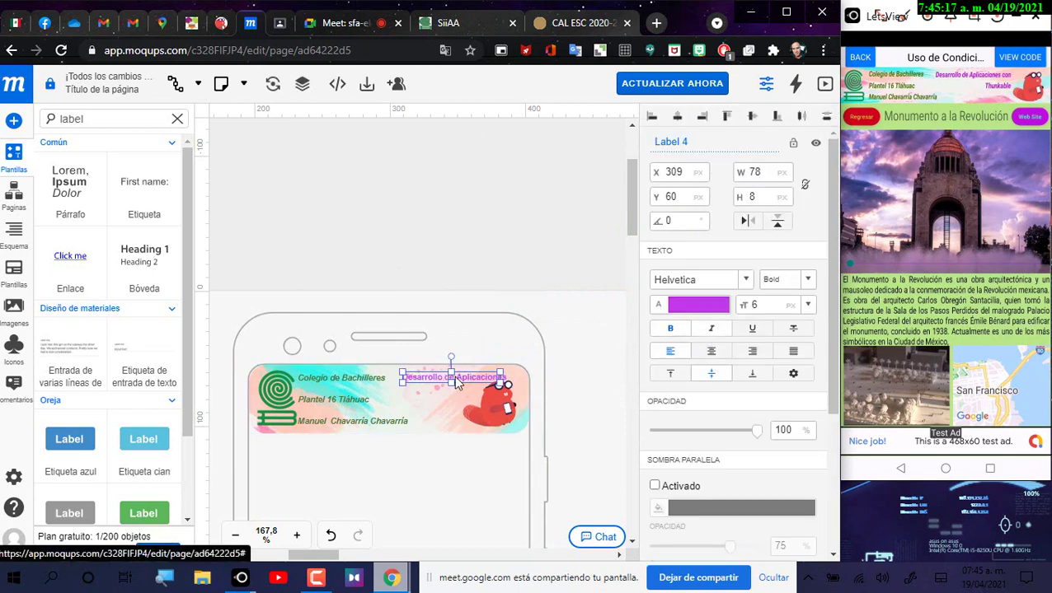
# Step: Move the label beside 'Colegio de Bachilleres' in the banner
pyautogui.moveTo(464, 384); pyautogui.dragTo(511, 408)
pyautogui.click(503, 410)
pyautogui.click(514, 253)
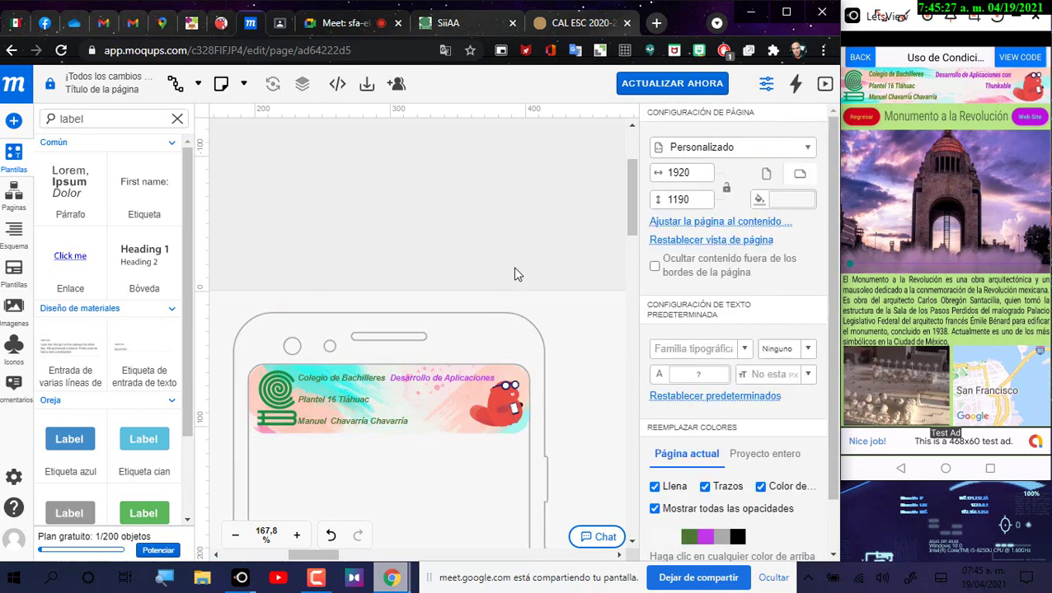
pyautogui.click(437, 384)
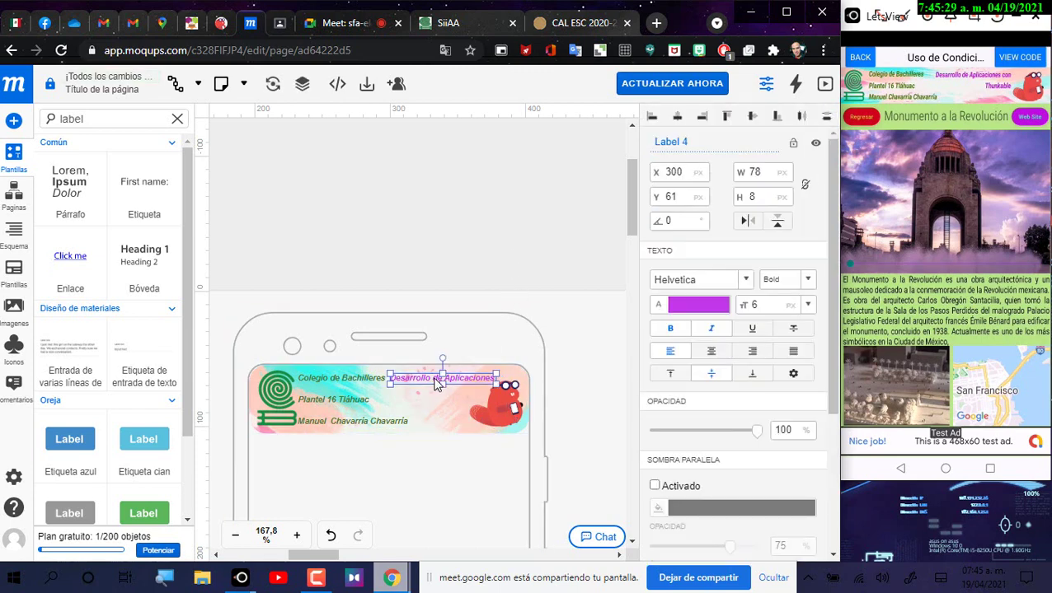
# Step: Duplicate the label below itself, change the copy to non-italic 'Thunkable', and shift it right
pyautogui.rightClick(437, 385)
pyautogui.click(465, 385)
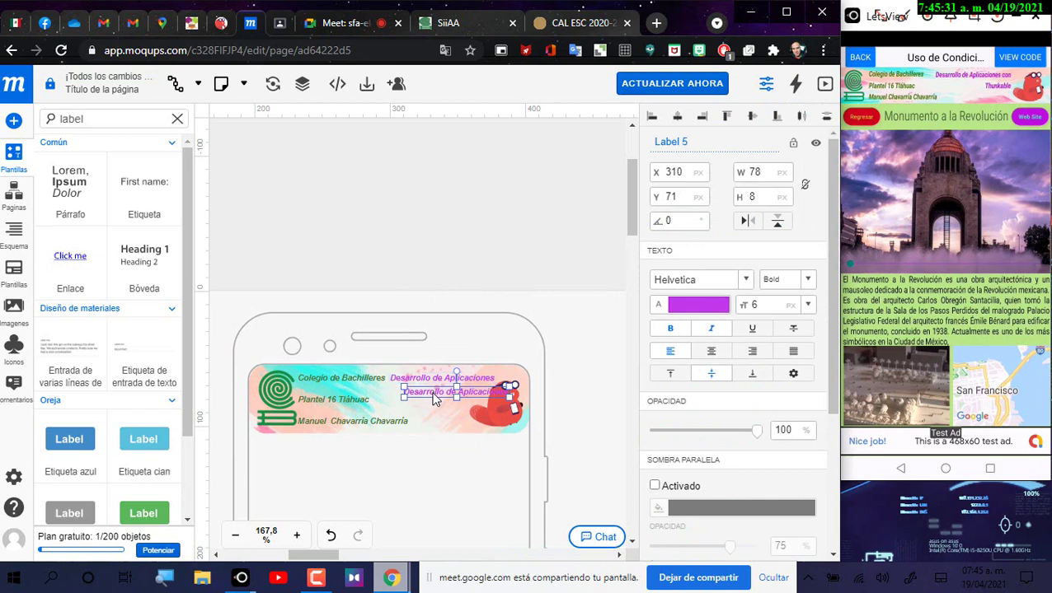
pyautogui.moveTo(432, 401); pyautogui.dragTo(418, 403)
pyautogui.doubleClick(436, 395)
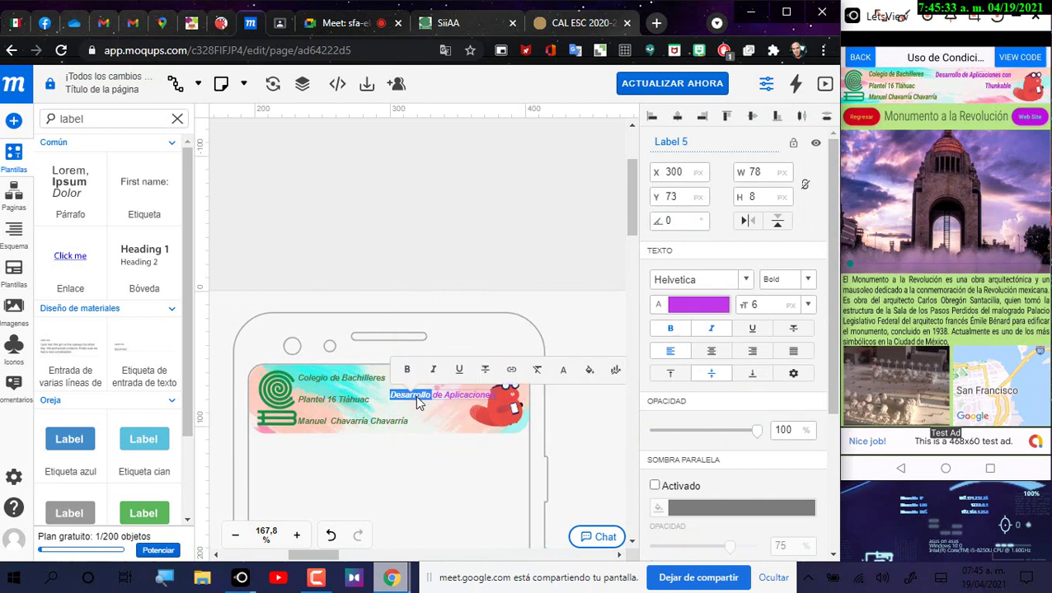
pyautogui.moveTo(494, 396); pyautogui.dragTo(431, 395)
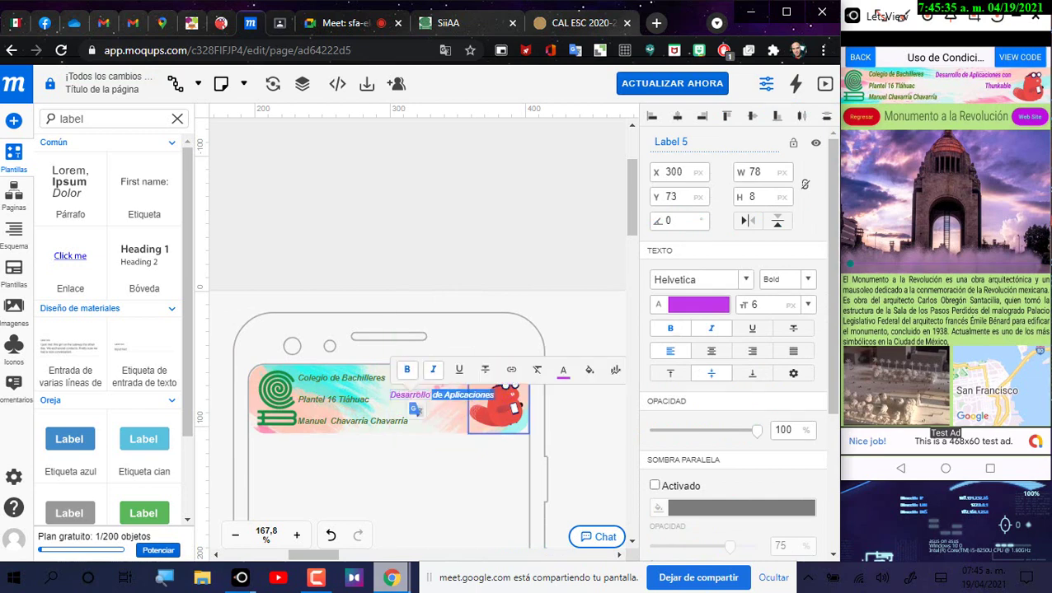
pyautogui.press('BackSpace')
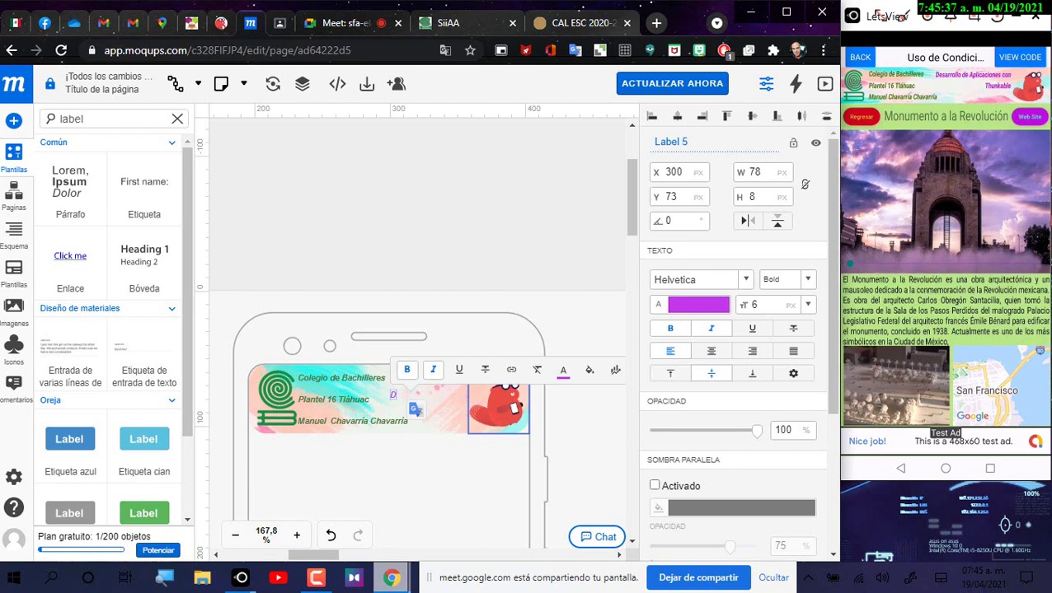
pyautogui.hotkey('ctrl', 'i')
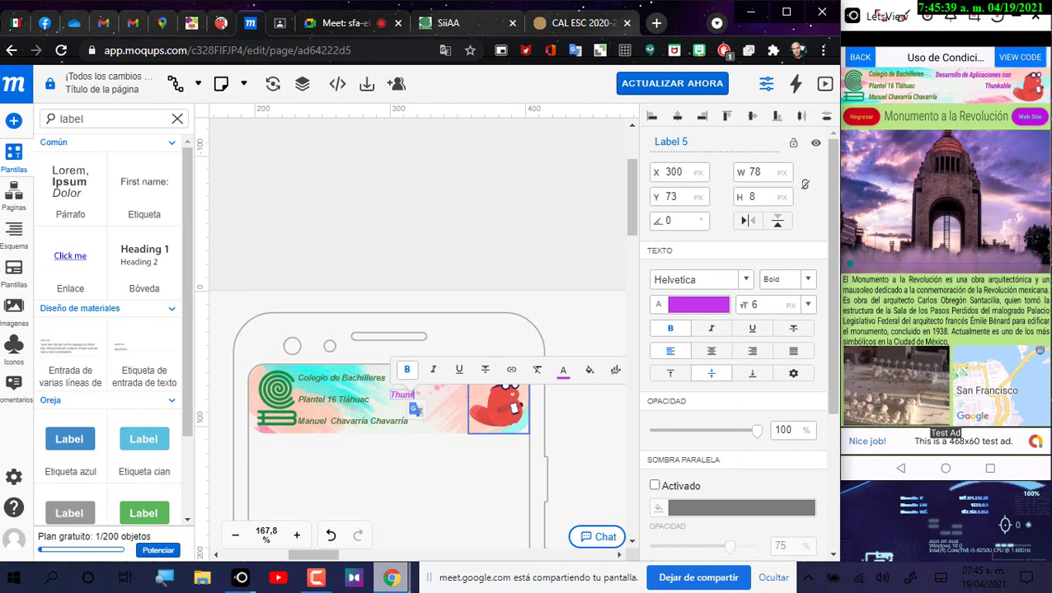
pyautogui.click(532, 238)
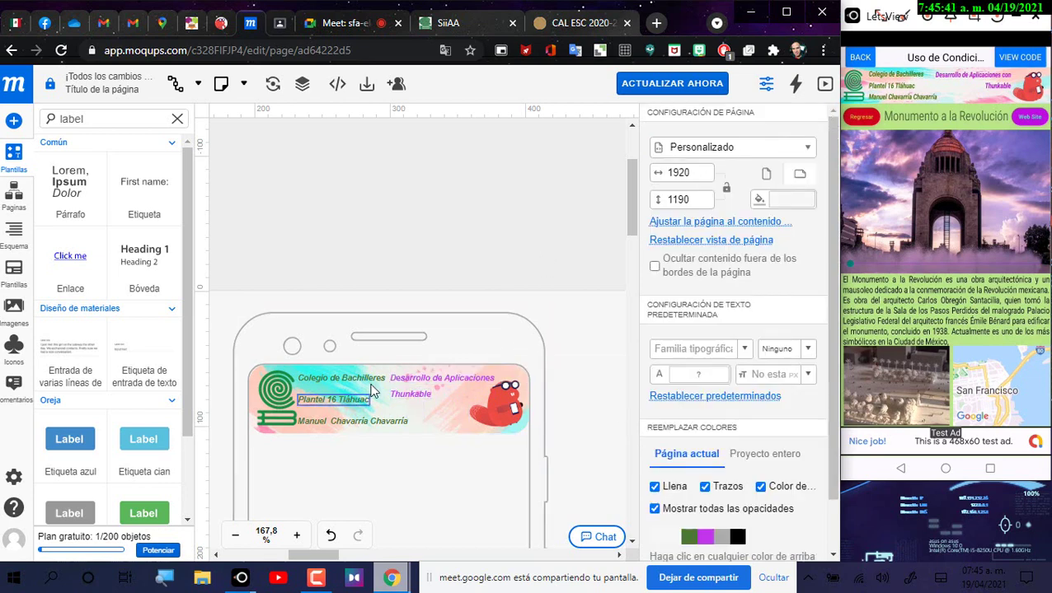
pyautogui.moveTo(418, 403); pyautogui.dragTo(452, 400)
pyautogui.click(518, 260)
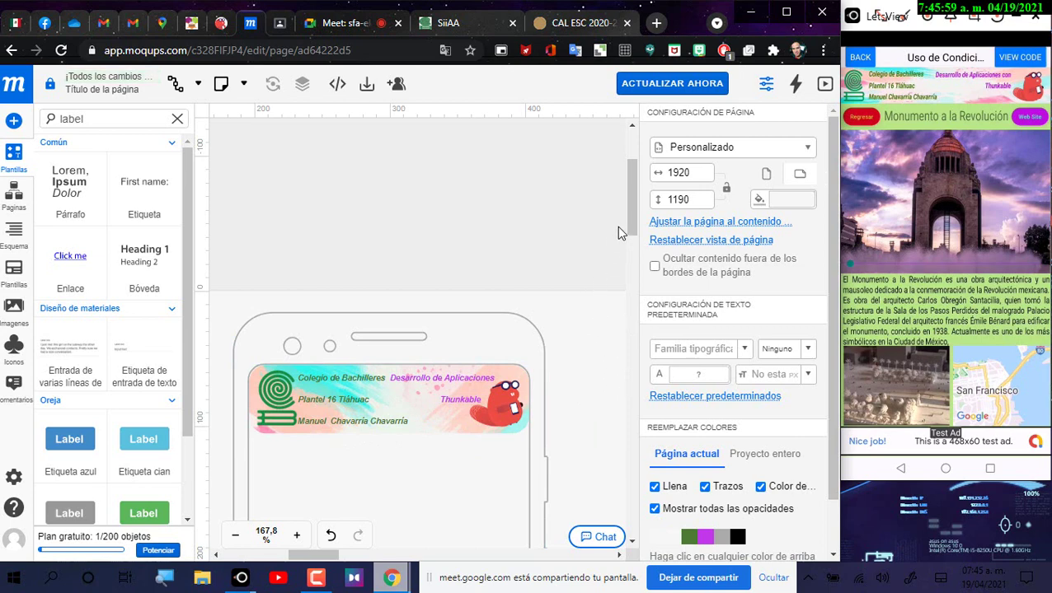
pyautogui.moveTo(634, 206); pyautogui.dragTo(631, 261)
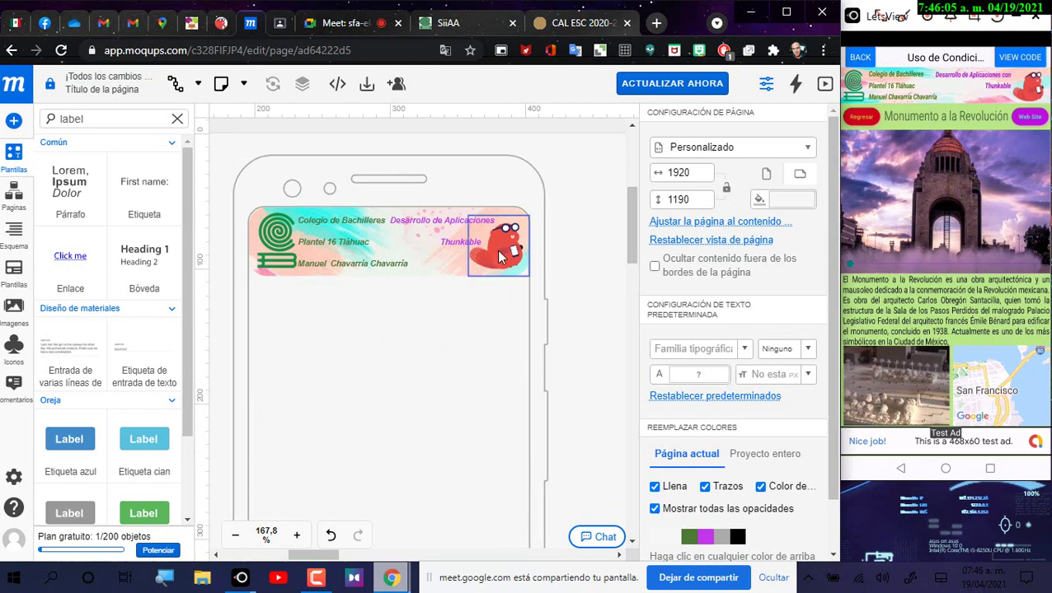
# Step: Nudge the beaver image, then reposition the Colbach logo and round its corners to 24
pyautogui.moveTo(500, 254); pyautogui.dragTo(499, 257)
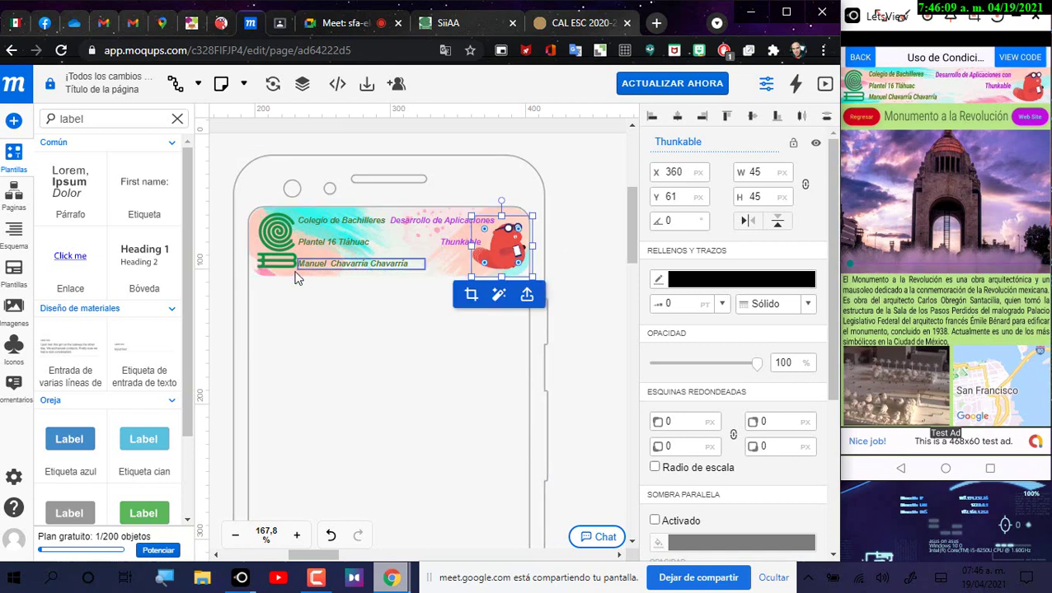
pyautogui.click(265, 253)
pyautogui.moveTo(263, 252); pyautogui.dragTo(259, 255)
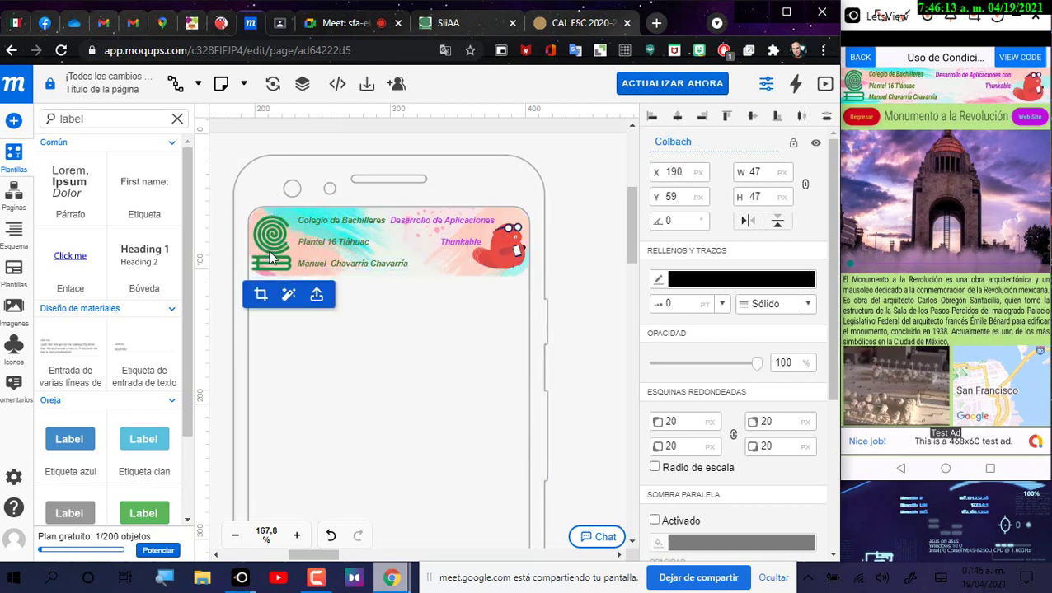
pyautogui.click(265, 251)
pyautogui.moveTo(275, 252); pyautogui.dragTo(260, 240)
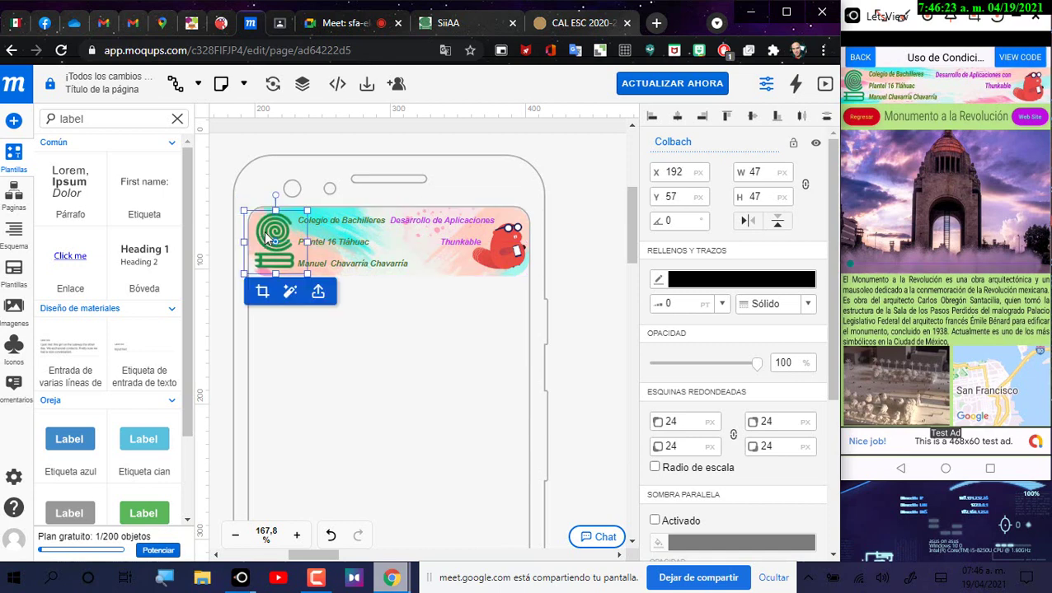
pyautogui.click(587, 194)
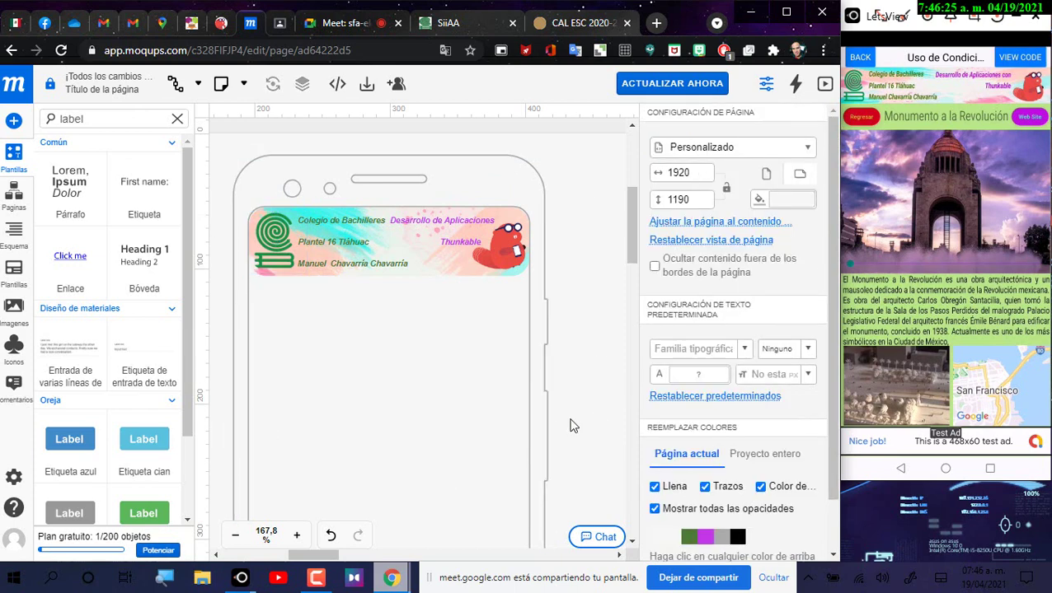
# Step: Move the Thunkable label further right into its final spot
pyautogui.click(465, 244)
pyautogui.moveTo(464, 245); pyautogui.dragTo(471, 244)
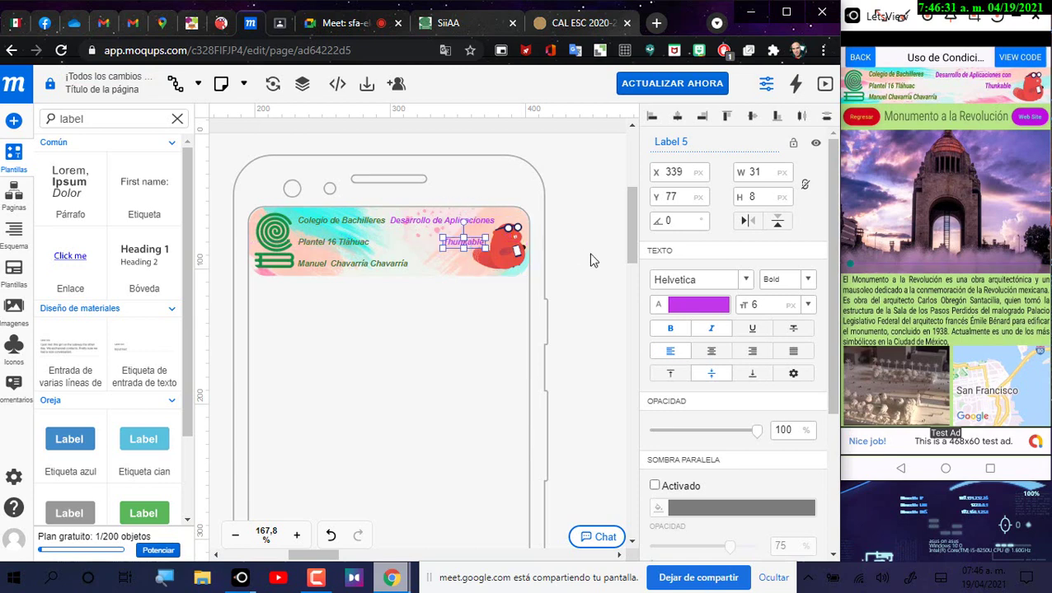
pyautogui.click(630, 307)
pyautogui.click(467, 244)
pyautogui.moveTo(464, 231); pyautogui.dragTo(467, 242)
pyautogui.click(573, 233)
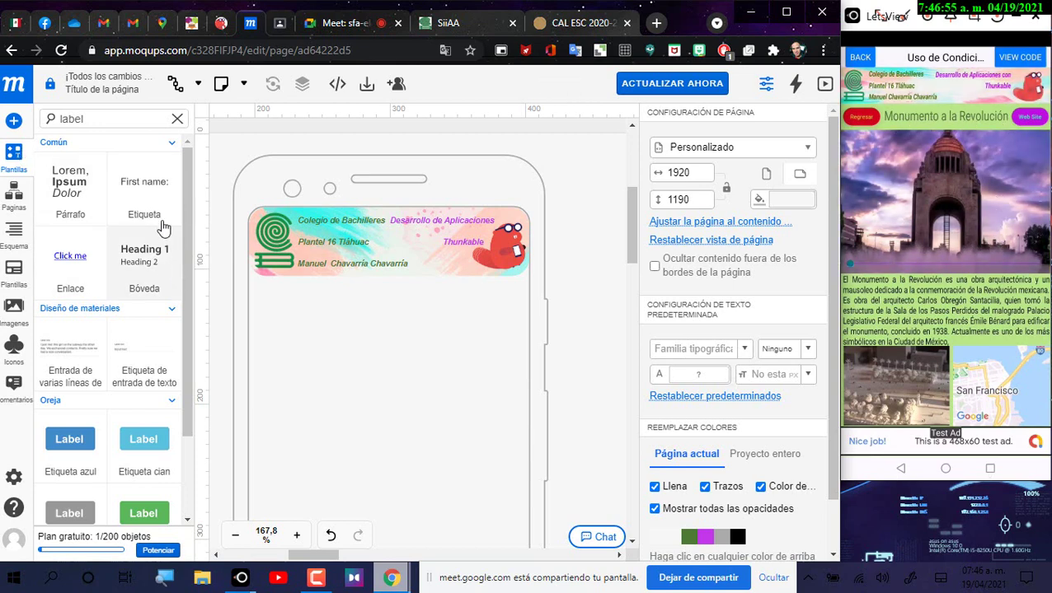
# Step: Add a text label reading 'Monumento a la Revolución' below the banner
pyautogui.moveTo(157, 228); pyautogui.dragTo(378, 311)
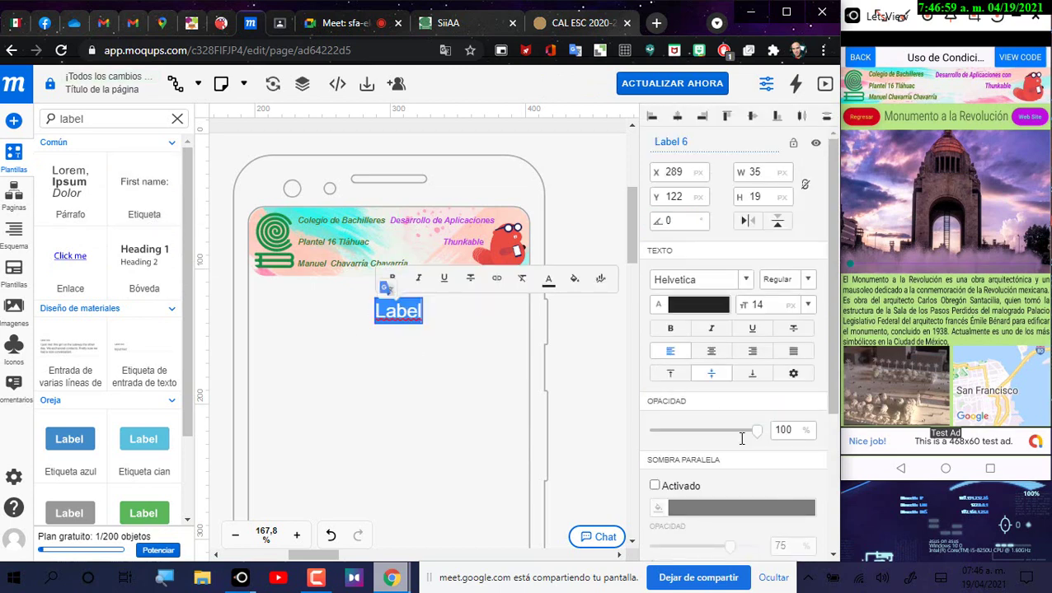
pyautogui.write('Munumento')
pyautogui.press('BackSpace')
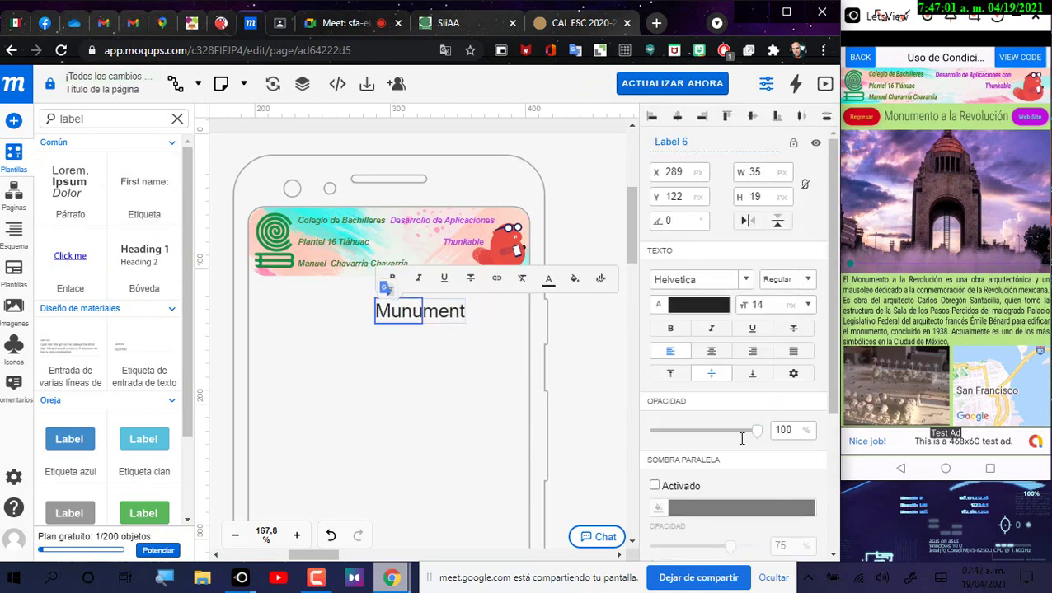
pyautogui.press('BackSpace')
pyautogui.press('BackSpace')
pyautogui.press('BackSpace')
pyautogui.press('BackSpace')
pyautogui.write('onu')
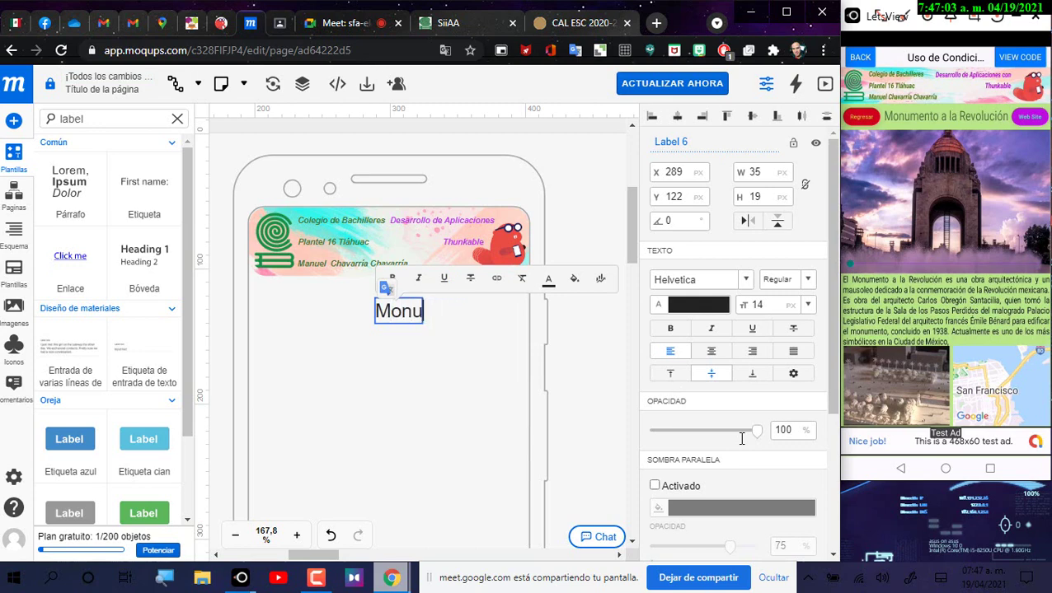
pyautogui.write('mento a la ')
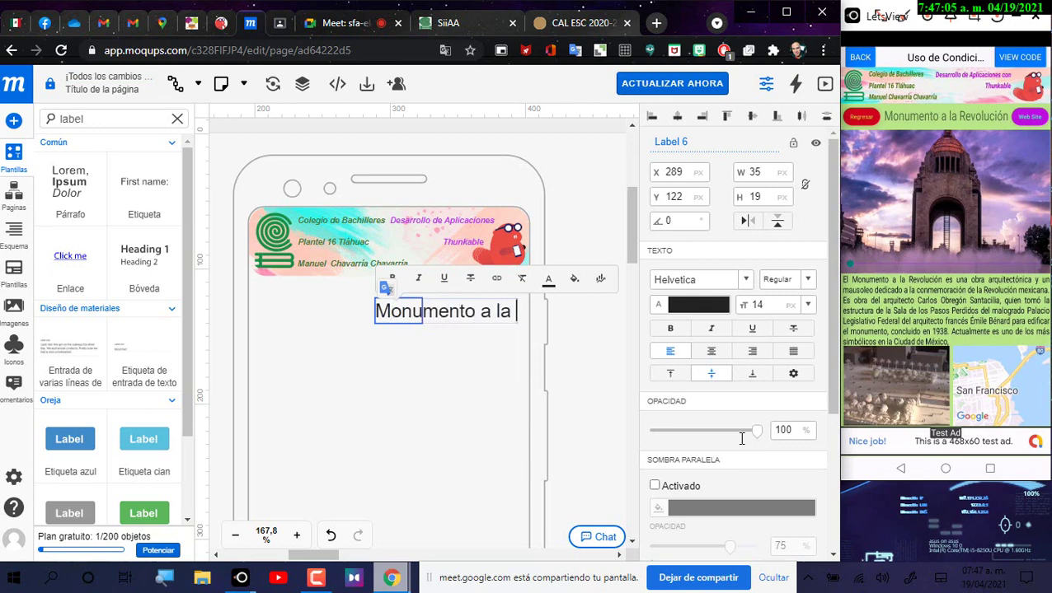
pyautogui.write('Revoluci')
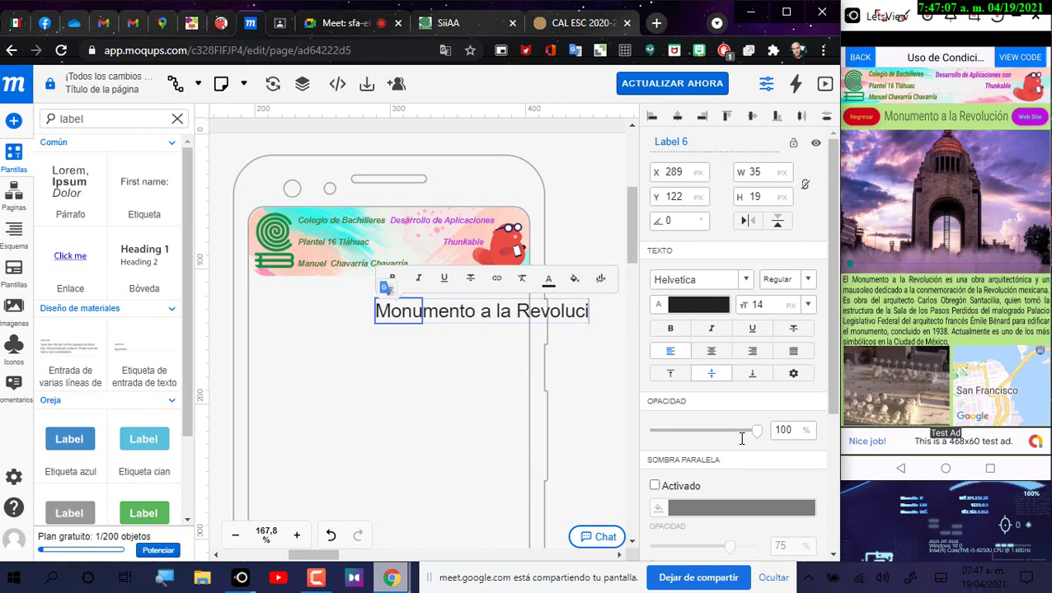
pyautogui.write('ón')
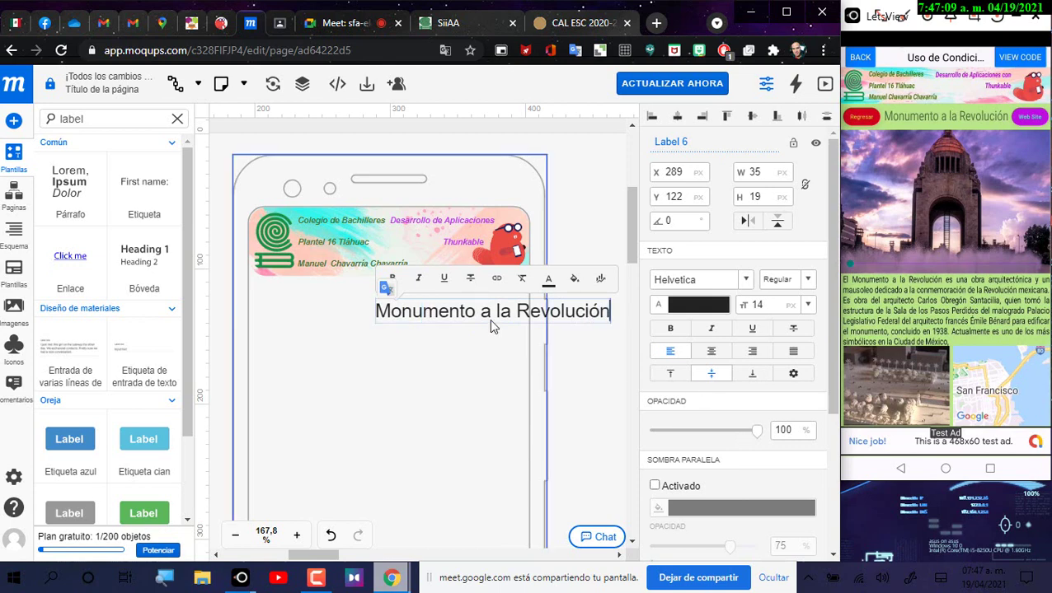
pyautogui.click(487, 318)
# Step: Centre the title under the banner and reduce its font size from 12 to 11
pyautogui.moveTo(486, 316); pyautogui.dragTo(389, 311)
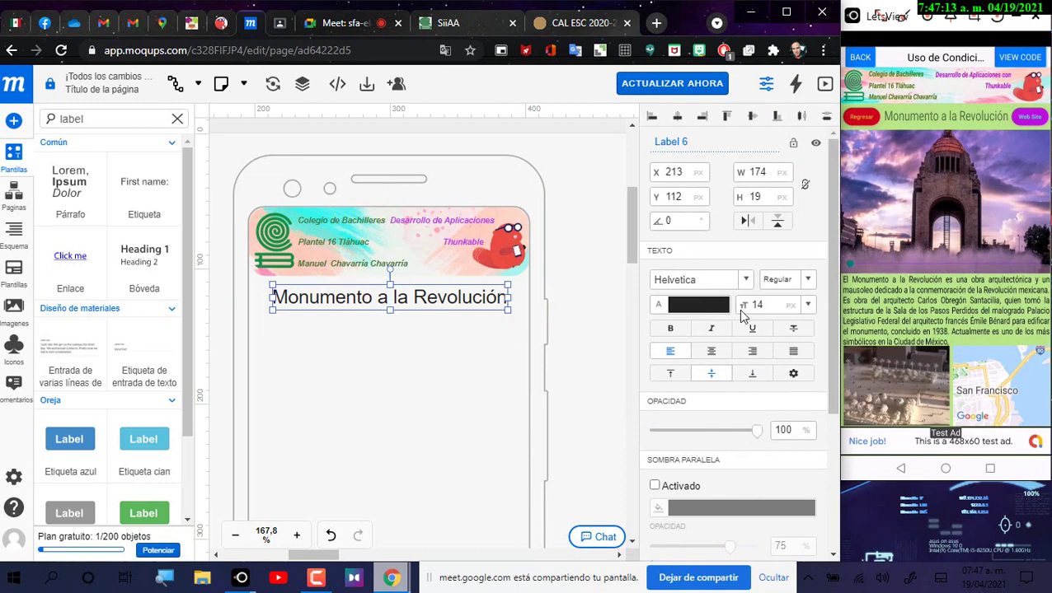
pyautogui.write('12')
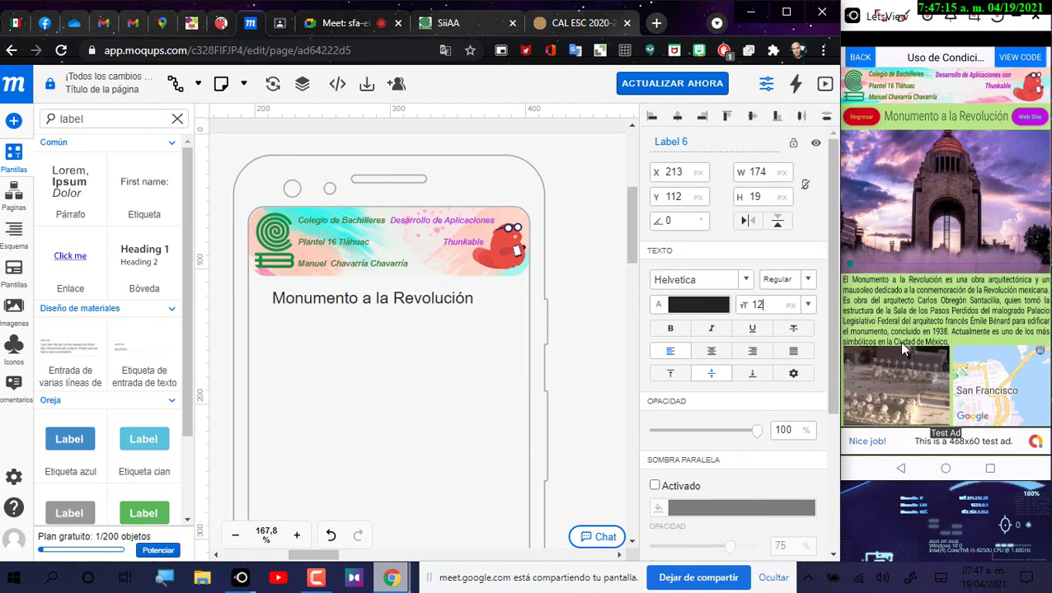
pyautogui.moveTo(470, 301); pyautogui.dragTo(495, 296)
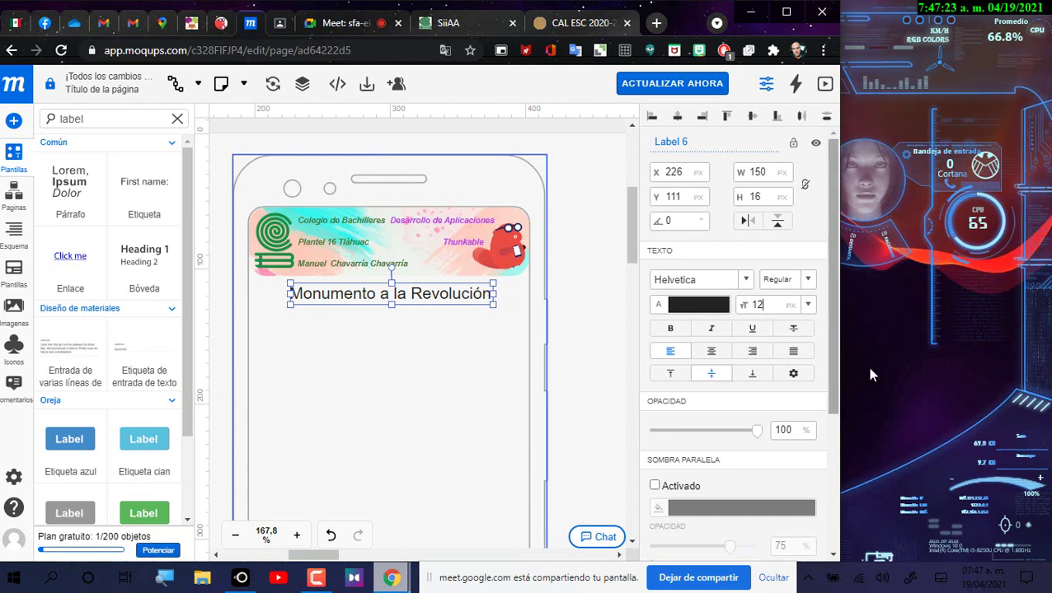
pyautogui.press('Down')
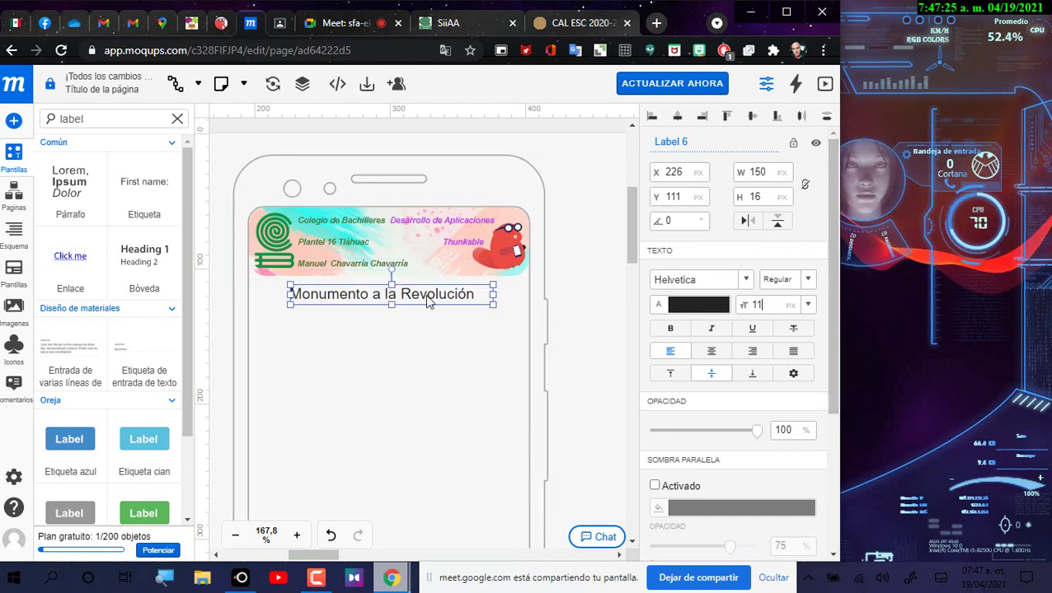
pyautogui.click(512, 298)
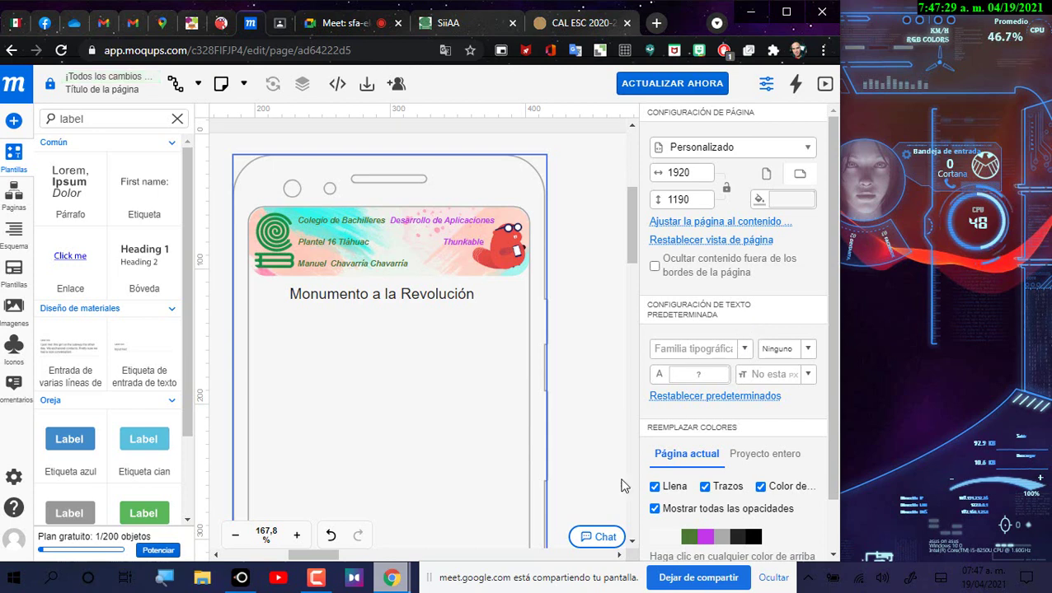
pyautogui.moveTo(243, 585)
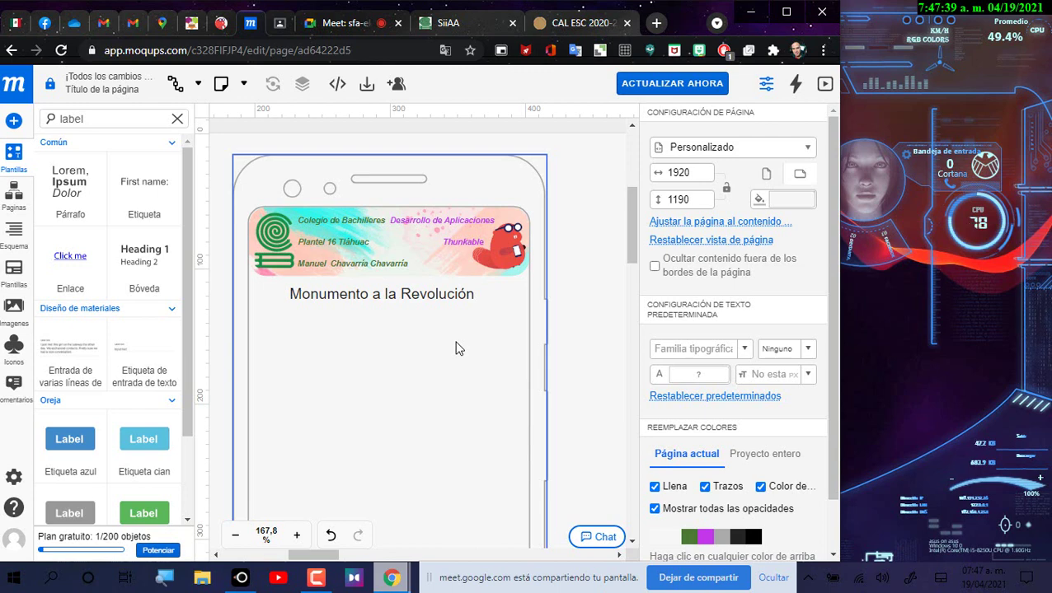
# Step: Reduce LetsView to just the phone mirror and dock it at the screen's right edge
pyautogui.click(241, 577)
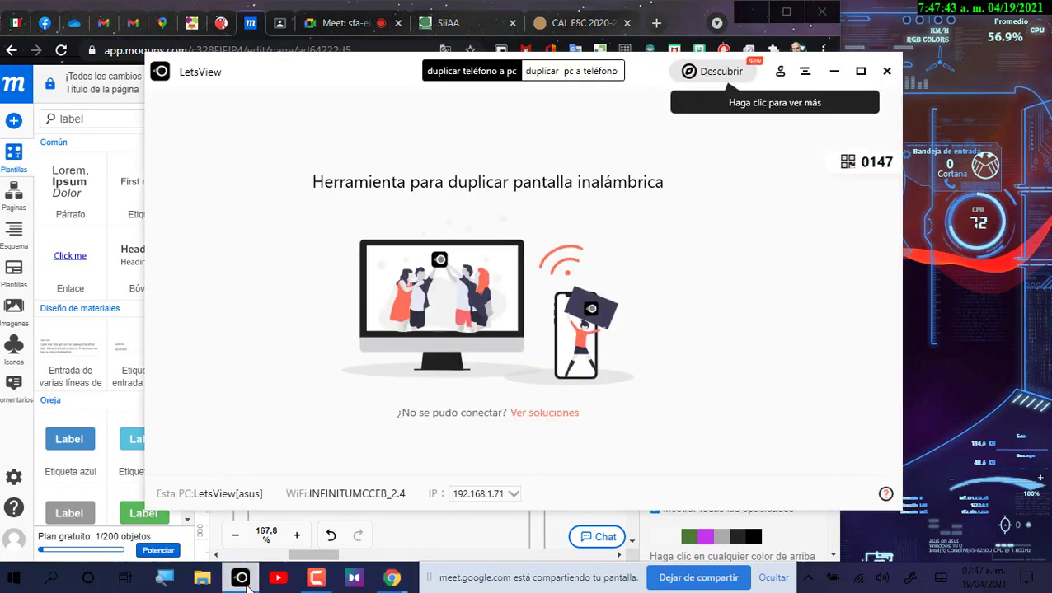
pyautogui.moveTo(302, 587)
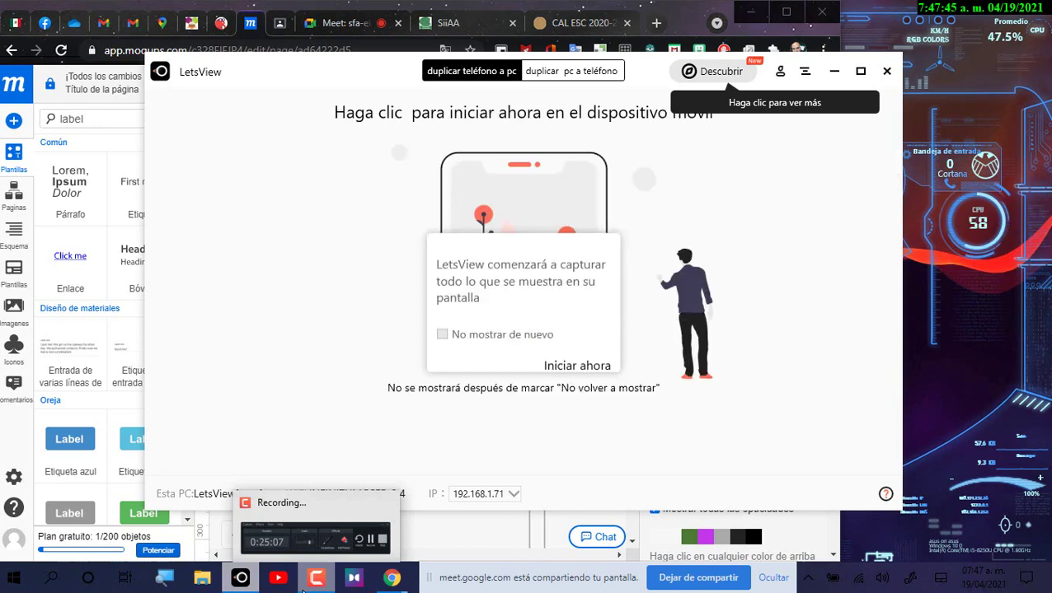
pyautogui.click(836, 73)
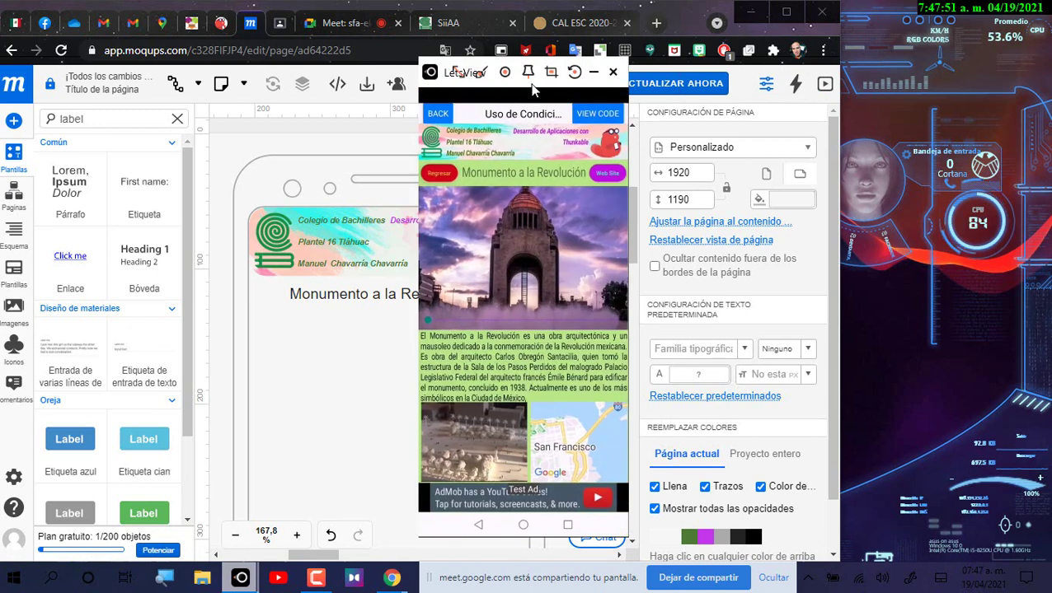
pyautogui.moveTo(527, 89); pyautogui.dragTo(948, 33)
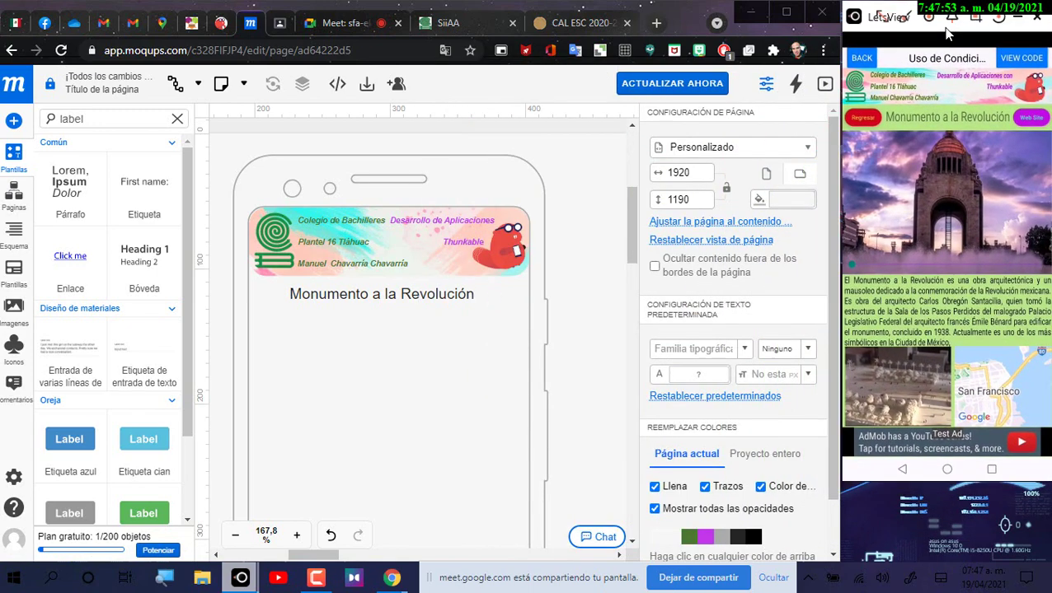
# Step: Add a small button with font size 5 to the left of the title
pyautogui.click(101, 120)
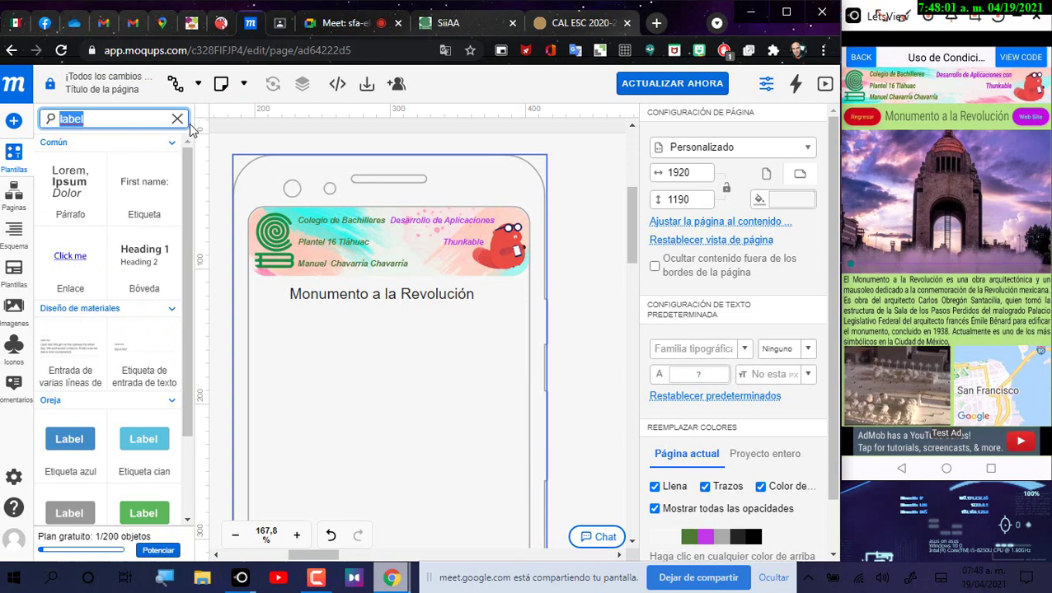
pyautogui.write('butto')
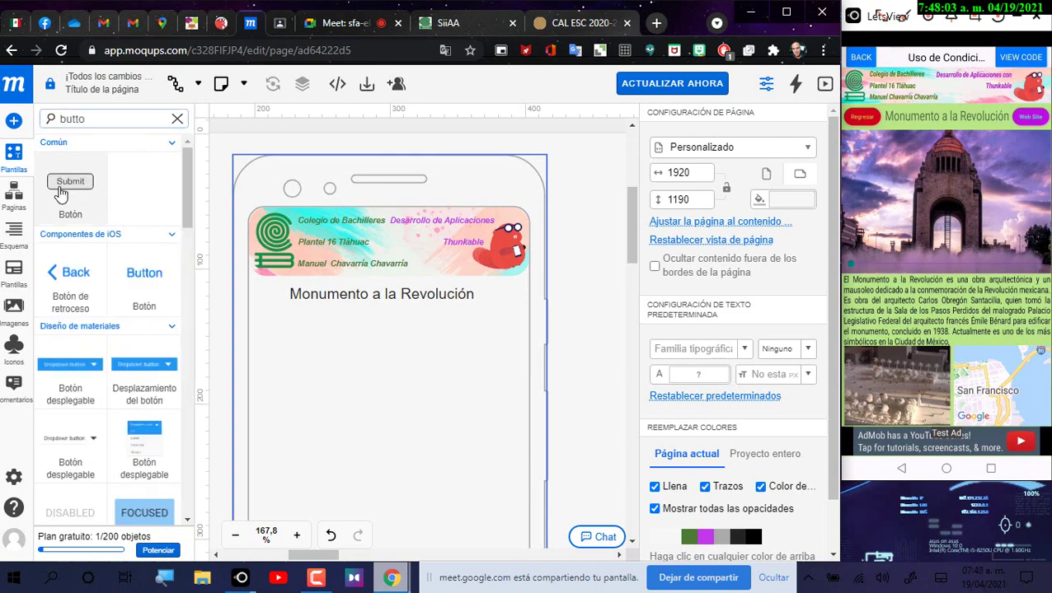
pyautogui.moveTo(347, 331); pyautogui.dragTo(390, 357)
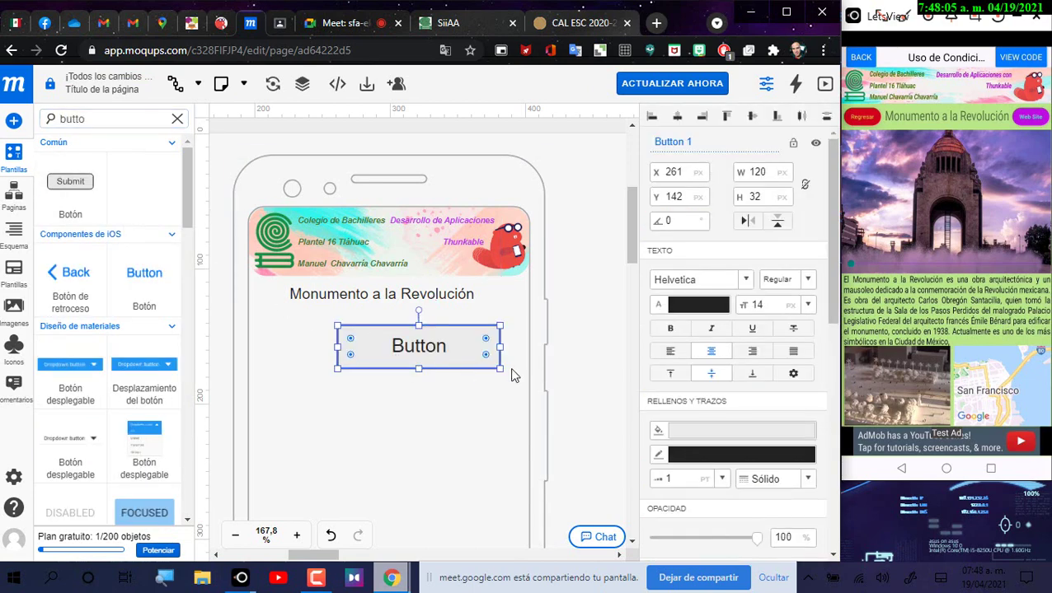
pyautogui.moveTo(498, 368); pyautogui.dragTo(391, 344)
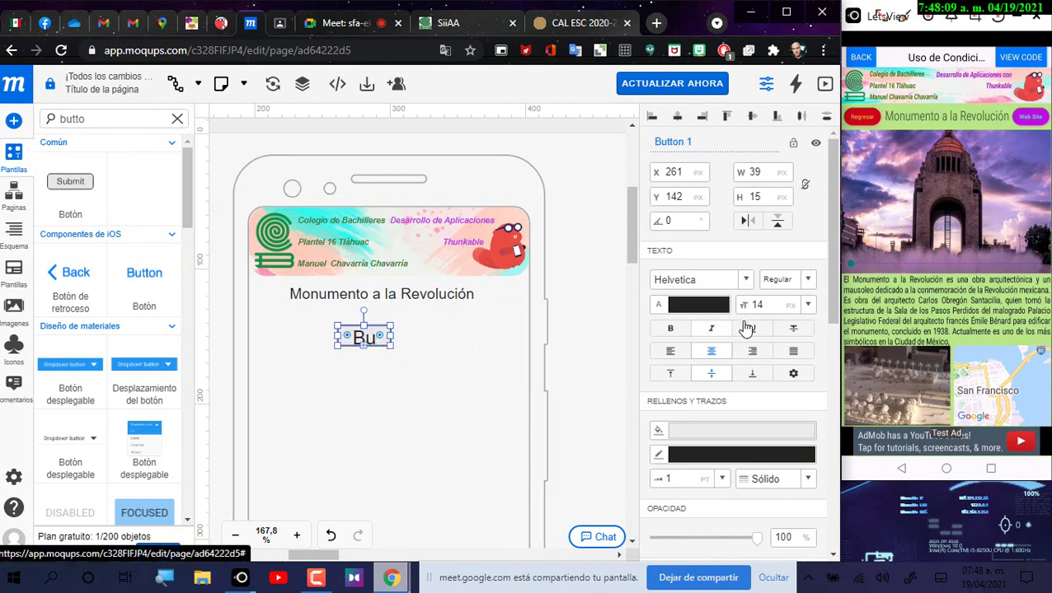
pyautogui.doubleClick(764, 303)
pyautogui.write('6')
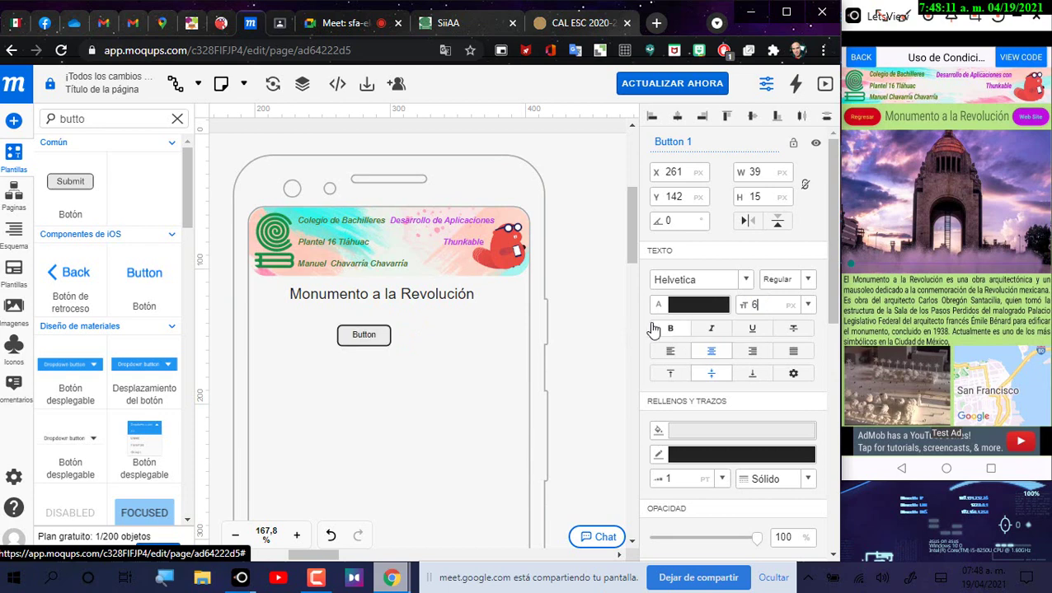
pyautogui.moveTo(371, 334); pyautogui.dragTo(289, 304)
pyautogui.doubleClick(753, 305)
pyautogui.write('4')
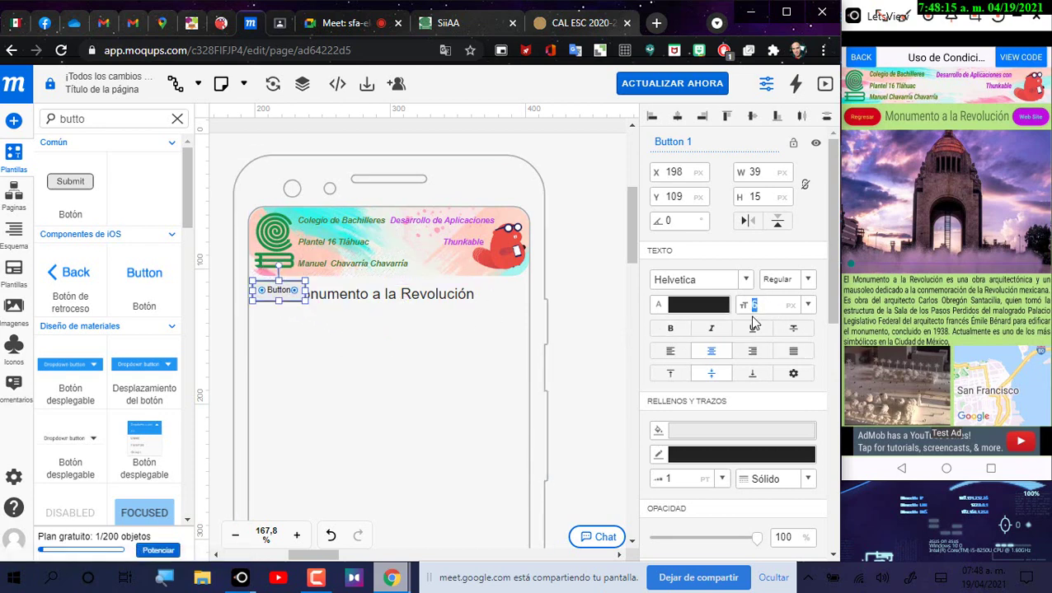
pyautogui.press('BackSpace')
pyautogui.press('BackSpace')
pyautogui.write('5')
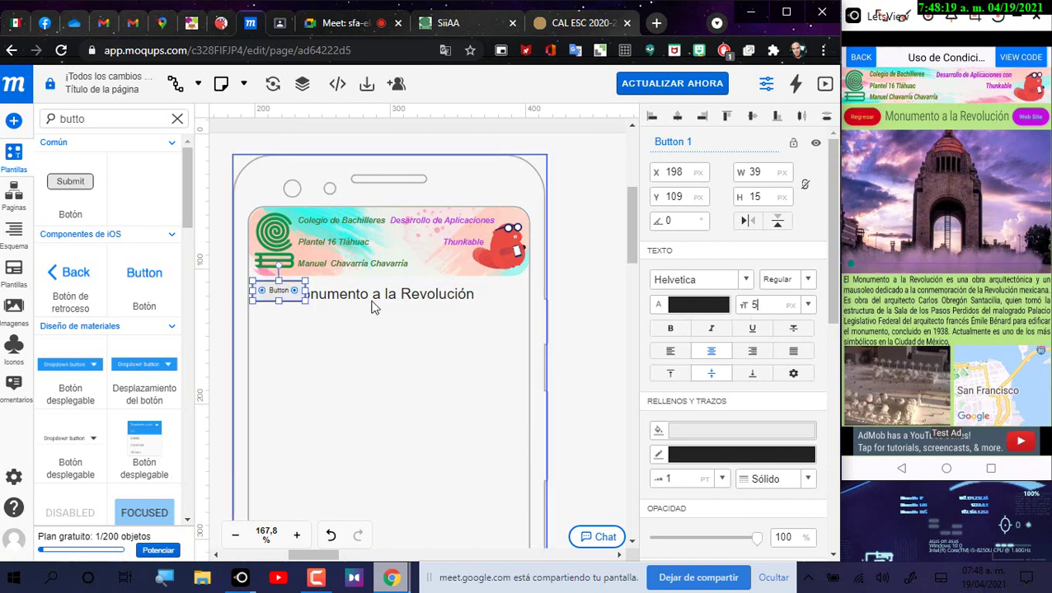
pyautogui.moveTo(305, 298)
pyautogui.mouseDown()
pyautogui.moveTo(295, 301)
pyautogui.moveTo(304, 303)
pyautogui.mouseUp()
# Step: Label the button 'Regresar' and widen it so the text fits on one line
pyautogui.doubleClick(282, 298)
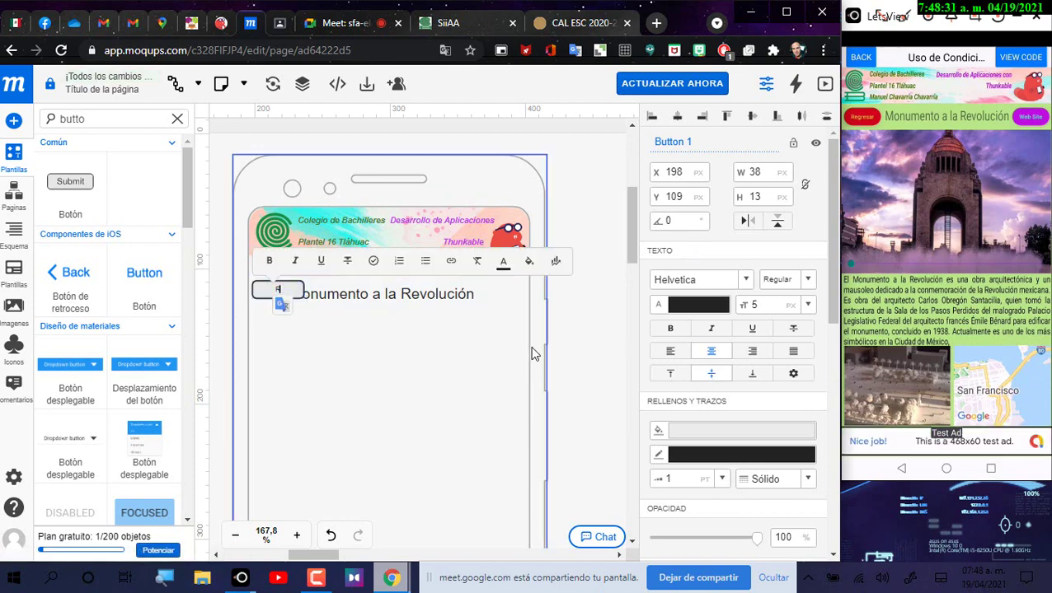
pyautogui.write('Regres')
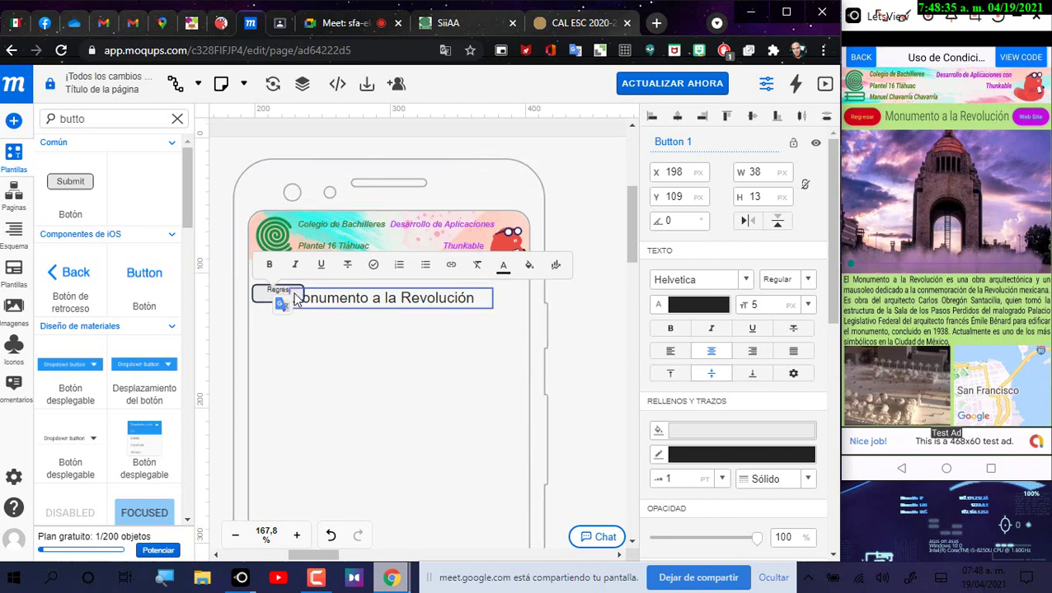
pyautogui.write('ar')
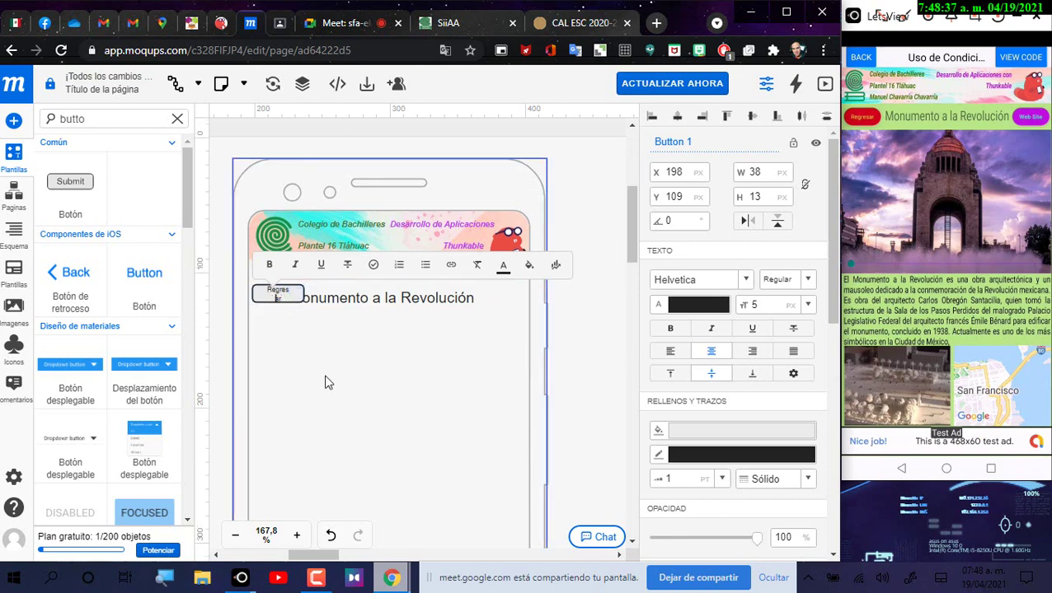
pyautogui.click(326, 382)
pyautogui.click(295, 297)
pyautogui.moveTo(303, 300)
pyautogui.mouseDown()
pyautogui.moveTo(280, 305)
pyautogui.moveTo(290, 312)
pyautogui.mouseUp()
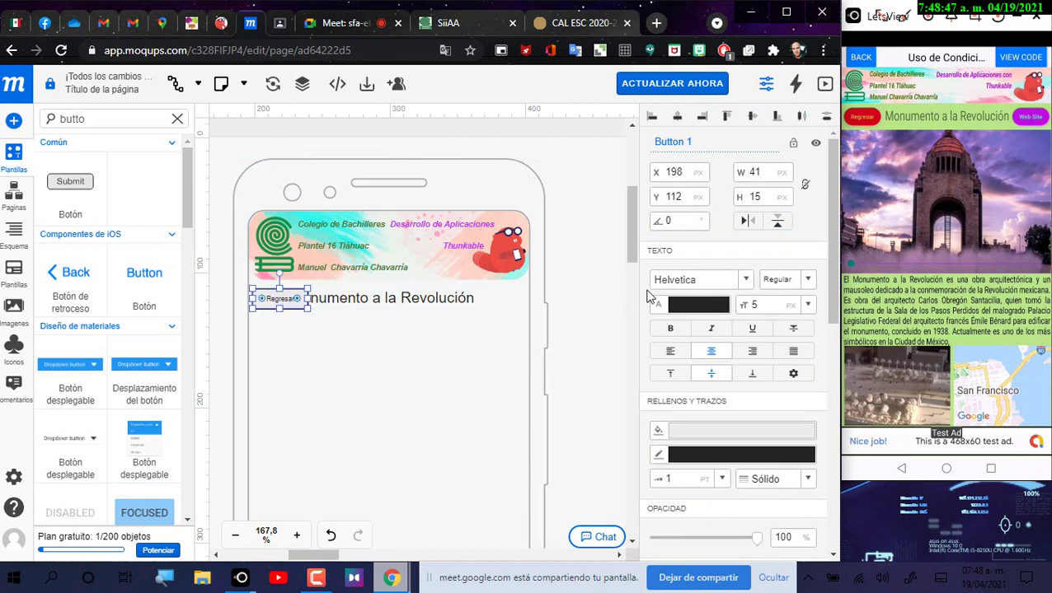
pyautogui.press('Tab')
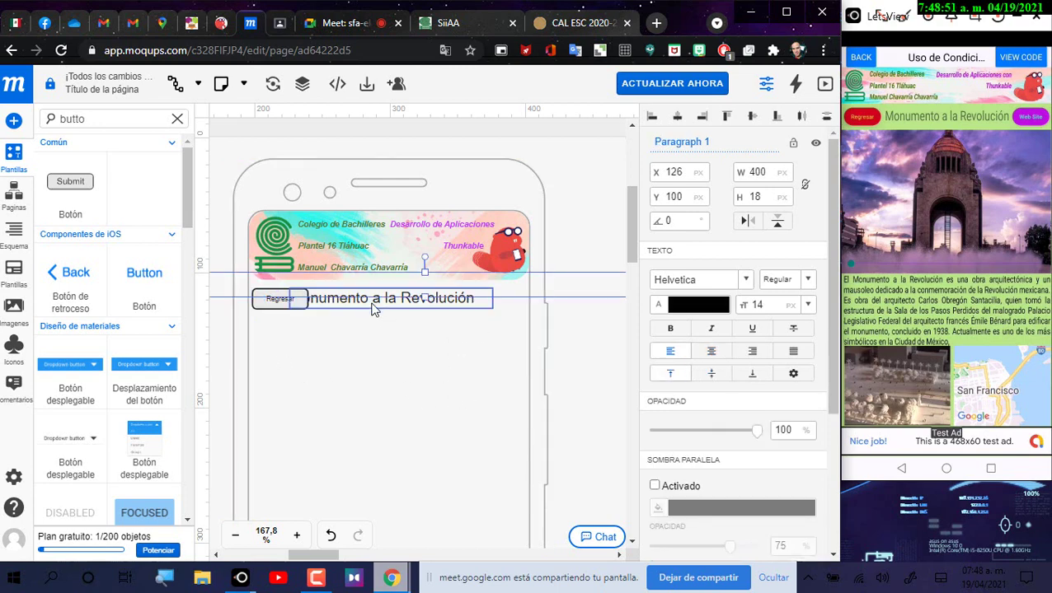
pyautogui.click(291, 319)
pyautogui.click(282, 302)
# Step: Duplicate the Regresar button to the right of the title and rename it 'Web Site'
pyautogui.rightClick(284, 305)
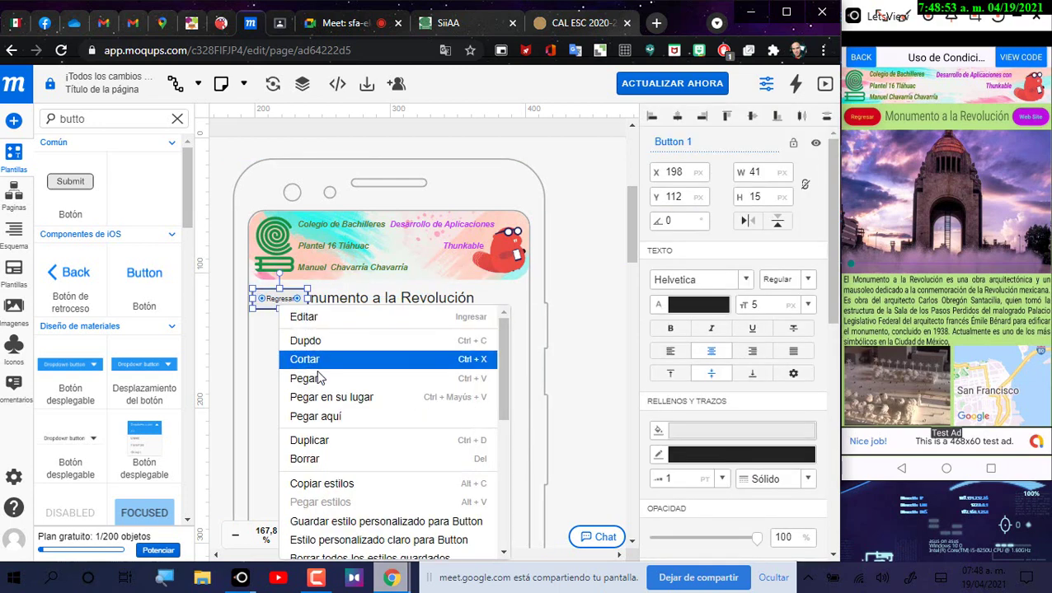
pyautogui.click(326, 440)
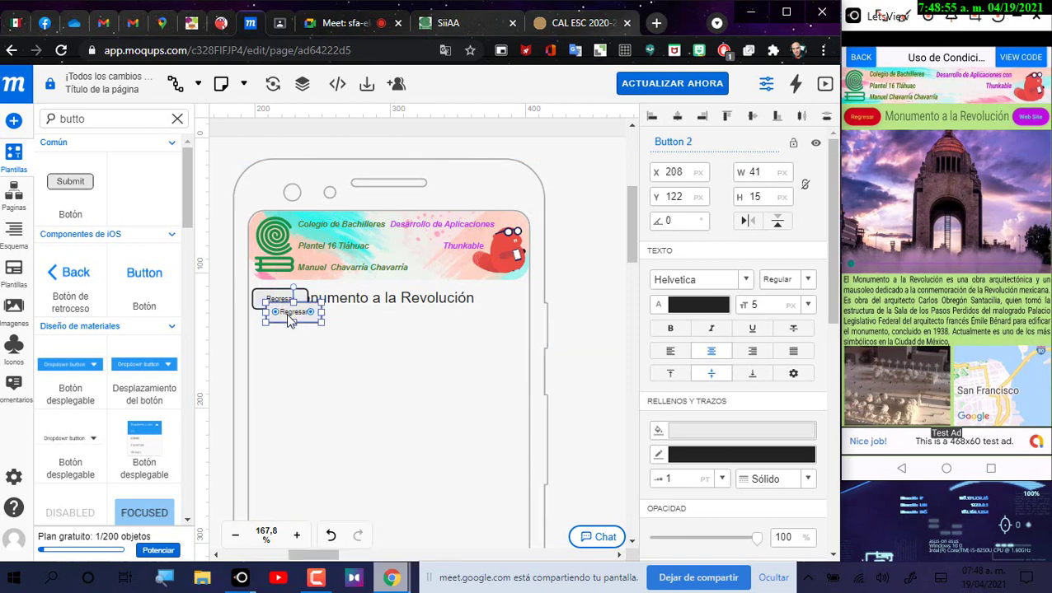
pyautogui.moveTo(286, 320); pyautogui.dragTo(493, 301)
pyautogui.doubleClick(494, 299)
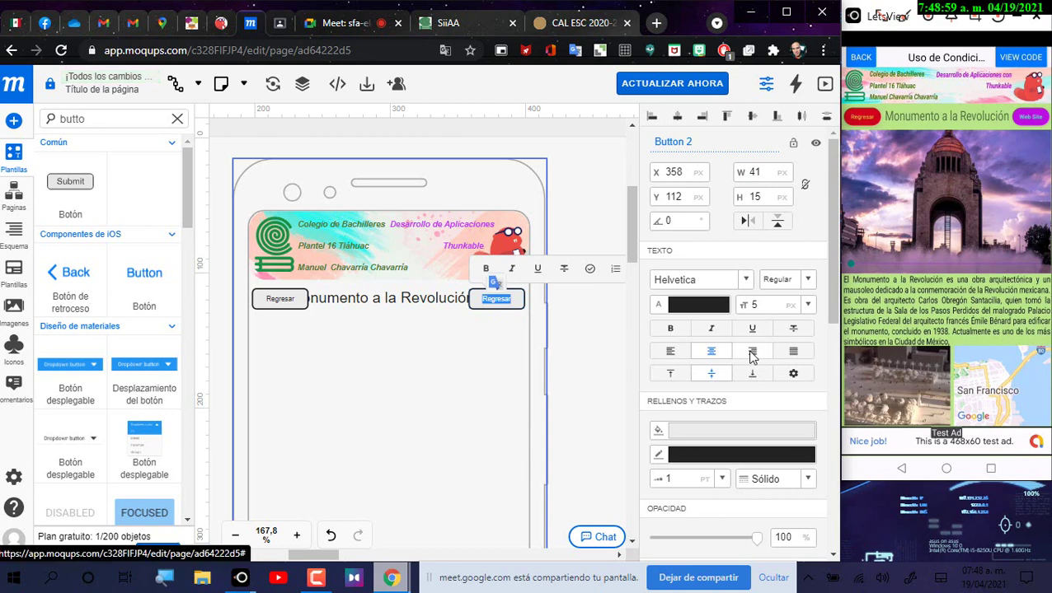
pyautogui.write('Web Site')
# Step: Set the title's font size to 9, narrow it, and centre it between the buttons
pyautogui.doubleClick(356, 298)
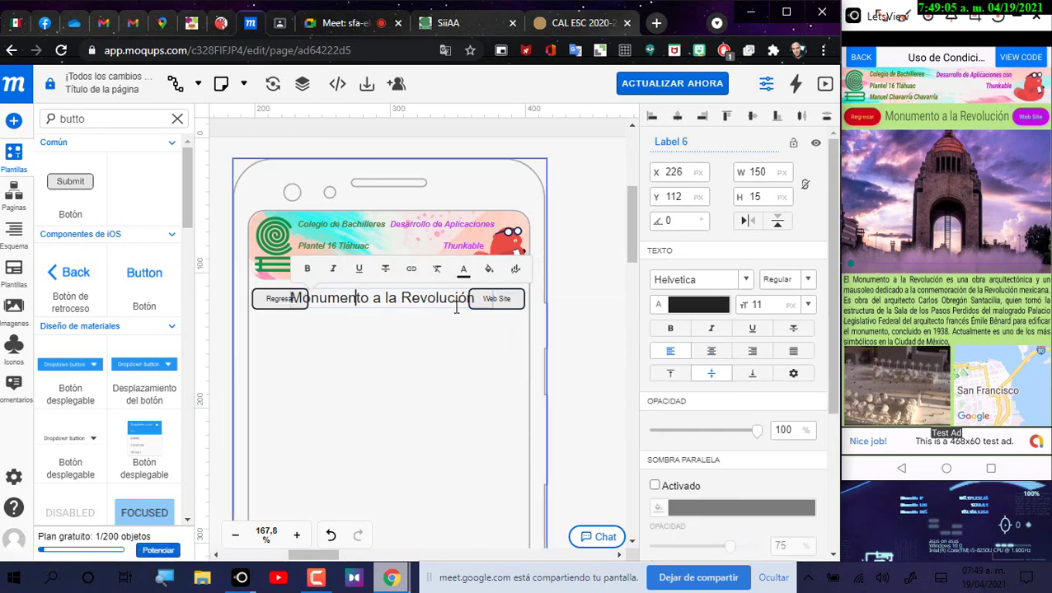
pyautogui.hotkey('ctrl', 'a')
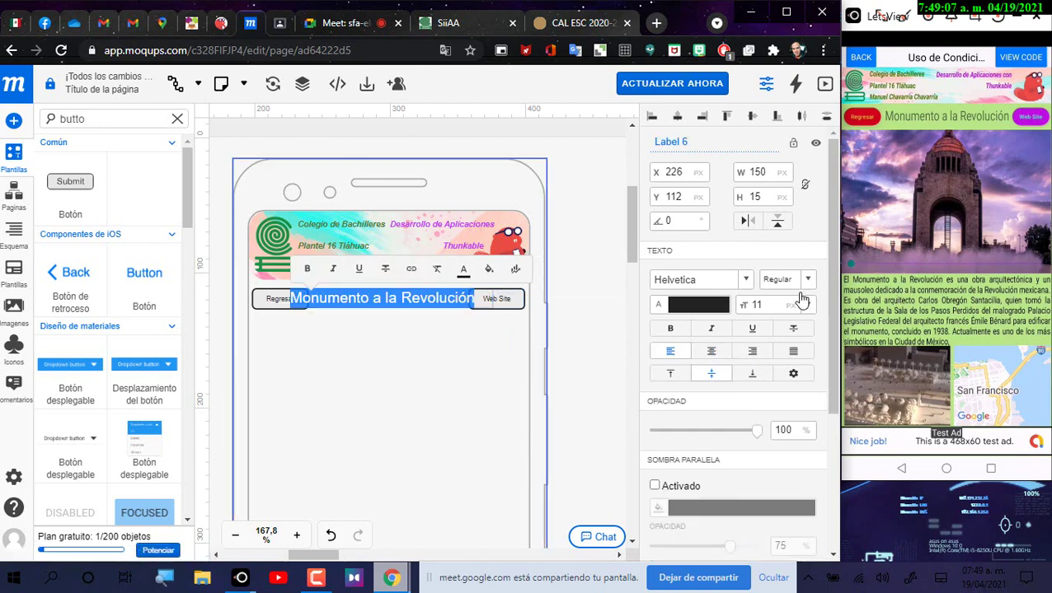
pyautogui.click(776, 304)
pyautogui.write('9')
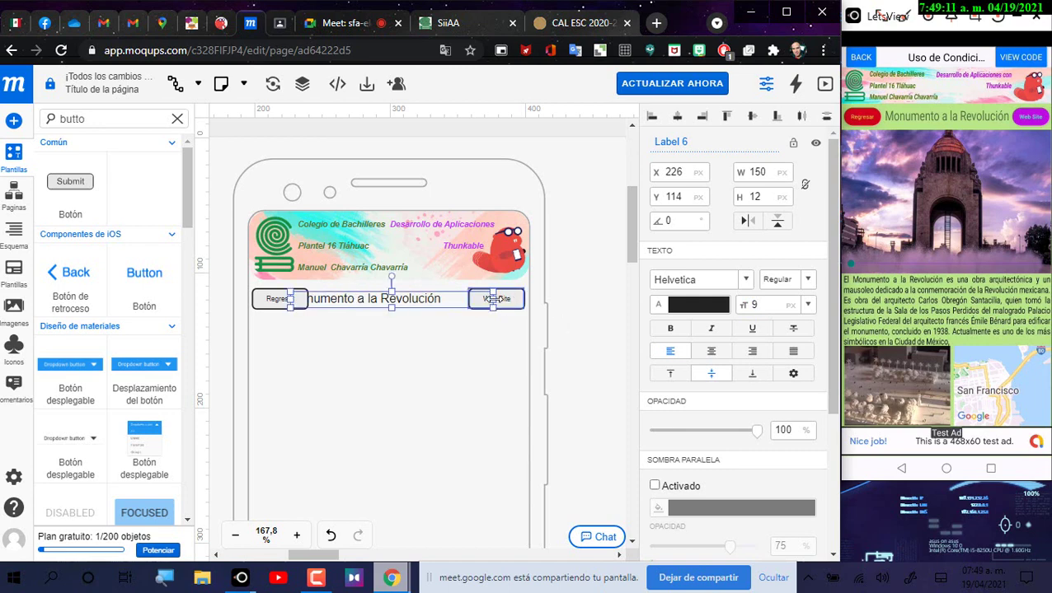
pyautogui.moveTo(499, 298); pyautogui.dragTo(445, 301)
pyautogui.moveTo(381, 302); pyautogui.dragTo(399, 305)
pyautogui.click(582, 347)
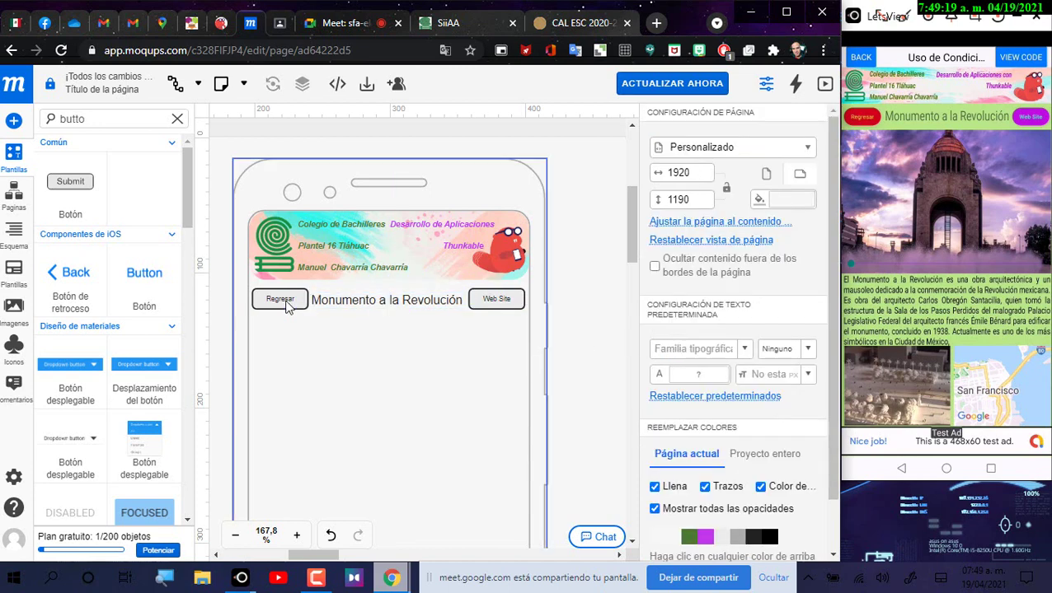
pyautogui.click(517, 304)
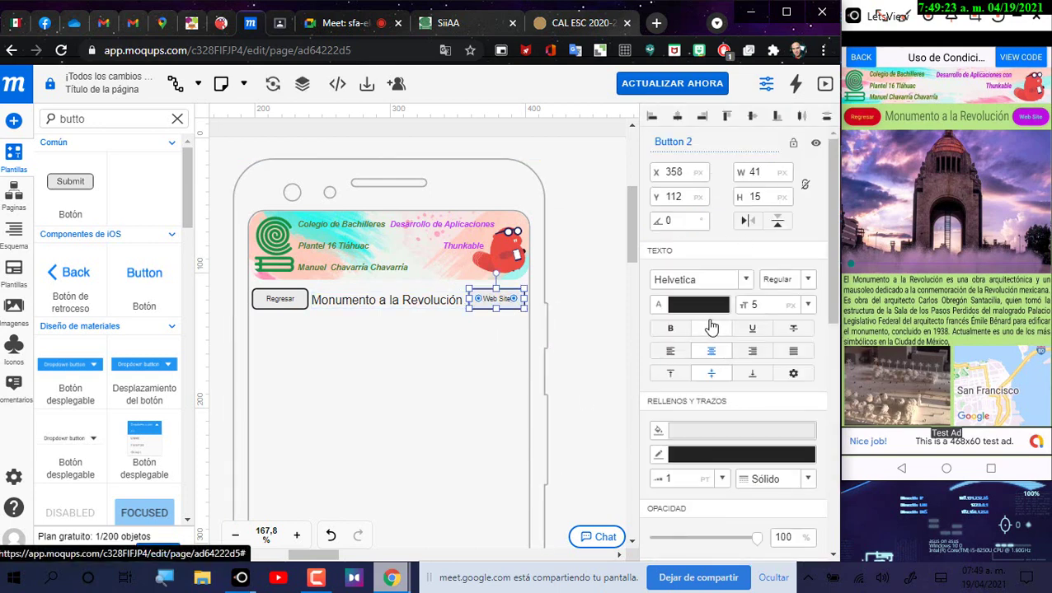
# Step: Fill the Web Site button with purple 9c29b7
pyautogui.click(725, 434)
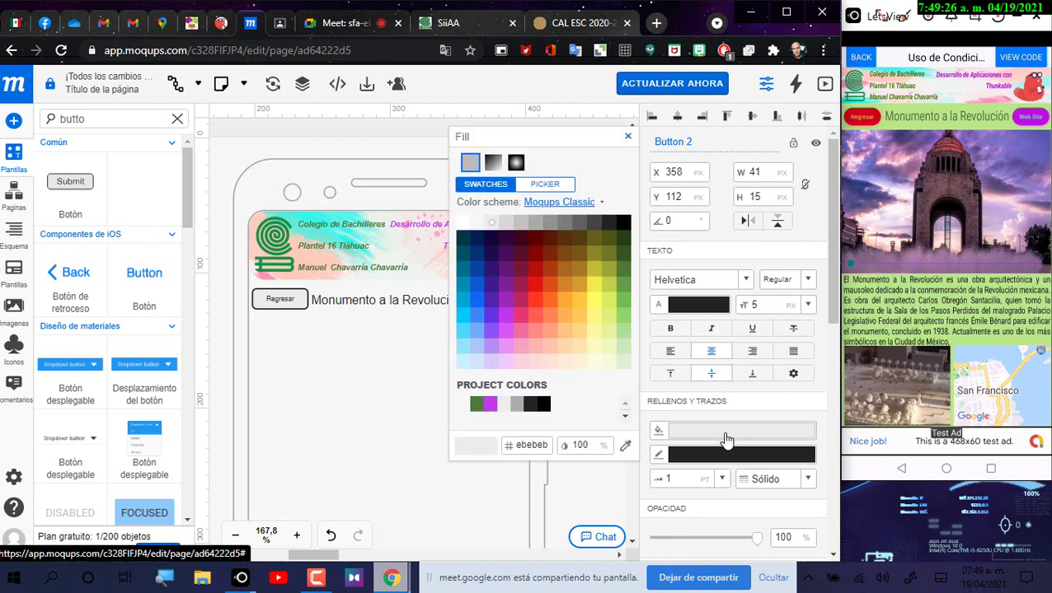
pyautogui.click(492, 300)
pyautogui.click(505, 300)
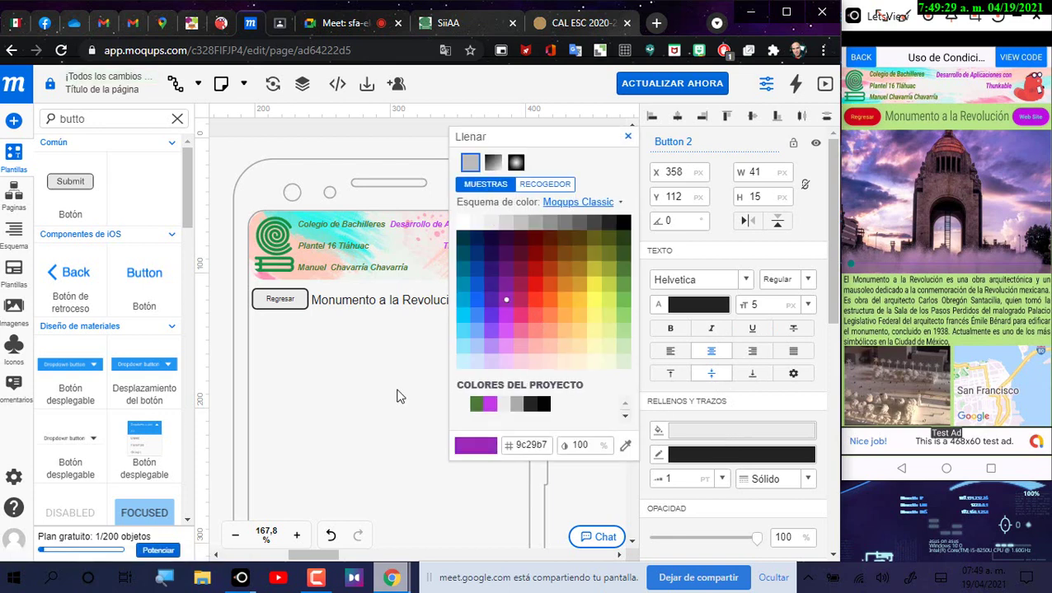
pyautogui.click(386, 391)
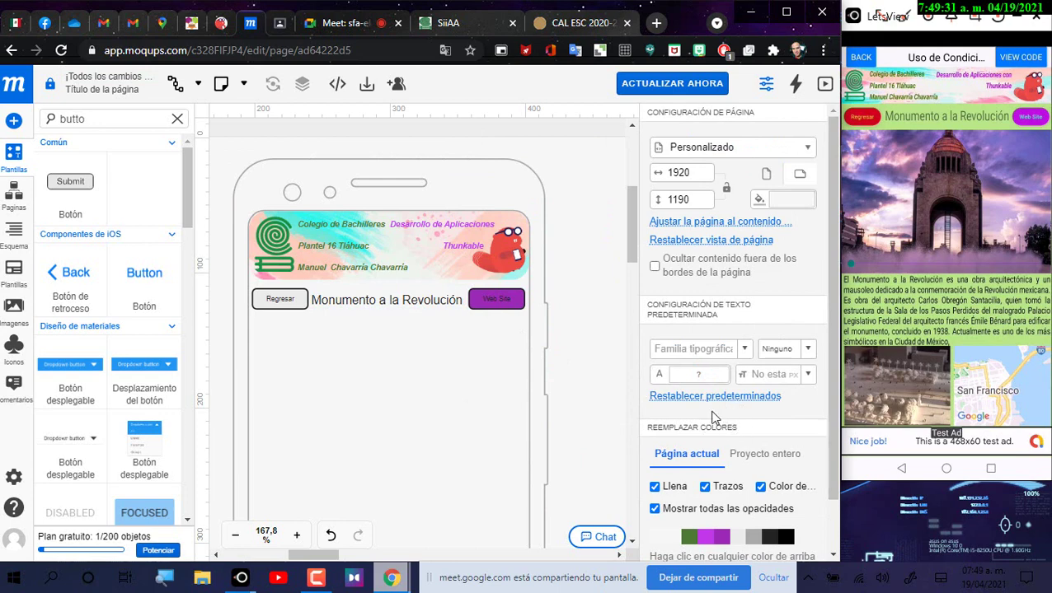
# Step: Give the Regresar button a crimson fill and yellow text
pyautogui.click(299, 303)
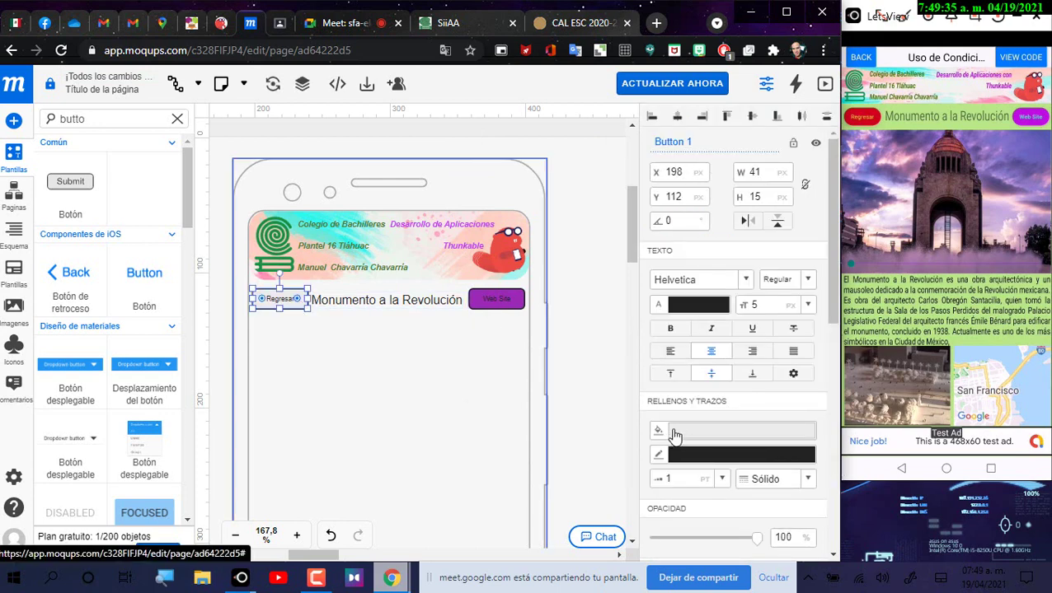
pyautogui.click(674, 435)
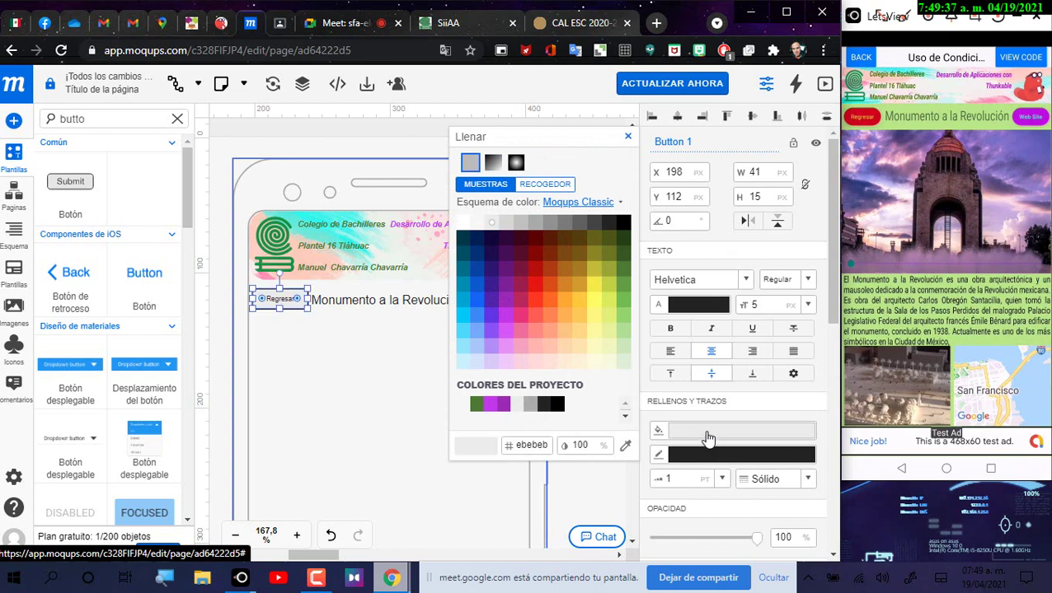
pyautogui.click(525, 300)
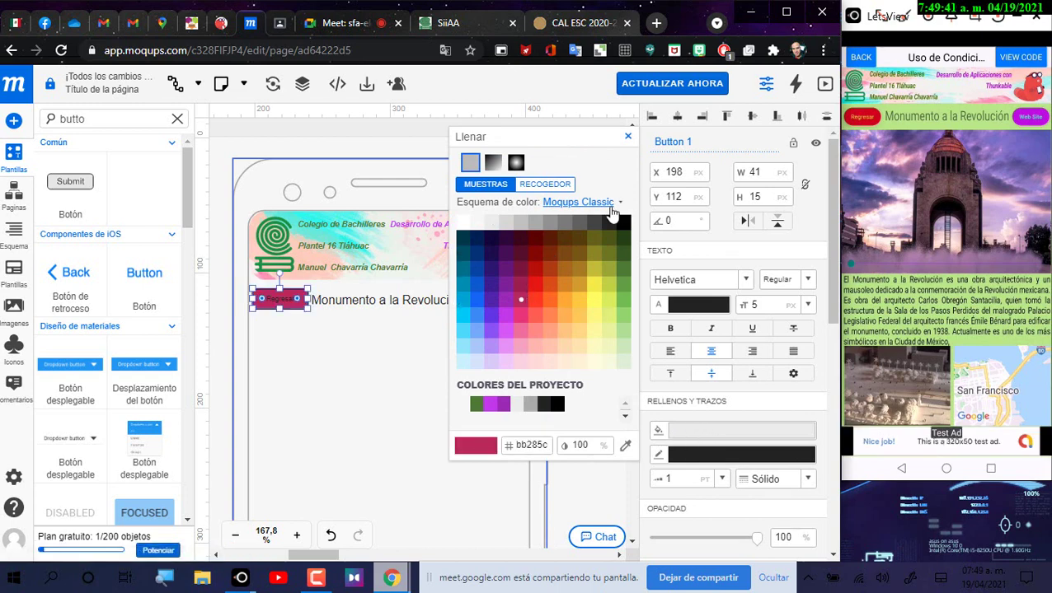
pyautogui.click(375, 131)
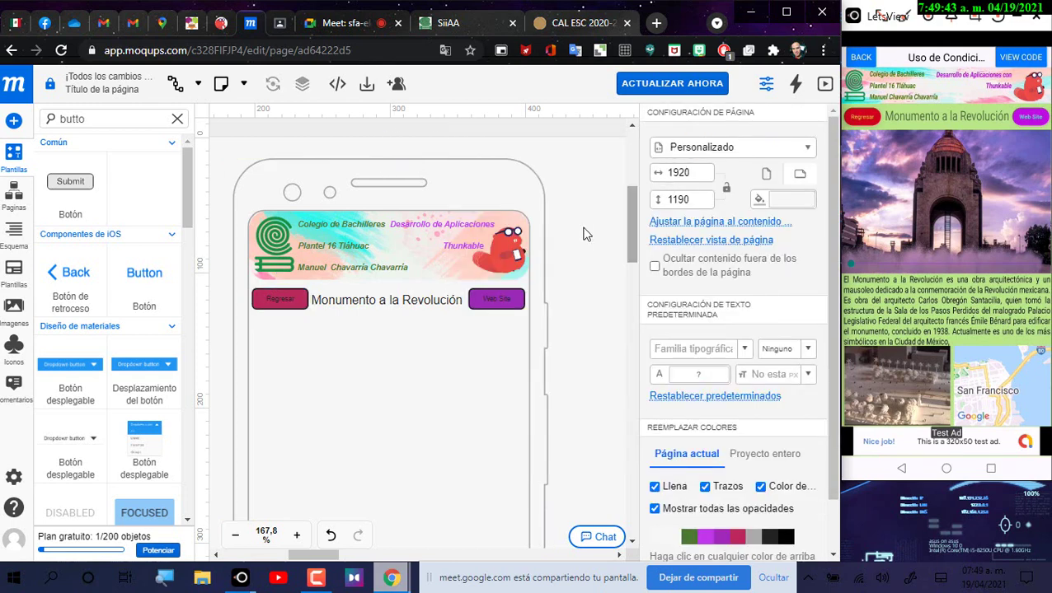
pyautogui.click(262, 305)
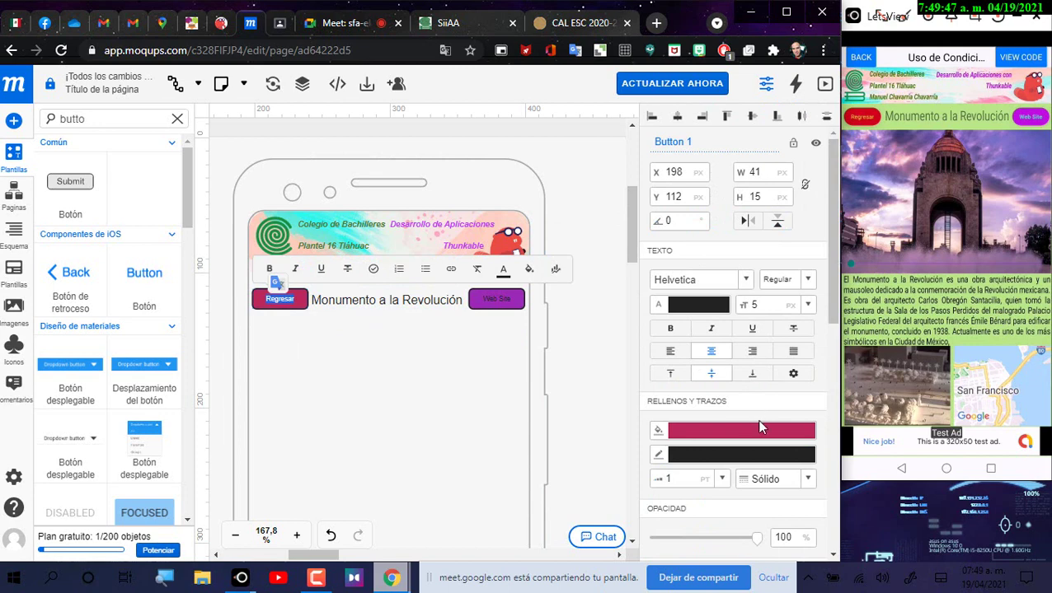
pyautogui.click(702, 307)
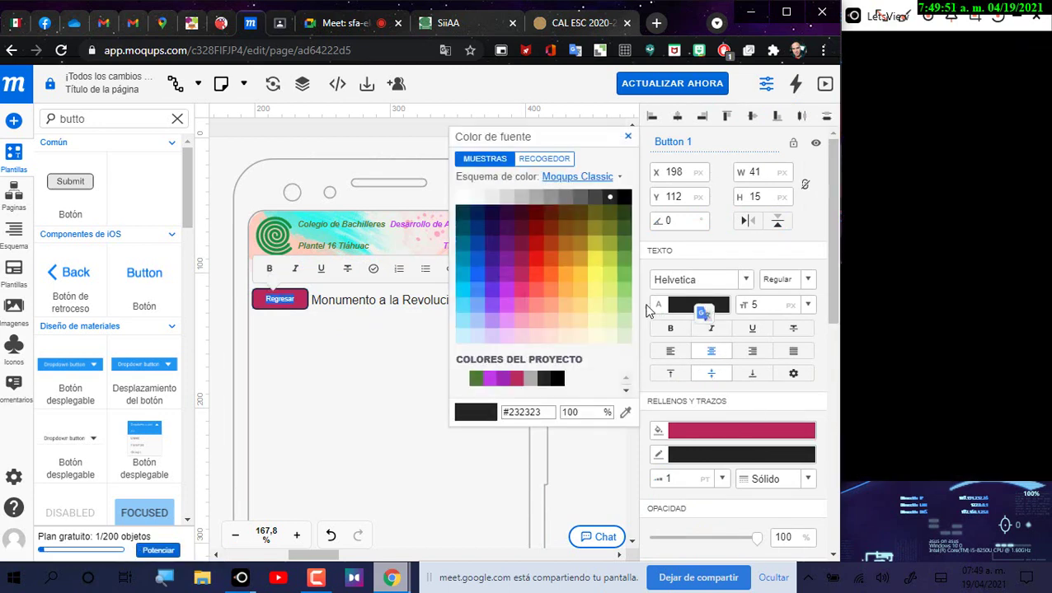
pyautogui.click(580, 277)
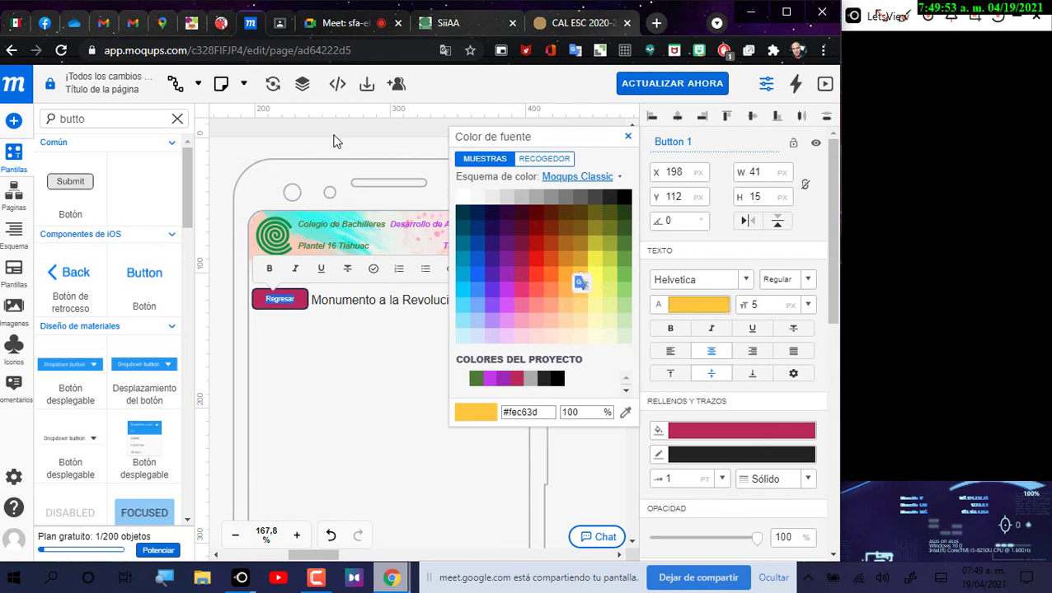
pyautogui.click(333, 142)
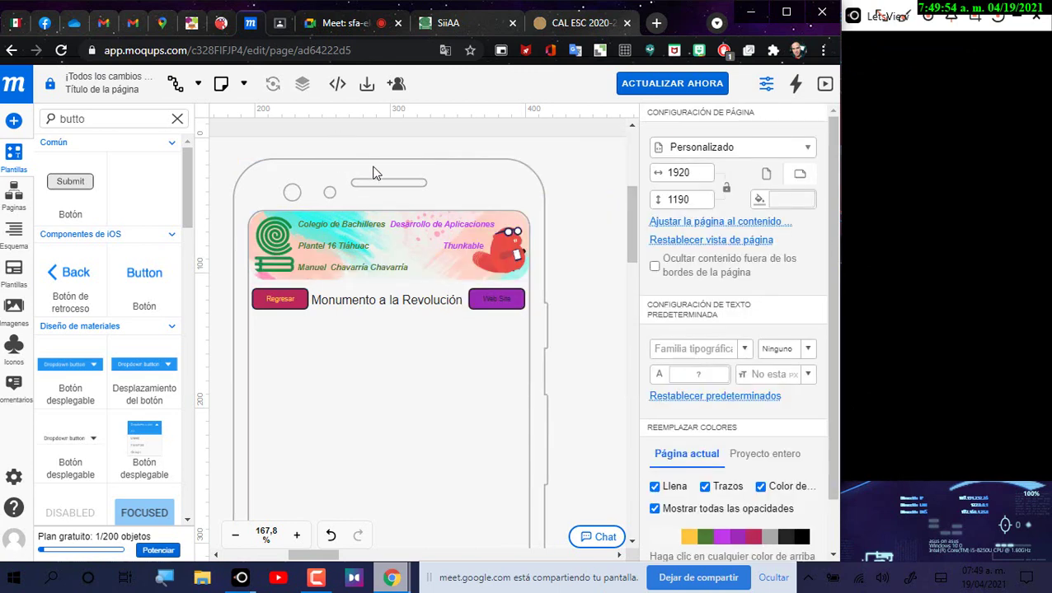
# Step: Change the Web Site button's text colour to blue
pyautogui.doubleClick(505, 309)
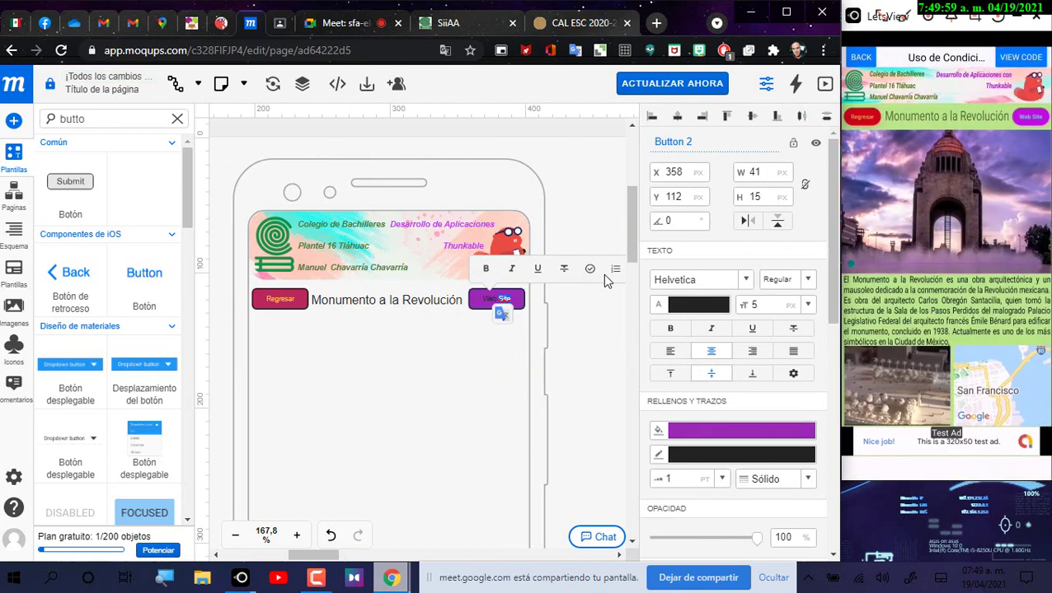
pyautogui.hotkey('ctrl', 'a')
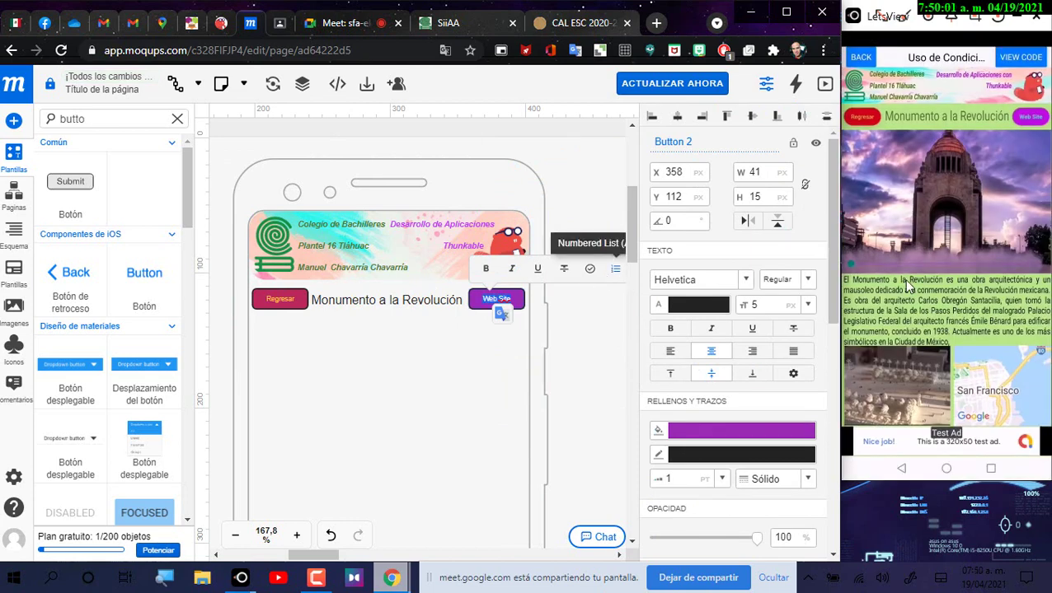
pyautogui.click(706, 309)
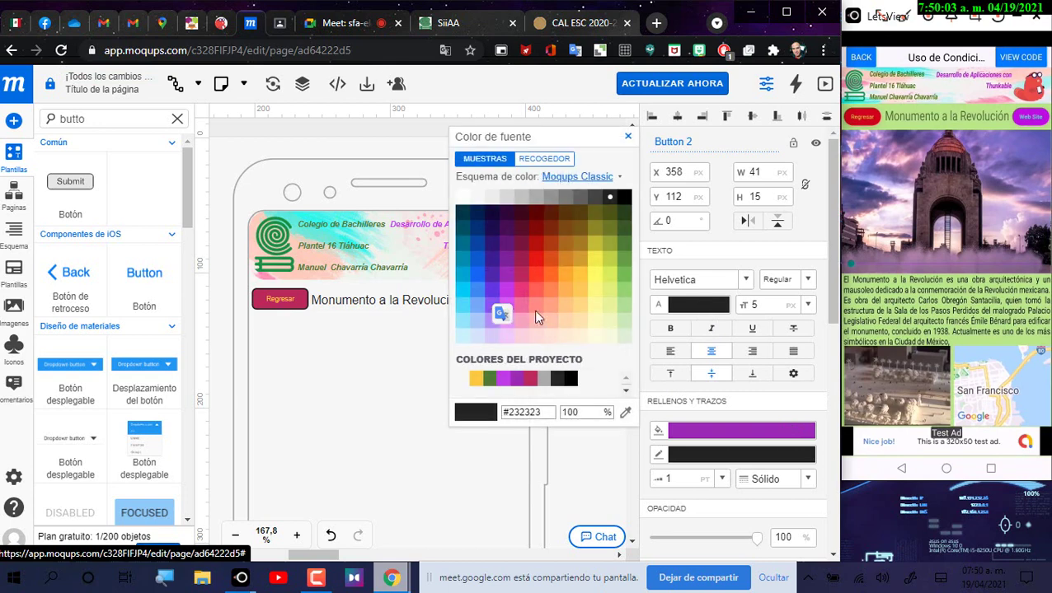
pyautogui.click(490, 280)
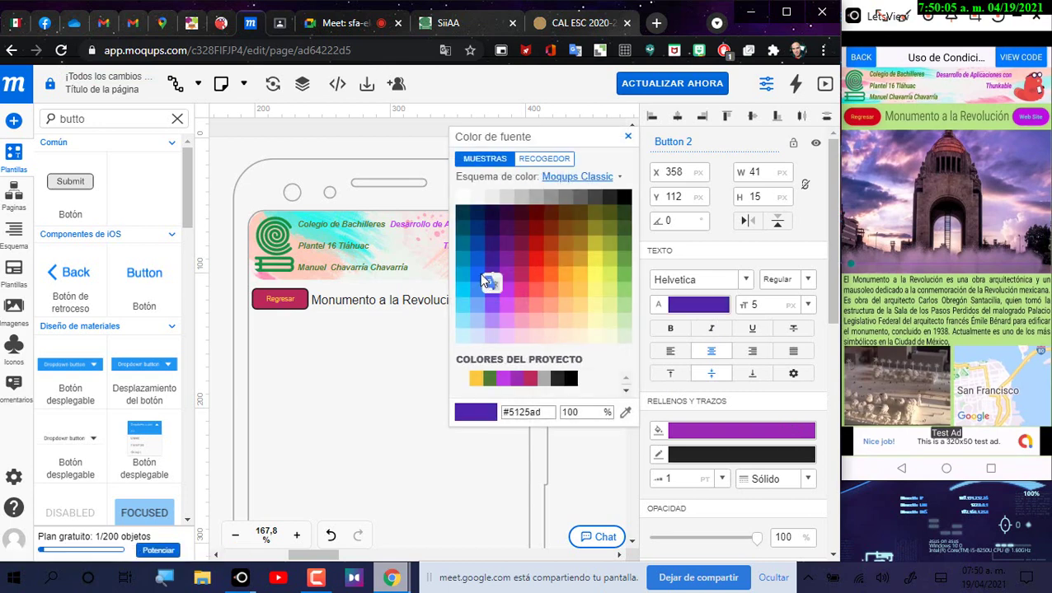
pyautogui.click(480, 281)
pyautogui.press('Escape')
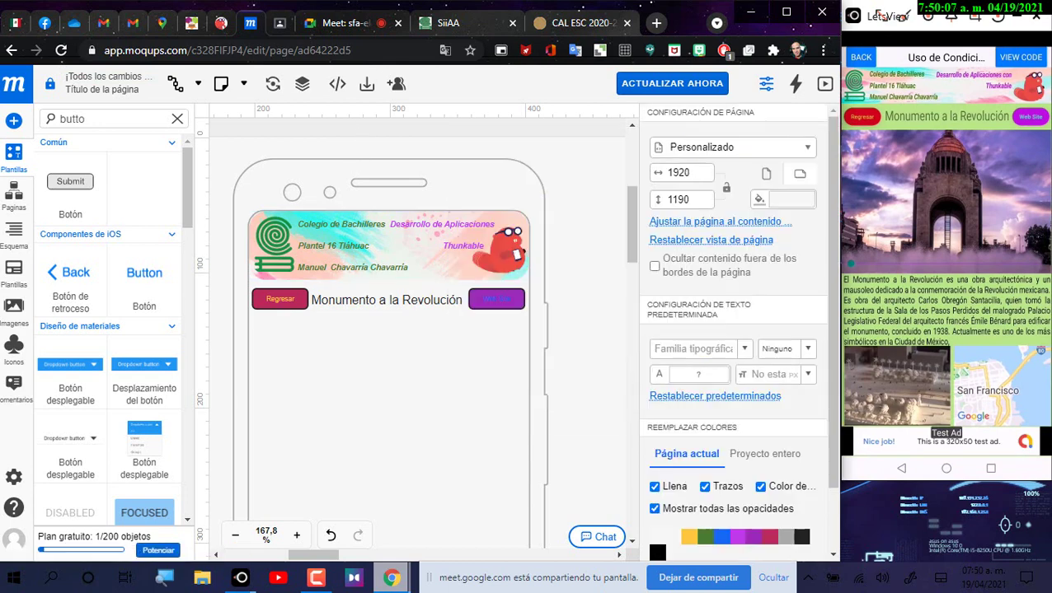
pyautogui.click(380, 303)
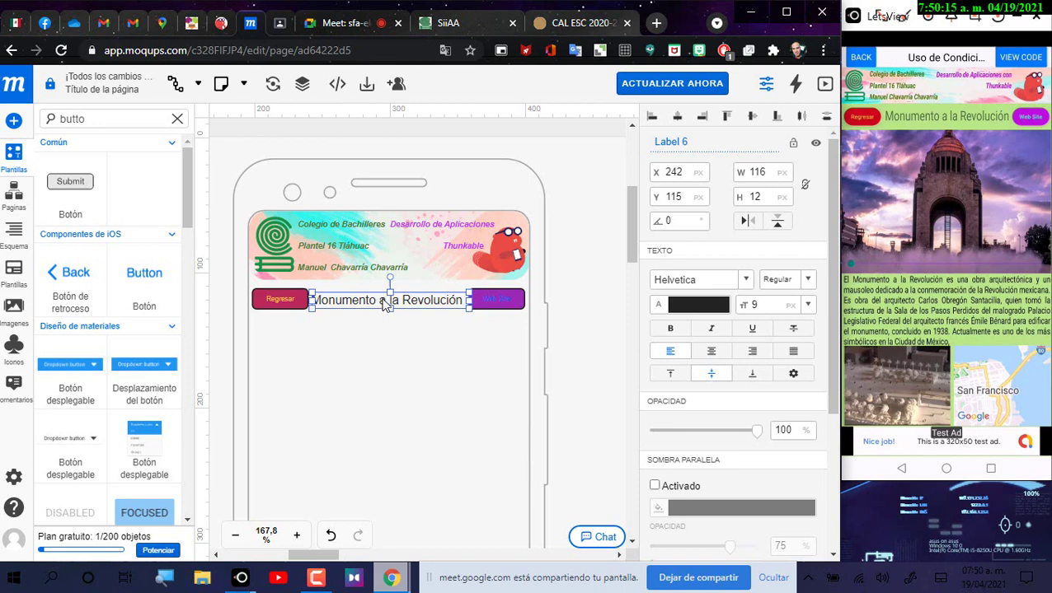
# Step: Set the Web Site button's corner radius to 6
pyautogui.click(633, 324)
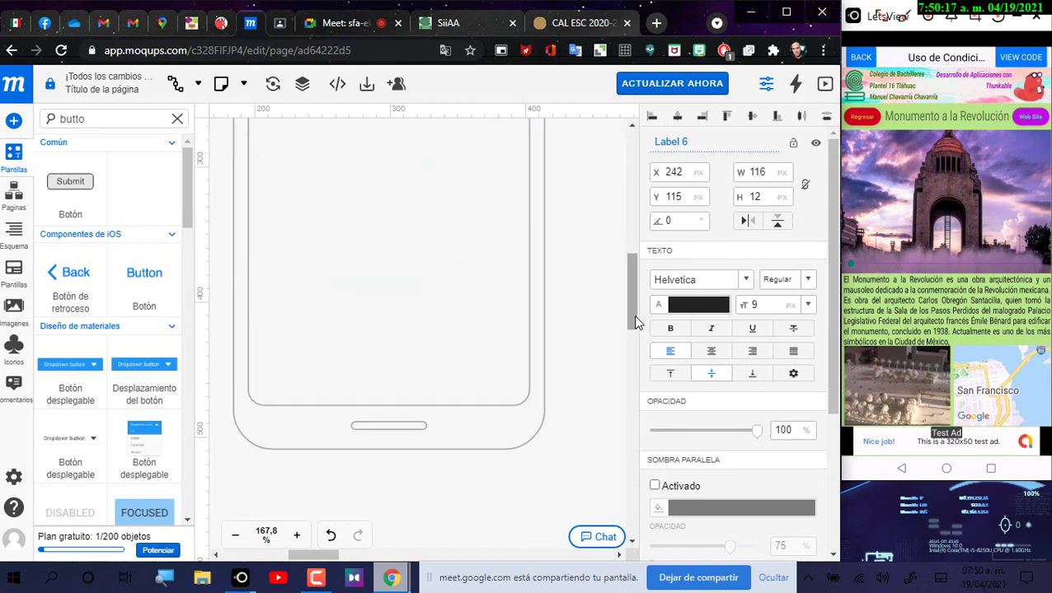
pyautogui.scroll(5, 633, 323)
pyautogui.click(516, 459)
pyautogui.scroll(1, 543, 366)
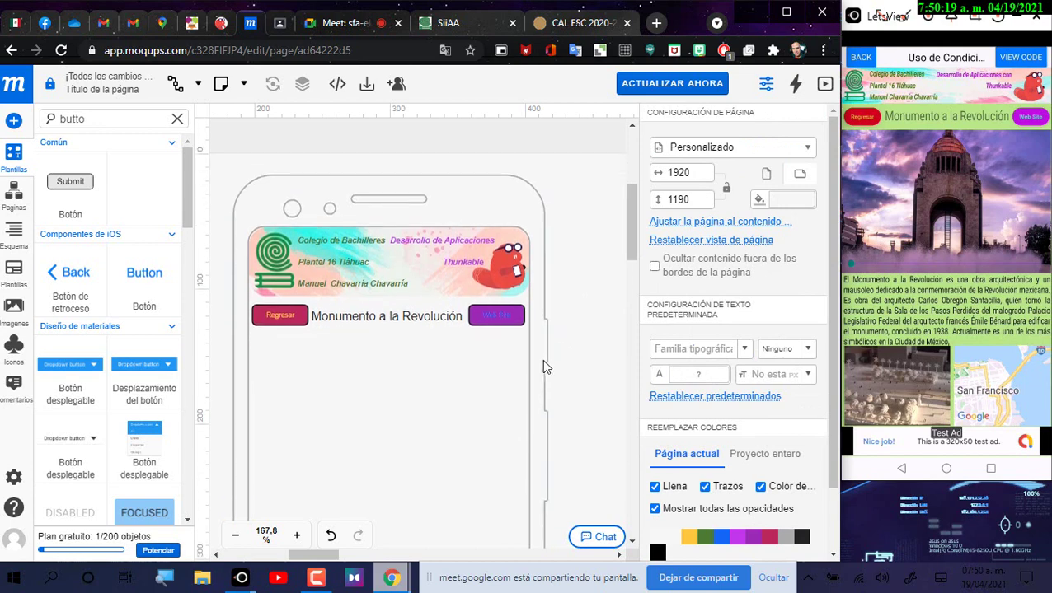
pyautogui.scroll(-1, 543, 367)
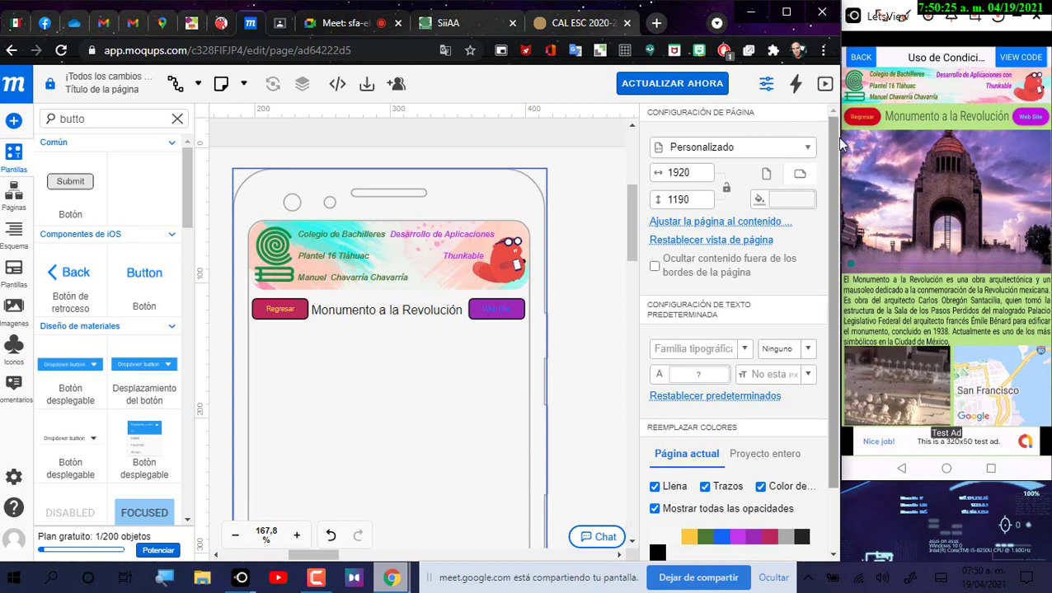
pyautogui.click(514, 316)
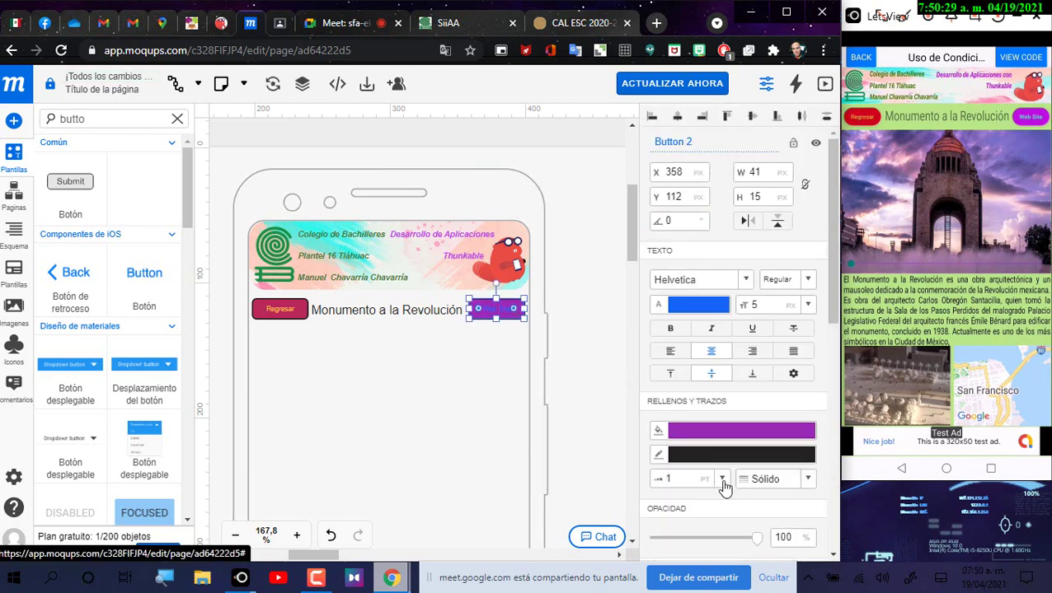
pyautogui.scroll(-2, 723, 487)
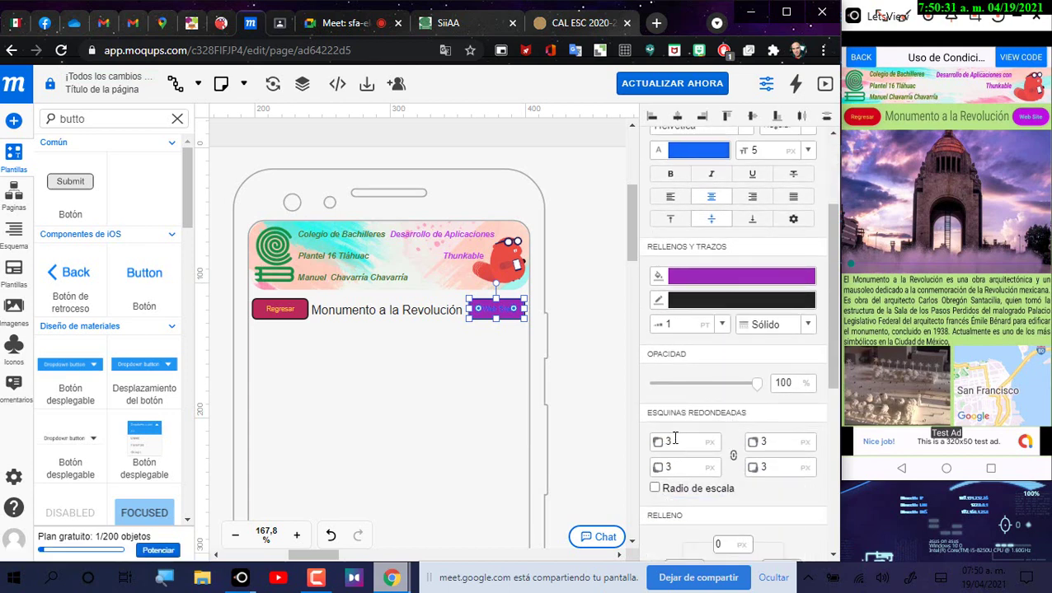
pyautogui.press('BackSpace')
pyautogui.write('6')
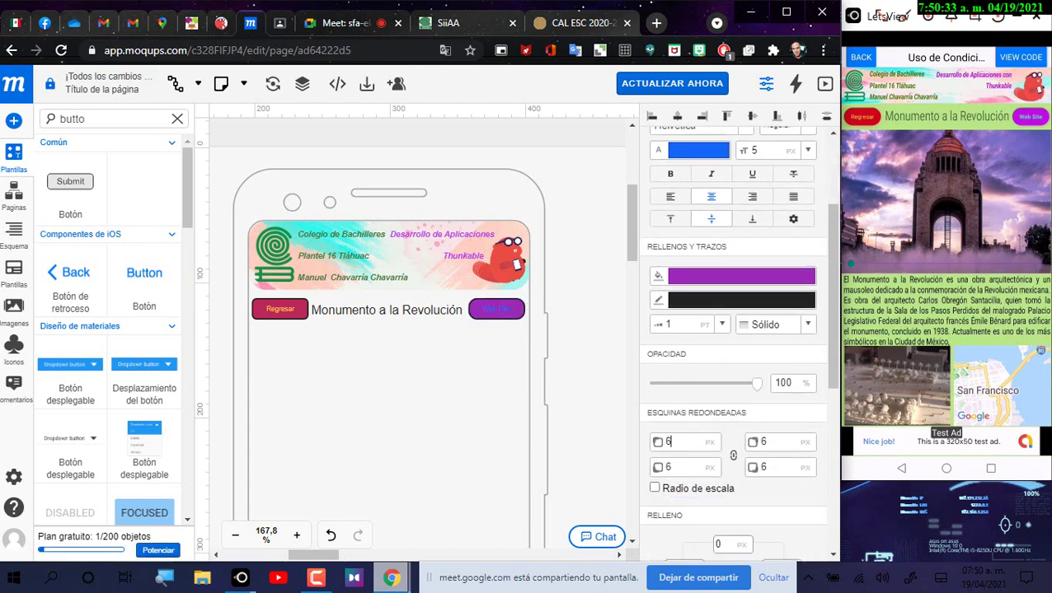
# Step: Round the Regresar button's corners to 6 and check Regresar in the mirrored phone app
pyautogui.click(280, 309)
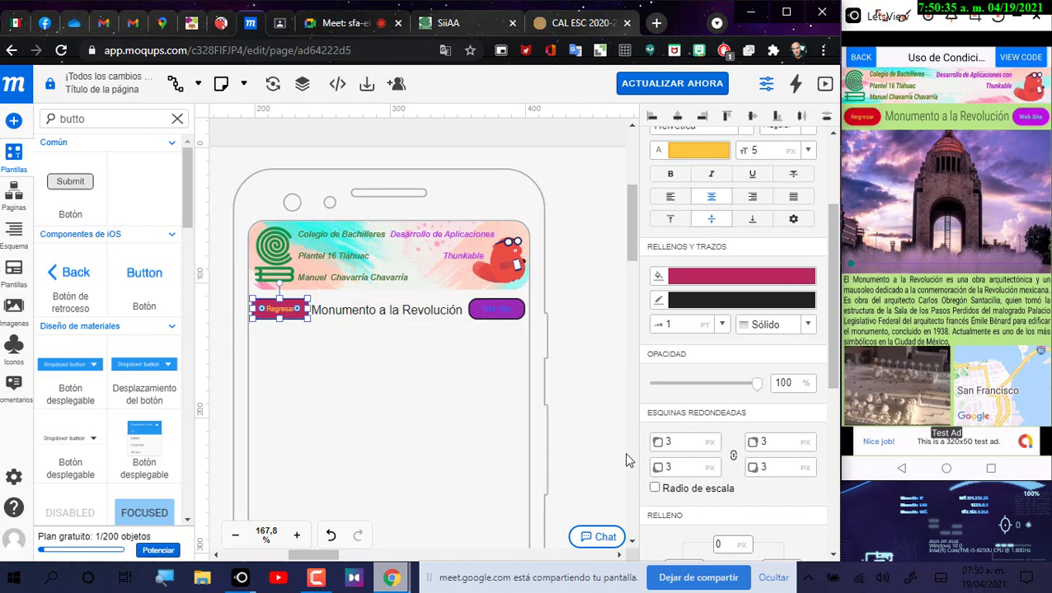
pyautogui.click(580, 311)
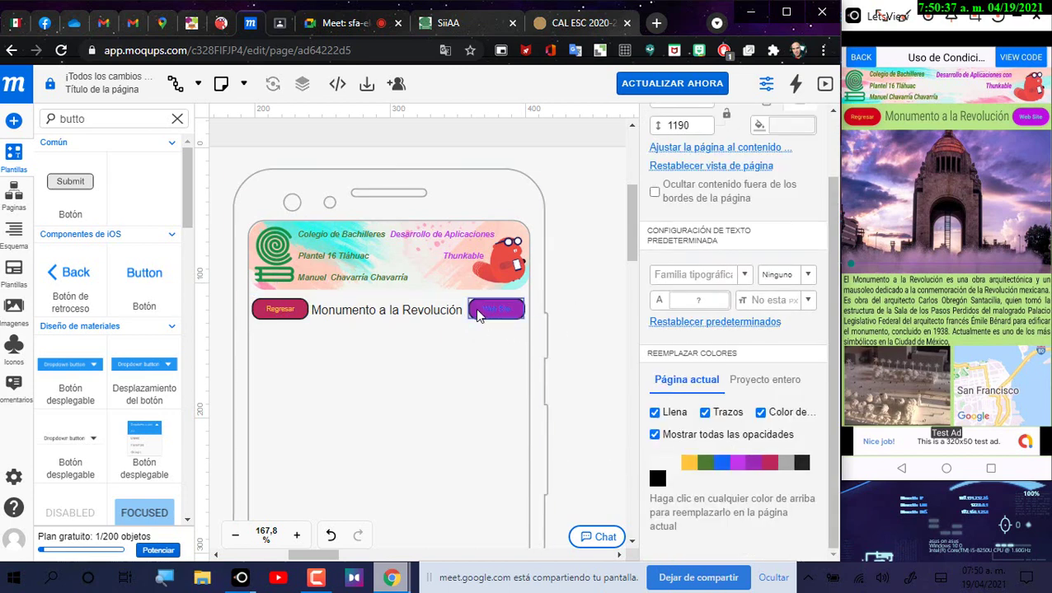
pyautogui.click(857, 119)
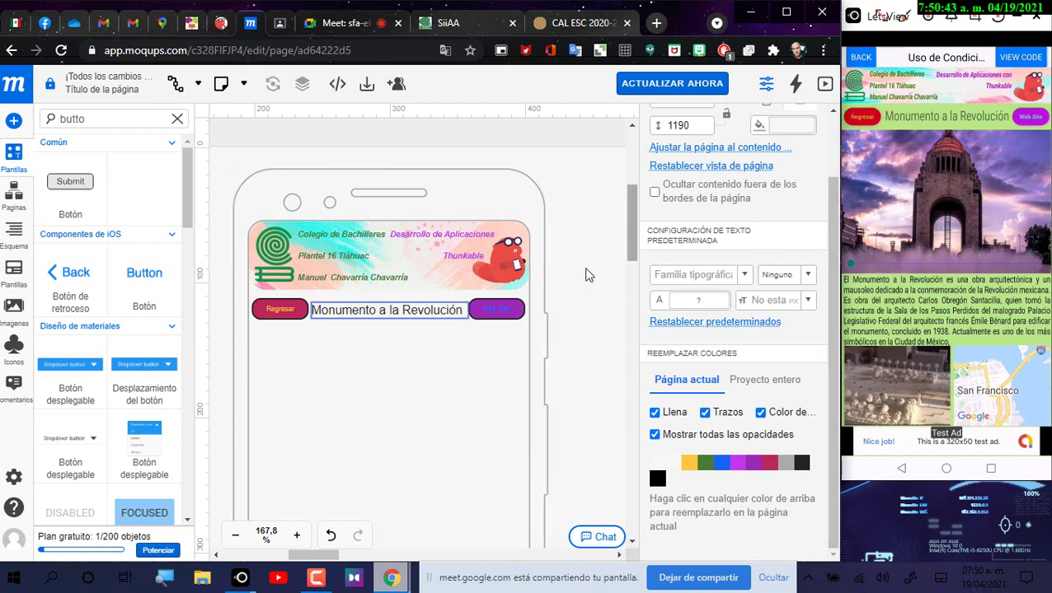
pyautogui.click(489, 311)
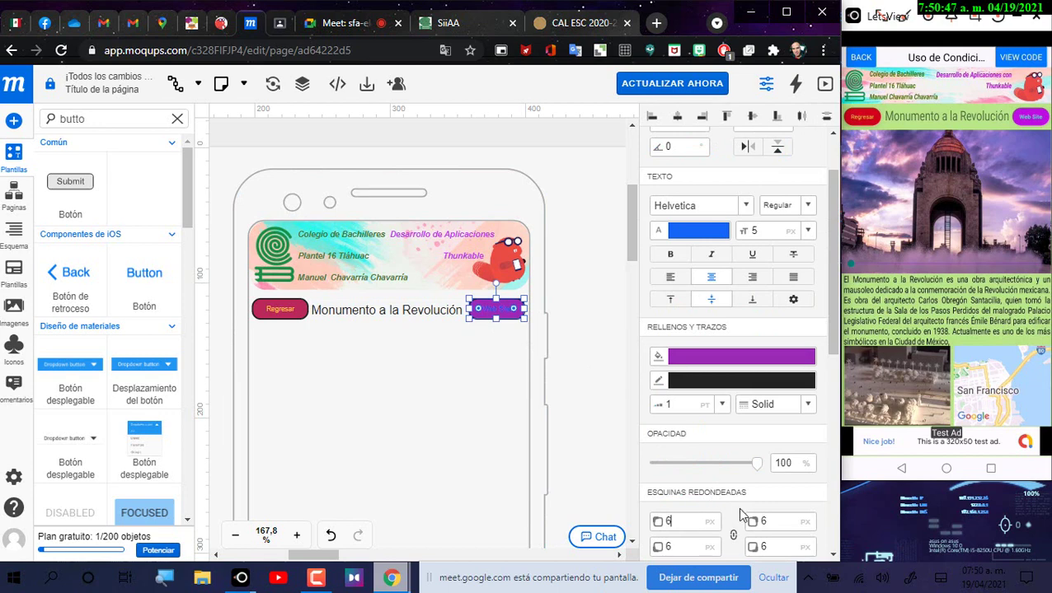
pyautogui.scroll(-2, 739, 515)
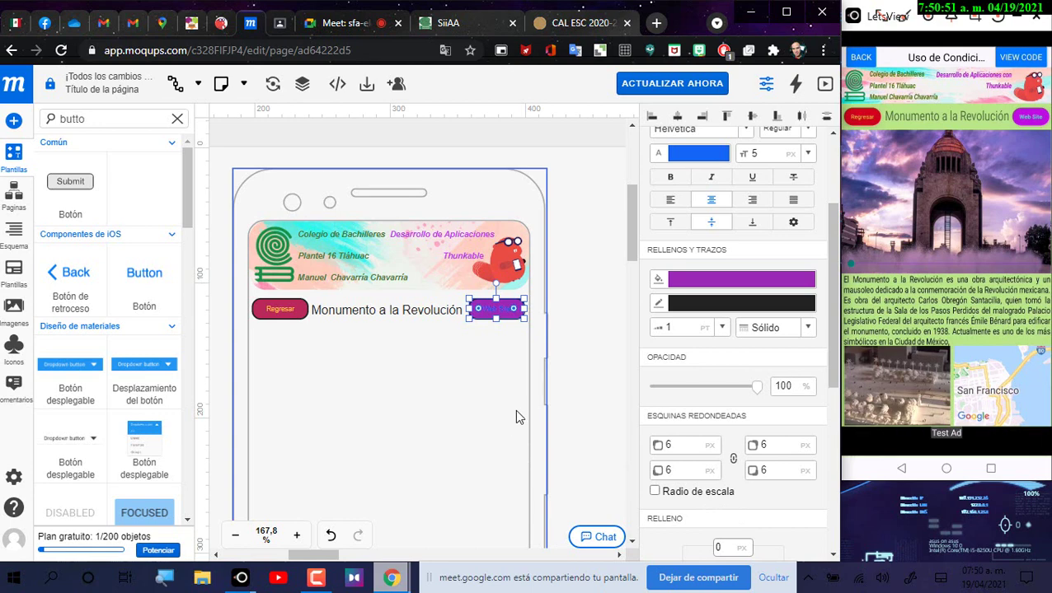
pyautogui.click(579, 298)
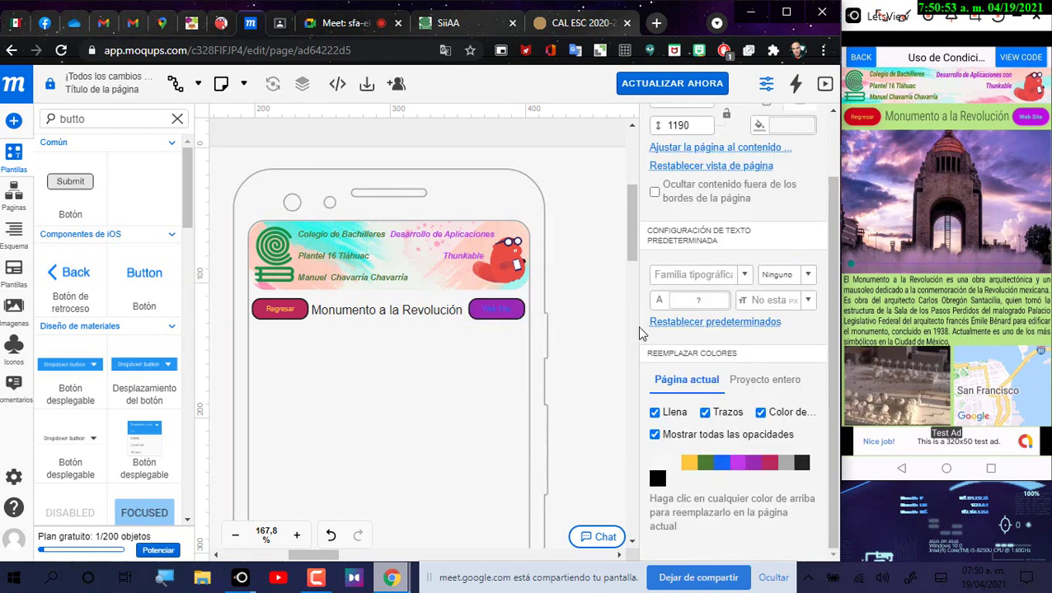
# Step: Make the title bold dark green (#355723), then show the Imágenes library
pyautogui.click(432, 320)
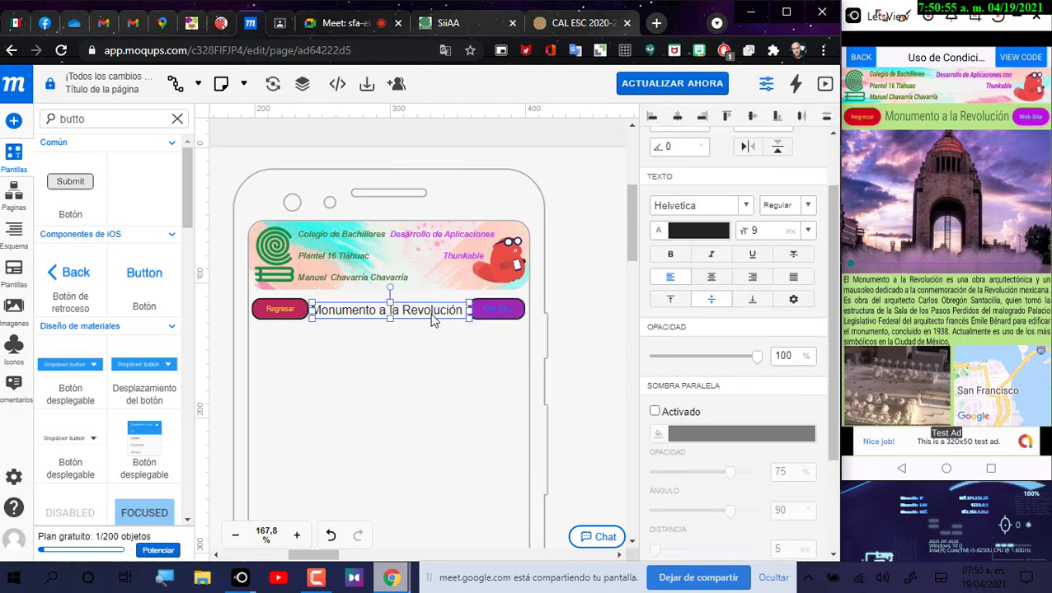
pyautogui.click(697, 234)
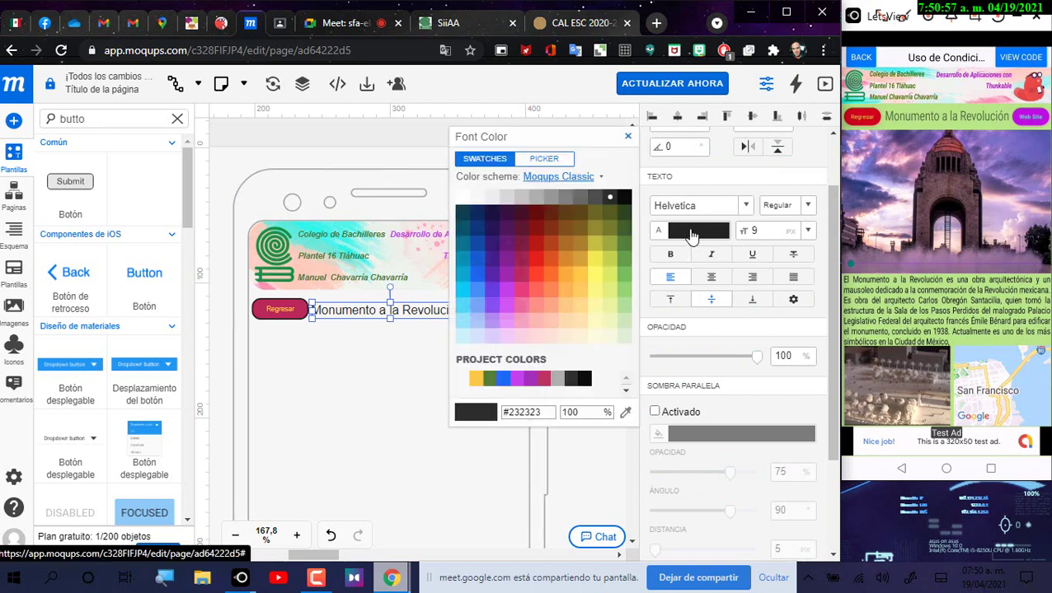
pyautogui.click(625, 244)
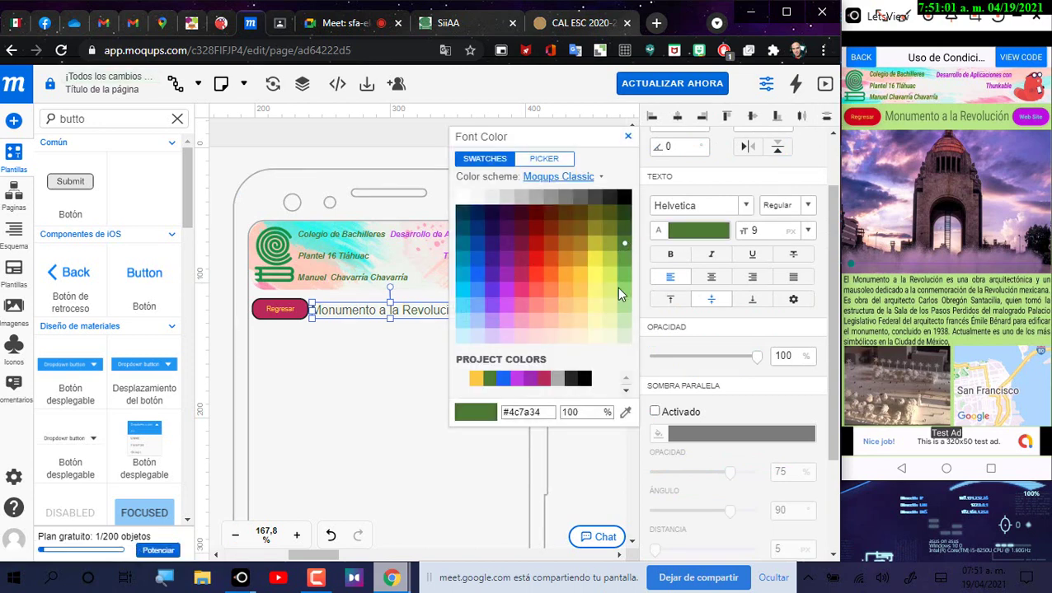
pyautogui.click(625, 230)
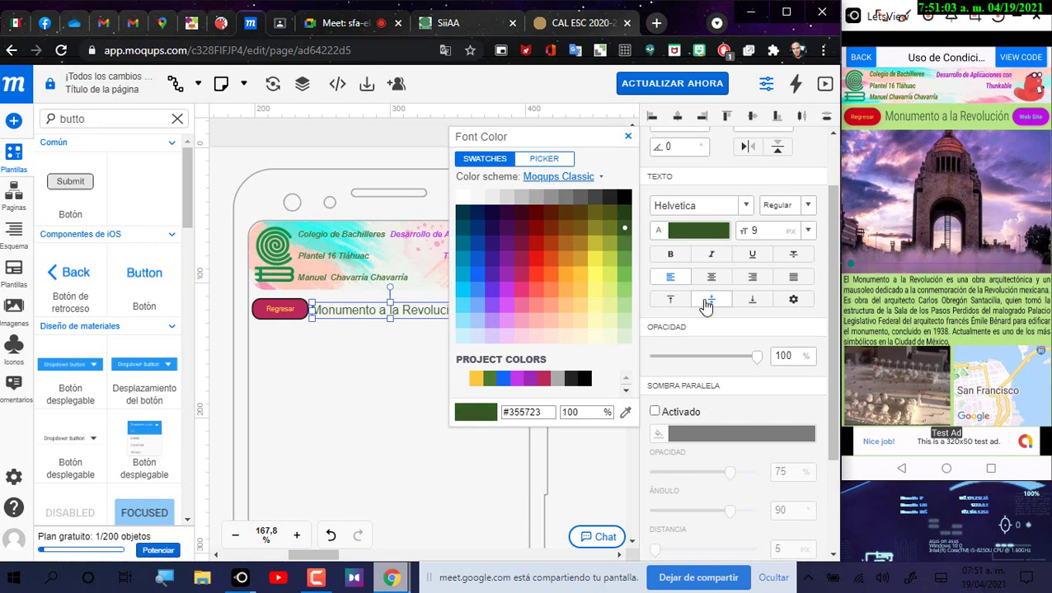
pyautogui.click(618, 216)
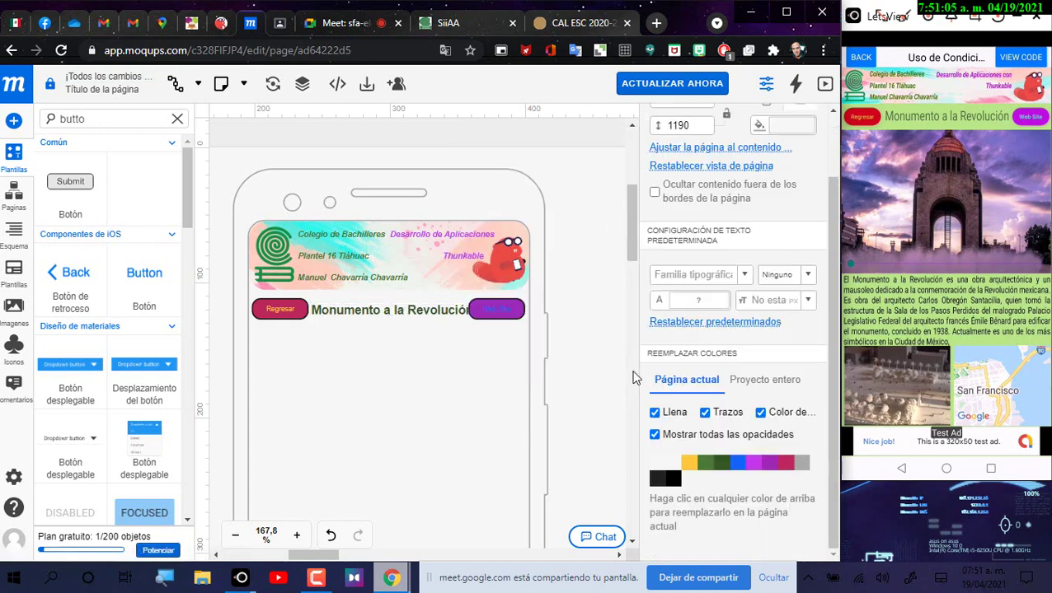
pyautogui.click(430, 312)
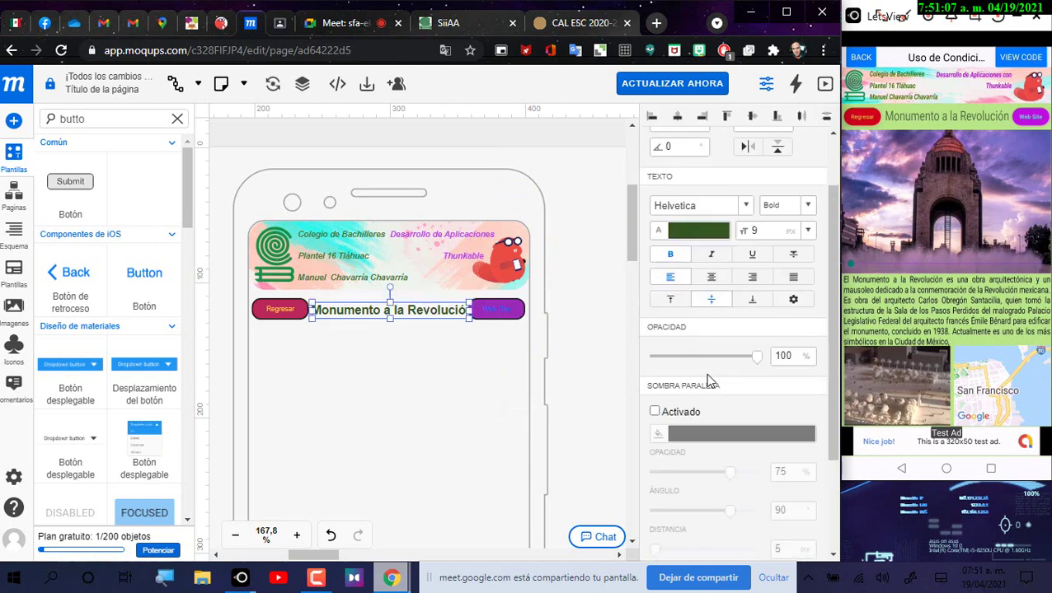
pyautogui.click(670, 254)
pyautogui.click(601, 265)
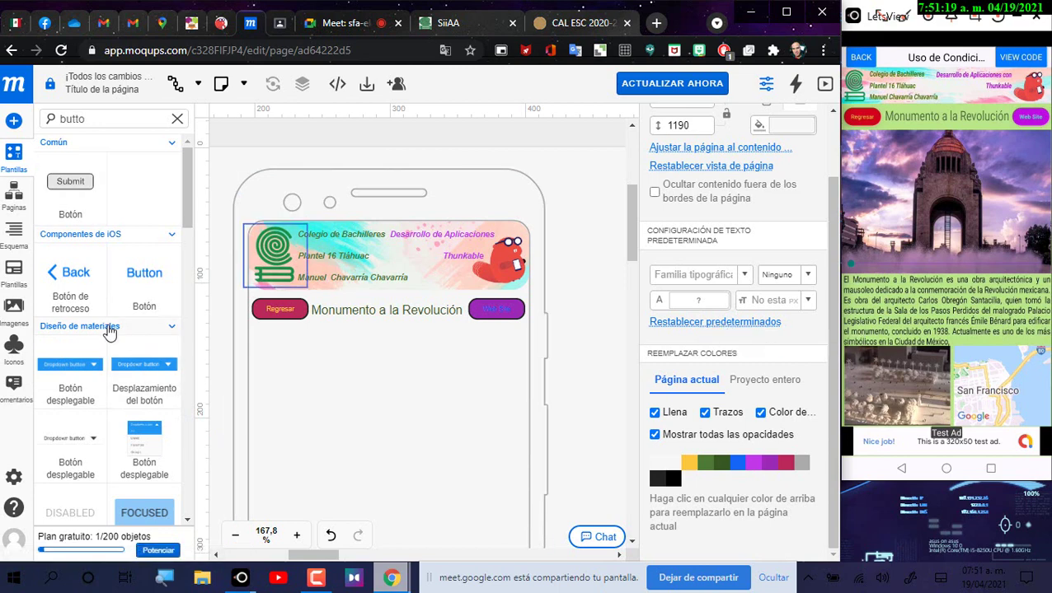
pyautogui.click(12, 318)
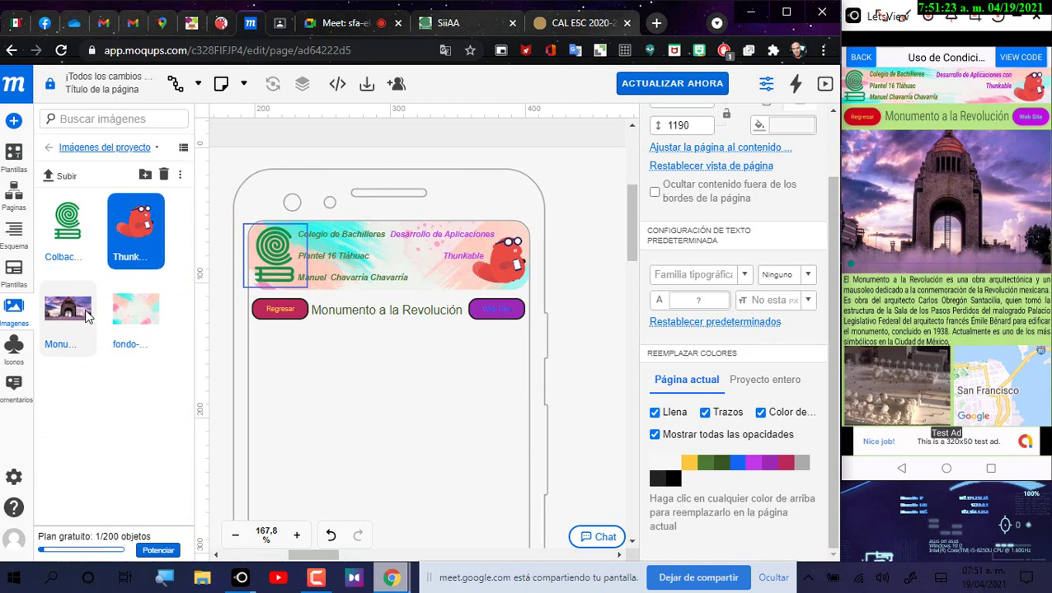
# Step: Drop the Monumento photo from Imágenes onto the canvas at its full 1200×630 size
pyautogui.moveTo(88, 310); pyautogui.dragTo(287, 355)
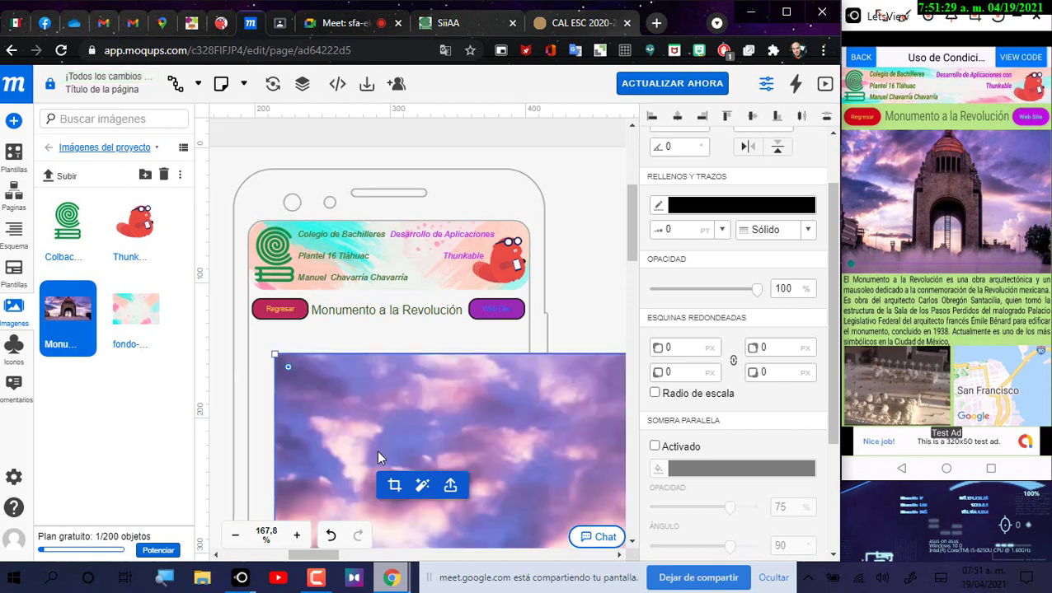
pyautogui.click(239, 540)
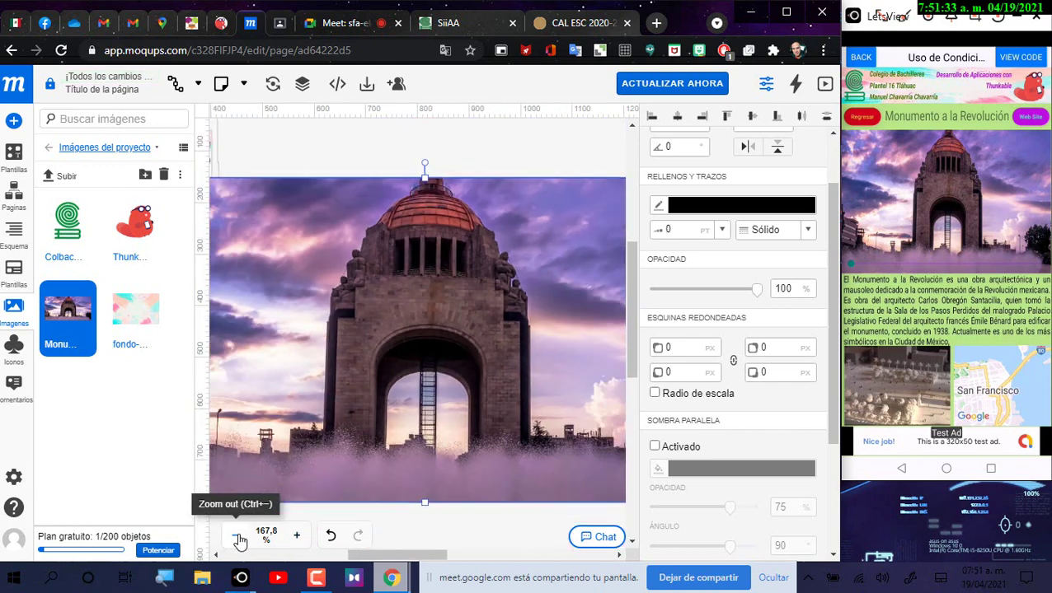
pyautogui.click(238, 540)
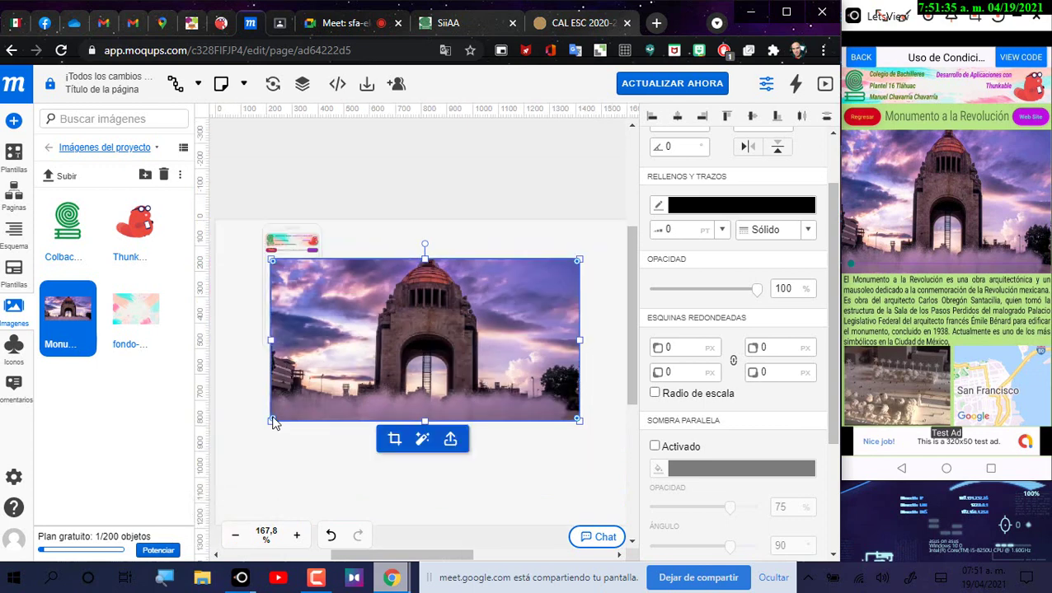
pyautogui.moveTo(272, 422)
pyautogui.mouseDown()
pyautogui.moveTo(366, 358)
pyautogui.moveTo(275, 428)
pyautogui.mouseUp()
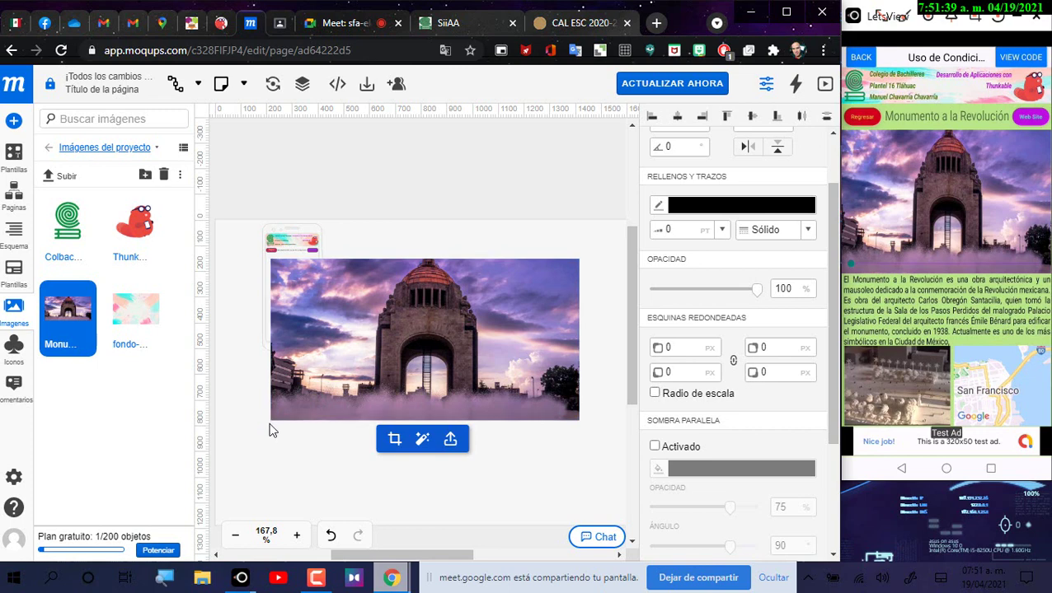
pyautogui.click(587, 427)
pyautogui.click(561, 412)
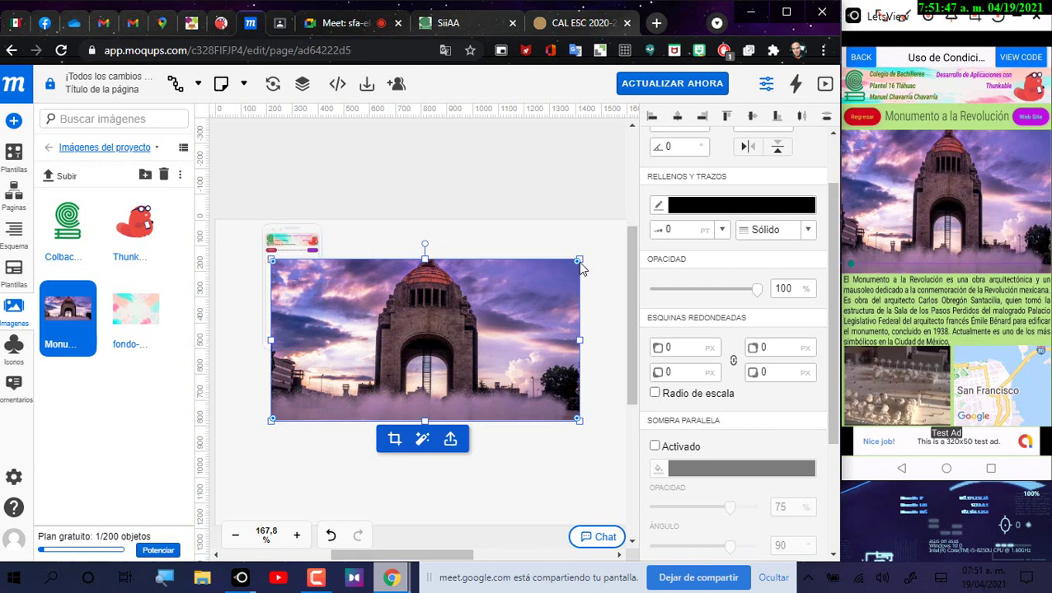
# Step: Set the photo's X position to 10, near the page's left edge
pyautogui.scroll(2, 697, 342)
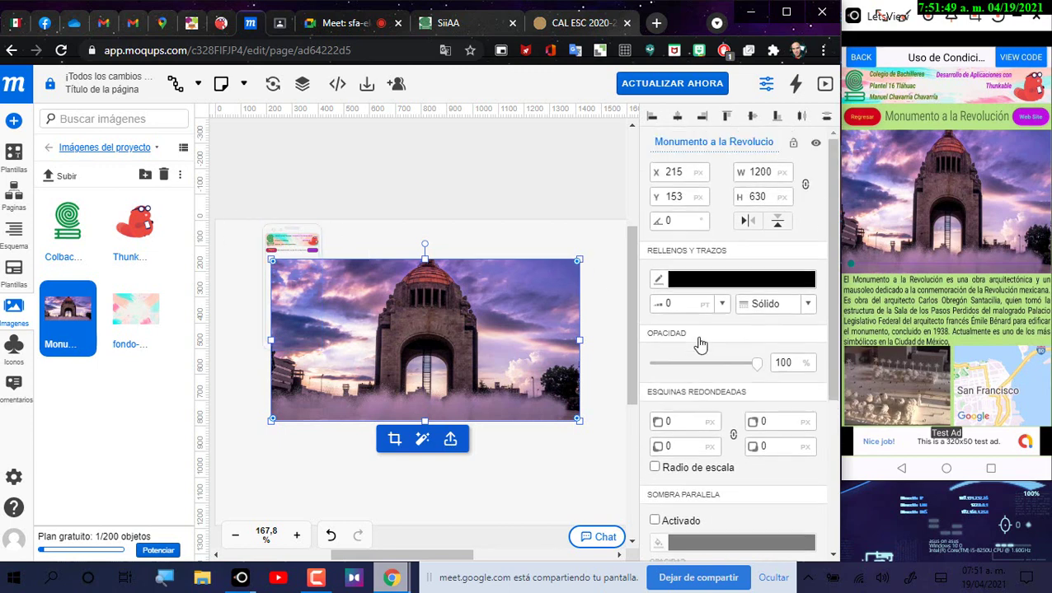
pyautogui.doubleClick(686, 174)
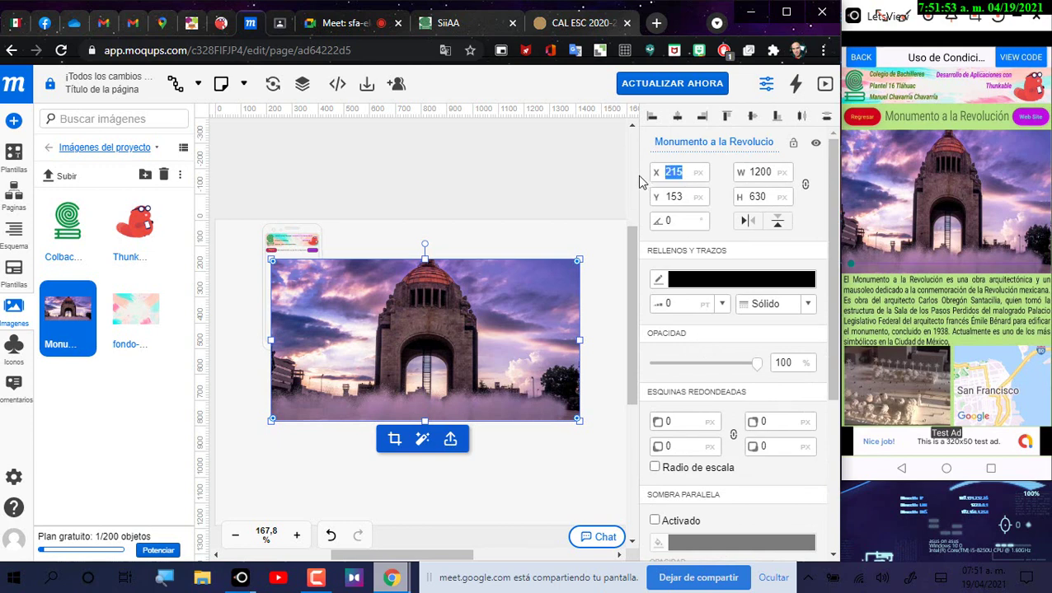
pyautogui.write('1')
pyautogui.press('Return')
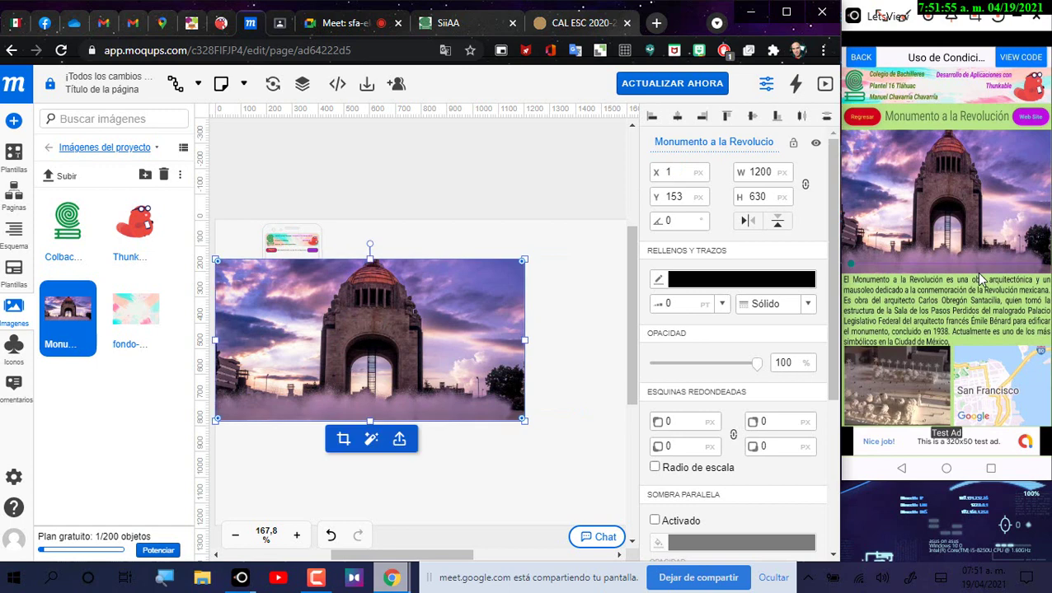
pyautogui.write('0')
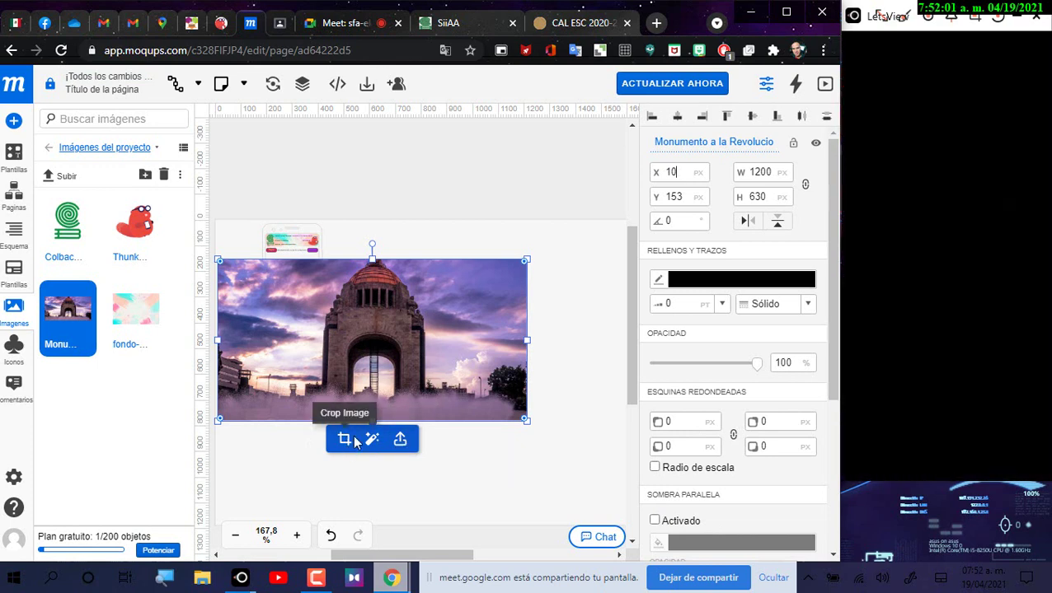
# Step: Shrink the Monumento photo and drag it into the phone, leaving crop and transparency unchanged
pyautogui.click(344, 442)
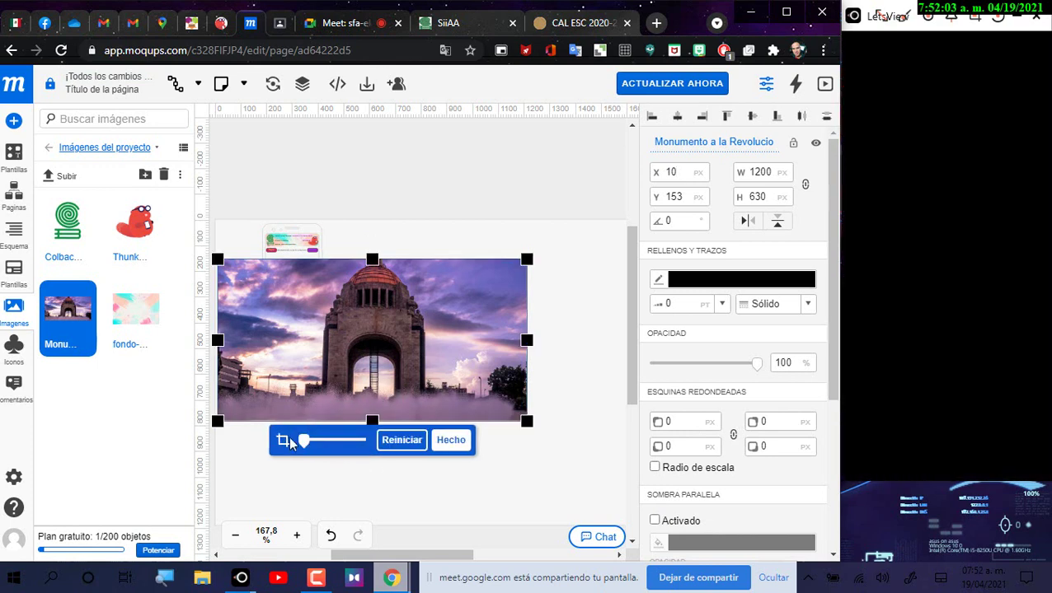
pyautogui.click(451, 440)
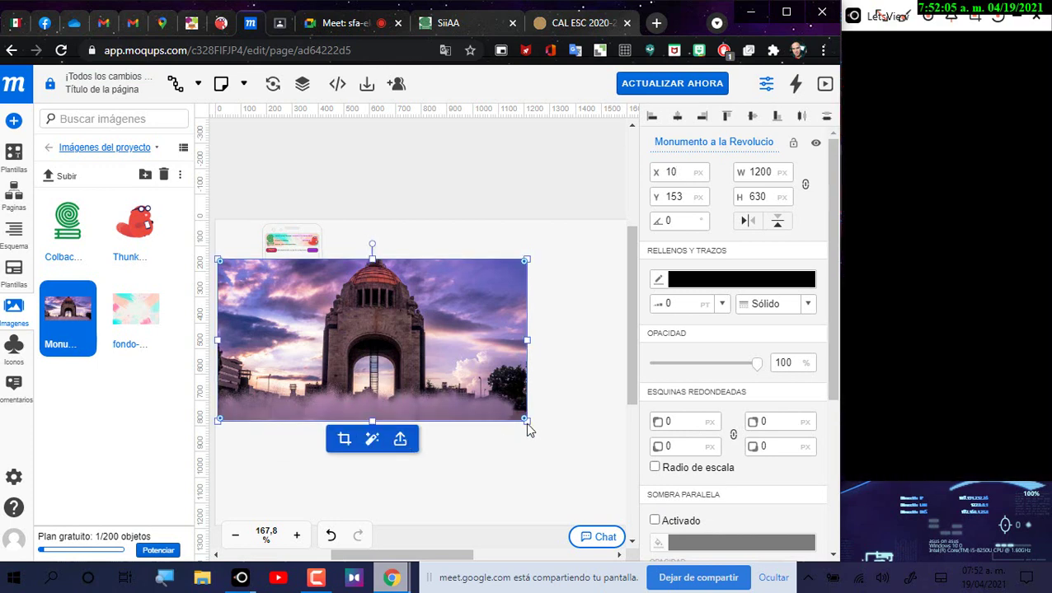
pyautogui.click(375, 441)
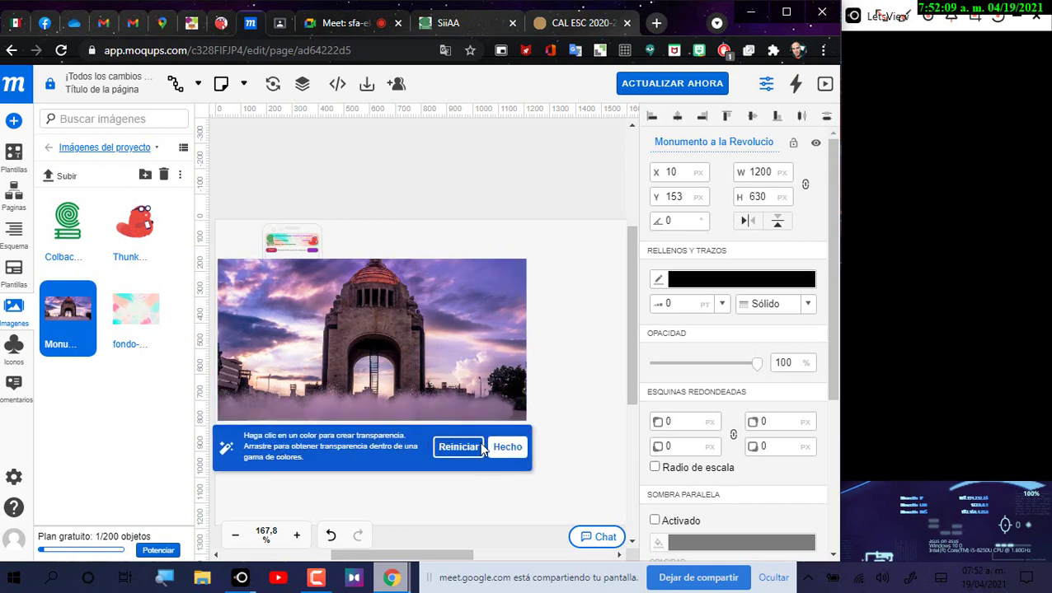
pyautogui.click(504, 447)
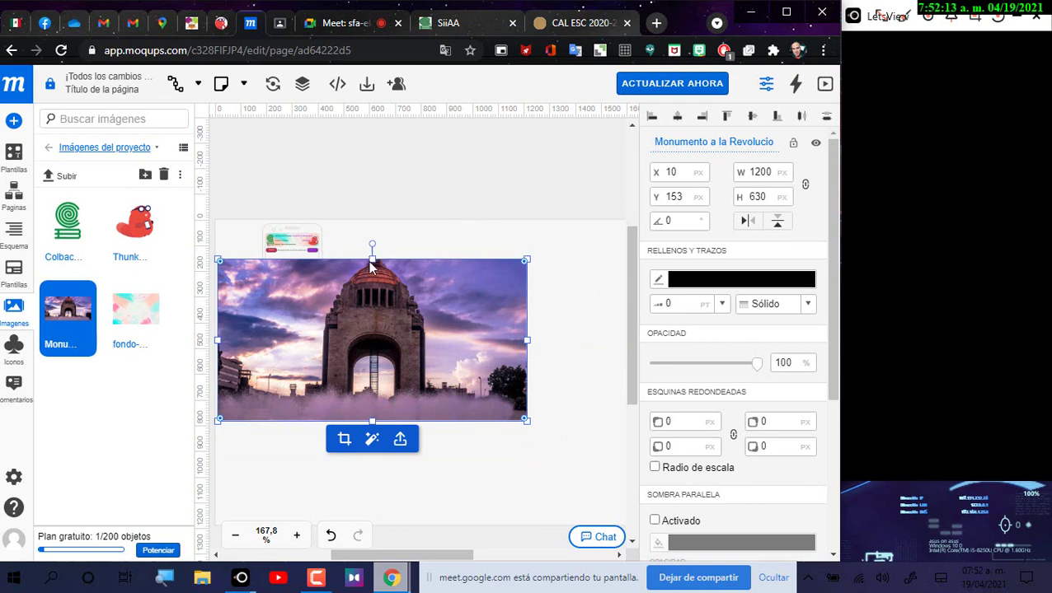
pyautogui.moveTo(371, 265); pyautogui.dragTo(302, 277)
# Step: Resize and move the photo to 209×109 px at 195, 135, spanning the phone under the buttons
pyautogui.scroll(5, 228, 334)
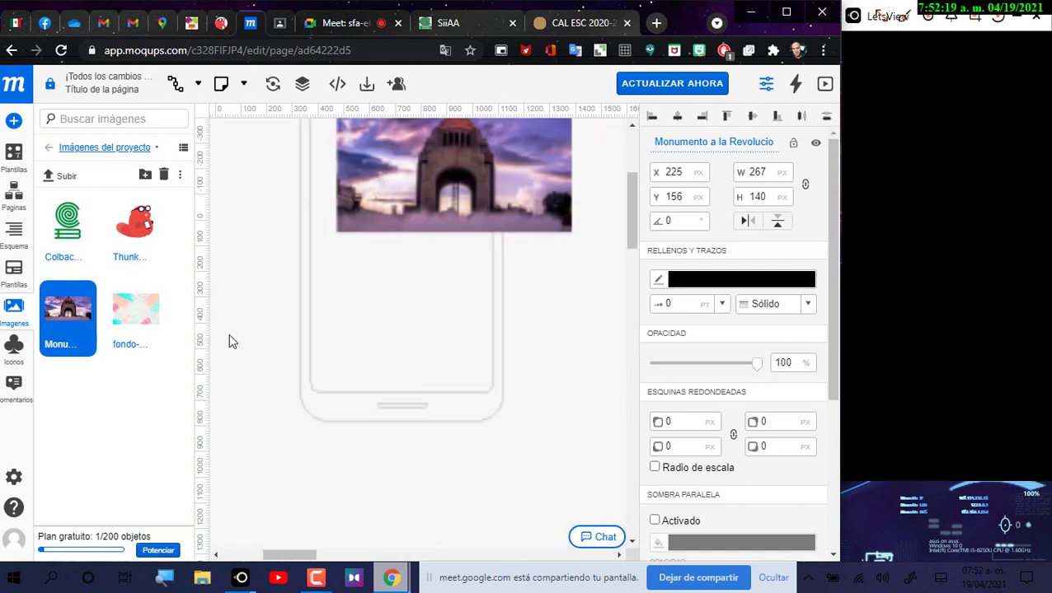
pyautogui.scroll(3, 478, 347)
pyautogui.scroll(-3, 600, 322)
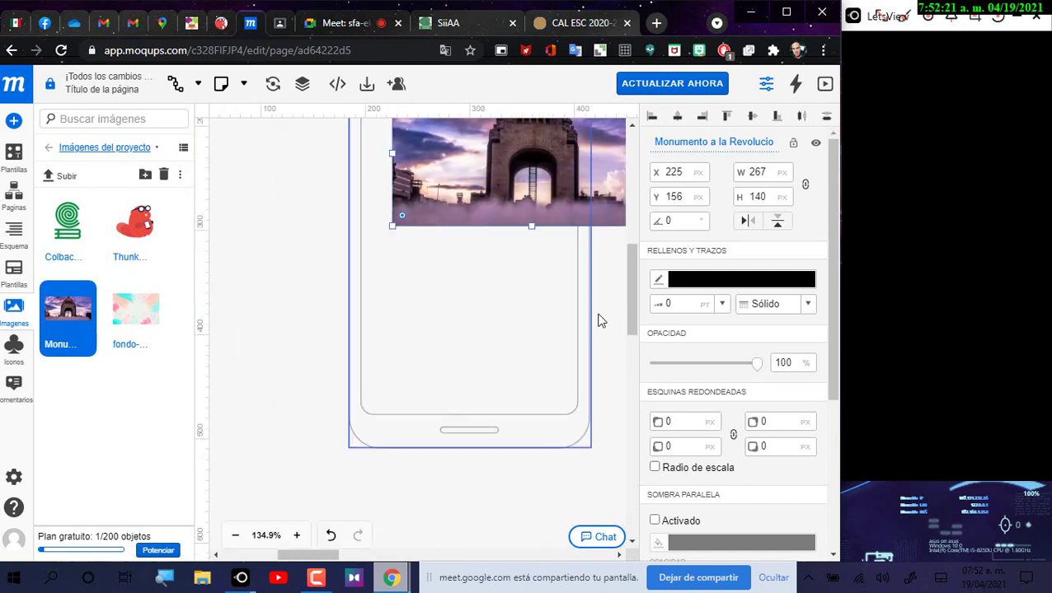
pyautogui.scroll(3, 631, 313)
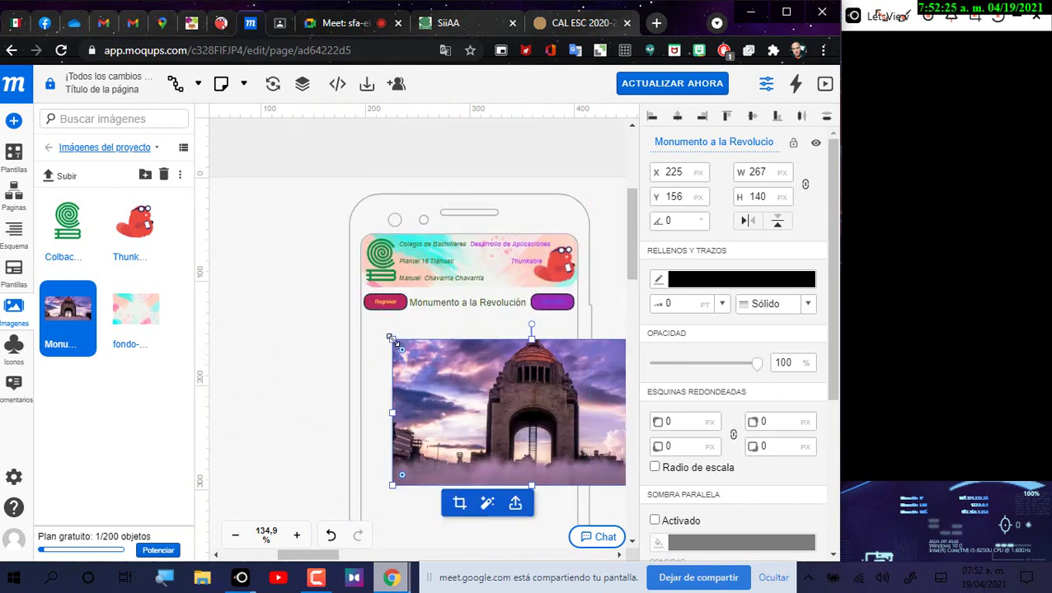
pyautogui.moveTo(391, 339)
pyautogui.mouseDown()
pyautogui.moveTo(433, 299)
pyautogui.moveTo(377, 333)
pyautogui.mouseUp()
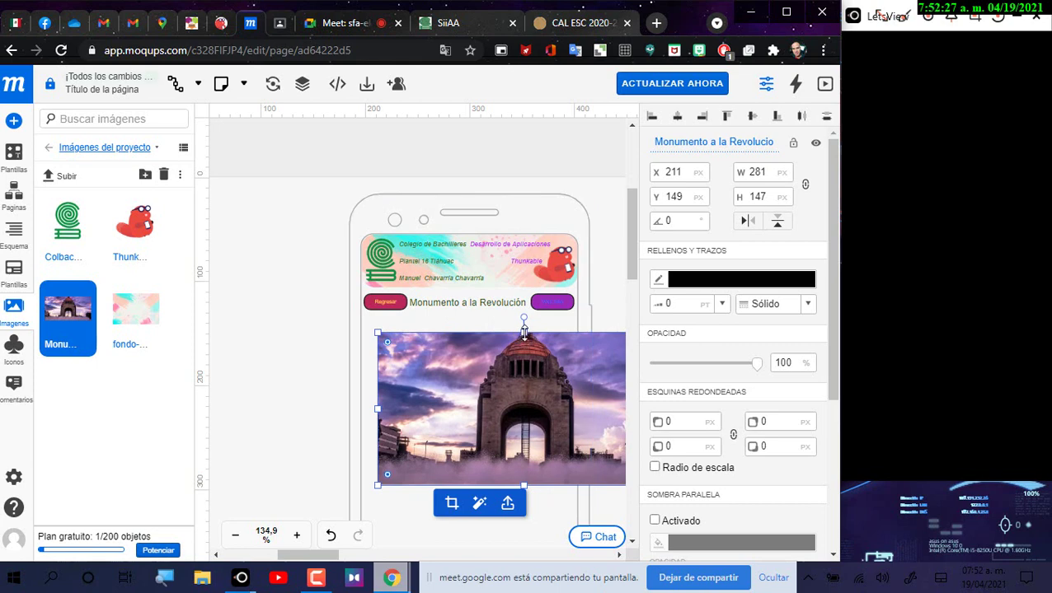
pyautogui.moveTo(524, 333); pyautogui.dragTo(524, 346)
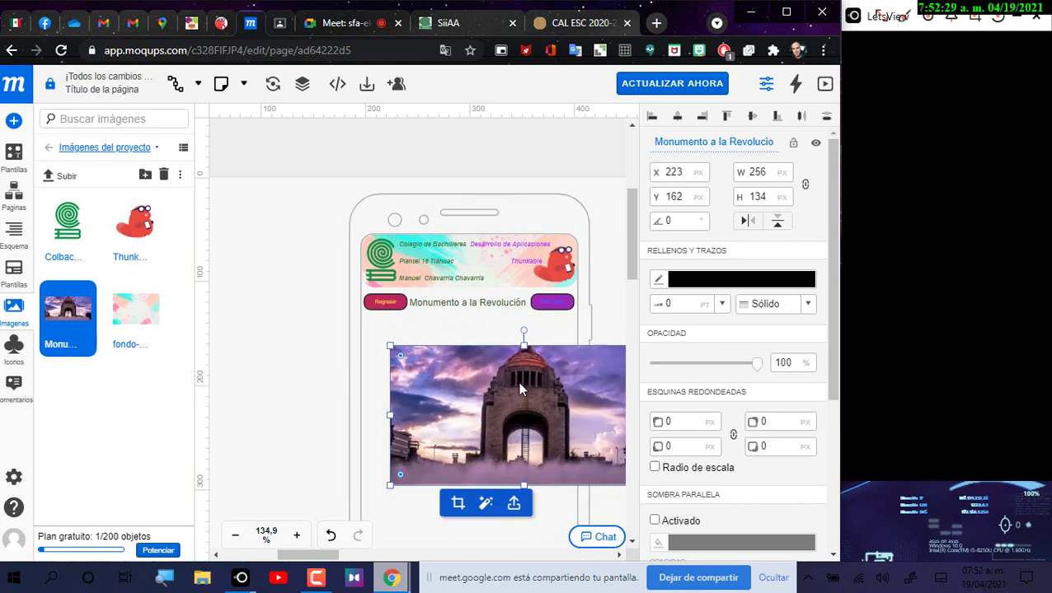
pyautogui.moveTo(519, 389); pyautogui.dragTo(451, 379)
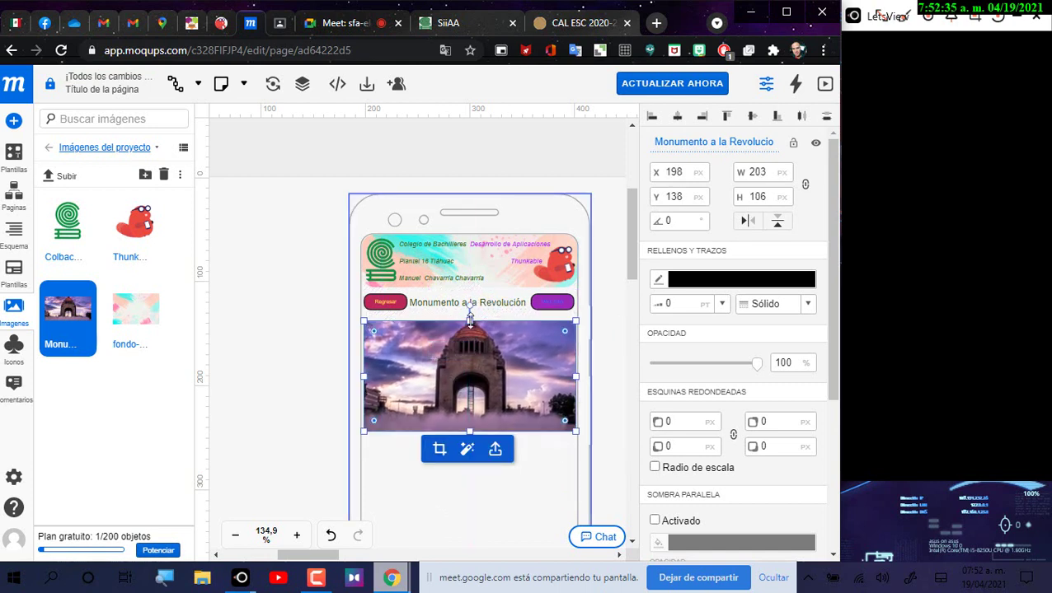
pyautogui.moveTo(470, 323); pyautogui.dragTo(470, 318)
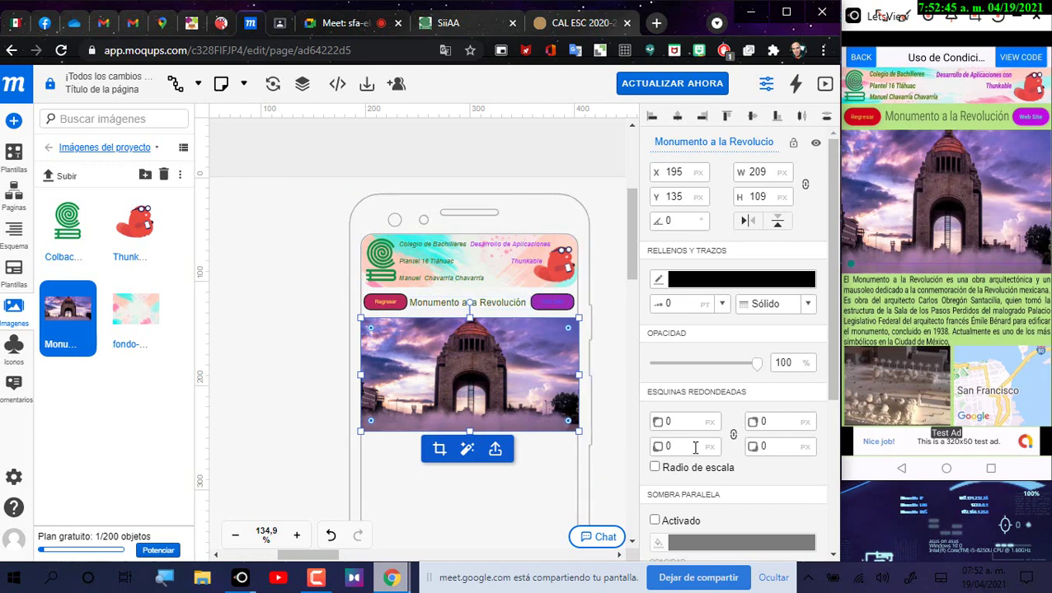
pyautogui.click(611, 341)
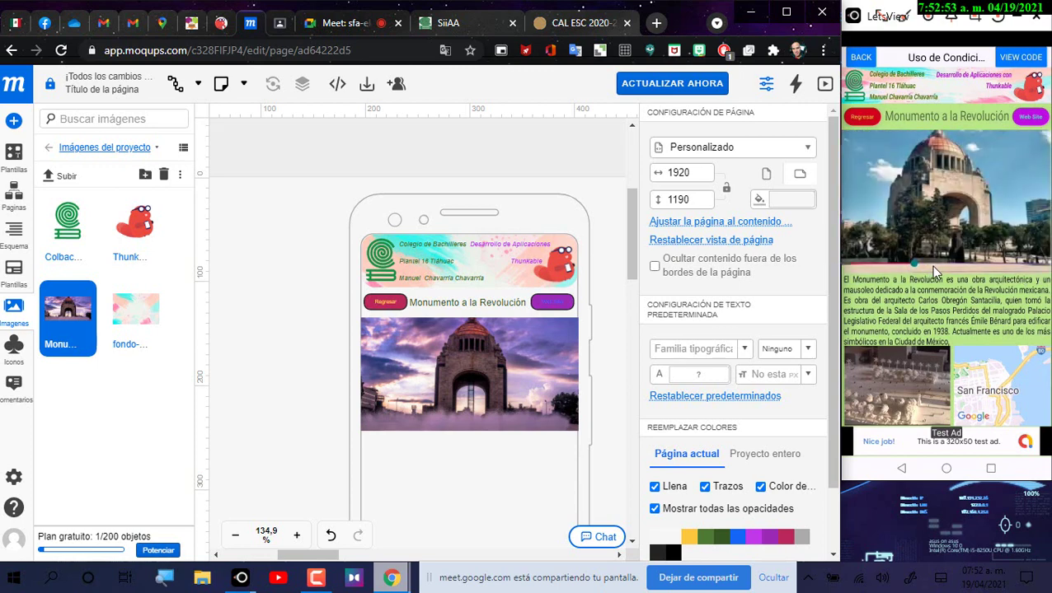
# Step: Search the component library for 'slide'
pyautogui.click(13, 154)
pyautogui.click(97, 118)
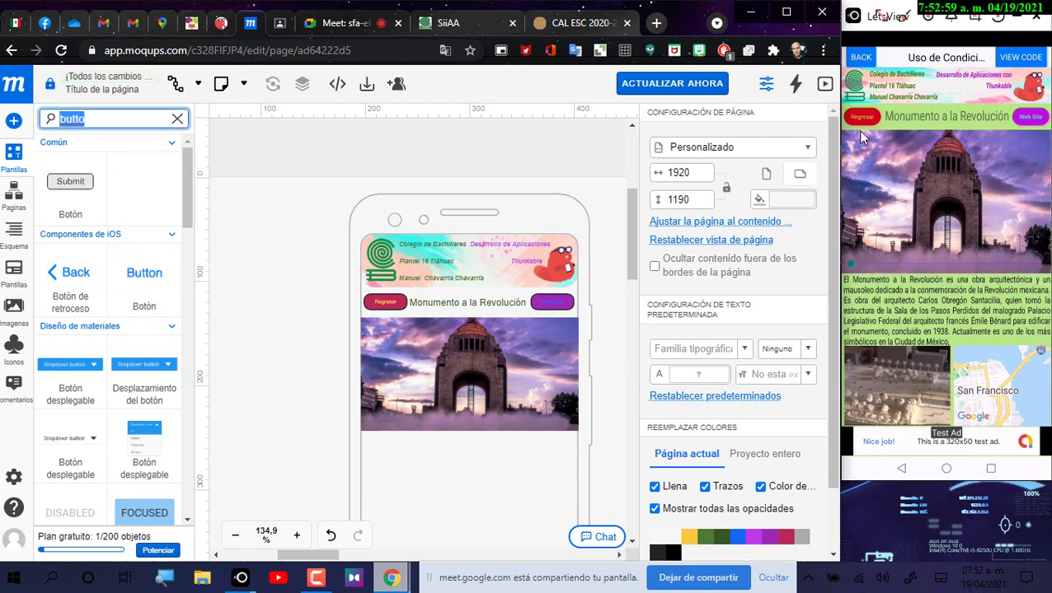
pyautogui.write('sli')
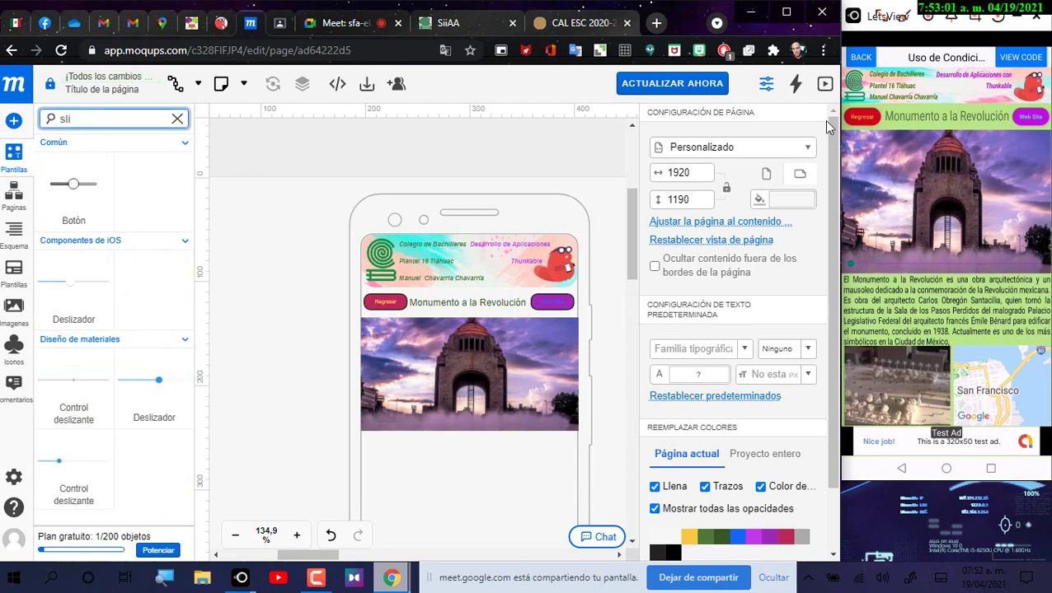
pyautogui.write('de')
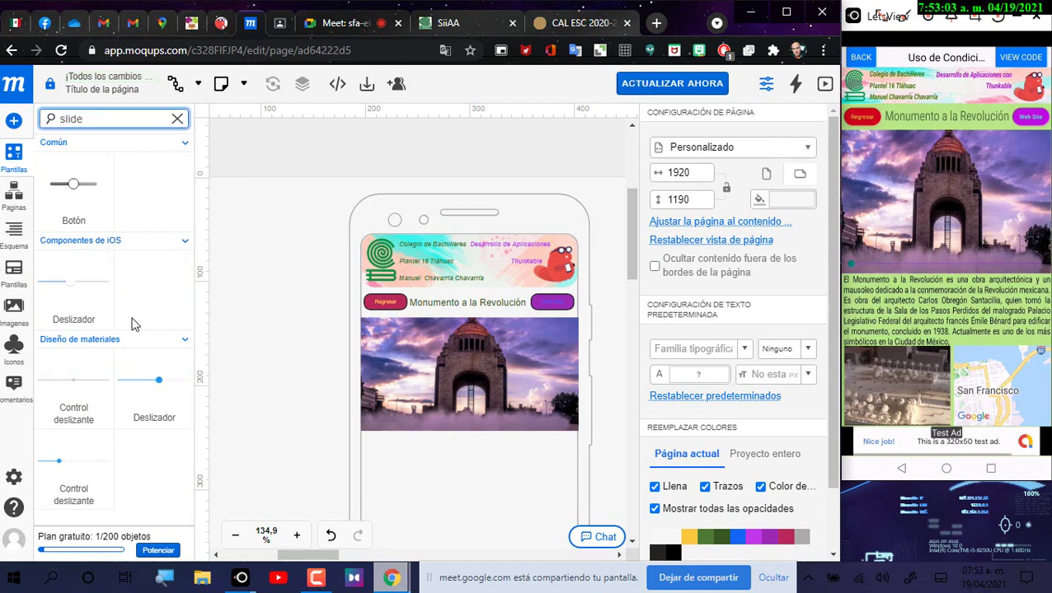
pyautogui.click(85, 118)
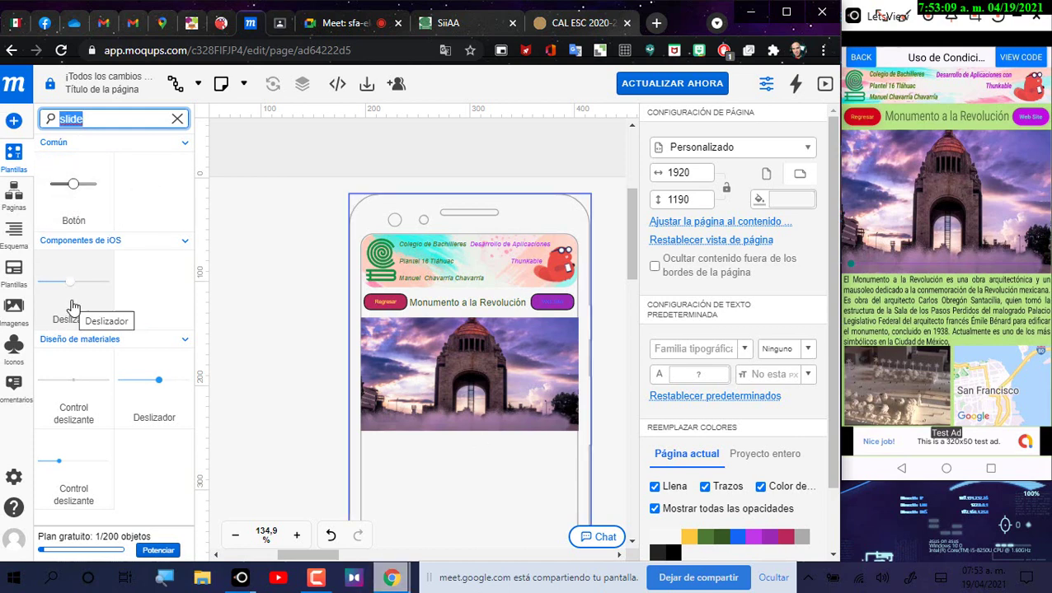
# Step: Drop an iOS slider under the photo and widen it to 201 px, then delete it
pyautogui.click(450, 437)
pyautogui.moveTo(450, 436); pyautogui.dragTo(377, 427)
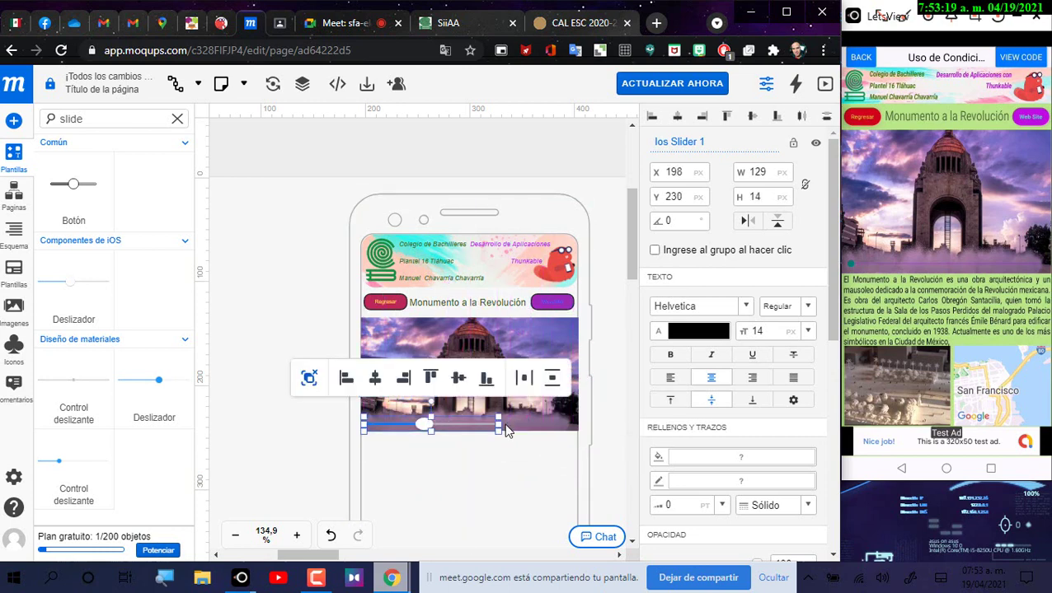
pyautogui.moveTo(500, 427); pyautogui.dragTo(577, 425)
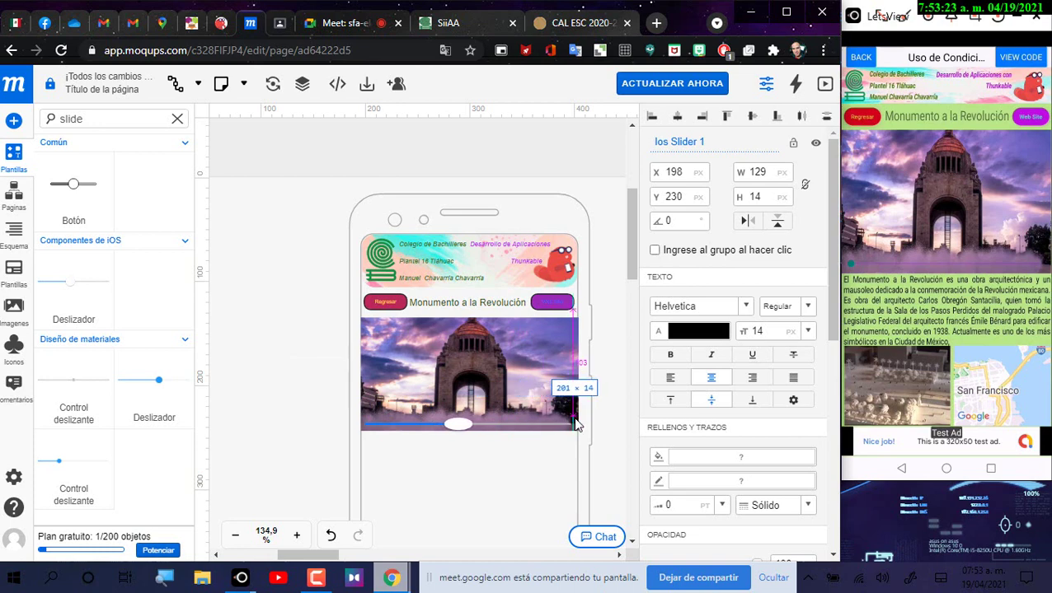
pyautogui.moveTo(576, 425); pyautogui.dragTo(576, 424)
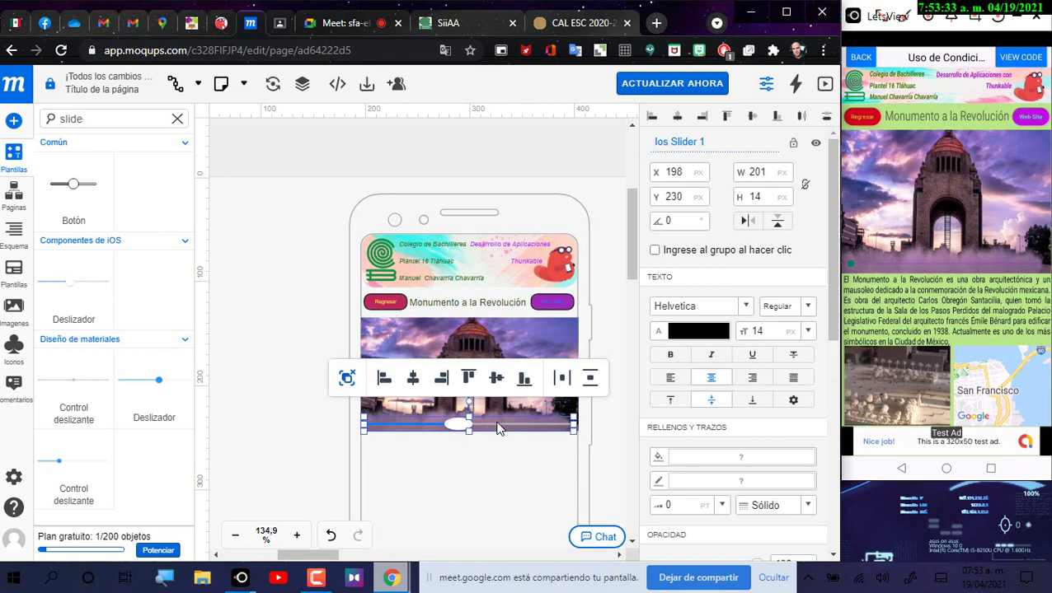
pyautogui.press('Delete')
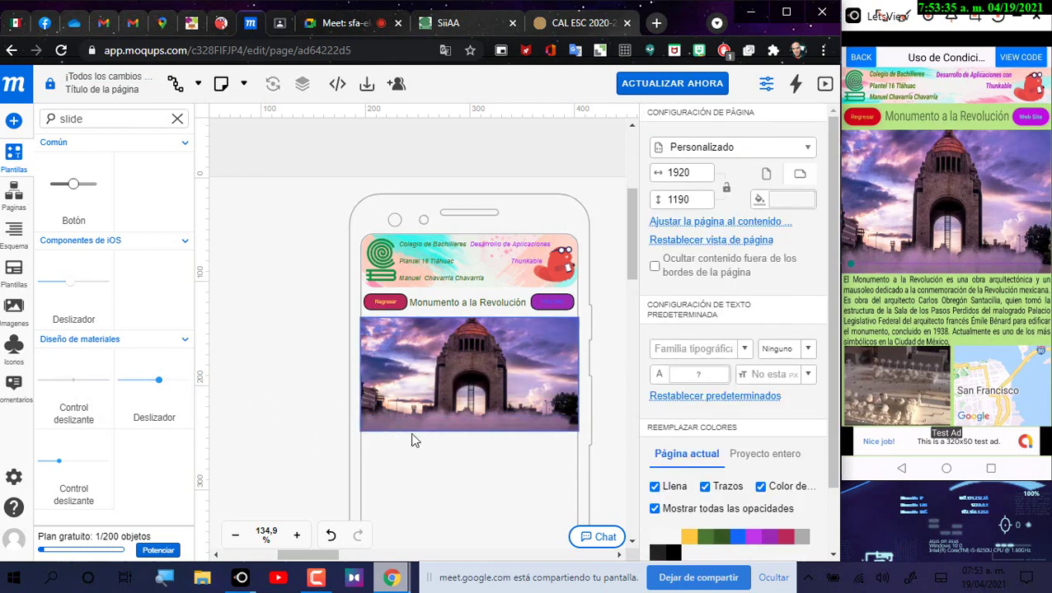
# Step: Place the Material slider at 198, 233 along the photo's bottom, 202 px wide
pyautogui.click(414, 459)
pyautogui.moveTo(417, 460); pyautogui.dragTo(403, 430)
pyautogui.moveTo(564, 424); pyautogui.dragTo(577, 428)
pyautogui.press('Down')
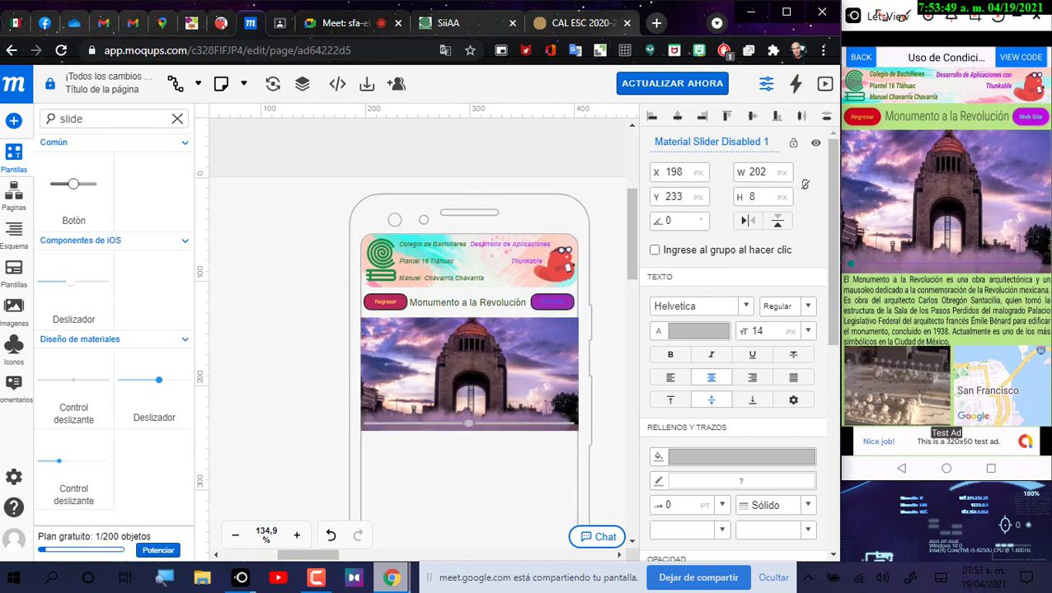
pyautogui.press('Up')
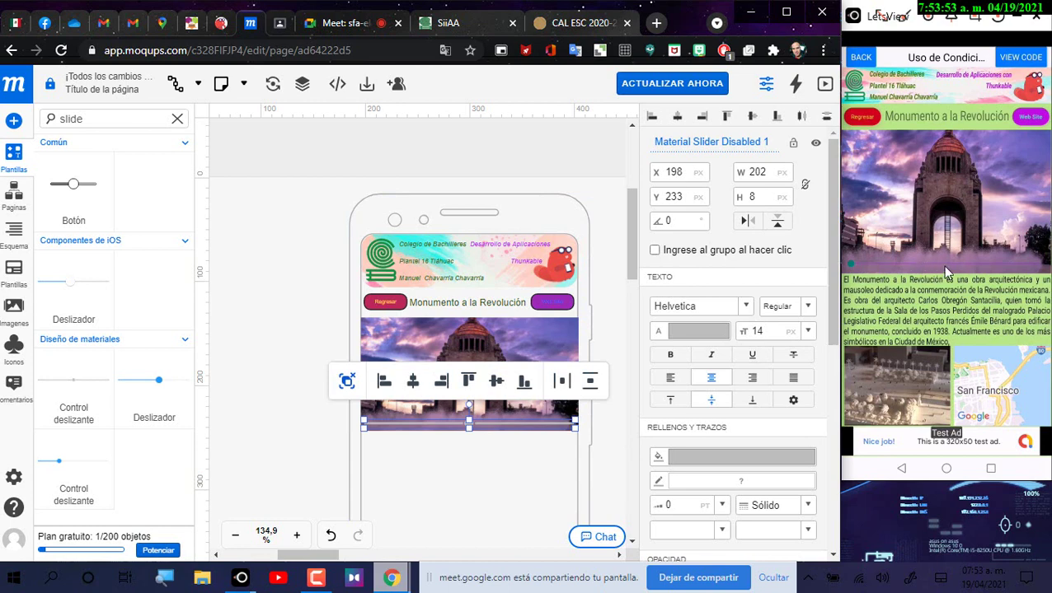
pyautogui.click(622, 290)
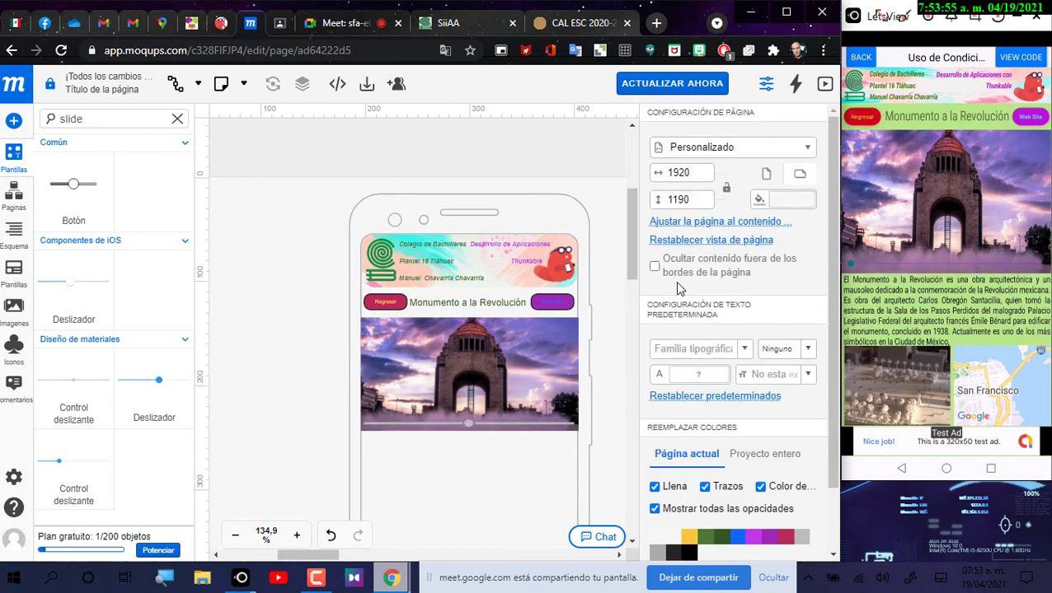
pyautogui.click(505, 424)
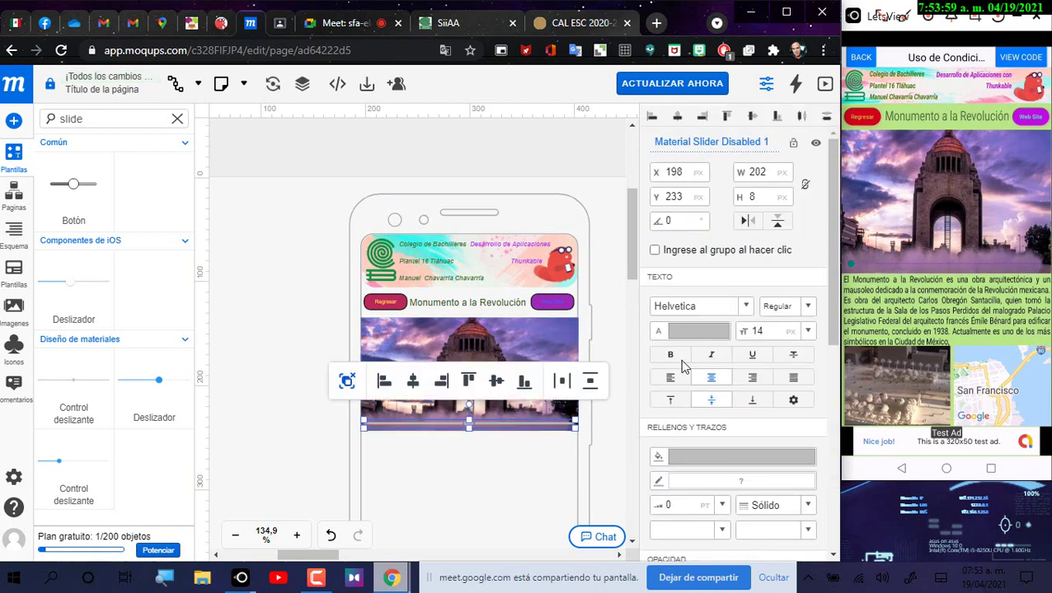
# Step: Set the slider's text colour to purple #7e2199 and give it a dark purple fill
pyautogui.click(697, 334)
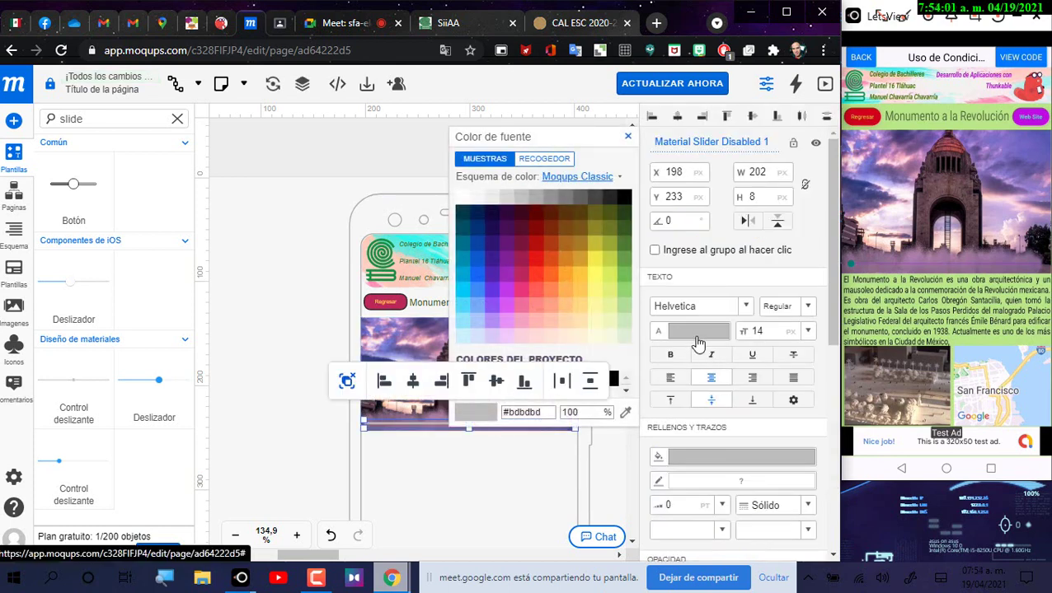
pyautogui.click(504, 258)
pyautogui.scroll(-5, 635, 485)
pyautogui.scroll(5, 615, 424)
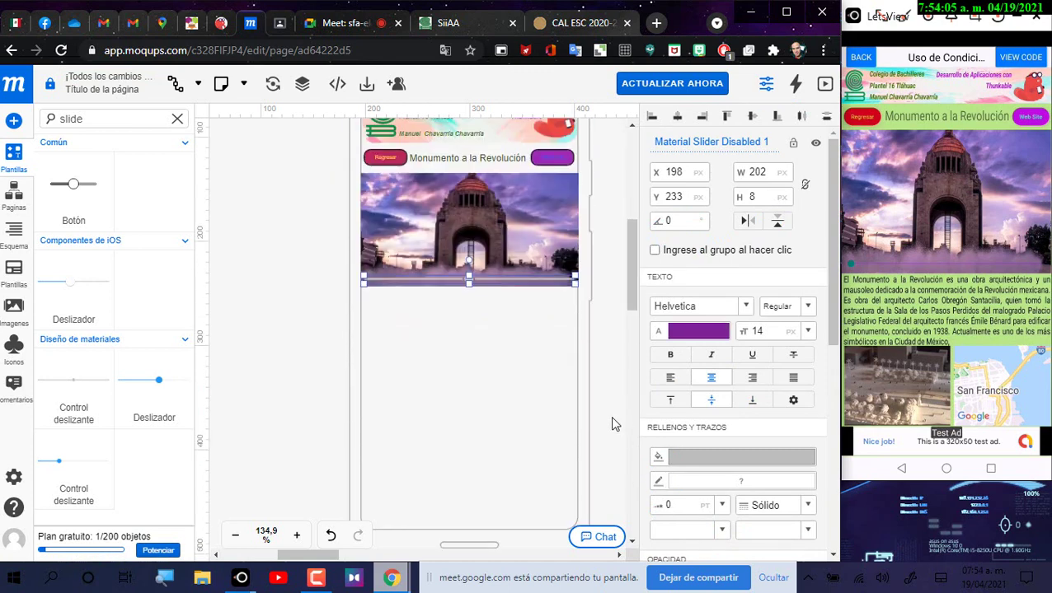
pyautogui.click(699, 460)
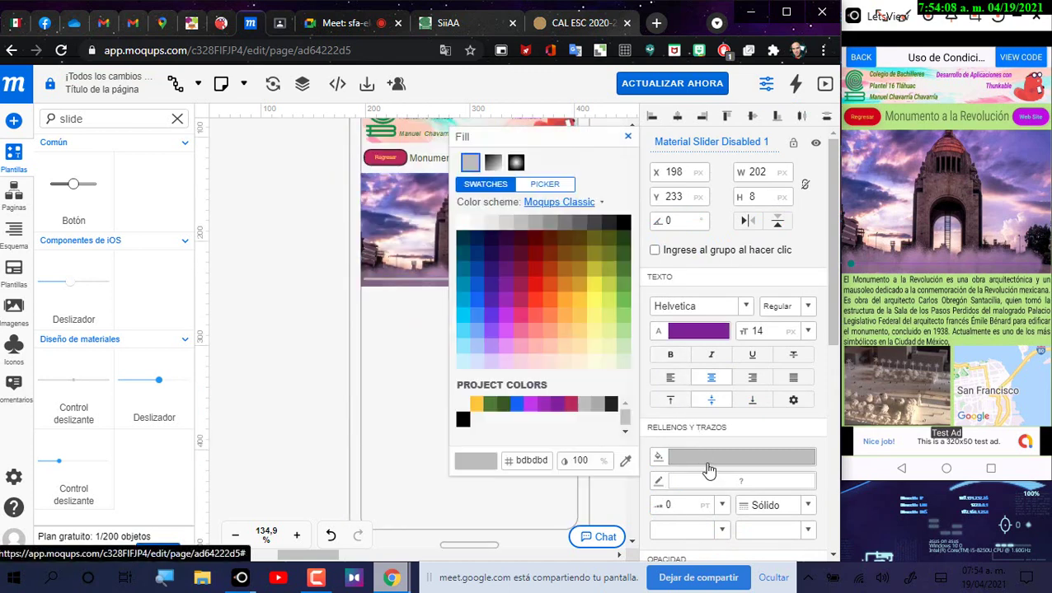
pyautogui.click(505, 285)
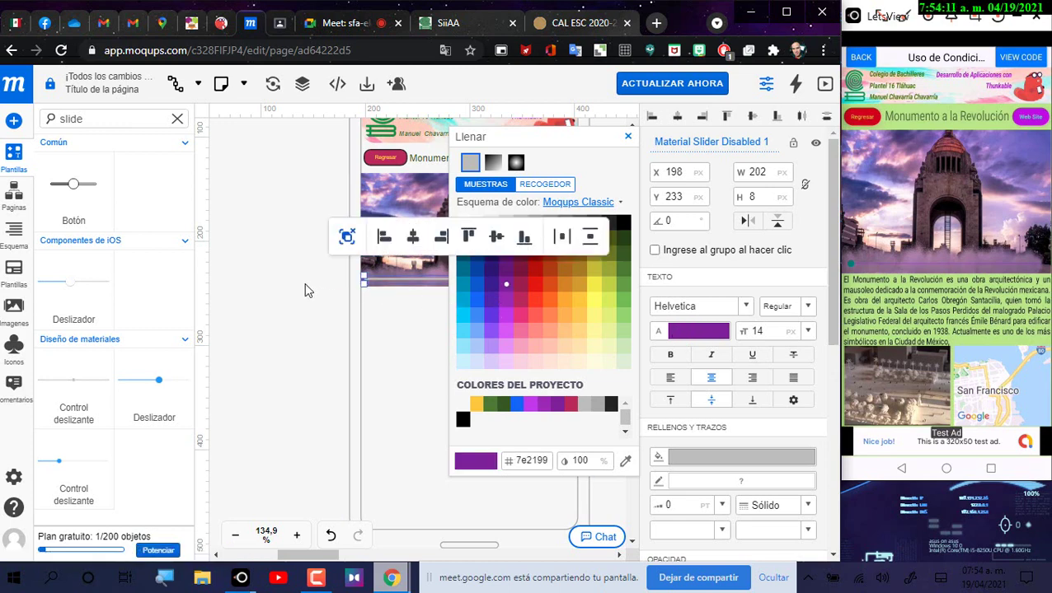
pyautogui.click(550, 407)
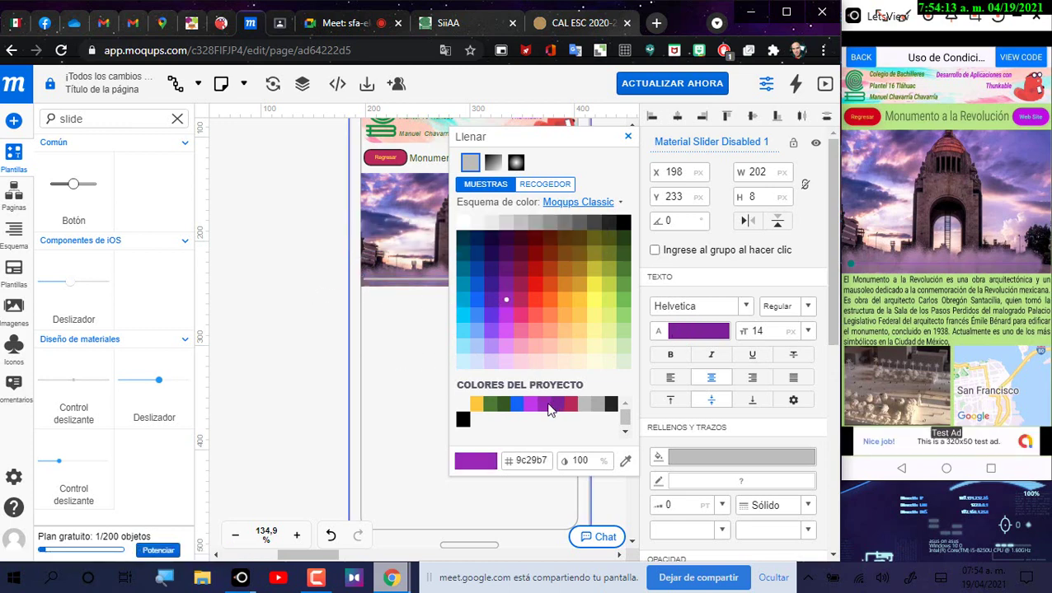
pyautogui.click(558, 410)
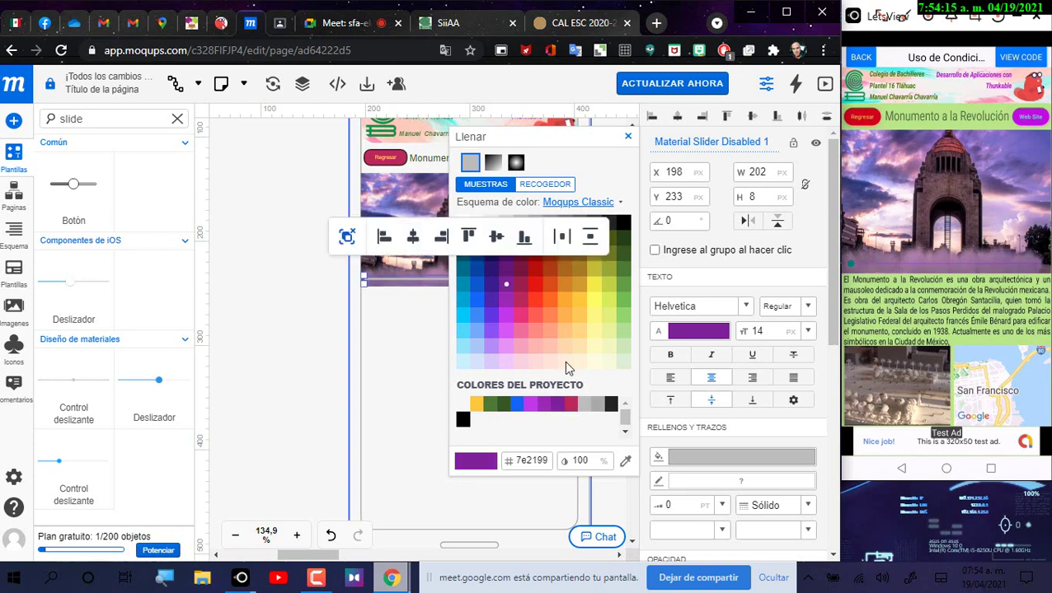
pyautogui.scroll(-1, 733, 412)
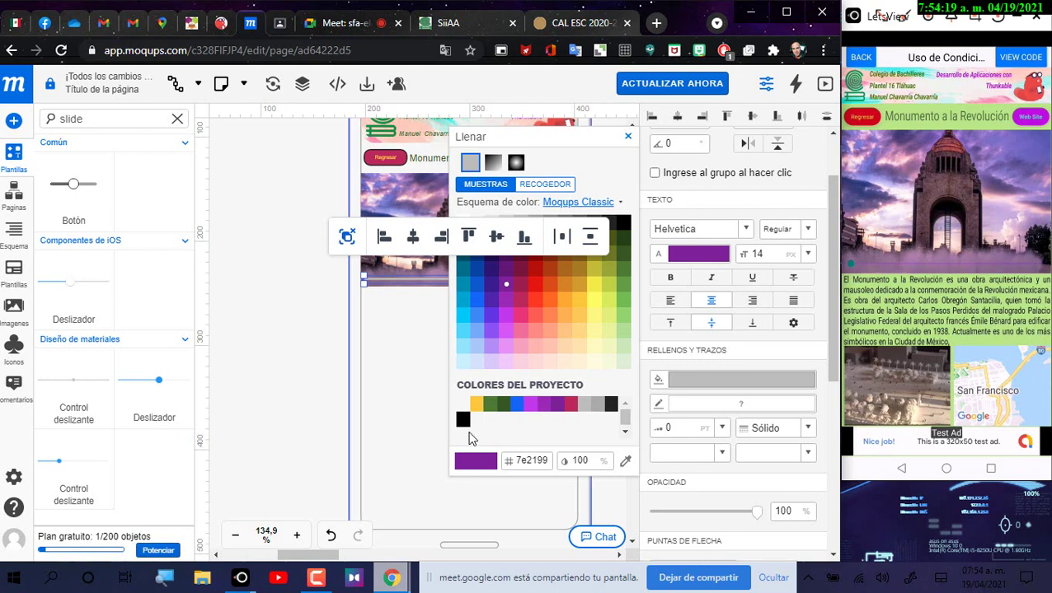
pyautogui.click(729, 381)
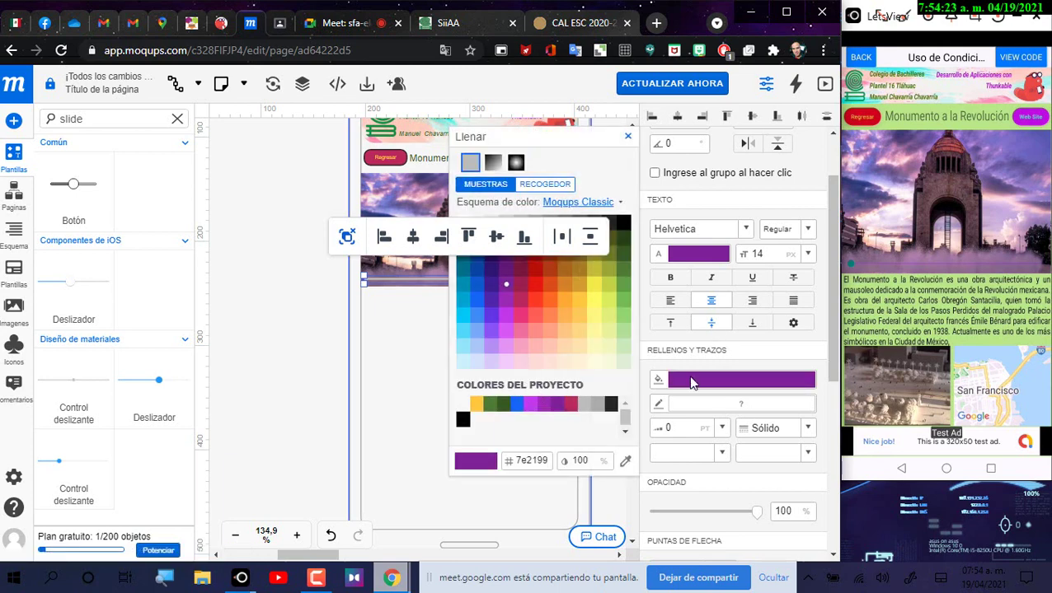
pyautogui.click(748, 405)
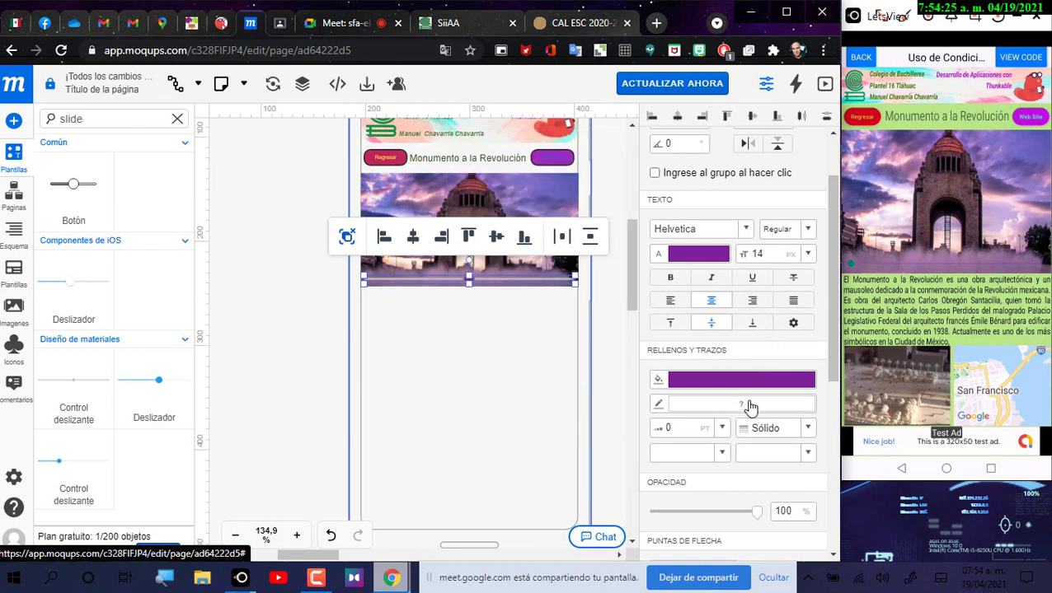
# Step: Make the slider's outline purple and switch its fill to grey
pyautogui.click(750, 406)
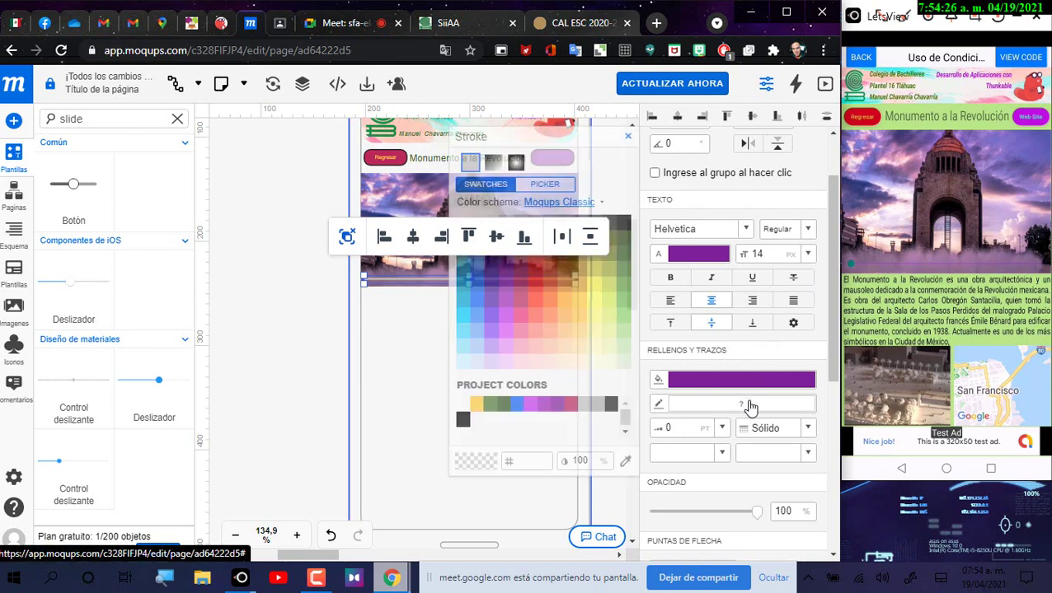
pyautogui.click(505, 300)
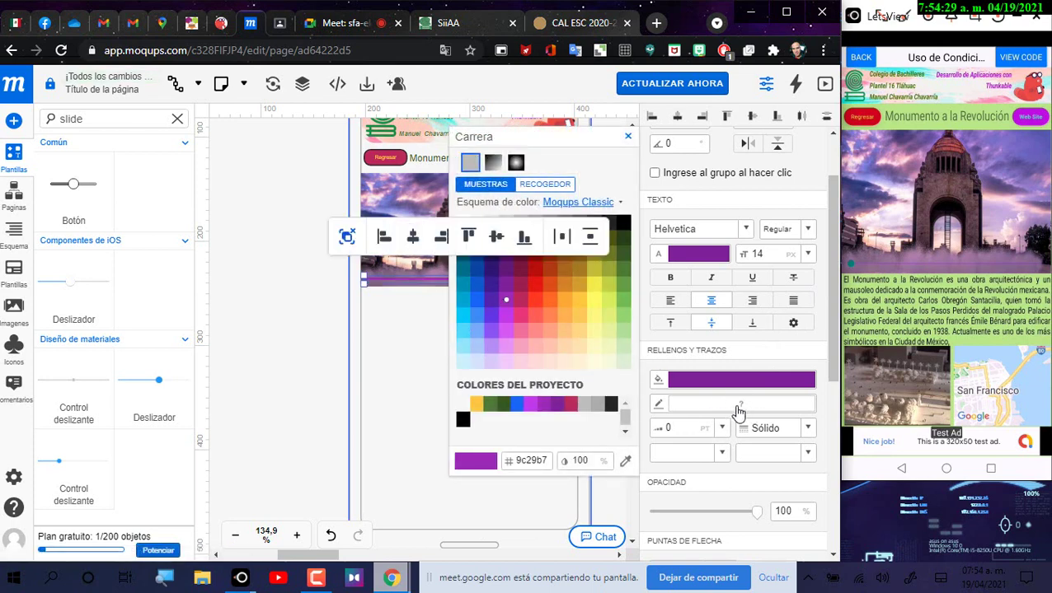
pyautogui.click(333, 284)
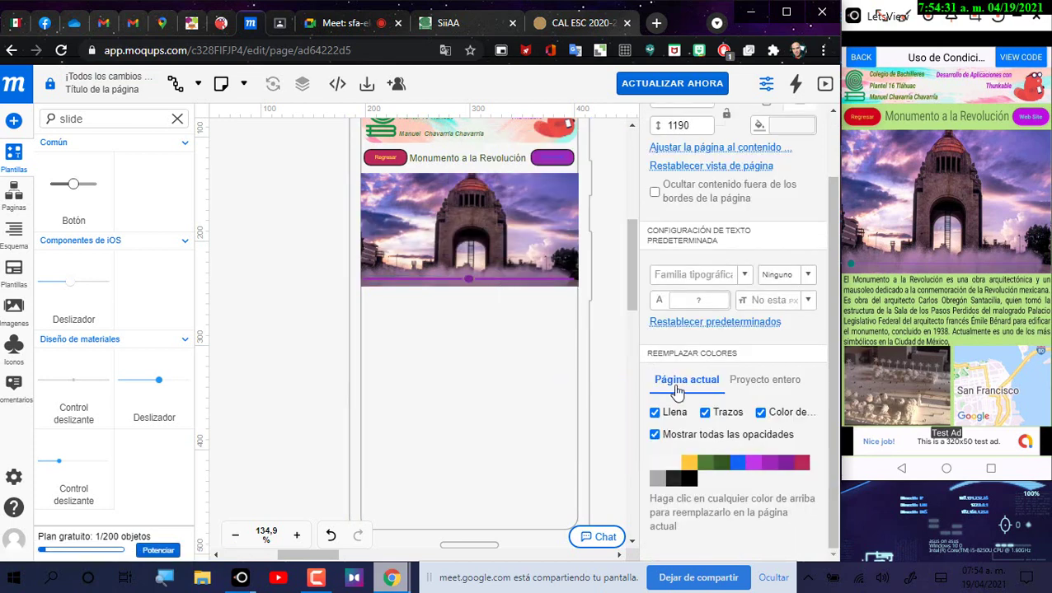
pyautogui.scroll(2, 485, 310)
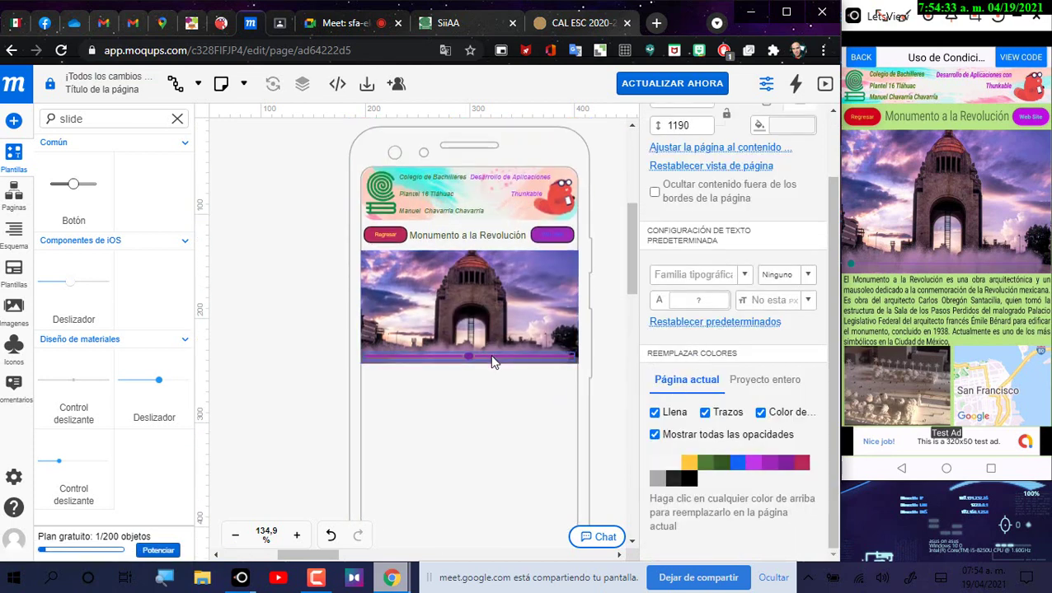
pyautogui.click(491, 360)
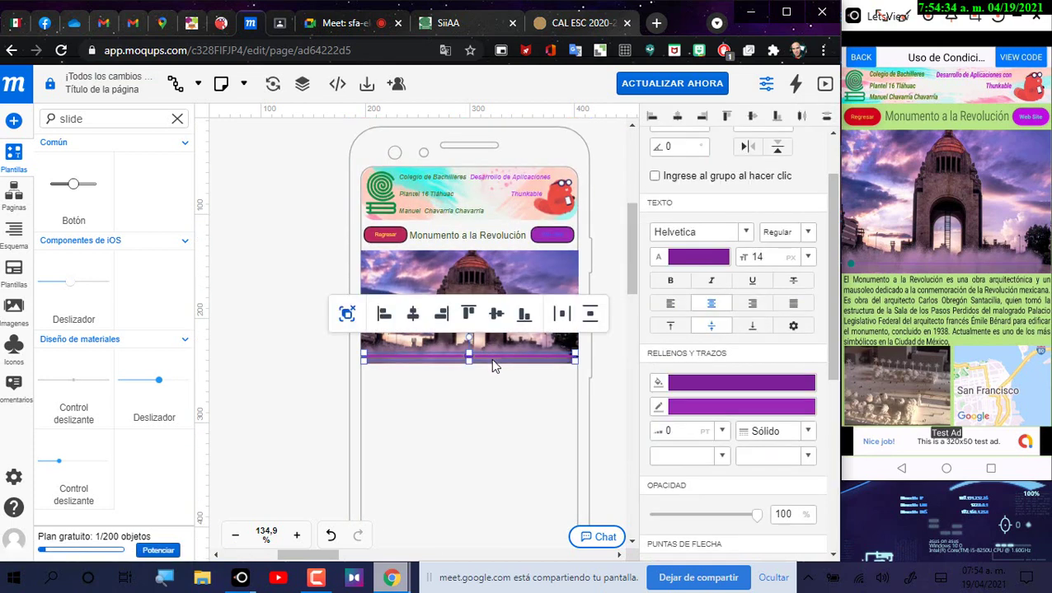
pyautogui.click(698, 393)
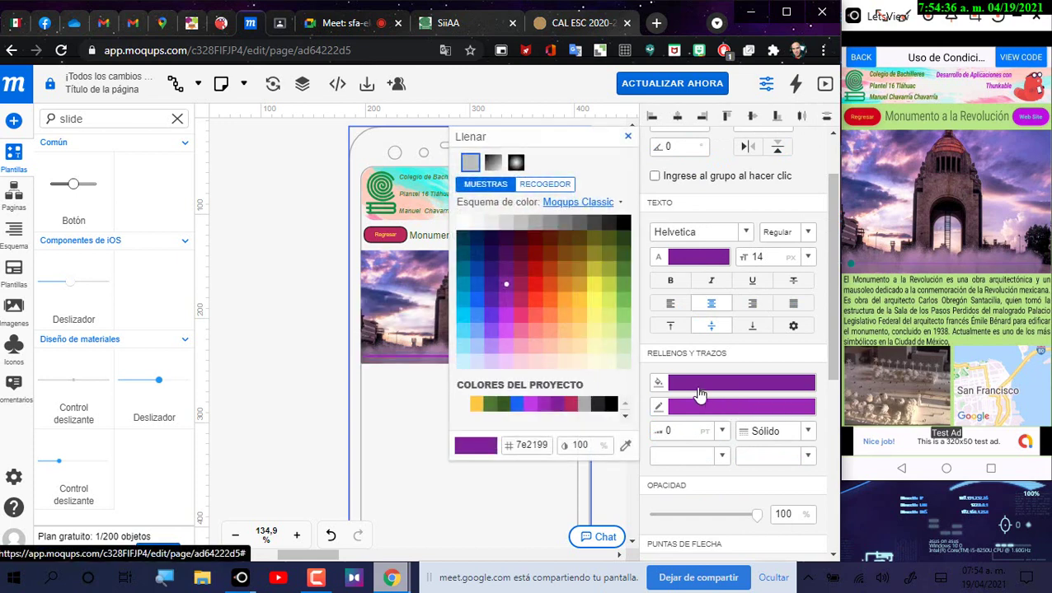
pyautogui.click(459, 404)
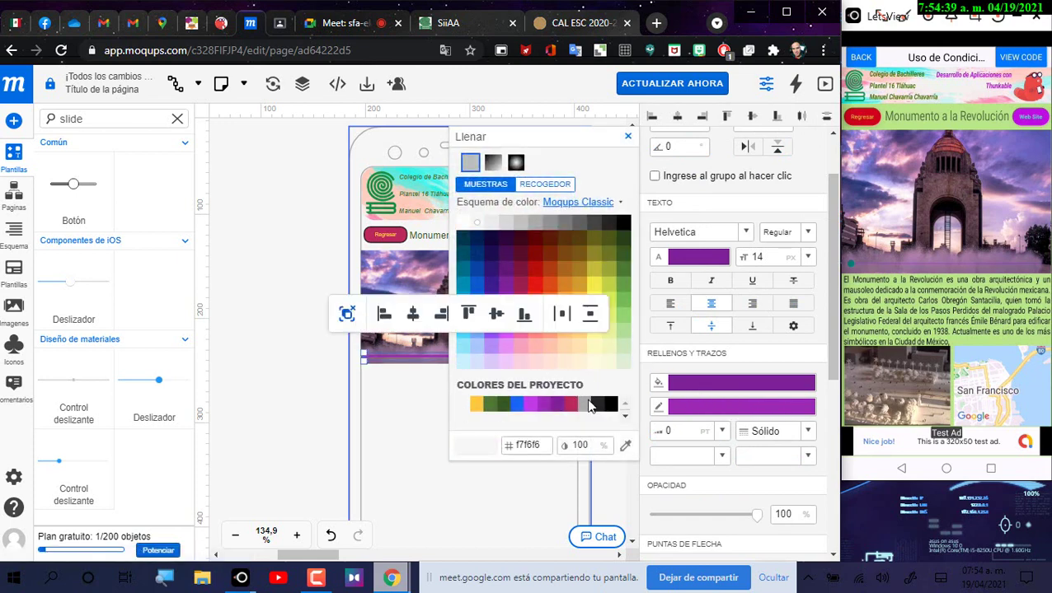
pyautogui.click(588, 405)
pyautogui.click(689, 259)
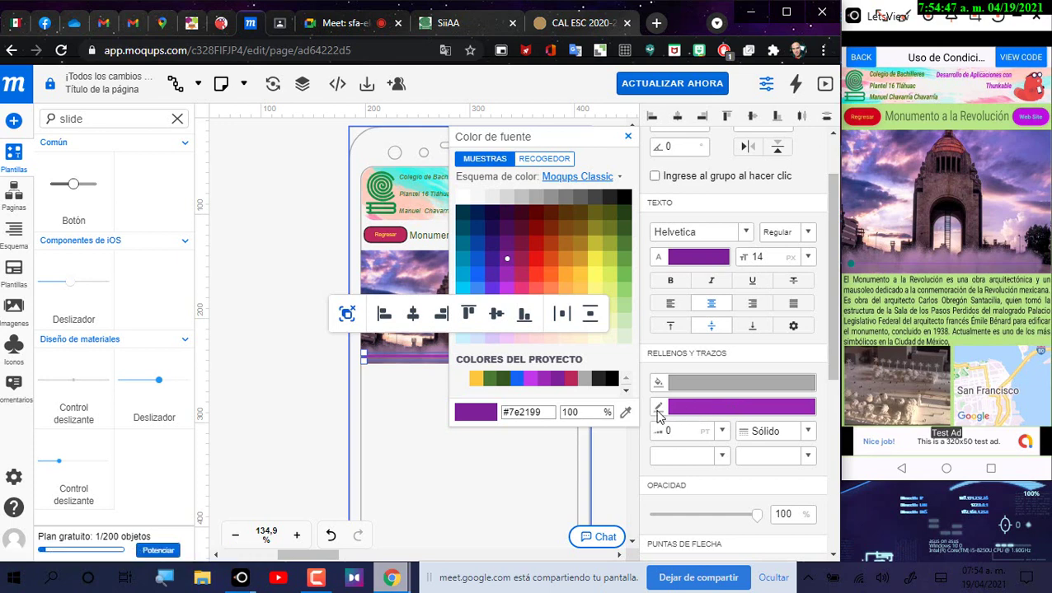
pyautogui.click(274, 270)
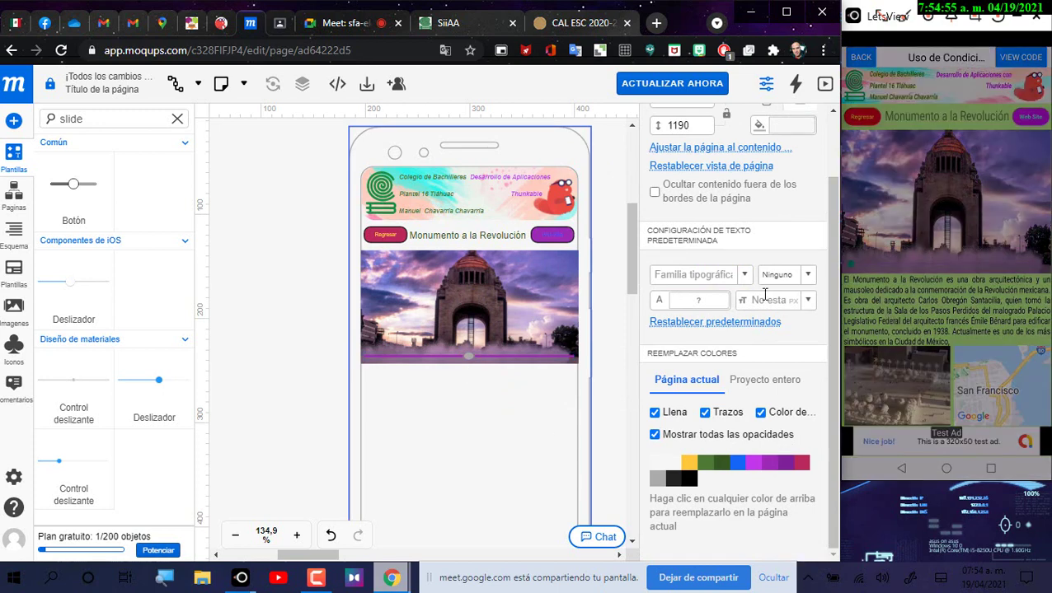
# Step: Search the stencils for 'text', then drop a Label on the phone and remove it
pyautogui.doubleClick(87, 119)
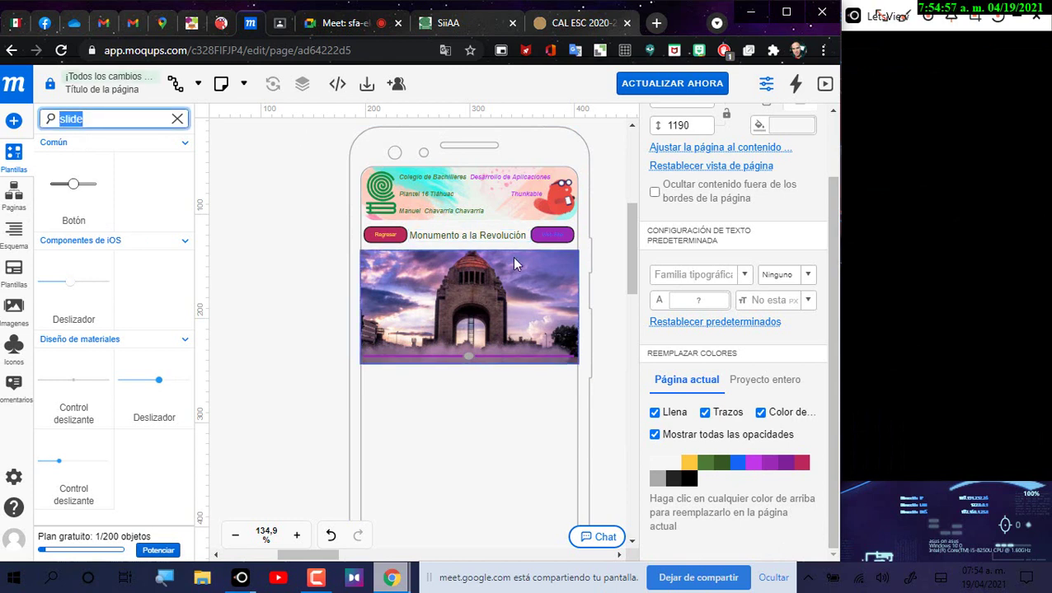
pyautogui.write('te')
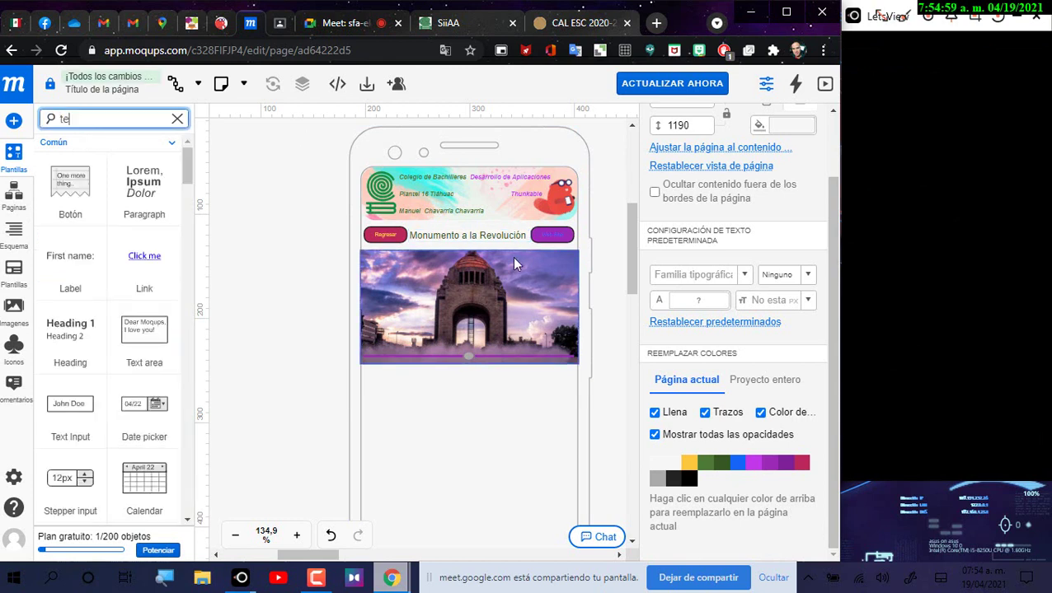
pyautogui.write('xt')
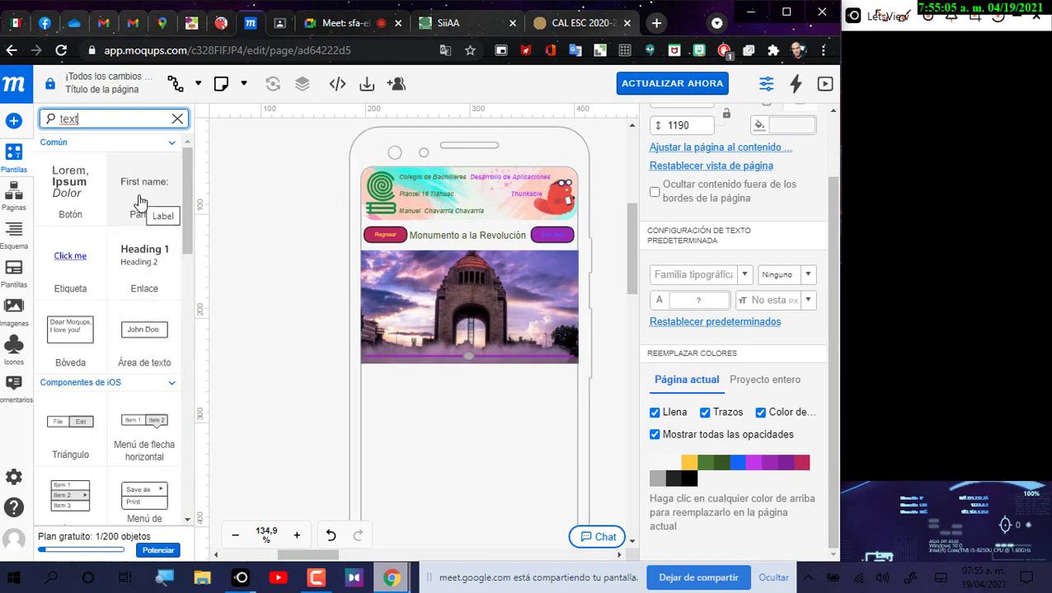
pyautogui.moveTo(139, 202); pyautogui.dragTo(381, 412)
pyautogui.press('Delete')
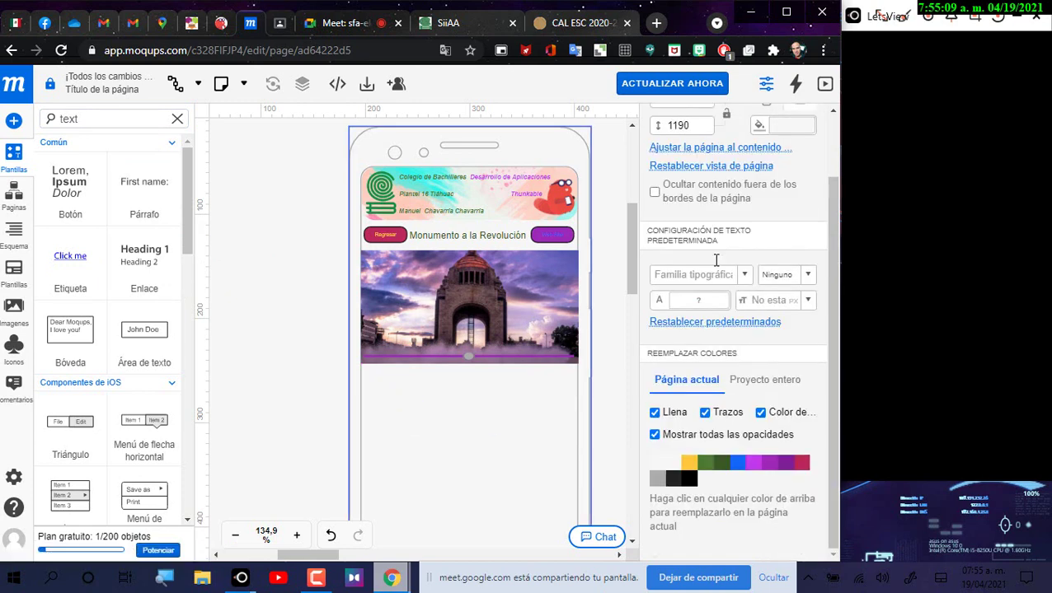
# Step: Add a Text Area under the photo and stretch it to about 205×97 px
pyautogui.click(71, 334)
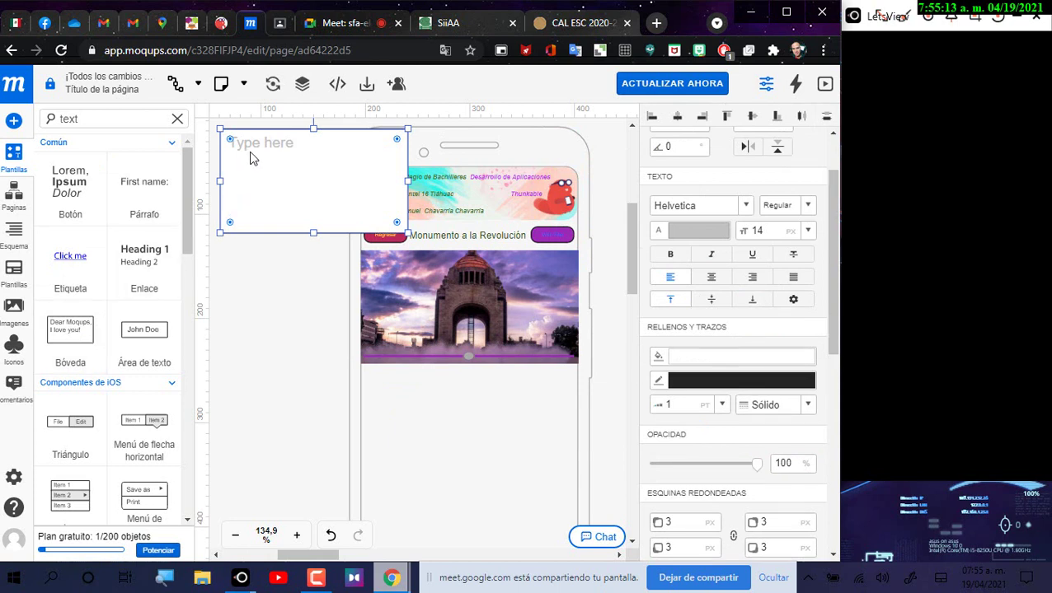
pyautogui.moveTo(253, 159); pyautogui.dragTo(391, 386)
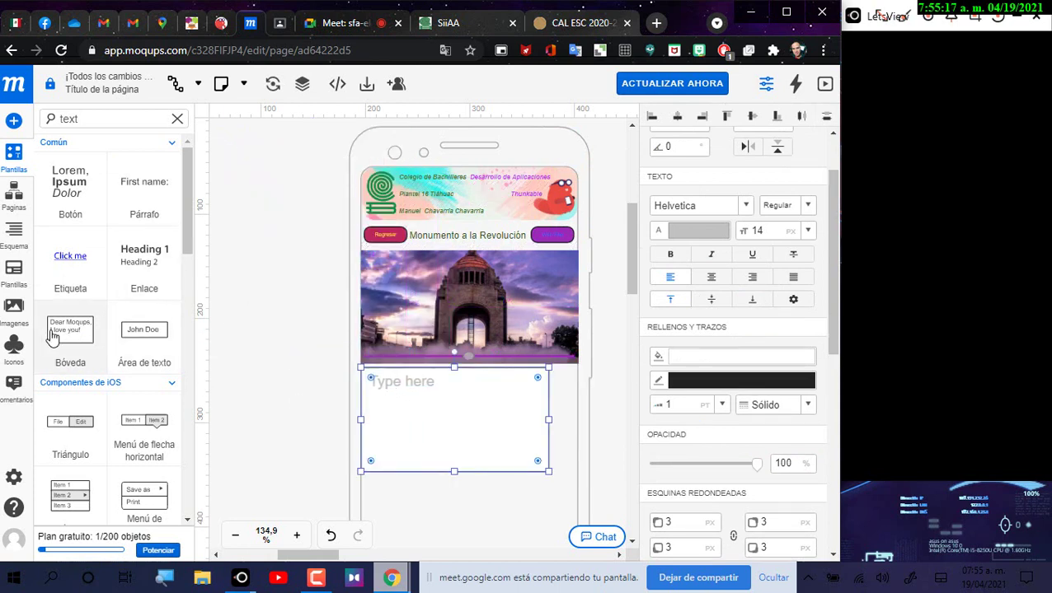
pyautogui.moveTo(548, 472); pyautogui.dragTo(575, 469)
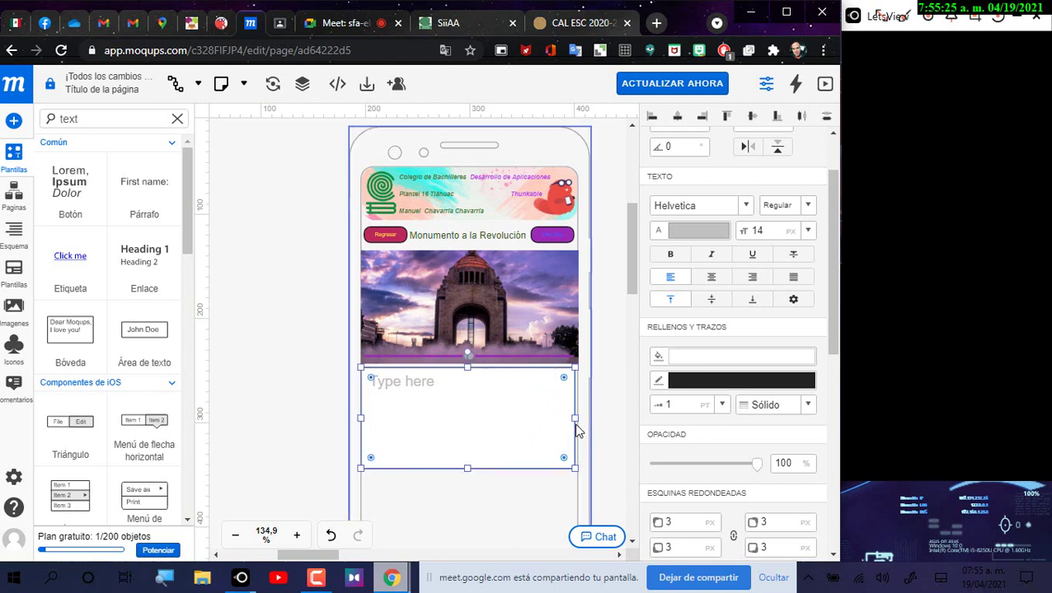
pyautogui.moveTo(575, 416)
pyautogui.mouseDown()
pyautogui.moveTo(577, 482)
pyautogui.moveTo(576, 420)
pyautogui.mouseUp()
pyautogui.doubleClick(576, 421)
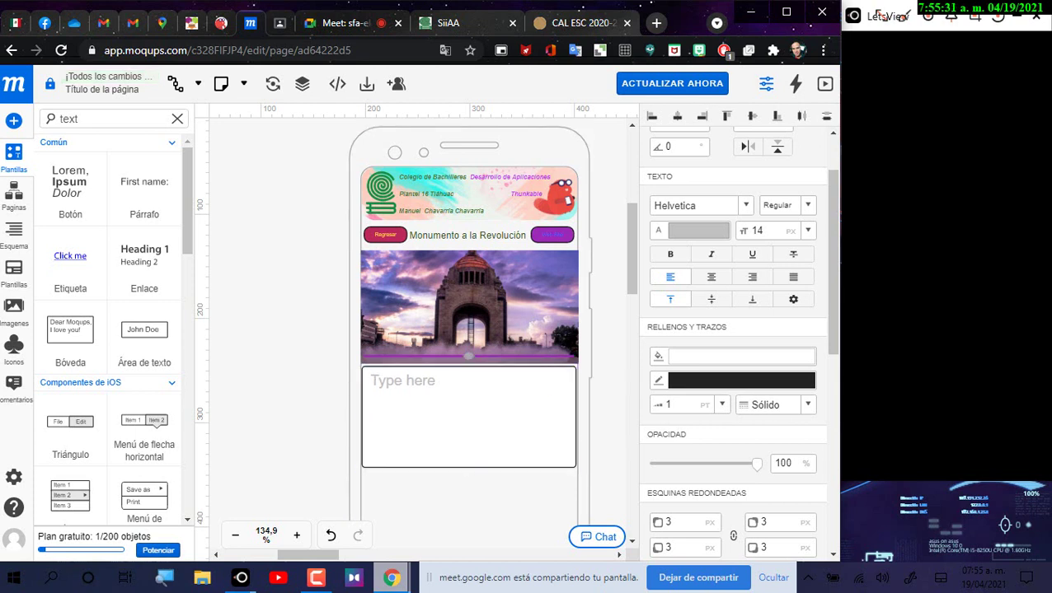
pyautogui.press('Escape')
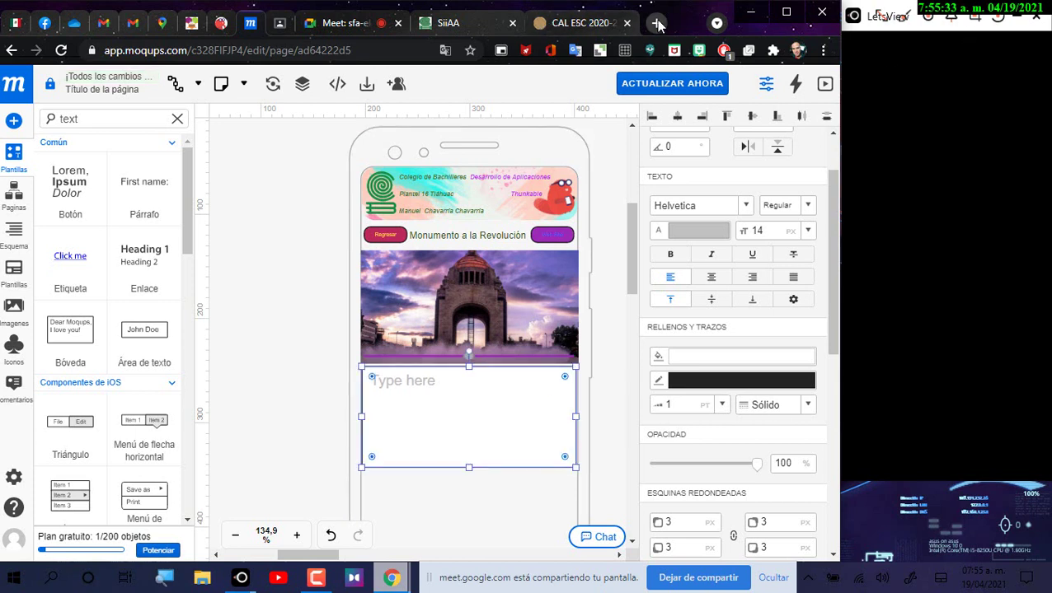
# Step: Search 'que es' and copy the opening paragraph of the Monumento a la Revolución Wikipedia article
pyautogui.click(656, 23)
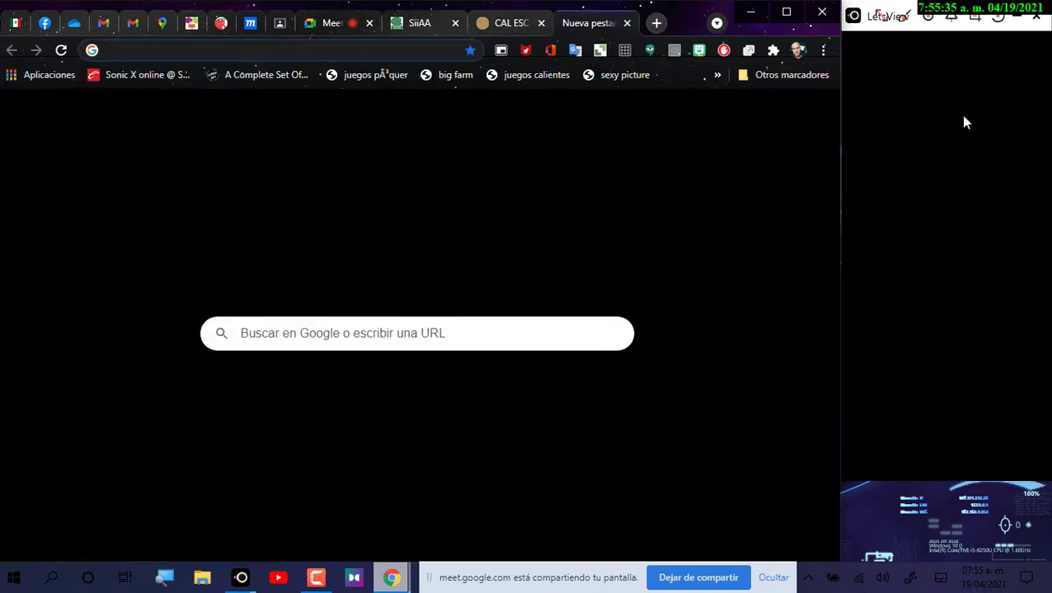
pyautogui.write('que es')
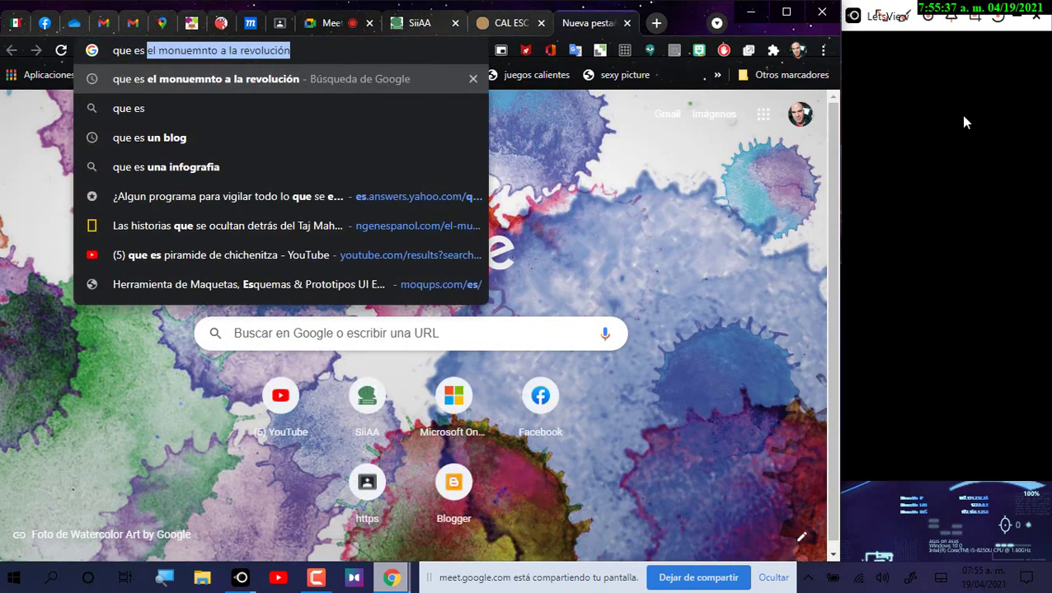
pyautogui.press('Return')
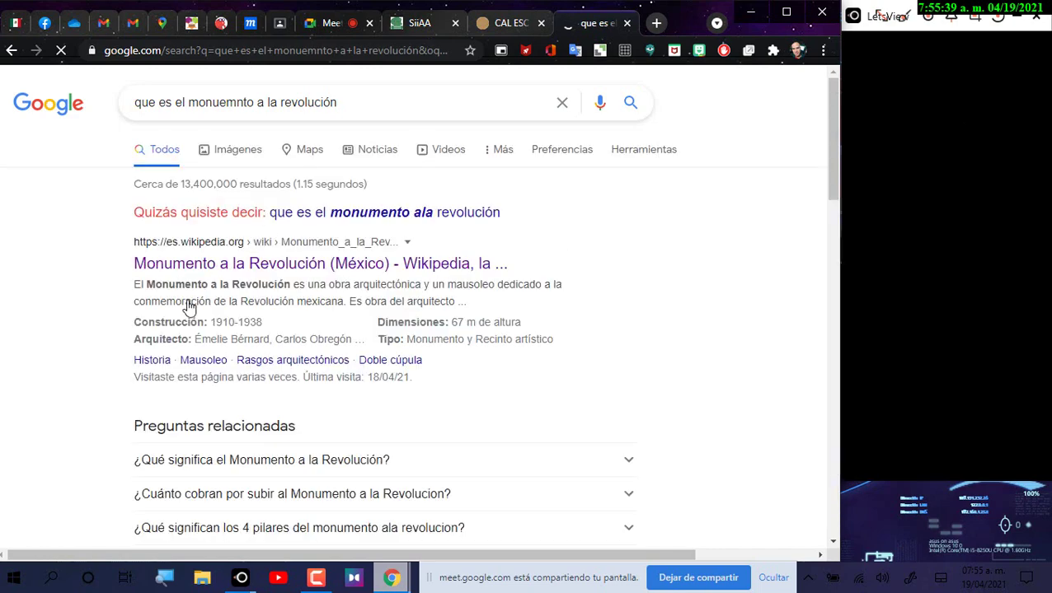
pyautogui.click(236, 267)
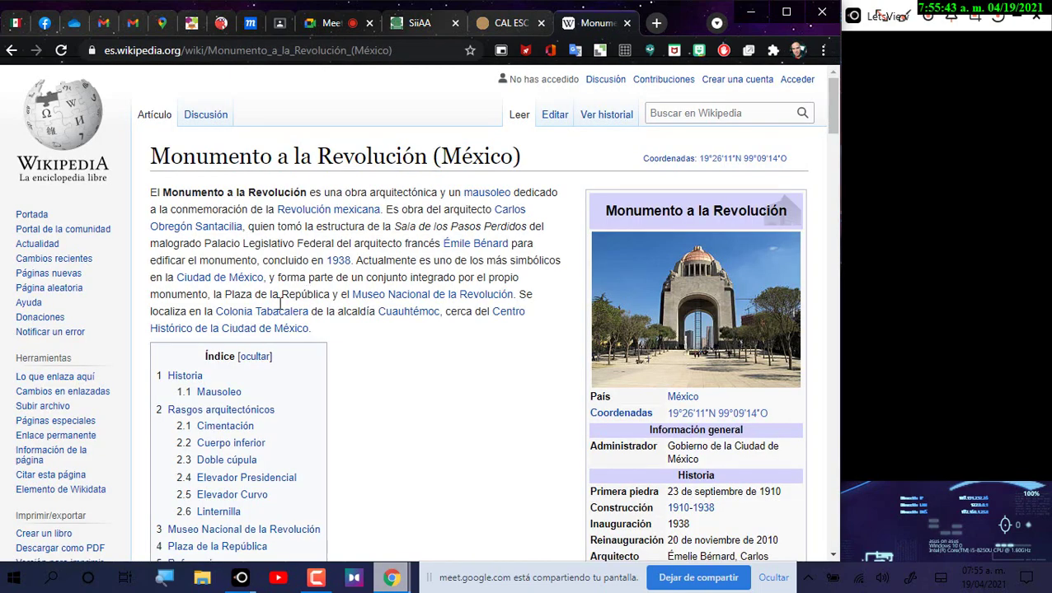
pyautogui.moveTo(151, 194); pyautogui.dragTo(356, 260)
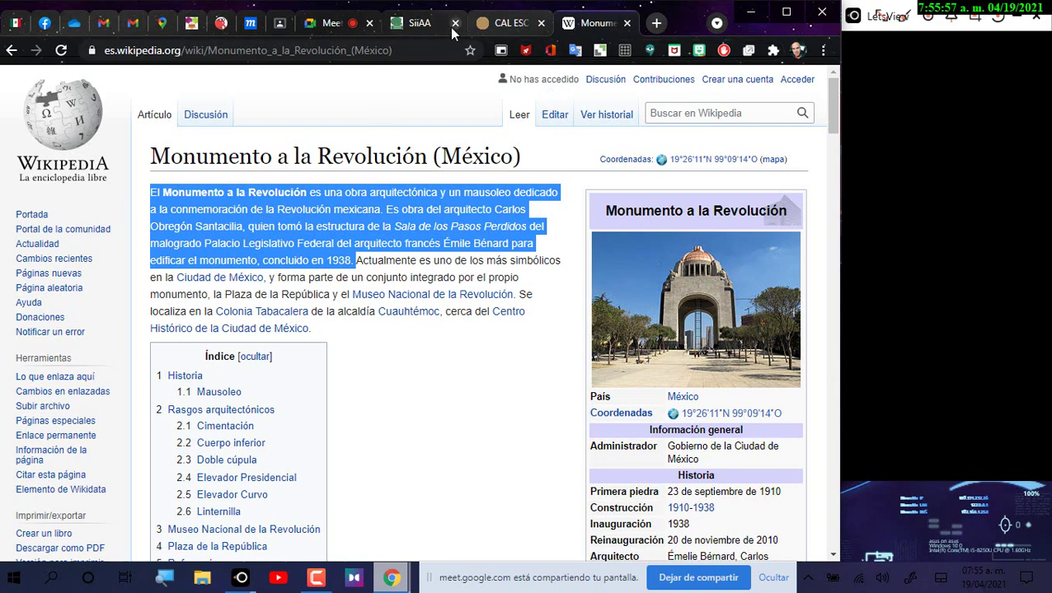
pyautogui.click(250, 23)
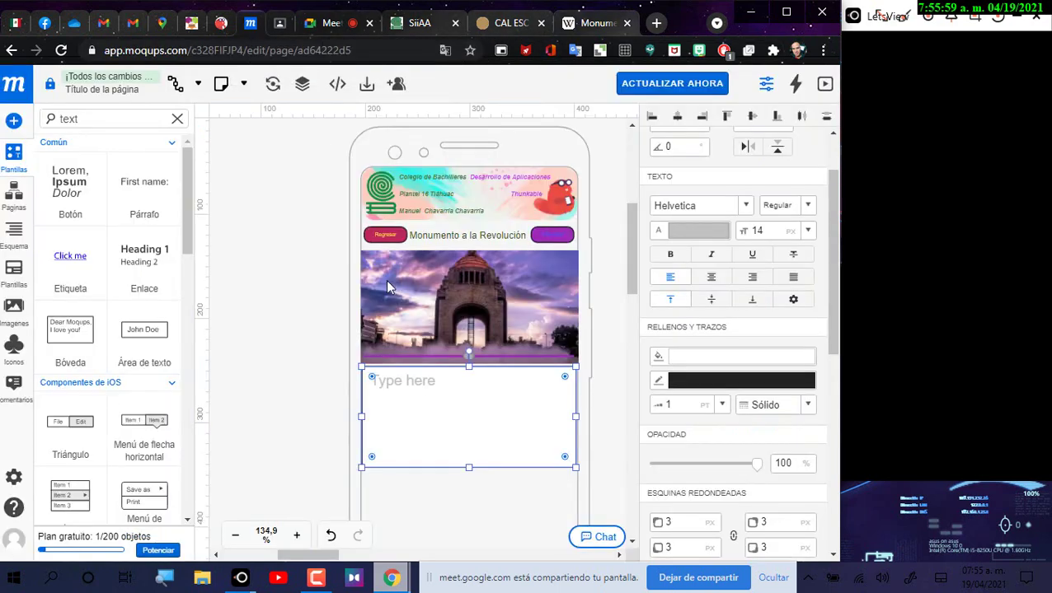
# Step: Paste the copied Wikipedia paragraph into the text area under the photo
pyautogui.doubleClick(427, 403)
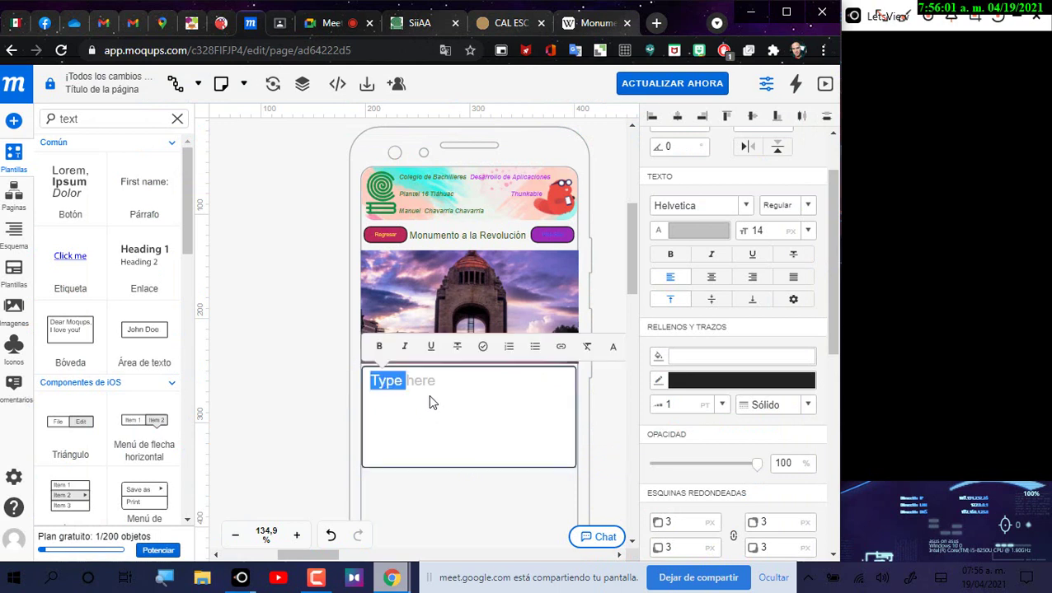
pyautogui.hotkey('ctrl', 'v')
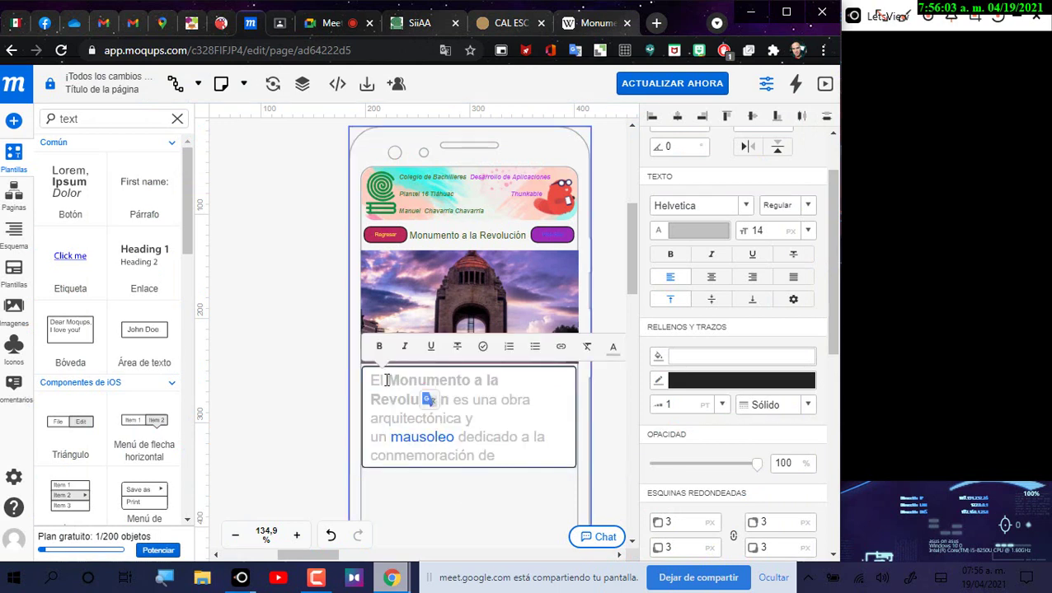
pyautogui.moveTo(374, 379); pyautogui.dragTo(540, 465)
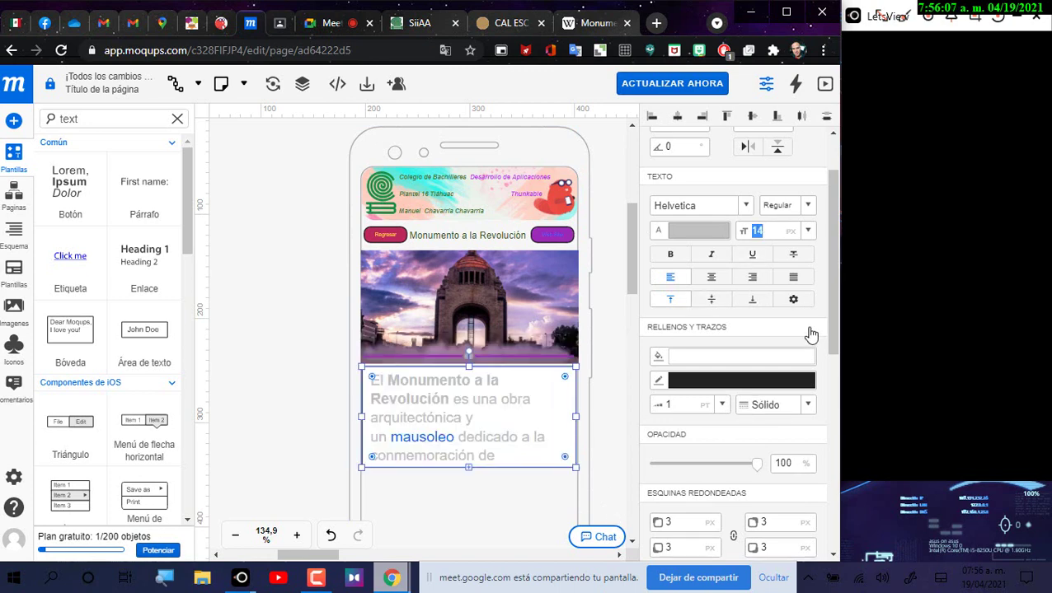
# Step: Set the description text to 9 px and enlarge the box to fit the paragraph
pyautogui.write('6')
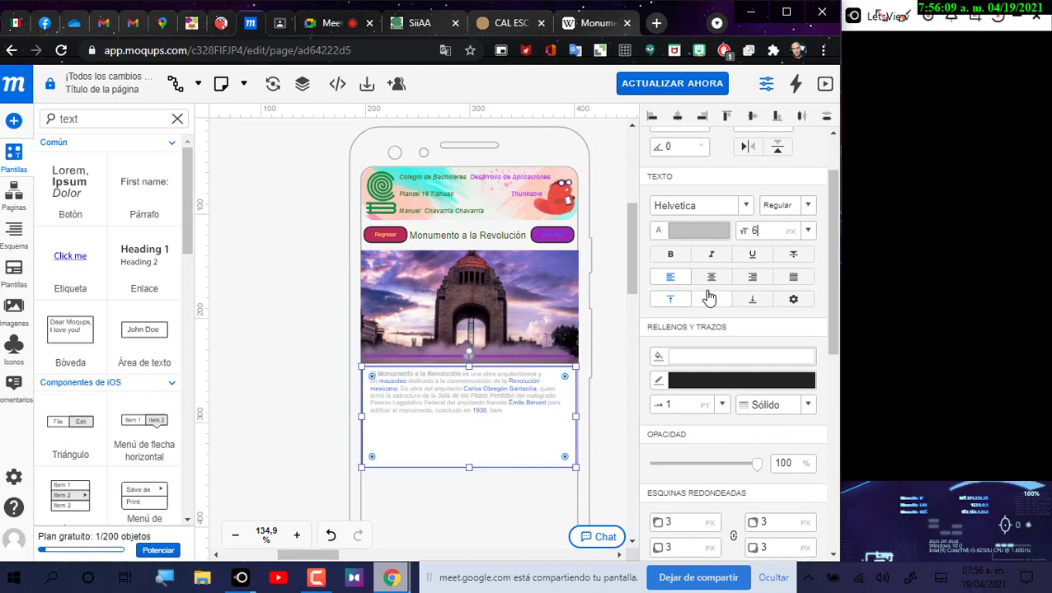
pyautogui.press('BackSpace')
pyautogui.write('10')
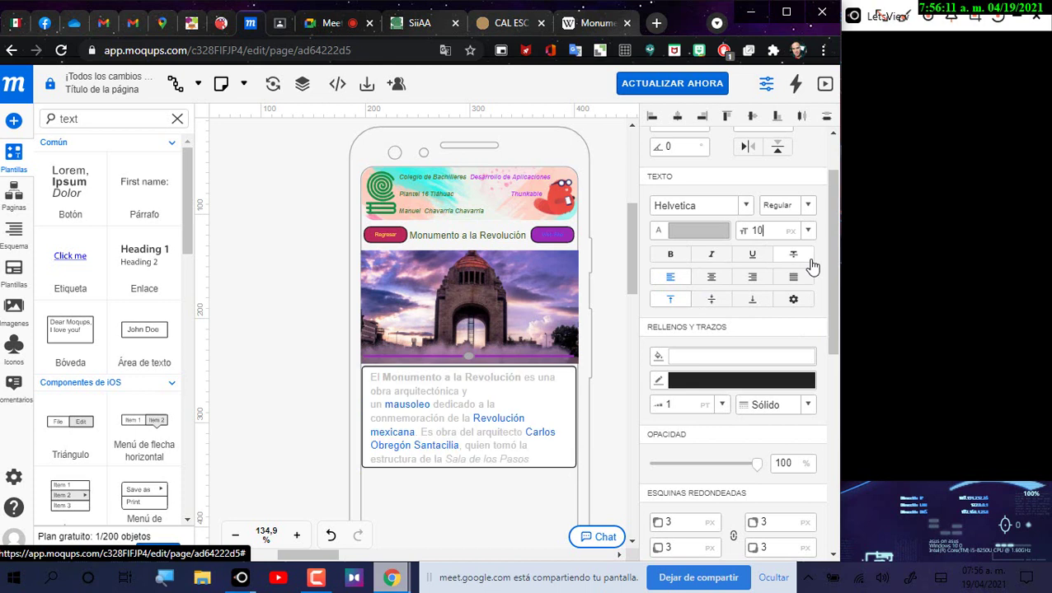
pyautogui.press('BackSpace')
pyautogui.press('BackSpace')
pyautogui.write('9')
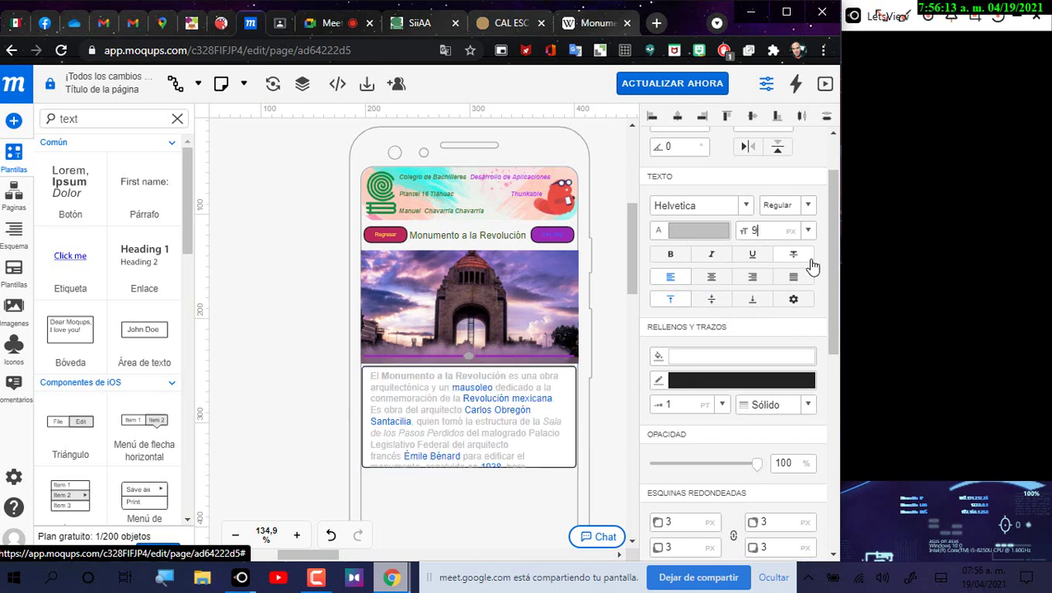
pyautogui.write('38')
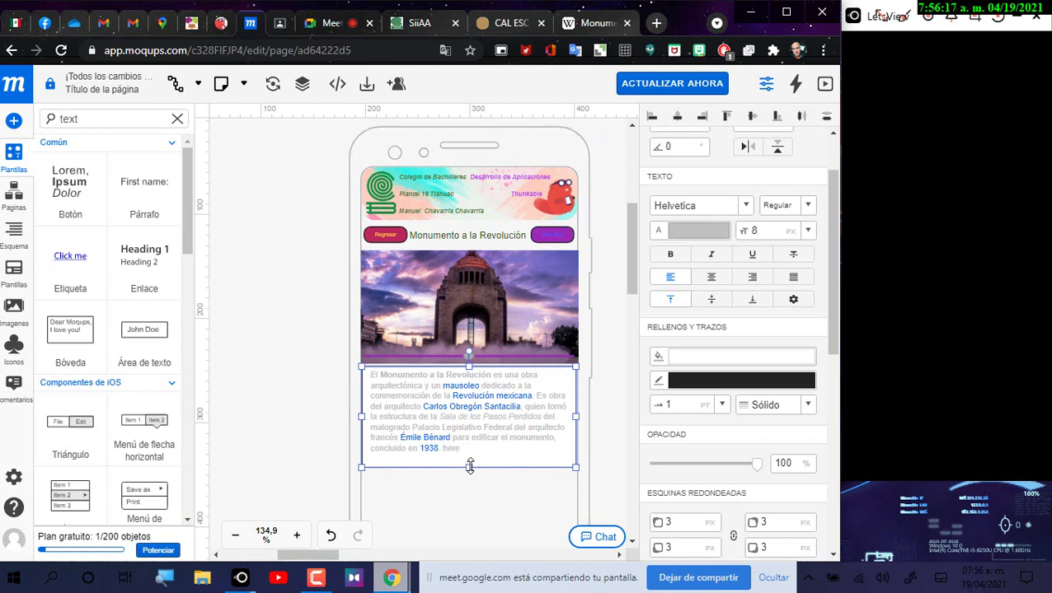
pyautogui.scroll(-3, 470, 466)
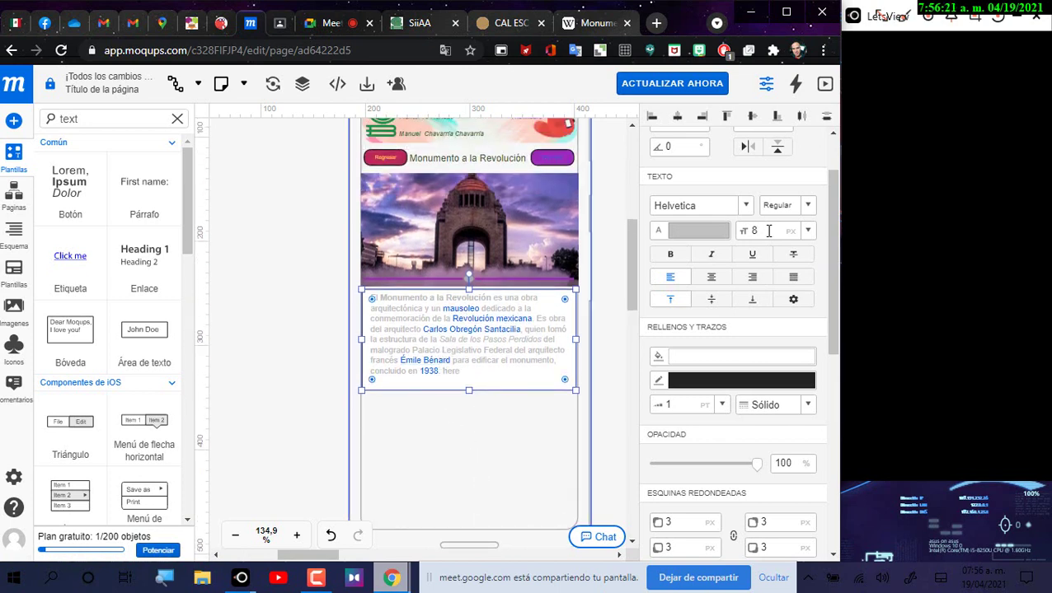
pyautogui.write('.5')
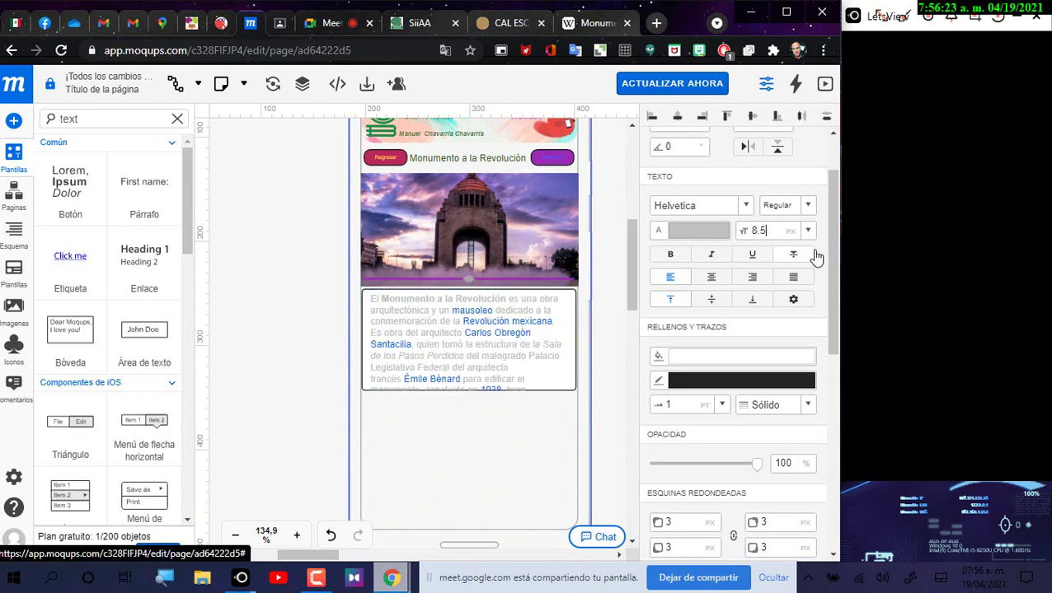
pyautogui.press('Return')
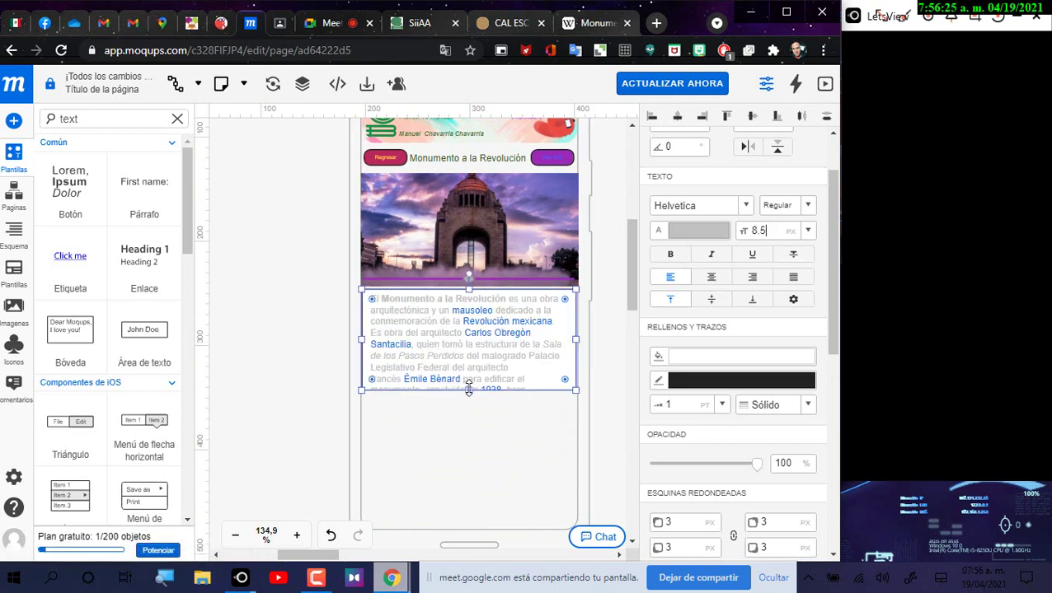
pyautogui.moveTo(576, 390)
pyautogui.mouseDown()
pyautogui.moveTo(579, 407)
pyautogui.moveTo(574, 399)
pyautogui.mouseUp()
# Step: Nudge the description box up and left to 195, 244, snug under the photo
pyautogui.click(783, 577)
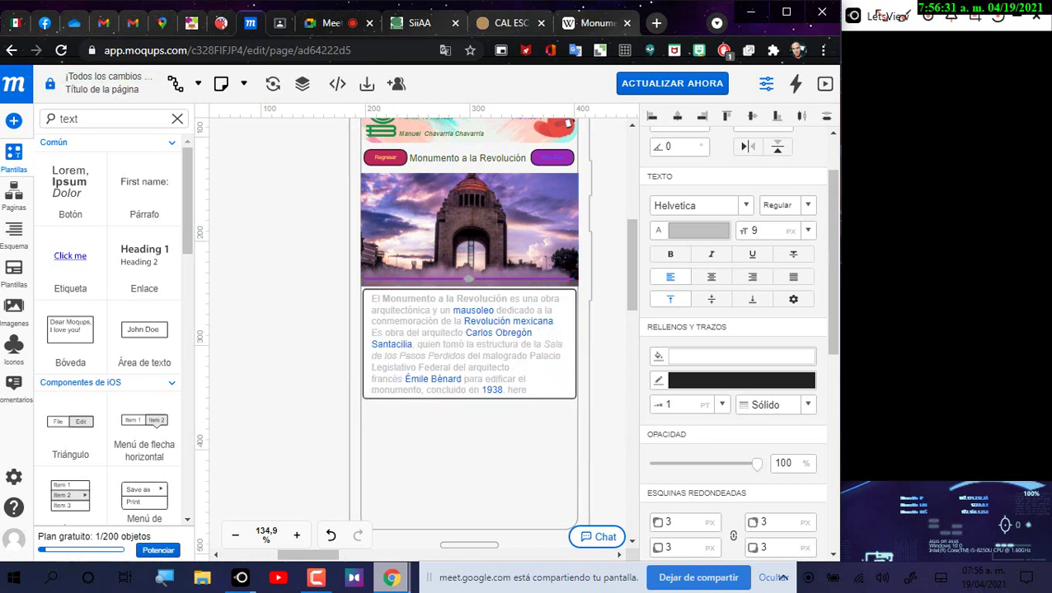
pyautogui.rightClick(482, 317)
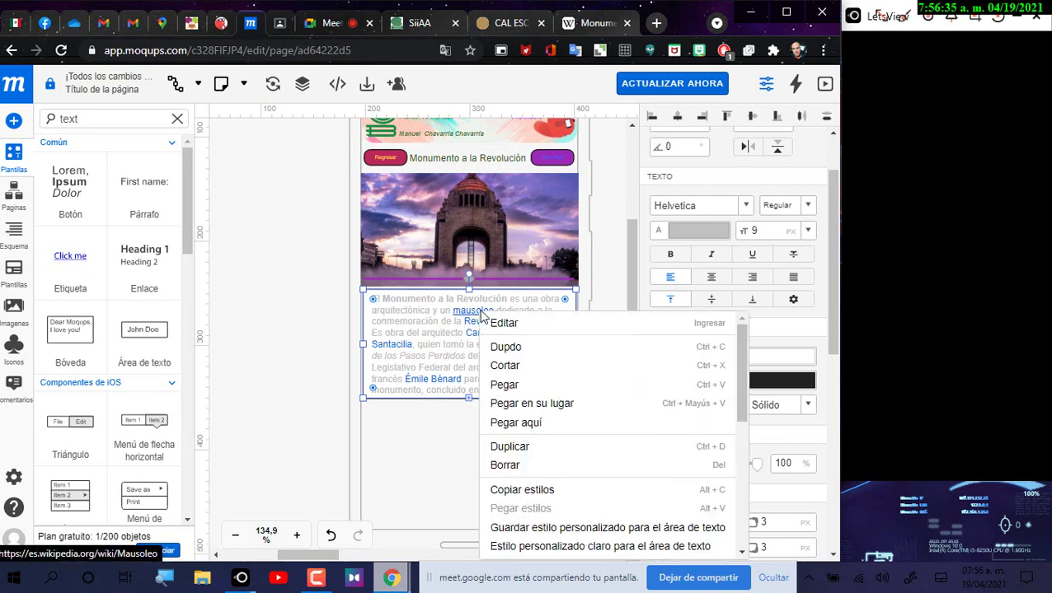
pyautogui.click(427, 327)
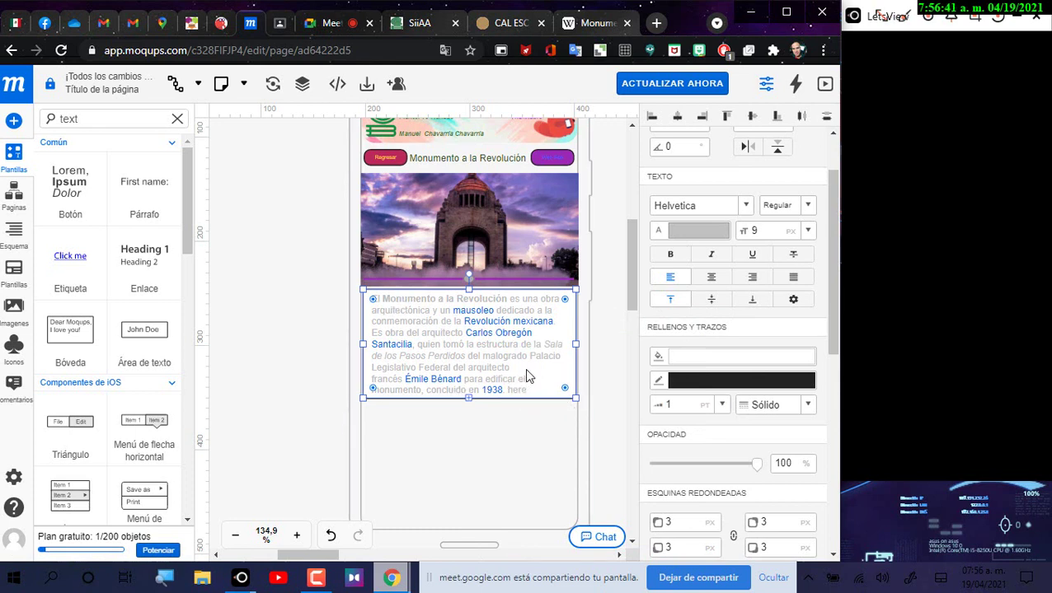
pyautogui.rightClick(500, 326)
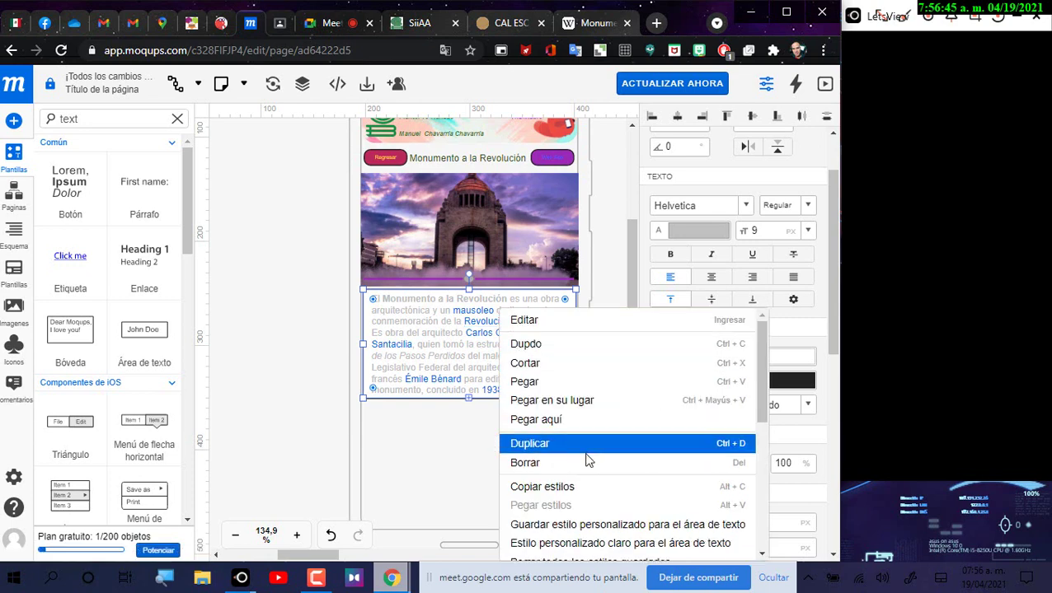
pyautogui.scroll(-5, 597, 453)
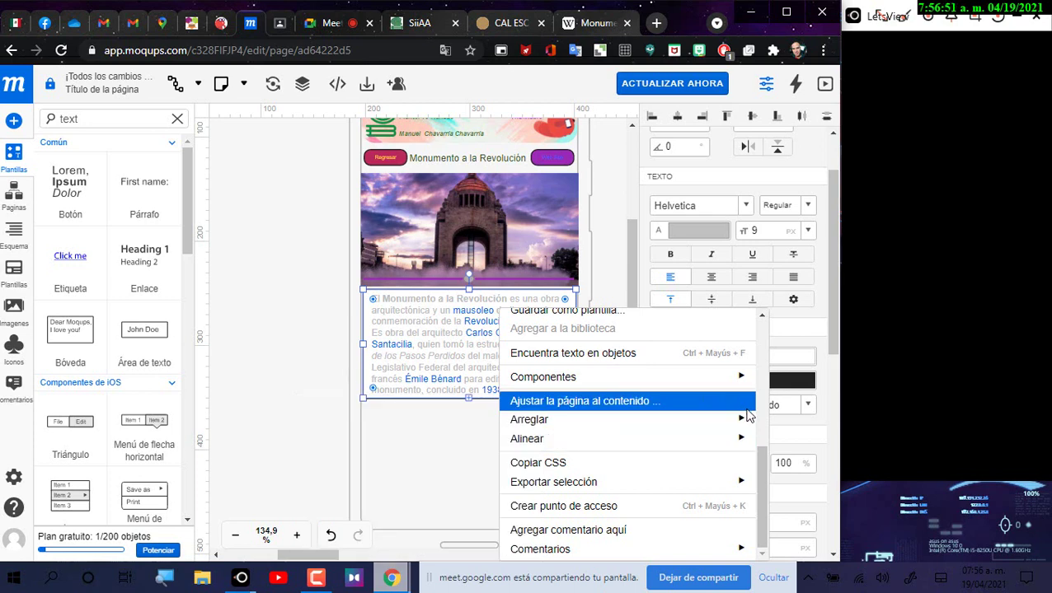
pyautogui.moveTo(647, 485)
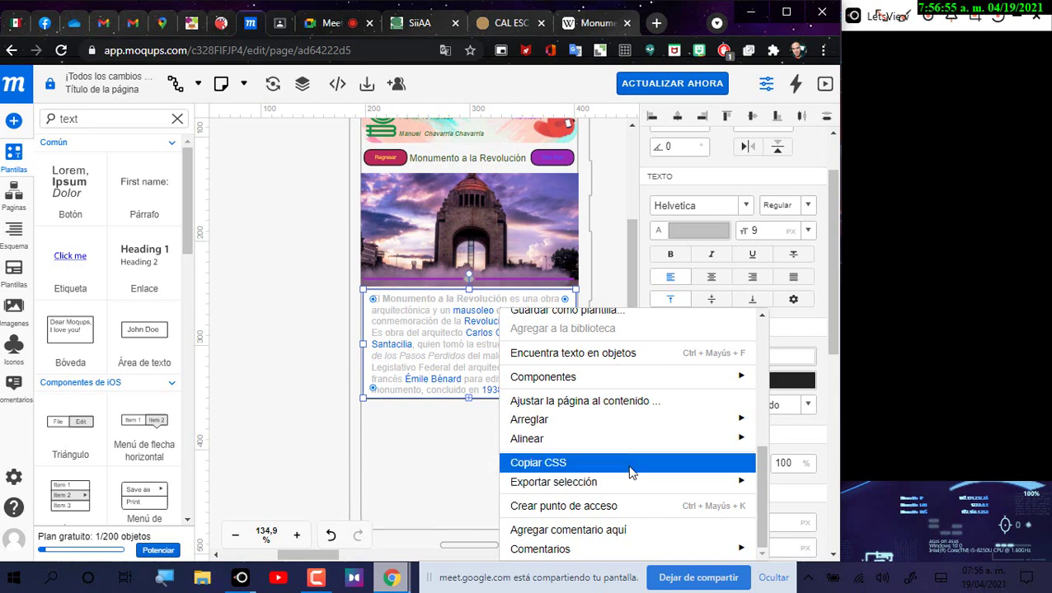
pyautogui.click(438, 310)
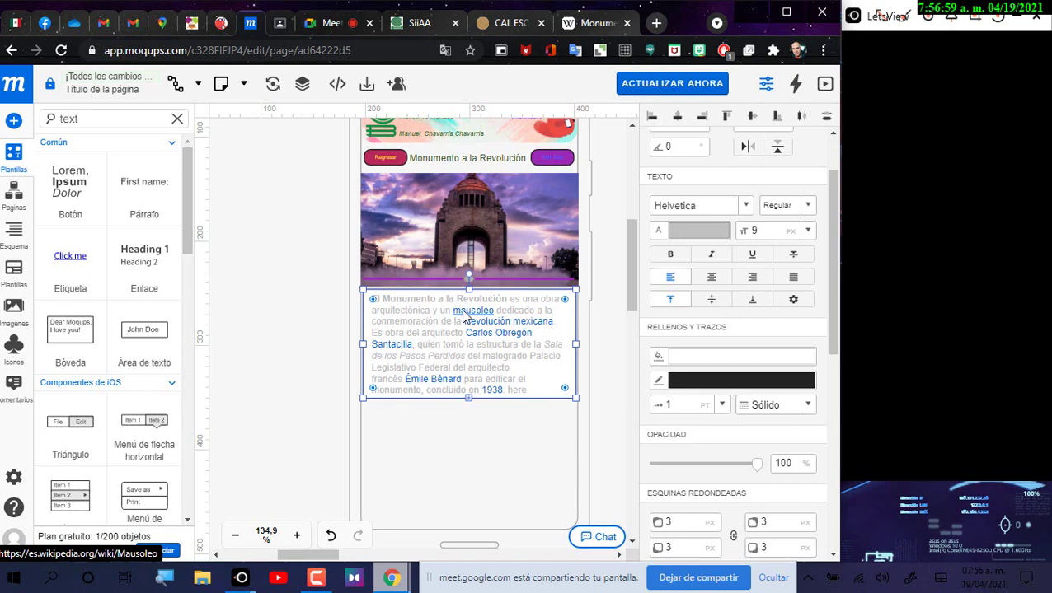
pyautogui.moveTo(462, 316); pyautogui.dragTo(448, 312)
pyautogui.click(477, 446)
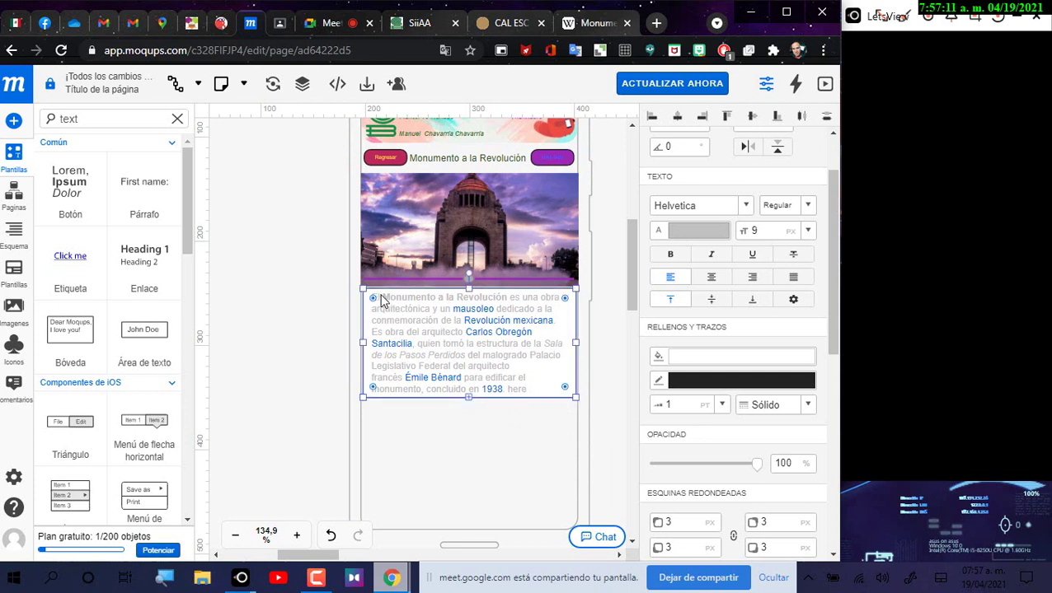
# Step: Select the entire Monumento description paragraph and set its alignment to justified
pyautogui.doubleClick(534, 386)
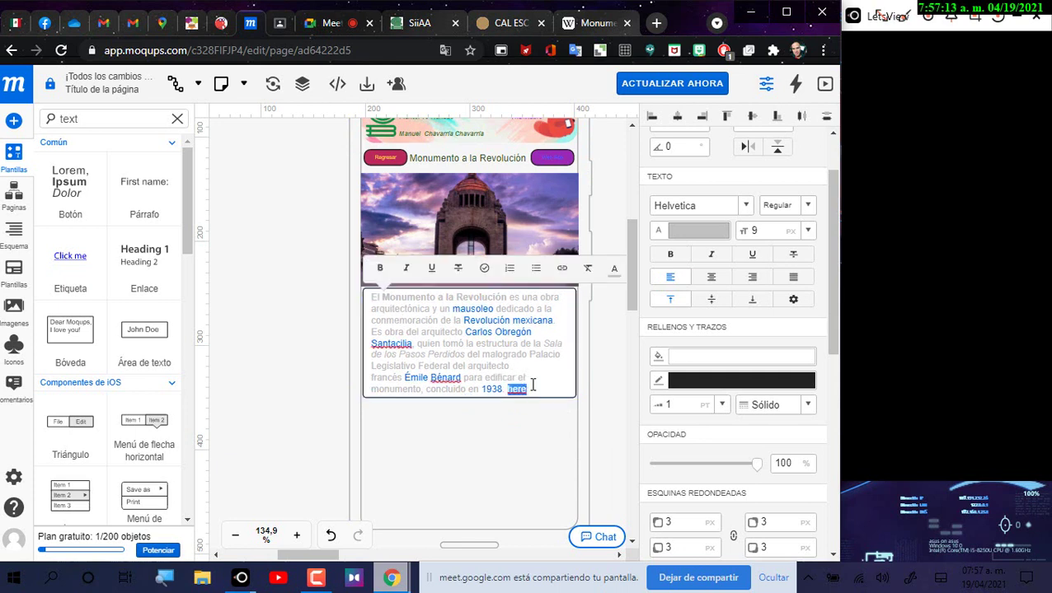
pyautogui.tripleClick(532, 385)
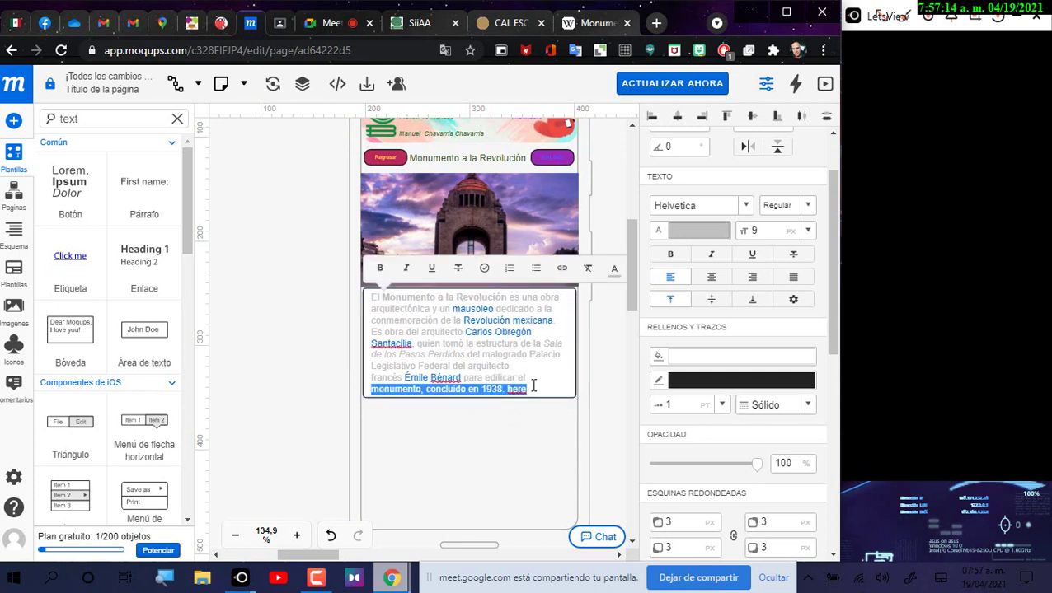
pyautogui.rightClick(522, 334)
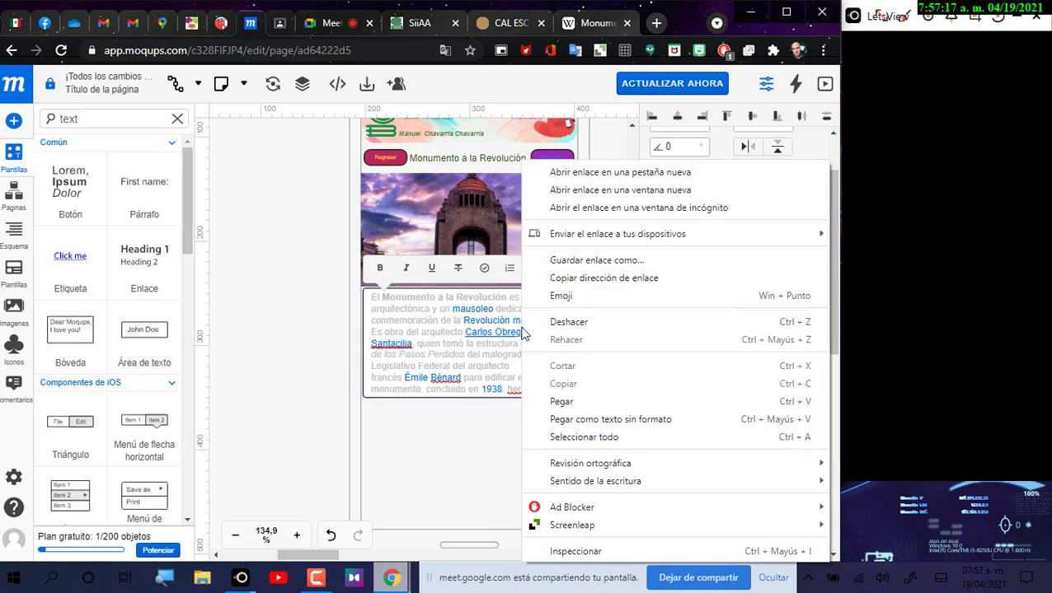
pyautogui.click(510, 365)
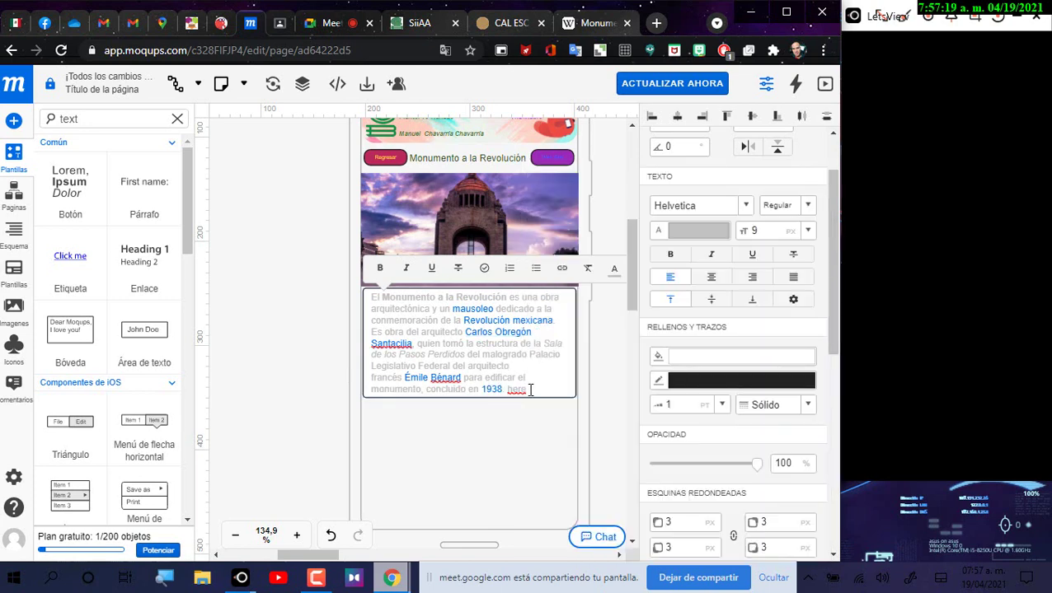
pyautogui.moveTo(529, 390); pyautogui.dragTo(373, 304)
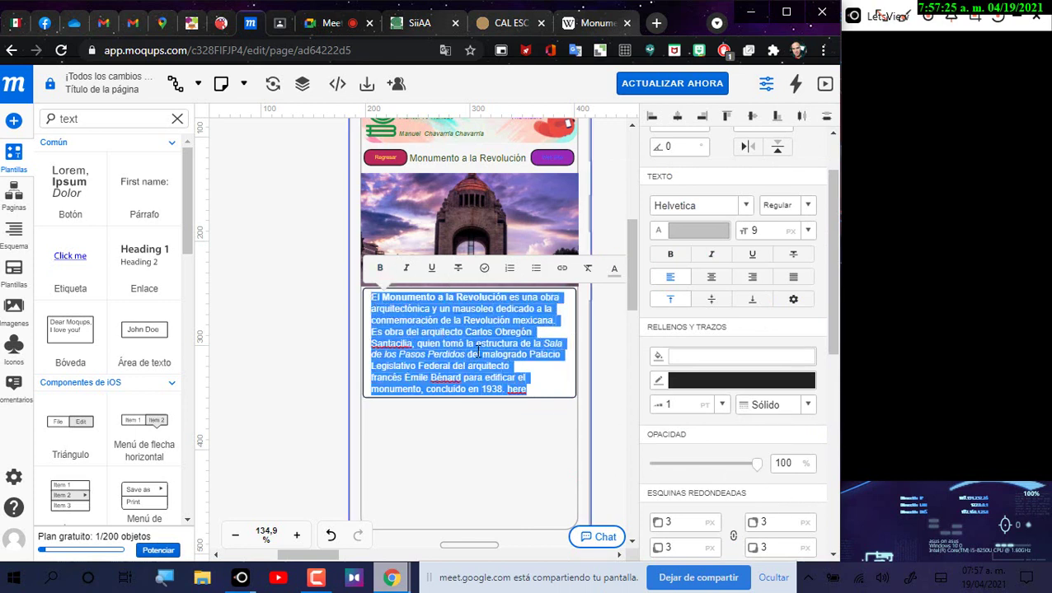
pyautogui.click(792, 278)
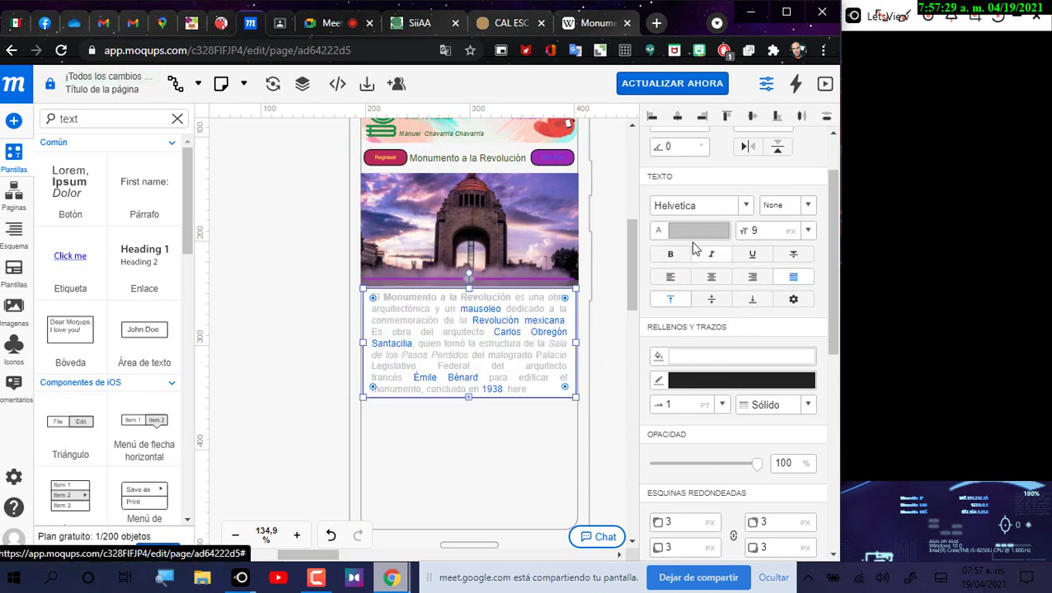
# Step: Recolour the paragraph text dark maroon #3d051b and deselect the box
pyautogui.click(696, 233)
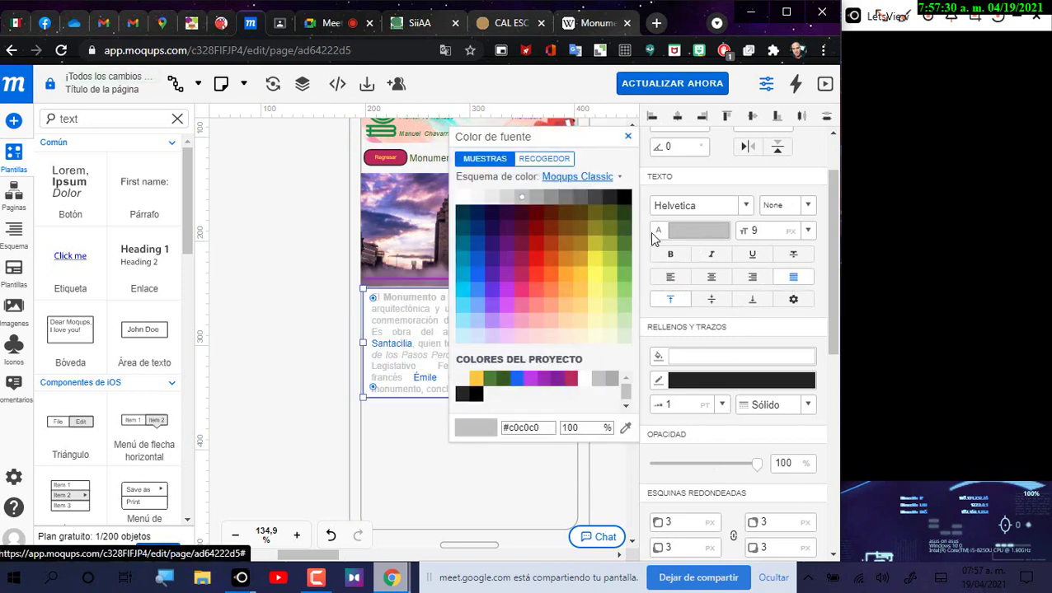
pyautogui.click(529, 212)
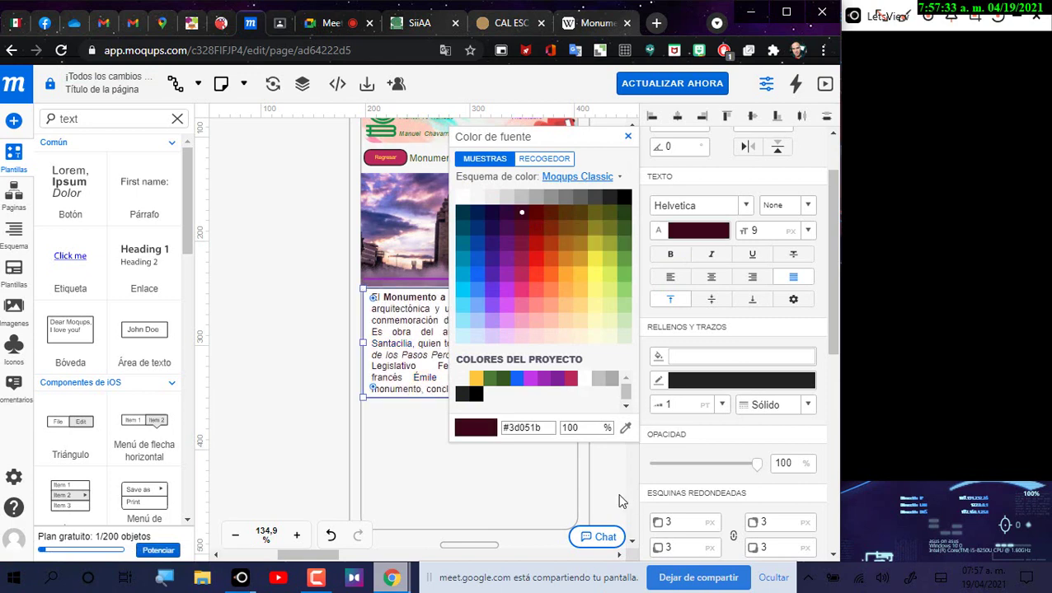
pyautogui.click(620, 500)
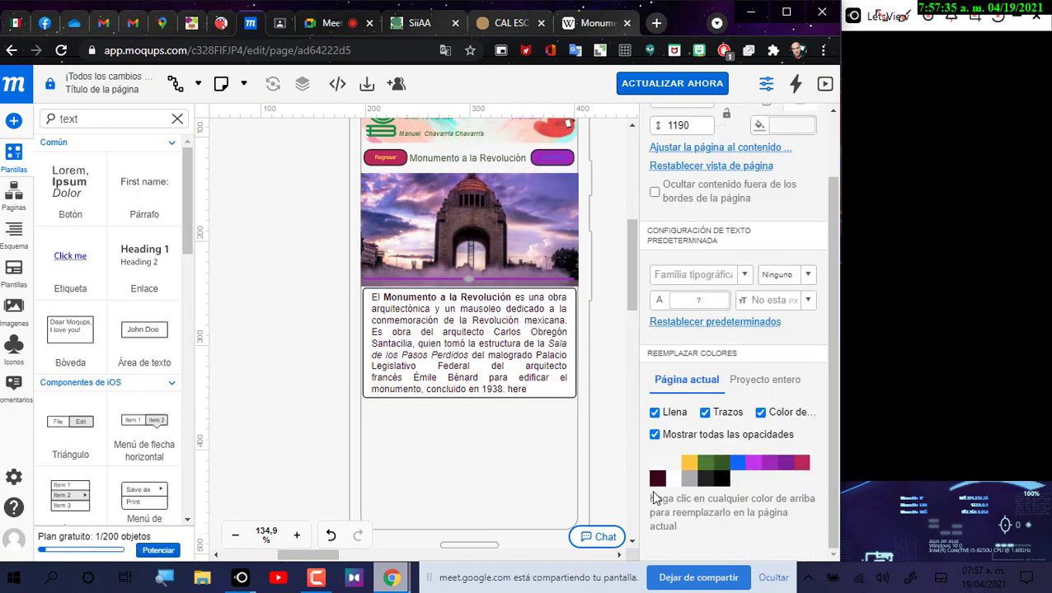
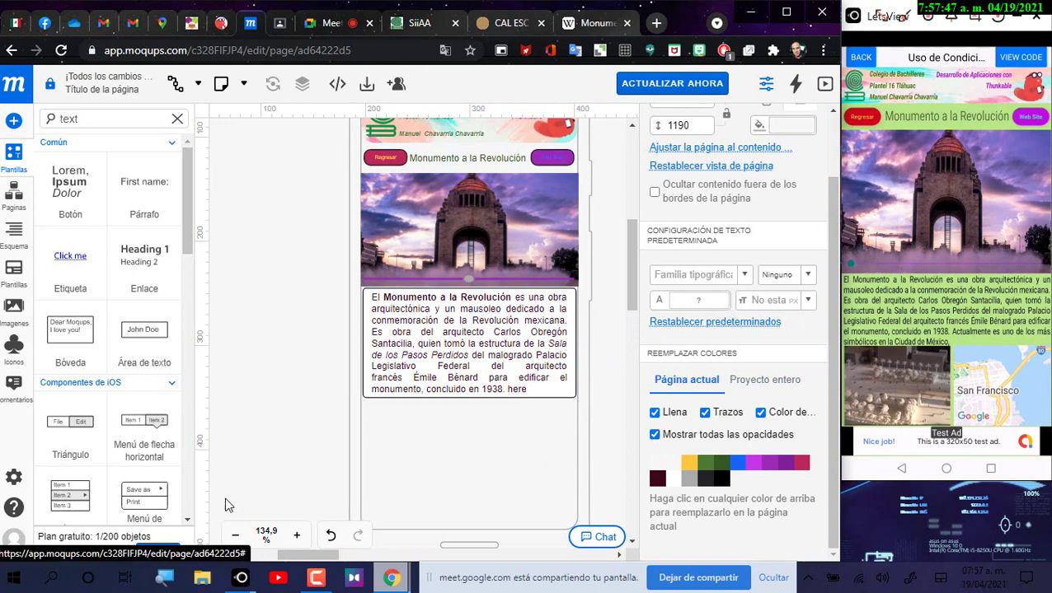
# Step: Search the components for 'vide' and drop a video player onto the phone mockup
pyautogui.scroll(-2, 441, 425)
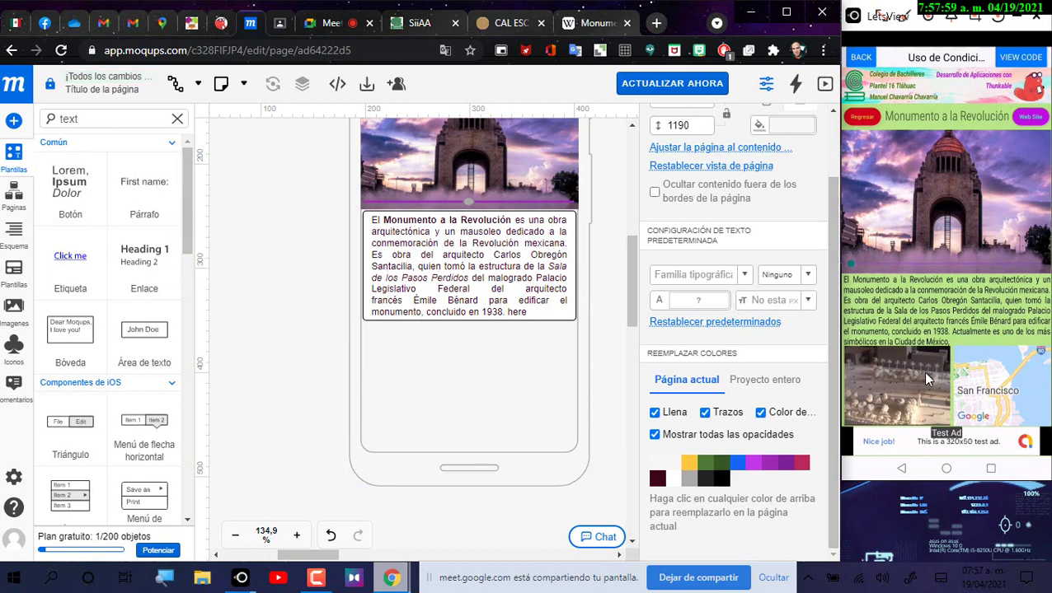
pyautogui.doubleClick(72, 119)
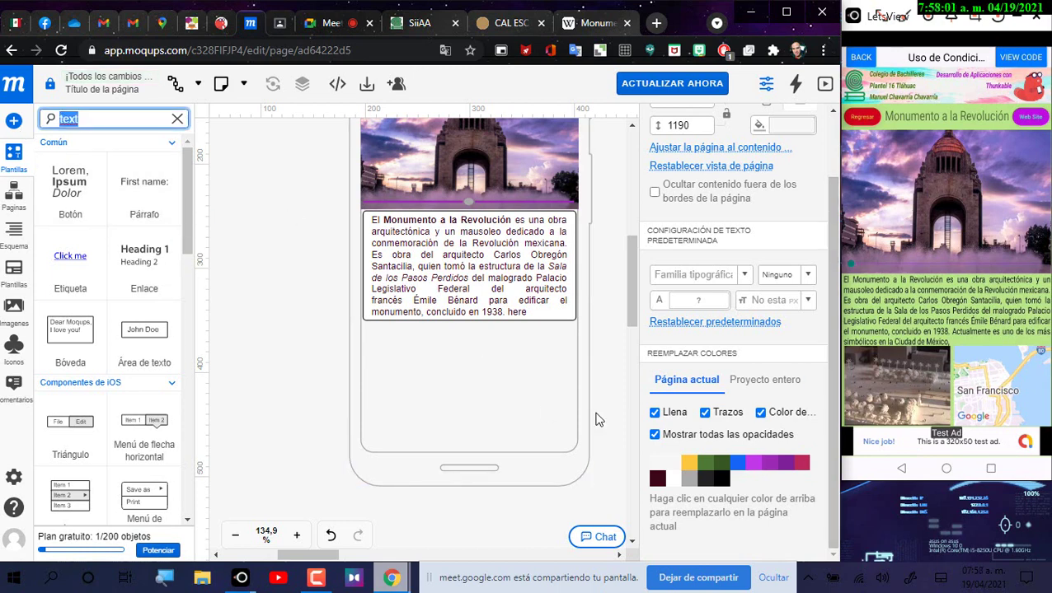
pyautogui.write('vi')
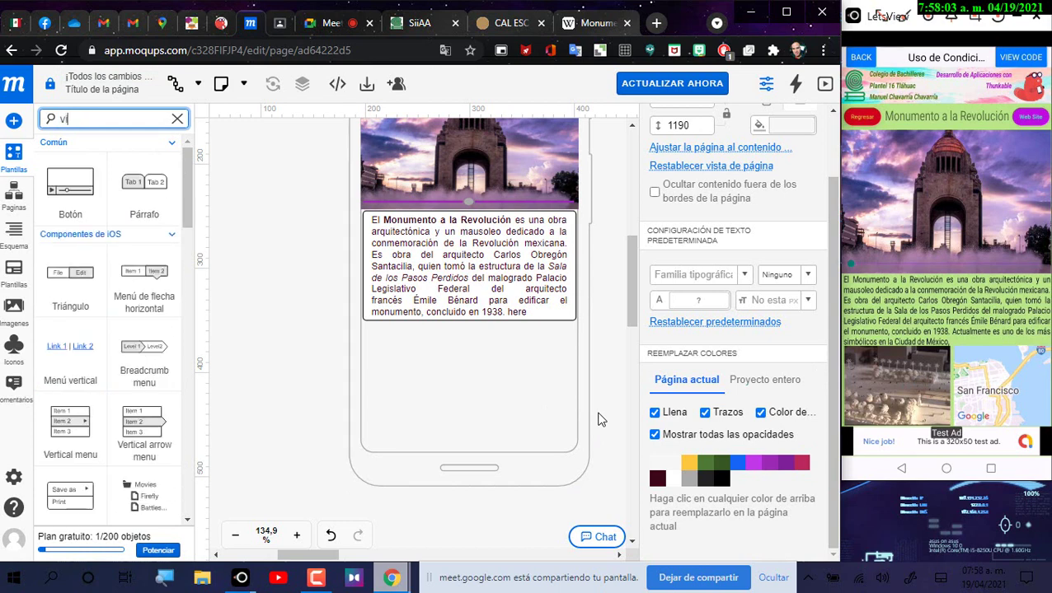
pyautogui.write('de')
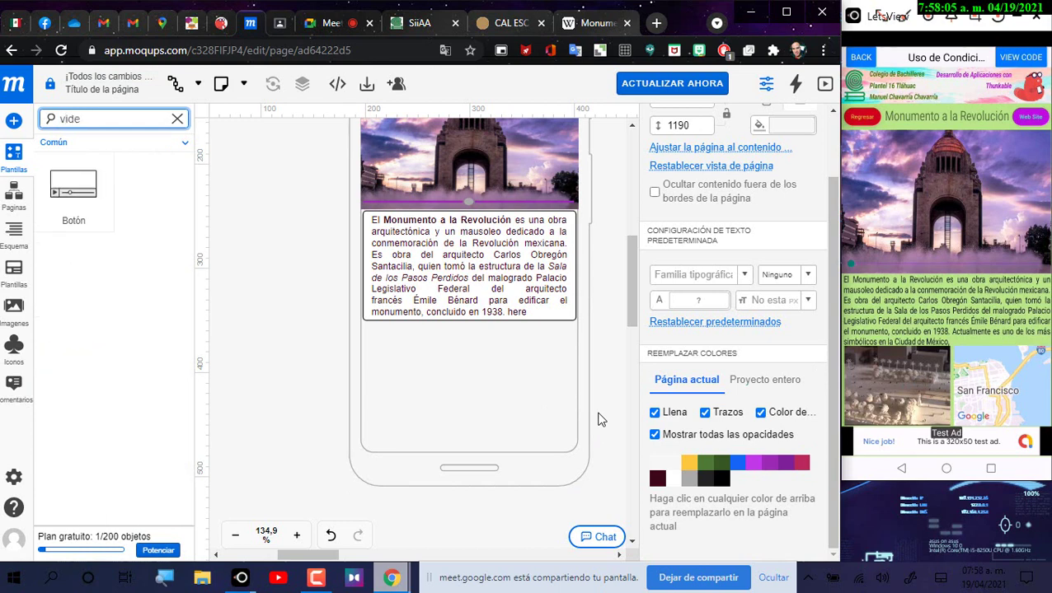
pyautogui.moveTo(74, 192)
pyautogui.mouseDown()
pyautogui.moveTo(371, 350)
pyautogui.moveTo(451, 437)
pyautogui.moveTo(512, 440)
pyautogui.moveTo(295, 278)
pyautogui.mouseUp()
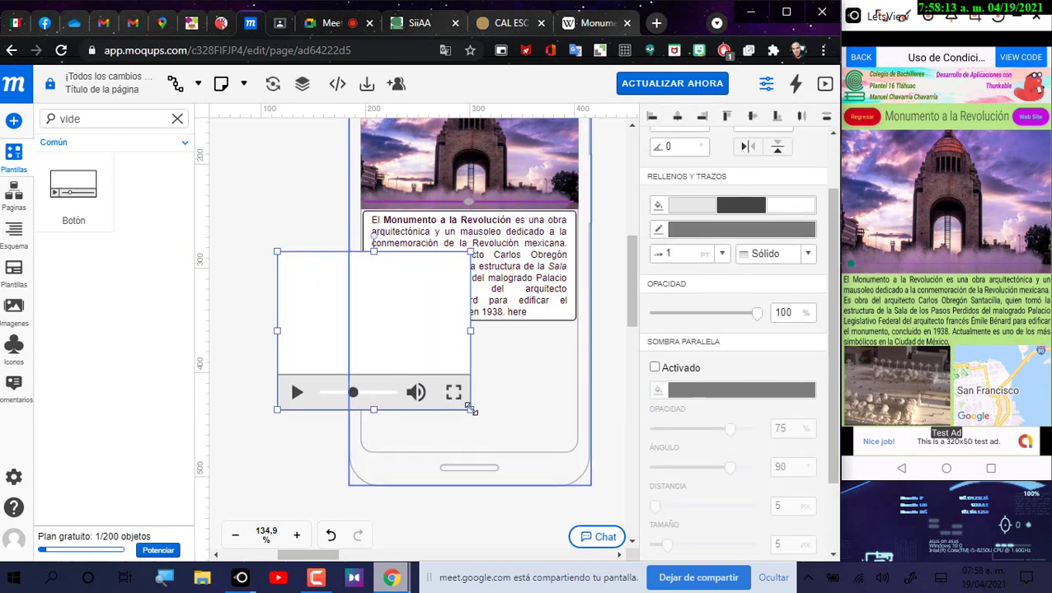
# Step: Move the video player under the Monumento a la Revolución text box and size it to fit
pyautogui.moveTo(473, 409); pyautogui.dragTo(417, 356)
pyautogui.moveTo(357, 310); pyautogui.dragTo(438, 387)
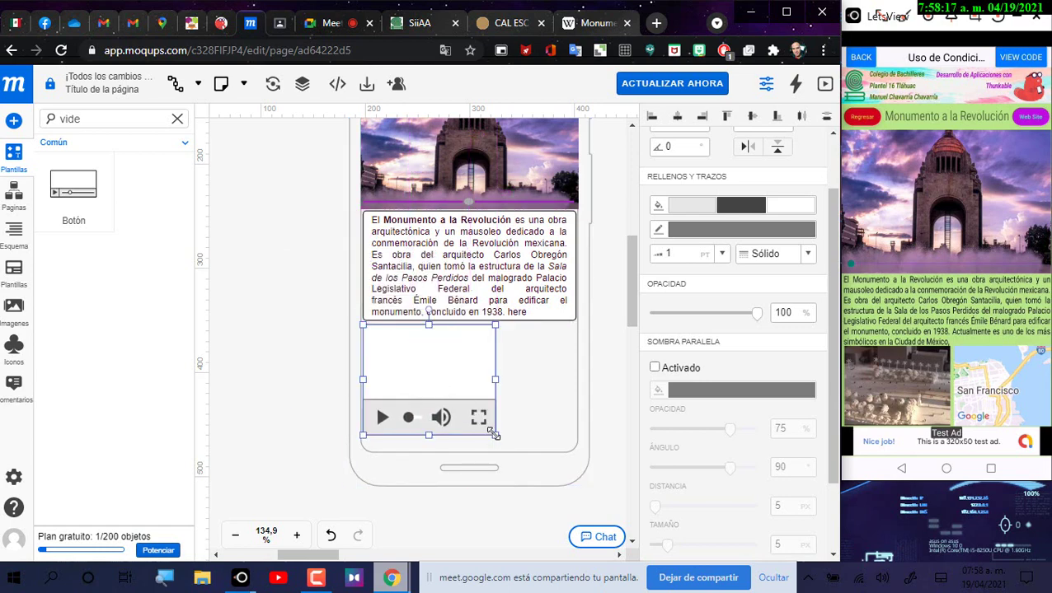
pyautogui.moveTo(494, 434); pyautogui.dragTo(484, 422)
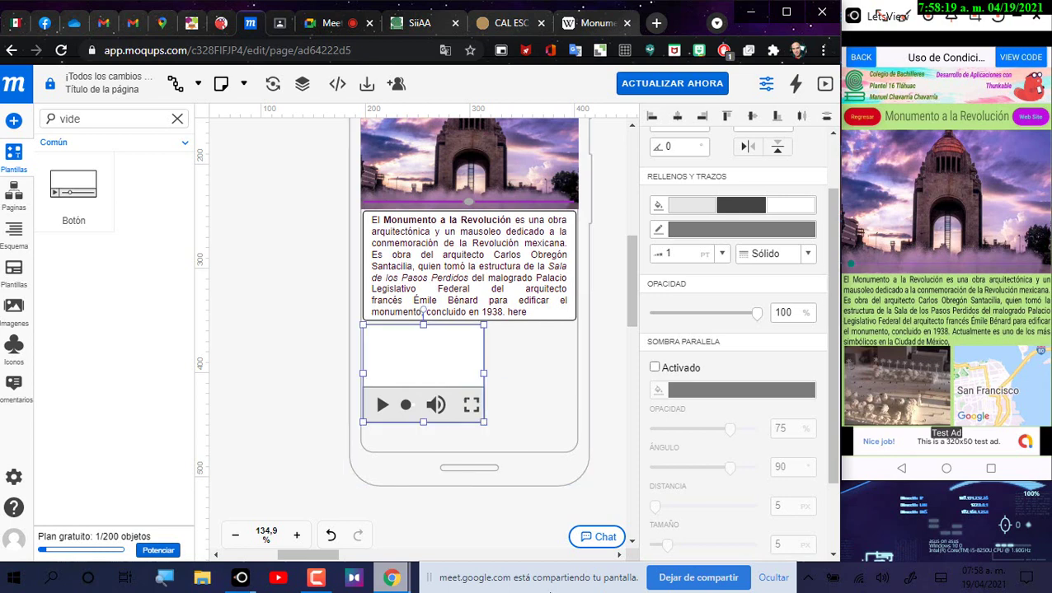
pyautogui.click(624, 384)
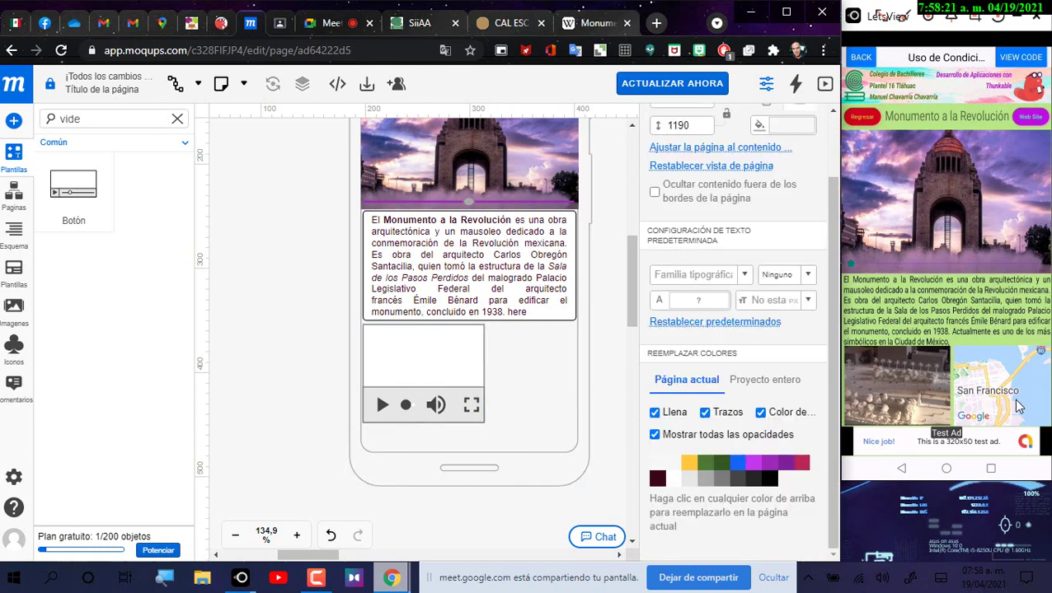
pyautogui.doubleClick(71, 119)
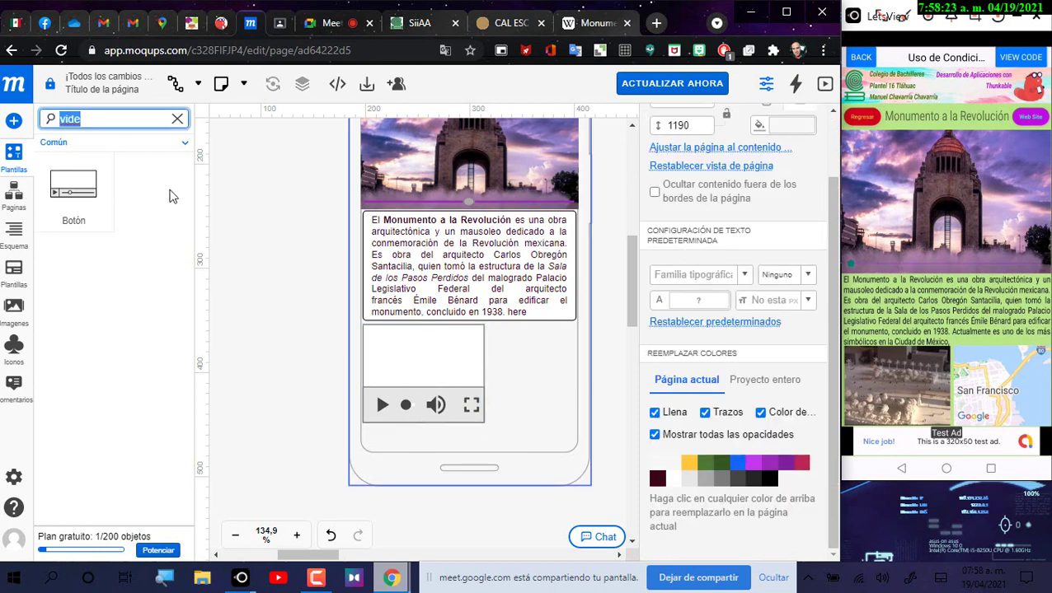
# Step: Add a map from a 'maps' search, narrow the video player, and place the map beside it
pyautogui.write('maps')
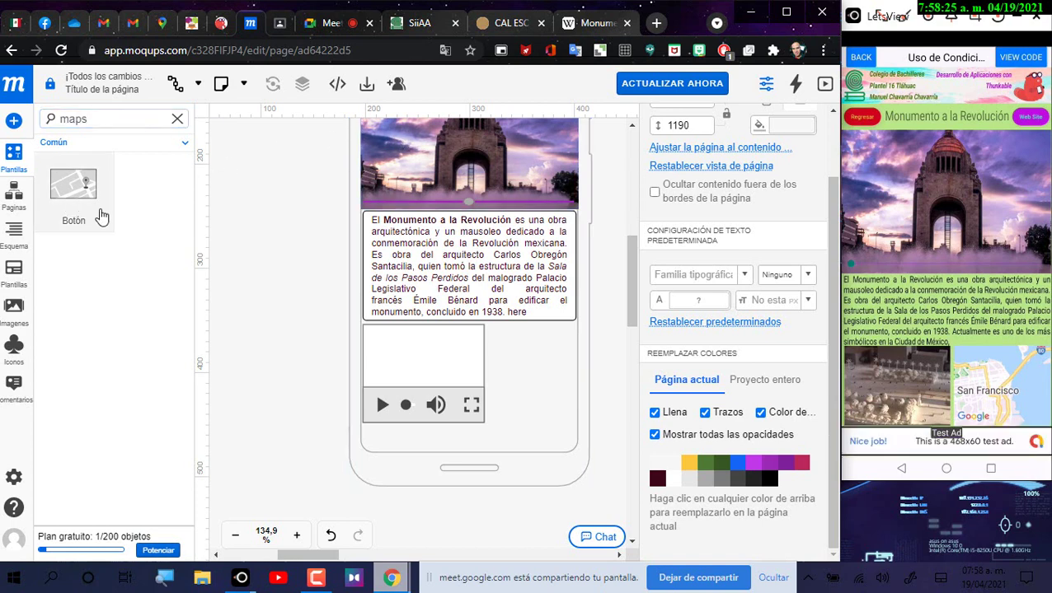
pyautogui.moveTo(98, 216); pyautogui.dragTo(556, 295)
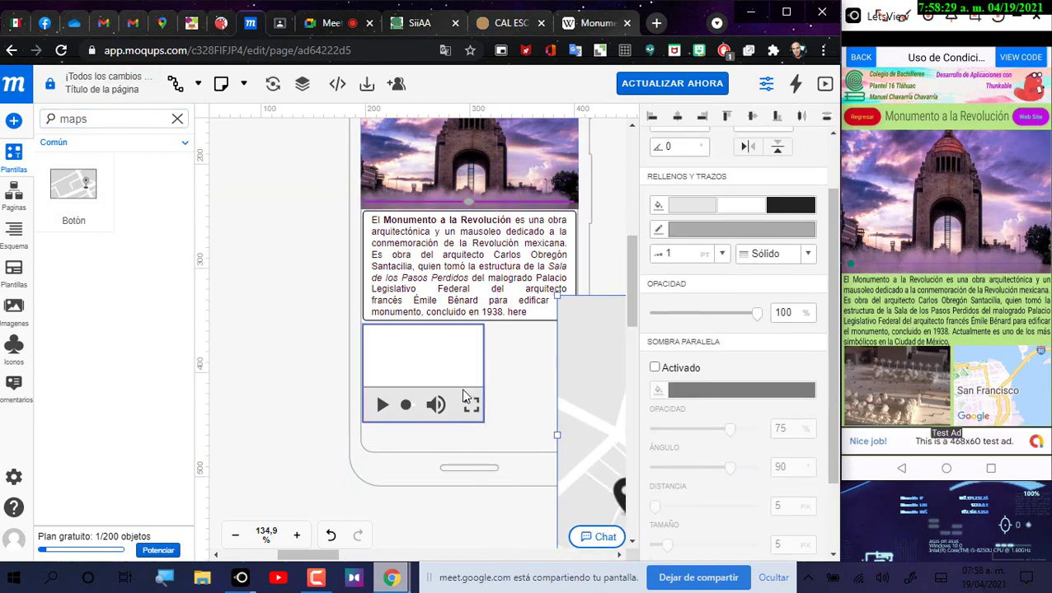
pyautogui.click(485, 370)
pyautogui.moveTo(484, 374); pyautogui.dragTo(462, 369)
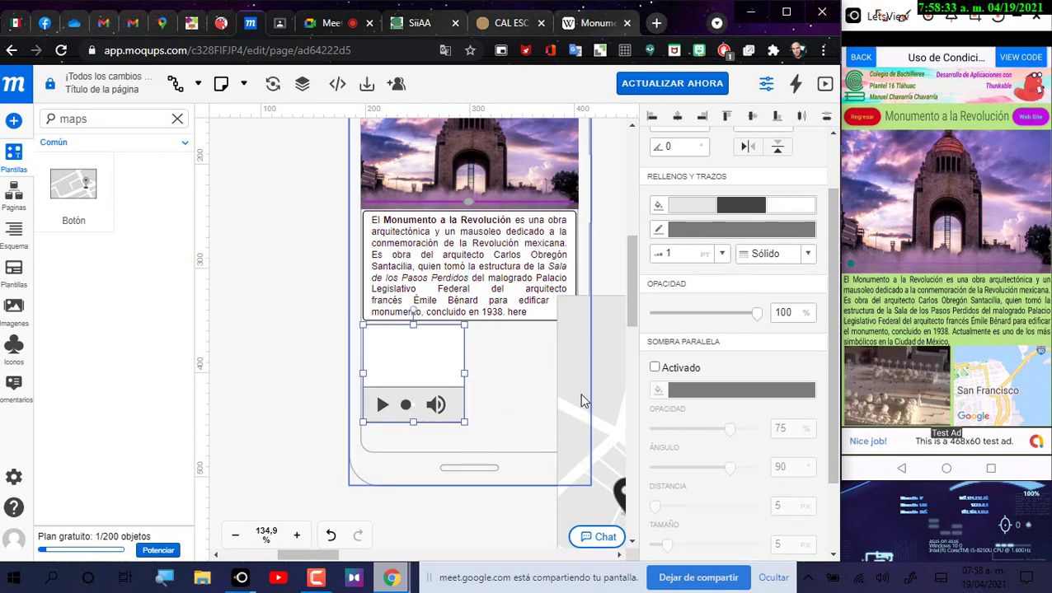
pyautogui.moveTo(582, 399); pyautogui.dragTo(257, 272)
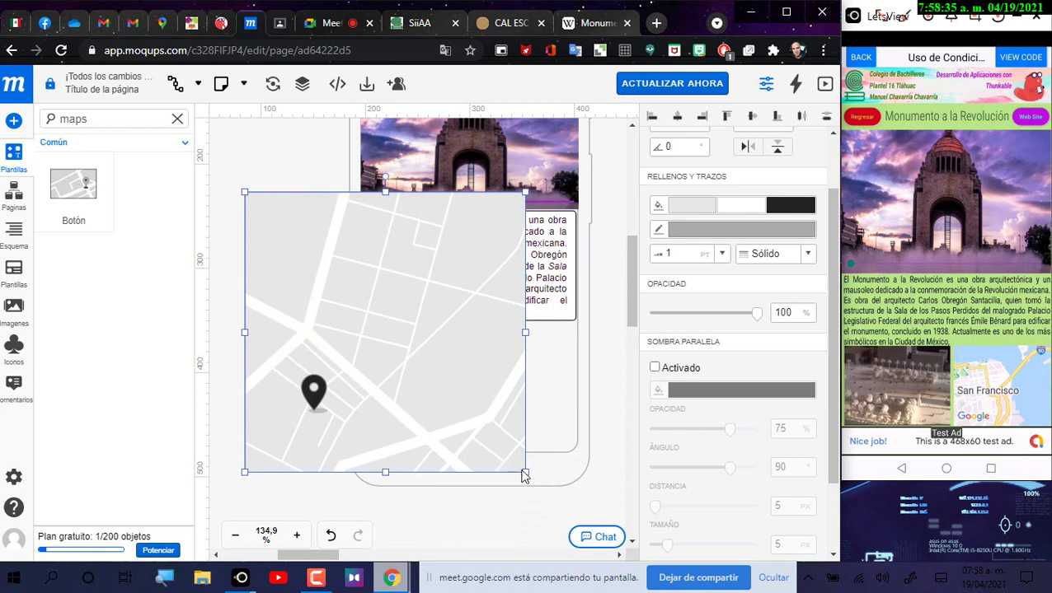
pyautogui.moveTo(524, 476); pyautogui.dragTo(337, 290)
pyautogui.moveTo(303, 252); pyautogui.dragTo(525, 384)
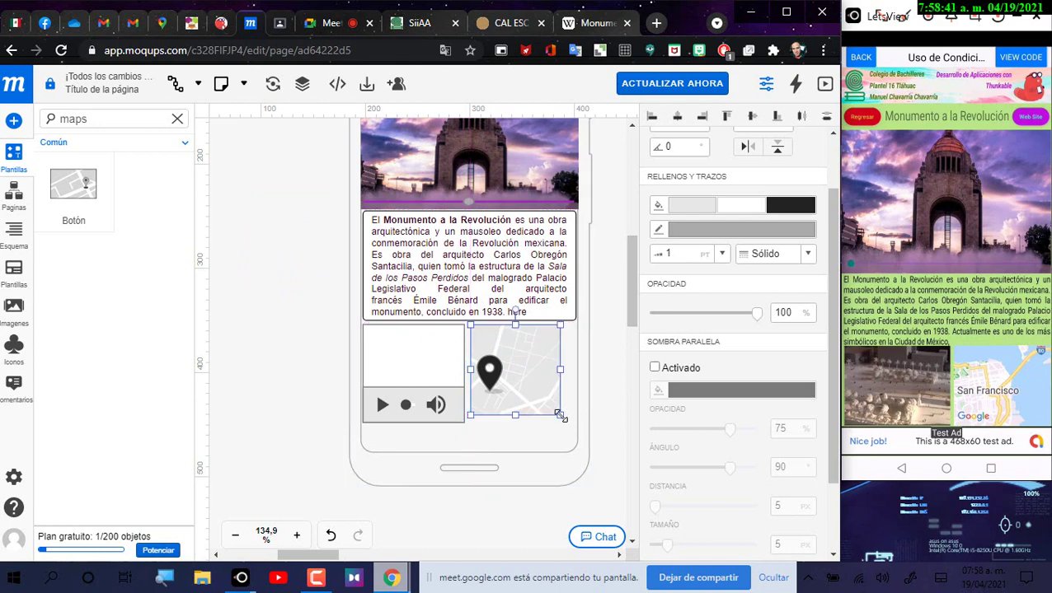
# Step: Adjust the map and video player widths so they fill the row under the text
pyautogui.moveTo(561, 416); pyautogui.dragTo(568, 425)
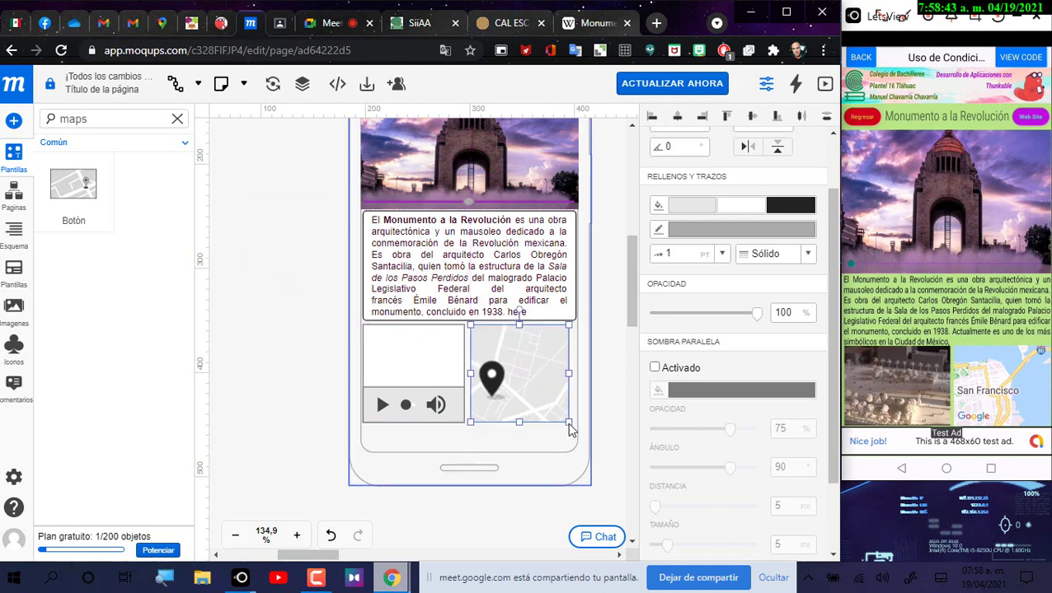
pyautogui.moveTo(536, 375); pyautogui.dragTo(542, 375)
pyautogui.click(455, 371)
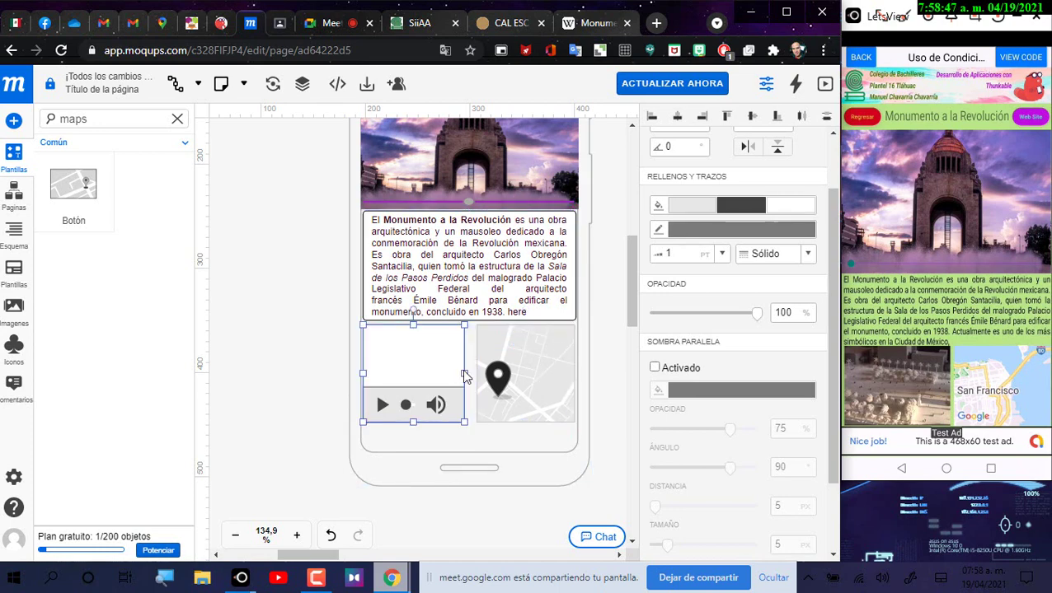
pyautogui.moveTo(465, 373); pyautogui.dragTo(473, 375)
pyautogui.click(488, 379)
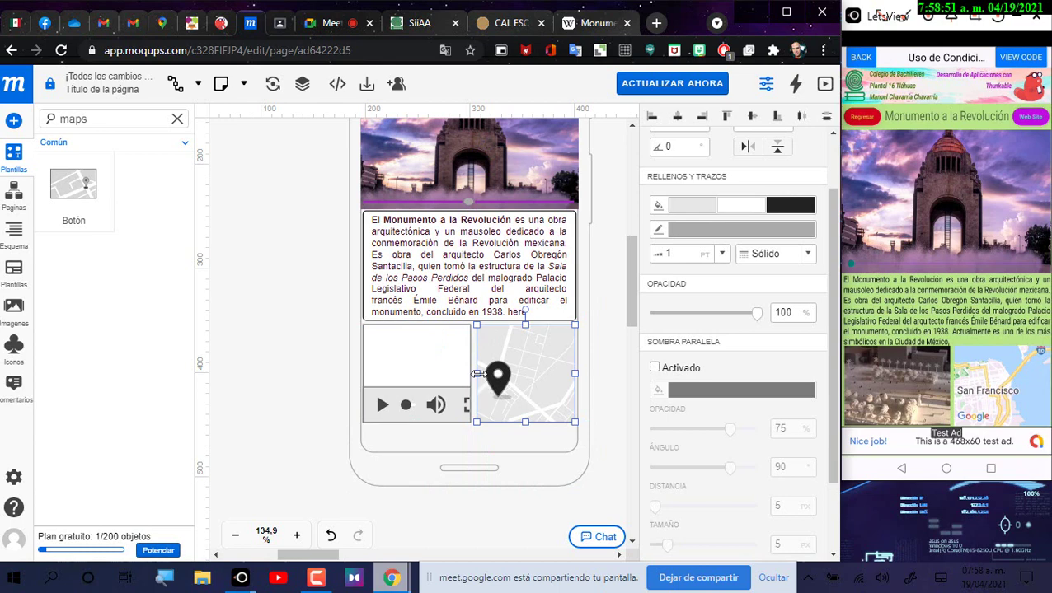
pyautogui.moveTo(477, 373); pyautogui.dragTo(473, 373)
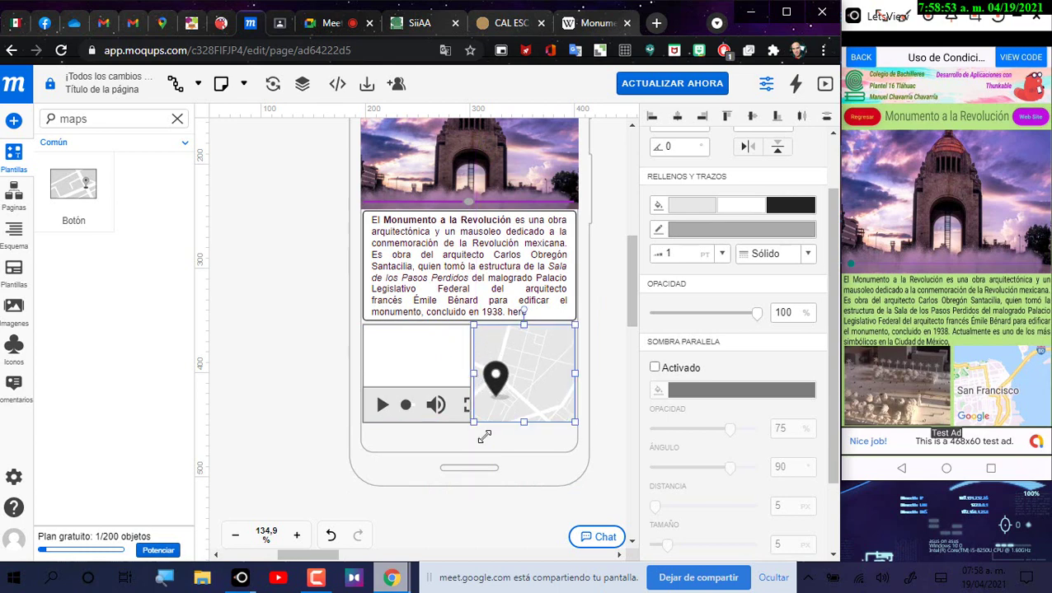
pyautogui.click(610, 394)
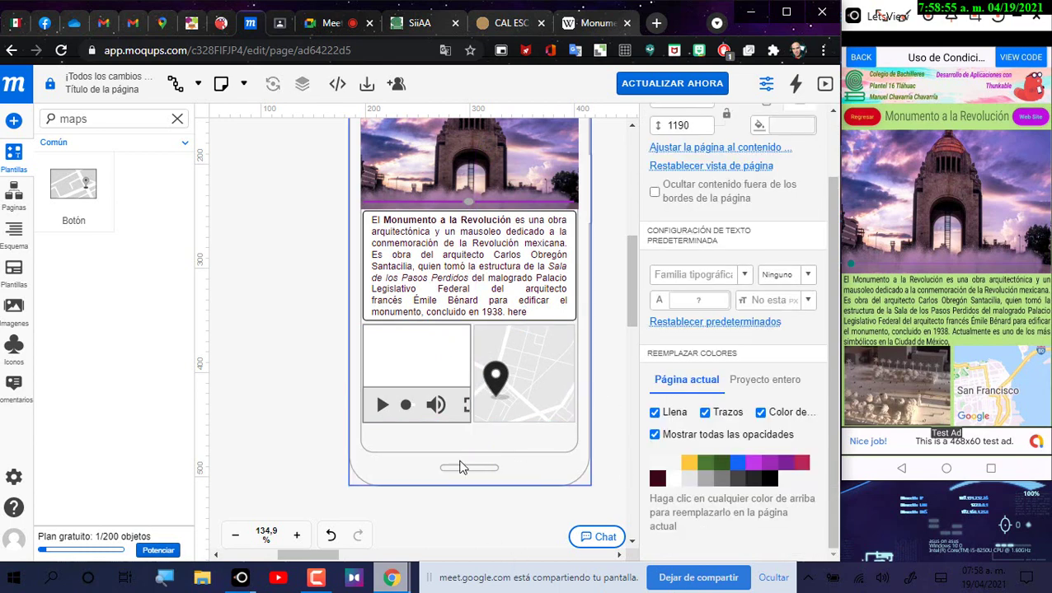
# Step: Zoom in and align the map's bottom-left corner with the video player
pyautogui.scroll(3, 527, 433)
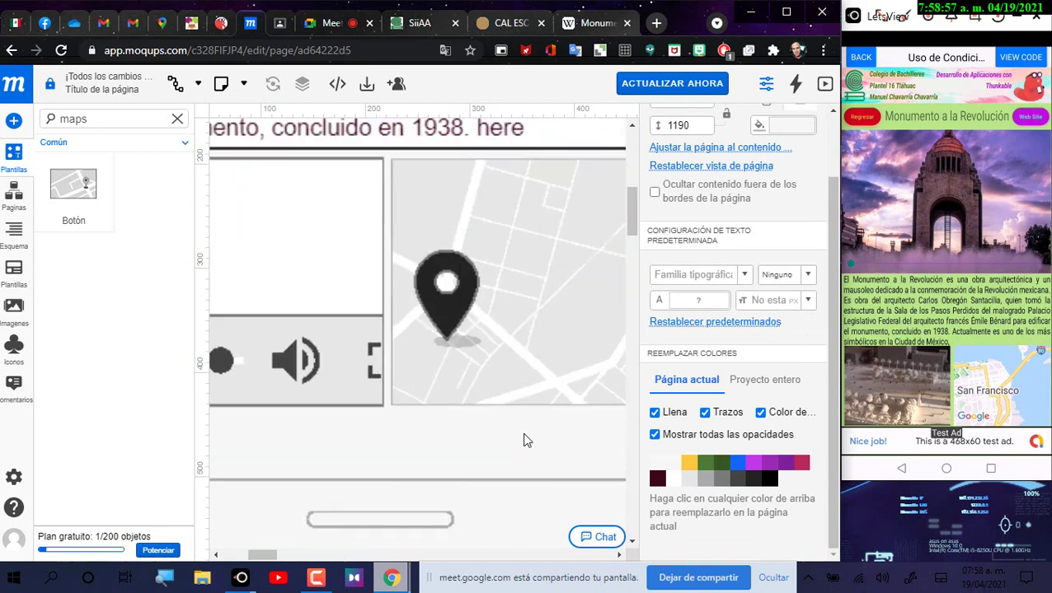
pyautogui.click(392, 404)
pyautogui.moveTo(391, 405); pyautogui.dragTo(388, 407)
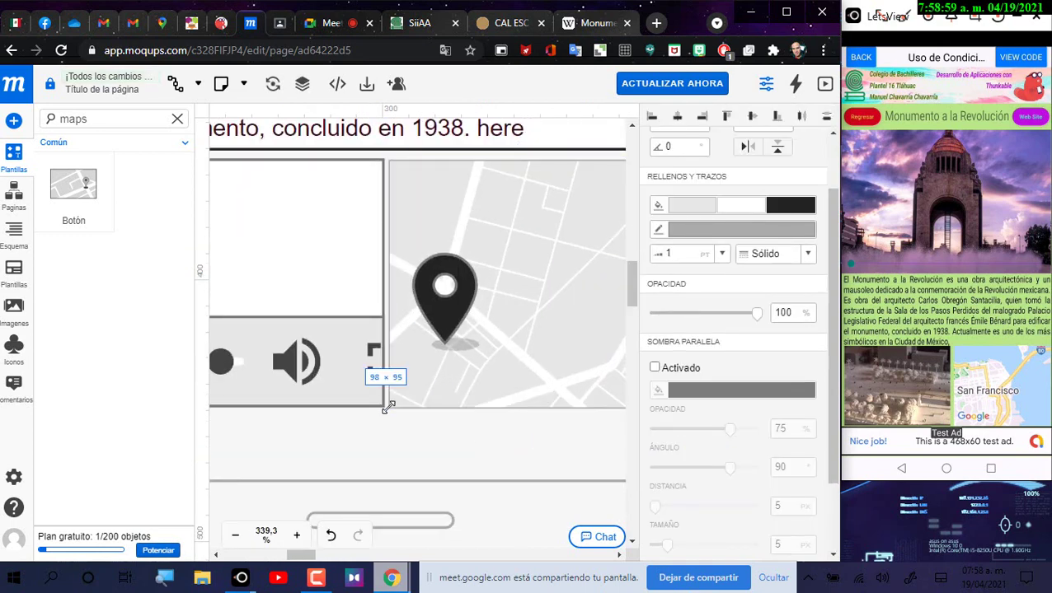
pyautogui.click(423, 465)
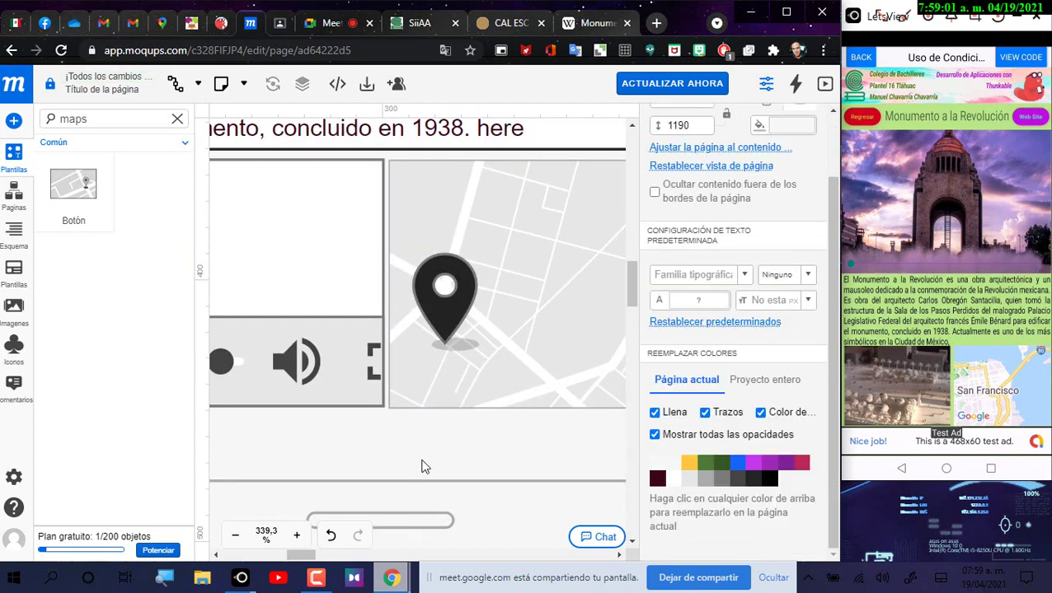
pyautogui.click(398, 410)
pyautogui.moveTo(388, 408); pyautogui.dragTo(389, 407)
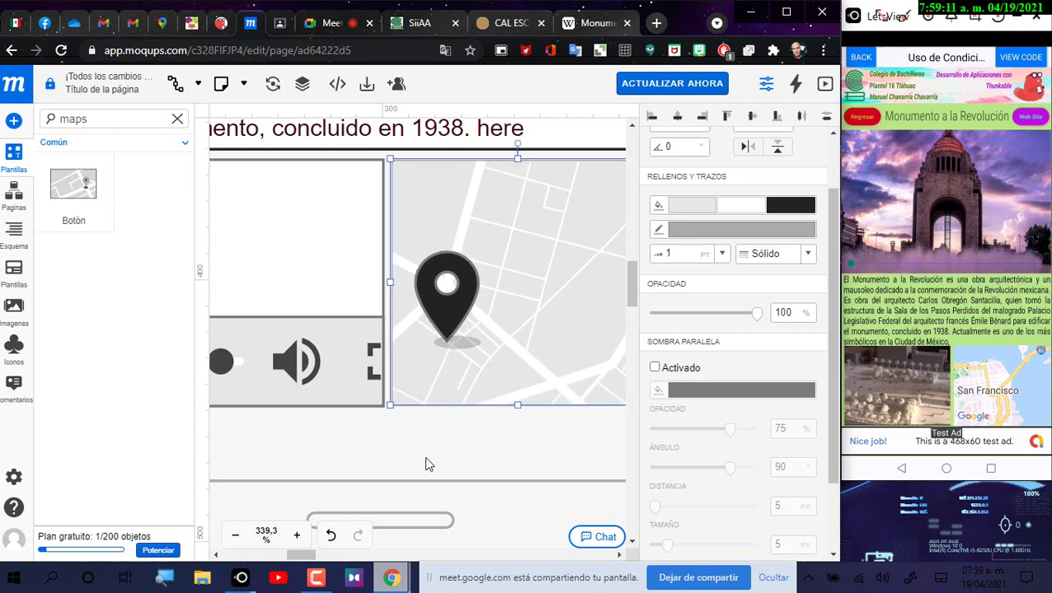
pyautogui.click(435, 471)
pyautogui.click(395, 403)
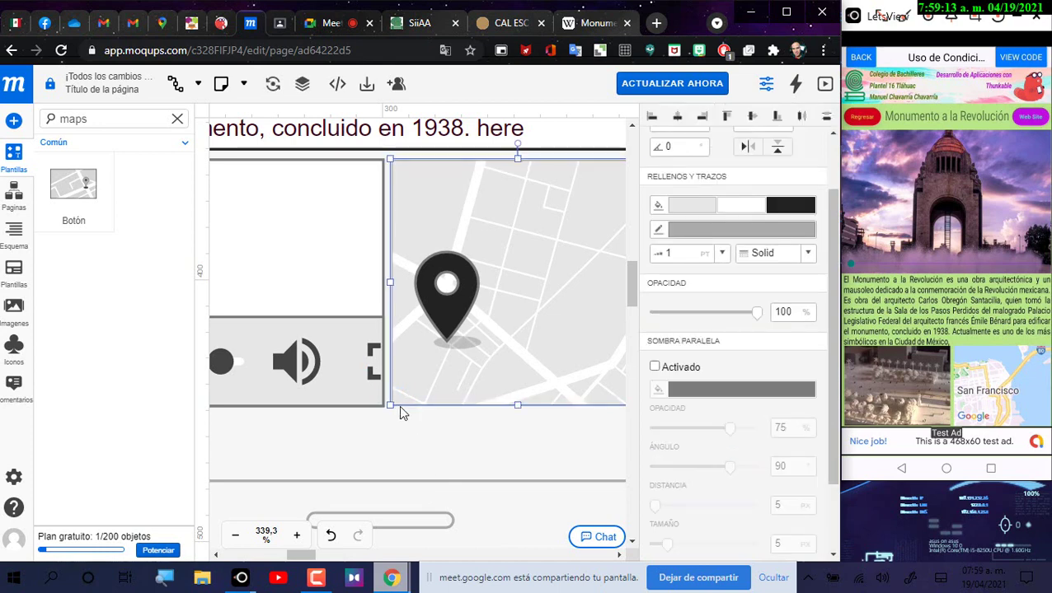
pyautogui.moveTo(390, 408); pyautogui.dragTo(391, 408)
pyautogui.click(423, 453)
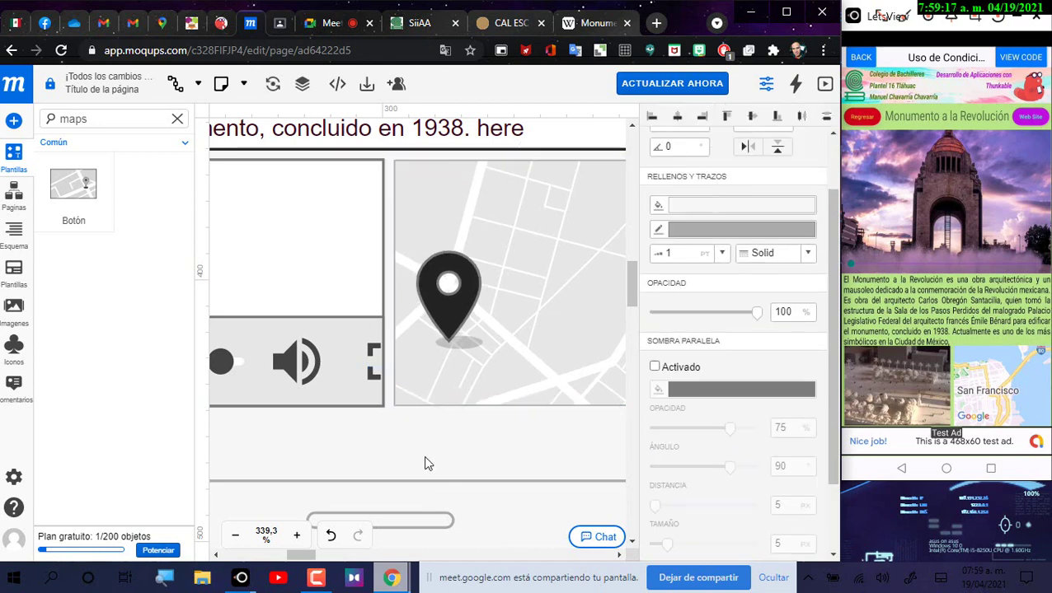
# Step: Resize the video player to about 104 × 93 to match the map, then zoom out
pyautogui.click(371, 407)
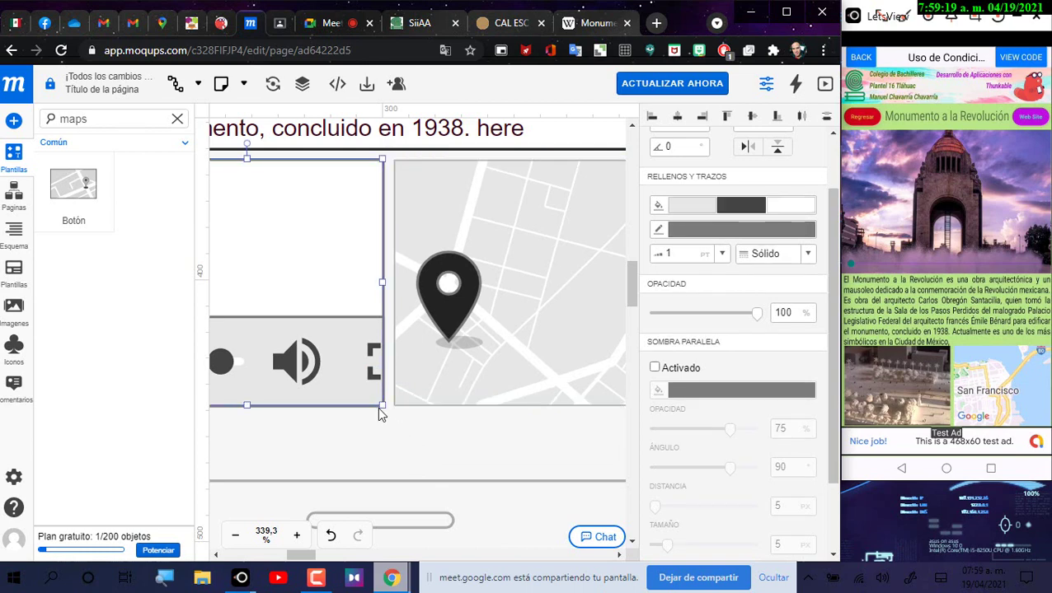
pyautogui.moveTo(377, 407); pyautogui.dragTo(387, 418)
pyautogui.hotkey('shift', '1')
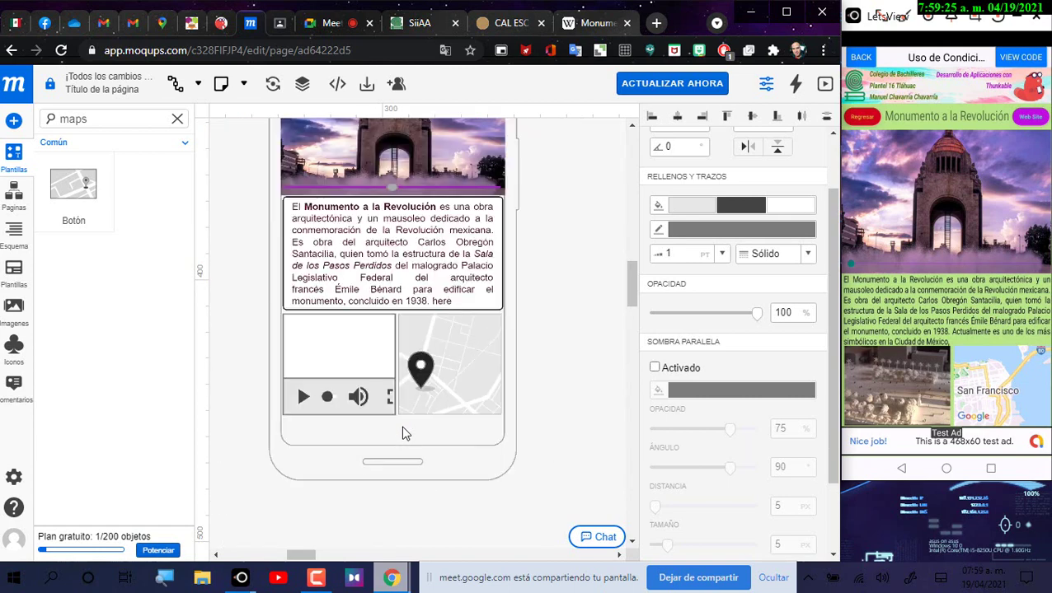
pyautogui.click(544, 369)
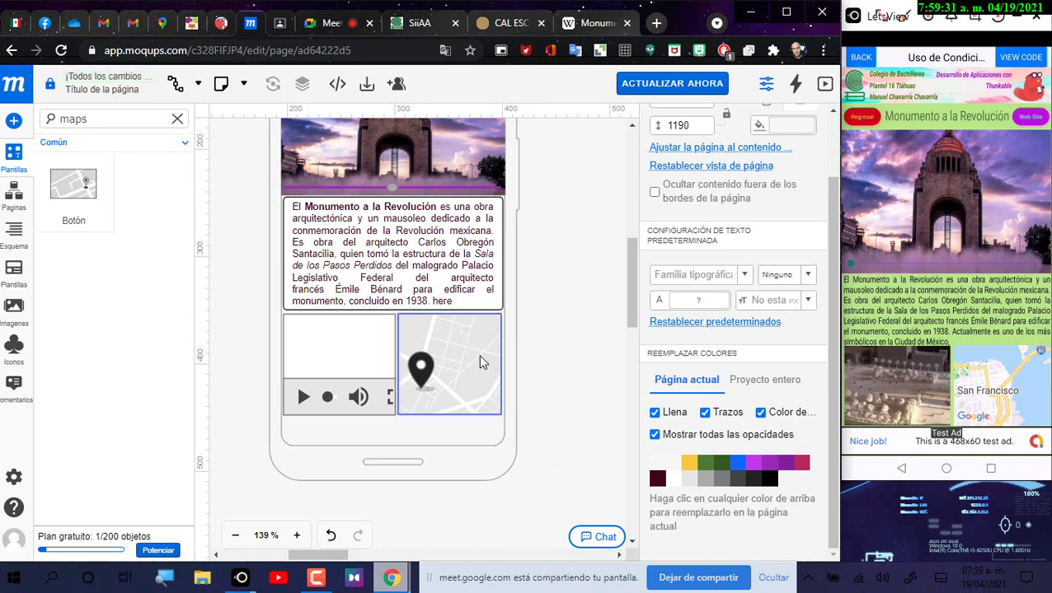
# Step: Try the search terms 'pub' and 'marq' in the templates search, then clear it
pyautogui.scroll(3, 482, 363)
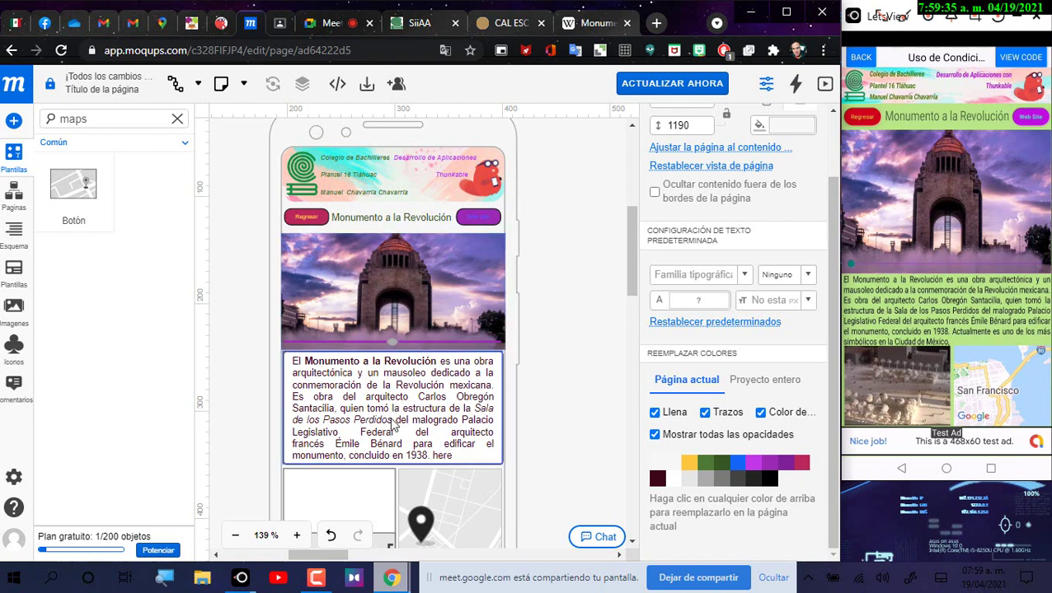
pyautogui.scroll(-2, 394, 424)
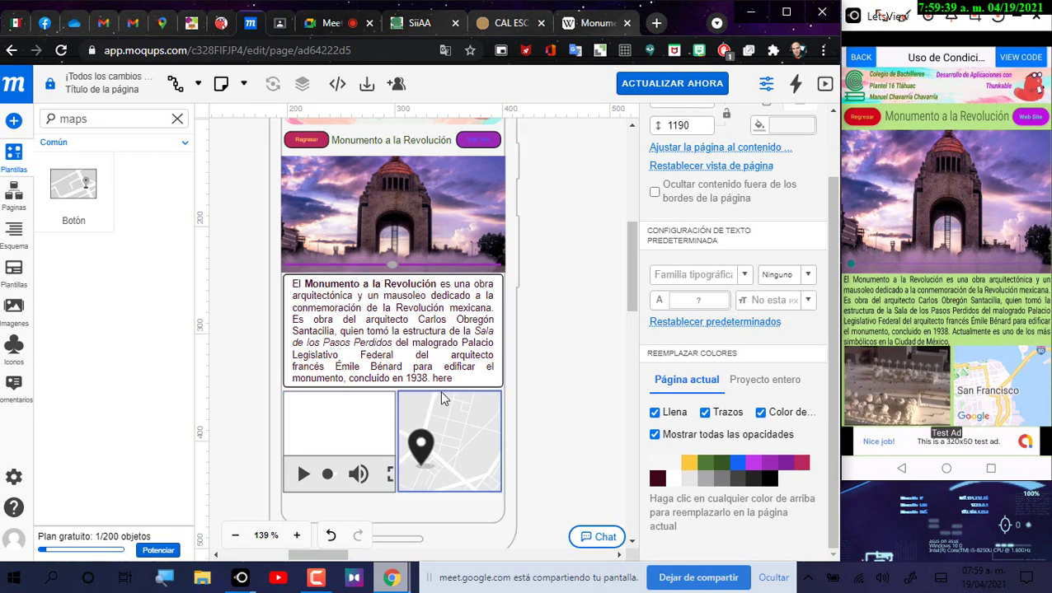
pyautogui.click(118, 121)
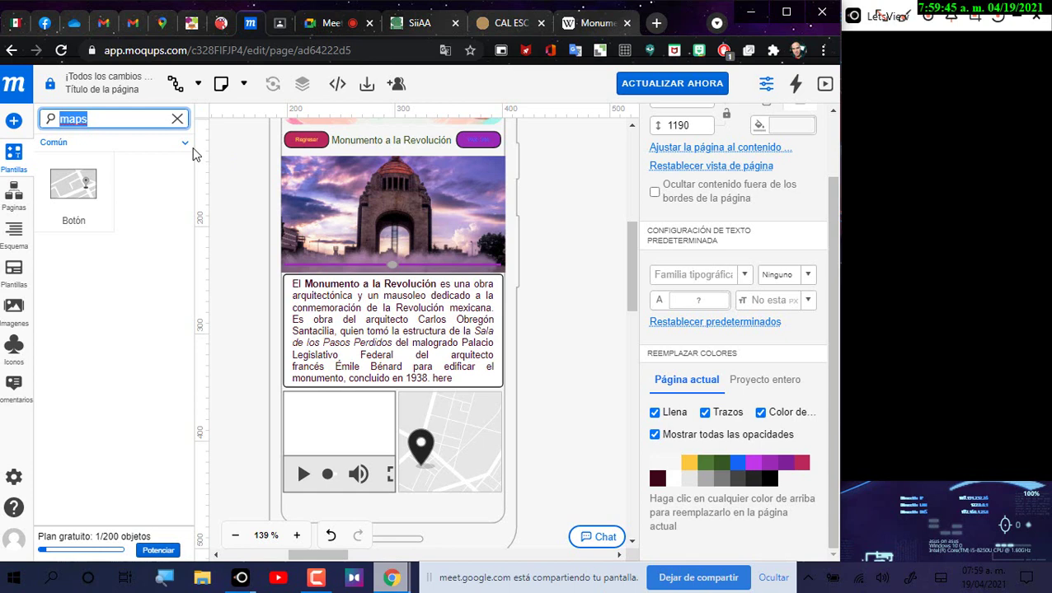
pyautogui.write('pub')
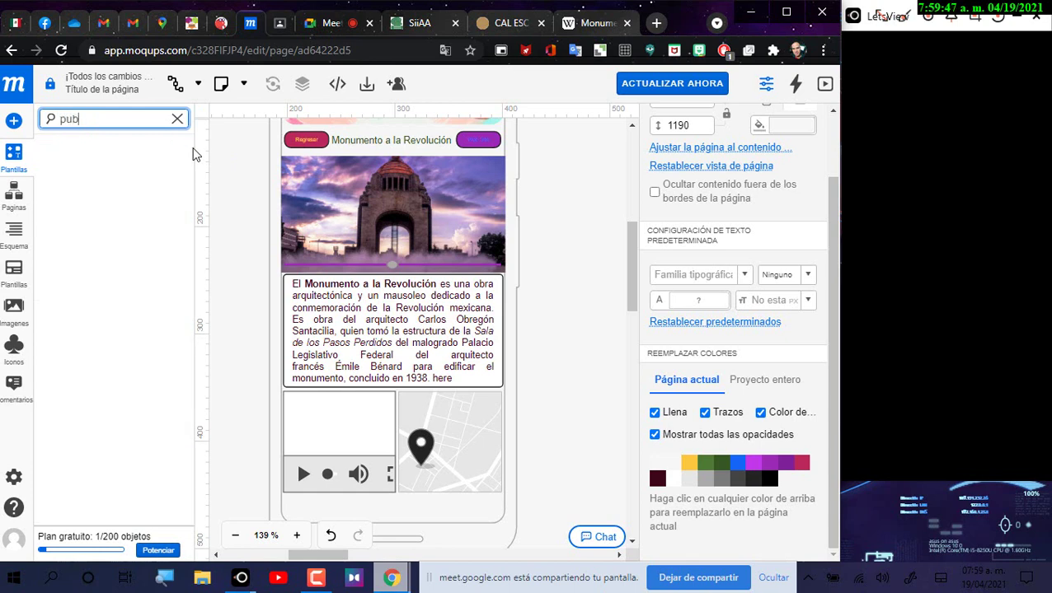
pyautogui.press('BackSpace')
pyautogui.press('BackSpace')
pyautogui.press('BackSpace')
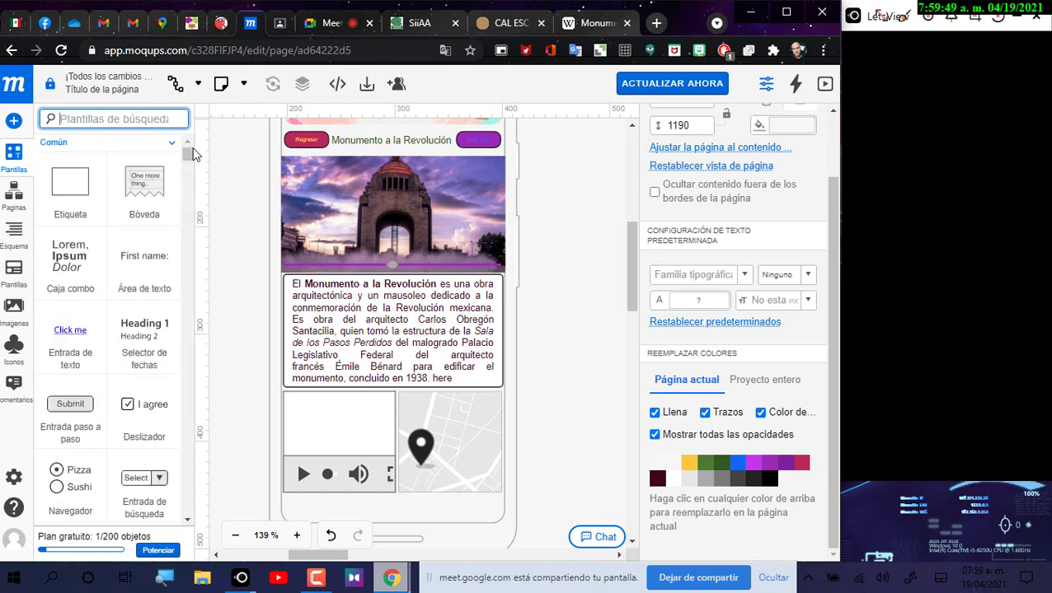
pyautogui.write('ma')
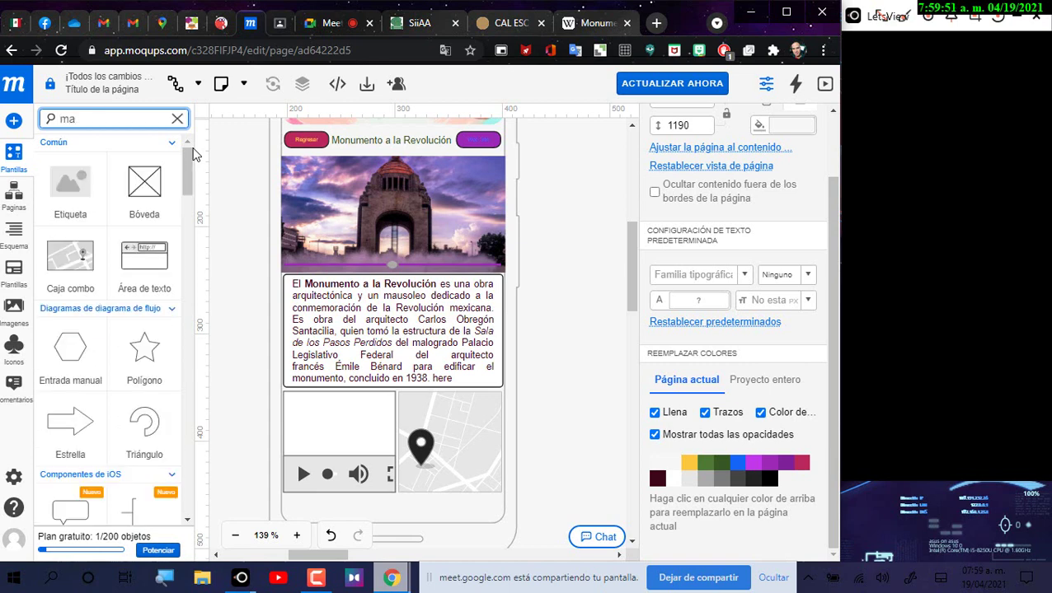
pyautogui.write('rq')
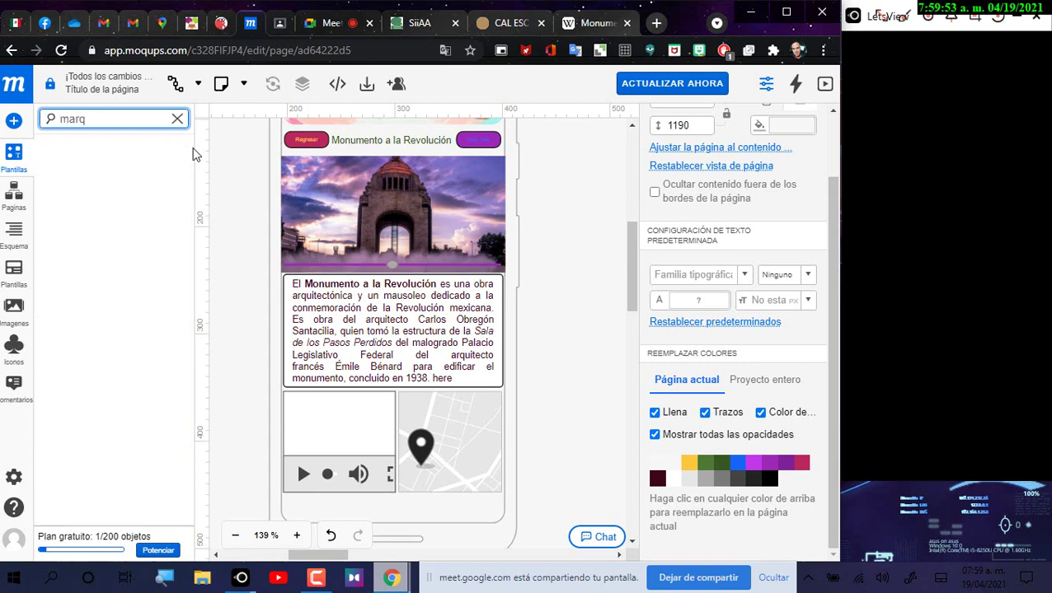
pyautogui.press('BackSpace')
pyautogui.write('k')
pyautogui.press('BackSpace')
pyautogui.press('BackSpace')
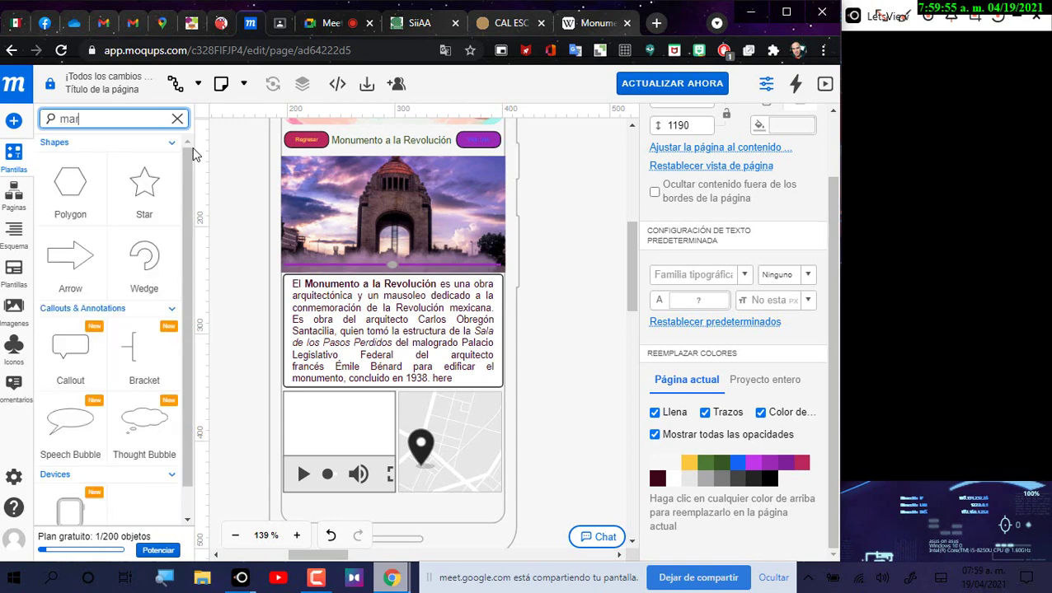
pyautogui.press('BackSpace')
pyautogui.press('BackSpace')
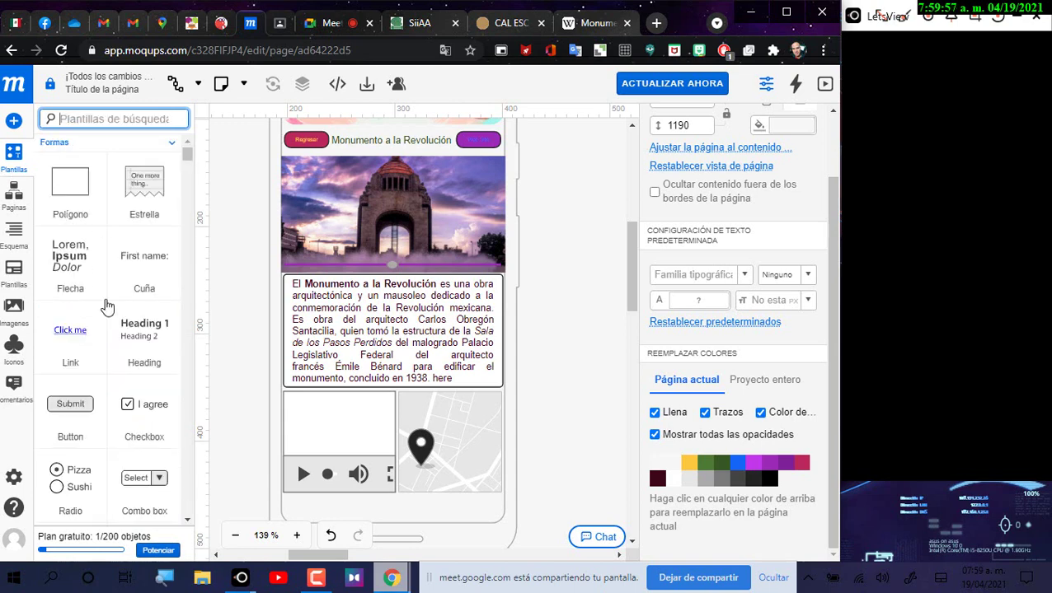
# Step: Scroll through the full Templates list looking for a loading indicator
pyautogui.scroll(-5, 122, 317)
pyautogui.scroll(-4, 182, 347)
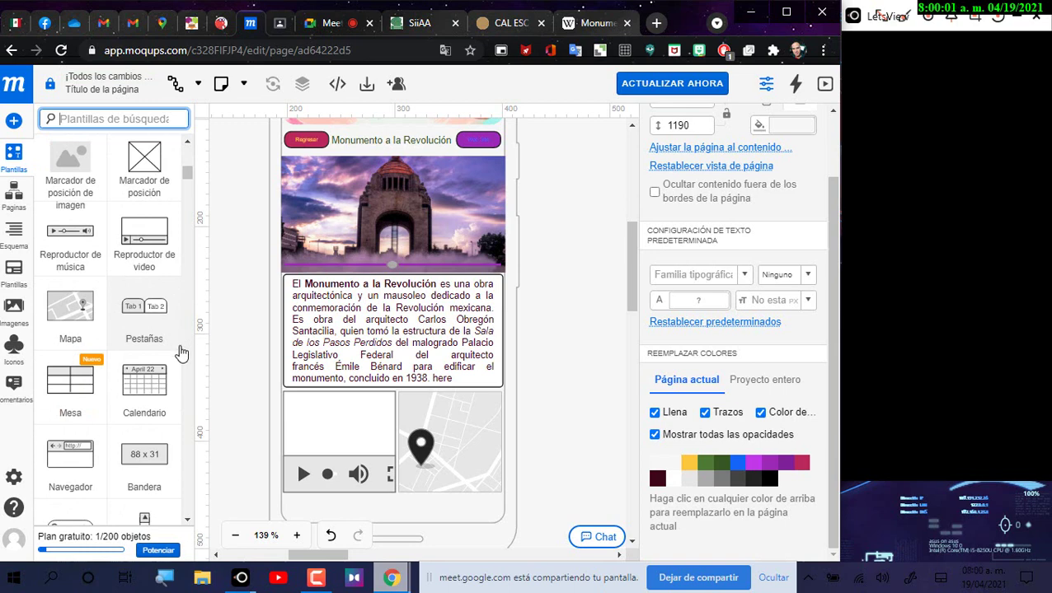
pyautogui.scroll(-5, 181, 350)
pyautogui.scroll(-15, 182, 365)
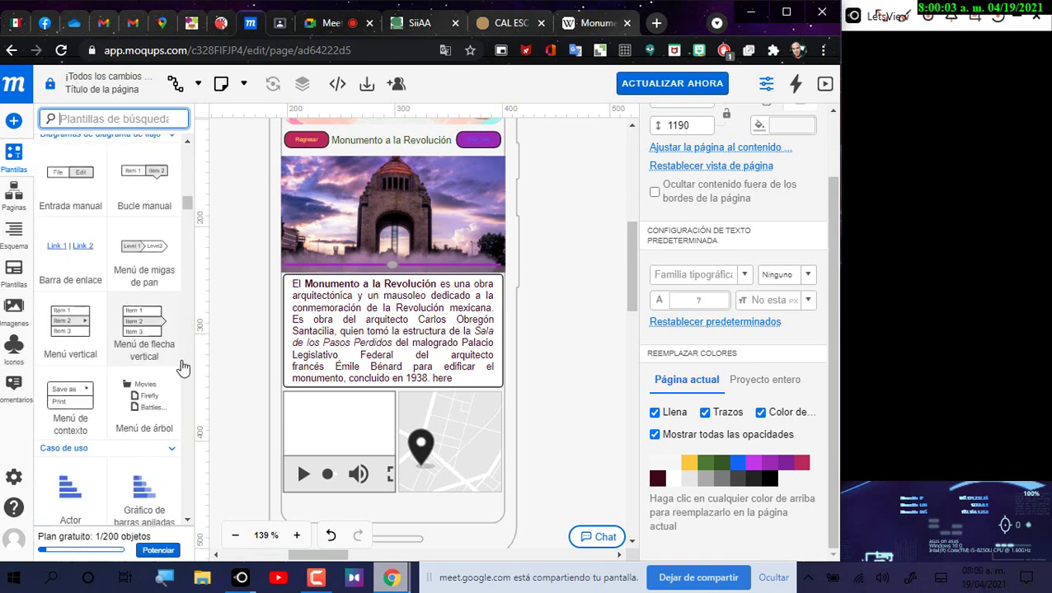
pyautogui.scroll(-4, 185, 376)
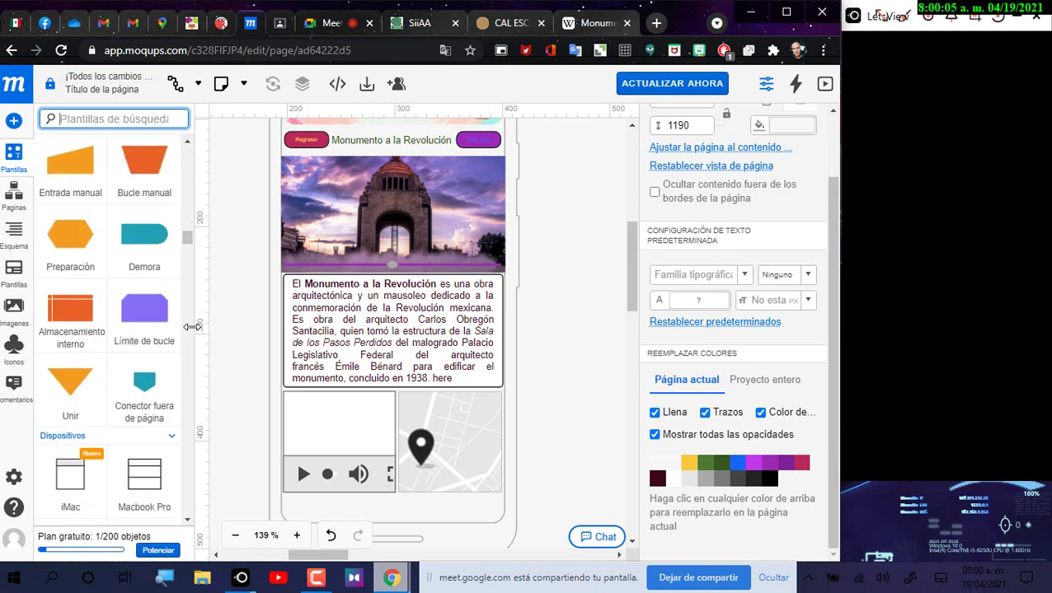
pyautogui.moveTo(185, 244); pyautogui.dragTo(194, 284)
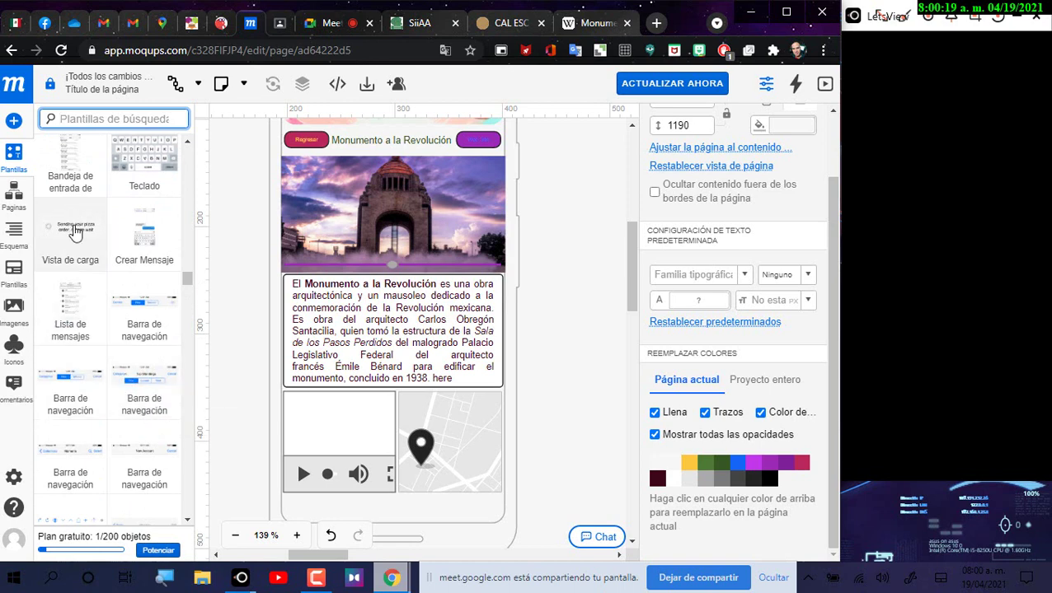
# Step: Drop the 'Vista de carga' loading view onto the phone and move it below the video and map
pyautogui.moveTo(74, 234); pyautogui.dragTo(414, 491)
pyautogui.scroll(-4, 82, 445)
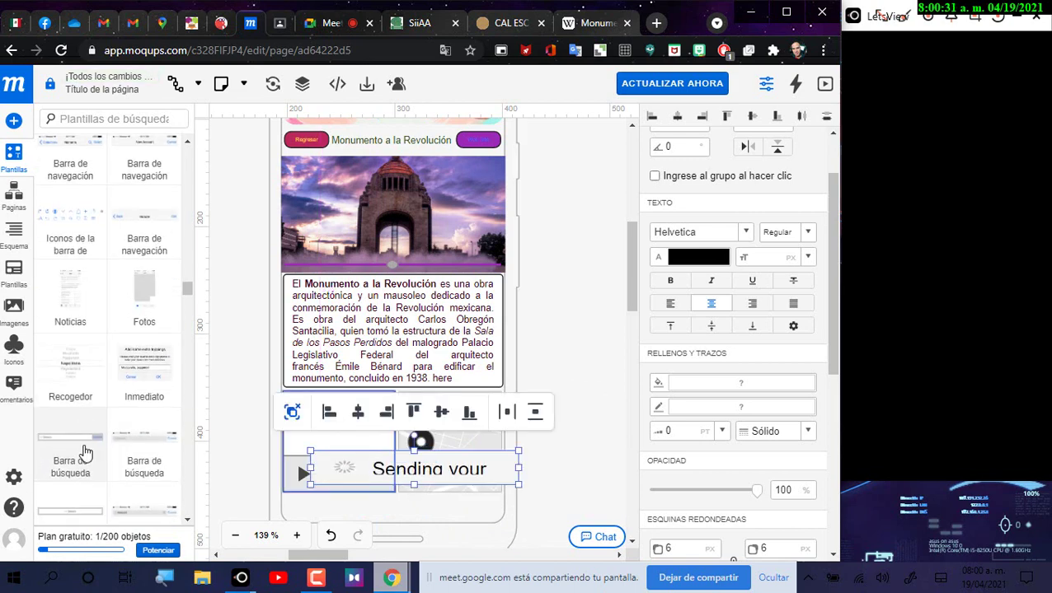
pyautogui.scroll(-1, 85, 456)
pyautogui.scroll(-4, 89, 458)
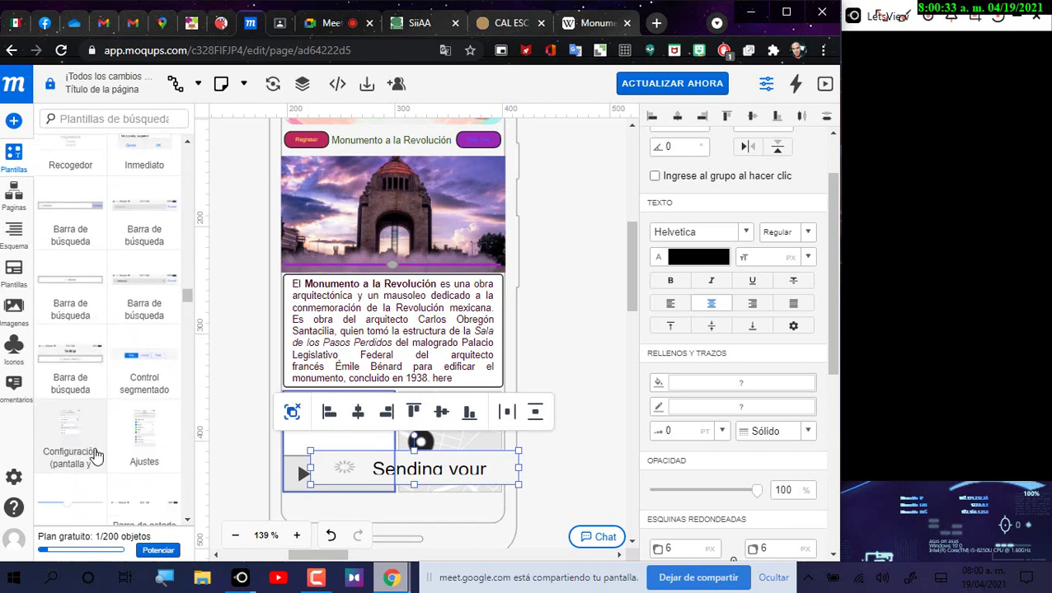
pyautogui.scroll(-8, 97, 455)
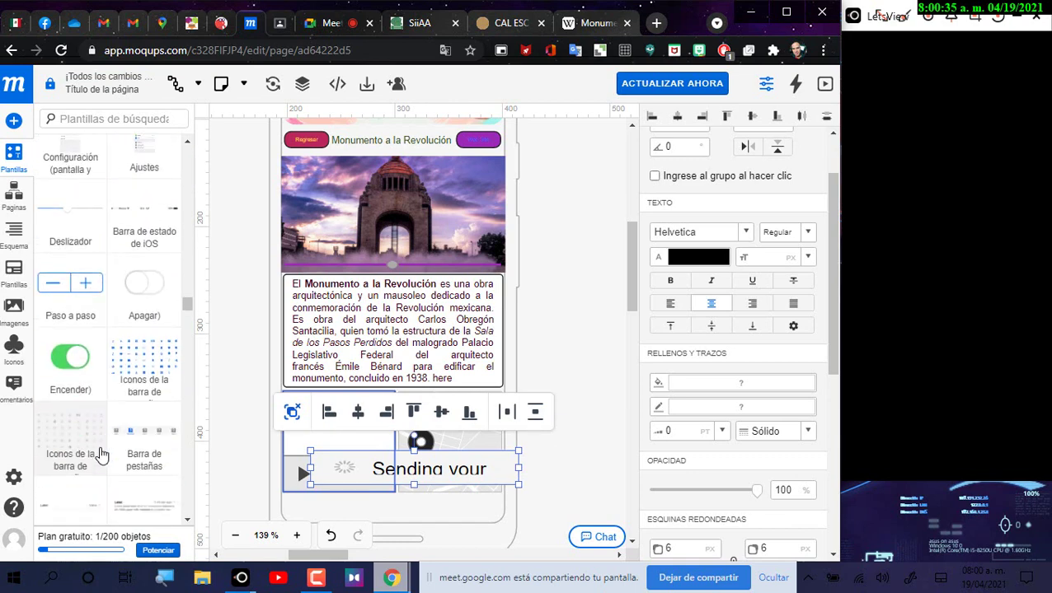
pyautogui.scroll(-4, 111, 453)
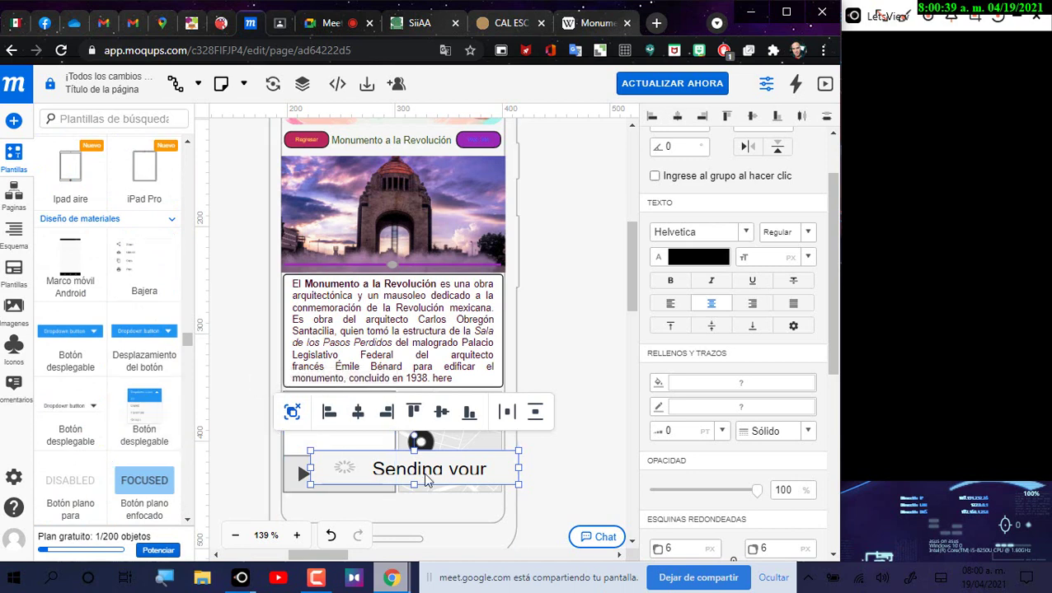
pyautogui.moveTo(394, 467); pyautogui.dragTo(376, 506)
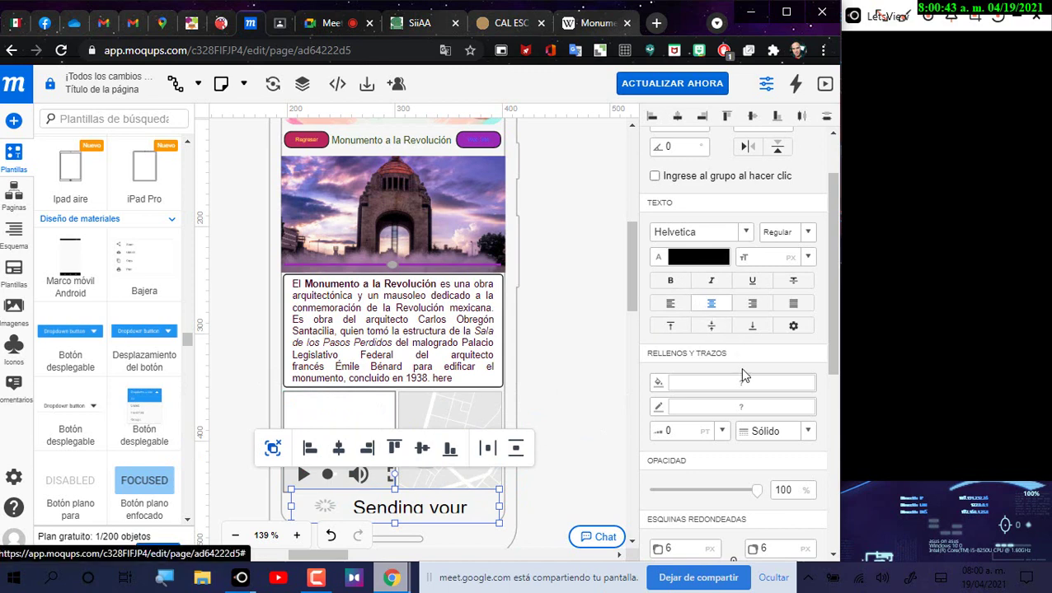
pyautogui.scroll(2, 700, 213)
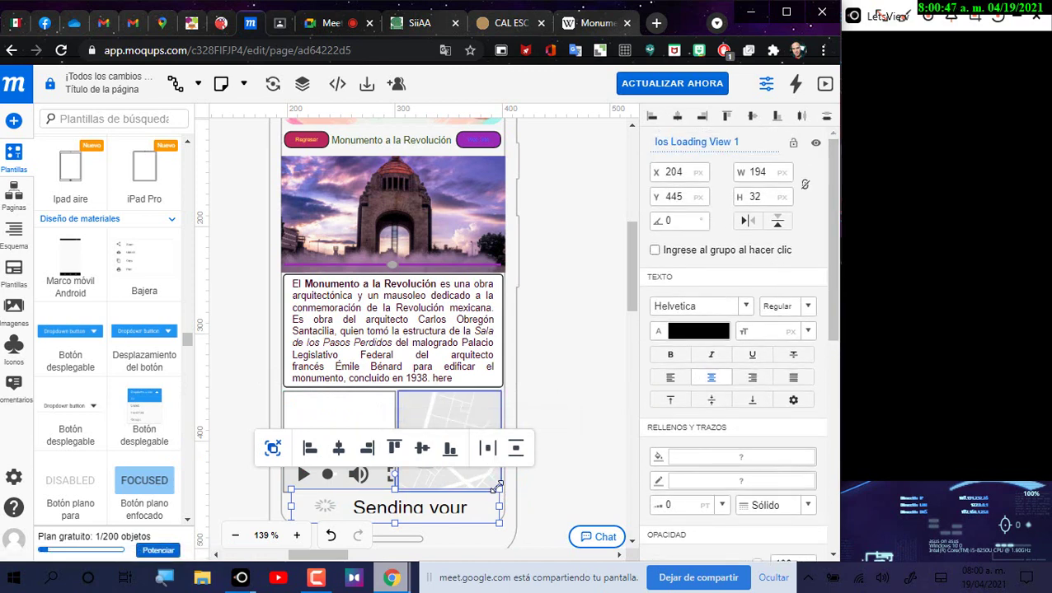
pyautogui.moveTo(498, 489); pyautogui.dragTo(490, 497)
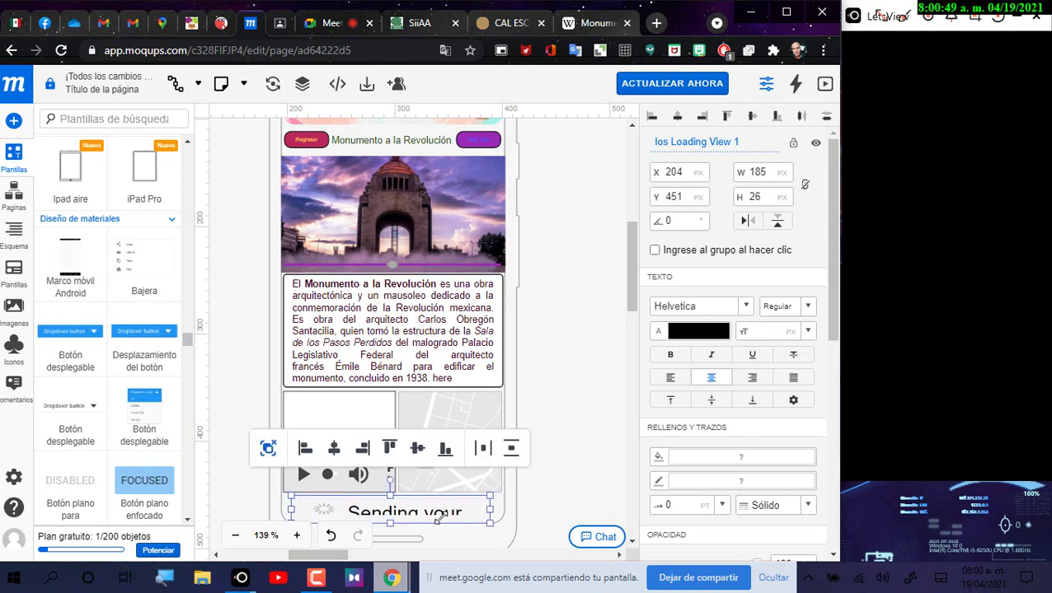
pyautogui.moveTo(415, 512); pyautogui.dragTo(407, 512)
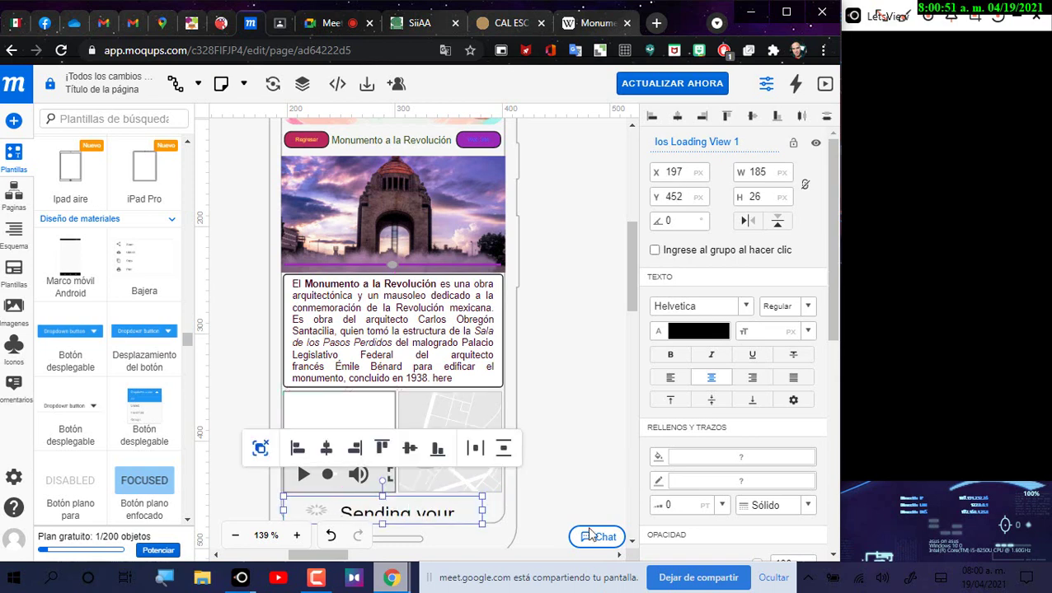
# Step: Make the loading box 203 px wide, shorter, with 12 px corners, and snug under the media
pyautogui.scroll(-2, 556, 447)
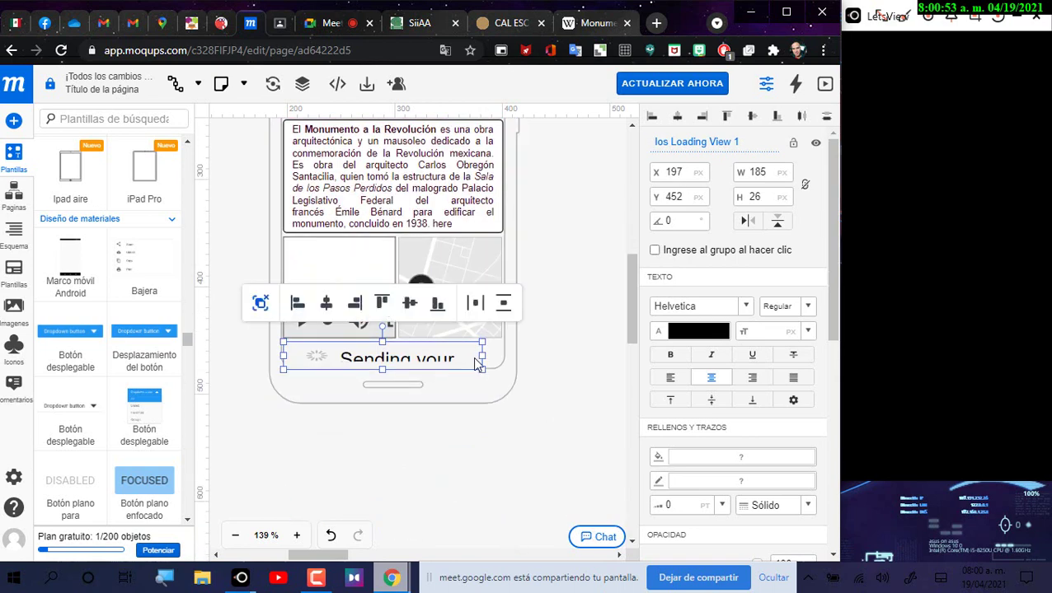
pyautogui.moveTo(481, 358); pyautogui.dragTo(504, 360)
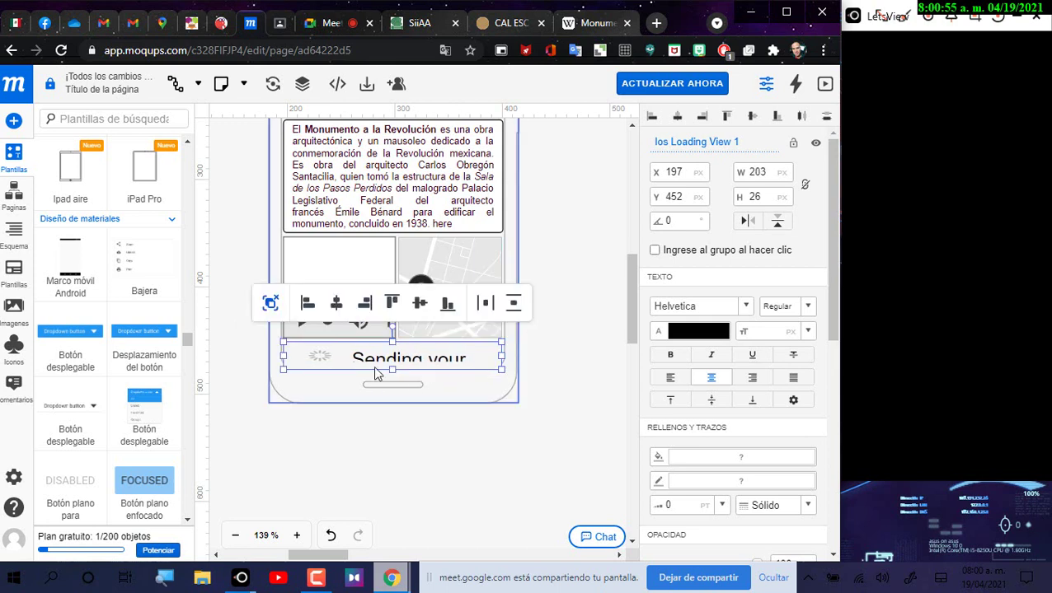
pyautogui.moveTo(393, 370); pyautogui.dragTo(392, 366)
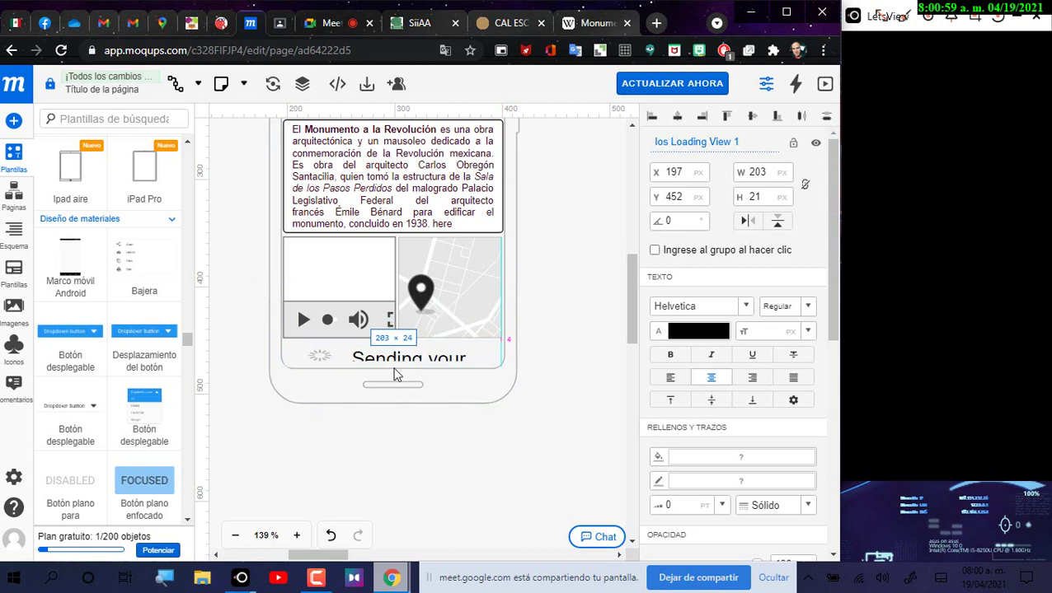
pyautogui.scroll(-3, 725, 495)
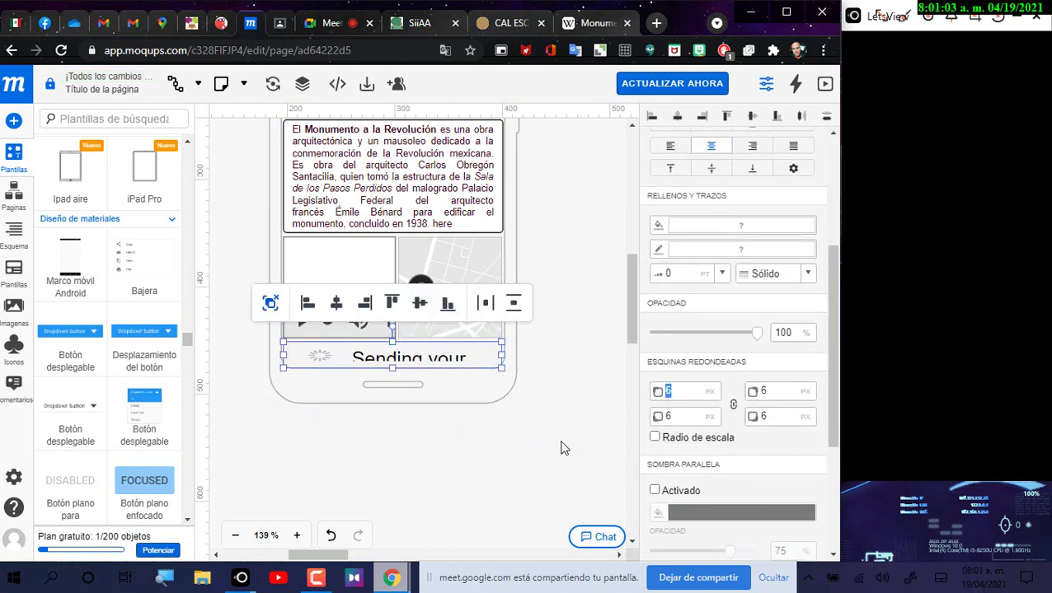
pyautogui.write('12')
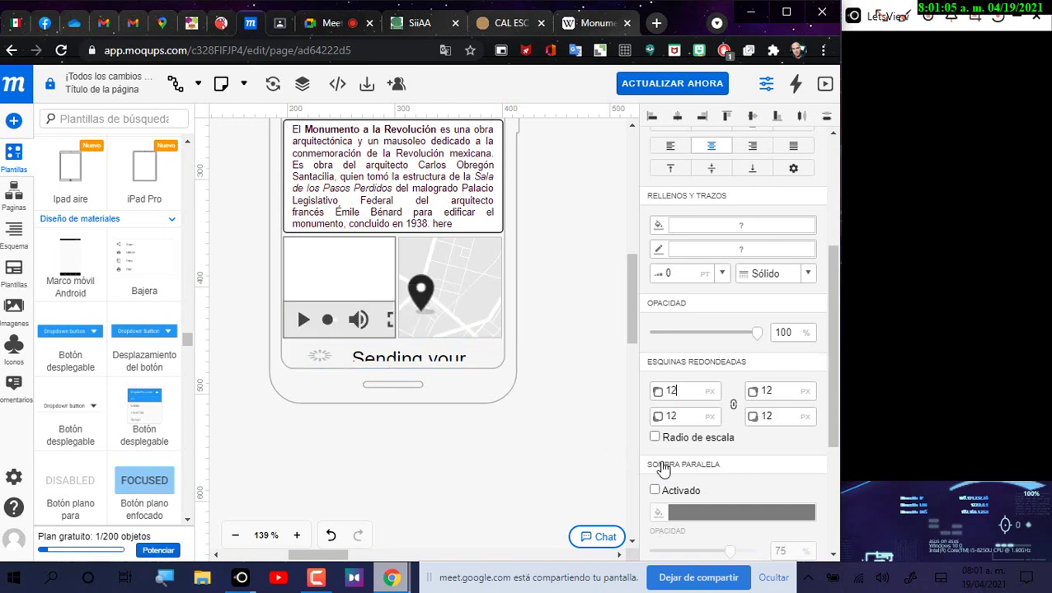
pyautogui.click(539, 349)
pyautogui.click(499, 334)
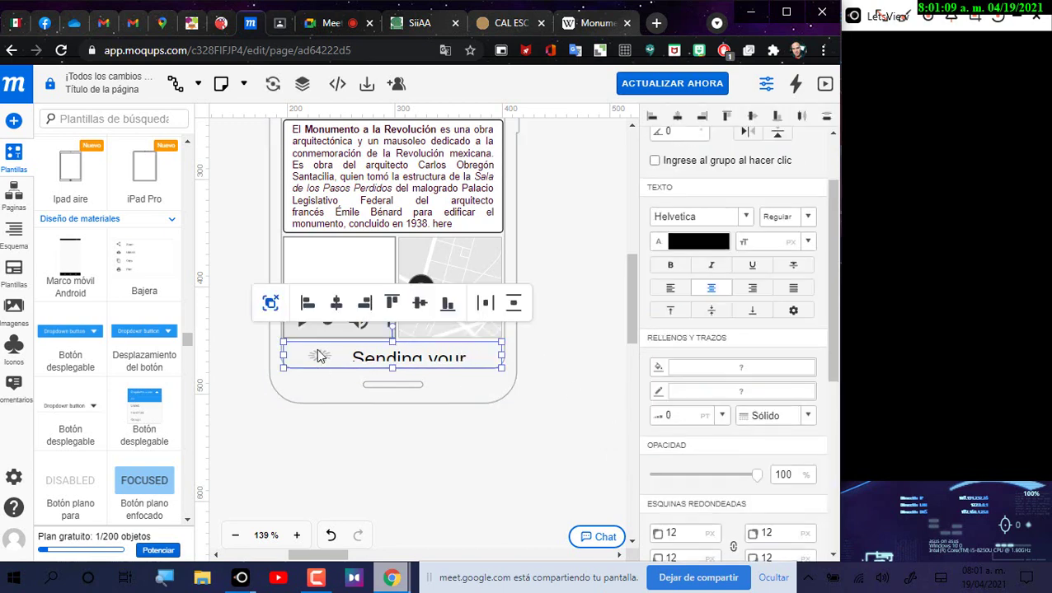
pyautogui.moveTo(322, 357); pyautogui.dragTo(287, 352)
# Step: Delete the 'Sending your pizza order' text from the loading box message
pyautogui.doubleClick(360, 363)
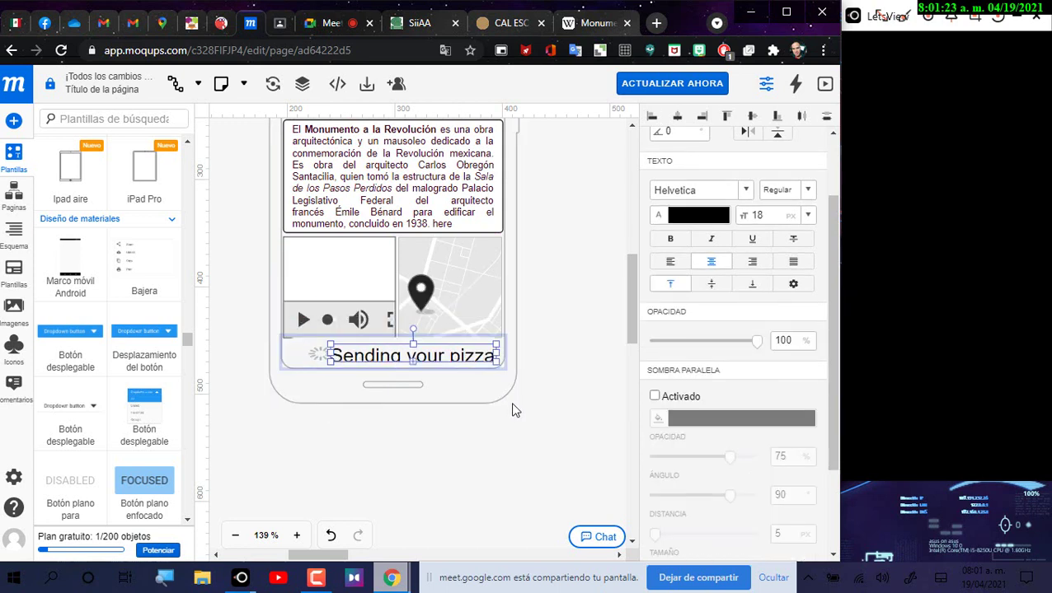
pyautogui.doubleClick(362, 355)
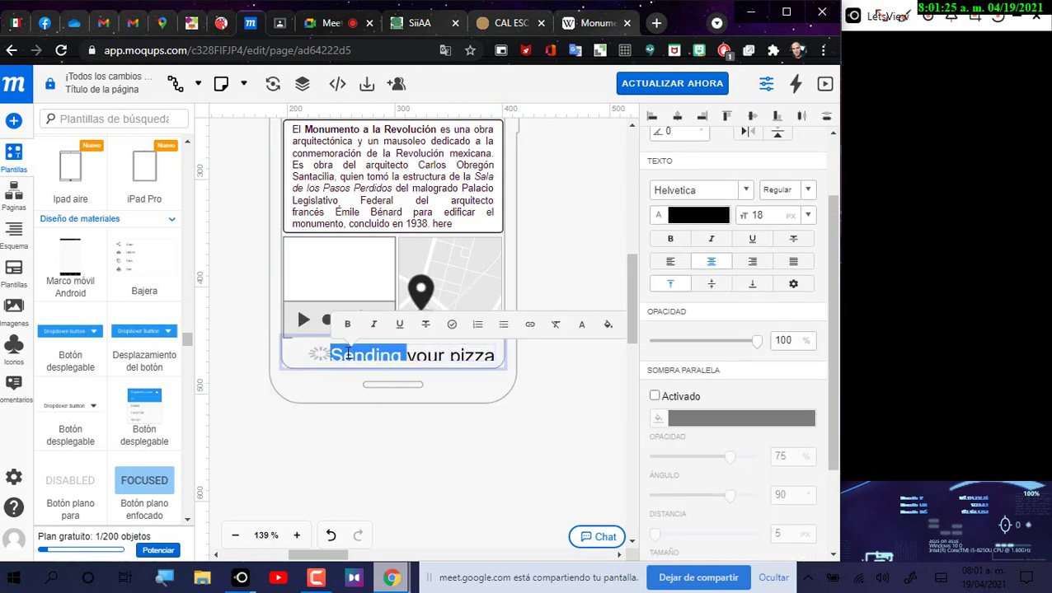
pyautogui.press('End')
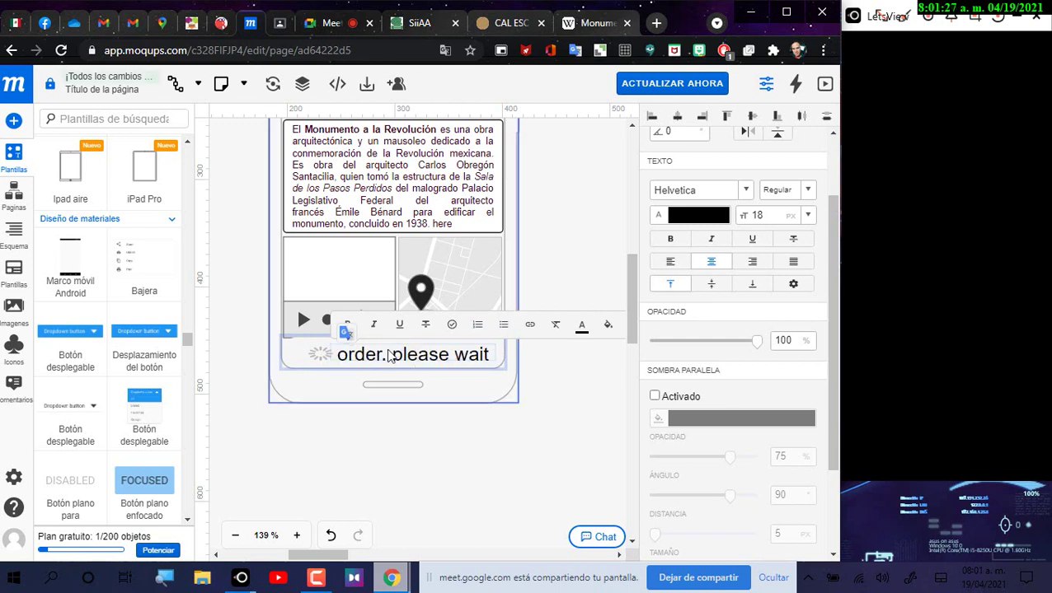
pyautogui.click(381, 354)
pyautogui.moveTo(380, 354); pyautogui.dragTo(341, 355)
pyautogui.press('Delete')
pyautogui.press('Delete')
pyautogui.press('Delete')
pyautogui.press('Delete')
pyautogui.press('Delete')
pyautogui.press('Delete')
pyautogui.press('Delete')
pyautogui.press('Delete')
pyautogui.press('Delete')
pyautogui.press('Delete')
pyautogui.press('Delete')
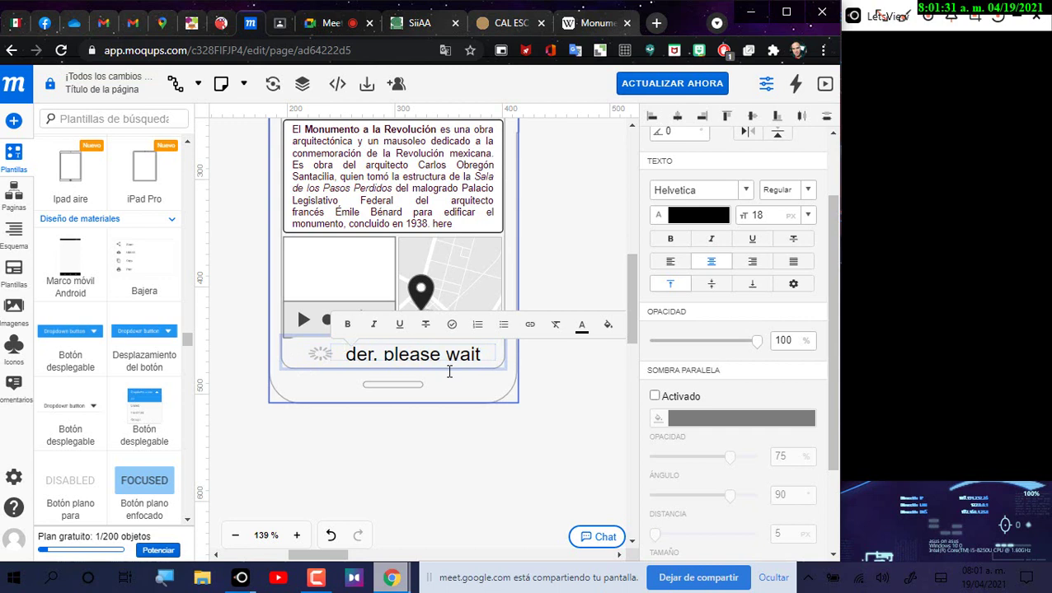
pyautogui.press('Delete')
pyautogui.press('Delete')
pyautogui.press('Delete')
pyautogui.press('Delete')
pyautogui.press('Delete')
pyautogui.press('Delete')
pyautogui.press('Delete')
pyautogui.write('Sending your pizza')
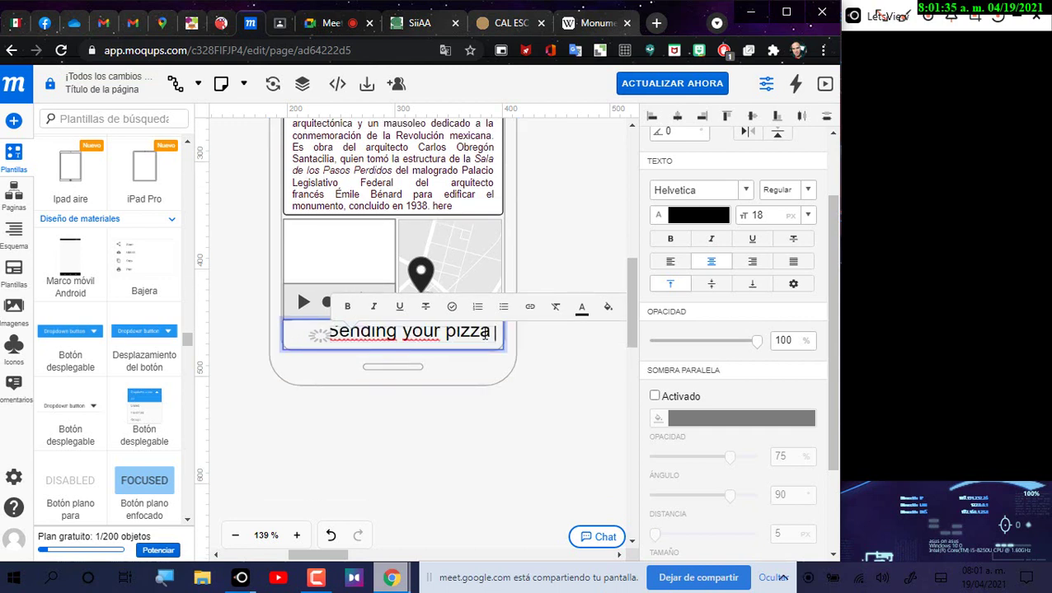
pyautogui.moveTo(480, 332); pyautogui.dragTo(335, 332)
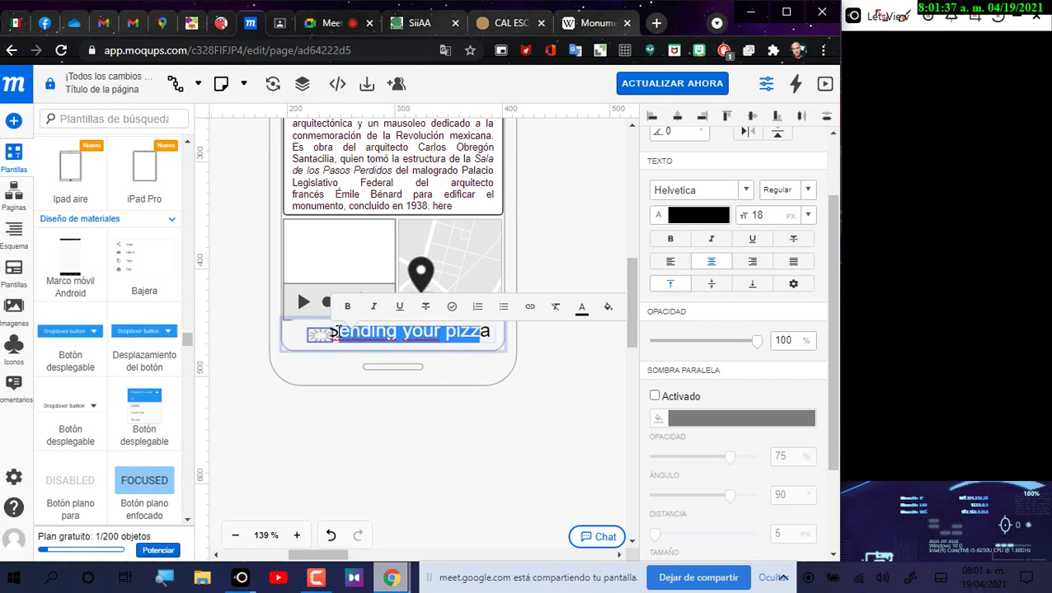
pyautogui.press('Delete')
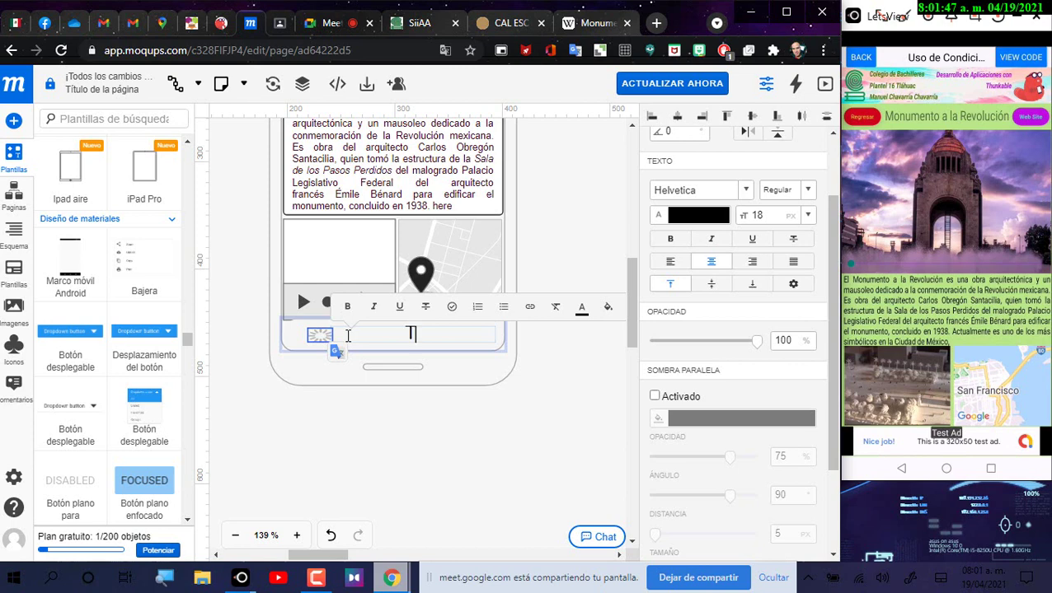
# Step: Type 'This is a 320X50 Test ad', set it to 10 px, and nudge it into place
pyautogui.write('s is ')
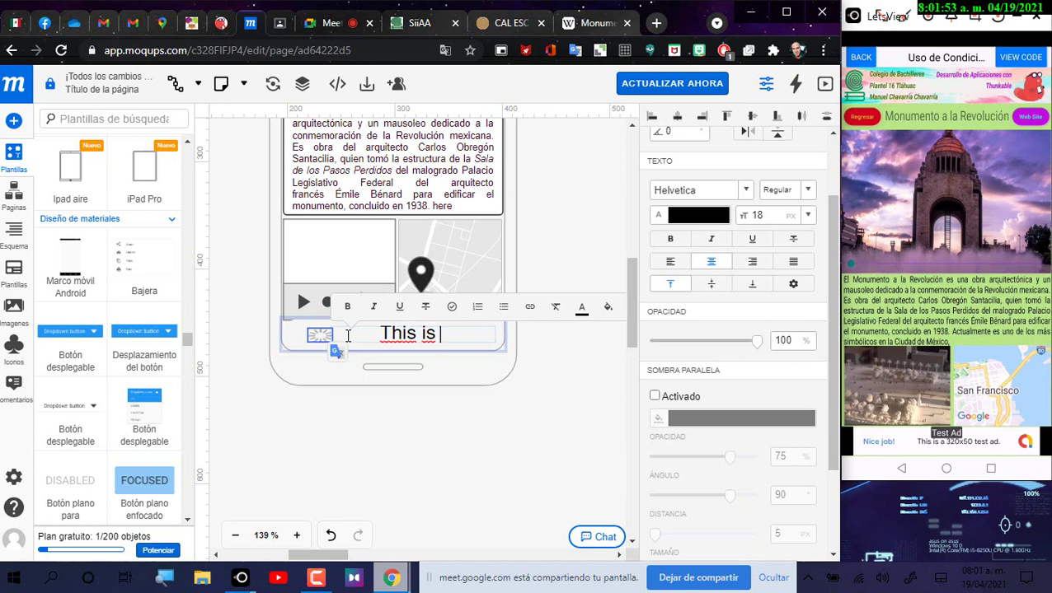
pyautogui.write('a 320')
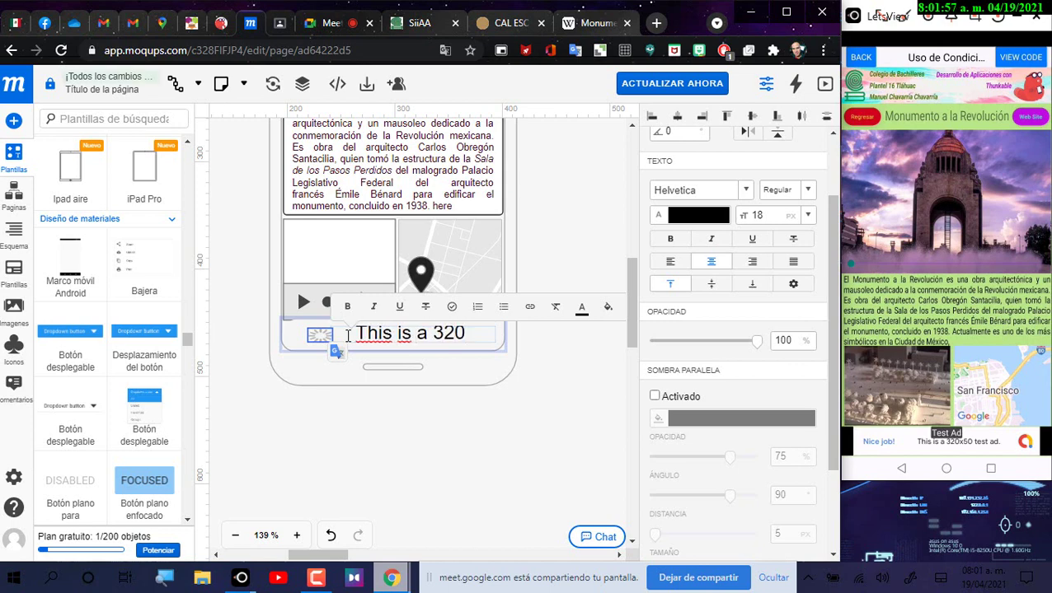
pyautogui.write('X')
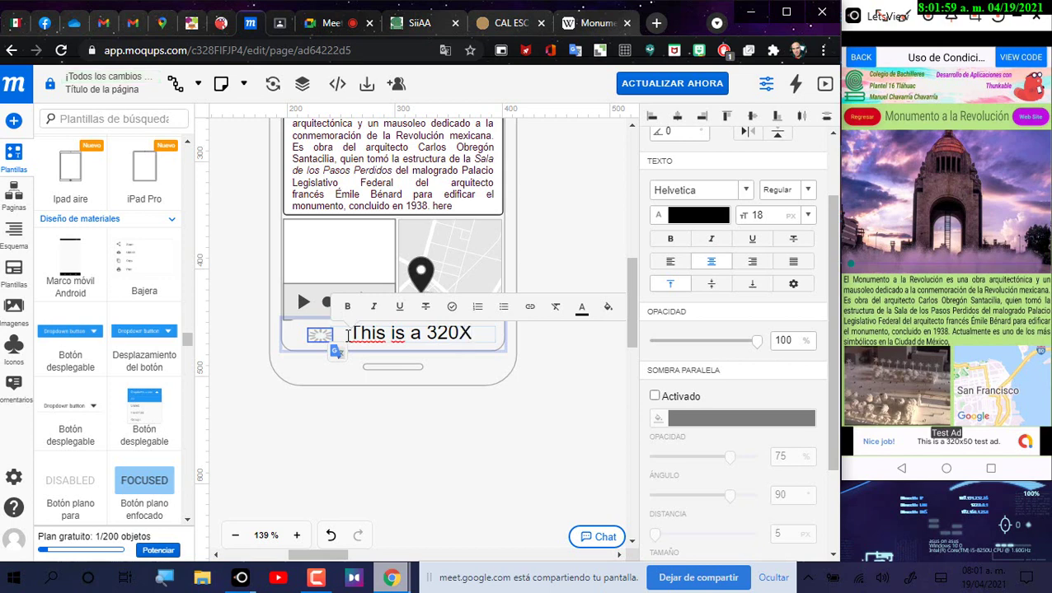
pyautogui.write('50')
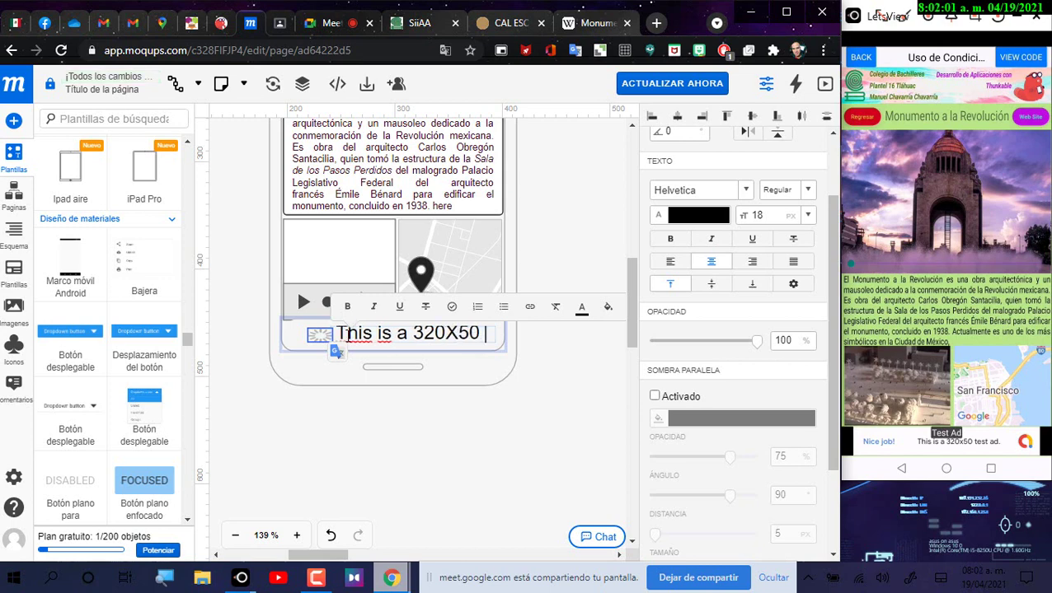
pyautogui.hotkey('ctrl', 'a')
pyautogui.write('Test')
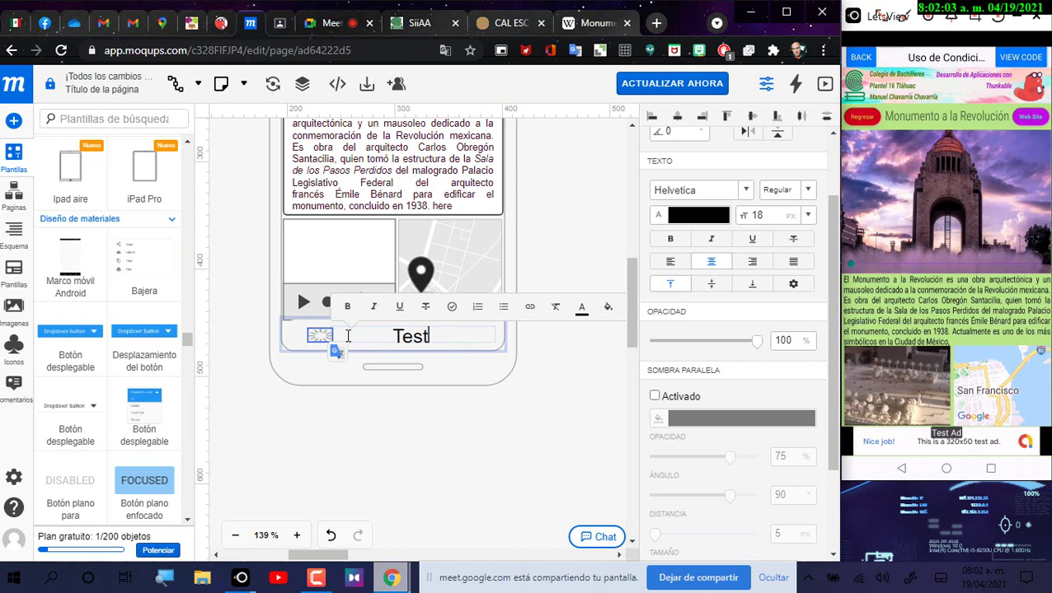
pyautogui.write(' ad')
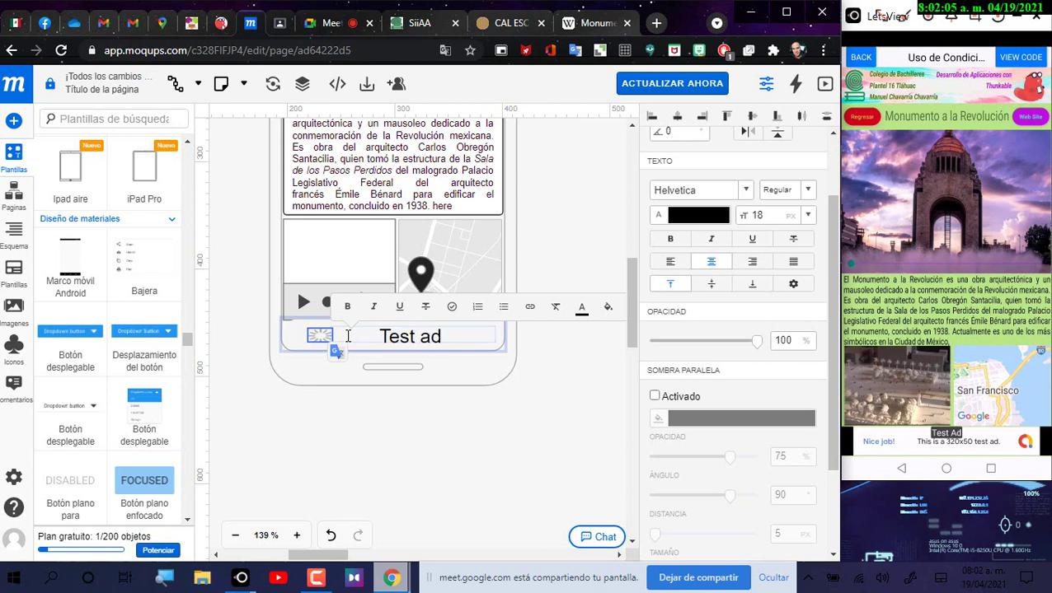
pyautogui.hotkey('ctrl', 'a')
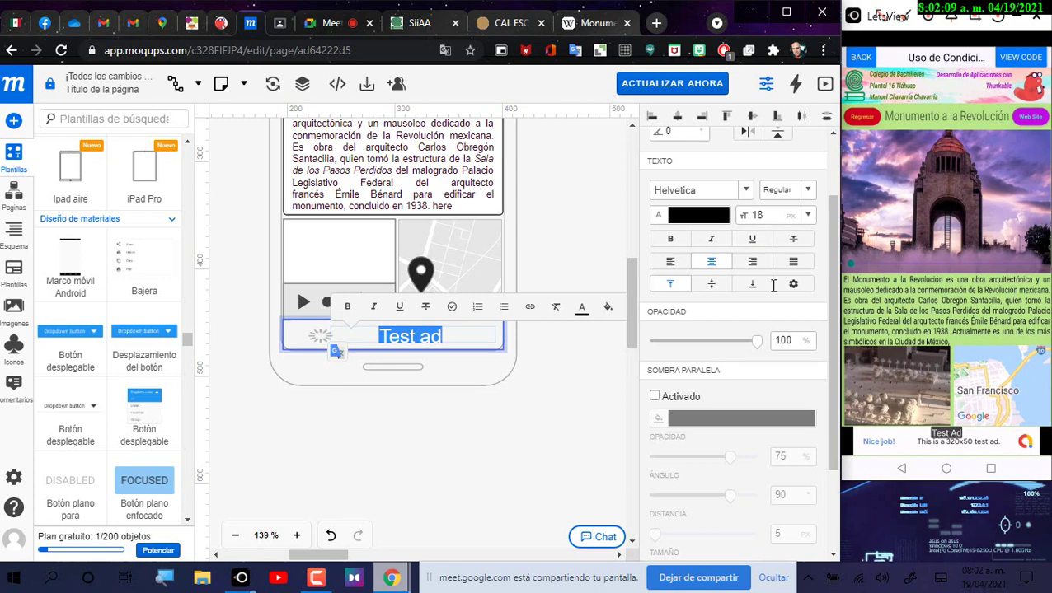
pyautogui.click(755, 215)
pyautogui.write('6')
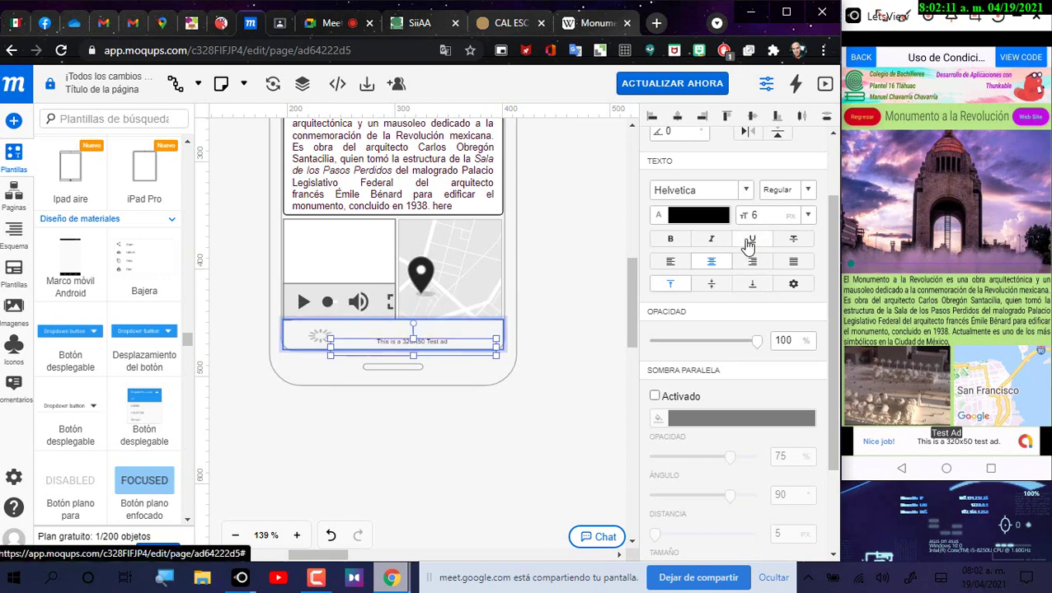
pyautogui.write('10')
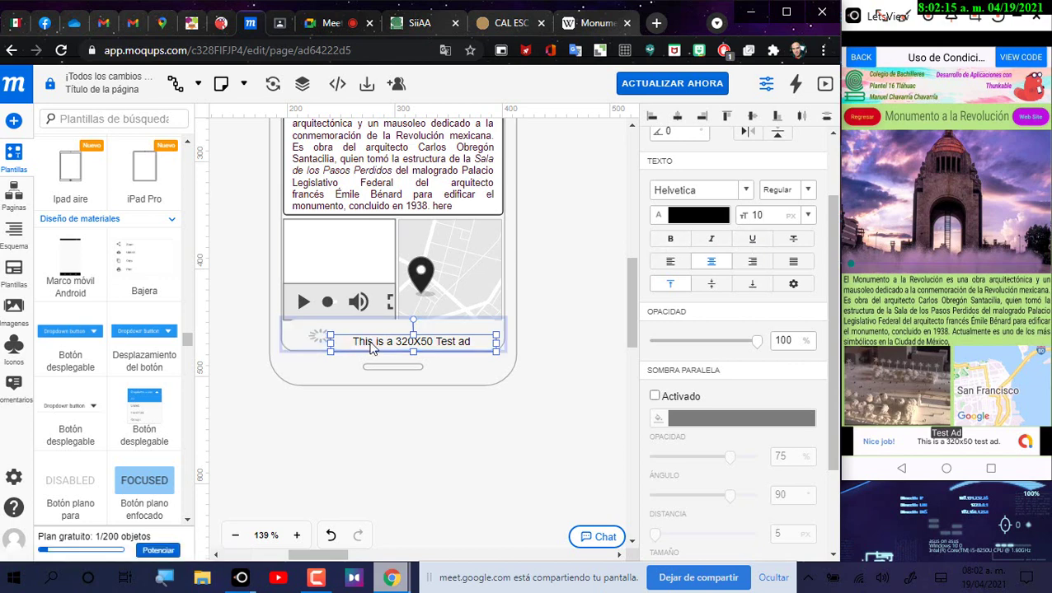
pyautogui.moveTo(365, 343); pyautogui.dragTo(359, 344)
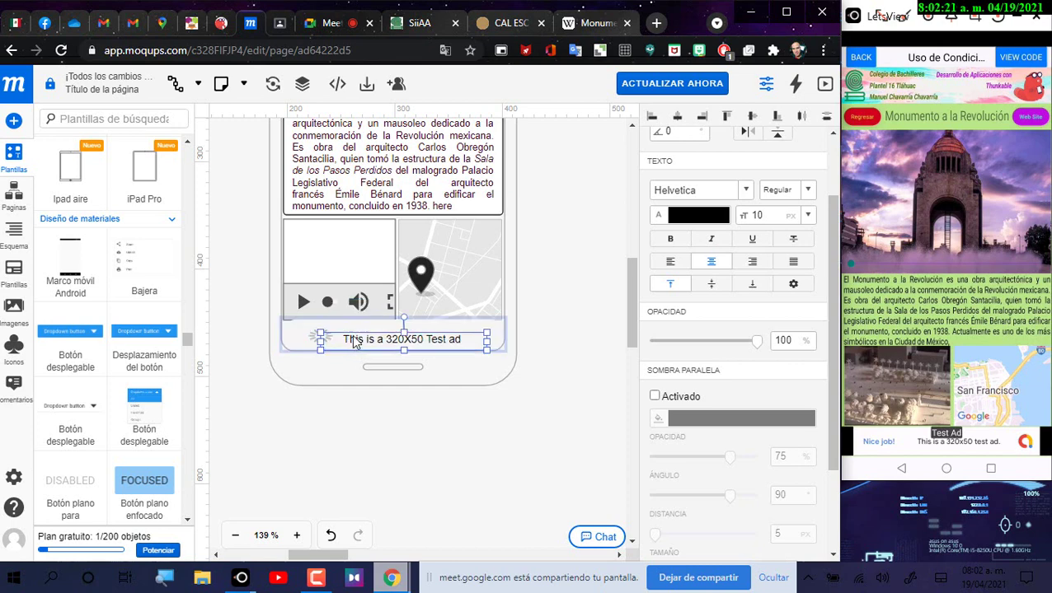
# Step: Shrink the loading icon slightly and try a yellow drop shadow on it
pyautogui.click(597, 350)
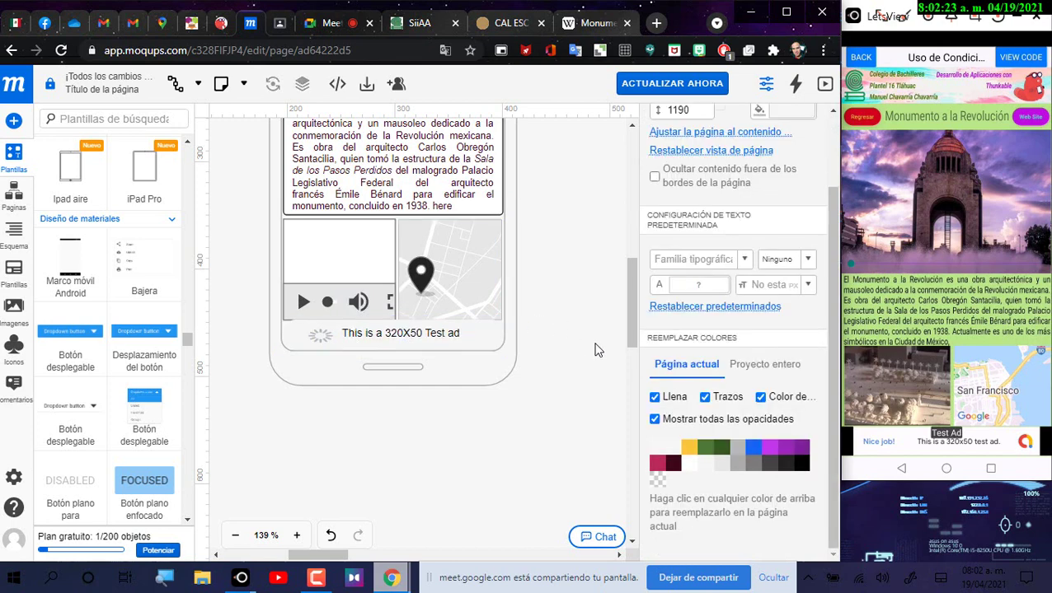
pyautogui.click(428, 338)
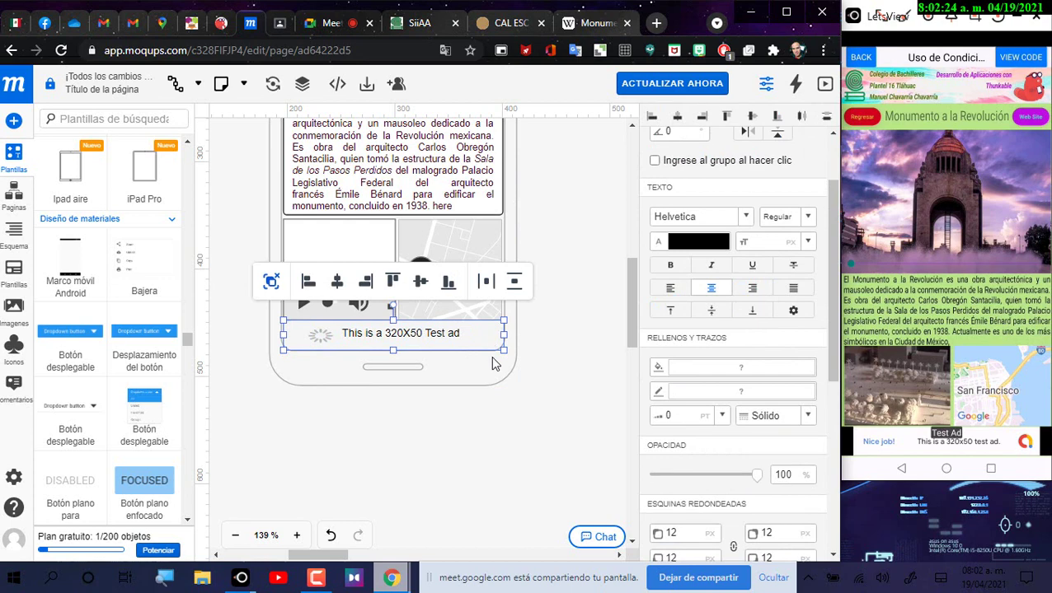
pyautogui.click(317, 342)
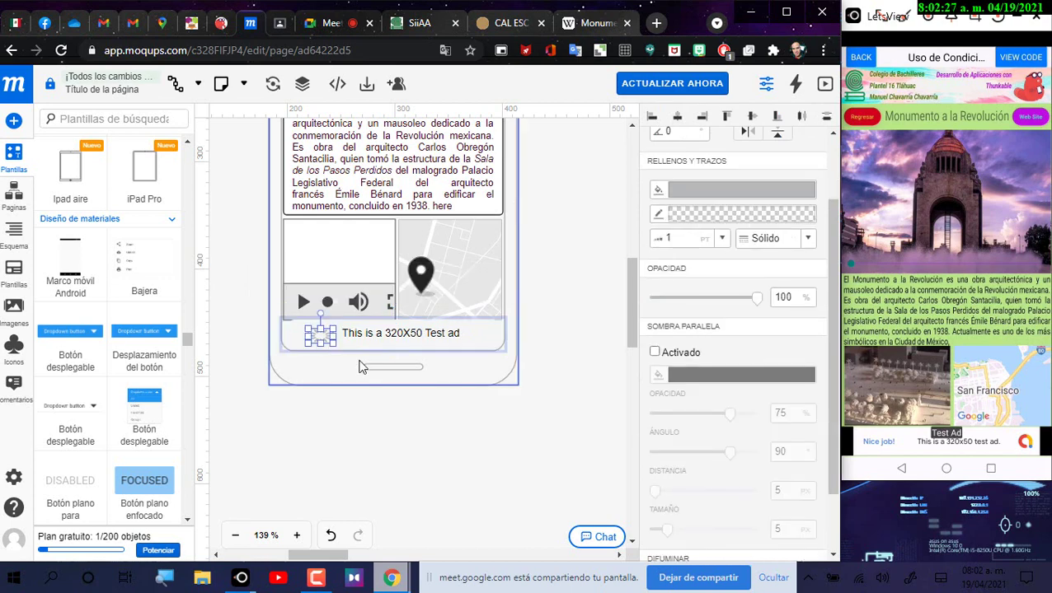
pyautogui.moveTo(331, 338); pyautogui.dragTo(325, 337)
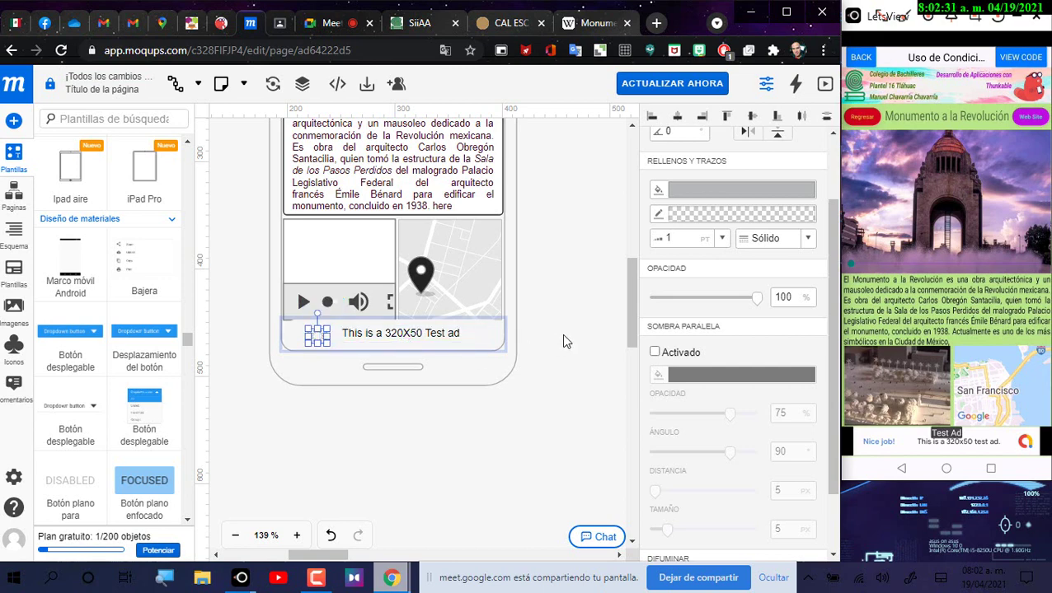
pyautogui.click(654, 352)
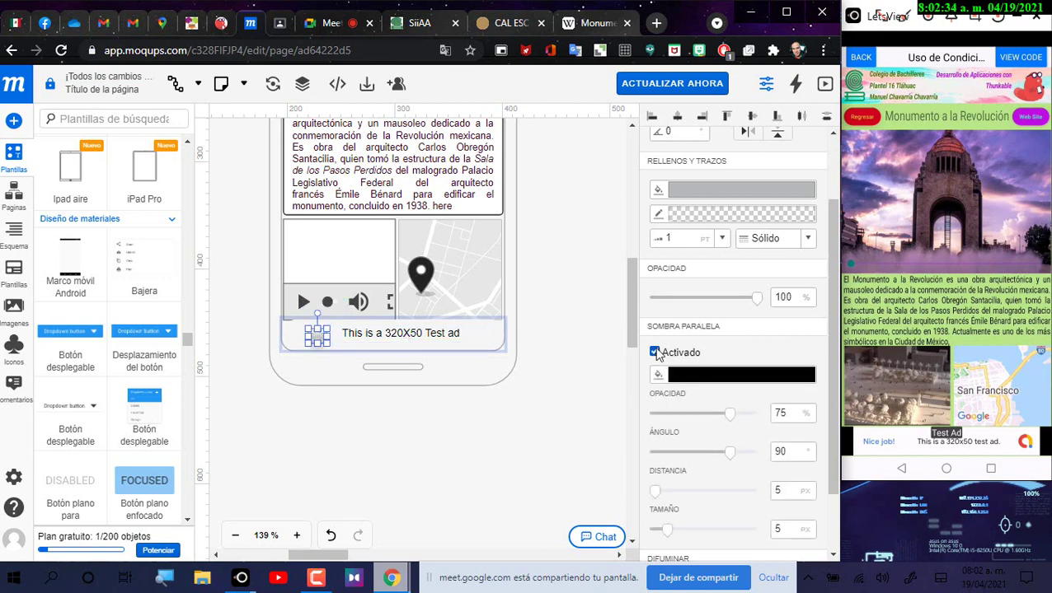
pyautogui.click(688, 377)
pyautogui.click(596, 276)
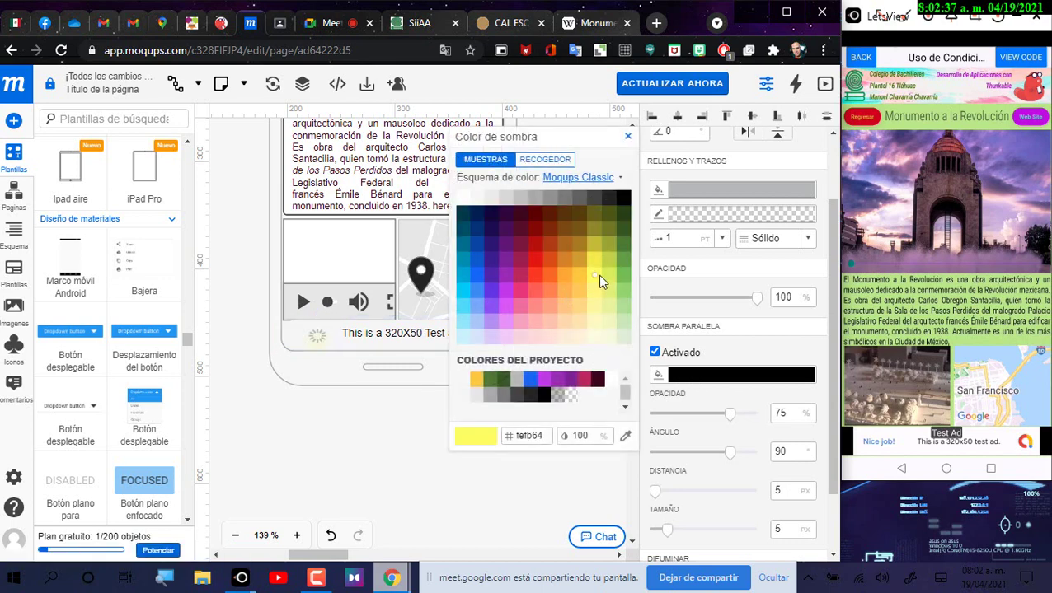
pyautogui.click(419, 396)
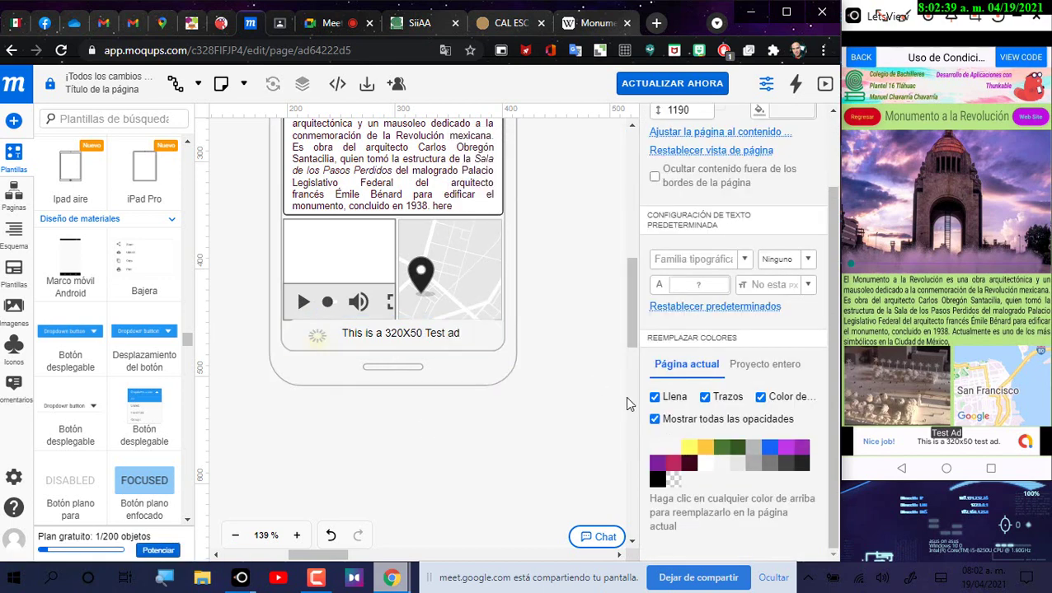
# Step: Turn the icon's drop shadow off and fill it yellow (f4eb49)
pyautogui.click(321, 338)
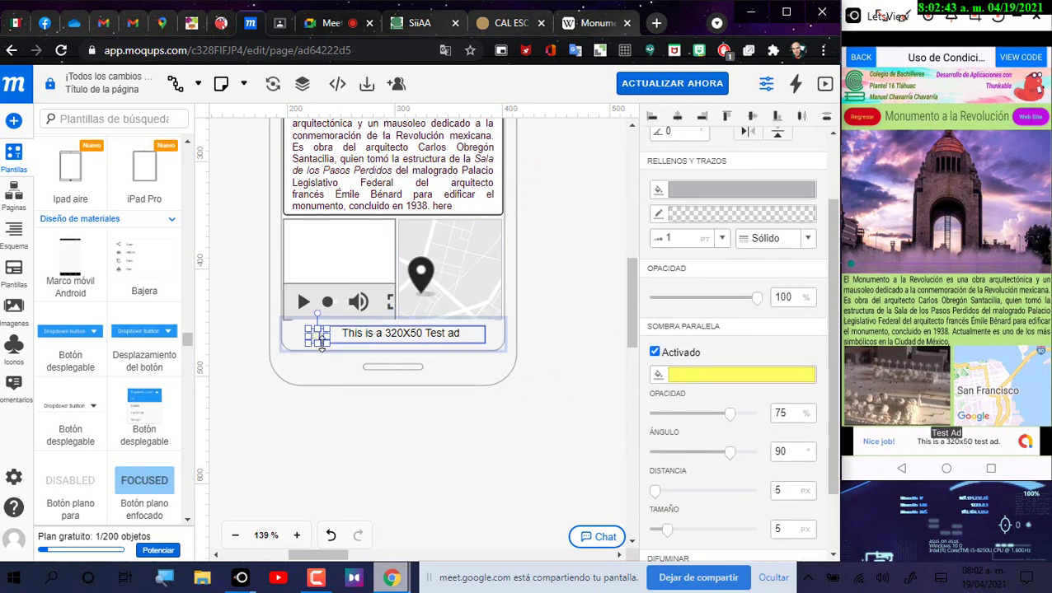
pyautogui.click(654, 353)
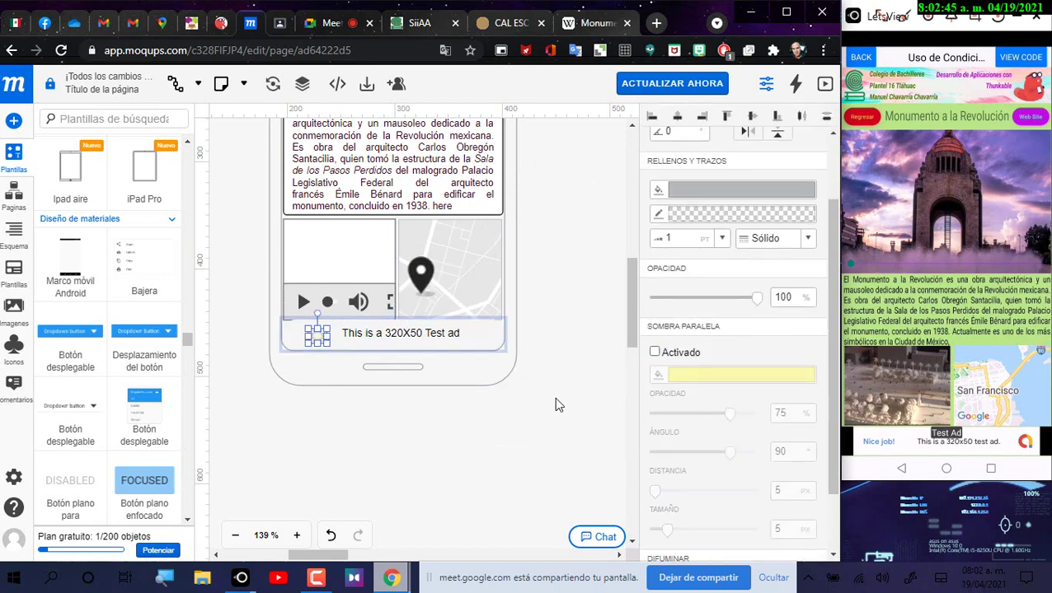
pyautogui.scroll(2, 730, 294)
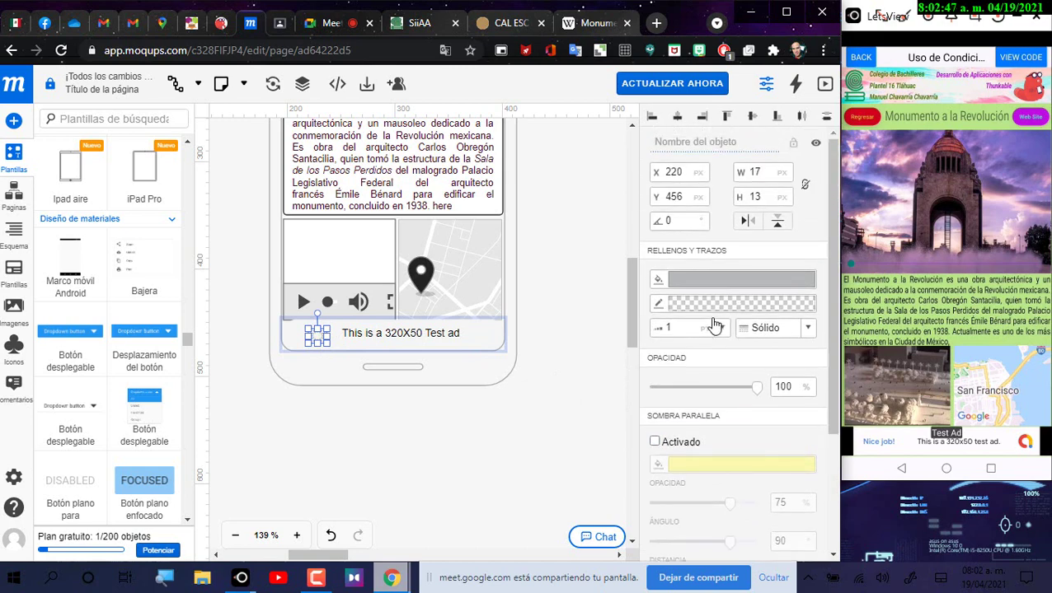
pyautogui.click(706, 285)
pyautogui.click(593, 284)
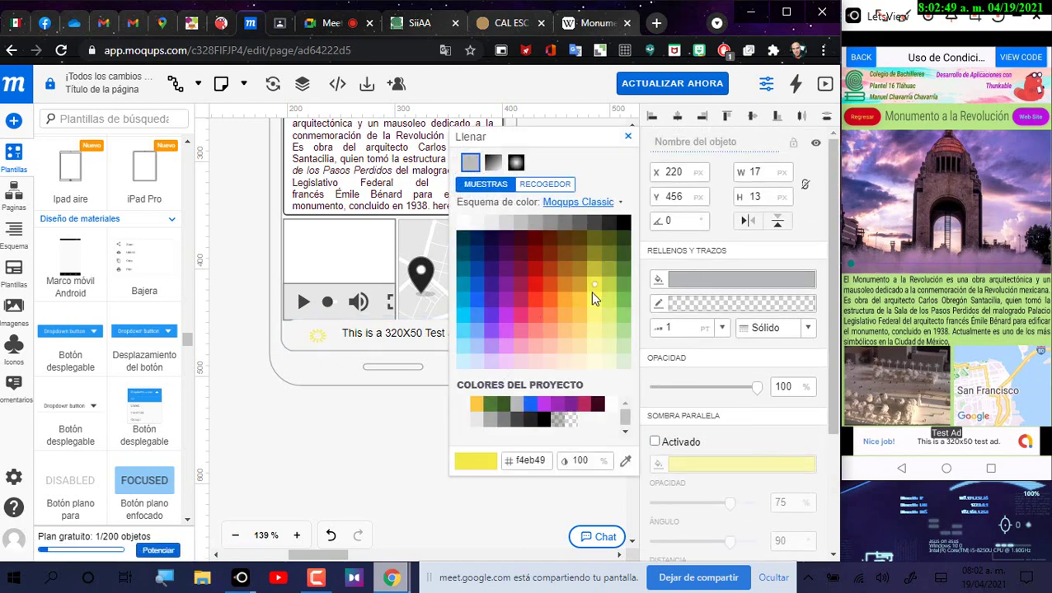
pyautogui.click(368, 408)
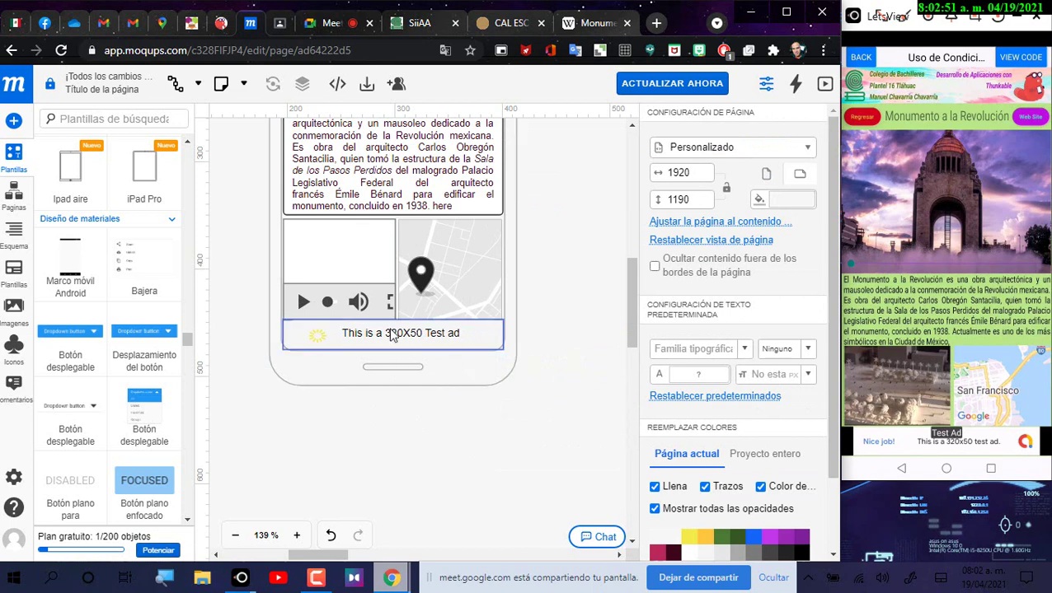
pyautogui.click(391, 333)
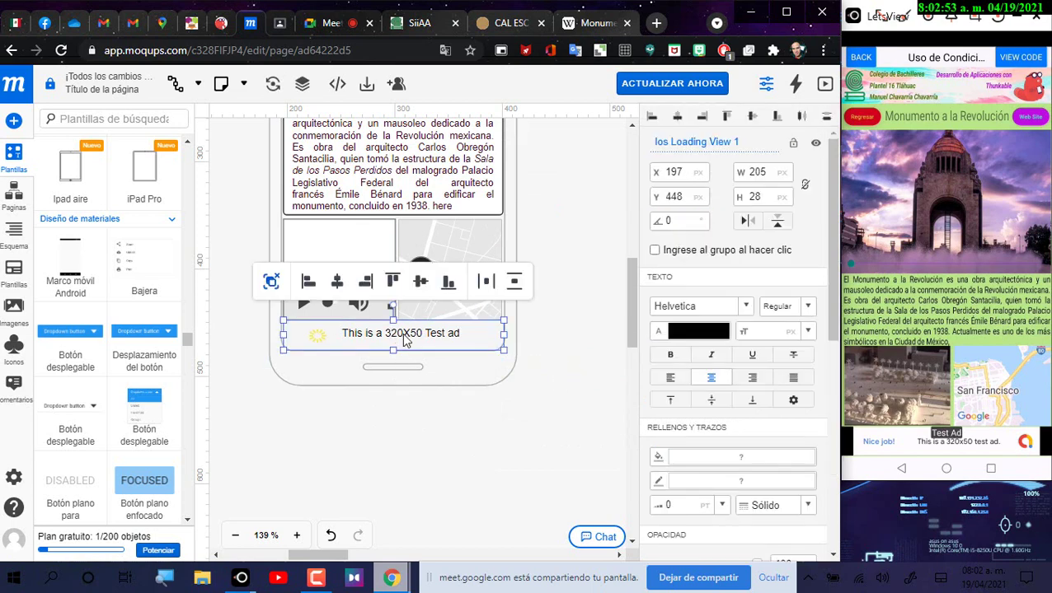
# Step: Make the ad text dark red and shift it a few pixels left
pyautogui.click(402, 333)
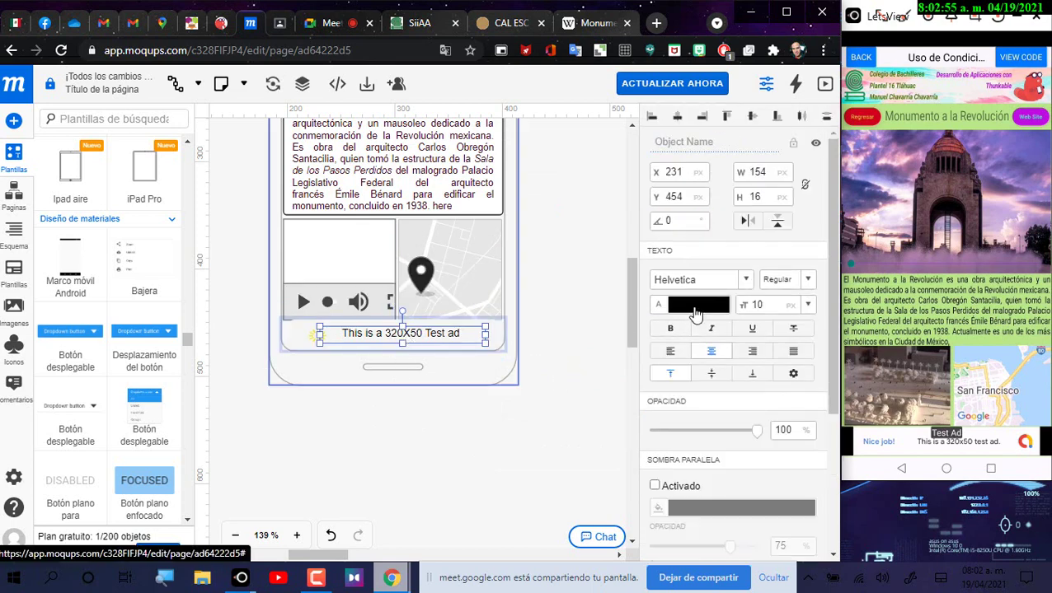
pyautogui.click(694, 311)
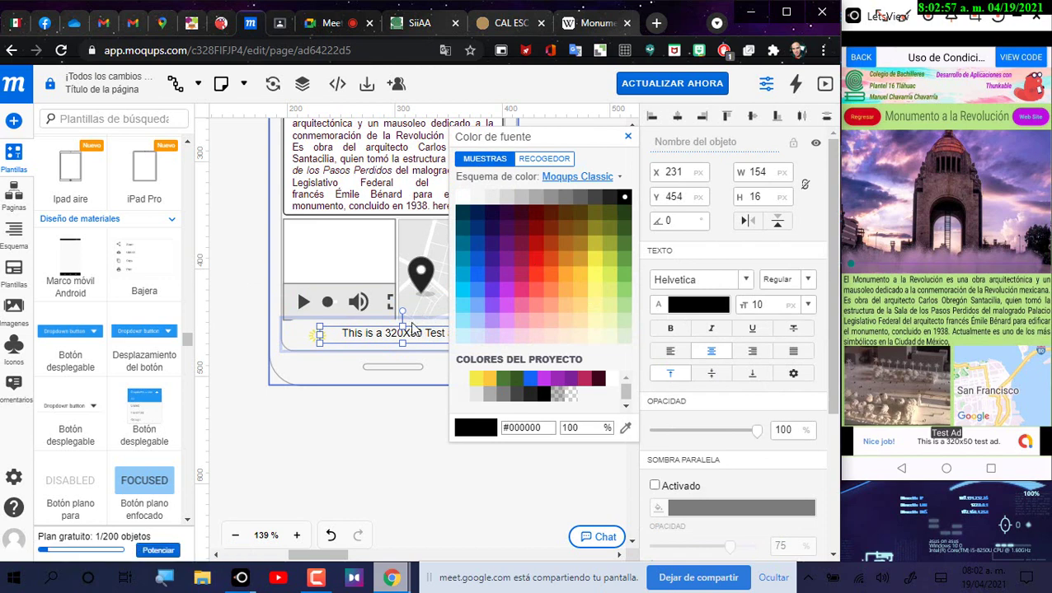
pyautogui.click(399, 340)
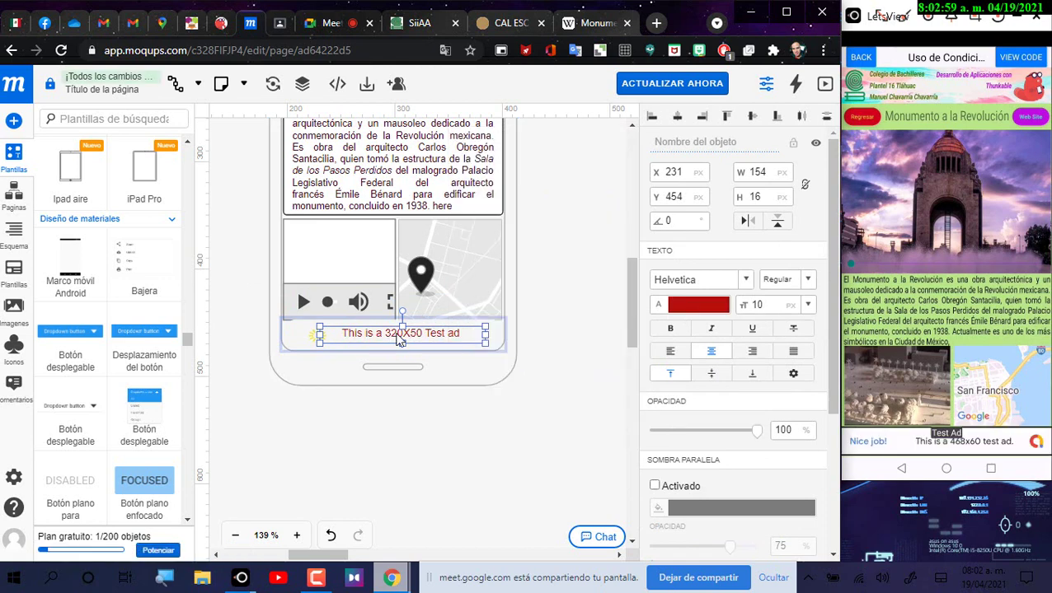
pyautogui.moveTo(397, 340); pyautogui.dragTo(389, 336)
pyautogui.click(584, 341)
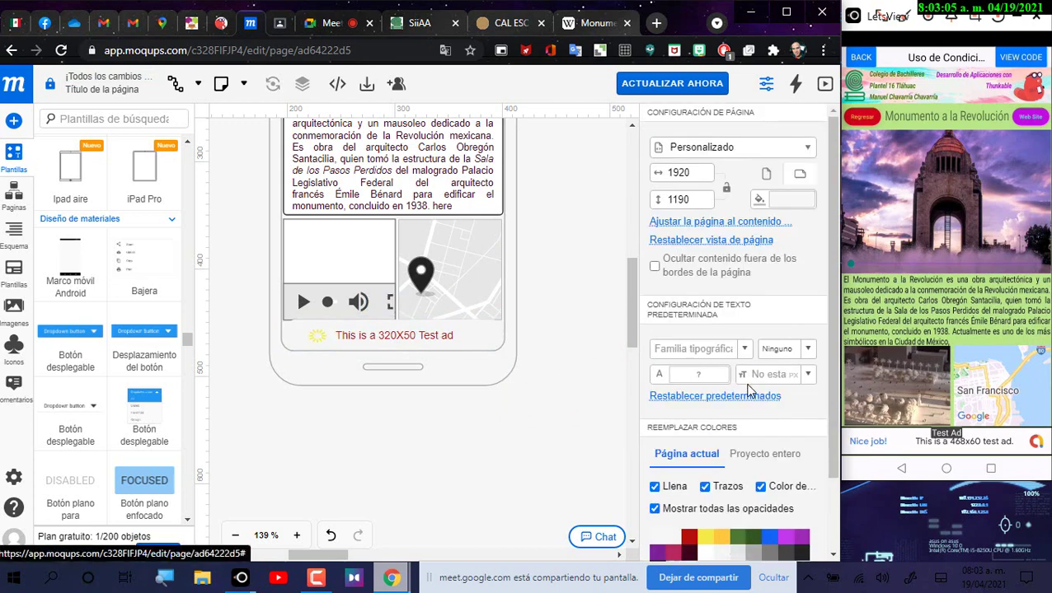
pyautogui.click(476, 343)
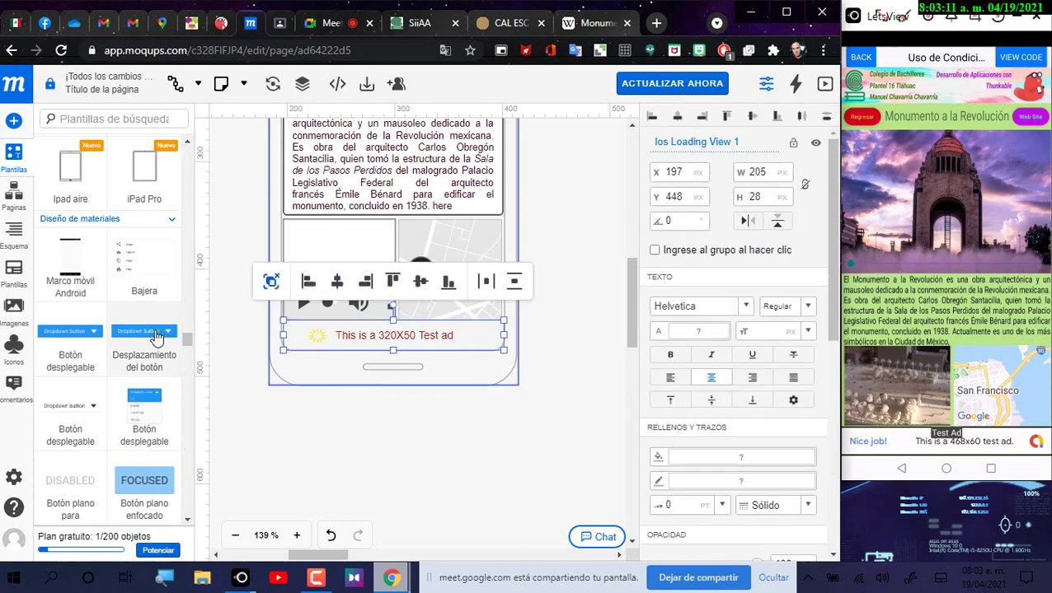
# Step: Browse the Plantillas templates panel up and down
pyautogui.scroll(-1, 157, 336)
pyautogui.scroll(3, 150, 342)
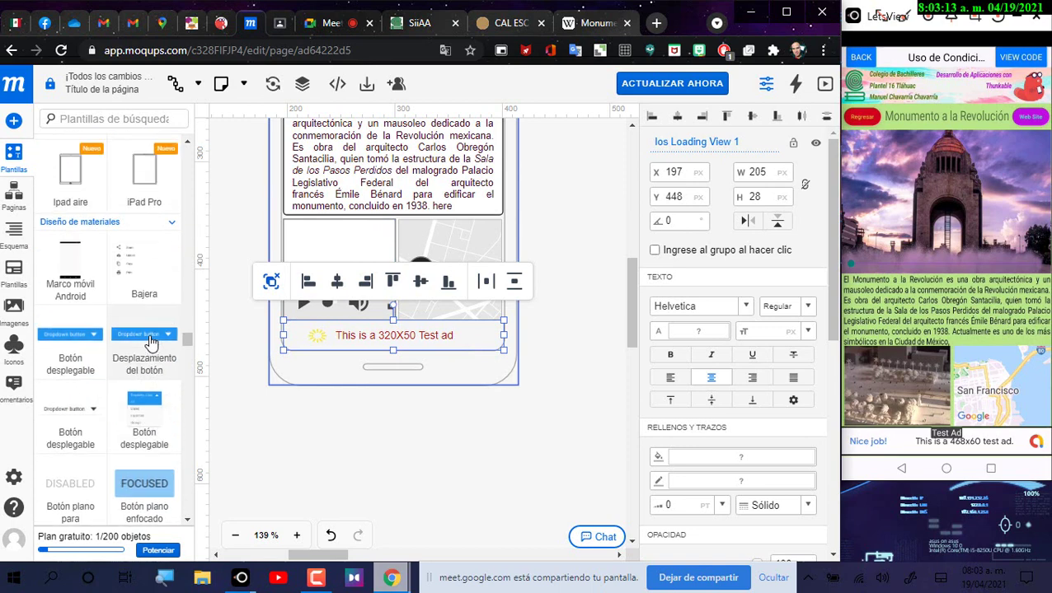
pyautogui.scroll(-2, 146, 344)
pyautogui.click(13, 169)
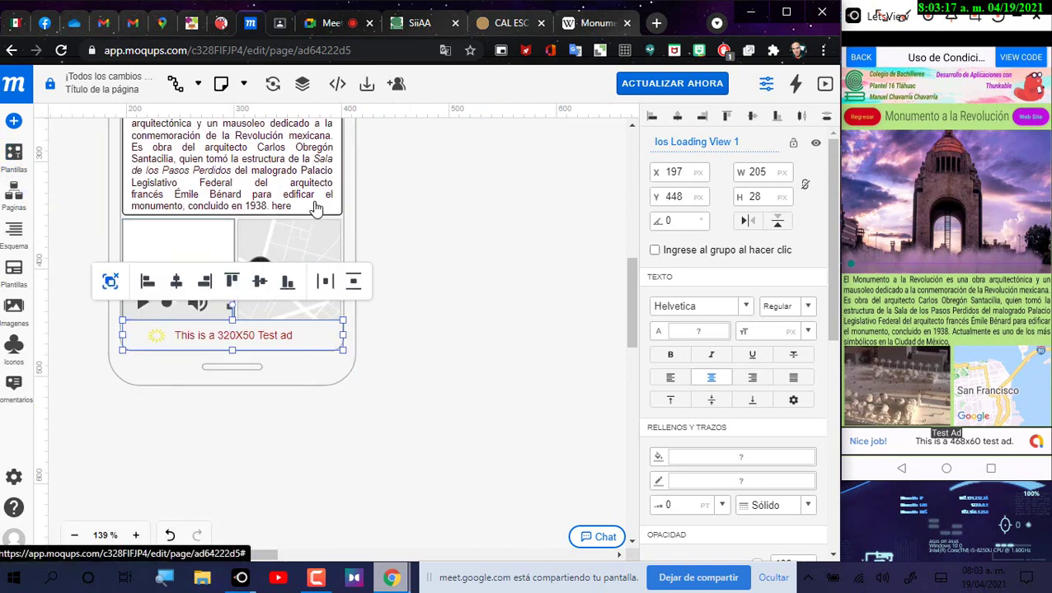
pyautogui.click(16, 169)
pyautogui.scroll(-4, 88, 299)
pyautogui.scroll(-10, 91, 300)
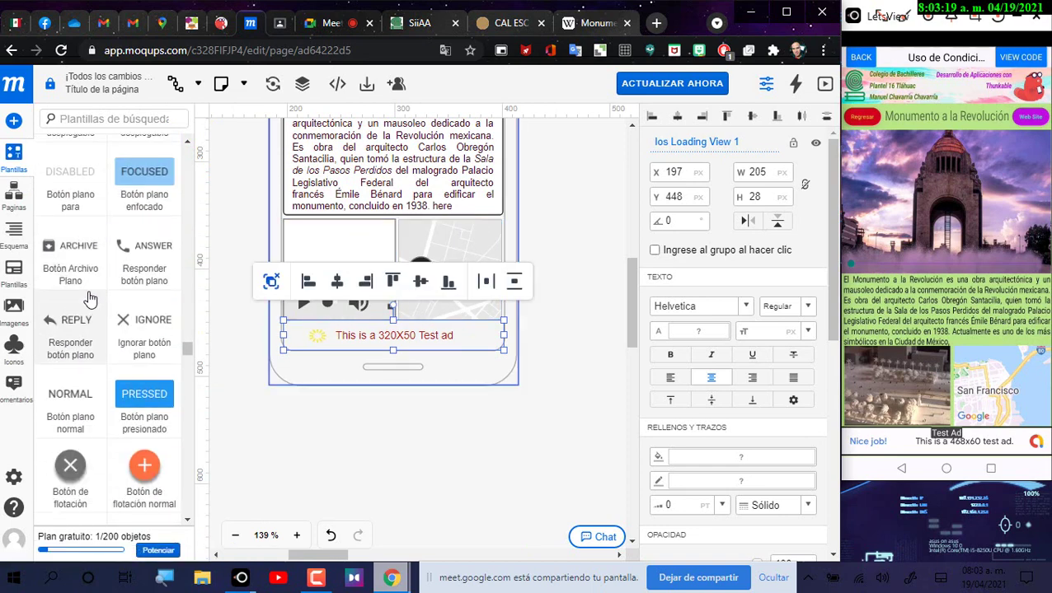
pyautogui.scroll(-8, 105, 302)
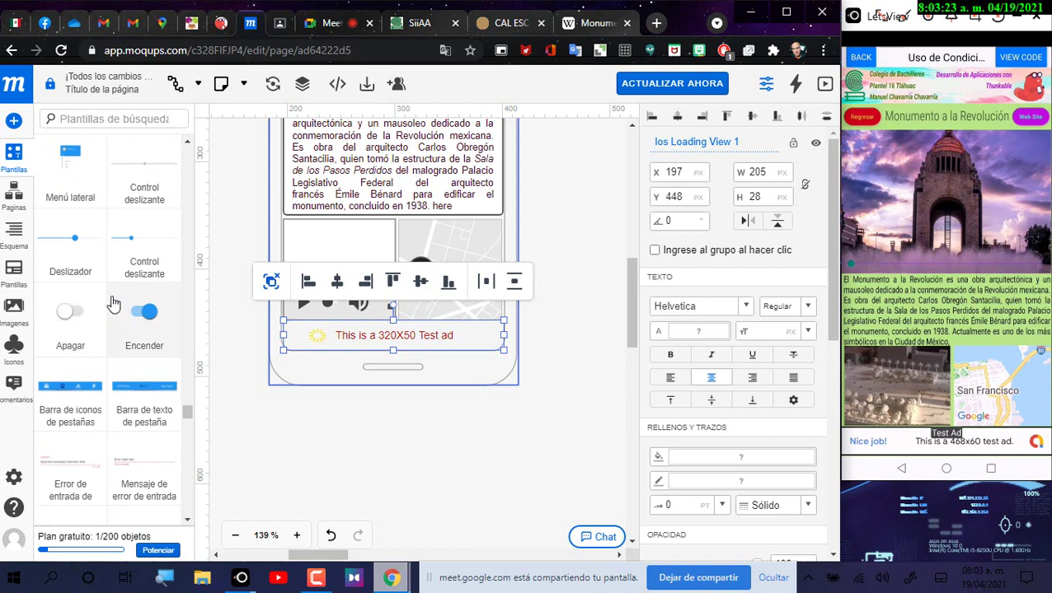
pyautogui.scroll(-1, 115, 304)
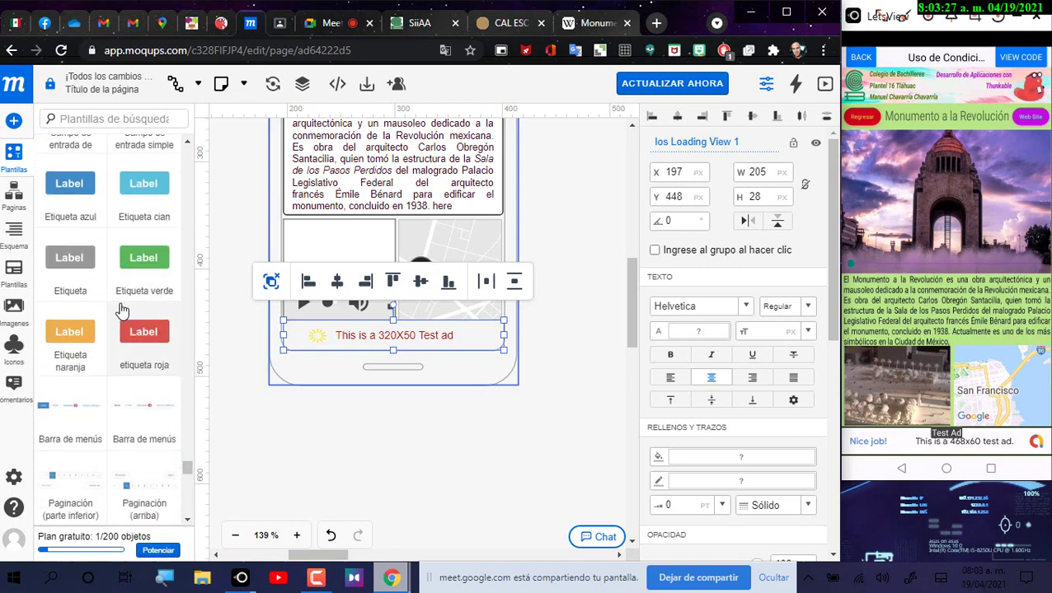
pyautogui.scroll(-4, 121, 310)
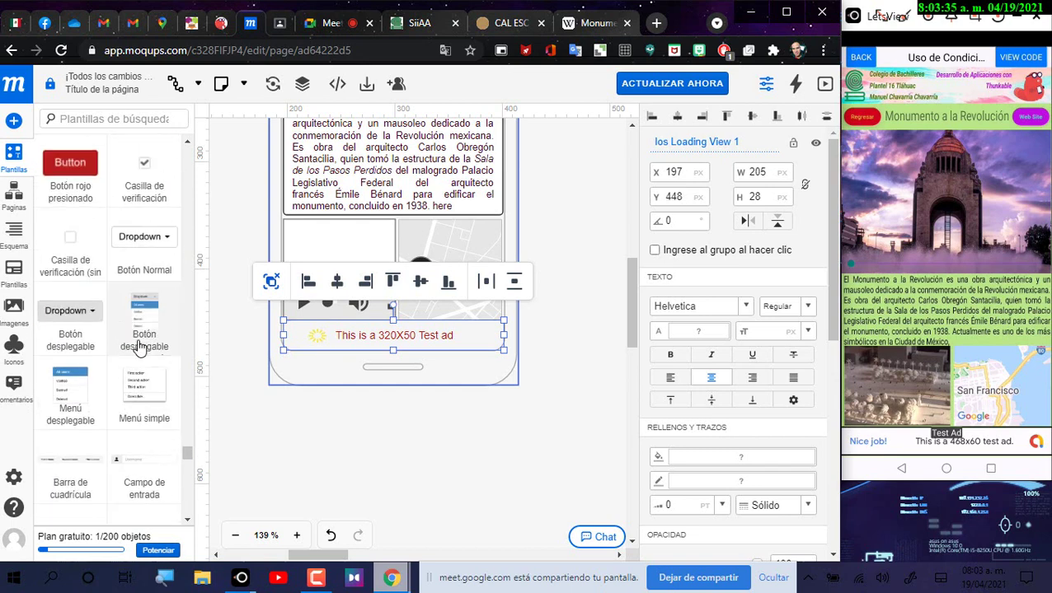
pyautogui.scroll(-2, 138, 346)
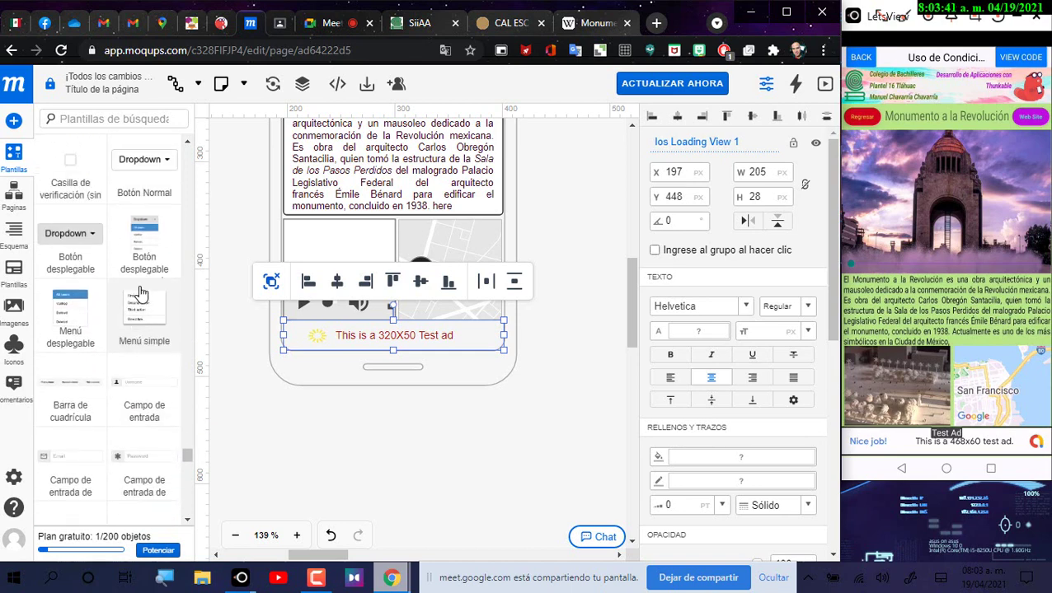
pyautogui.scroll(3, 145, 298)
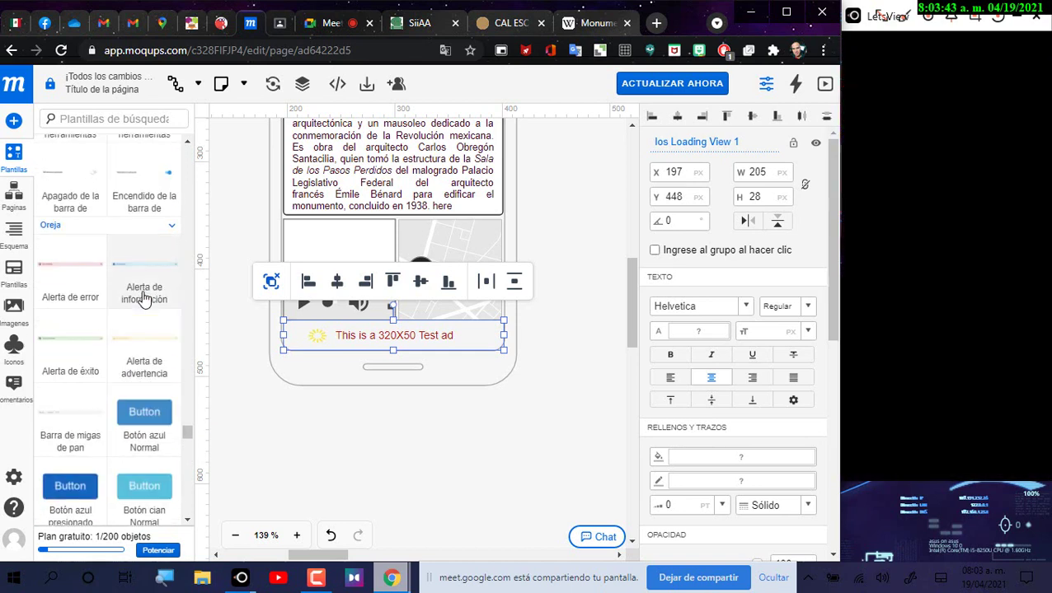
pyautogui.scroll(10, 149, 305)
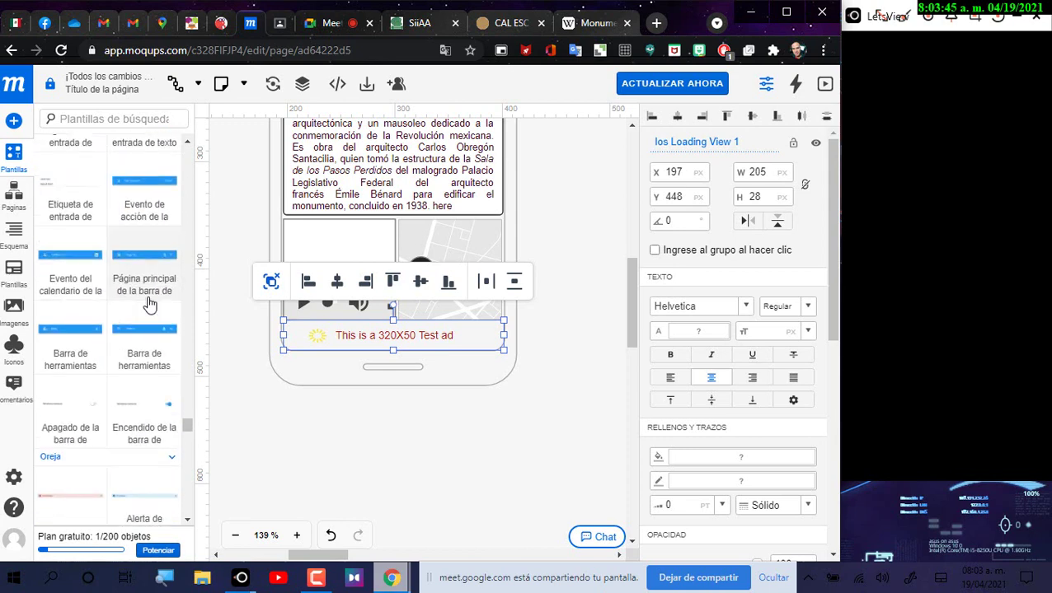
pyautogui.scroll(10, 148, 305)
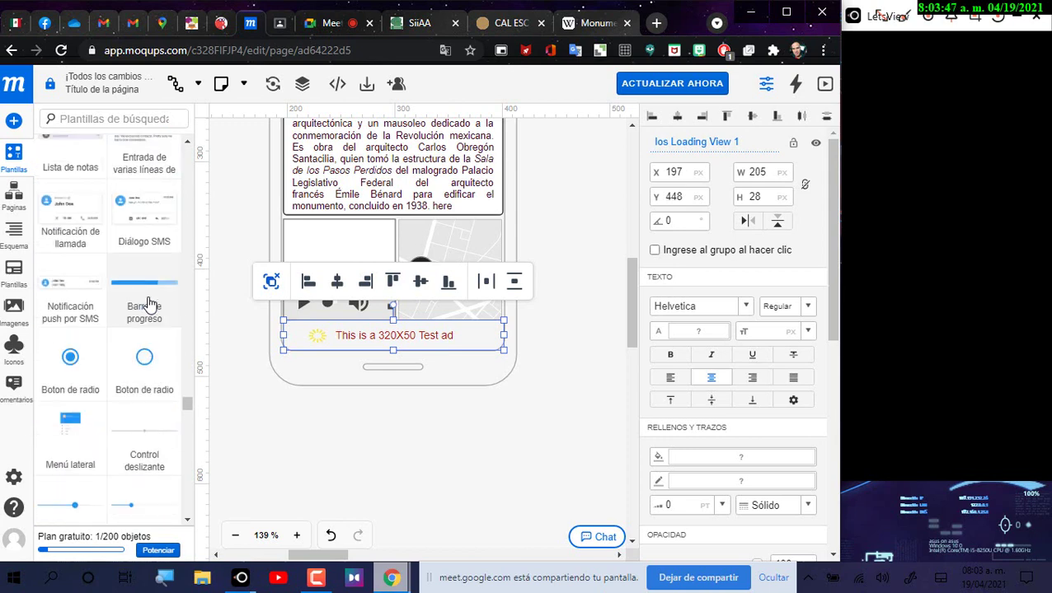
pyautogui.scroll(10, 151, 306)
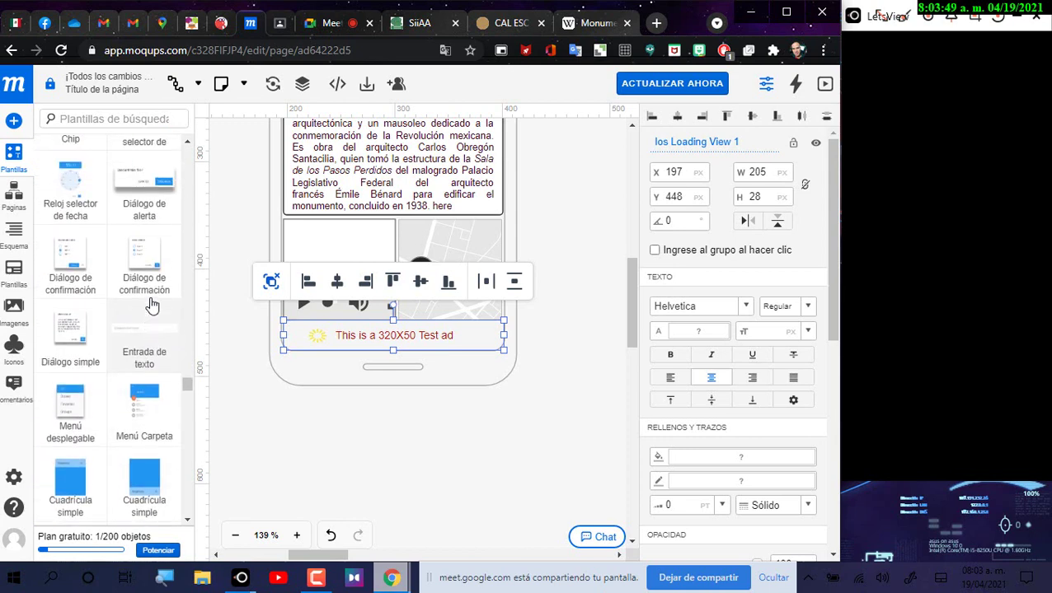
pyautogui.scroll(10, 151, 303)
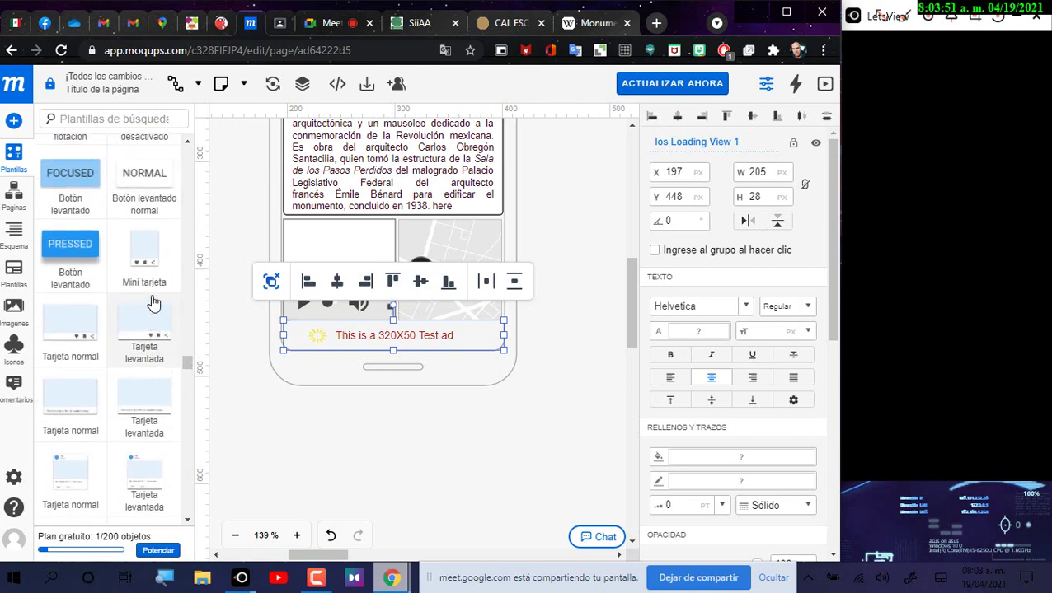
pyautogui.scroll(10, 150, 303)
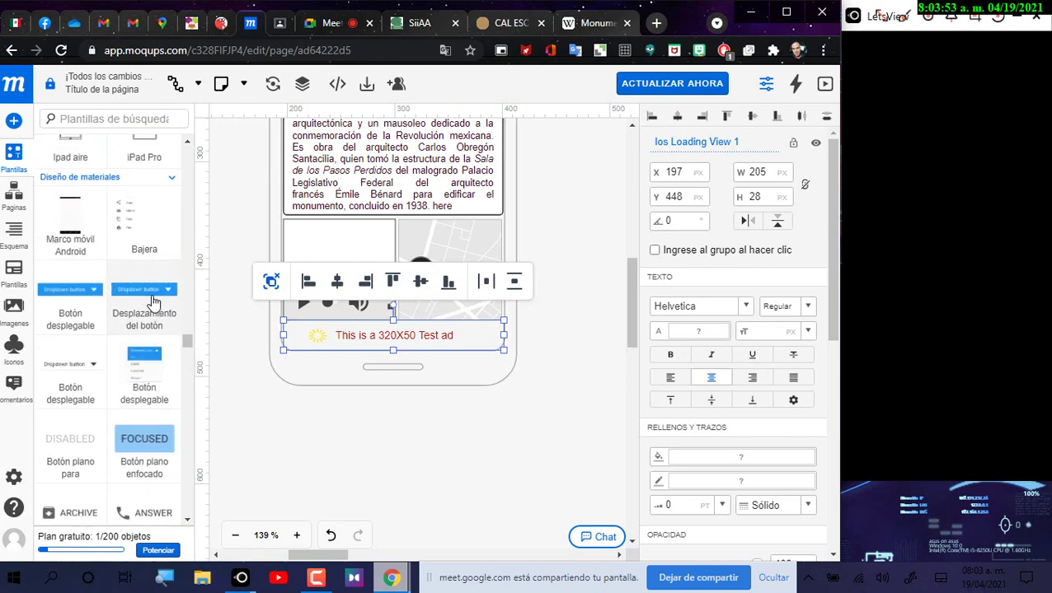
pyautogui.scroll(10, 163, 303)
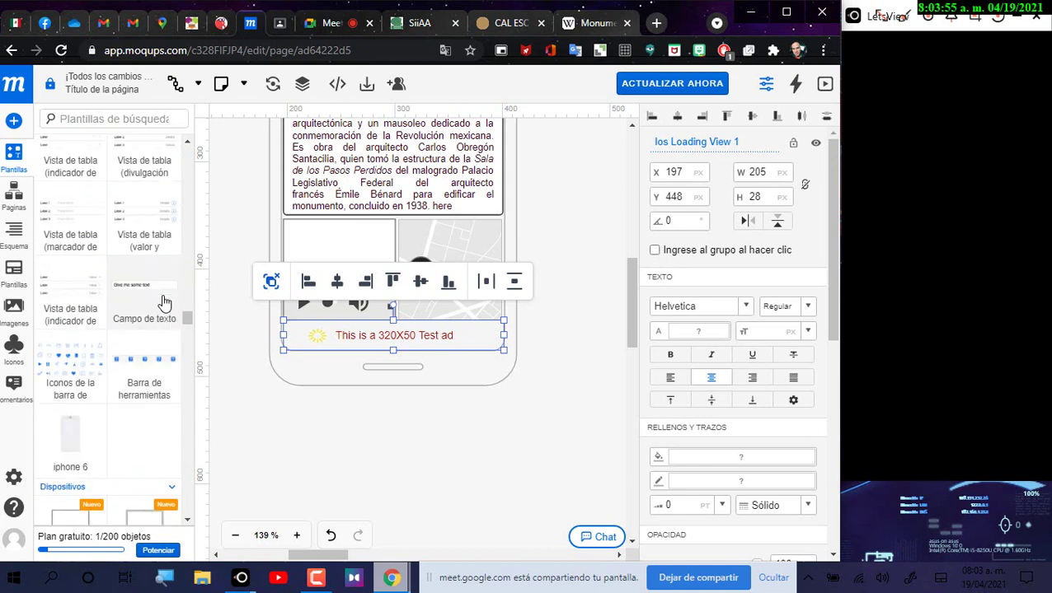
# Step: Search the Moqups templates for 'Loading', using the banner's 'Loading View 1' name
pyautogui.click(458, 338)
pyautogui.click(533, 302)
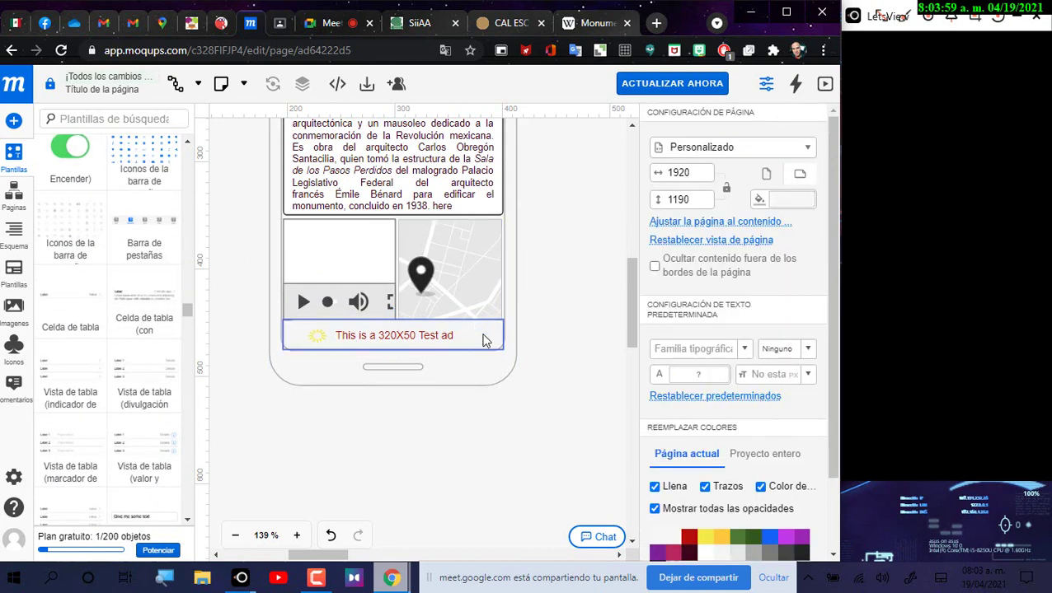
pyautogui.click(493, 338)
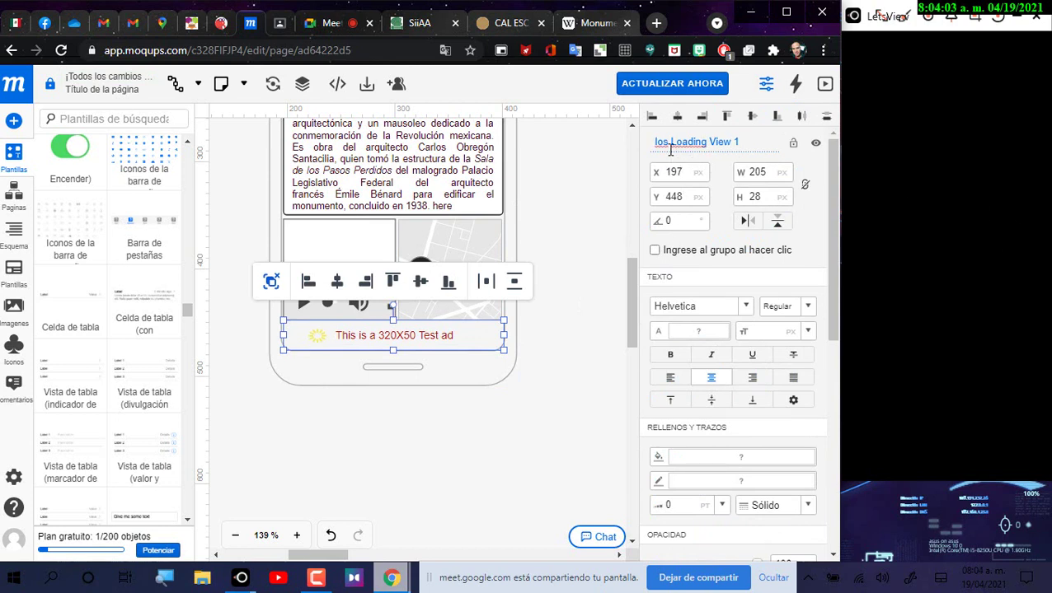
pyautogui.moveTo(670, 146); pyautogui.dragTo(787, 143)
pyautogui.hotkey('ctrl', 'c')
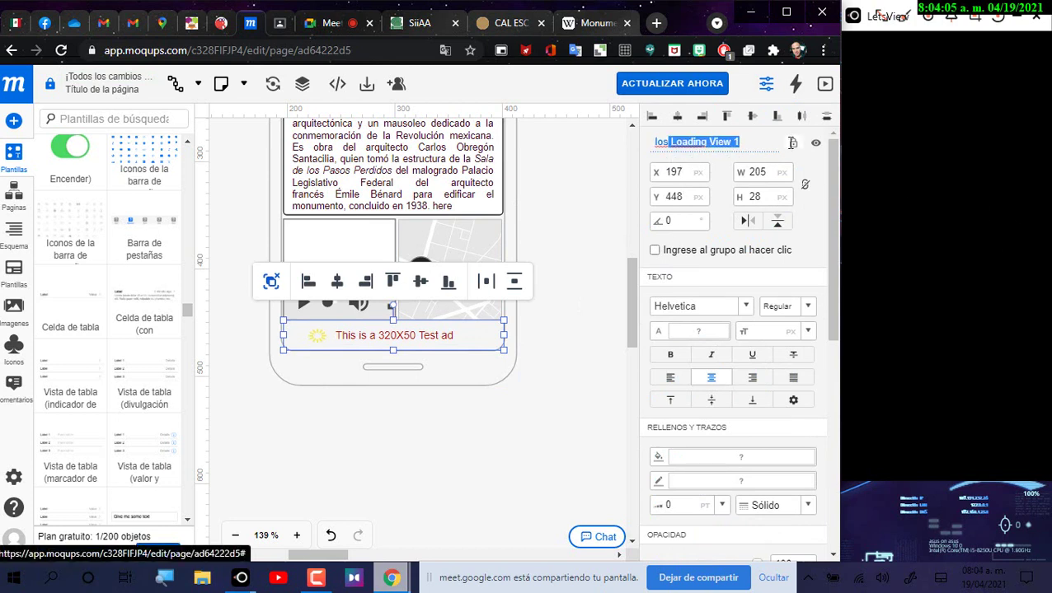
pyautogui.click(107, 119)
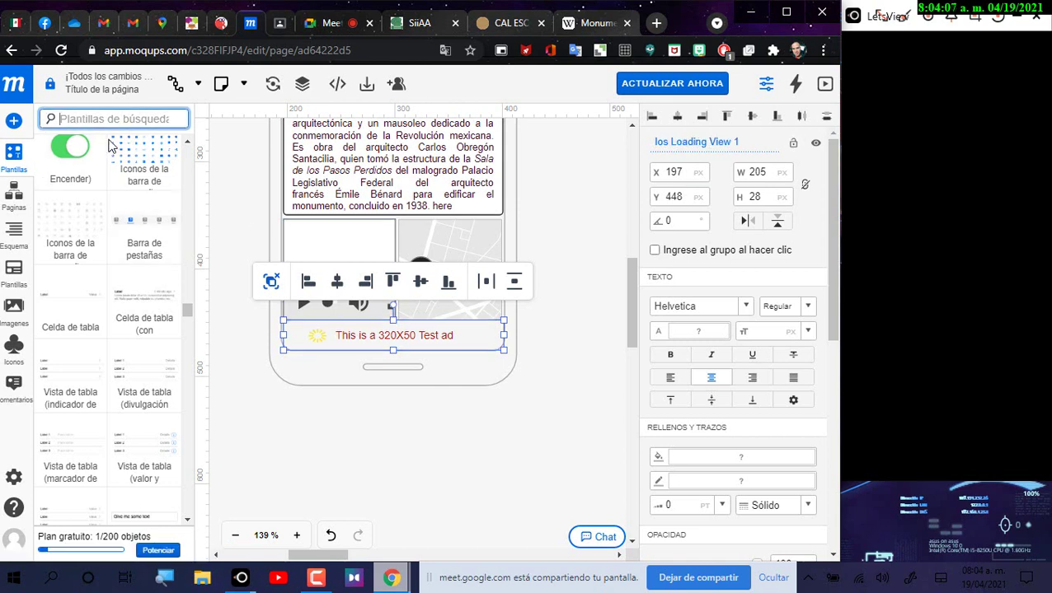
pyautogui.hotkey('ctrl', 'v')
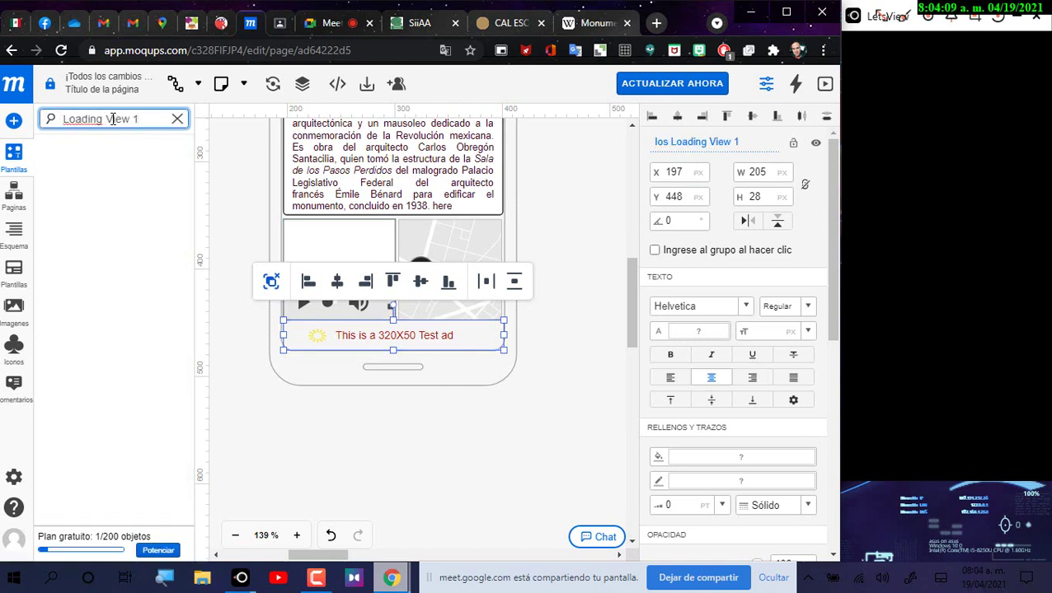
pyautogui.moveTo(142, 121); pyautogui.dragTo(106, 121)
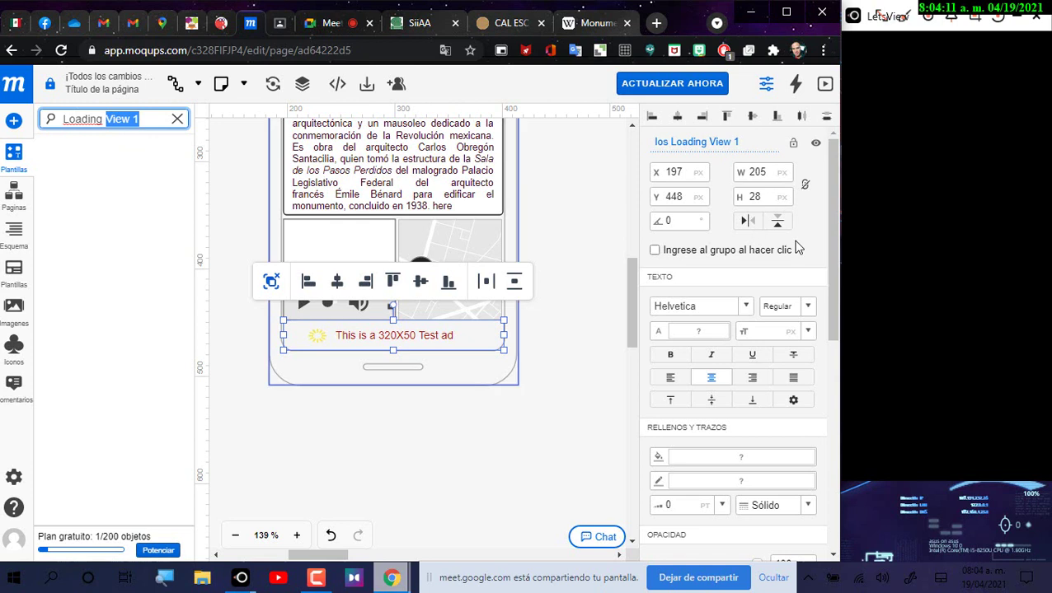
pyautogui.press('BackSpace')
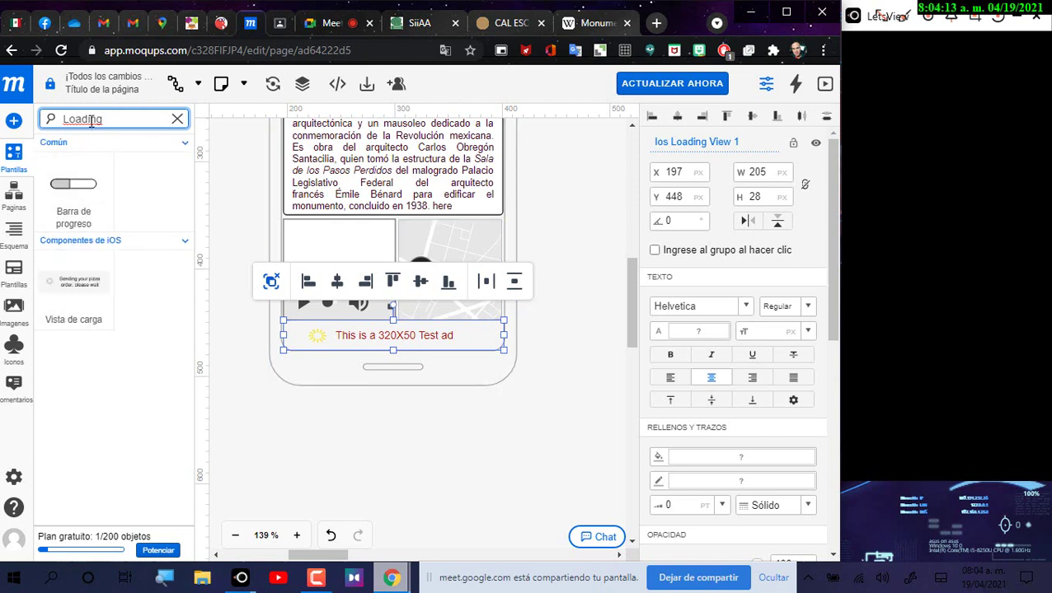
pyautogui.press('BackSpace')
pyautogui.doubleClick(102, 121)
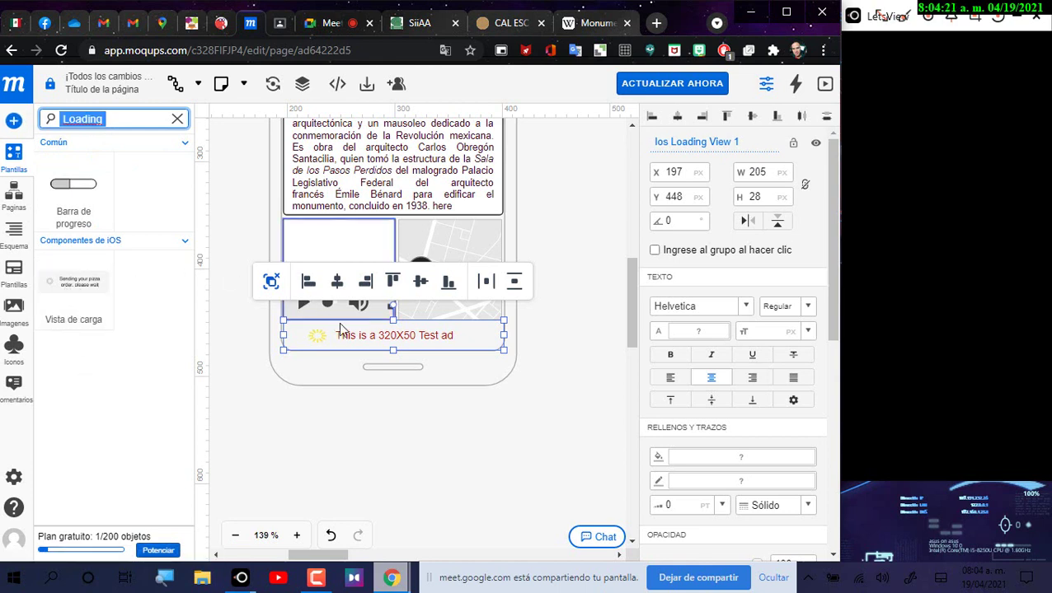
# Step: Lower the top edge of the Ios Loading View 1 ad banner so it is 205 px wide and shorter
pyautogui.moveTo(391, 578)
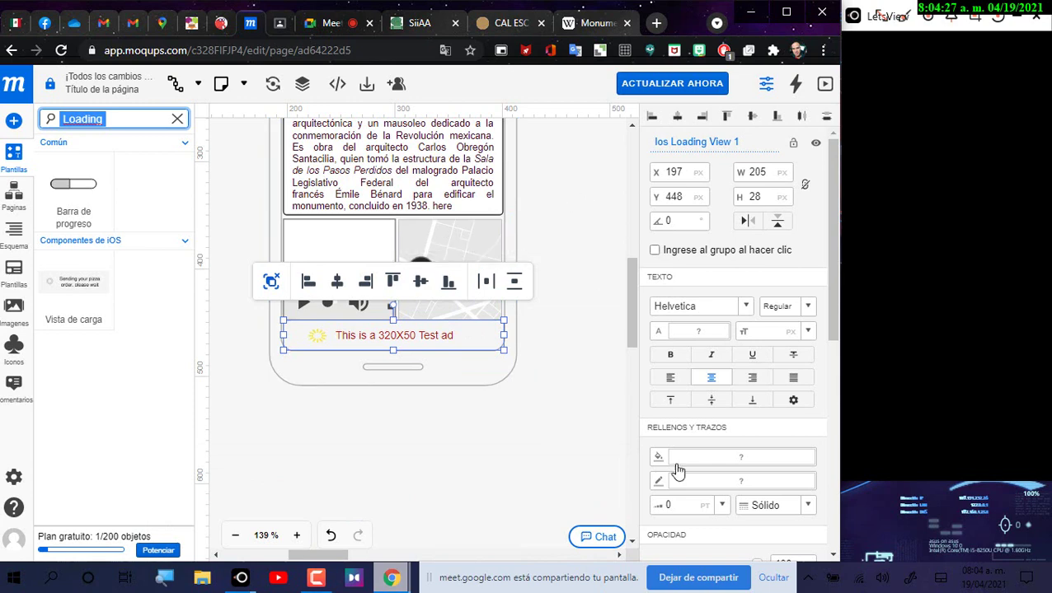
pyautogui.click(486, 467)
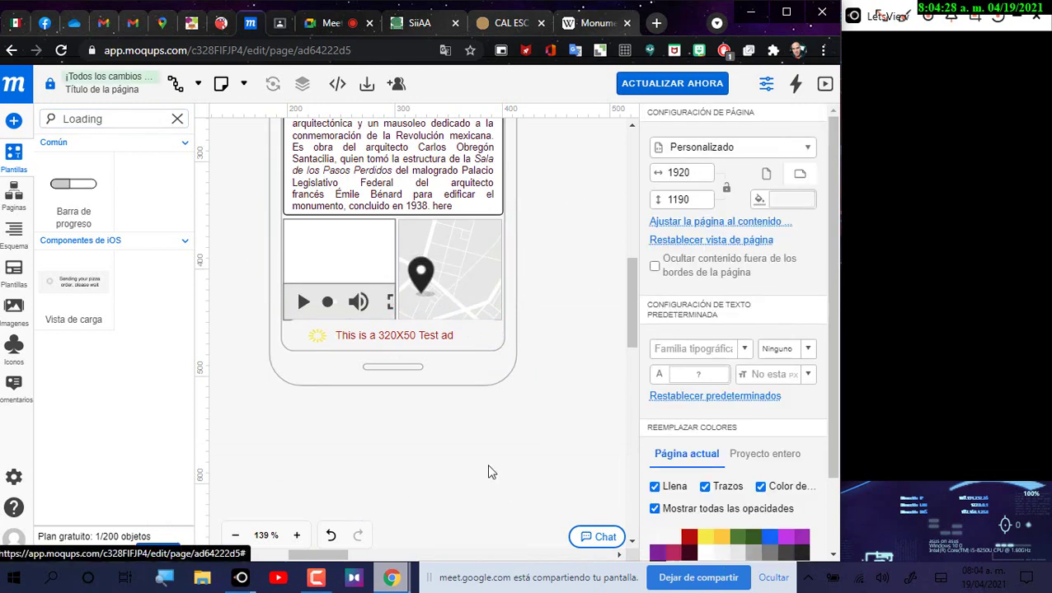
pyautogui.click(395, 324)
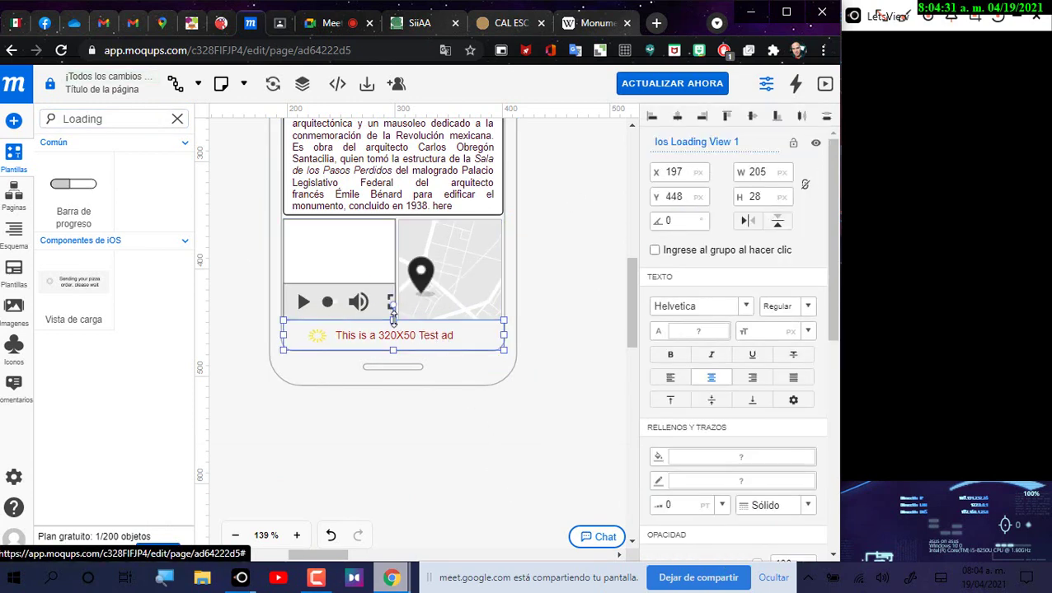
pyautogui.moveTo(393, 317); pyautogui.dragTo(396, 326)
# Step: Select the video player and zoom out twice to show the whole phone mock-up
pyautogui.click(587, 280)
pyautogui.scroll(3, 534, 332)
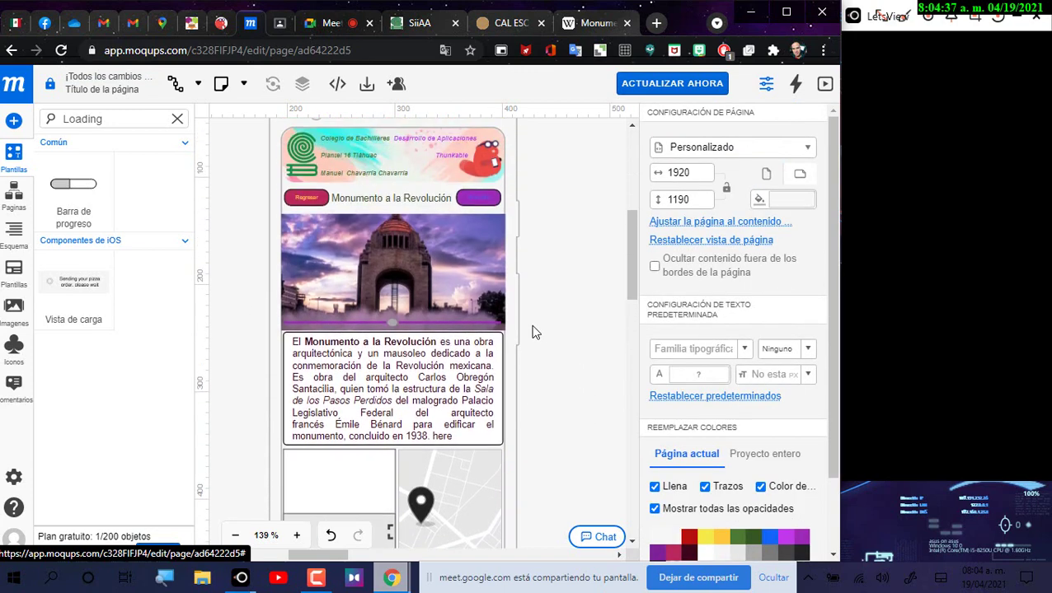
pyautogui.scroll(-2, 545, 333)
pyautogui.click(383, 351)
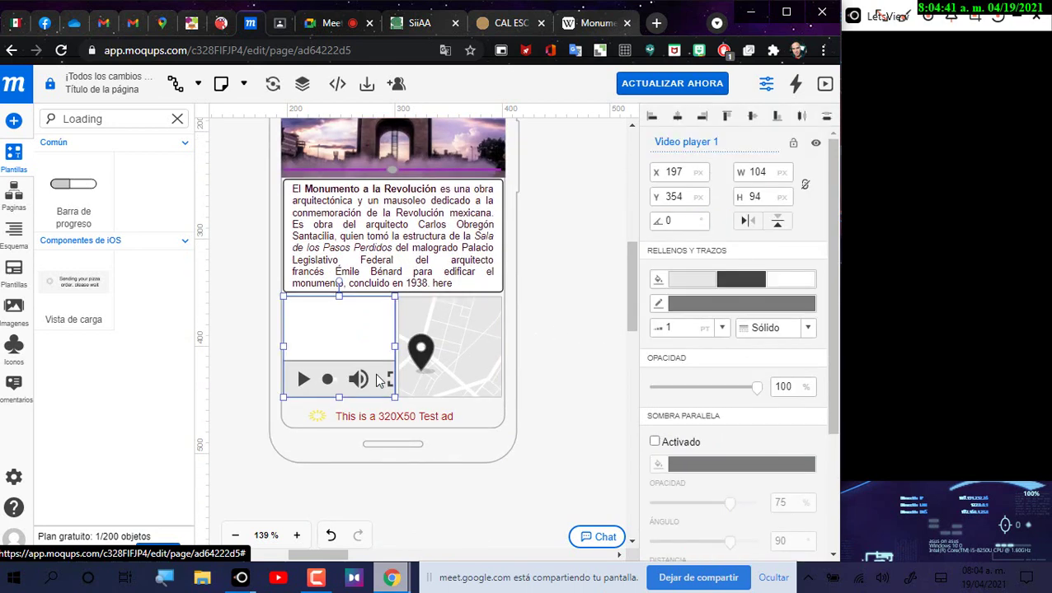
pyautogui.scroll(1, 604, 328)
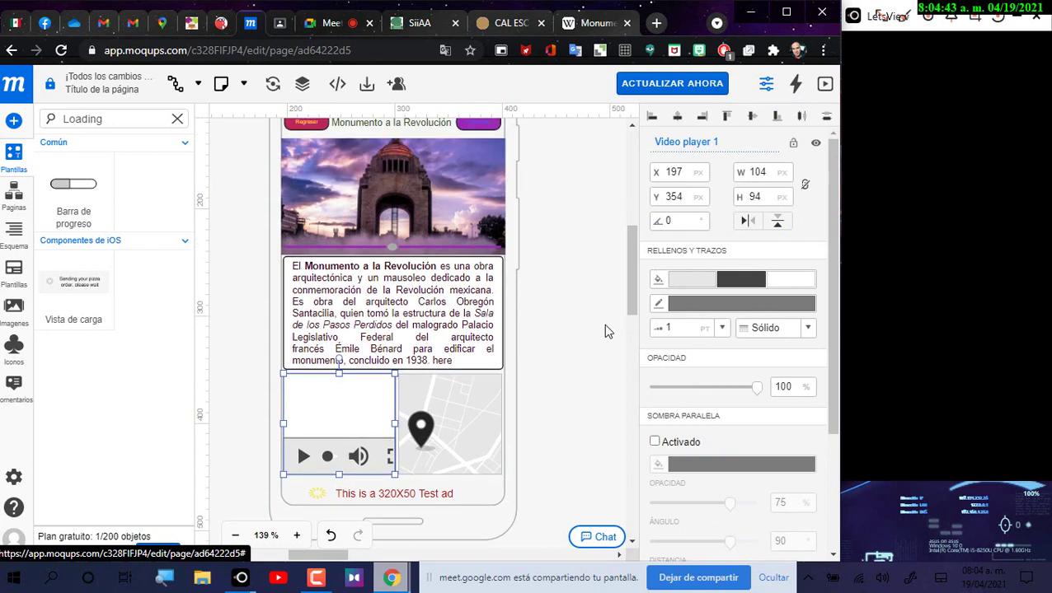
pyautogui.scroll(1, 603, 324)
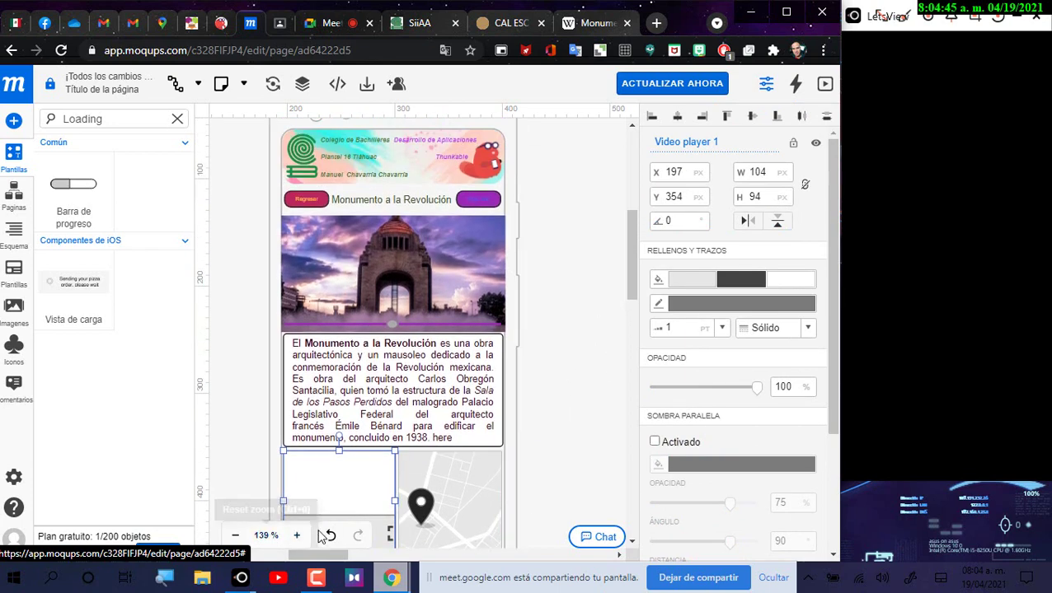
pyautogui.click(235, 536)
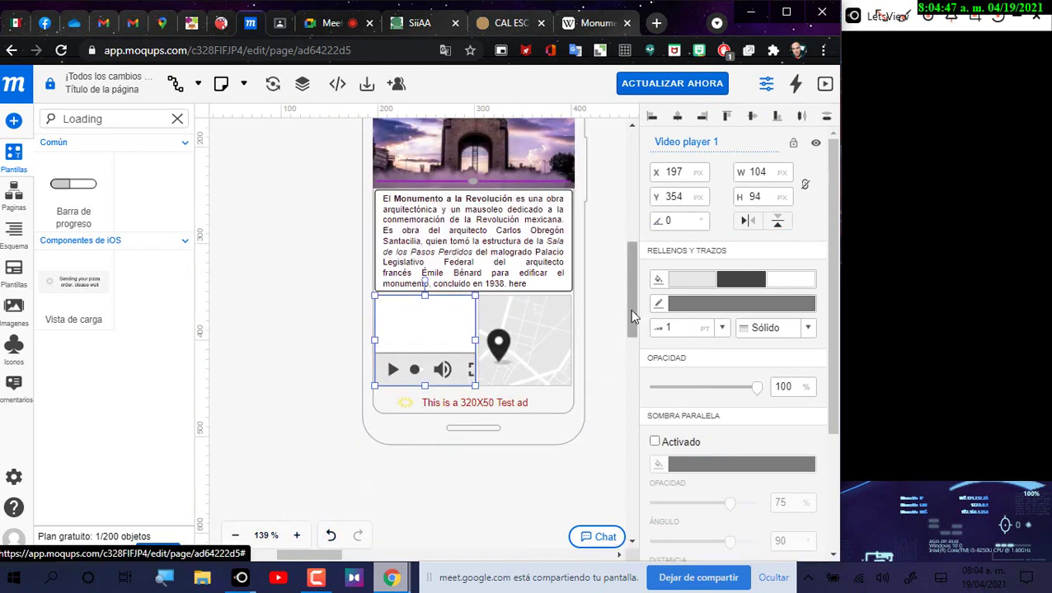
pyautogui.moveTo(631, 311); pyautogui.dragTo(630, 285)
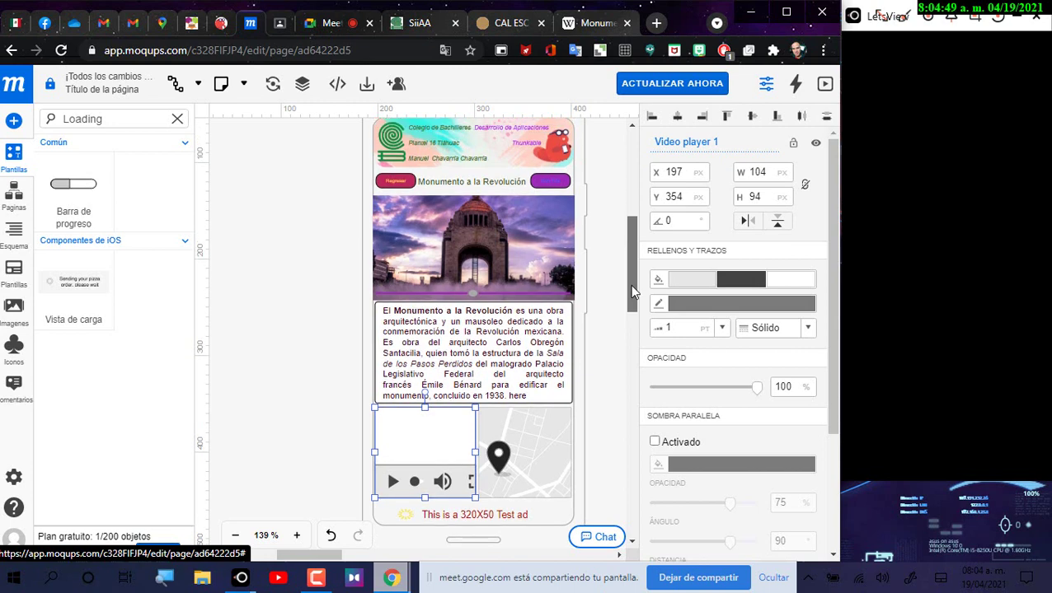
pyautogui.click(235, 535)
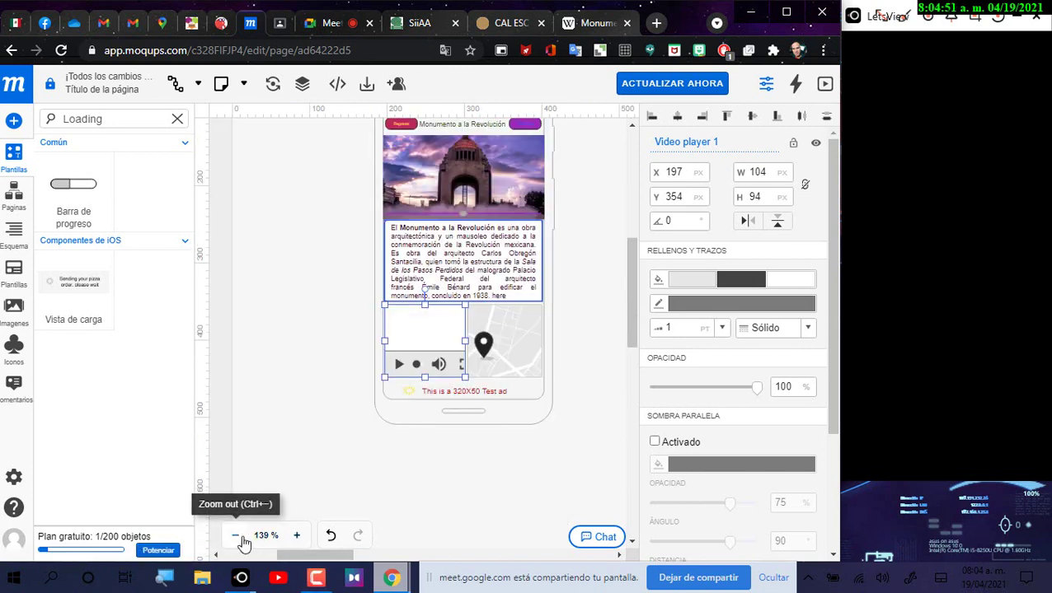
pyautogui.moveTo(627, 306); pyautogui.dragTo(628, 283)
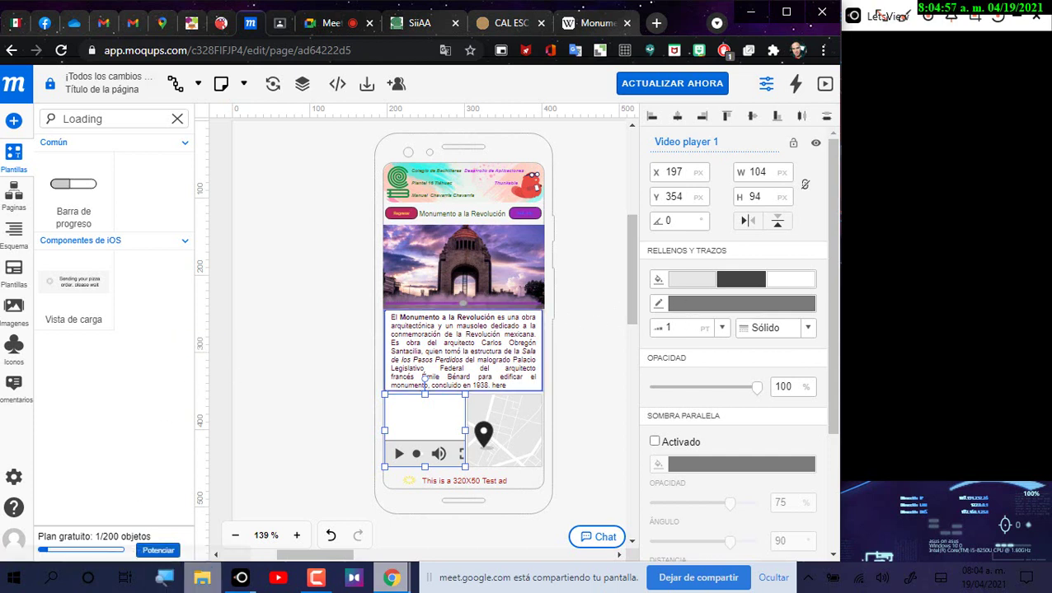
# Step: Open Paint, paste the screen capture, and return to the mock-up with the video player deselected
pyautogui.click(65, 582)
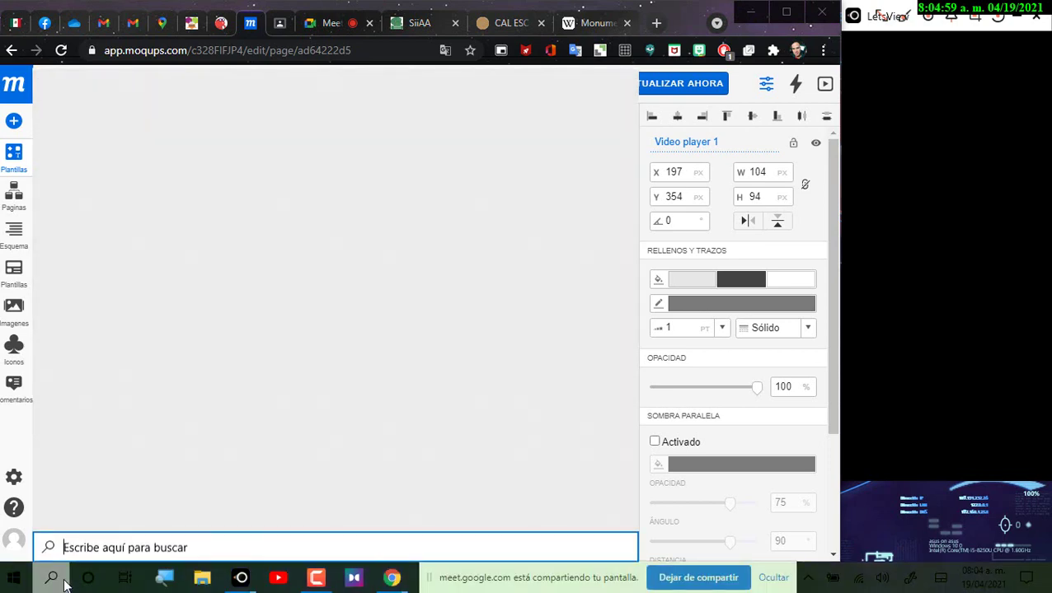
pyautogui.write('pain')
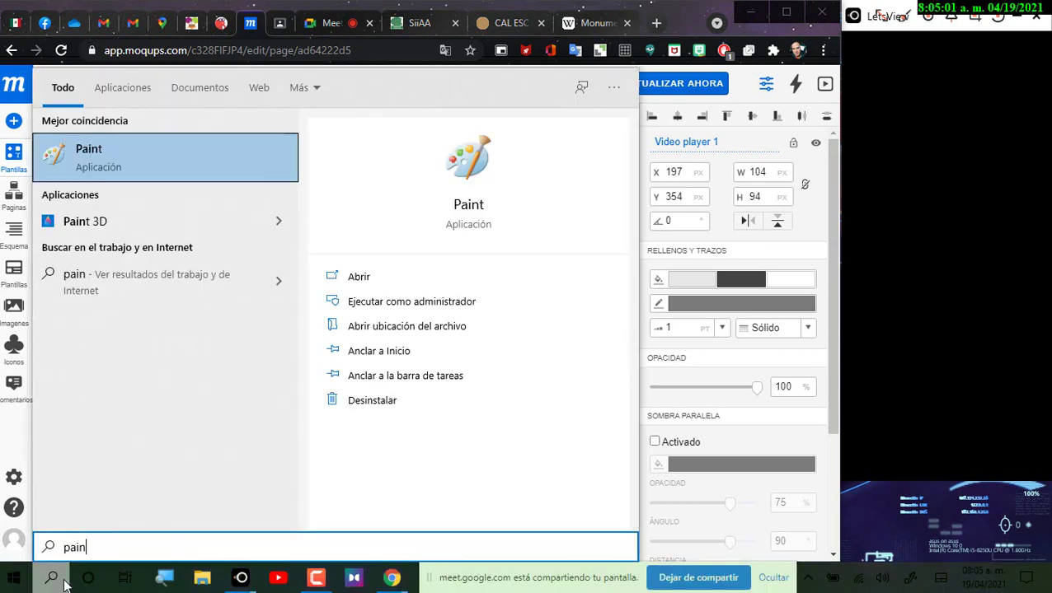
pyautogui.press('Return')
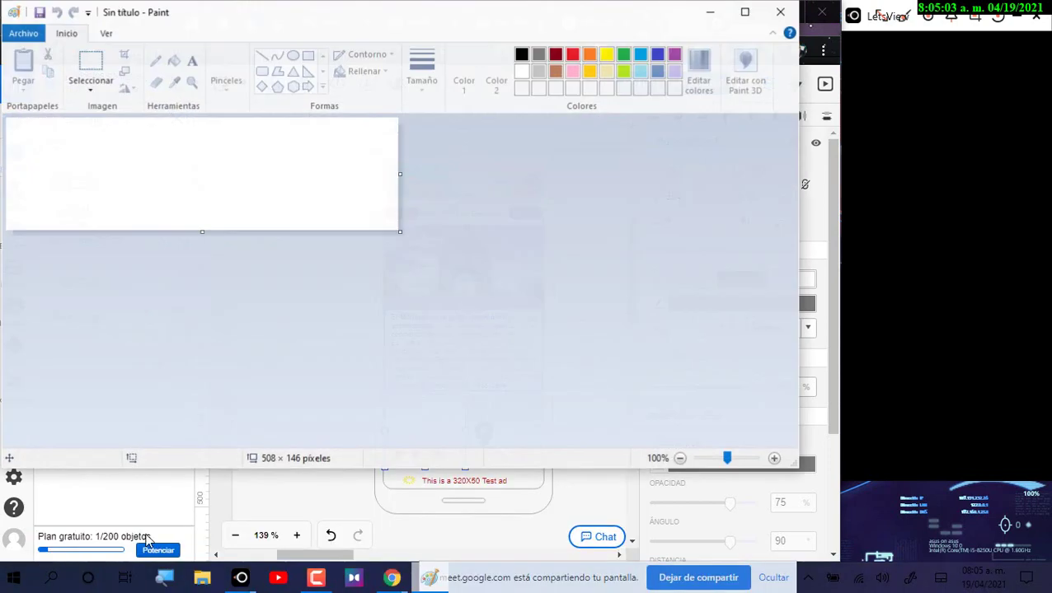
pyautogui.hotkey('ctrl', 'v')
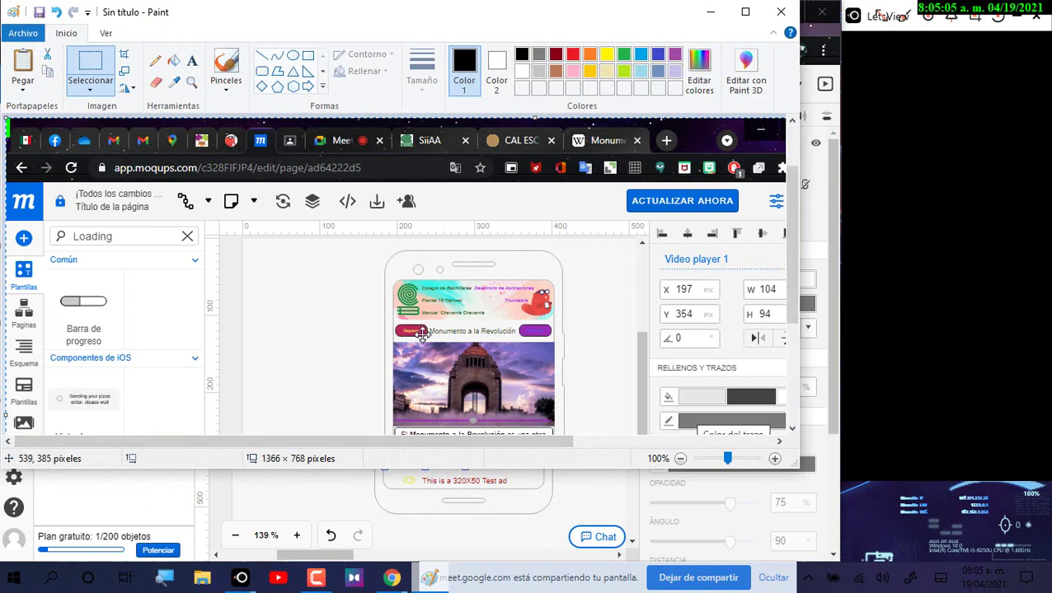
pyautogui.scroll(-3, 483, 282)
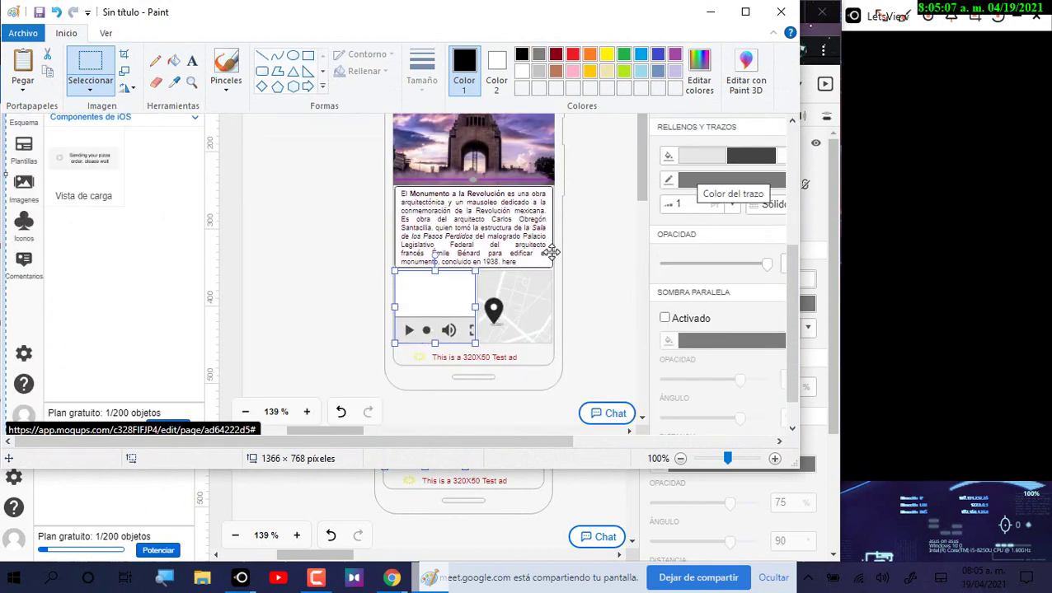
pyautogui.click(709, 13)
pyautogui.click(589, 375)
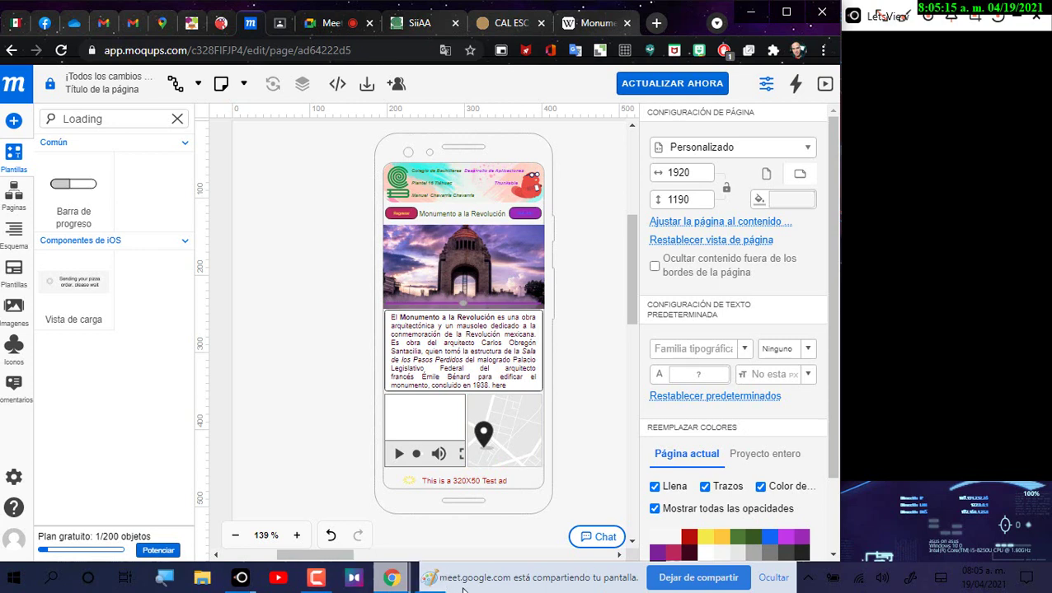
# Step: Start a new Paint image without saving, paste the fresh capture maximized, then return to Moqups
pyautogui.hotkey('alt', 'Tab')
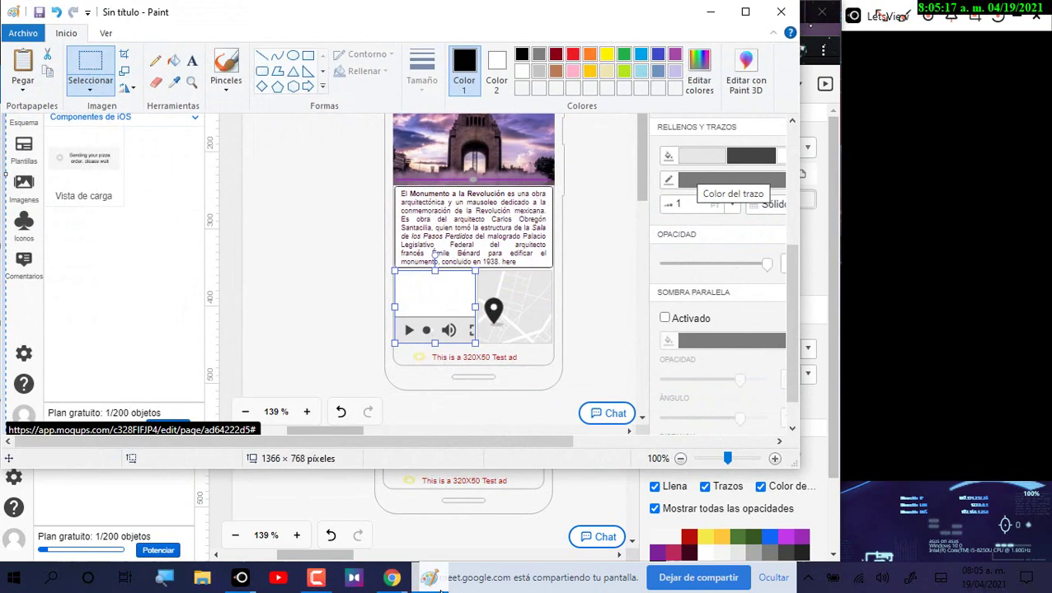
pyautogui.moveTo(441, 588)
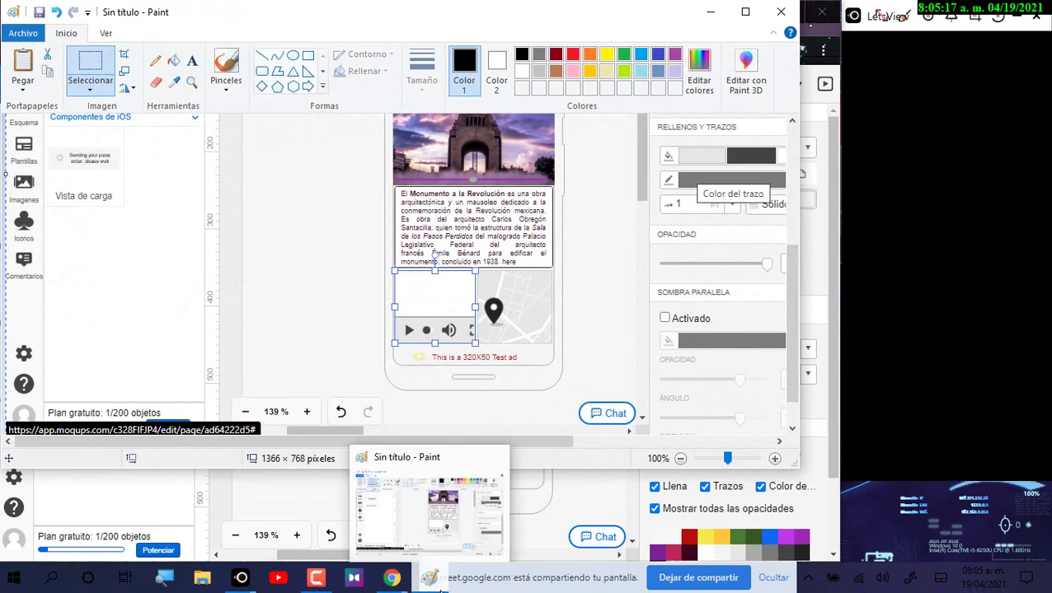
pyautogui.click(23, 33)
pyautogui.click(79, 65)
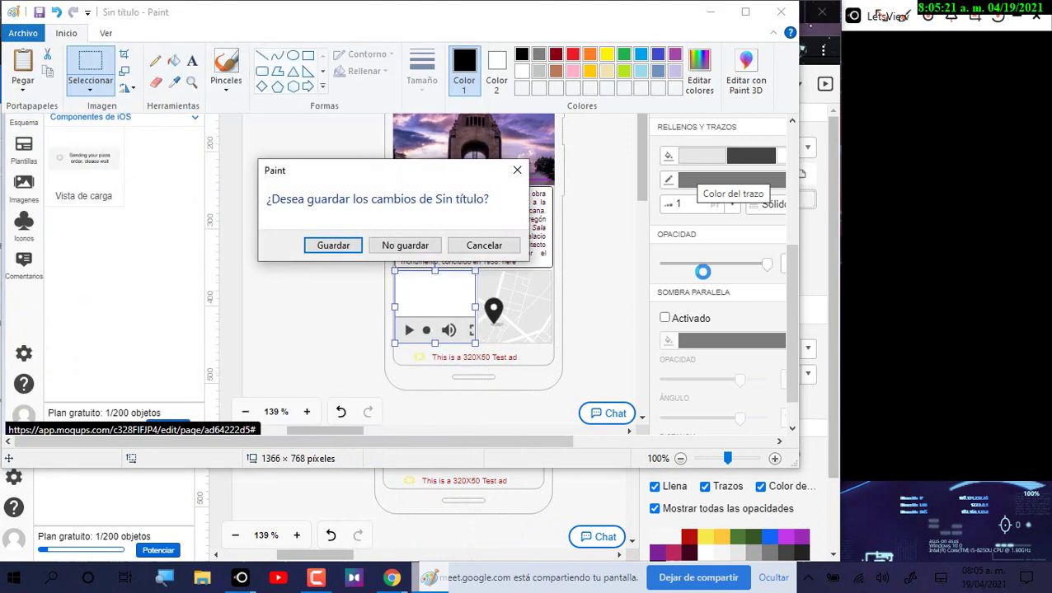
pyautogui.press('n')
pyautogui.hotkey('ctrl', 'v')
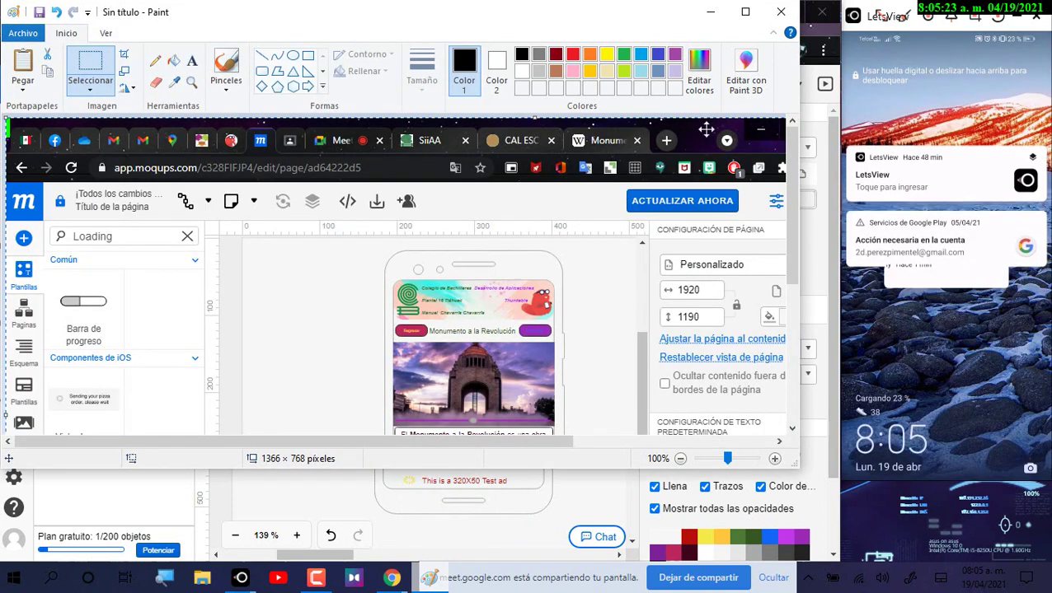
pyautogui.click(746, 12)
pyautogui.scroll(-3, 551, 358)
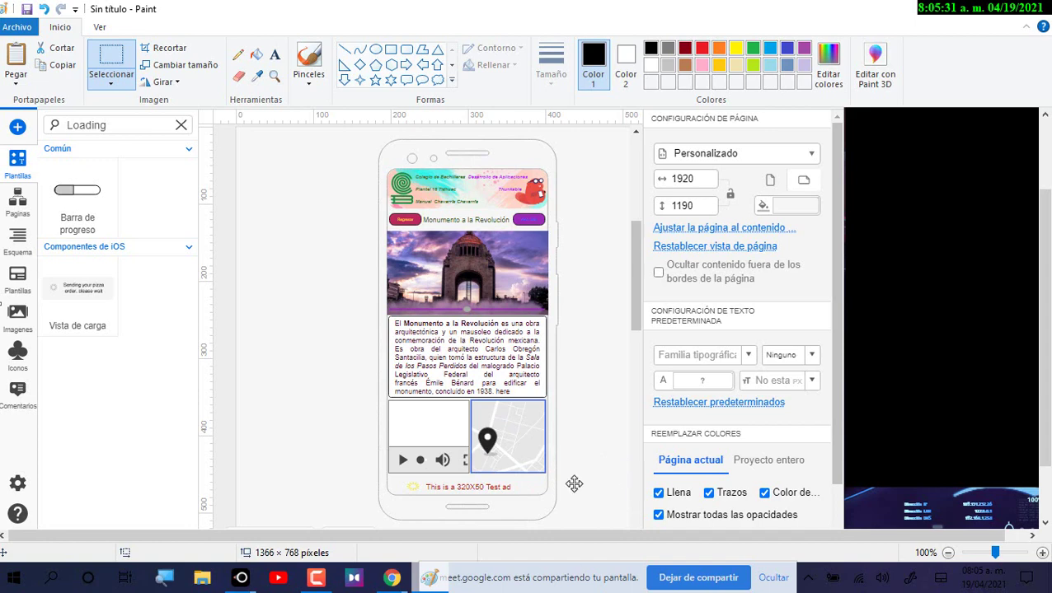
pyautogui.click(956, 12)
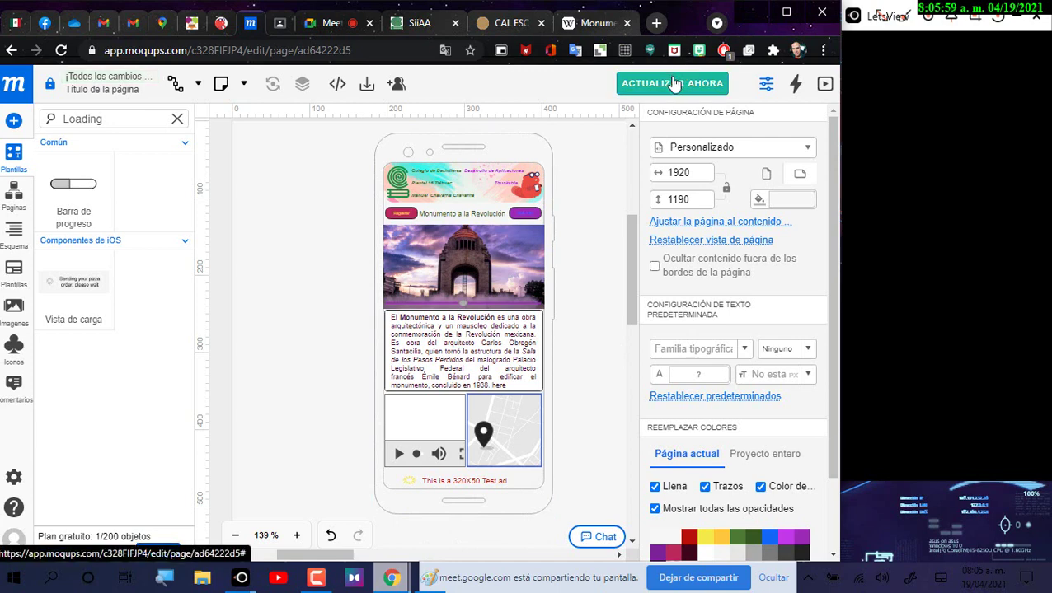
# Step: Show the Monumento a la Revolución screen in the Thunkable designer and adjust its preview zoom
pyautogui.click(226, 25)
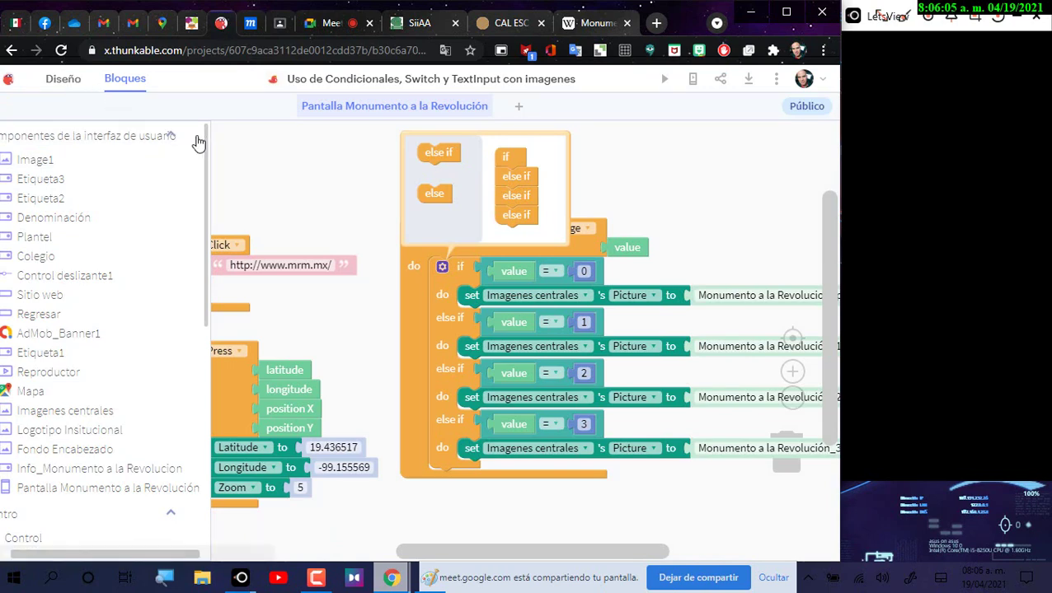
pyautogui.click(64, 80)
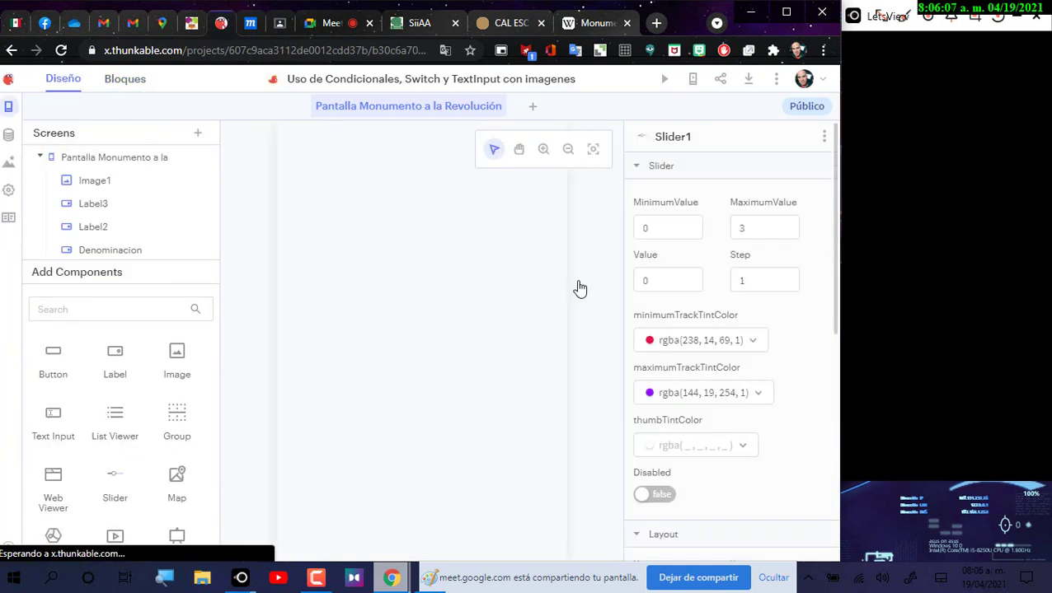
pyautogui.click(567, 151)
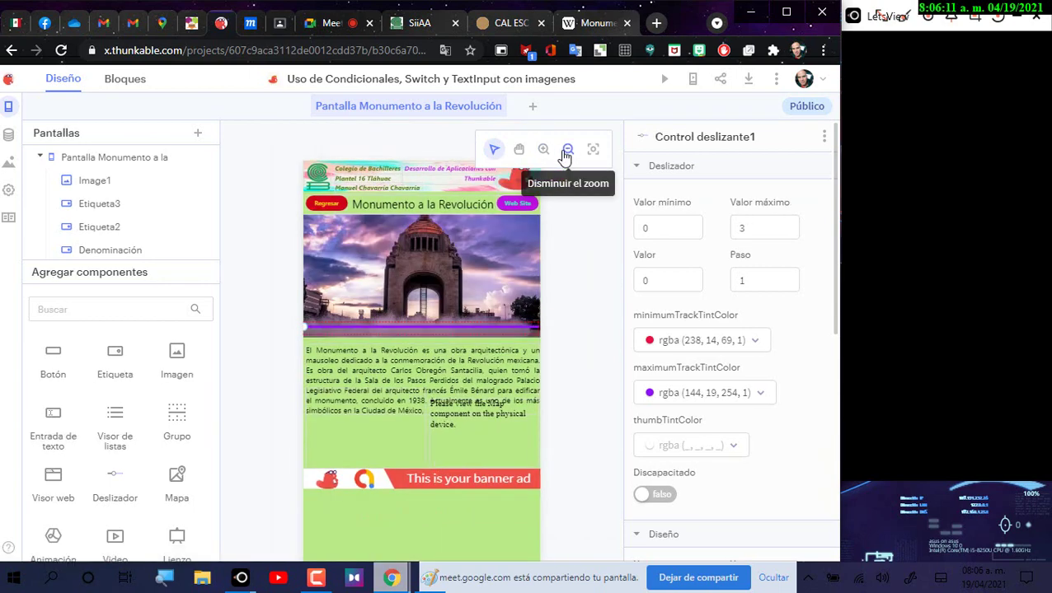
pyautogui.click(565, 154)
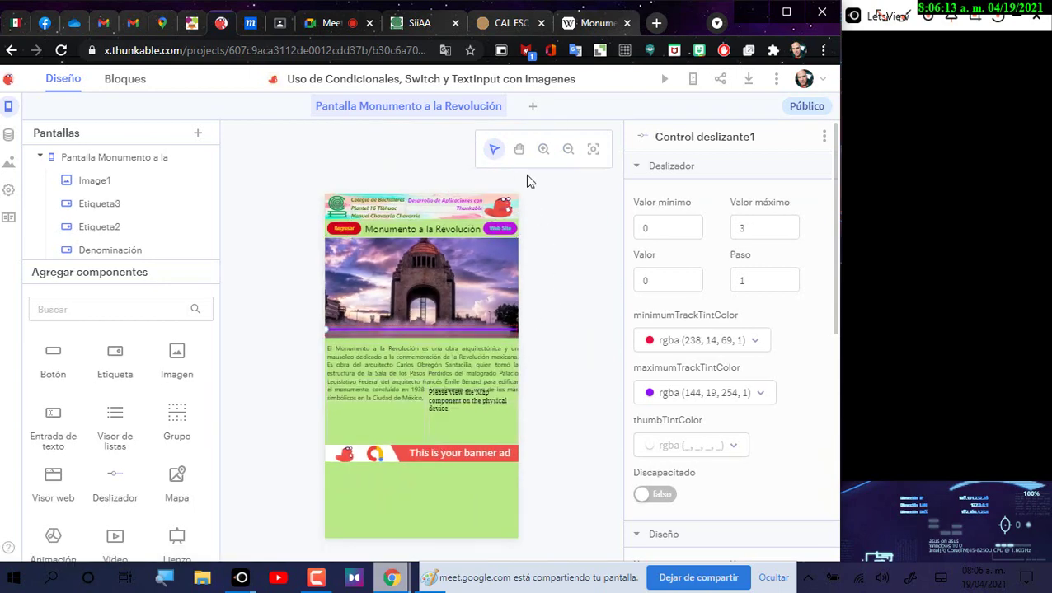
pyautogui.click(543, 149)
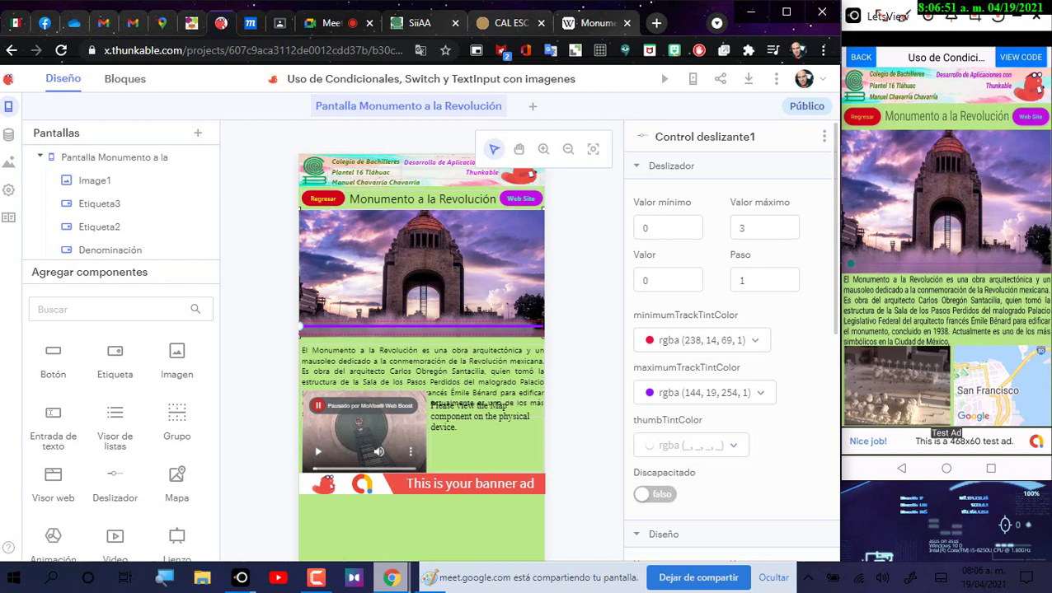
# Step: Relaunch Thunkable Live on the phone, then bring the browser window back to the front
pyautogui.click(947, 468)
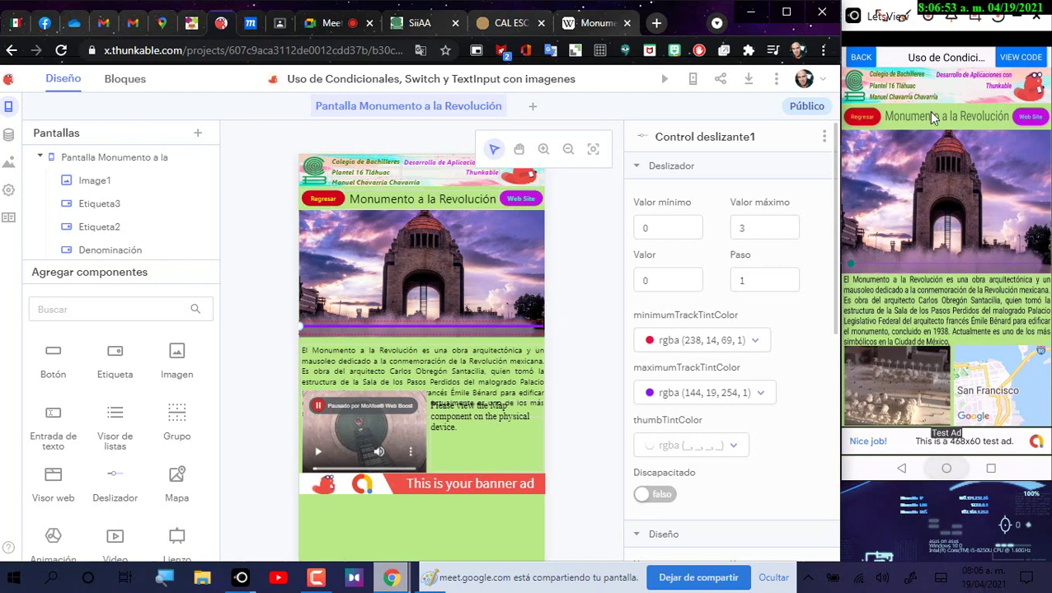
pyautogui.click(946, 191)
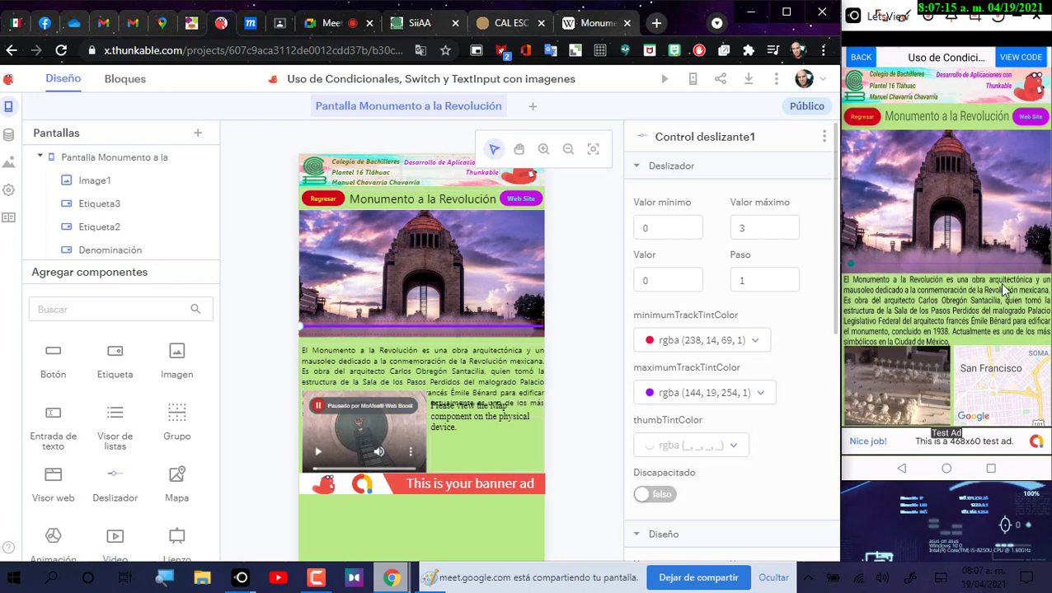
pyautogui.click(531, 197)
pyautogui.click(391, 577)
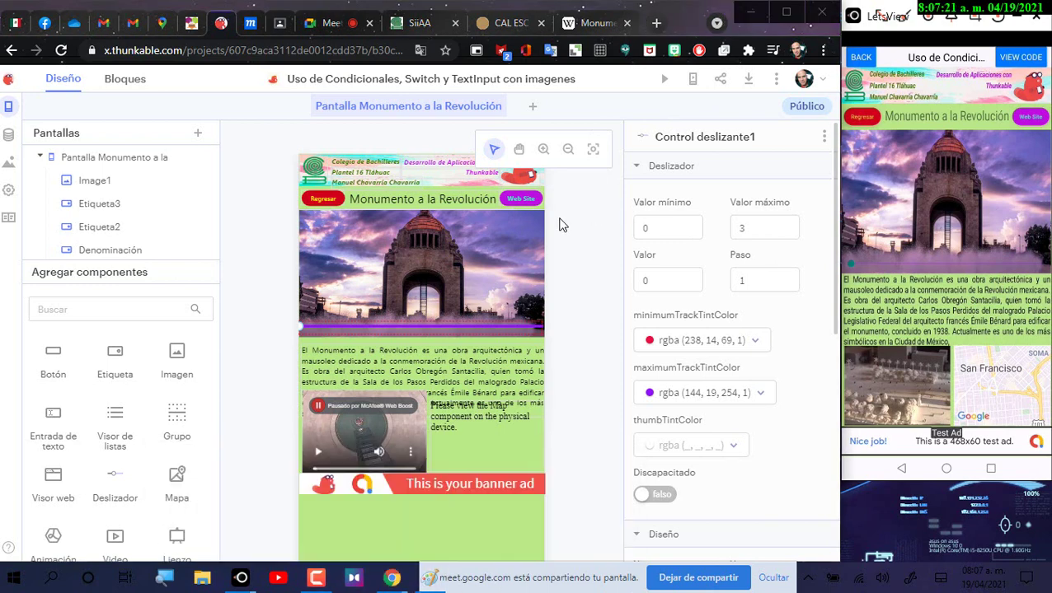
pyautogui.click(561, 224)
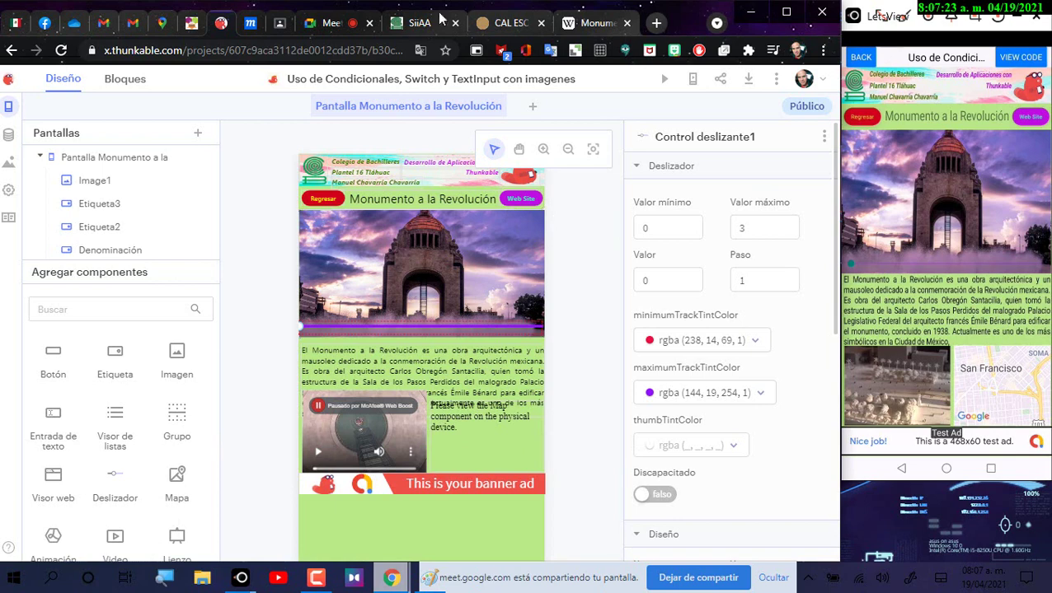
# Step: View the Moqups mock-up, then switch to the Thunkable My Projects page
pyautogui.click(251, 27)
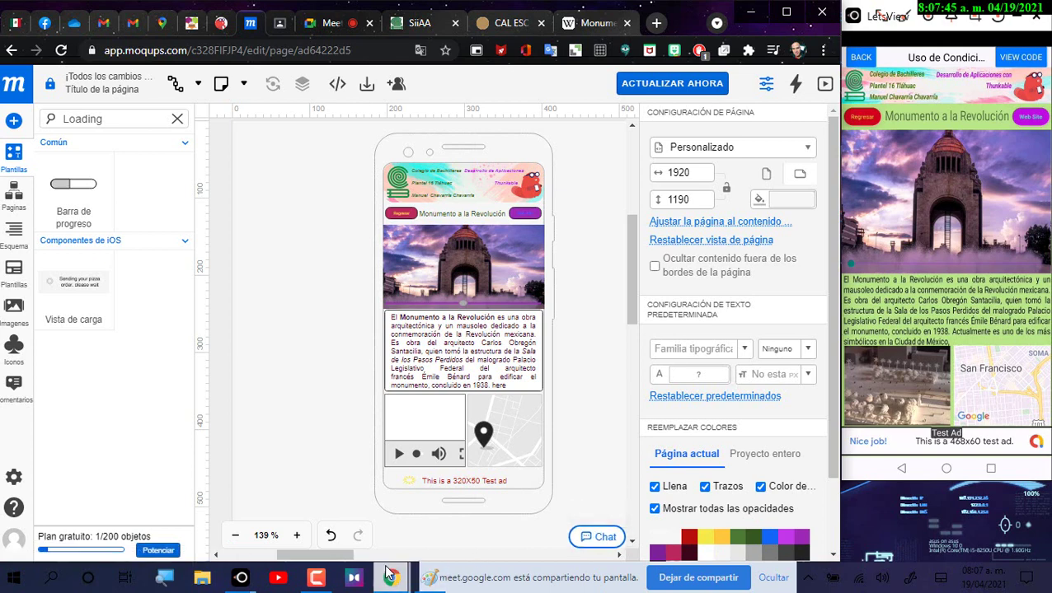
pyautogui.click(305, 583)
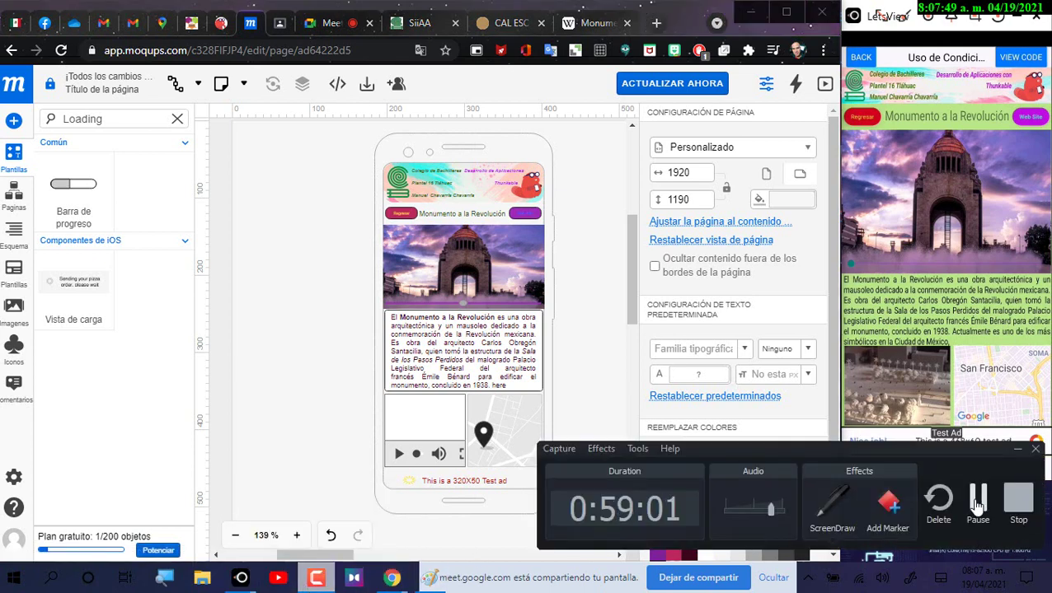
pyautogui.click(977, 504)
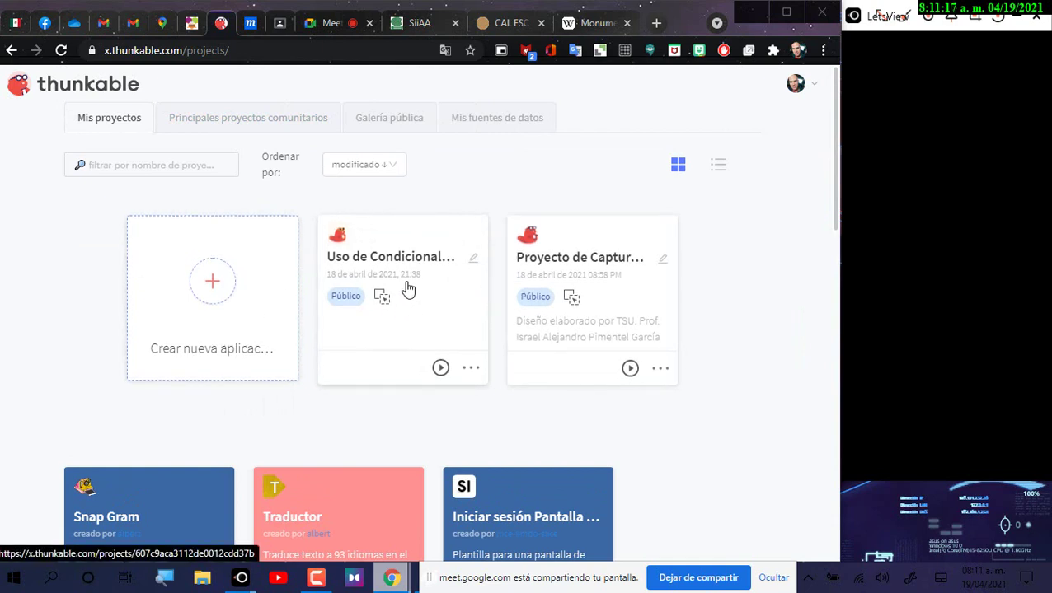
# Step: Copy the existing project's title and paste it as the name of a new project
pyautogui.click(472, 259)
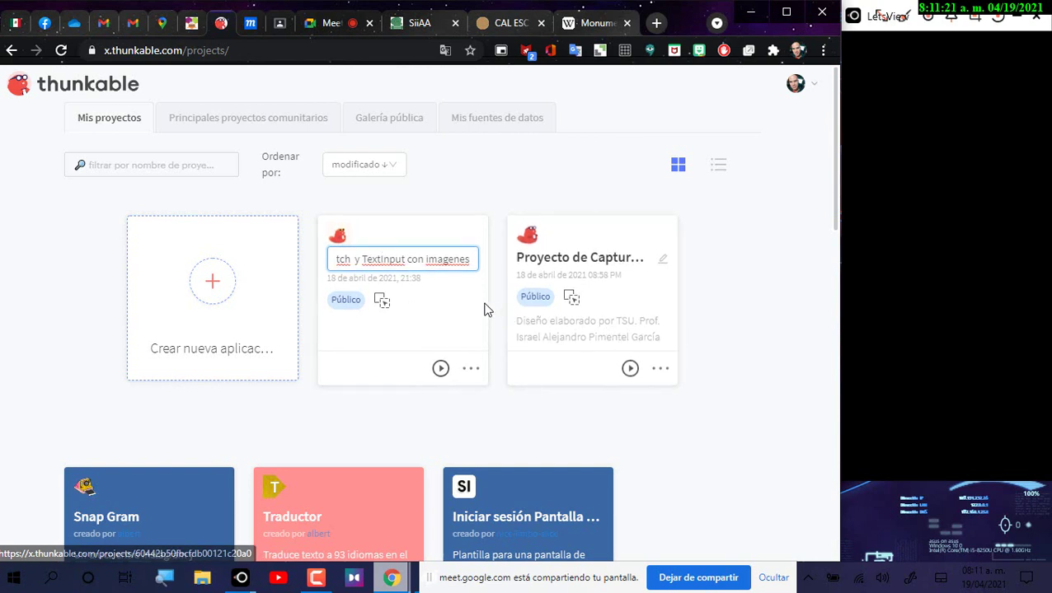
pyautogui.moveTo(471, 260); pyautogui.dragTo(145, 258)
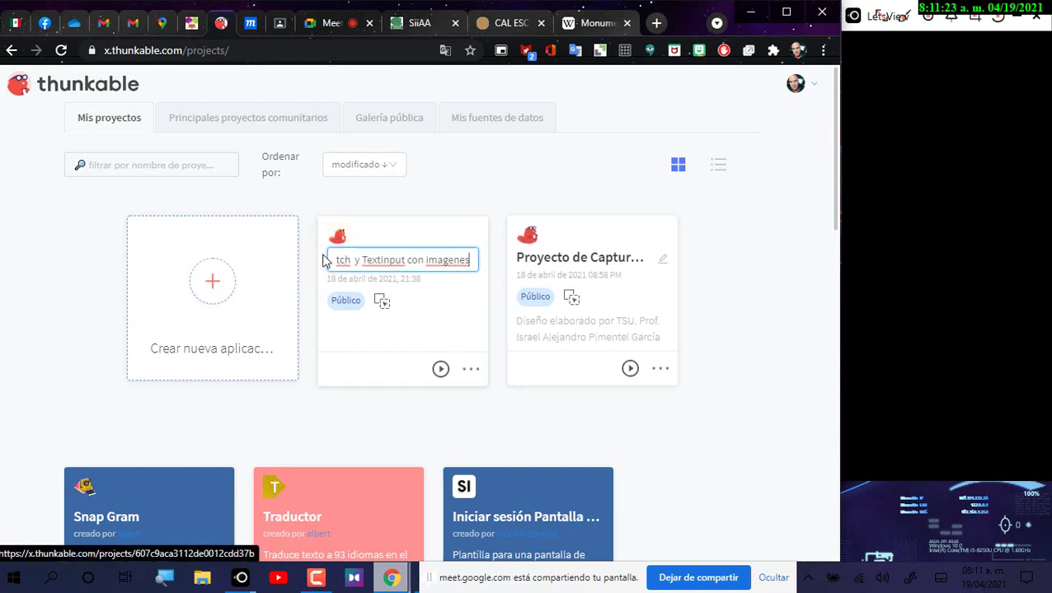
pyautogui.hotkey('ctrl', 'a')
pyautogui.hotkey('ctrl', 'c')
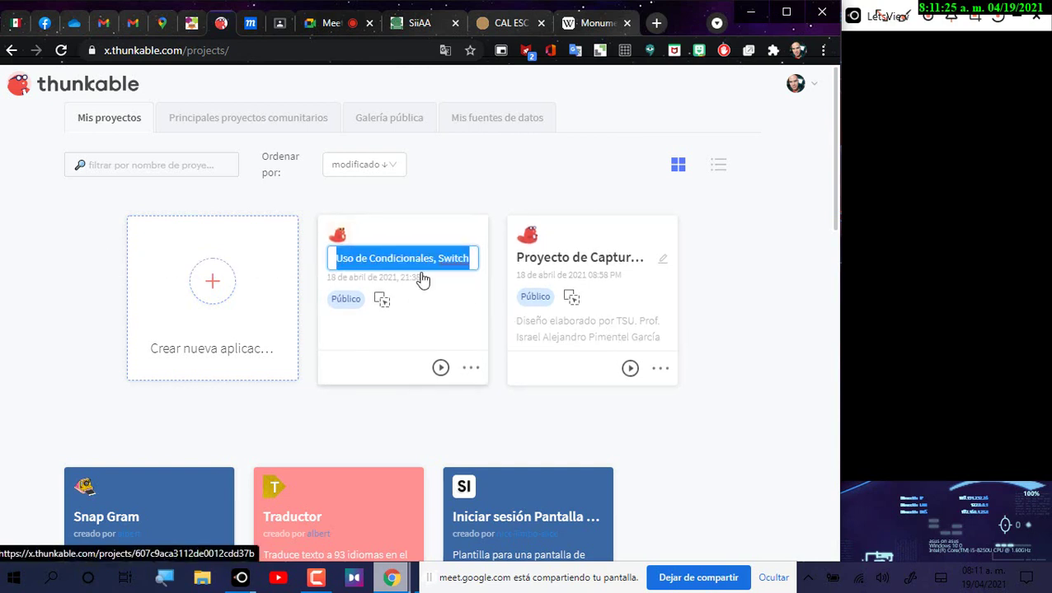
pyautogui.click(212, 281)
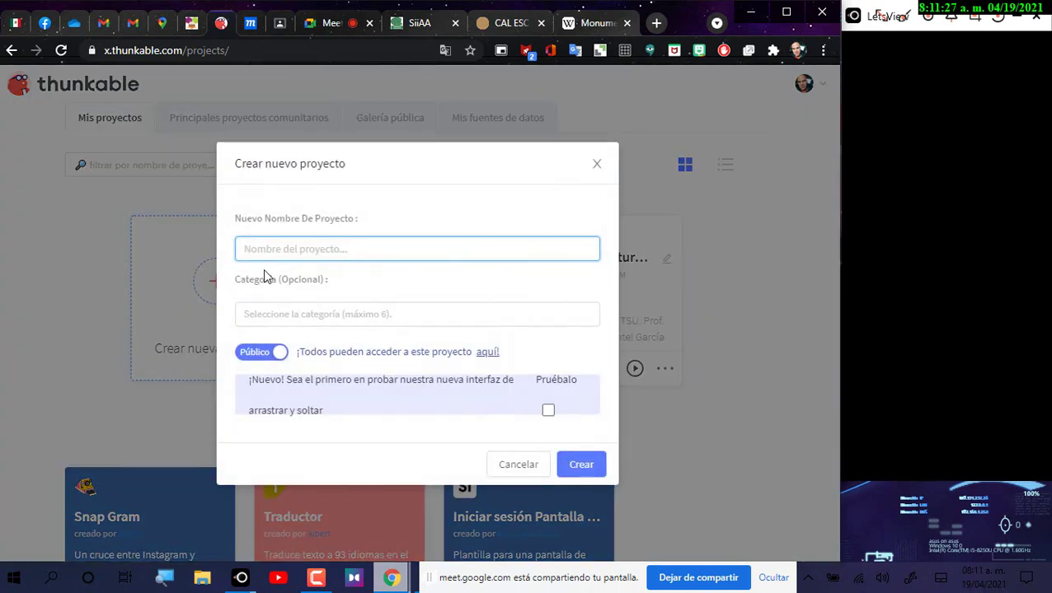
pyautogui.hotkey('ctrl', 'v')
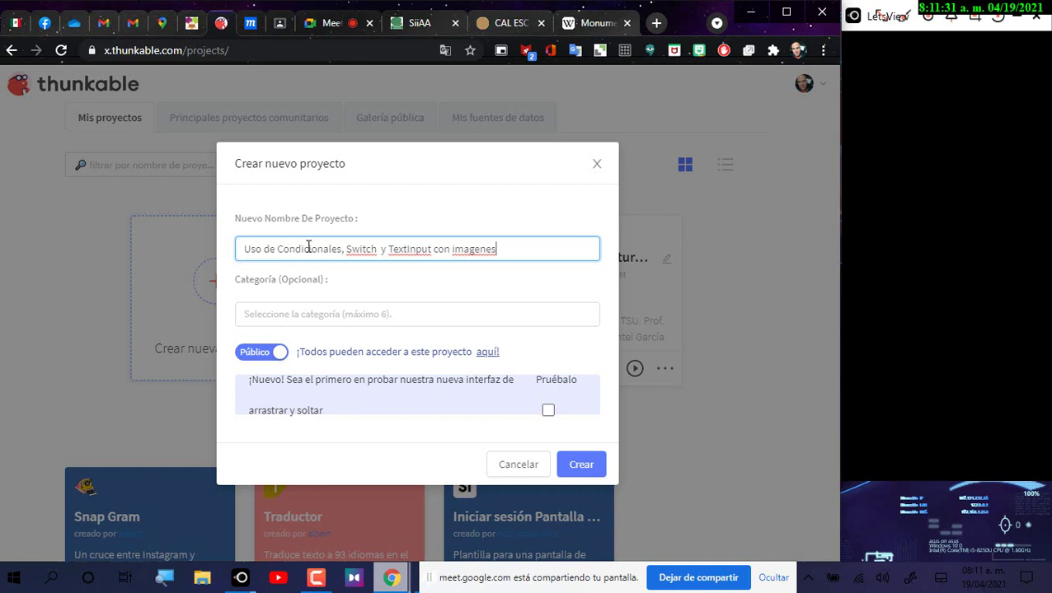
# Step: Edit the name to 'Uso de Condicionales, Slide Video y Mapa con imágenes' and opt into drag-and-drop
pyautogui.moveTo(345, 249); pyautogui.dragTo(377, 251)
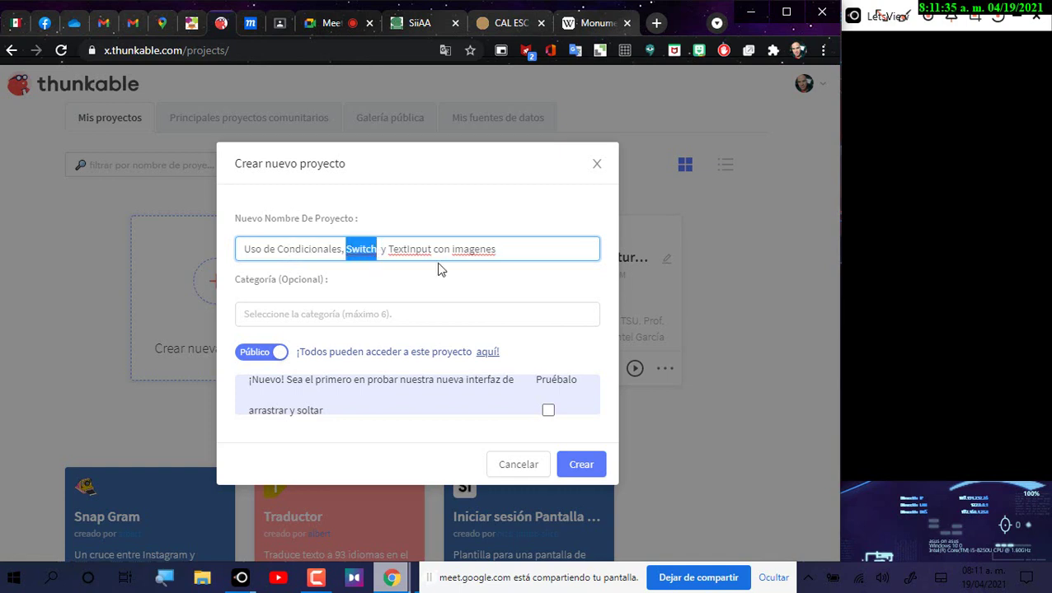
pyautogui.write('Slide')
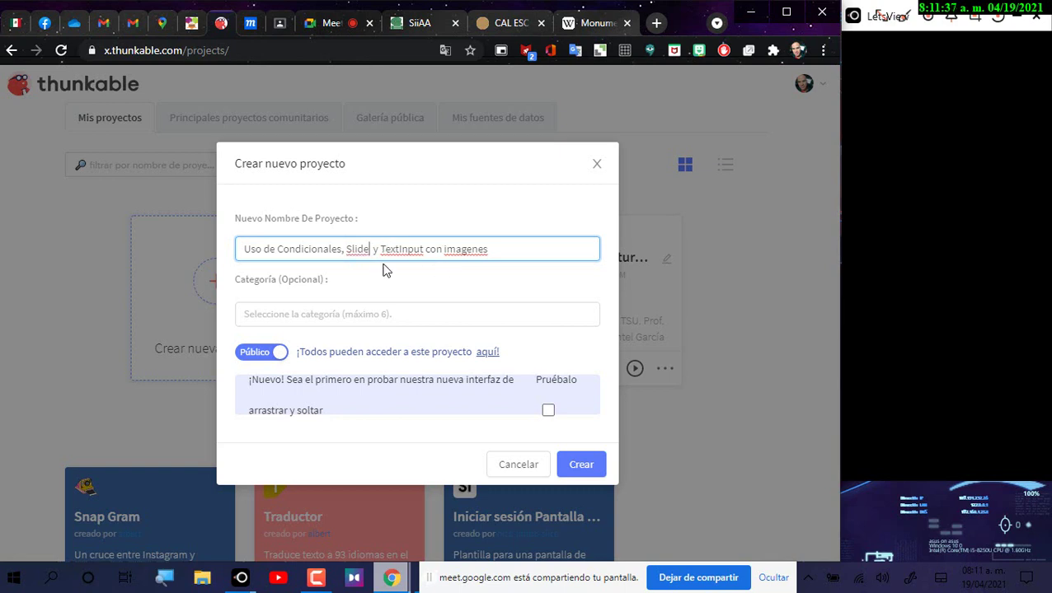
pyautogui.click(382, 249)
pyautogui.press('BackSpace')
pyautogui.press('BackSpace')
pyautogui.press('Right')
pyautogui.press('Right')
pyautogui.press('Right')
pyautogui.press('Right')
pyautogui.press('Right')
pyautogui.press('Right')
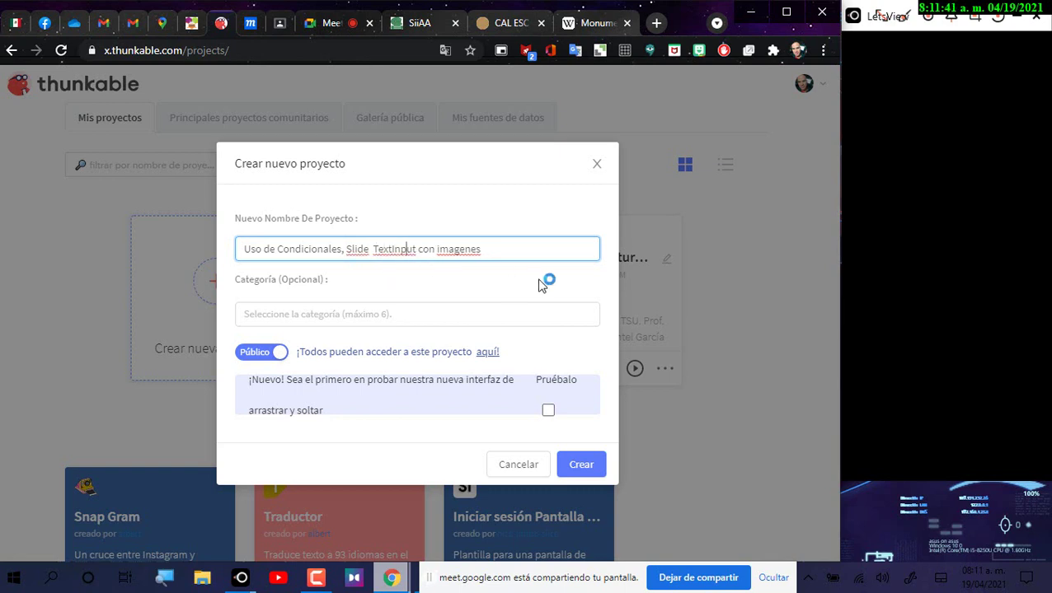
pyautogui.press('BackSpace')
pyautogui.press('BackSpace')
pyautogui.press('BackSpace')
pyautogui.press('BackSpace')
pyautogui.press('BackSpace')
pyautogui.press('BackSpace')
pyautogui.press('BackSpace')
pyautogui.press('BackSpace')
pyautogui.press('BackSpace')
pyautogui.press('BackSpace')
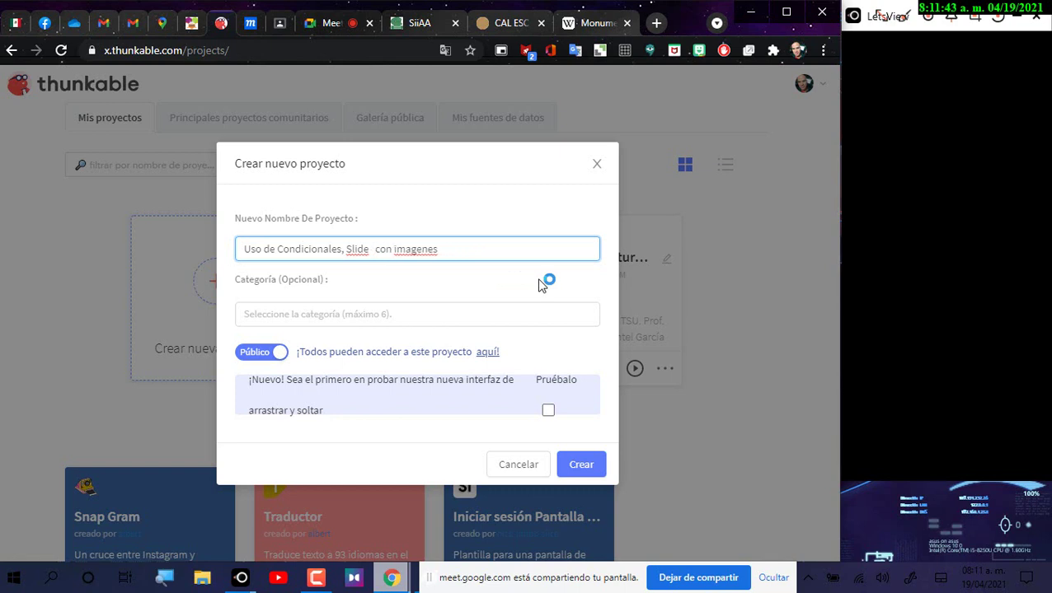
pyautogui.write('Video ')
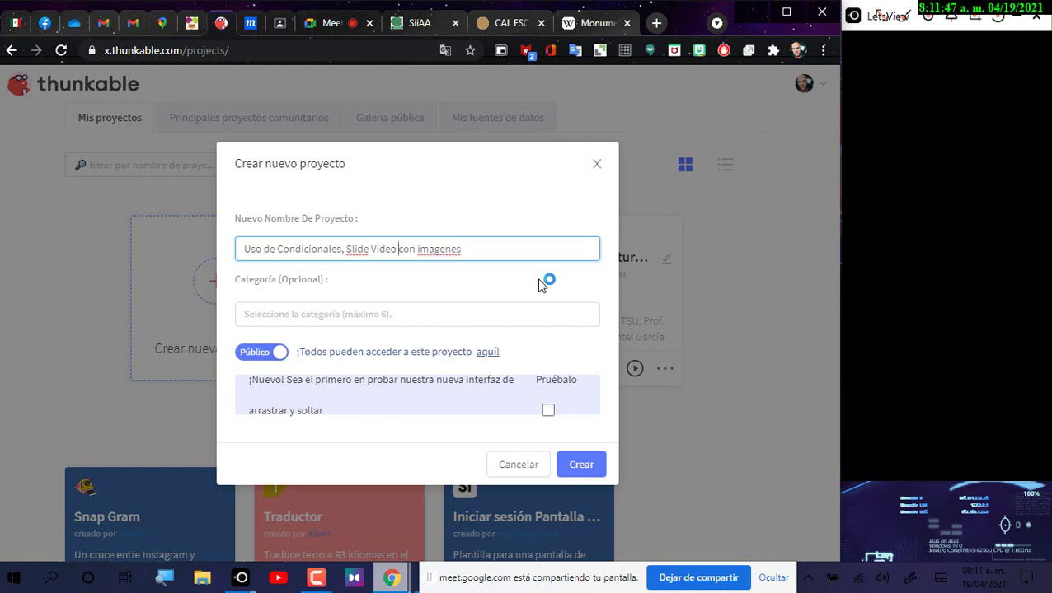
pyautogui.write('y Map')
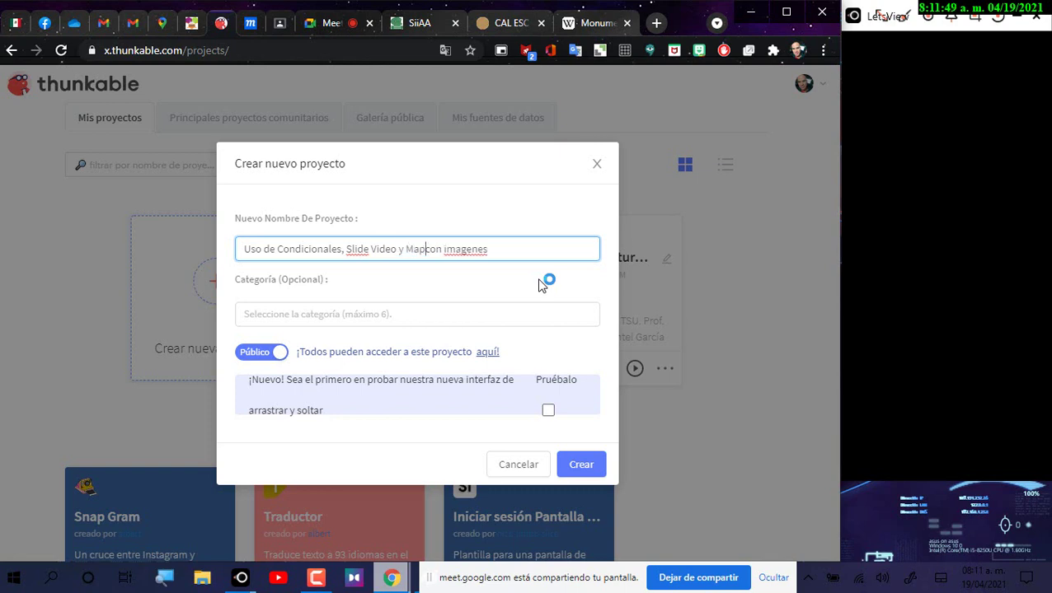
pyautogui.write('a')
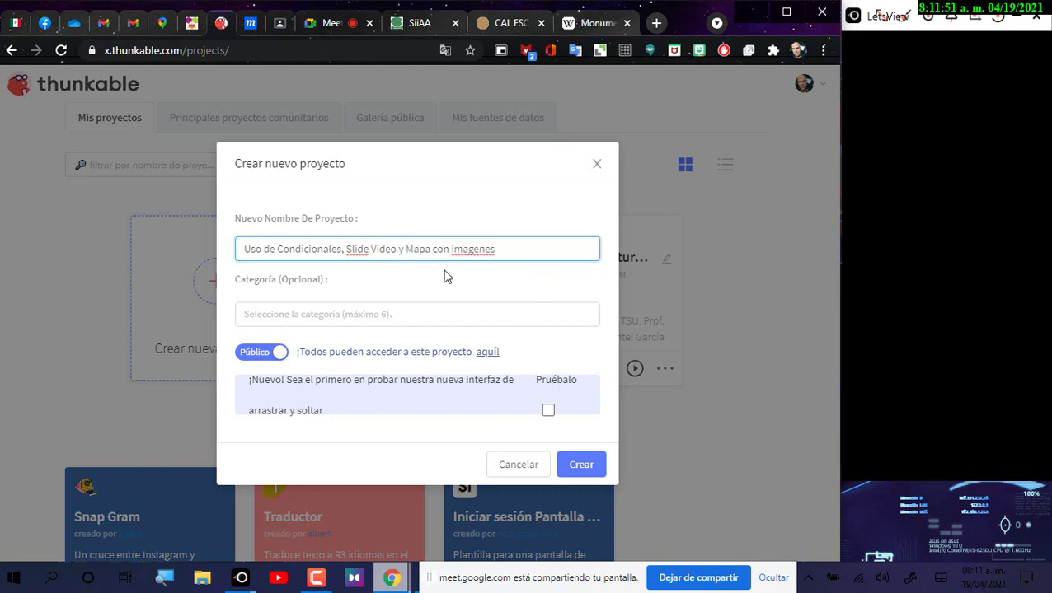
pyautogui.rightClick(469, 249)
pyautogui.click(486, 259)
pyautogui.click(548, 412)
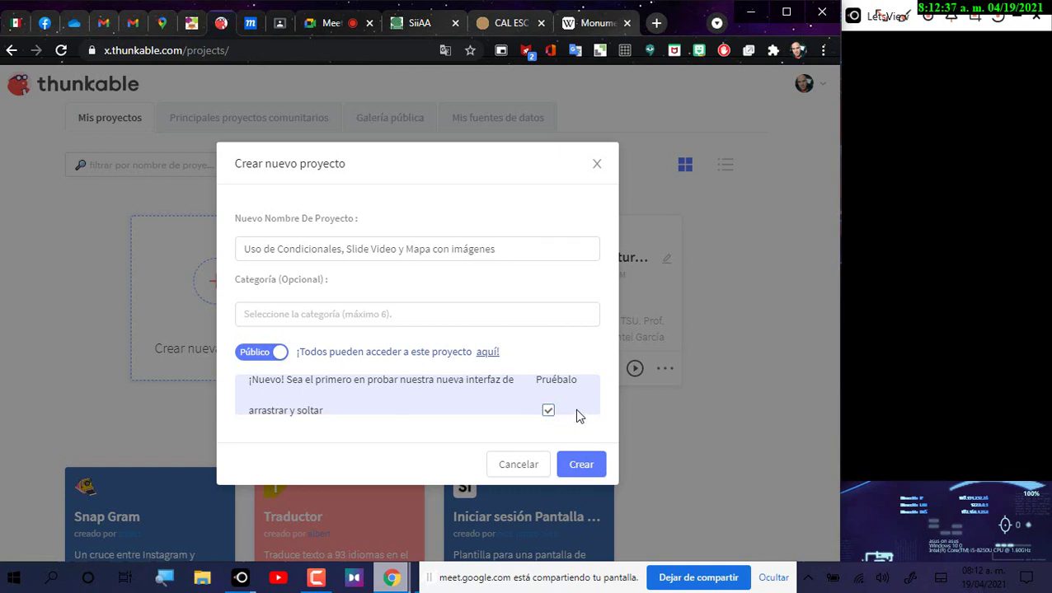
# Step: Set the project category to 'información' and click Crear to create the project
pyautogui.click(410, 315)
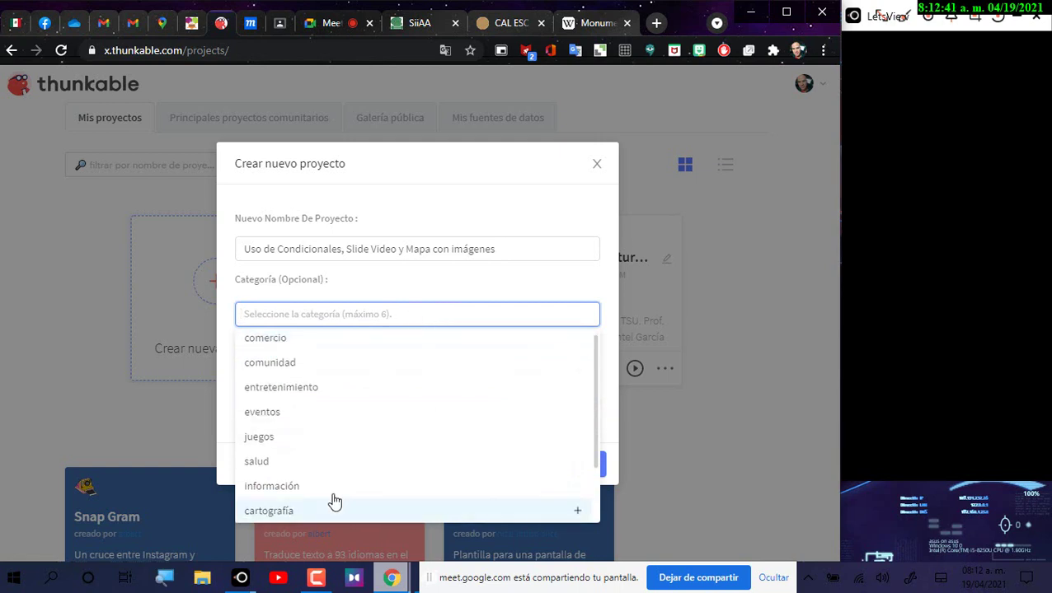
pyautogui.scroll(-1, 328, 500)
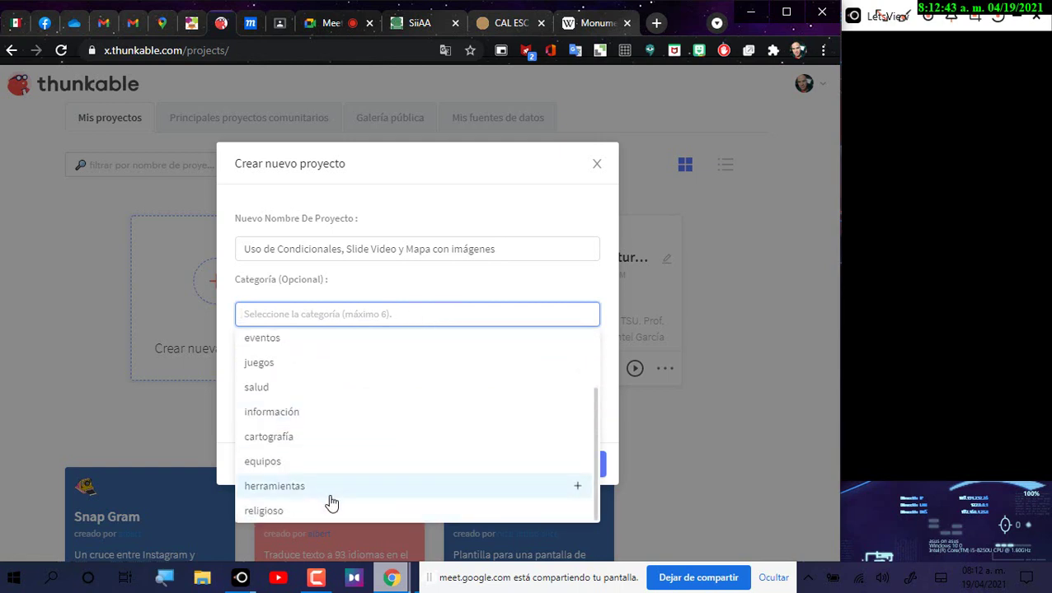
pyautogui.click(340, 319)
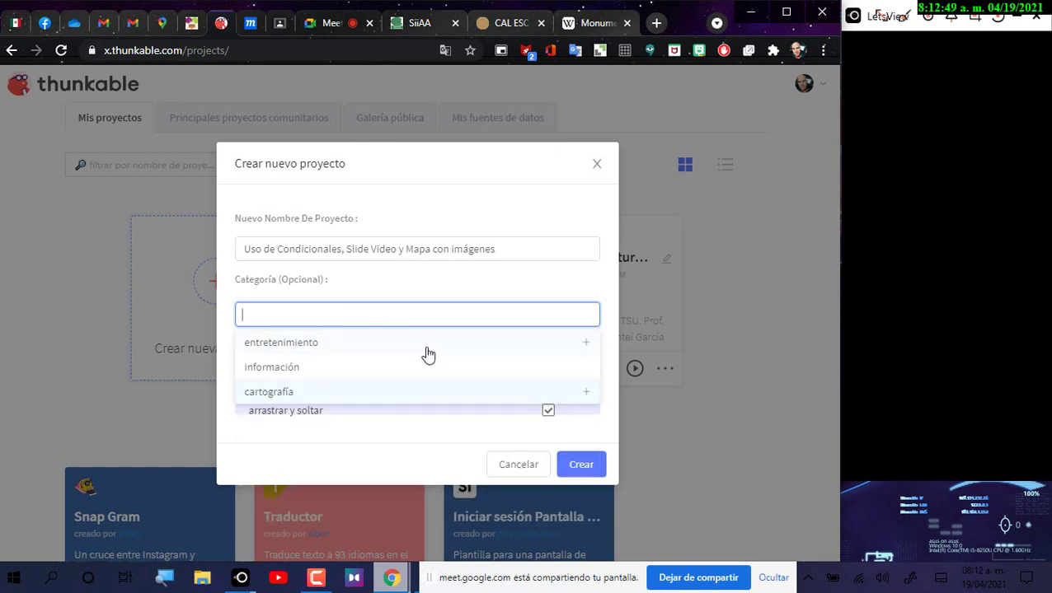
pyautogui.click(307, 376)
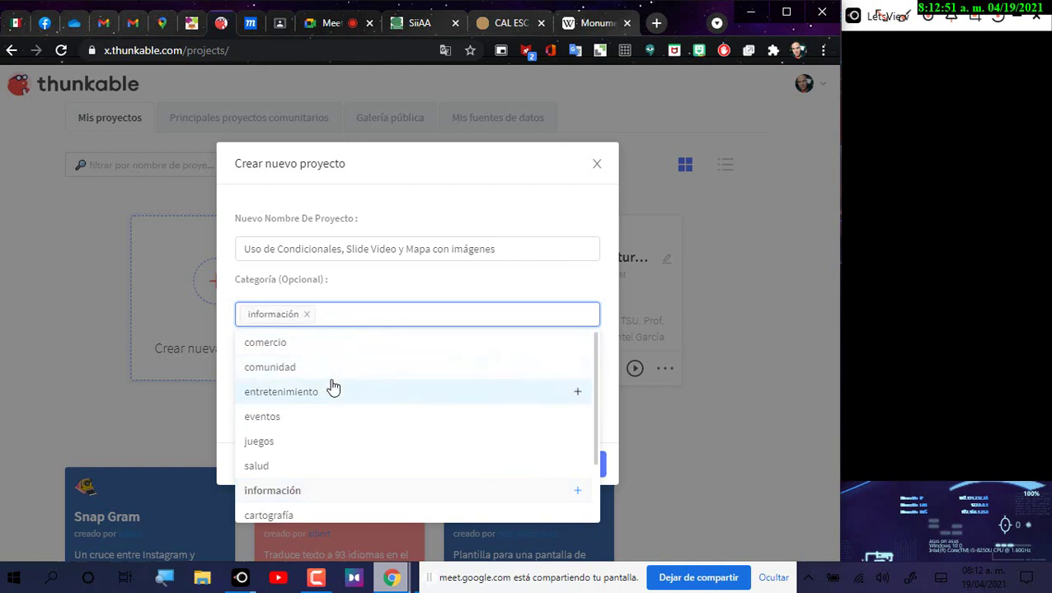
pyautogui.click(578, 289)
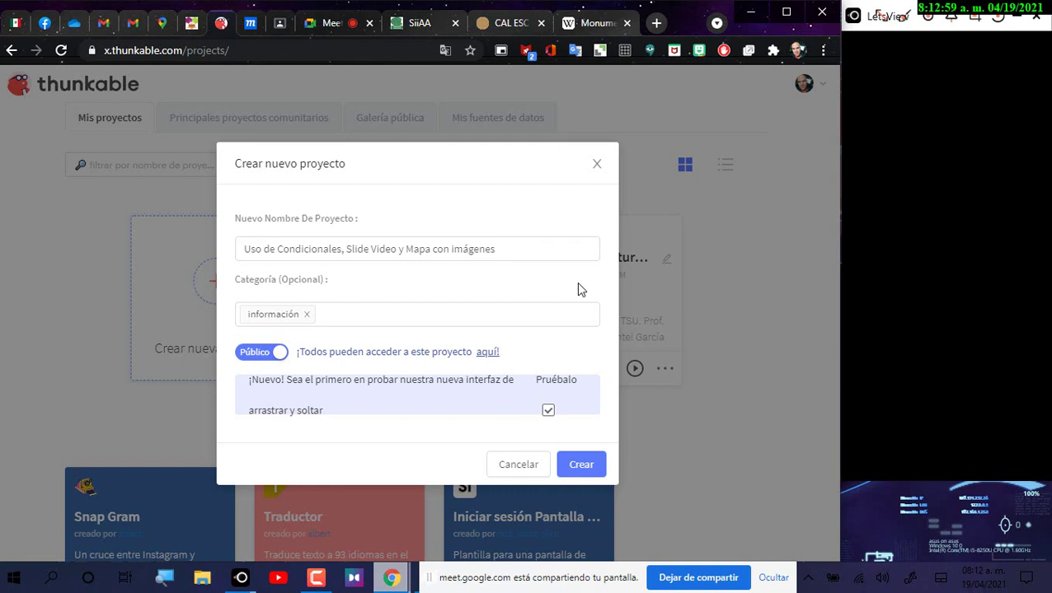
pyautogui.click(489, 250)
pyautogui.moveTo(508, 250); pyautogui.dragTo(246, 247)
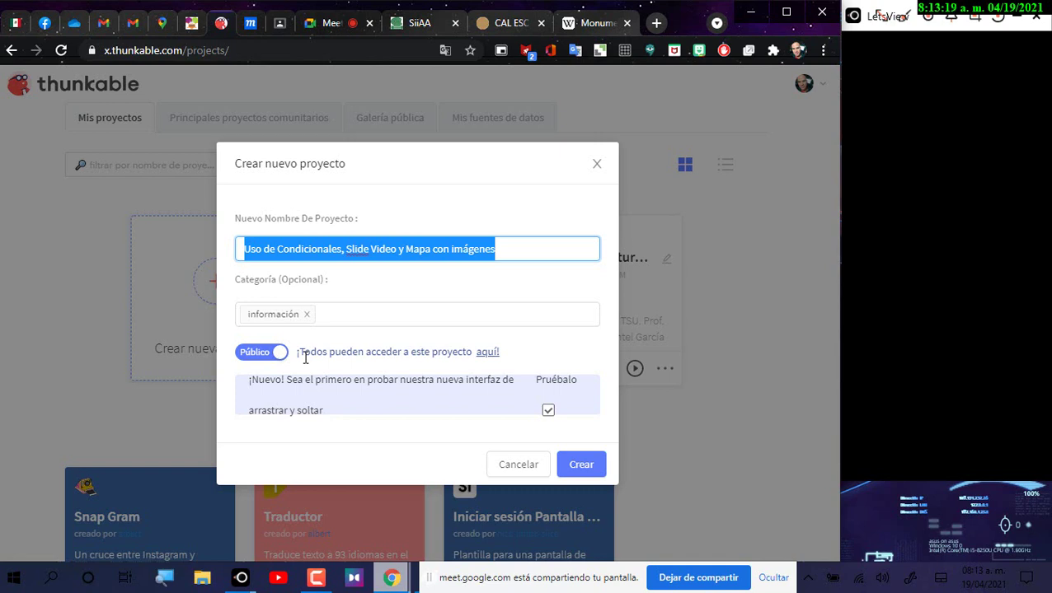
pyautogui.click(587, 468)
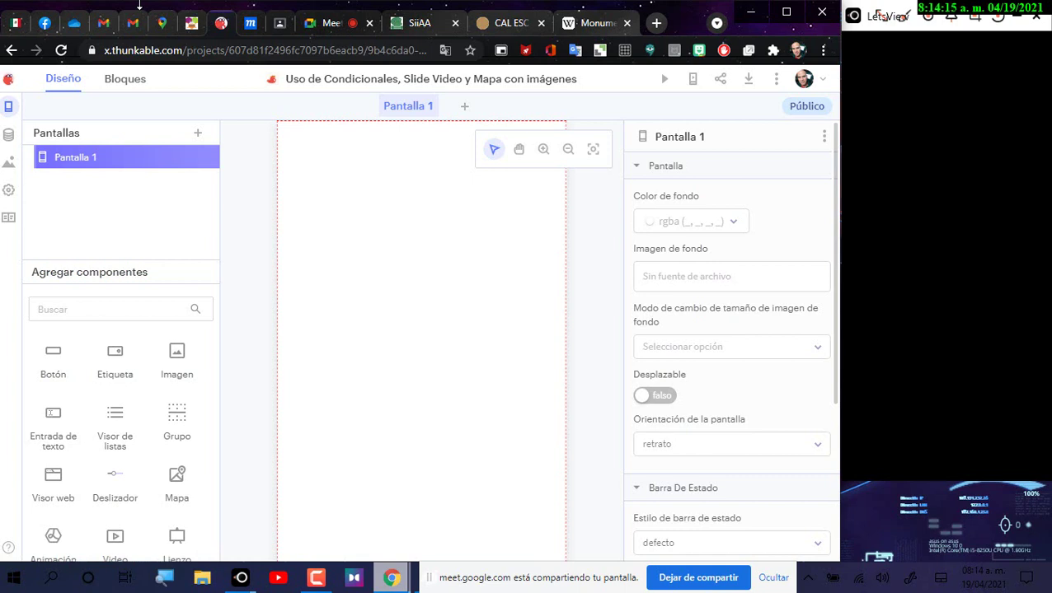
# Step: Switch to the Moqups tab showing the Monumento a la Revolución phone mockup
pyautogui.click(249, 28)
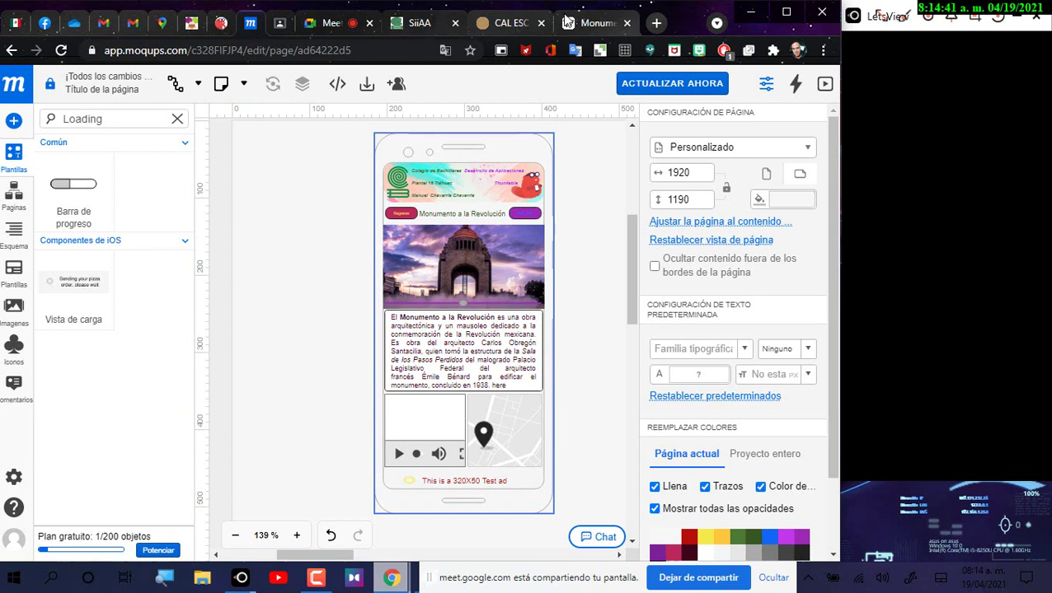
# Step: Go back to the new project's empty Pantalla 1 in the Thunkable designer
pyautogui.click(221, 28)
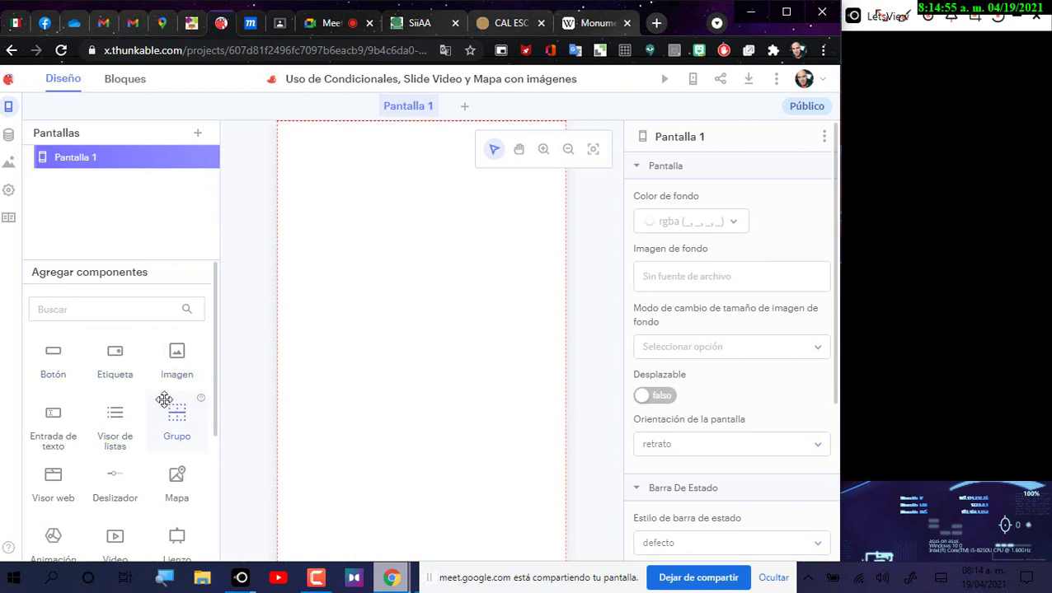
# Step: Drop an Imagen component onto Pantalla 1 and move Image1 near the top, at X 111.5, Y 92.03
pyautogui.moveTo(179, 362); pyautogui.dragTo(404, 301)
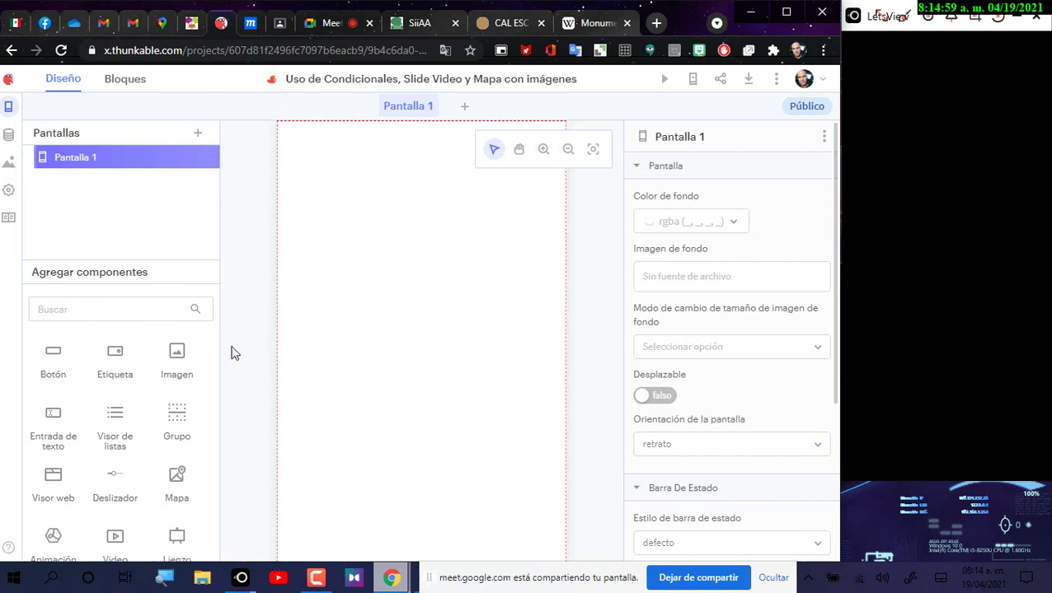
pyautogui.moveTo(176, 346); pyautogui.dragTo(377, 398)
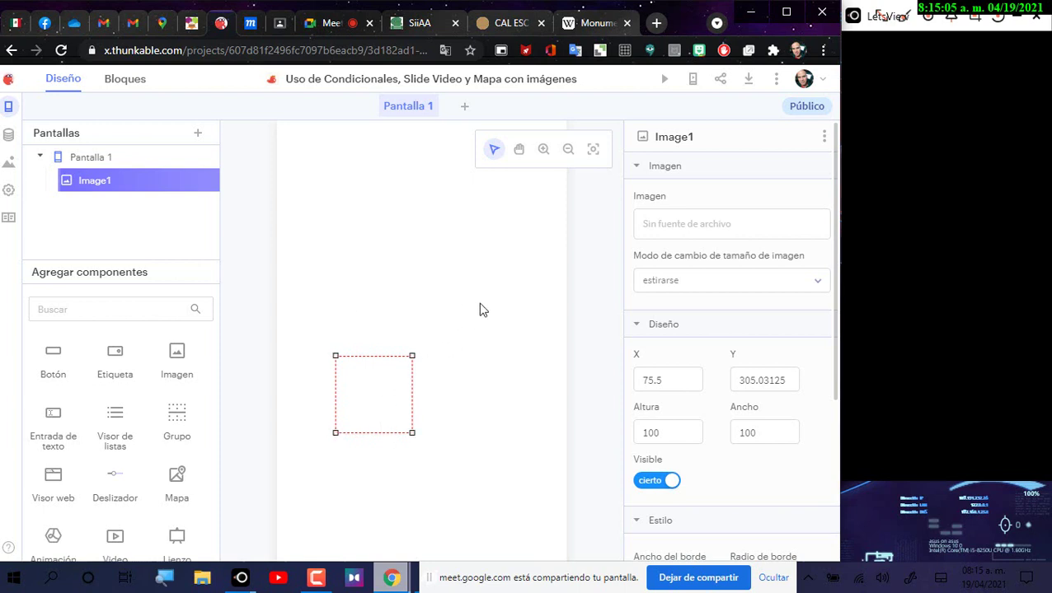
pyautogui.moveTo(369, 393); pyautogui.dragTo(428, 212)
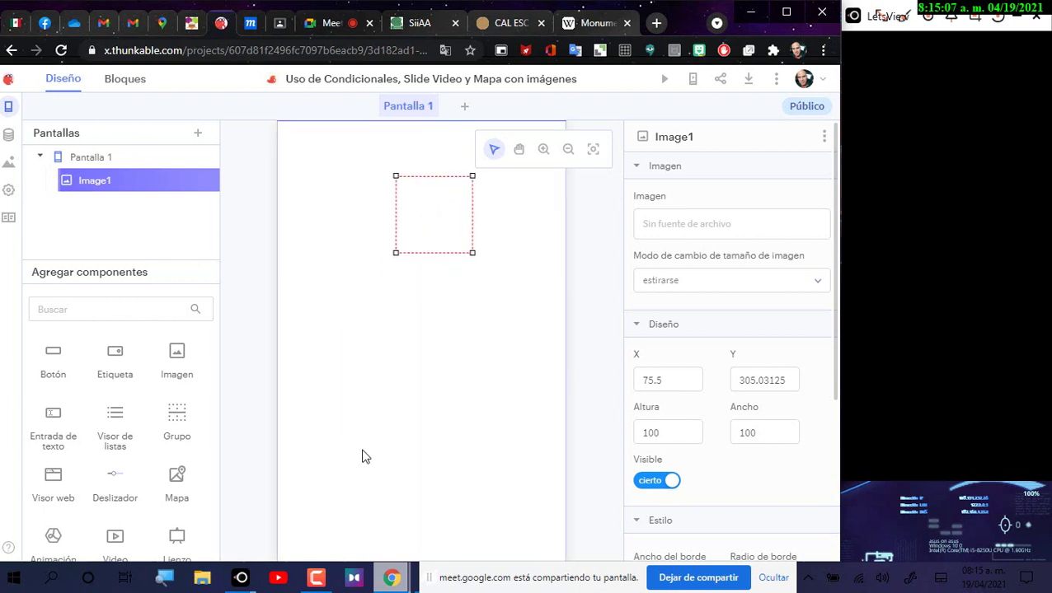
pyautogui.moveTo(392, 271); pyautogui.dragTo(514, 420)
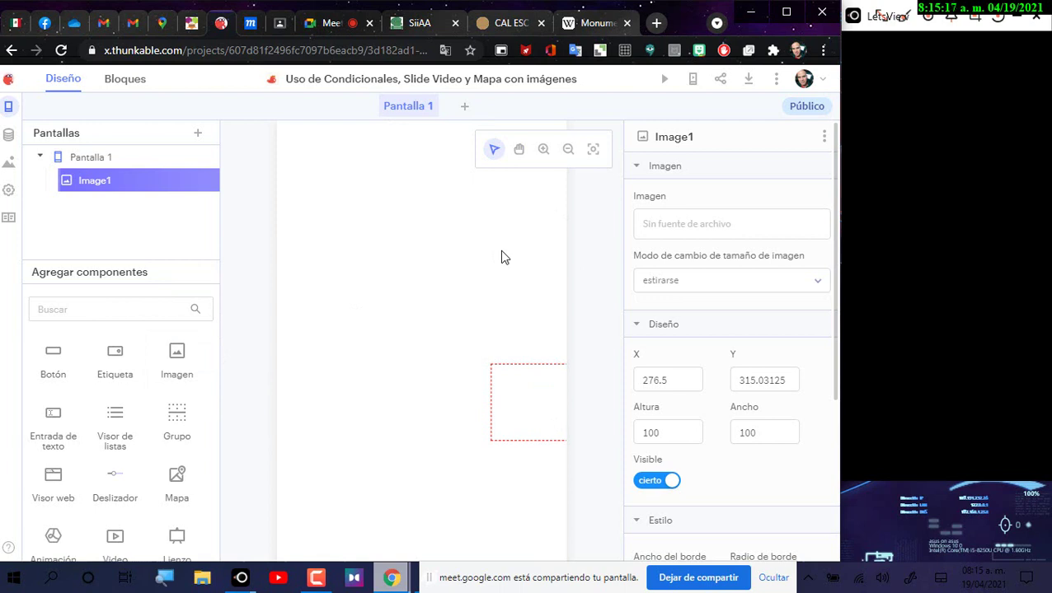
pyautogui.click(525, 382)
pyautogui.moveTo(517, 383); pyautogui.dragTo(392, 217)
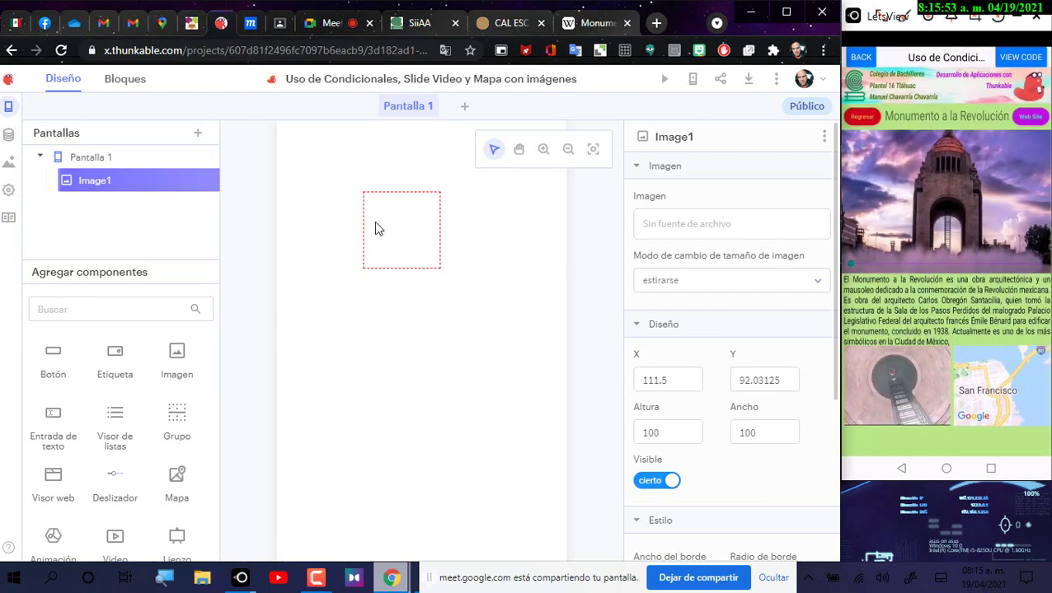
# Step: Move Image1 to the top of Pantalla 1 and stretch it into a 370 × 66 header strip
pyautogui.moveTo(399, 218); pyautogui.dragTo(312, 157)
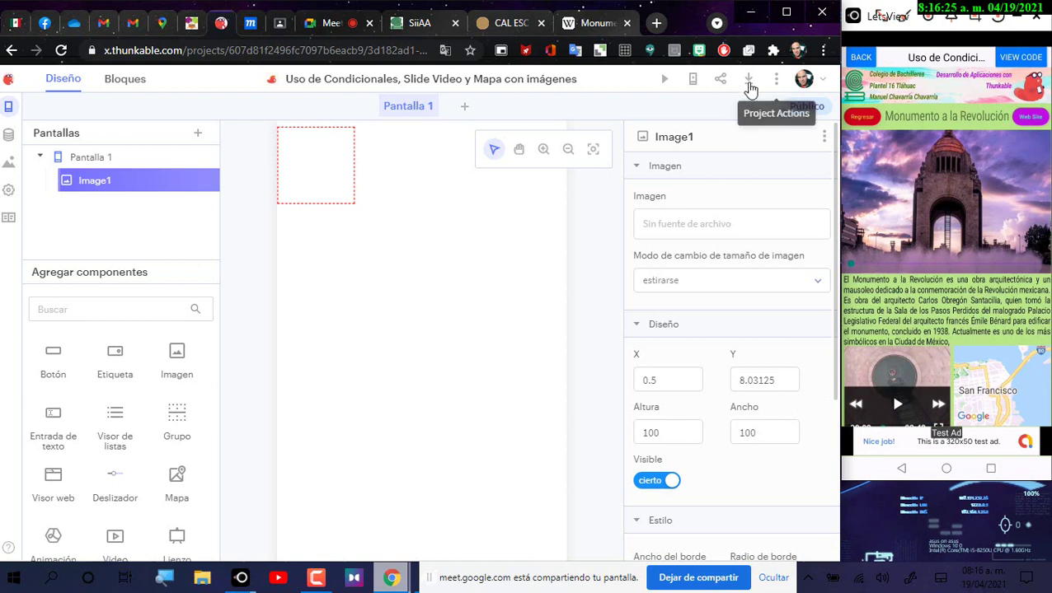
pyautogui.click(332, 163)
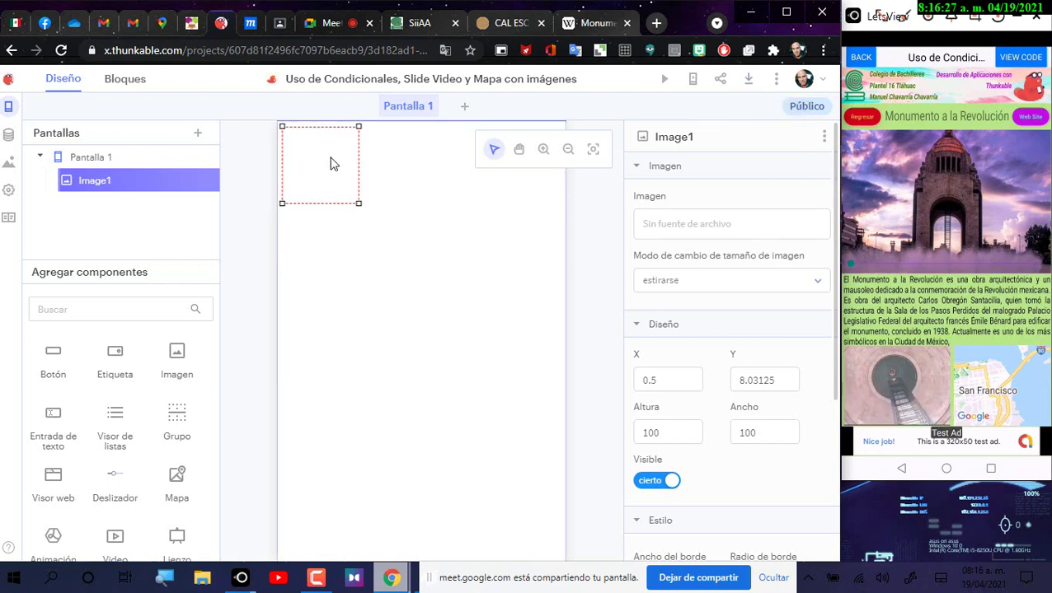
pyautogui.moveTo(330, 163); pyautogui.dragTo(324, 157)
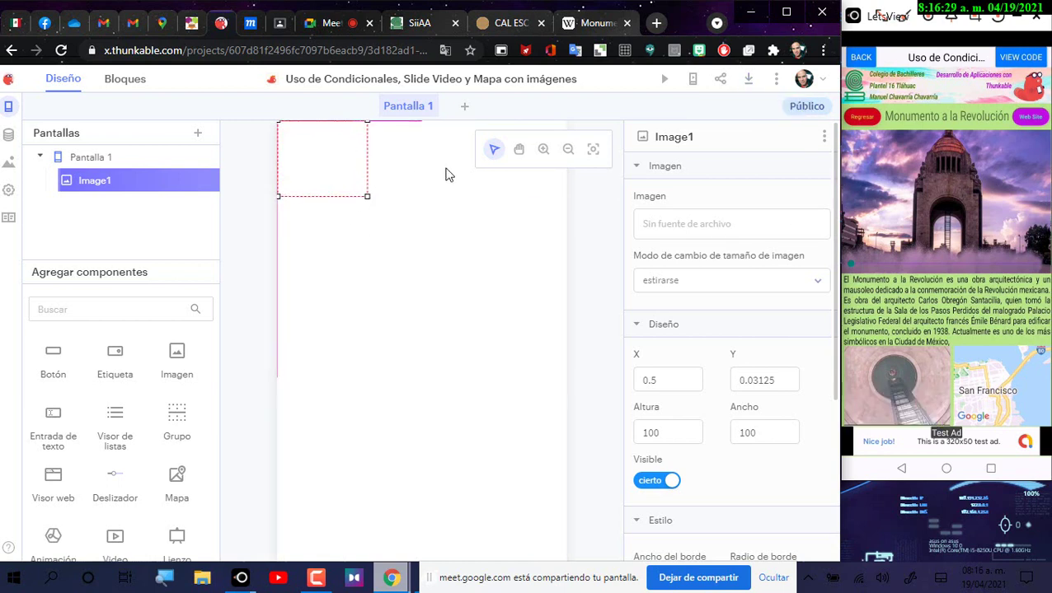
pyautogui.moveTo(445, 174); pyautogui.dragTo(561, 171)
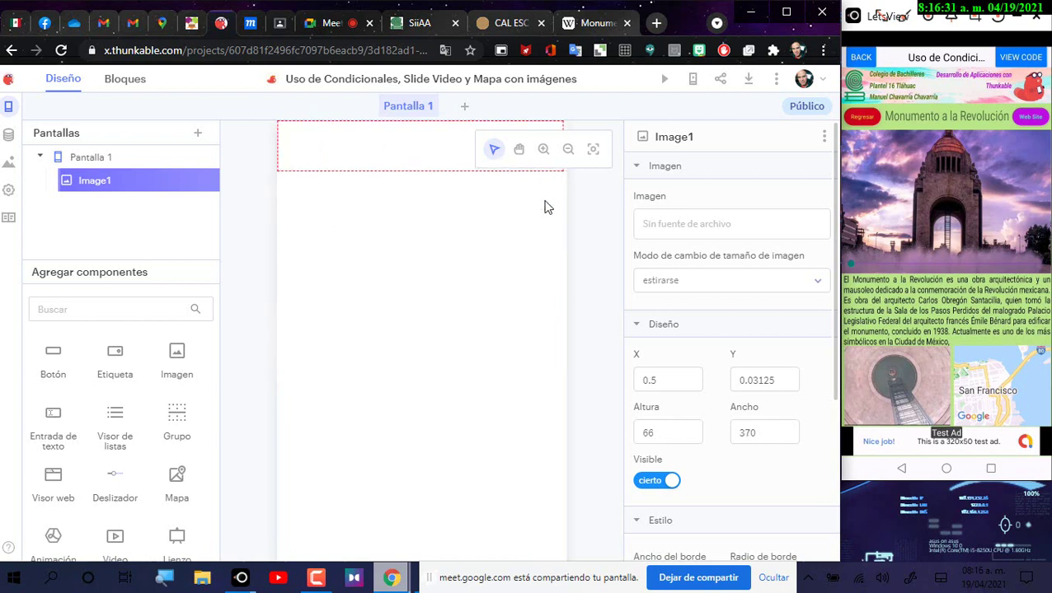
pyautogui.click(517, 151)
pyautogui.moveTo(477, 238); pyautogui.dragTo(438, 294)
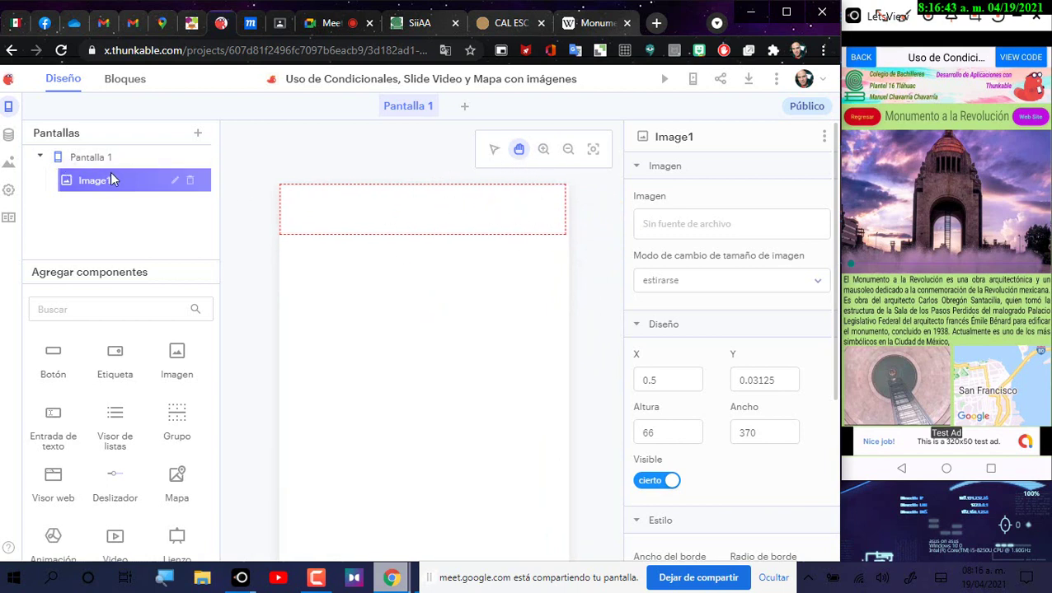
# Step: Rename the Image1 component in the Pantallas tree to 'Fondo de Encabezado'
pyautogui.click(175, 182)
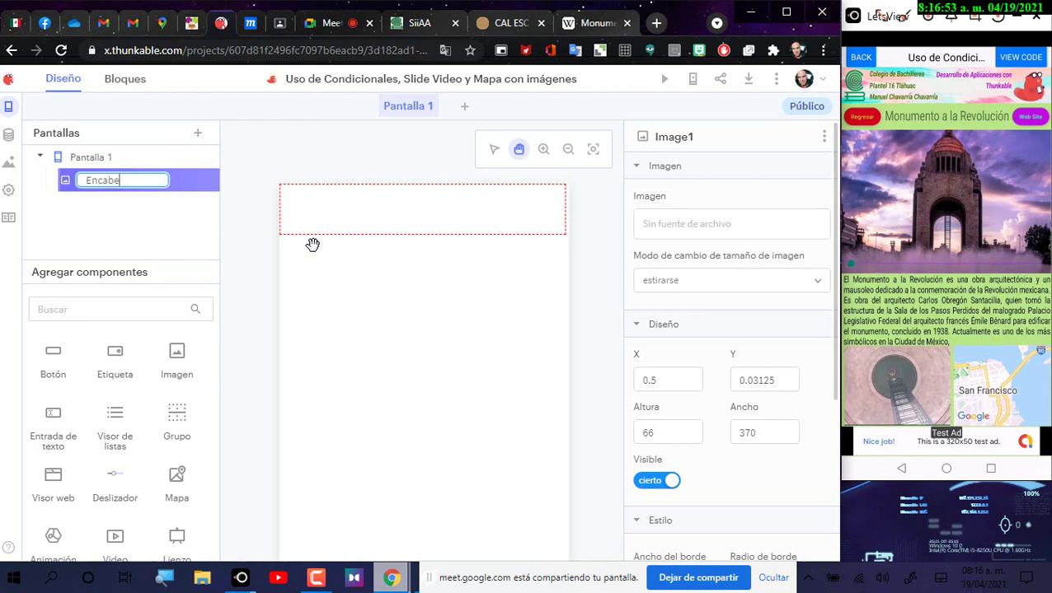
pyautogui.write('Fondo')
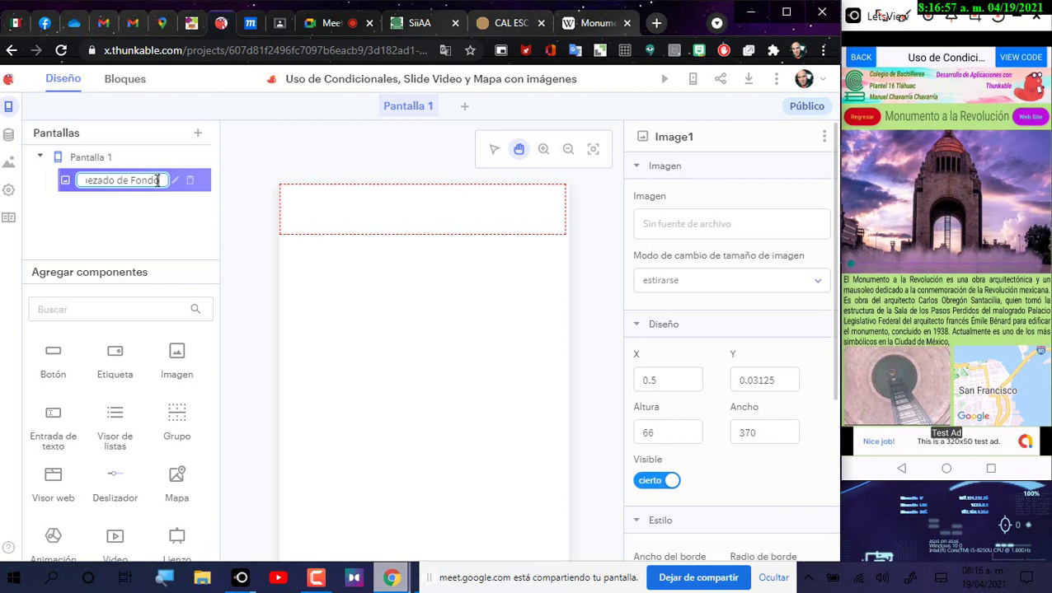
pyautogui.hotkey('ctrl', 'a')
pyautogui.write('F')
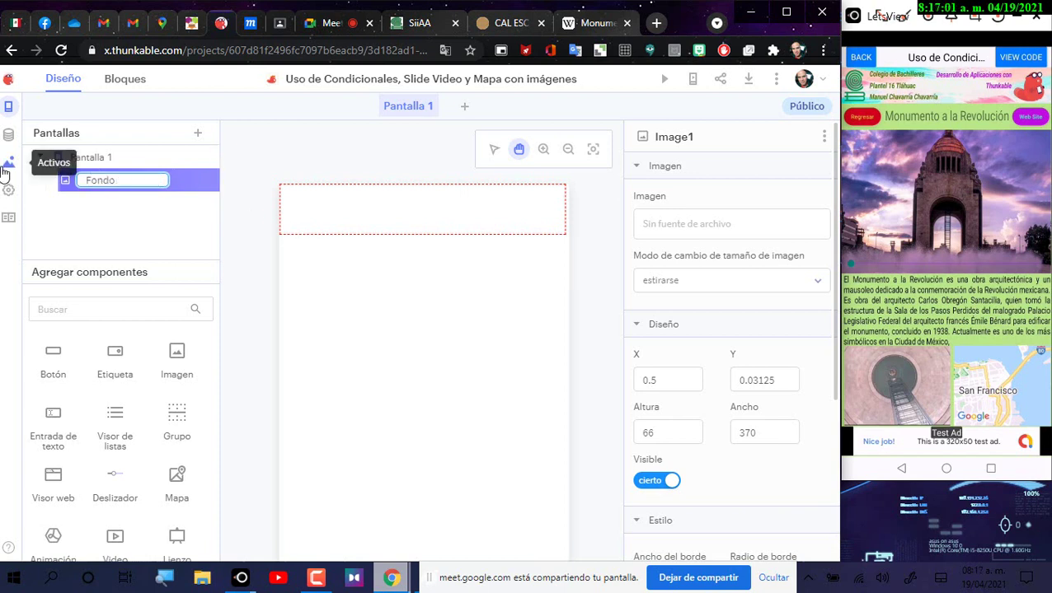
pyautogui.write('ondo de Encabezado')
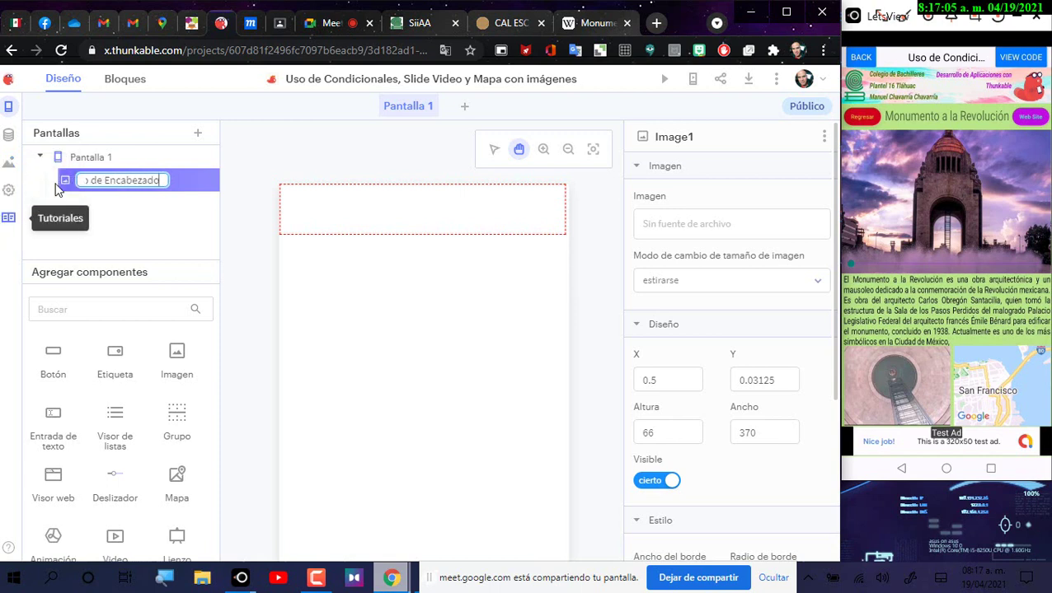
pyautogui.press('Return')
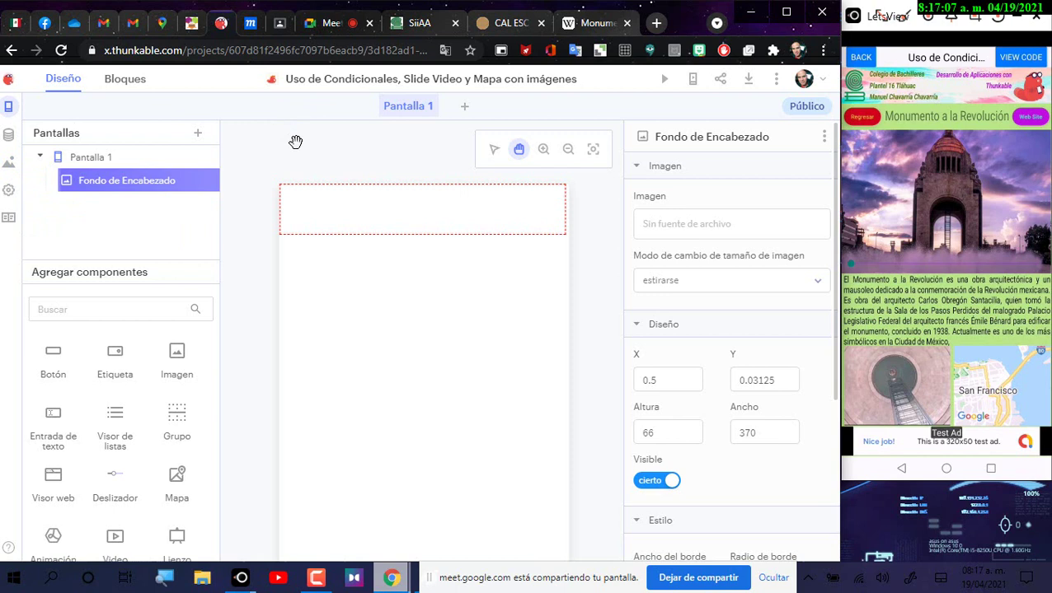
# Step: Upload fondo-acuarela_220290-34 from Saved Pictures as the header component's image
pyautogui.click(687, 232)
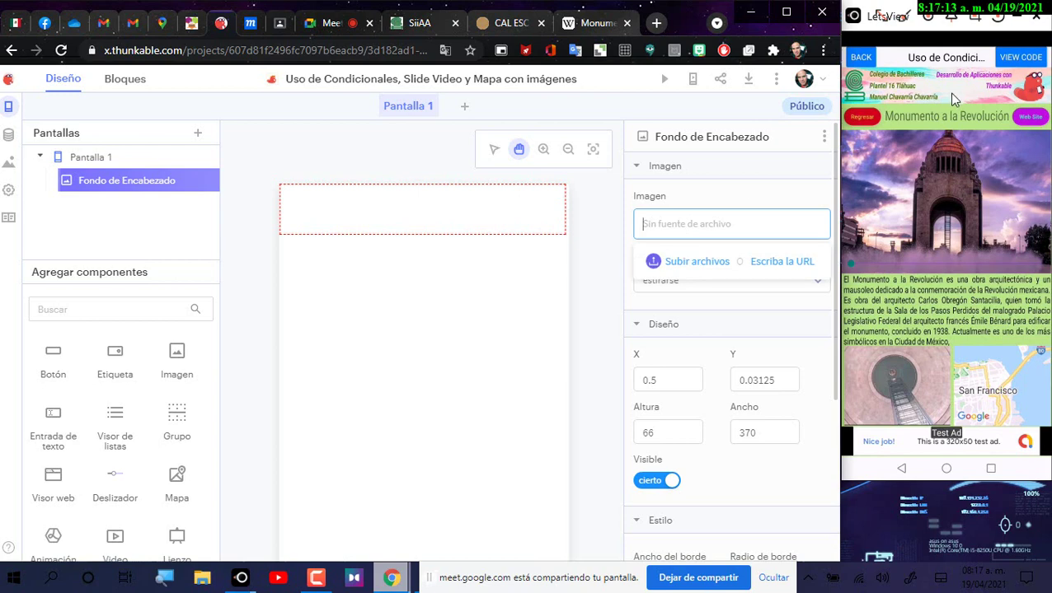
pyautogui.click(687, 262)
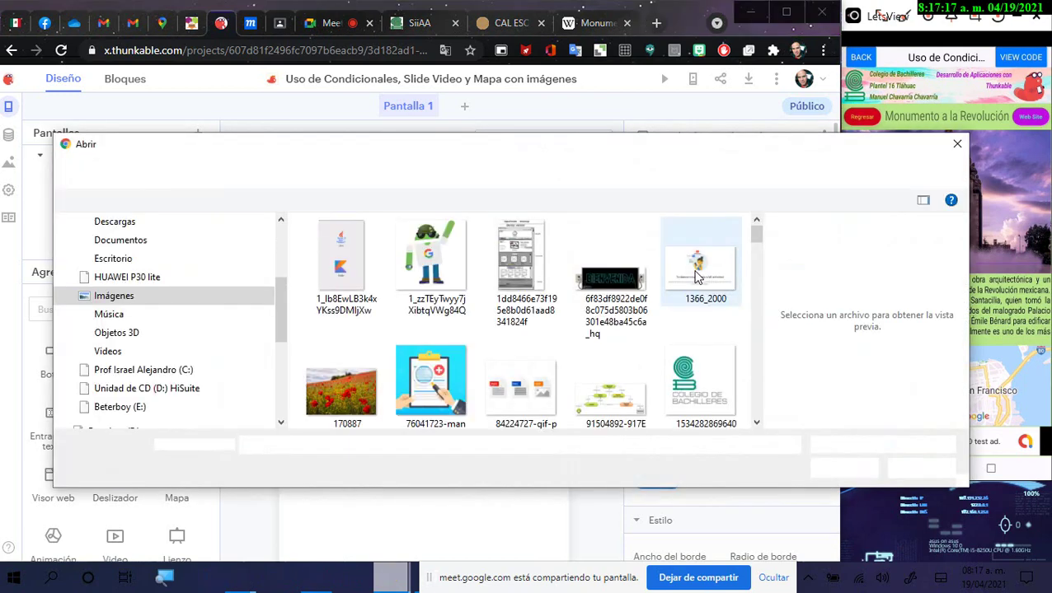
pyautogui.click(722, 268)
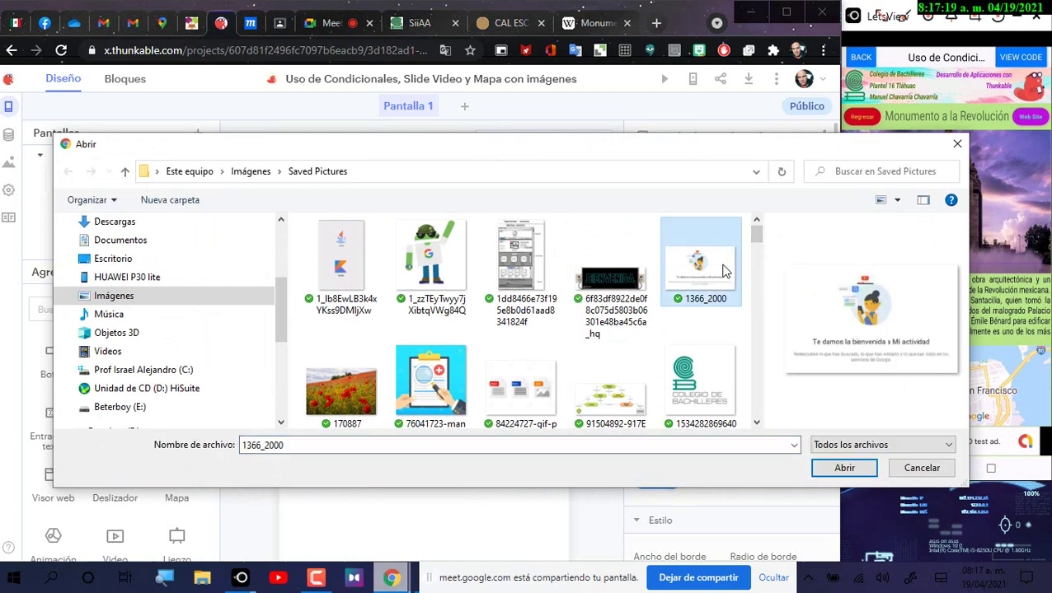
pyautogui.press('f')
pyautogui.click(544, 282)
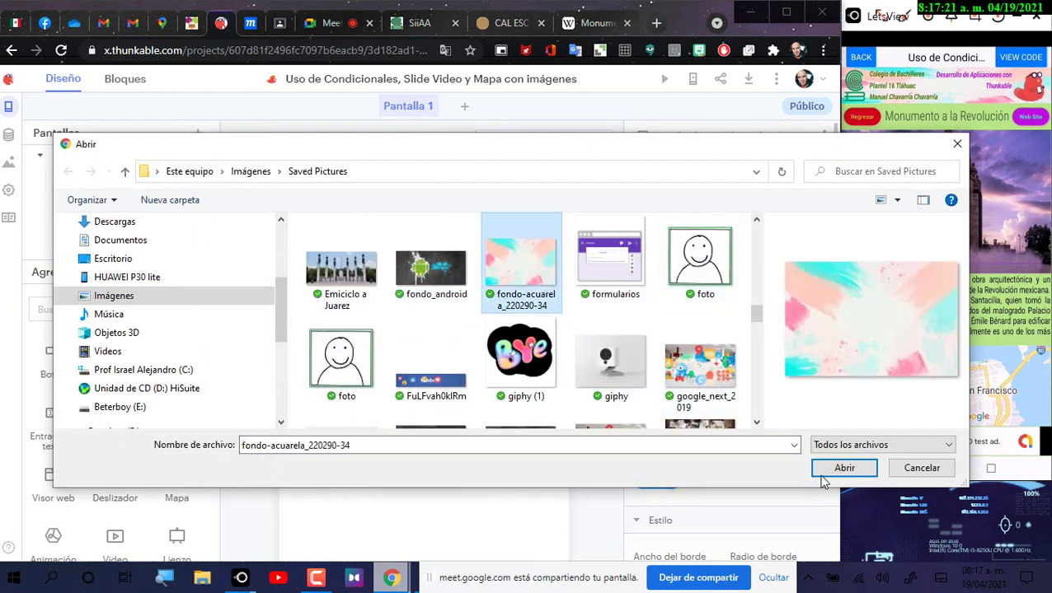
pyautogui.click(831, 472)
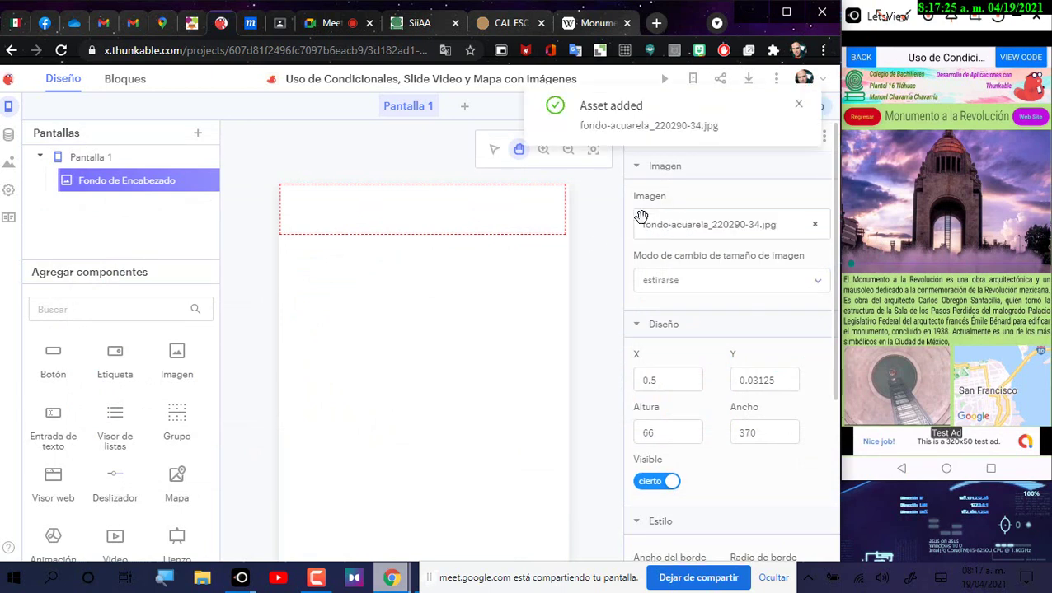
# Step: Set the watercolor header's width to 372 so it spans the screen, then reselect Pantalla 1
pyautogui.moveTo(587, 105); pyautogui.dragTo(556, 459)
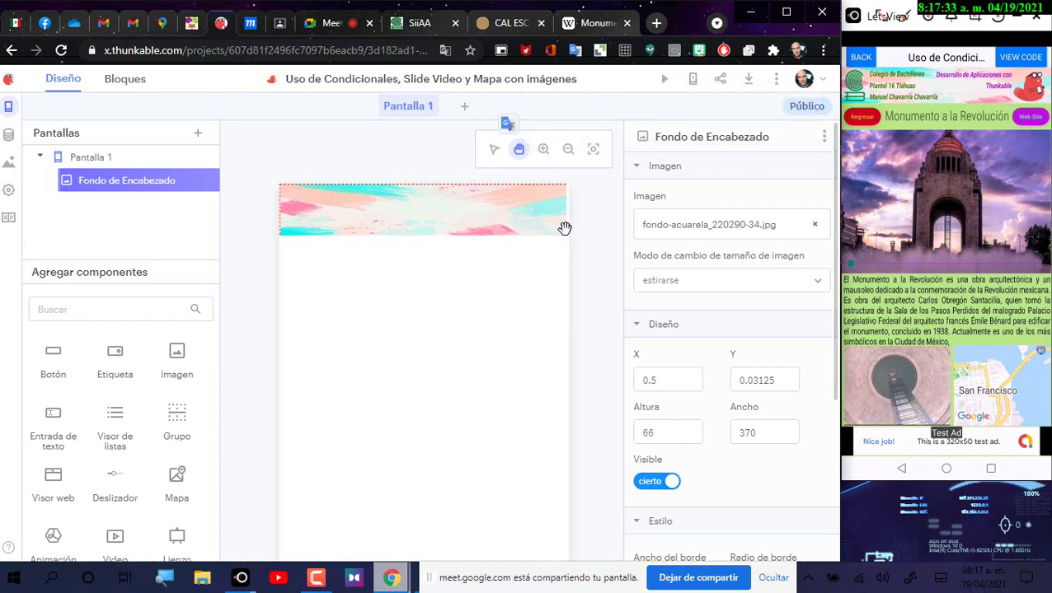
pyautogui.click(543, 149)
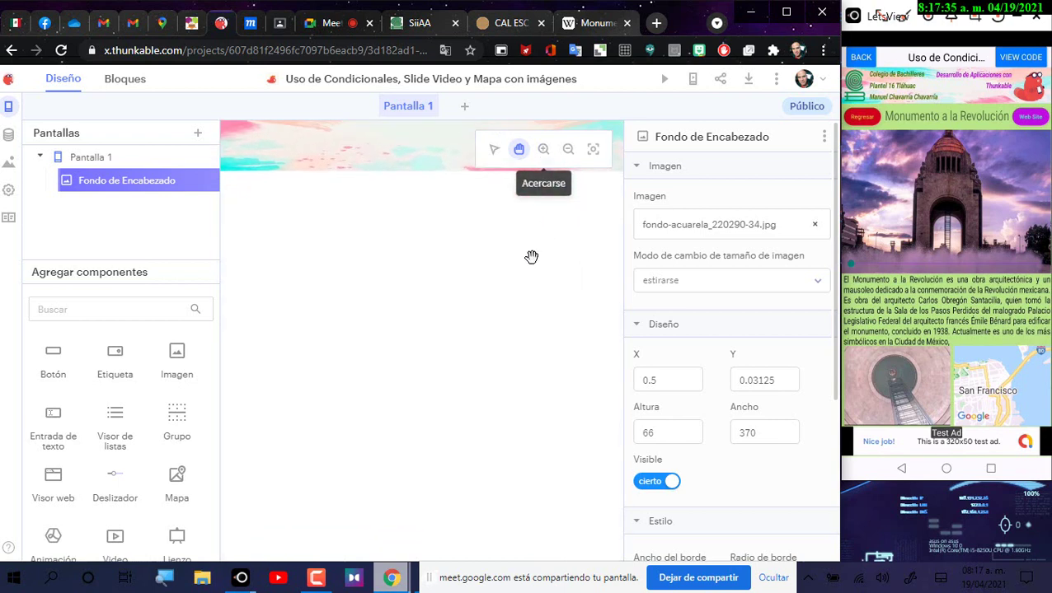
pyautogui.moveTo(545, 375); pyautogui.dragTo(531, 295)
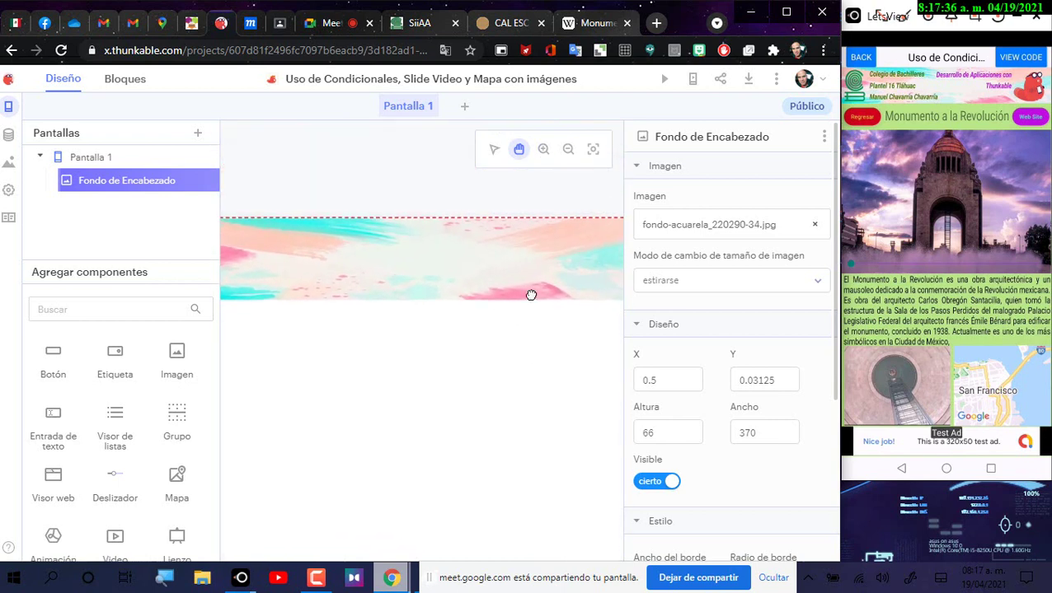
pyautogui.click(568, 149)
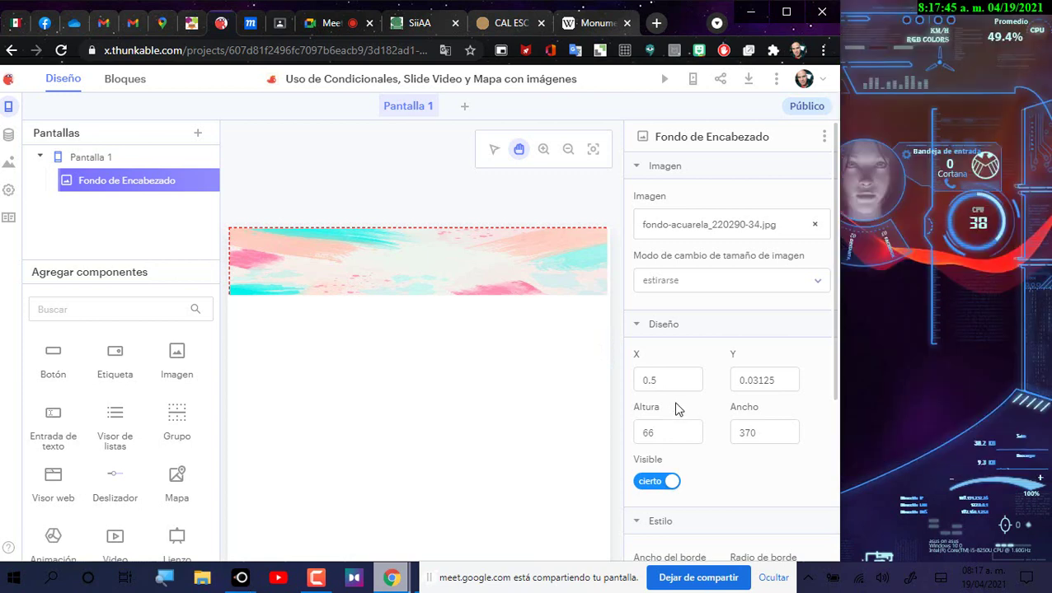
pyautogui.click(757, 433)
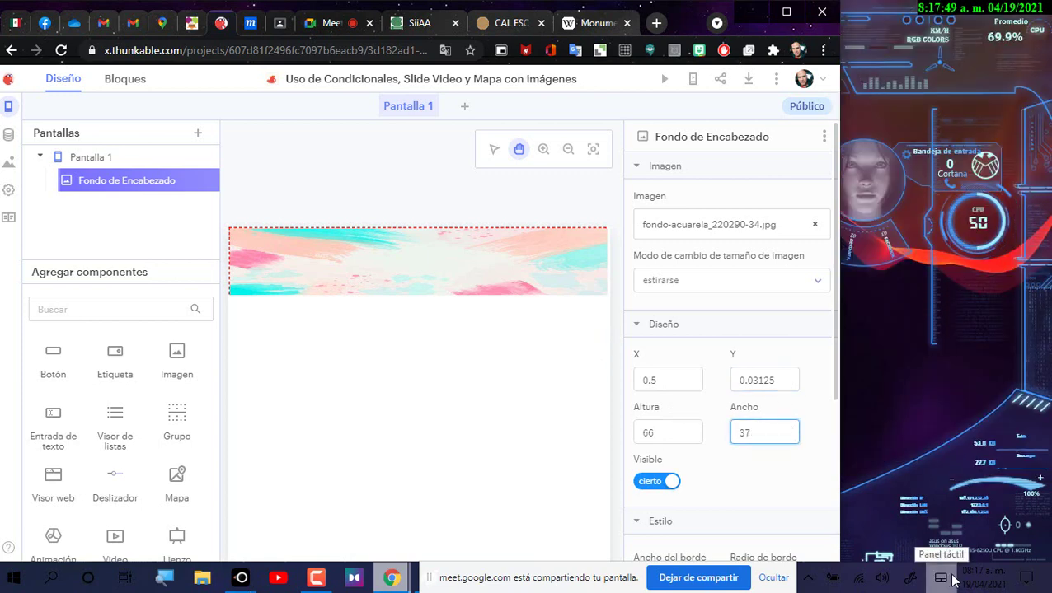
pyautogui.write('5')
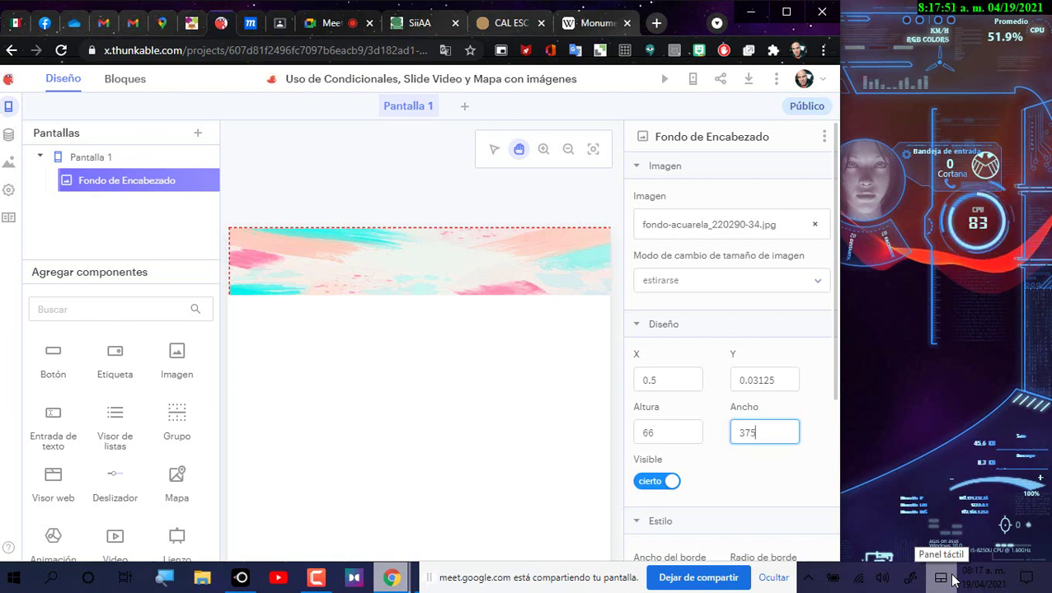
pyautogui.press('BackSpace')
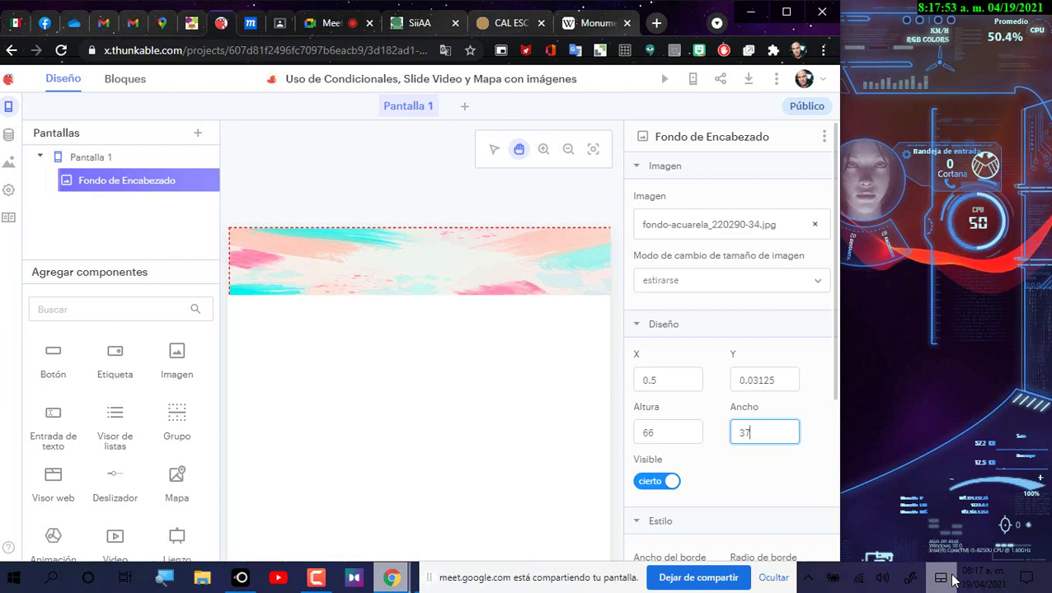
pyautogui.write('2')
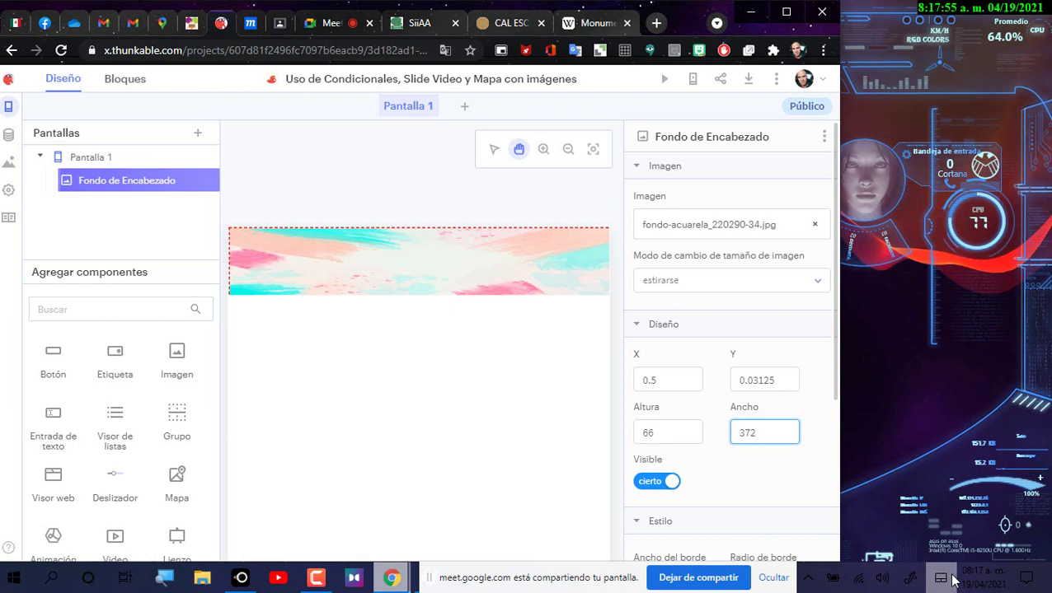
pyautogui.click(494, 150)
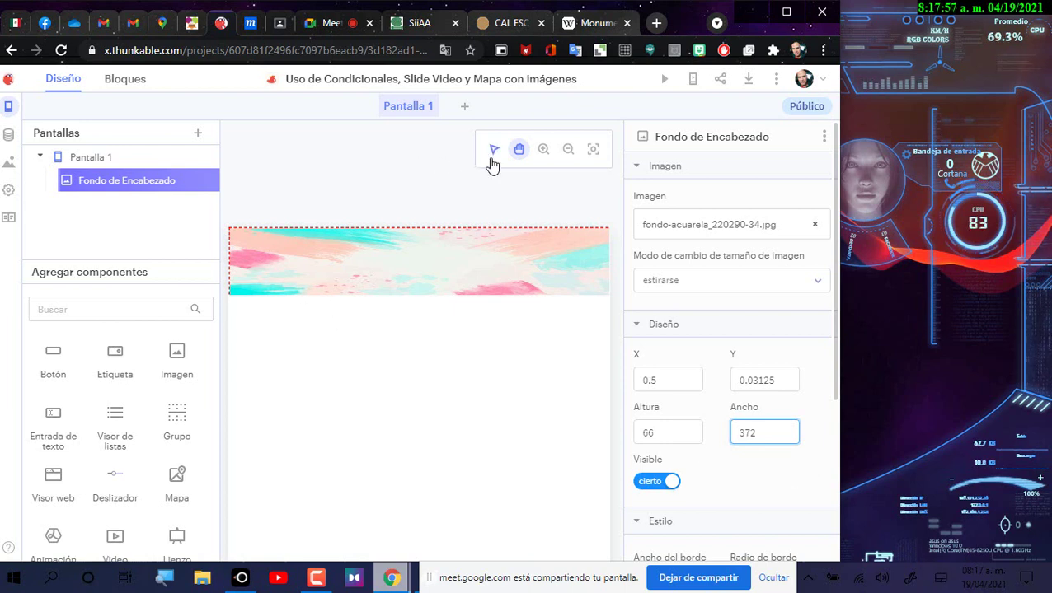
pyautogui.click(470, 347)
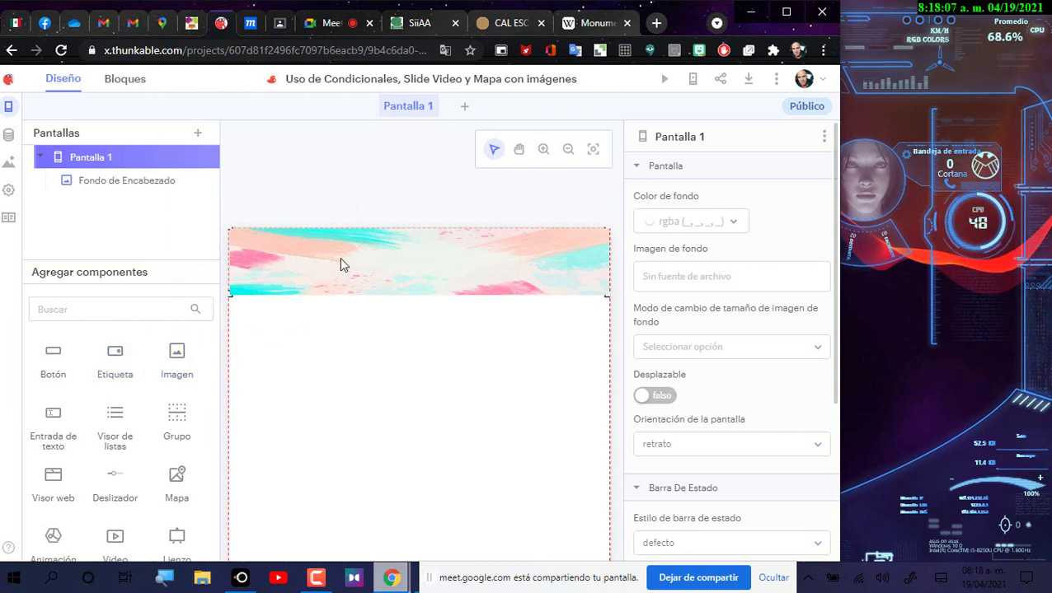
# Step: Add a new image component and upload the Colbach logo from the Imágenes folder
pyautogui.moveTo(183, 373); pyautogui.dragTo(404, 384)
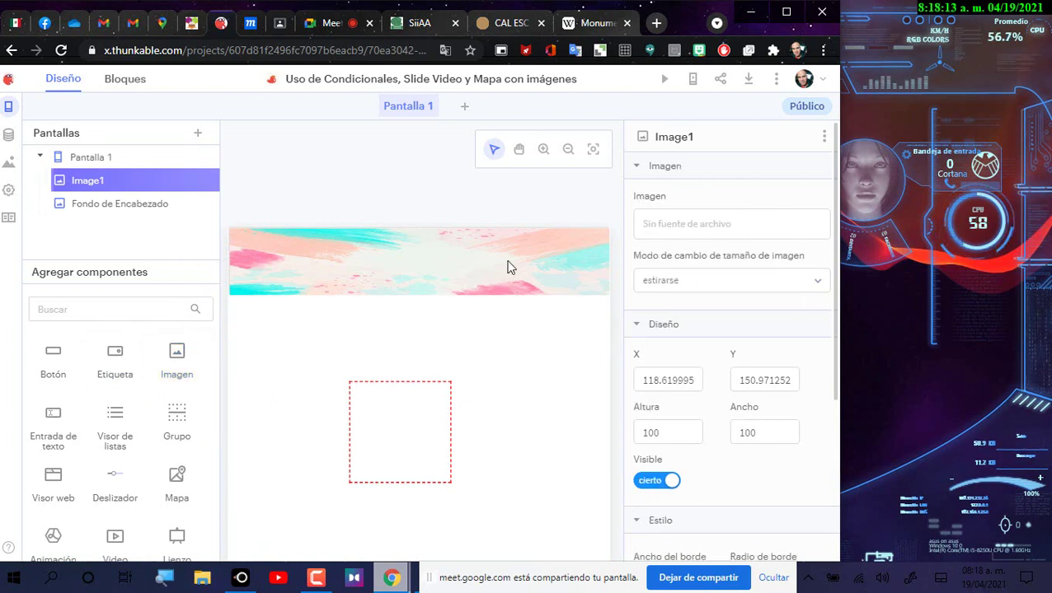
pyautogui.click(748, 227)
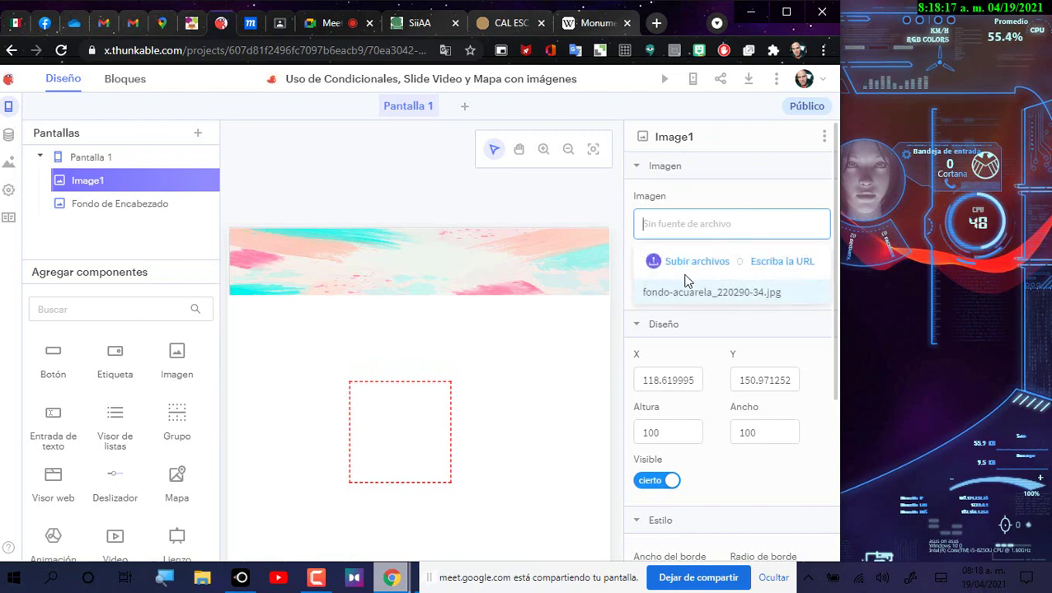
pyautogui.click(700, 261)
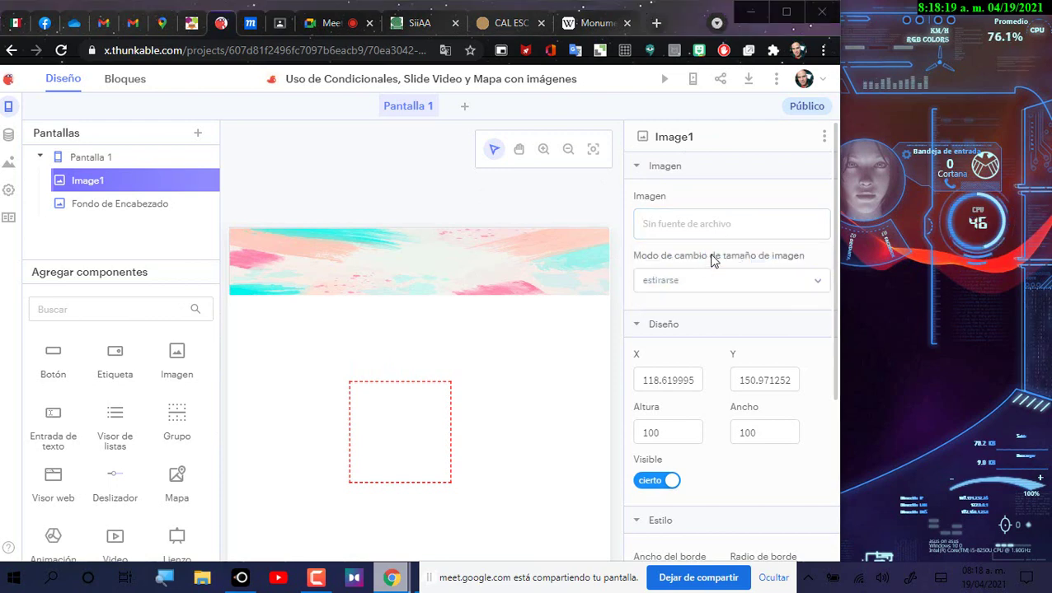
pyautogui.click(520, 267)
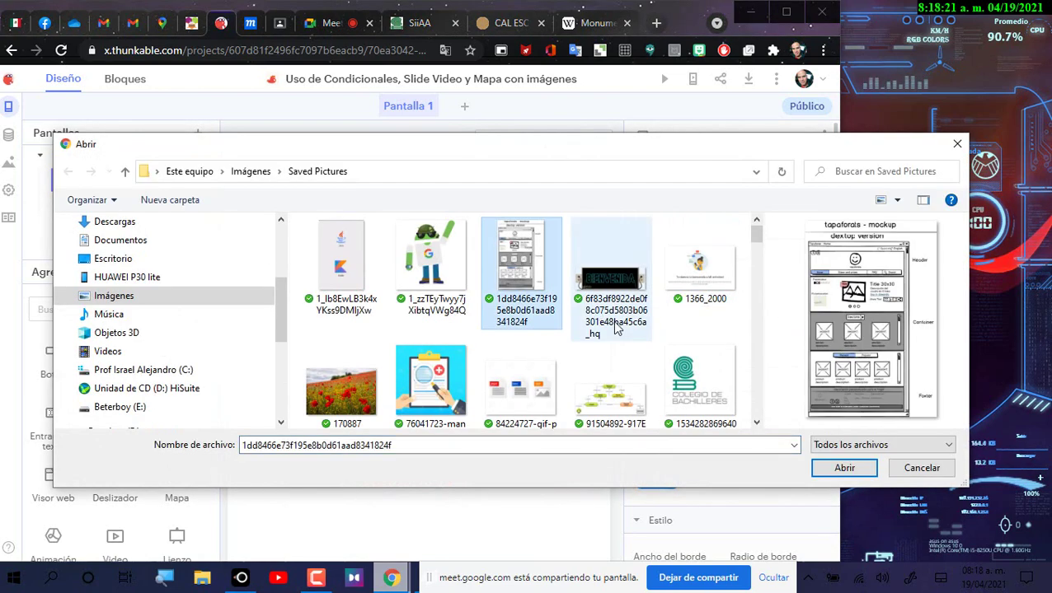
pyautogui.write('bachilleres')
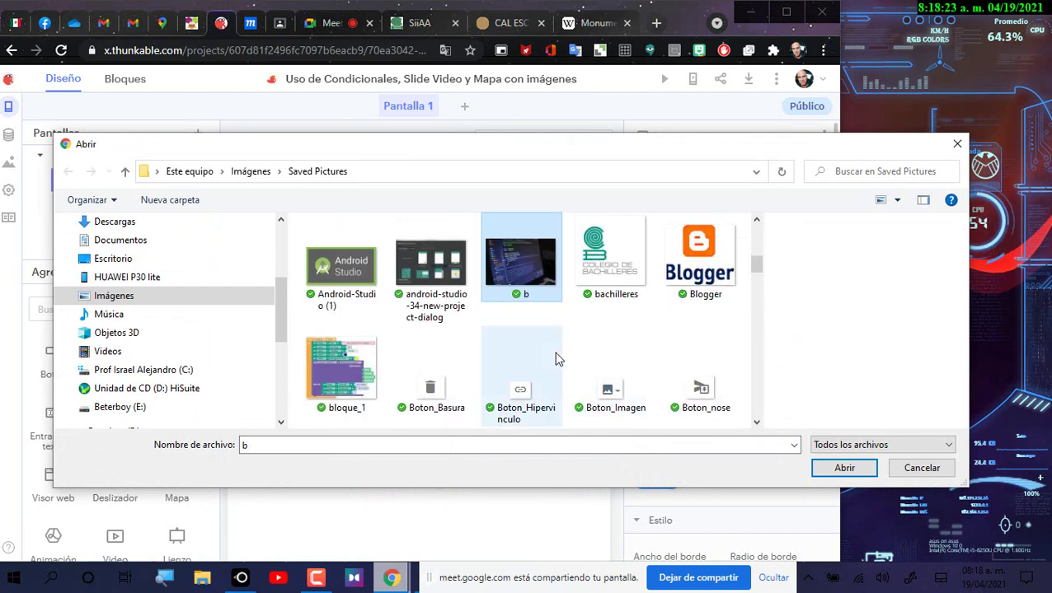
pyautogui.click(126, 180)
pyautogui.scroll(-2, 490, 346)
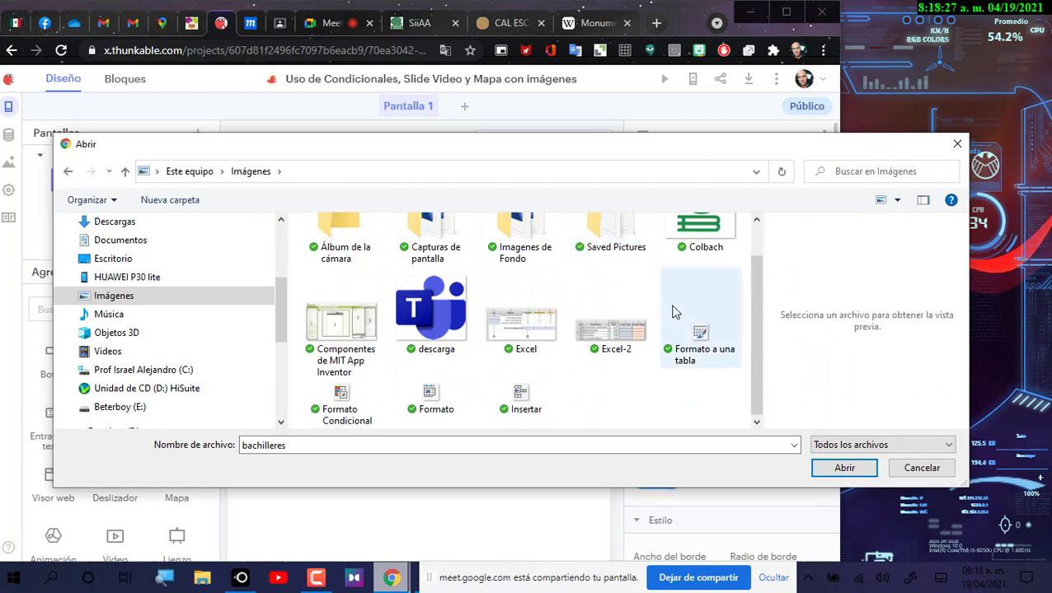
pyautogui.click(688, 239)
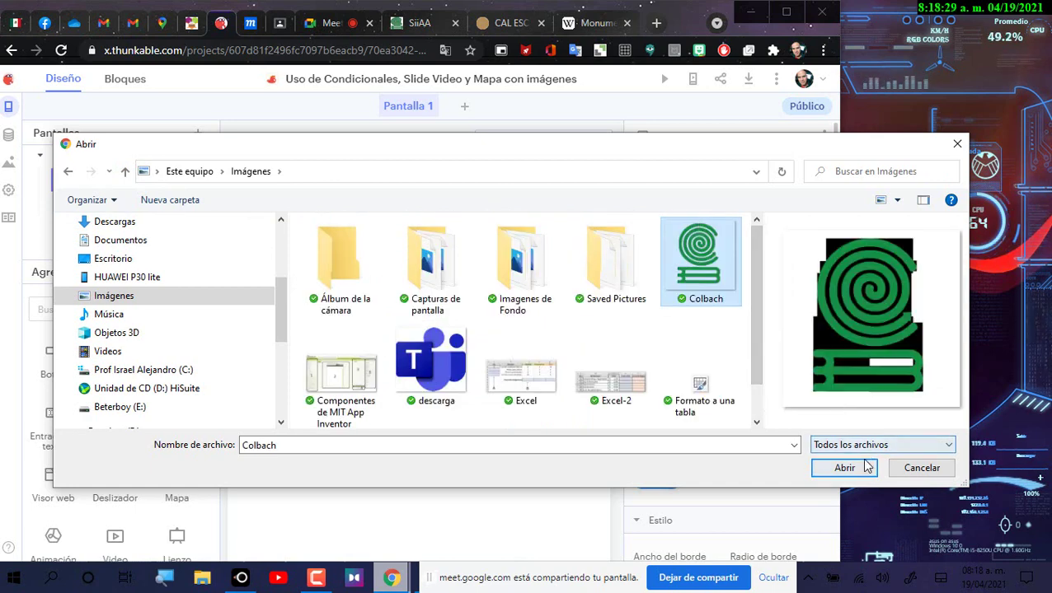
pyautogui.click(863, 464)
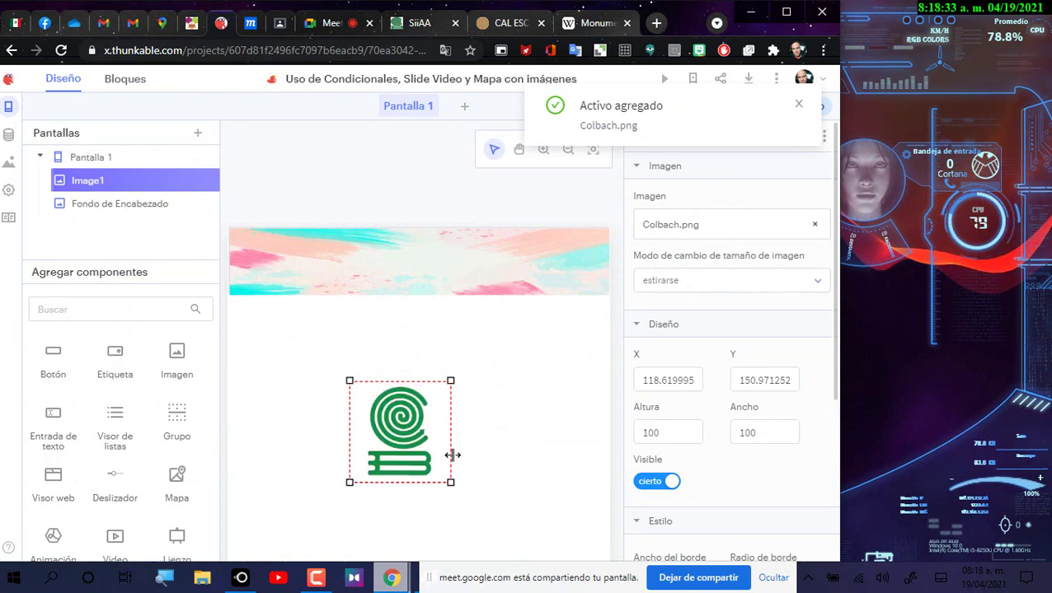
# Step: Shrink the Colbach logo to 62 × 65 at the header's top-left corner
pyautogui.moveTo(450, 482); pyautogui.dragTo(272, 260)
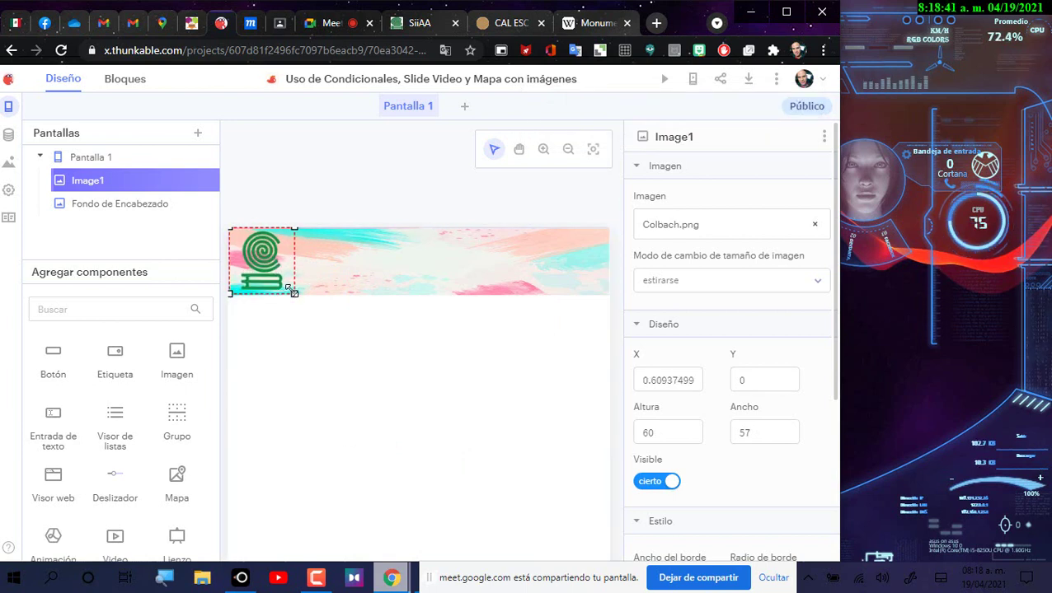
pyautogui.moveTo(288, 286); pyautogui.dragTo(287, 287)
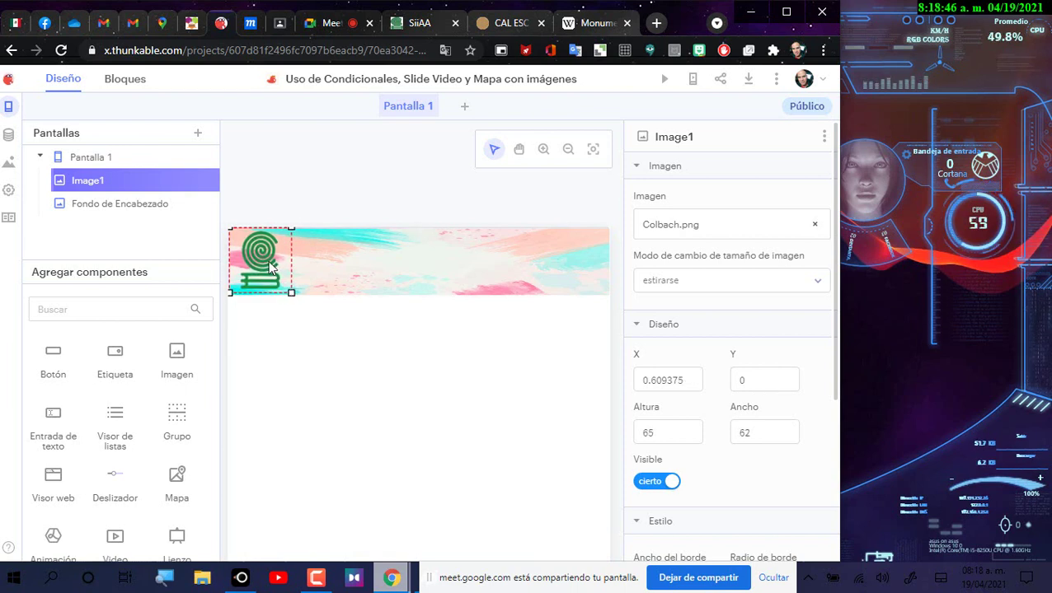
pyautogui.click(319, 180)
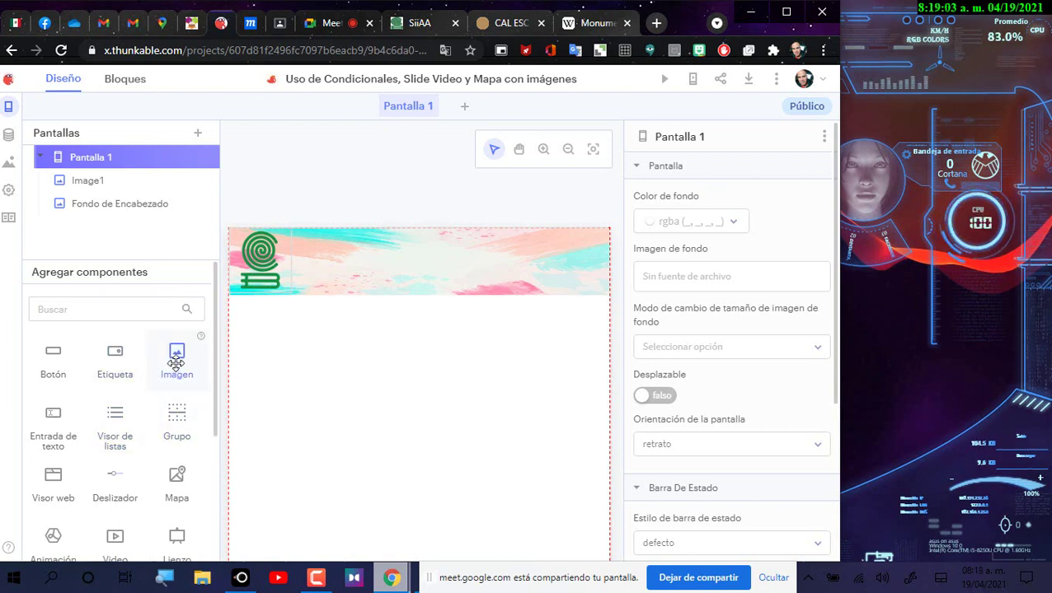
# Step: Add a second image component and upload Thunkable.png from Saved Pictures
pyautogui.moveTo(177, 352); pyautogui.dragTo(356, 399)
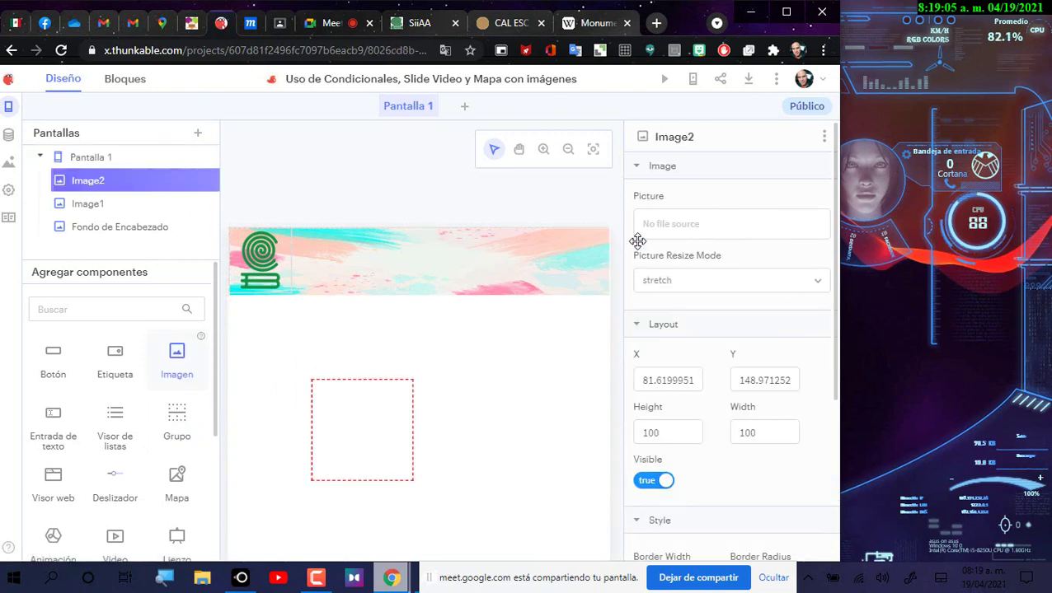
pyautogui.click(767, 227)
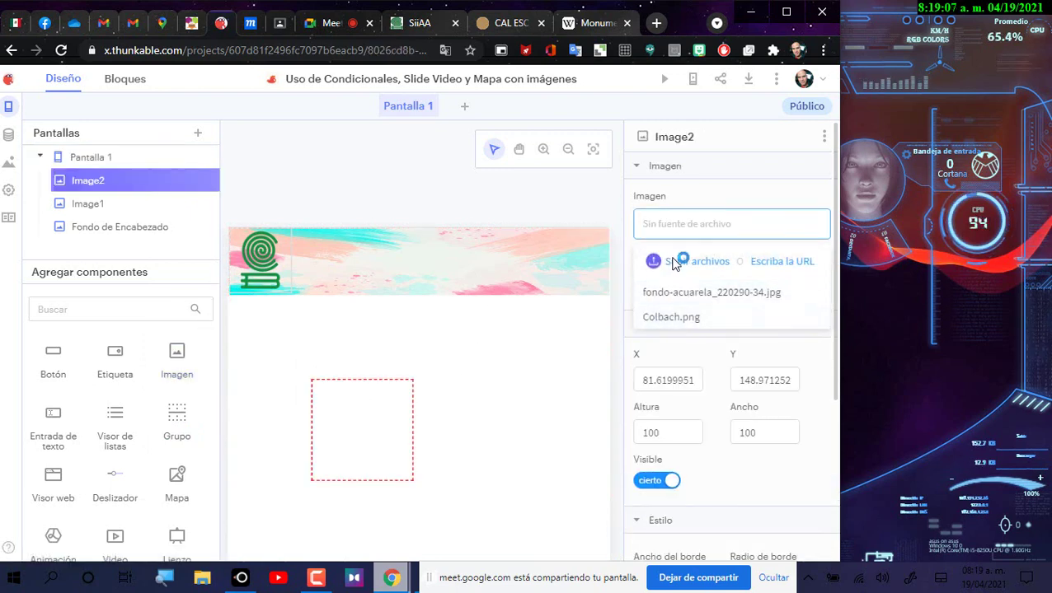
pyautogui.click(672, 260)
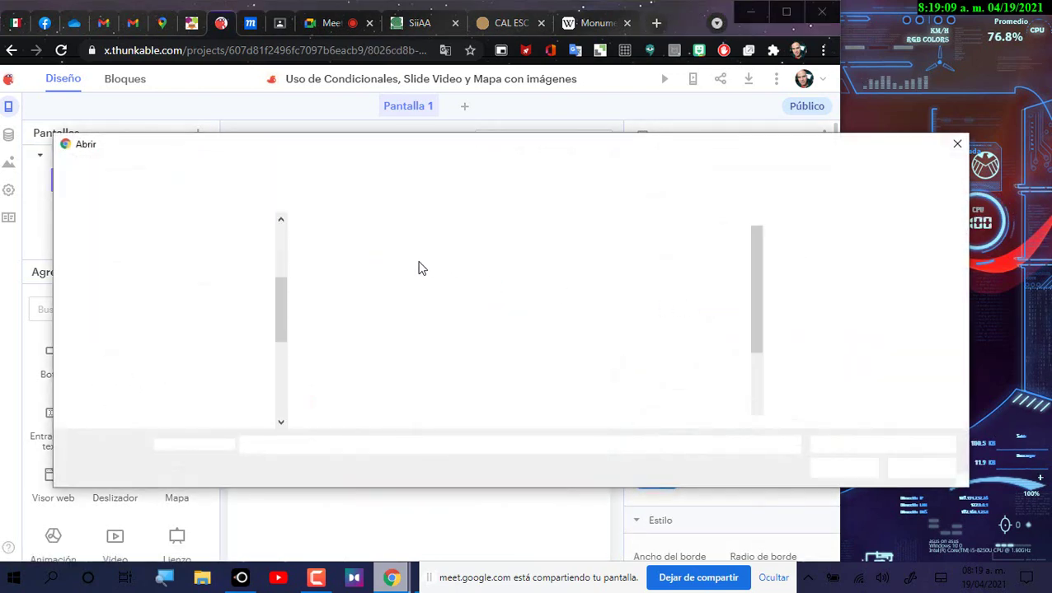
pyautogui.doubleClick(624, 290)
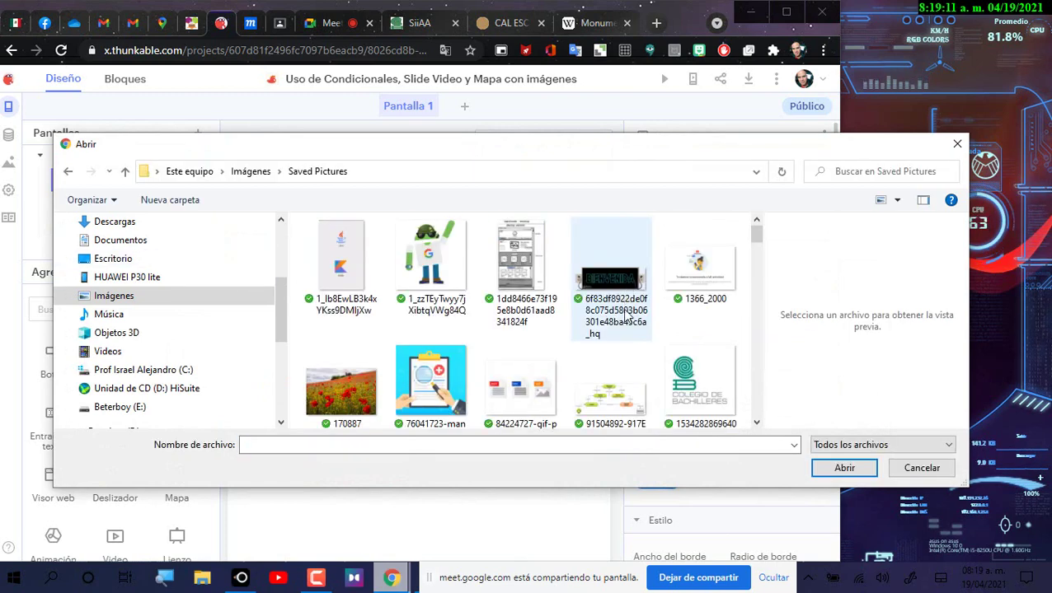
pyautogui.click(623, 311)
pyautogui.press('t')
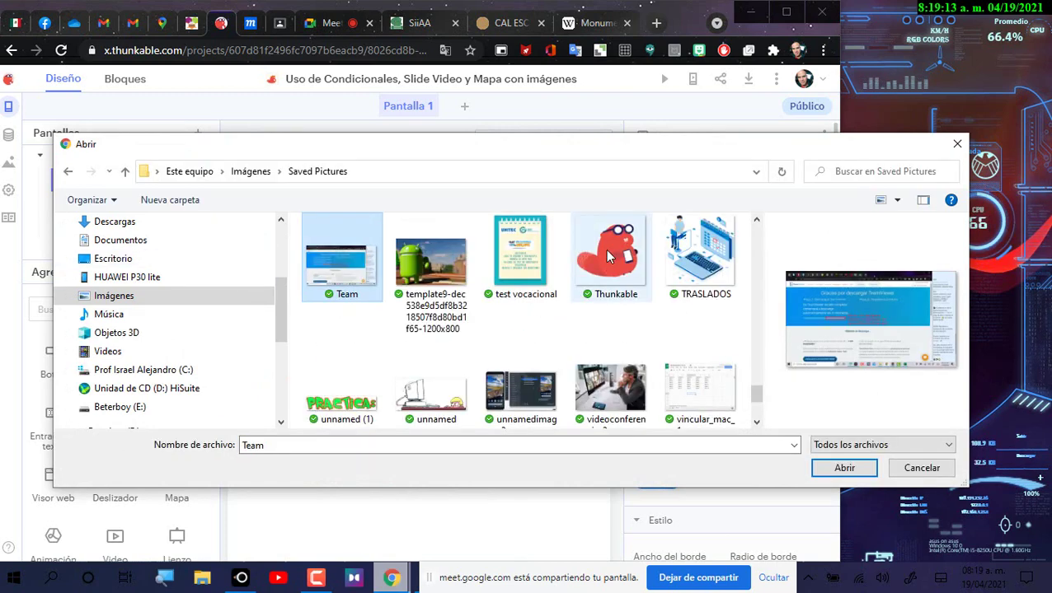
pyautogui.click(610, 251)
pyautogui.click(842, 467)
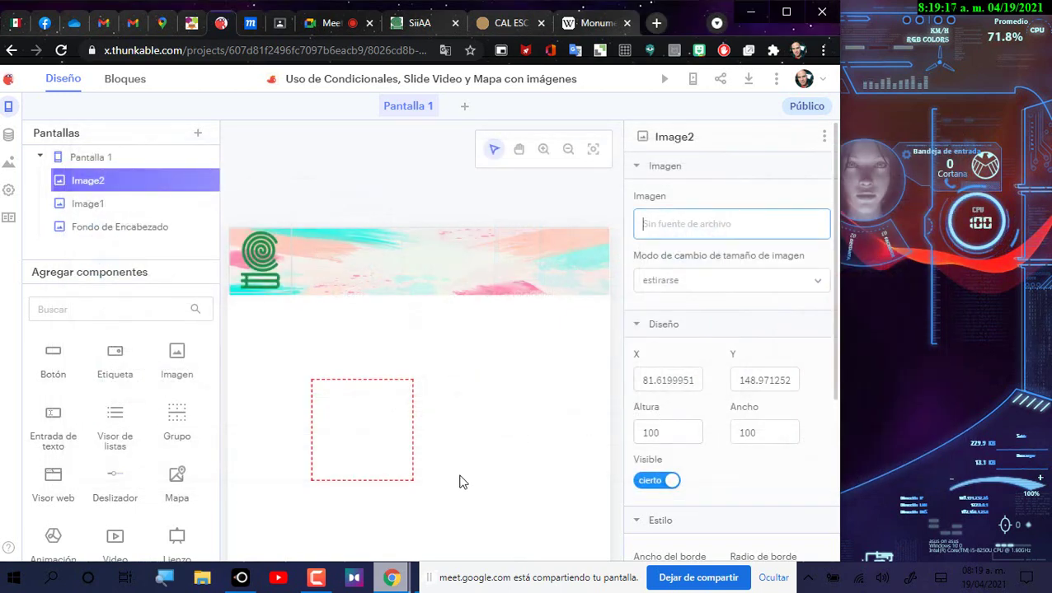
# Step: Resize the Thunkable logo to 68 × 61 and place it at the header's top-right
pyautogui.moveTo(410, 481); pyautogui.dragTo(392, 452)
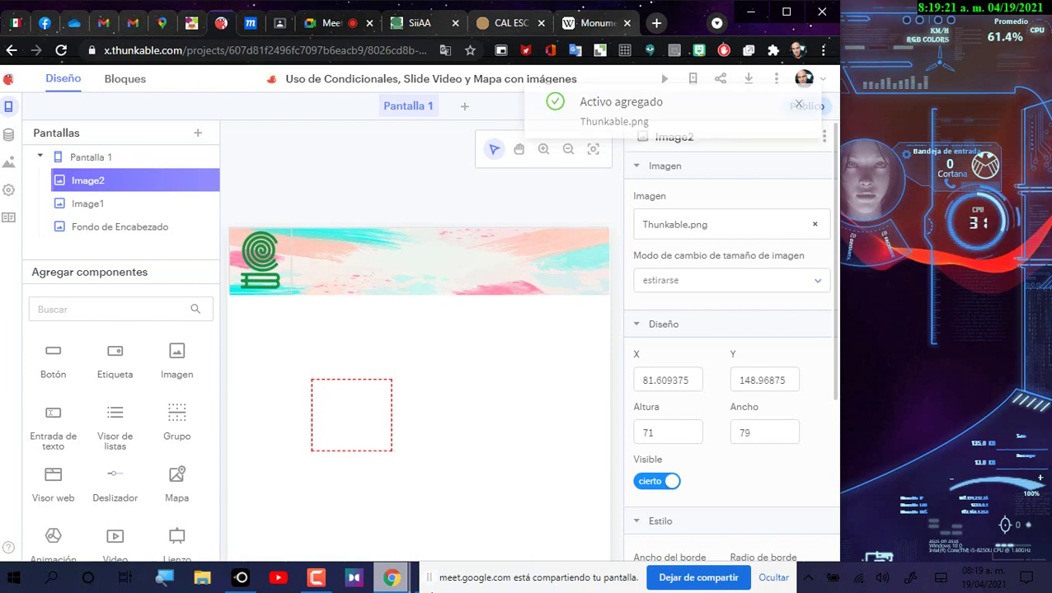
pyautogui.moveTo(372, 402); pyautogui.dragTo(587, 270)
pyautogui.click(394, 249)
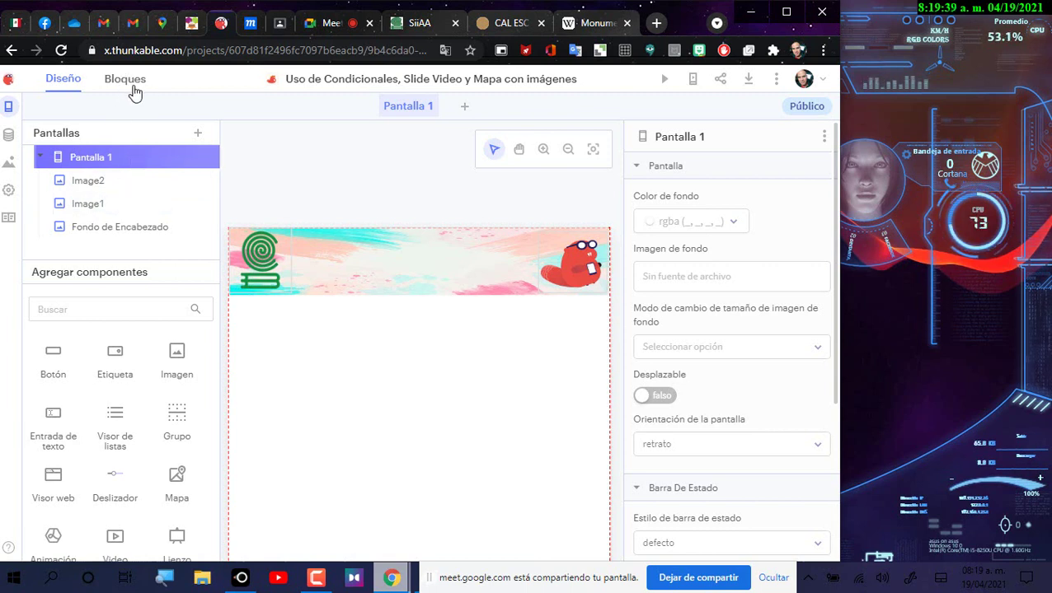
# Step: Rename Image1 to 'Logotipo de Bachilleres'
pyautogui.click(102, 208)
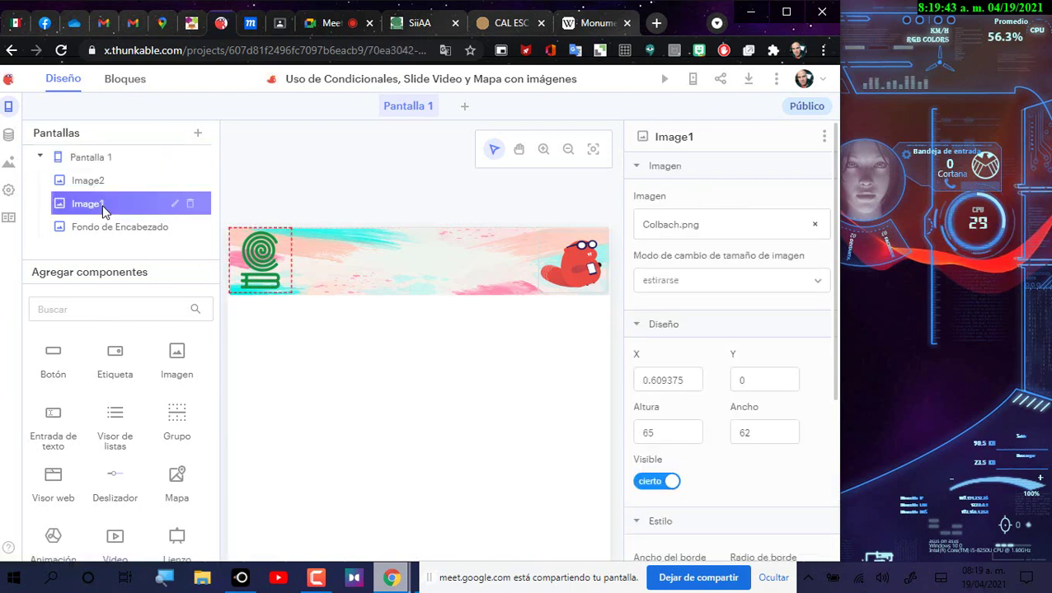
pyautogui.click(175, 204)
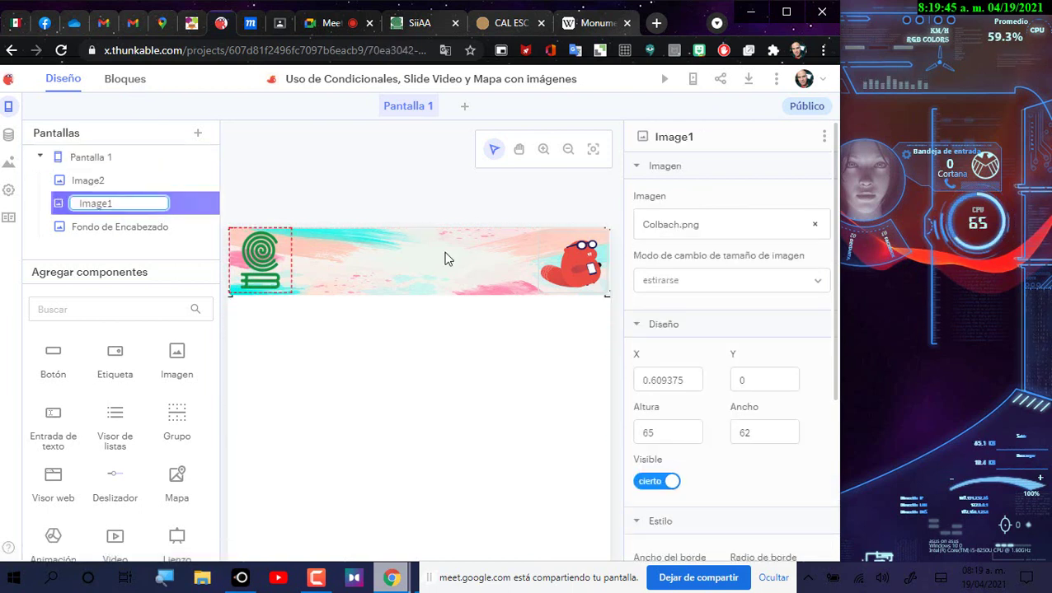
pyautogui.press('BackSpace')
pyautogui.press('BackSpace')
pyautogui.press('BackSpace')
pyautogui.press('BackSpace')
pyautogui.press('BackSpace')
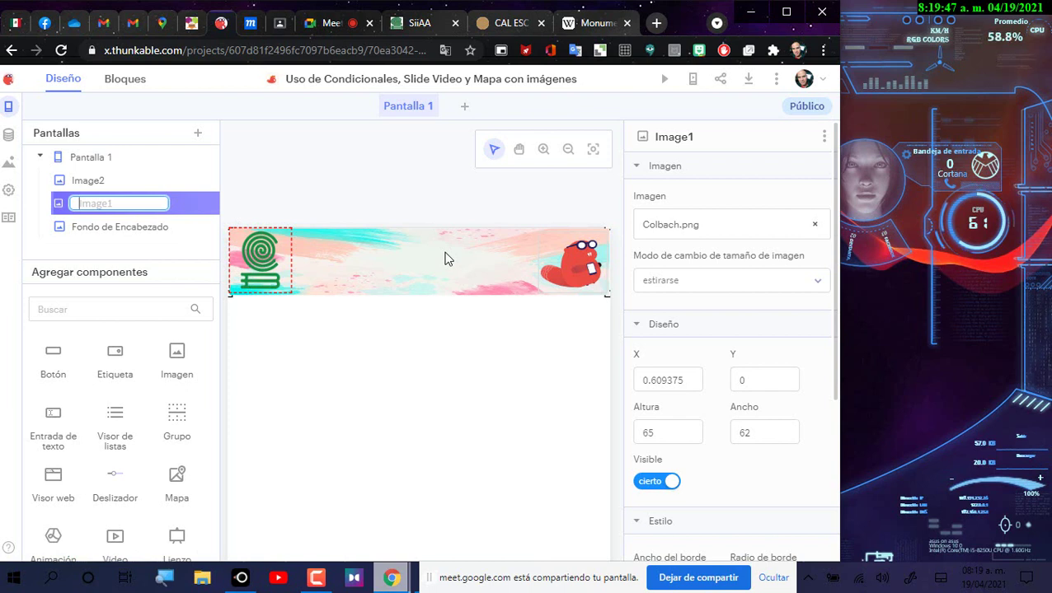
pyautogui.write('Logotipo')
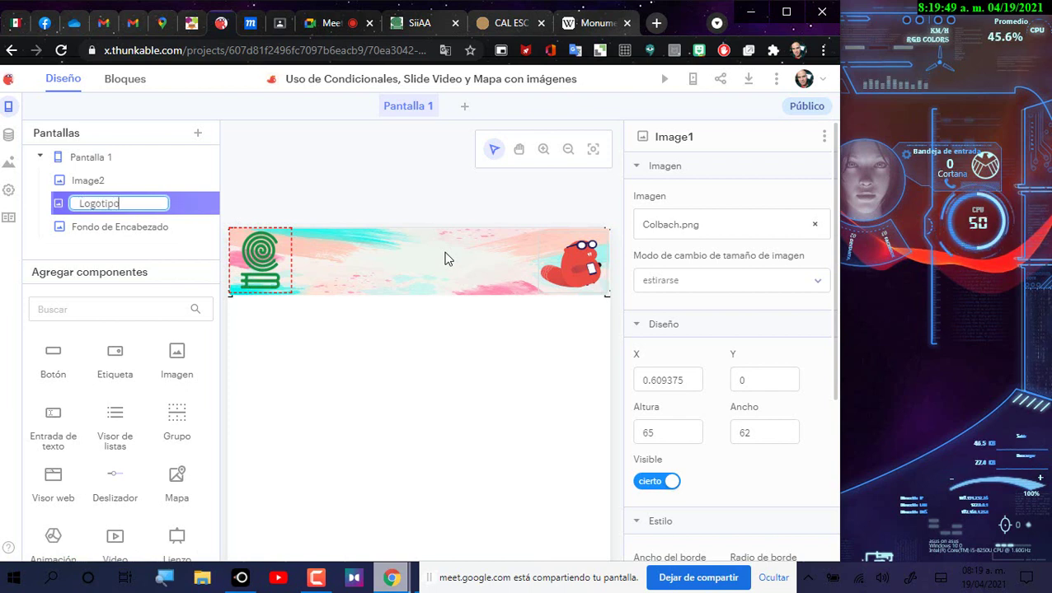
pyautogui.write(' deBachilleres')
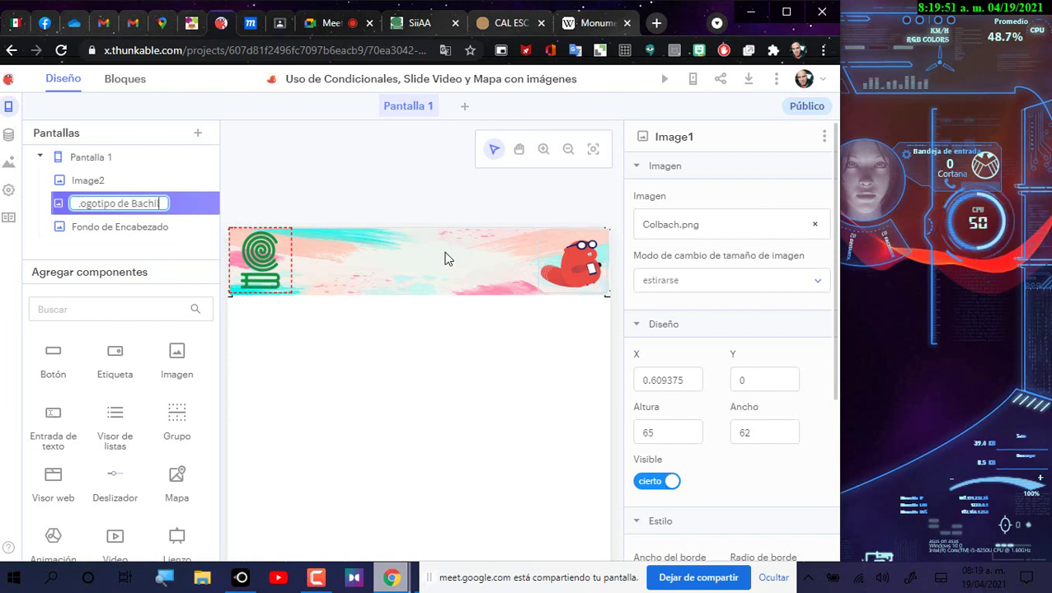
pyautogui.press('Return')
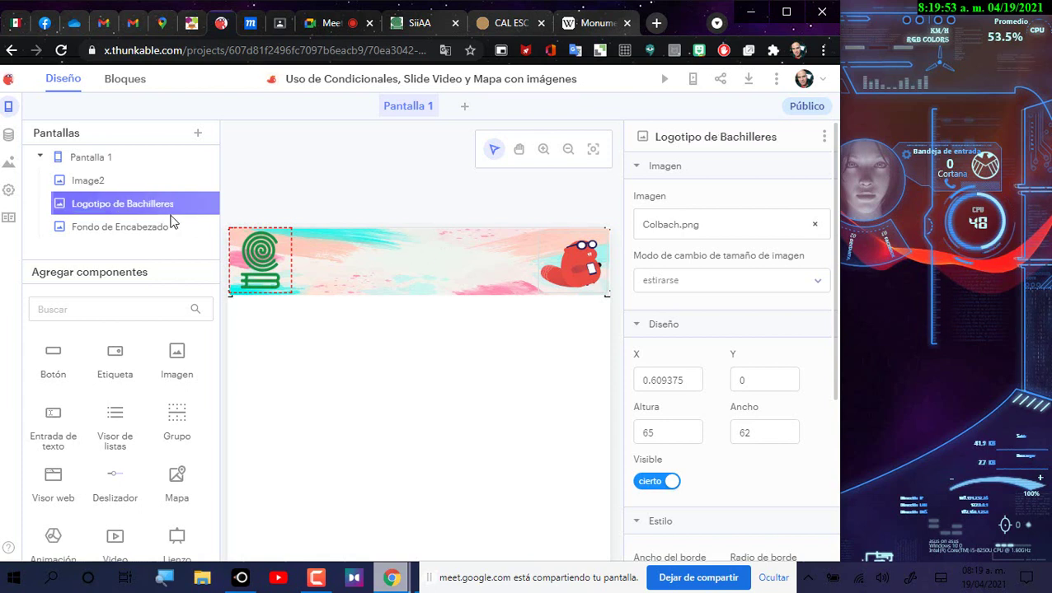
# Step: Rename Image2 to 'Logotipo de Thunkable'
pyautogui.click(179, 180)
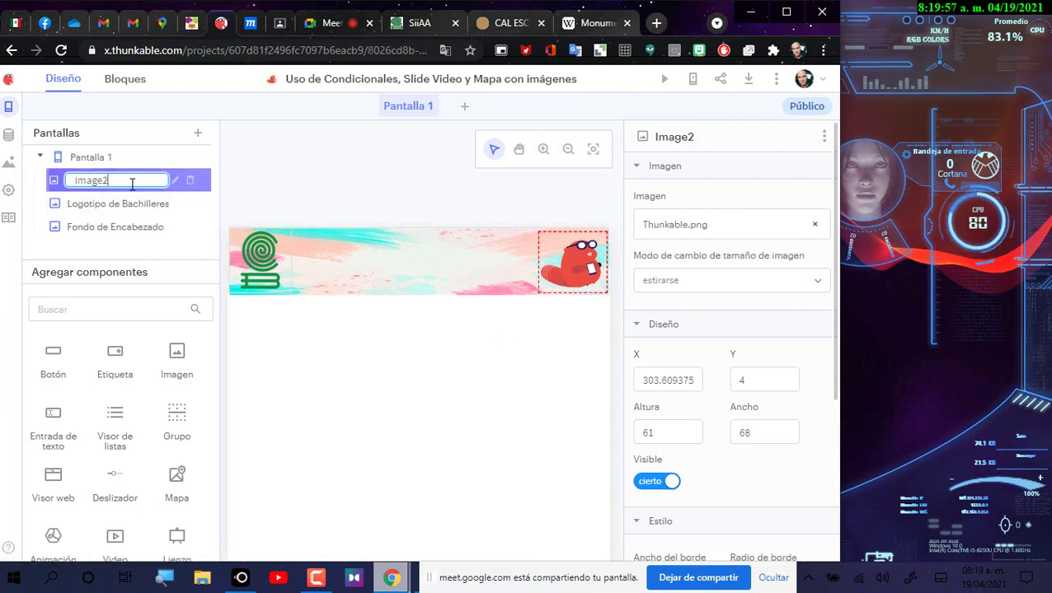
pyautogui.click(136, 180)
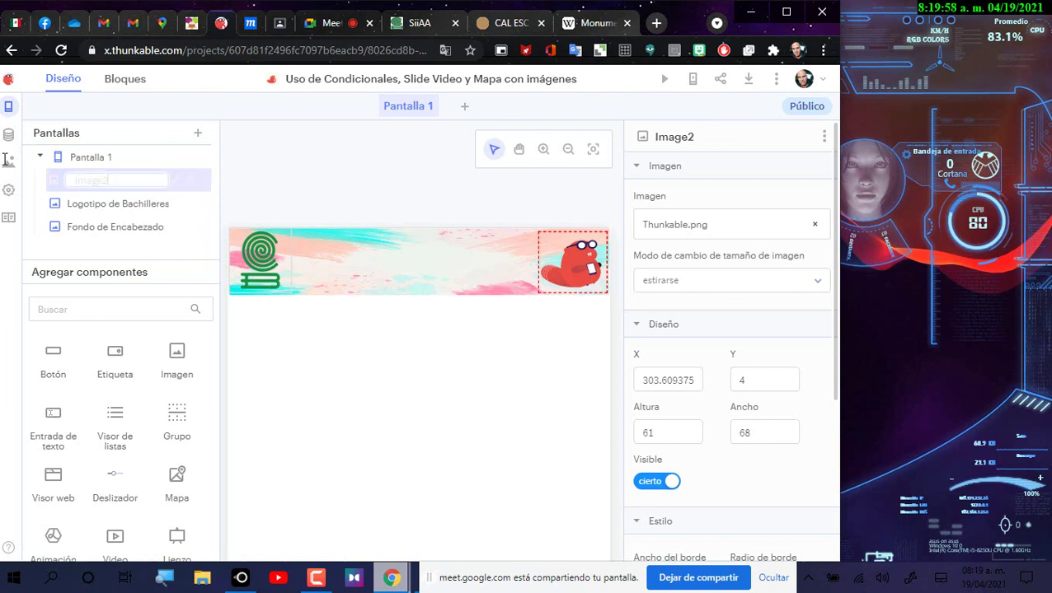
pyautogui.doubleClick(96, 180)
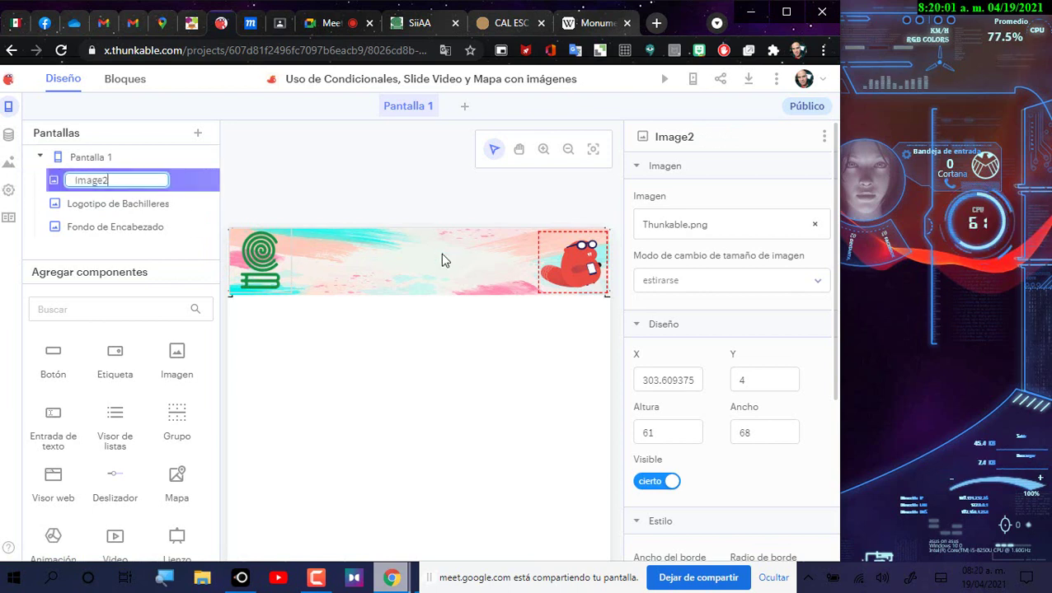
pyautogui.press('BackSpace')
pyautogui.press('BackSpace')
pyautogui.press('BackSpace')
pyautogui.press('BackSpace')
pyautogui.press('BackSpace')
pyautogui.press('BackSpace')
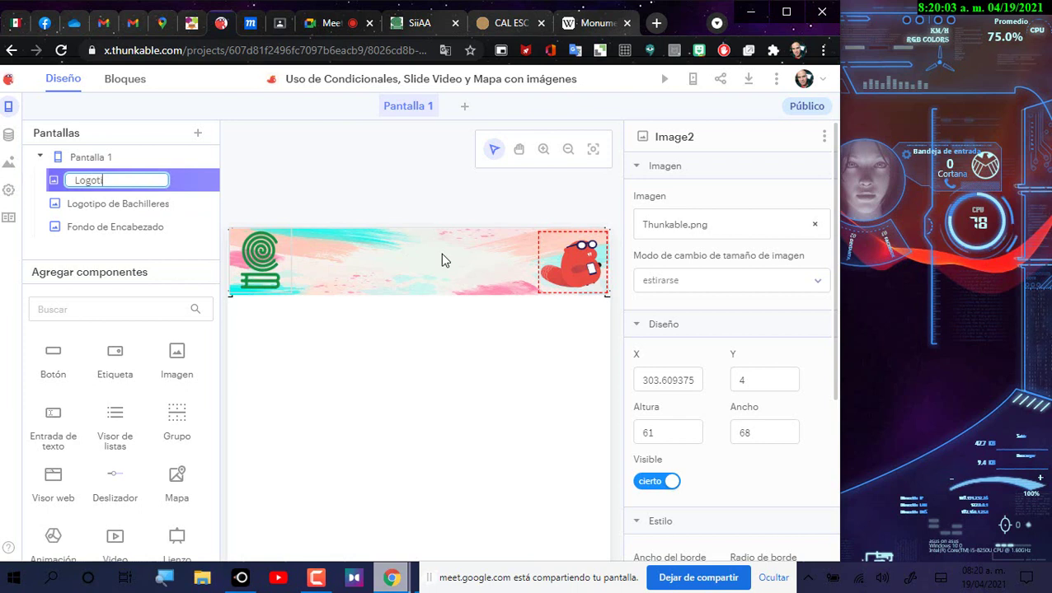
pyautogui.write('po de ')
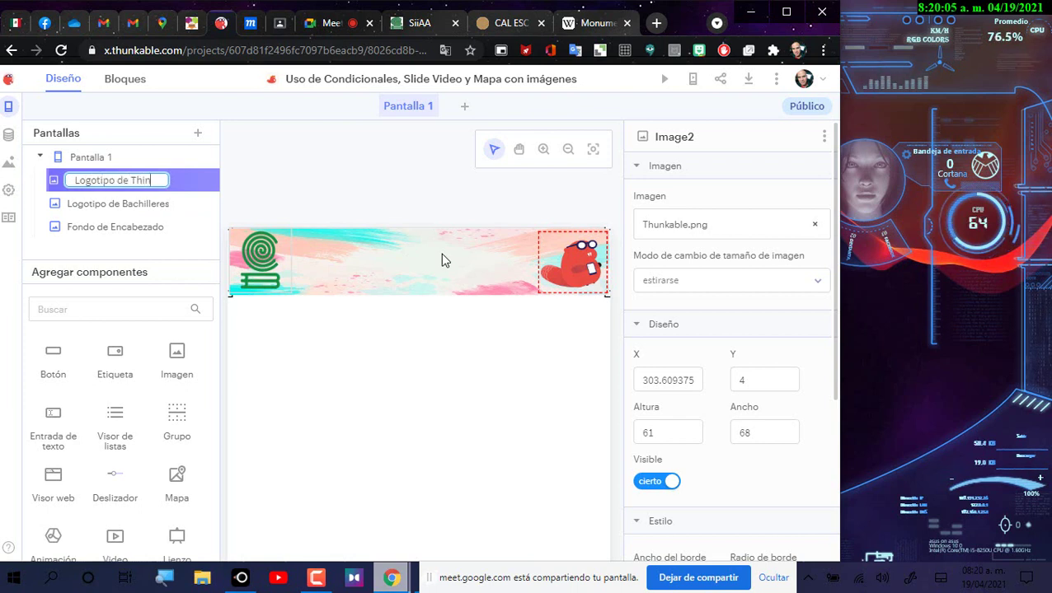
pyautogui.write('Thun')
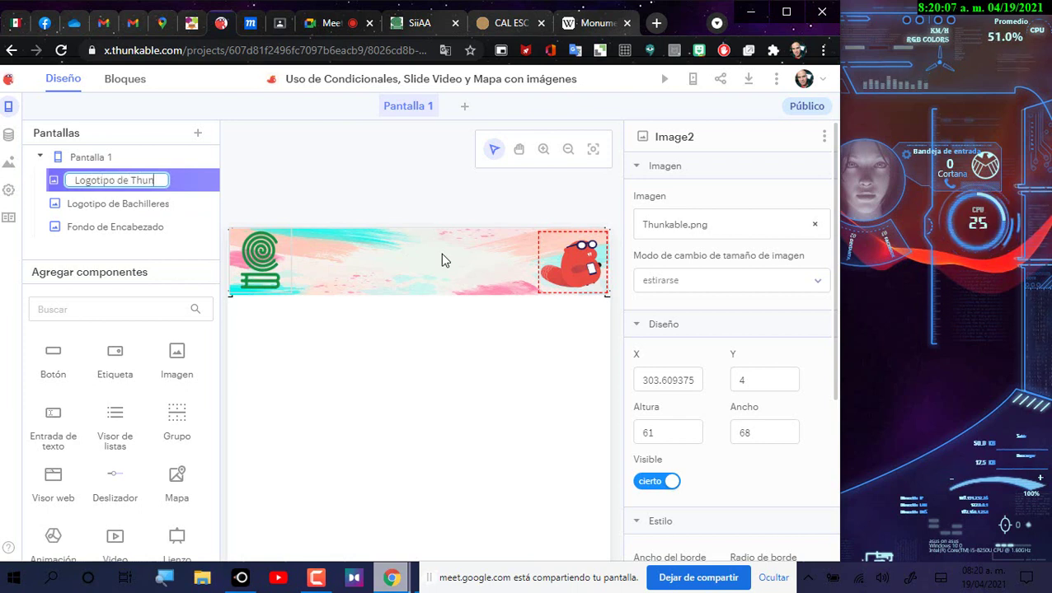
pyautogui.write('kable')
pyautogui.press('Return')
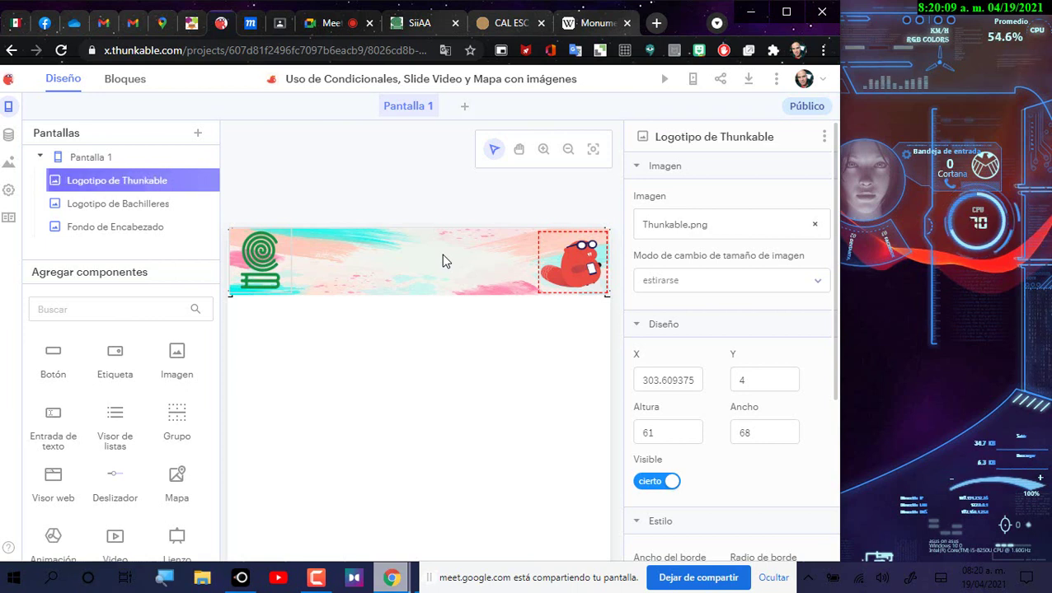
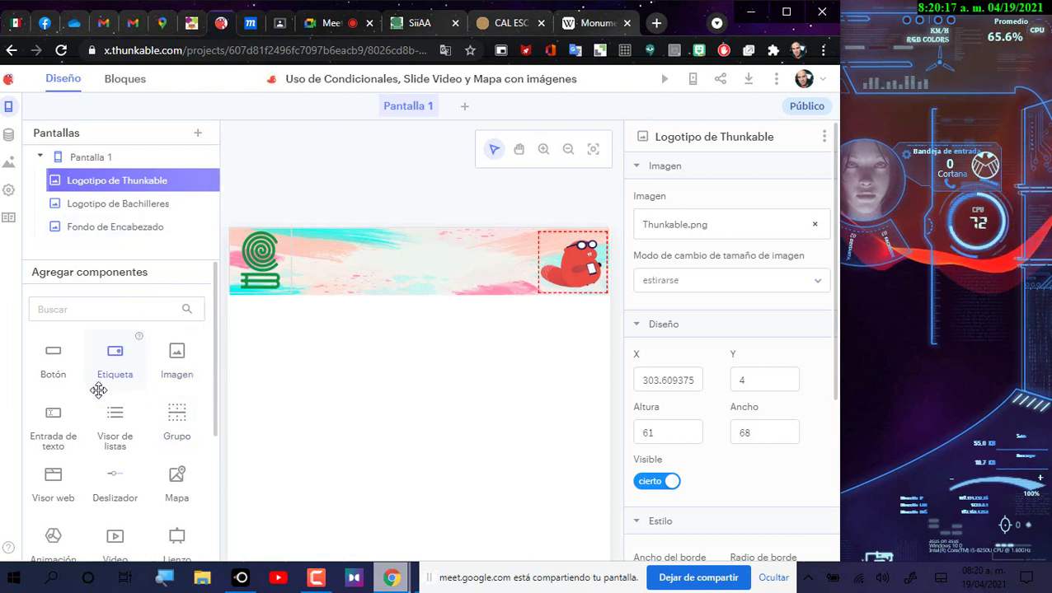
# Step: Place a new label below the banner and replace its placeholder with 'Colegio de bachilleres'
pyautogui.moveTo(120, 369); pyautogui.dragTo(346, 359)
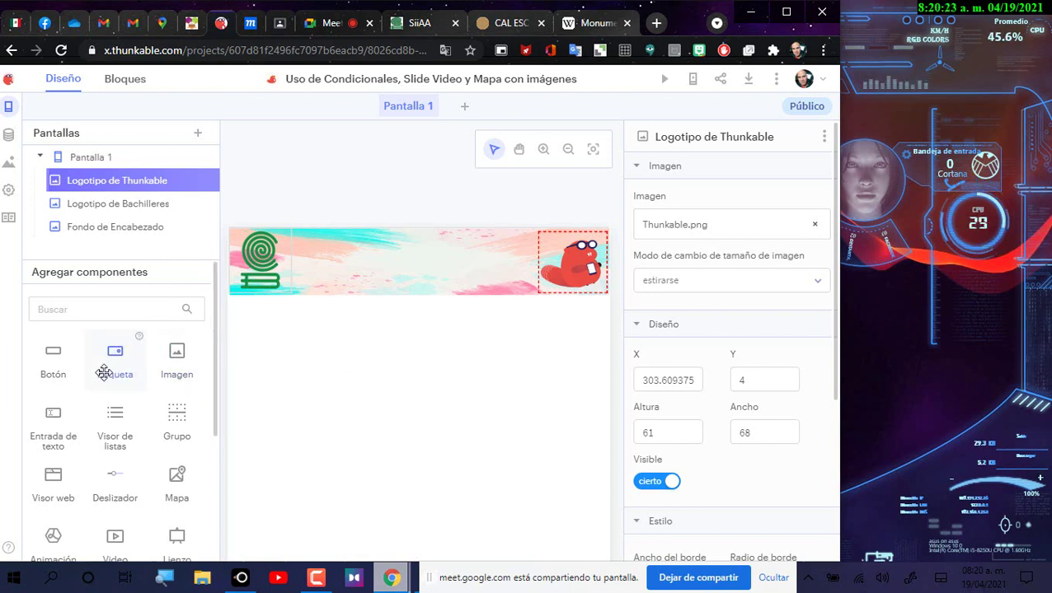
pyautogui.moveTo(115, 359); pyautogui.dragTo(368, 488)
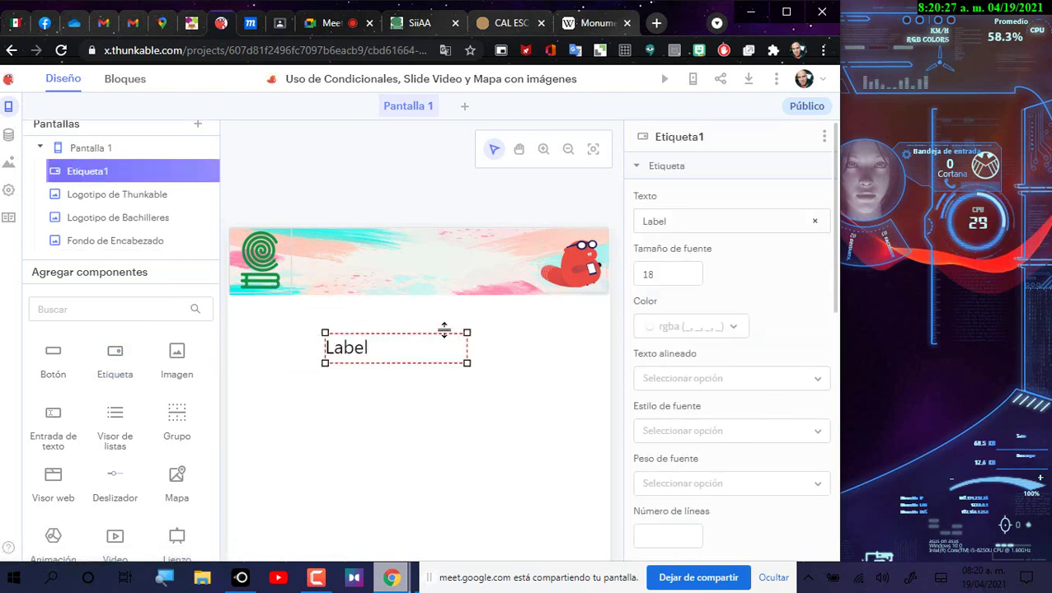
pyautogui.click(657, 222)
pyautogui.doubleClick(653, 222)
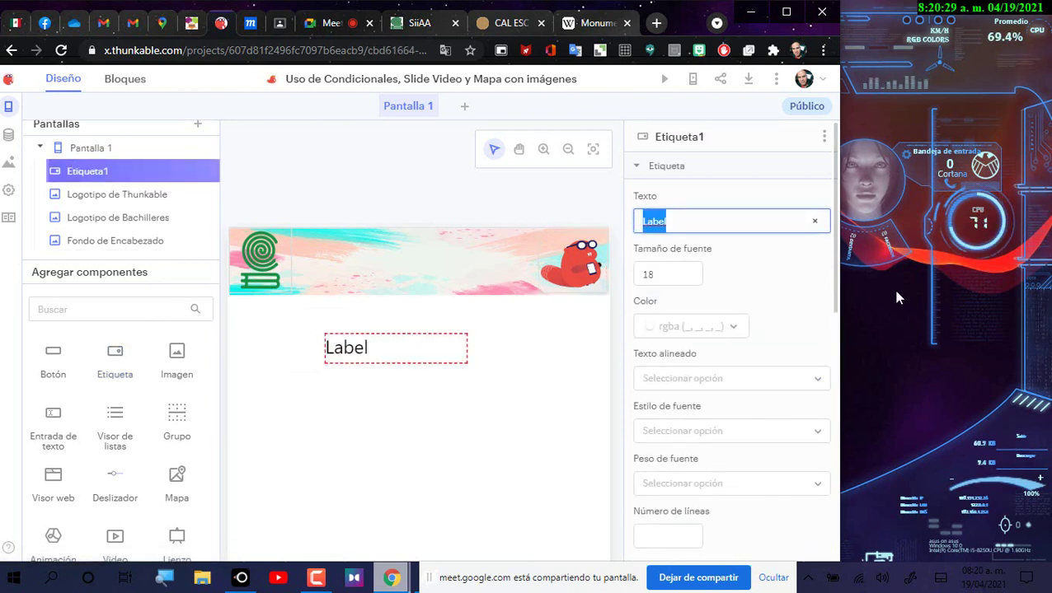
pyautogui.write('Cole')
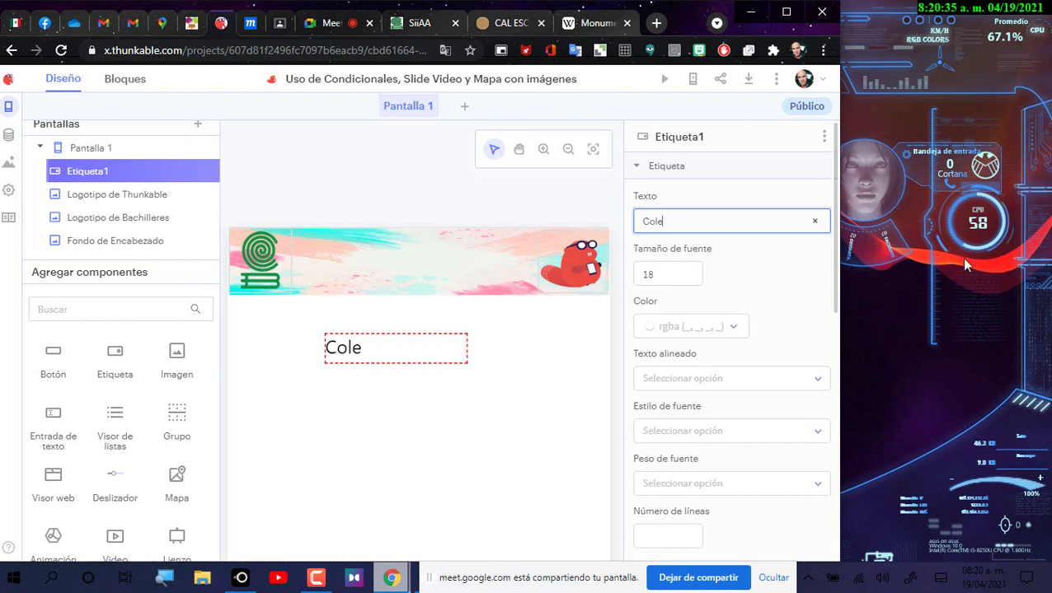
pyautogui.click(691, 241)
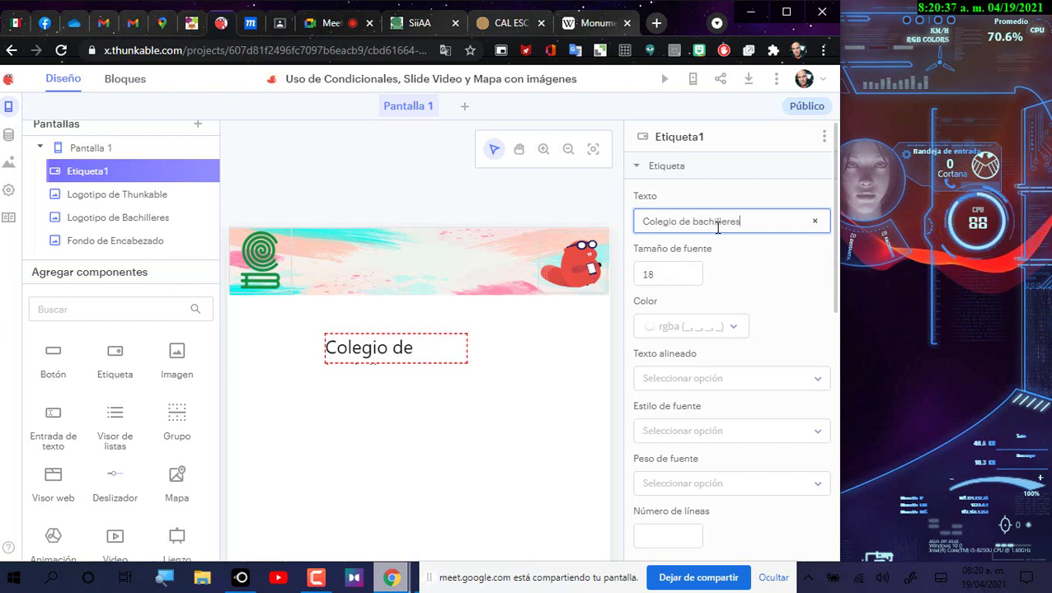
# Step: Capitalise the text to 'Colegio de Bachilleres' and set its font size to 12
pyautogui.click(694, 221)
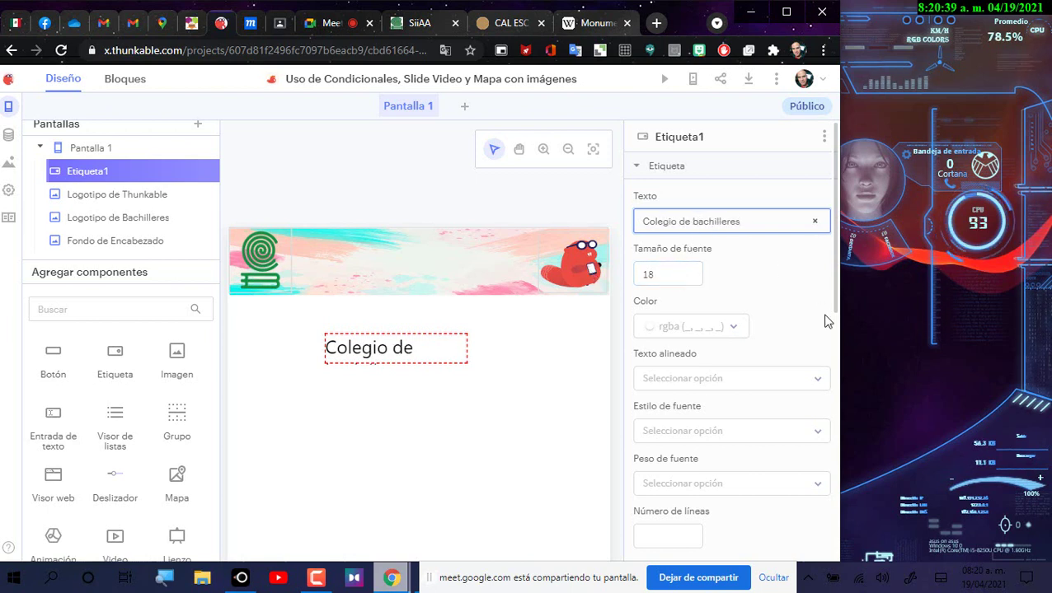
pyautogui.press('Delete')
pyautogui.write('B')
pyautogui.doubleClick(663, 276)
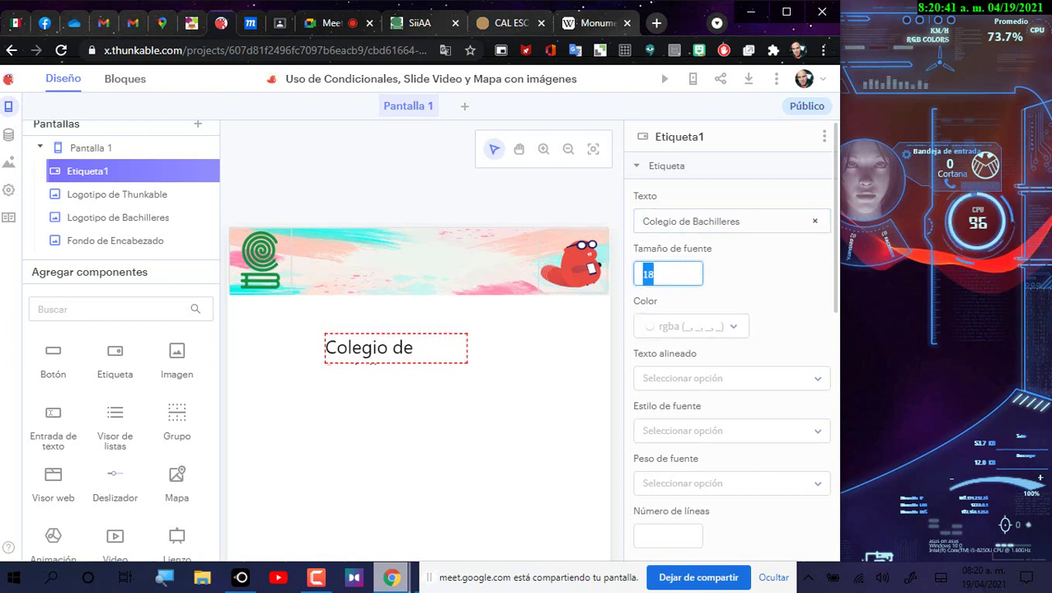
pyautogui.write('12')
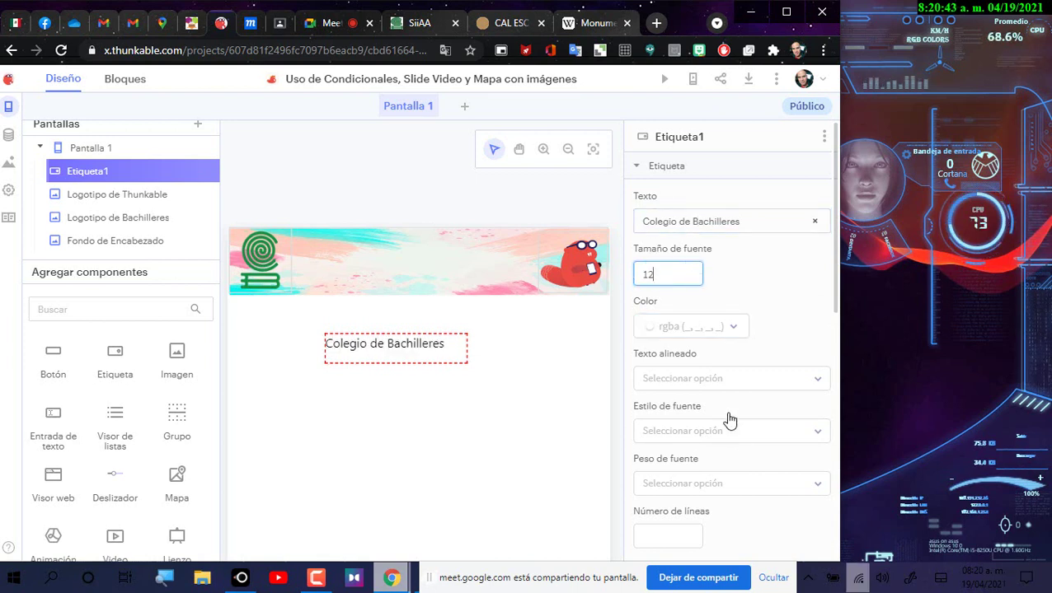
pyautogui.click(460, 357)
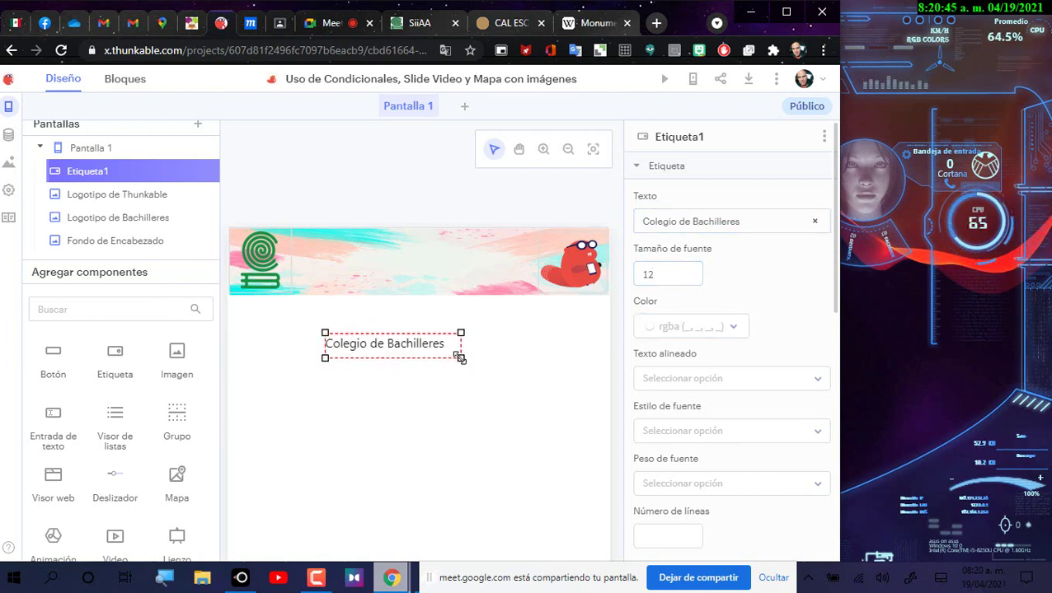
# Step: Shrink the label into the banner, align its text left and make it italic
pyautogui.moveTo(459, 357); pyautogui.dragTo(394, 250)
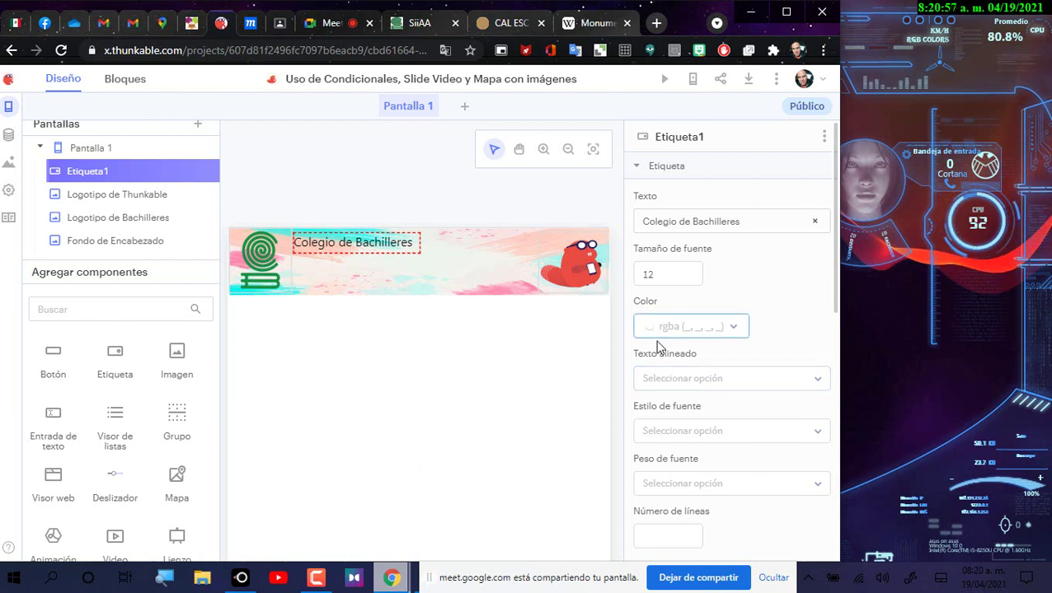
pyautogui.click(670, 381)
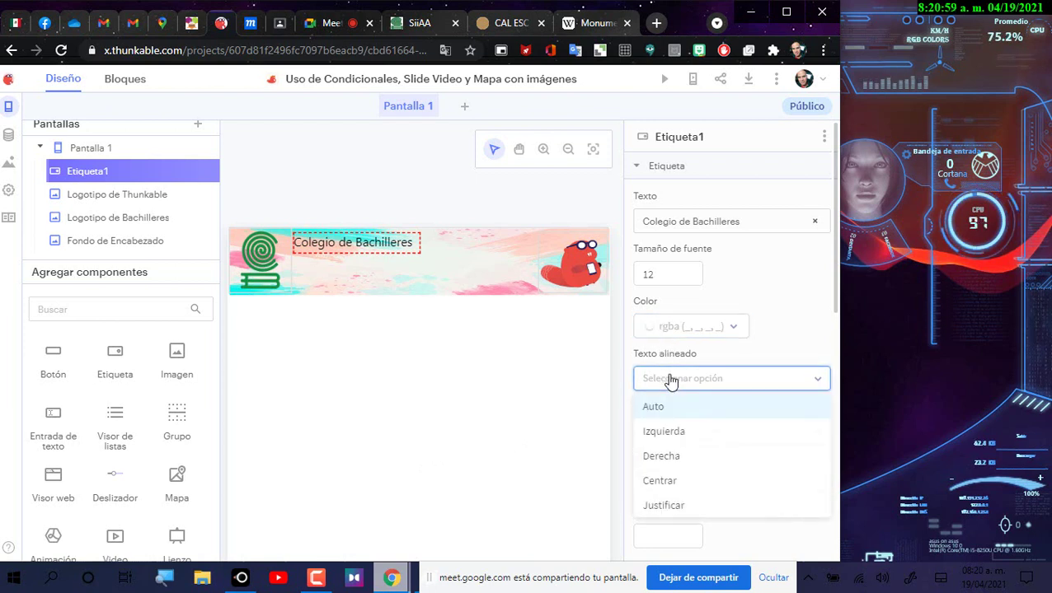
pyautogui.click(668, 431)
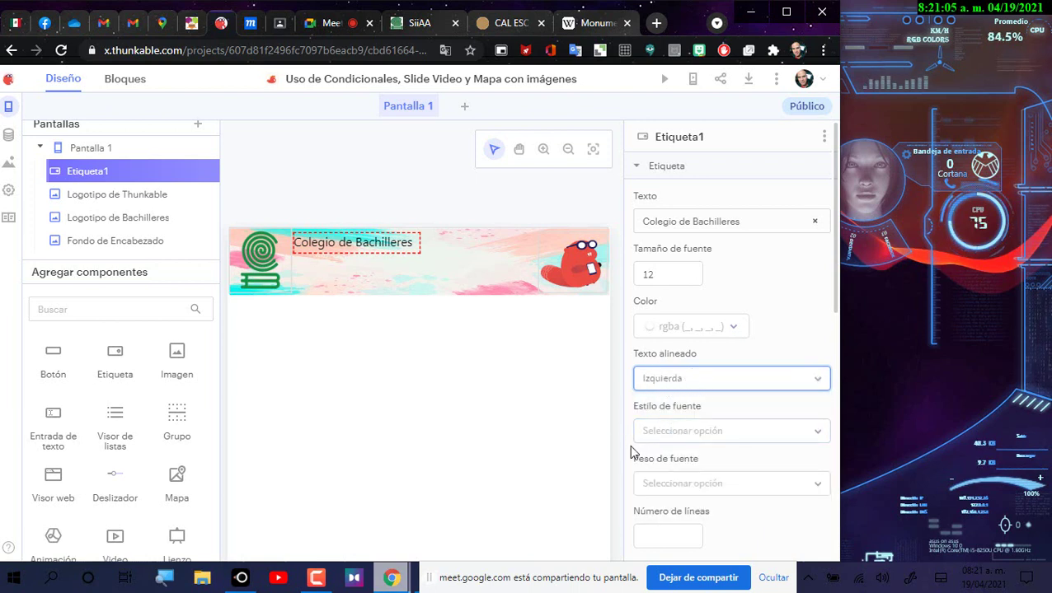
pyautogui.click(680, 436)
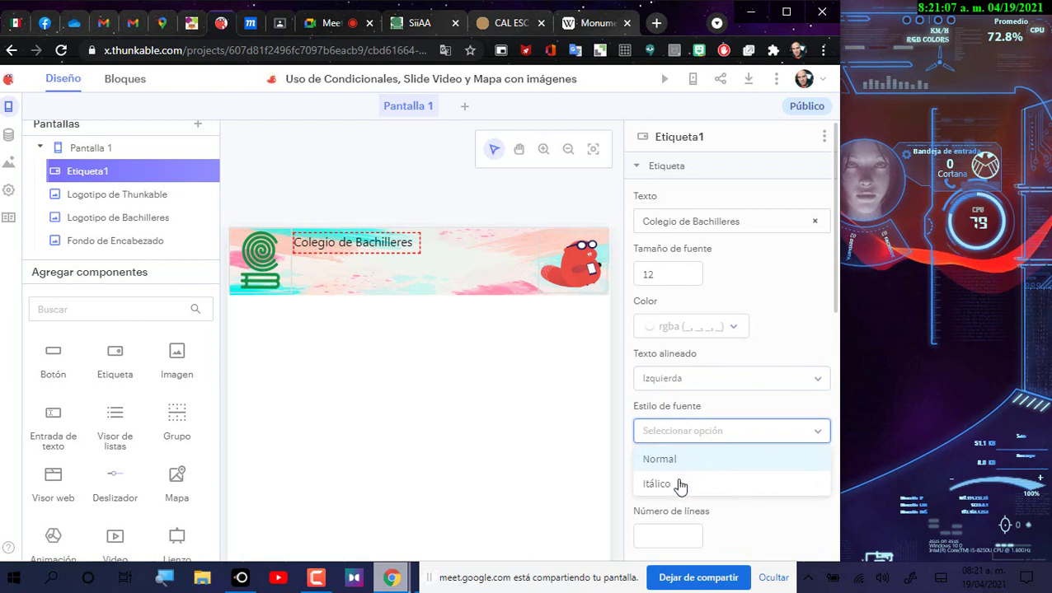
pyautogui.click(677, 484)
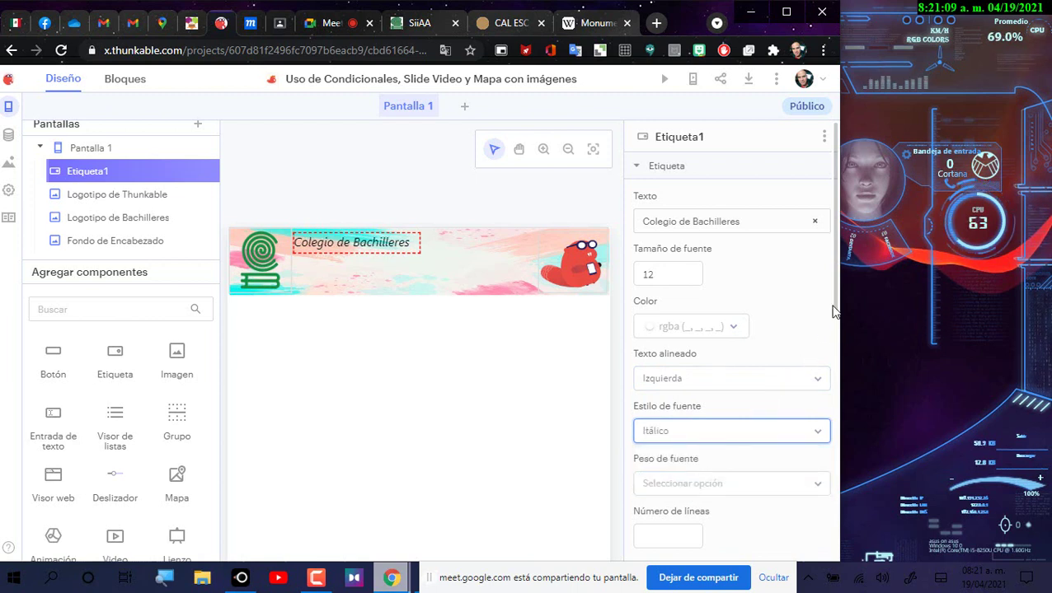
# Step: Colour the label text dark green, set font size 10 and narrow its box
pyautogui.scroll(-1, 837, 303)
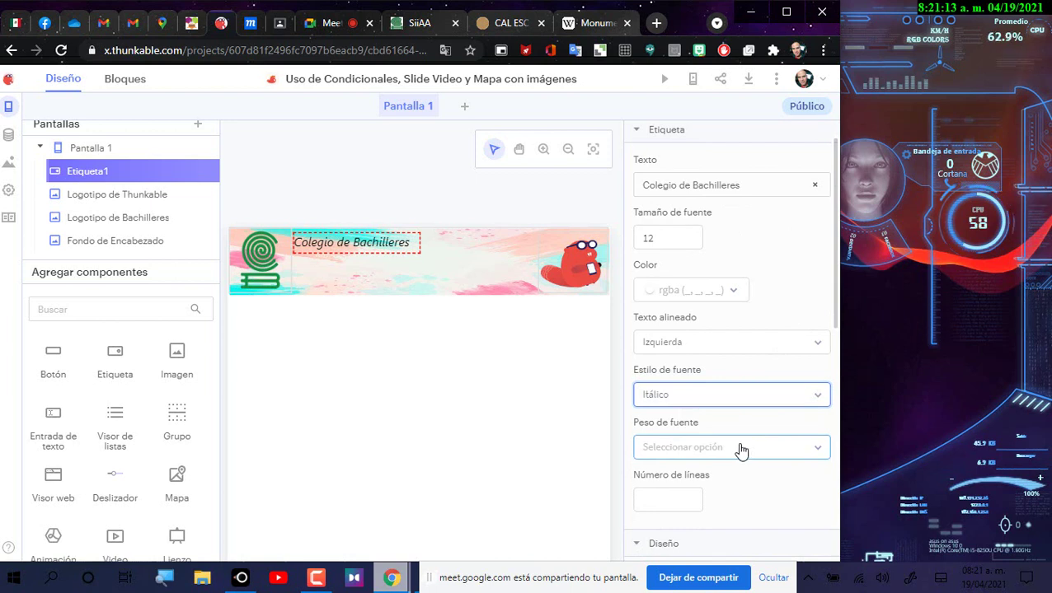
pyautogui.click(683, 291)
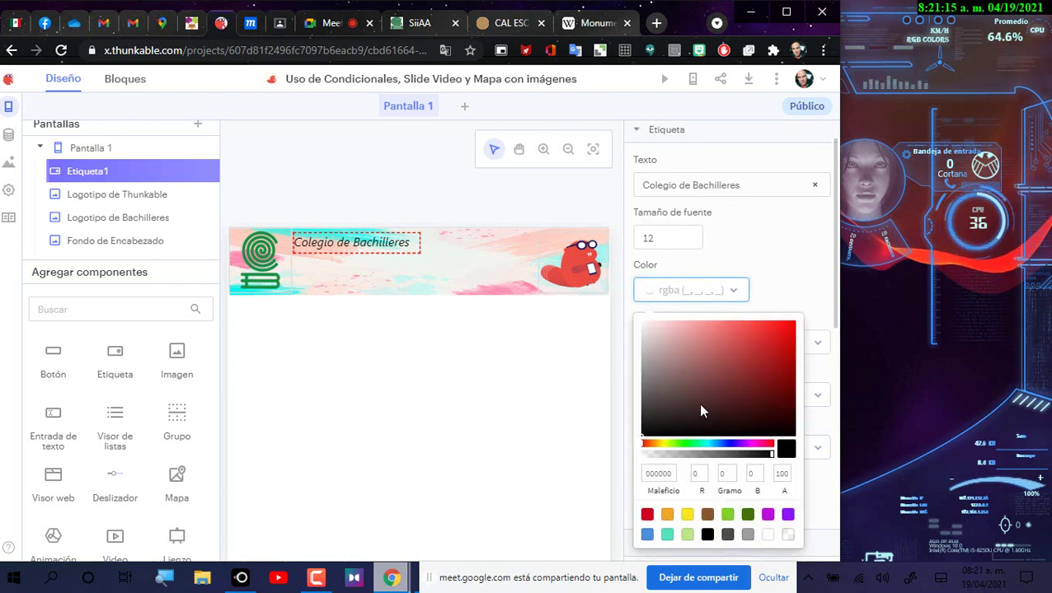
pyautogui.click(747, 516)
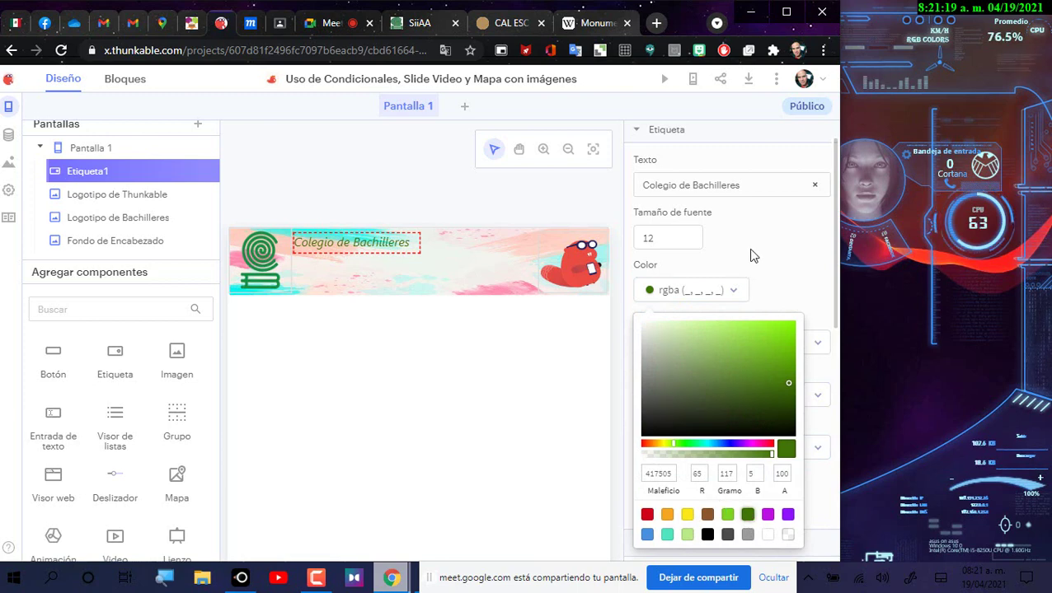
pyautogui.click(674, 235)
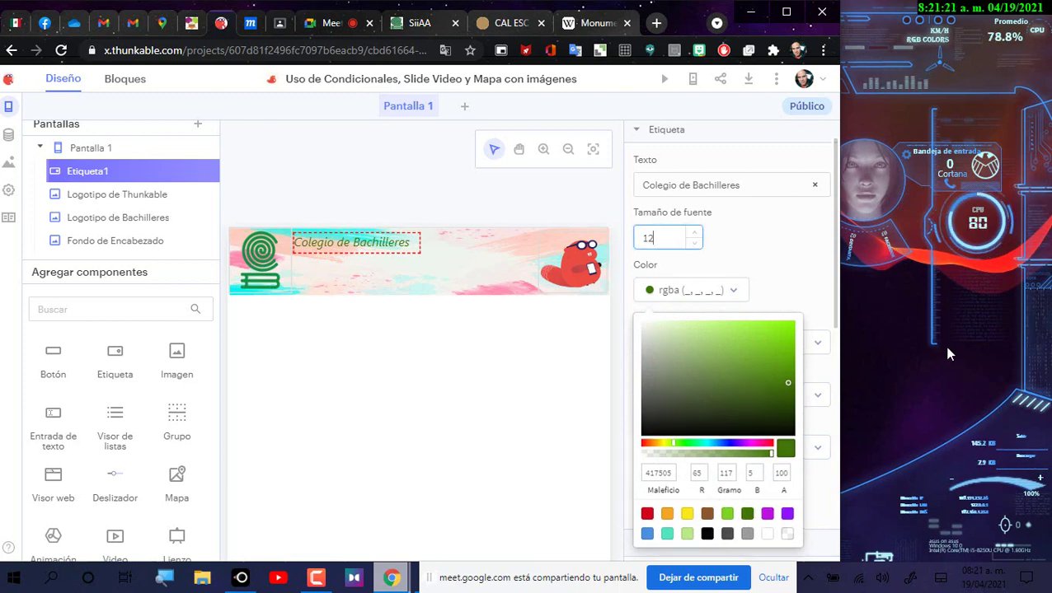
pyautogui.press('BackSpace')
pyautogui.write('0')
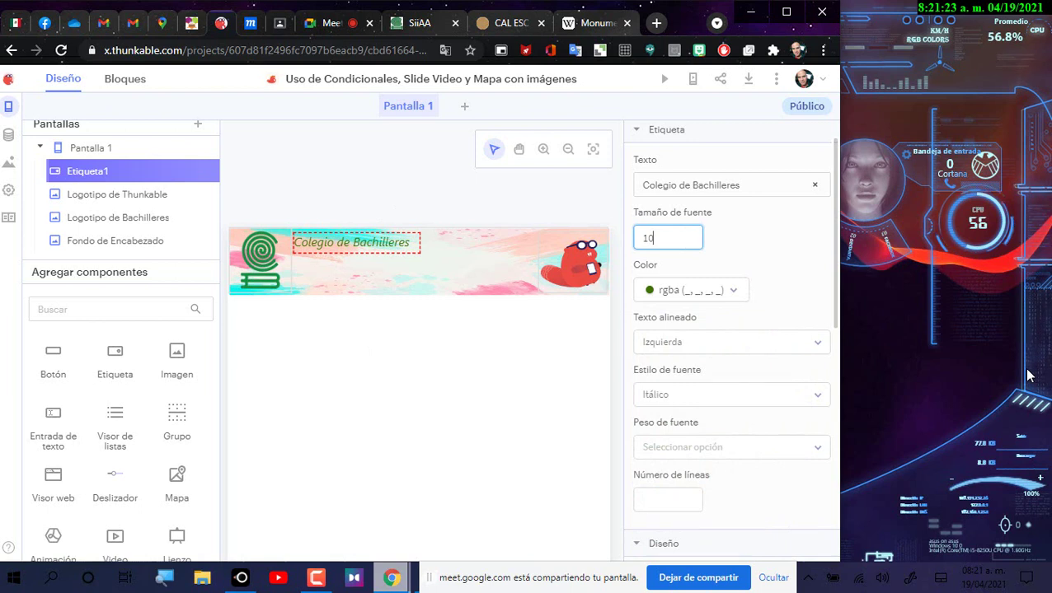
pyautogui.click(404, 250)
pyautogui.moveTo(417, 253); pyautogui.dragTo(394, 250)
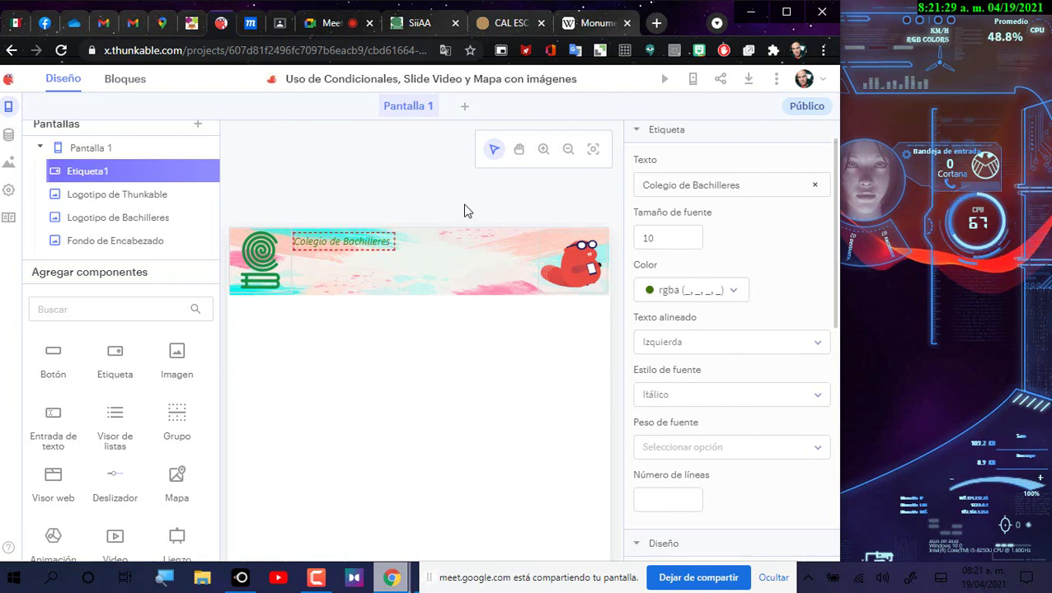
# Step: Rename the Etiqueta1 label component to Colegio
pyautogui.click(552, 247)
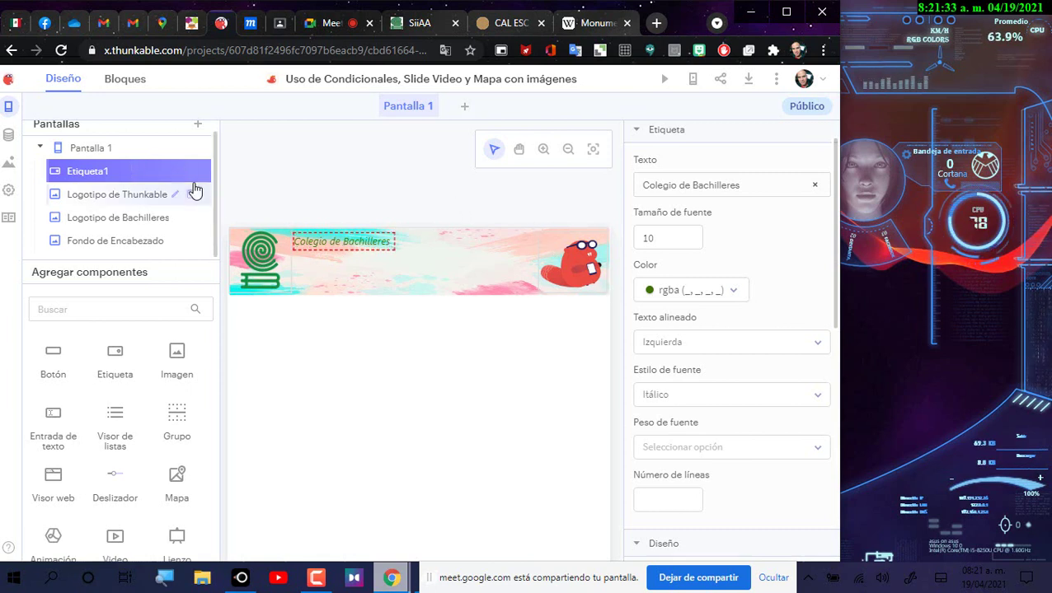
pyautogui.doubleClick(173, 170)
pyautogui.press('BackSpace')
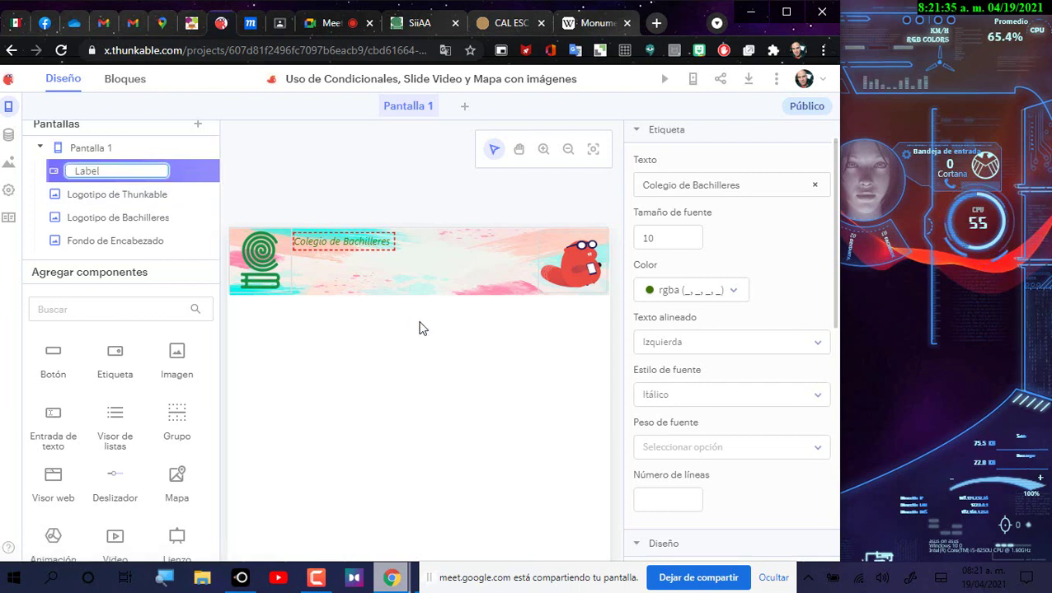
pyautogui.press('BackSpace')
pyautogui.press('BackSpace')
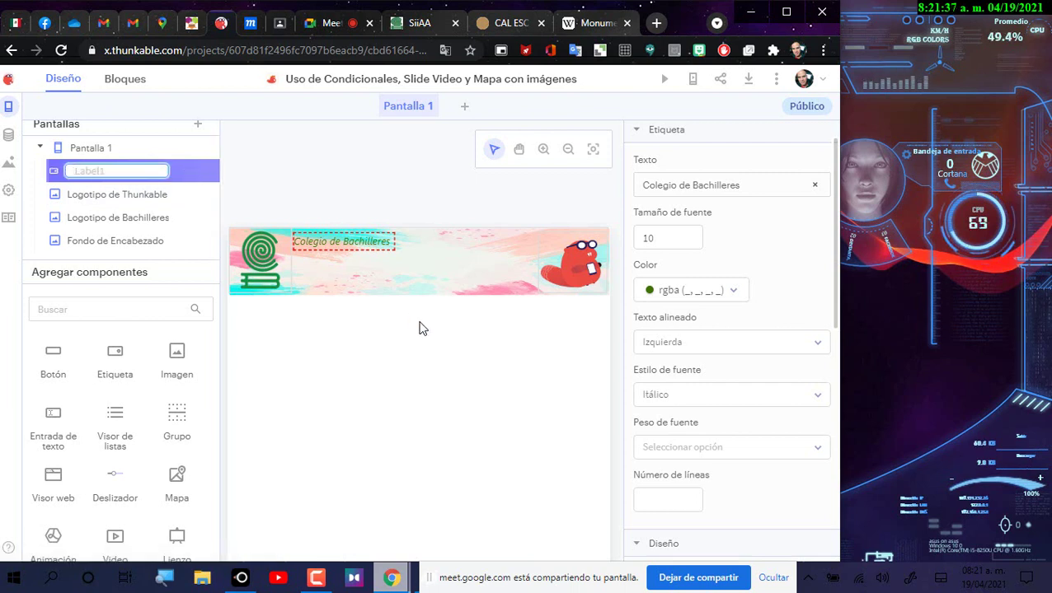
pyautogui.write('Colegio')
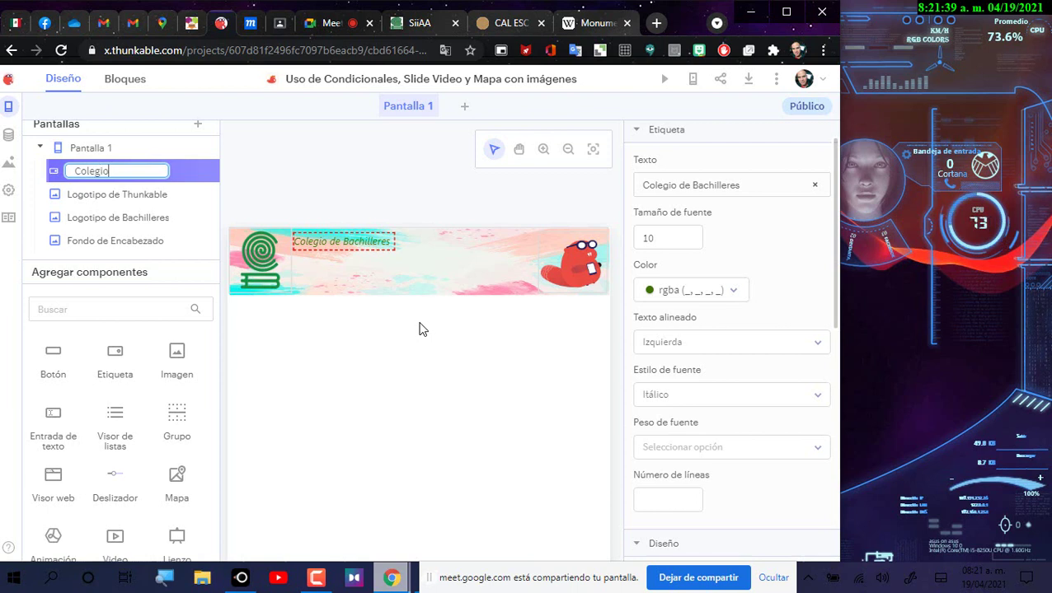
pyautogui.press('Return')
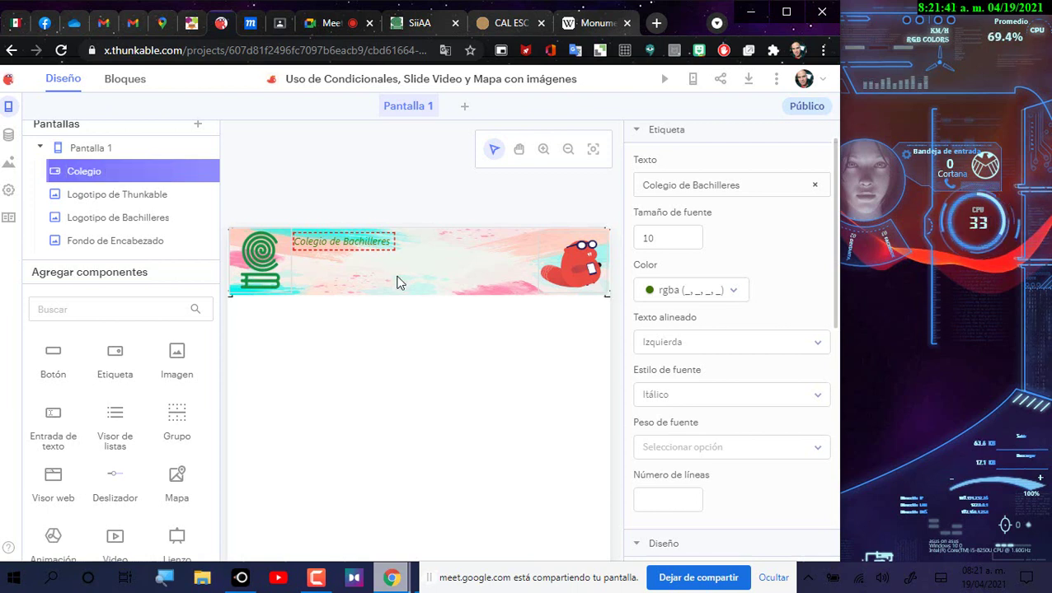
pyautogui.scroll(1, 811, 173)
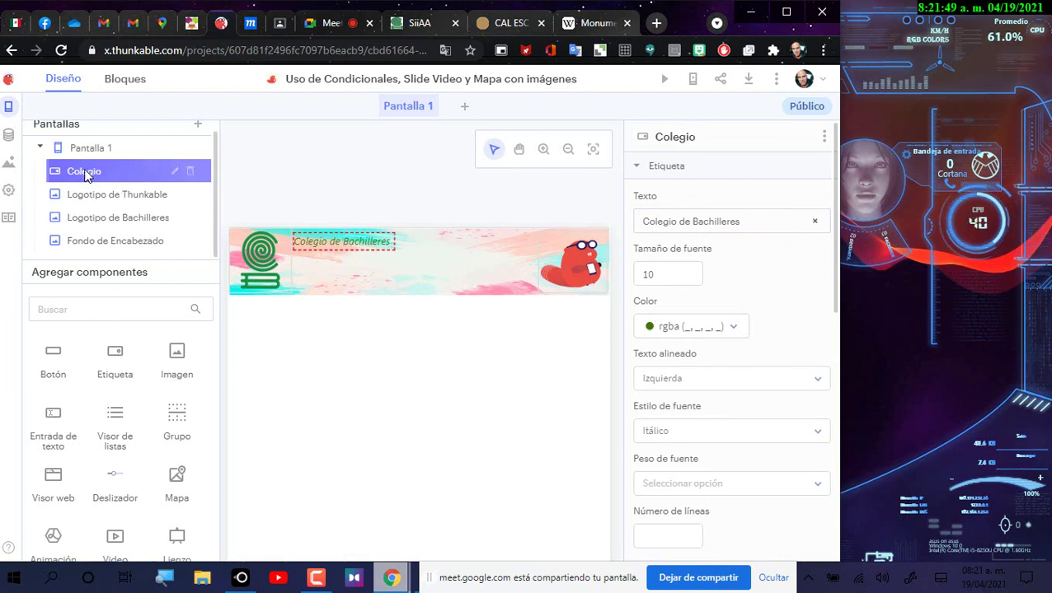
# Step: Duplicate the Colegio label, move the copy below it and change its text to 'Plantel 16 Tláhuac'
pyautogui.click(822, 138)
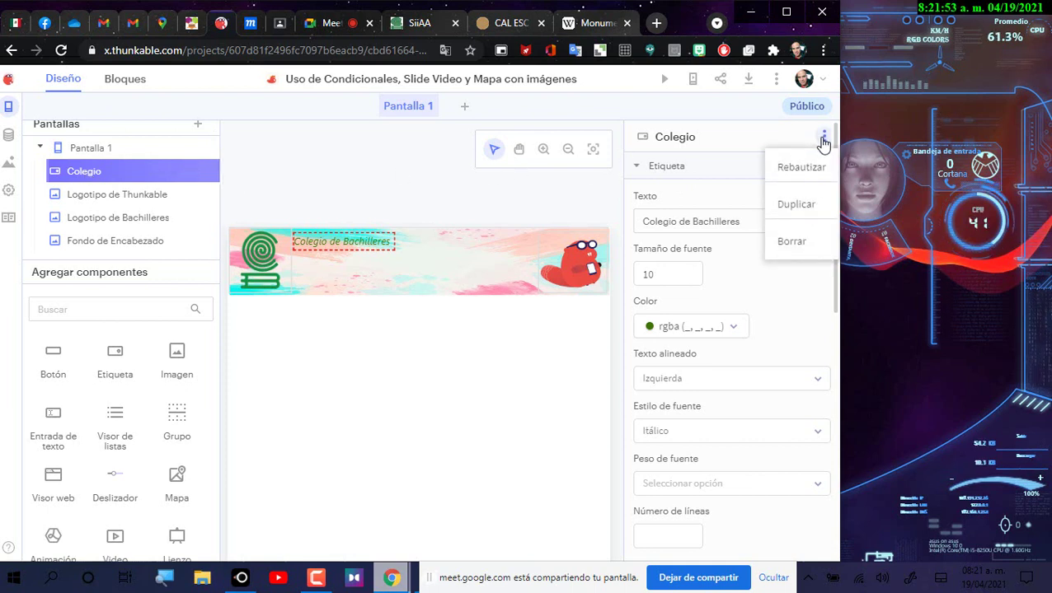
pyautogui.click(798, 205)
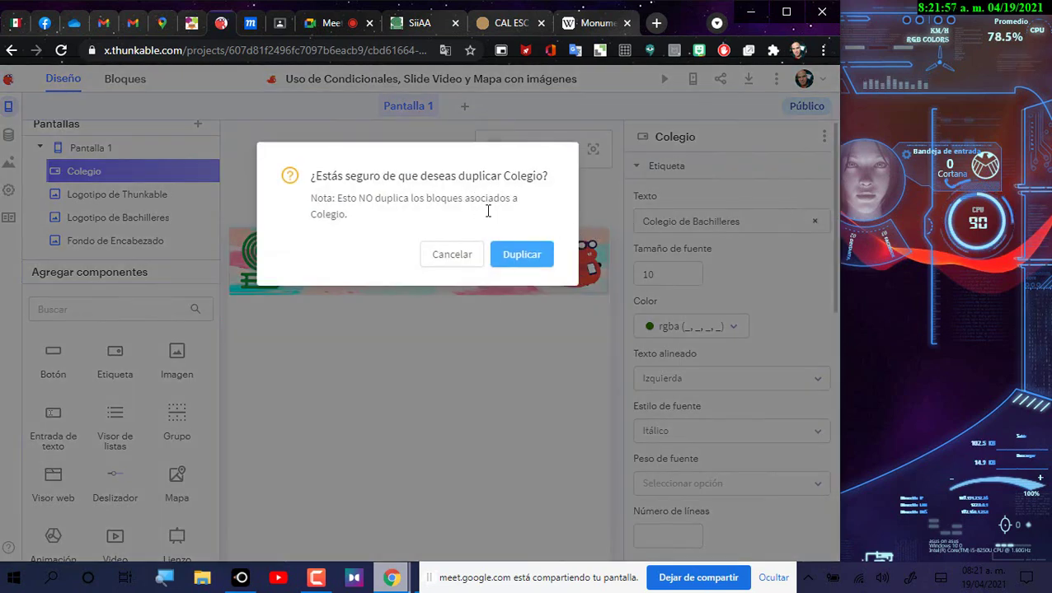
pyautogui.click(521, 255)
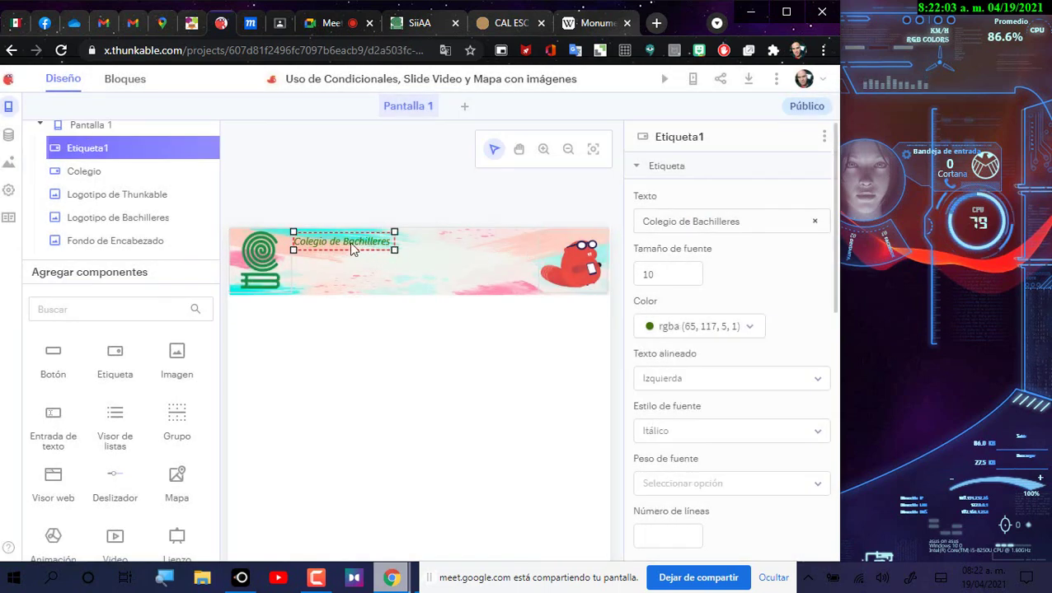
pyautogui.moveTo(347, 259); pyautogui.dragTo(347, 267)
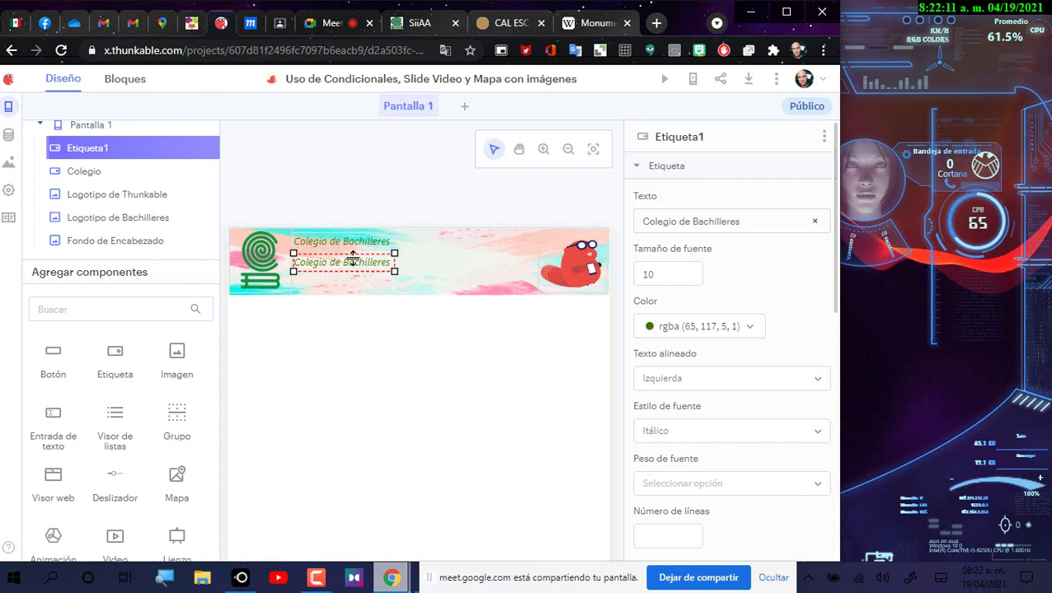
pyautogui.moveTo(740, 221); pyautogui.dragTo(651, 219)
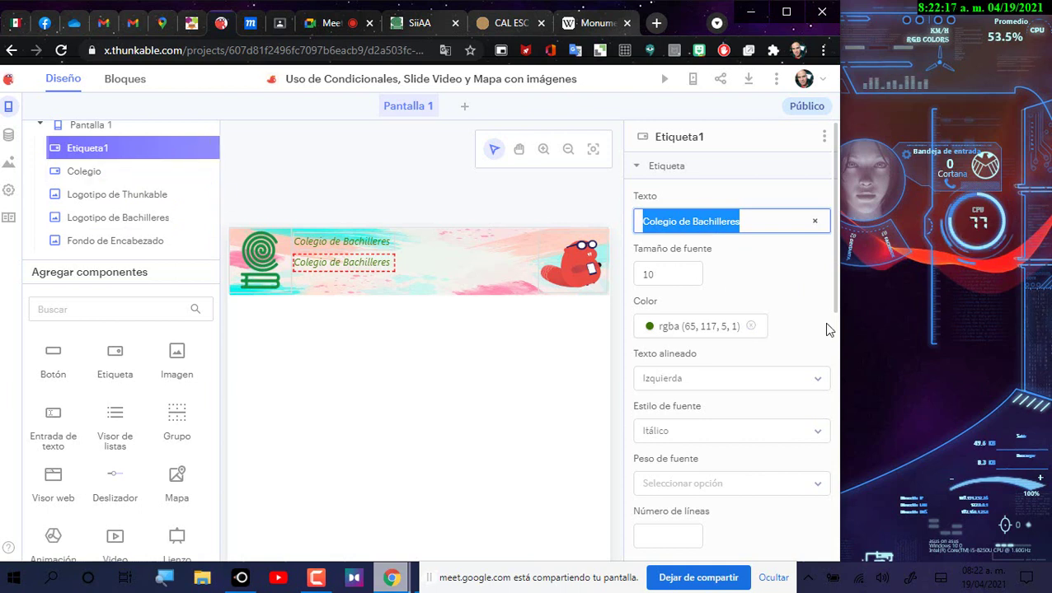
pyautogui.write('Ipl')
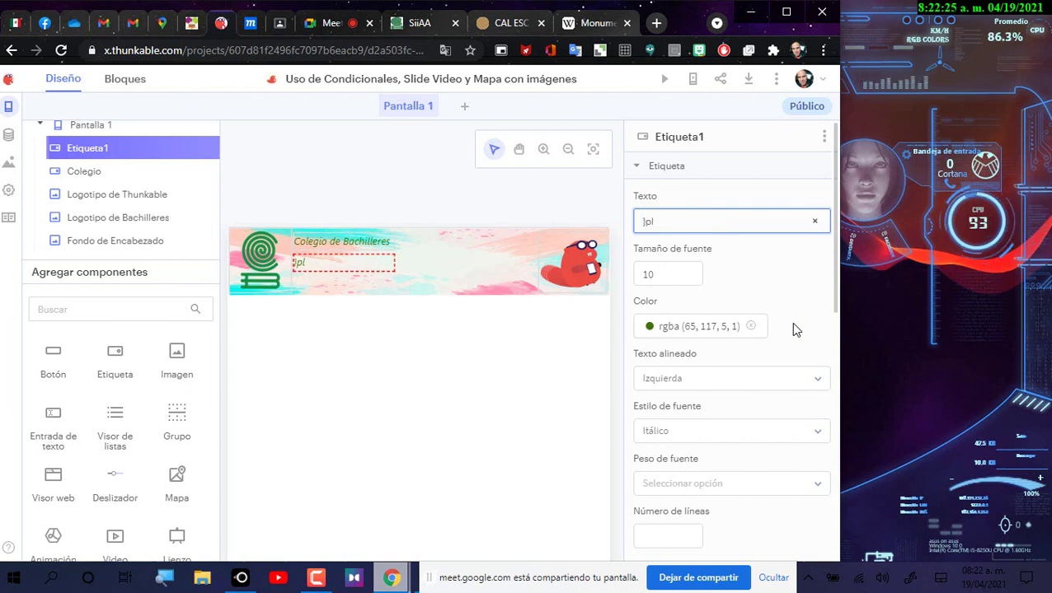
pyautogui.hotkey('ctrl', 'a')
pyautogui.write('Plantel 16 Tláhuac')
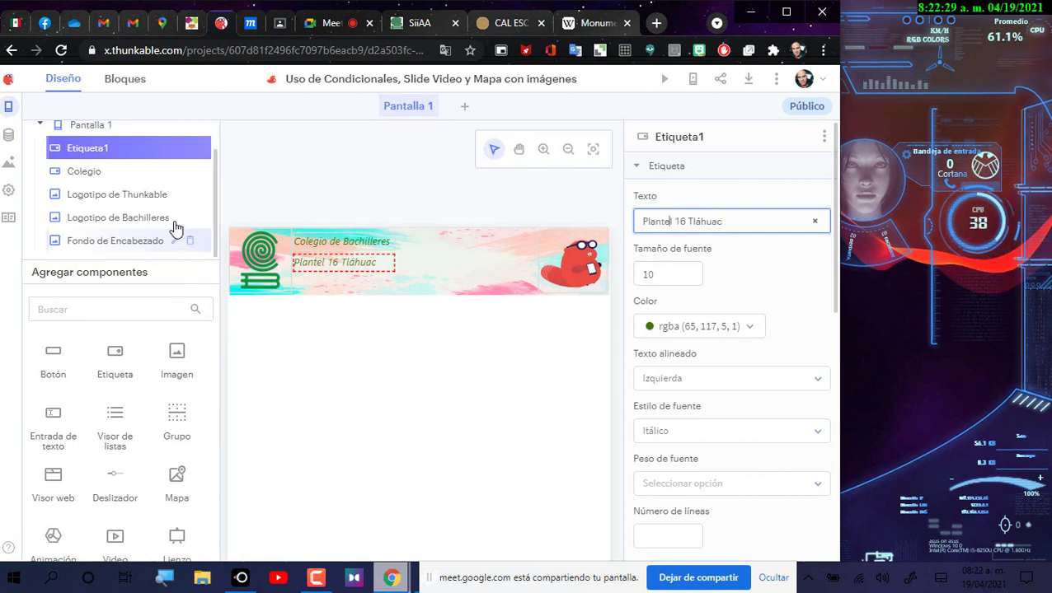
# Step: Rename the copied label component to Plantel
pyautogui.click(172, 150)
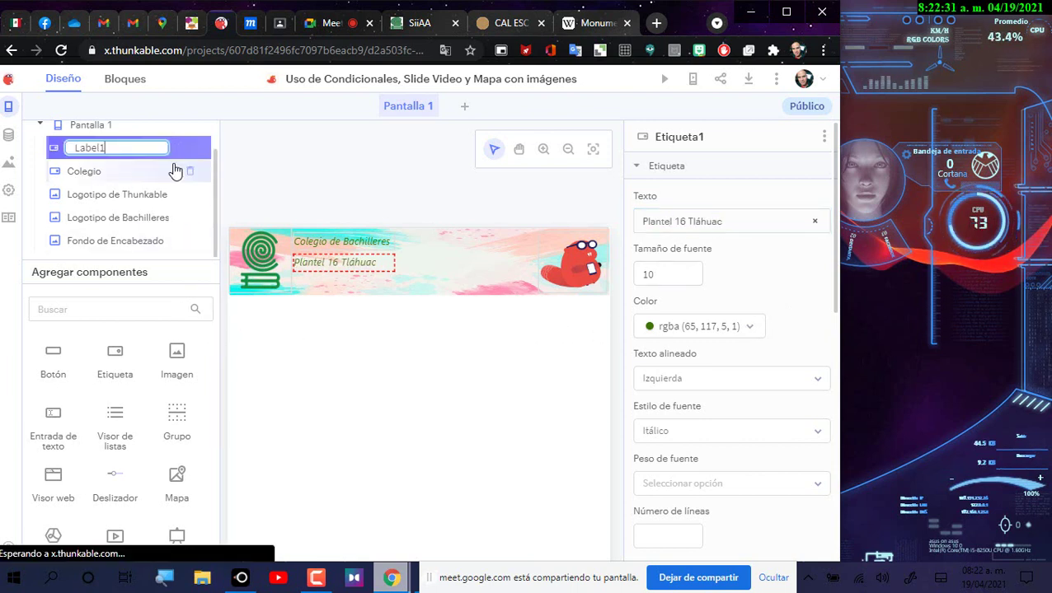
pyautogui.press('BackSpace')
pyautogui.press('BackSpace')
pyautogui.press('BackSpace')
pyautogui.press('BackSpace')
pyautogui.press('BackSpace')
pyautogui.press('BackSpace')
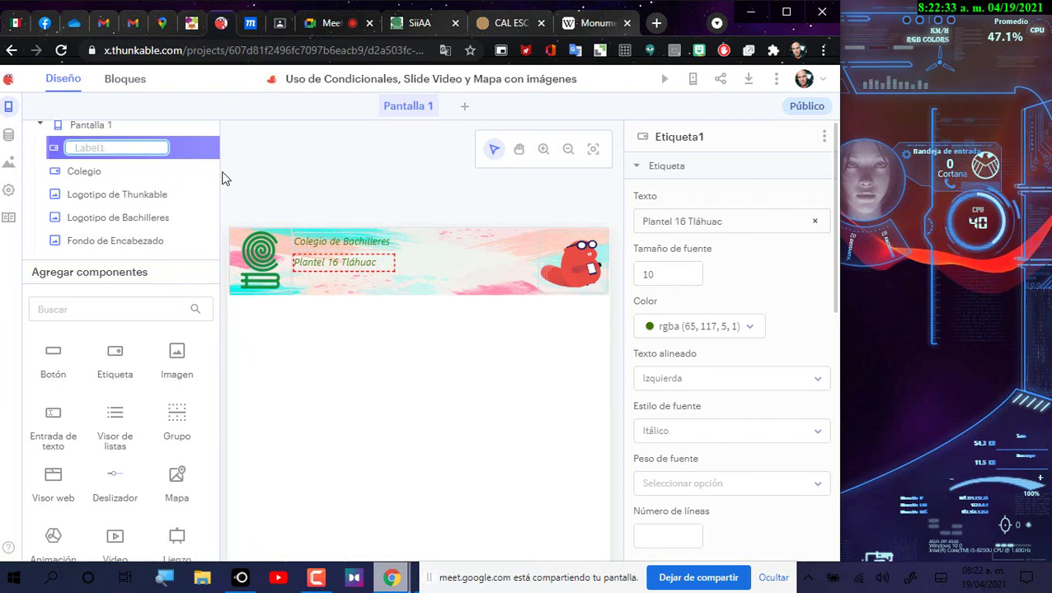
pyautogui.write('Plantel')
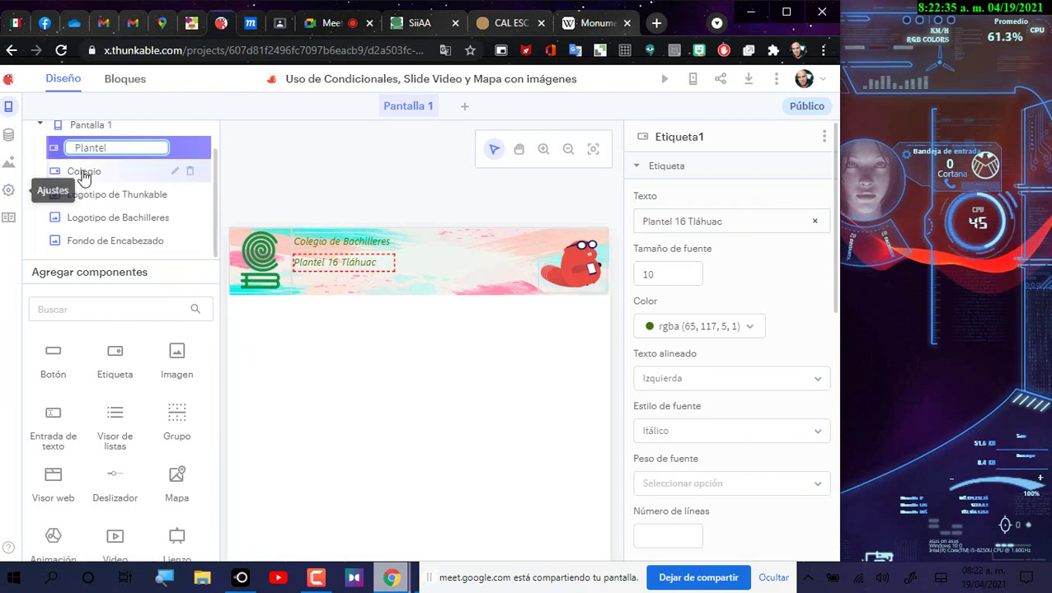
pyautogui.press('Return')
pyautogui.click(344, 266)
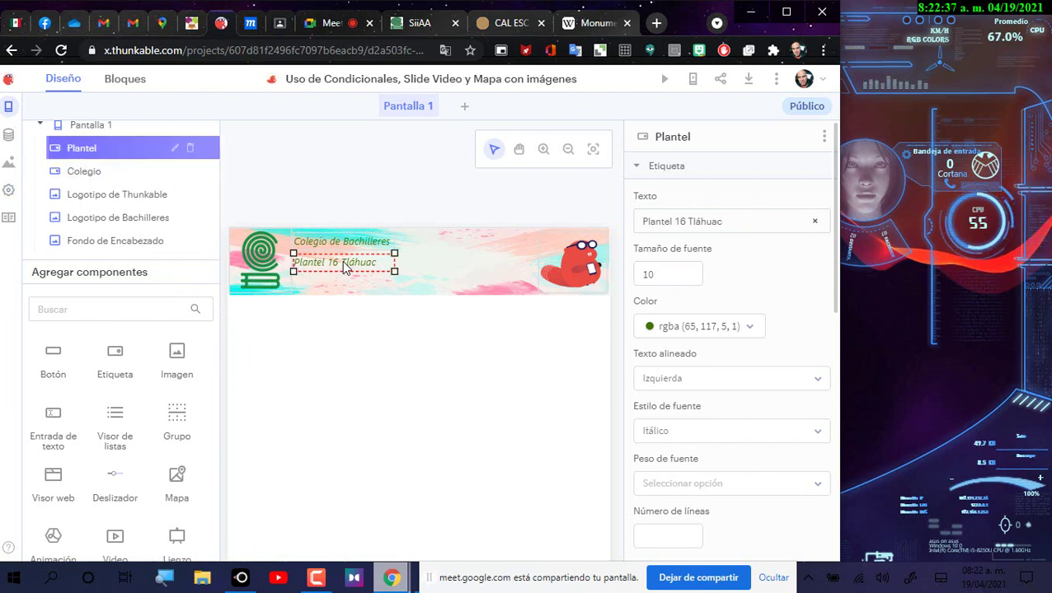
# Step: Select the Plantel component and open its actions menu at Duplicar
pyautogui.click(334, 375)
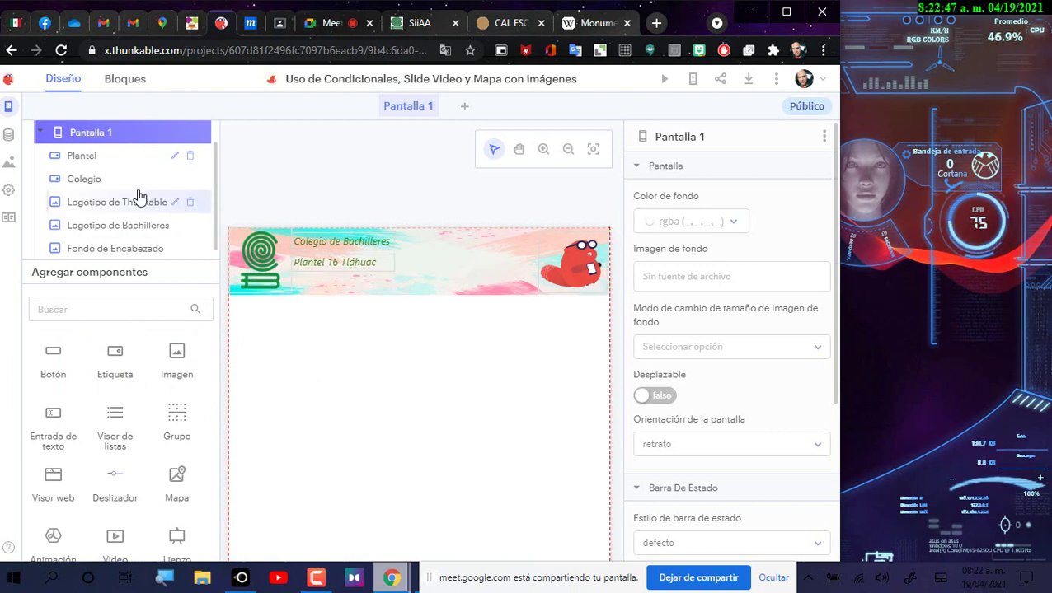
pyautogui.scroll(1, 157, 169)
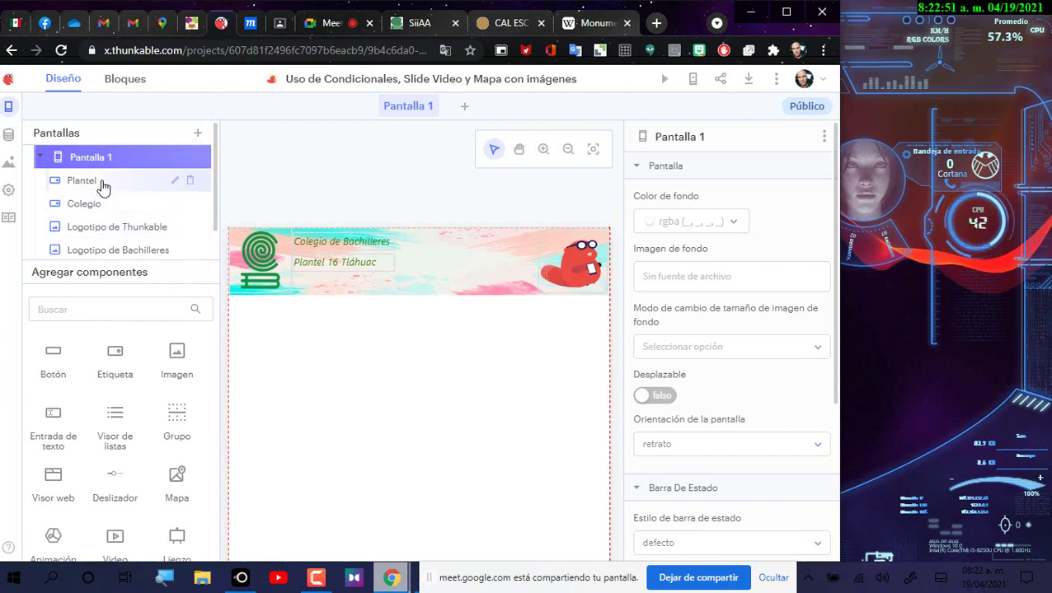
pyautogui.click(103, 182)
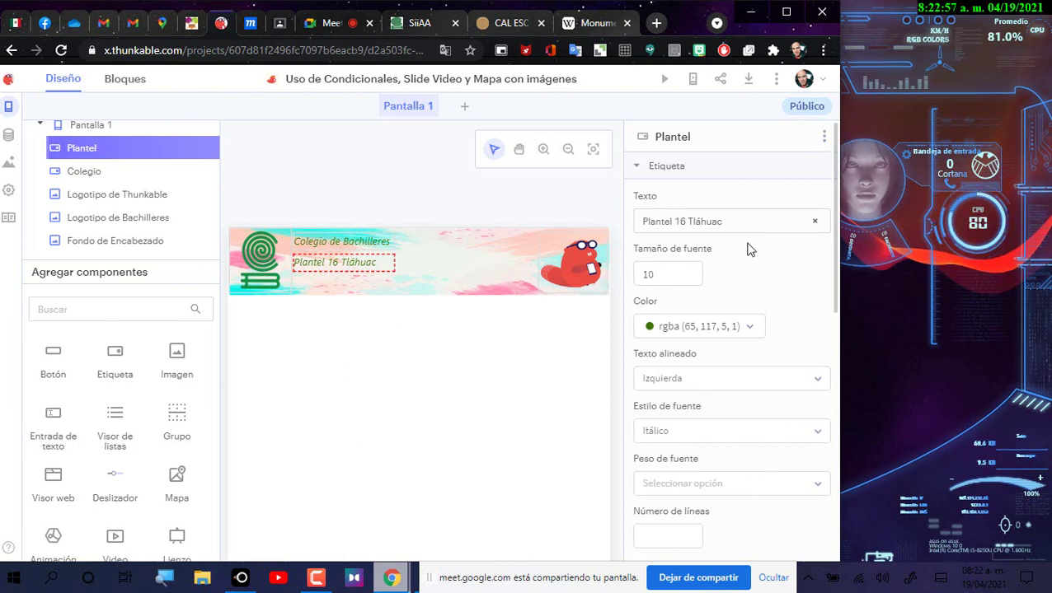
pyautogui.click(823, 139)
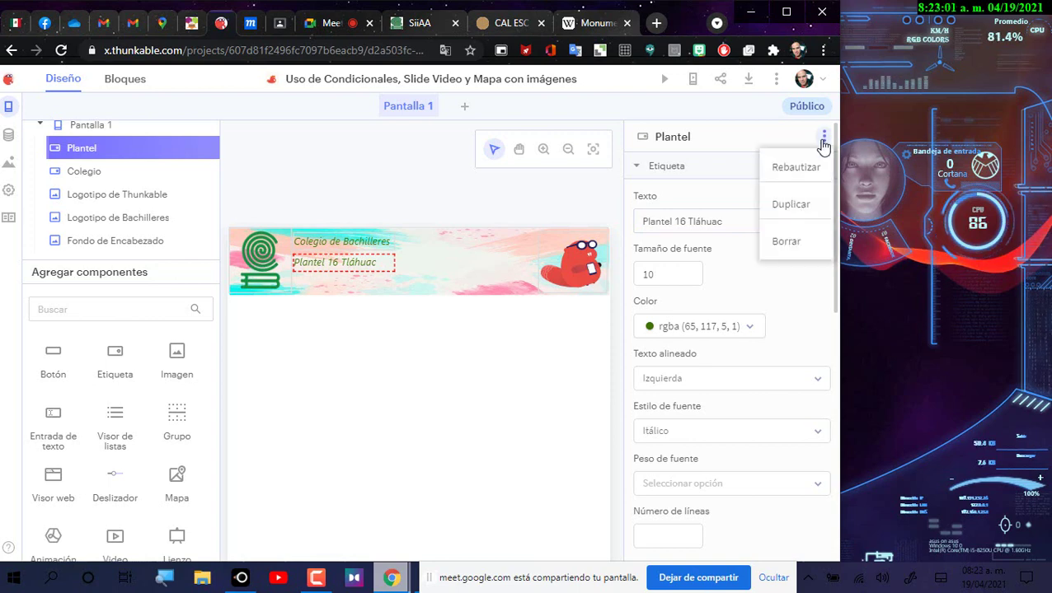
pyautogui.click(793, 203)
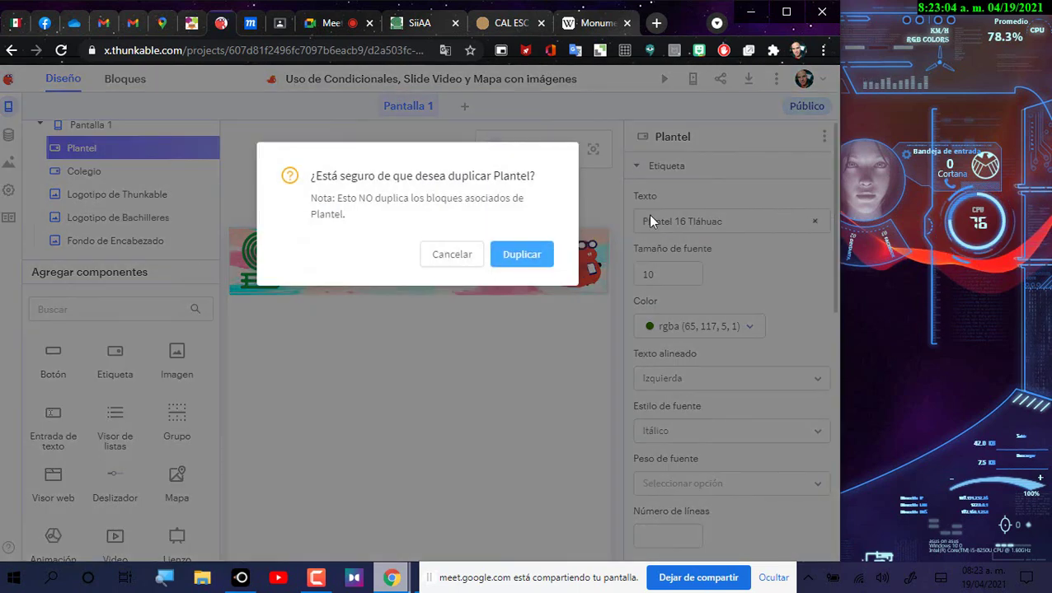
# Step: Confirm the Plantel copy, move it below Plantel 16 Tláhuac and paste the person's full name as its text
pyautogui.click(528, 257)
pyautogui.click(366, 263)
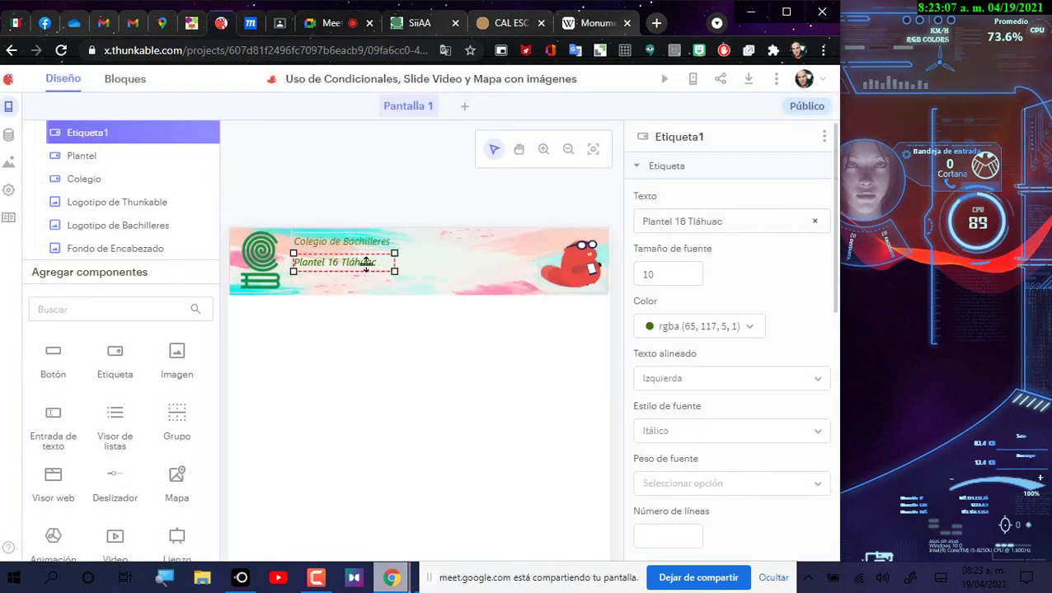
pyautogui.moveTo(365, 262); pyautogui.dragTo(368, 284)
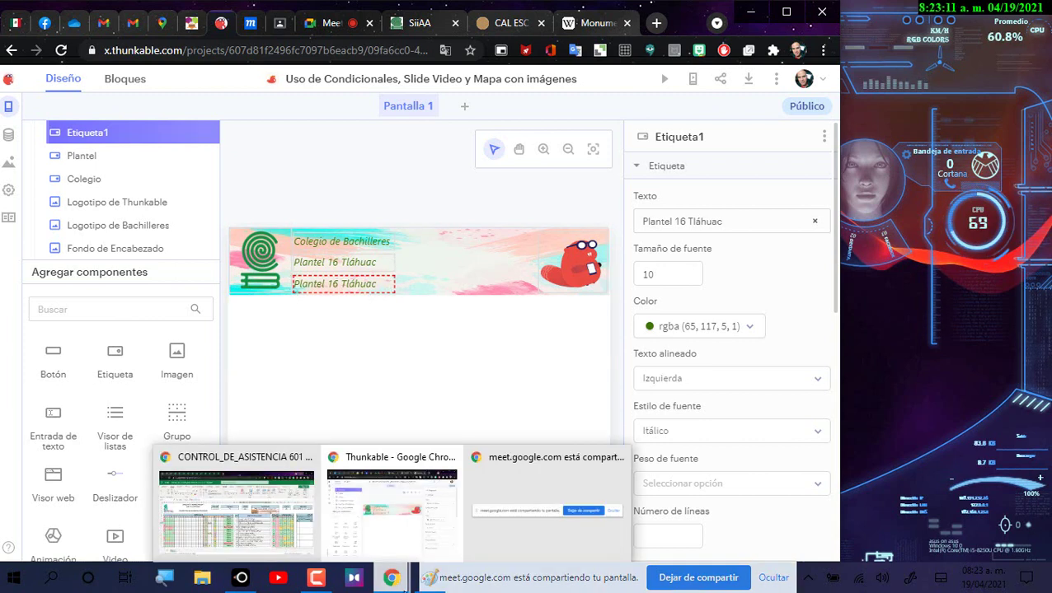
pyautogui.click(734, 222)
pyautogui.moveTo(731, 223); pyautogui.dragTo(633, 217)
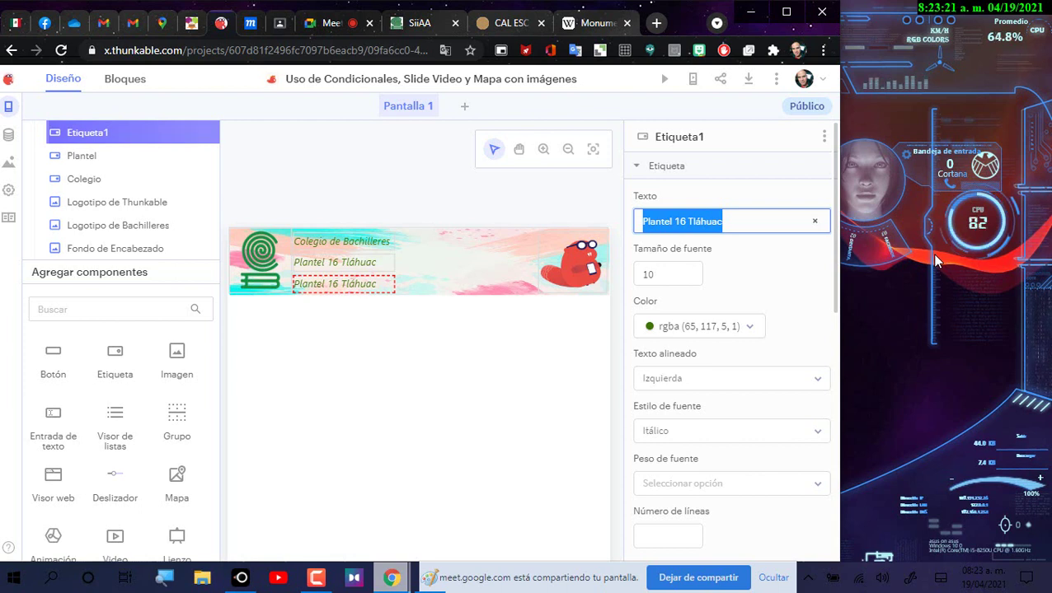
pyautogui.write('Manuel Chavarría Chavarría')
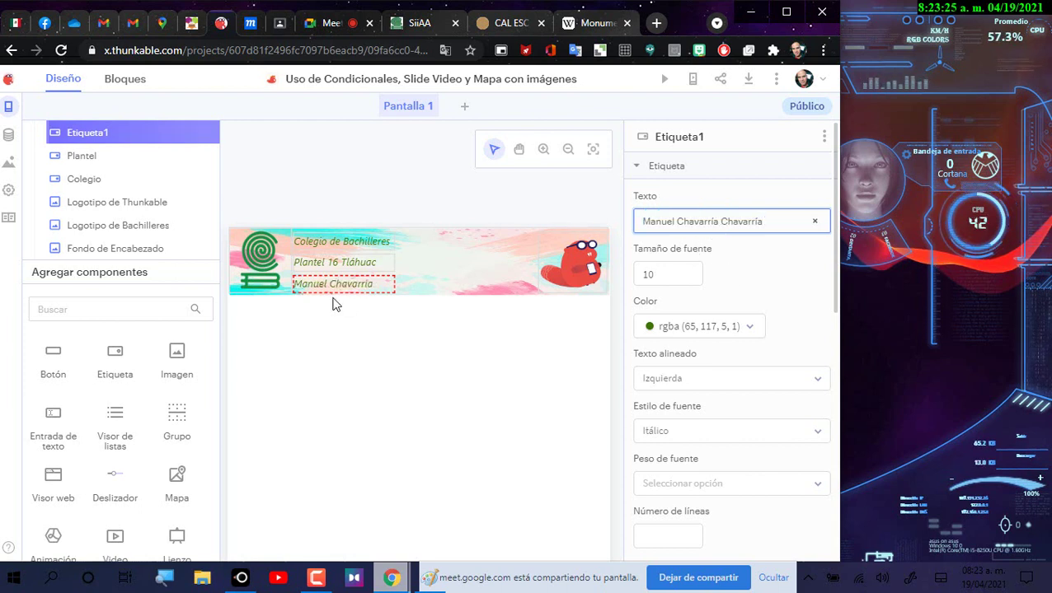
# Step: Widen the name label to 130 by 19 so the whole name fits
pyautogui.moveTo(397, 297)
pyautogui.moveTo(397, 297); pyautogui.dragTo(427, 298)
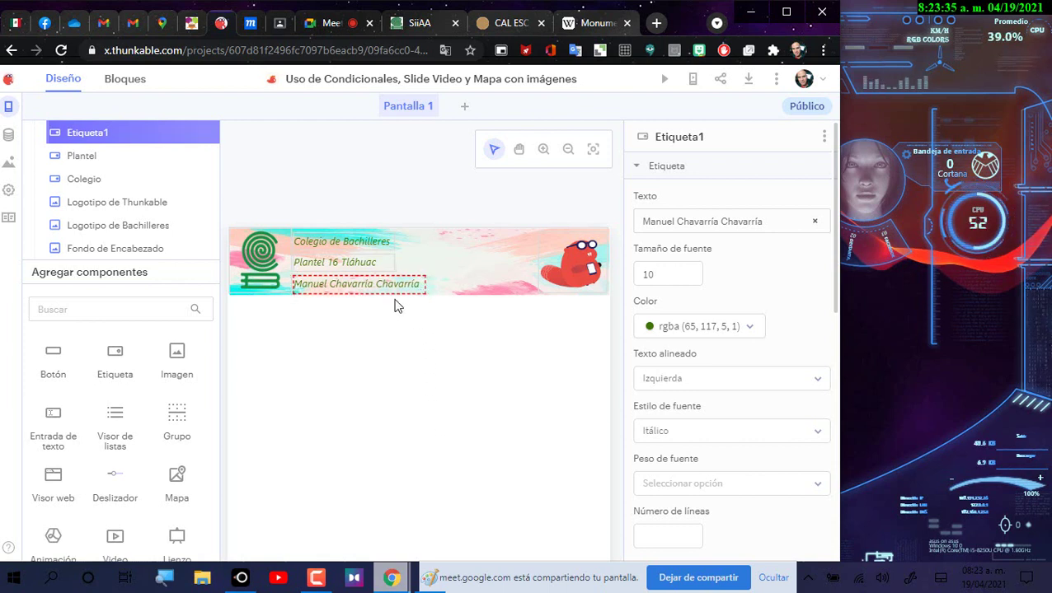
pyautogui.moveTo(406, 290)
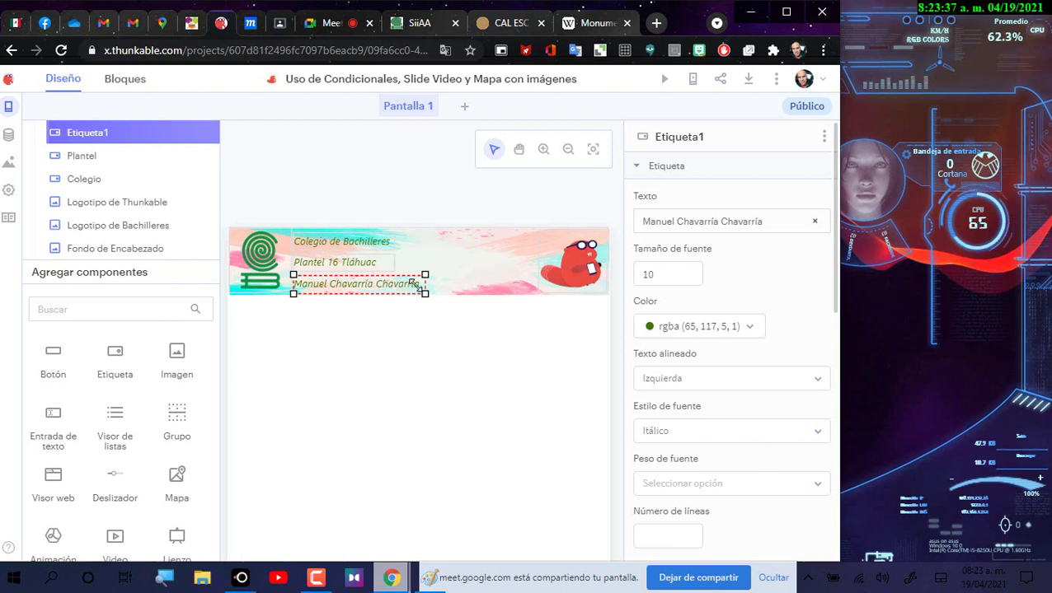
pyautogui.scroll(-4, 779, 302)
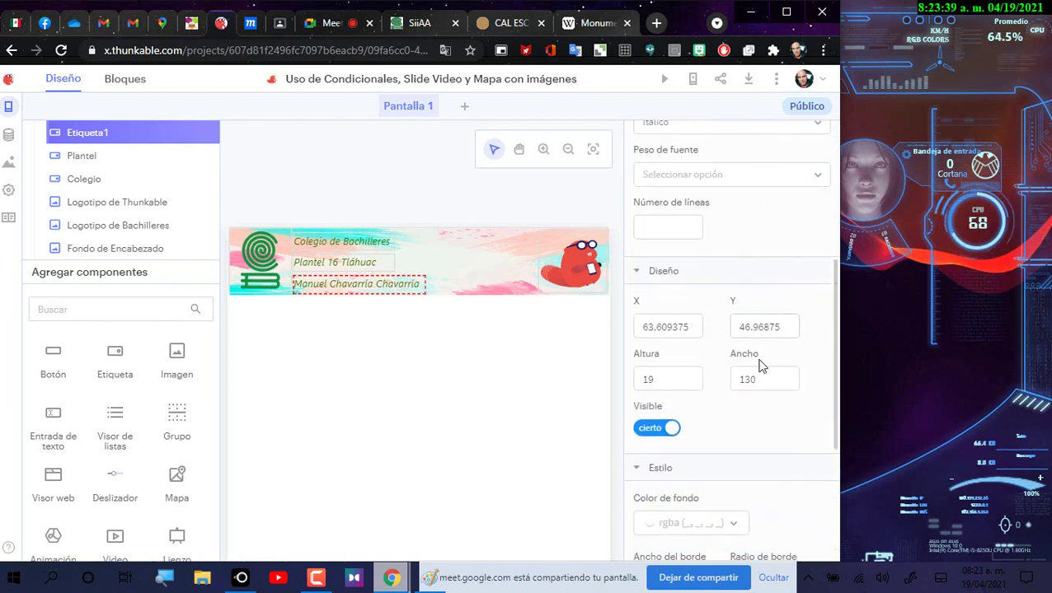
pyautogui.click(757, 375)
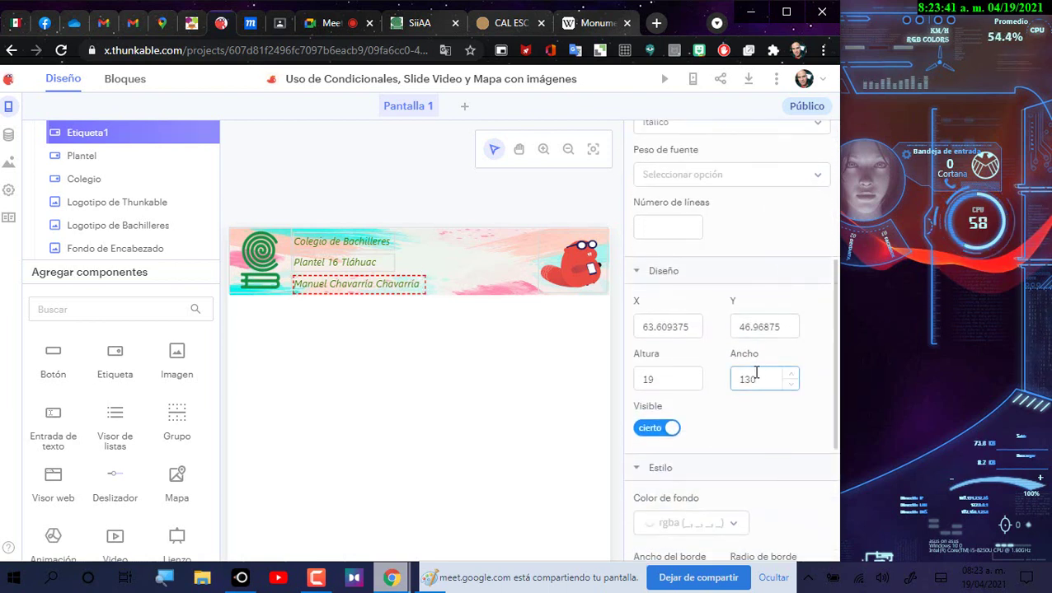
pyautogui.moveTo(403, 290)
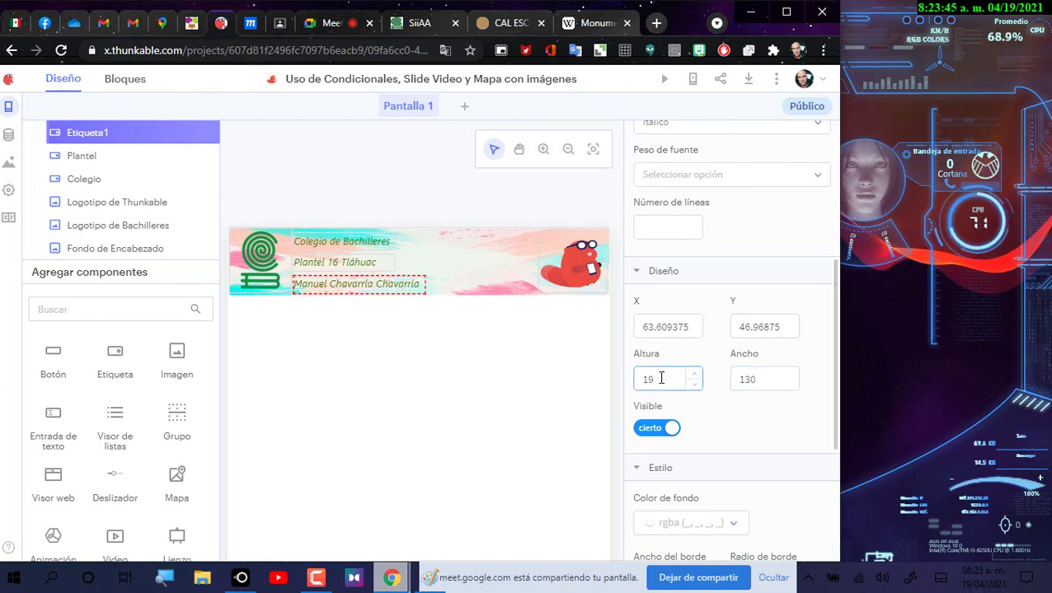
pyautogui.click(375, 264)
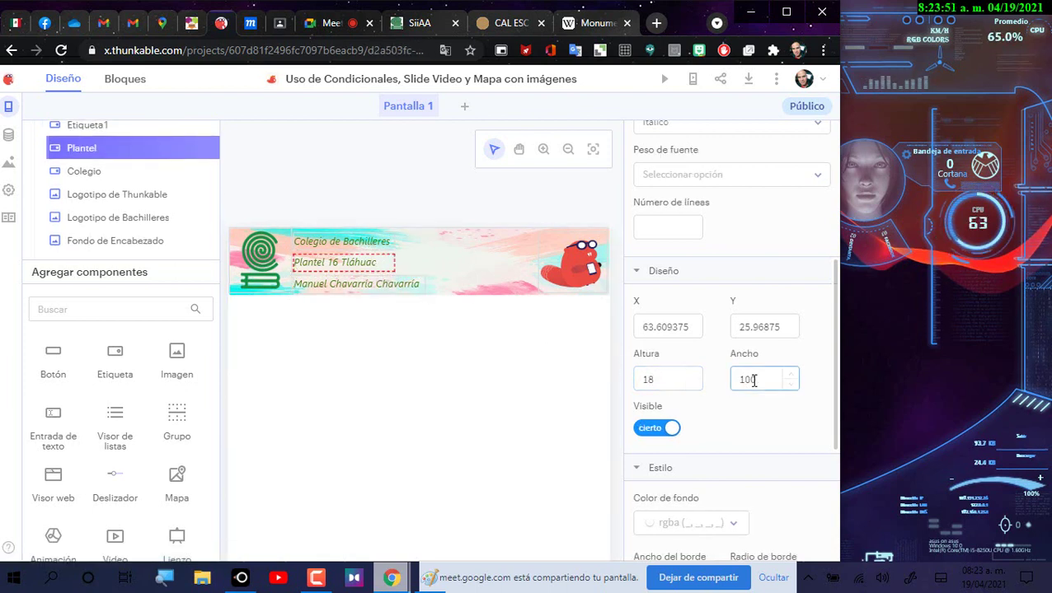
# Step: Resize the name label to 128 wide by 18 high
pyautogui.click(394, 287)
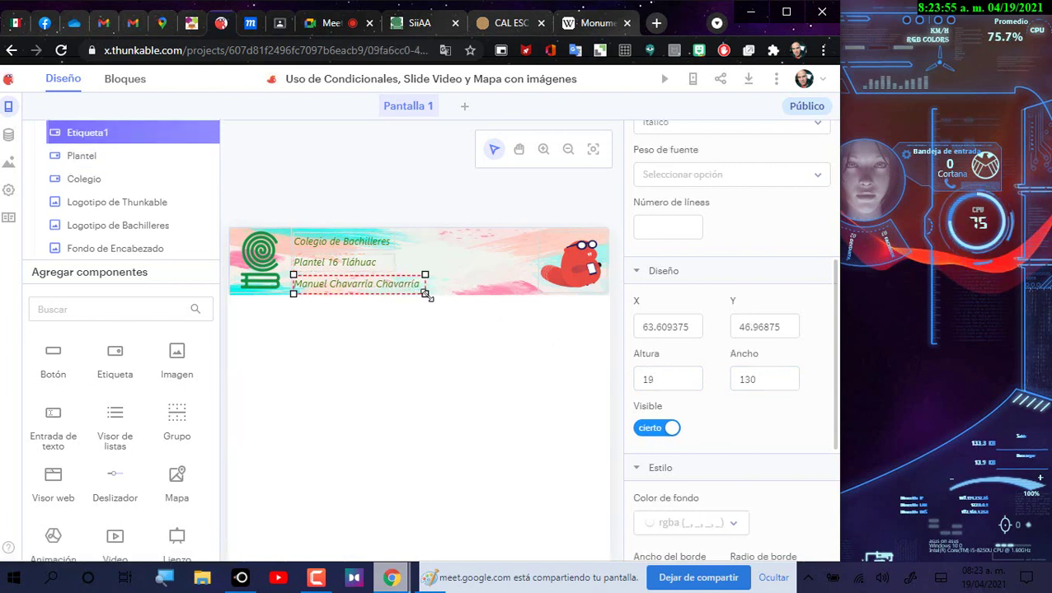
pyautogui.moveTo(425, 294); pyautogui.dragTo(424, 291)
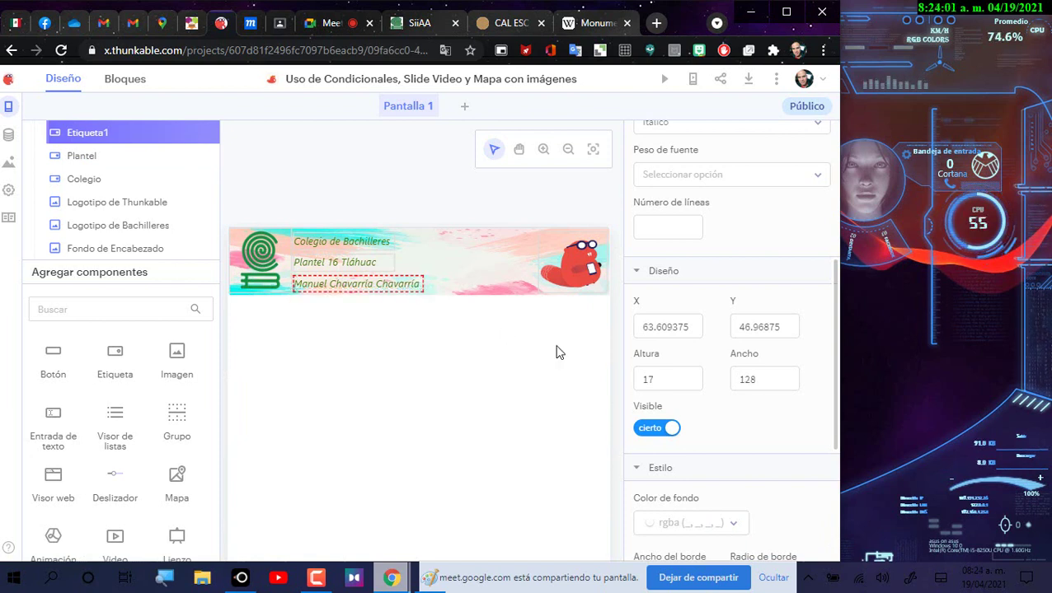
pyautogui.click(679, 378)
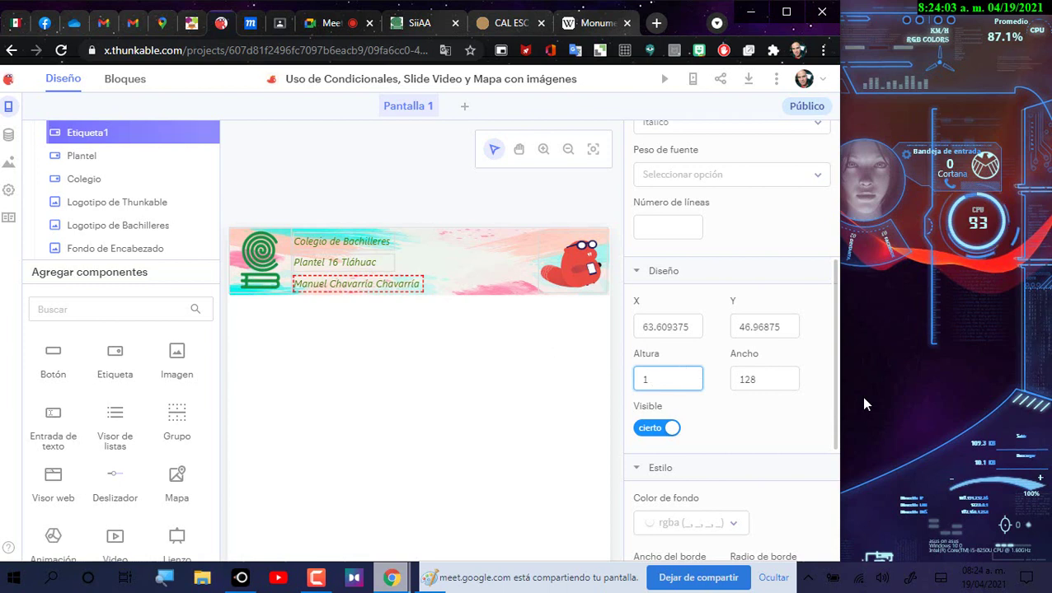
pyautogui.write('8')
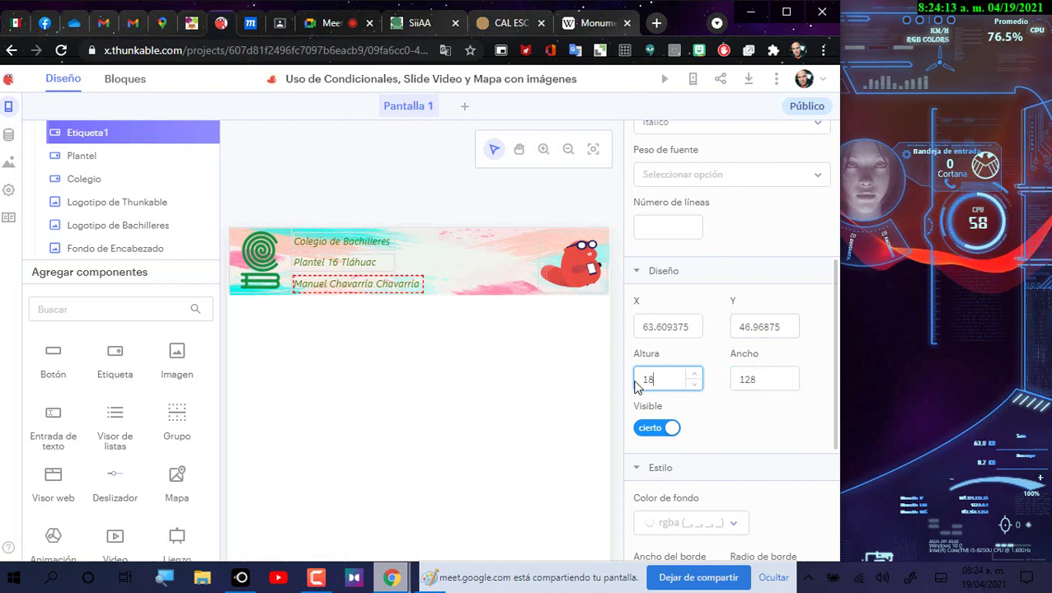
pyautogui.click(414, 170)
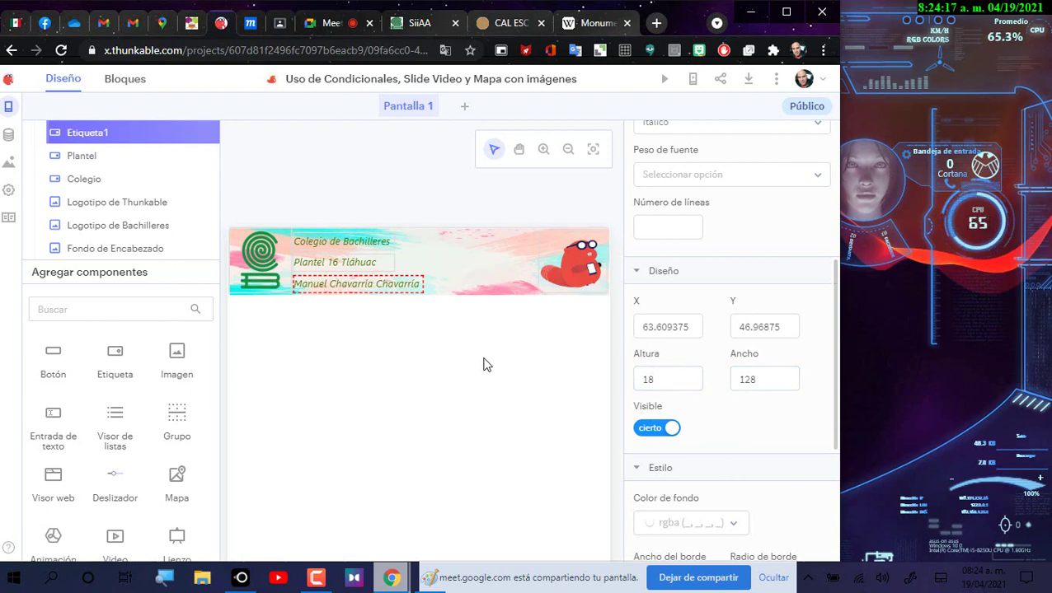
pyautogui.rightClick(356, 242)
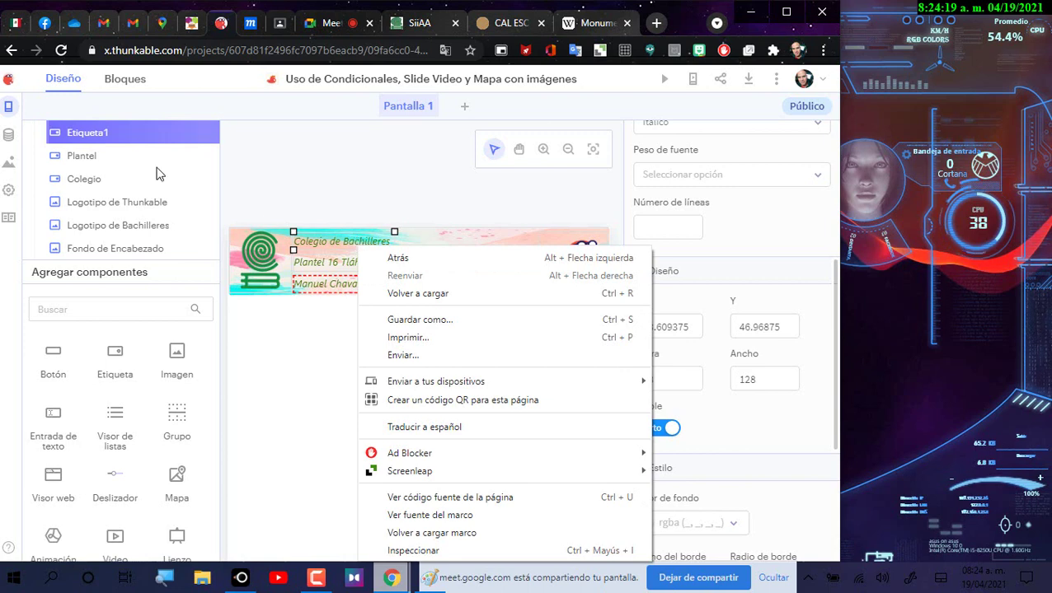
# Step: Duplicate the Colegio label as Etiqueta2 and drag it to the banner's right beside the beaver
pyautogui.click(113, 182)
pyautogui.click(114, 181)
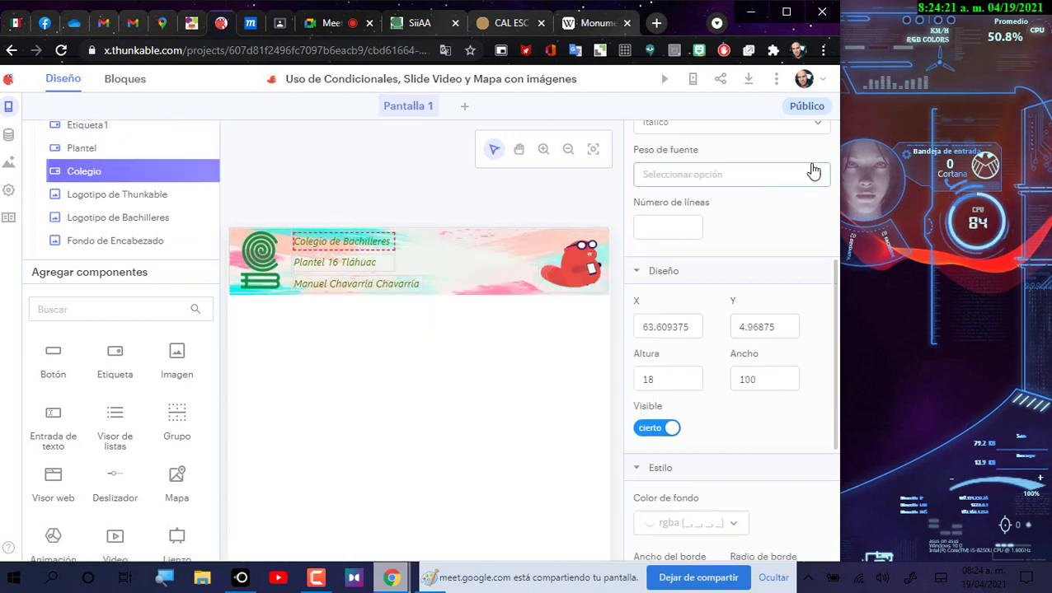
pyautogui.scroll(4, 813, 170)
pyautogui.click(824, 136)
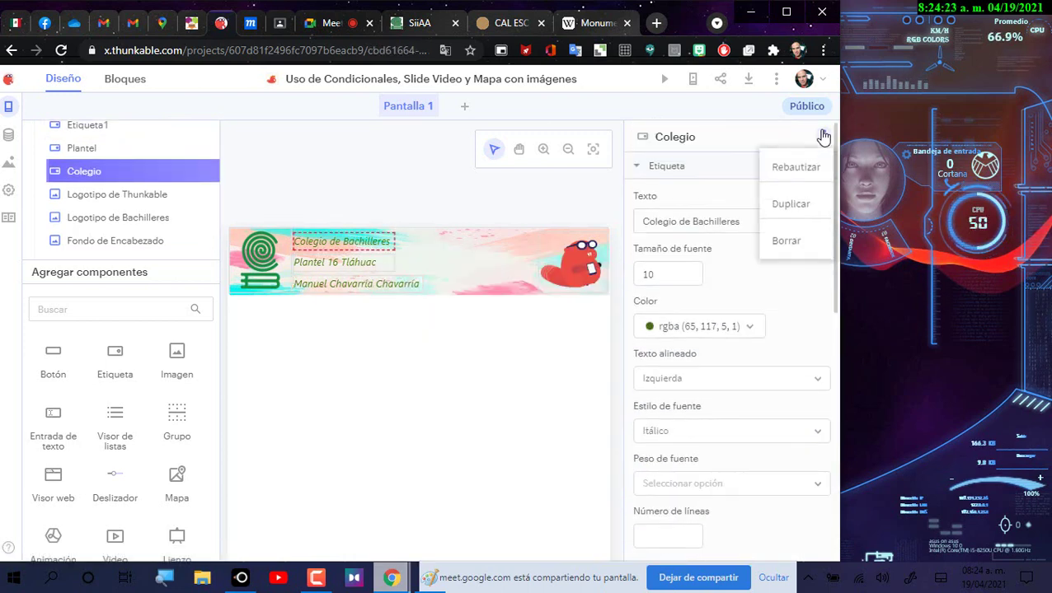
pyautogui.click(789, 204)
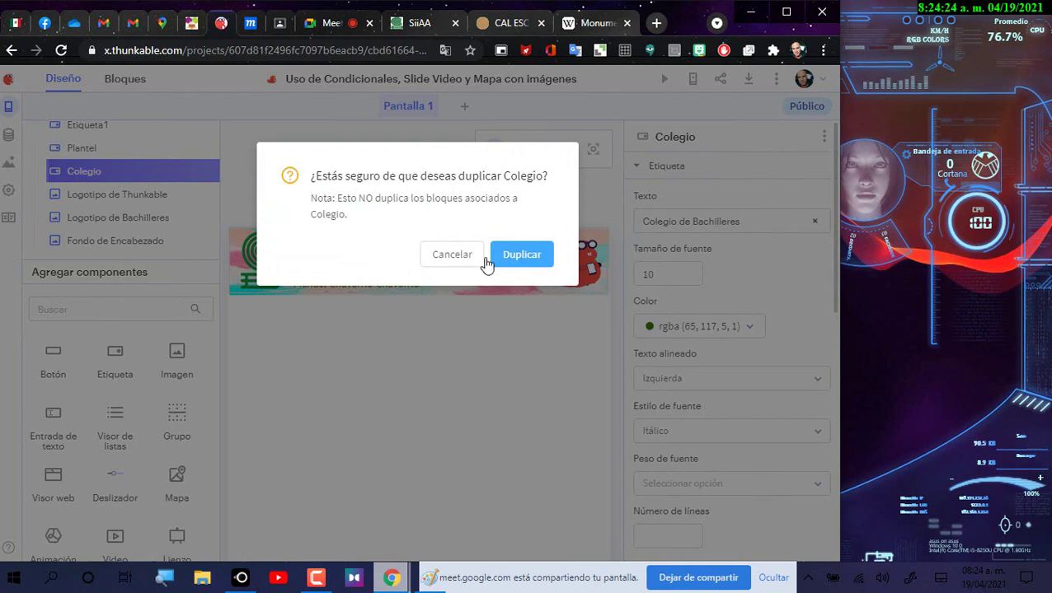
pyautogui.click(370, 294)
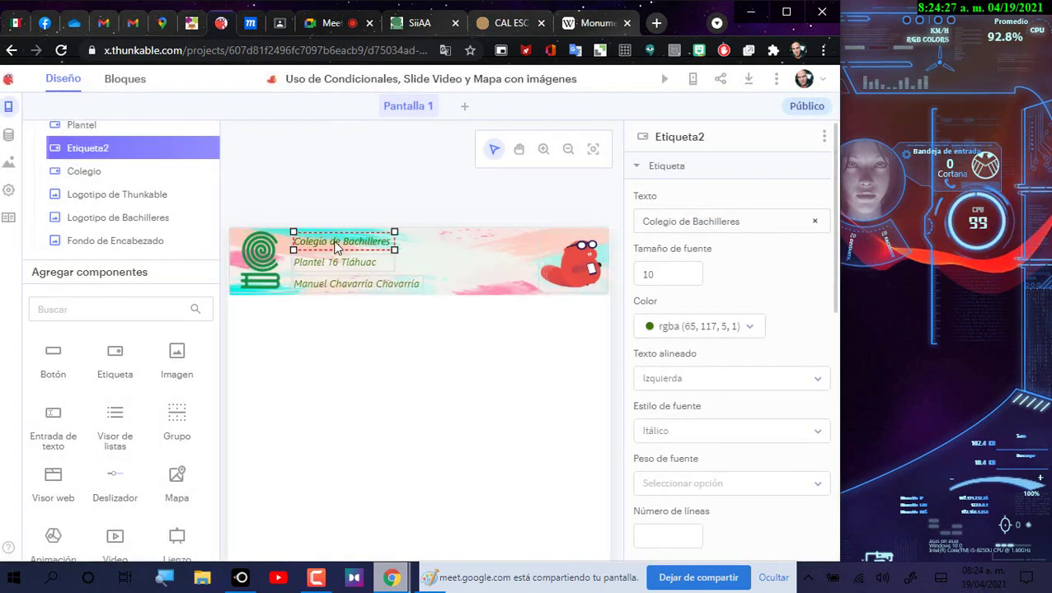
pyautogui.moveTo(336, 248); pyautogui.dragTo(470, 243)
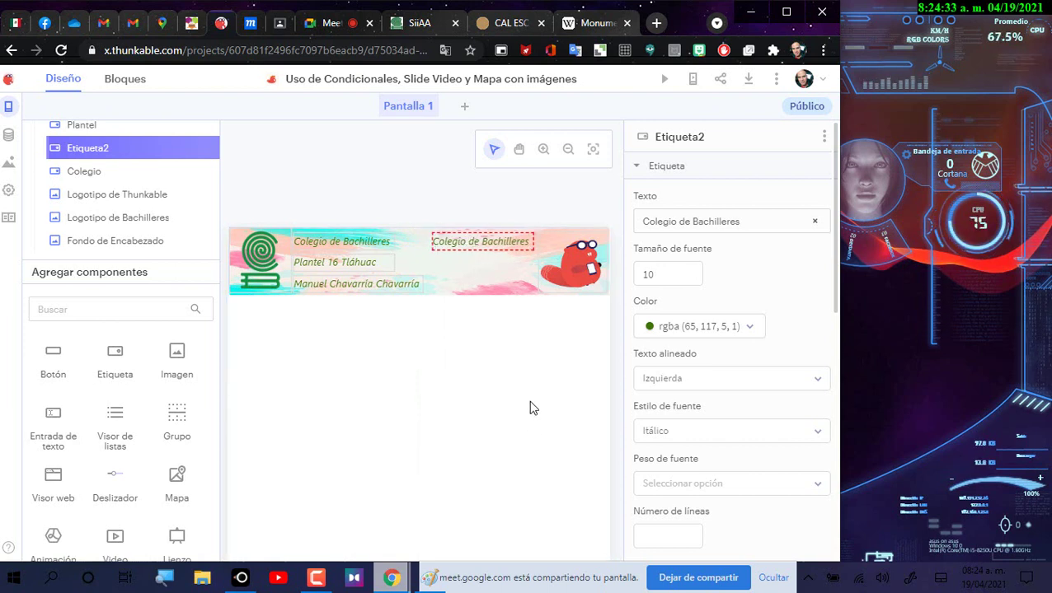
# Step: Change Etiqueta2's text to 'Desarrollo de Aplicaciones' and its colour to purple (BD10E0)
pyautogui.moveTo(508, 247)
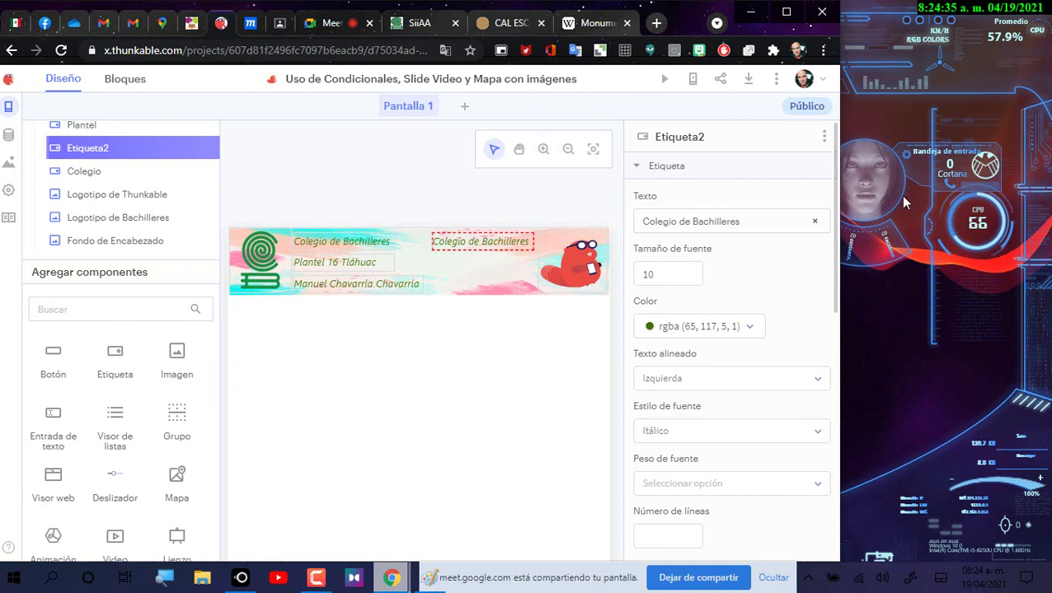
pyautogui.tripleClick(642, 219)
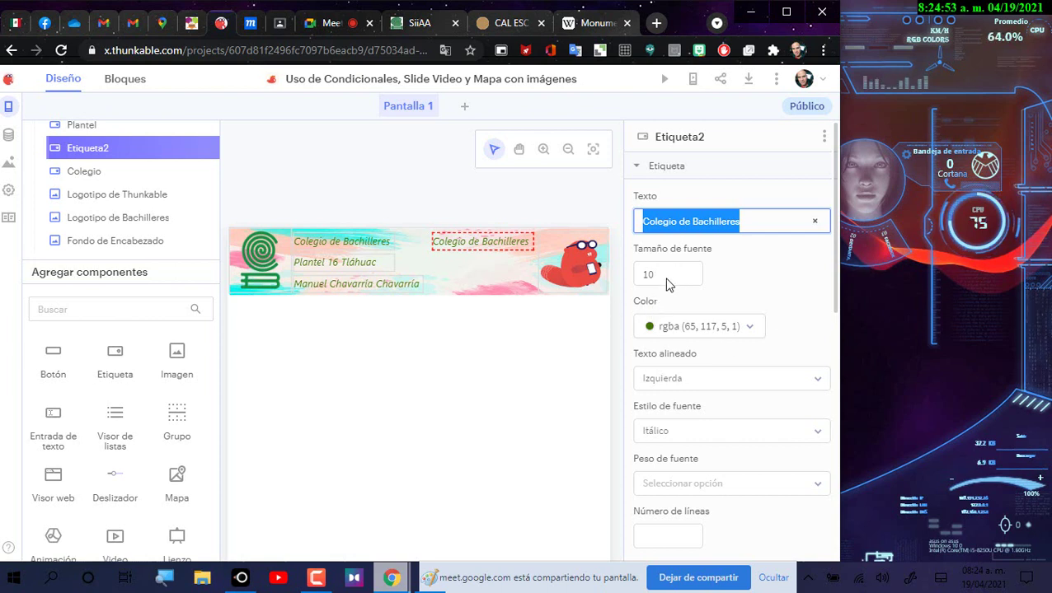
pyautogui.write('Desarrollo de Aplicaciones')
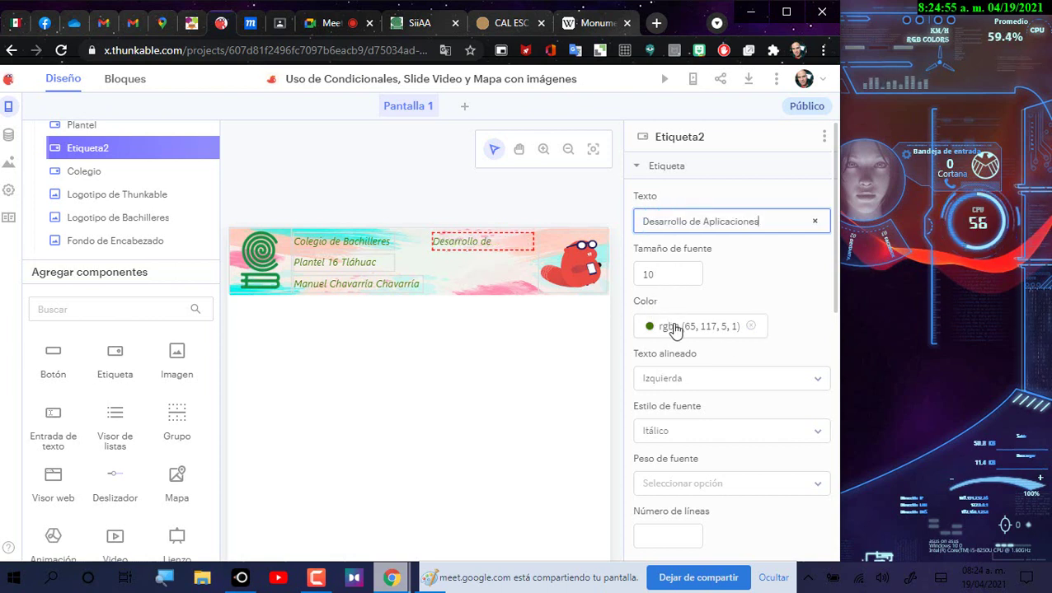
pyautogui.click(674, 328)
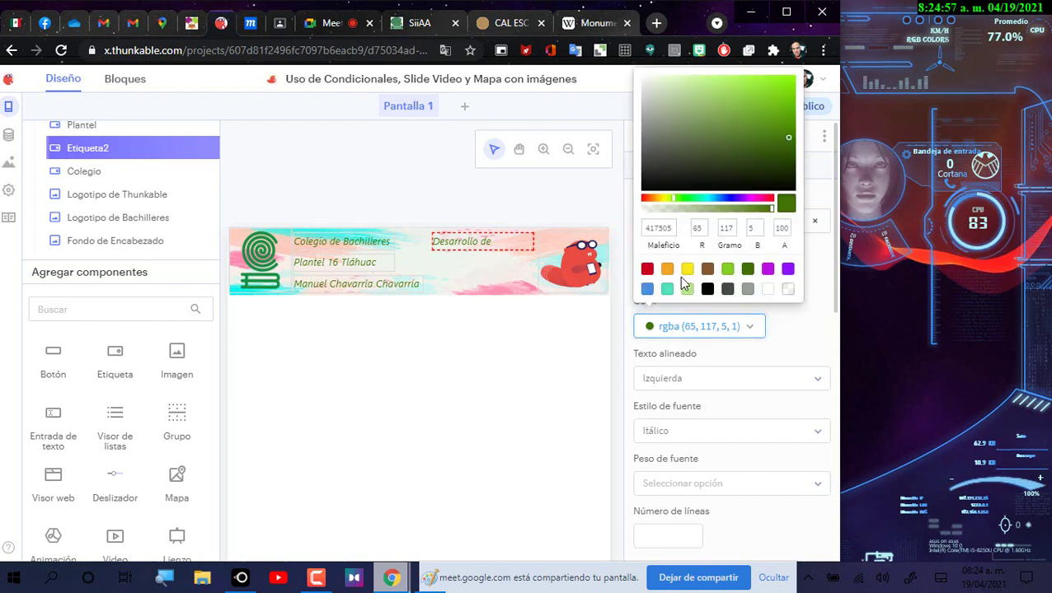
pyautogui.click(767, 269)
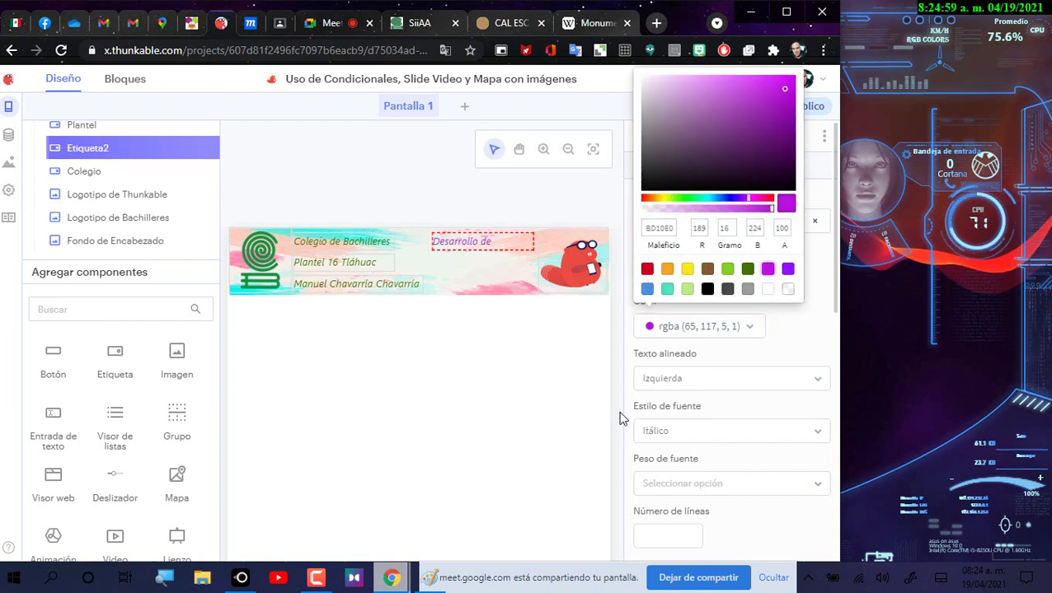
pyautogui.click(527, 240)
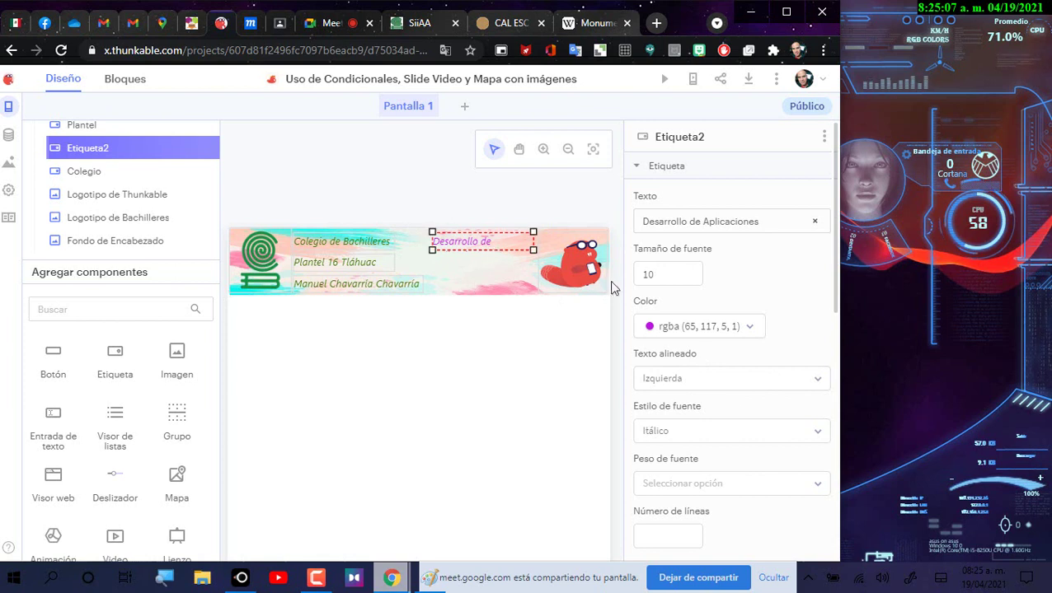
# Step: Set the Desarrollo de Aplicaciones label's width to 120
pyautogui.scroll(-4, 708, 361)
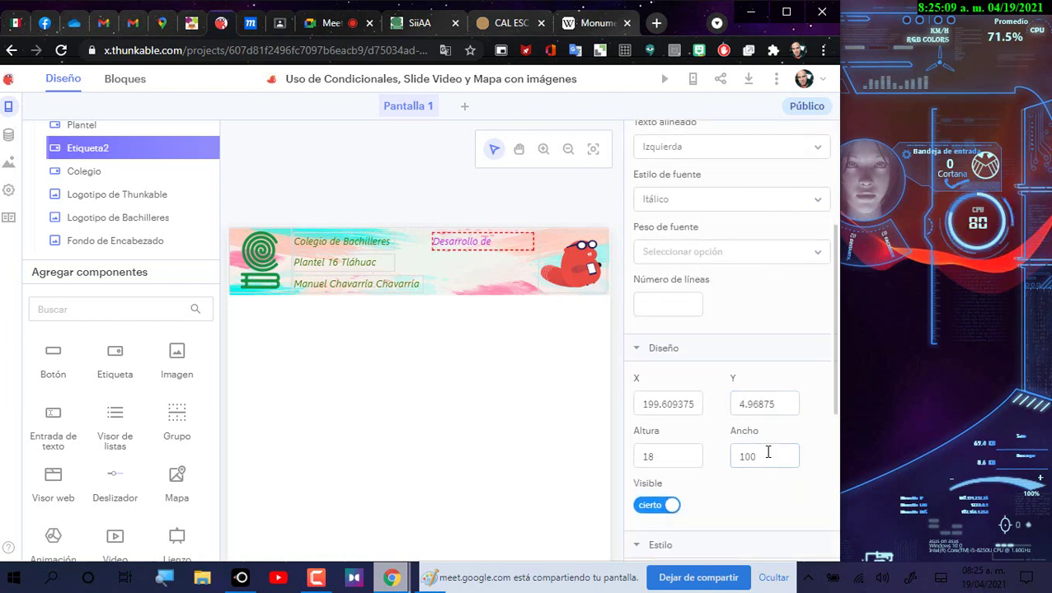
pyautogui.click(767, 454)
pyautogui.press('BackSpace')
pyautogui.press('BackSpace')
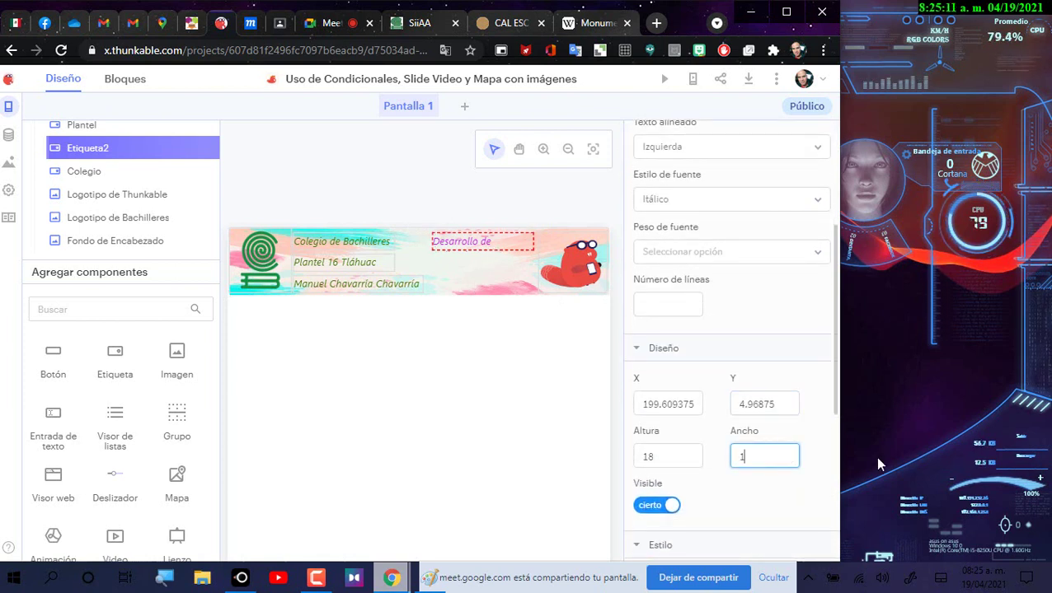
pyautogui.write('50')
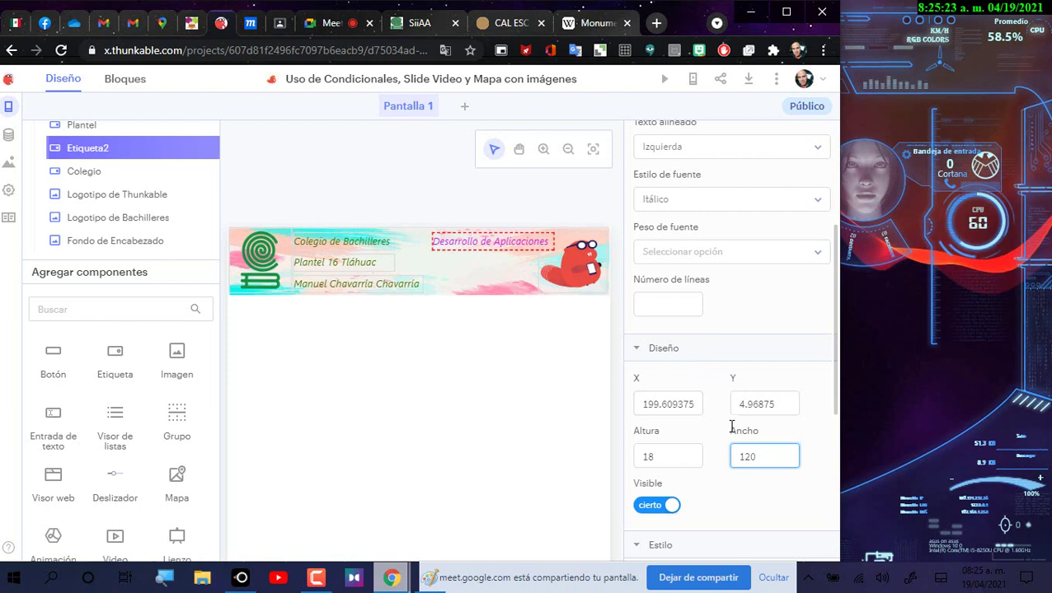
pyautogui.click(649, 404)
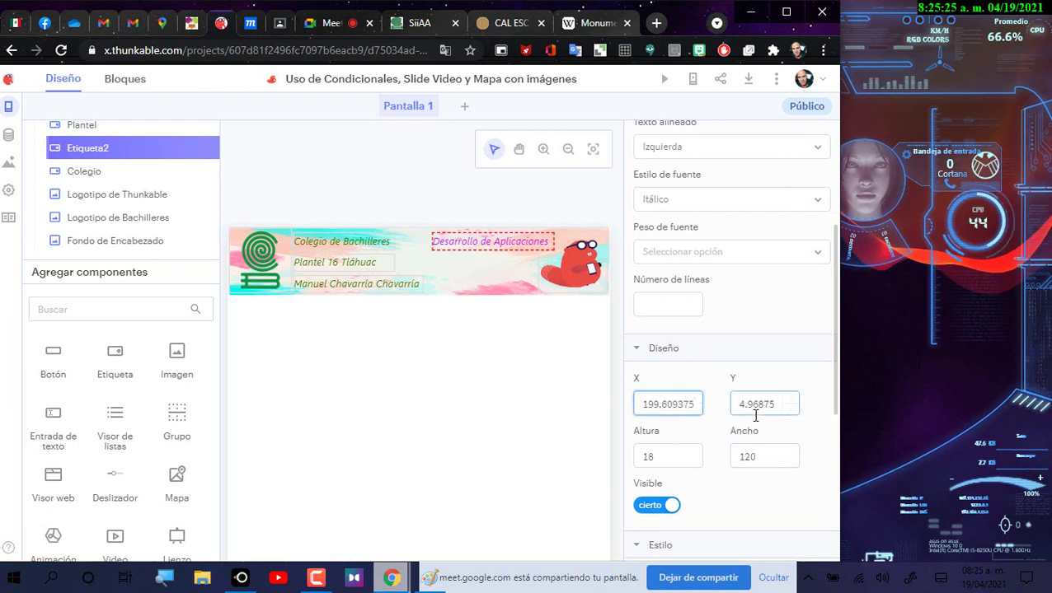
# Step: Adjust the label's X position to 184.609375
pyautogui.press('BackSpace')
pyautogui.write('52')
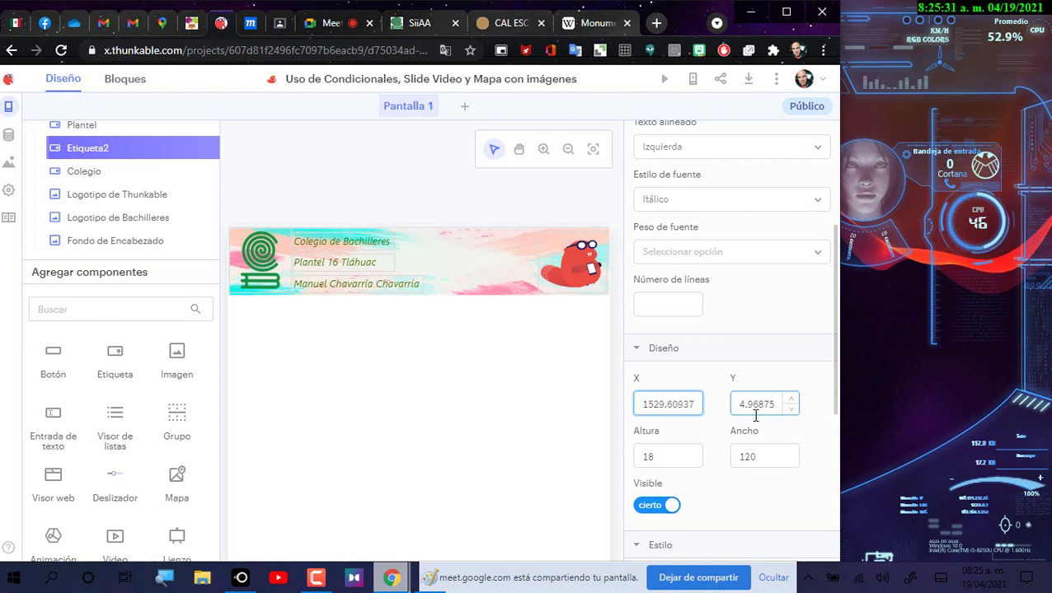
pyautogui.press('BackSpace')
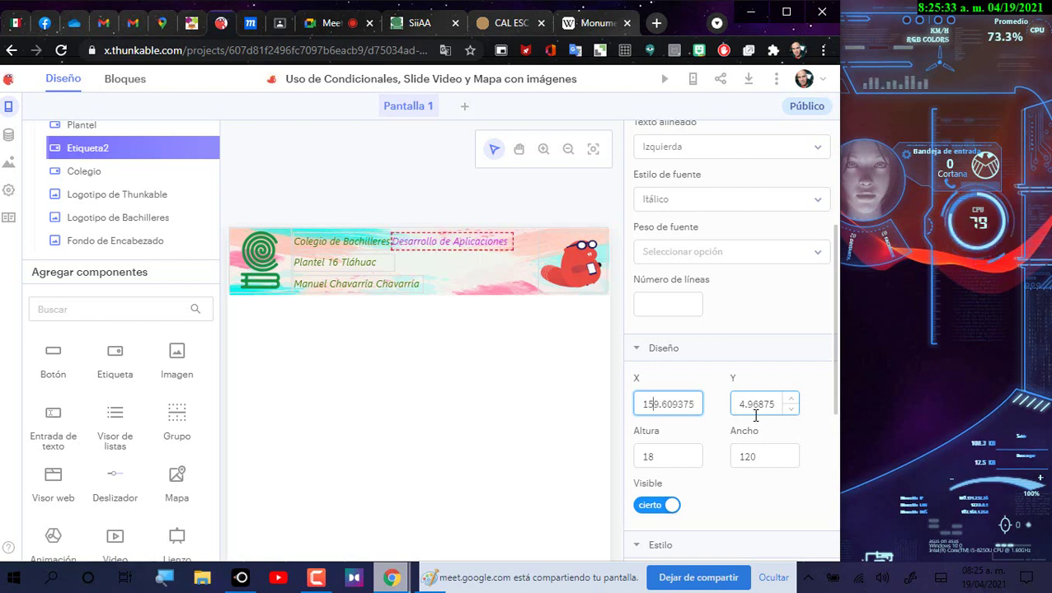
pyautogui.press('BackSpace')
pyautogui.write('7')
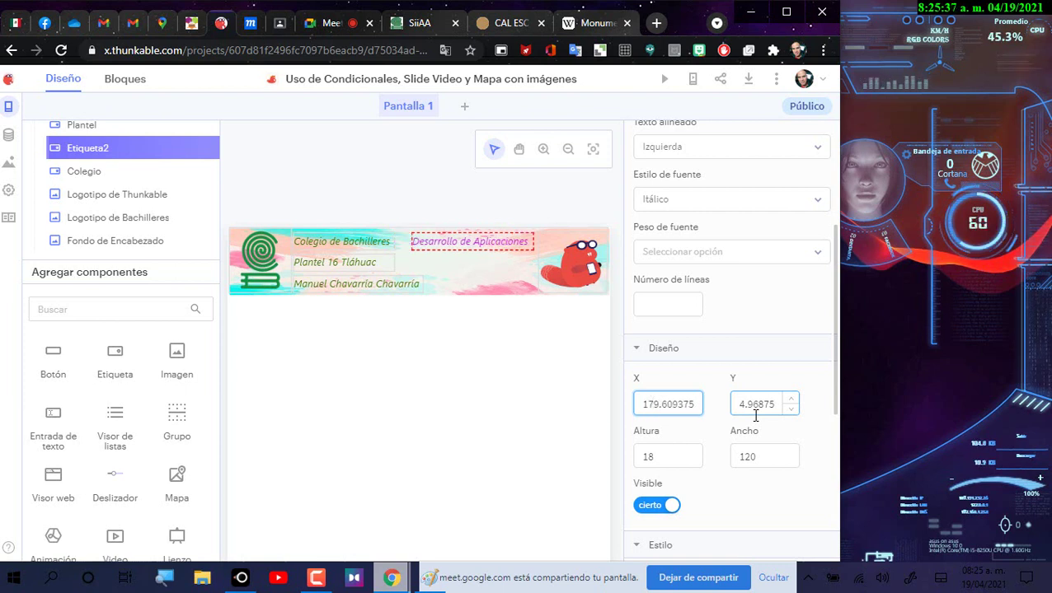
pyautogui.press('BackSpace')
pyautogui.write('8')
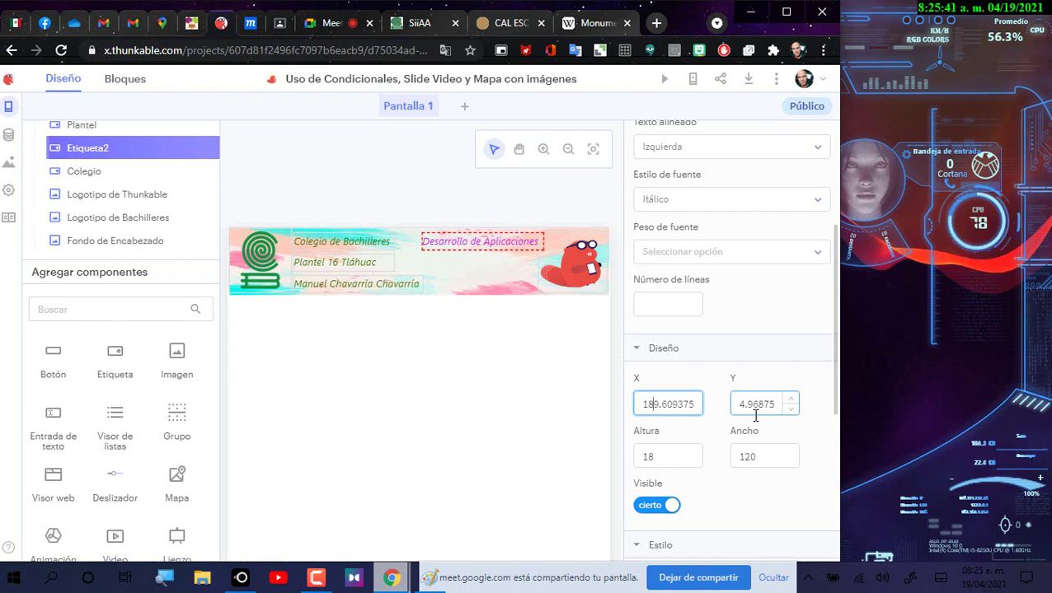
pyautogui.press('Delete')
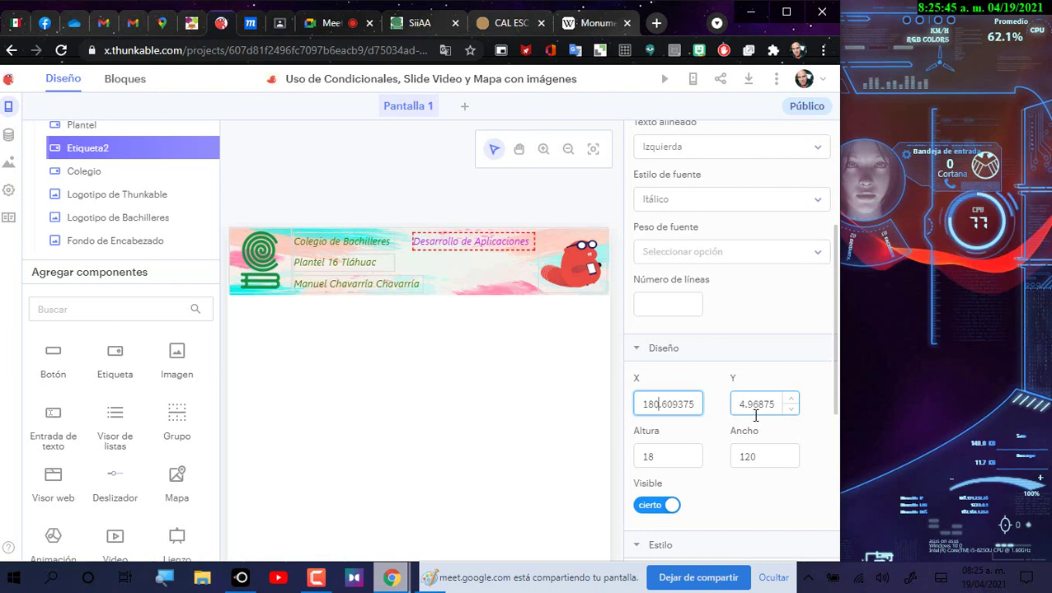
pyautogui.press('BackSpace')
pyautogui.write('4')
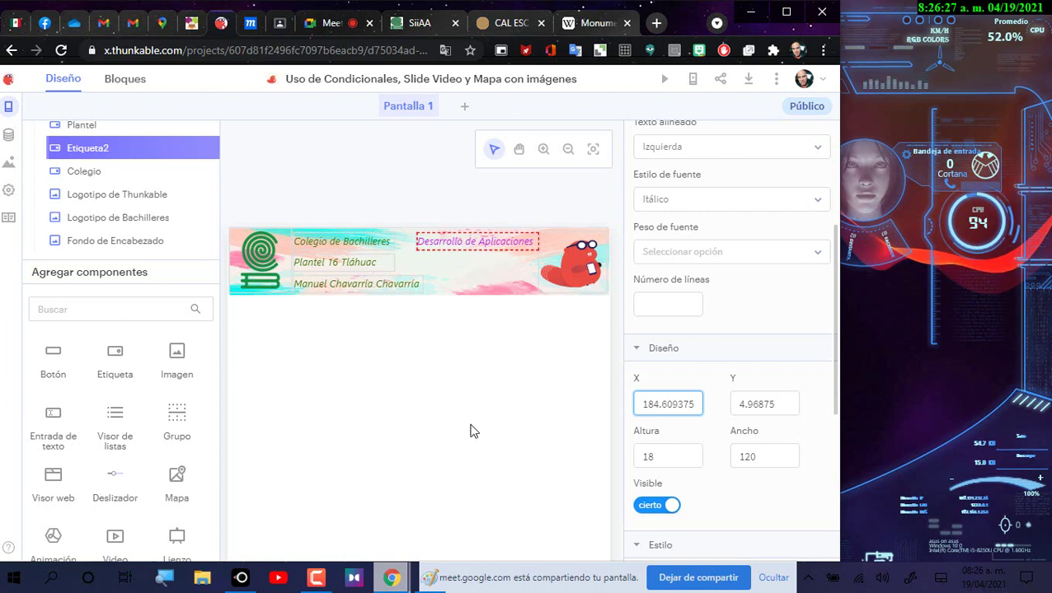
# Step: Duplicate the Desarrollo de Aplicaciones label to create Etiqueta3
pyautogui.rightClick(483, 247)
pyautogui.click(511, 206)
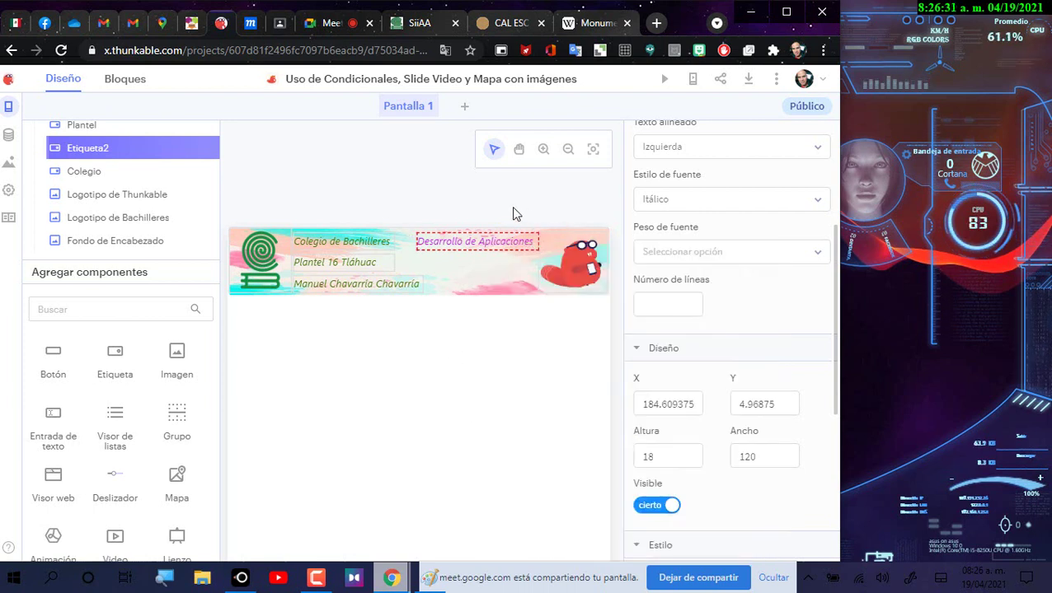
pyautogui.scroll(2, 816, 177)
pyautogui.scroll(1, 822, 187)
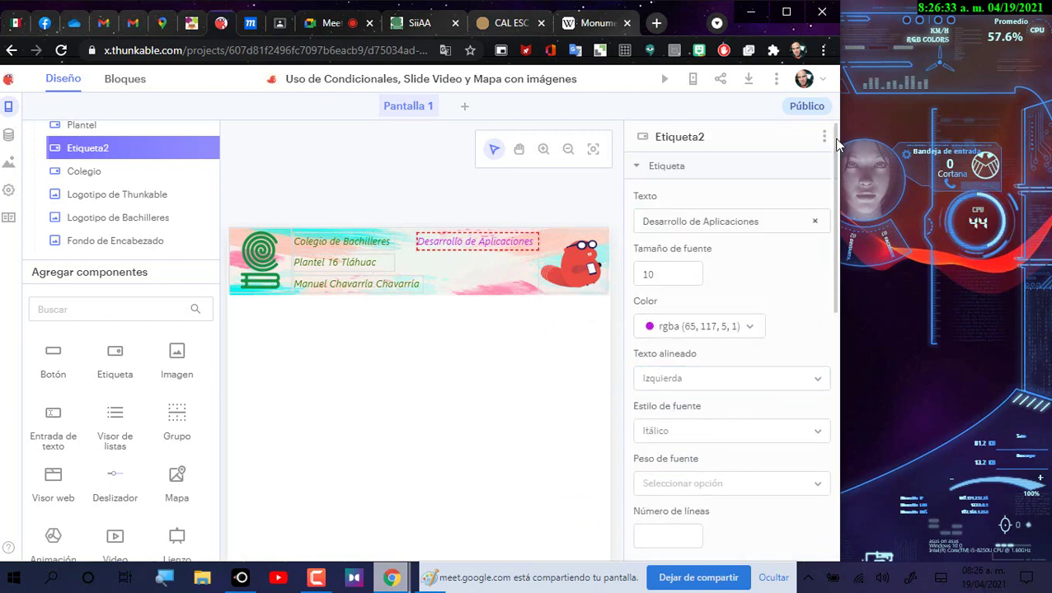
pyautogui.click(823, 136)
pyautogui.click(806, 204)
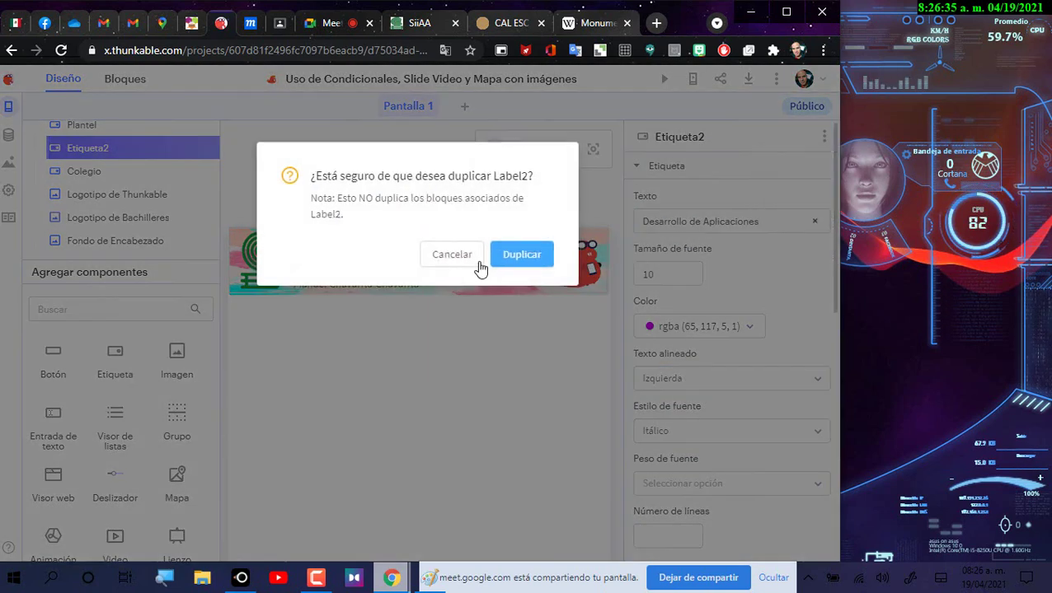
pyautogui.click(506, 262)
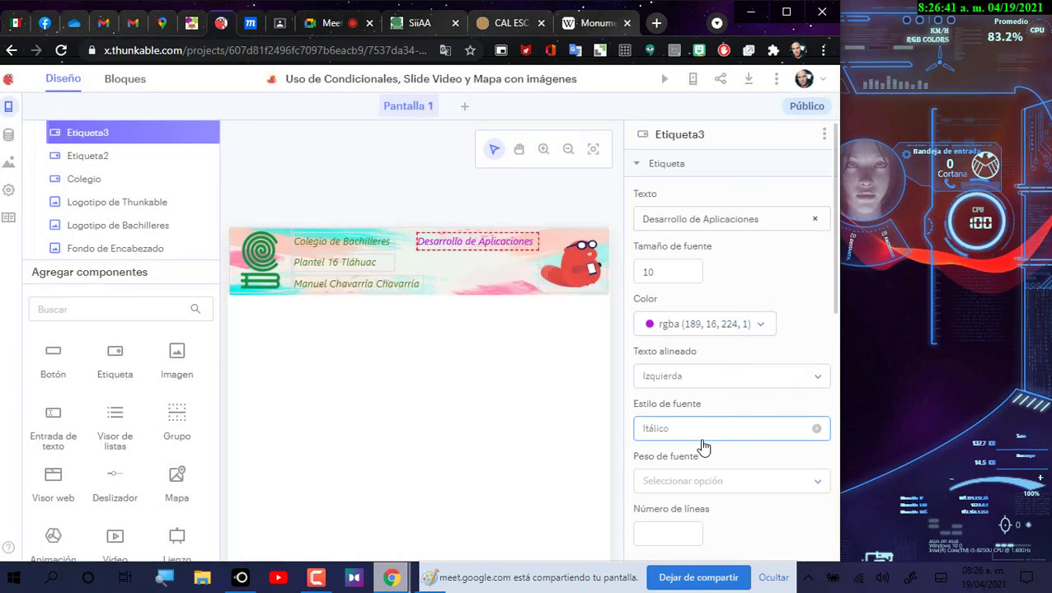
# Step: Nudge the copy's Y position down so it sits below the original label
pyautogui.scroll(-4, 703, 446)
pyautogui.doubleClick(778, 327)
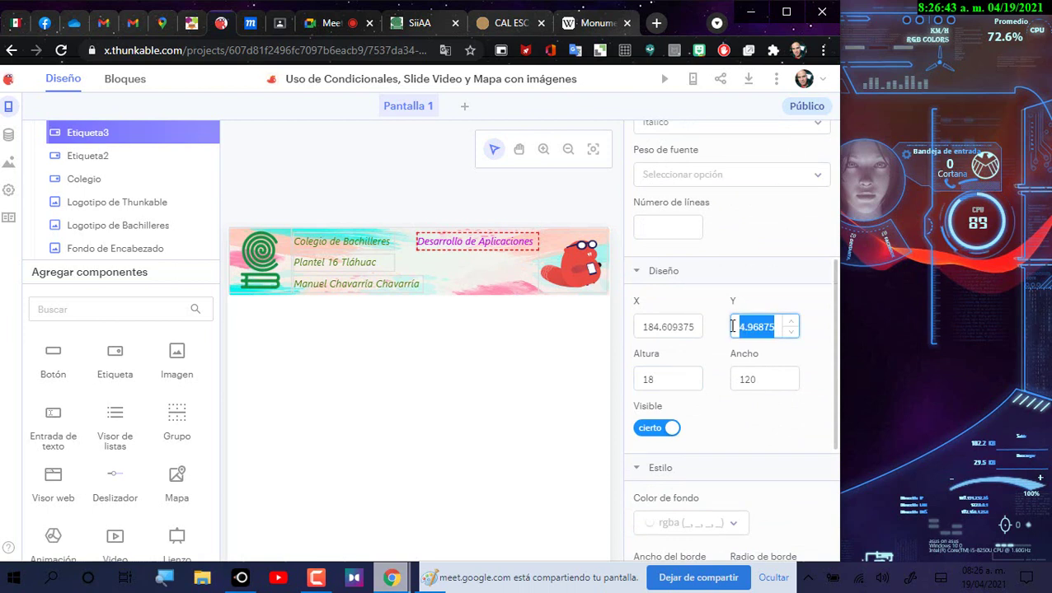
pyautogui.click(791, 322)
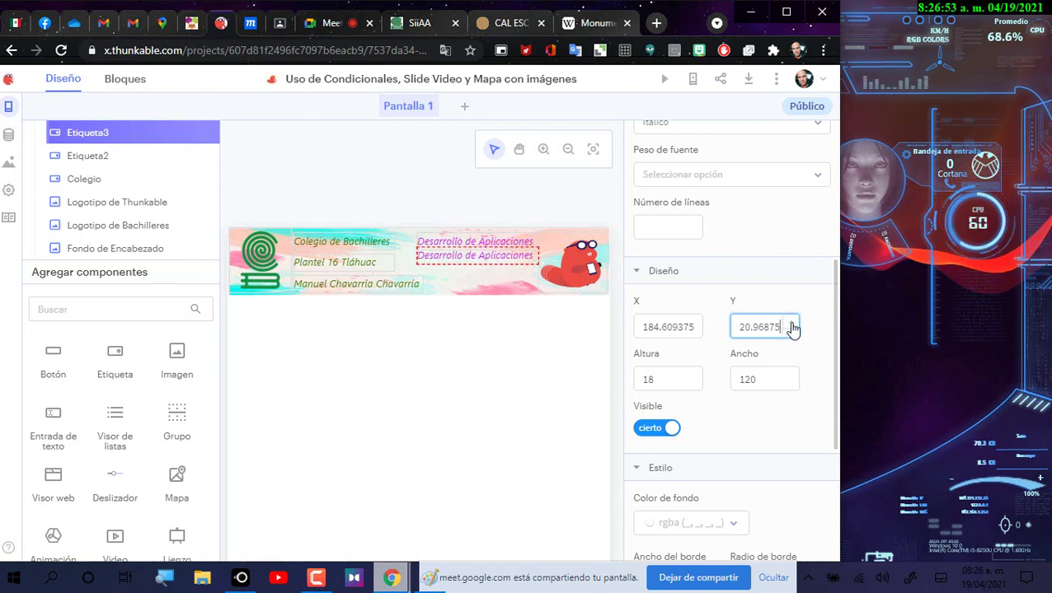
pyautogui.click(791, 324)
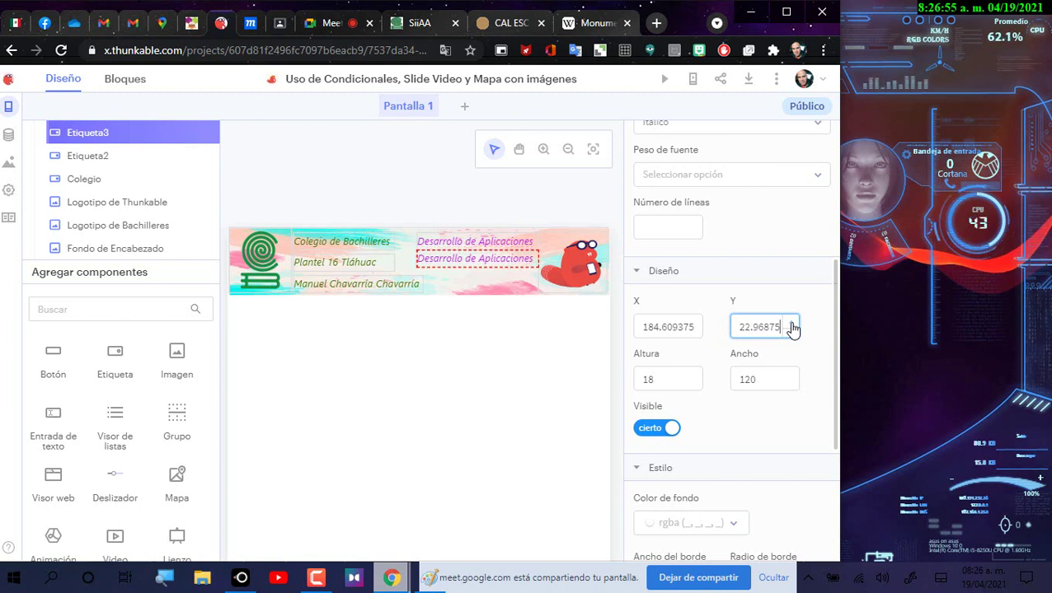
pyautogui.doubleClick(791, 324)
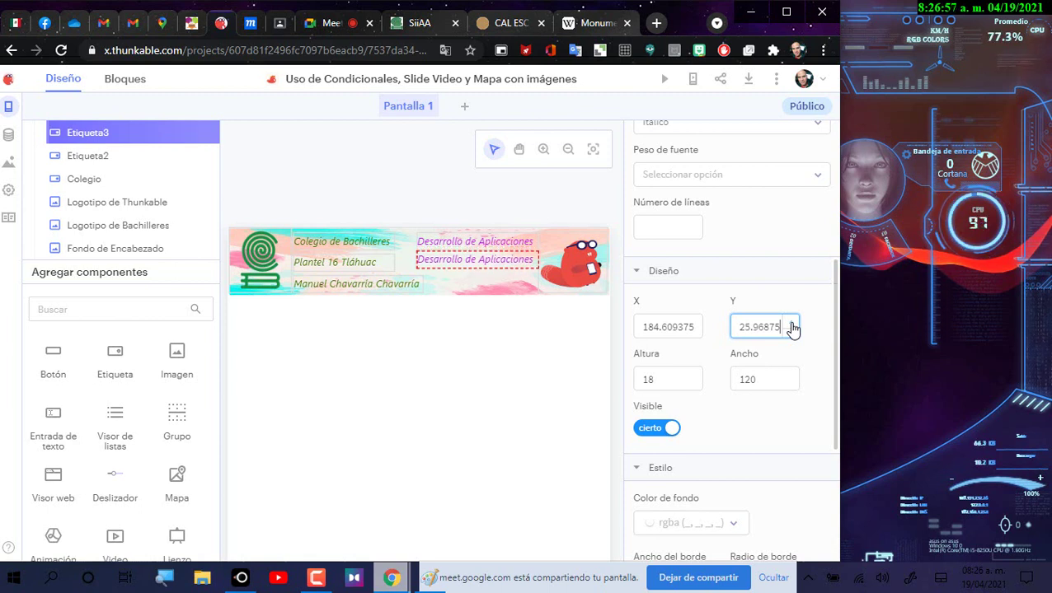
pyautogui.doubleClick(791, 324)
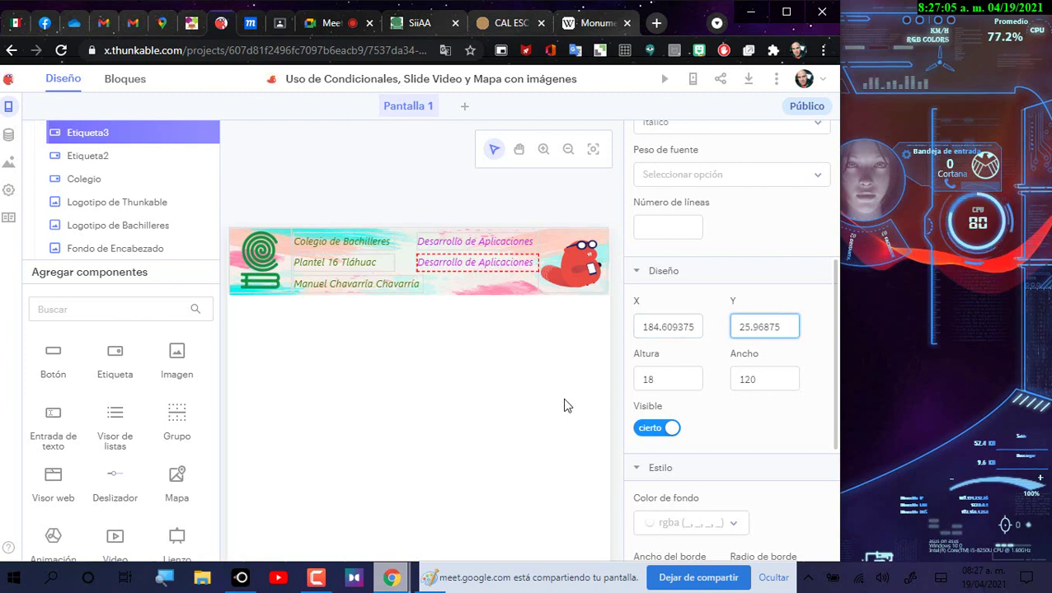
# Step: Confirm the copy and Plantel 16 Tláhuac both read Y 25.96875, then deselect
pyautogui.click(352, 269)
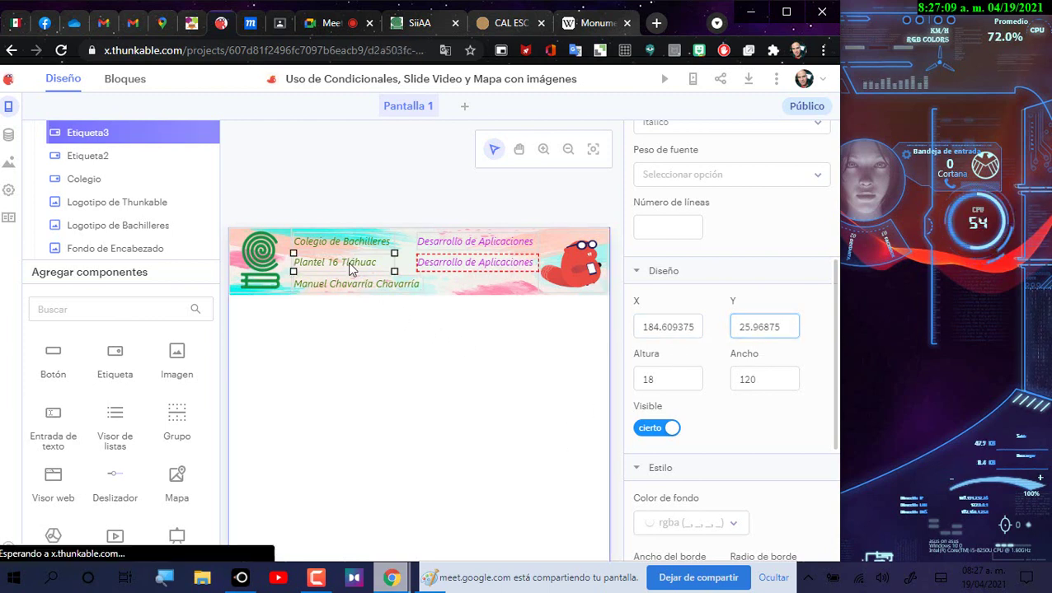
pyautogui.click(741, 327)
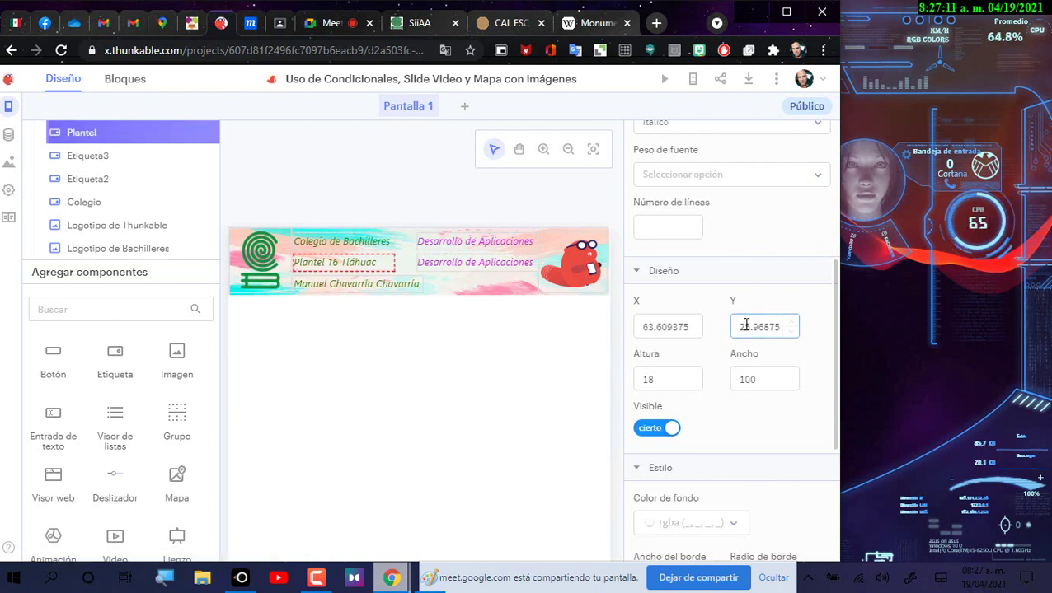
pyautogui.moveTo(741, 327); pyautogui.dragTo(830, 330)
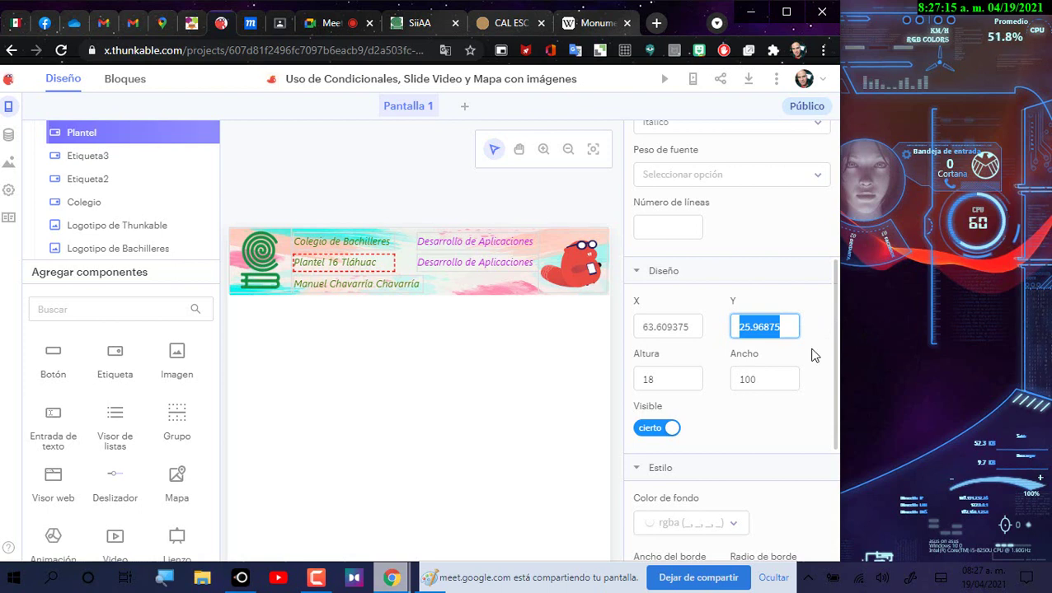
pyautogui.click(495, 267)
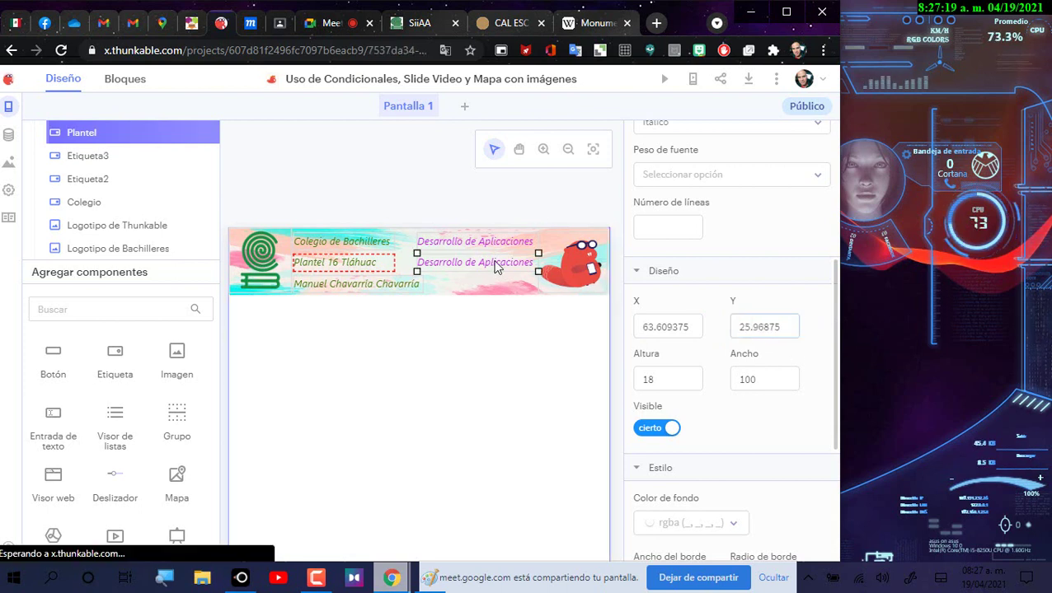
pyautogui.click(741, 326)
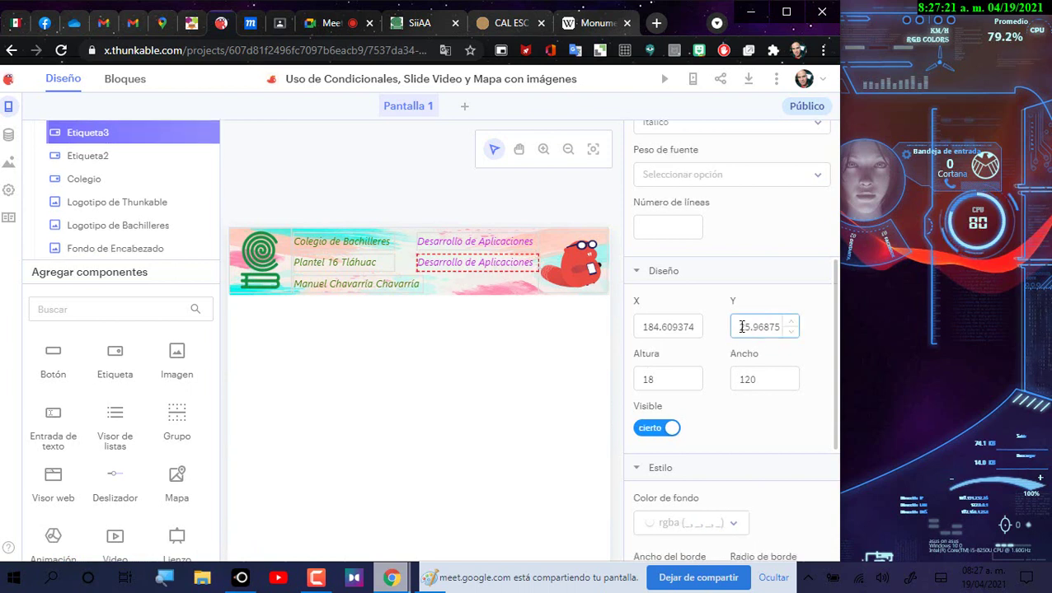
pyautogui.moveTo(737, 327); pyautogui.dragTo(798, 335)
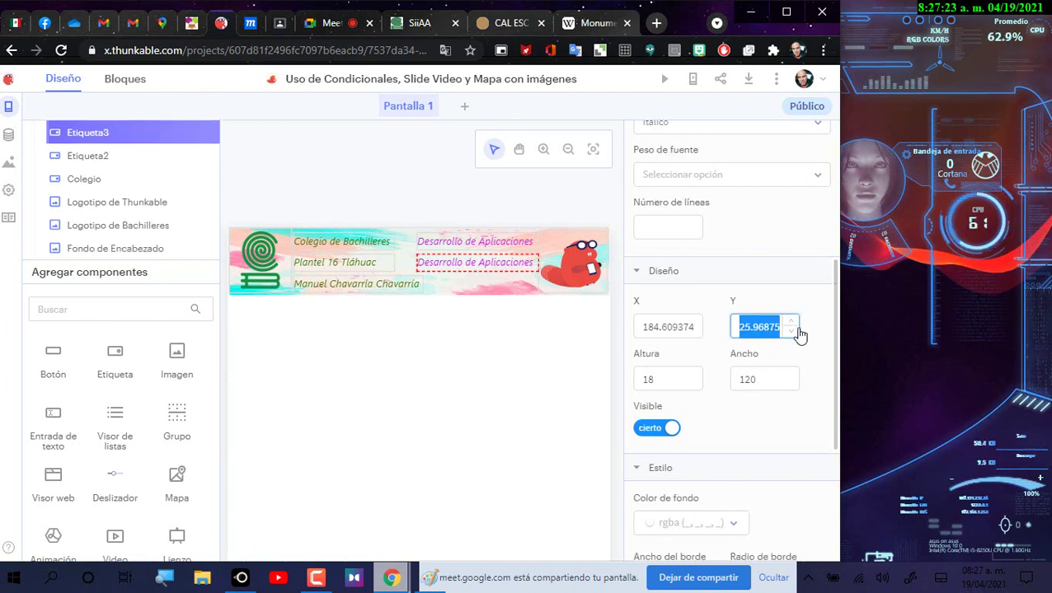
pyautogui.click(484, 379)
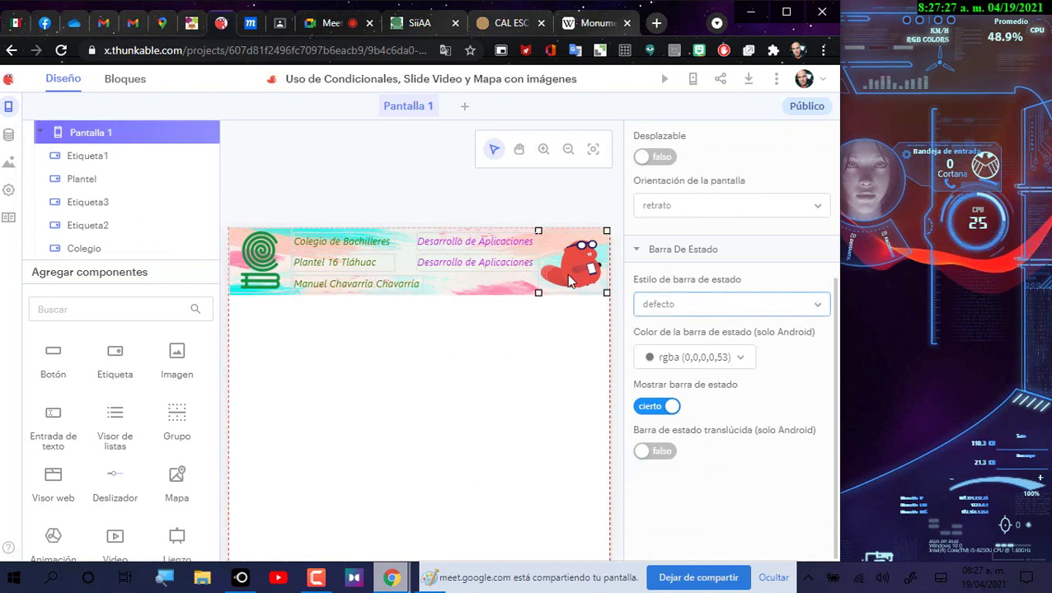
# Step: Replace Etiqueta3's text with 'Thunkable' and set its text alignment to Derecha
pyautogui.scroll(1, 829, 274)
pyautogui.scroll(3, 829, 275)
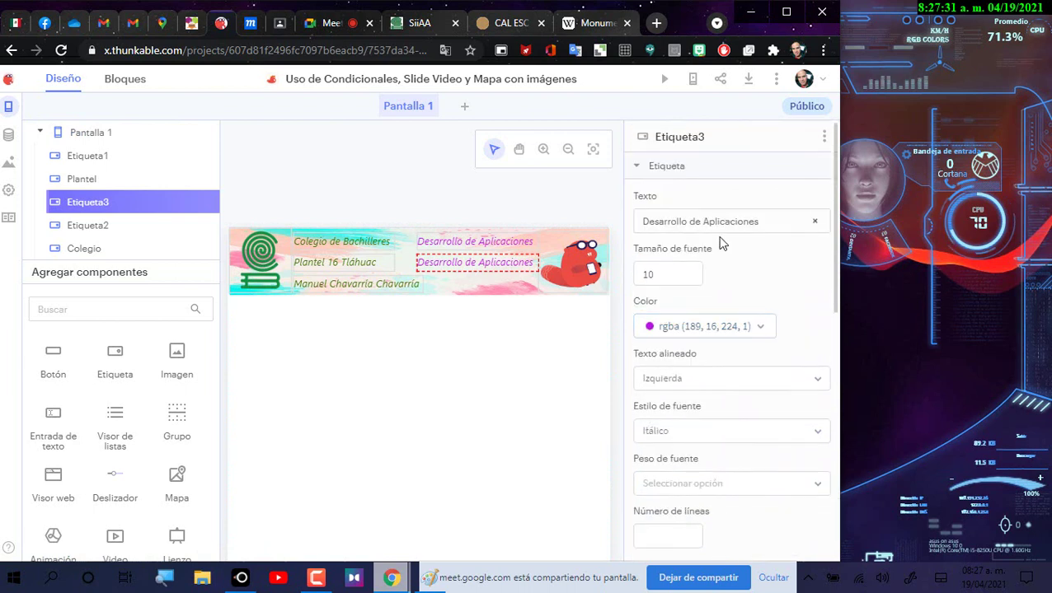
pyautogui.moveTo(759, 221); pyautogui.dragTo(477, 196)
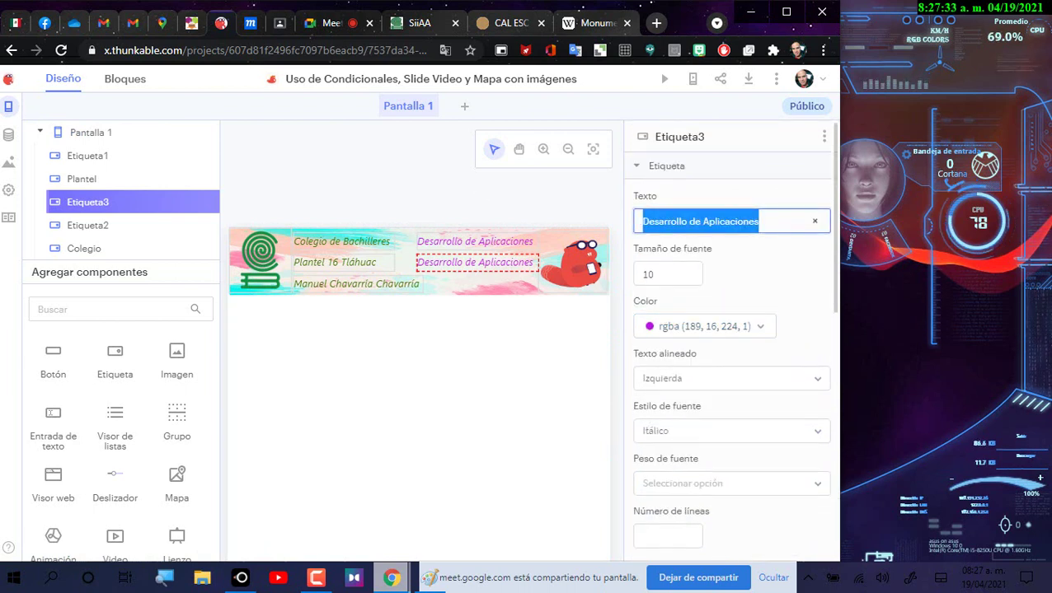
pyautogui.write('Thun')
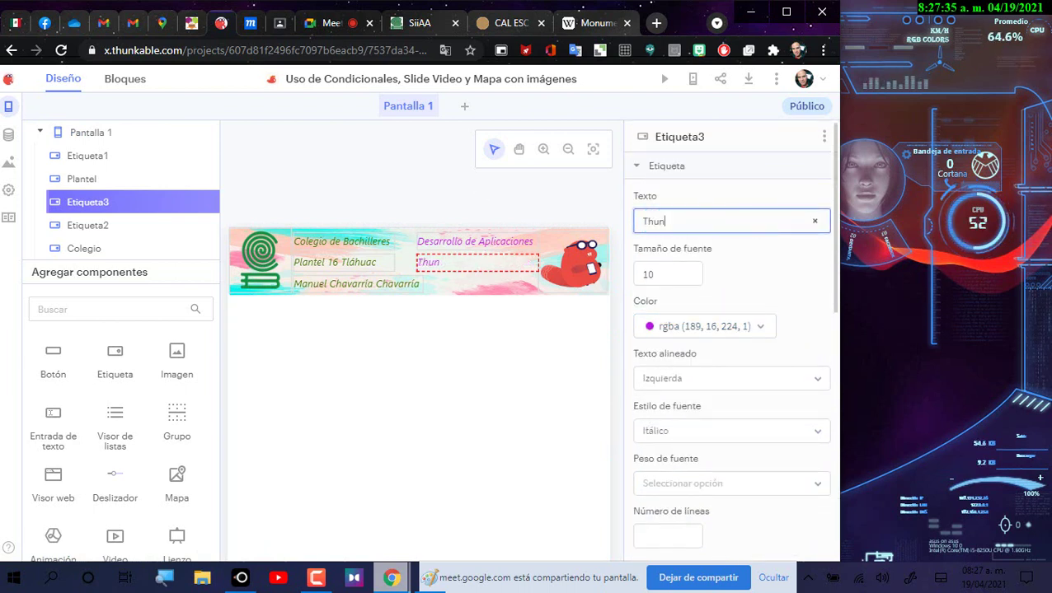
pyautogui.write('kable')
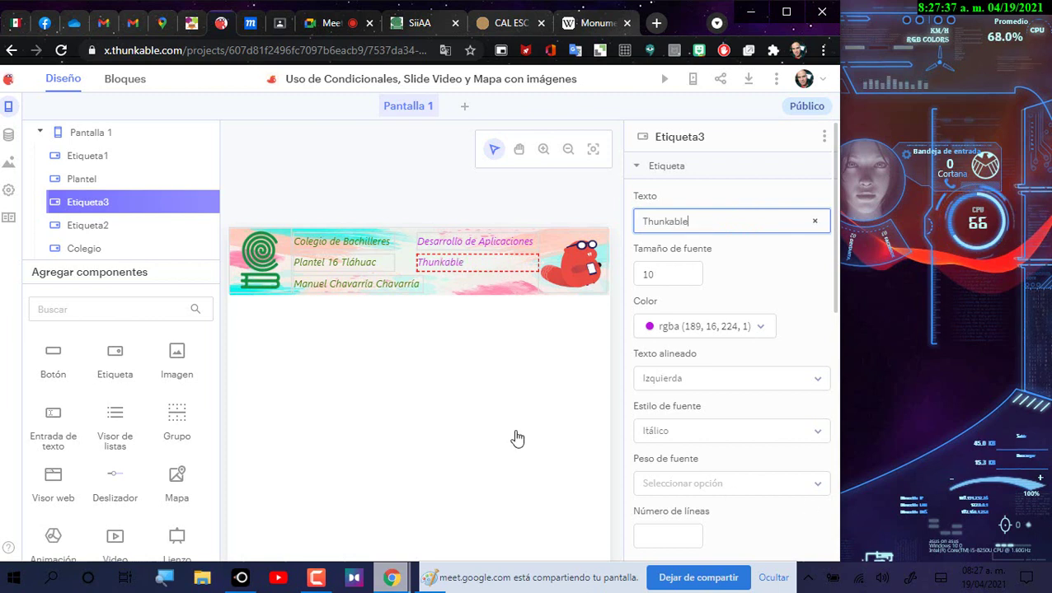
pyautogui.click(667, 384)
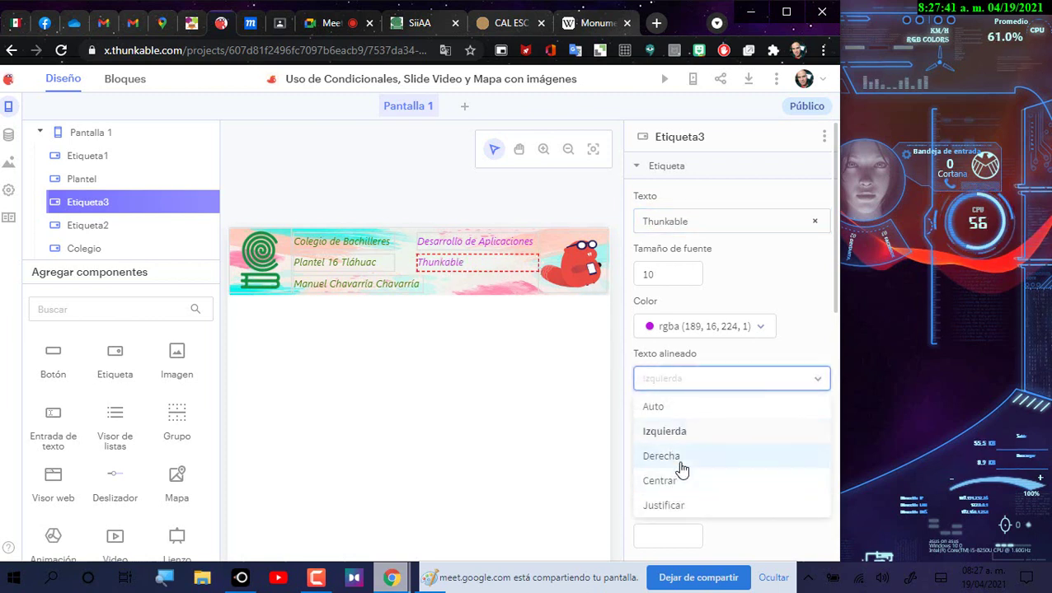
pyautogui.click(681, 460)
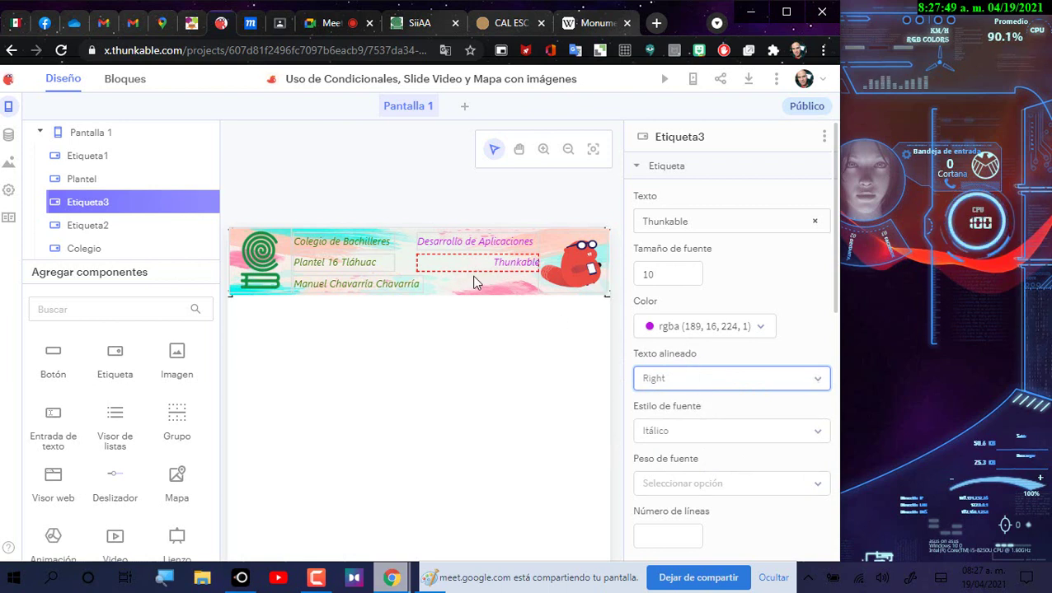
pyautogui.click(559, 408)
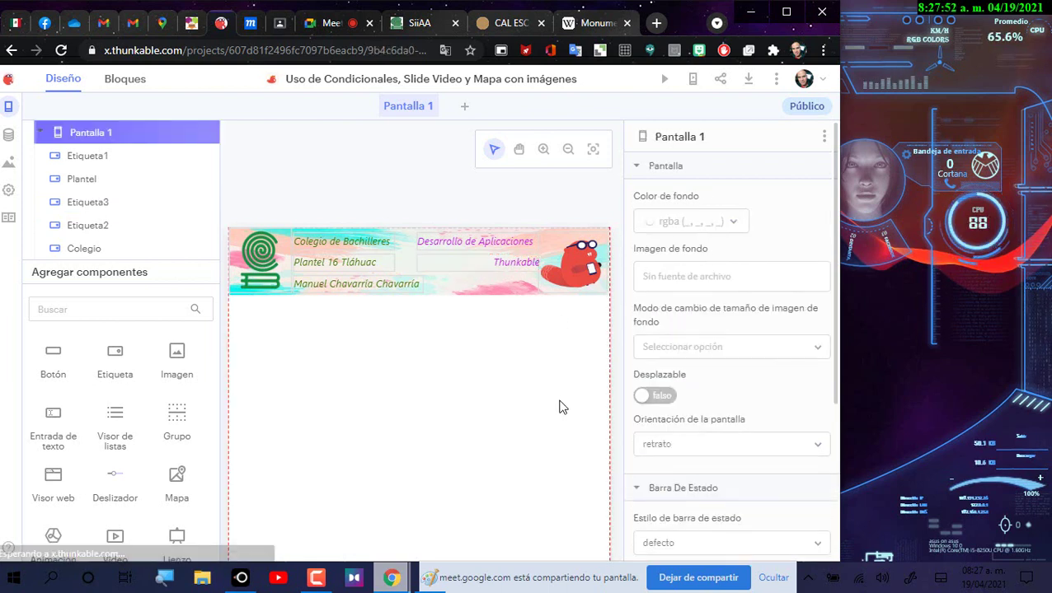
# Step: Step the Thunkable label's X down with the spinner to 178.609375
pyautogui.click(508, 264)
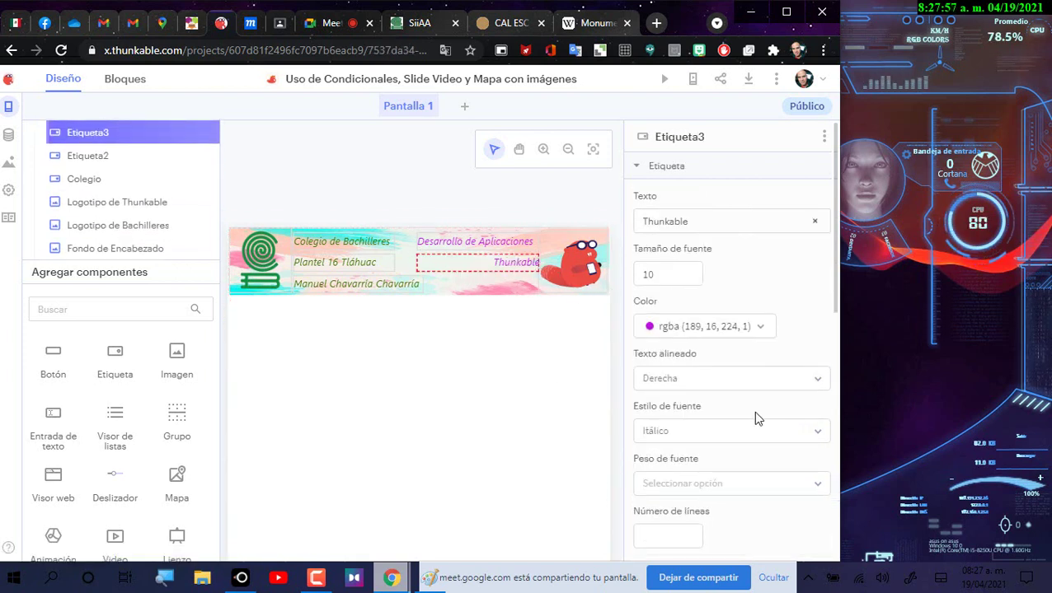
pyautogui.scroll(-2, 712, 356)
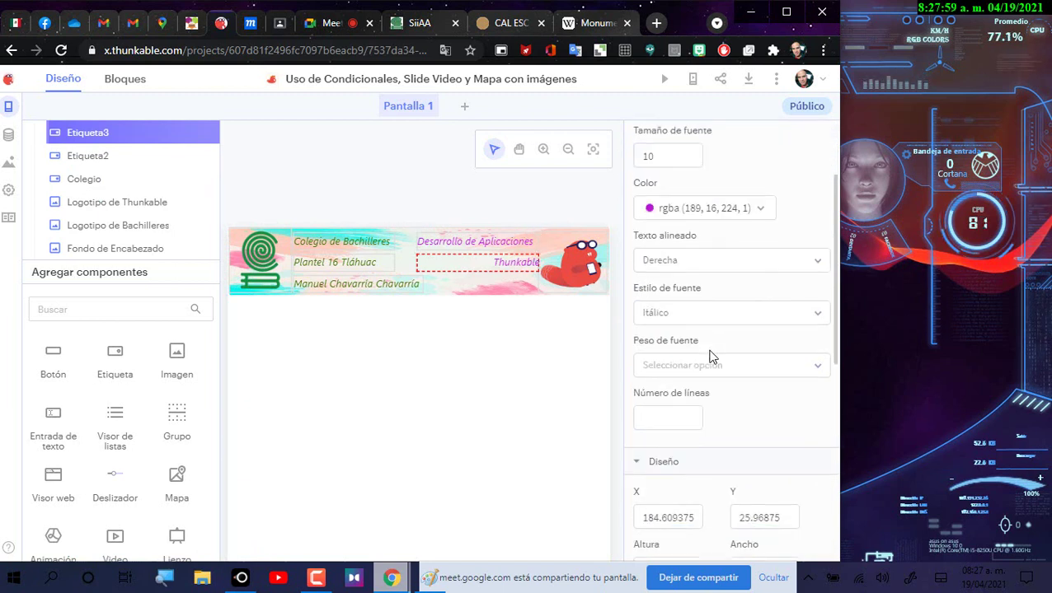
pyautogui.scroll(-3, 714, 357)
pyautogui.click(763, 328)
pyautogui.click(684, 330)
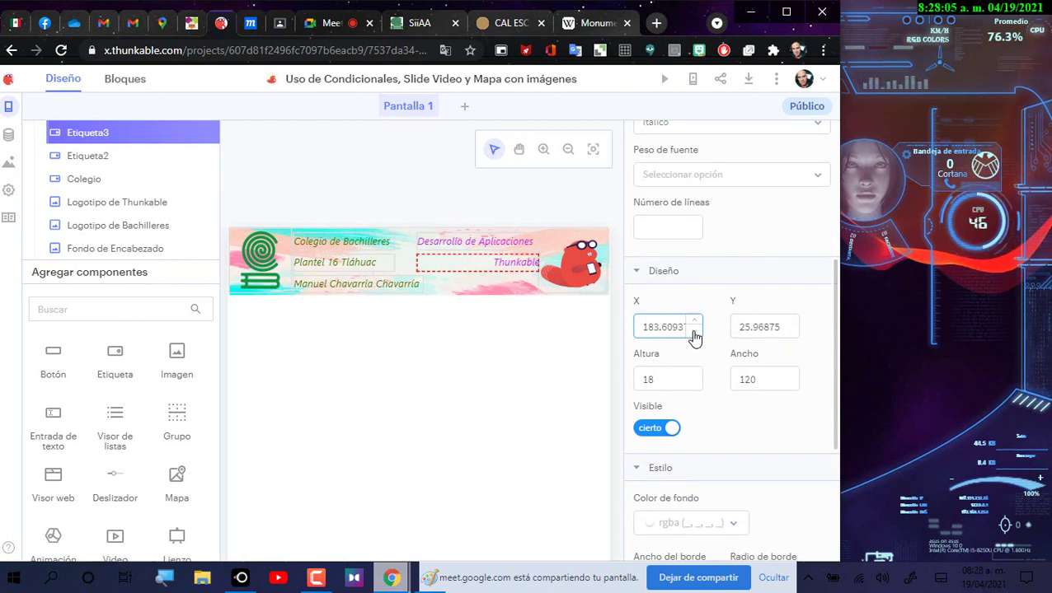
pyautogui.click(694, 335)
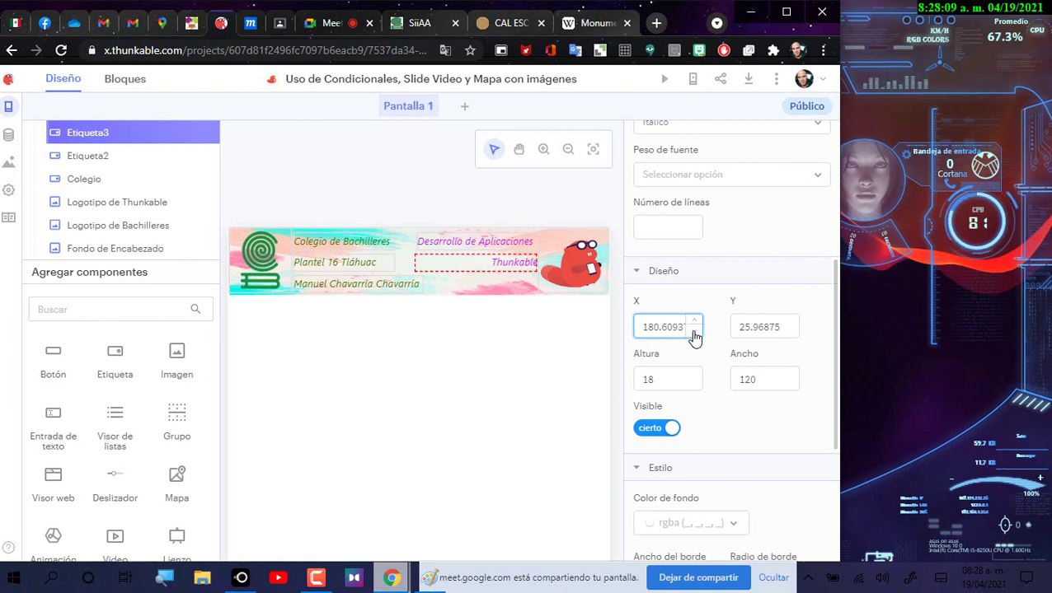
pyautogui.click(694, 334)
pyautogui.click(694, 334)
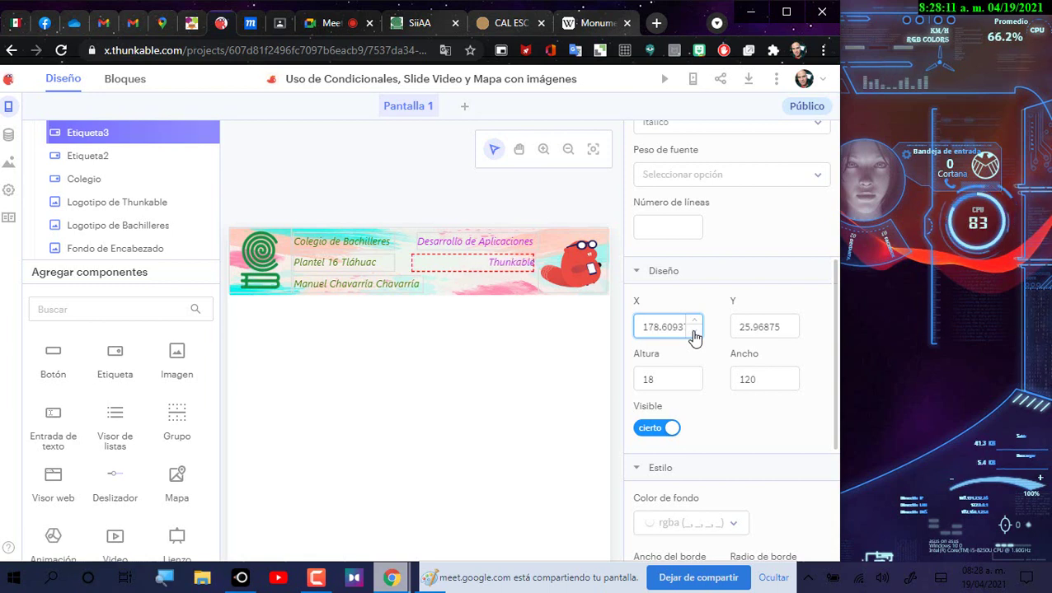
pyautogui.click(694, 335)
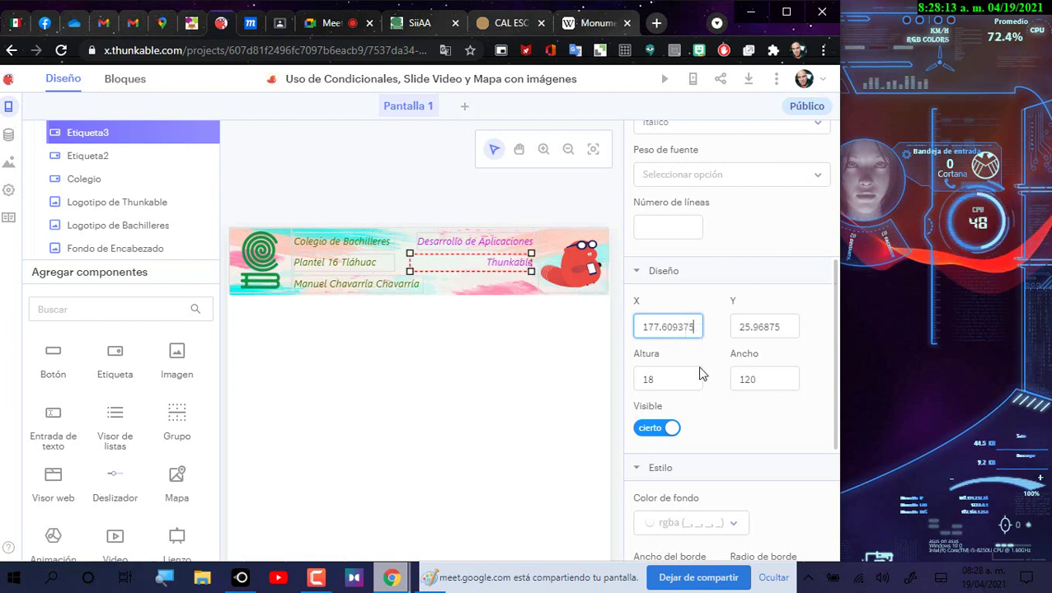
pyautogui.click(695, 322)
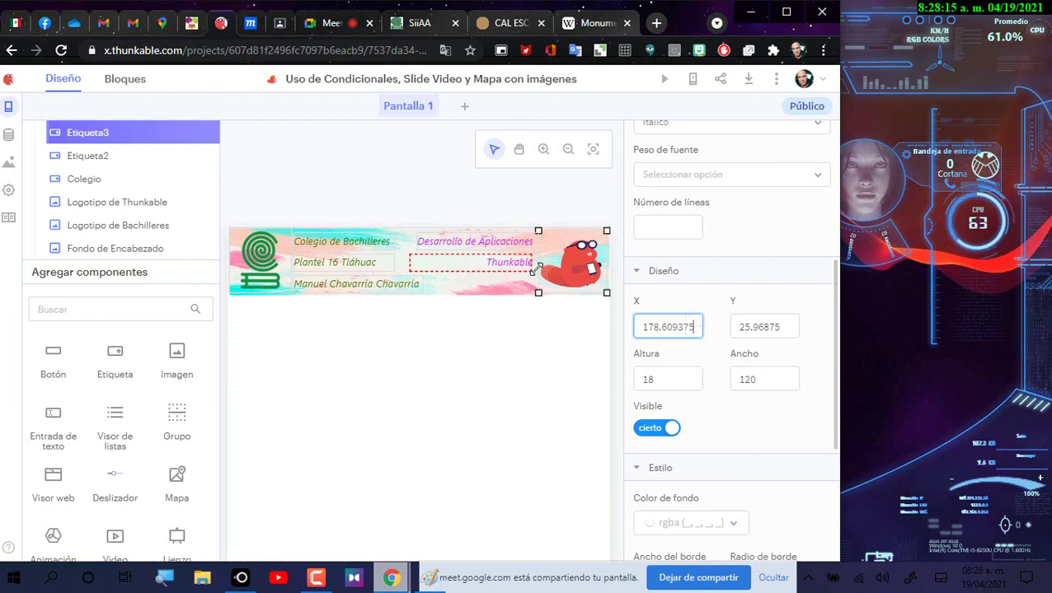
pyautogui.click(563, 205)
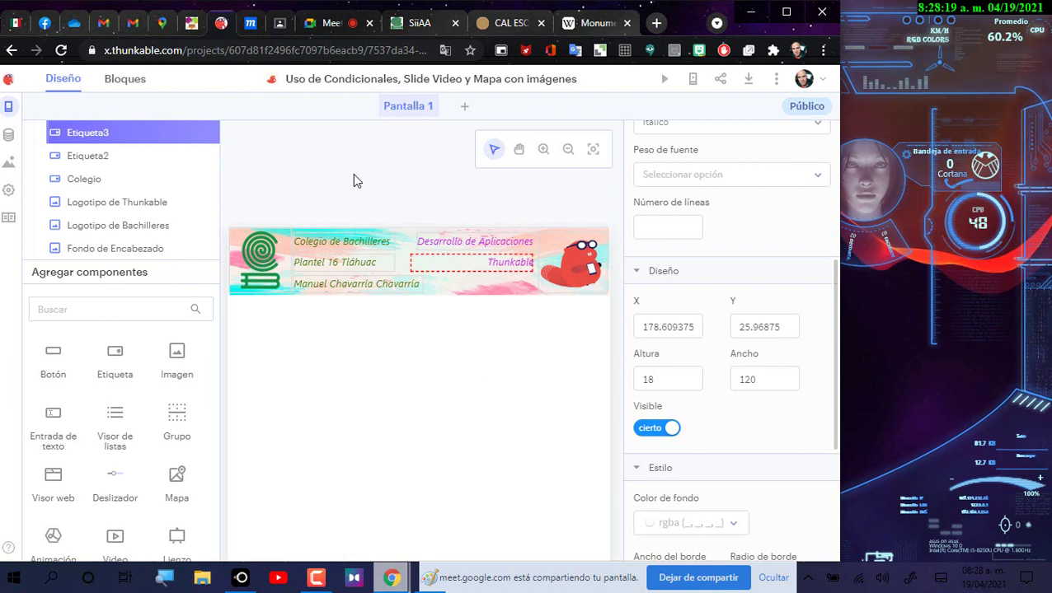
pyautogui.click(443, 339)
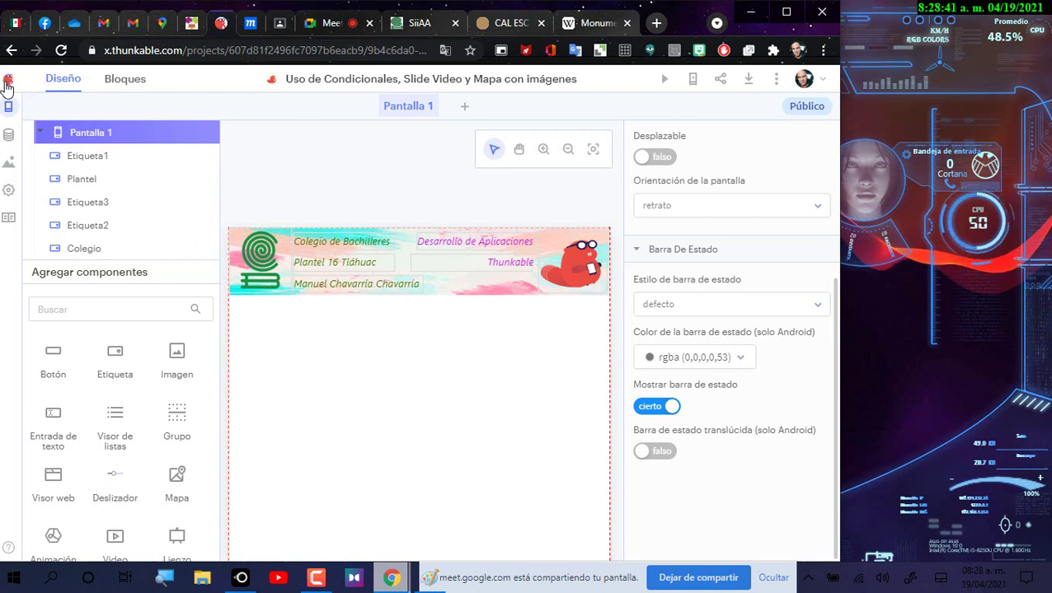
# Step: Return to the Thunkable projects list, then bring up LetsView from the taskbar
pyautogui.click(7, 83)
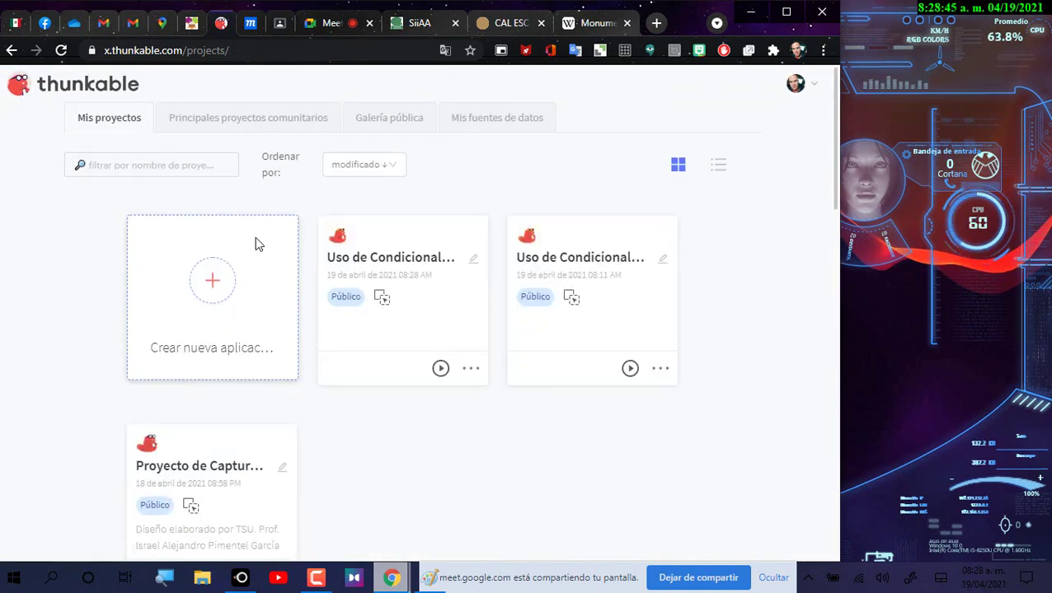
pyautogui.scroll(-1, 265, 321)
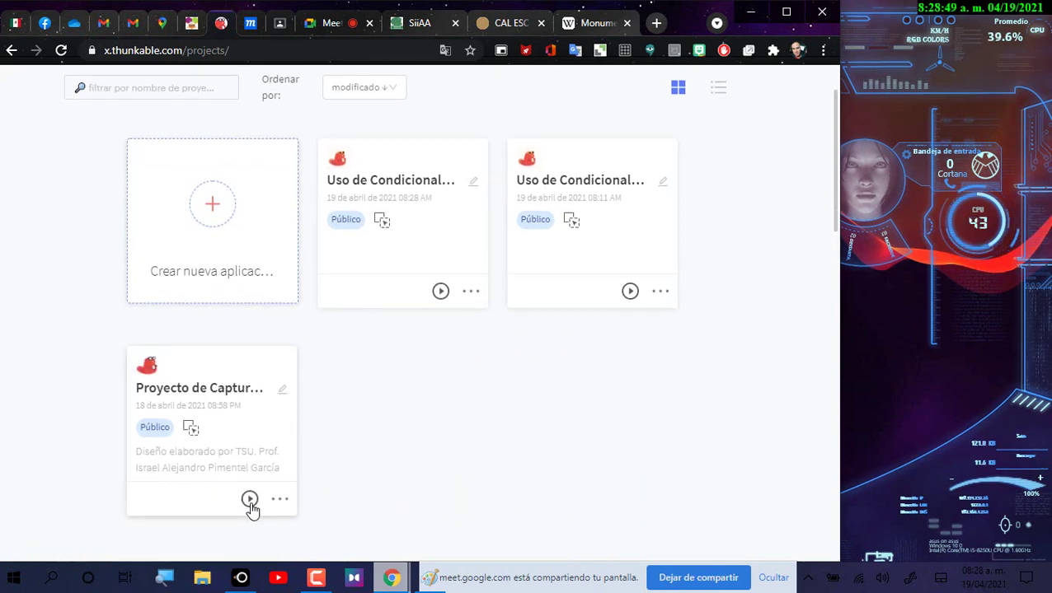
pyautogui.scroll(1, 105, 138)
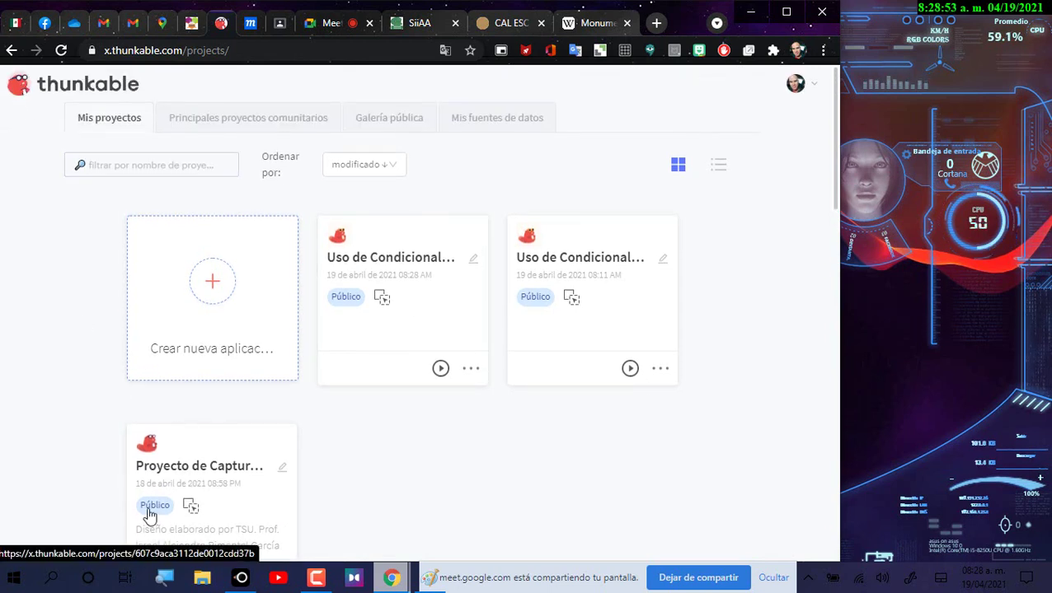
pyautogui.scroll(-1, 412, 453)
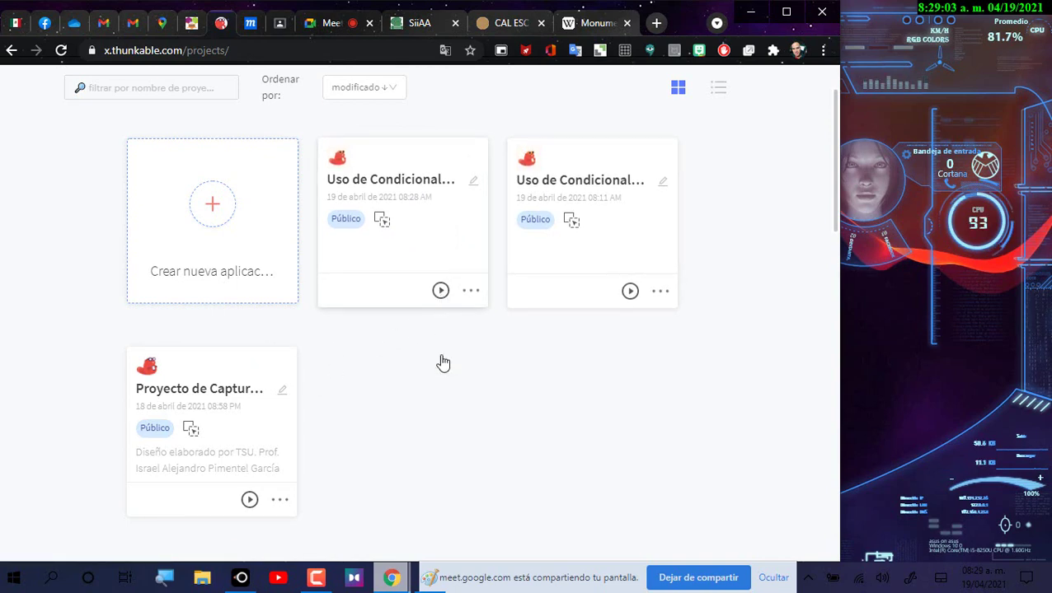
pyautogui.press('Escape')
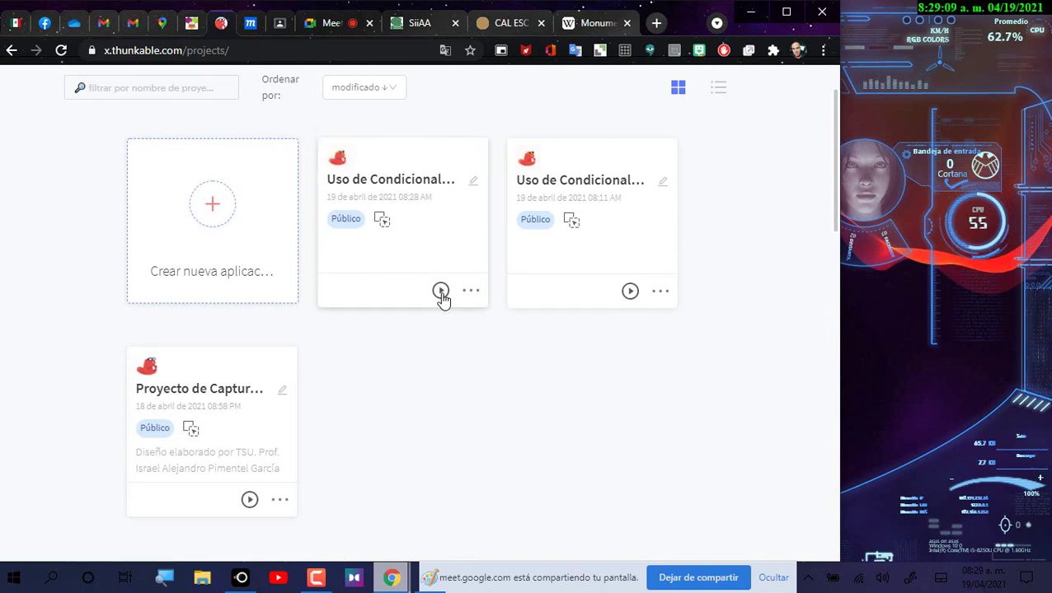
pyautogui.click(247, 581)
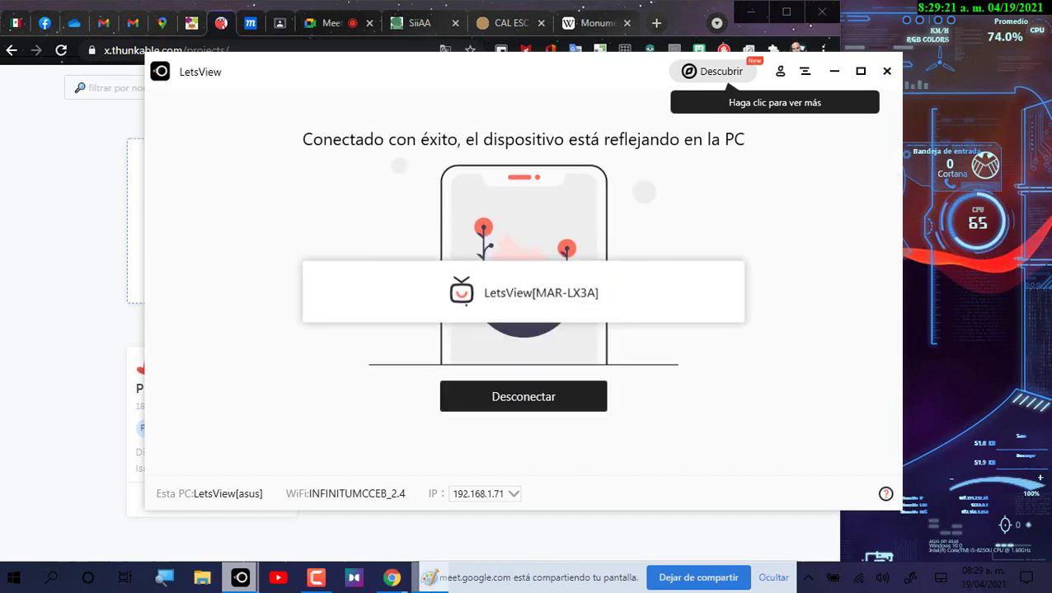
# Step: Minimize LetsView, dock the phone mirror at the right edge, and open the Uso de Condicionales project
pyautogui.click(834, 72)
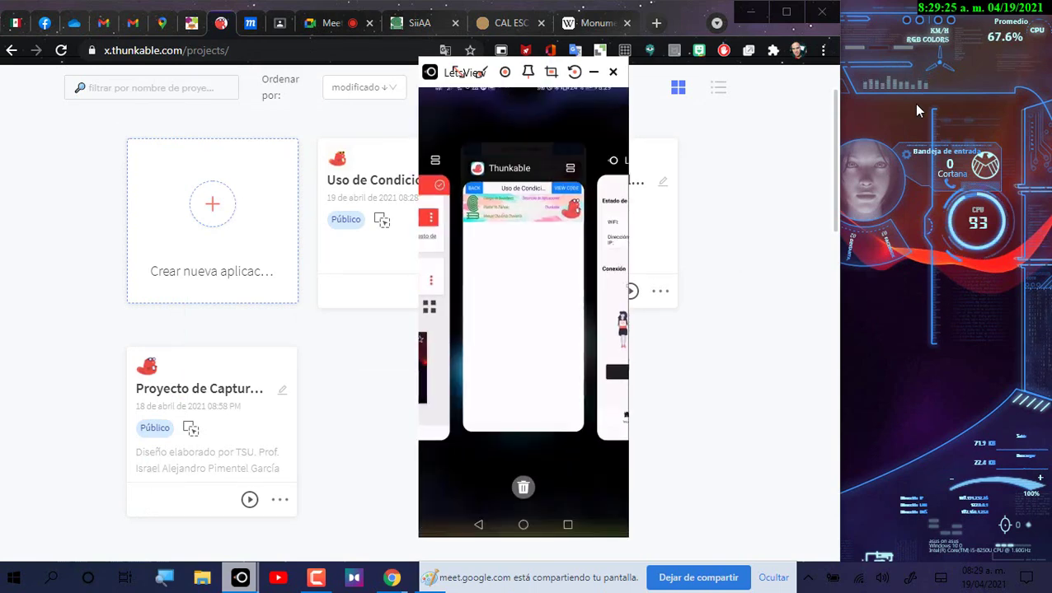
pyautogui.moveTo(487, 82); pyautogui.dragTo(910, 29)
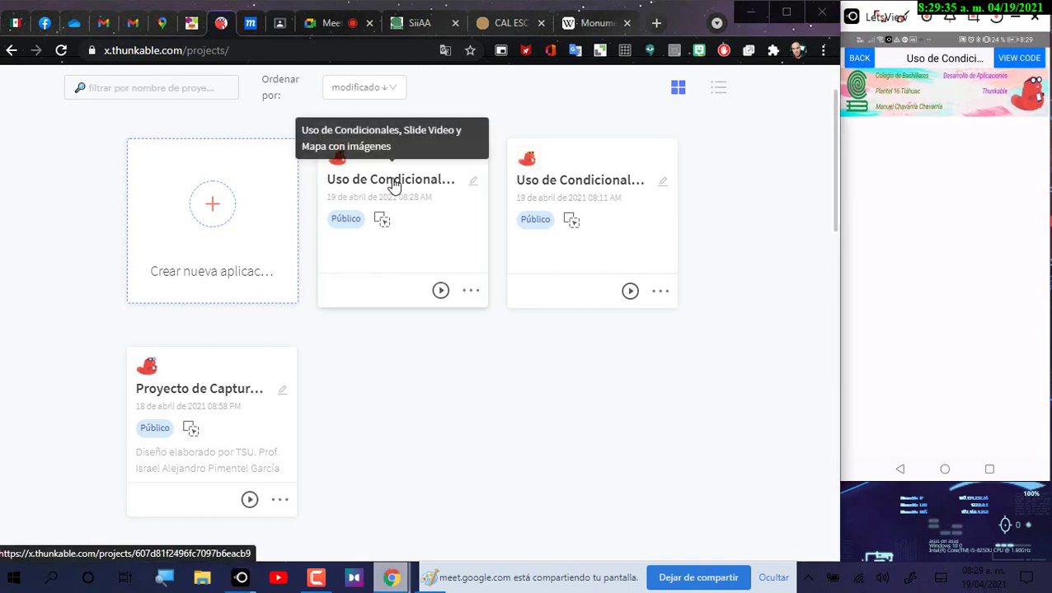
pyautogui.click(356, 153)
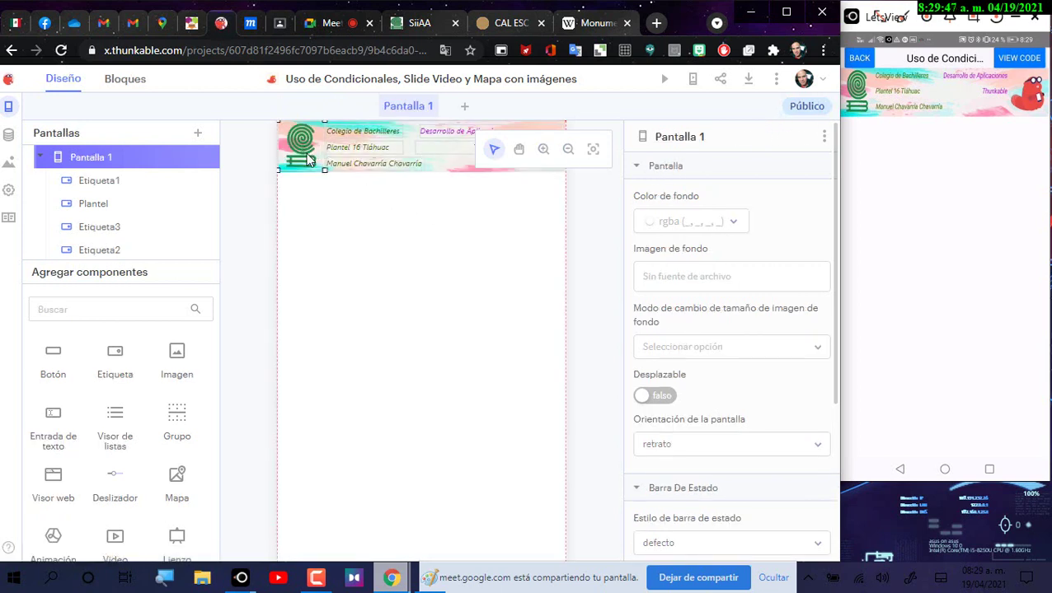
pyautogui.click(306, 160)
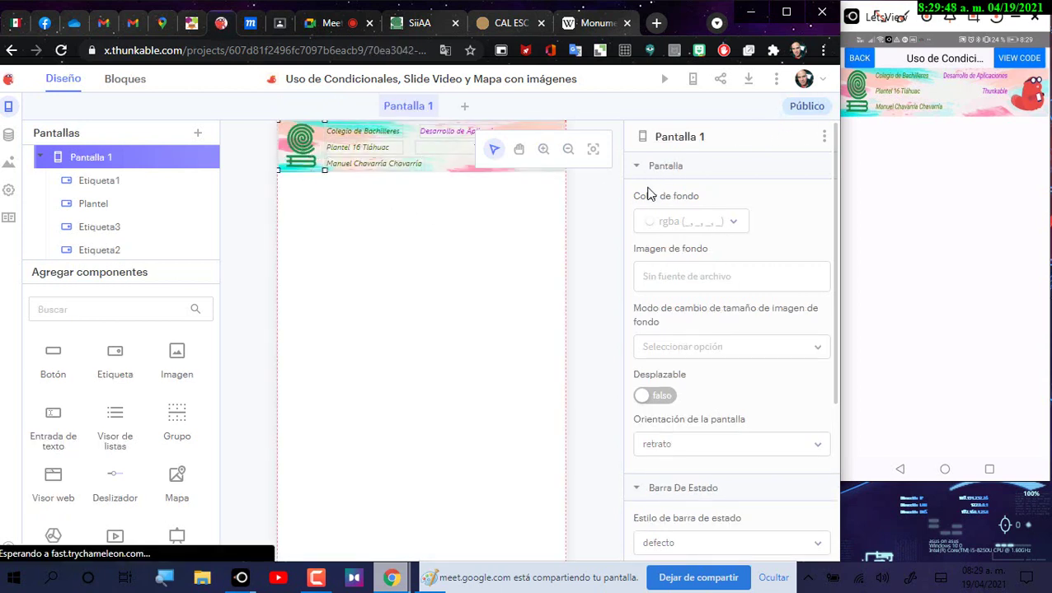
pyautogui.click(544, 150)
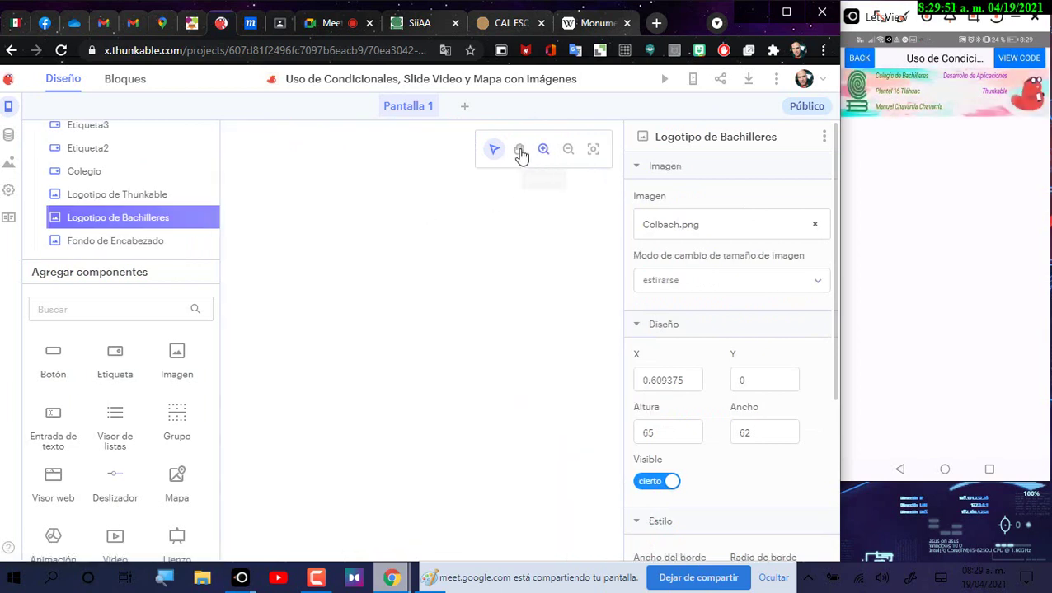
pyautogui.click(518, 150)
pyautogui.moveTo(432, 226); pyautogui.dragTo(378, 447)
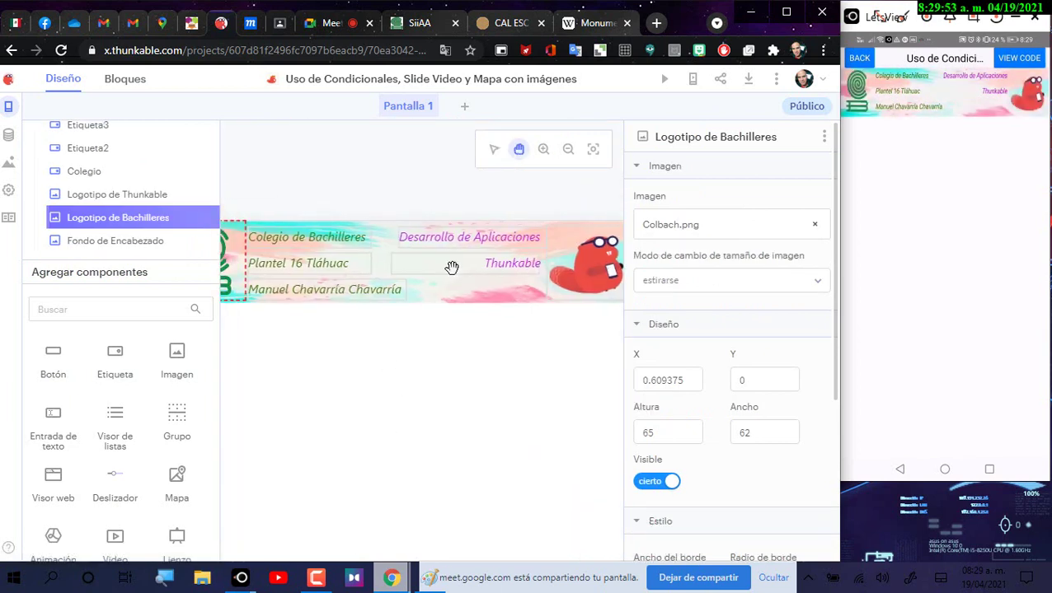
pyautogui.click(568, 150)
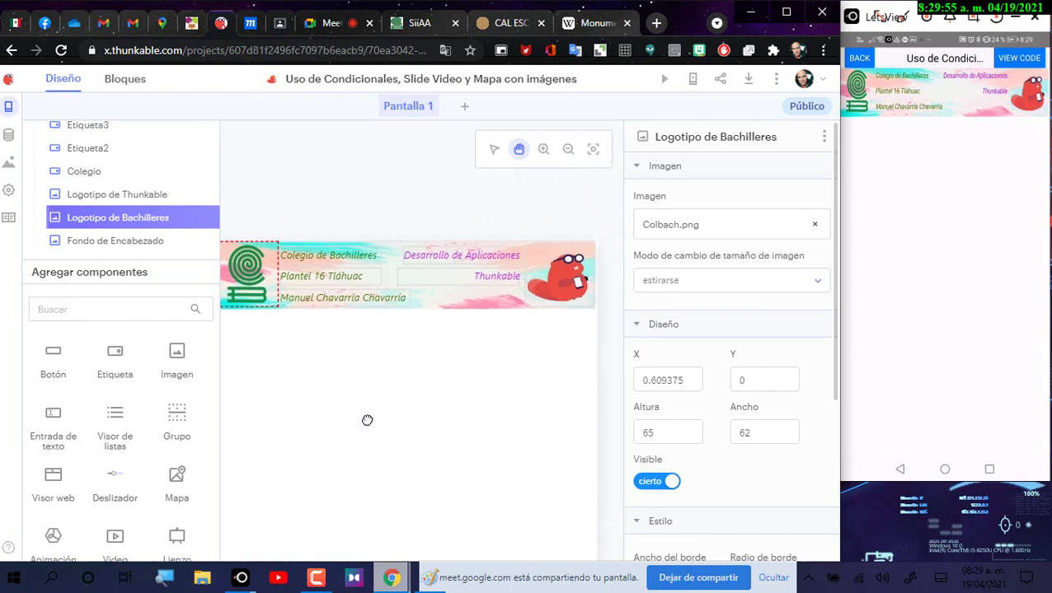
pyautogui.moveTo(366, 420); pyautogui.dragTo(399, 359)
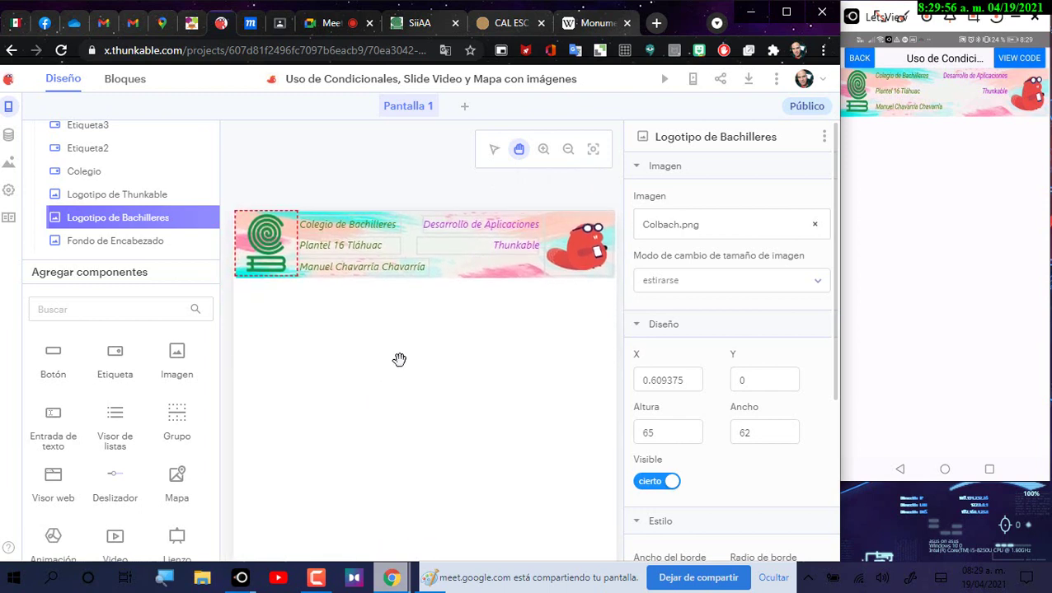
pyautogui.click(495, 152)
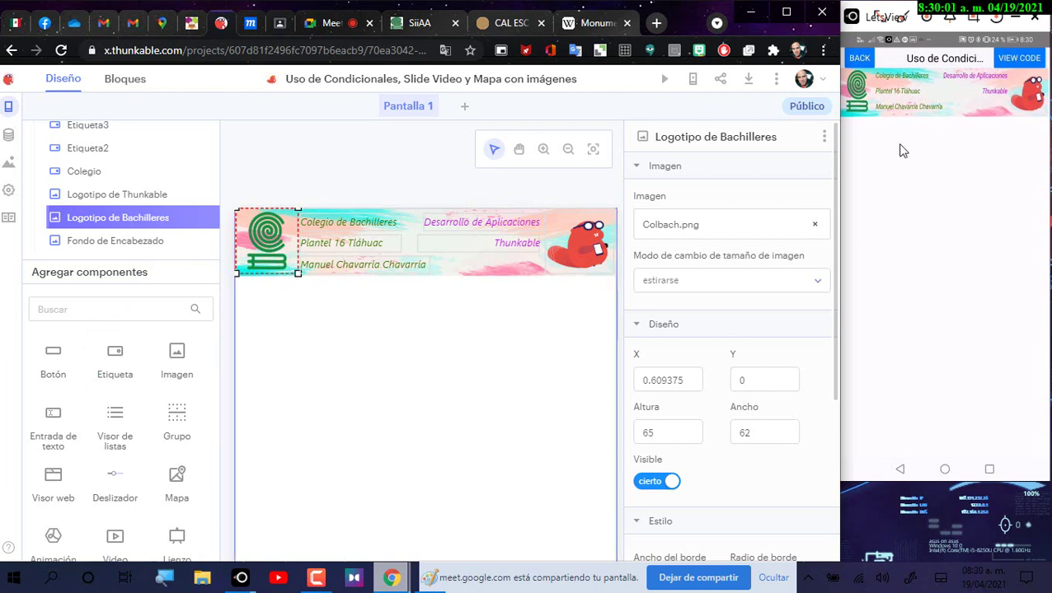
# Step: Shift the Bachilleres logo to X 1.609375 and resize it to 61 wide by 53 high
pyautogui.click(327, 277)
pyautogui.click(287, 263)
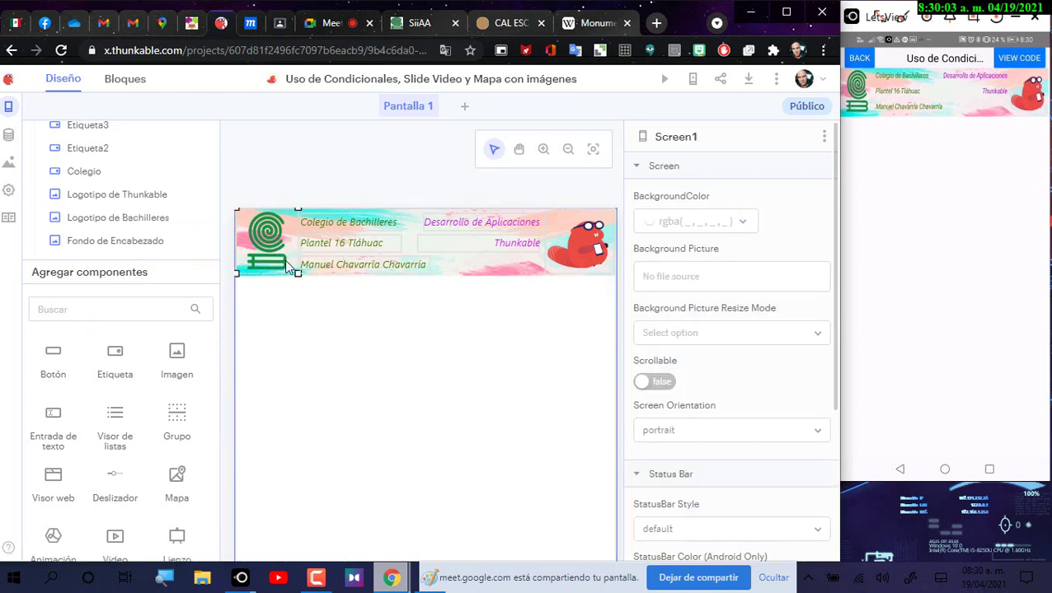
pyautogui.click(296, 268)
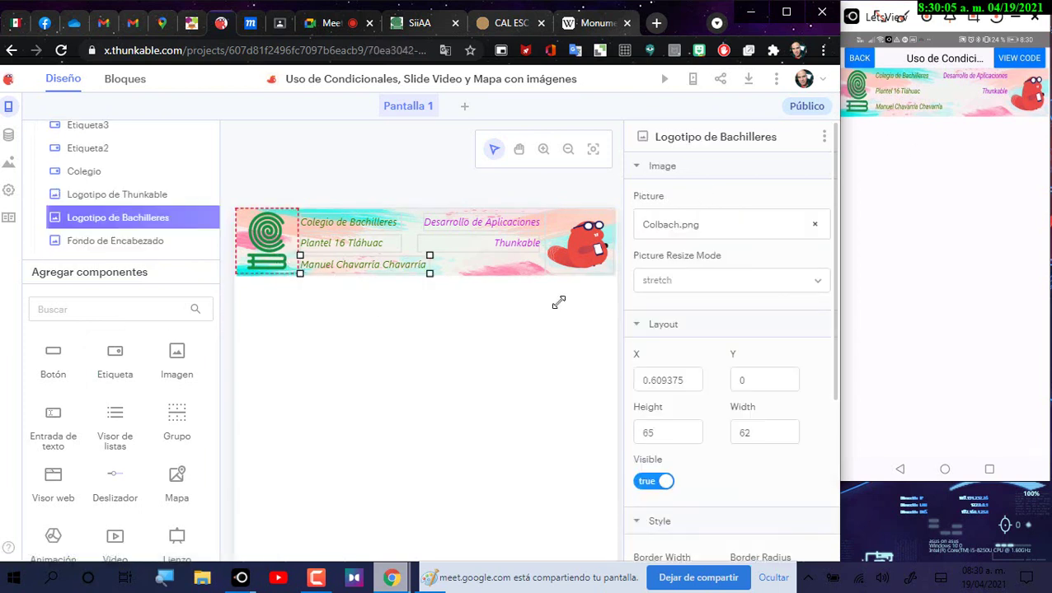
pyautogui.click(664, 430)
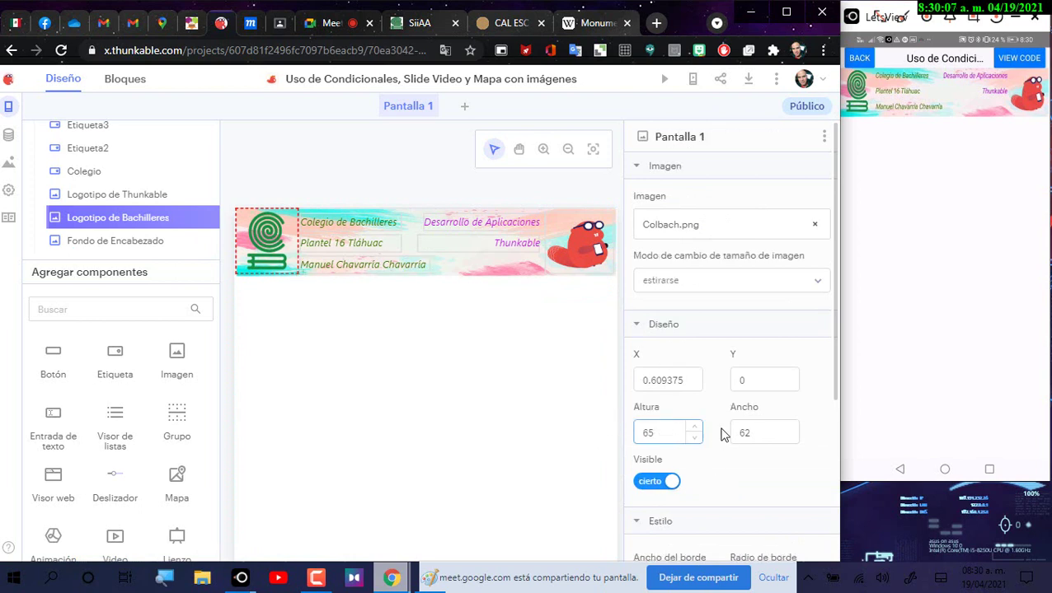
pyautogui.click(730, 432)
pyautogui.click(678, 384)
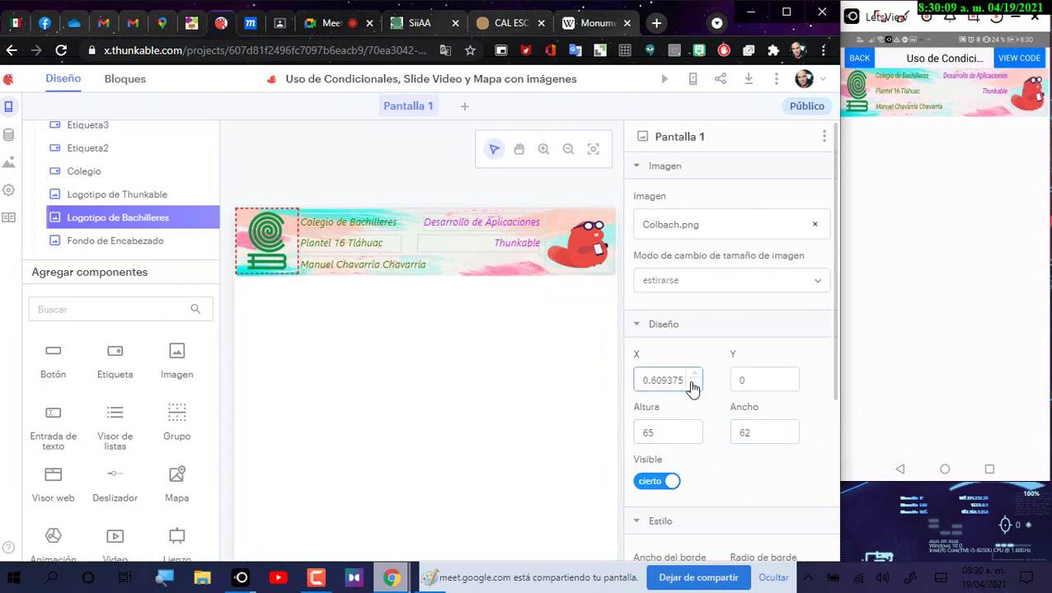
pyautogui.click(694, 392)
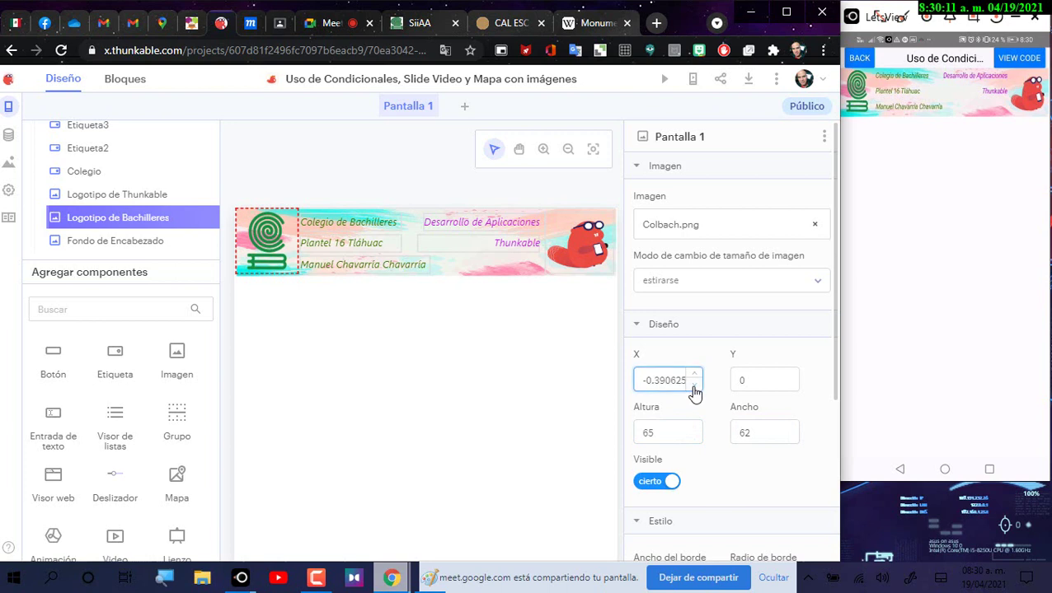
pyautogui.click(763, 377)
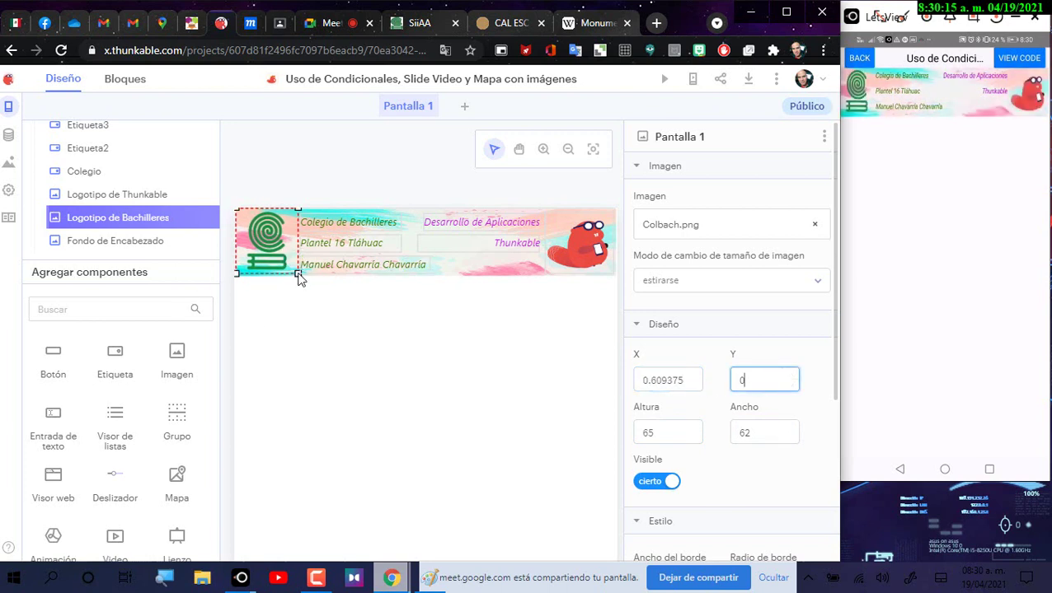
pyautogui.click(299, 278)
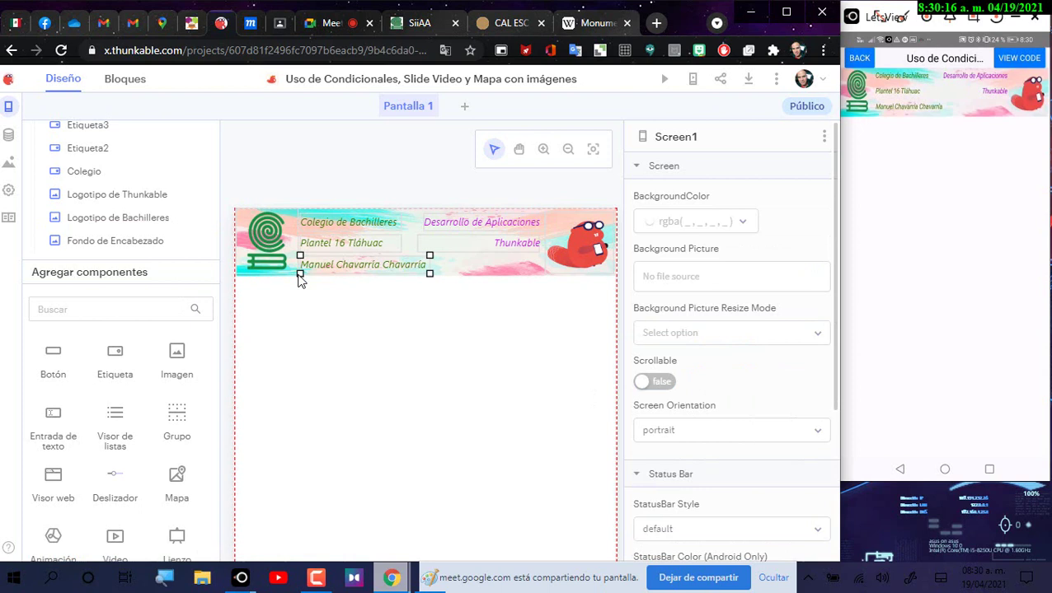
pyautogui.click(265, 250)
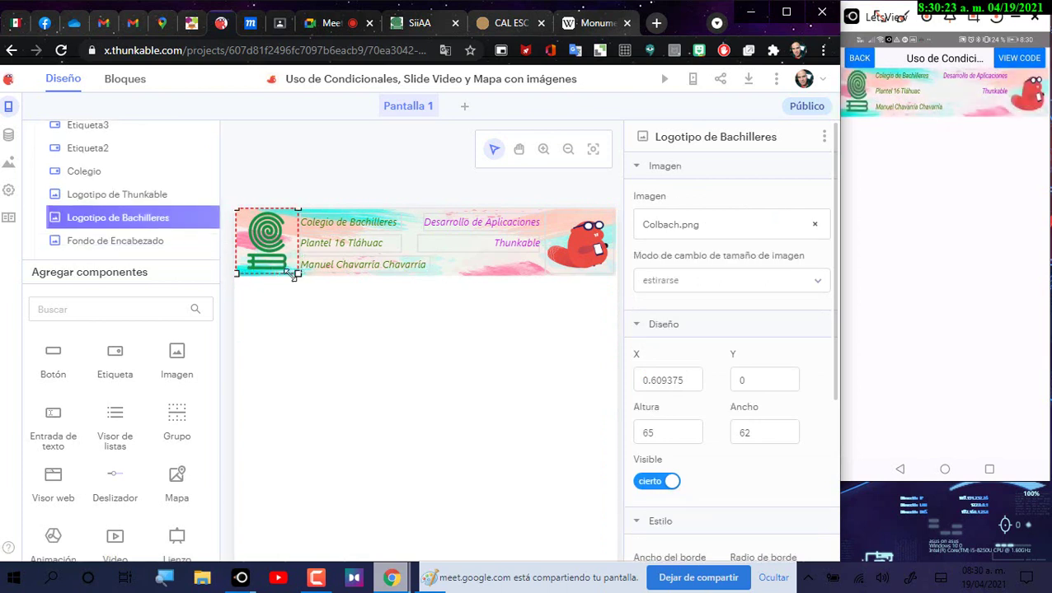
pyautogui.moveTo(239, 272); pyautogui.dragTo(239, 257)
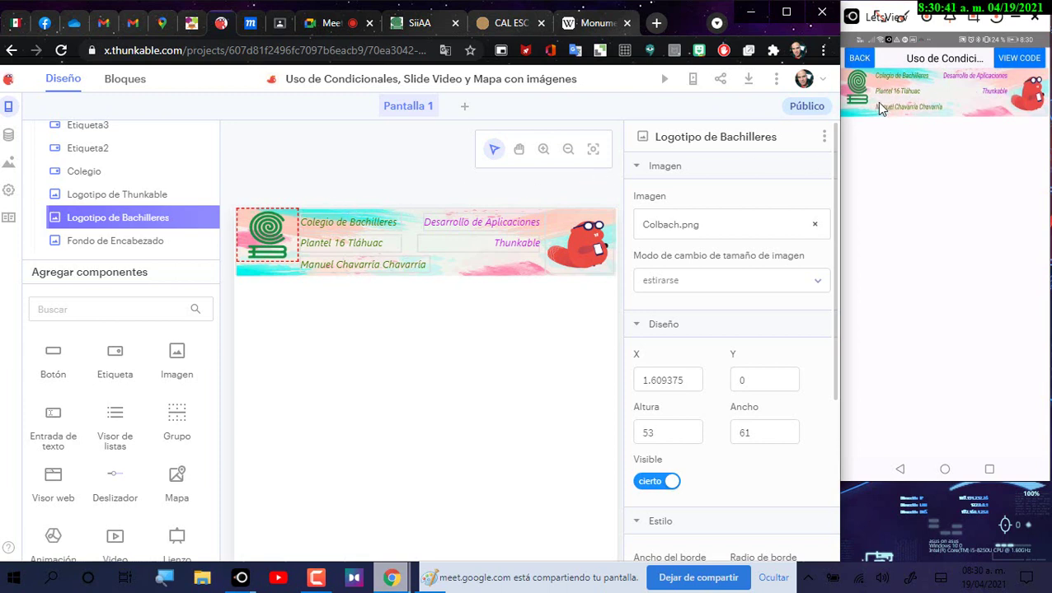
# Step: Lower the Plantel 16 Tláhuac label's Y to 14.96875 and check it on the phone mirror
pyautogui.click(344, 244)
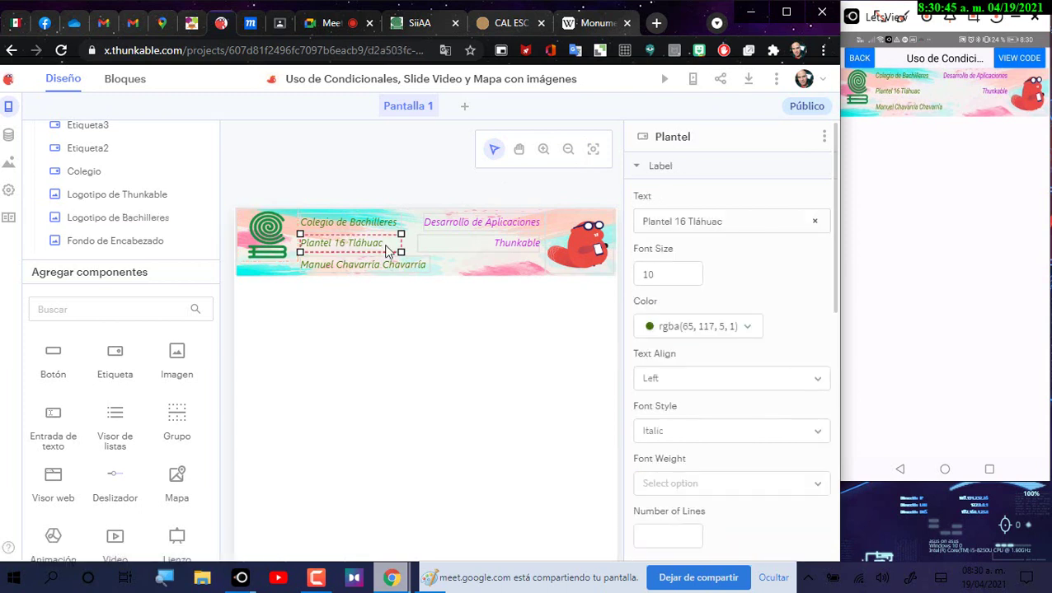
pyautogui.scroll(-4, 826, 274)
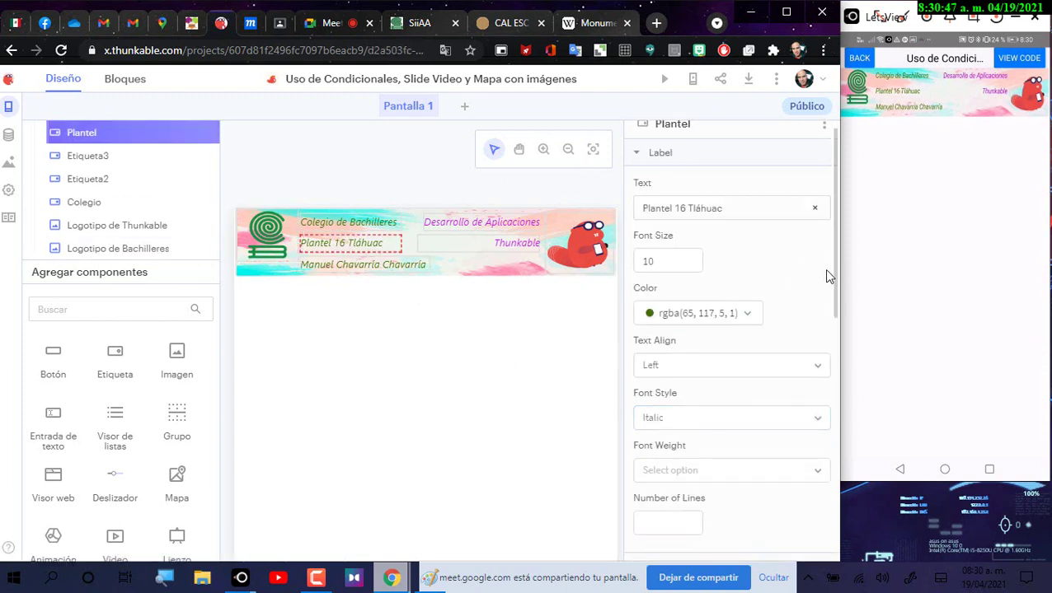
pyautogui.click(756, 324)
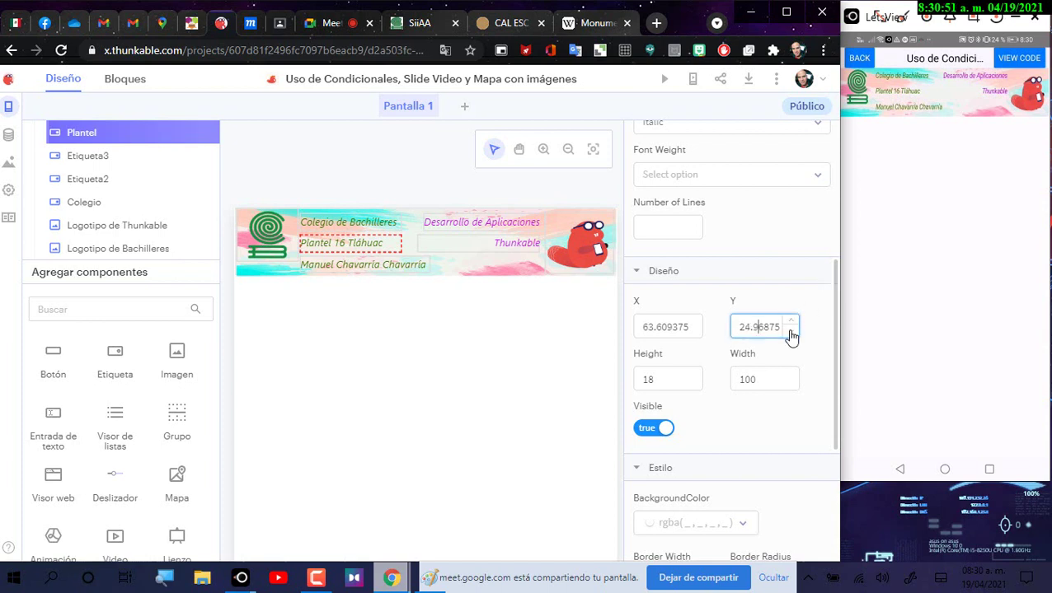
pyautogui.click(790, 334)
pyautogui.click(790, 334)
pyautogui.click(790, 334)
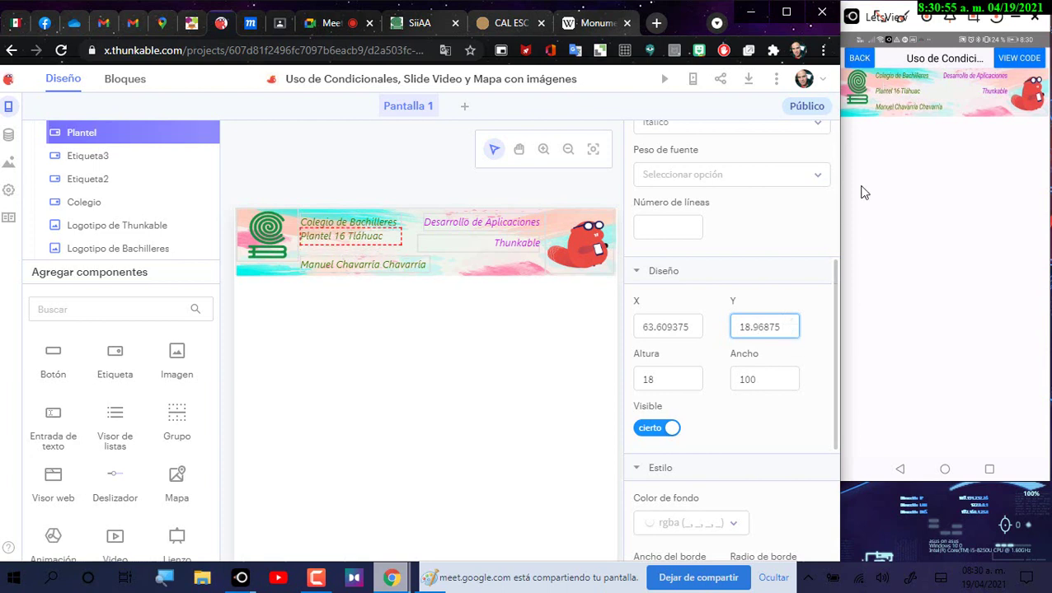
pyautogui.click(790, 333)
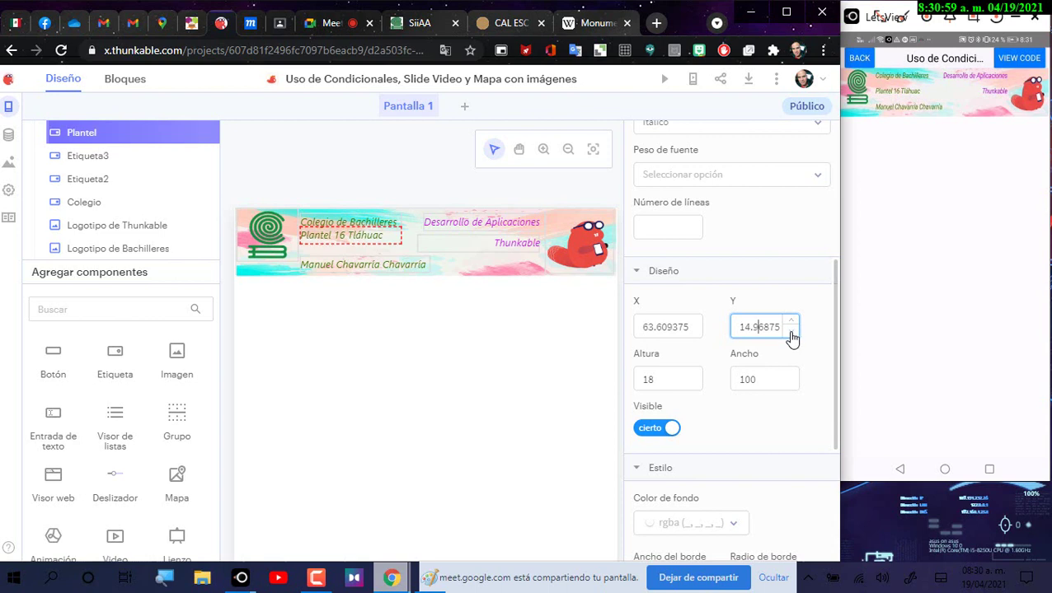
pyautogui.click(791, 333)
pyautogui.click(794, 334)
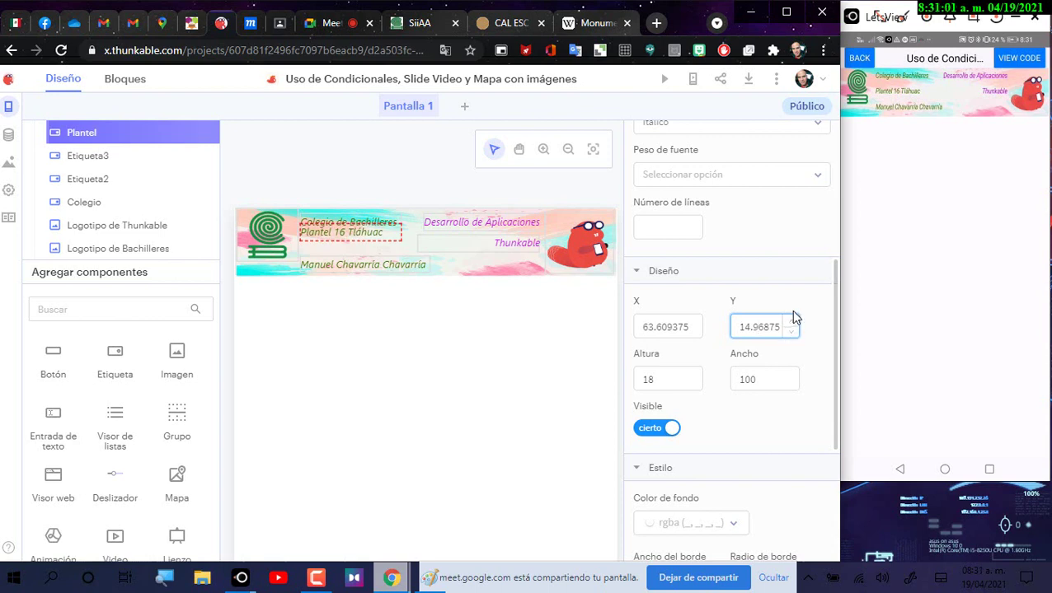
pyautogui.click(899, 97)
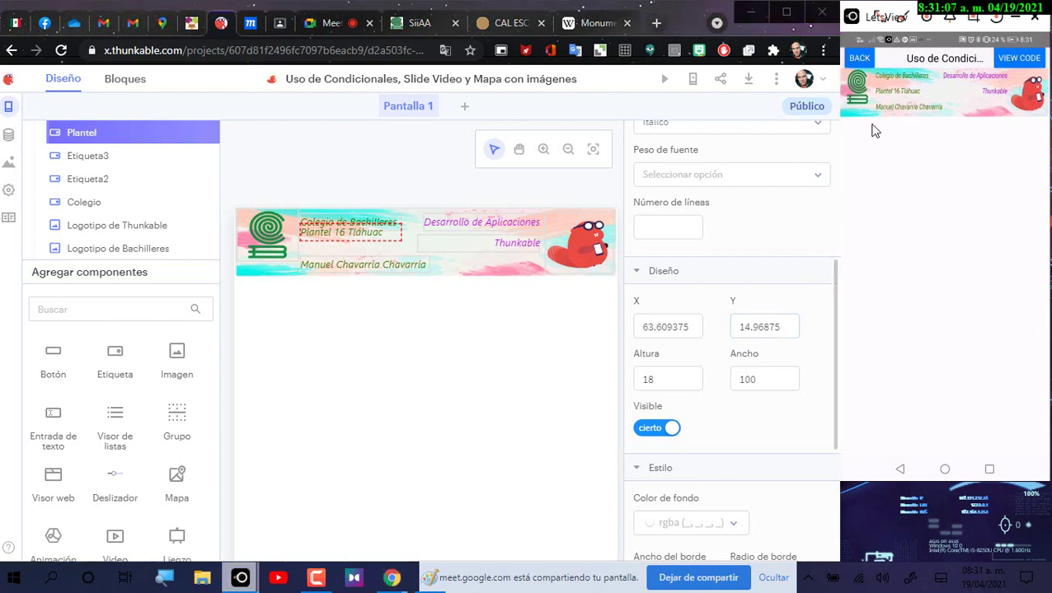
pyautogui.click(386, 270)
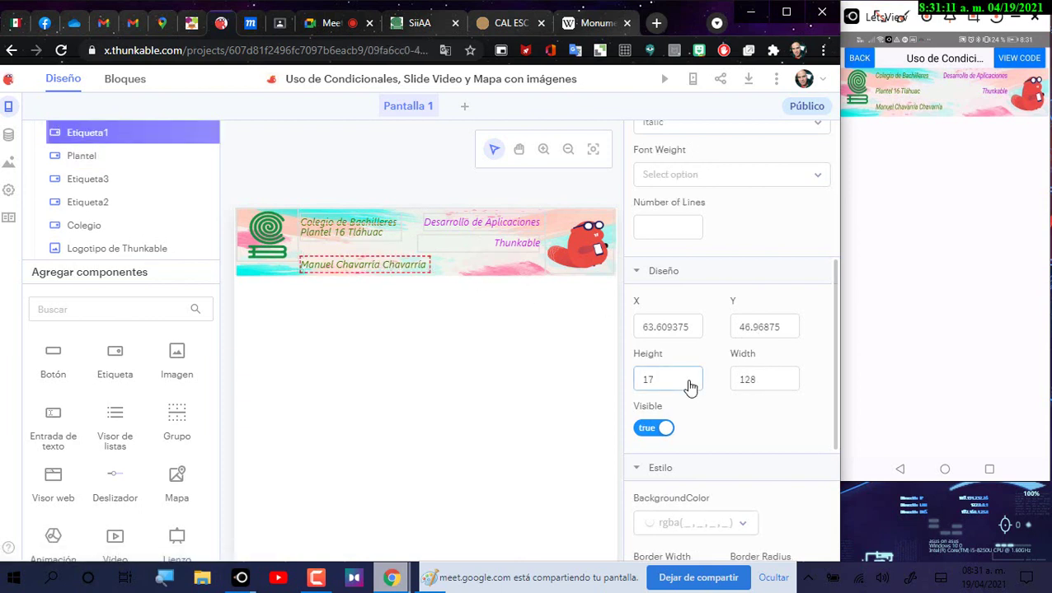
# Step: Decrease the author name label's Y with the spinner to raise it
pyautogui.click(792, 333)
pyautogui.click(792, 333)
pyautogui.click(792, 333)
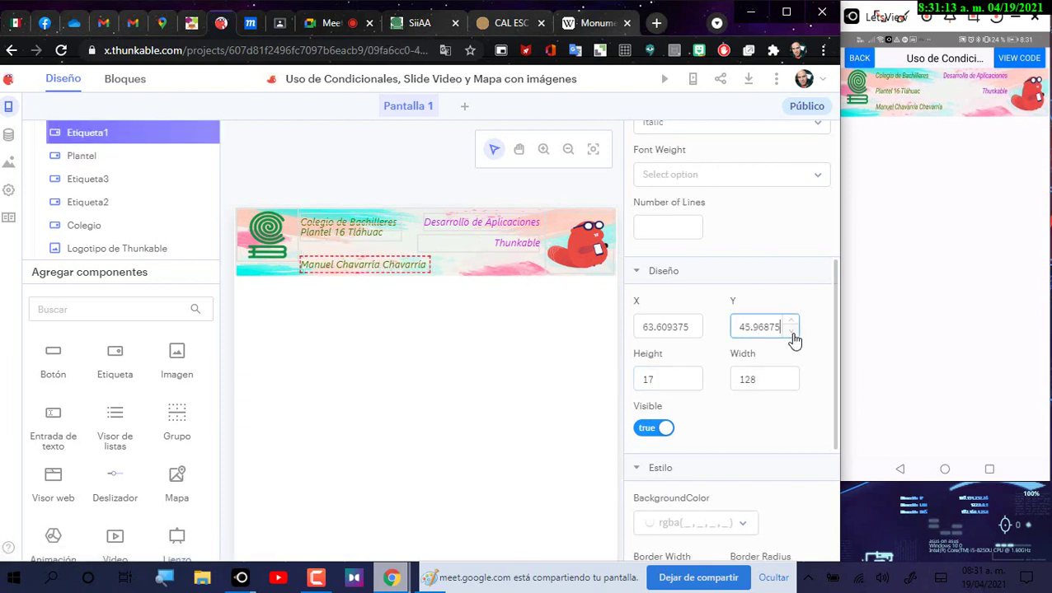
pyautogui.click(792, 333)
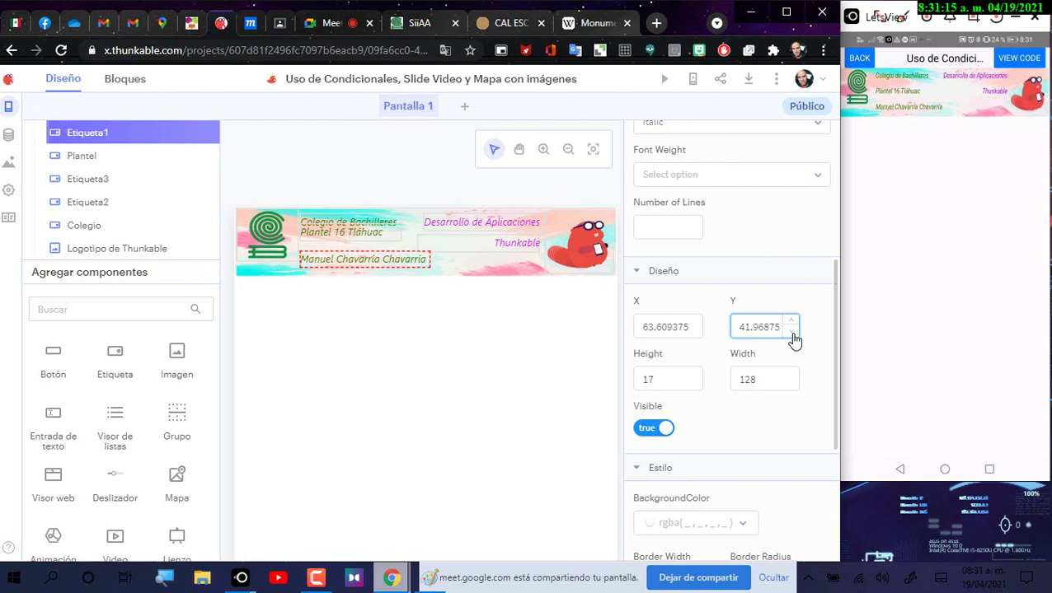
pyautogui.click(792, 334)
pyautogui.click(792, 333)
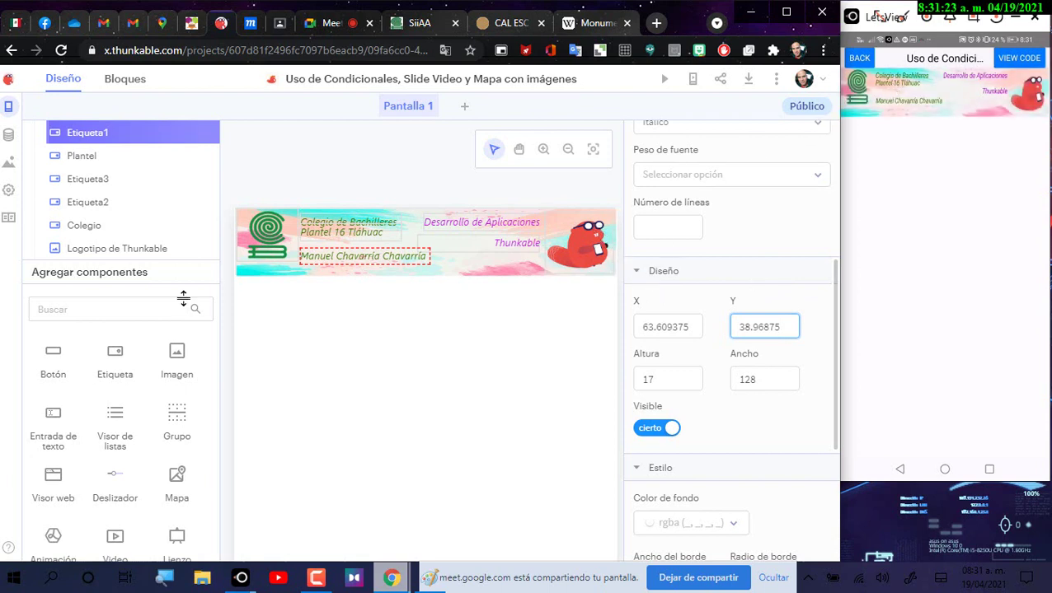
# Step: Adjust the Plantel 16 Tláhuac label's Y position with the spinner
pyautogui.click(335, 240)
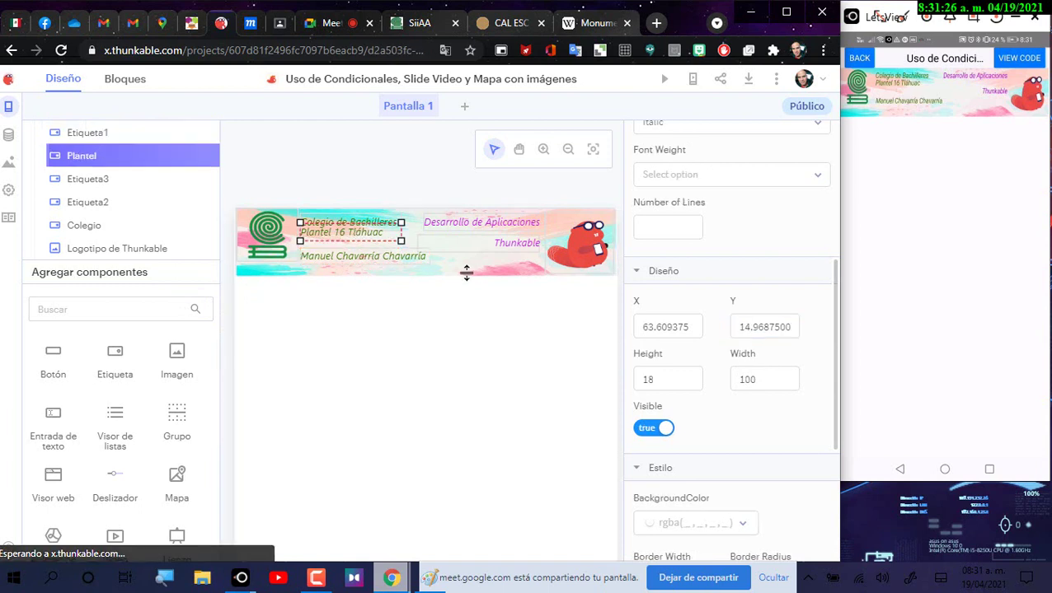
pyautogui.click(792, 324)
pyautogui.click(793, 328)
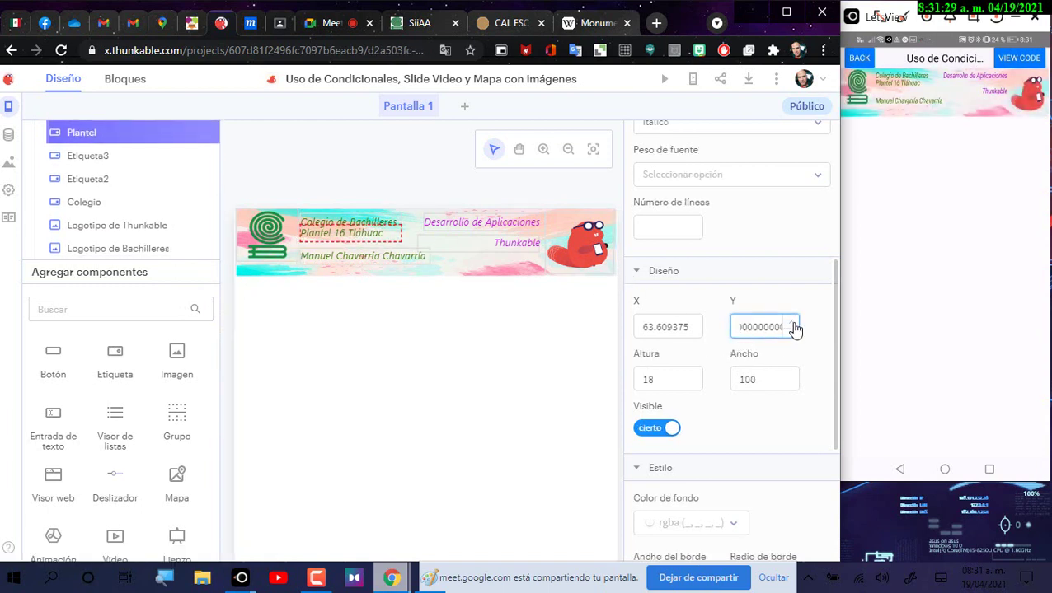
pyautogui.click(793, 328)
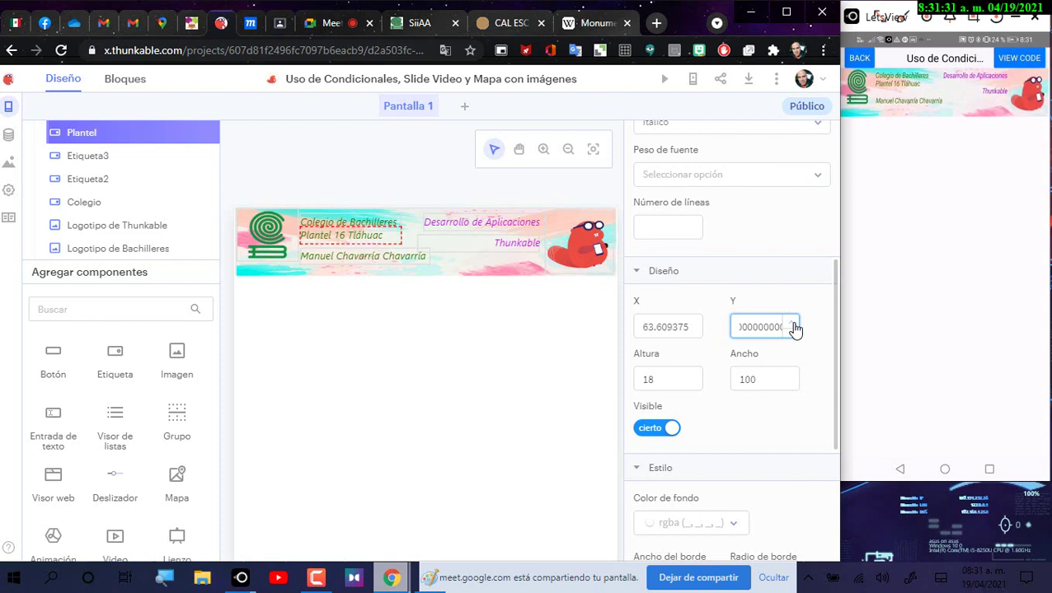
pyautogui.click(794, 329)
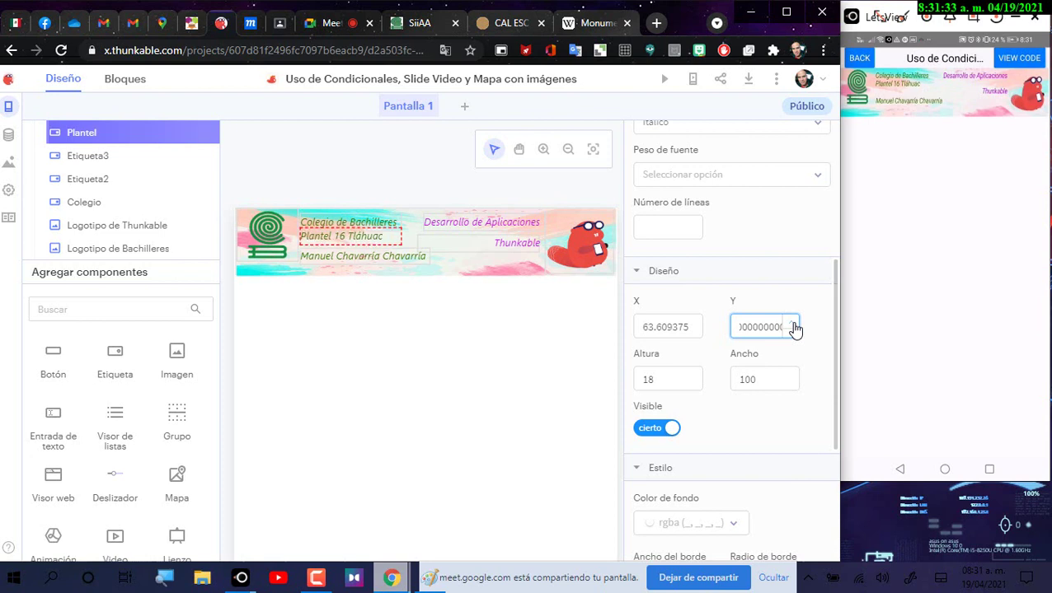
pyautogui.click(794, 328)
pyautogui.click(794, 328)
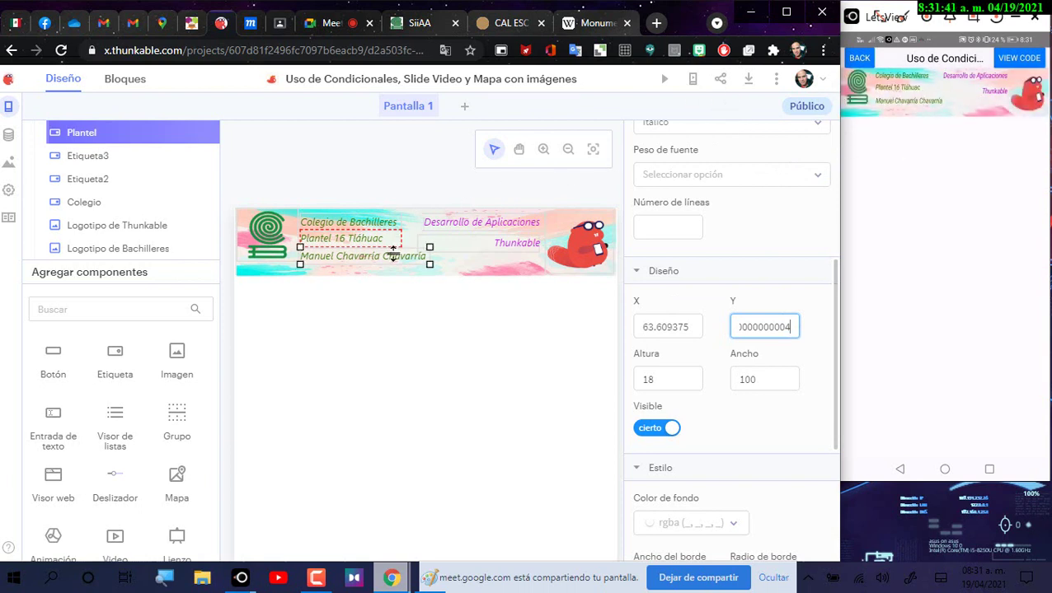
# Step: Raise the name label one more step and confirm Plantel's Y reads 20.96875
pyautogui.click(390, 258)
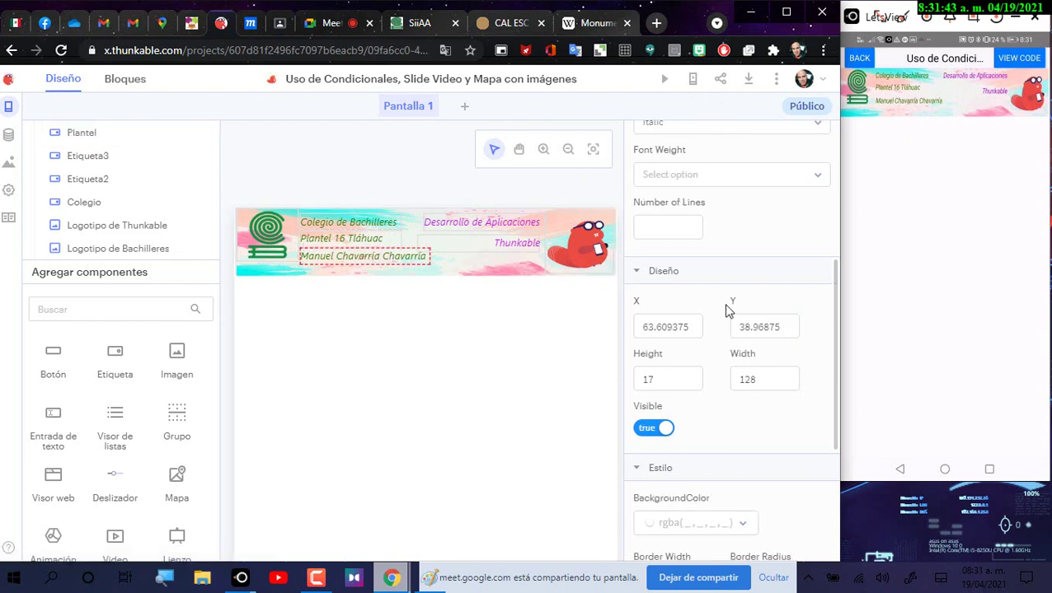
pyautogui.click(791, 332)
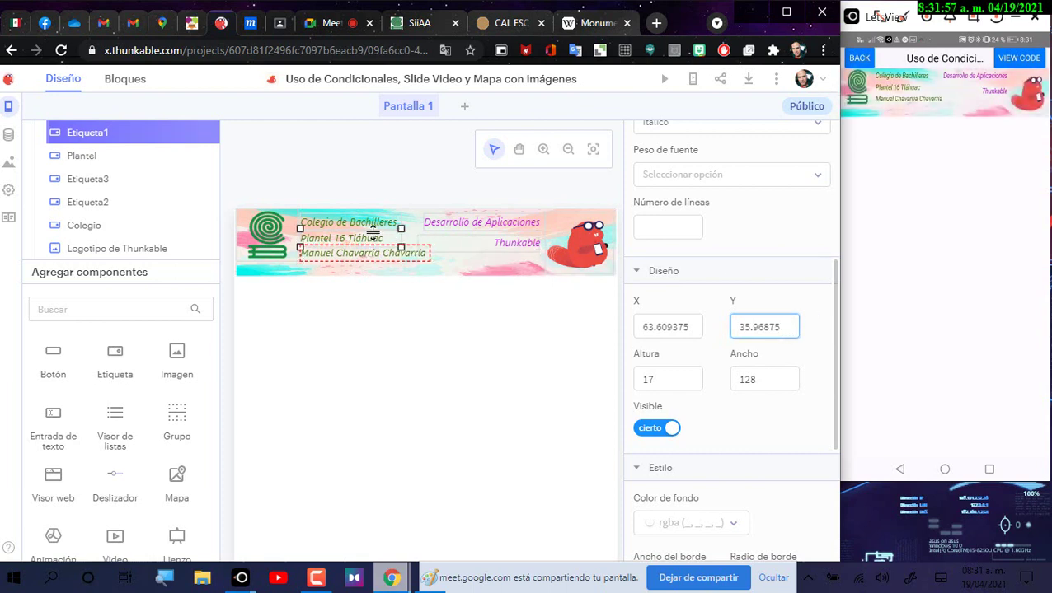
pyautogui.click(373, 233)
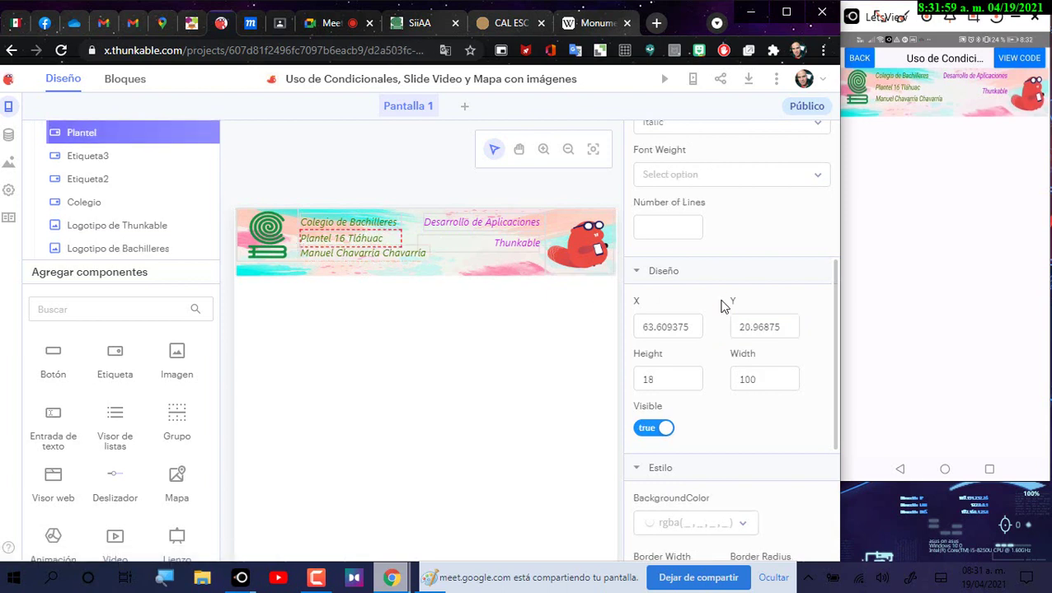
pyautogui.click(738, 329)
pyautogui.moveTo(738, 329); pyautogui.dragTo(788, 329)
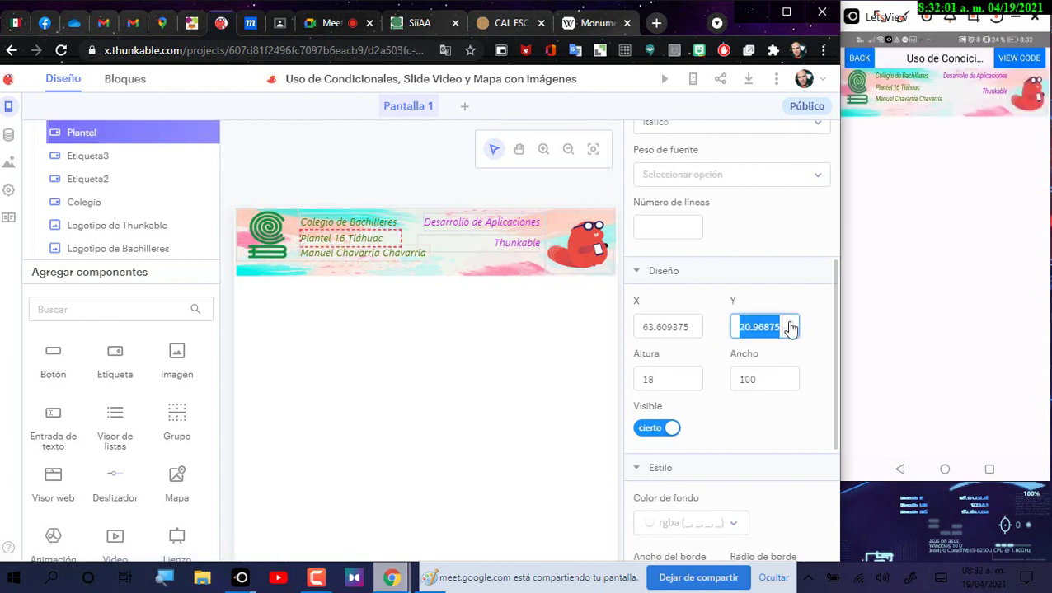
# Step: Enter 20.96875 as the Thunkable label's Y value
pyautogui.click(503, 247)
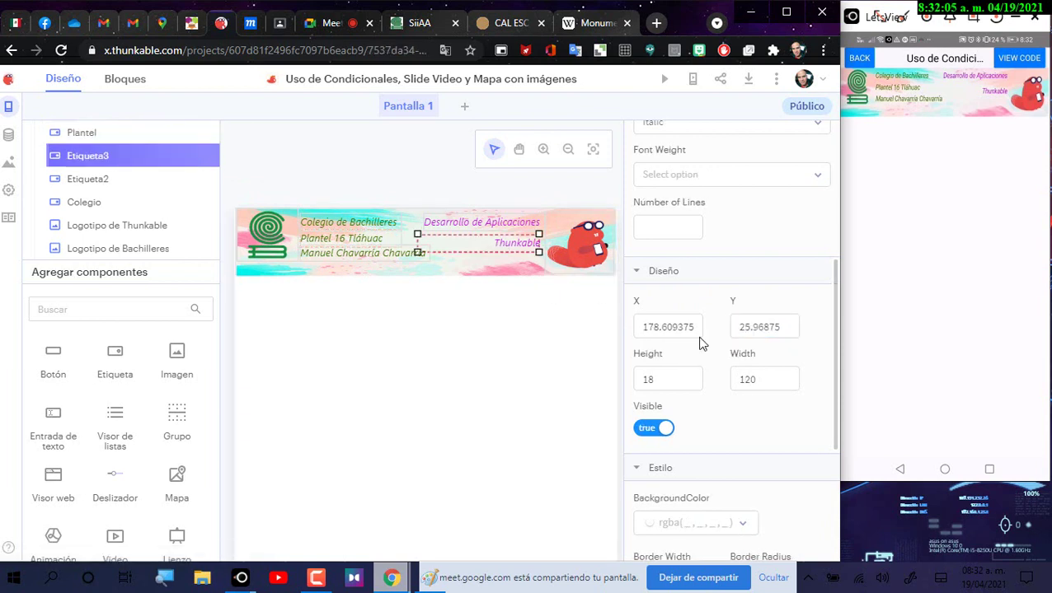
pyautogui.moveTo(740, 325); pyautogui.dragTo(804, 336)
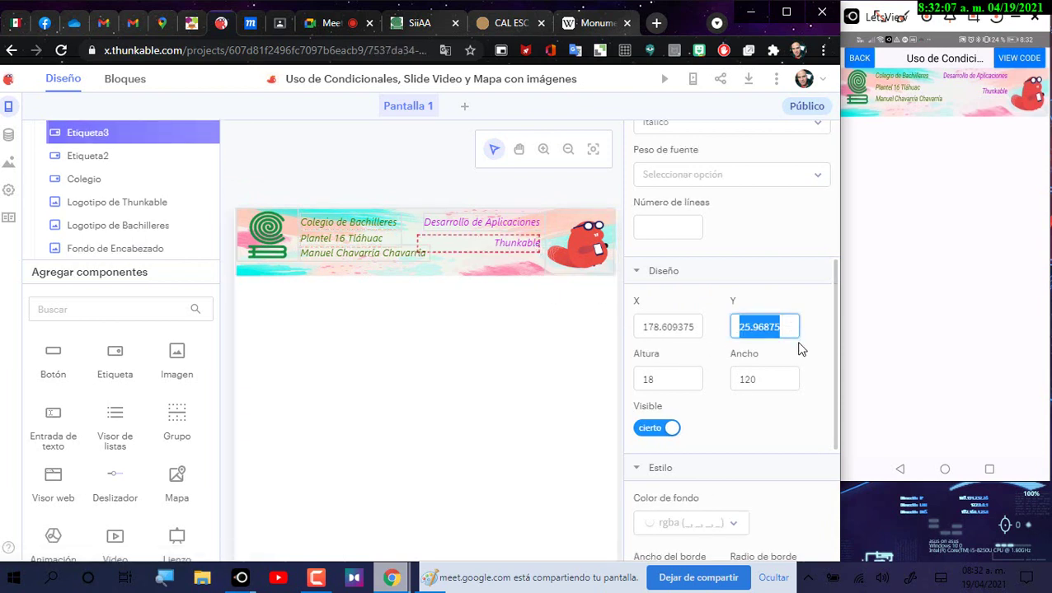
pyautogui.write('20.96875')
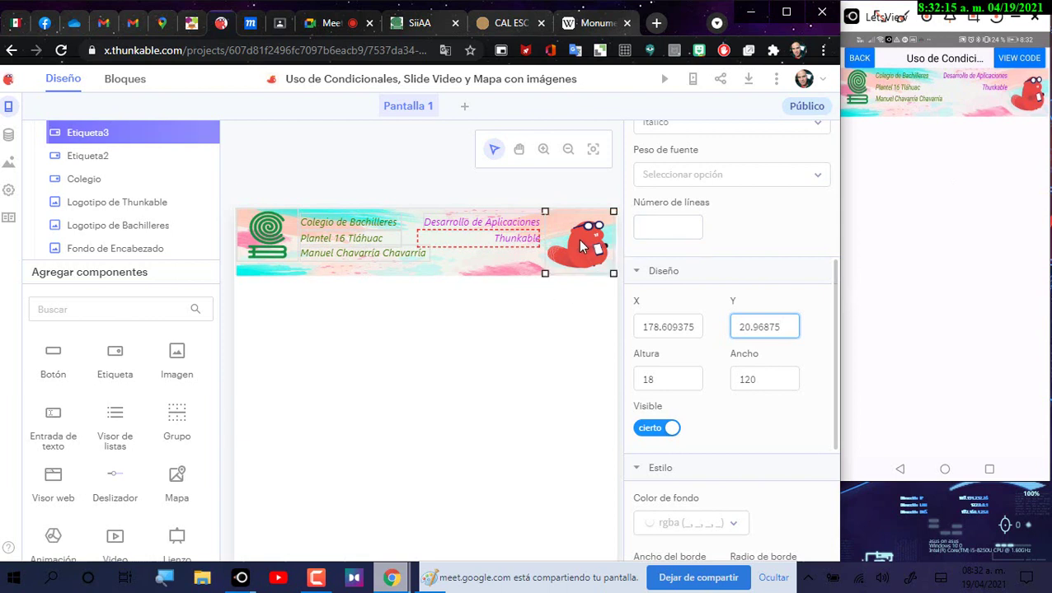
# Step: Shrink the beaver logo from its corner handle to 66 by 46
pyautogui.click(612, 274)
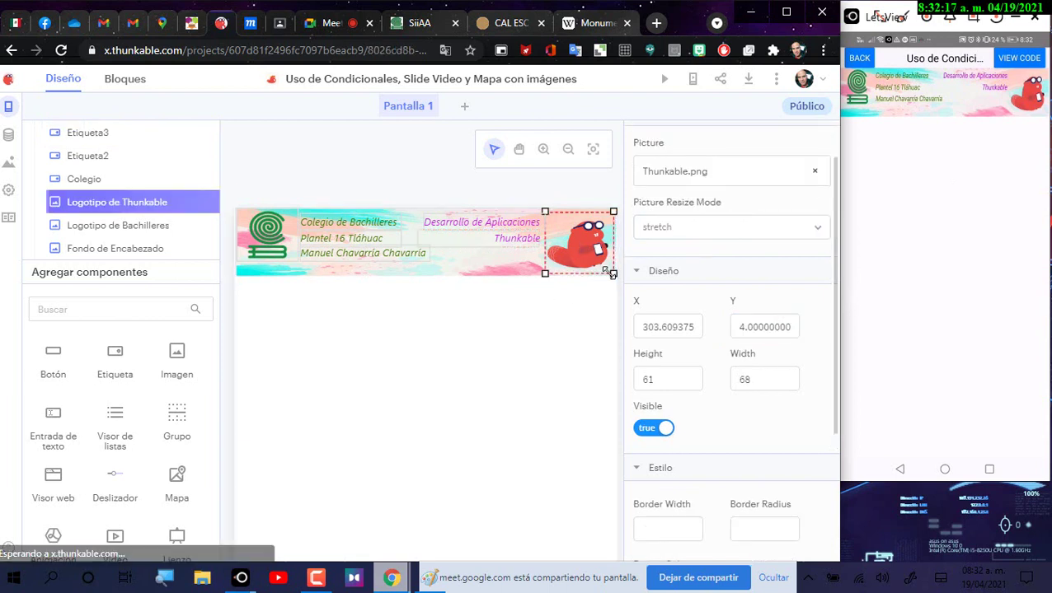
pyautogui.moveTo(611, 274); pyautogui.dragTo(611, 268)
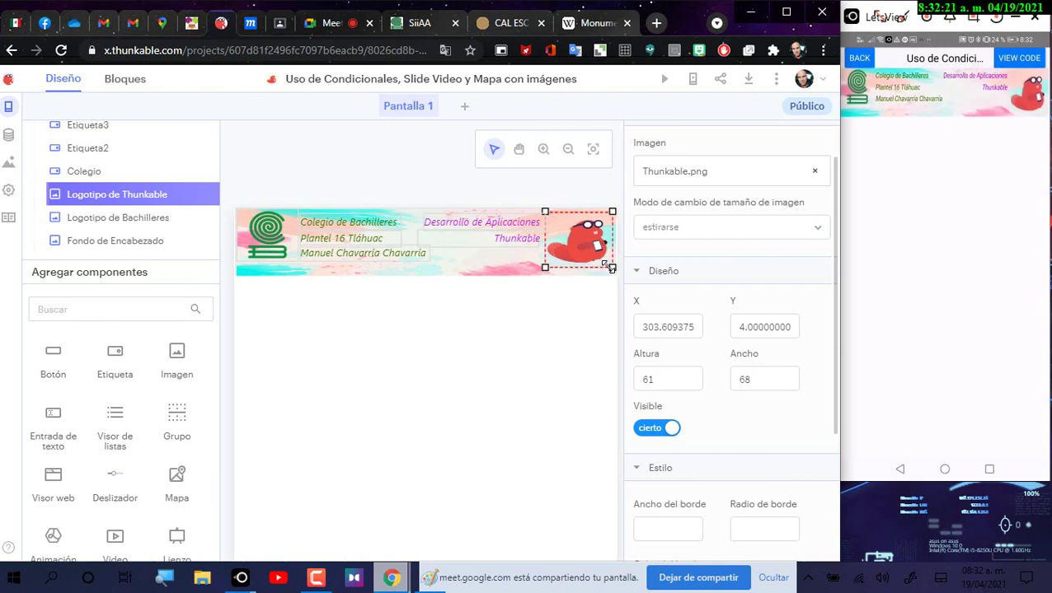
pyautogui.moveTo(610, 268); pyautogui.dragTo(611, 254)
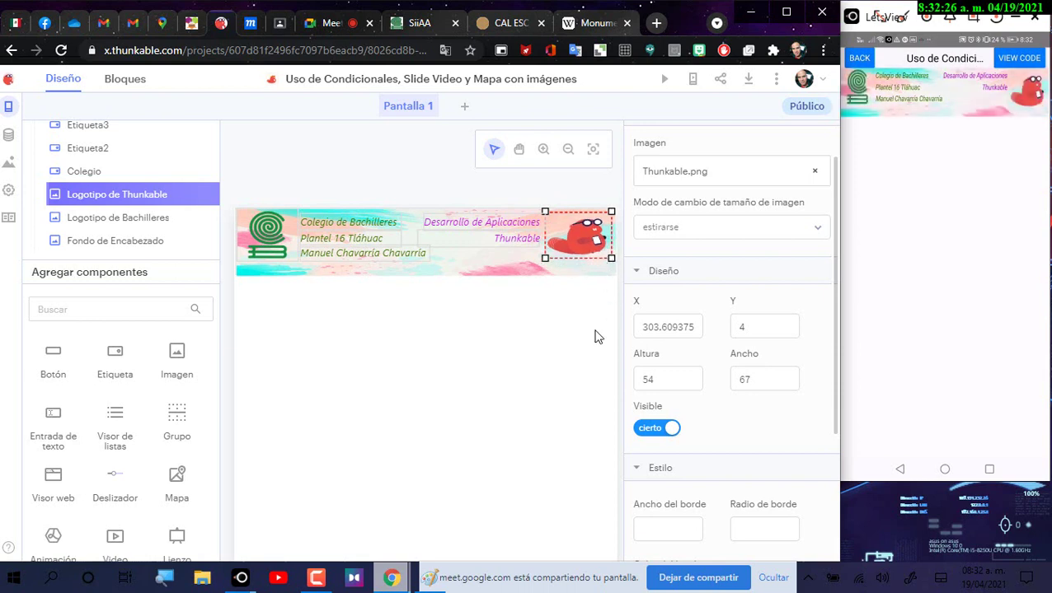
# Step: Check the Bachilleres logo's Y of 0 and set the beaver logo's Y to 0
pyautogui.click(277, 254)
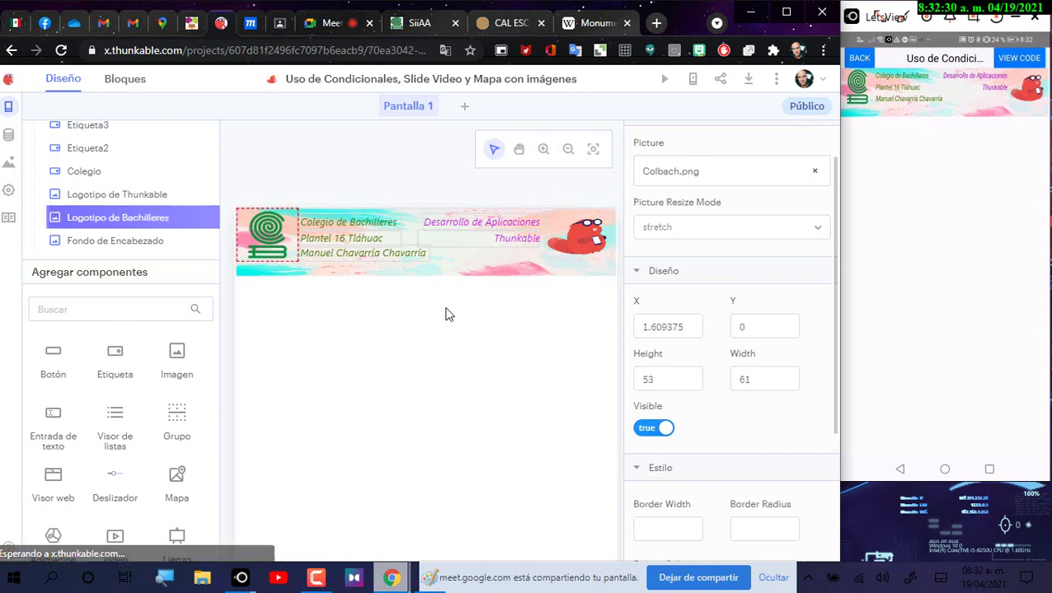
pyautogui.click(733, 327)
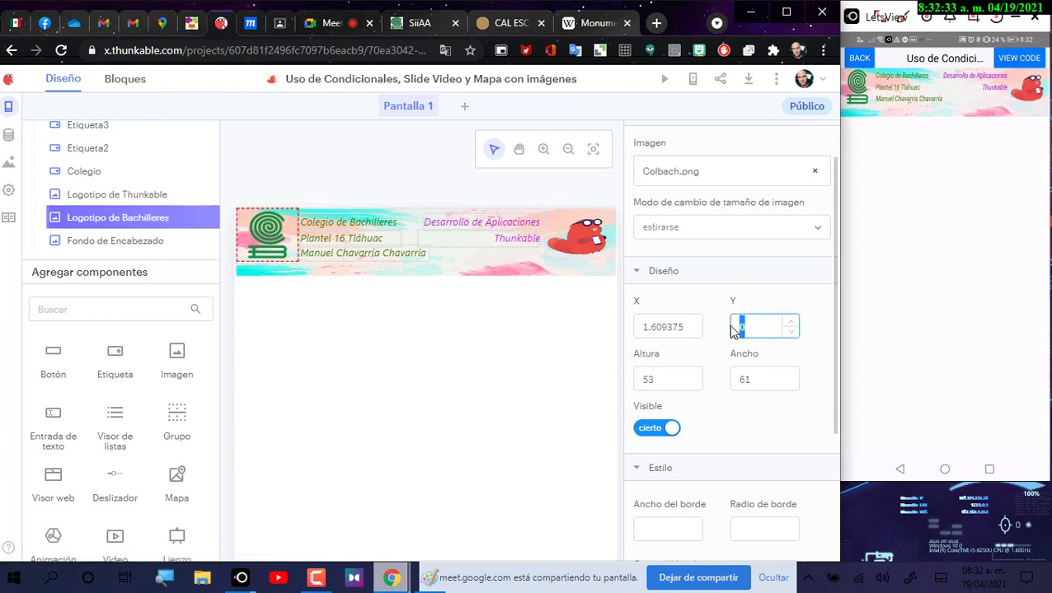
pyautogui.click(590, 254)
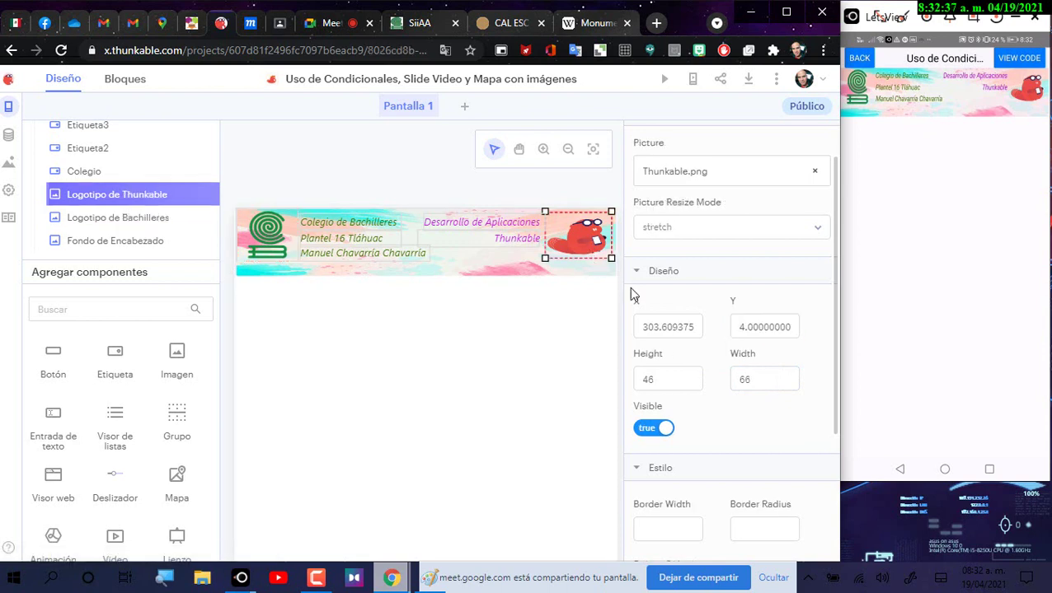
pyautogui.doubleClick(739, 327)
pyautogui.write('0')
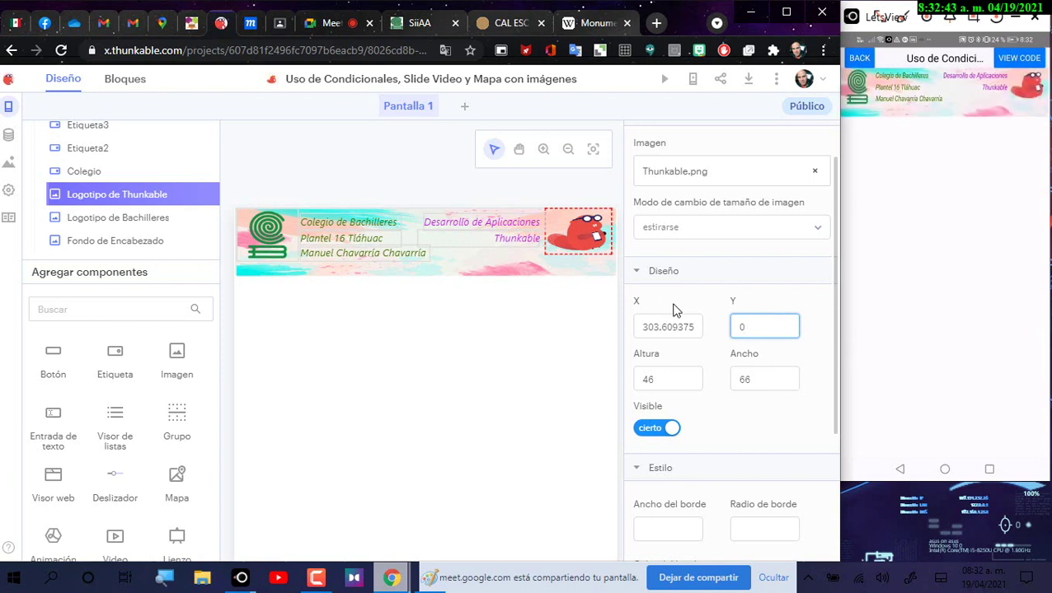
# Step: Shorten the Fondo de Encabezado watercolour banner to about 51 high
pyautogui.moveTo(600, 253)
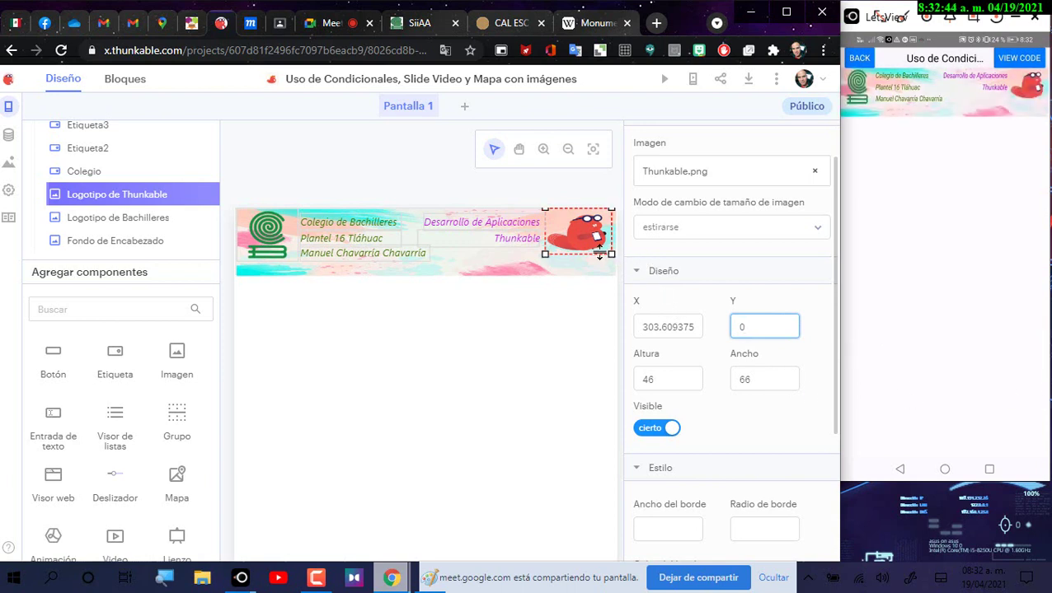
pyautogui.click(482, 275)
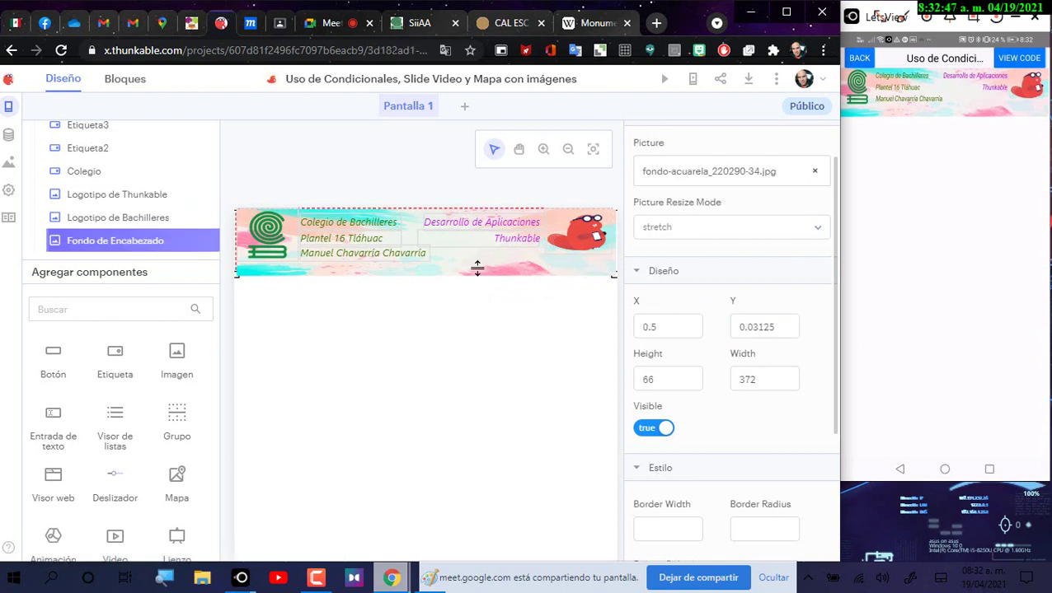
pyautogui.click(611, 277)
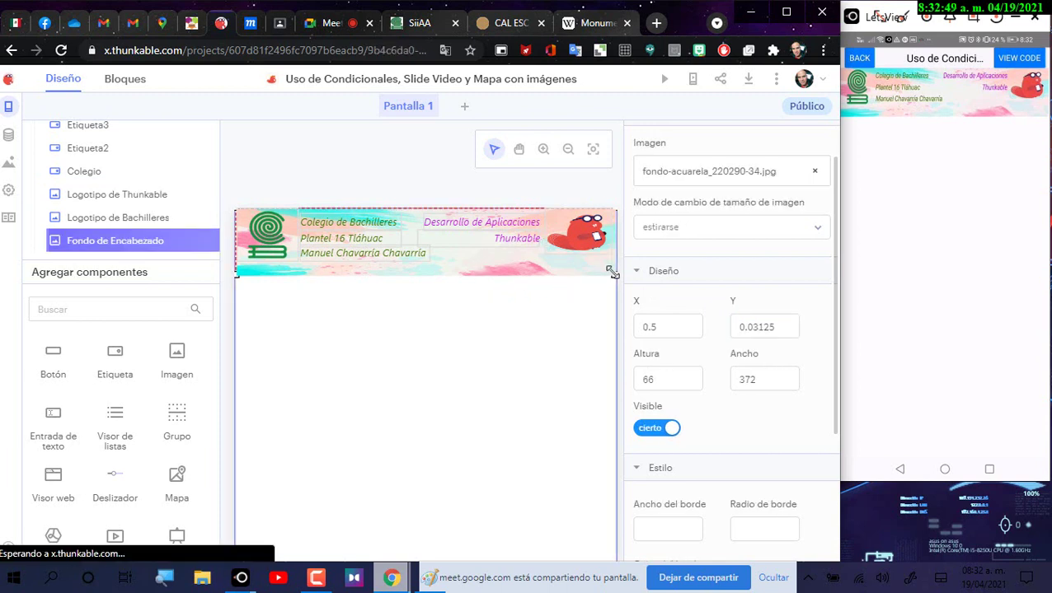
pyautogui.moveTo(612, 277); pyautogui.dragTo(612, 257)
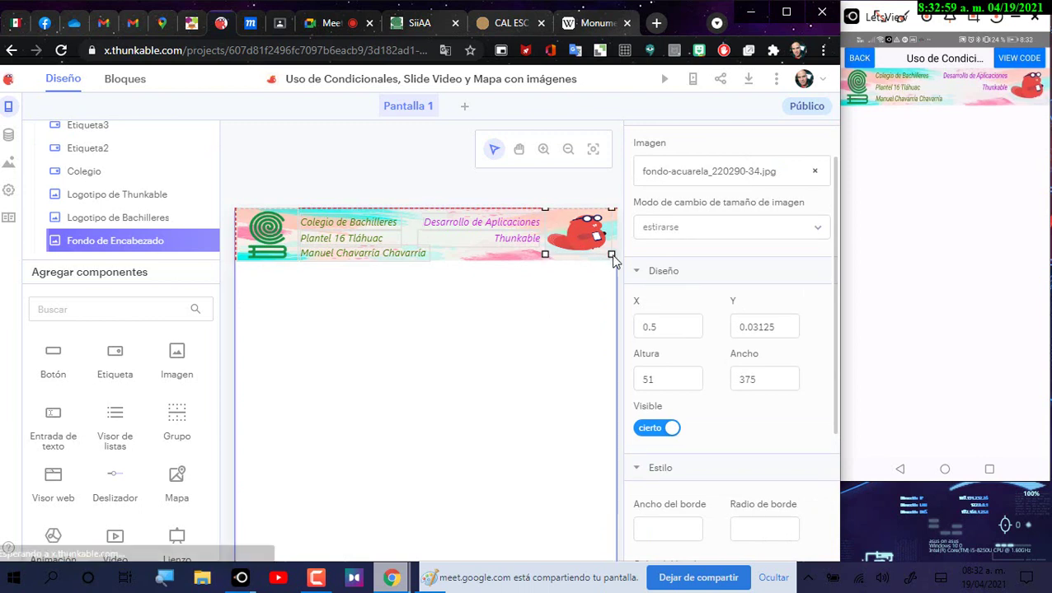
# Step: Resize the beaver logo to 52 high by 65 wide within the banner
pyautogui.click(611, 258)
pyautogui.moveTo(610, 257); pyautogui.dragTo(608, 261)
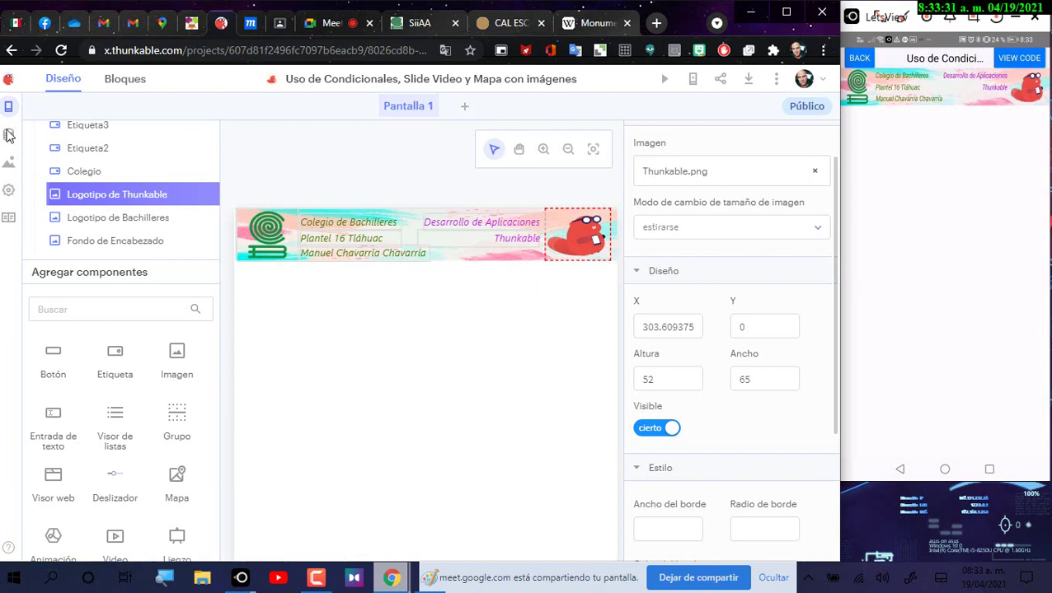
pyautogui.scroll(3, 167, 164)
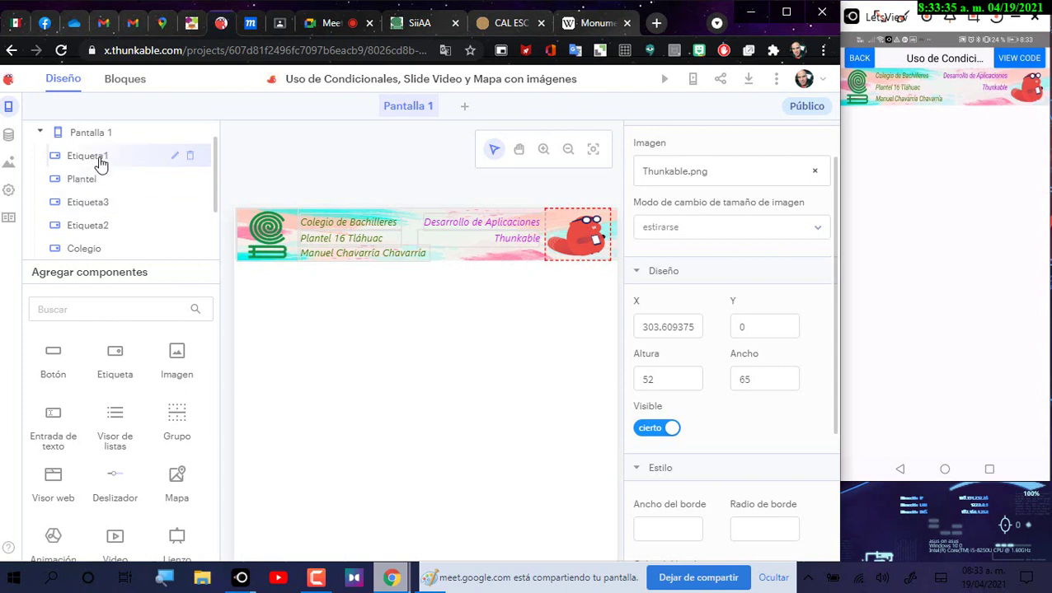
# Step: Rename the author name label Etiqueta1 to Denominación
pyautogui.click(101, 159)
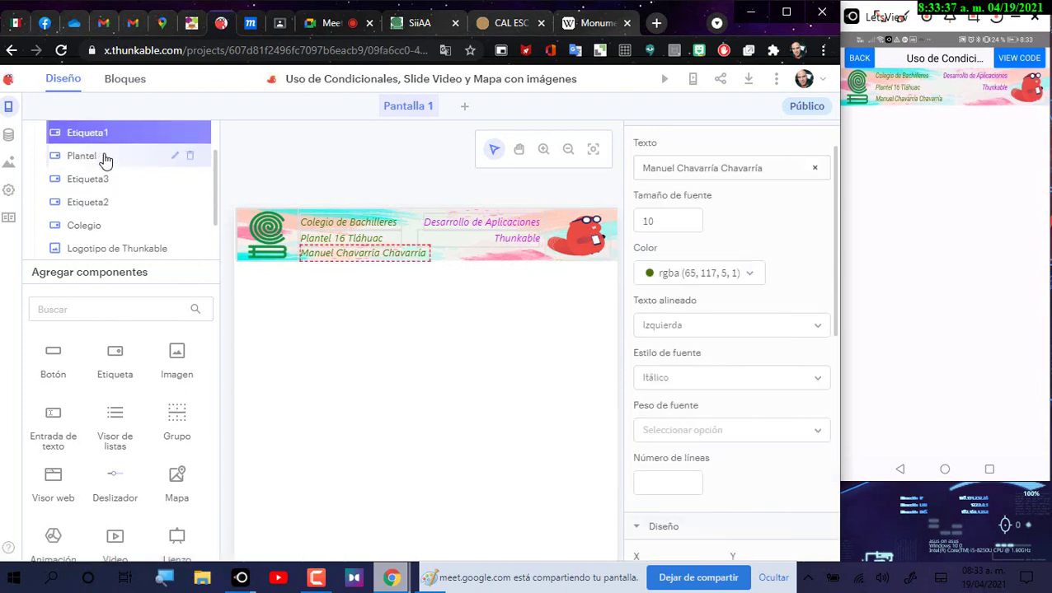
pyautogui.click(176, 132)
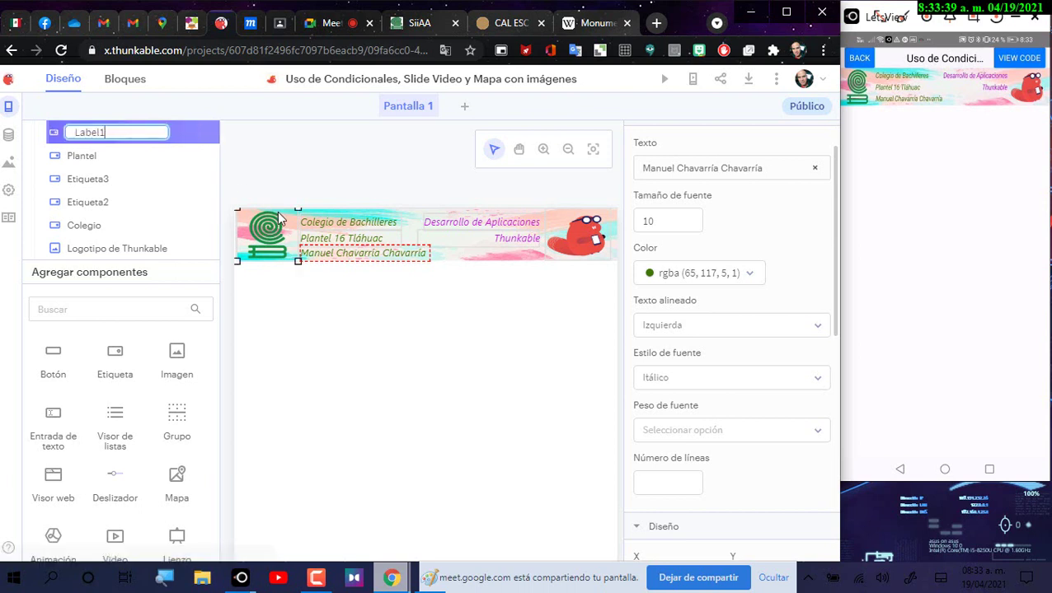
pyautogui.press('BackSpace')
pyautogui.press('BackSpace')
pyautogui.press('BackSpace')
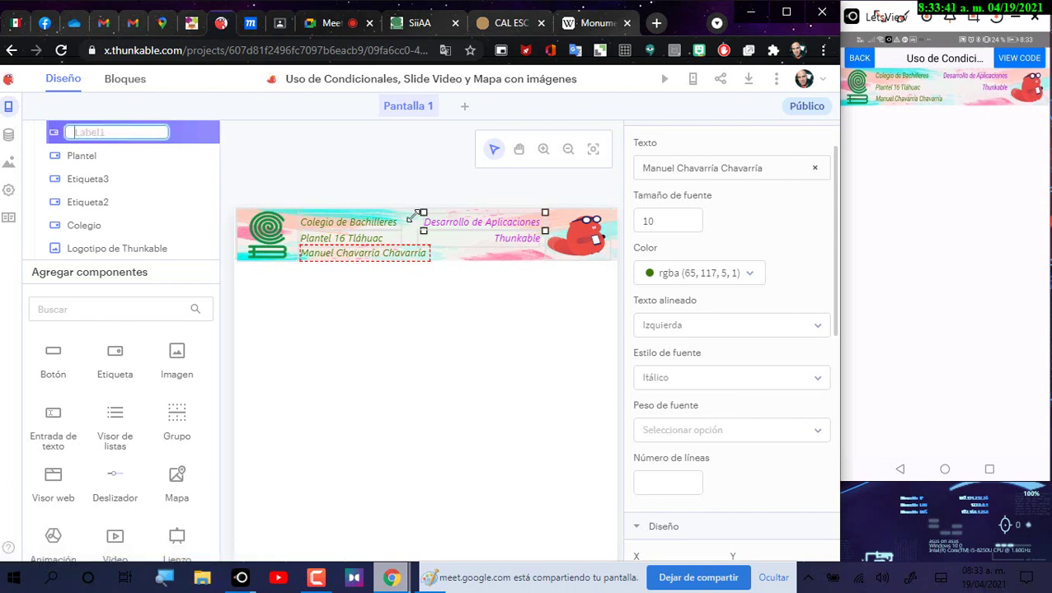
pyautogui.write('Denominación')
pyautogui.press('Return')
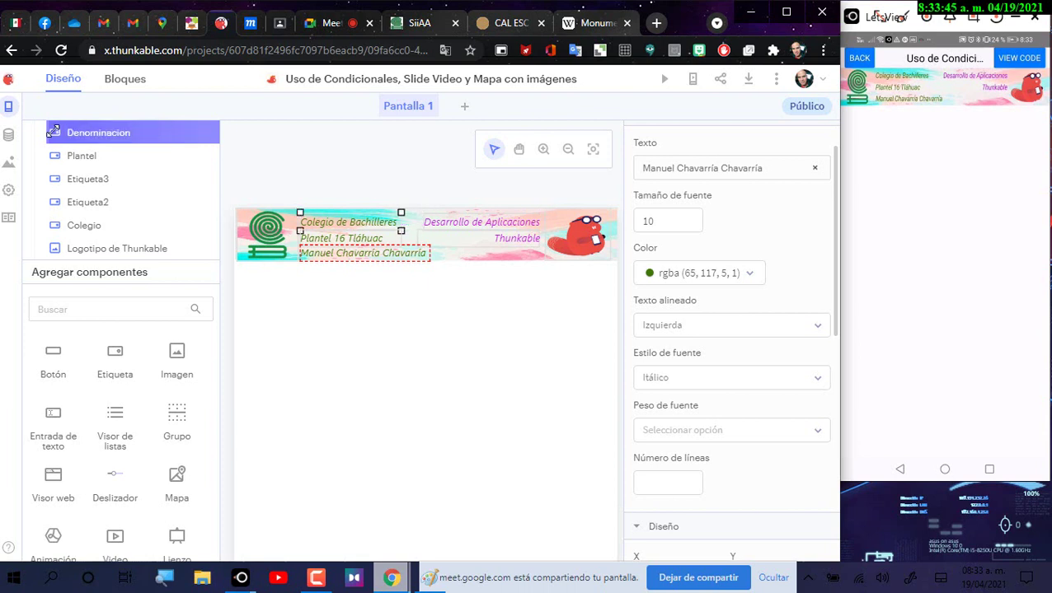
# Step: Rename the Colegio de Bachilleres label component to Thuncable
pyautogui.click(99, 188)
pyautogui.scroll(-1, 101, 187)
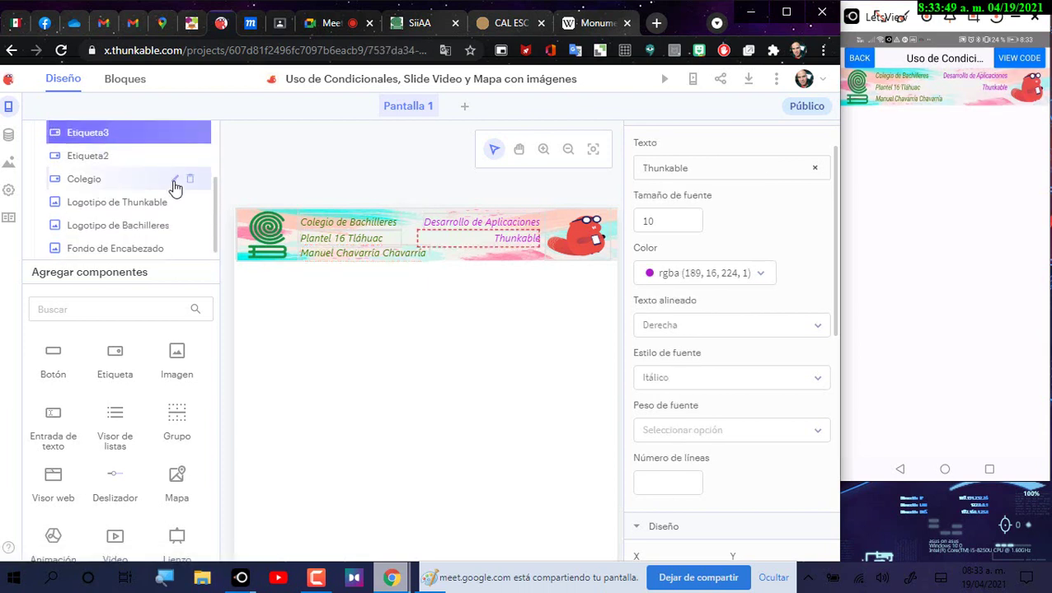
pyautogui.click(174, 179)
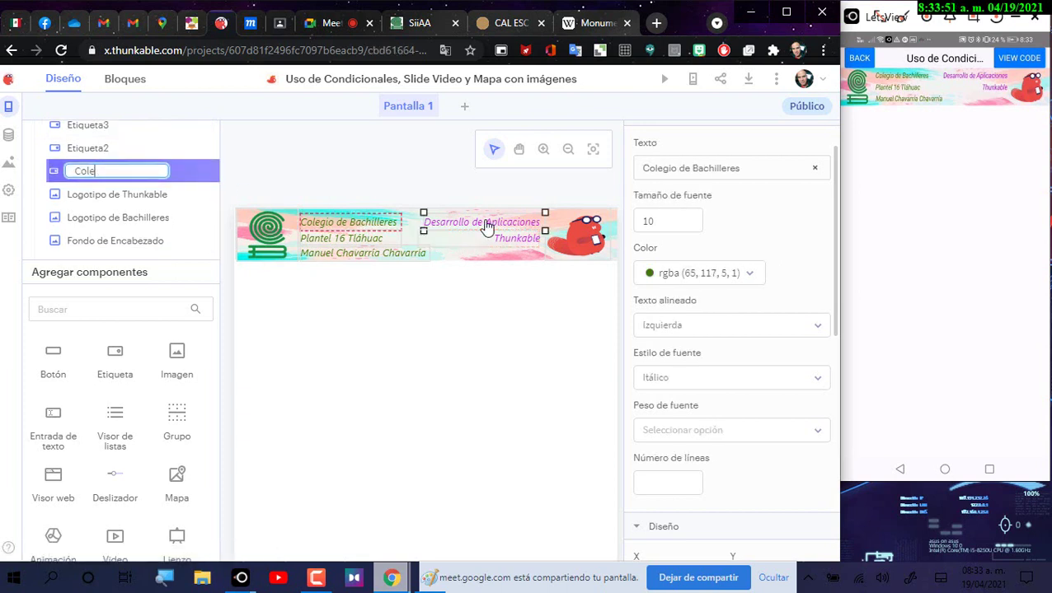
pyautogui.press('BackSpace')
pyautogui.press('BackSpace')
pyautogui.press('BackSpace')
pyautogui.press('BackSpace')
pyautogui.write('Th')
pyautogui.press('Return')
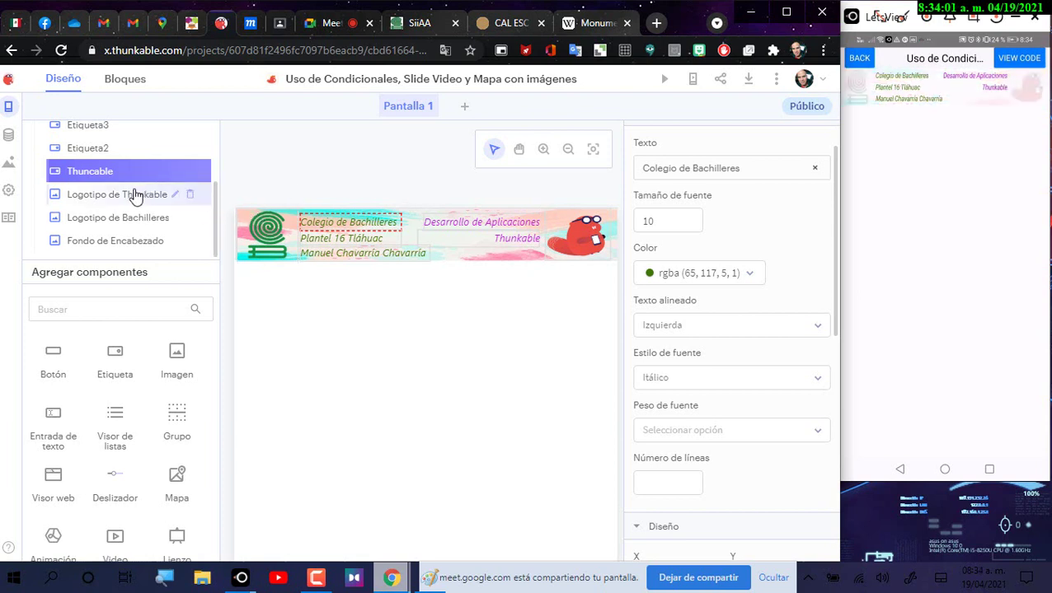
# Step: Rename the Desarrollo de Aplicaciones label from Label2 to Desarrollo
pyautogui.click(125, 156)
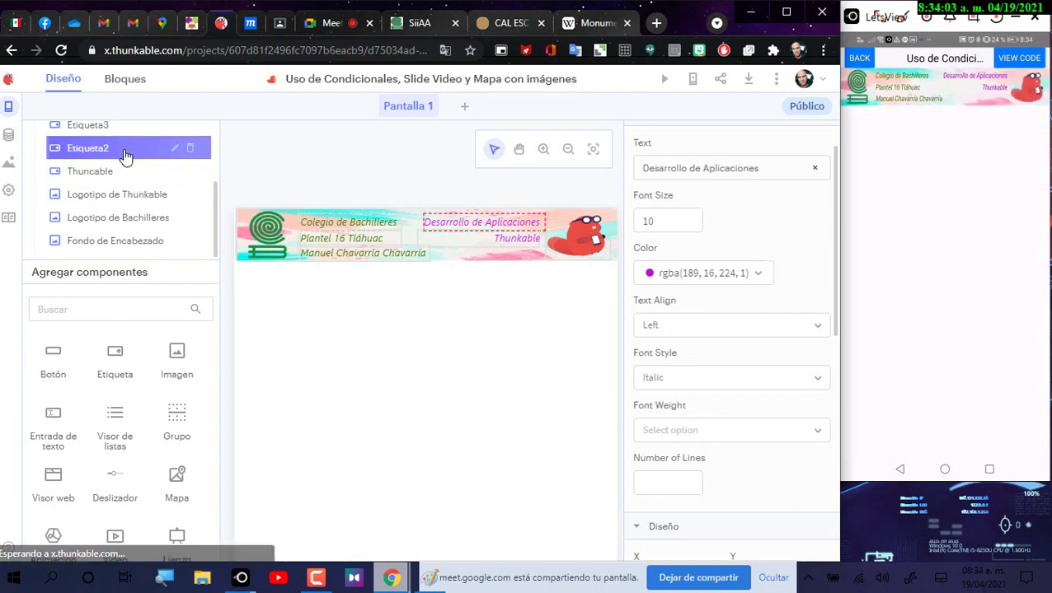
pyautogui.click(174, 149)
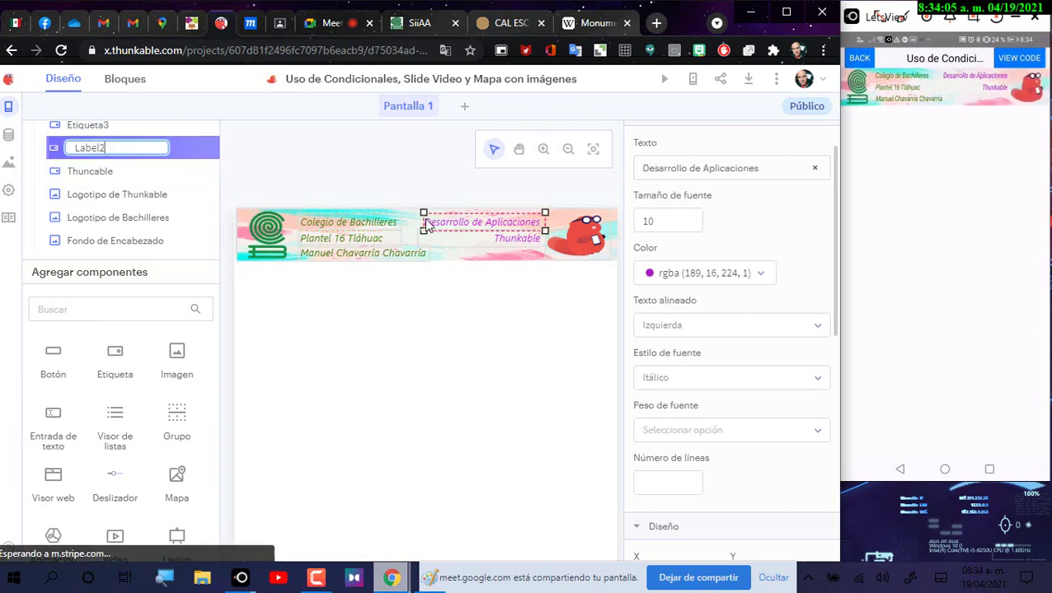
pyautogui.press('BackSpace')
pyautogui.press('BackSpace')
pyautogui.press('BackSpace')
pyautogui.press('BackSpace')
pyautogui.write('Desarrollo')
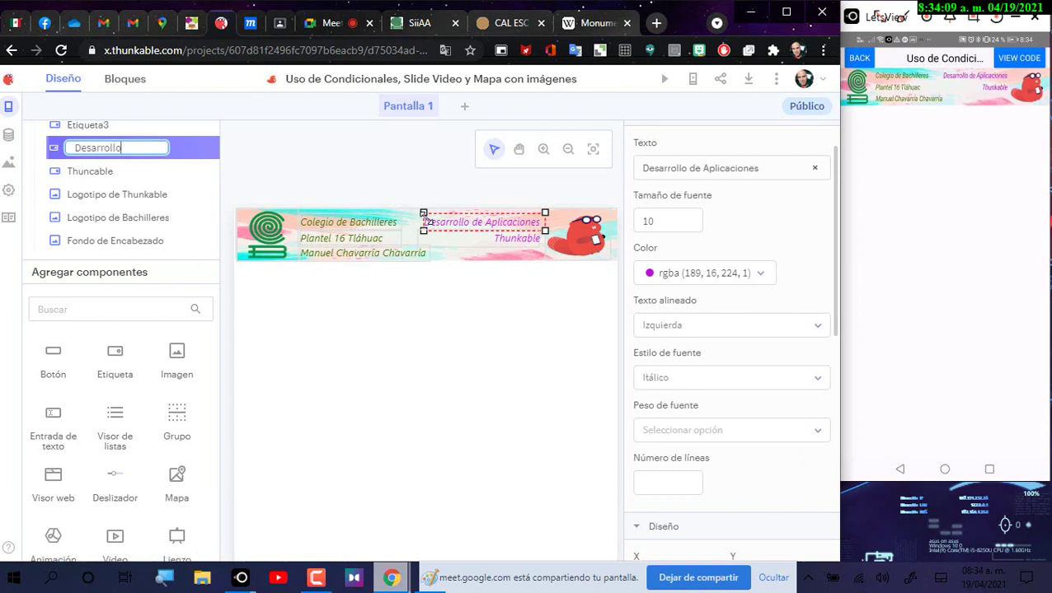
pyautogui.press('Return')
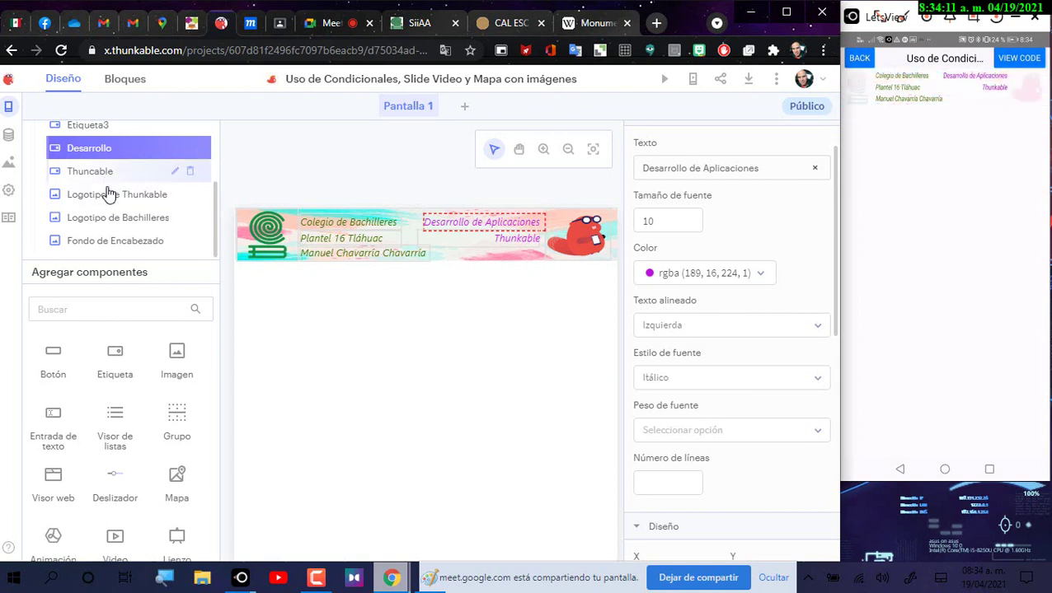
# Step: Correct the Colegio de Bachilleres component's name from Thuncable to Colegio
pyautogui.scroll(3, 107, 194)
pyautogui.click(86, 227)
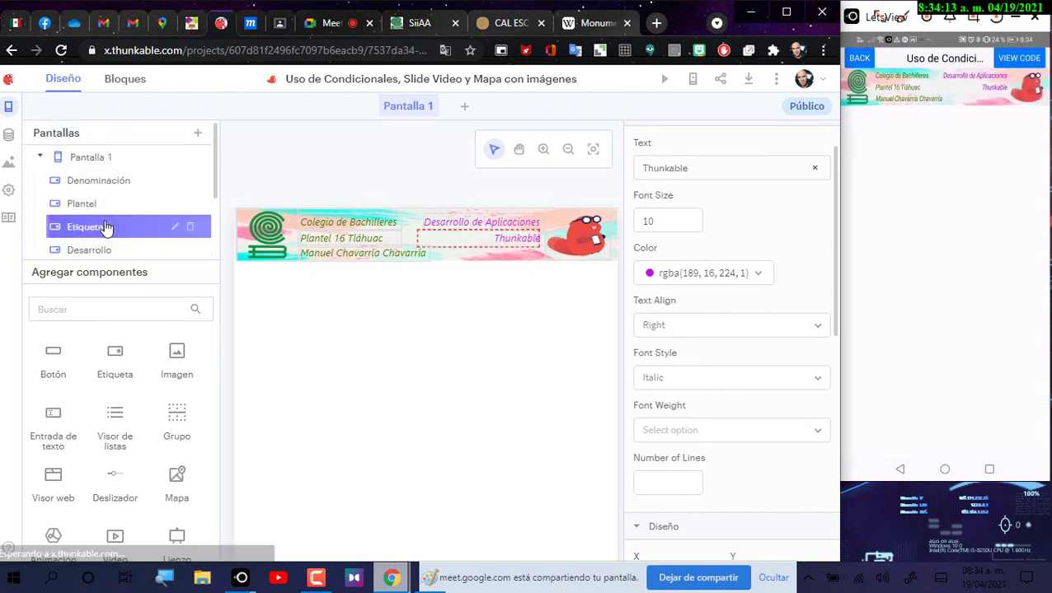
pyautogui.scroll(-2, 105, 227)
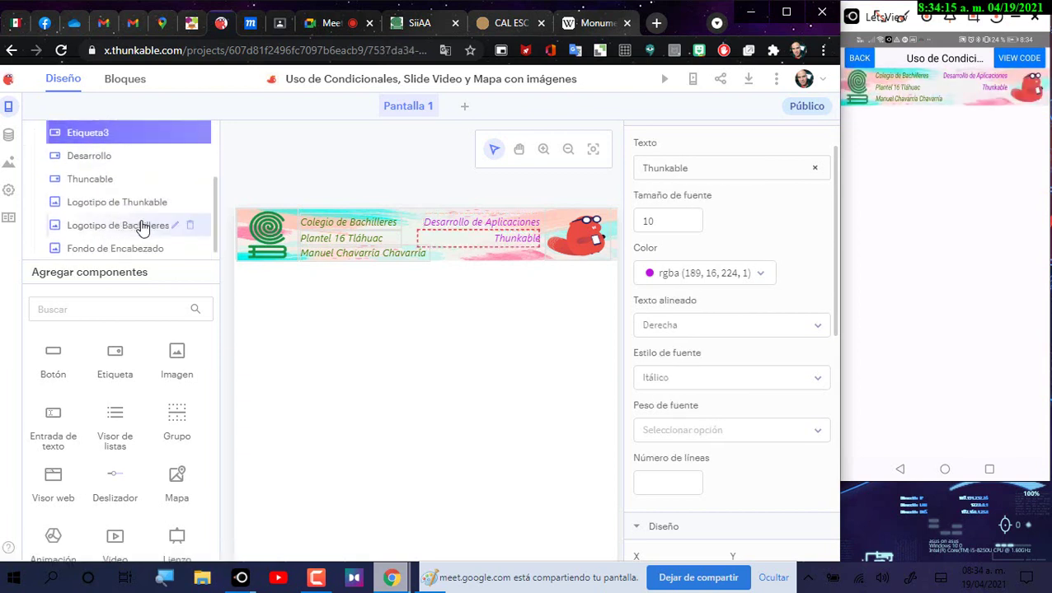
pyautogui.click(118, 177)
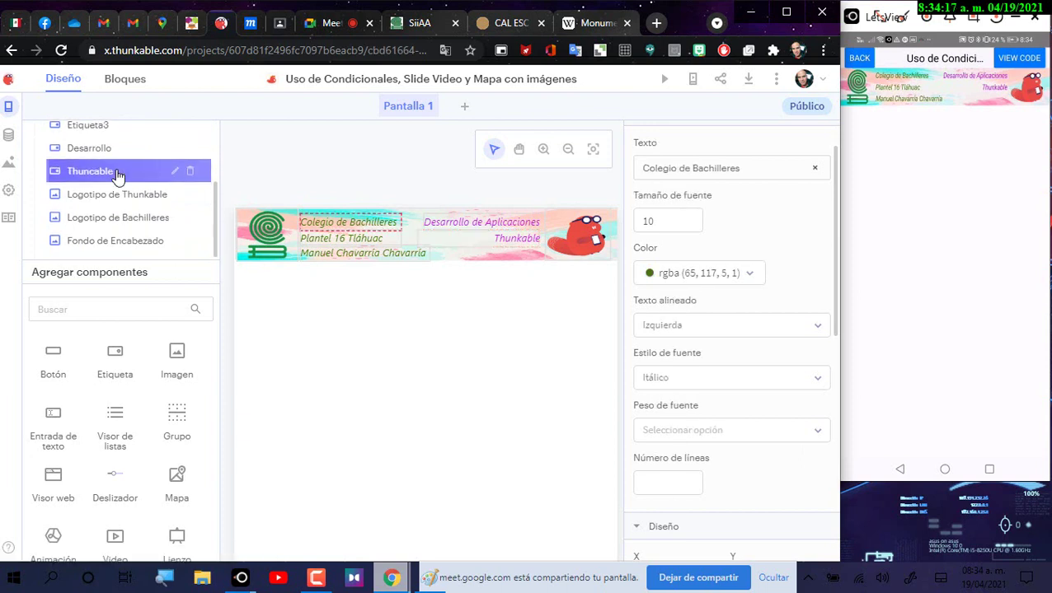
pyautogui.click(175, 171)
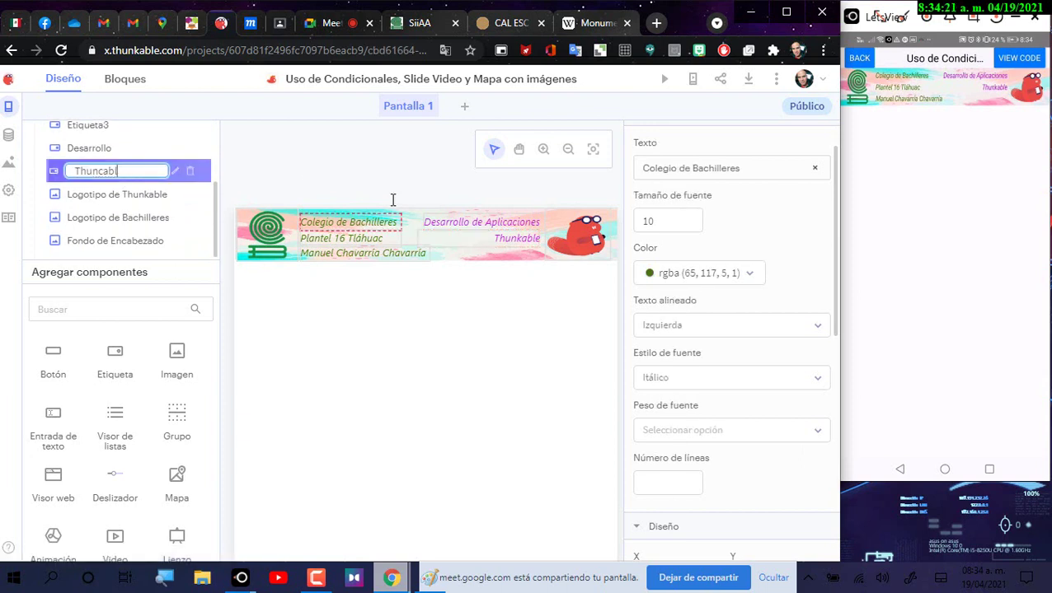
pyautogui.press('BackSpace')
pyautogui.write('Colegio')
pyautogui.press('Return')
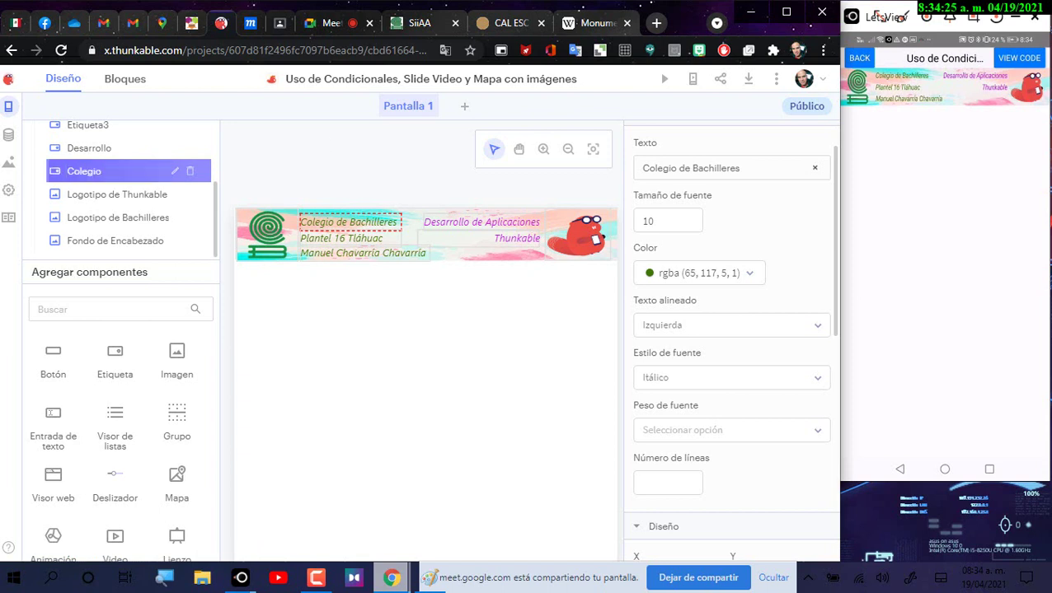
# Step: Rename the Etiqueta3 label showing Thunkable to Thuncable
pyautogui.click(169, 130)
pyautogui.click(174, 126)
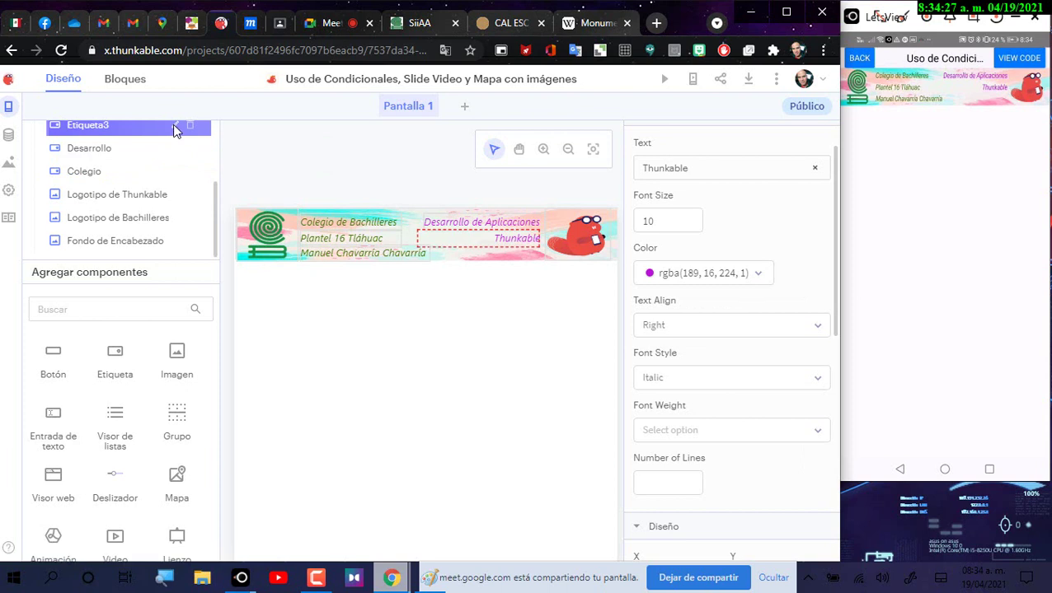
pyautogui.press('BackSpace')
pyautogui.press('BackSpace')
pyautogui.press('BackSpace')
pyautogui.press('BackSpace')
pyautogui.press('BackSpace')
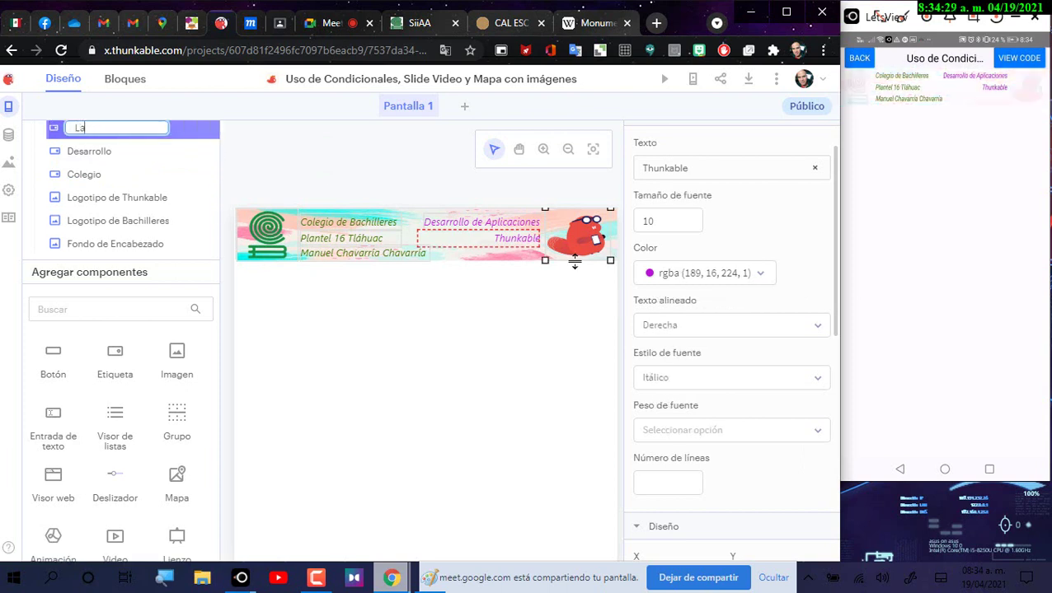
pyautogui.write('Thunc')
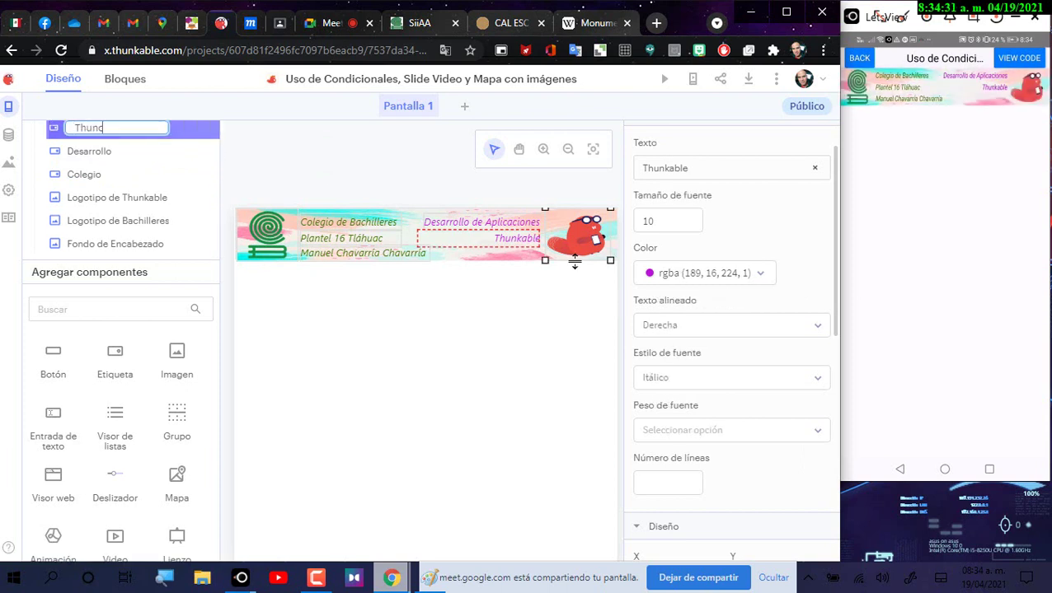
pyautogui.write('able')
pyautogui.press('Return')
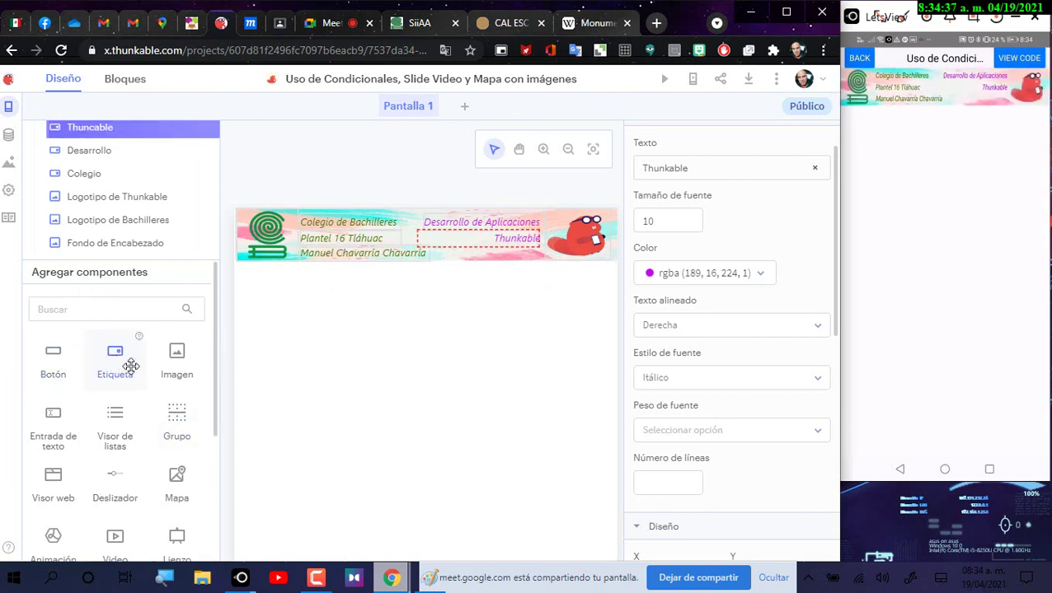
# Step: Add a new label and set its text to Monumento a la Revolución
pyautogui.moveTo(122, 363); pyautogui.dragTo(452, 426)
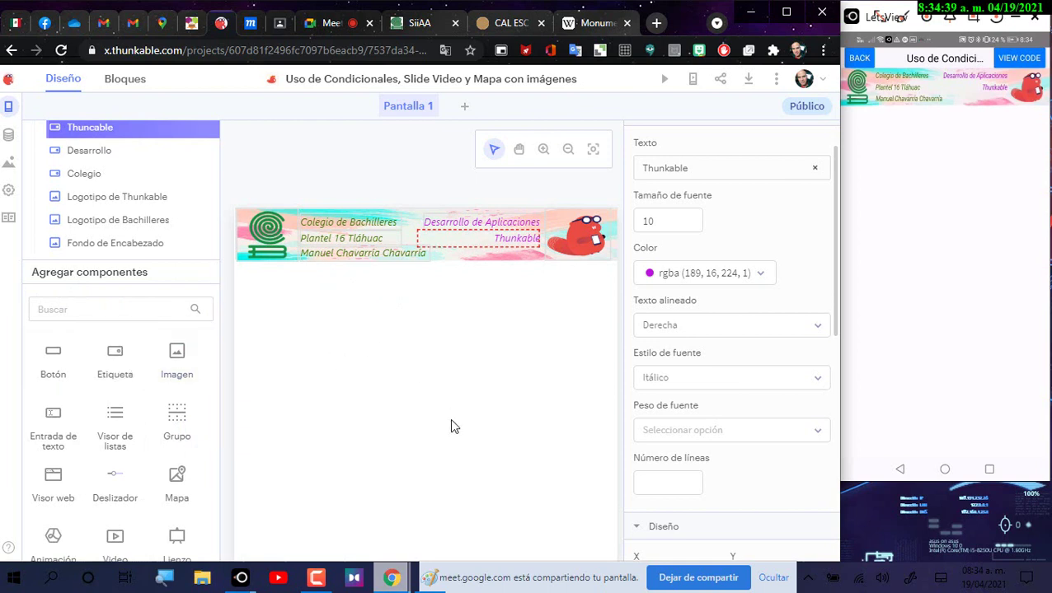
pyautogui.moveTo(115, 362); pyautogui.dragTo(574, 471)
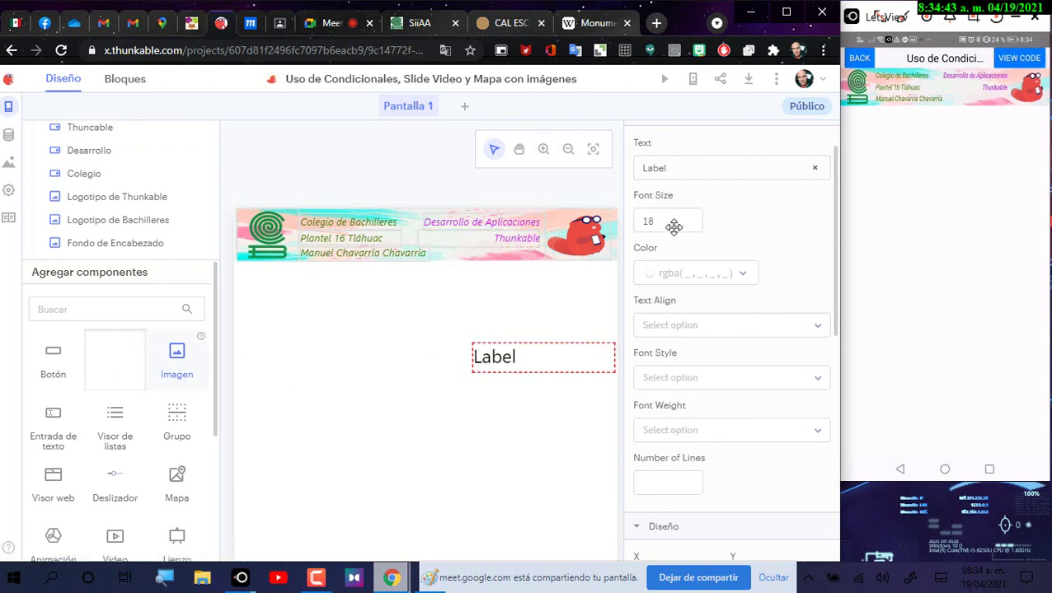
pyautogui.click(683, 164)
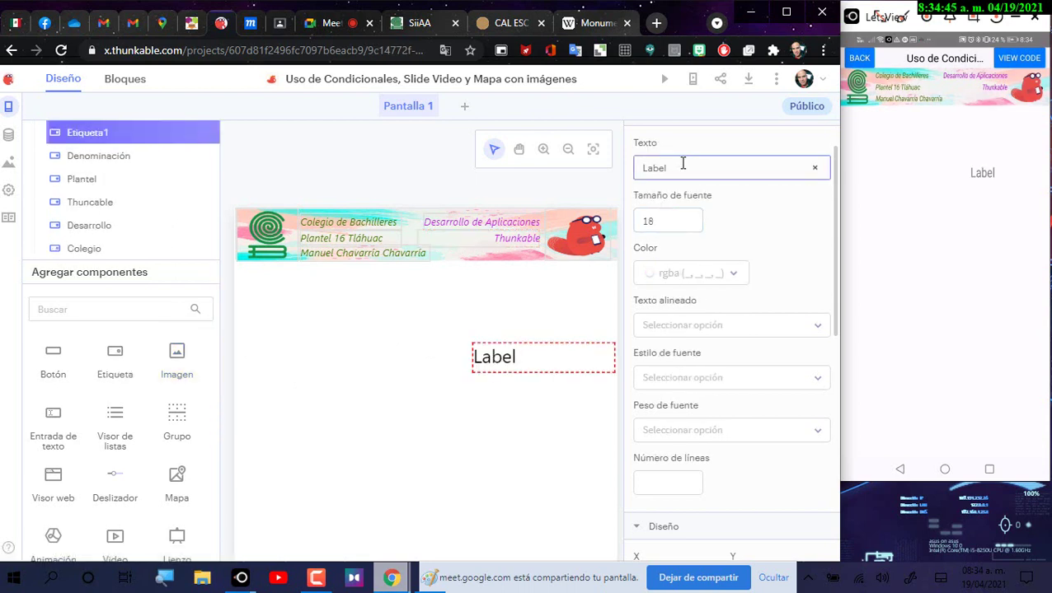
pyautogui.moveTo(682, 164); pyautogui.dragTo(590, 162)
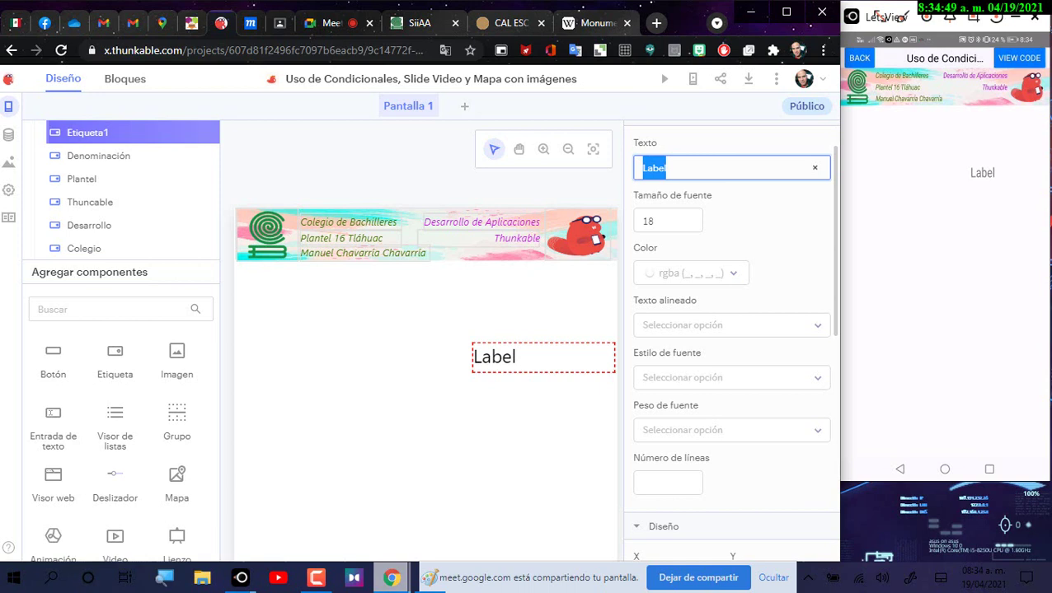
pyautogui.write('MA')
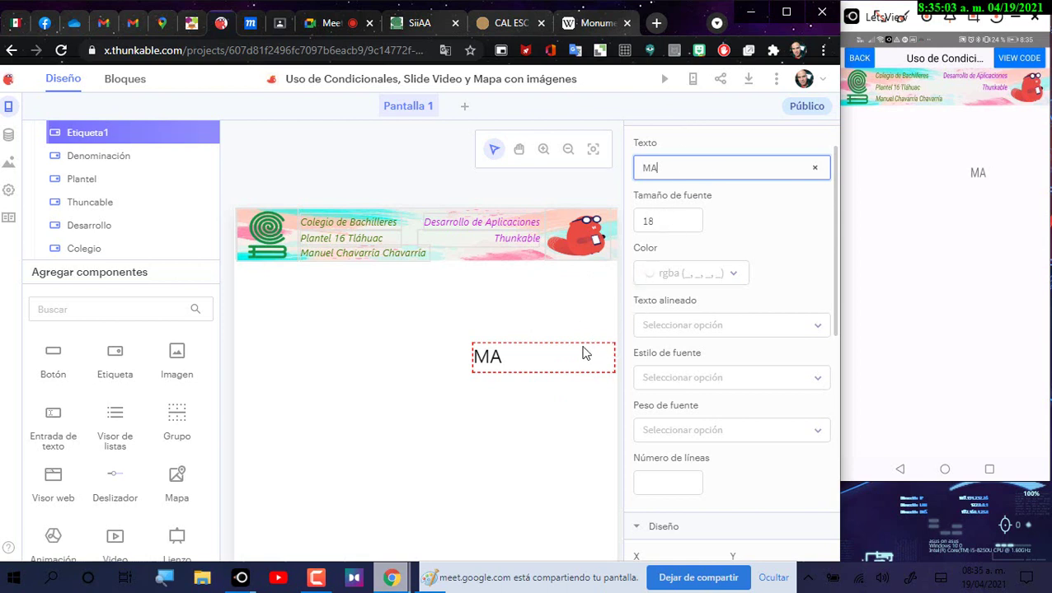
pyautogui.doubleClick(668, 168)
pyautogui.write('Monumento a la Revolución')
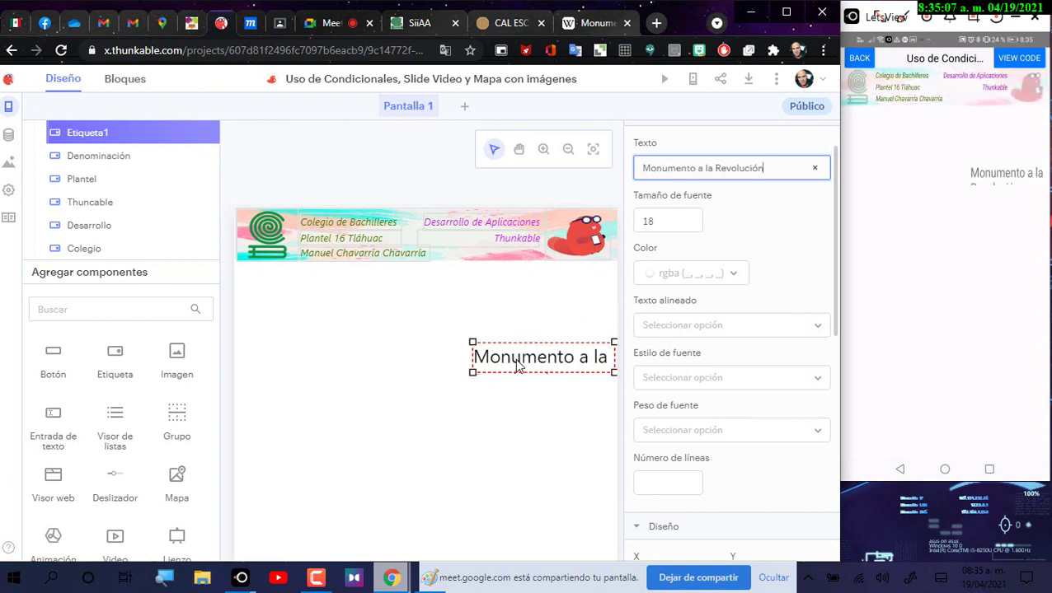
# Step: Move the title just under the banner and reduce its font size from 18
pyautogui.moveTo(518, 367); pyautogui.dragTo(399, 299)
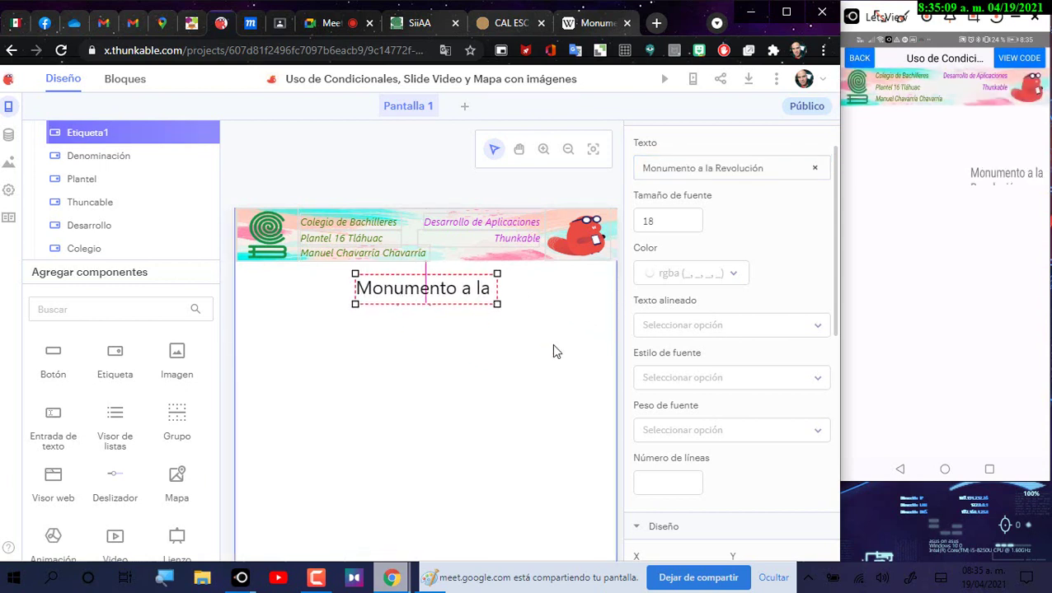
pyautogui.click(670, 220)
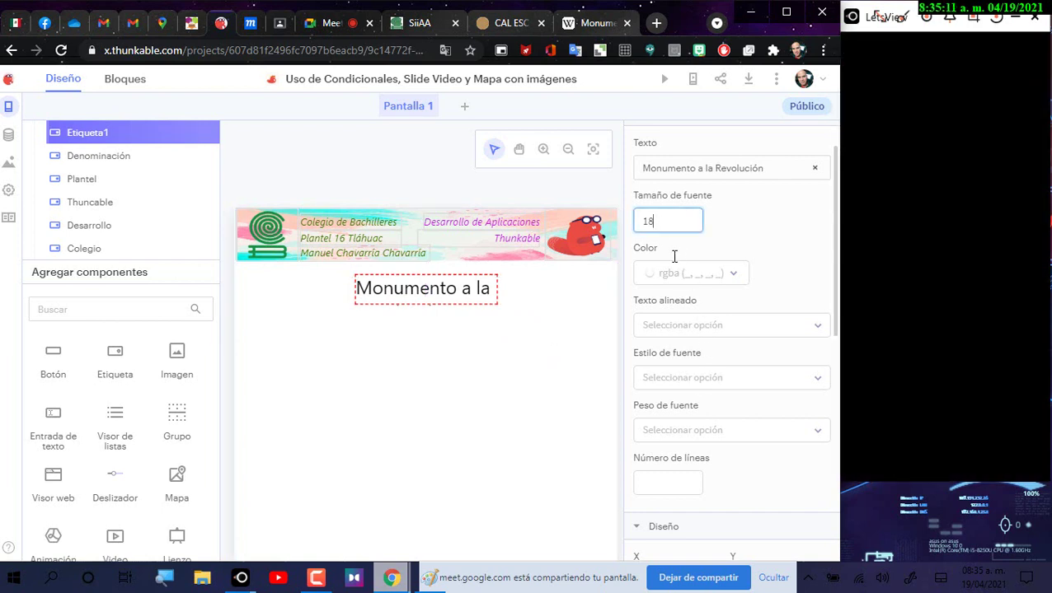
pyautogui.press('BackSpace')
pyautogui.write('4')
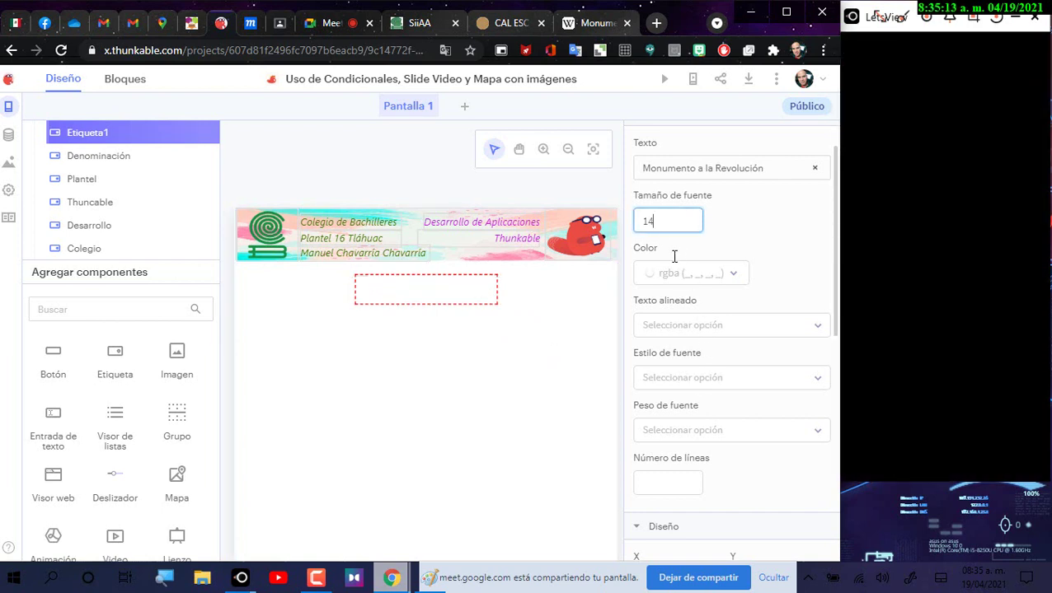
# Step: Widen the title box to fit one line and centre it under the banner
pyautogui.click(497, 302)
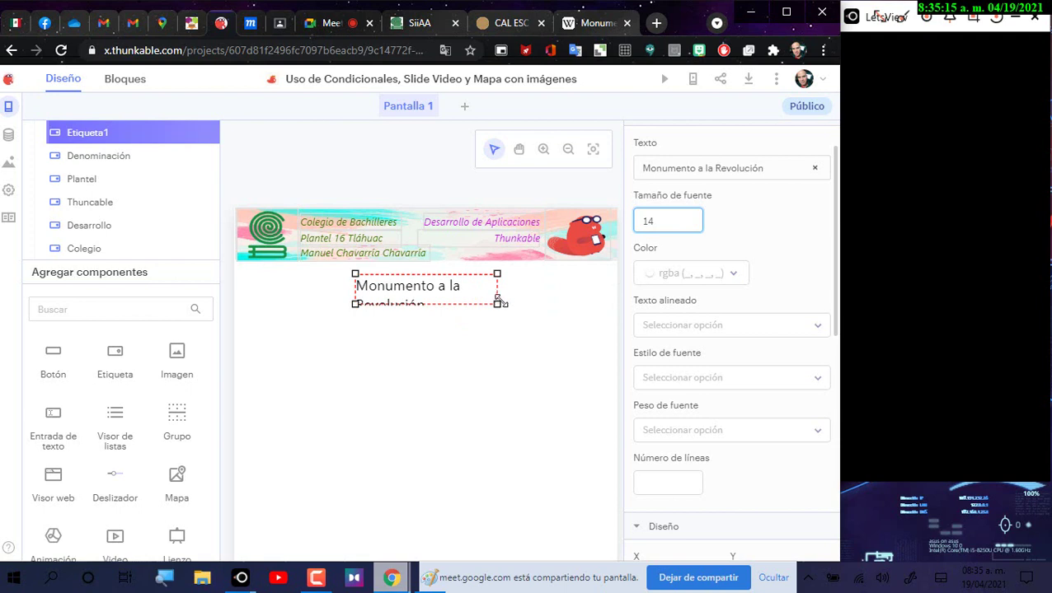
pyautogui.moveTo(497, 302); pyautogui.dragTo(542, 298)
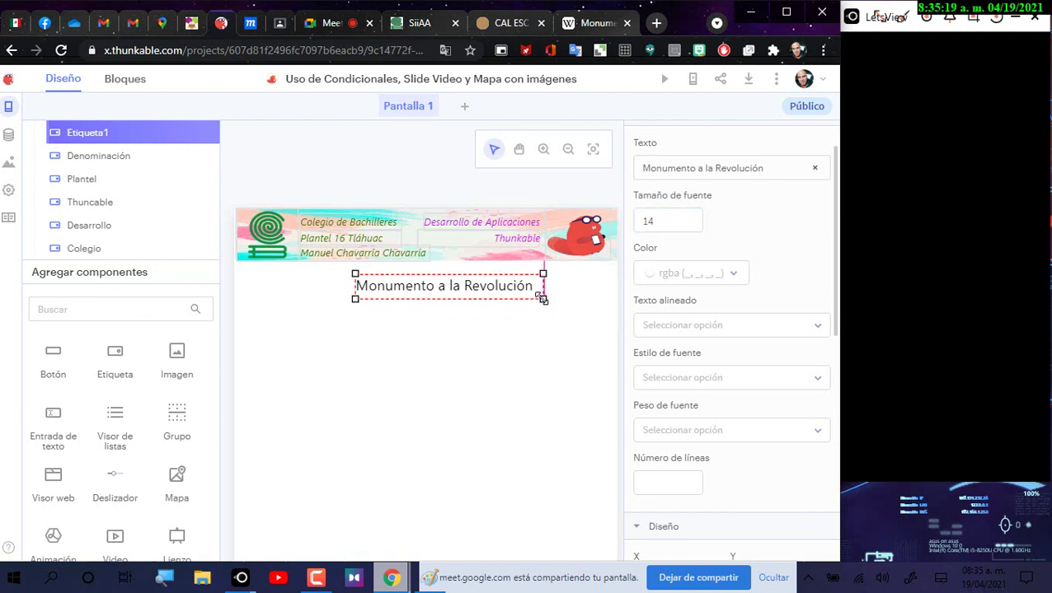
pyautogui.moveTo(478, 288); pyautogui.dragTo(464, 294)
pyautogui.click(667, 221)
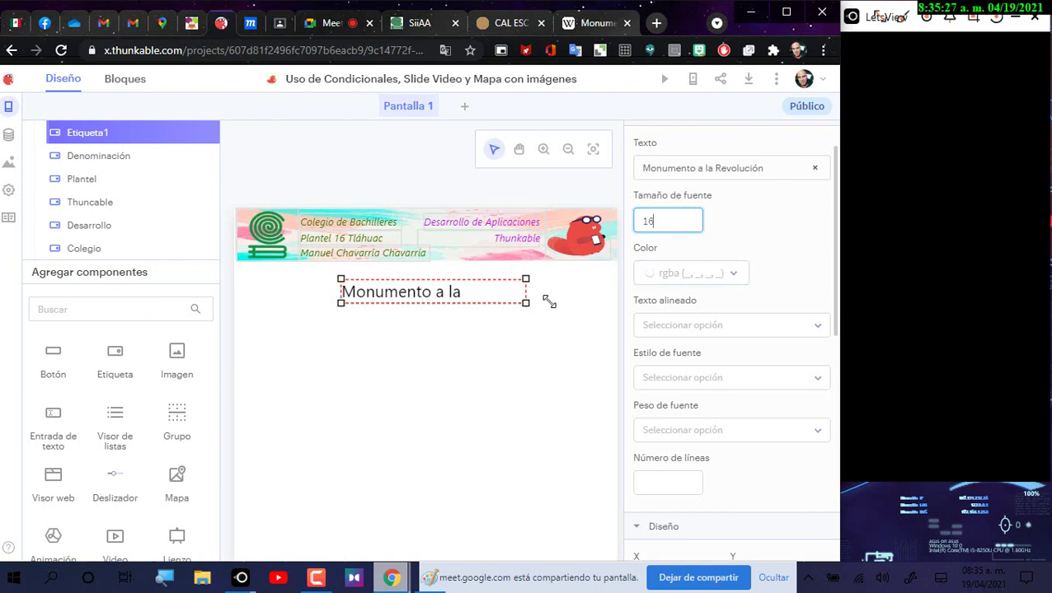
pyautogui.moveTo(549, 302); pyautogui.dragTo(560, 306)
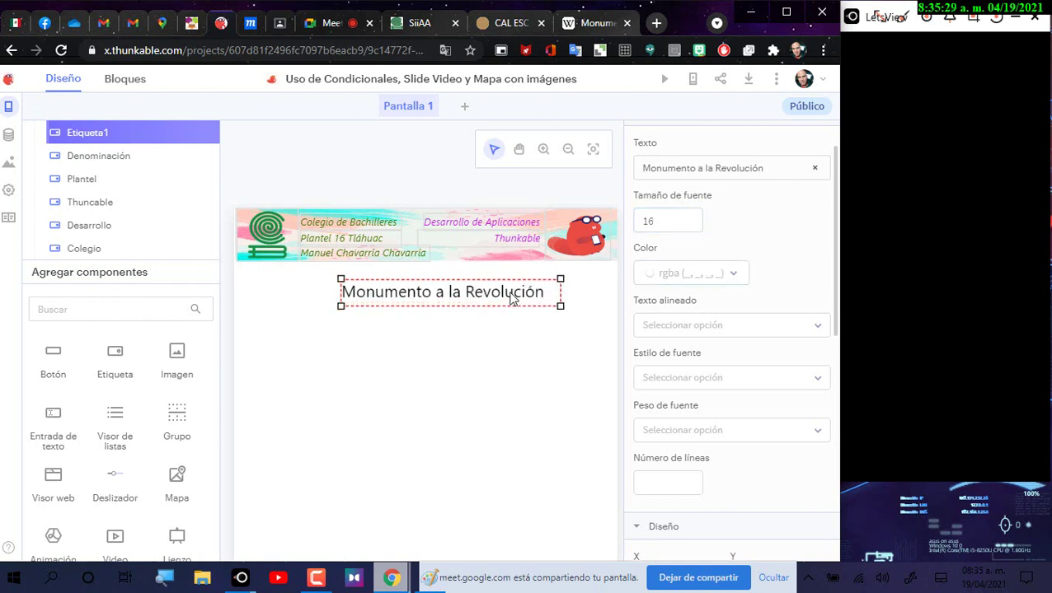
pyautogui.moveTo(505, 296)
pyautogui.mouseDown()
pyautogui.moveTo(474, 293)
pyautogui.moveTo(493, 294)
pyautogui.mouseUp()
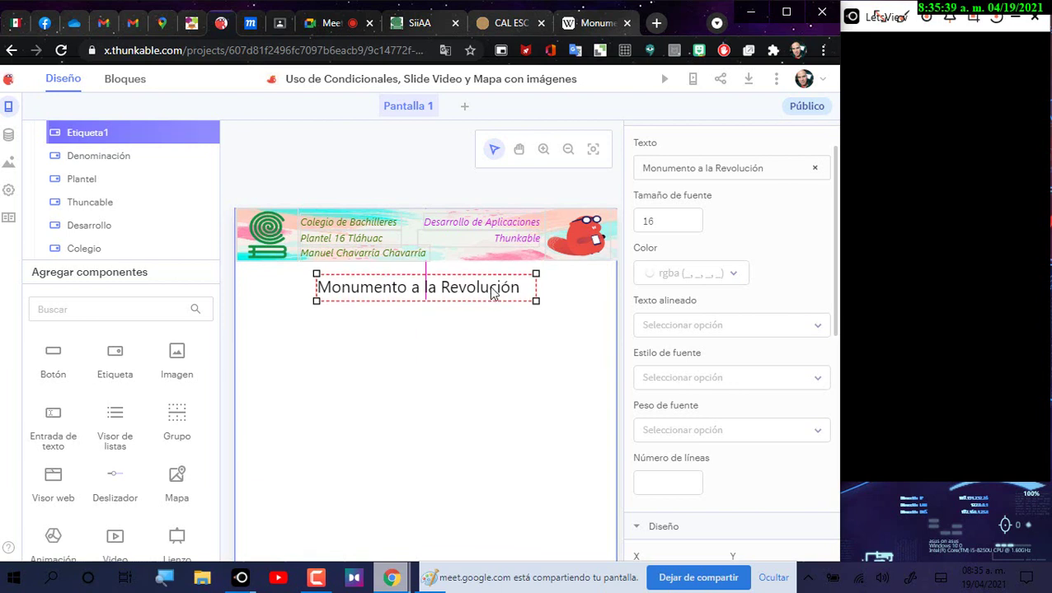
pyautogui.moveTo(428, 249); pyautogui.dragTo(428, 249)
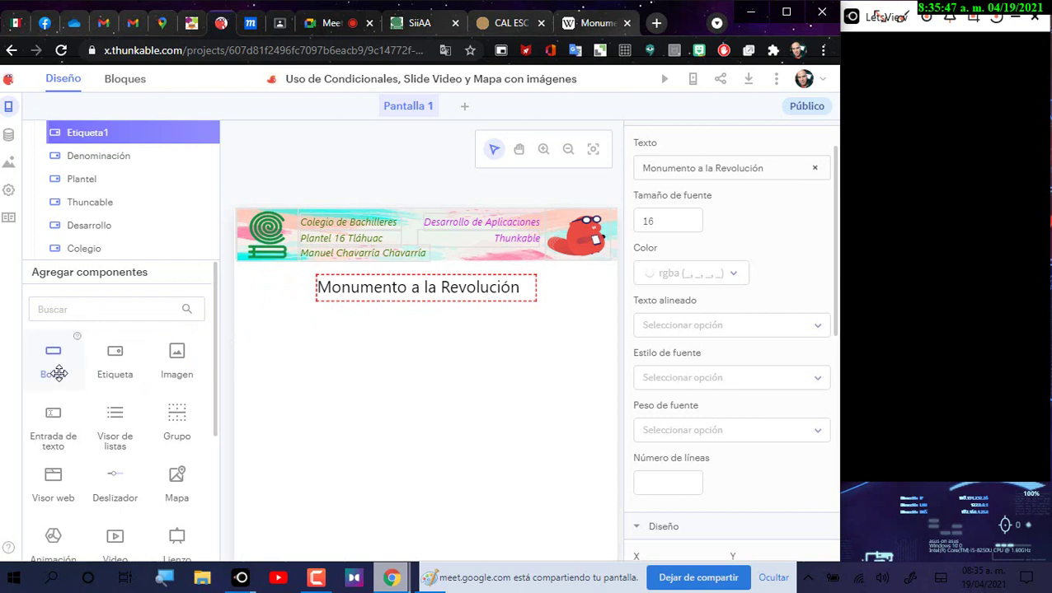
# Step: Drop a Botón under the Monumento a la Revolución title and select its default Button text
pyautogui.moveTo(58, 371); pyautogui.dragTo(390, 359)
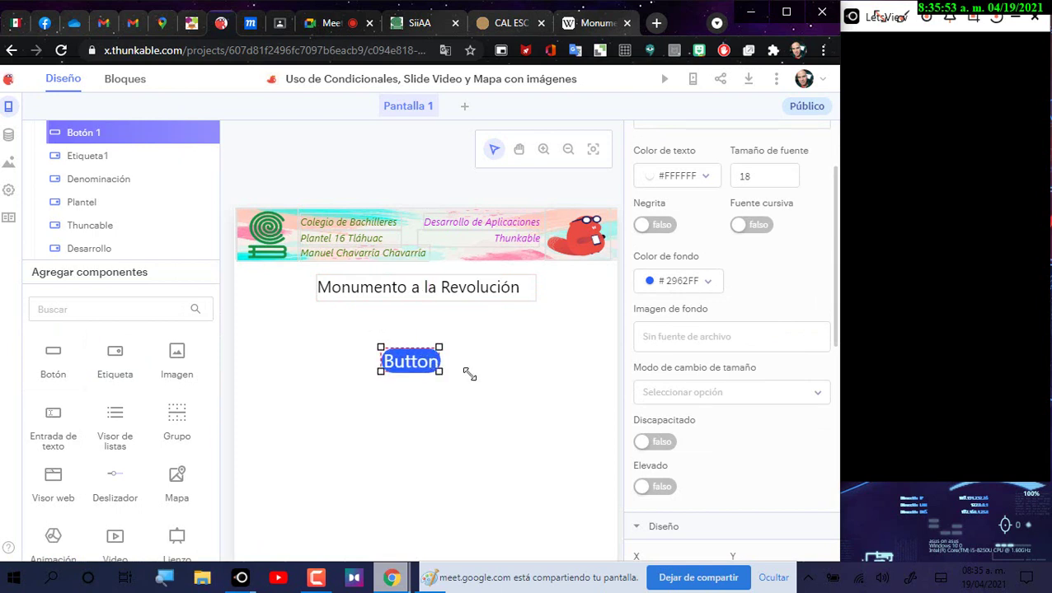
pyautogui.scroll(2, 689, 247)
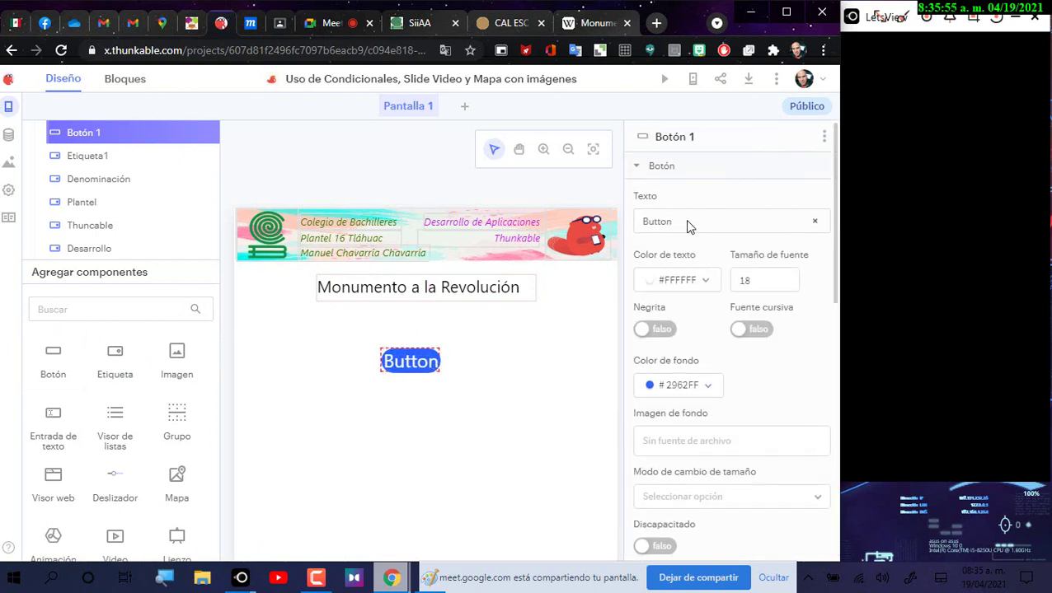
pyautogui.moveTo(689, 226); pyautogui.dragTo(667, 223)
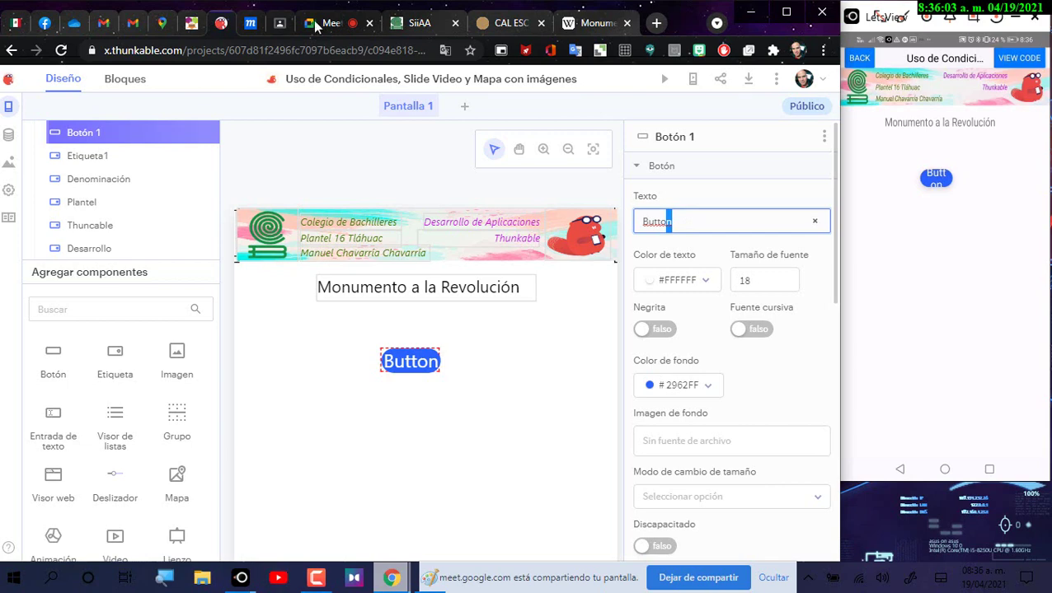
pyautogui.click(252, 23)
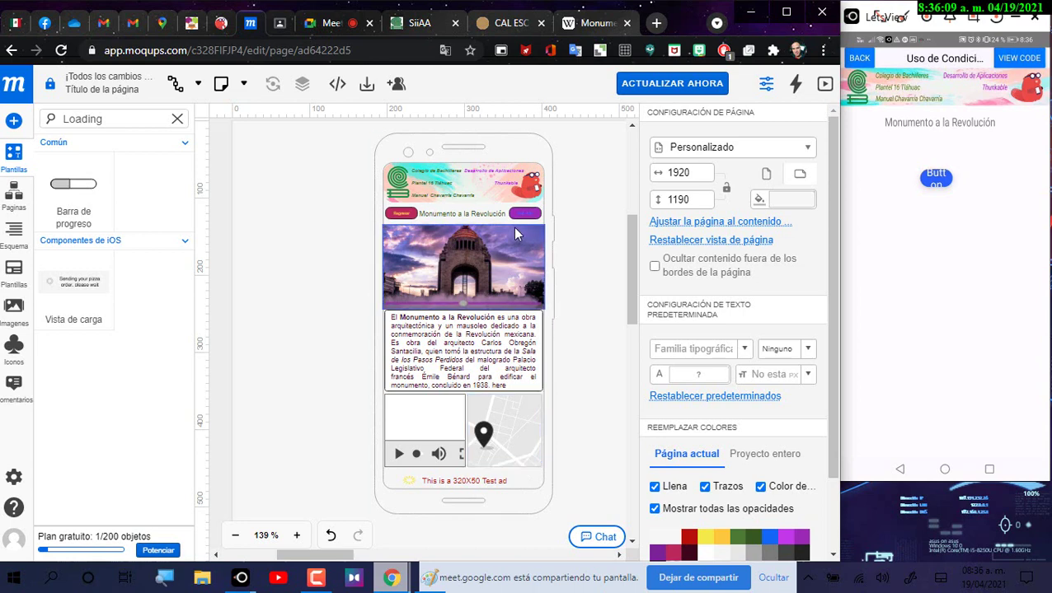
# Step: Zoom the Moqups phone mockup to 185% to inspect its Regresar button and title row
pyautogui.scroll(2, 511, 227)
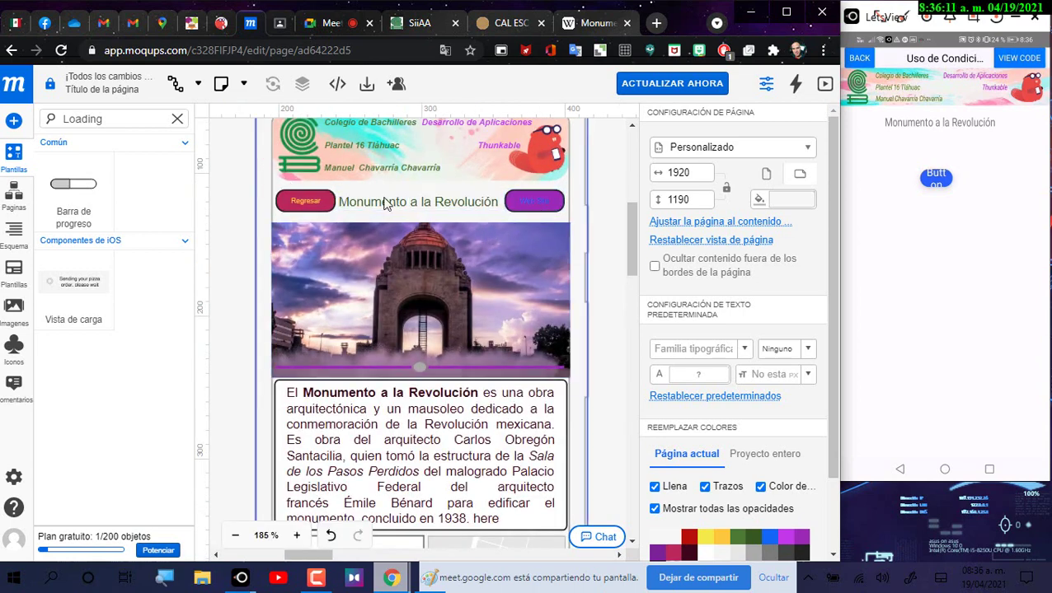
pyautogui.click(223, 25)
# Step: Change the new button's text to Regresar with font size 10
pyautogui.click(689, 220)
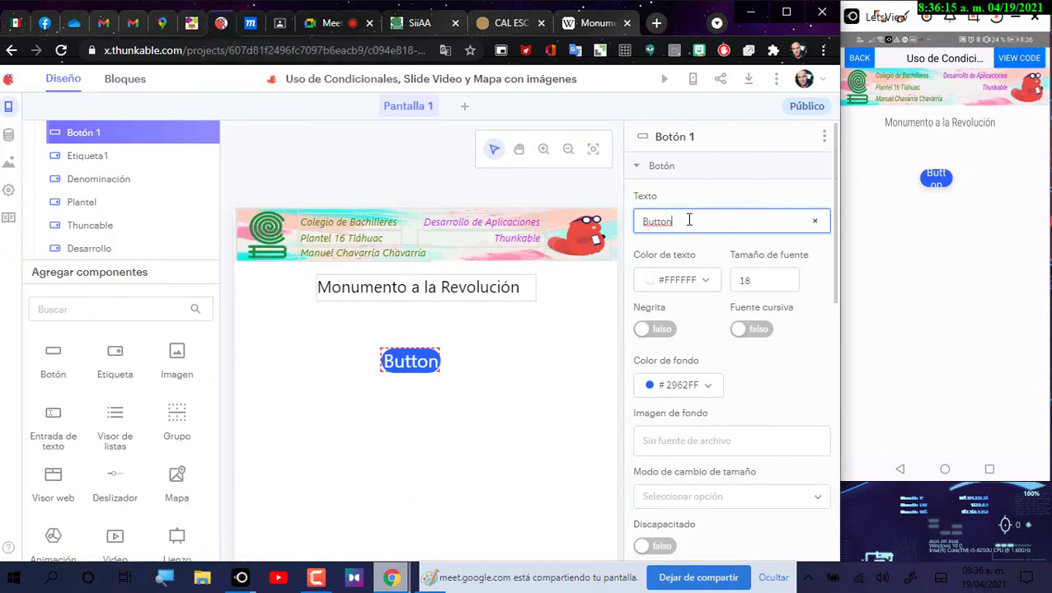
pyautogui.hotkey('ctrl', 'a')
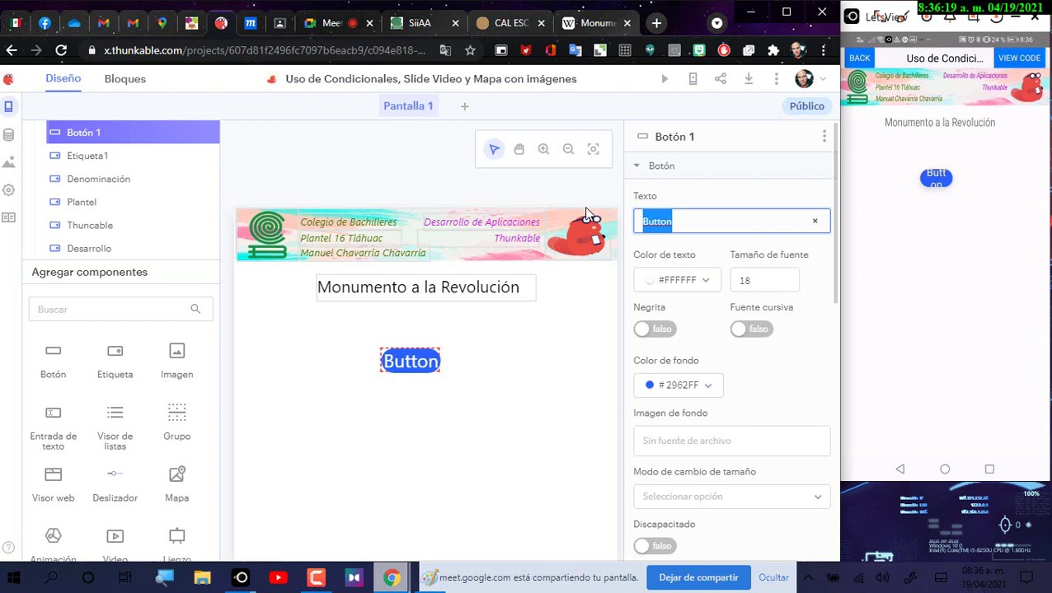
pyautogui.write('Regresar')
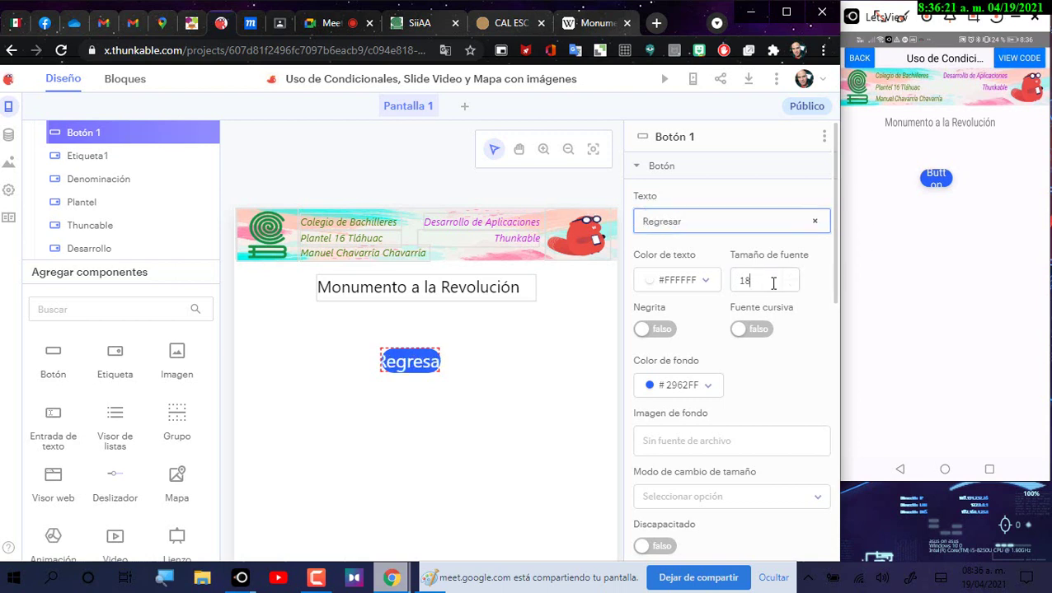
pyautogui.click(797, 280)
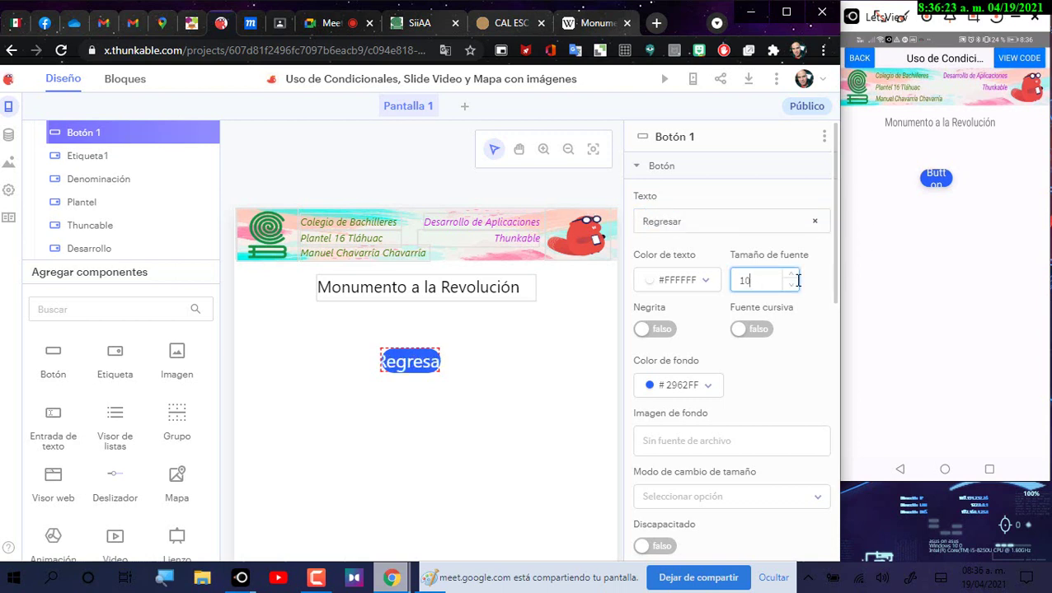
pyautogui.click(422, 363)
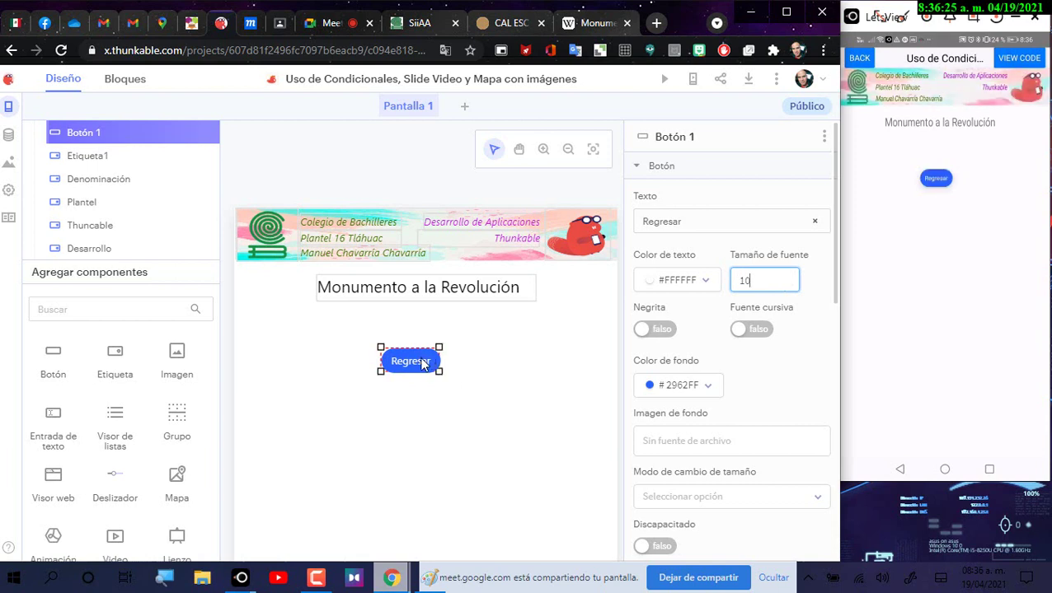
# Step: Move the Regresar button left of the title and duplicate it
pyautogui.moveTo(422, 362); pyautogui.dragTo(287, 290)
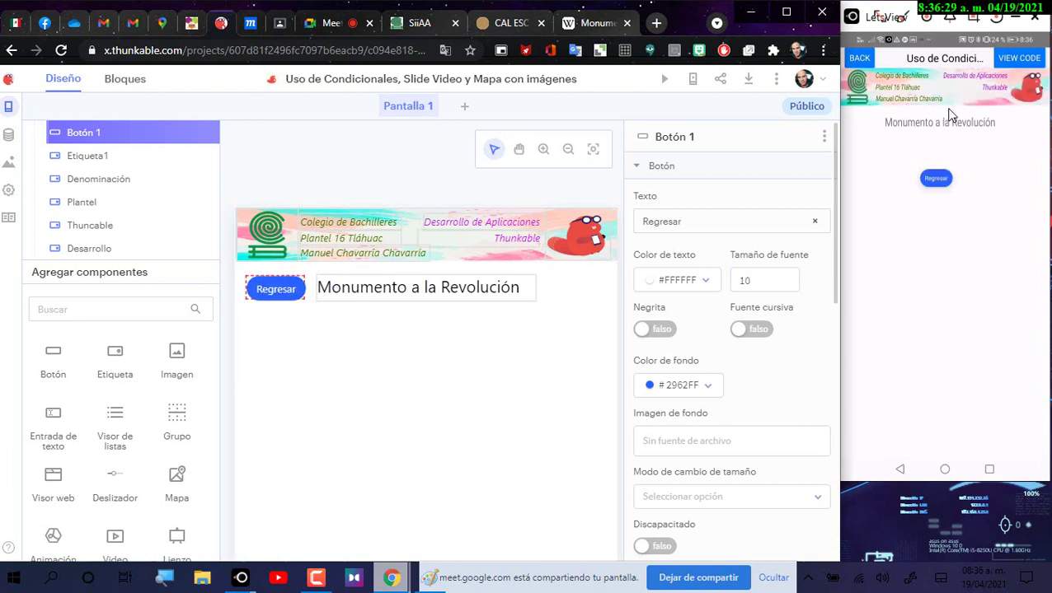
pyautogui.click(824, 137)
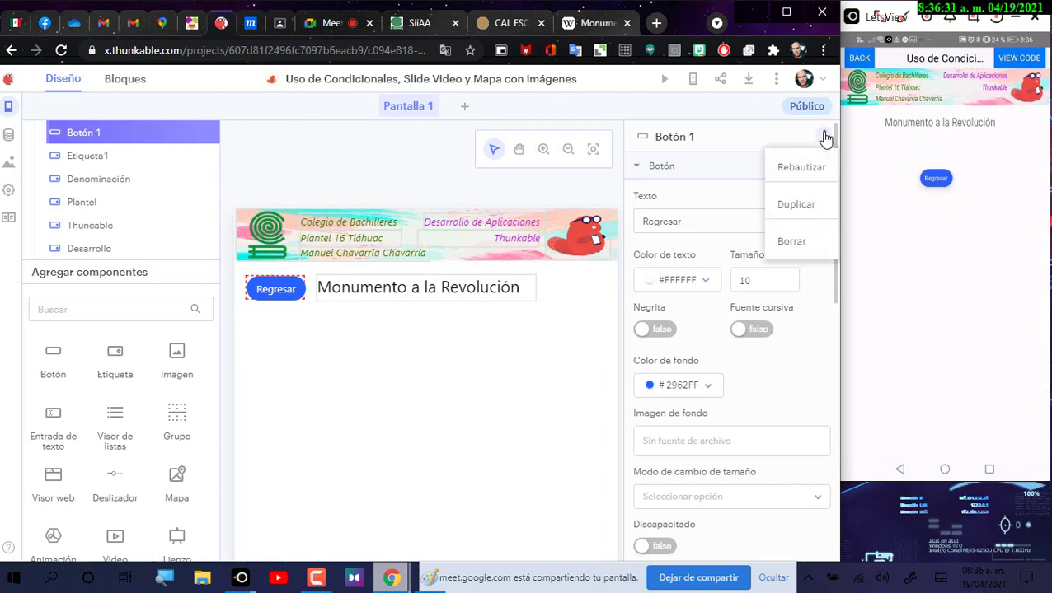
pyautogui.click(814, 203)
# Step: Place the duplicated button right of the title and relabel it Web Site
pyautogui.click(531, 260)
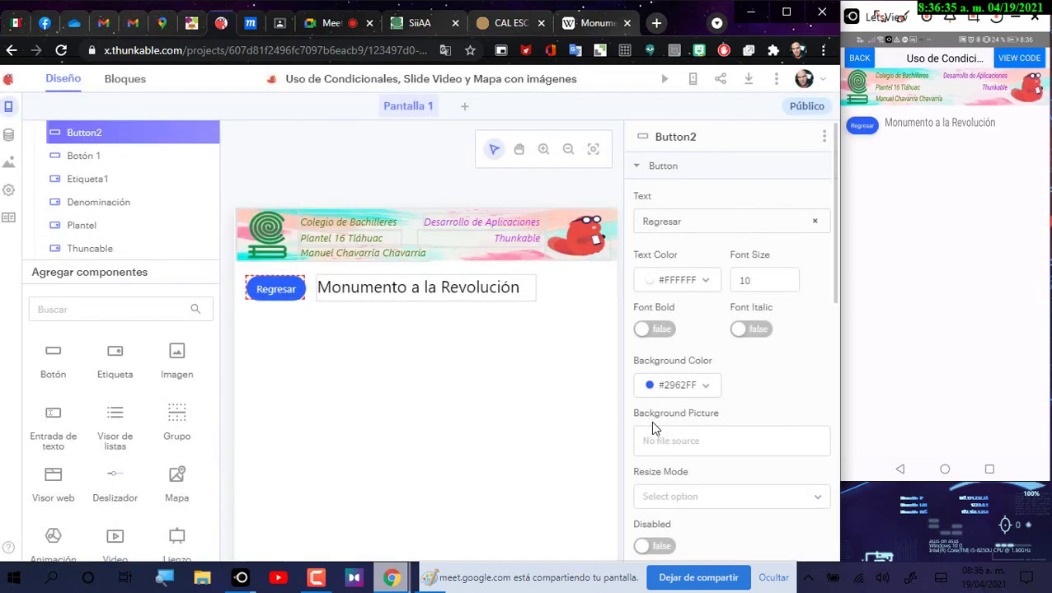
pyautogui.moveTo(276, 289); pyautogui.dragTo(581, 289)
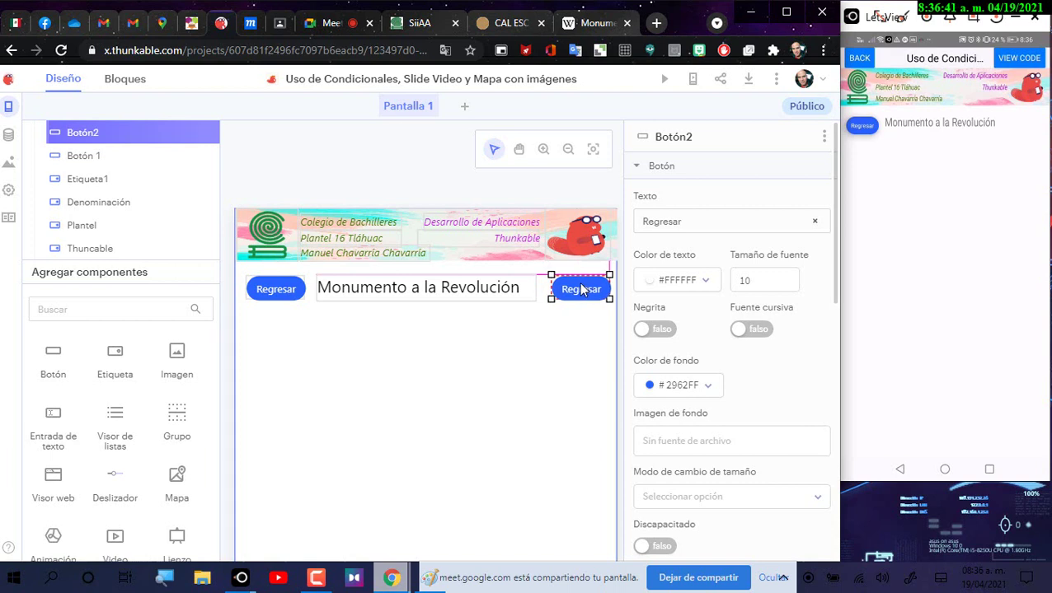
pyautogui.click(683, 221)
pyautogui.doubleClick(697, 222)
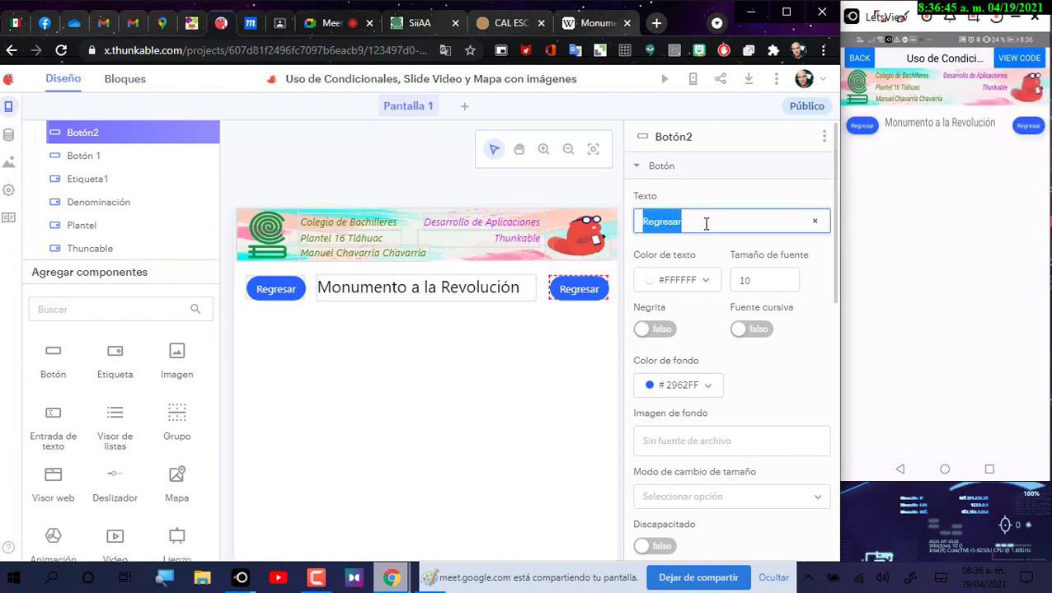
pyautogui.write('WebSite')
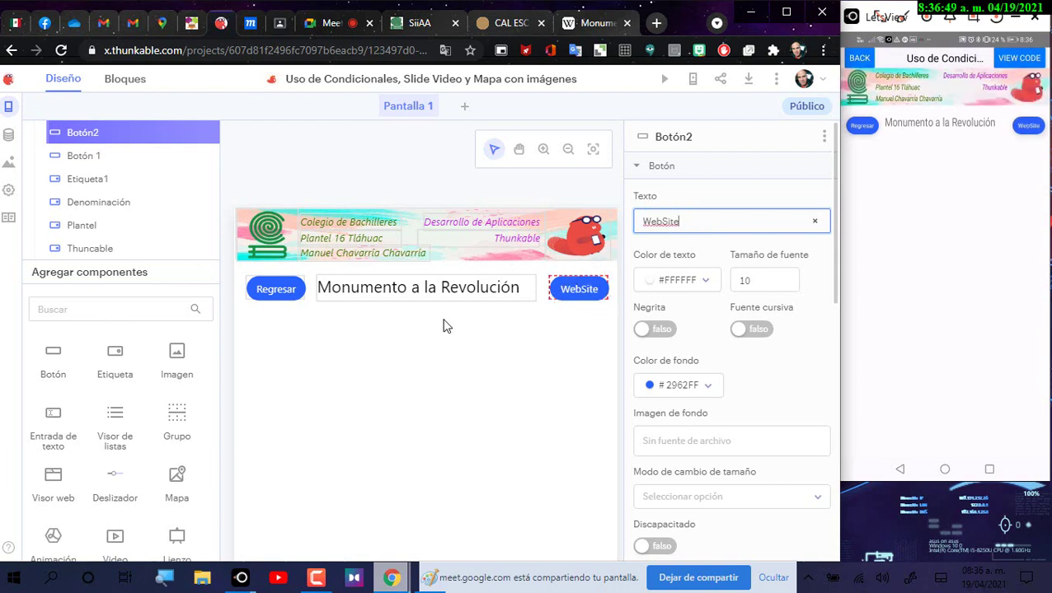
pyautogui.click(660, 219)
pyautogui.click(684, 392)
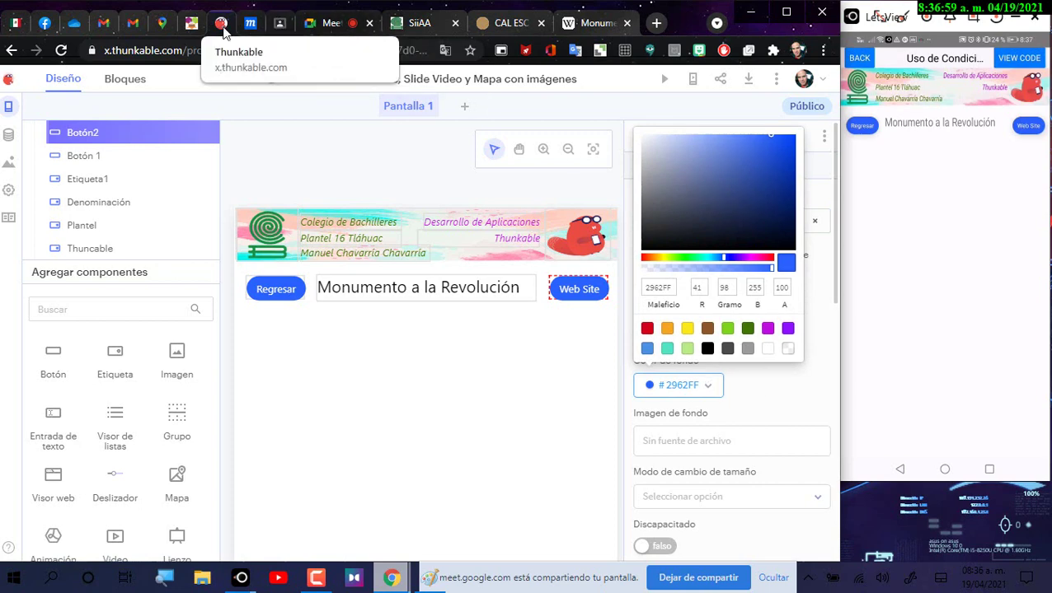
pyautogui.click(250, 23)
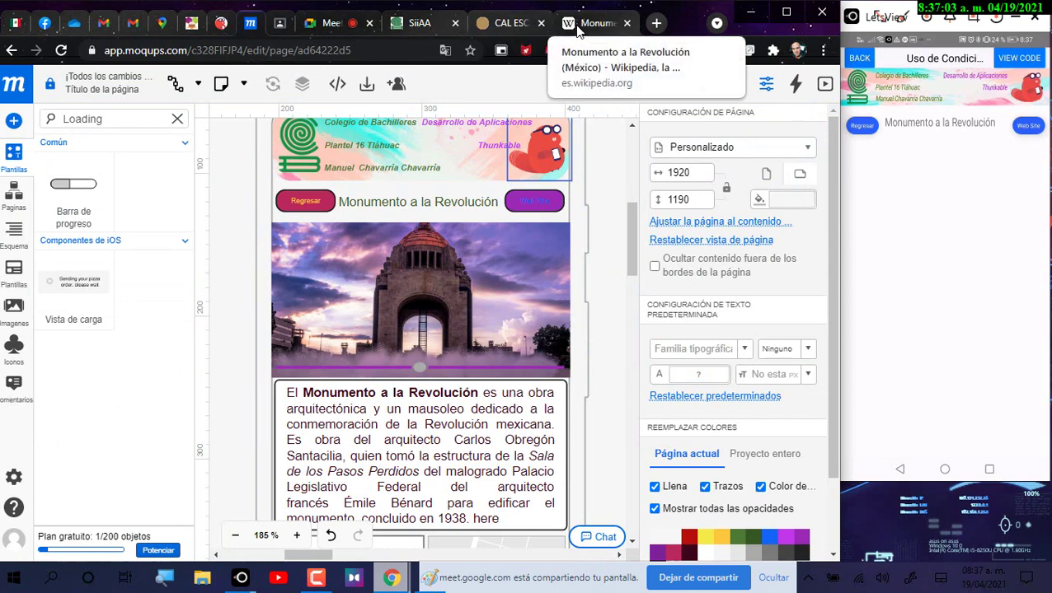
# Step: Give the Web Site button a purple (189, 16, 224) background
pyautogui.click(221, 24)
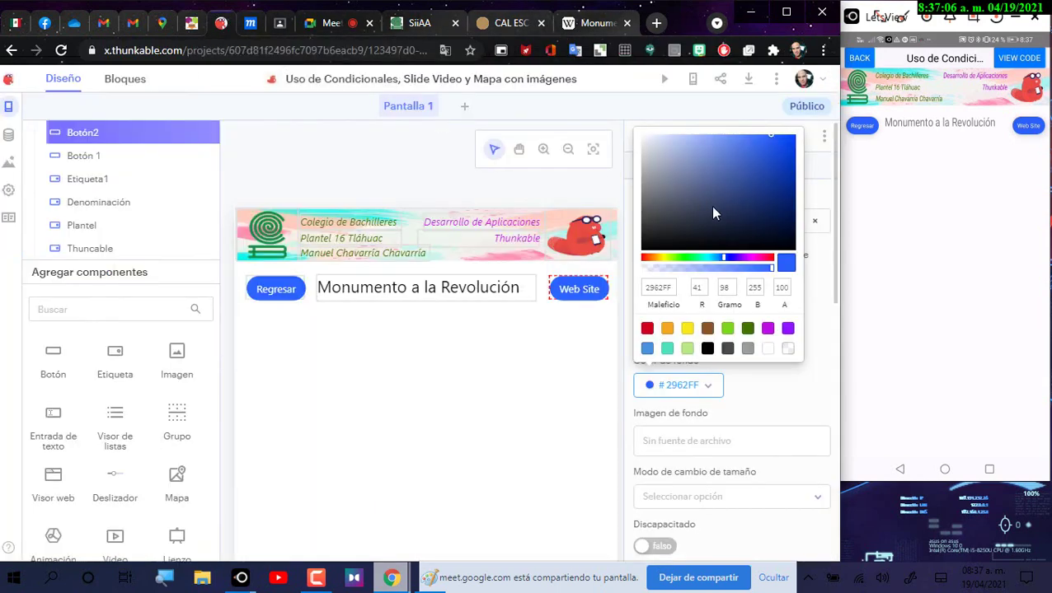
pyautogui.click(768, 330)
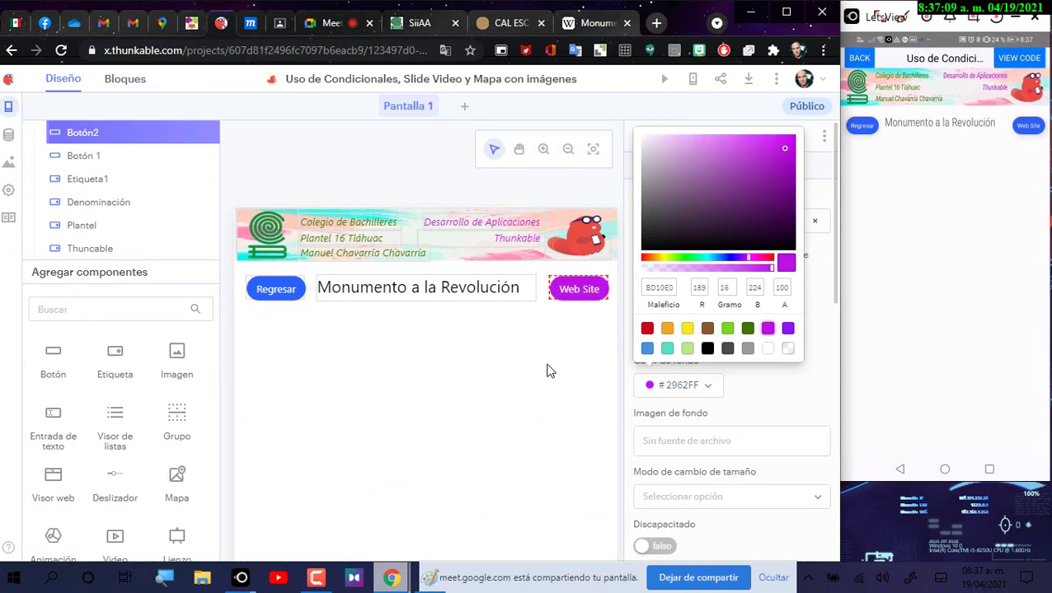
pyautogui.click(590, 330)
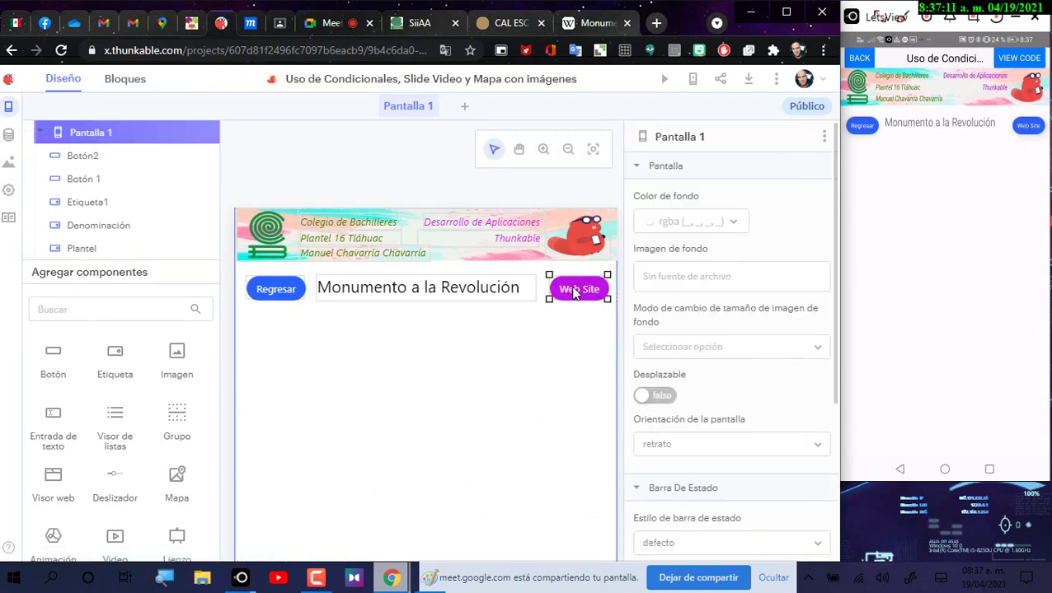
pyautogui.click(574, 294)
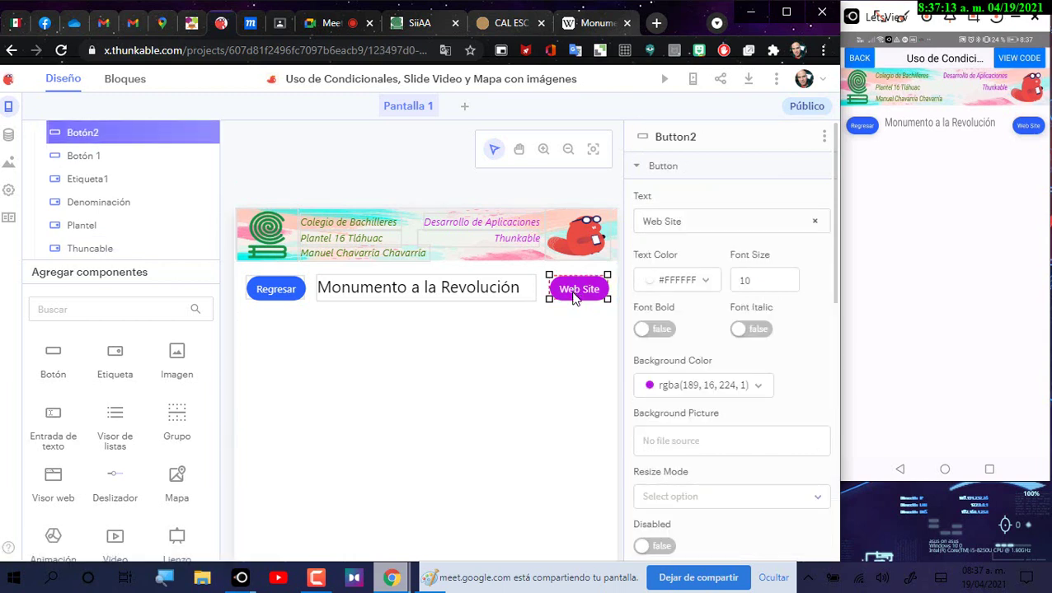
# Step: Make the Web Site button's label text blue
pyautogui.click(674, 280)
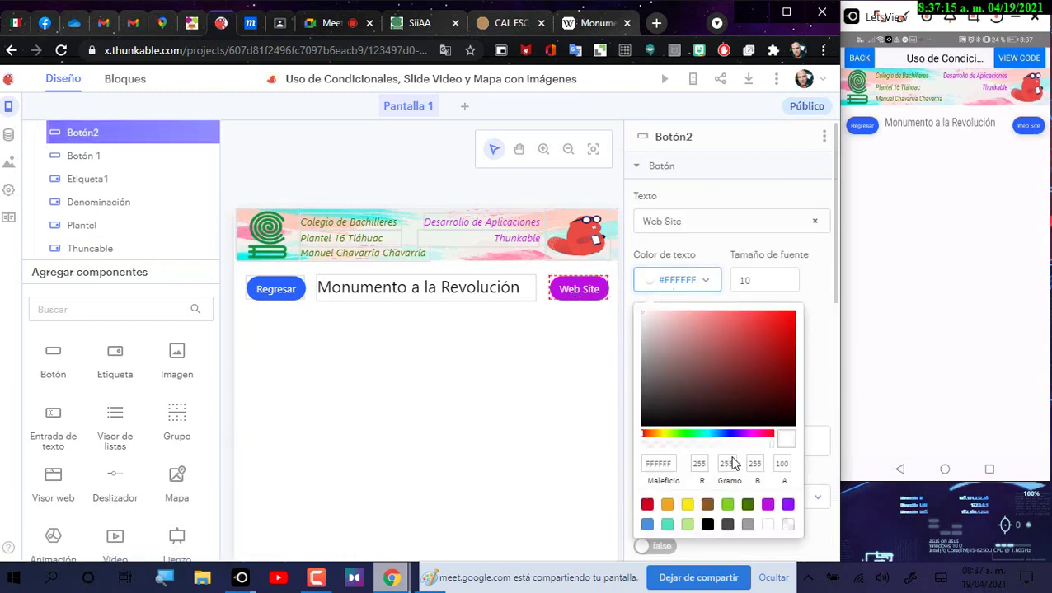
pyautogui.click(648, 528)
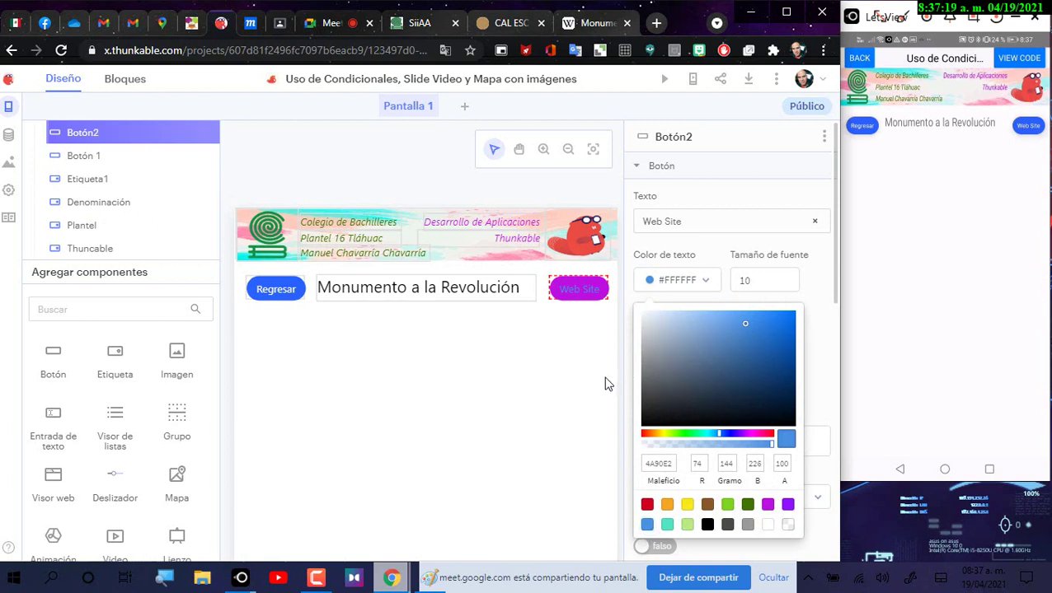
pyautogui.click(620, 357)
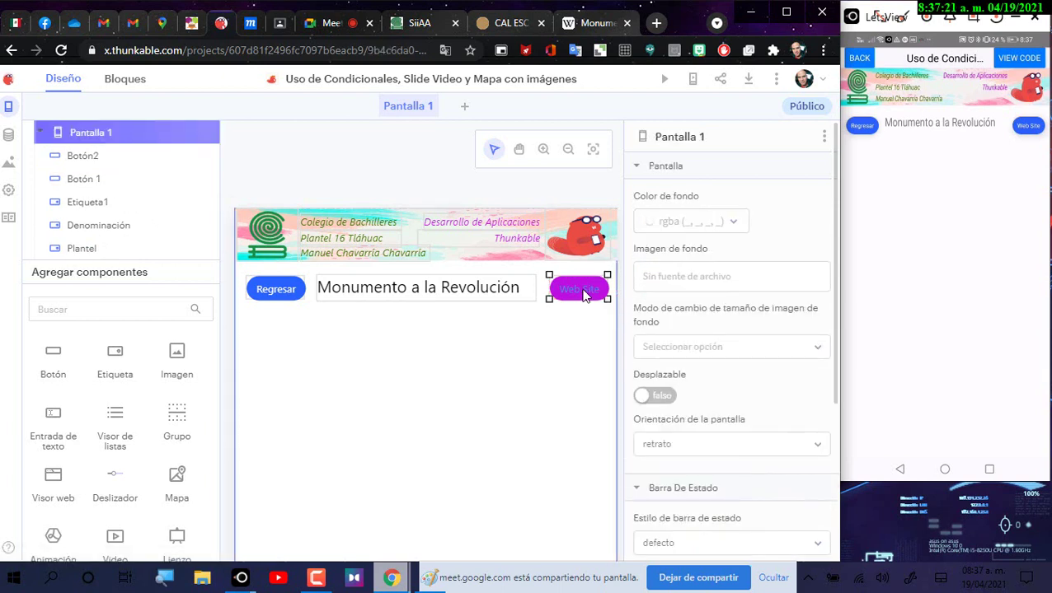
pyautogui.click(583, 295)
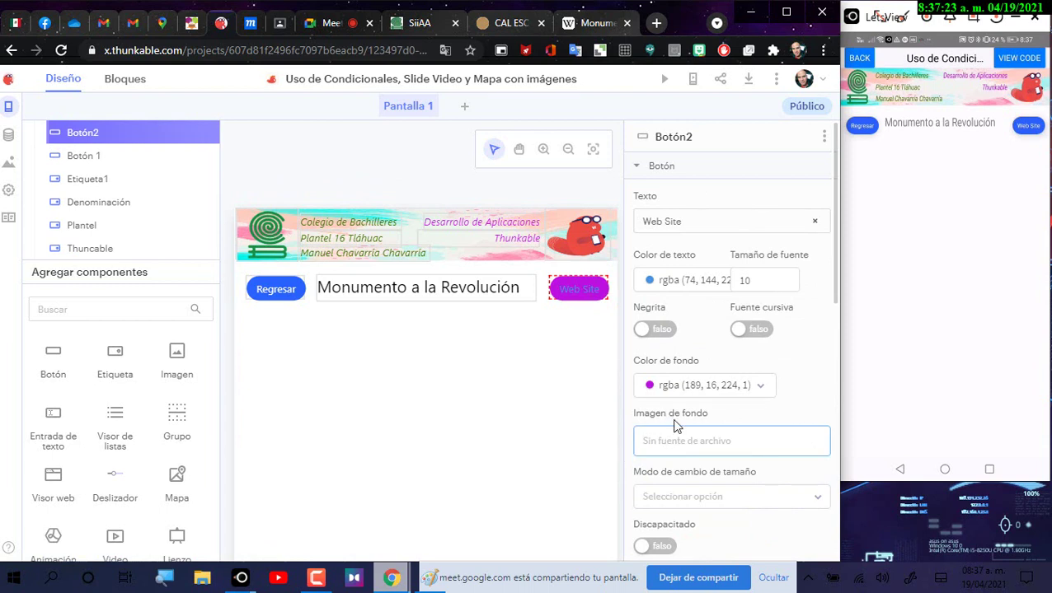
# Step: Turn on Negrita so the Web Site button text is bold
pyautogui.scroll(-1, 678, 435)
pyautogui.scroll(1, 678, 439)
pyautogui.scroll(-7, 679, 429)
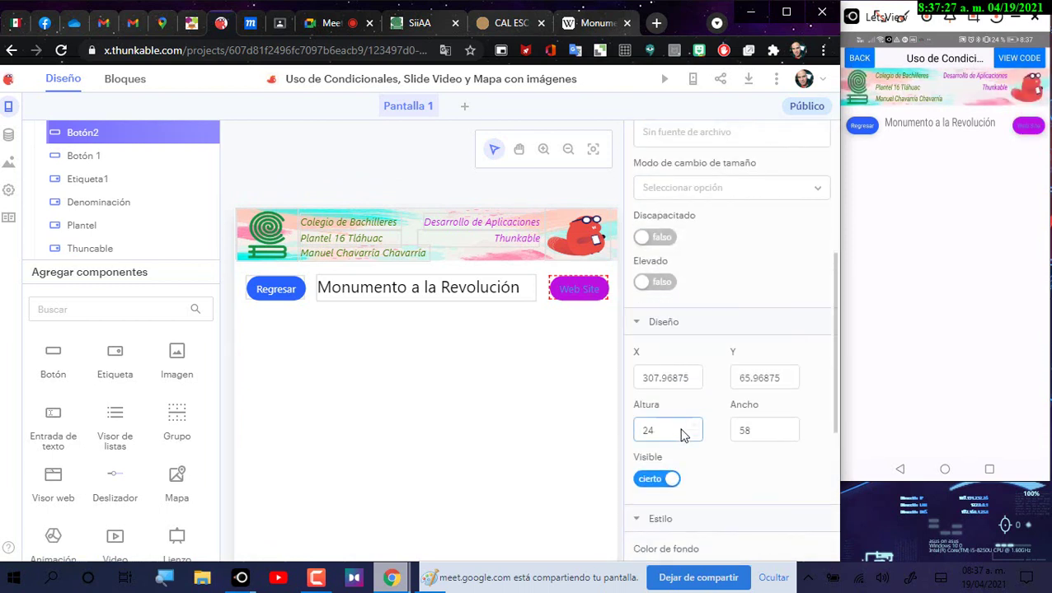
pyautogui.scroll(3, 685, 435)
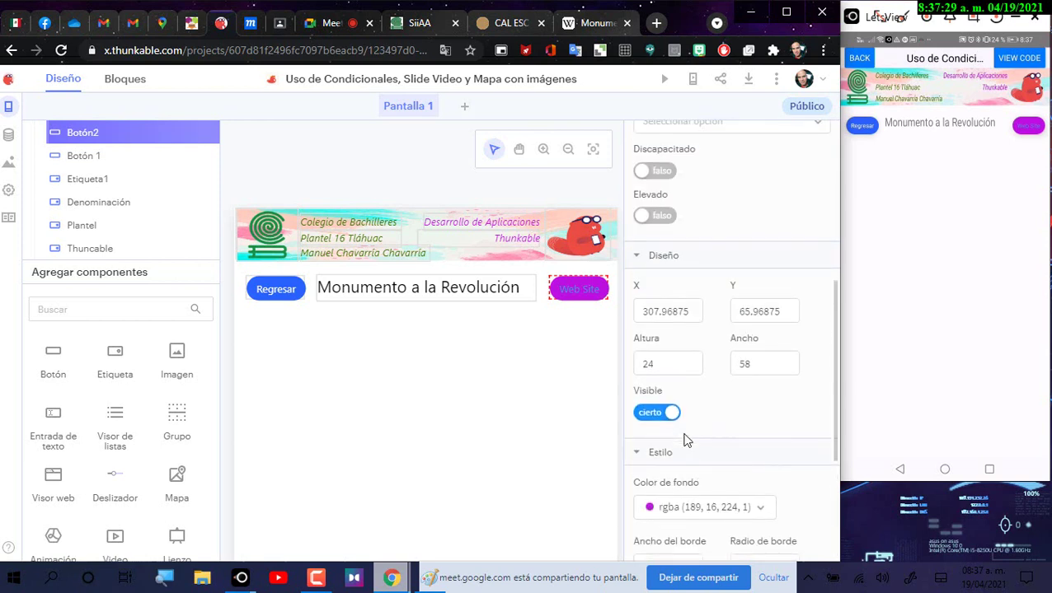
pyautogui.scroll(-2, 684, 449)
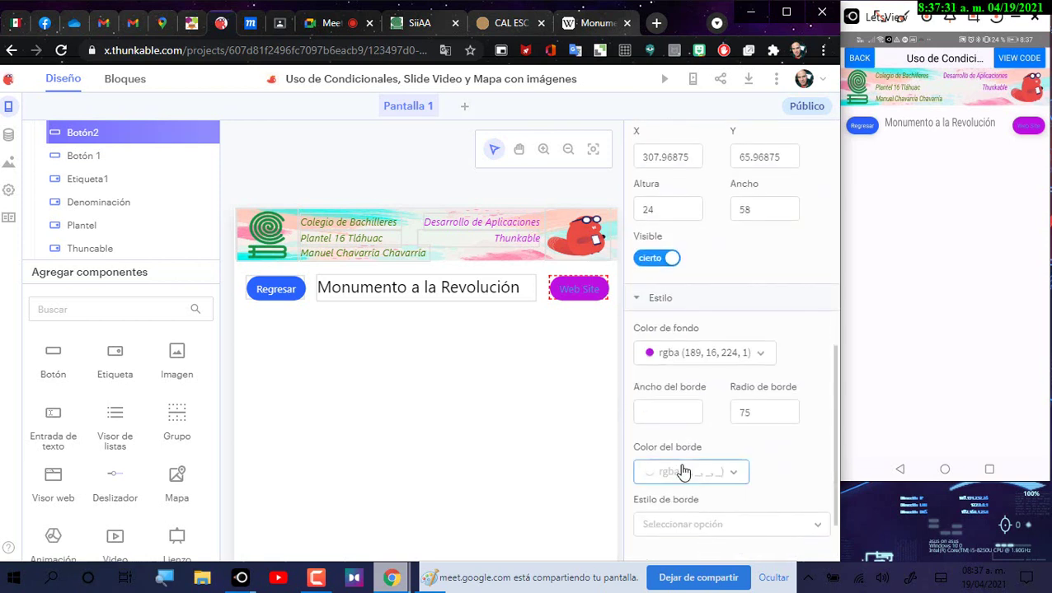
pyautogui.scroll(3, 686, 425)
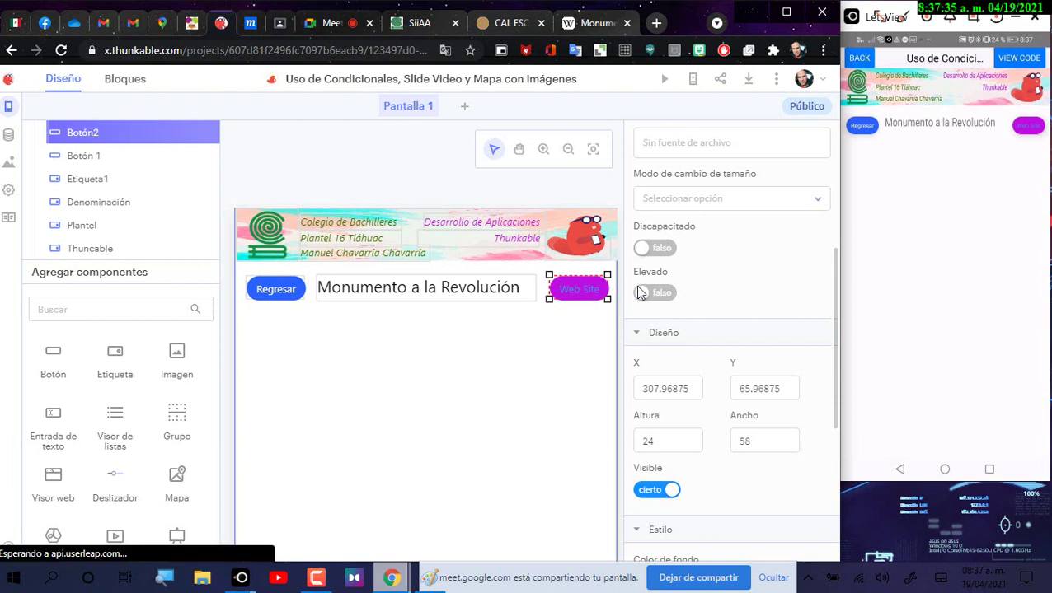
pyautogui.scroll(3, 656, 290)
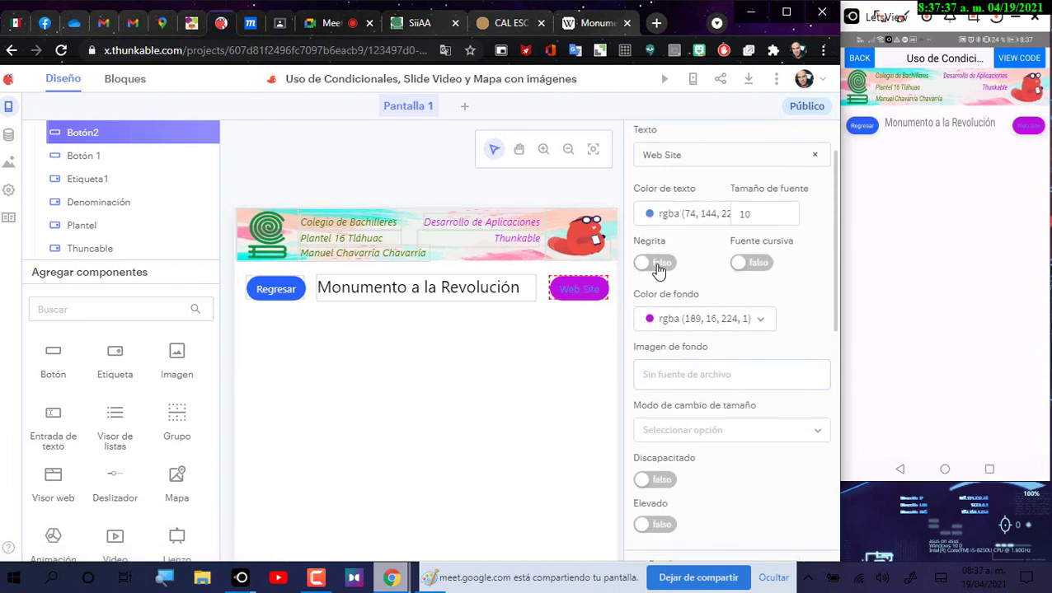
pyautogui.click(657, 264)
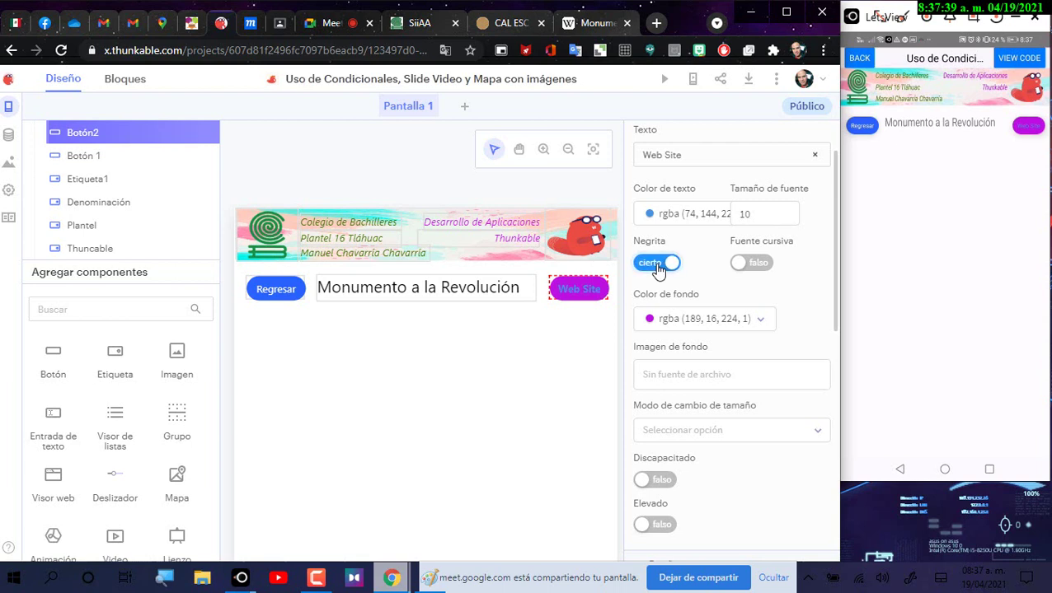
pyautogui.scroll(1, 675, 250)
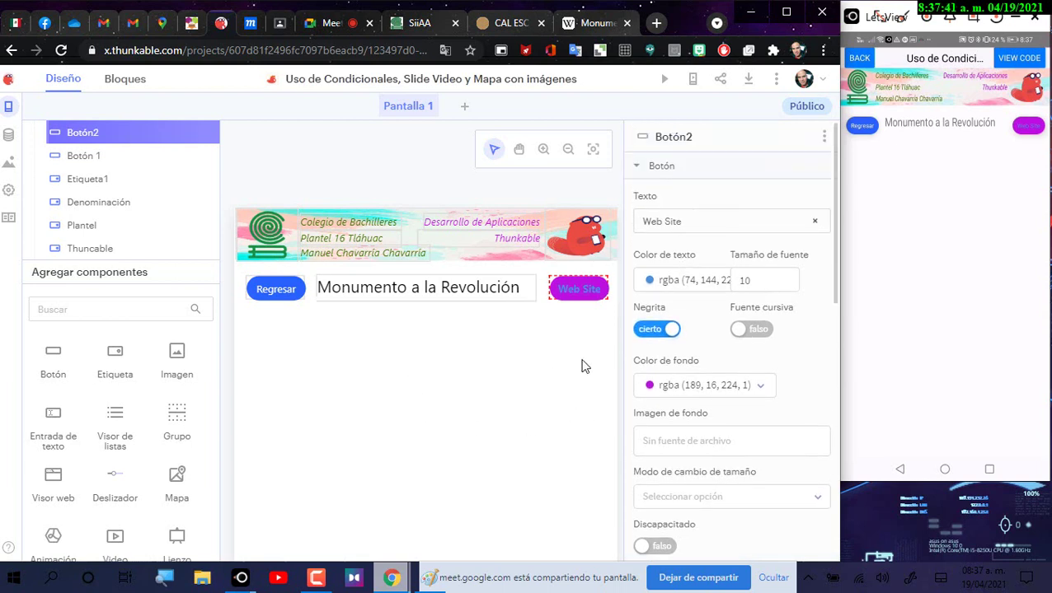
pyautogui.click(272, 290)
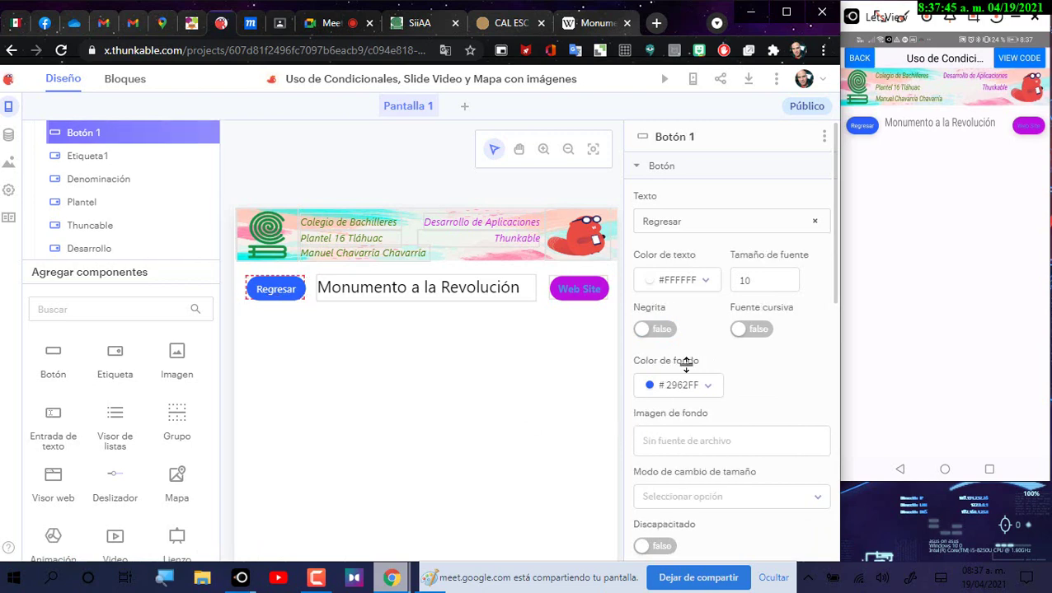
# Step: Set the Regresar button's text colour to yellow, matching the Moqups mockup
pyautogui.click(256, 24)
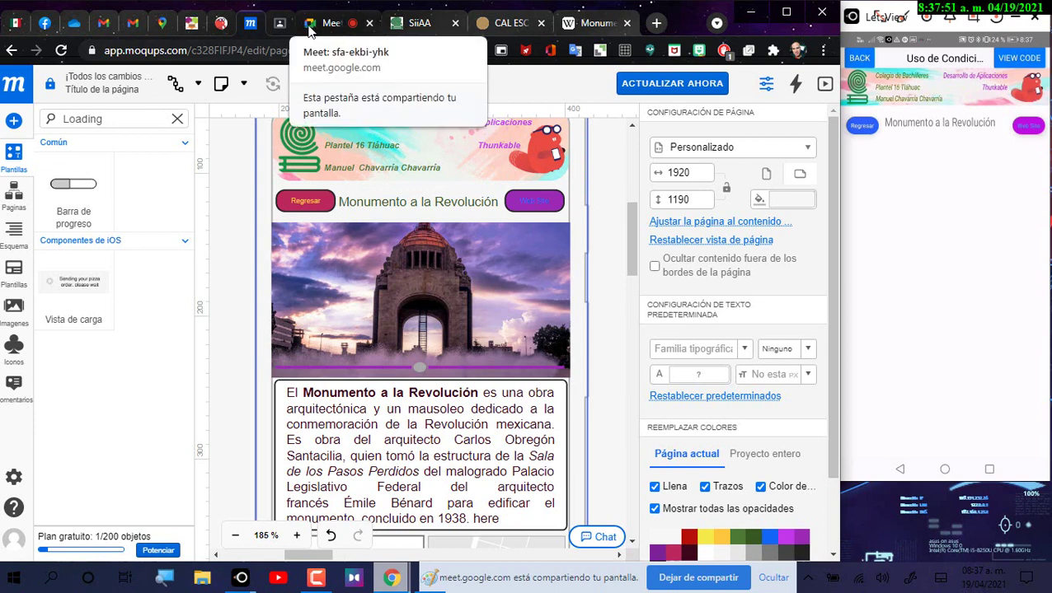
pyautogui.click(228, 25)
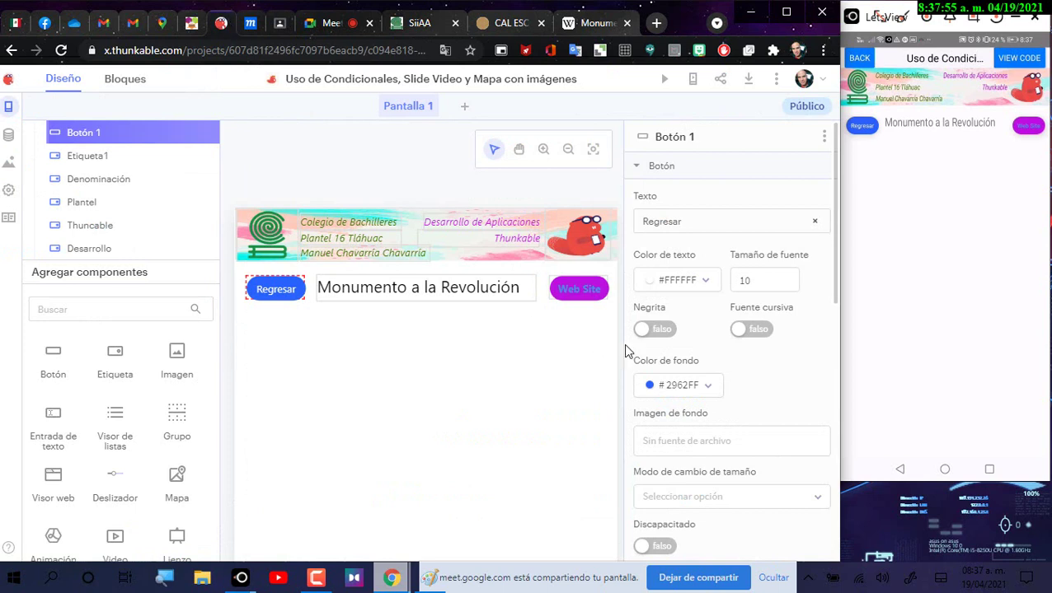
pyautogui.click(660, 284)
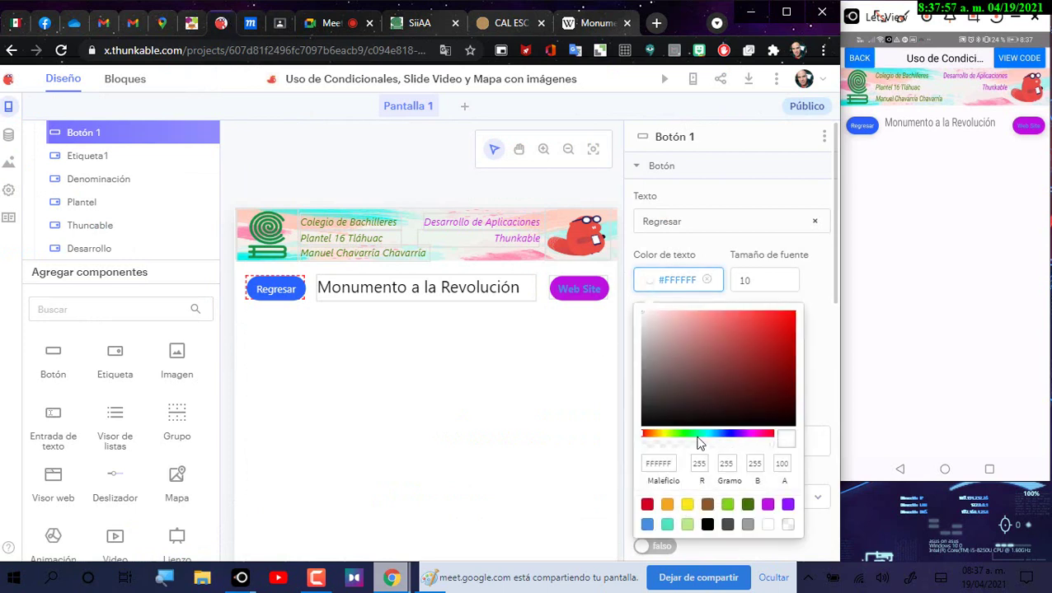
pyautogui.click(689, 507)
pyautogui.click(821, 311)
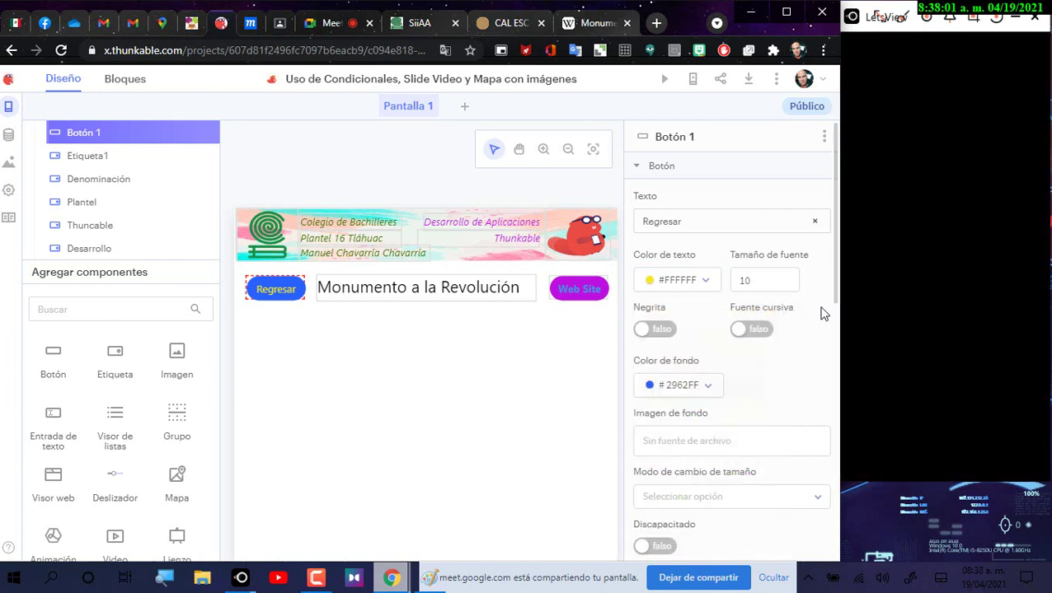
# Step: Give the Regresar button a bright red background
pyautogui.click(692, 393)
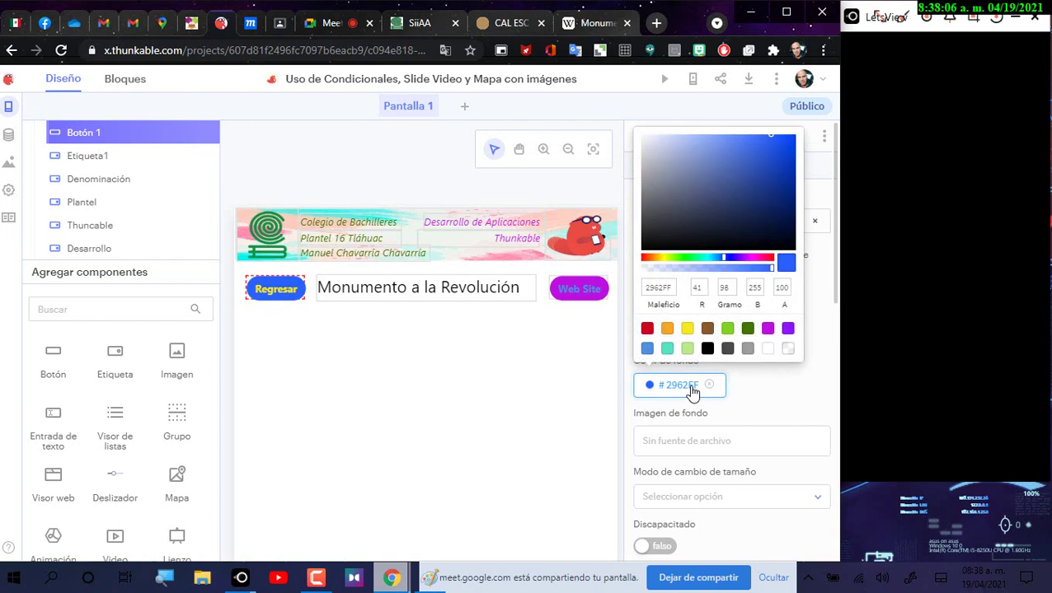
pyautogui.click(647, 329)
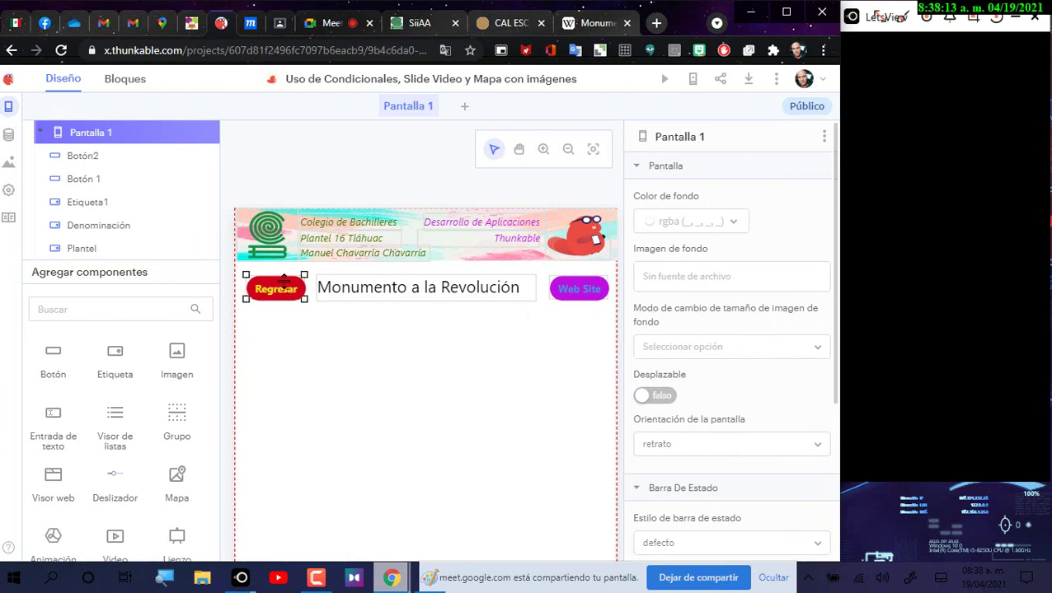
pyautogui.click(284, 284)
pyautogui.click(672, 387)
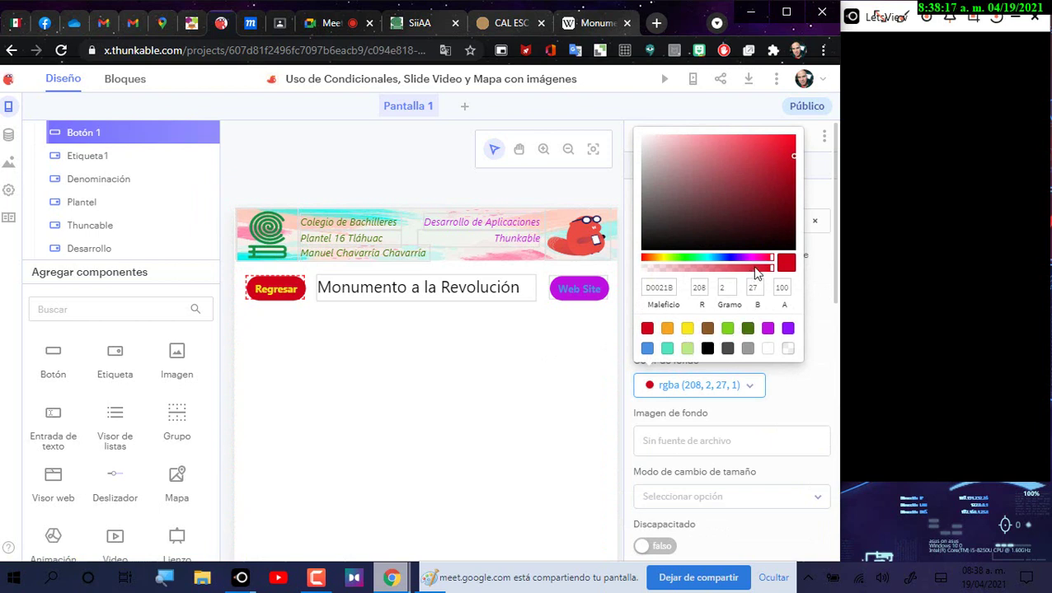
pyautogui.click(782, 140)
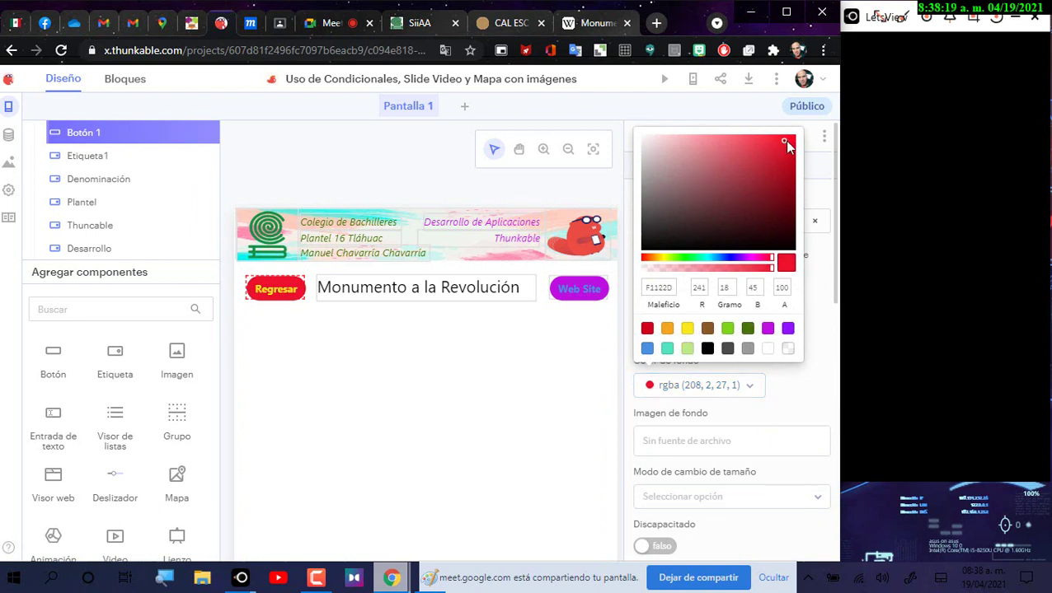
pyautogui.click(788, 145)
pyautogui.click(461, 346)
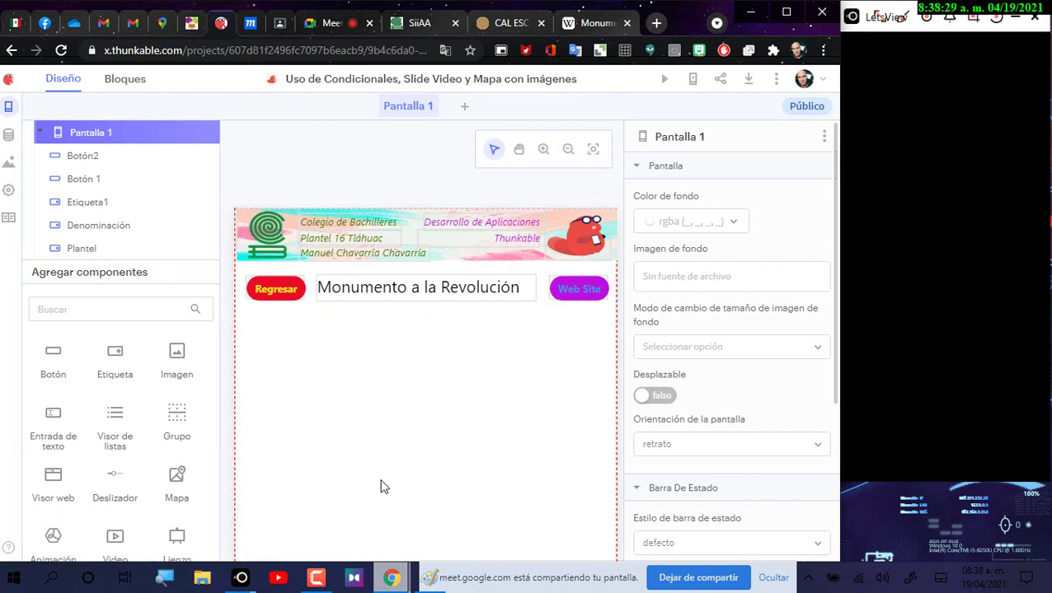
# Step: Place an Imagen under the title row and upload Monumento a la Revolucion.jpg as its picture
pyautogui.moveTo(191, 378); pyautogui.dragTo(314, 372)
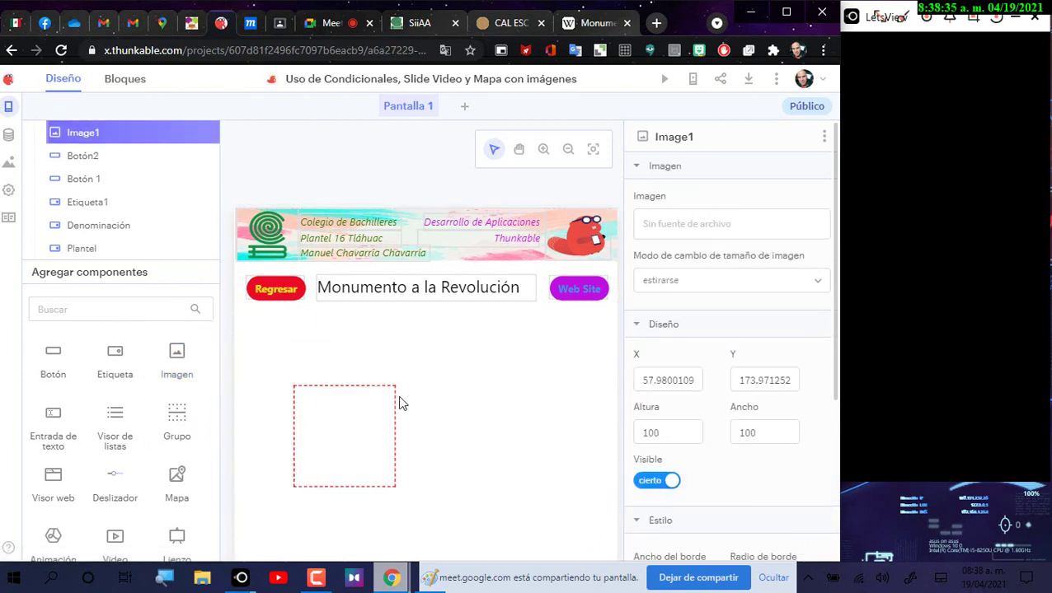
pyautogui.click(725, 224)
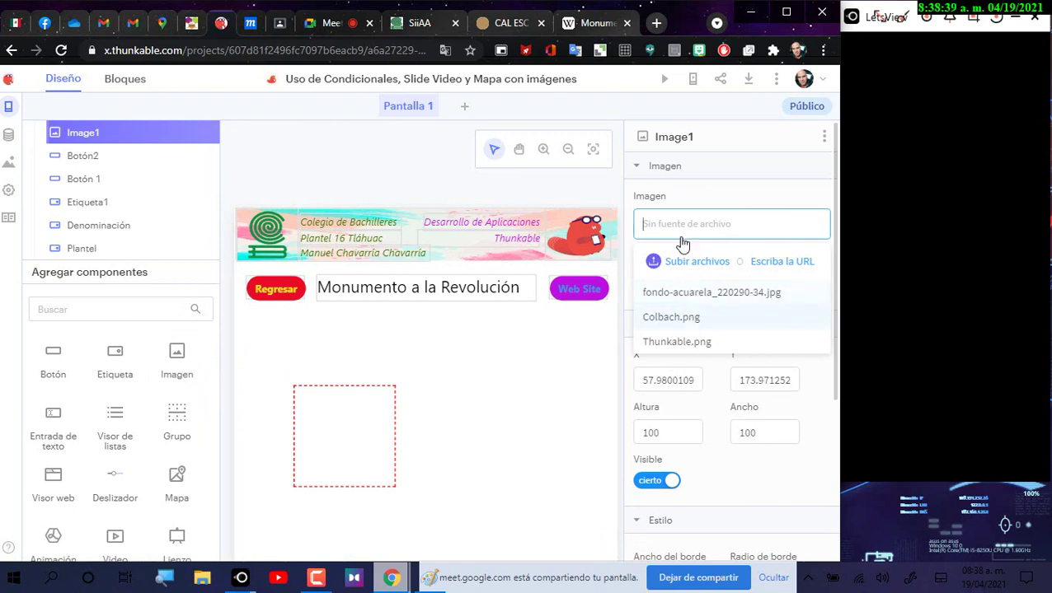
pyautogui.click(681, 263)
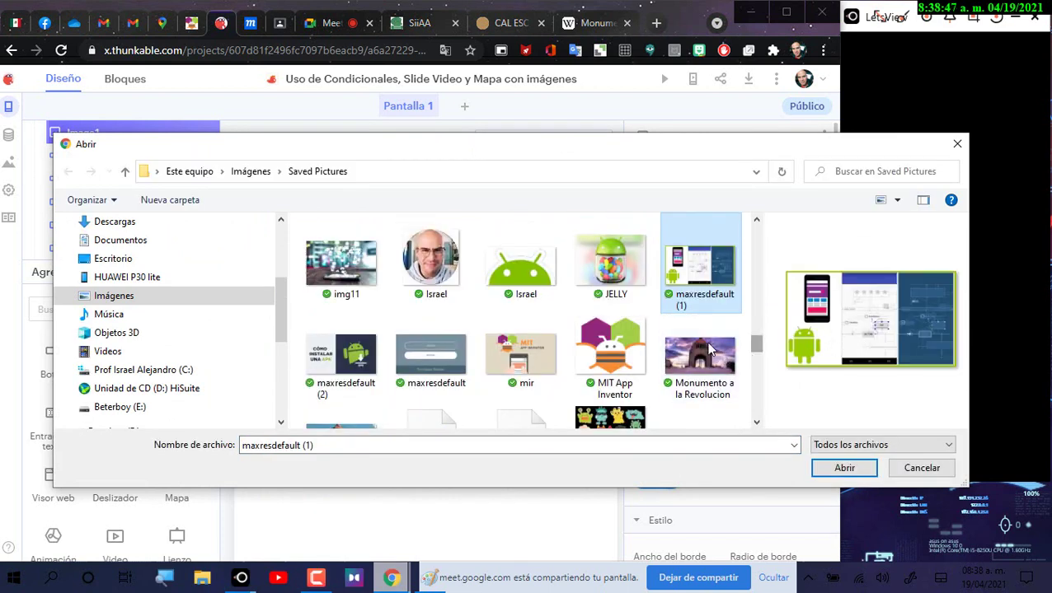
pyautogui.click(738, 353)
pyautogui.click(848, 468)
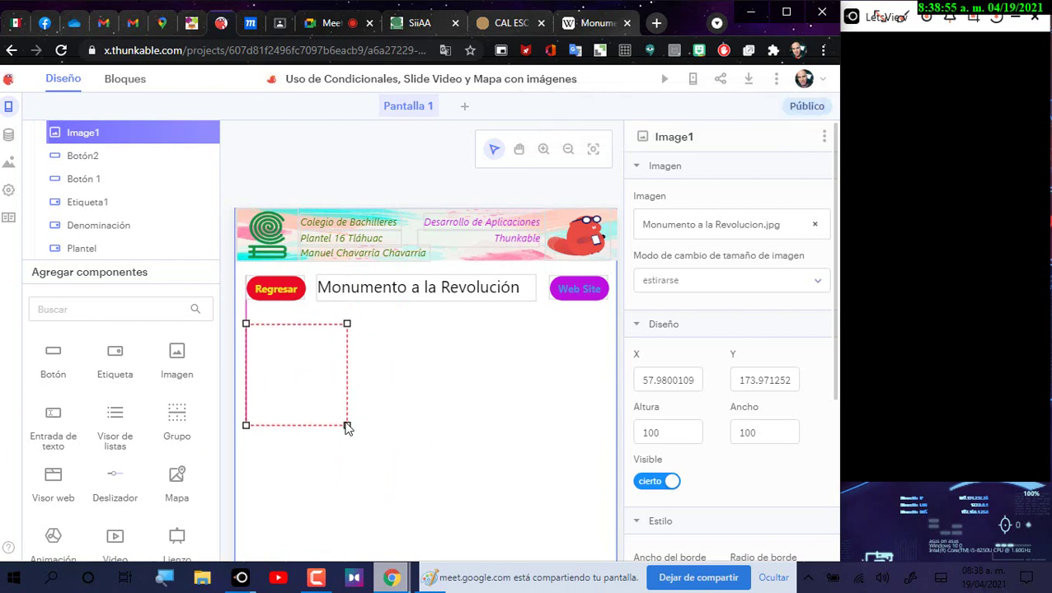
# Step: Stretch Image1 to 375 wide by 207 high, starting at X 0
pyautogui.moveTo(347, 427); pyautogui.dragTo(614, 535)
pyautogui.moveTo(246, 324); pyautogui.dragTo(234, 321)
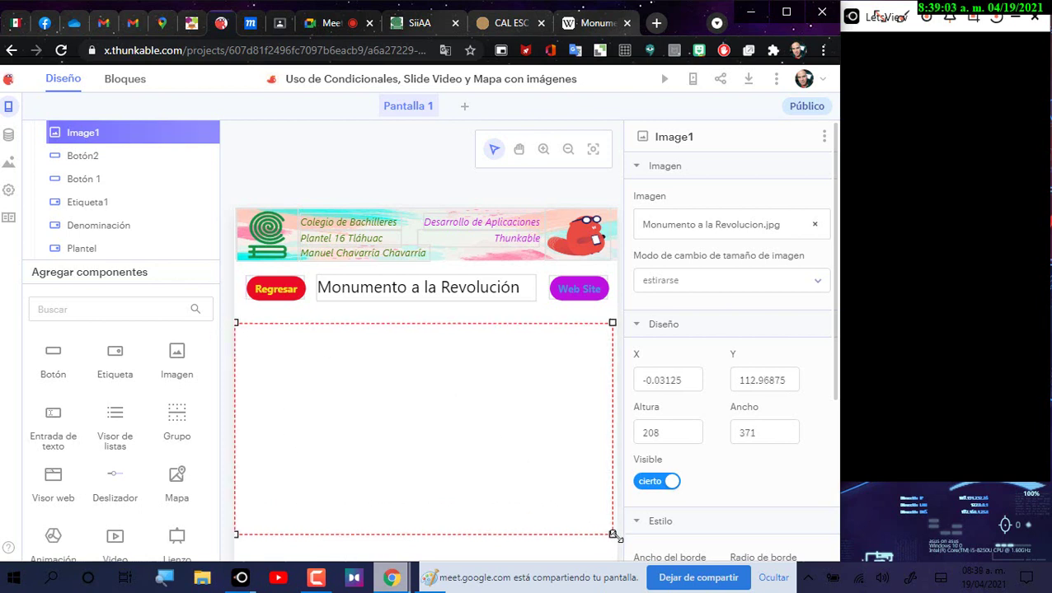
pyautogui.moveTo(612, 535); pyautogui.dragTo(616, 536)
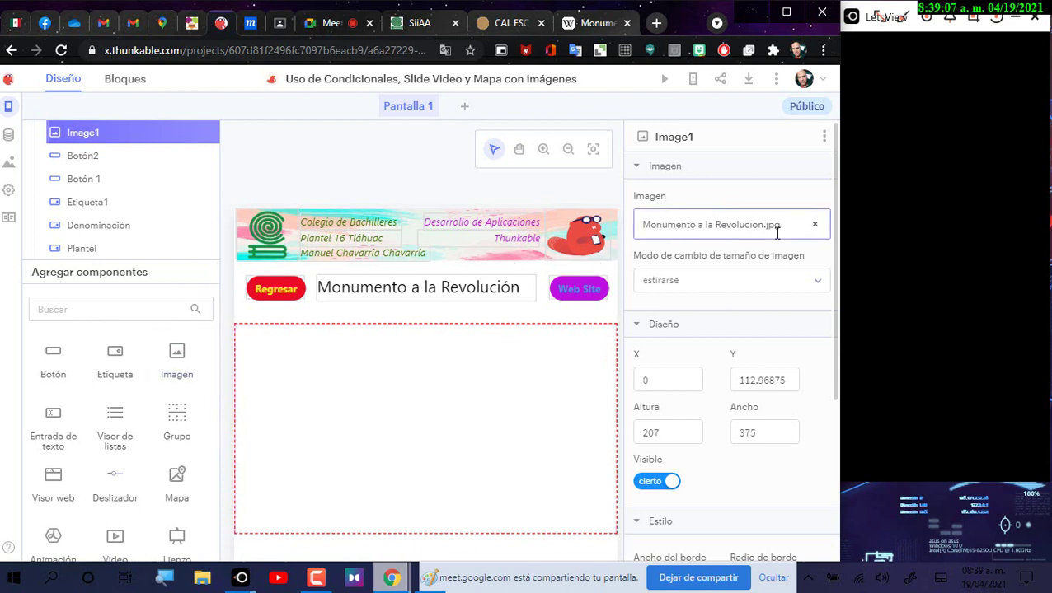
# Step: Keep Monumento a la Revolucion.jpg as Image1's picture and zoom out to the whole screen
pyautogui.click(705, 224)
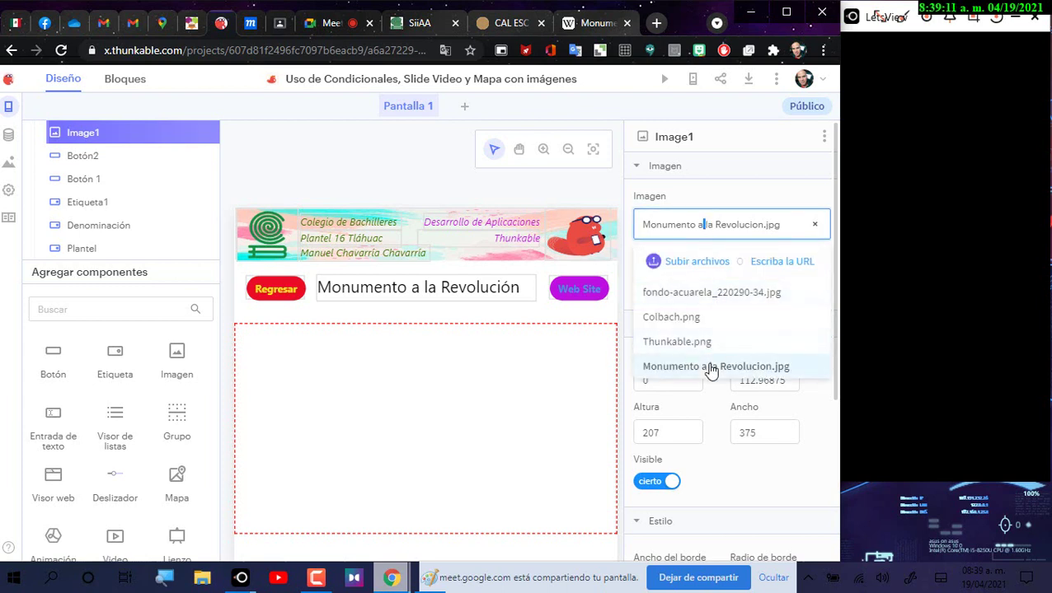
pyautogui.click(712, 368)
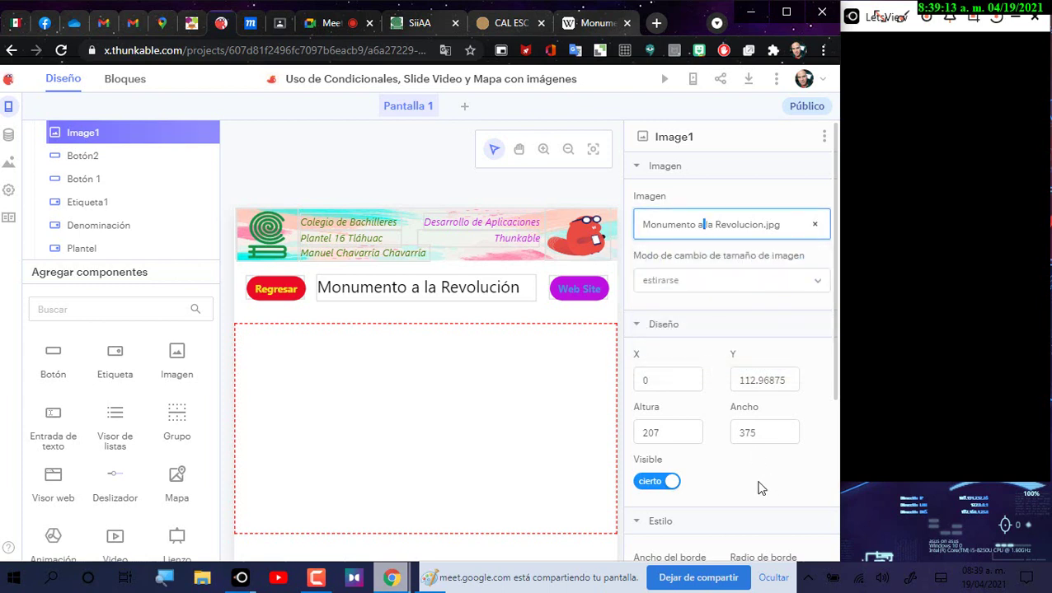
pyautogui.click(825, 228)
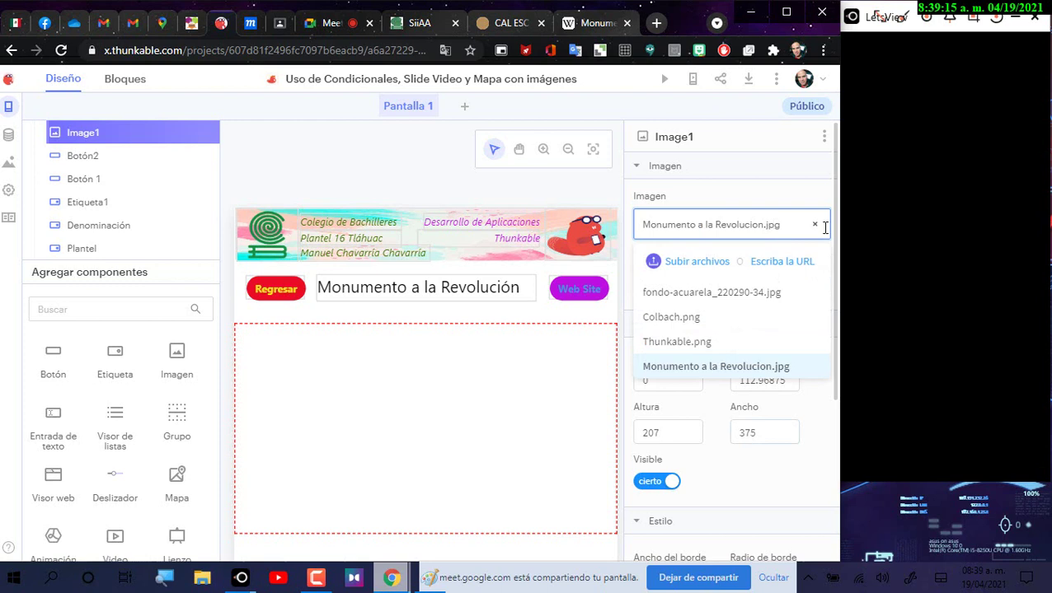
pyautogui.press('Left')
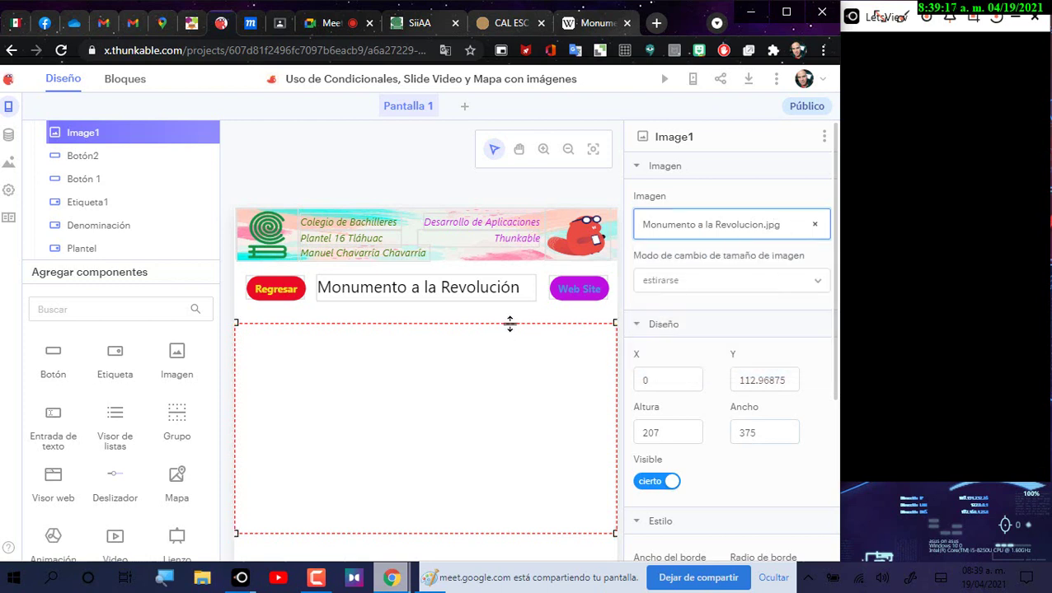
pyautogui.click(417, 189)
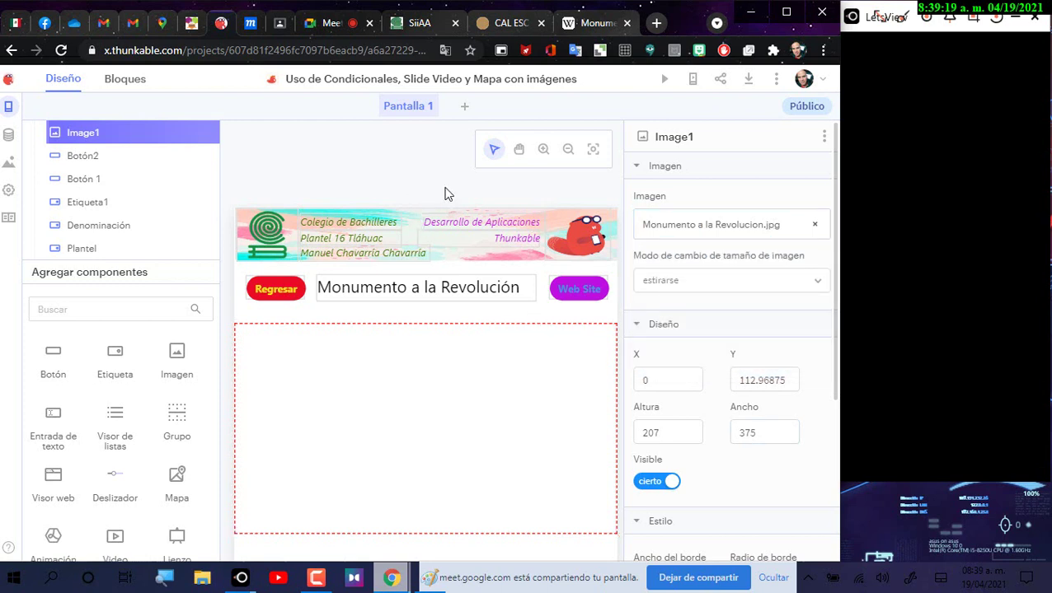
pyautogui.click(567, 151)
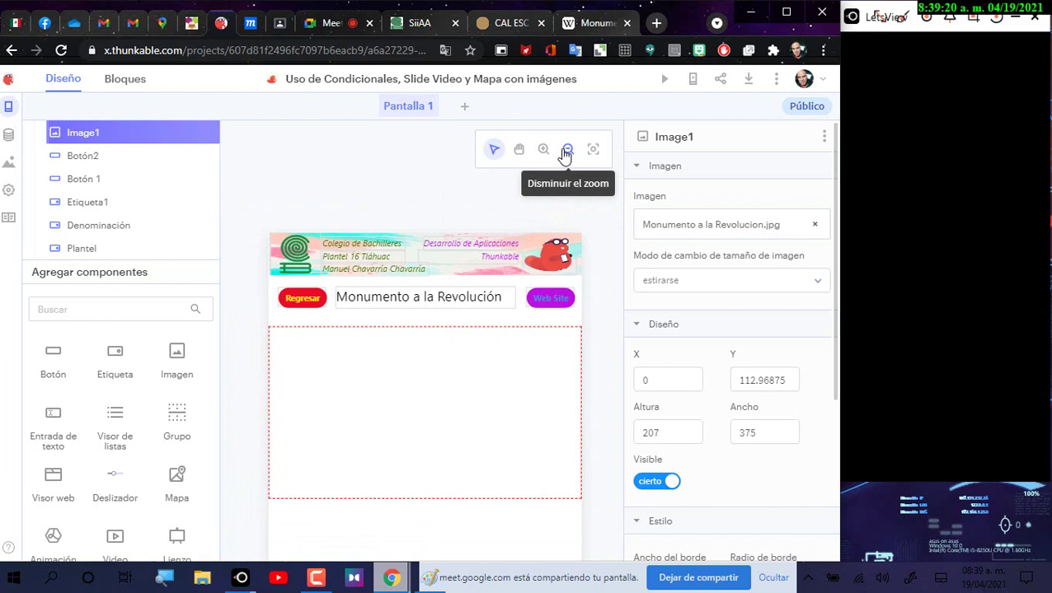
# Step: Shift the phone preview up and confirm Image1's picture is Monumento a la Revolucion.jpg
pyautogui.click(518, 150)
pyautogui.moveTo(579, 319); pyautogui.dragTo(579, 280)
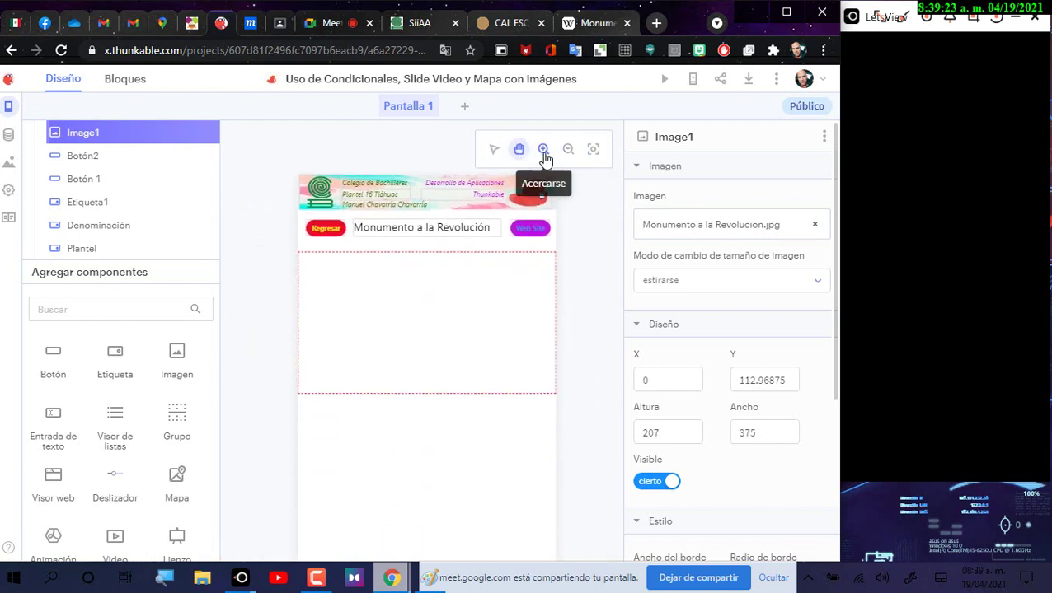
pyautogui.click(684, 224)
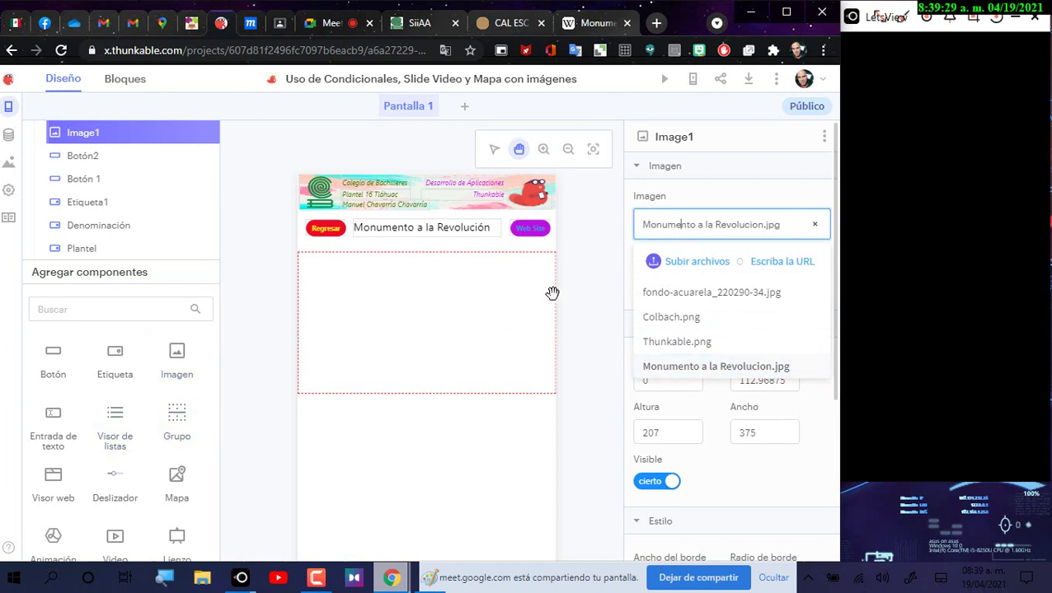
pyautogui.click(762, 419)
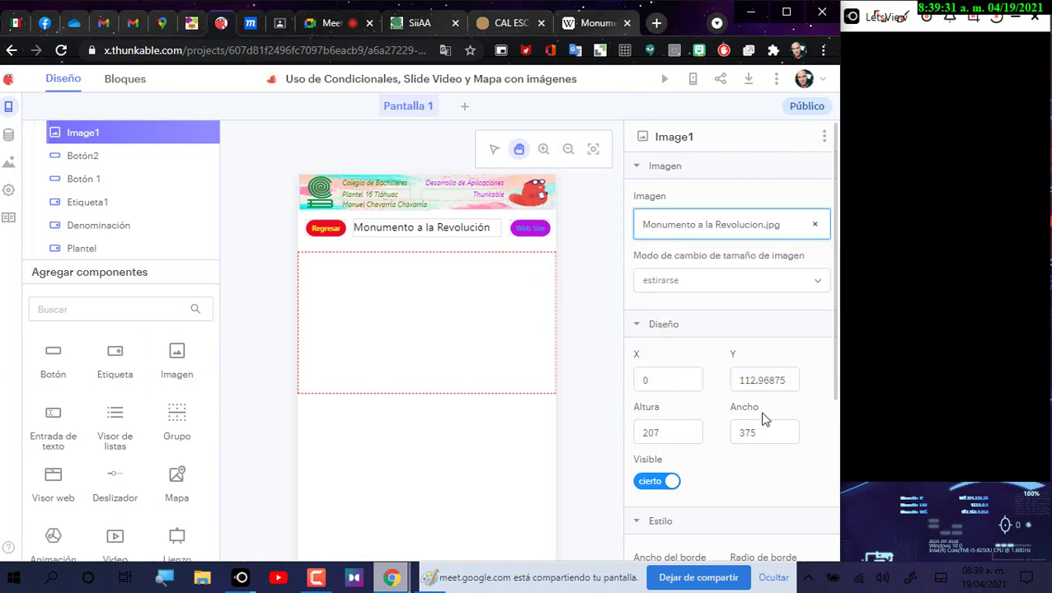
# Step: Keep Image1's resize mode as stretched, then reload the page so the photo displays
pyautogui.click(689, 281)
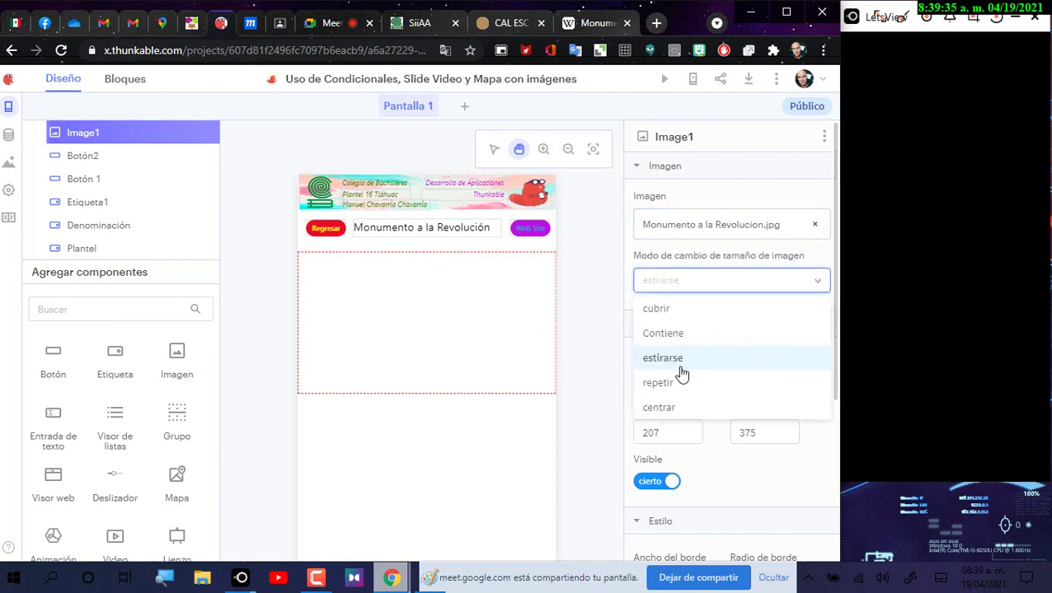
pyautogui.click(674, 365)
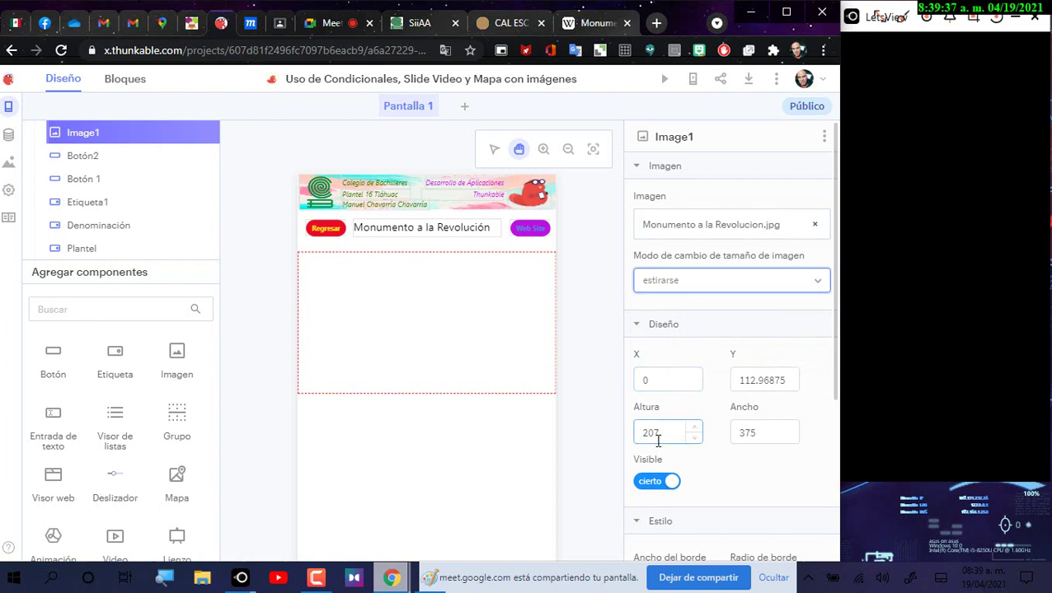
pyautogui.scroll(-2, 659, 428)
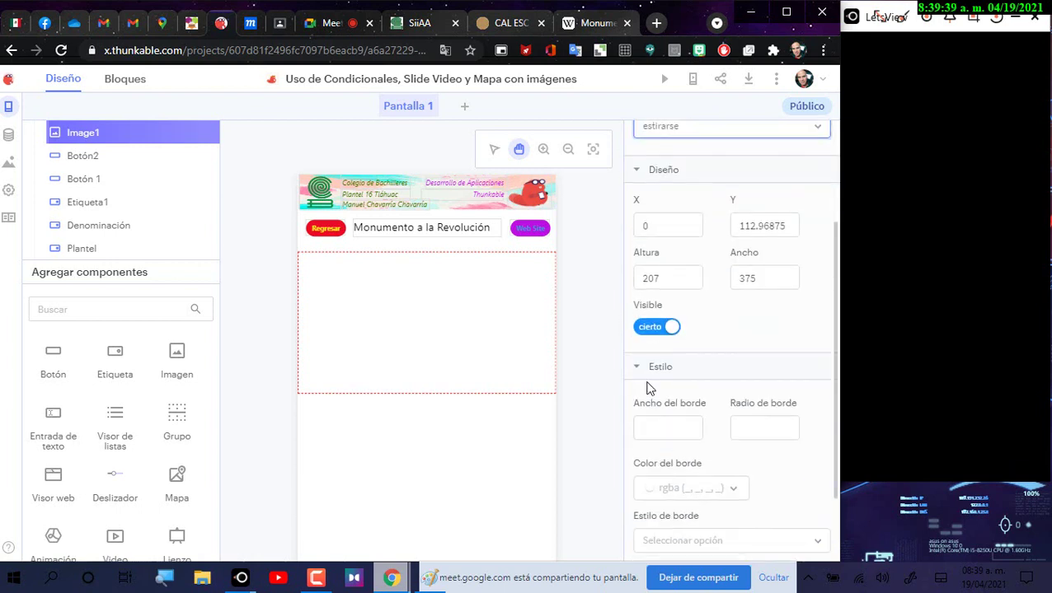
pyautogui.scroll(-1, 692, 441)
pyautogui.scroll(3, 654, 411)
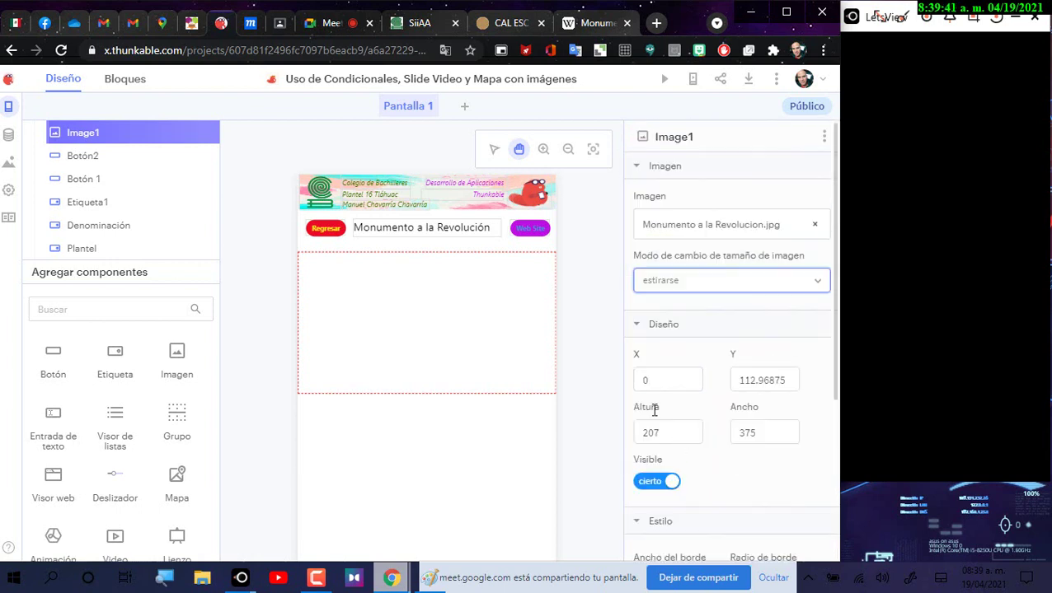
pyautogui.click(61, 48)
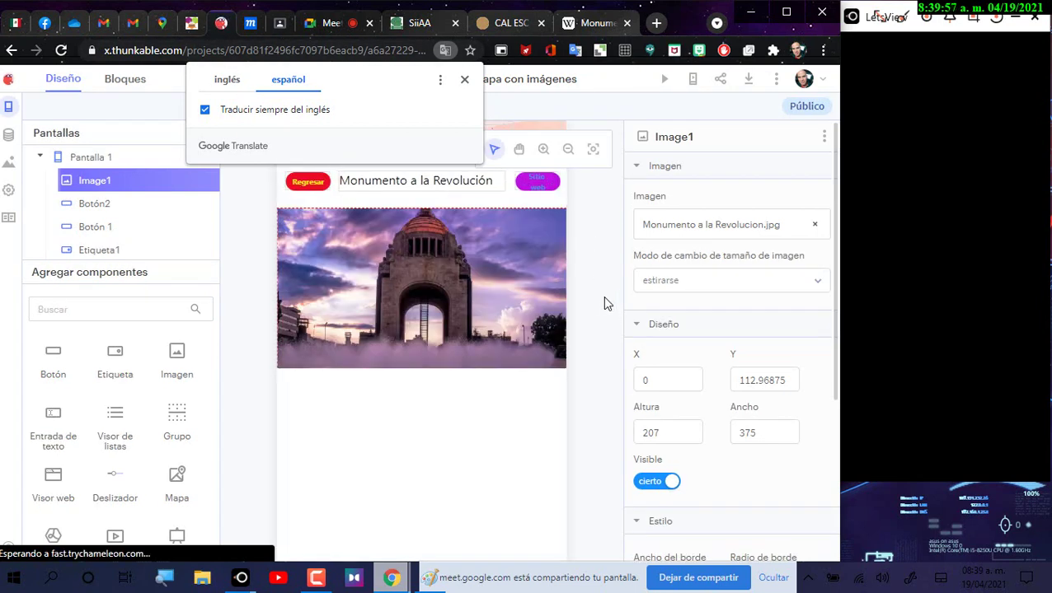
# Step: Close the Google Translate popup and leave Image1's height value unchanged
pyautogui.click(463, 81)
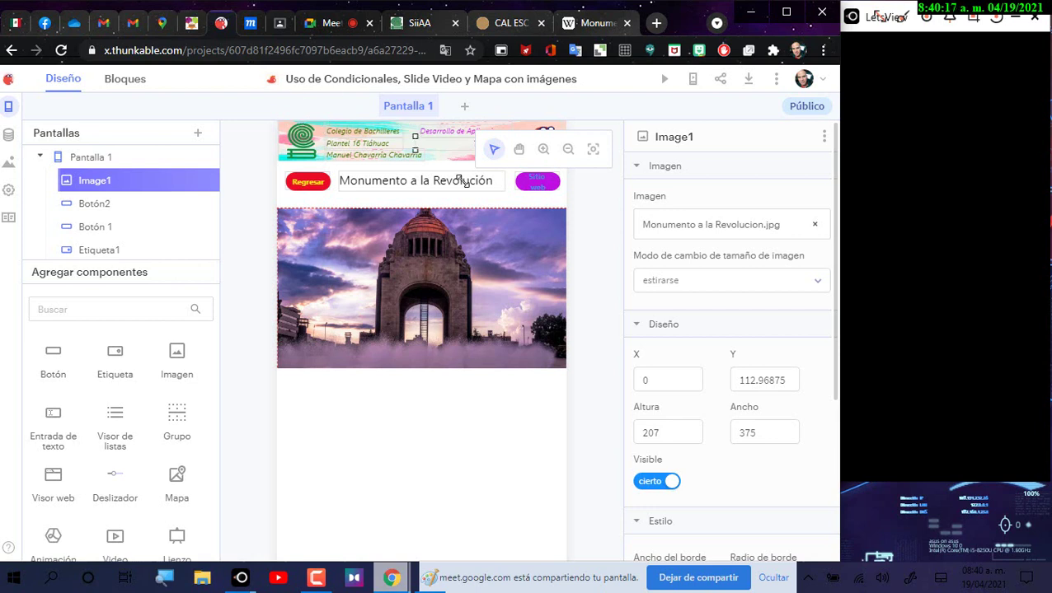
pyautogui.click(661, 416)
pyautogui.click(493, 307)
pyautogui.click(251, 23)
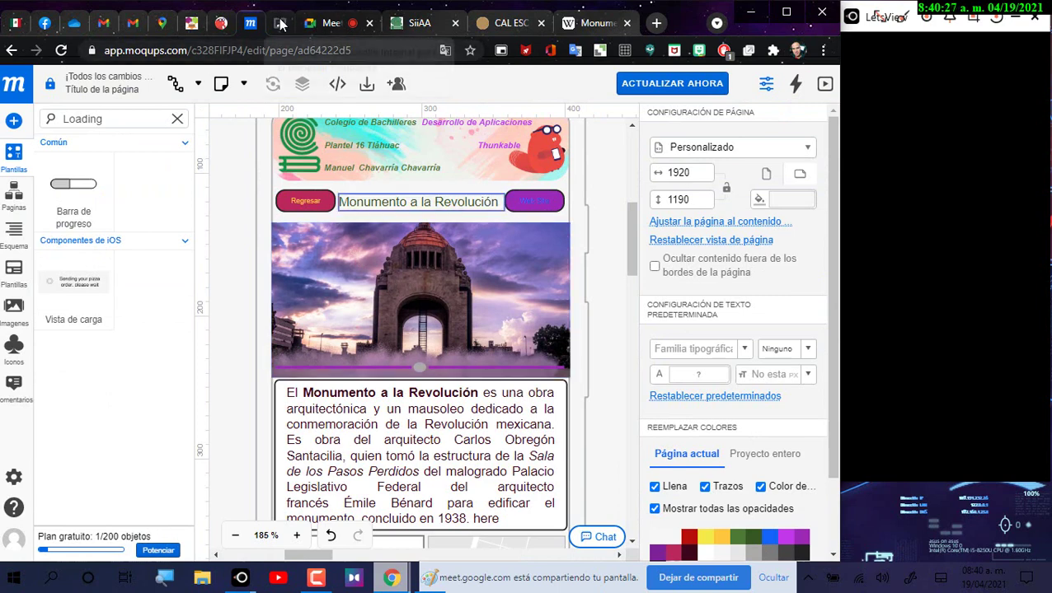
pyautogui.click(221, 23)
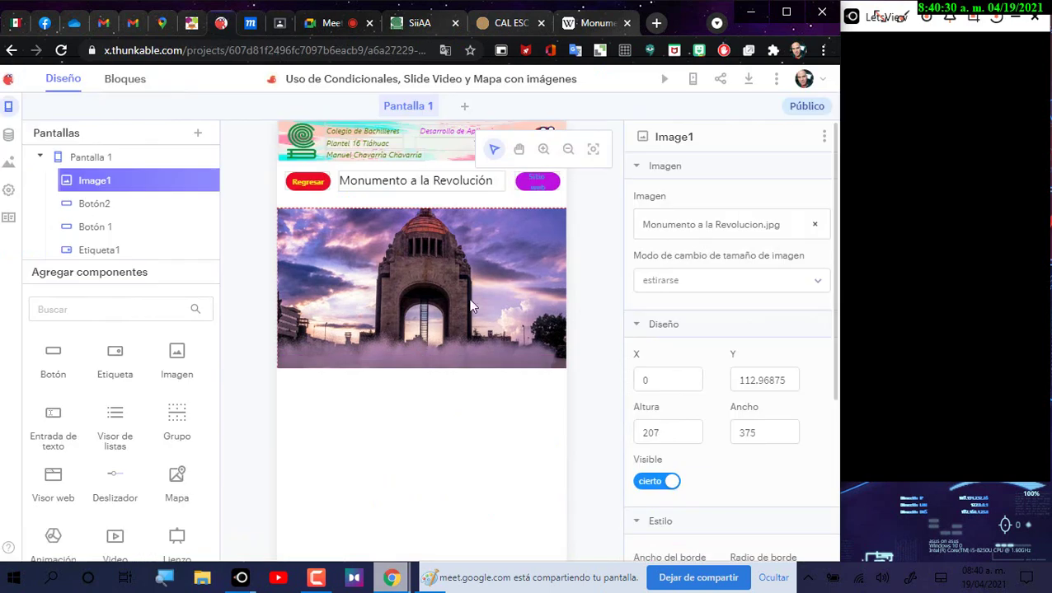
# Step: Stretch the monument photo taller to 371 wide by 236 high and reselect Image1
pyautogui.click(568, 149)
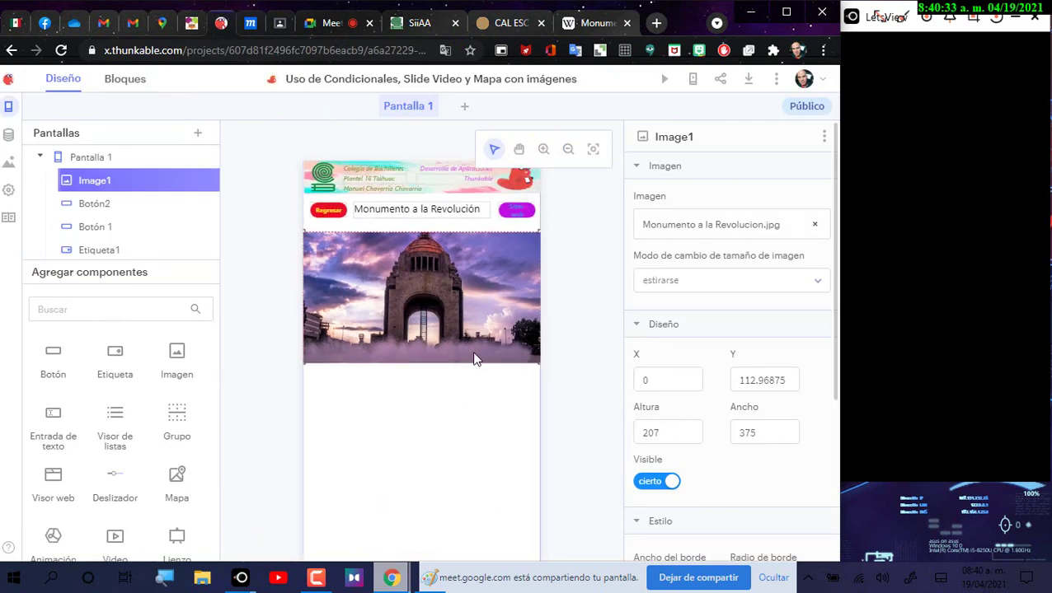
pyautogui.click(455, 366)
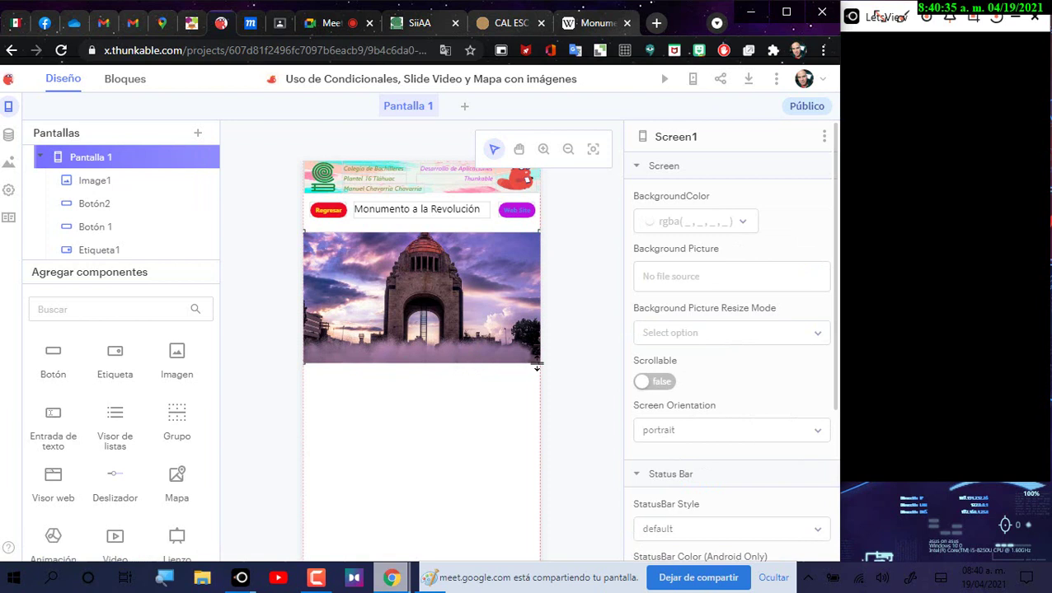
pyautogui.moveTo(535, 382); pyautogui.dragTo(536, 383)
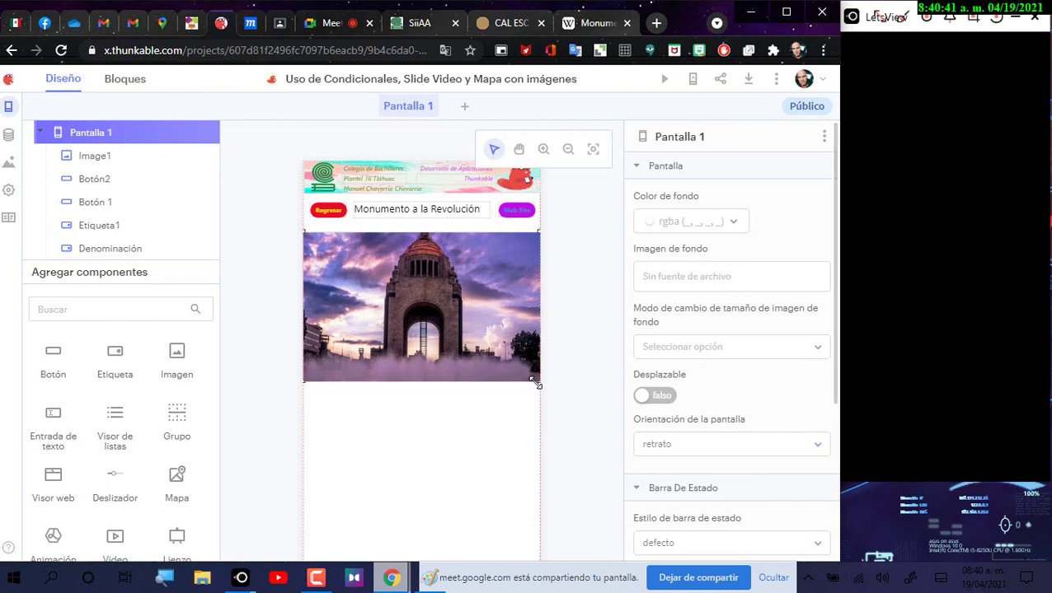
pyautogui.click(519, 286)
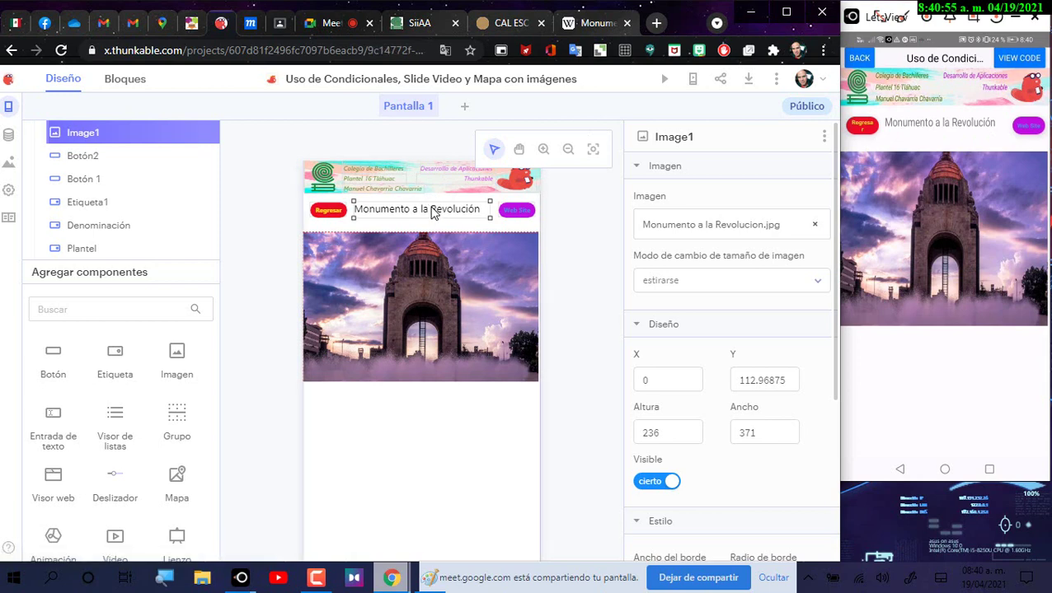
# Step: Nudge the title up, then widen the Regresar button and align it with the title
pyautogui.moveTo(432, 211); pyautogui.dragTo(432, 203)
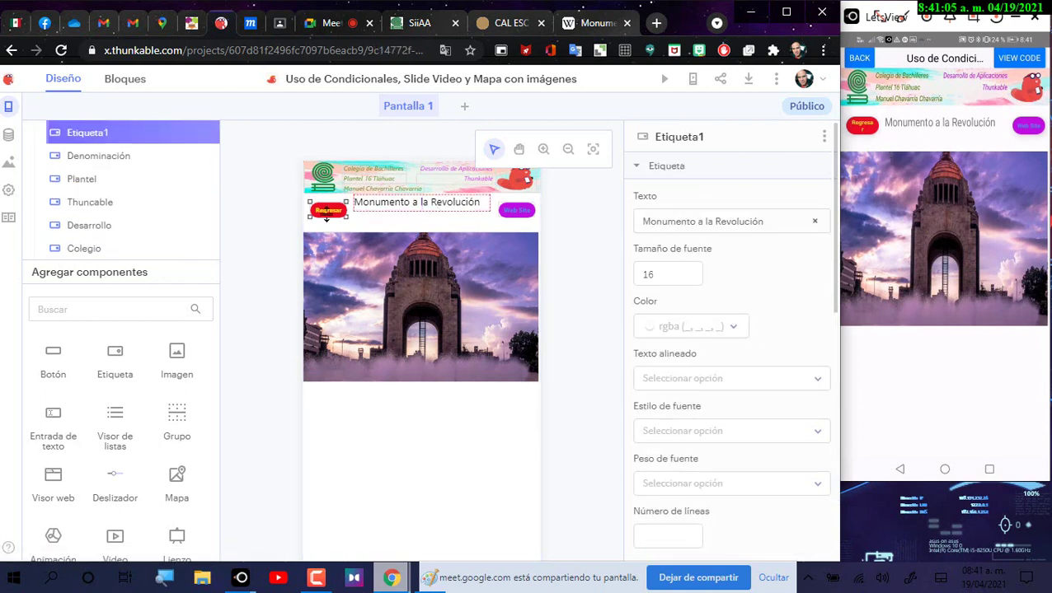
pyautogui.click(544, 150)
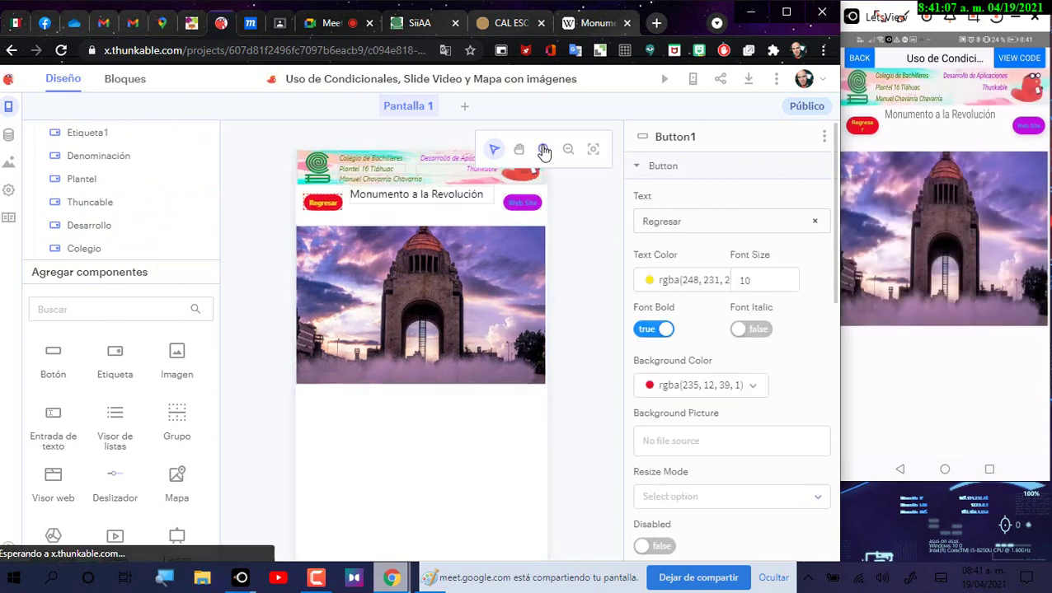
pyautogui.click(543, 150)
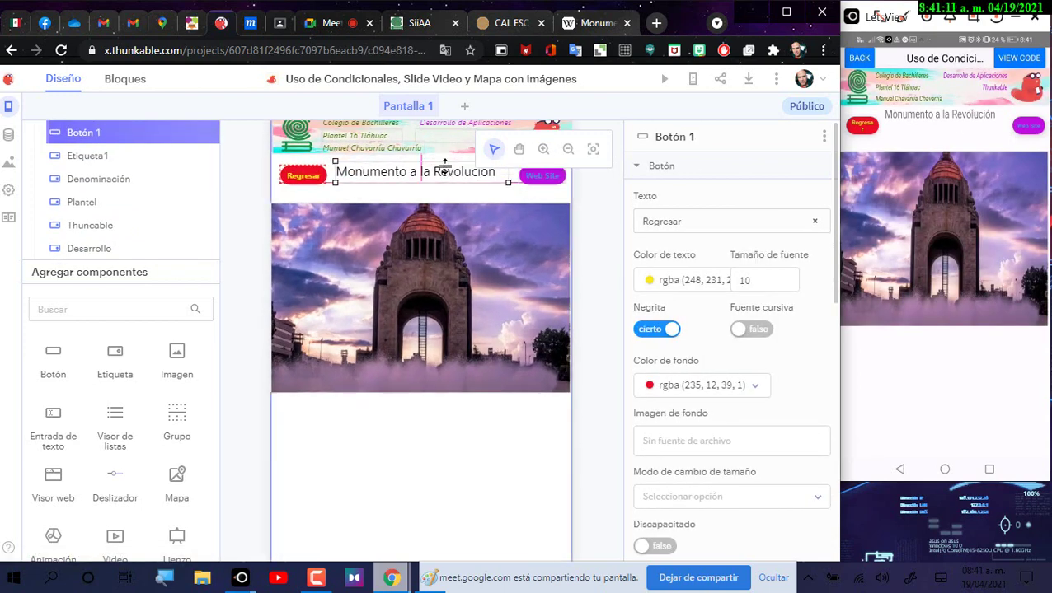
pyautogui.click(306, 178)
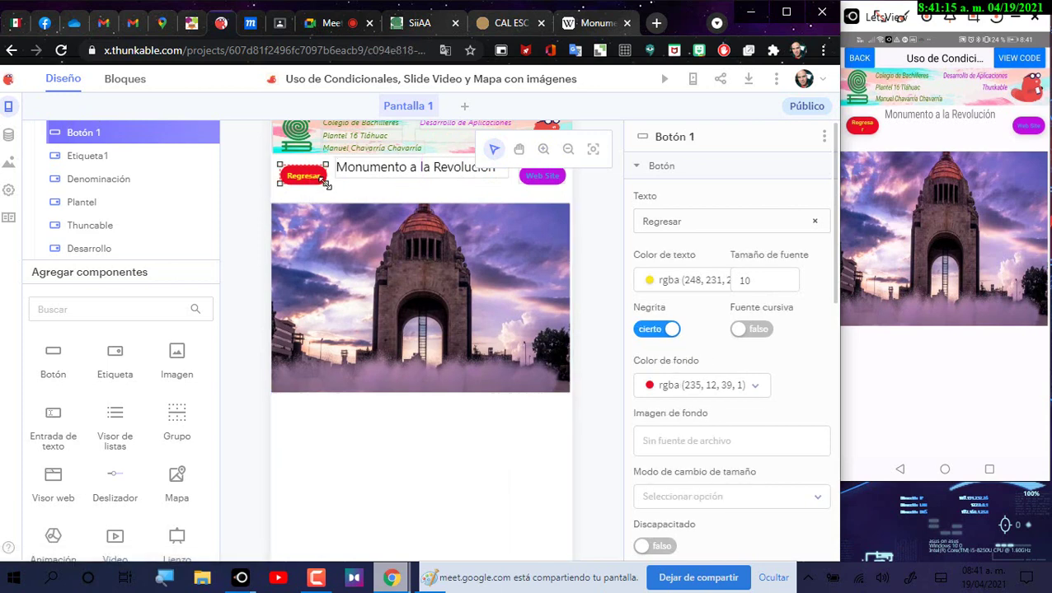
pyautogui.moveTo(329, 184); pyautogui.dragTo(332, 185)
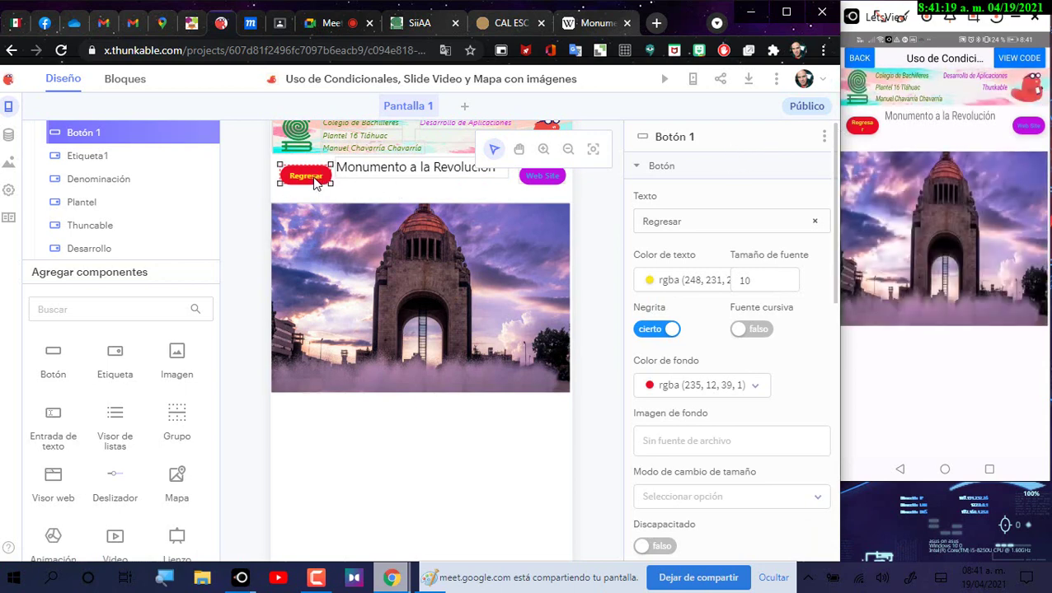
pyautogui.click(316, 178)
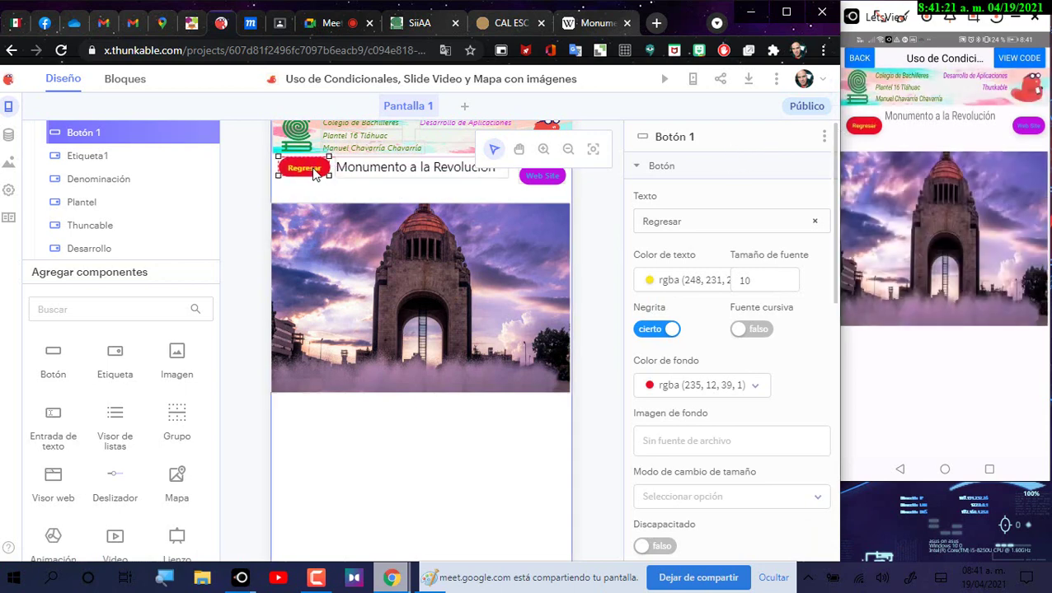
pyautogui.moveTo(316, 174); pyautogui.dragTo(310, 178)
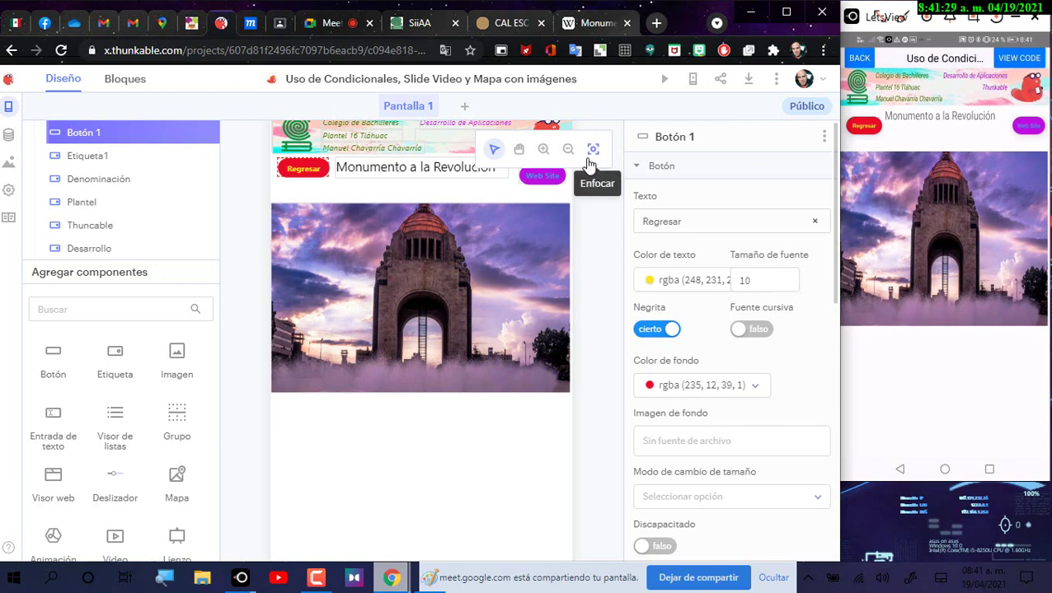
# Step: Raise the Web Site button level with the title row, then select the monument photo
pyautogui.click(516, 149)
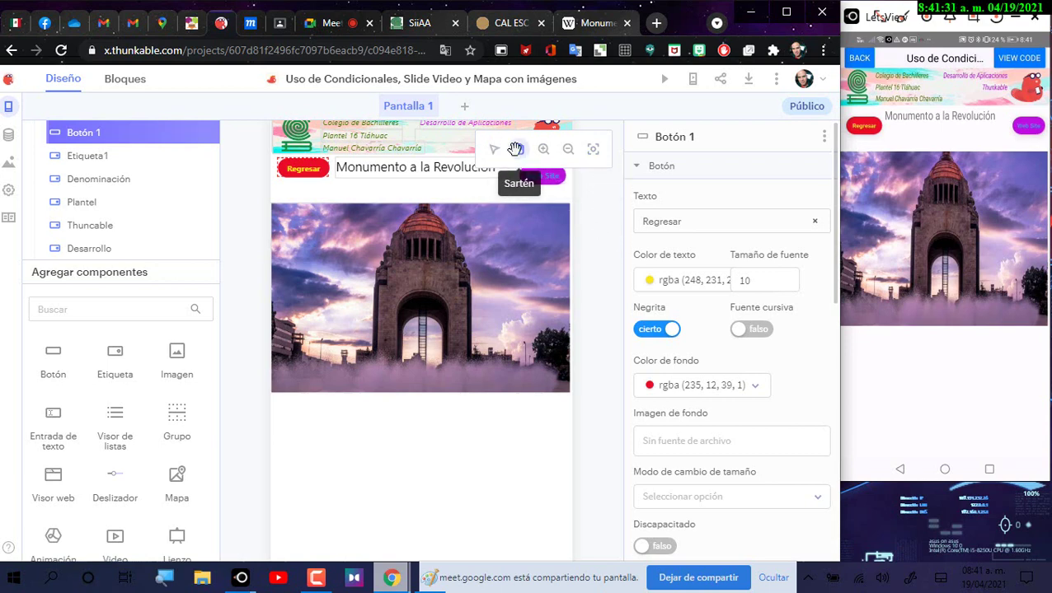
pyautogui.moveTo(486, 470); pyautogui.dragTo(476, 546)
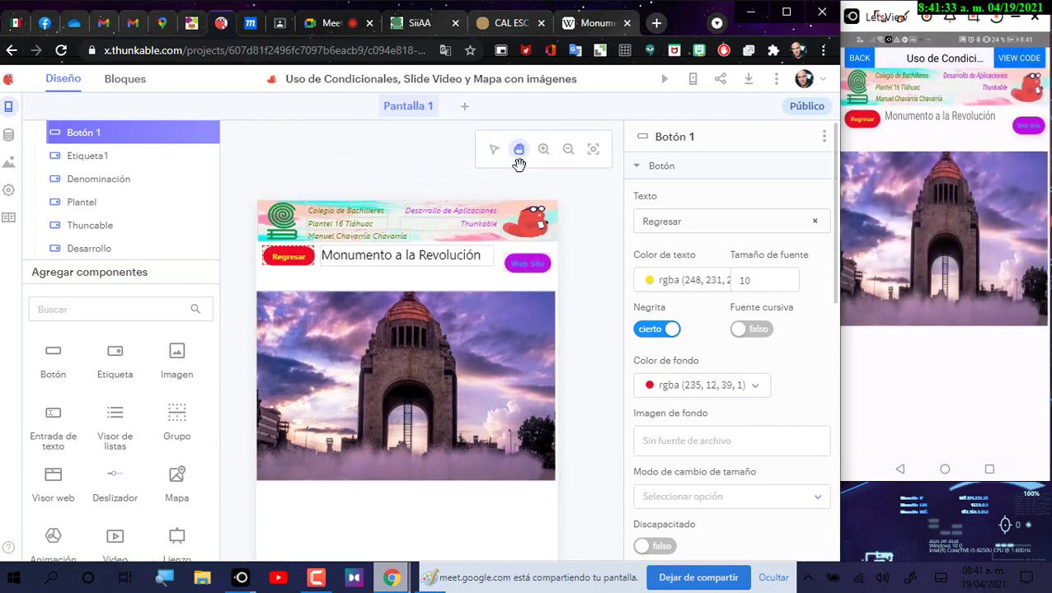
pyautogui.click(494, 149)
pyautogui.click(528, 264)
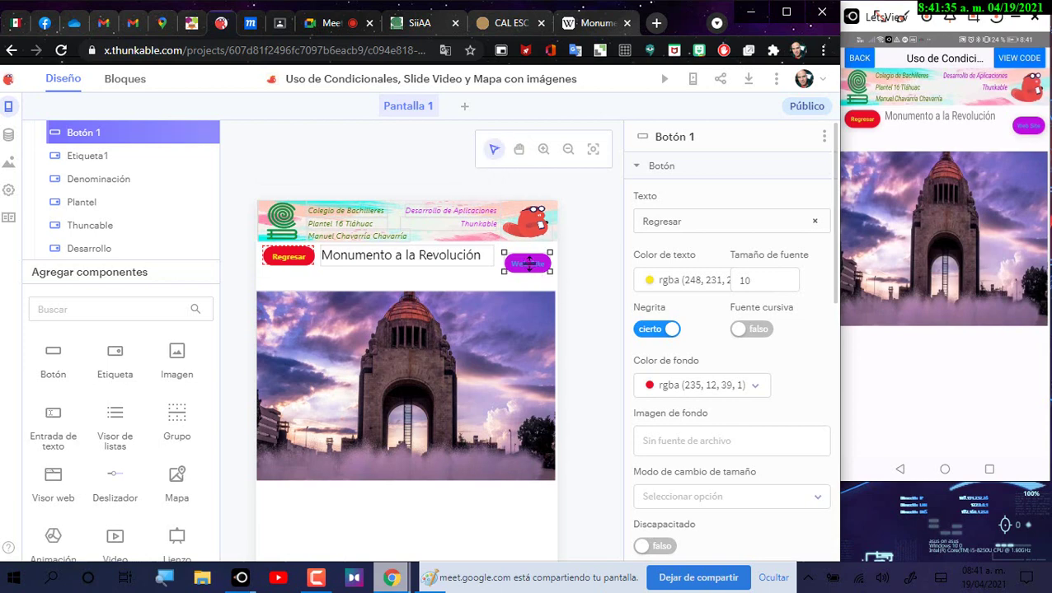
pyautogui.moveTo(528, 263); pyautogui.dragTo(528, 259)
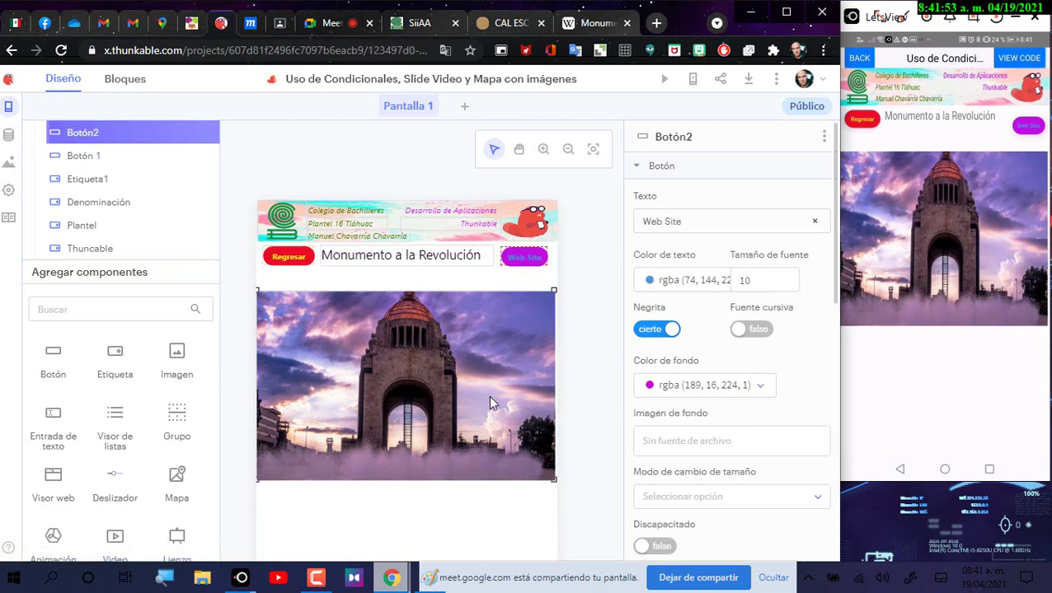
pyautogui.click(479, 371)
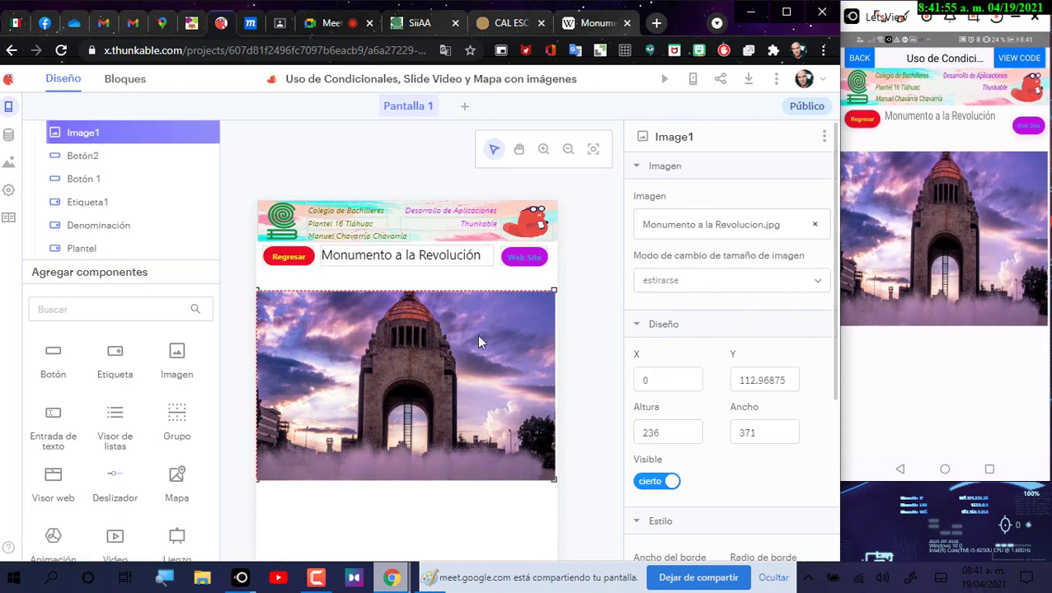
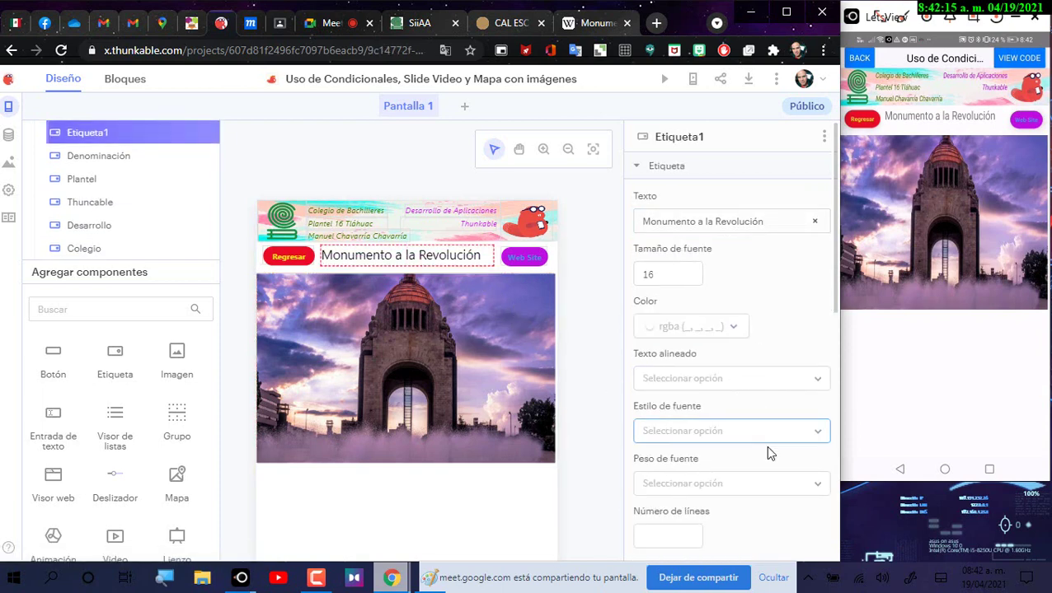
# Step: Nudge the Monumento a la Revolución title label down to Y about 59.97
pyautogui.scroll(-7, 766, 448)
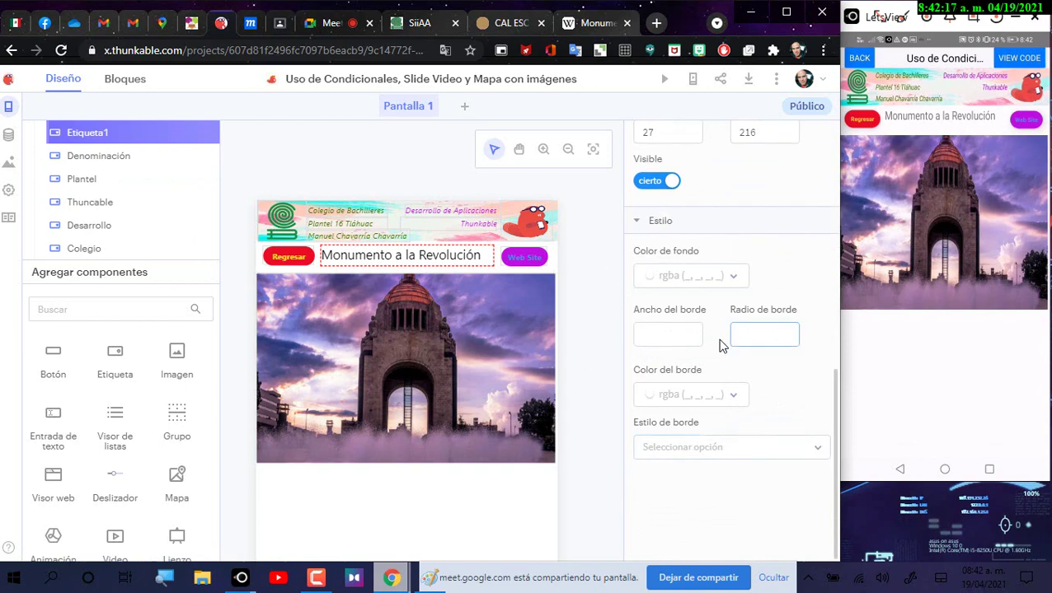
pyautogui.scroll(3, 719, 346)
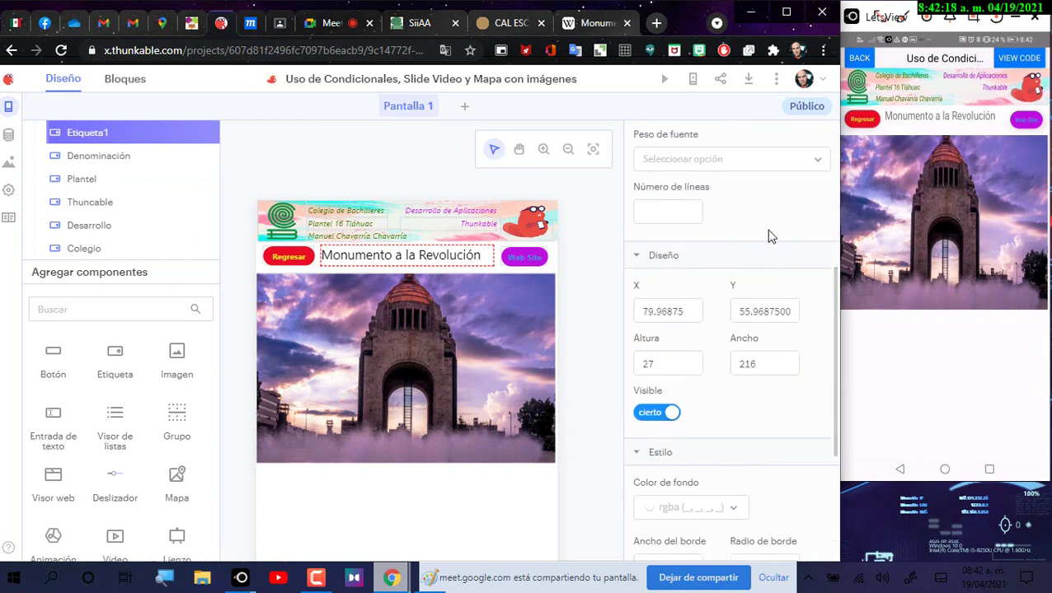
pyautogui.click(792, 307)
pyautogui.click(792, 307)
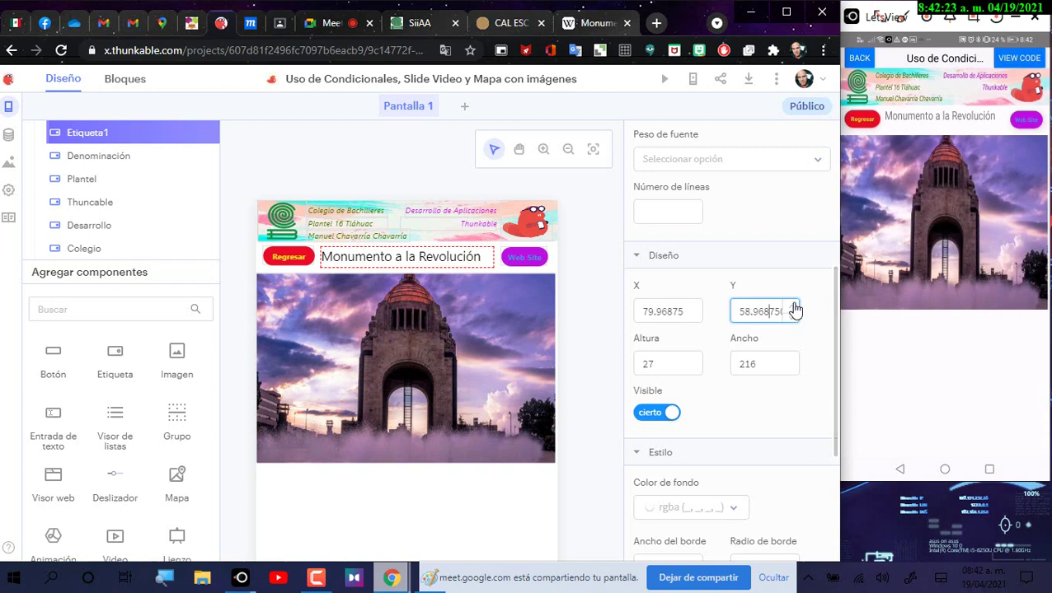
pyautogui.click(793, 308)
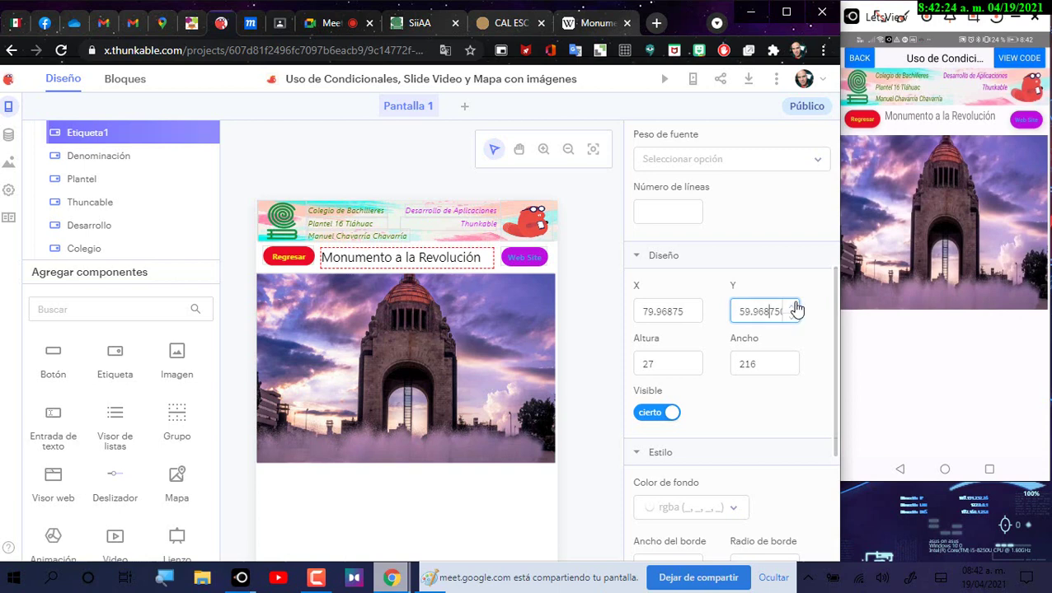
# Step: Shift the title label right, entering X 90 and then stepping it to 93
pyautogui.click(692, 311)
pyautogui.doubleClick(696, 309)
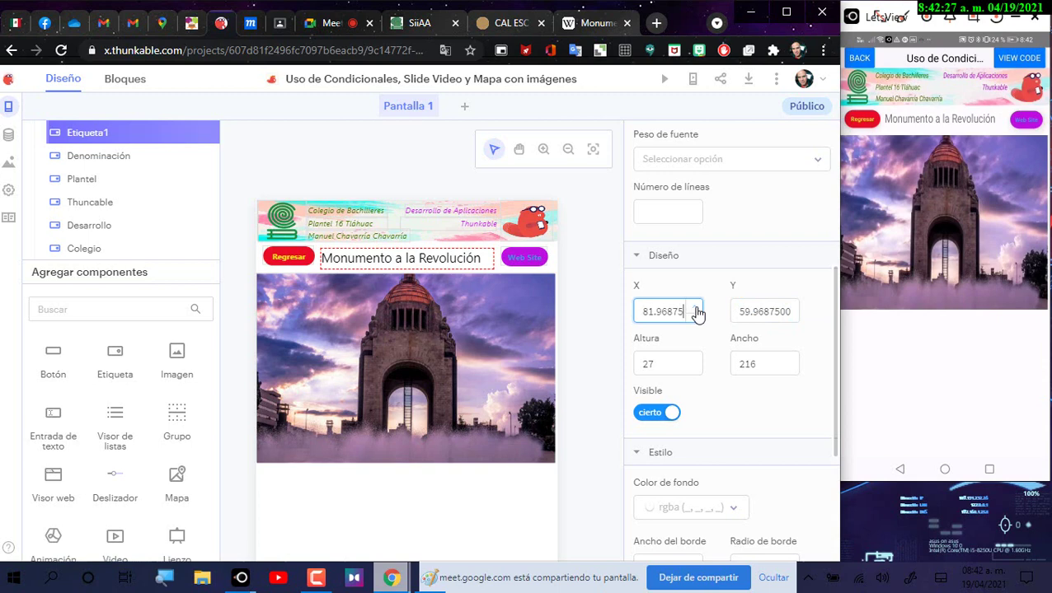
pyautogui.click(697, 309)
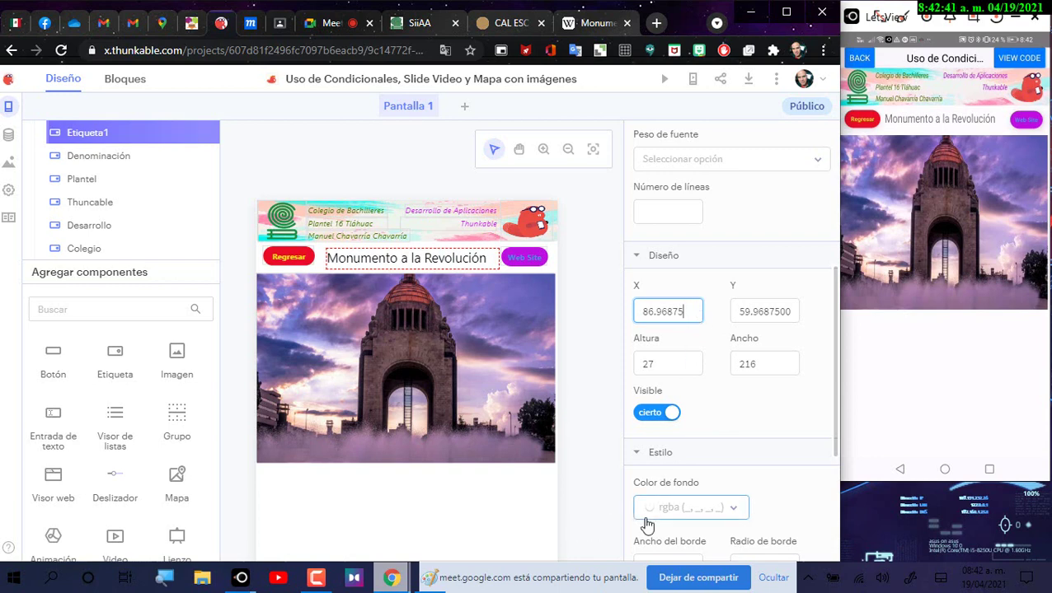
pyautogui.click(571, 277)
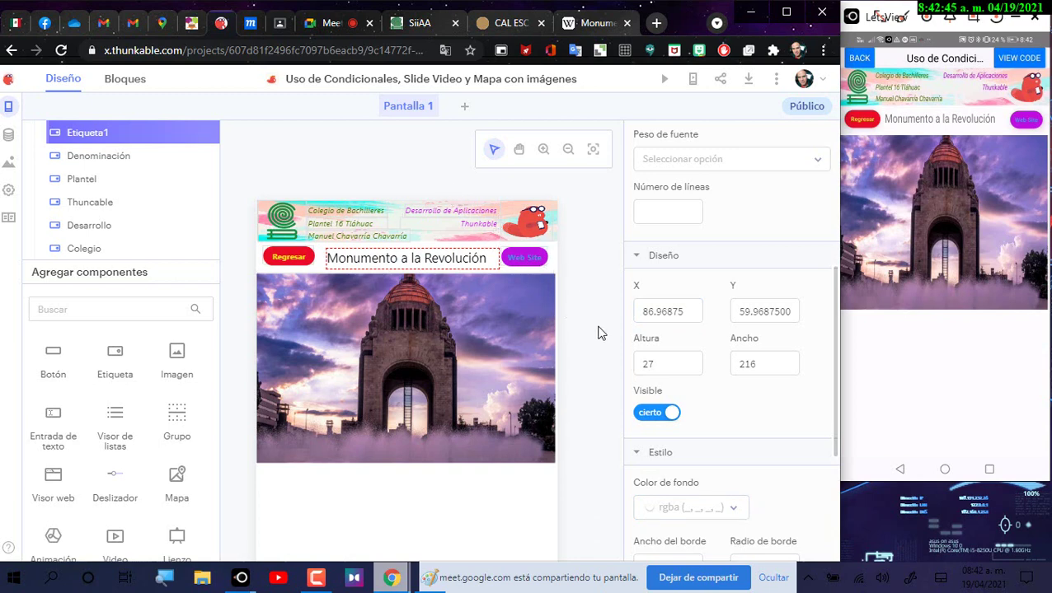
pyautogui.click(665, 318)
pyautogui.doubleClick(682, 312)
pyautogui.write('9')
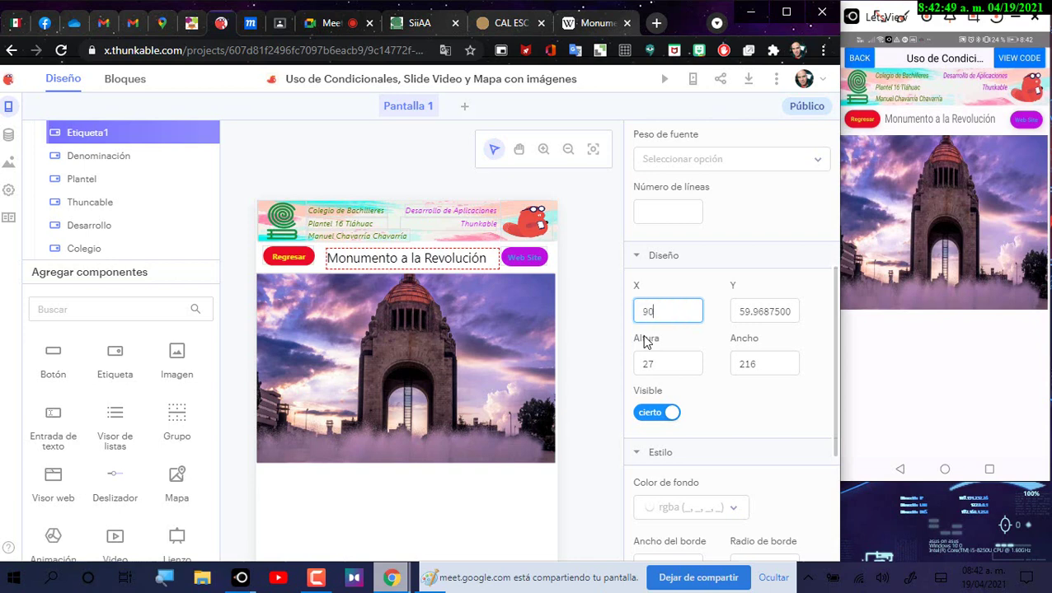
pyautogui.write('0')
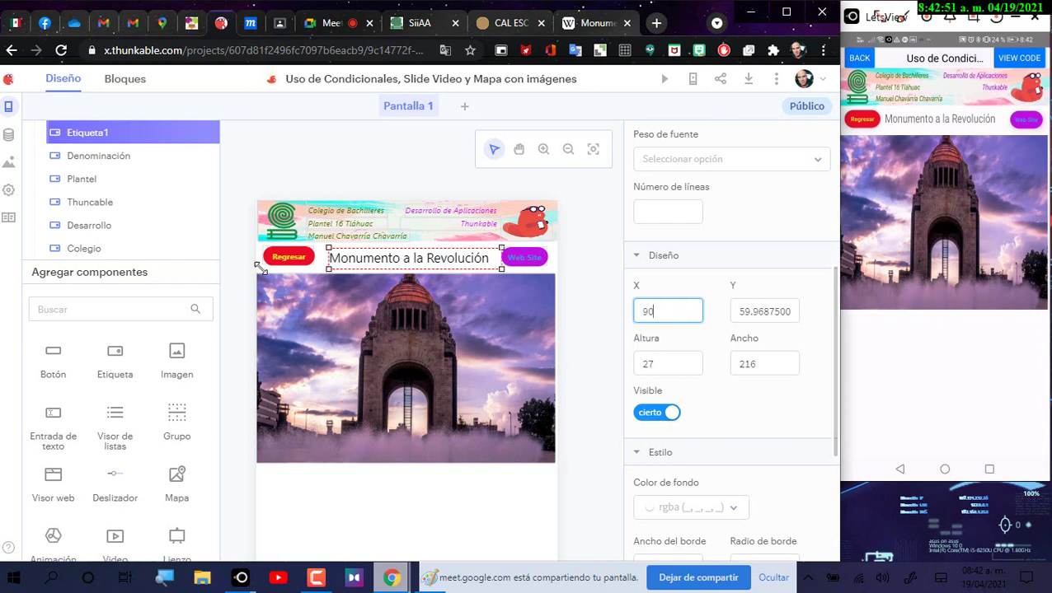
pyautogui.click(592, 284)
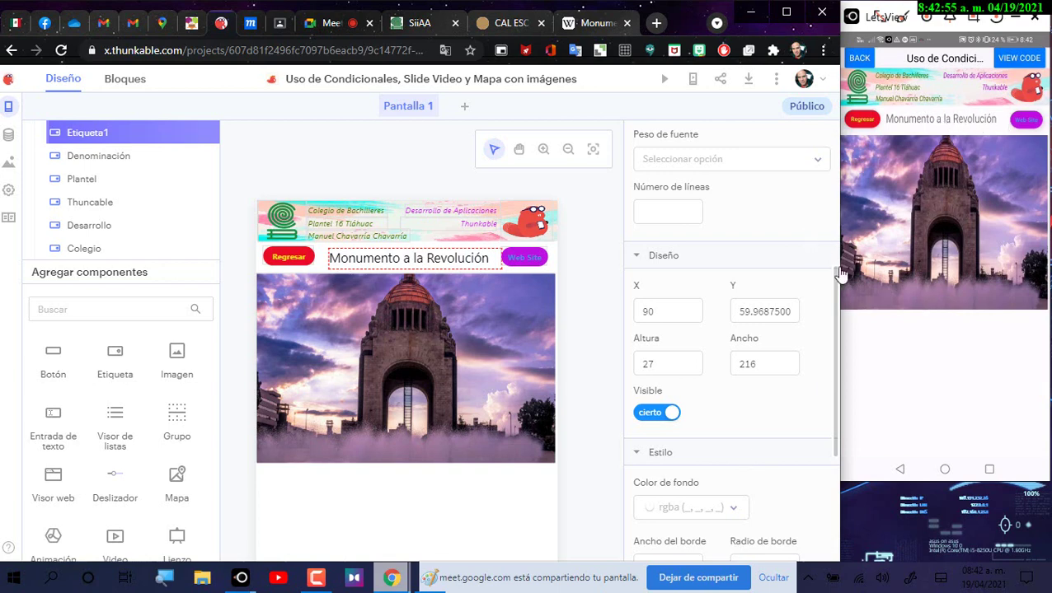
pyautogui.click(697, 309)
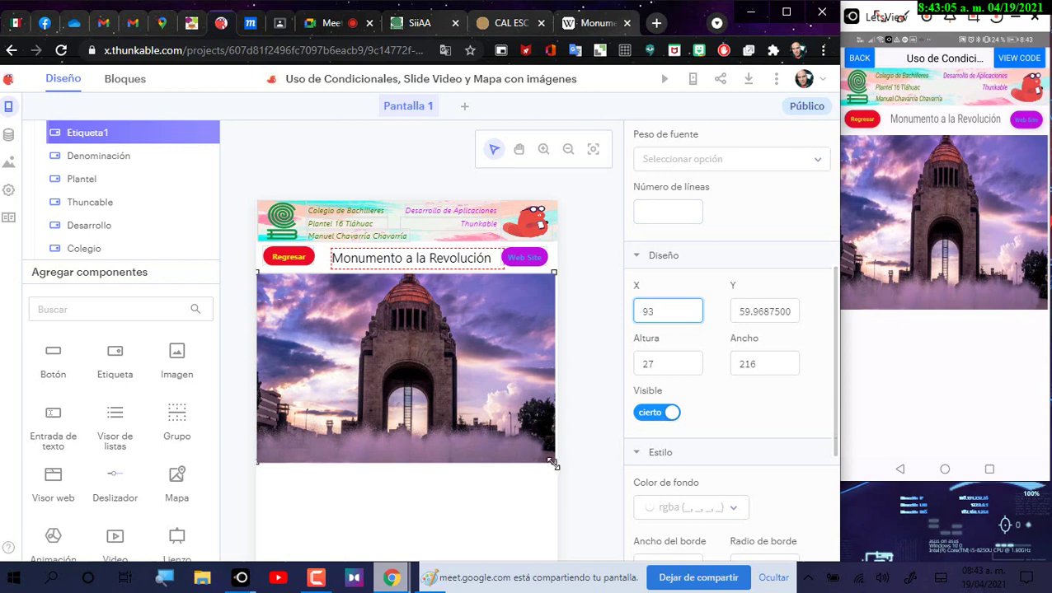
# Step: Place a slider at the image's bottom edge at X 0 and stretch it 375 wide
pyautogui.moveTo(553, 465); pyautogui.dragTo(555, 455)
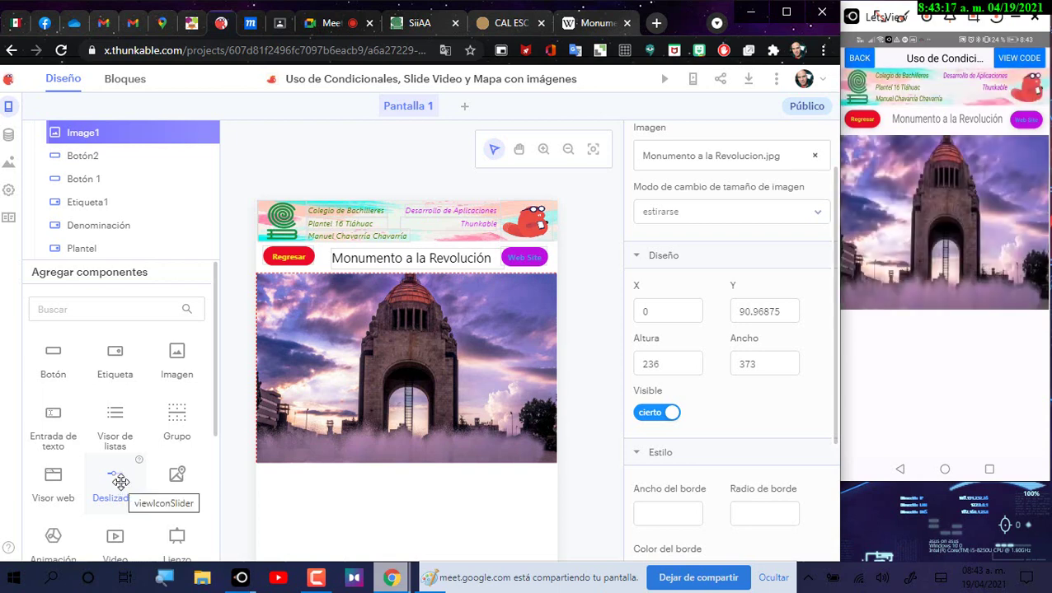
pyautogui.moveTo(121, 482); pyautogui.dragTo(314, 444)
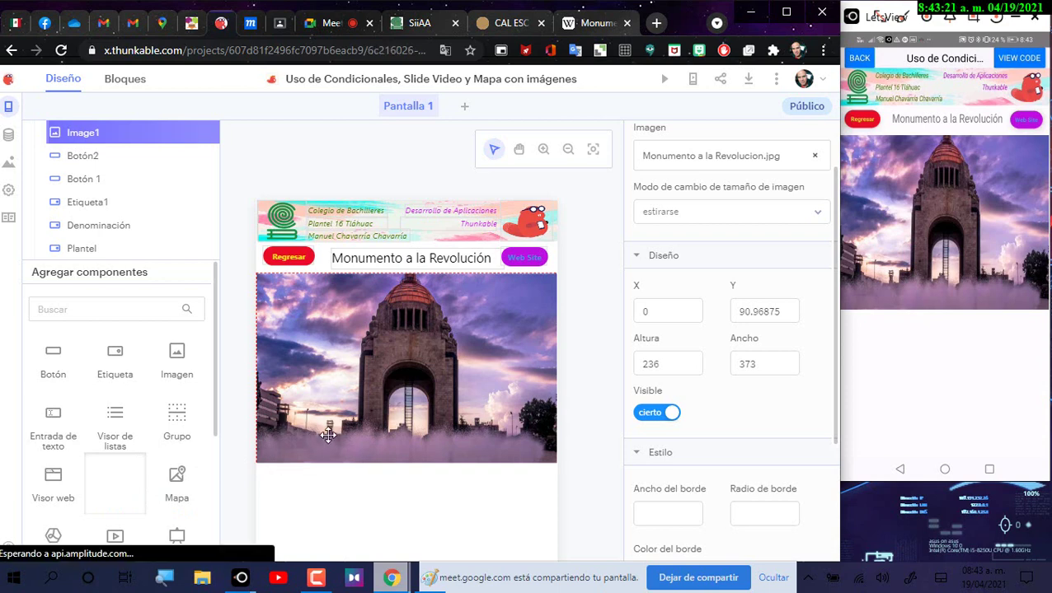
pyautogui.moveTo(337, 431); pyautogui.dragTo(322, 462)
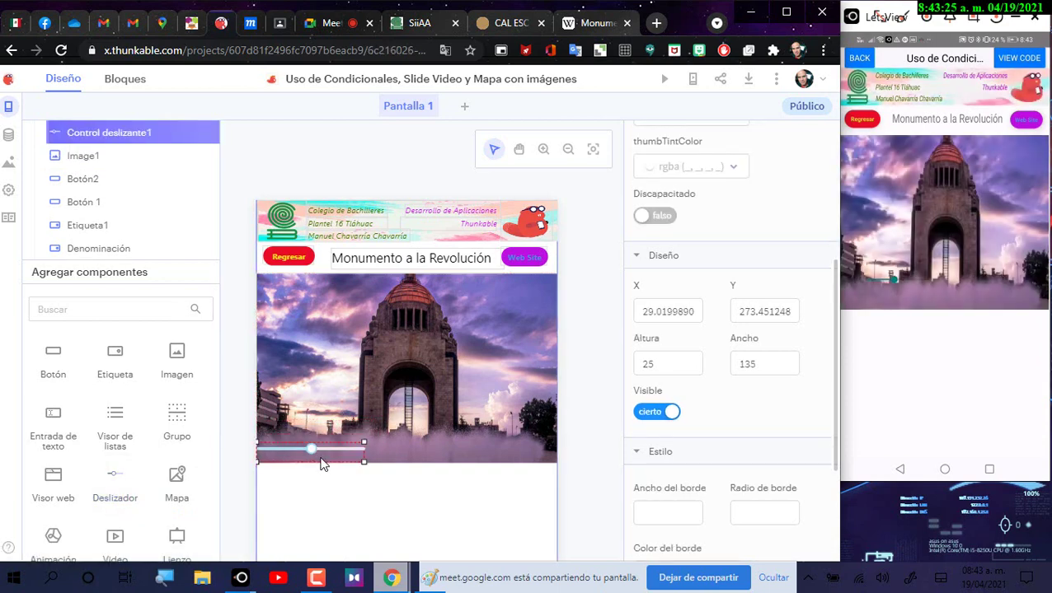
pyautogui.click(312, 446)
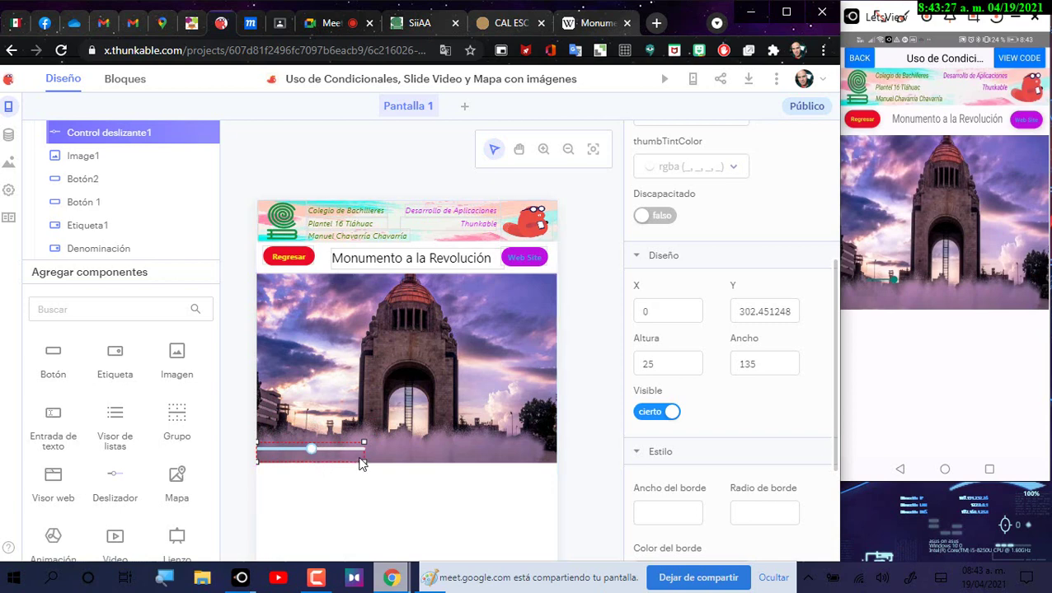
pyautogui.moveTo(363, 463); pyautogui.dragTo(556, 470)
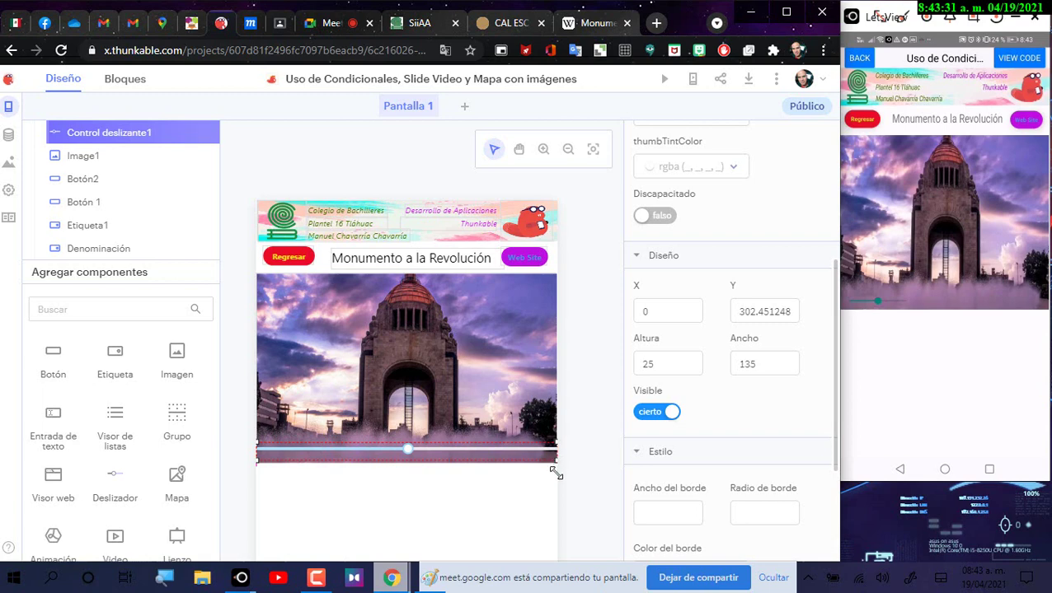
pyautogui.scroll(6, 703, 280)
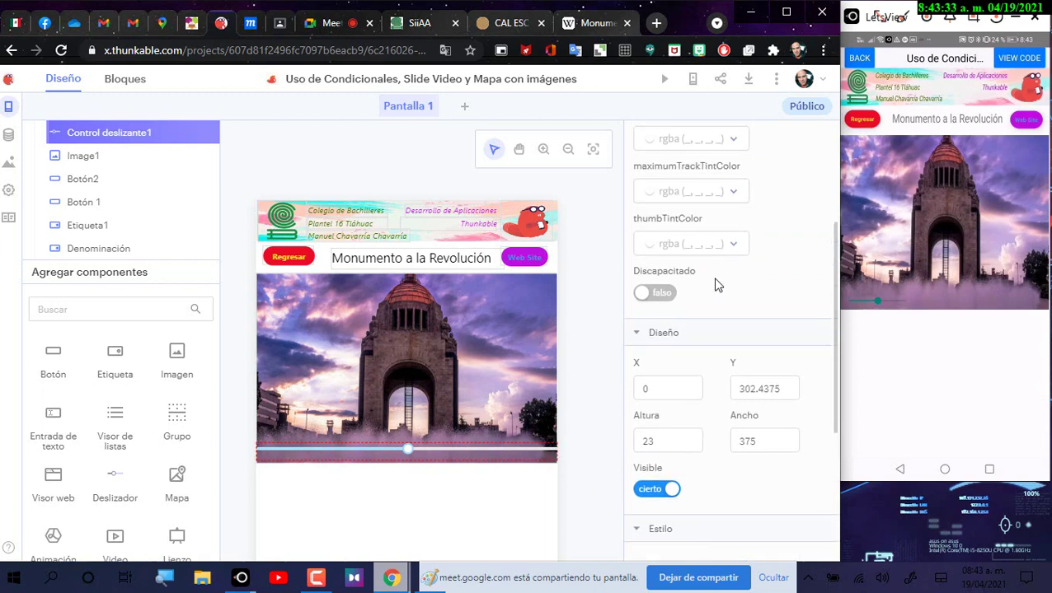
# Step: Give the slider a maximum value of 3 and a starting value of 0
pyautogui.click(664, 222)
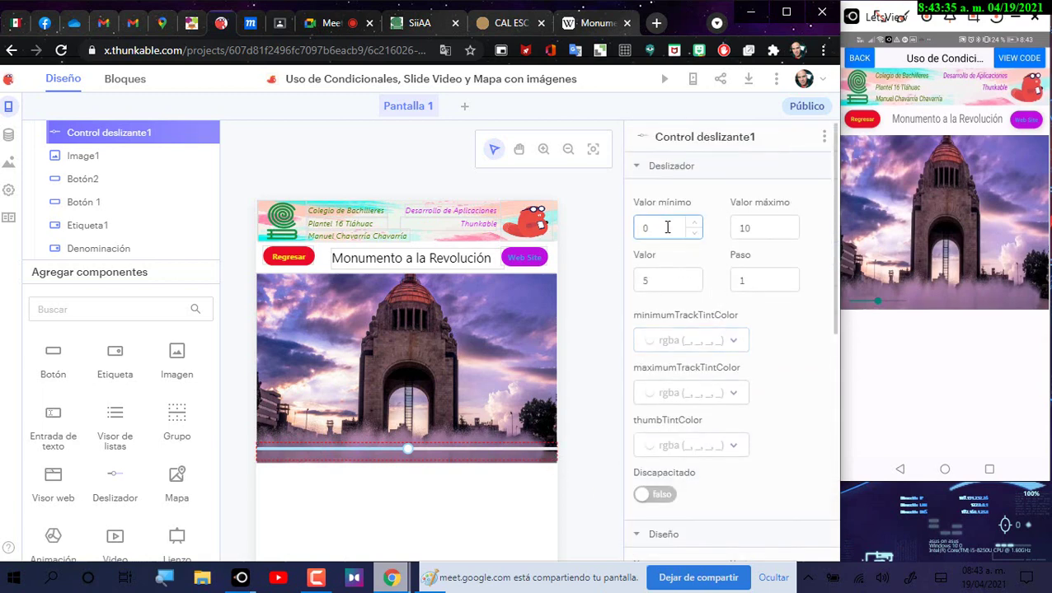
pyautogui.moveTo(764, 226); pyautogui.dragTo(734, 227)
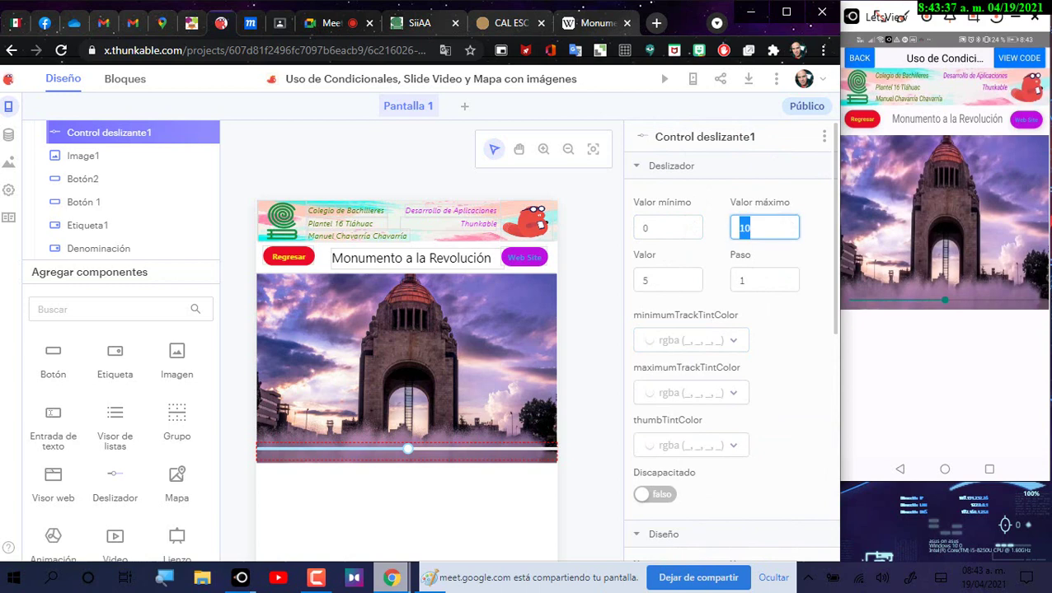
pyautogui.write('3')
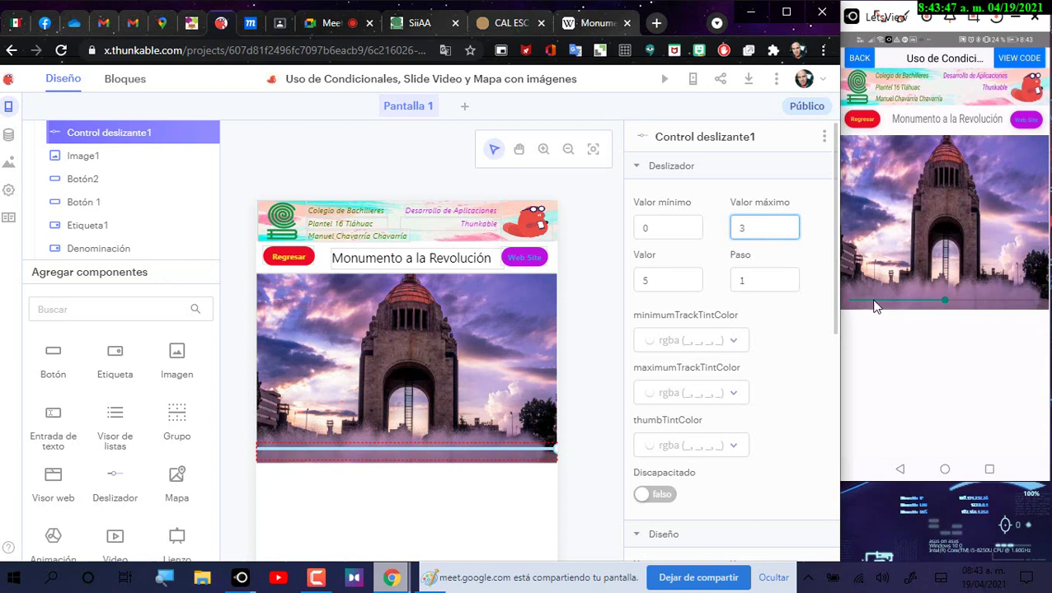
pyautogui.doubleClick(673, 285)
pyautogui.write('0')
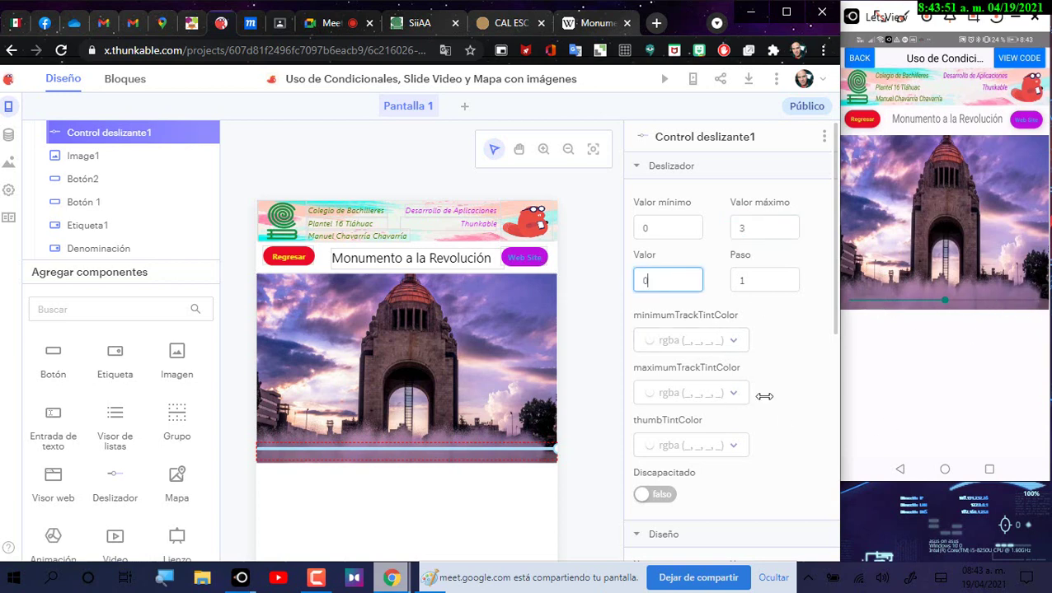
pyautogui.click(755, 283)
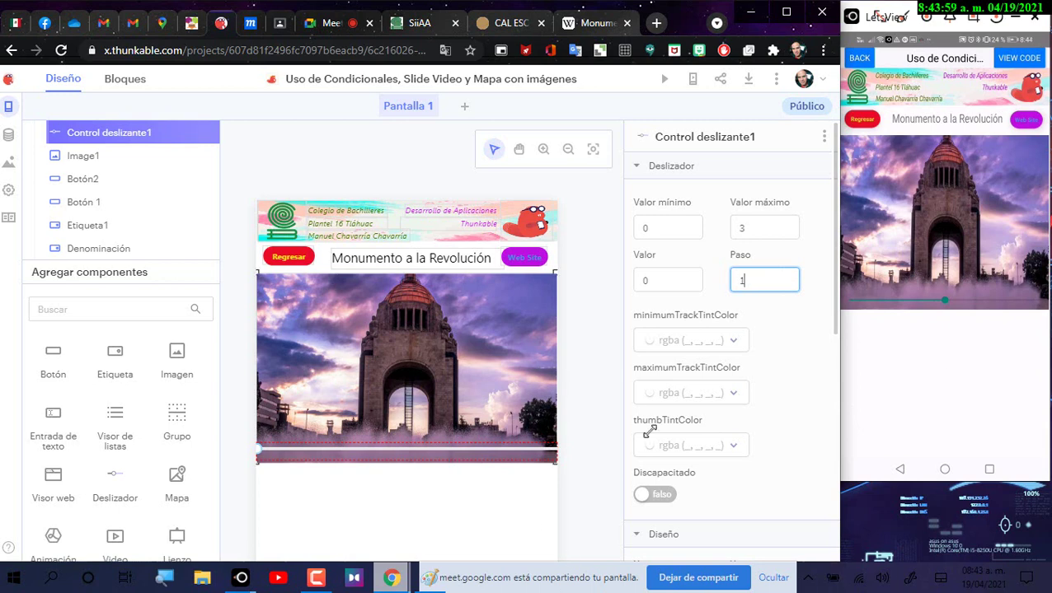
# Step: Color the slider's minimum track purple and maximum track violet, then preview the app on the web
pyautogui.click(676, 343)
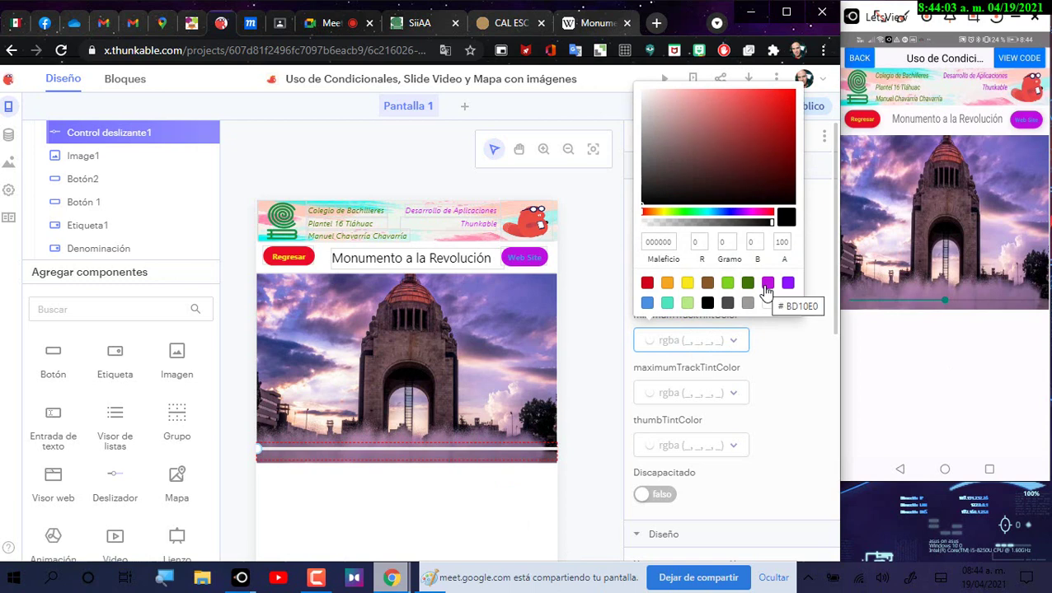
pyautogui.click(768, 284)
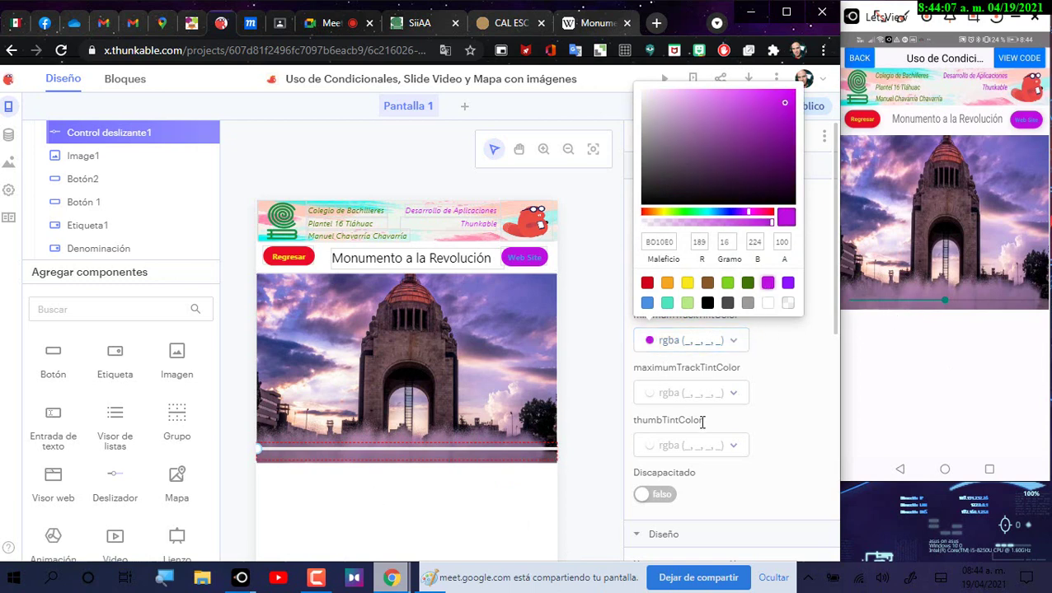
pyautogui.click(672, 396)
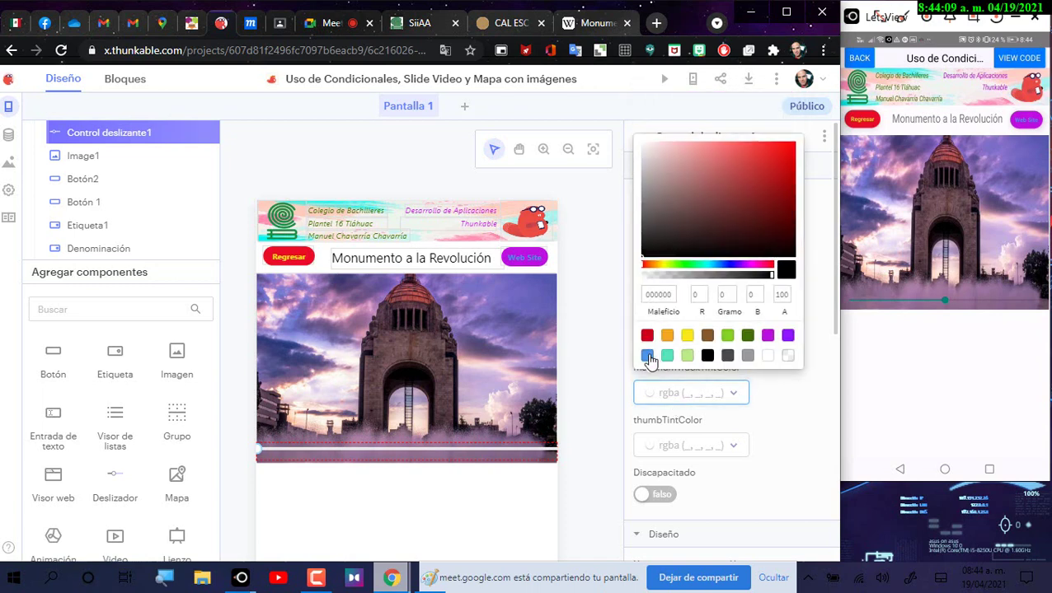
pyautogui.click(788, 338)
pyautogui.click(798, 404)
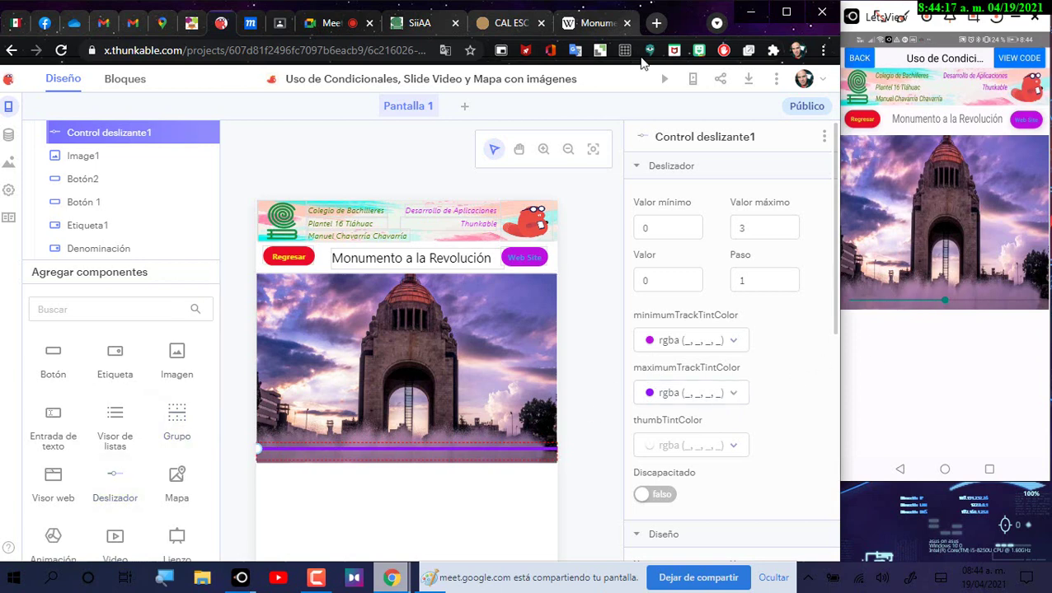
pyautogui.click(666, 82)
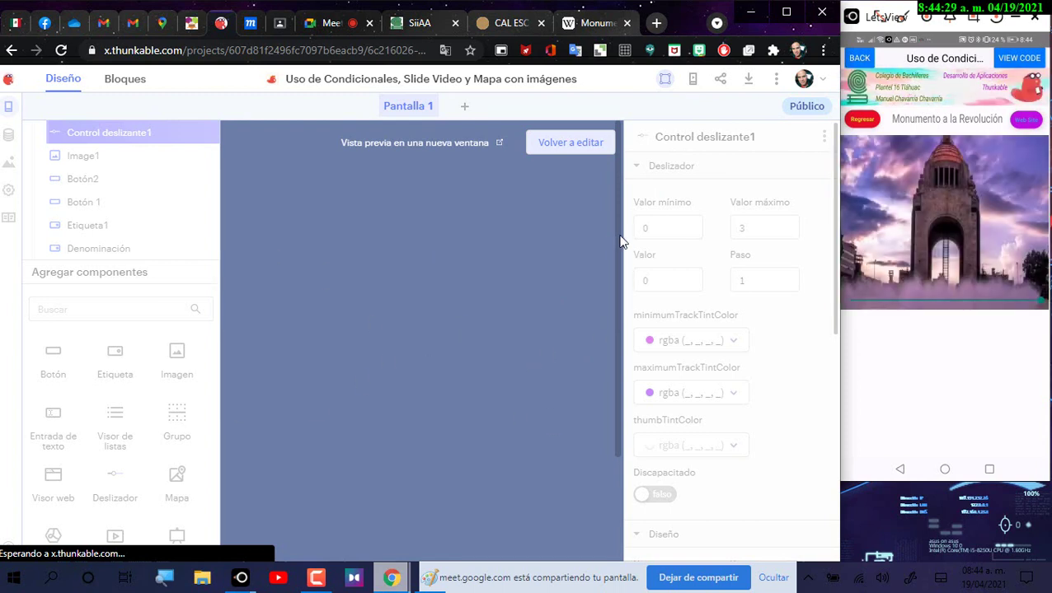
pyautogui.moveTo(613, 118)
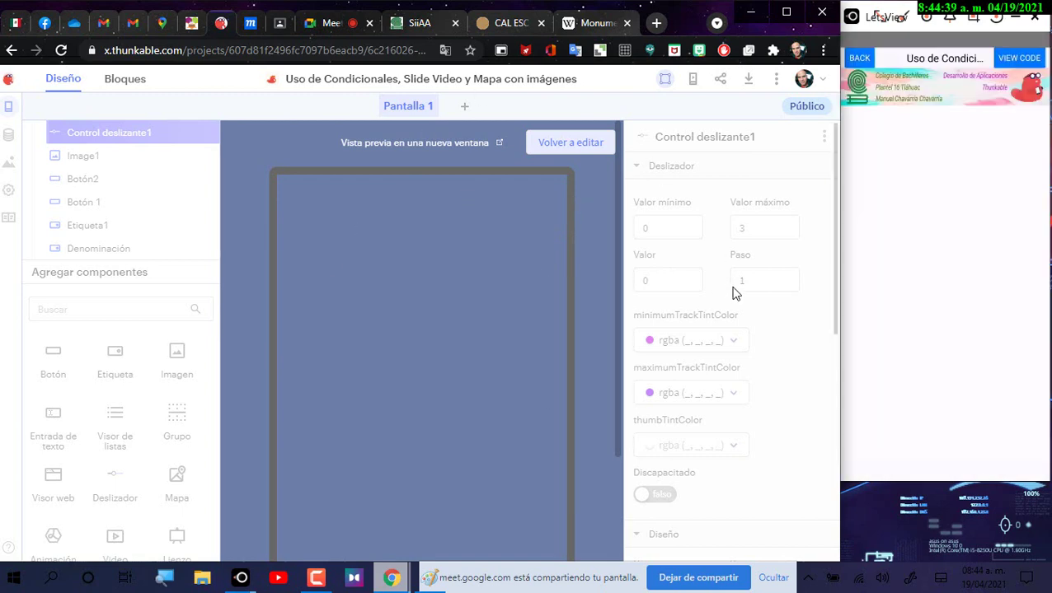
pyautogui.click(576, 145)
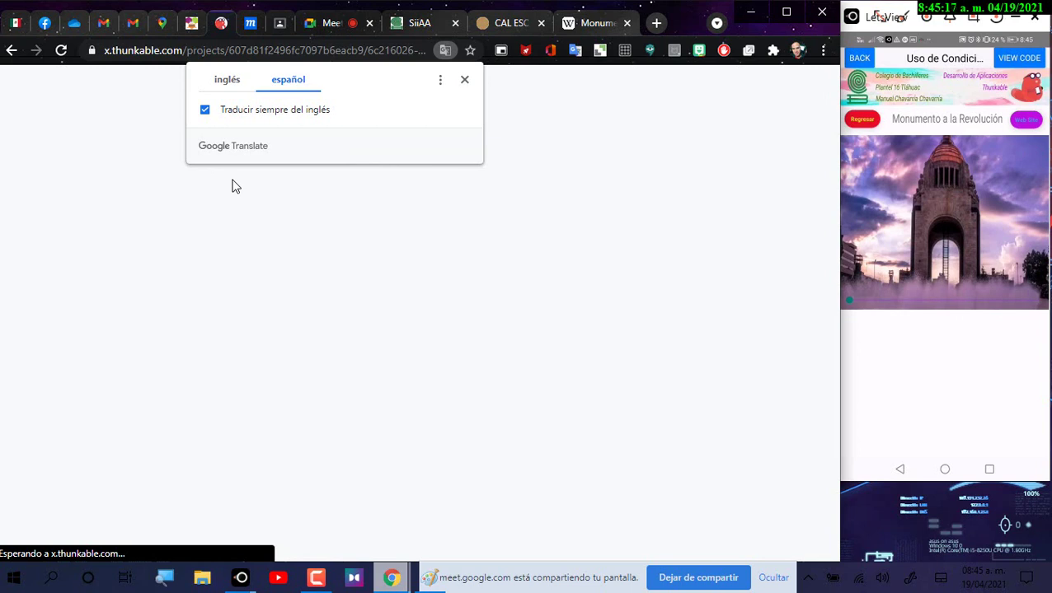
pyautogui.click(465, 81)
pyautogui.click(61, 51)
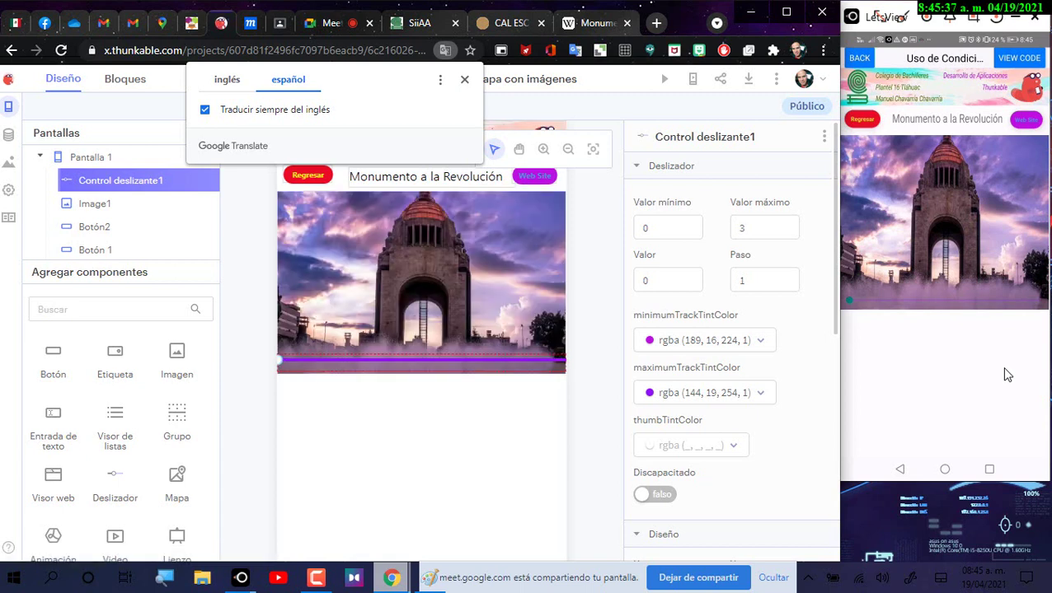
pyautogui.click(464, 80)
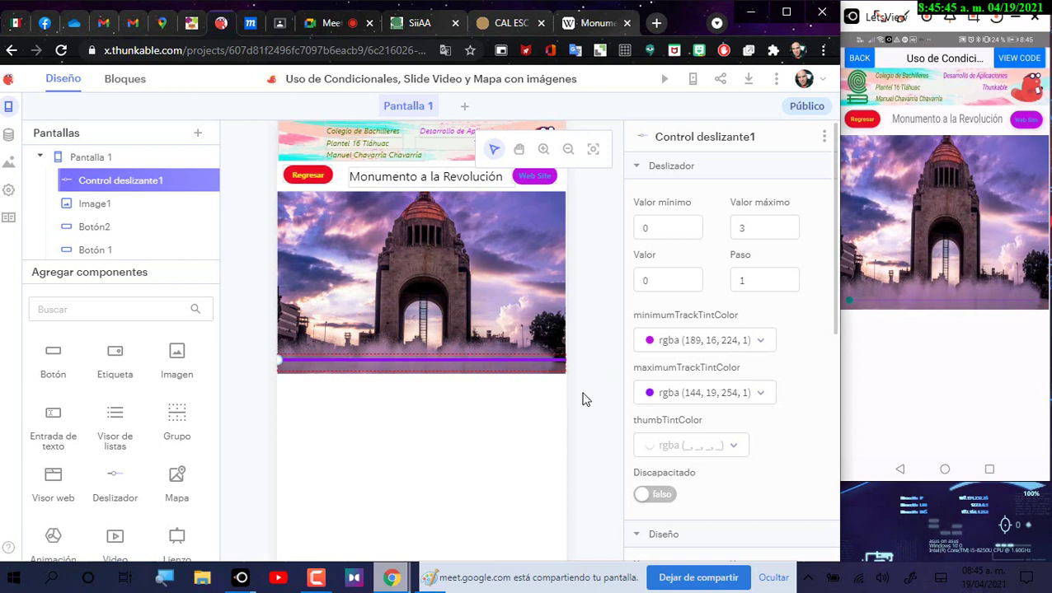
# Step: Add a Video component, moving it up under the slider and shrinking it
pyautogui.scroll(-2, 169, 515)
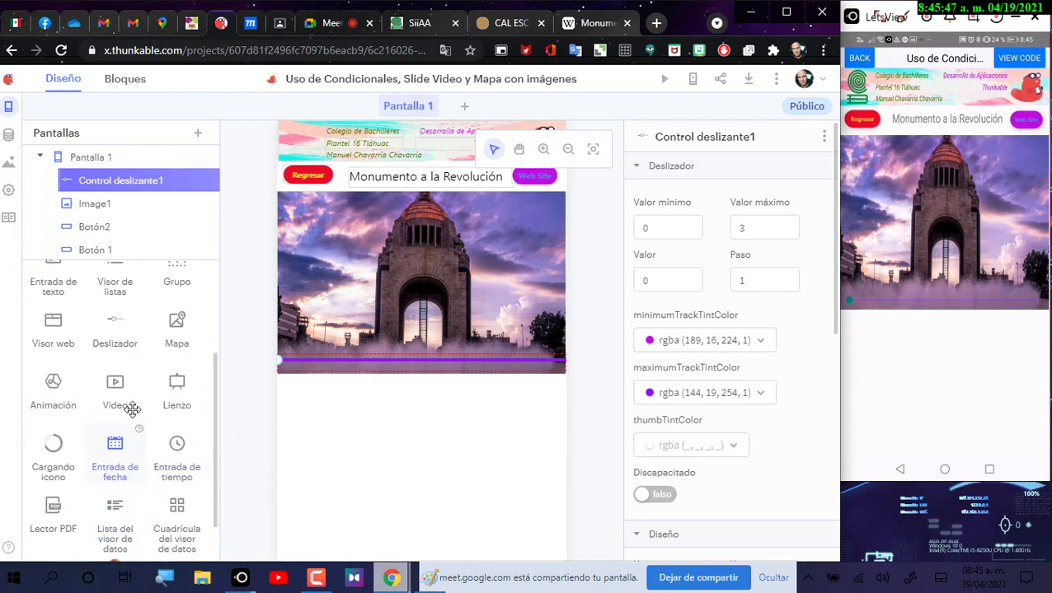
pyautogui.moveTo(132, 410); pyautogui.dragTo(332, 459)
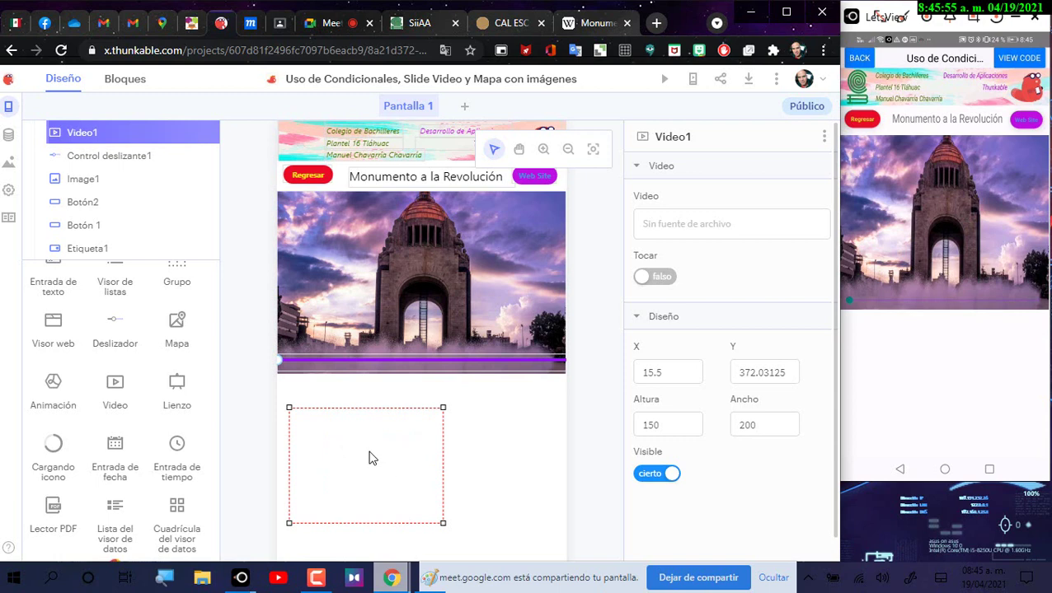
pyautogui.moveTo(368, 457); pyautogui.dragTo(353, 476)
pyautogui.moveTo(435, 429); pyautogui.dragTo(375, 471)
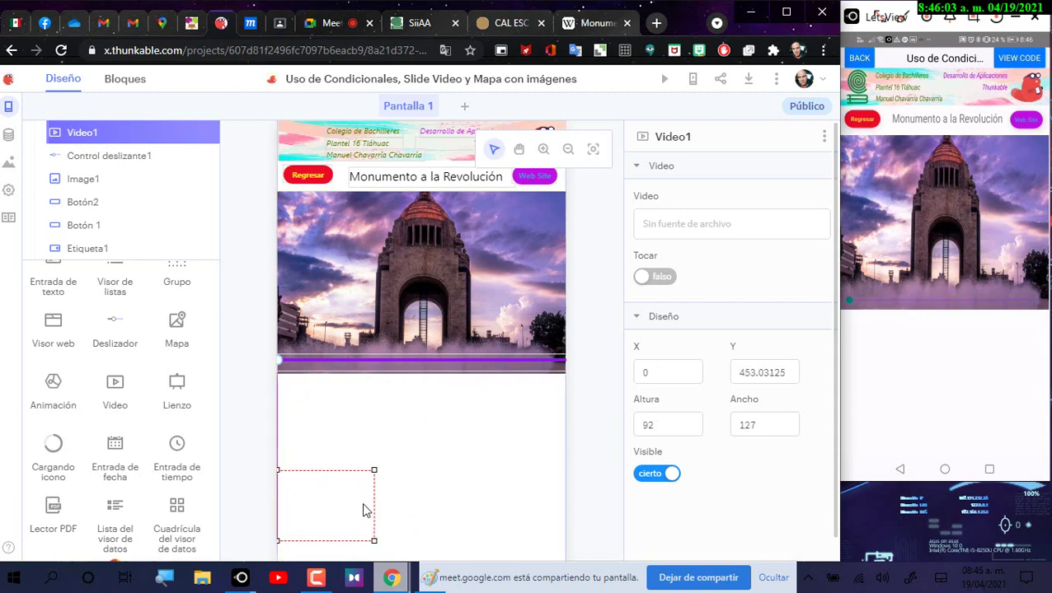
pyautogui.click(330, 520)
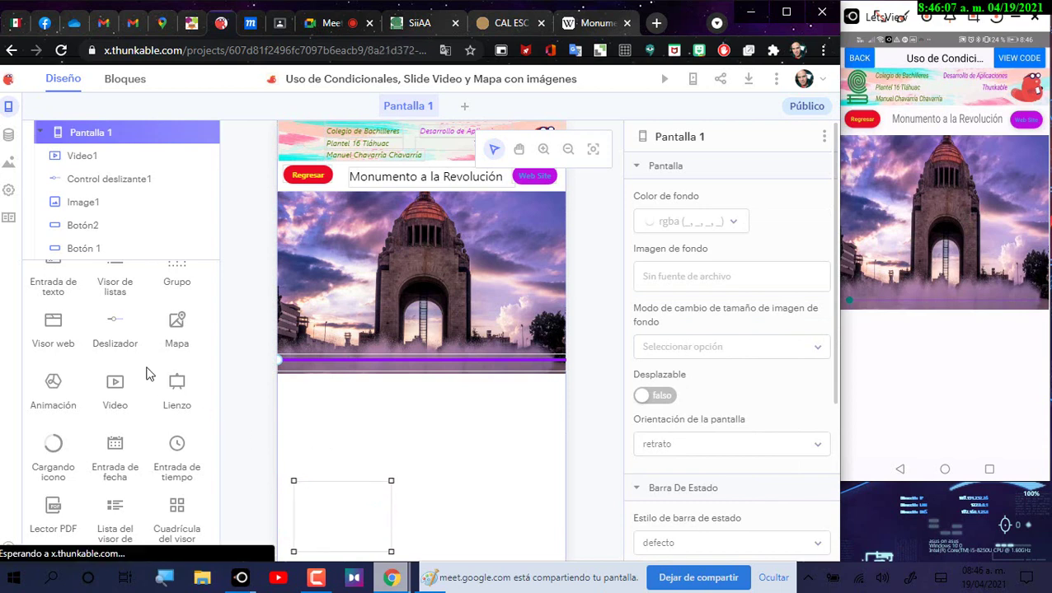
pyautogui.click(115, 385)
# Step: Add a text label below the image and stretch it to both screen edges
pyautogui.scroll(1, 216, 375)
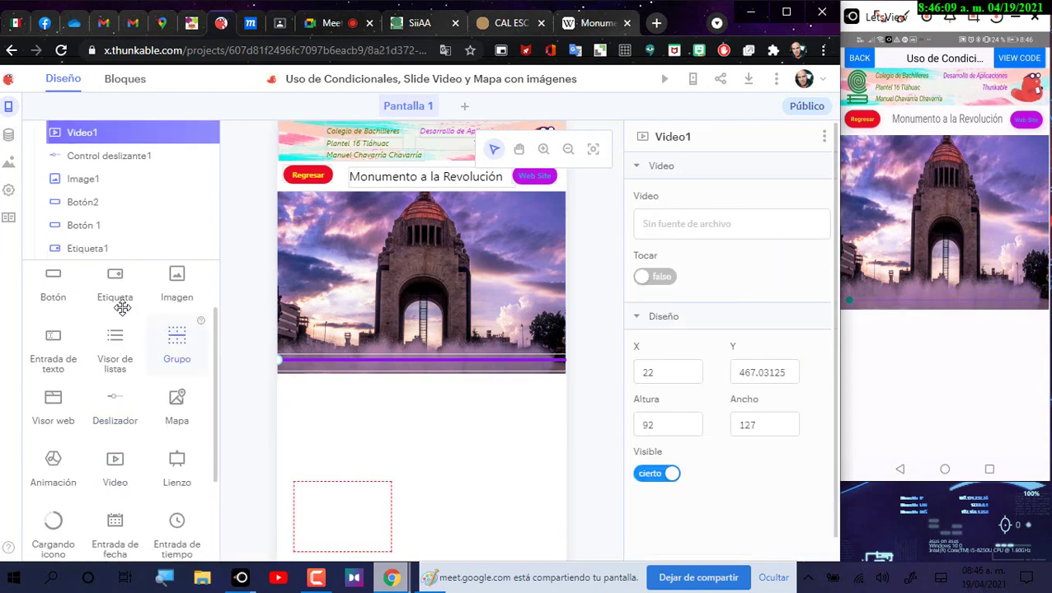
pyautogui.moveTo(117, 300); pyautogui.dragTo(296, 400)
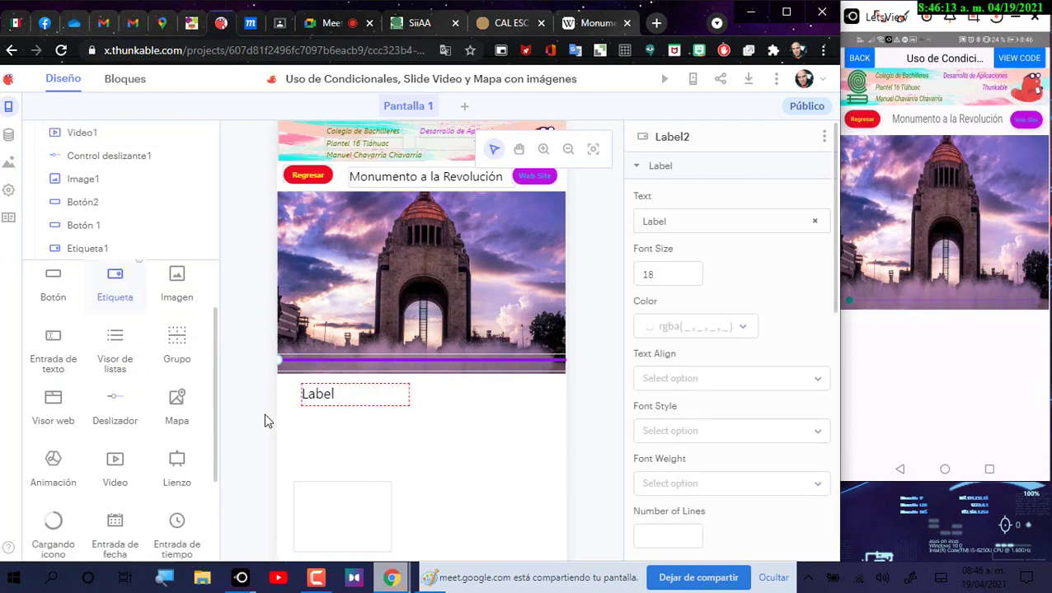
pyautogui.moveTo(446, 429); pyautogui.dragTo(564, 481)
pyautogui.moveTo(301, 381); pyautogui.dragTo(277, 377)
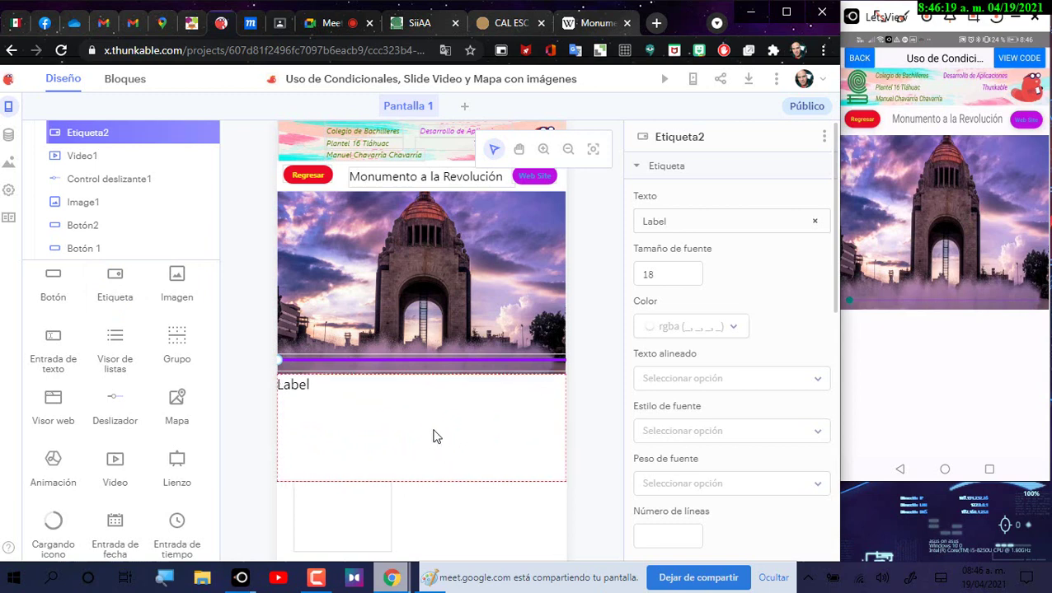
pyautogui.click(659, 274)
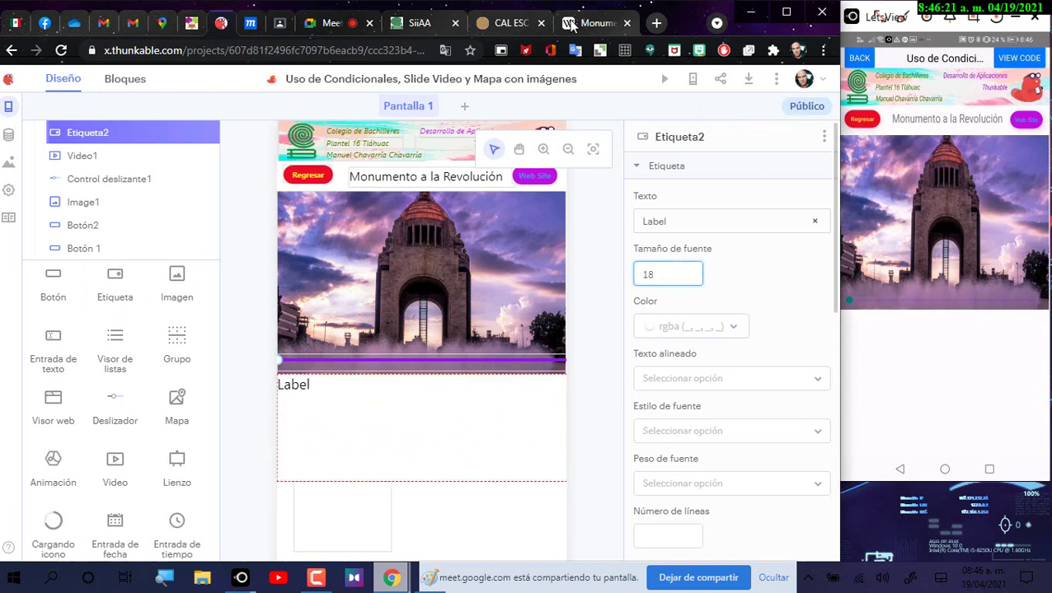
# Step: Select the opening 1938 monument paragraph of the Wikipedia article, then return to Thunkable
pyautogui.click(575, 25)
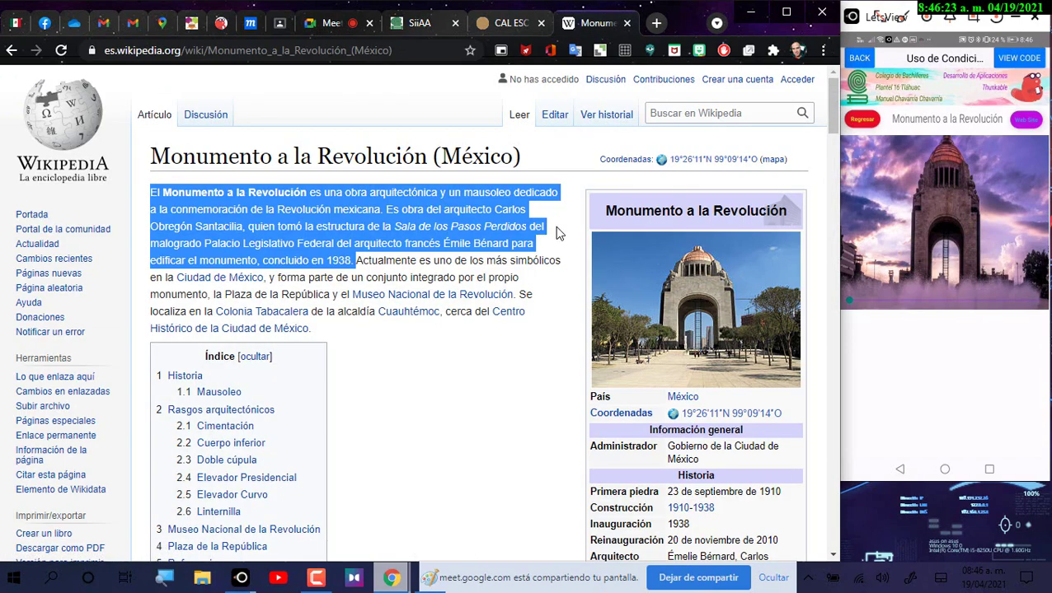
pyautogui.click(224, 222)
pyautogui.moveTo(152, 192); pyautogui.dragTo(356, 262)
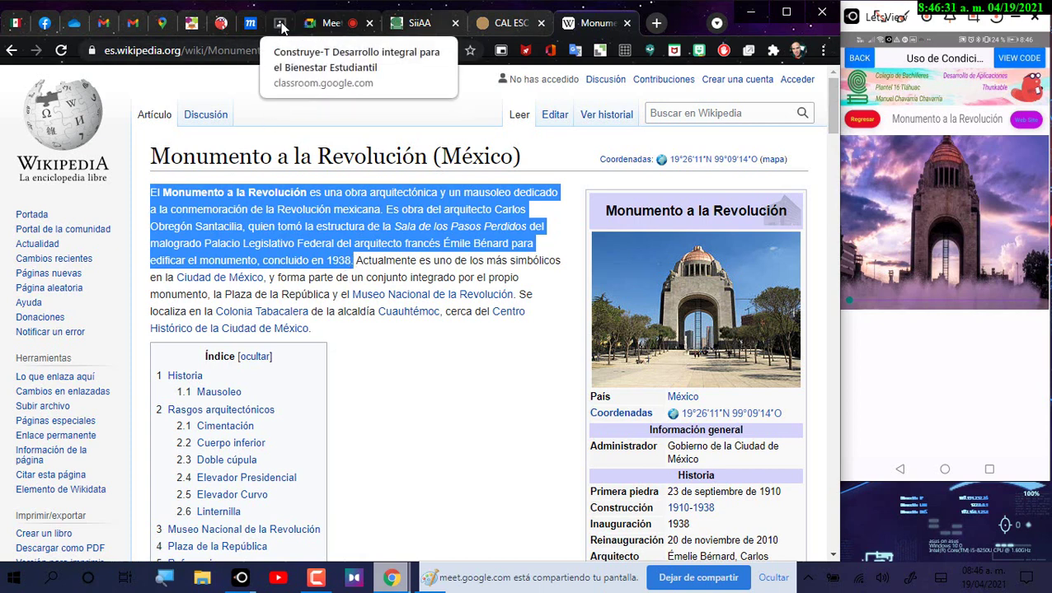
pyautogui.click(221, 23)
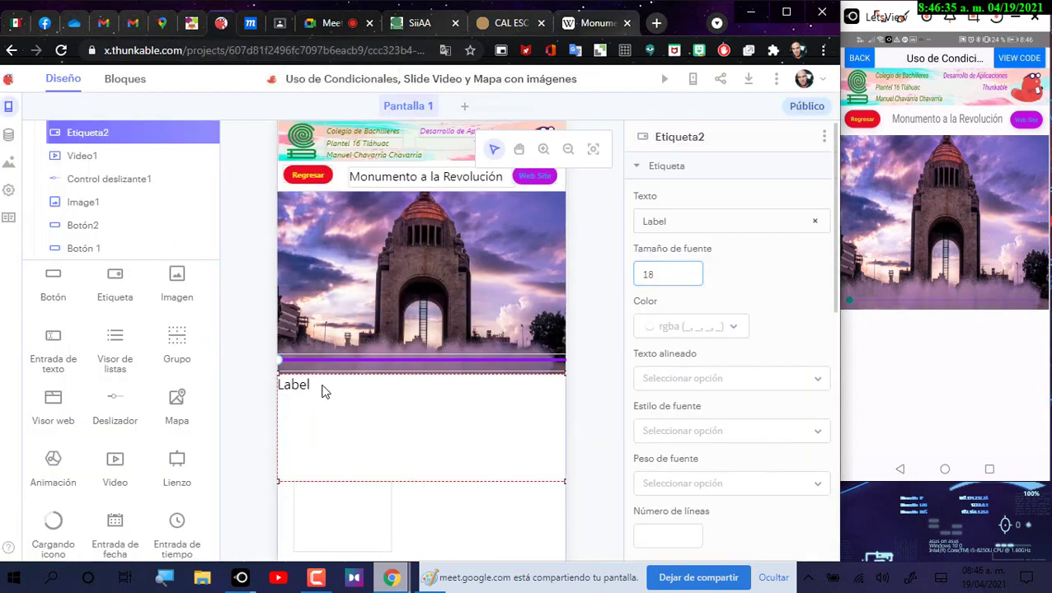
# Step: Replace Etiqueta2's 'Label' text with the pasted monument paragraph and set font size 14
pyautogui.click(584, 302)
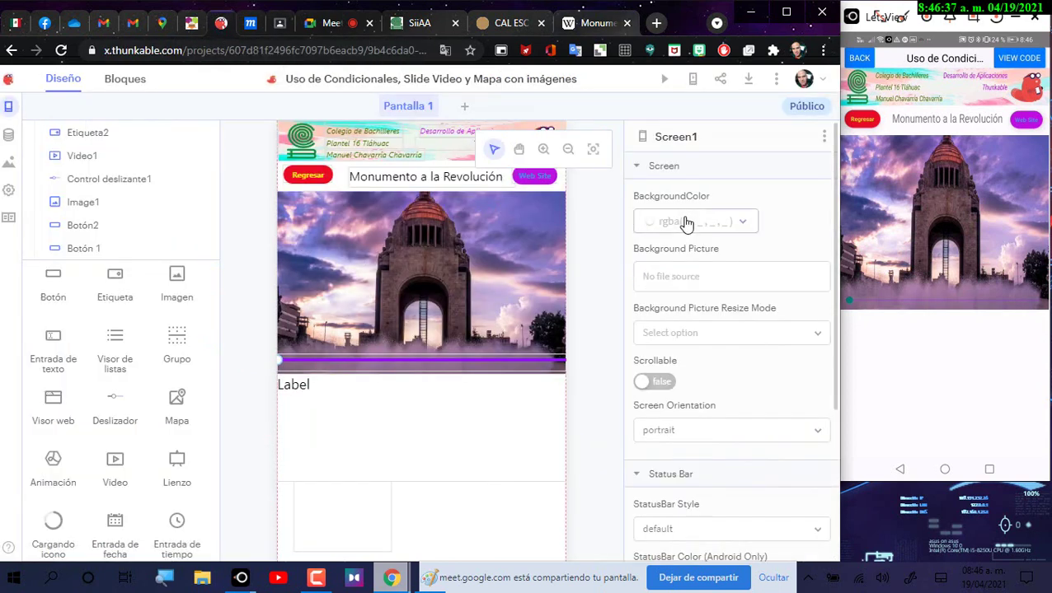
pyautogui.click(686, 223)
pyautogui.click(266, 350)
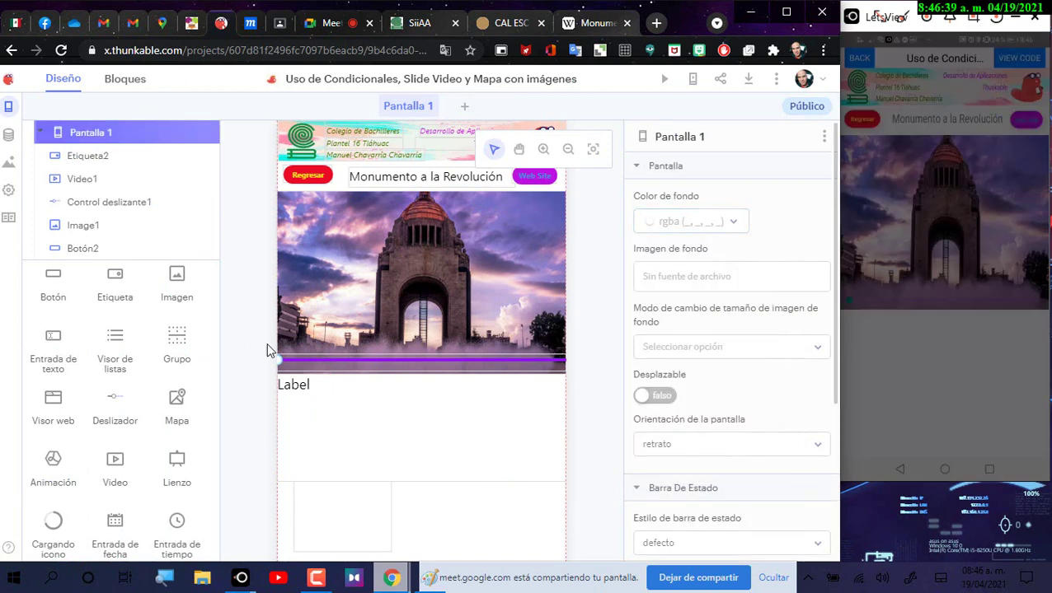
pyautogui.click(416, 433)
pyautogui.click(664, 222)
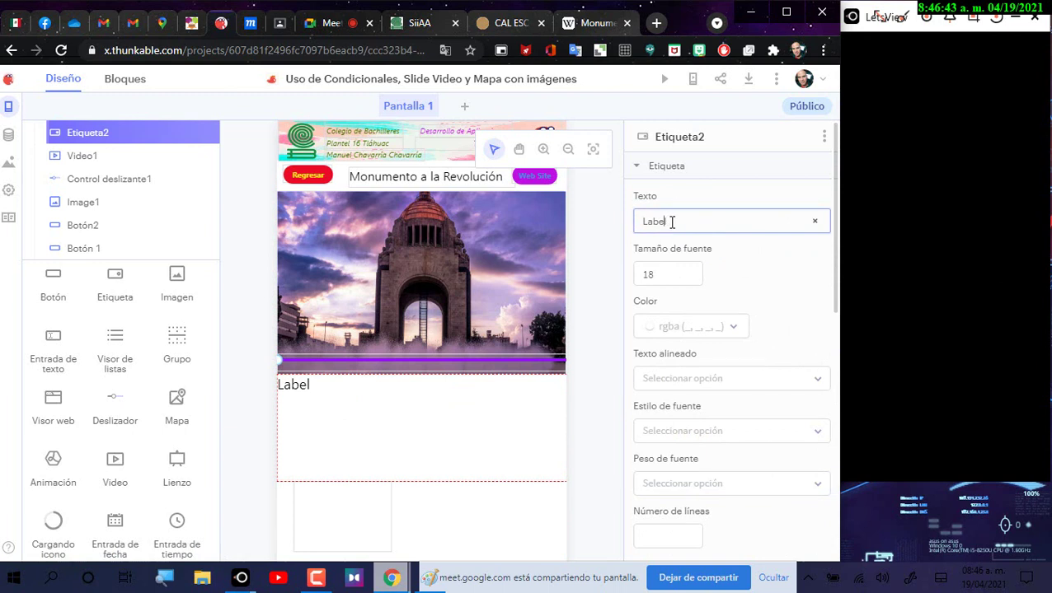
pyautogui.moveTo(672, 221); pyautogui.dragTo(637, 224)
pyautogui.hotkey('ctrl', 'v')
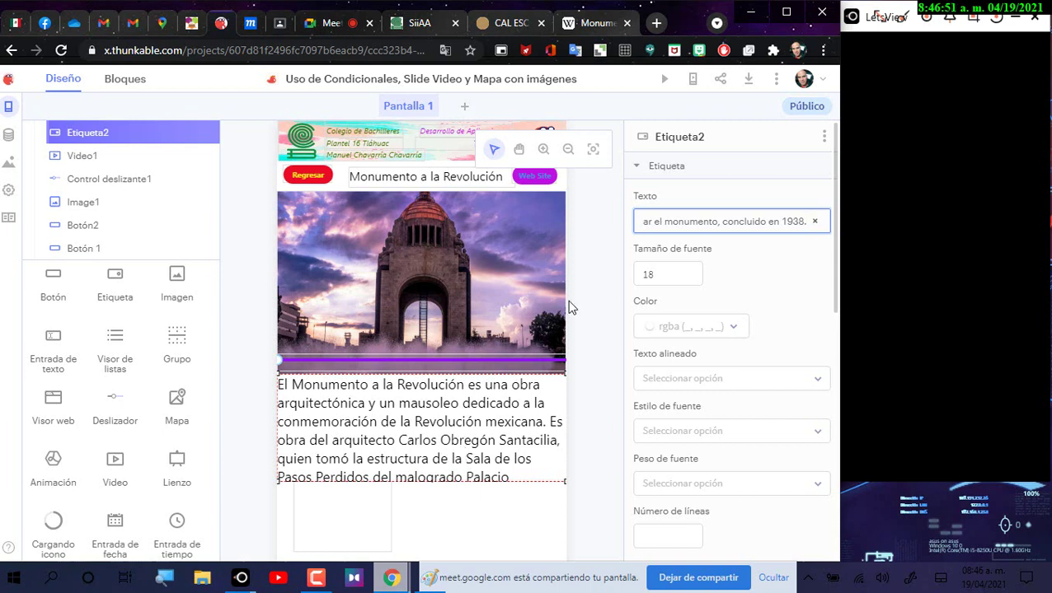
pyautogui.click(660, 274)
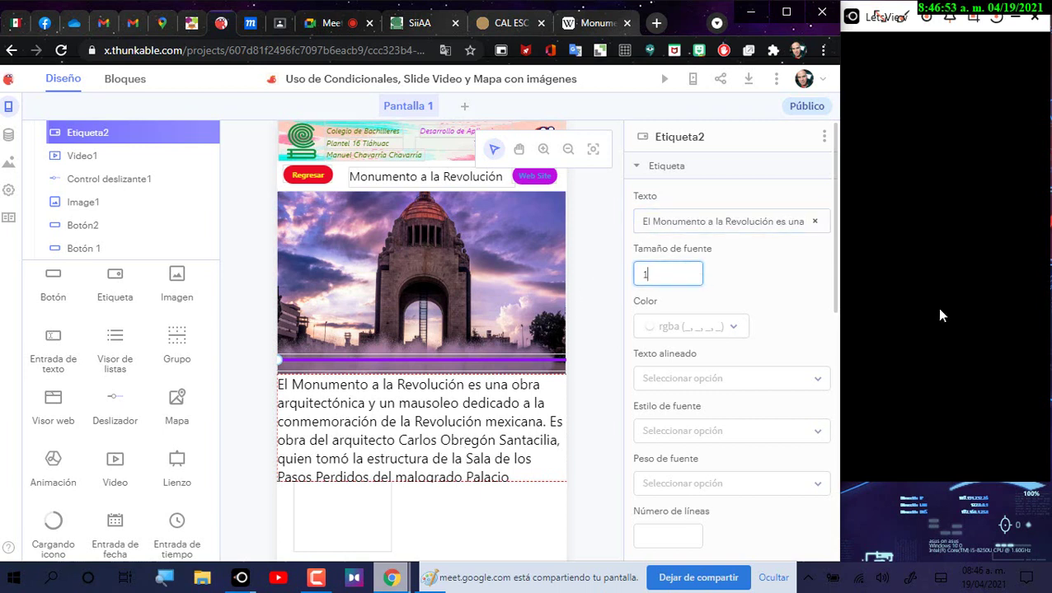
pyautogui.write('2')
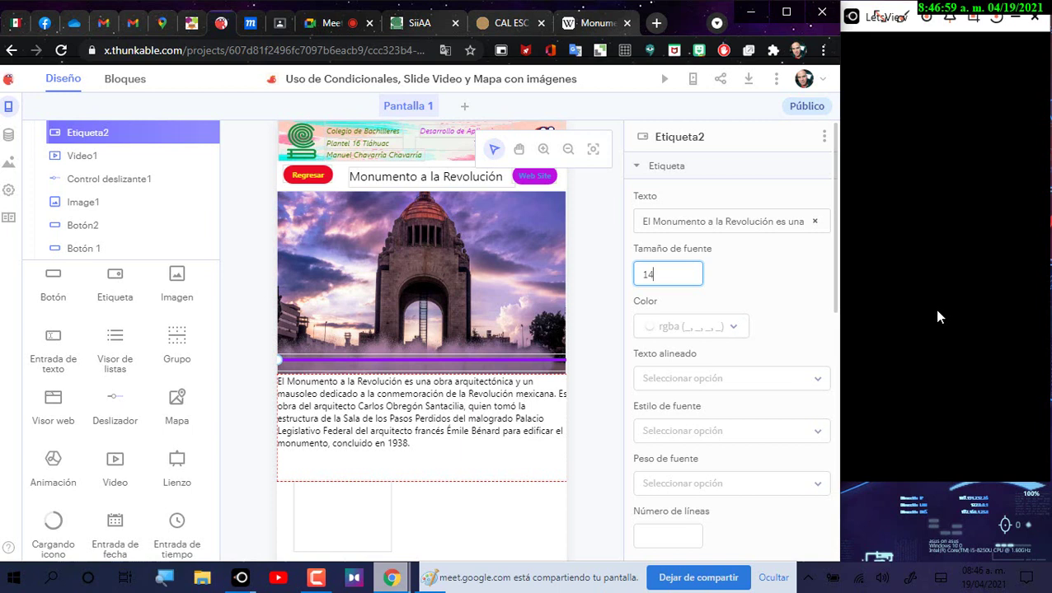
# Step: Set Etiqueta2 to Normal font style with justified text and pull its edges slightly inward
pyautogui.click(700, 432)
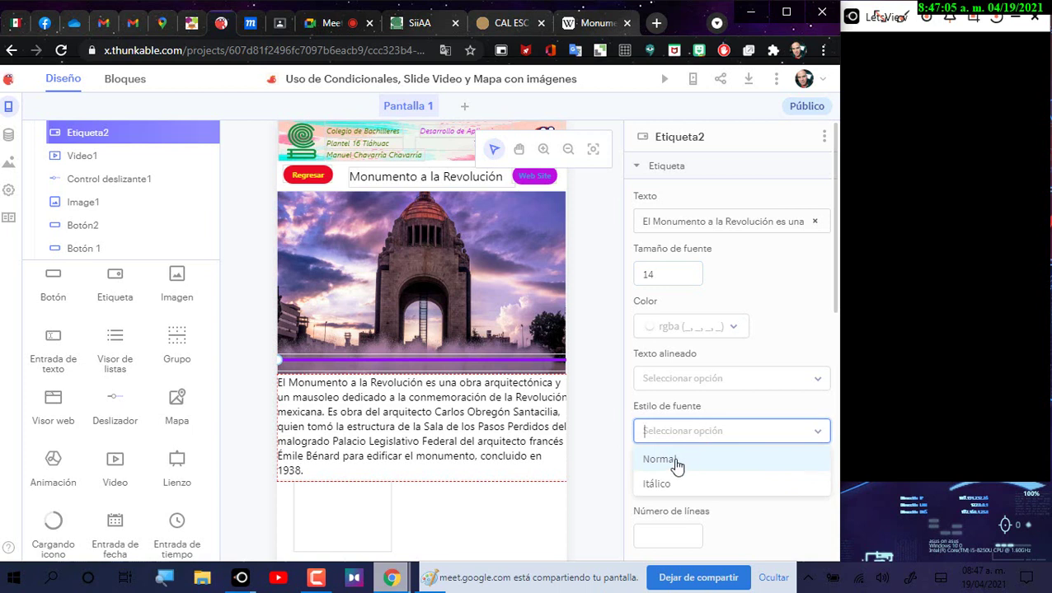
pyautogui.click(673, 466)
pyautogui.click(688, 383)
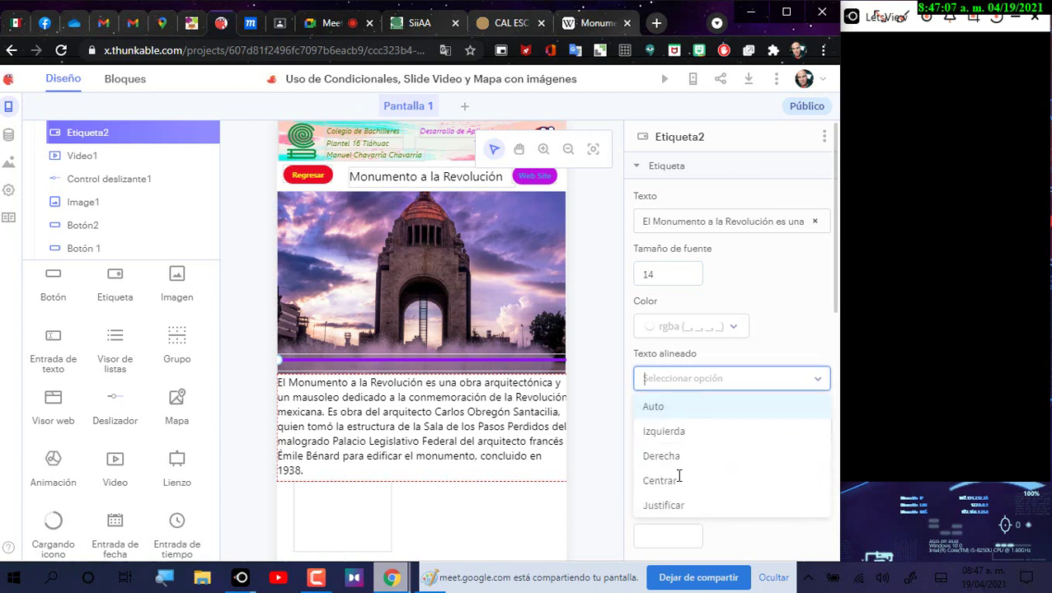
pyautogui.press('Return')
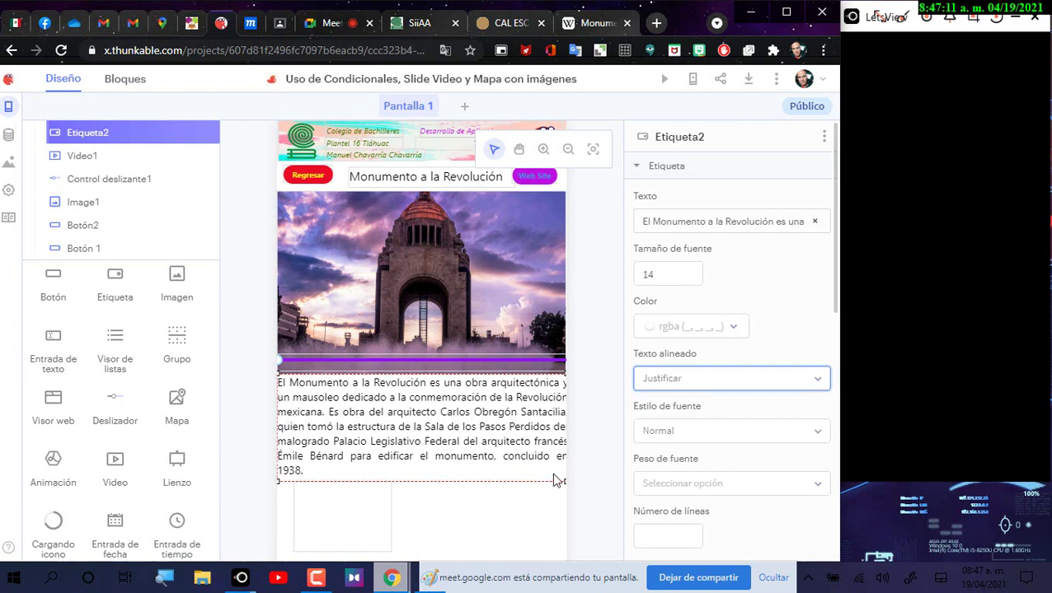
pyautogui.moveTo(566, 479); pyautogui.dragTo(561, 478)
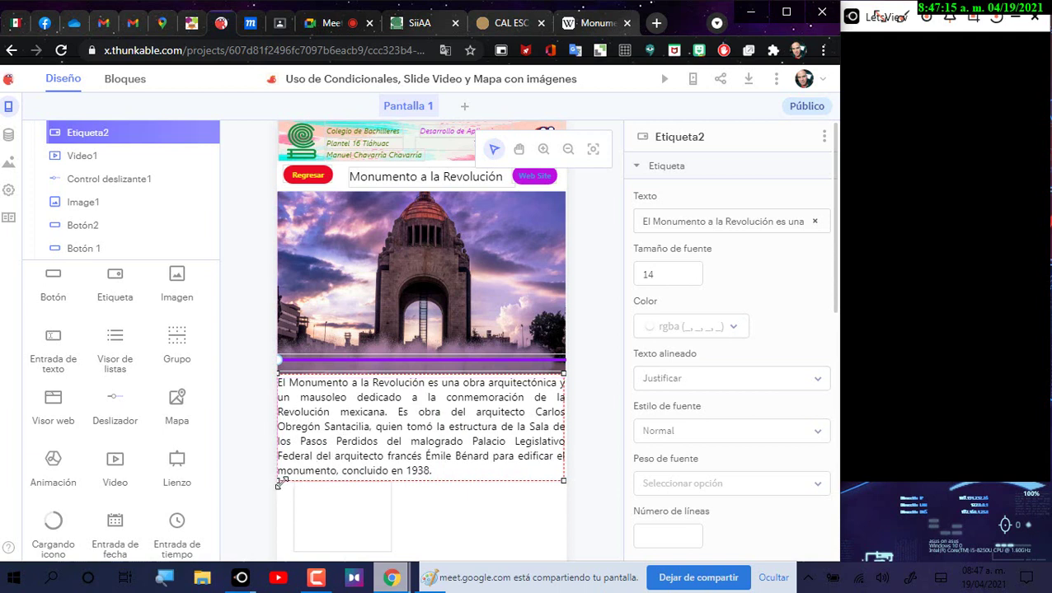
pyautogui.moveTo(277, 483); pyautogui.dragTo(279, 483)
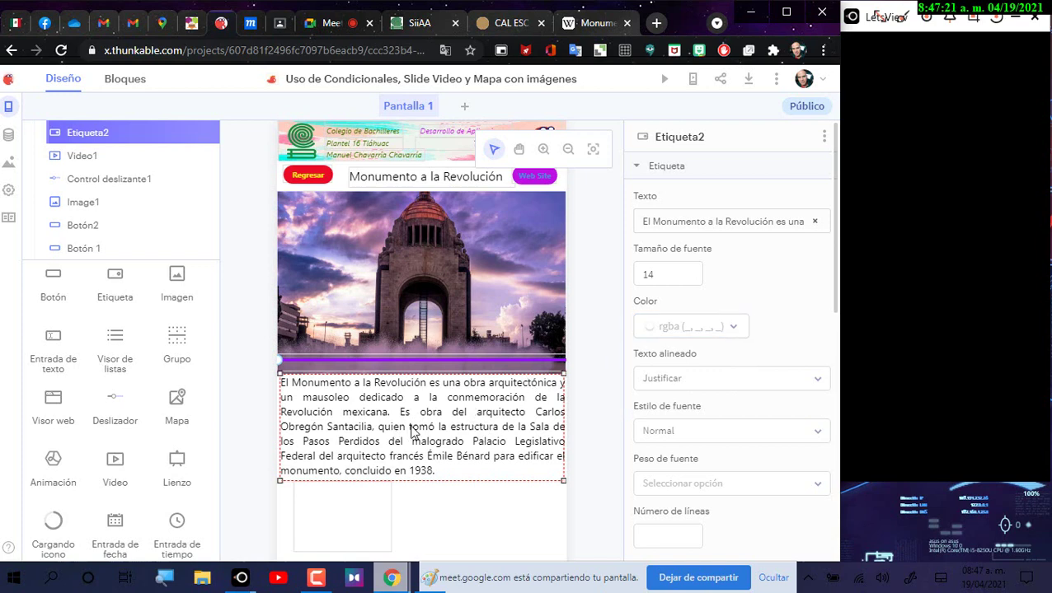
pyautogui.click(518, 150)
# Step: Resize Video1 to 145 by 162 and move it to X 2, Y 470.03
pyautogui.moveTo(598, 378); pyautogui.dragTo(600, 291)
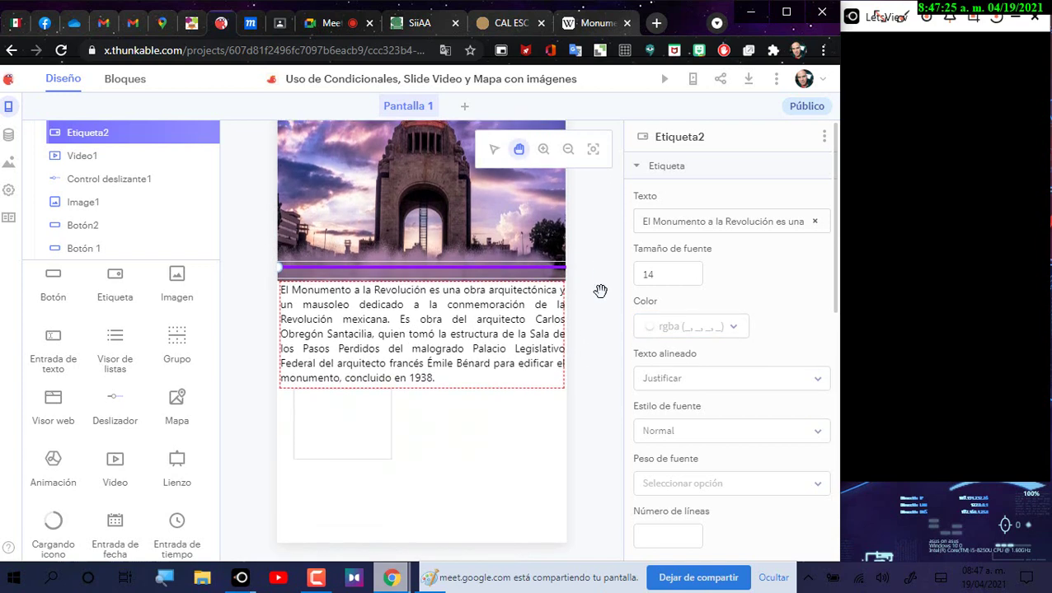
pyautogui.click(494, 149)
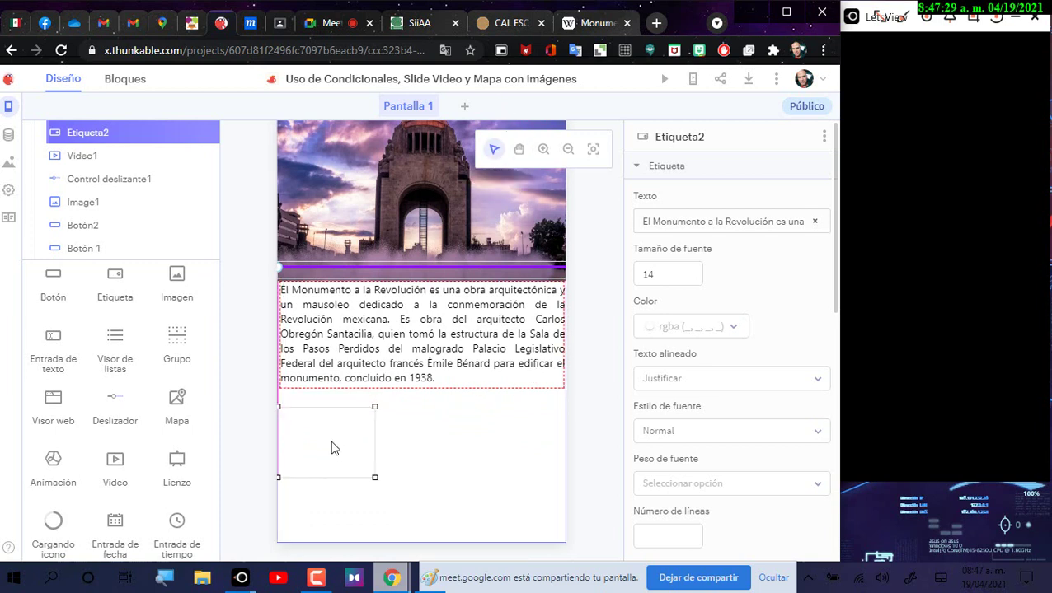
pyautogui.click(372, 478)
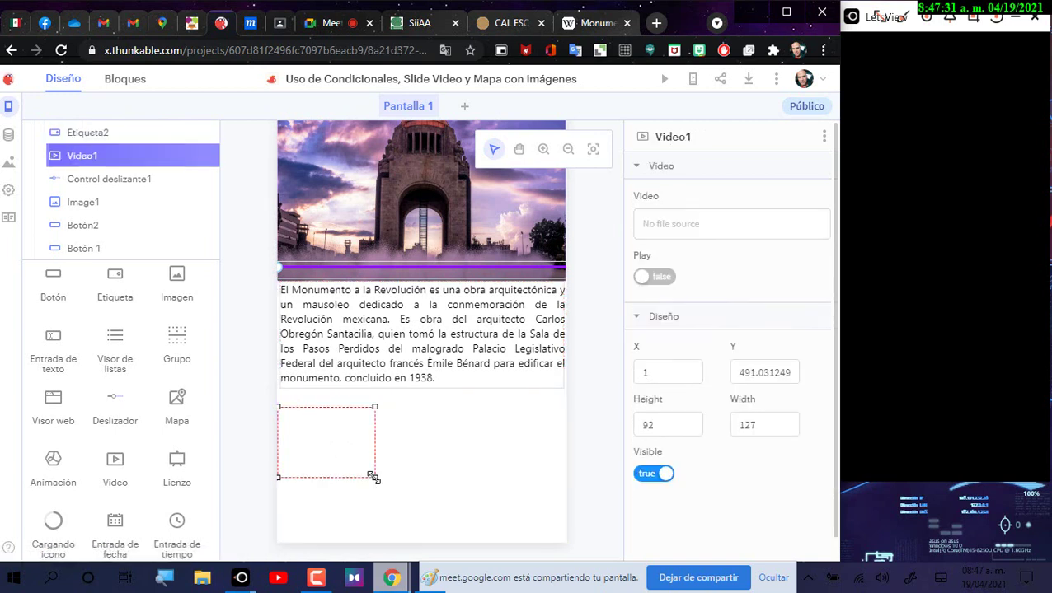
pyautogui.moveTo(372, 477); pyautogui.dragTo(399, 512)
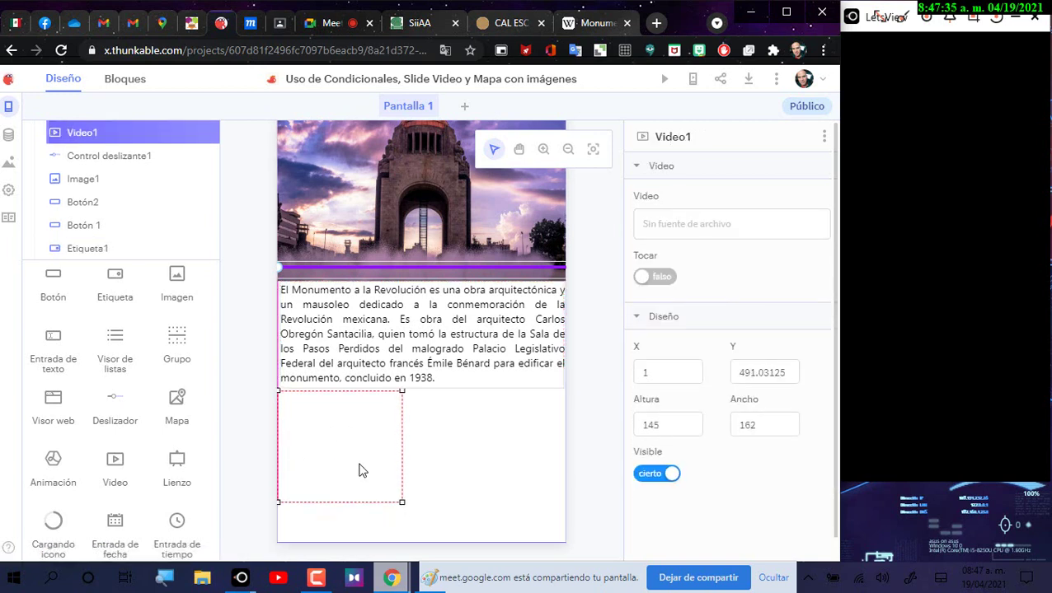
pyautogui.moveTo(360, 470); pyautogui.dragTo(482, 545)
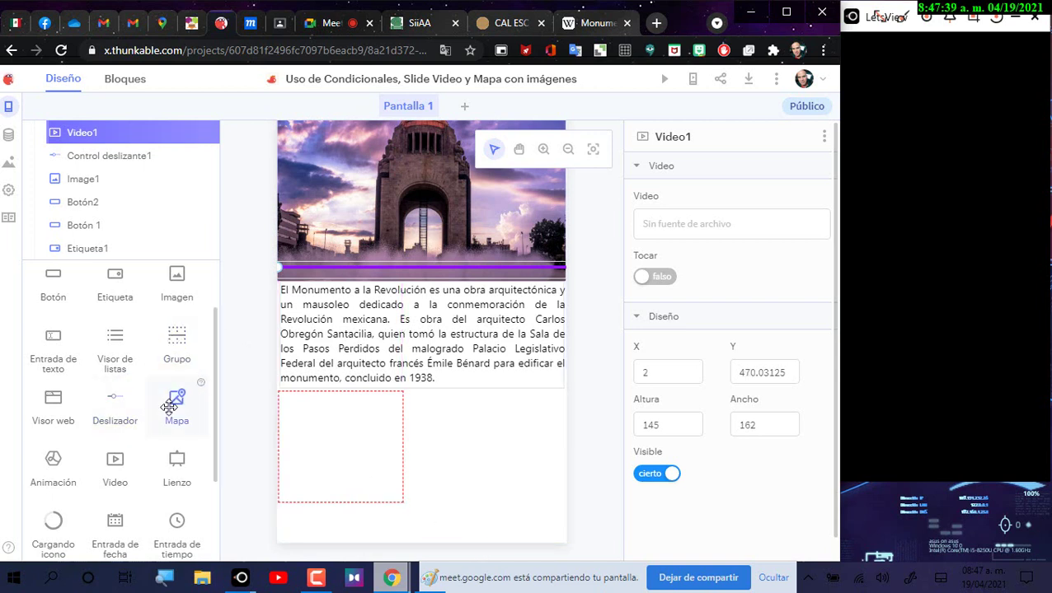
# Step: Place Mapa1 right of the video and widen Video1 to 172 to share the row
pyautogui.moveTo(170, 407); pyautogui.dragTo(495, 494)
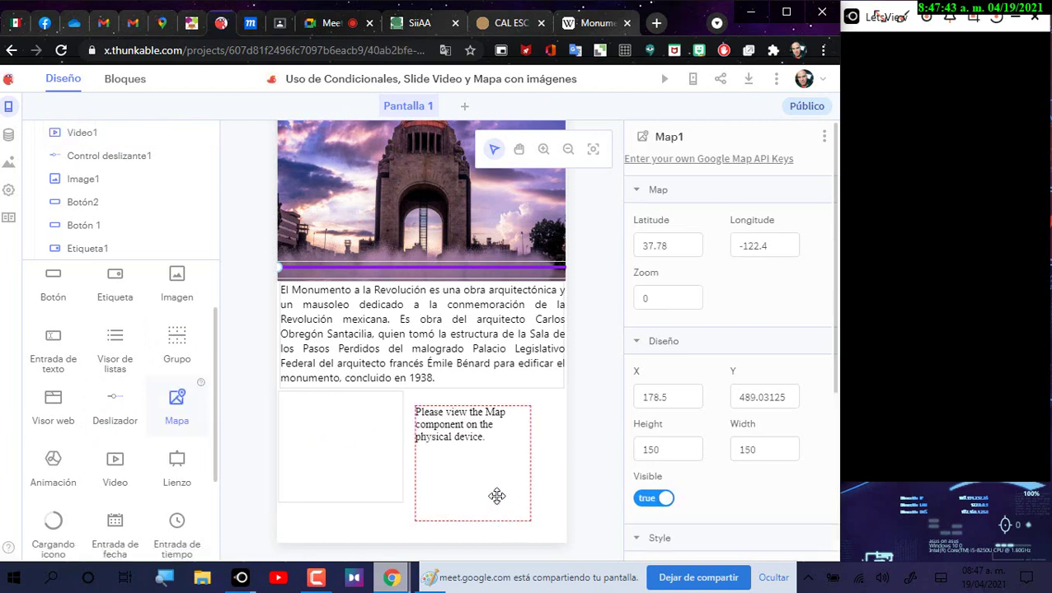
pyautogui.moveTo(466, 441); pyautogui.dragTo(505, 445)
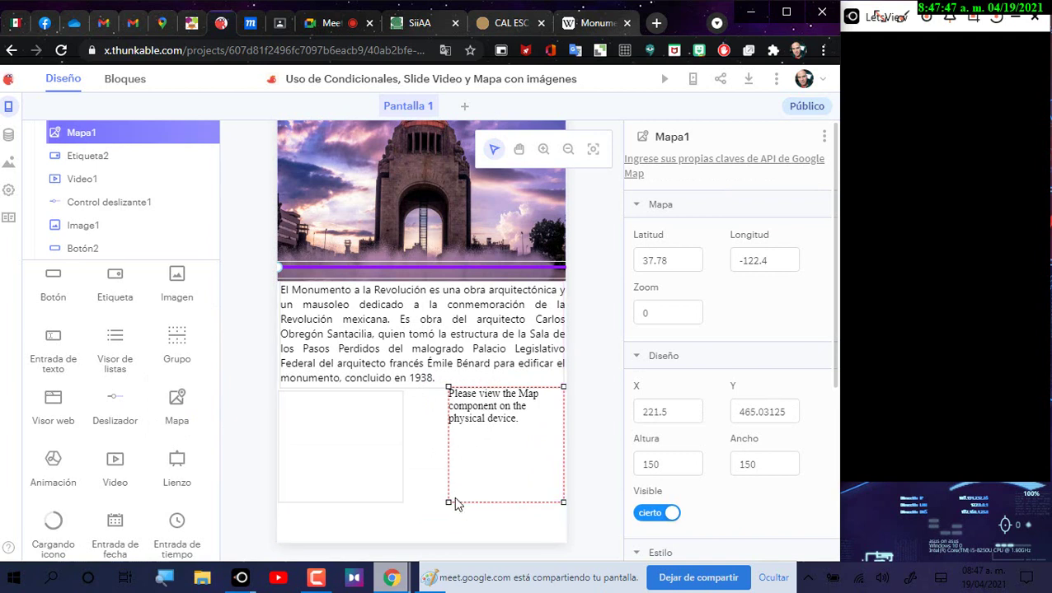
pyautogui.moveTo(432, 504); pyautogui.dragTo(427, 503)
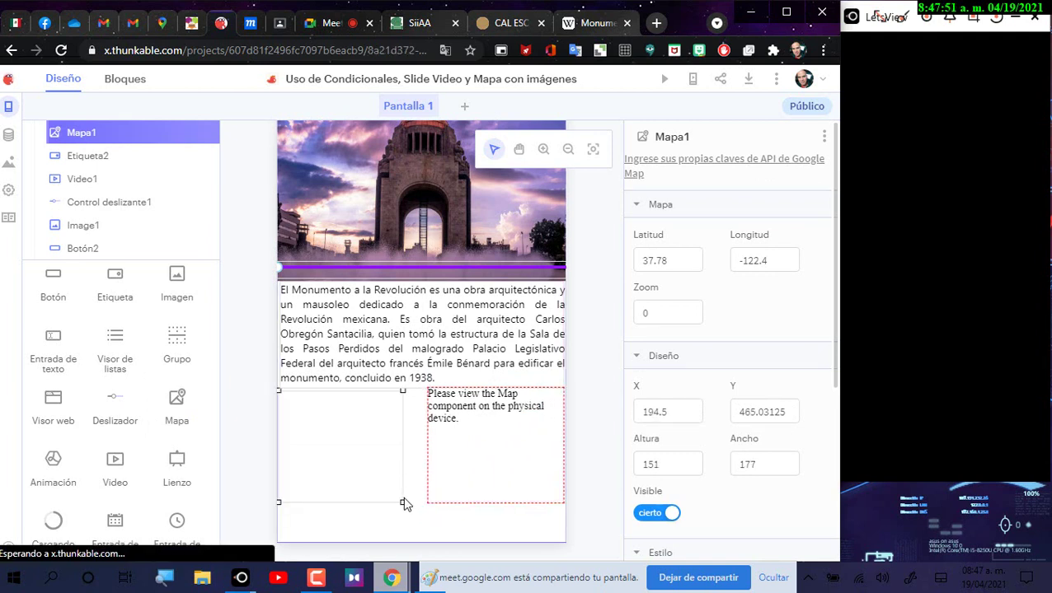
pyautogui.moveTo(404, 502); pyautogui.dragTo(410, 500)
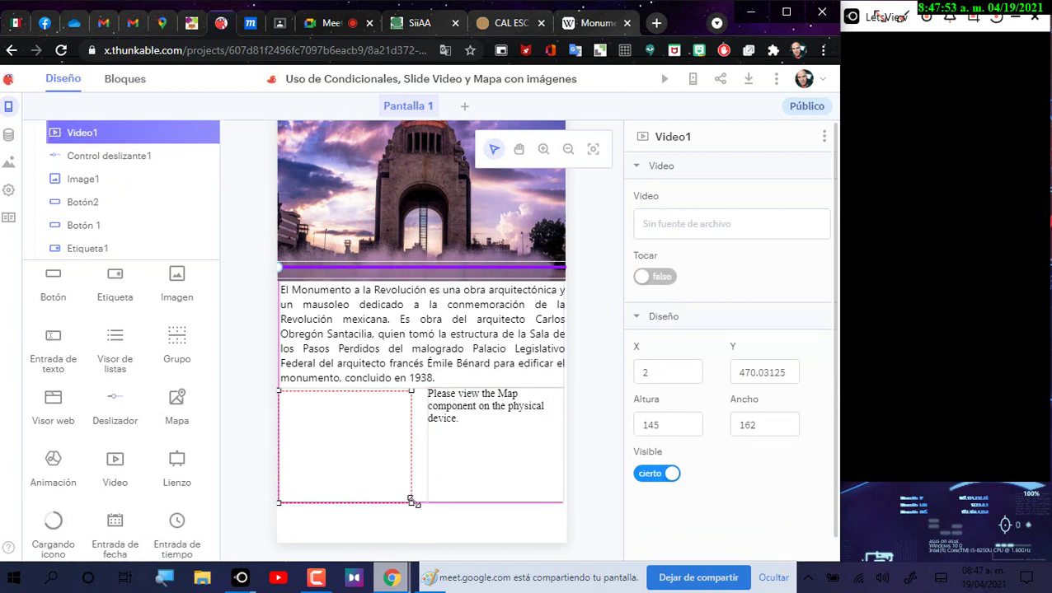
pyautogui.click(464, 484)
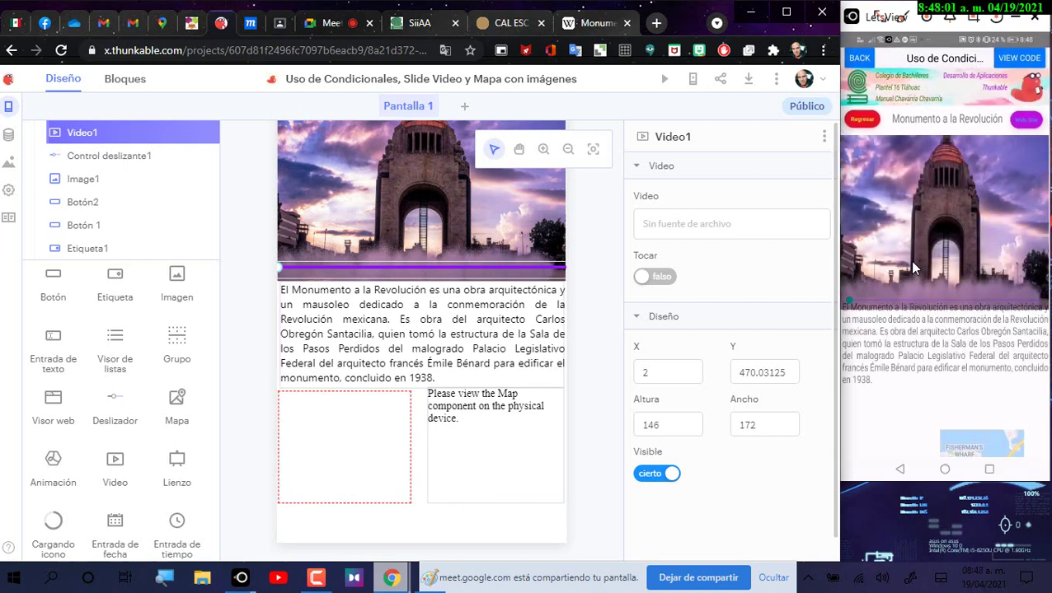
# Step: Step Etiqueta2 downward, then enter 340 as its Y position
pyautogui.click(420, 316)
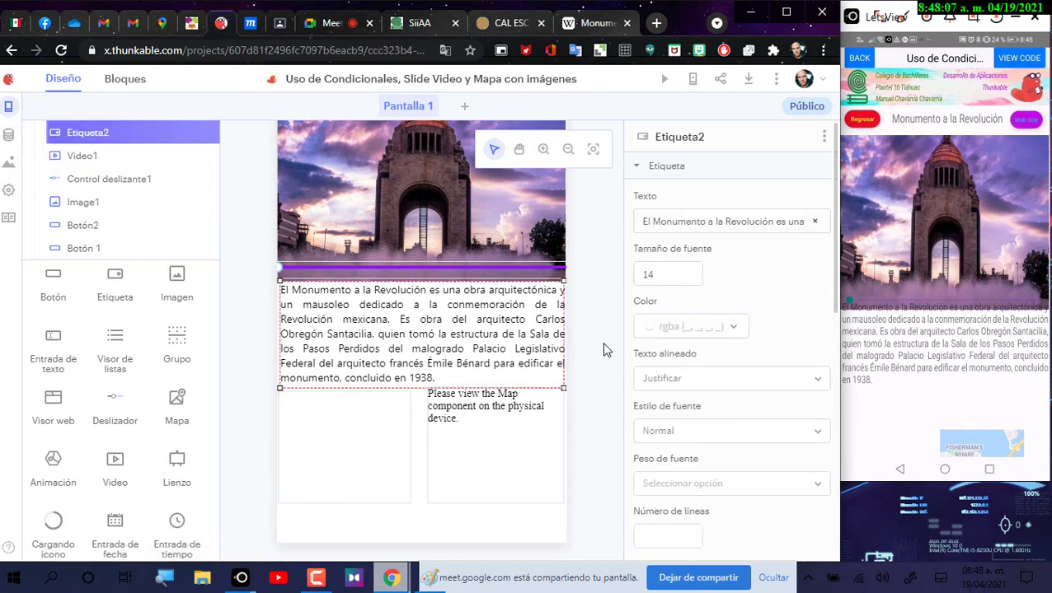
pyautogui.scroll(-4, 769, 379)
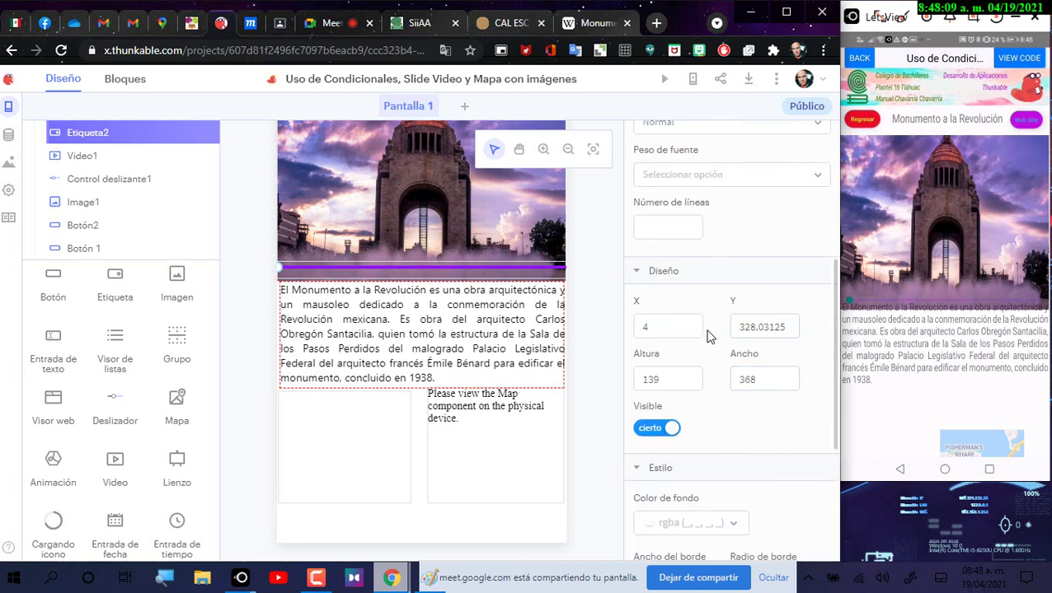
pyautogui.click(789, 324)
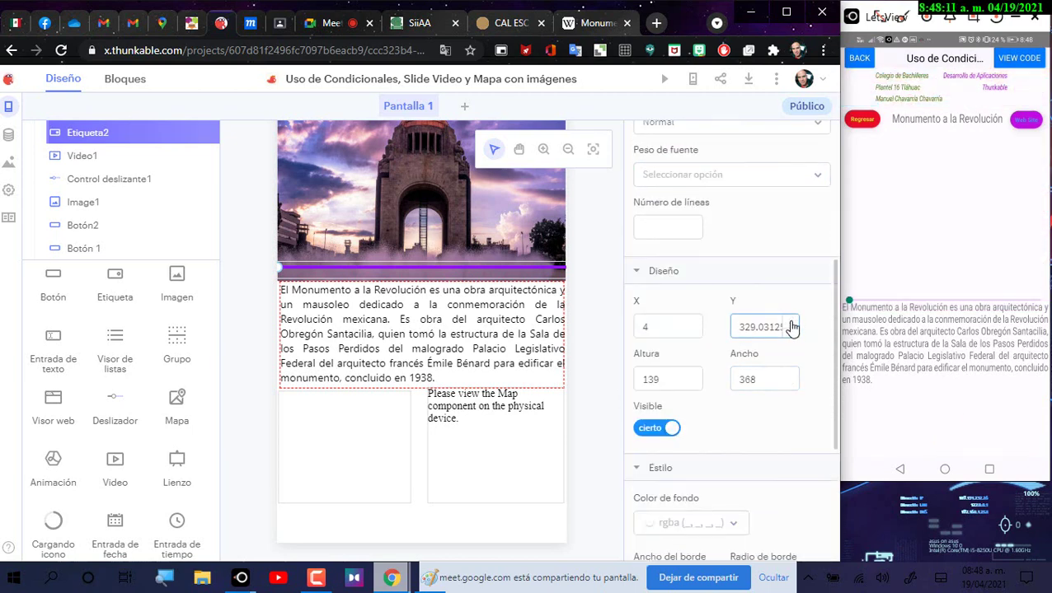
pyautogui.click(789, 324)
pyautogui.click(789, 324)
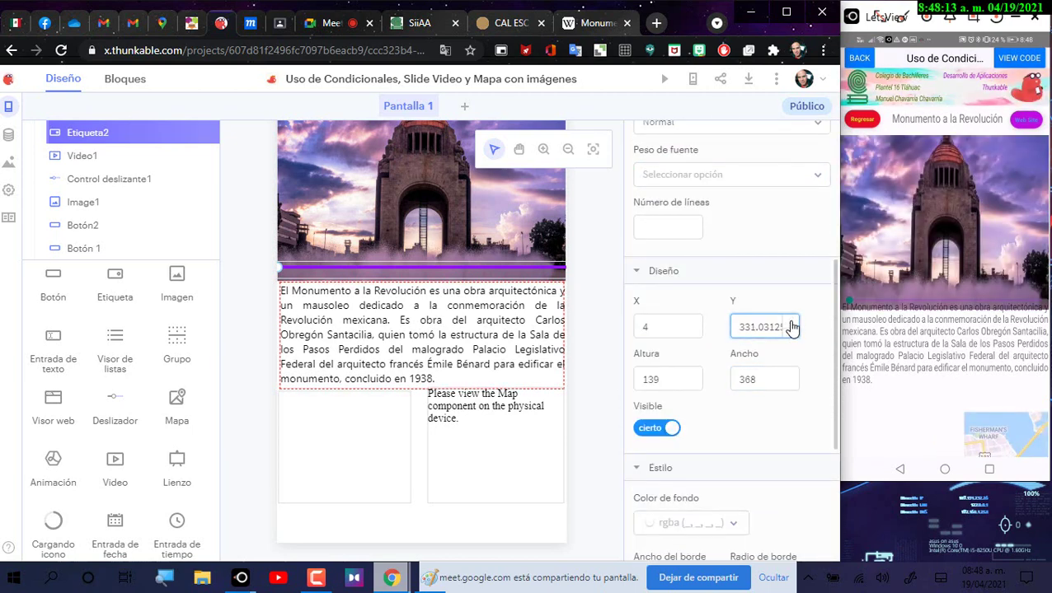
pyautogui.click(789, 323)
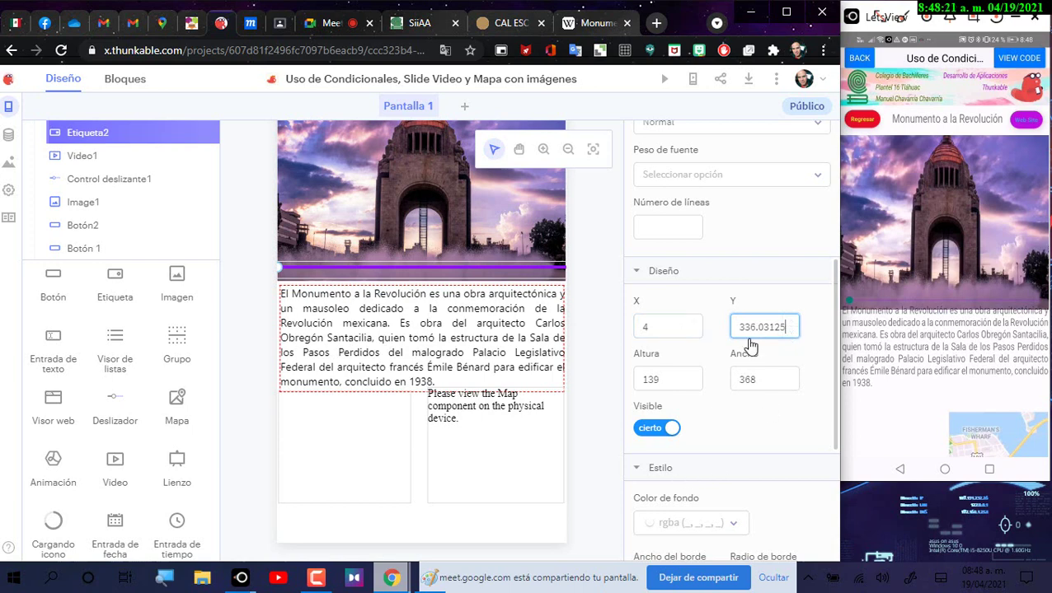
pyautogui.click(790, 323)
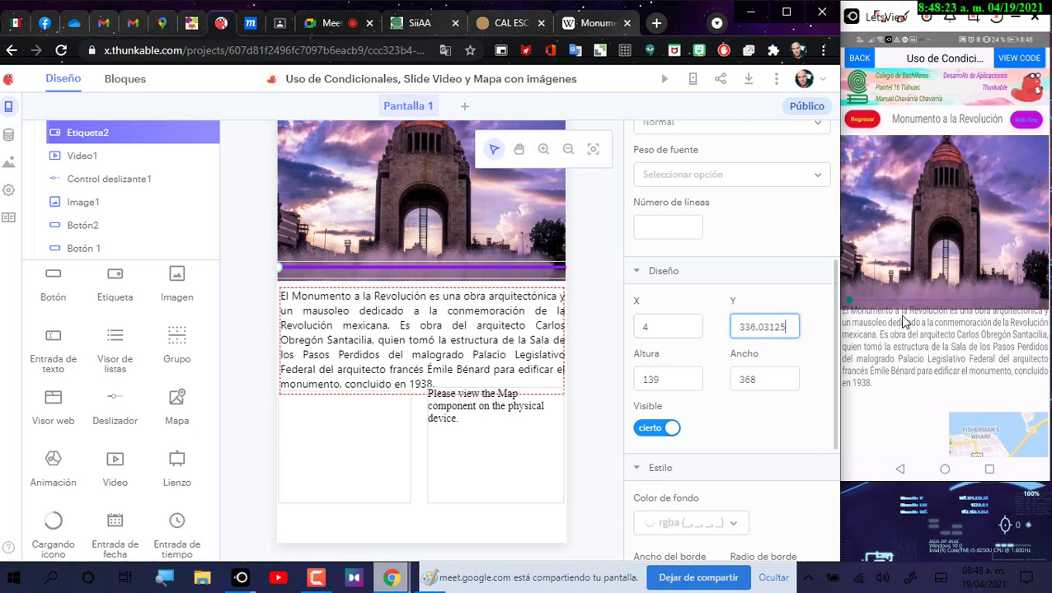
pyautogui.click(791, 323)
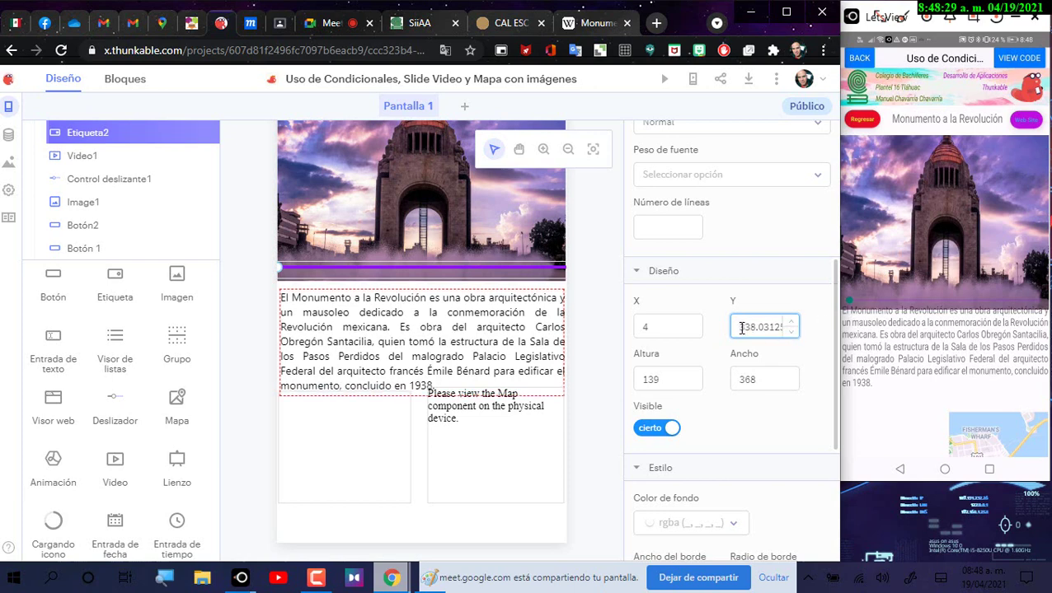
pyautogui.doubleClick(741, 327)
pyautogui.write('340')
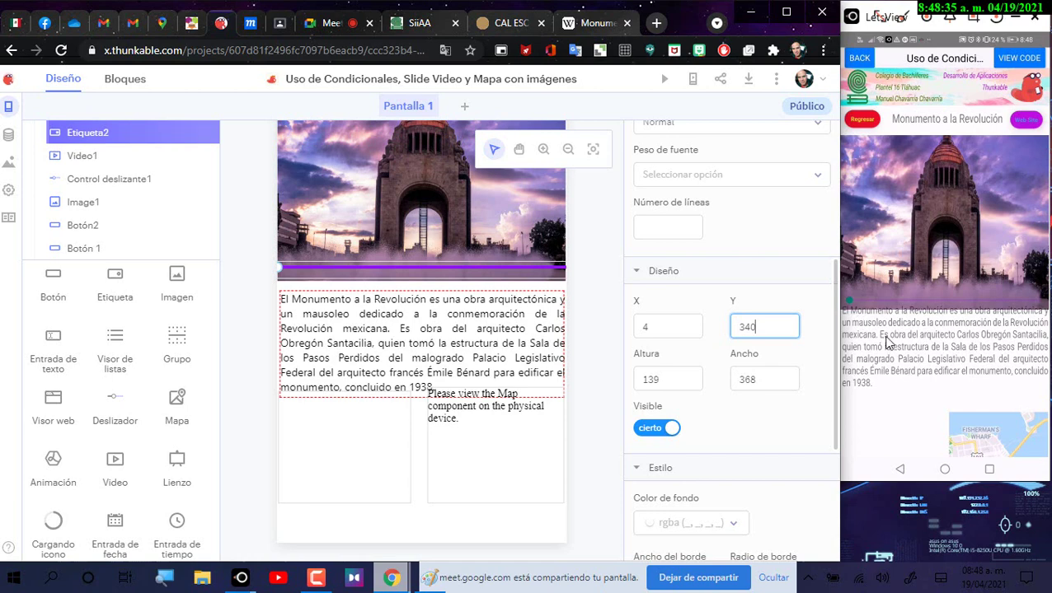
pyautogui.click(608, 391)
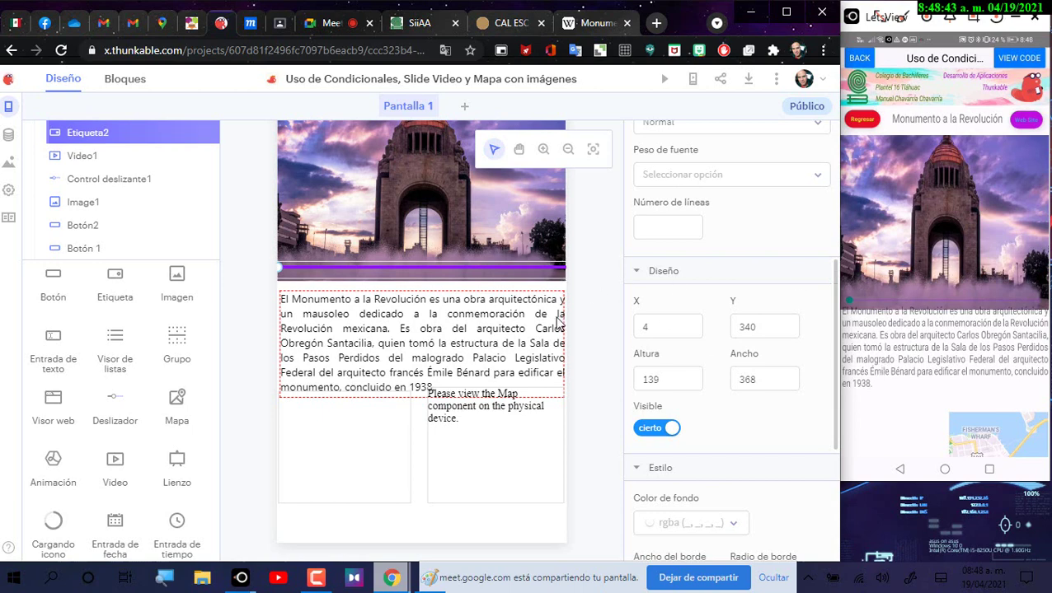
pyautogui.click(515, 259)
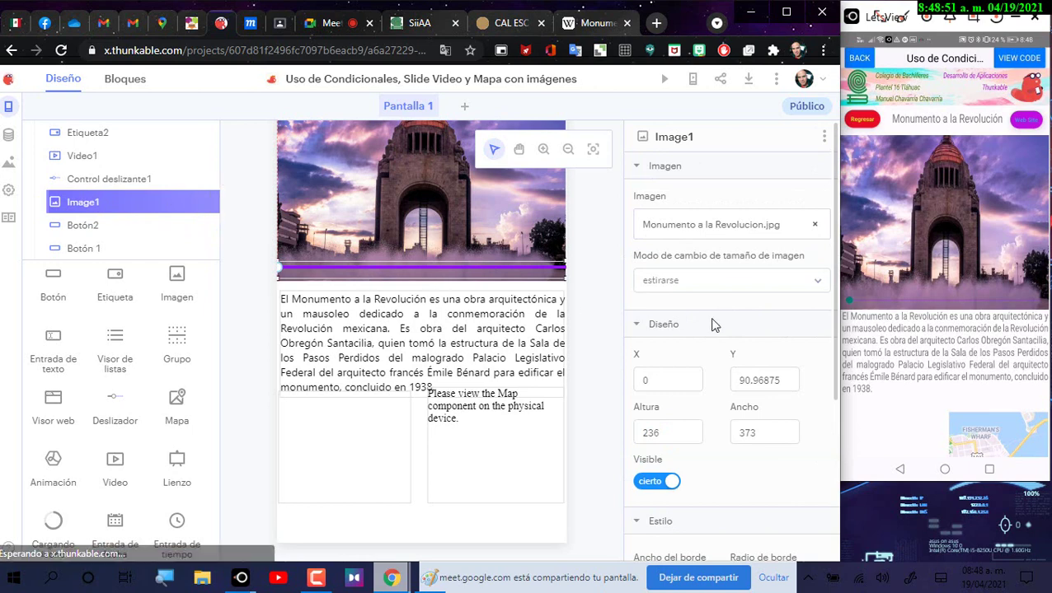
# Step: Lower Image1's height to 234 and drag Mapa1 up toward the description text
pyautogui.click(769, 379)
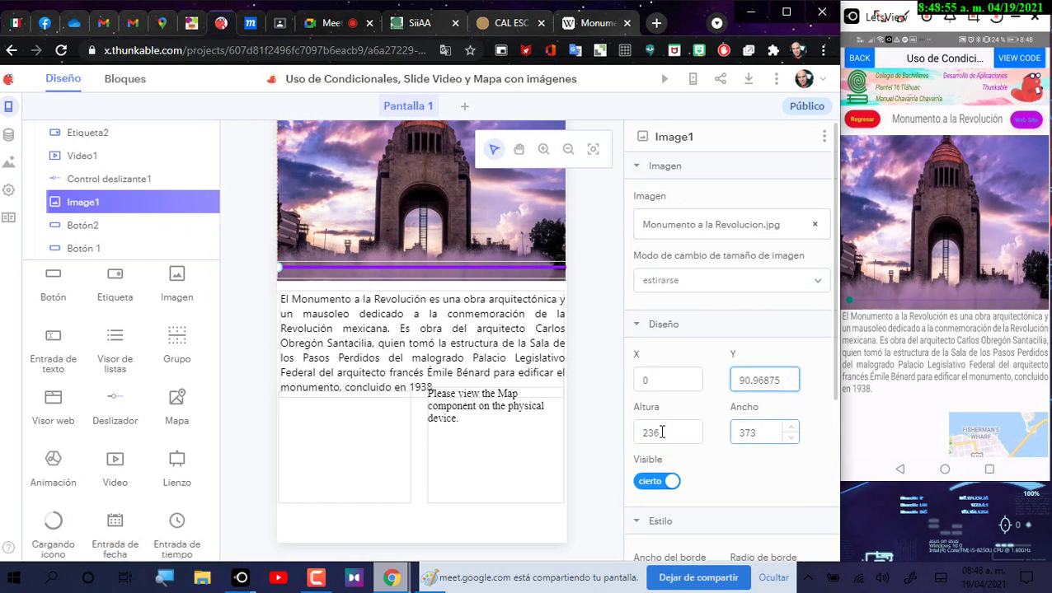
pyautogui.click(696, 439)
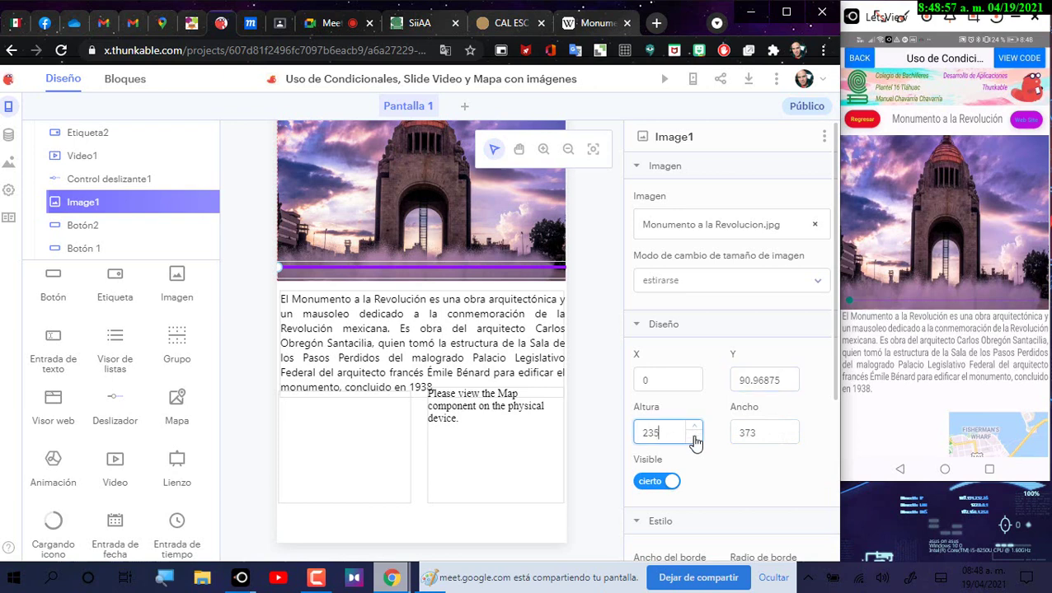
pyautogui.click(695, 439)
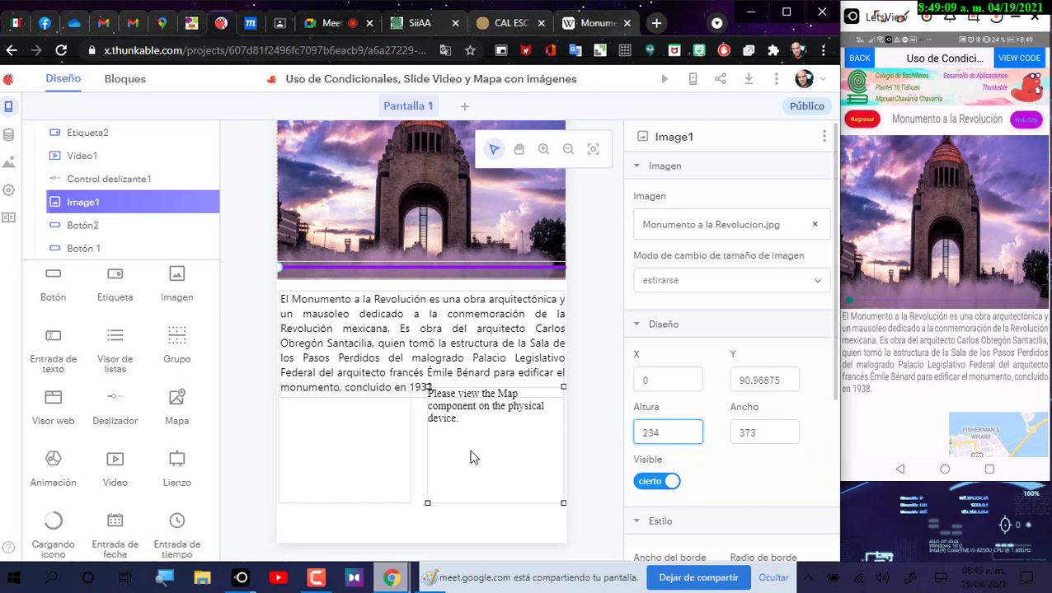
pyautogui.moveTo(470, 457); pyautogui.dragTo(558, 340)
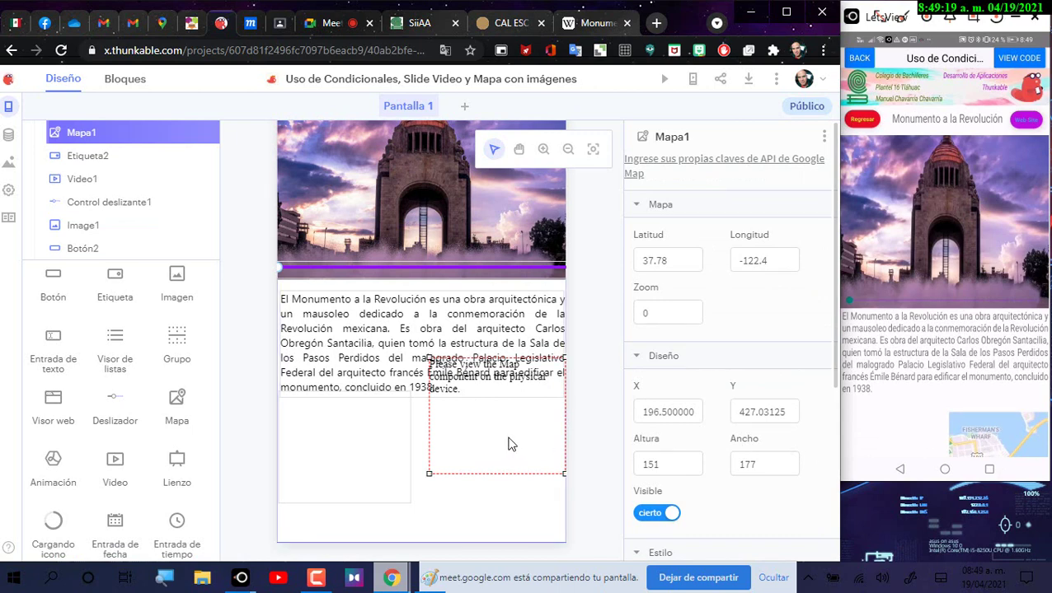
# Step: Move the map and video up over the description and shrink the map to 142 by 110
pyautogui.moveTo(509, 441); pyautogui.dragTo(508, 408)
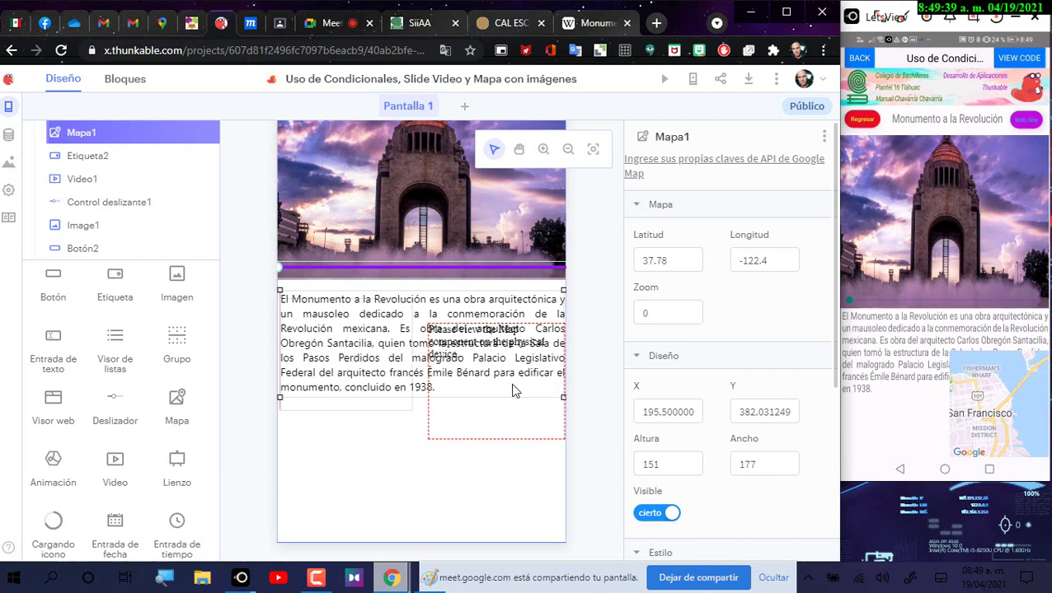
pyautogui.click(508, 412)
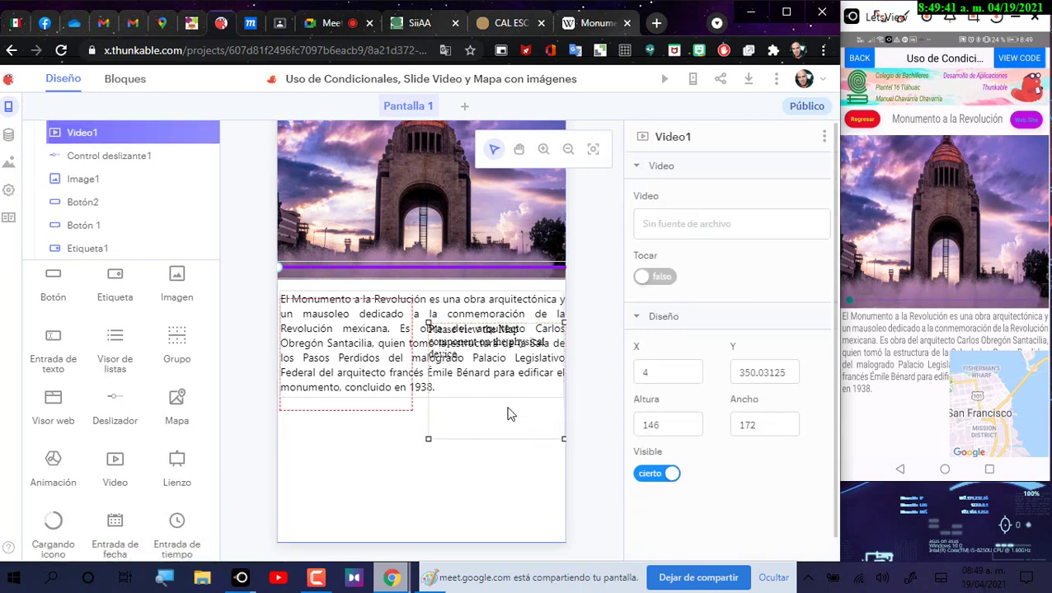
pyautogui.moveTo(509, 412); pyautogui.dragTo(511, 388)
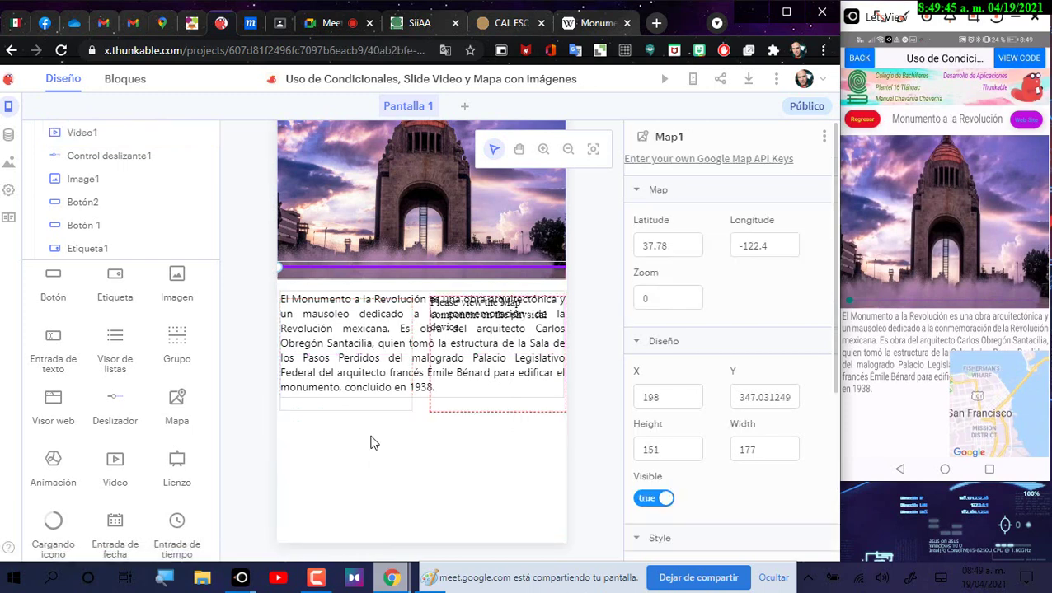
pyautogui.click(426, 297)
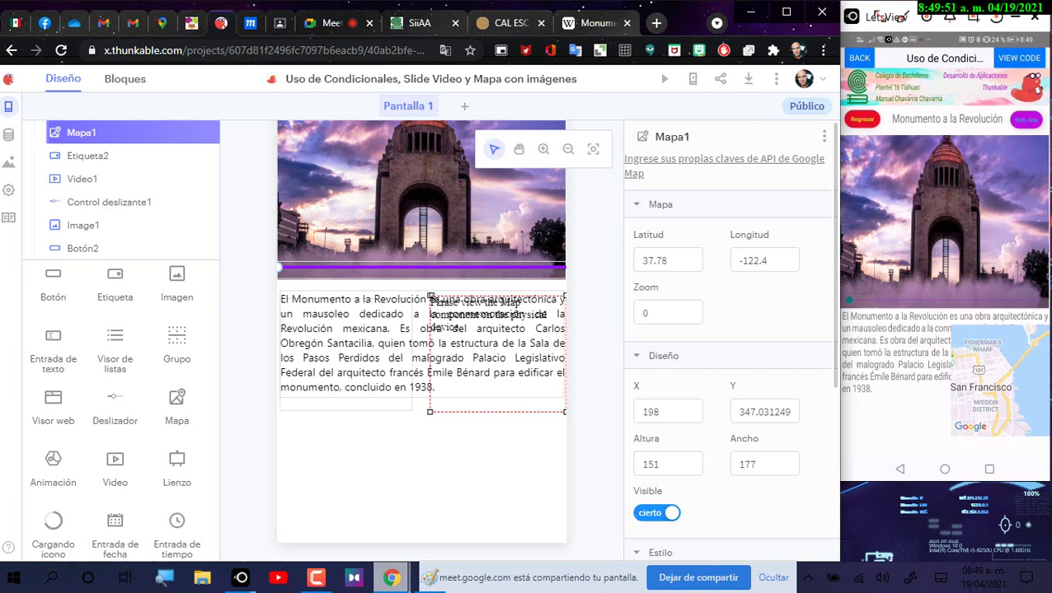
pyautogui.moveTo(429, 297); pyautogui.dragTo(458, 329)
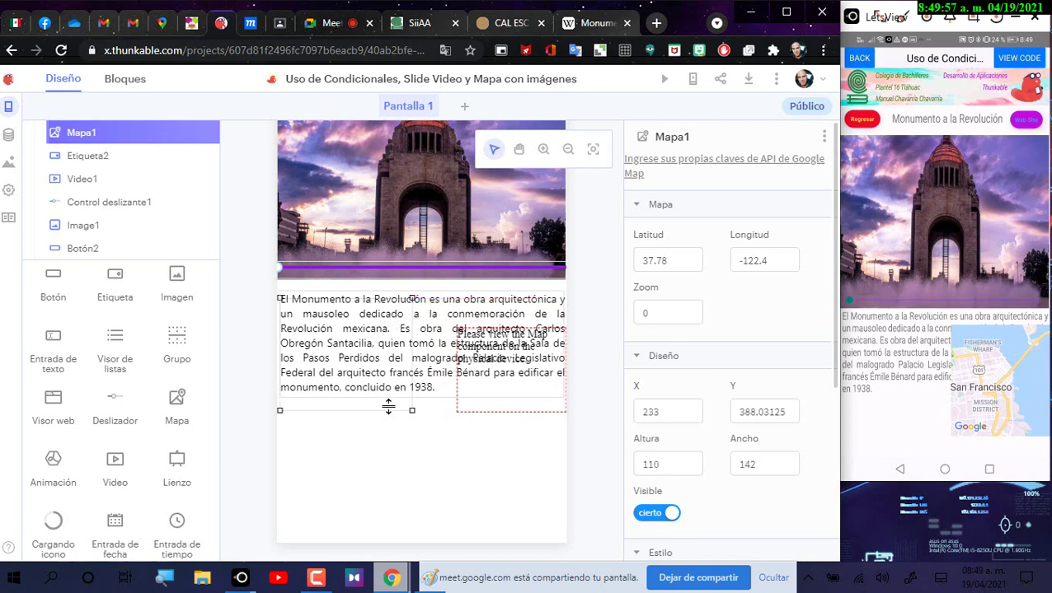
# Step: Shrink Video1 to 118 by 91 and move the map down about 22 px
pyautogui.click(413, 298)
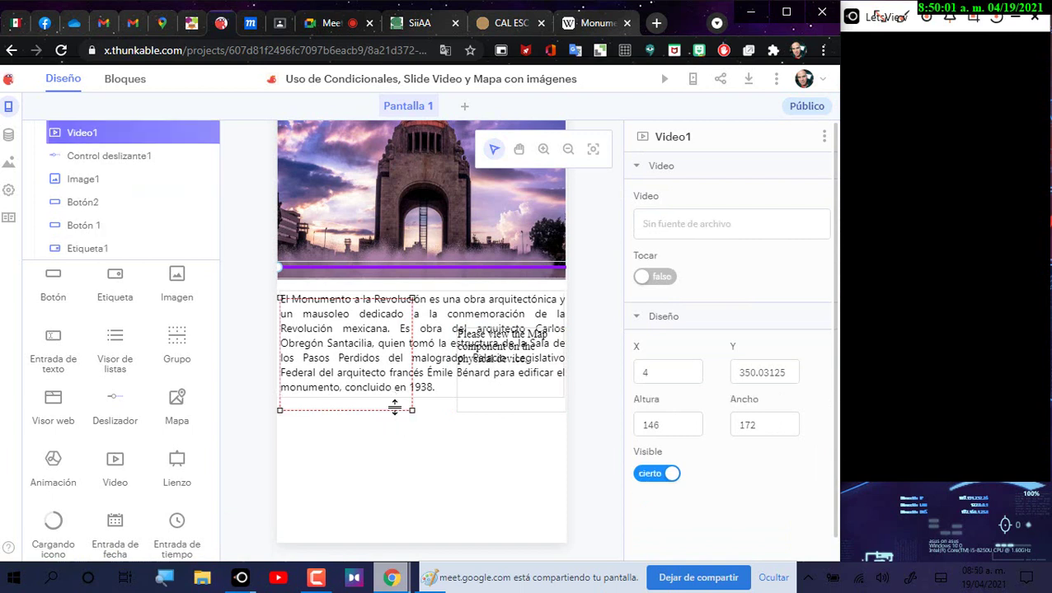
pyautogui.moveTo(412, 408); pyautogui.dragTo(372, 375)
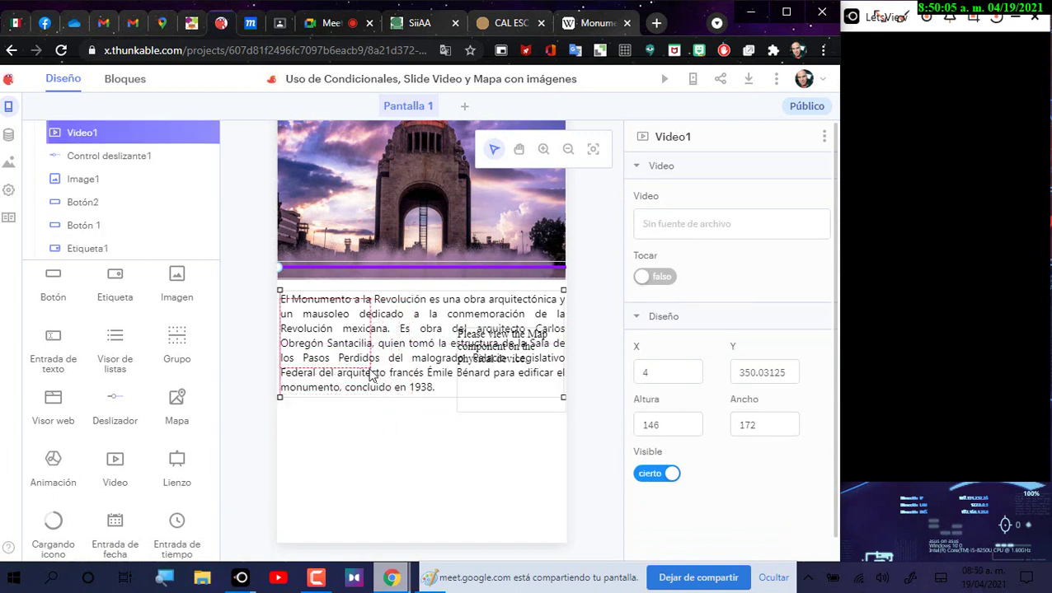
pyautogui.moveTo(333, 333); pyautogui.dragTo(337, 346)
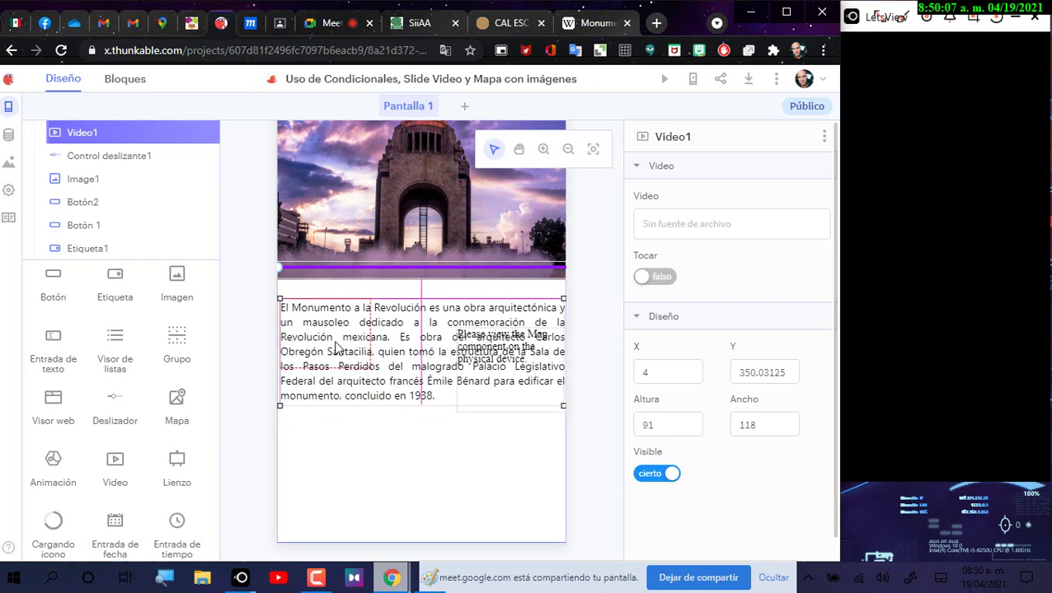
pyautogui.click(369, 346)
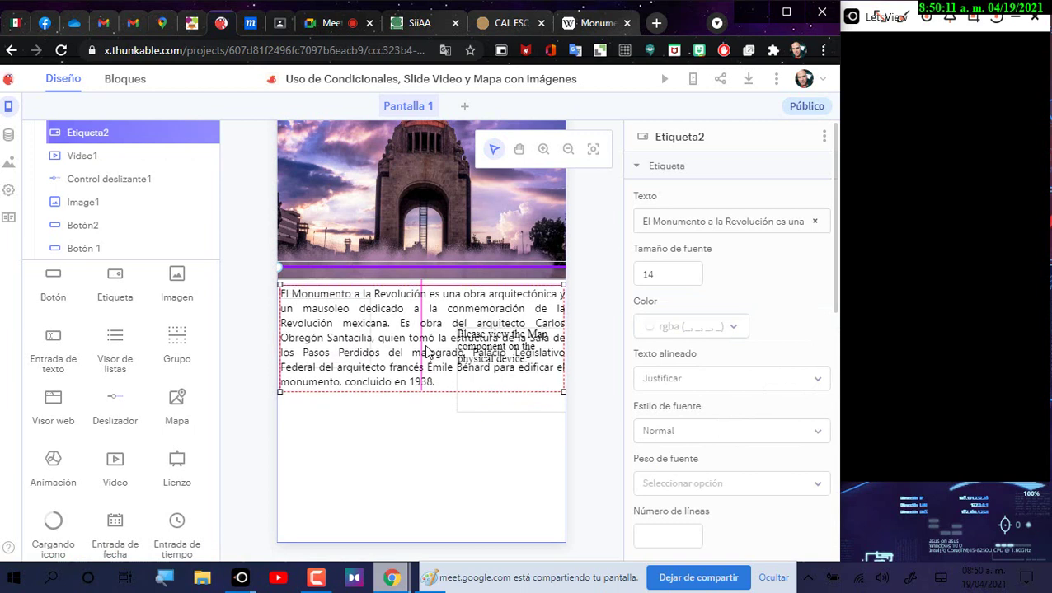
pyautogui.click(86, 157)
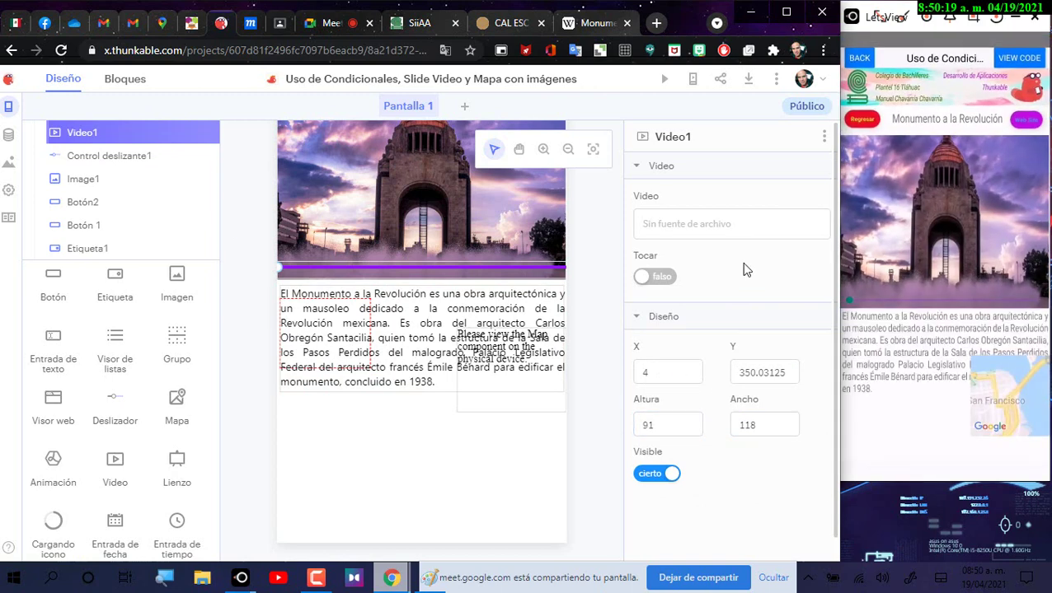
pyautogui.moveTo(508, 404); pyautogui.dragTo(502, 434)
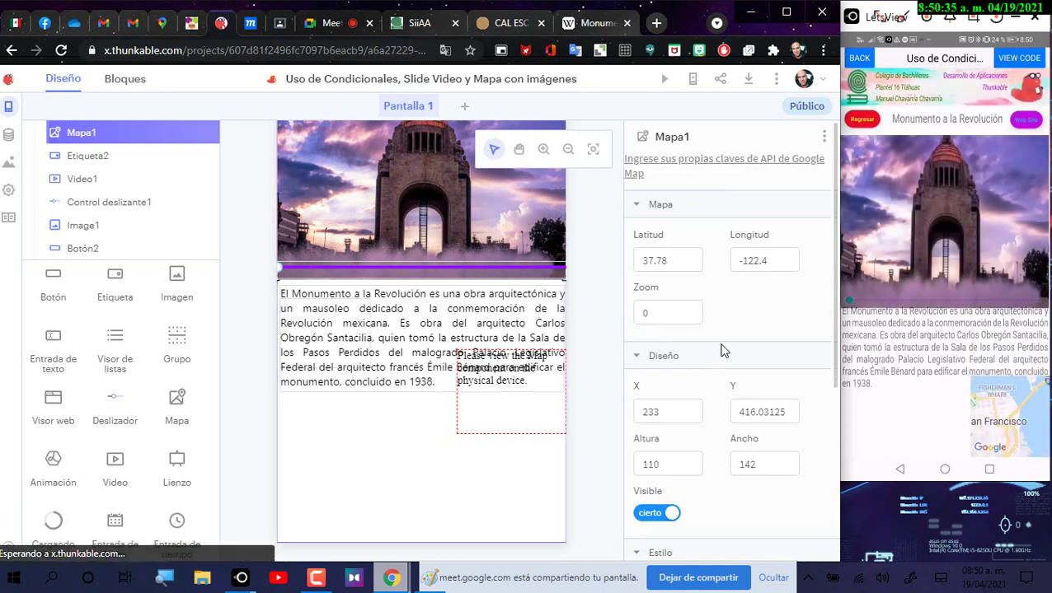
# Step: Reduce Image1's Altura from 234 through 210 down to 200, trimming its bottom edge
pyautogui.click(599, 271)
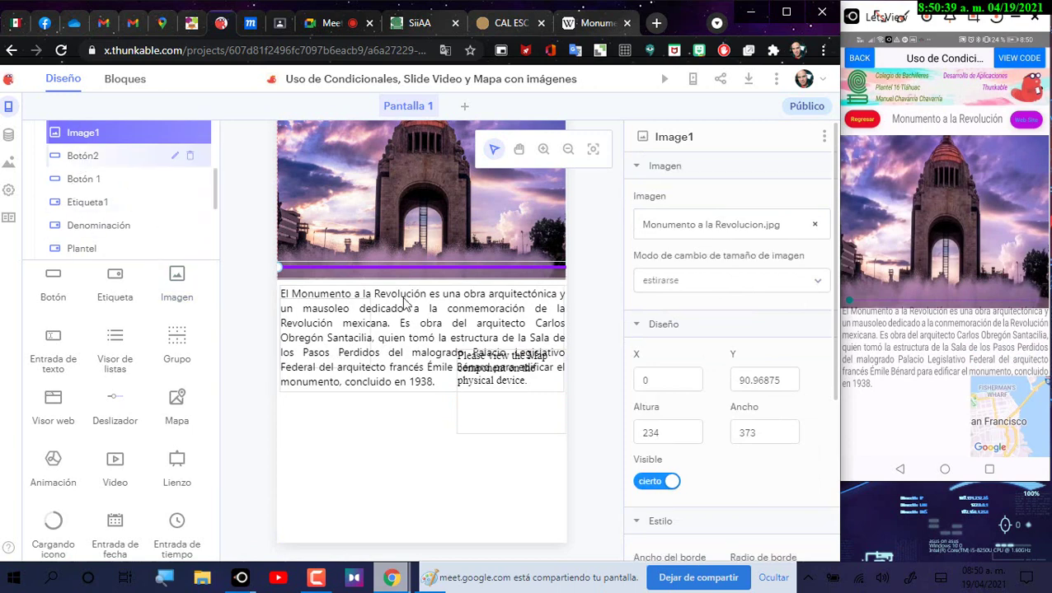
pyautogui.click(678, 432)
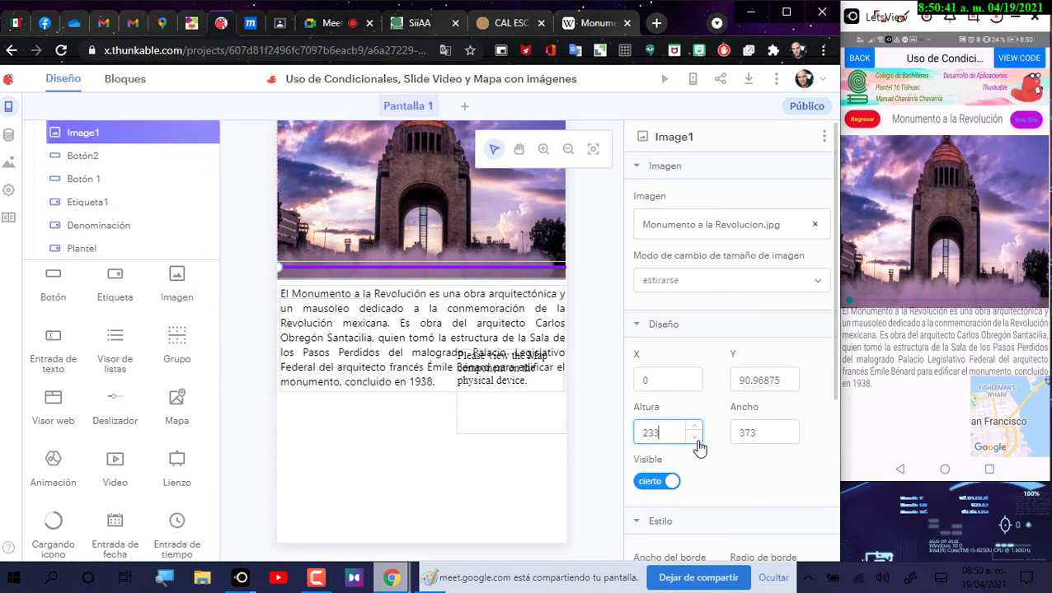
pyautogui.click(696, 441)
pyautogui.click(696, 441)
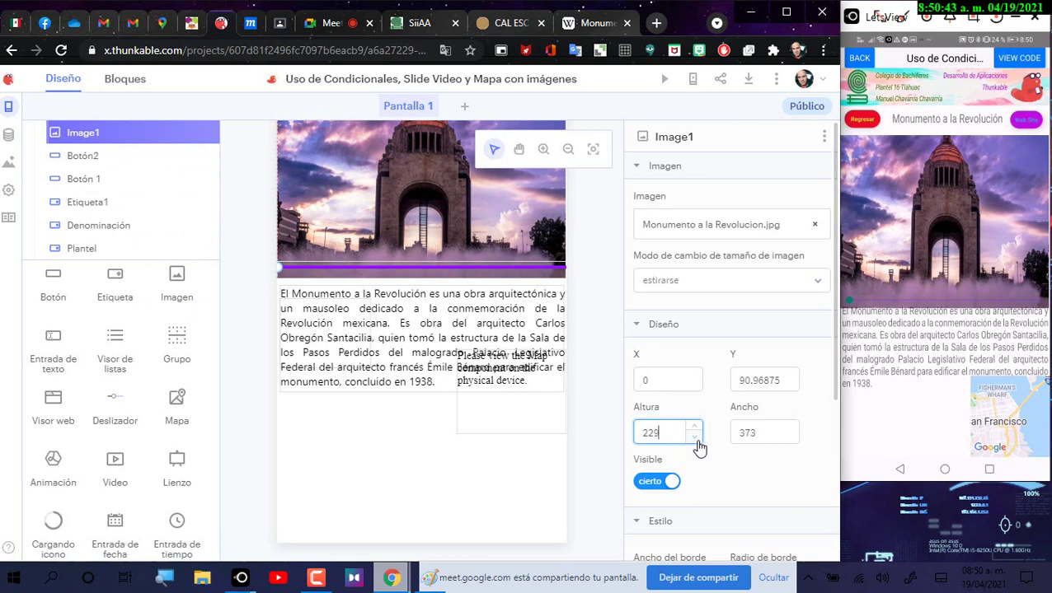
pyautogui.click(696, 441)
pyautogui.click(696, 441)
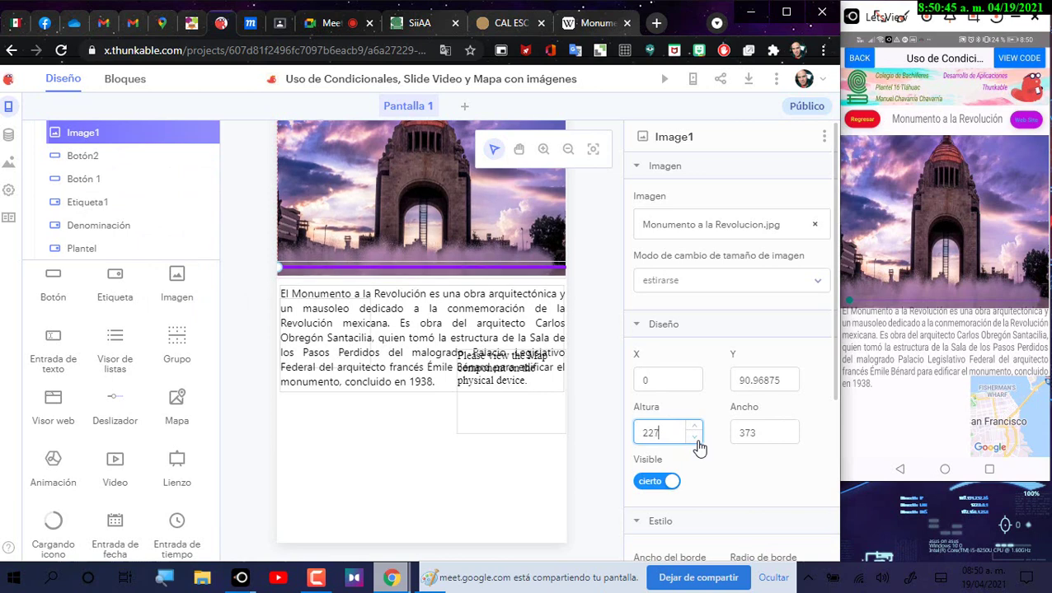
pyautogui.click(696, 441)
pyautogui.click(696, 441)
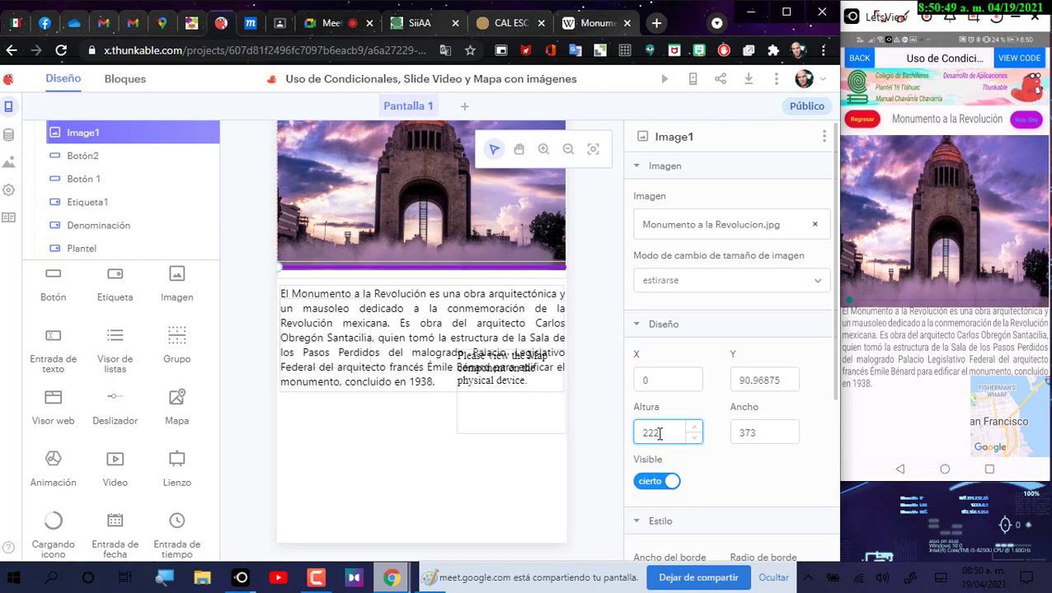
pyautogui.doubleClick(659, 434)
pyautogui.write('210')
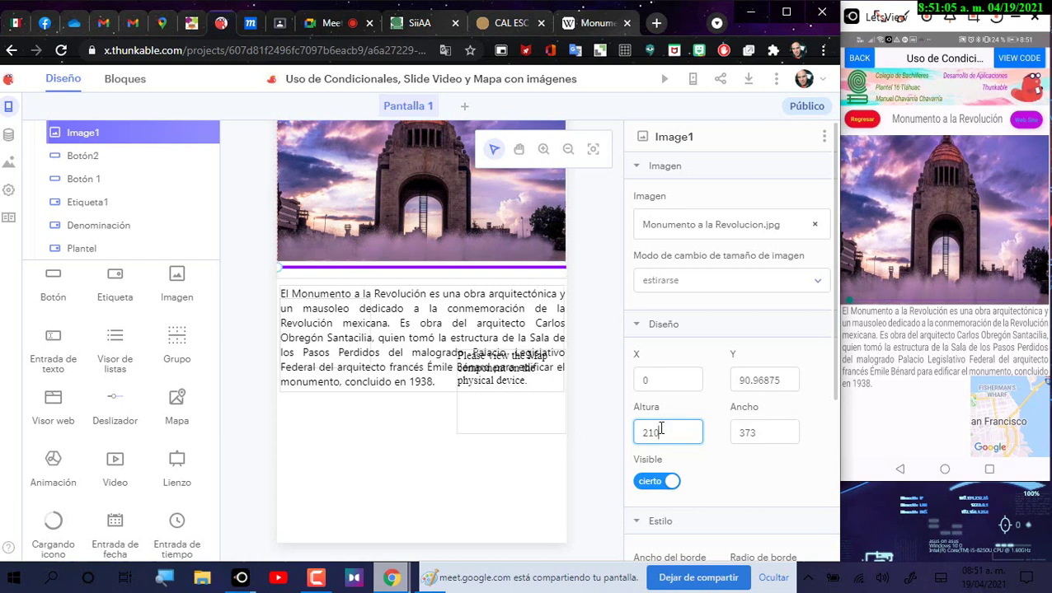
pyautogui.moveTo(662, 430); pyautogui.dragTo(636, 433)
pyautogui.write('200')
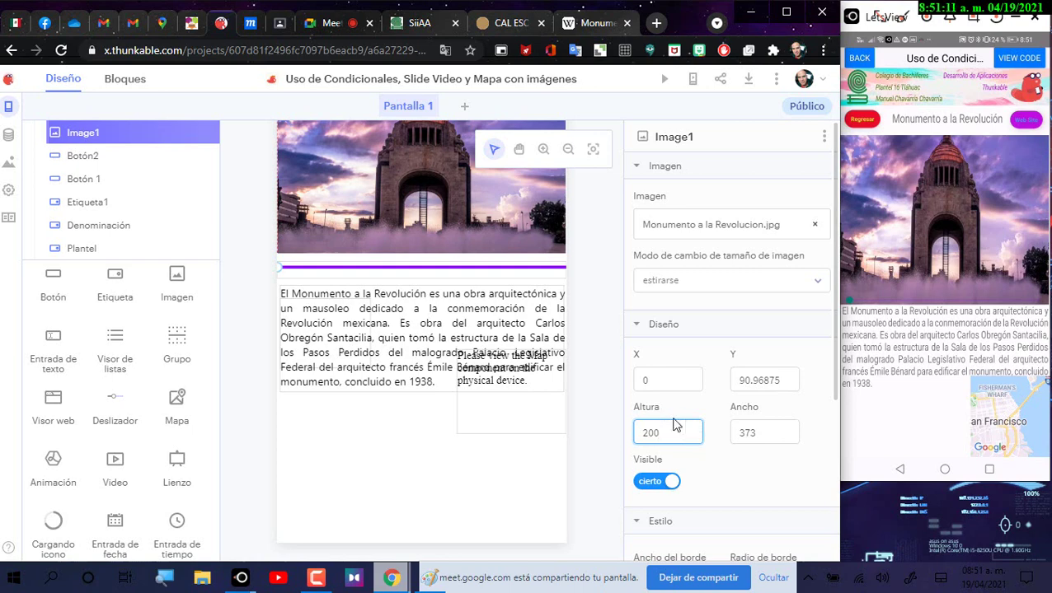
pyautogui.moveTo(481, 266)
pyautogui.mouseDown()
pyautogui.moveTo(482, 234)
pyautogui.moveTo(483, 252)
pyautogui.mouseUp()
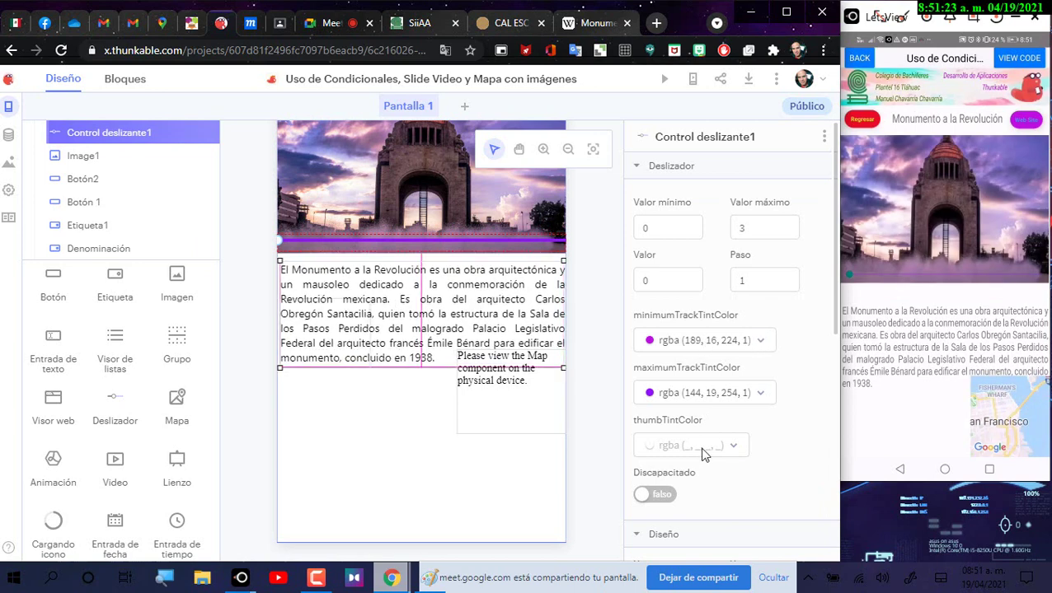
# Step: Place Mapa1 just below the monument description text
pyautogui.scroll(-5, 747, 432)
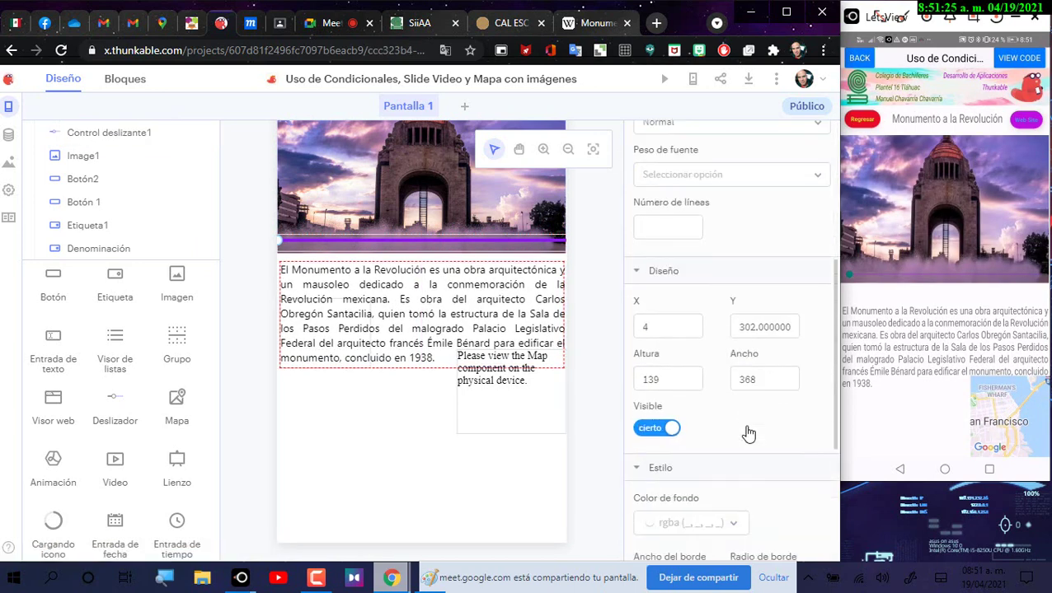
pyautogui.click(789, 327)
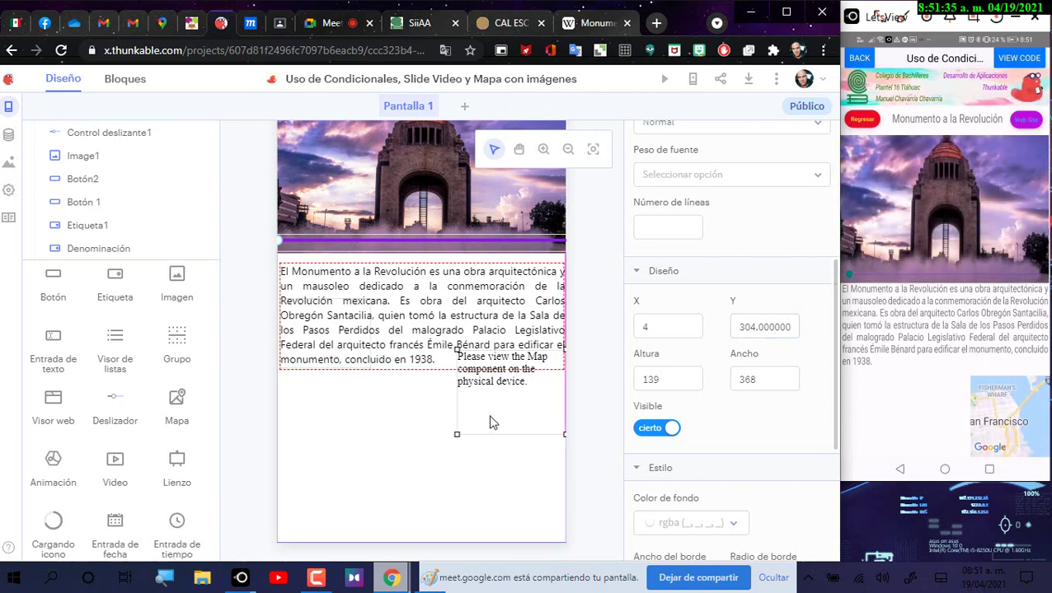
pyautogui.moveTo(488, 423); pyautogui.dragTo(492, 393)
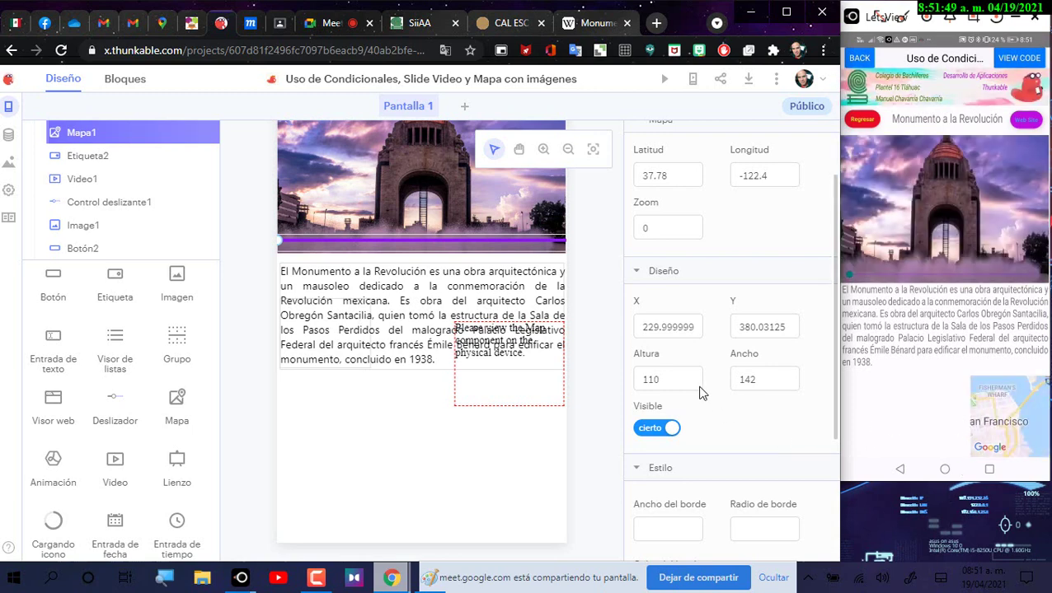
pyautogui.click(508, 389)
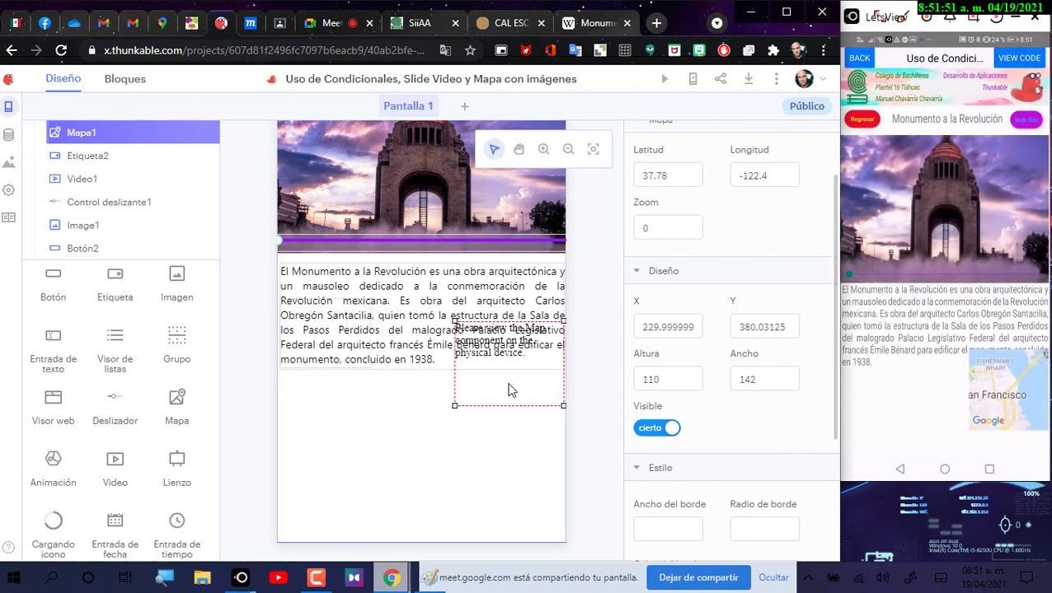
pyautogui.moveTo(506, 394); pyautogui.dragTo(461, 406)
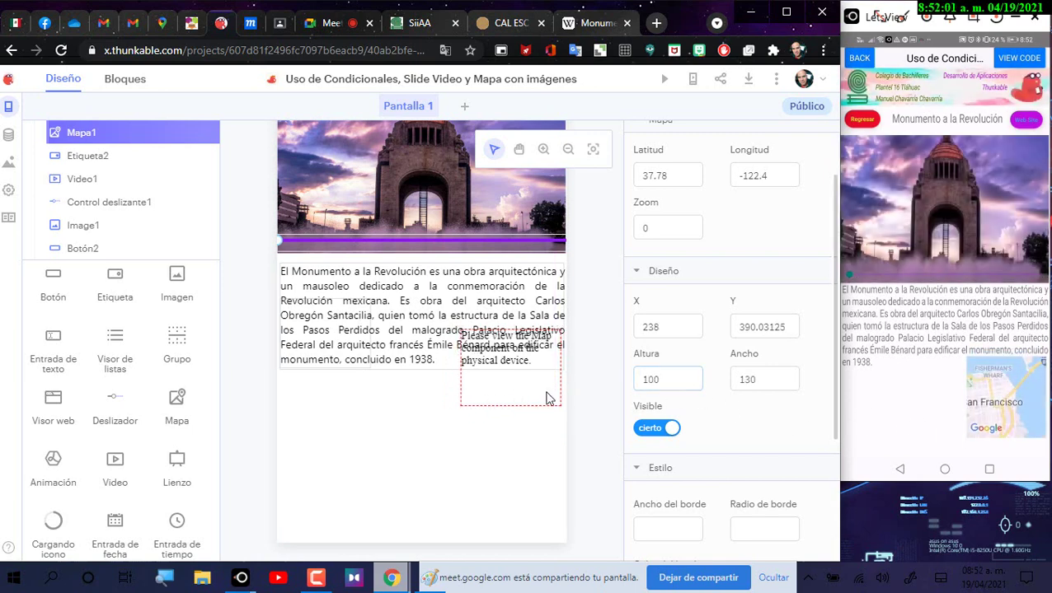
pyautogui.click(536, 398)
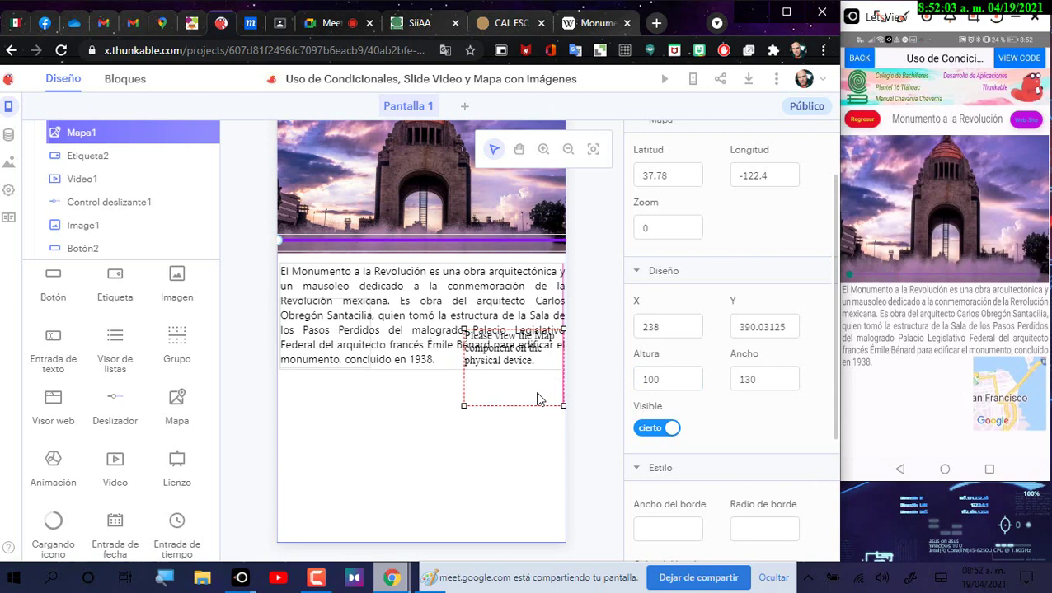
pyautogui.moveTo(537, 399); pyautogui.dragTo(538, 407)
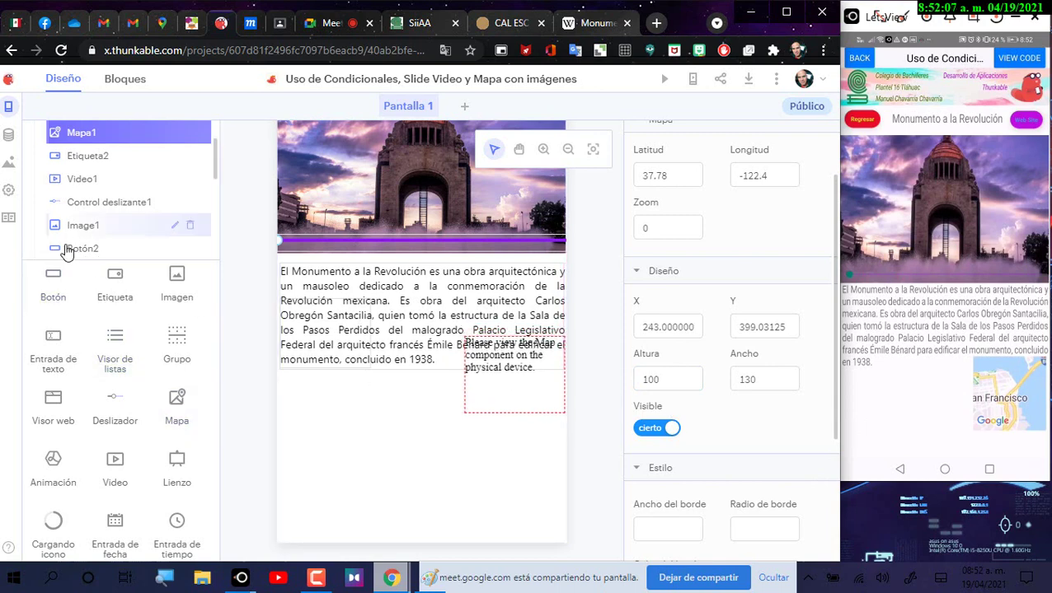
# Step: Give Video1 the map's Y position 399.03125, nudge it lower, and open a new browser tab
pyautogui.click(90, 186)
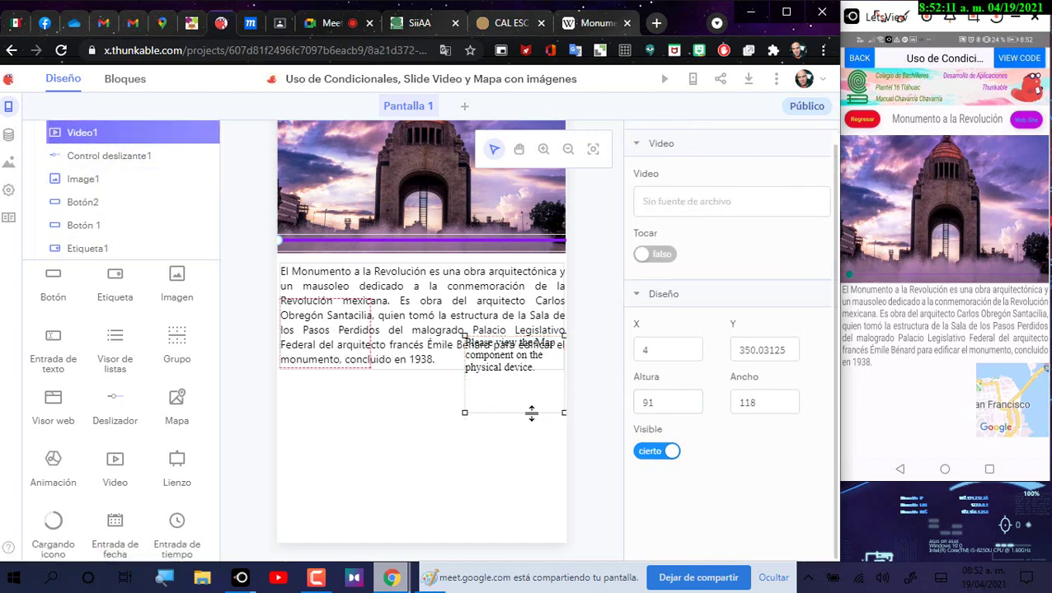
pyautogui.click(531, 412)
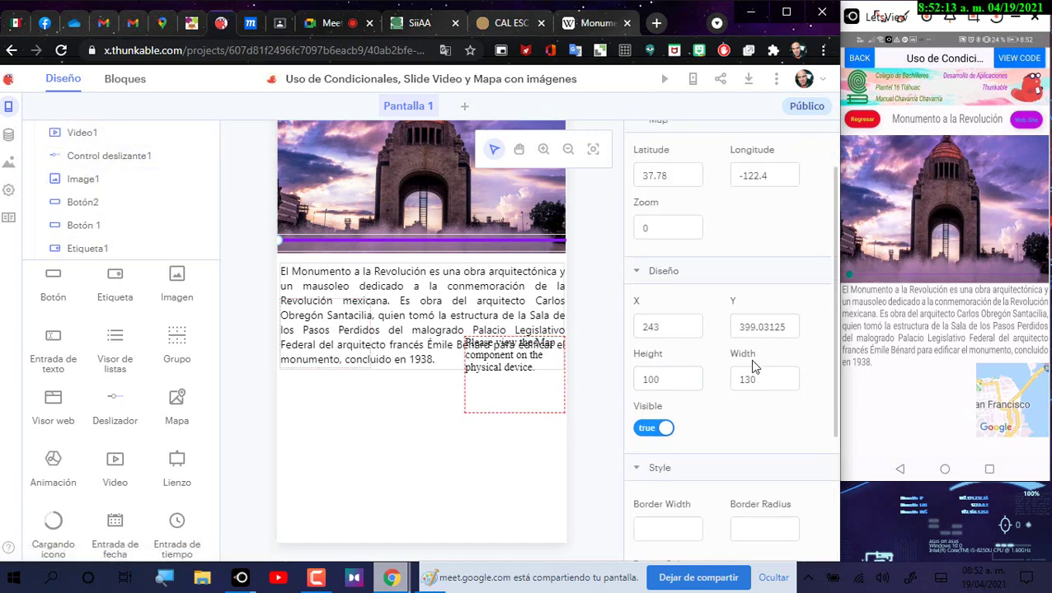
pyautogui.click(734, 327)
pyautogui.moveTo(736, 327); pyautogui.dragTo(820, 330)
pyautogui.hotkey('ctrl', 'c')
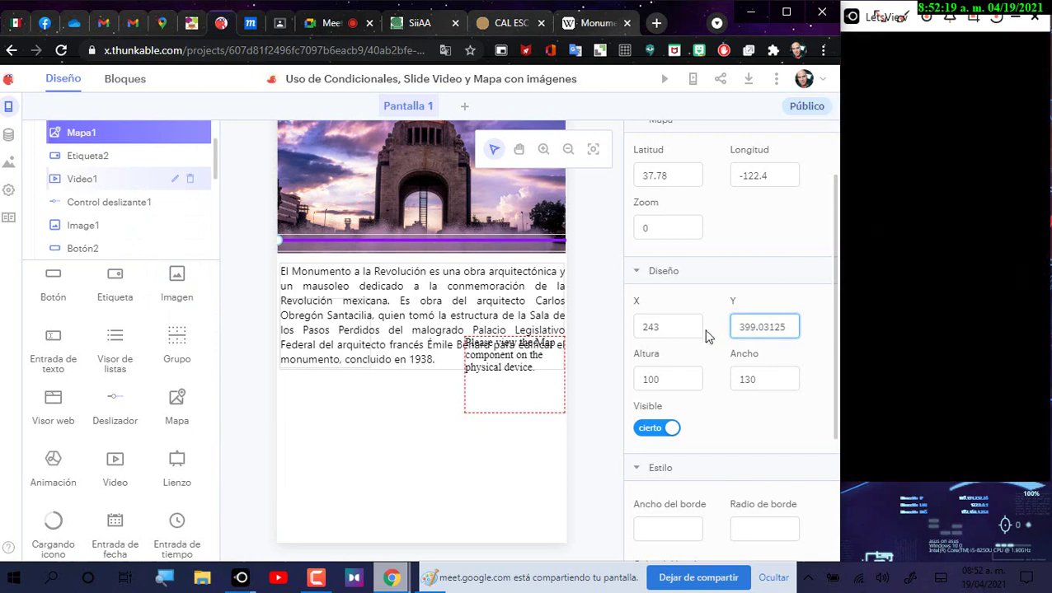
pyautogui.moveTo(734, 346); pyautogui.dragTo(864, 357)
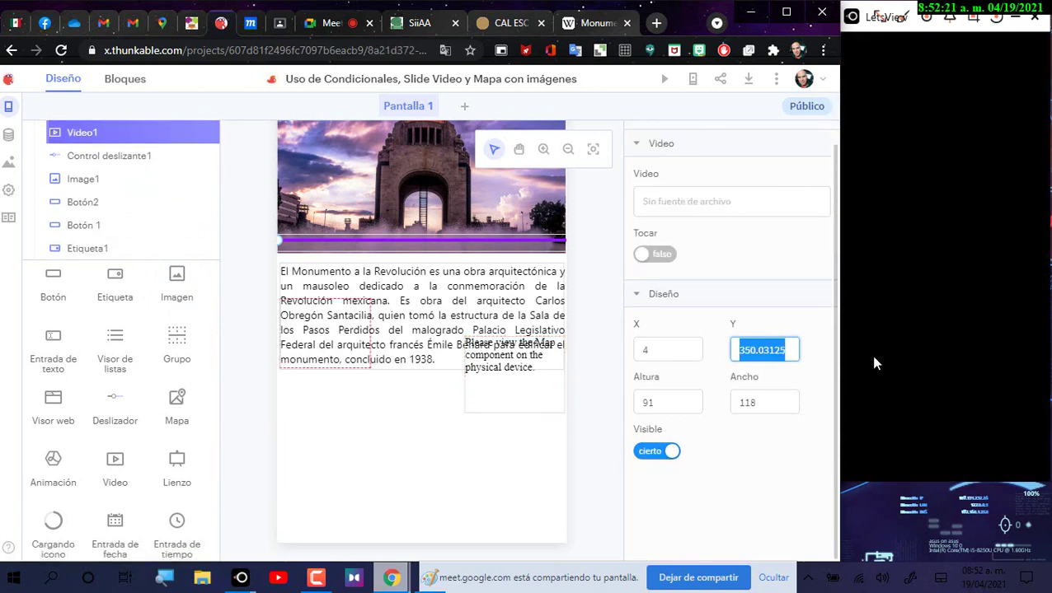
pyautogui.hotkey('ctrl', 'v')
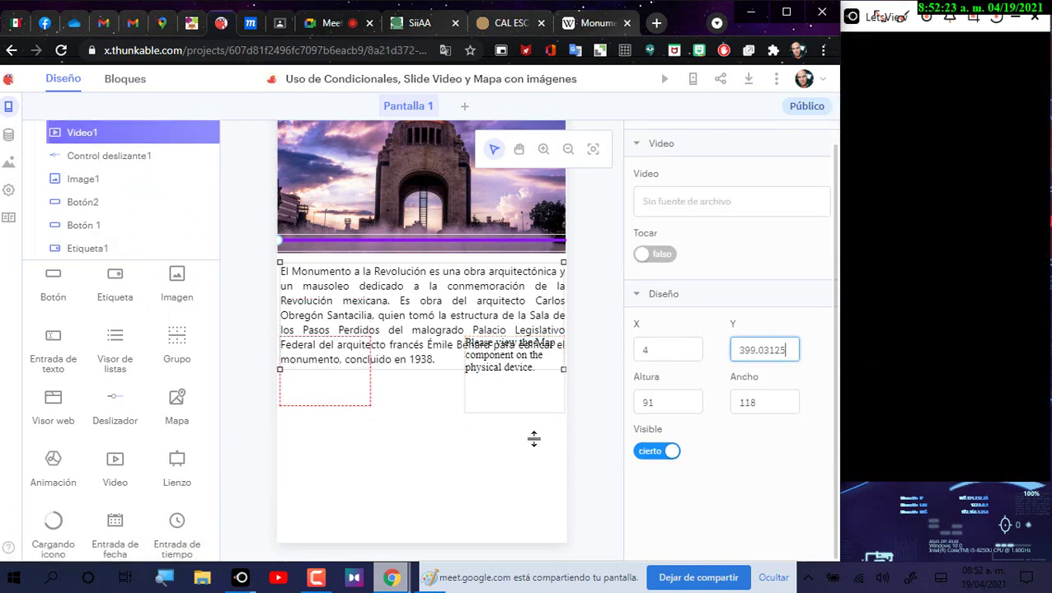
pyautogui.click(354, 396)
pyautogui.moveTo(355, 391); pyautogui.dragTo(356, 396)
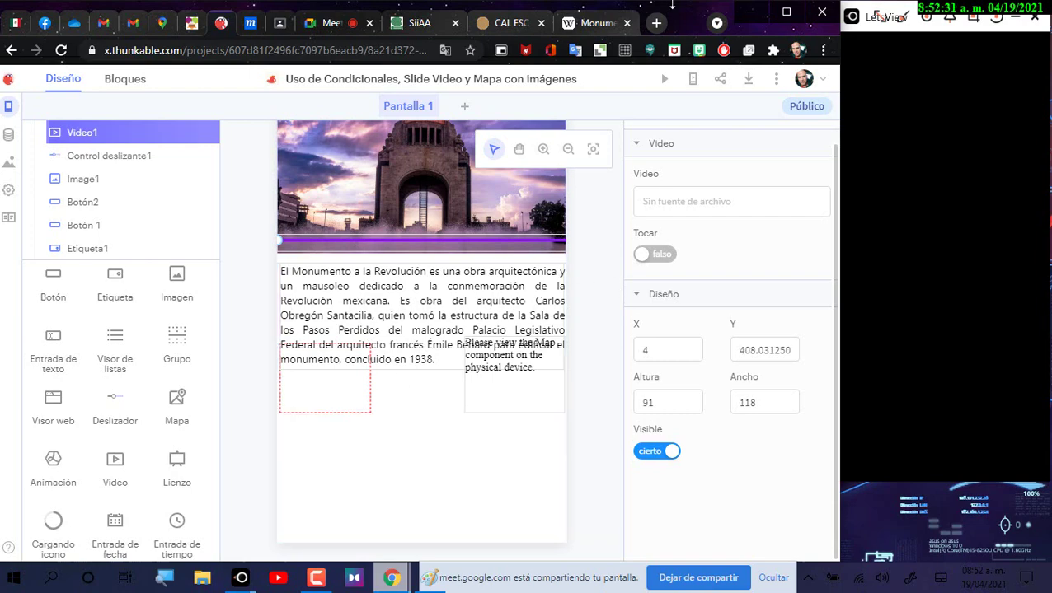
pyautogui.click(786, 12)
pyautogui.click(868, 13)
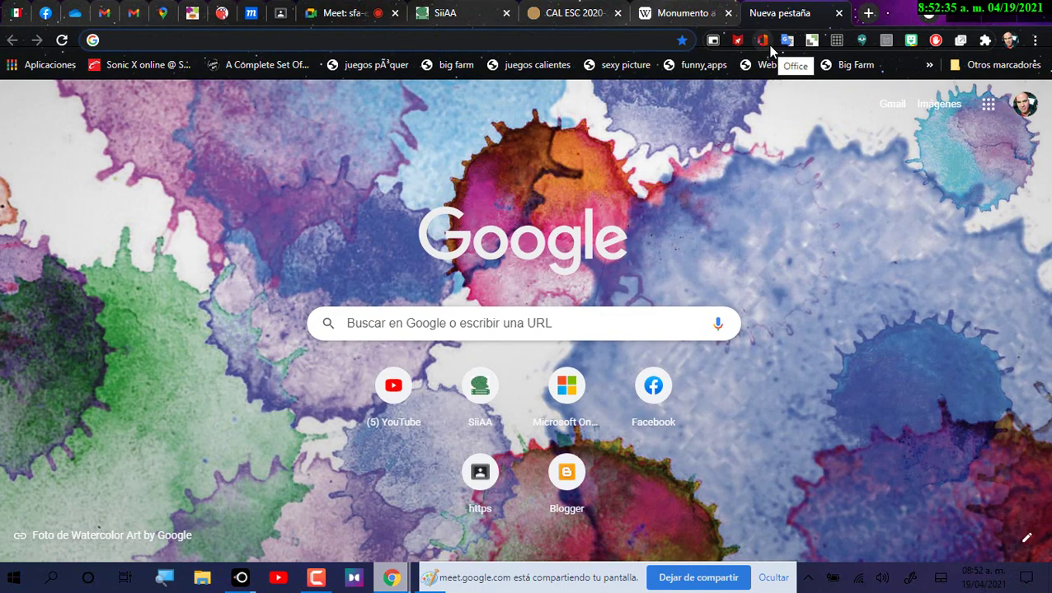
# Step: Go to youtube.com and search for 'museo de la revolucion'
pyautogui.write('t')
pyautogui.press('BackSpace')
pyautogui.write('you')
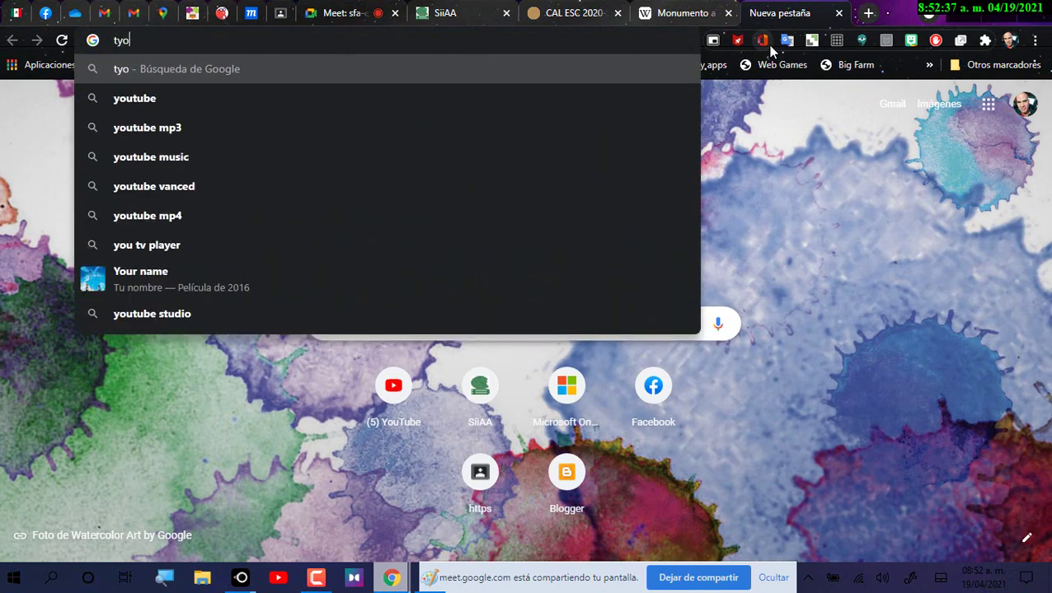
pyautogui.press('Escape')
pyautogui.write('you')
pyautogui.press('Return')
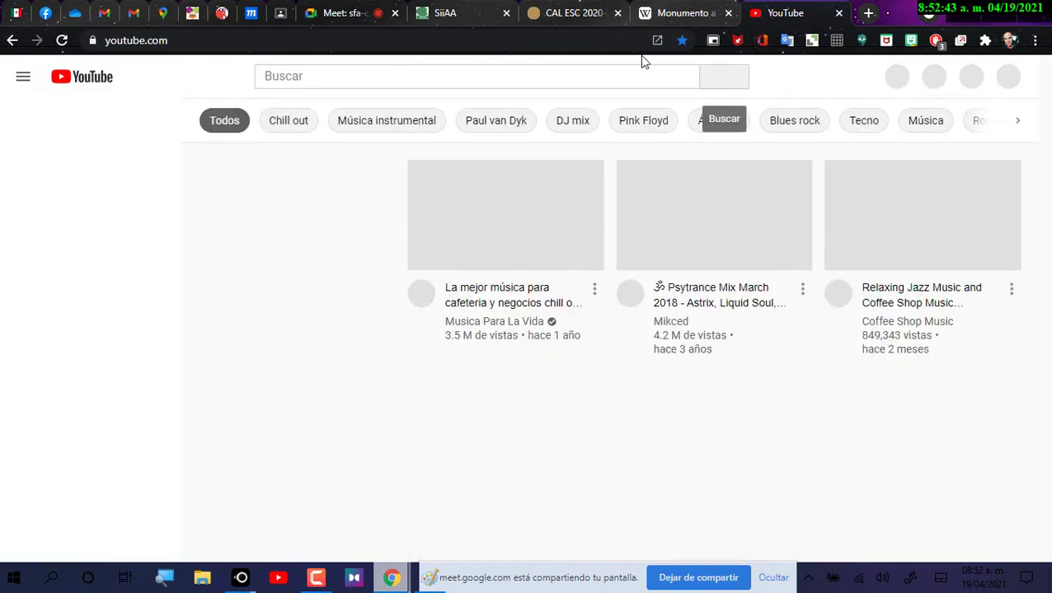
pyautogui.click(362, 82)
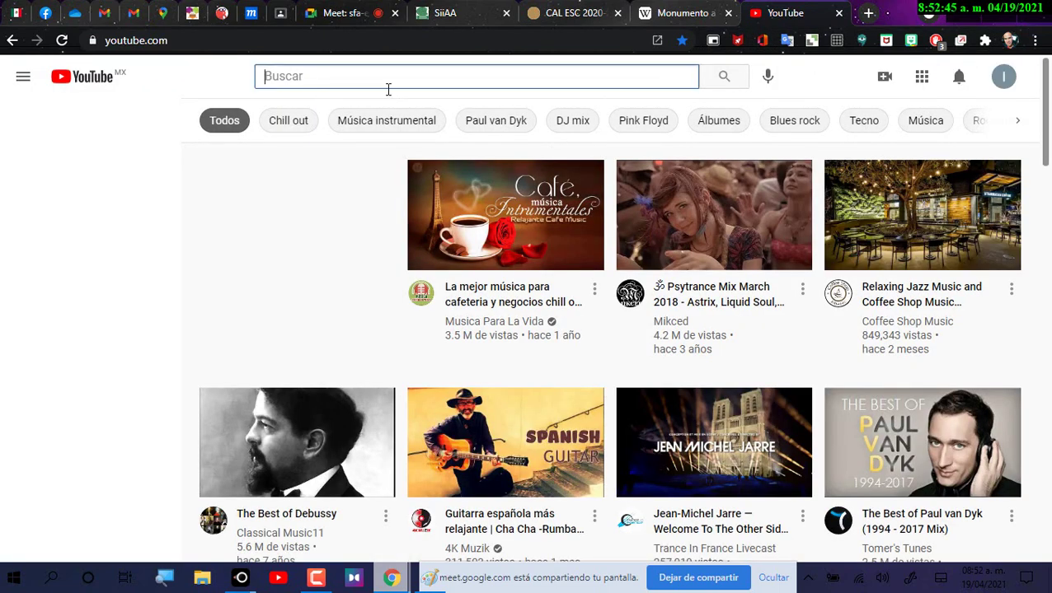
pyautogui.write('museo de ')
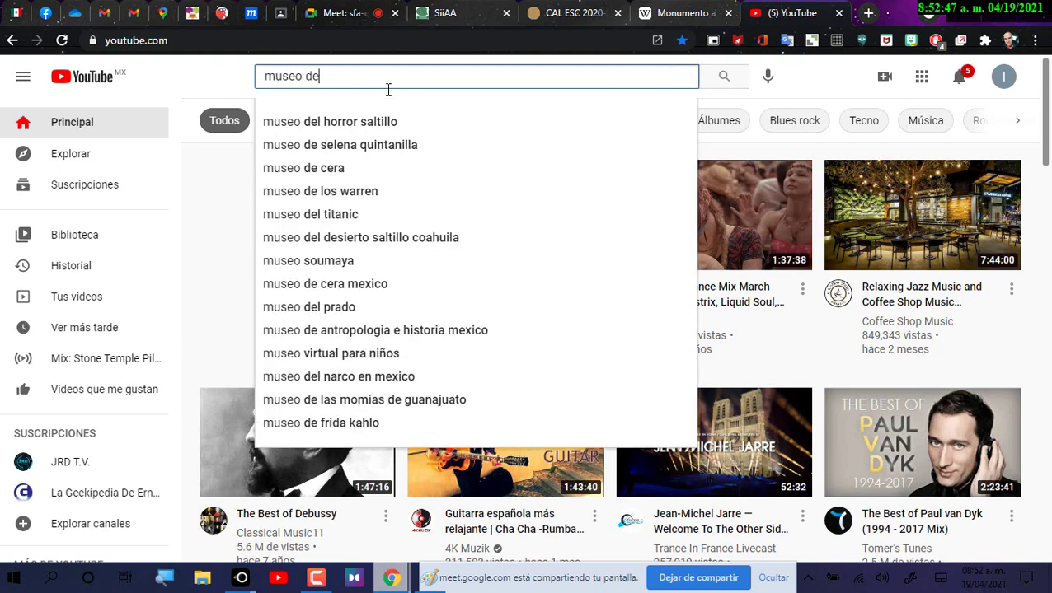
pyautogui.write('la revolucion')
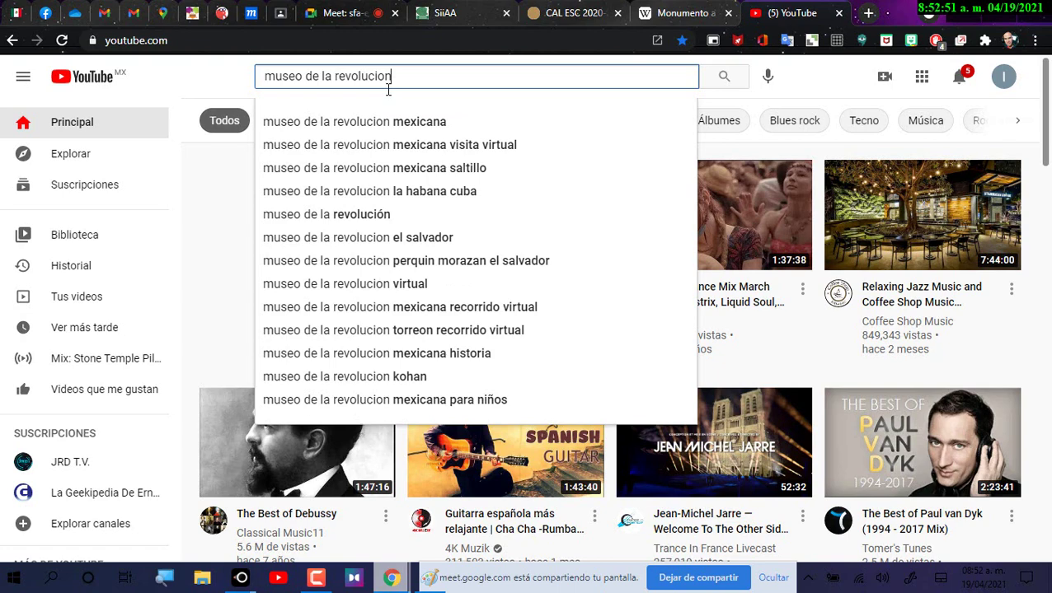
pyautogui.press('Return')
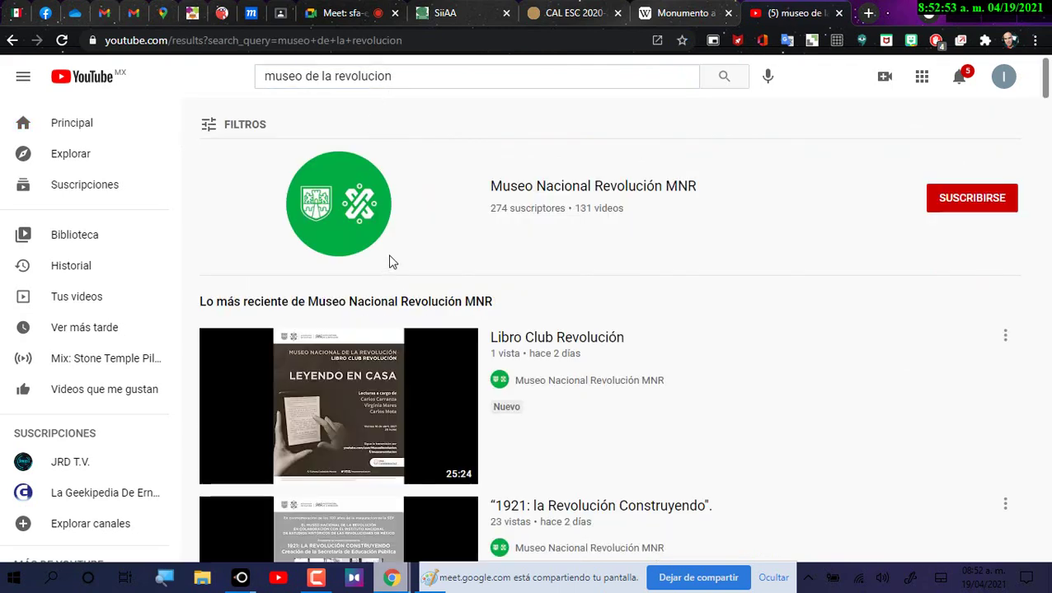
# Step: Open the 'Museo Nacional de la Revolución en la CDMX' video and pause it
pyautogui.scroll(-5, 401, 321)
pyautogui.scroll(-4, 400, 332)
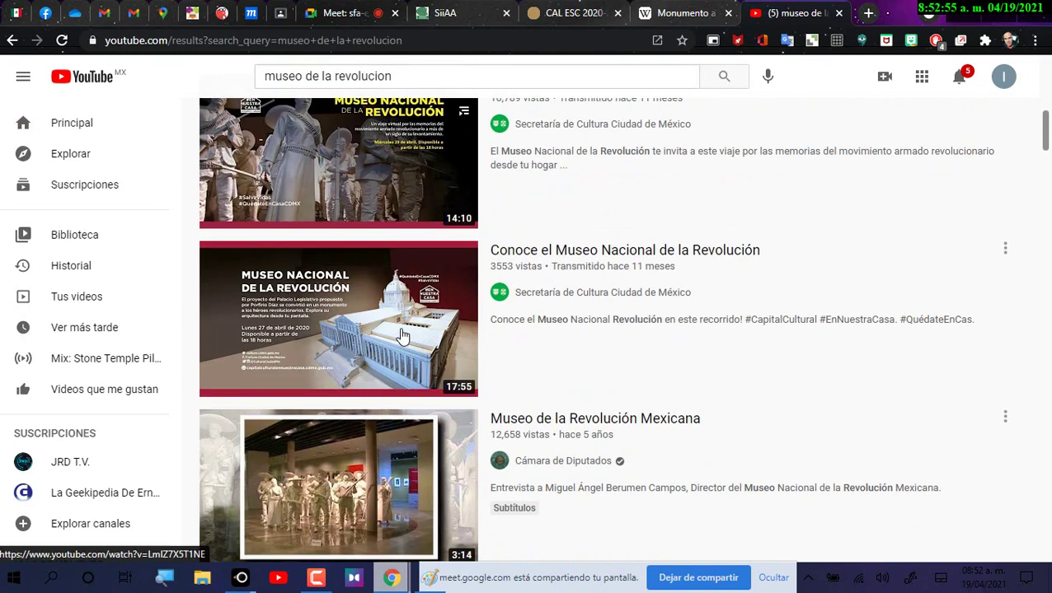
pyautogui.scroll(-3, 428, 384)
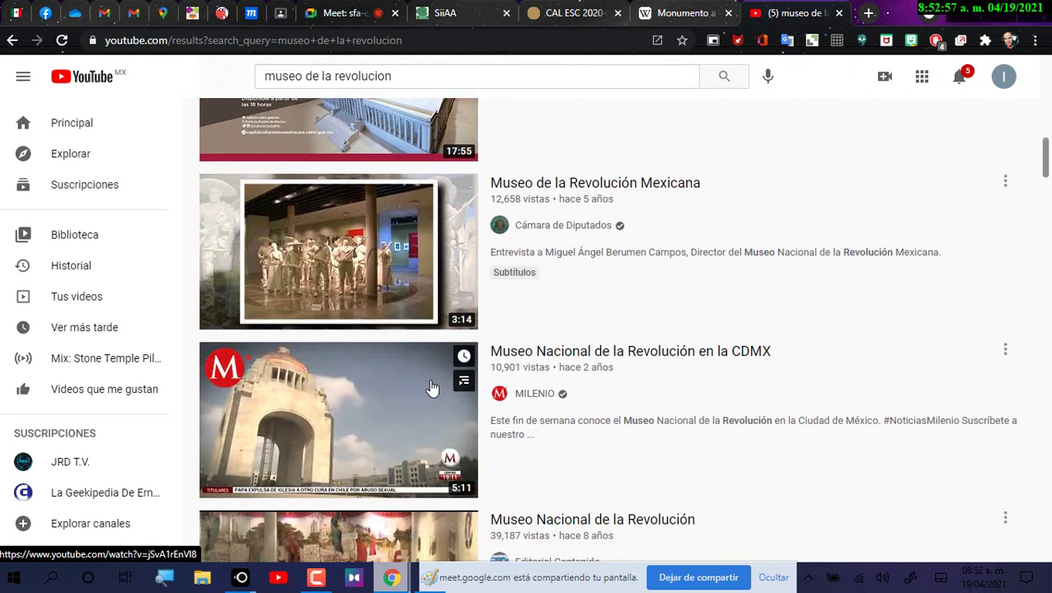
pyautogui.click(322, 379)
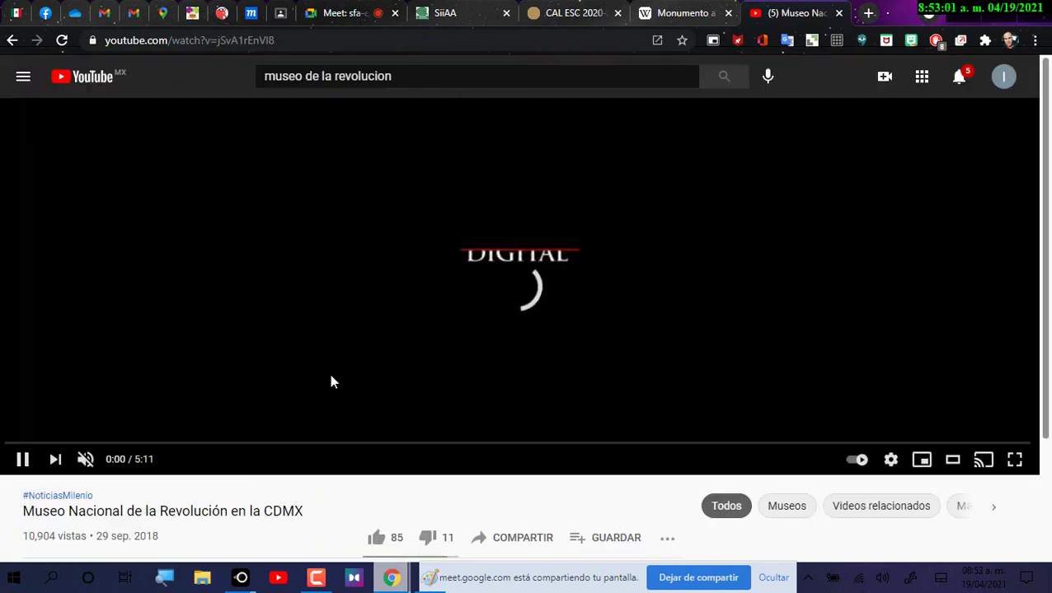
pyautogui.click(23, 460)
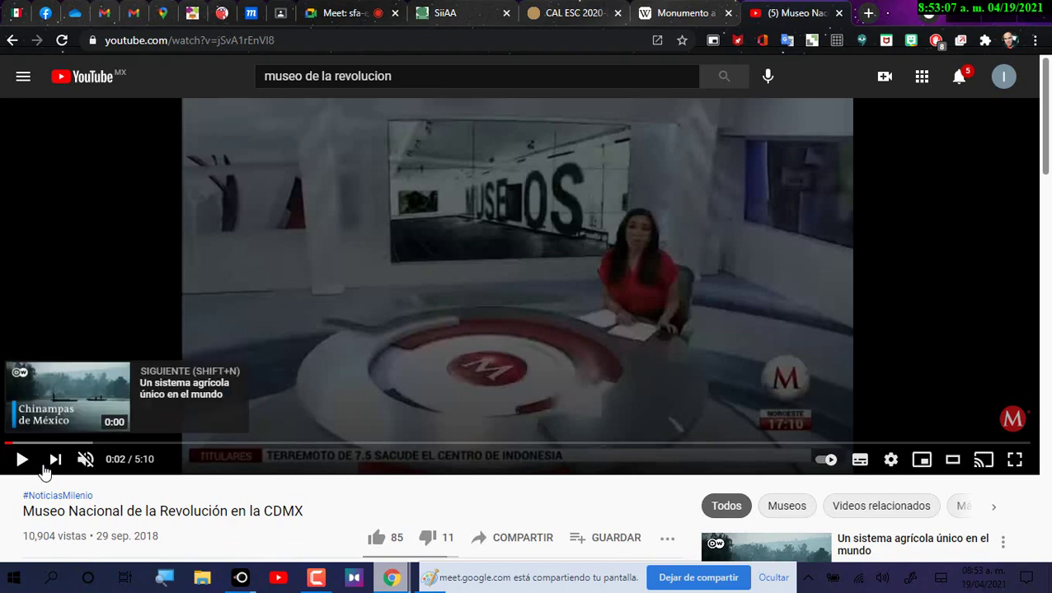
# Step: Search the web for y2mate in a new tab
pyautogui.click(867, 14)
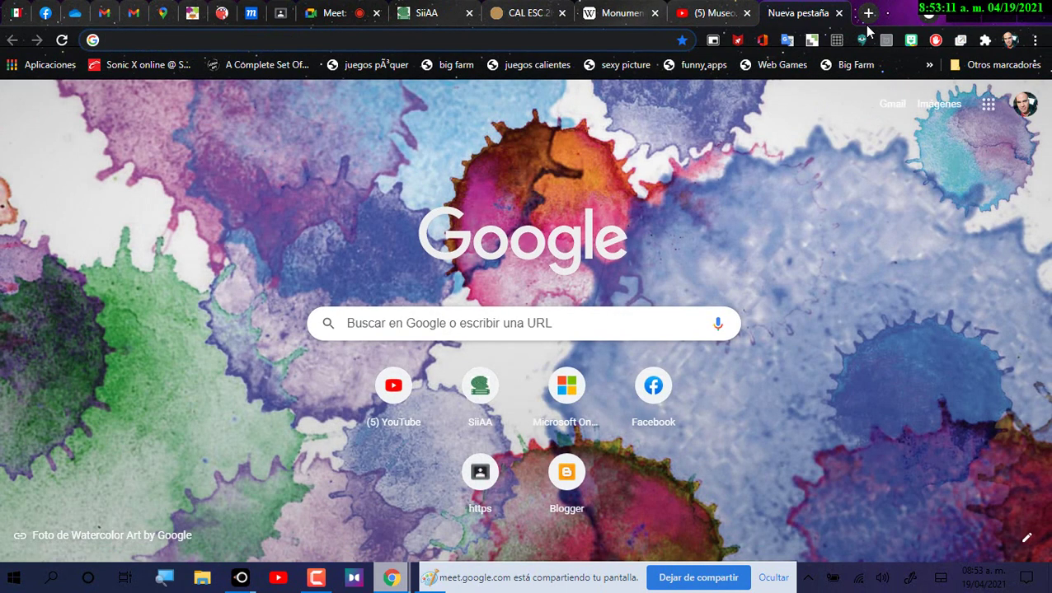
pyautogui.write('y2')
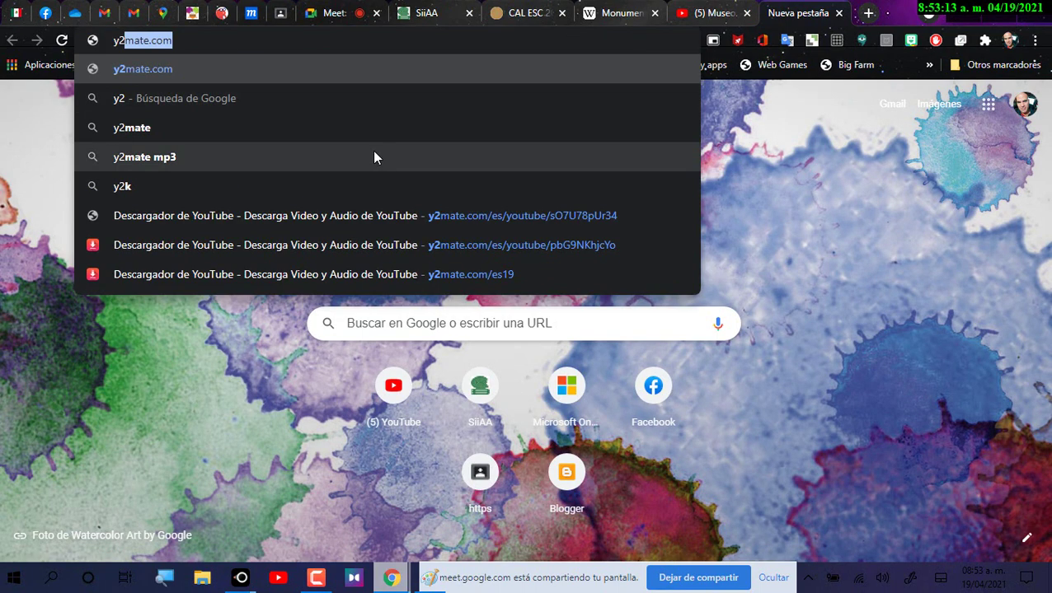
pyautogui.click(275, 132)
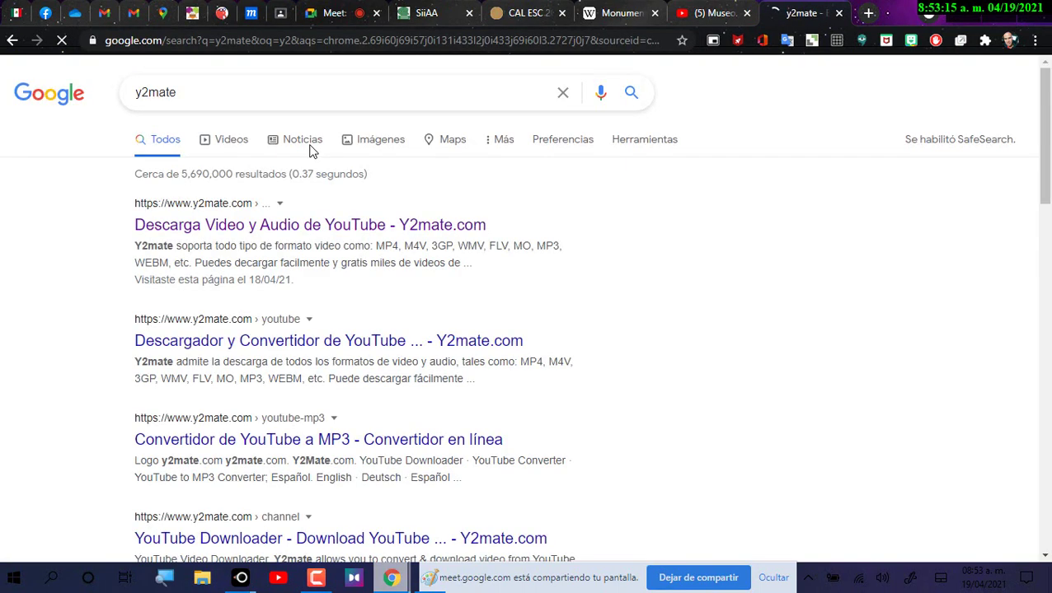
# Step: Paste the museum video's YouTube link into y2mate and request the 240p MP4 download
pyautogui.click(290, 226)
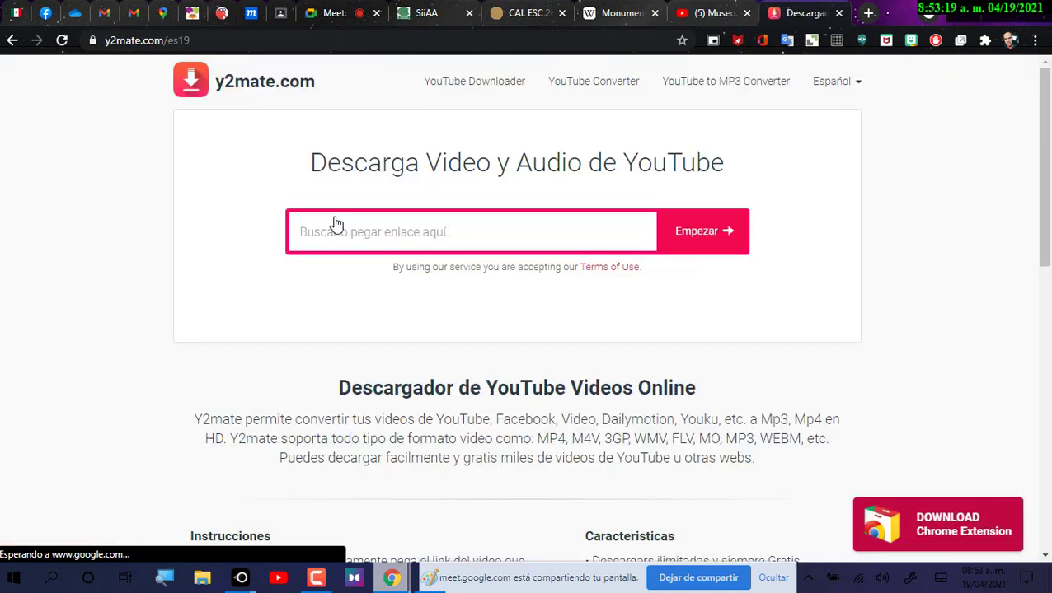
pyautogui.click(705, 14)
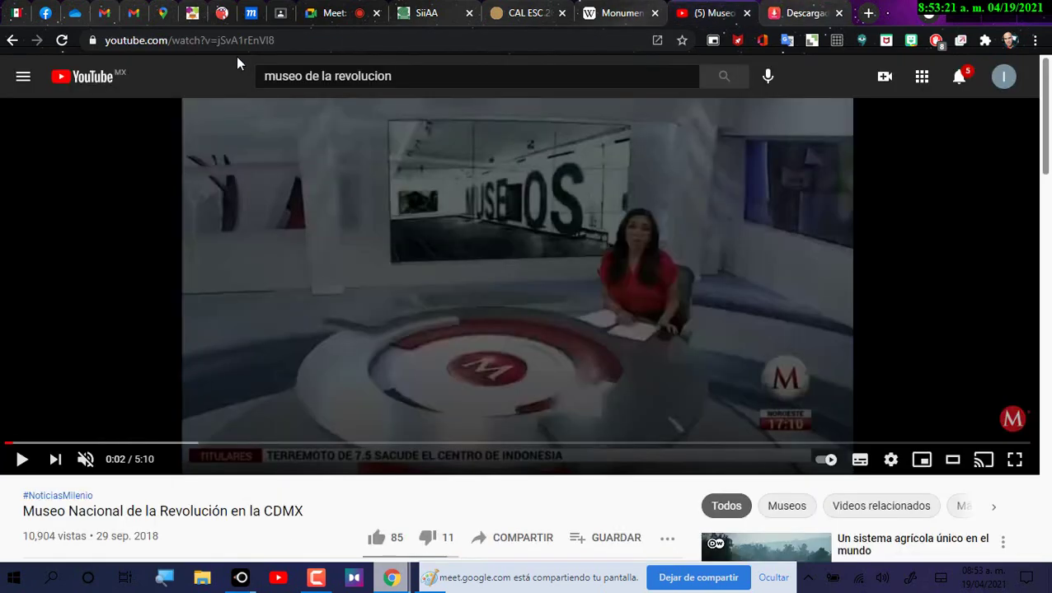
pyautogui.click(190, 40)
pyautogui.click(803, 8)
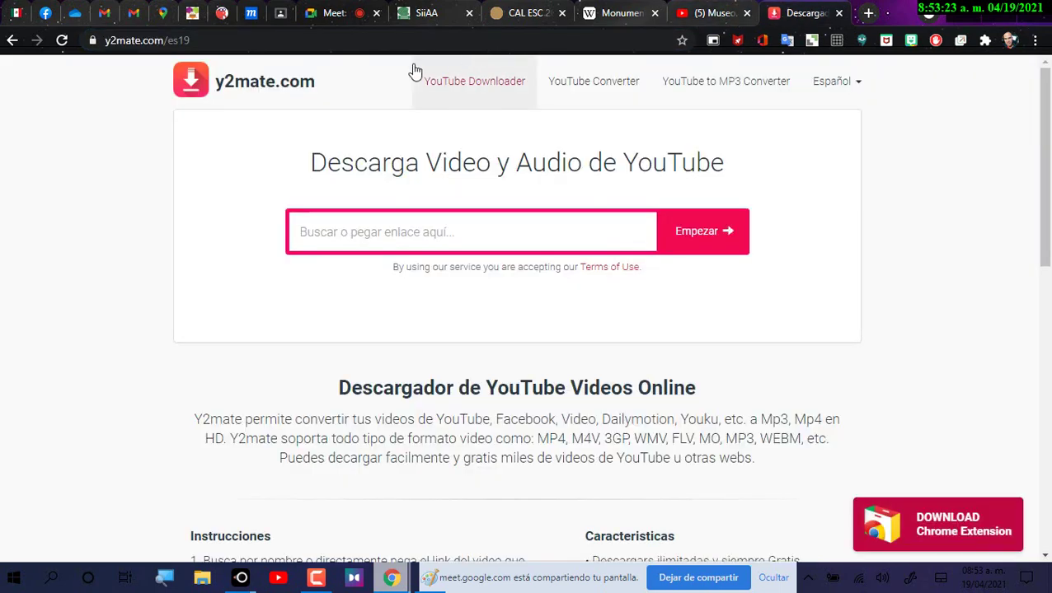
pyautogui.click(484, 230)
pyautogui.write('https://www.youtube.com/watch?v=jSvA1rEnVI8')
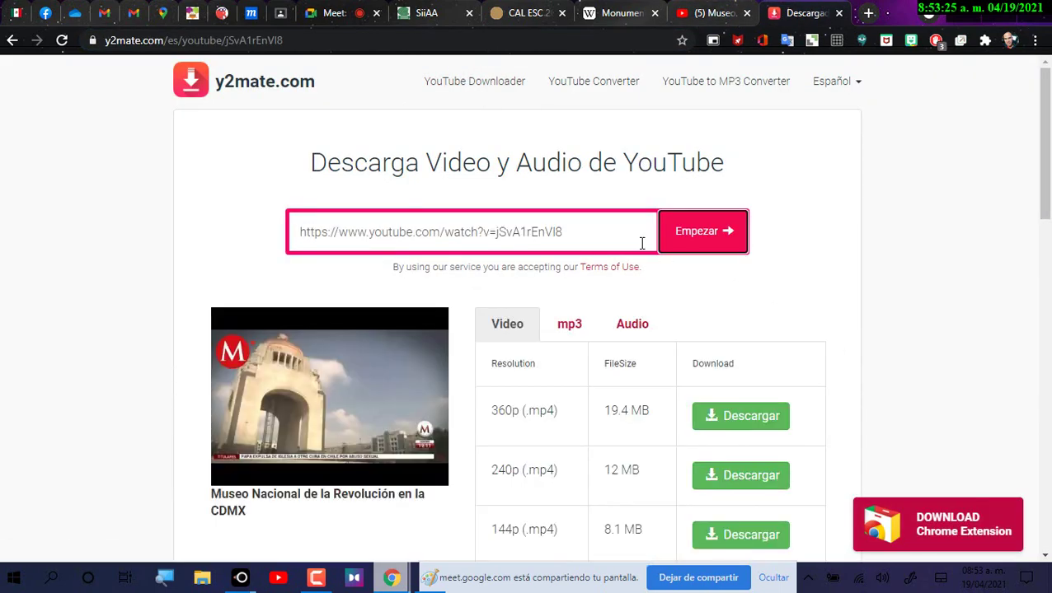
pyautogui.scroll(-2, 692, 394)
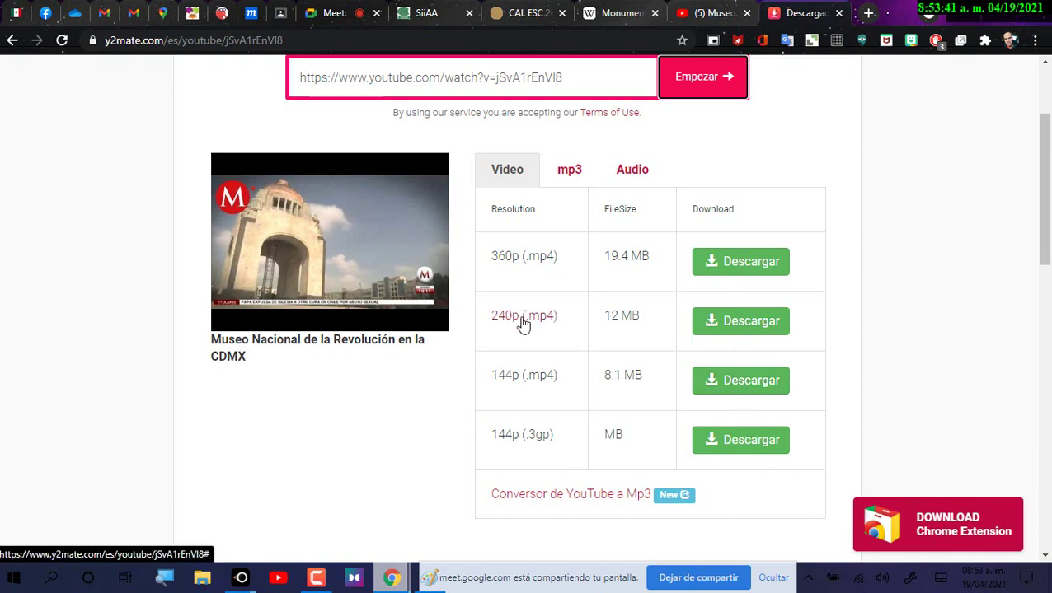
pyautogui.click(741, 323)
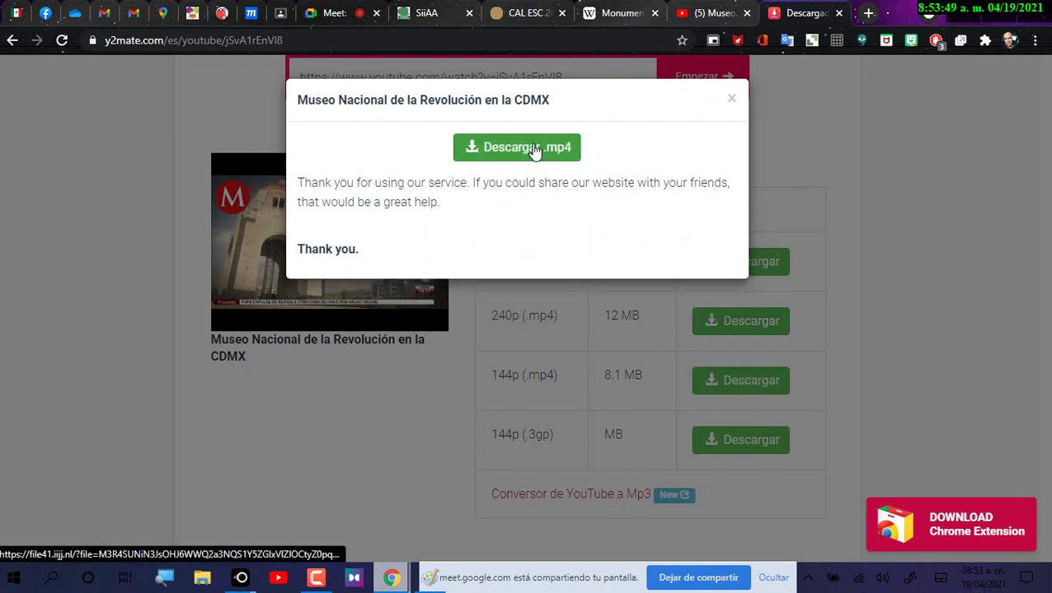
pyautogui.click(534, 150)
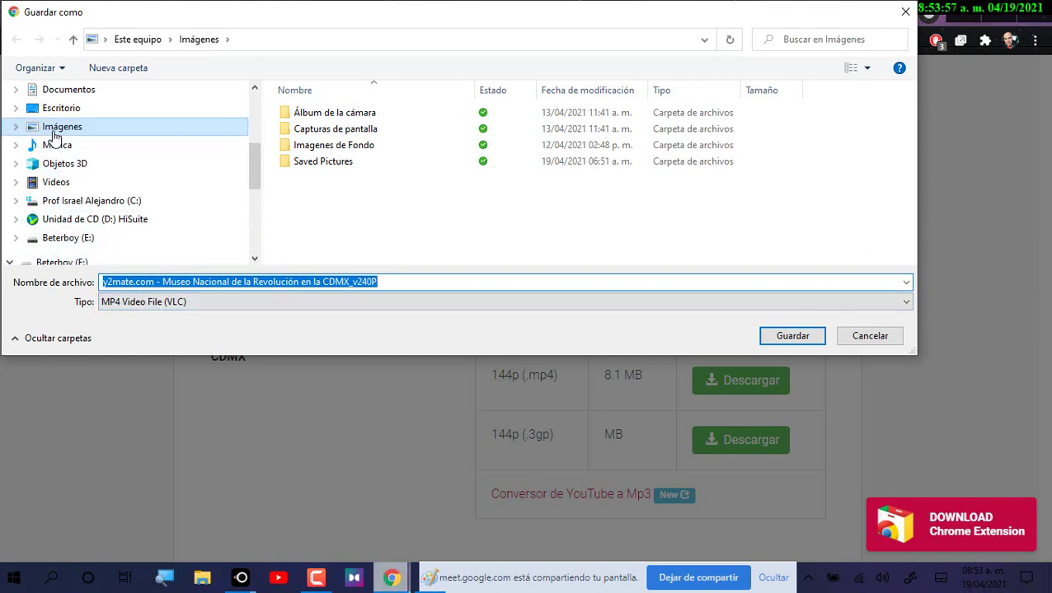
pyautogui.click(63, 182)
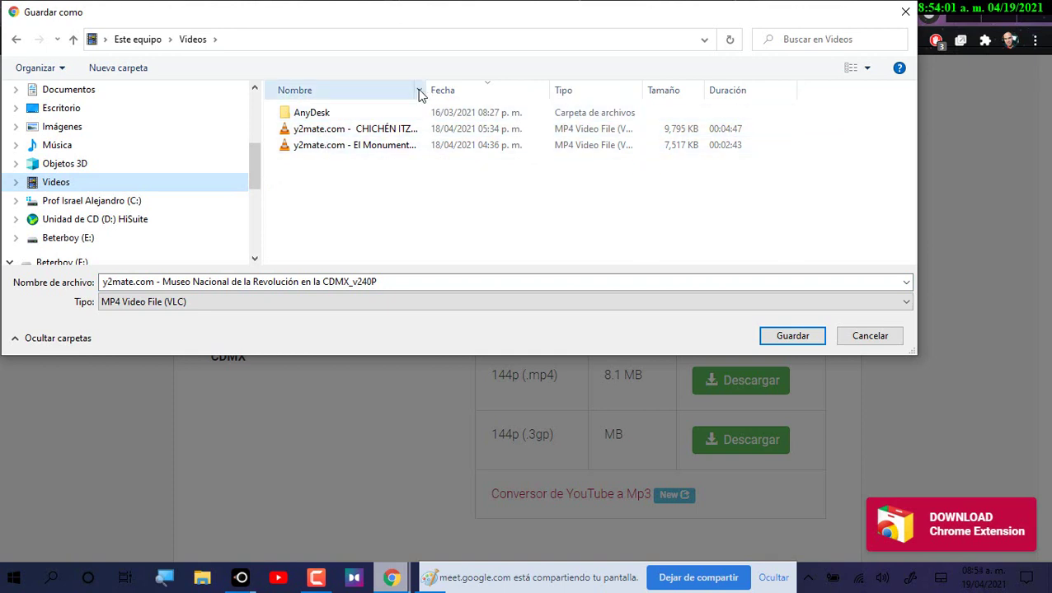
pyautogui.moveTo(428, 88); pyautogui.dragTo(643, 82)
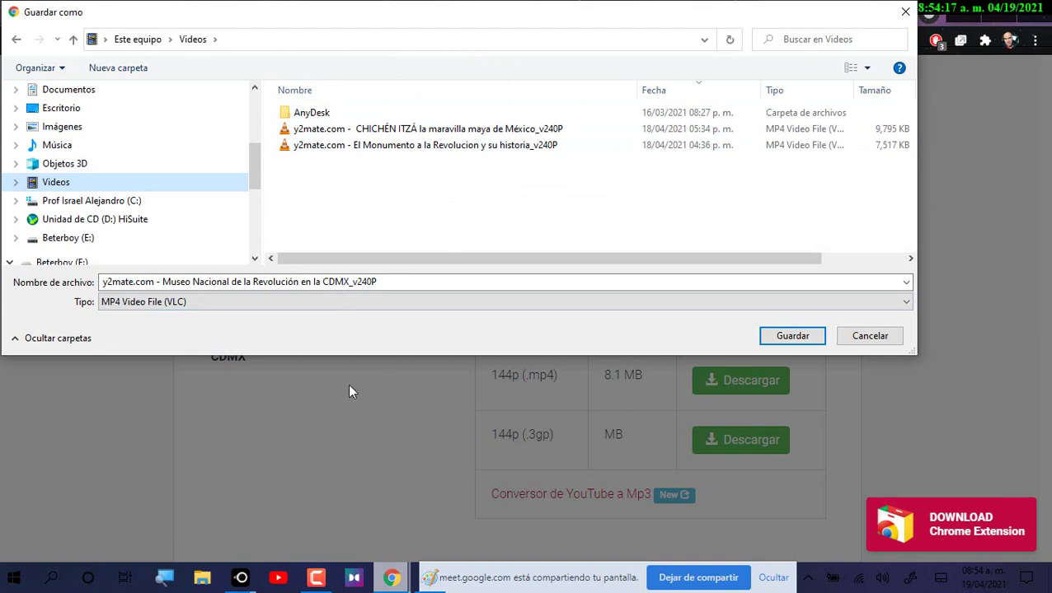
pyautogui.click(902, 336)
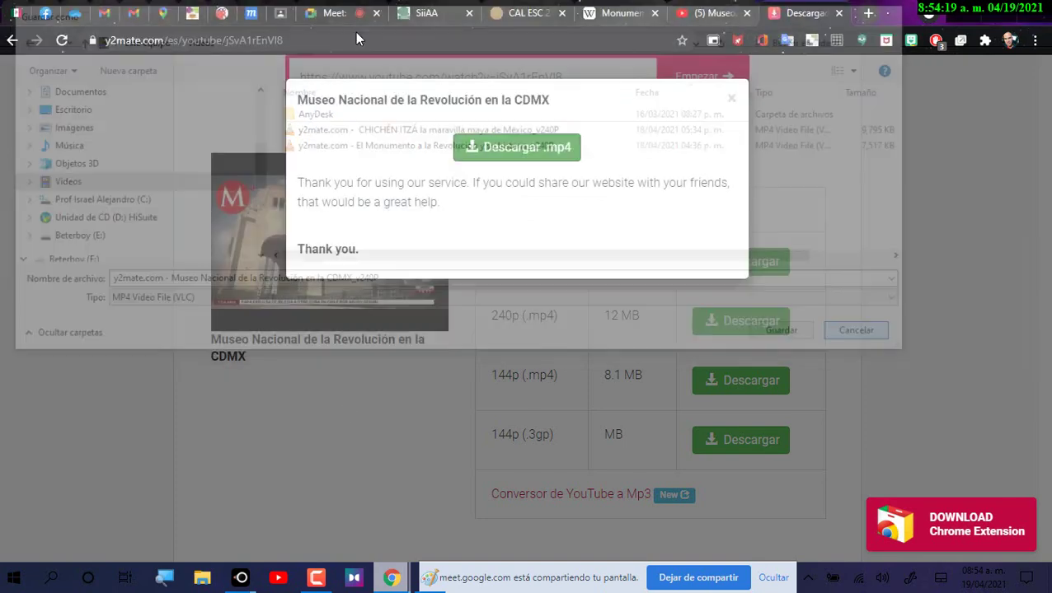
# Step: Upload 'El Monumento a la Revolucion y su historia_v240P.mp4' from the Videos folder for Video1
pyautogui.click(226, 14)
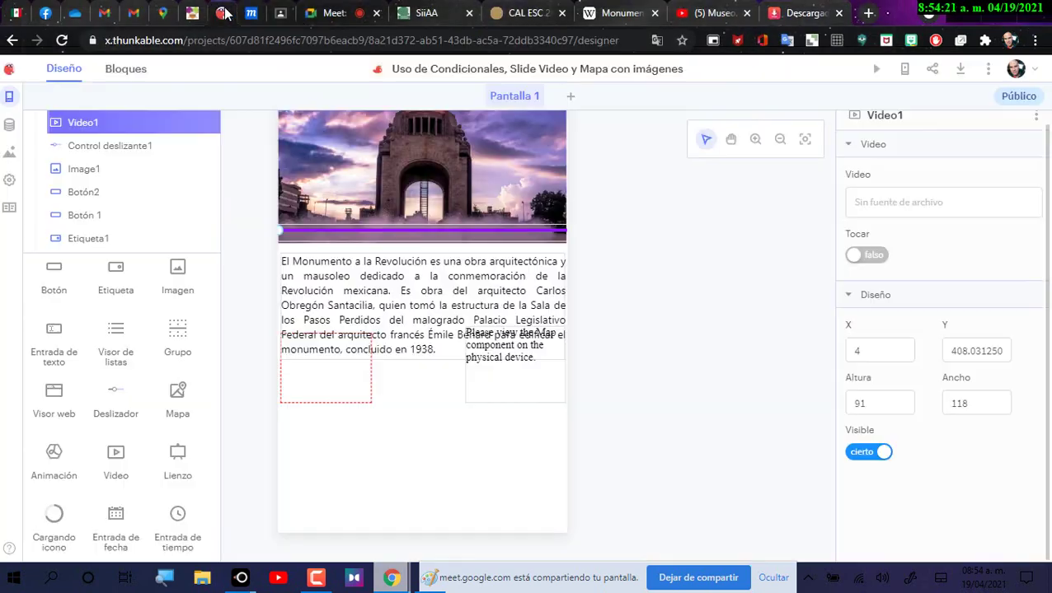
pyautogui.click(324, 378)
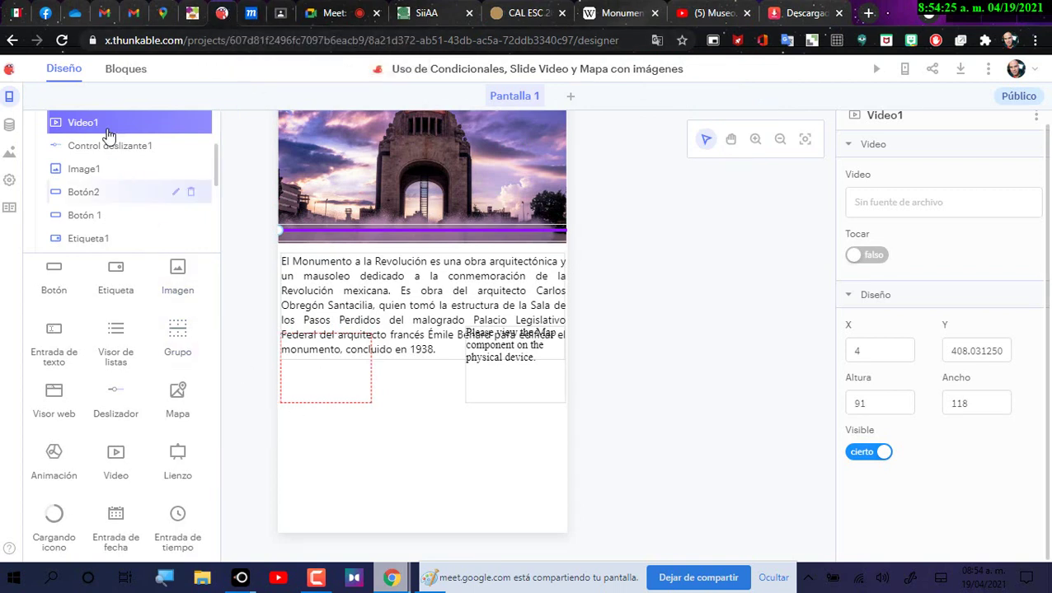
pyautogui.click(908, 203)
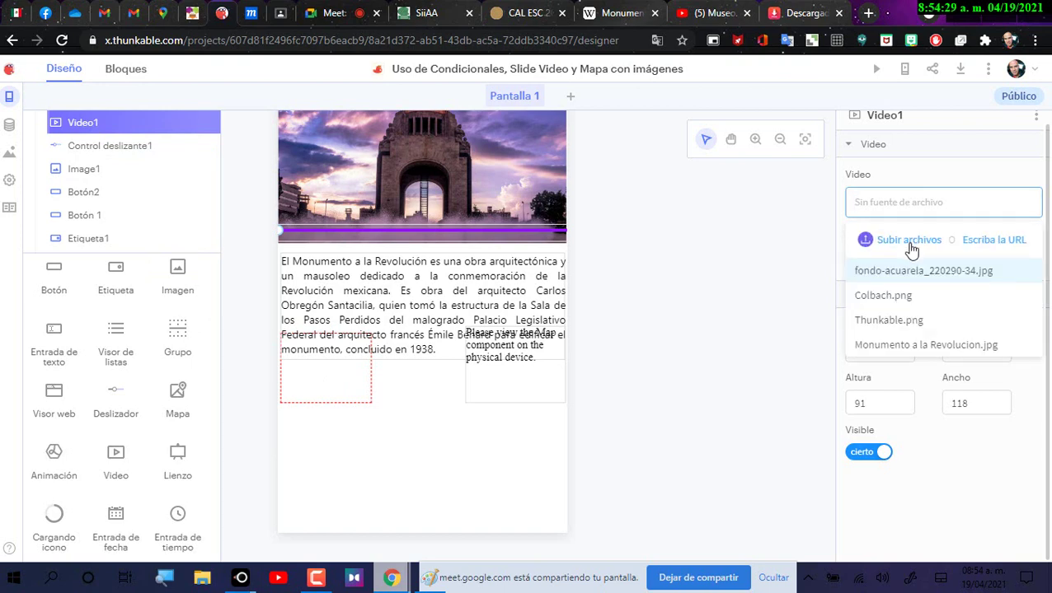
pyautogui.click(910, 247)
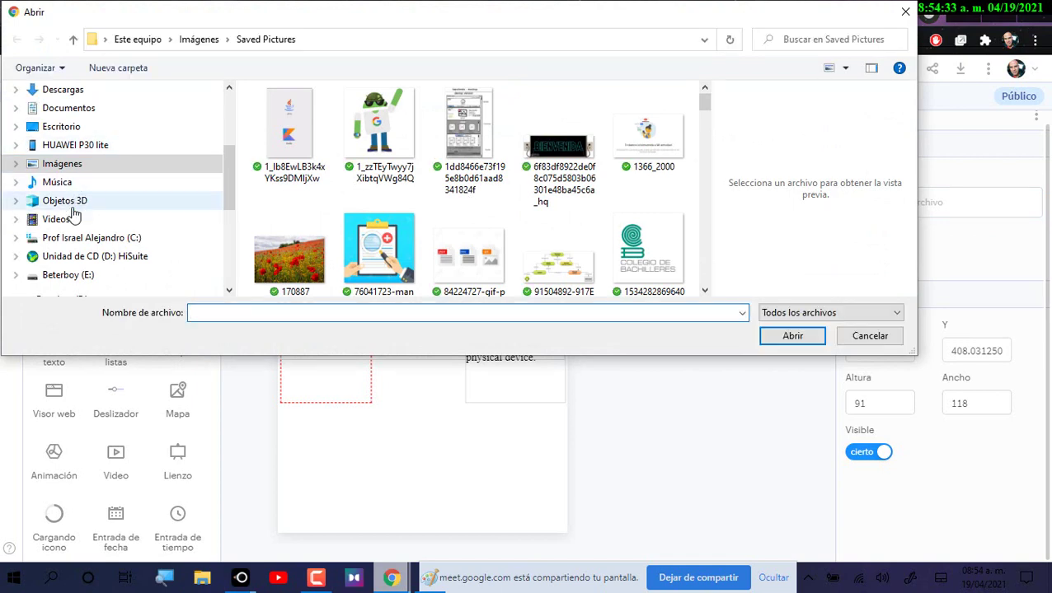
pyautogui.click(74, 220)
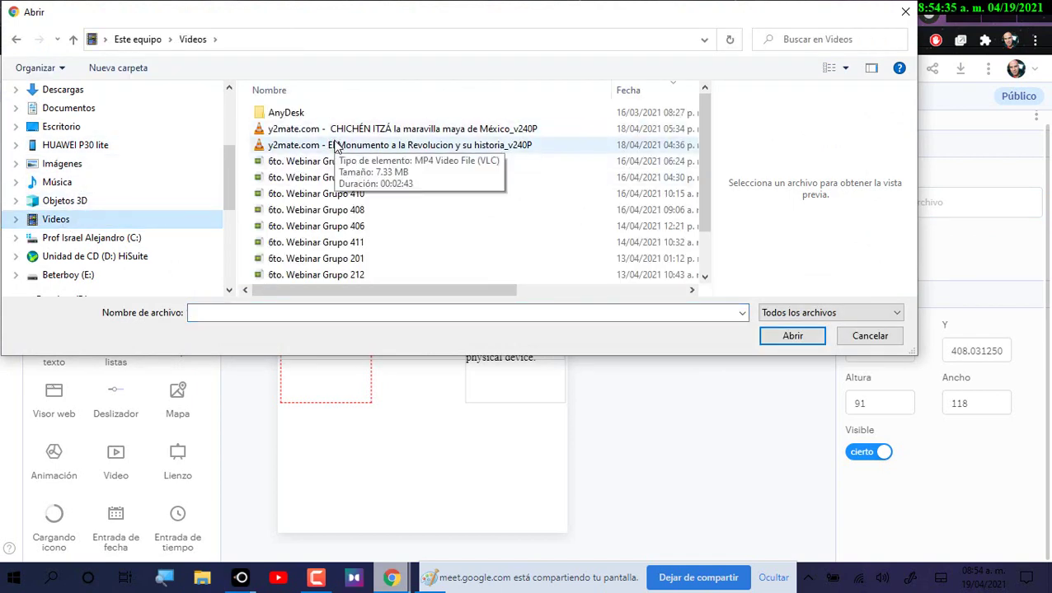
pyautogui.click(346, 145)
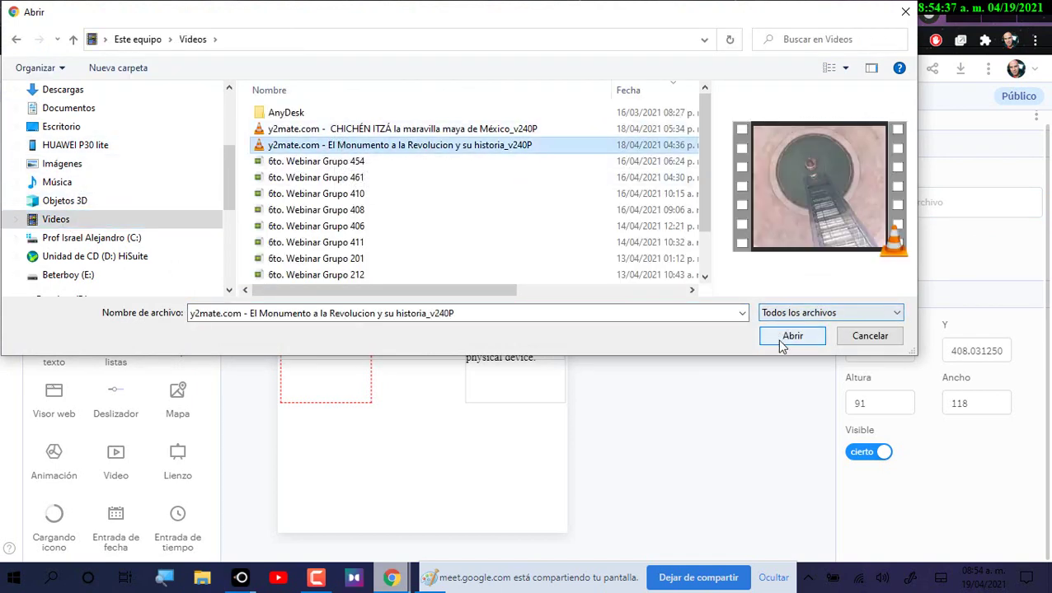
pyautogui.click(791, 336)
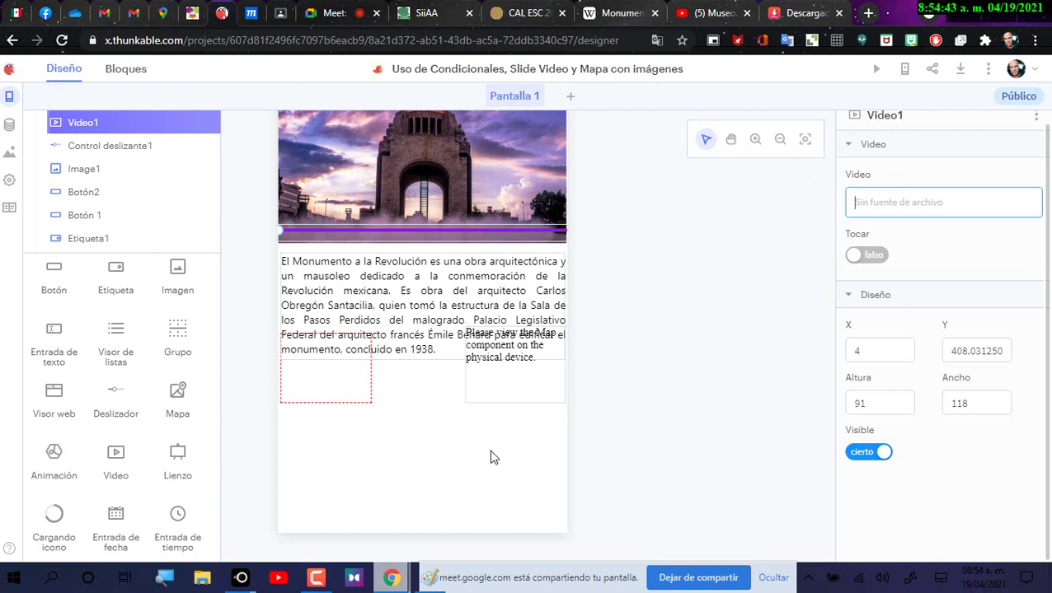
# Step: Choose the uploaded Monumento video from the file list as Video1's source
pyautogui.click(412, 445)
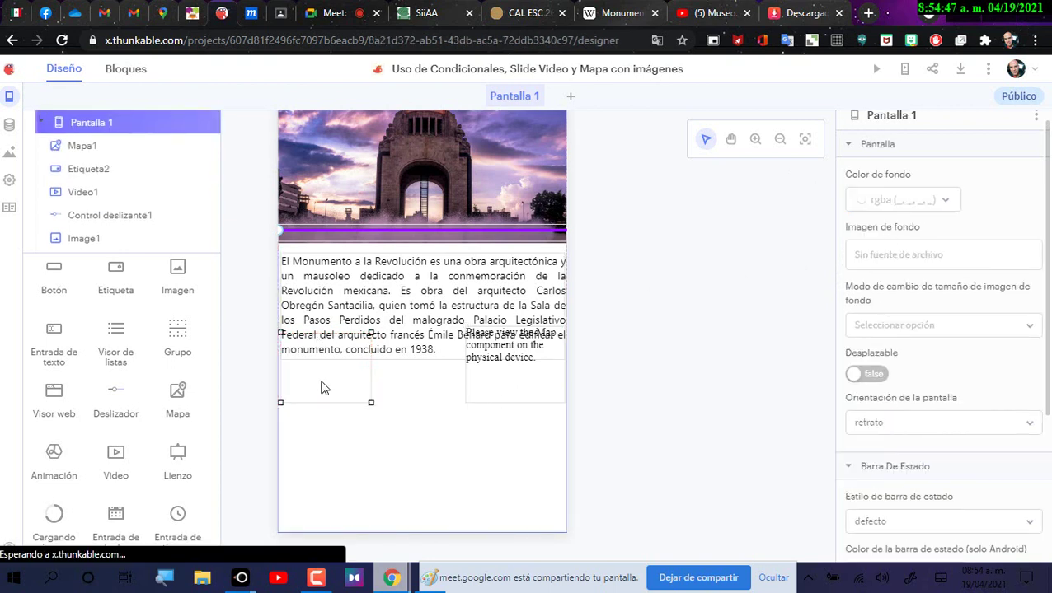
pyautogui.click(324, 388)
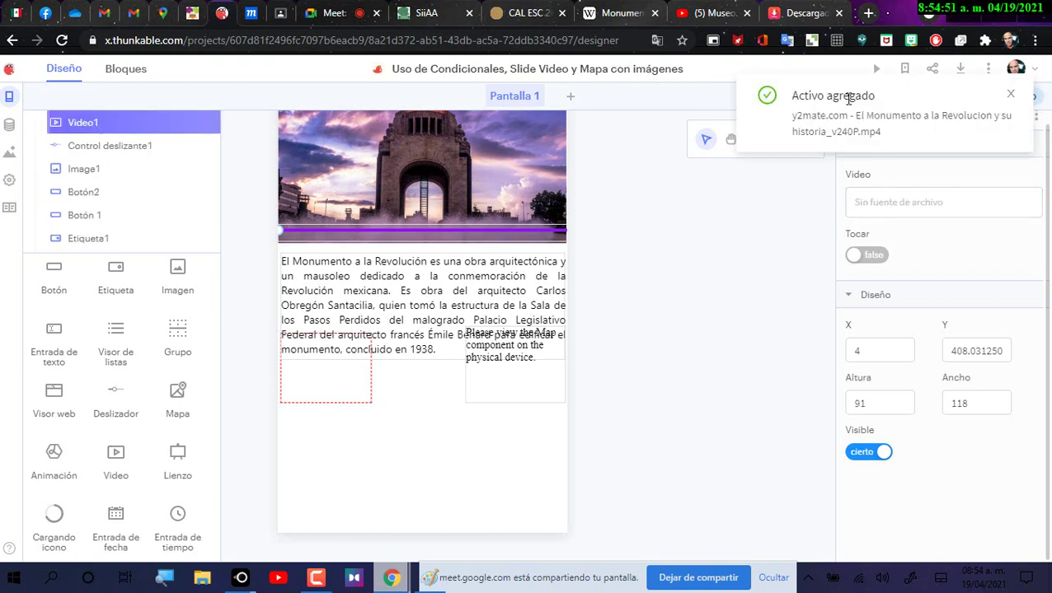
pyautogui.click(916, 207)
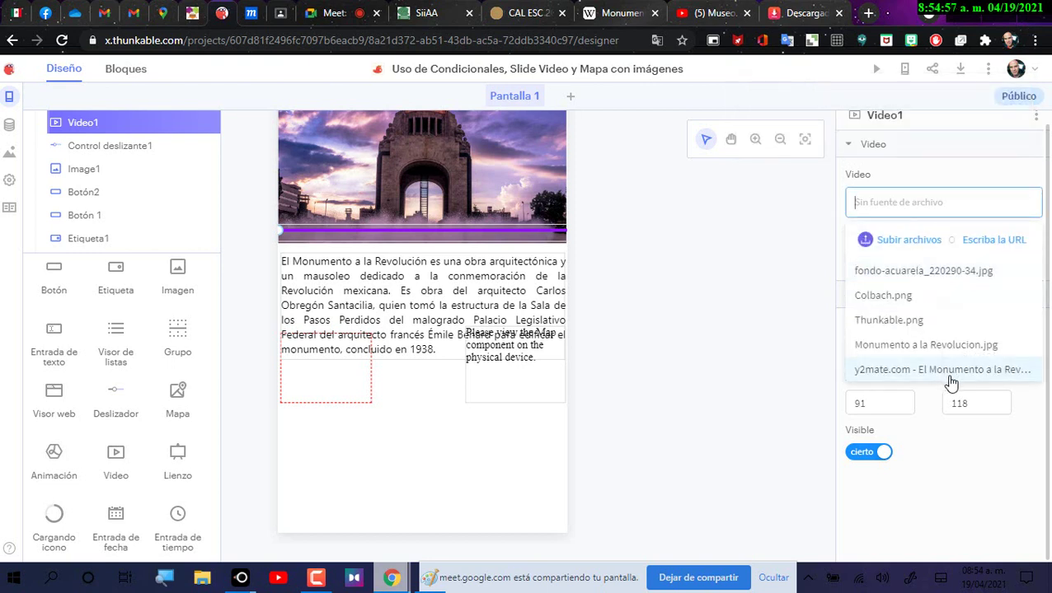
pyautogui.click(953, 370)
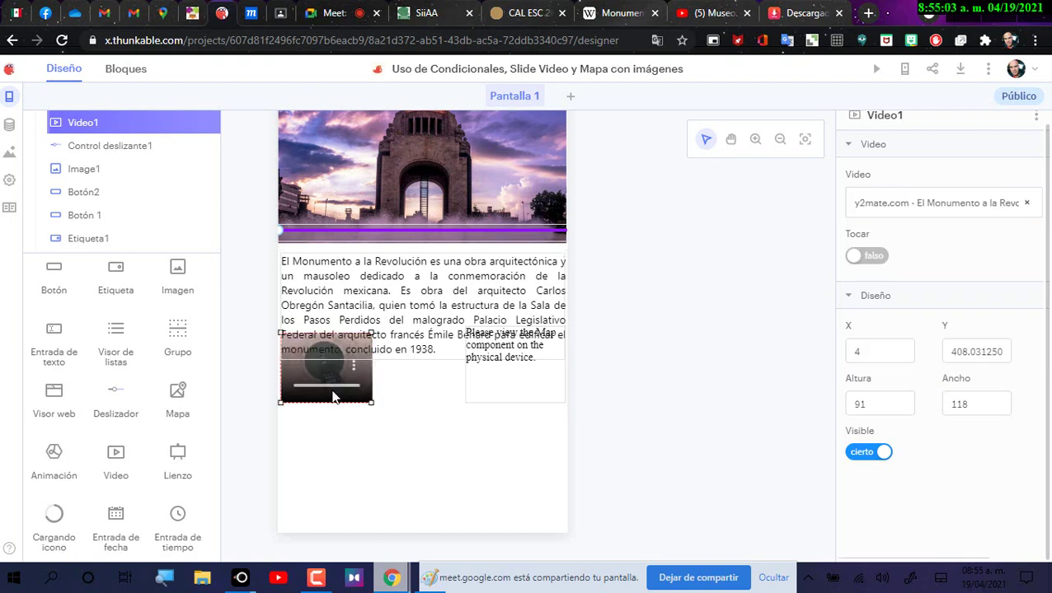
# Step: Shrink the map box and move it left and down beside the video
pyautogui.click(1003, 14)
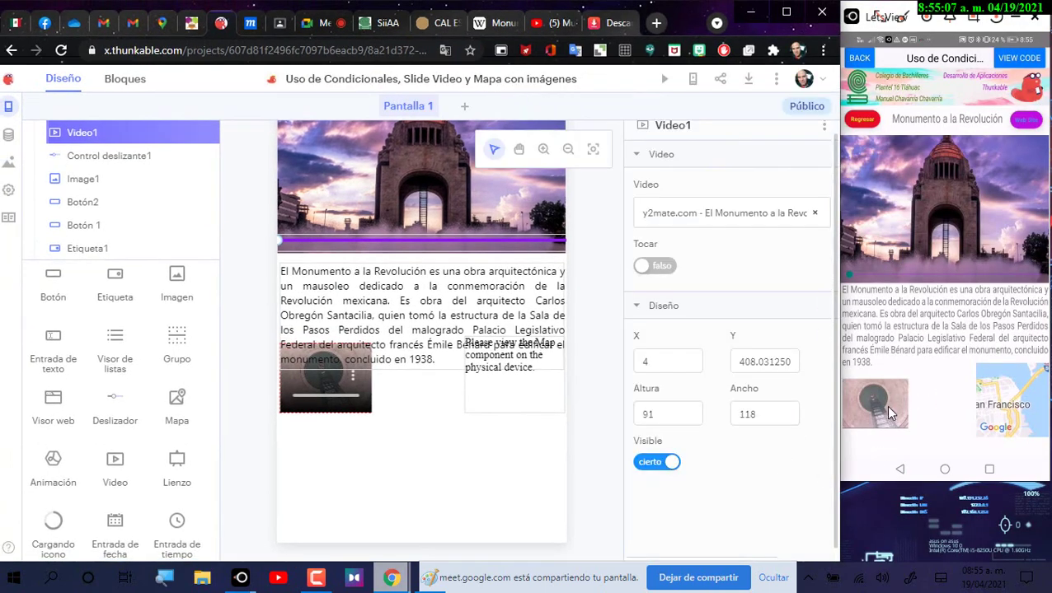
pyautogui.click(354, 404)
pyautogui.click(515, 396)
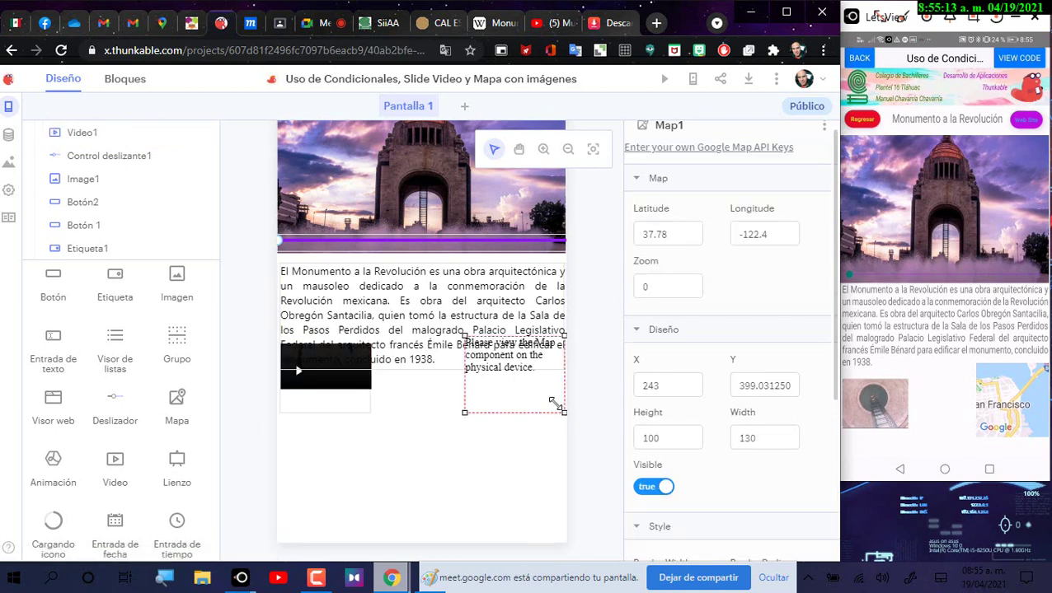
pyautogui.moveTo(557, 405); pyautogui.dragTo(548, 399)
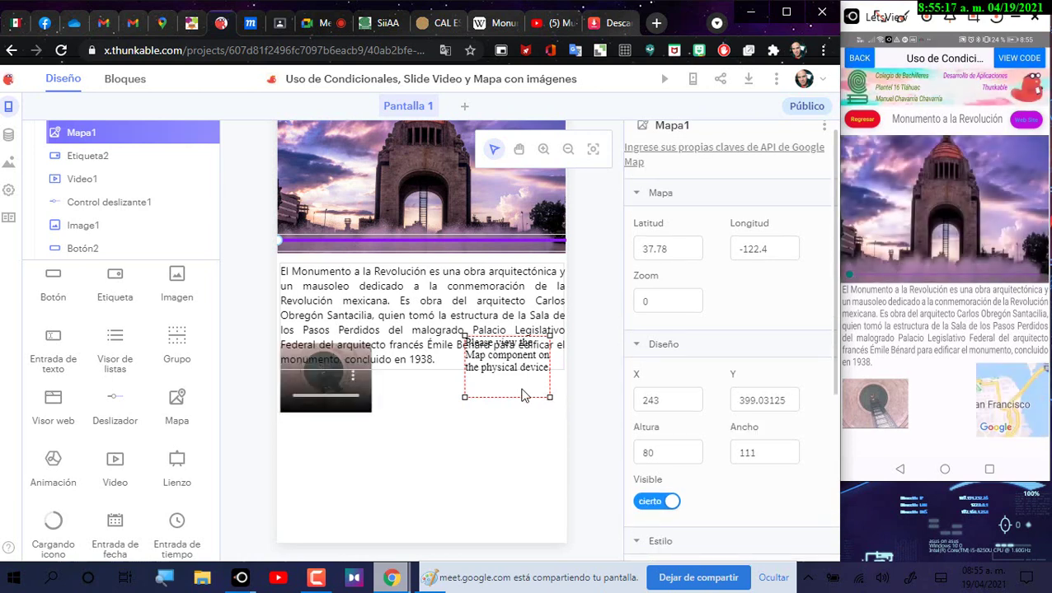
pyautogui.moveTo(521, 396); pyautogui.dragTo(437, 407)
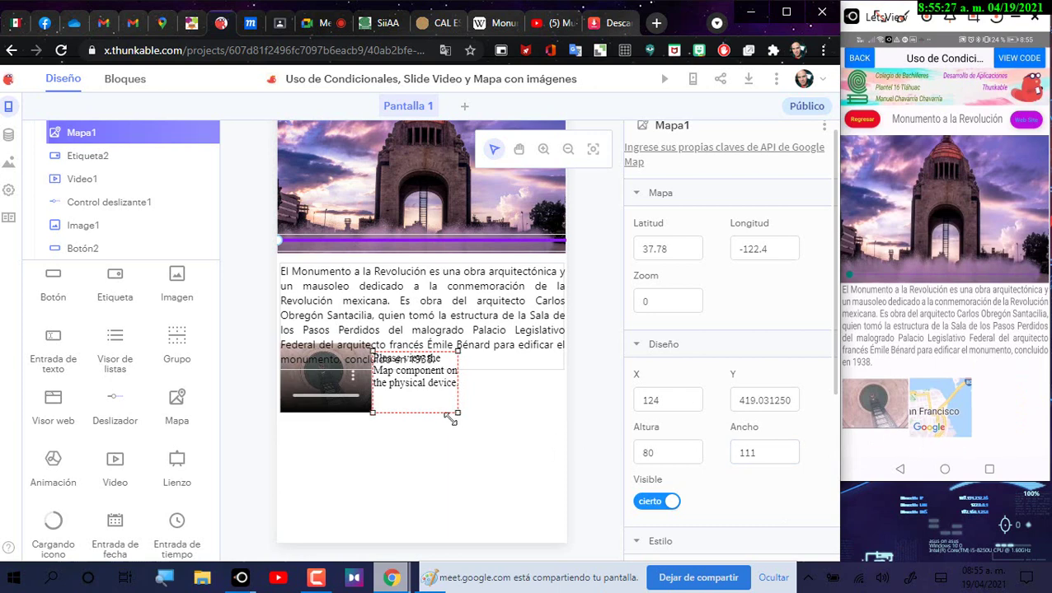
# Step: Resize Video1 to 111 by 140 and widen the map to 130 by 80
pyautogui.click(371, 417)
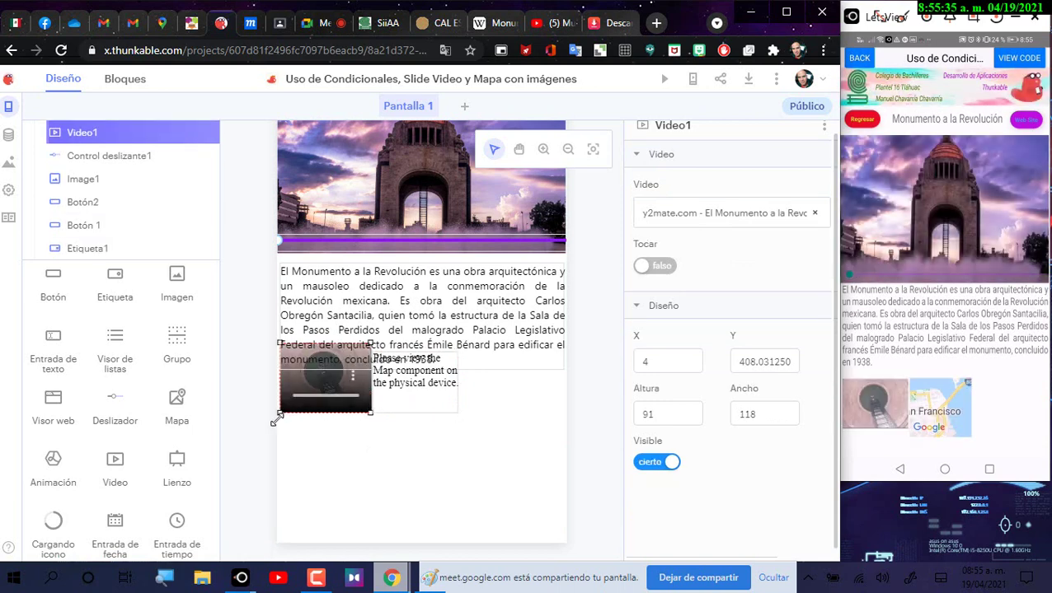
pyautogui.moveTo(276, 420); pyautogui.dragTo(270, 439)
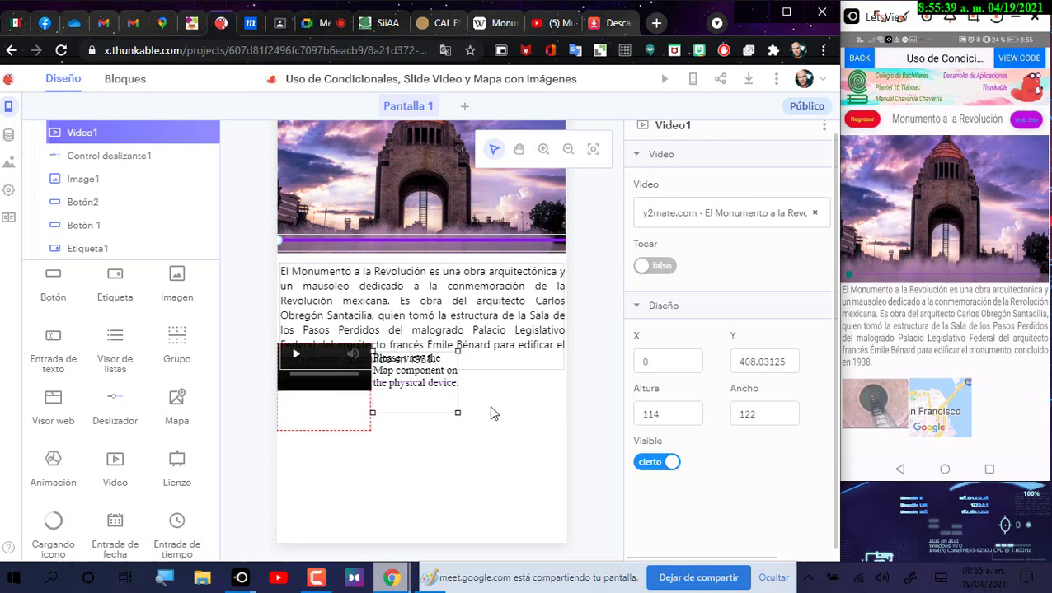
pyautogui.click(352, 398)
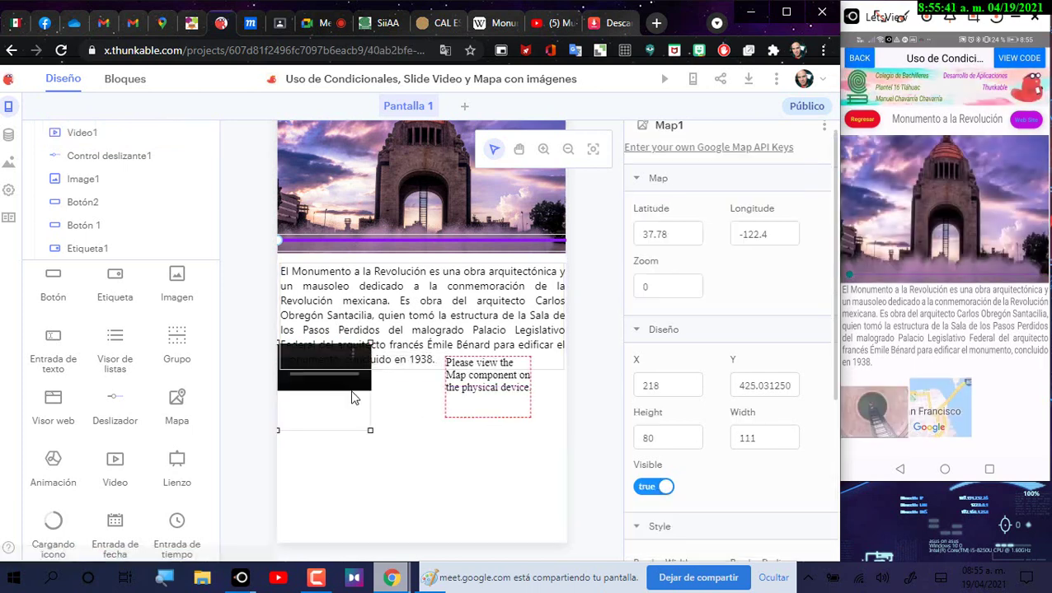
pyautogui.click(366, 429)
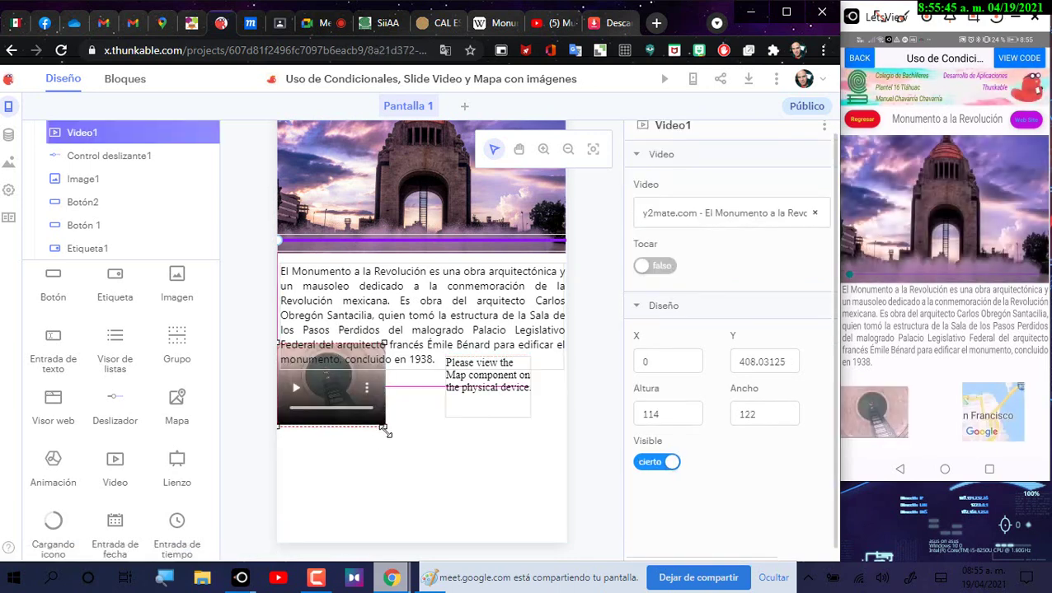
pyautogui.moveTo(414, 465); pyautogui.dragTo(413, 464)
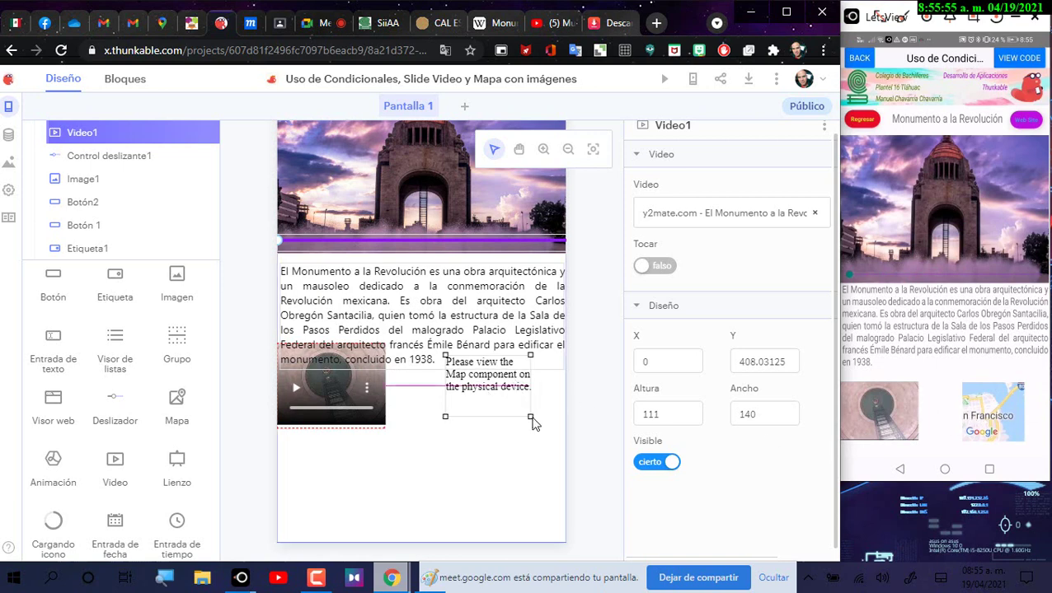
pyautogui.moveTo(531, 422); pyautogui.dragTo(544, 416)
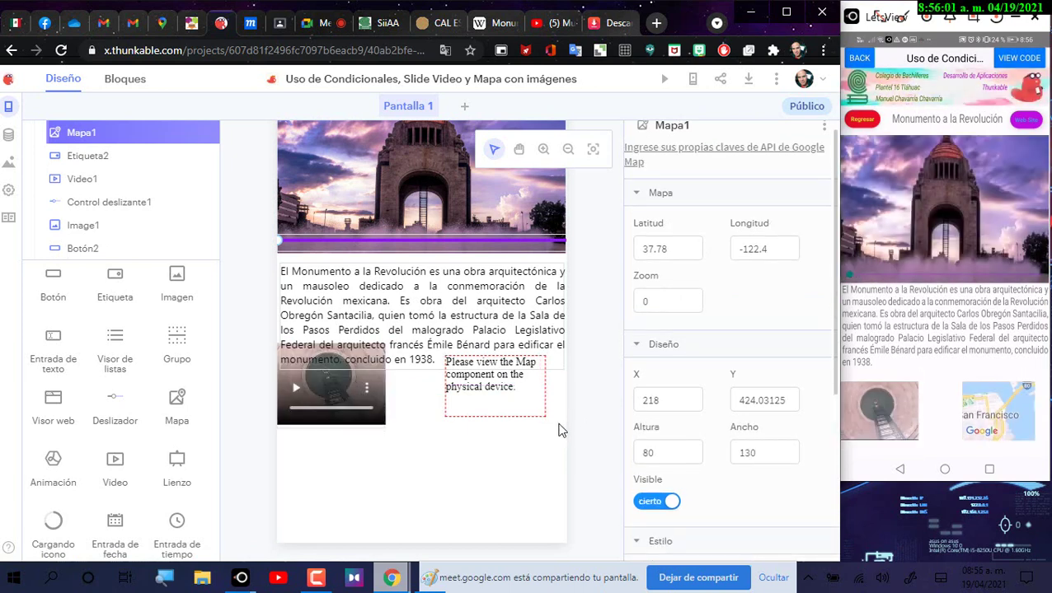
# Step: Move Video1 slightly up and Mapa1 up to Y 414.03 beneath the description
pyautogui.click(480, 394)
pyautogui.click(346, 393)
pyautogui.moveTo(347, 393); pyautogui.dragTo(342, 376)
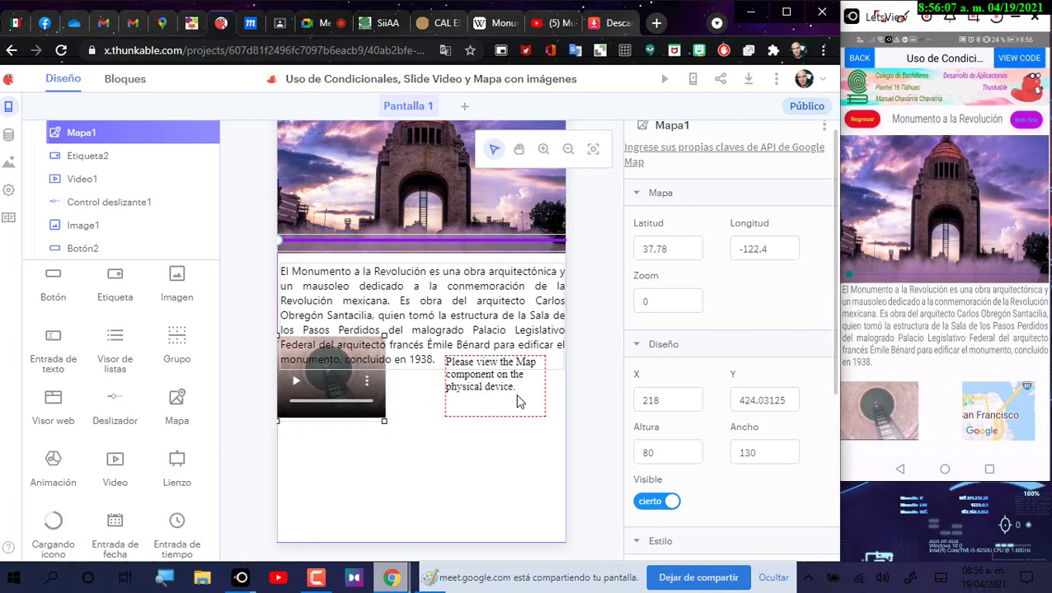
pyautogui.moveTo(519, 405)
pyautogui.mouseDown()
pyautogui.moveTo(524, 385)
pyautogui.moveTo(524, 397)
pyautogui.mouseUp()
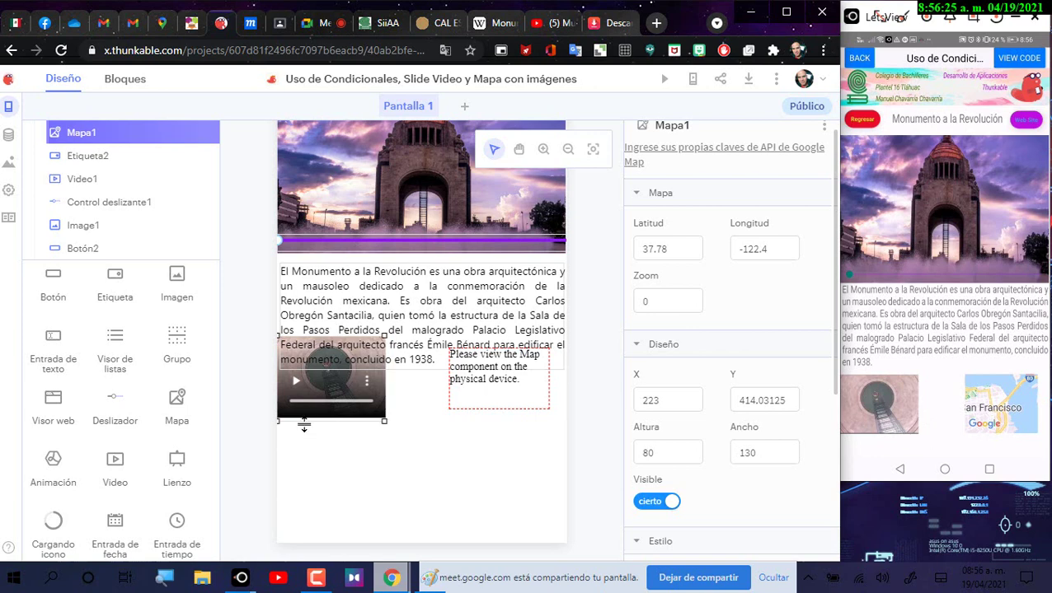
pyautogui.scroll(-3, 169, 487)
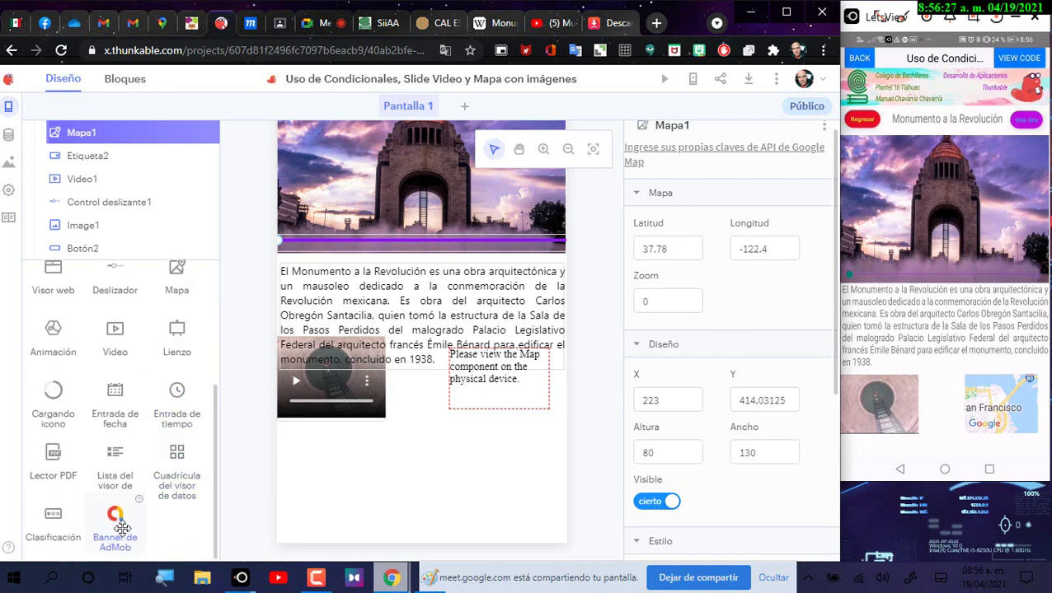
# Step: Add an AdMob banner to the screen and shift it up slightly
pyautogui.moveTo(122, 528); pyautogui.dragTo(389, 465)
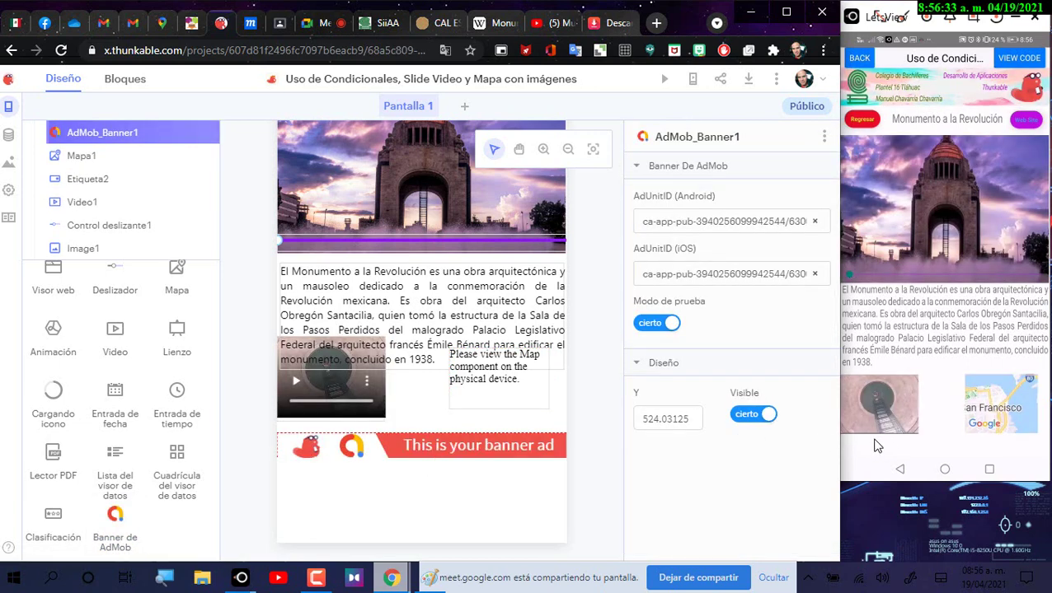
pyautogui.moveTo(395, 440)
pyautogui.mouseDown()
pyautogui.moveTo(393, 418)
pyautogui.moveTo(382, 425)
pyautogui.mouseUp()
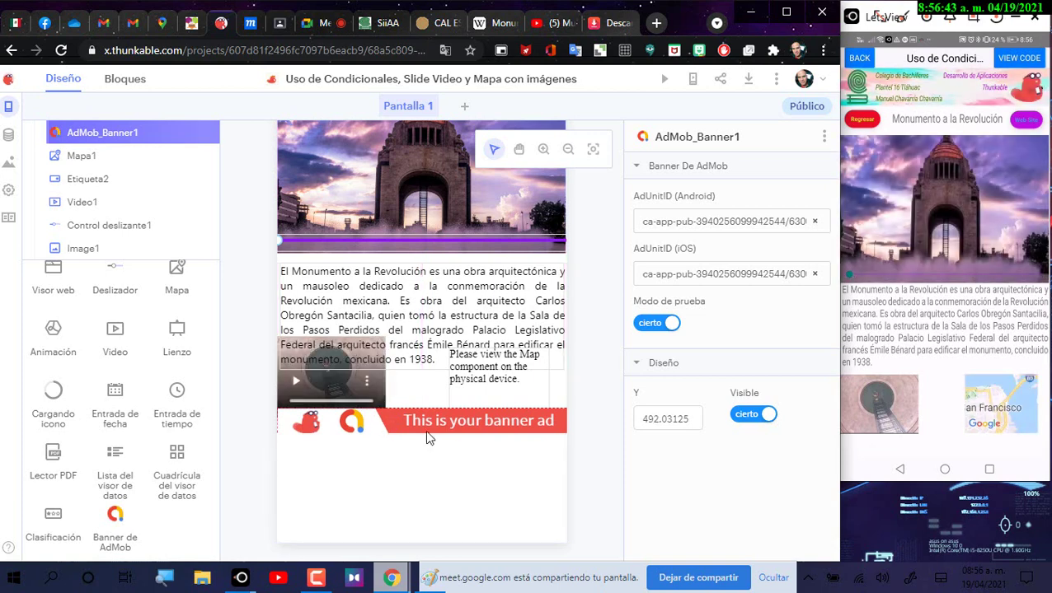
pyautogui.click(878, 412)
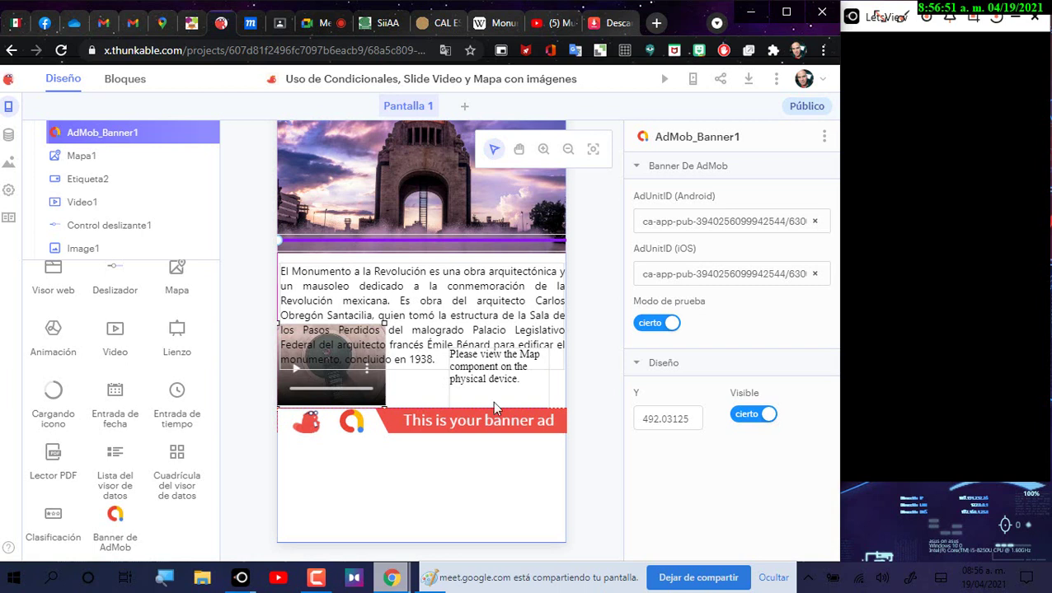
# Step: Move Video1 slightly lower, then return to the Mis proyectos list
pyautogui.click(519, 382)
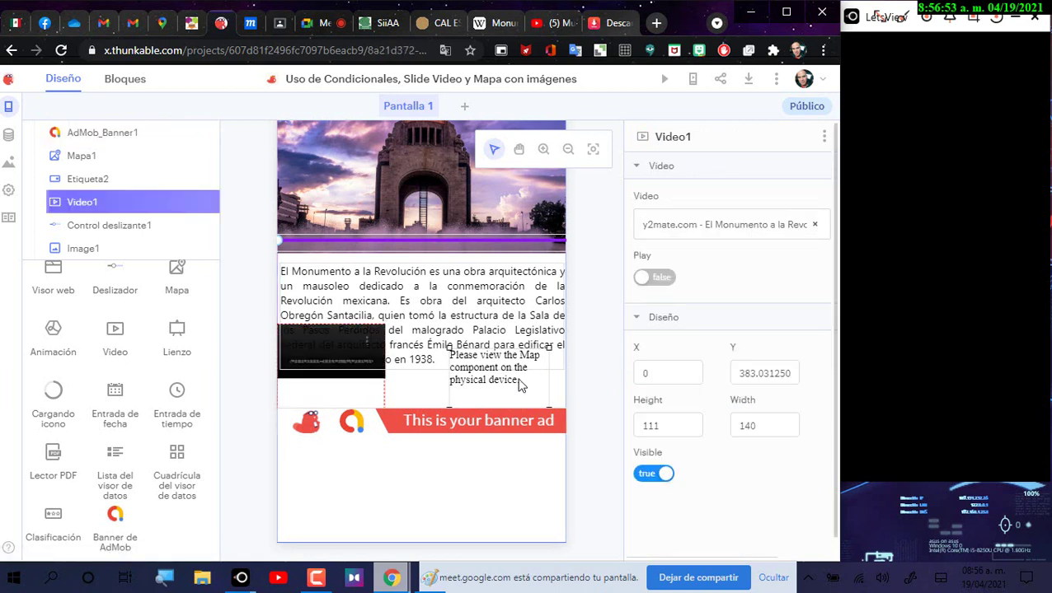
pyautogui.click(519, 381)
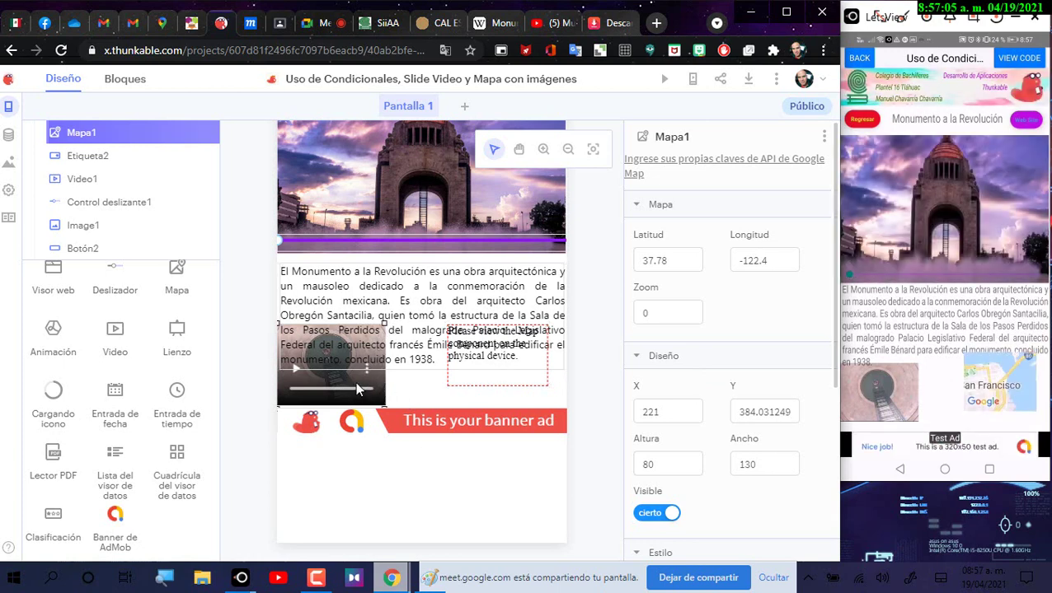
pyautogui.moveTo(357, 389); pyautogui.dragTo(505, 384)
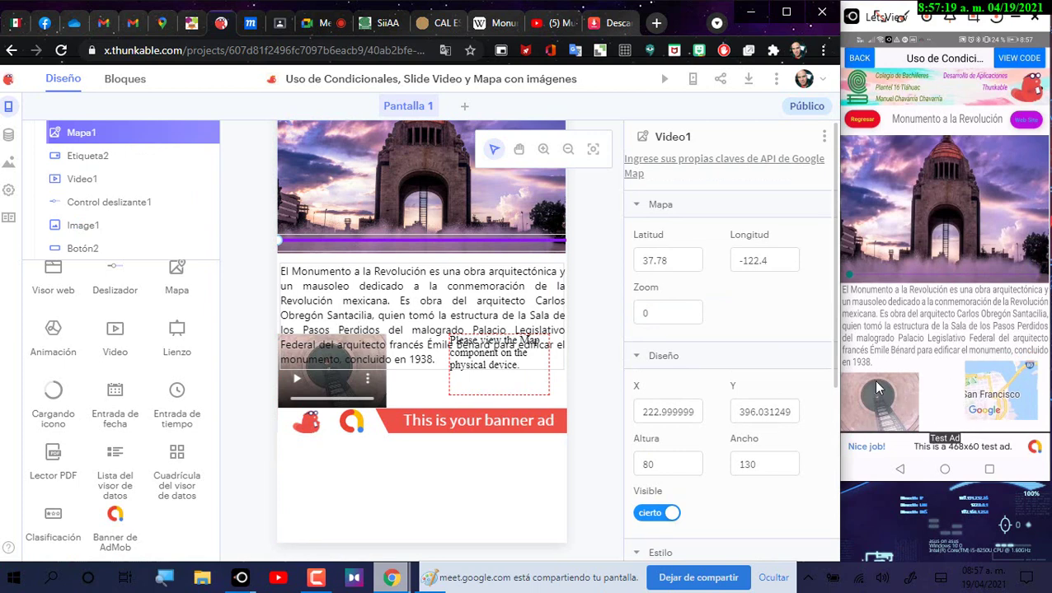
pyautogui.click(11, 51)
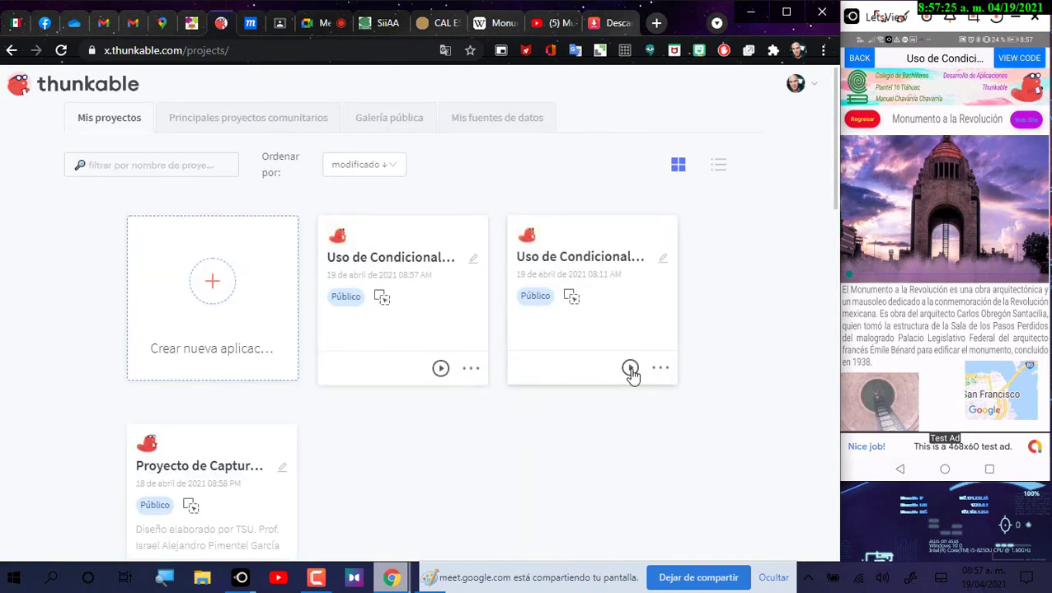
# Step: Run the project's live preview on the mirrored phone and show the video's playback controls
pyautogui.click(631, 368)
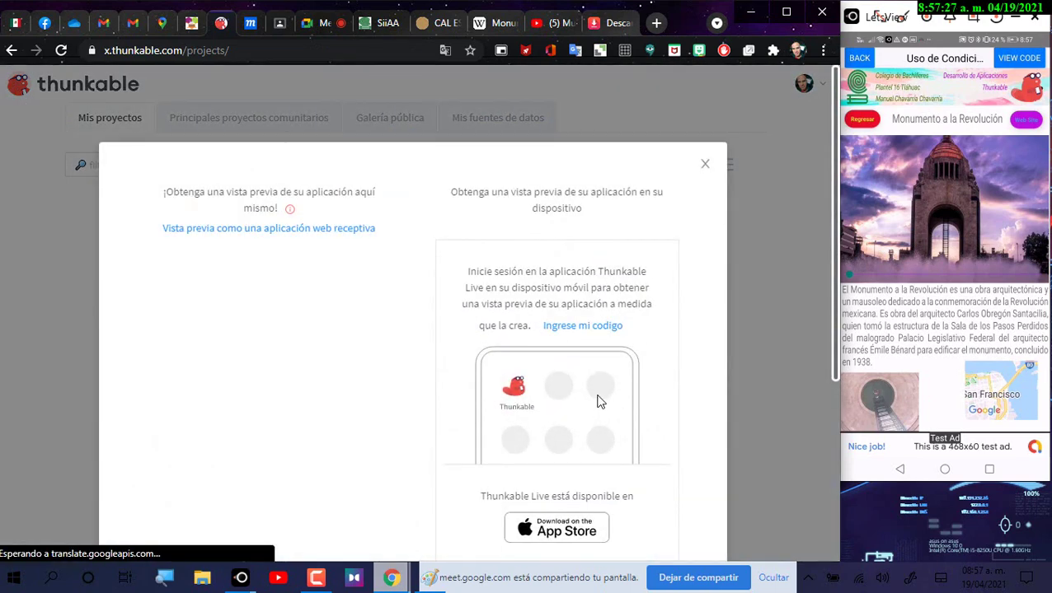
pyautogui.click(779, 411)
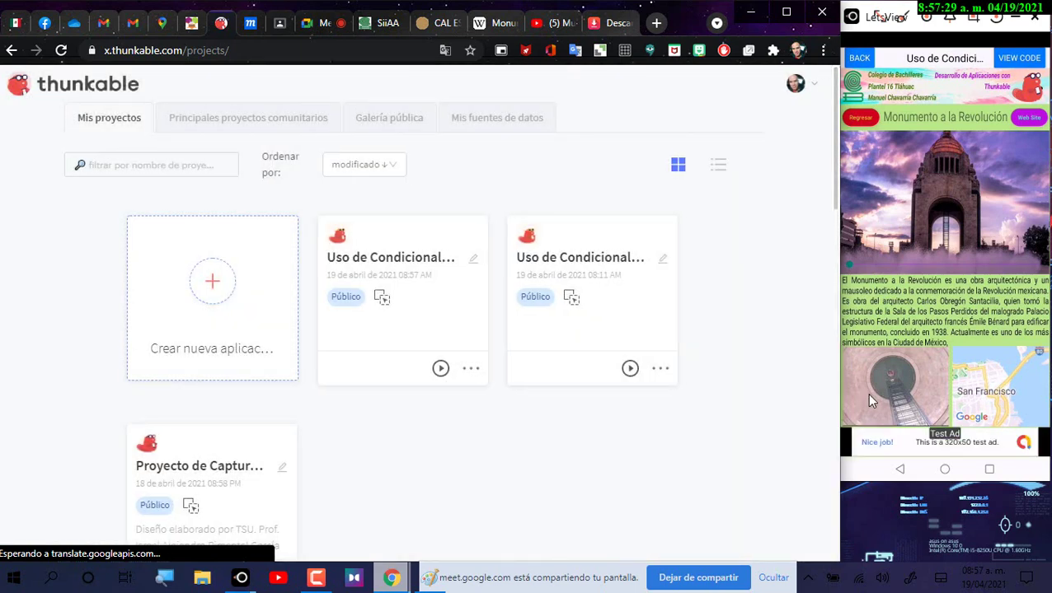
pyautogui.click(869, 396)
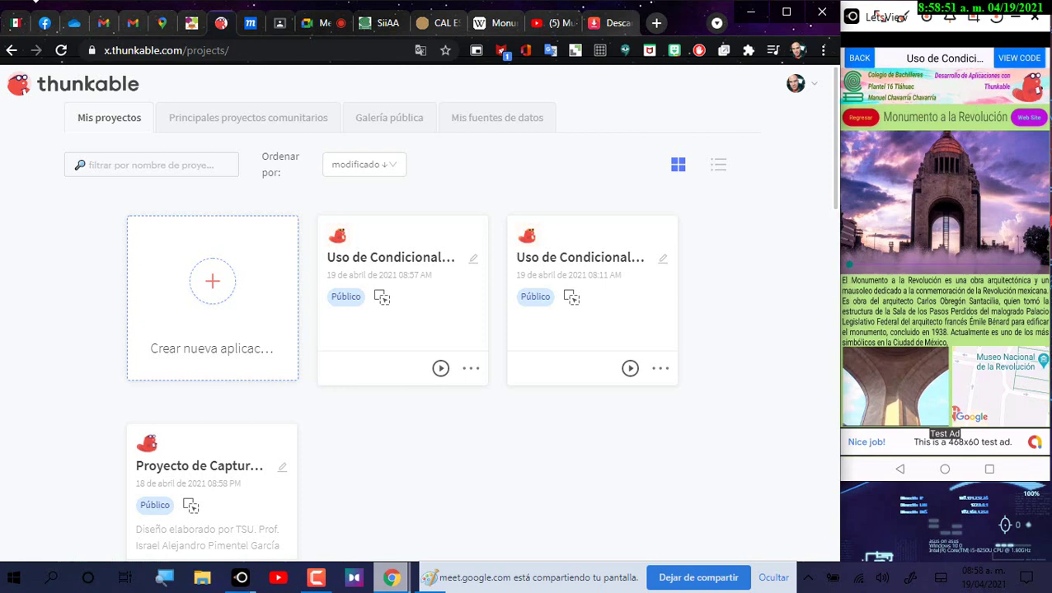
# Step: Zoom the Moqups canvas out four steps and scroll so the whole monument phone mockup is visible
pyautogui.click(248, 25)
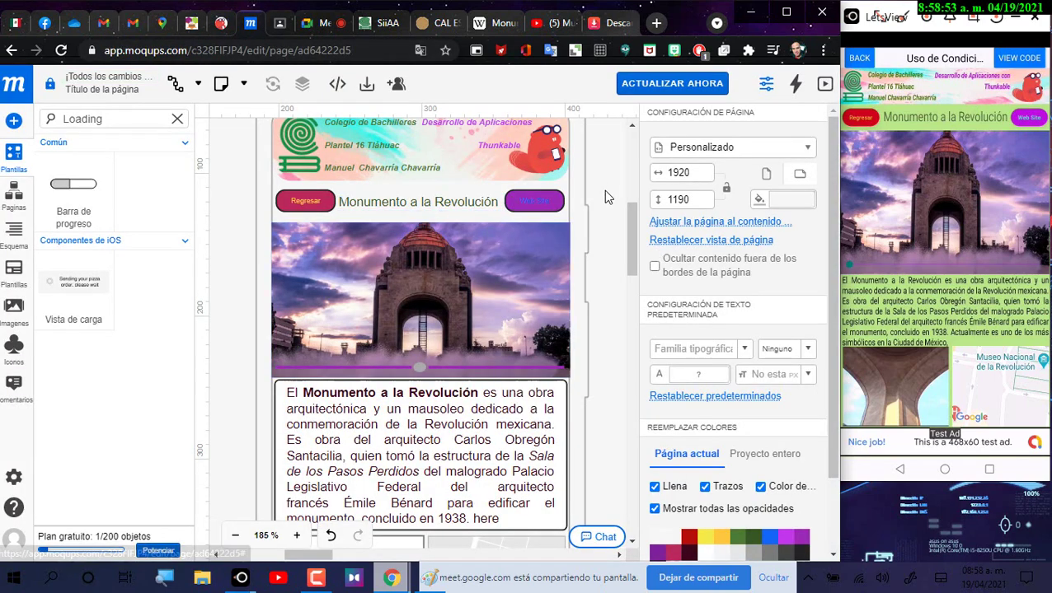
pyautogui.click(235, 536)
pyautogui.click(235, 536)
pyautogui.click(235, 537)
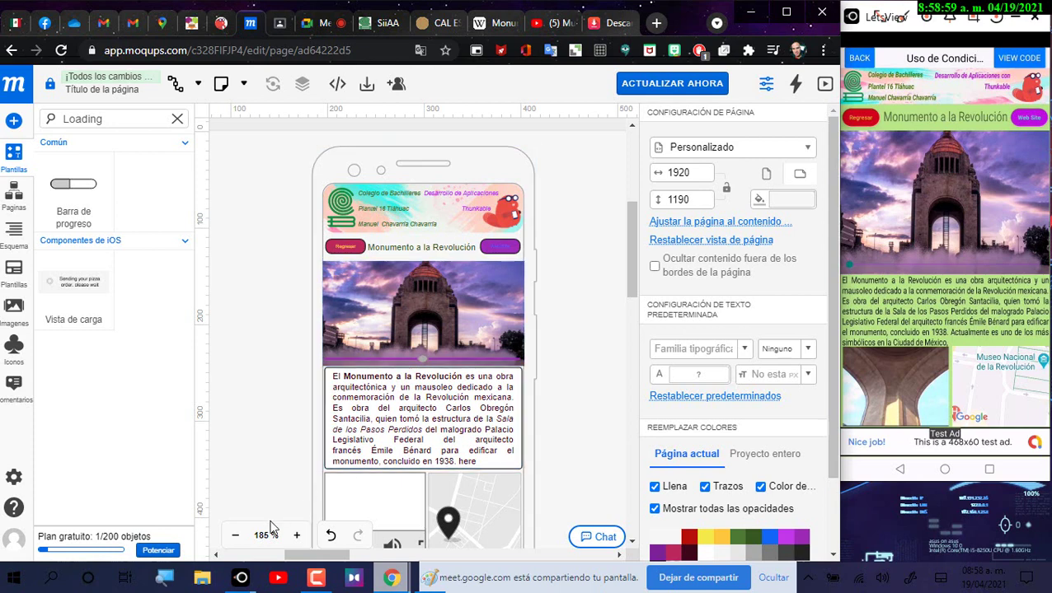
pyautogui.click(235, 536)
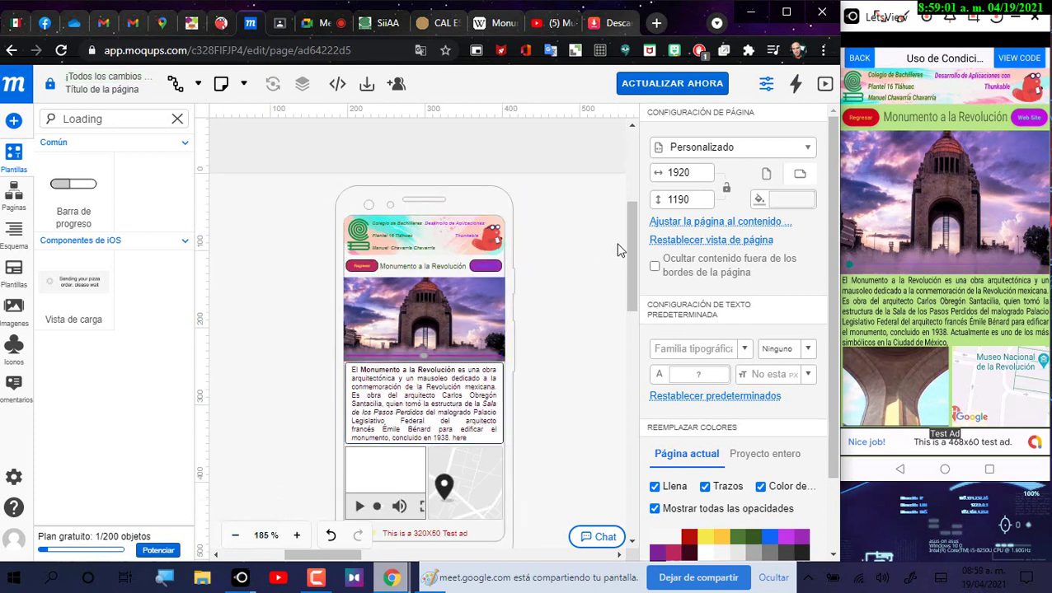
pyautogui.scroll(-1, 632, 258)
pyautogui.scroll(-1, 633, 258)
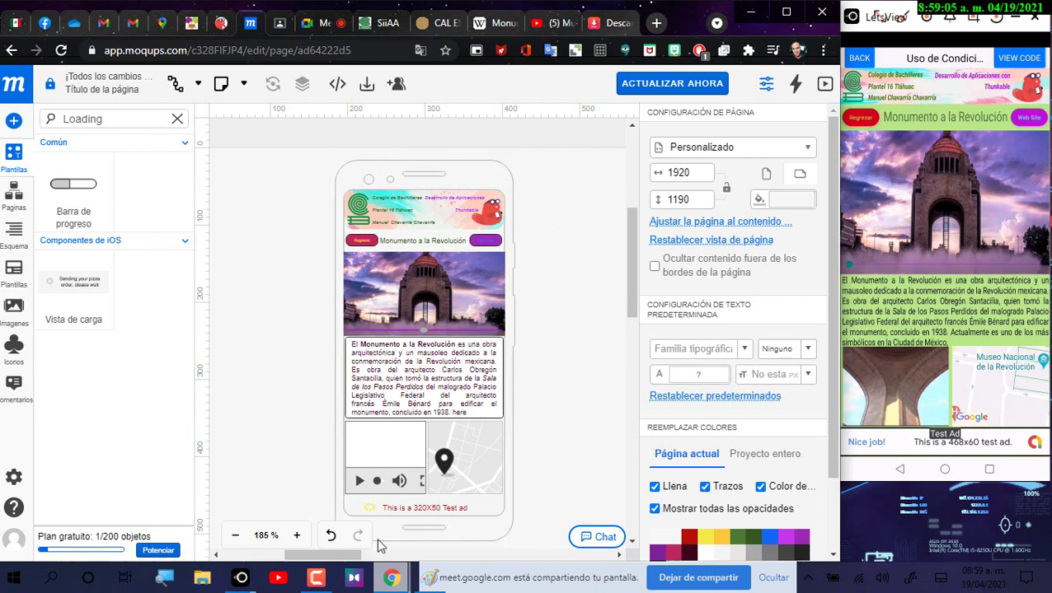
pyautogui.moveTo(338, 557)
pyautogui.mouseDown()
pyautogui.moveTo(328, 560)
pyautogui.moveTo(338, 563)
pyautogui.mouseUp()
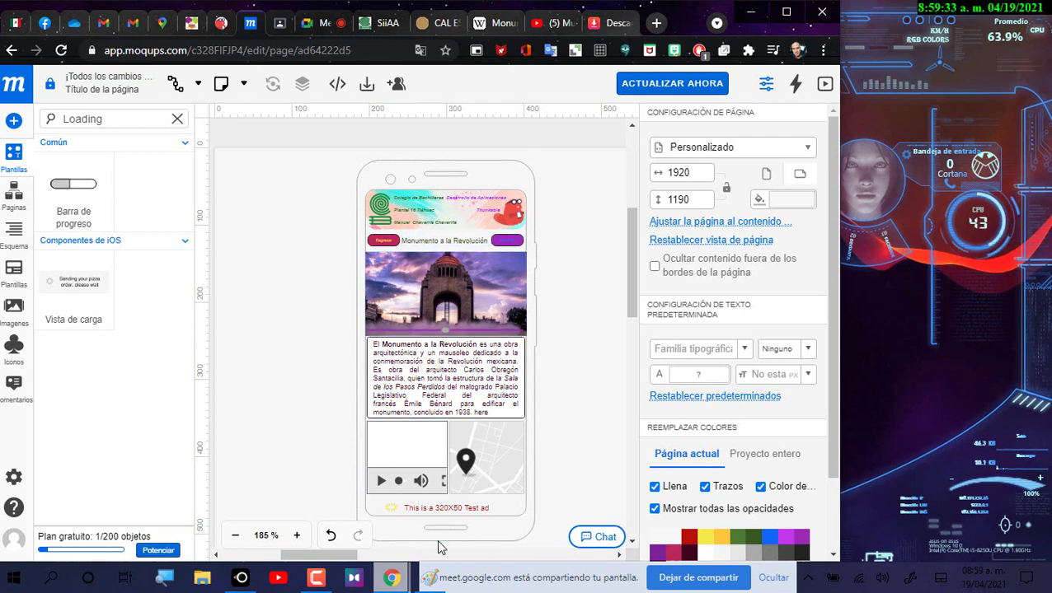
pyautogui.moveTo(334, 566)
pyautogui.mouseDown()
pyautogui.moveTo(319, 567)
pyautogui.moveTo(330, 567)
pyautogui.mouseUp()
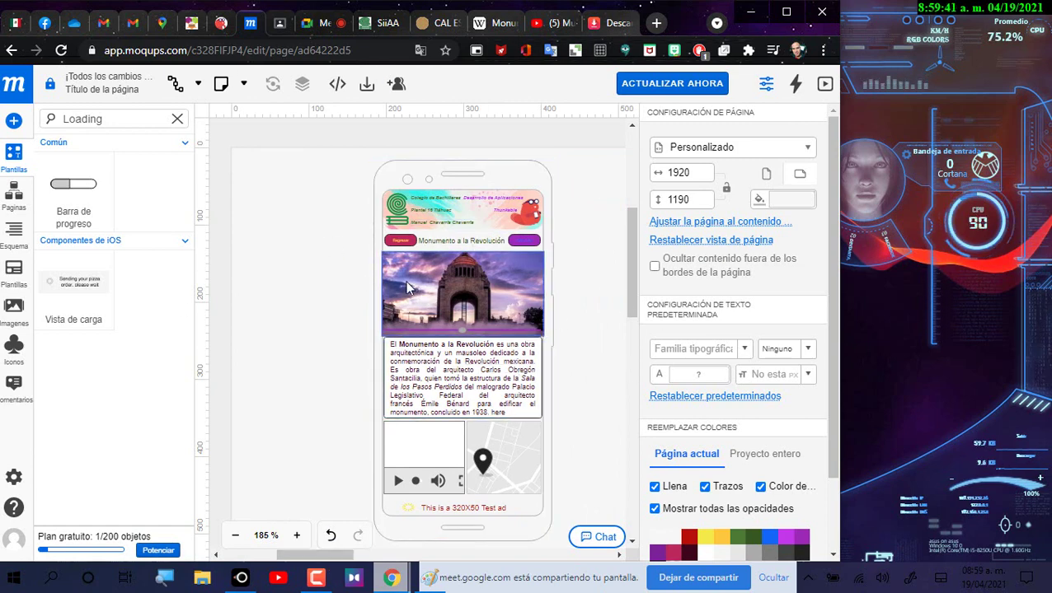
# Step: Leave Thunkable and bring up the CONTROL_DE_ASISTENCIA 601 SEMESTRE 2021-A workbook in Excel Online
pyautogui.click(222, 23)
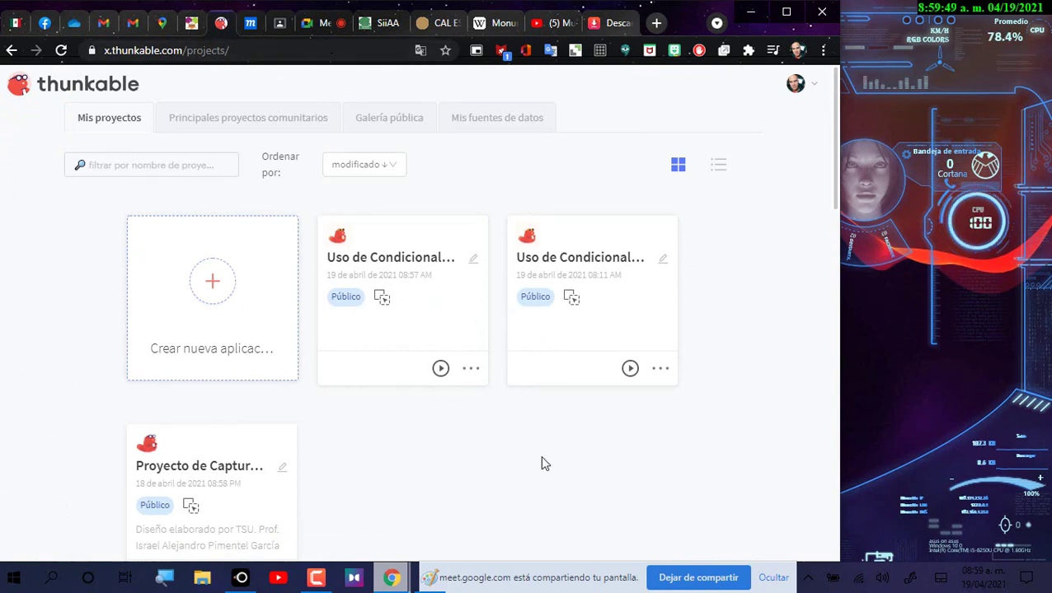
pyautogui.click(429, 580)
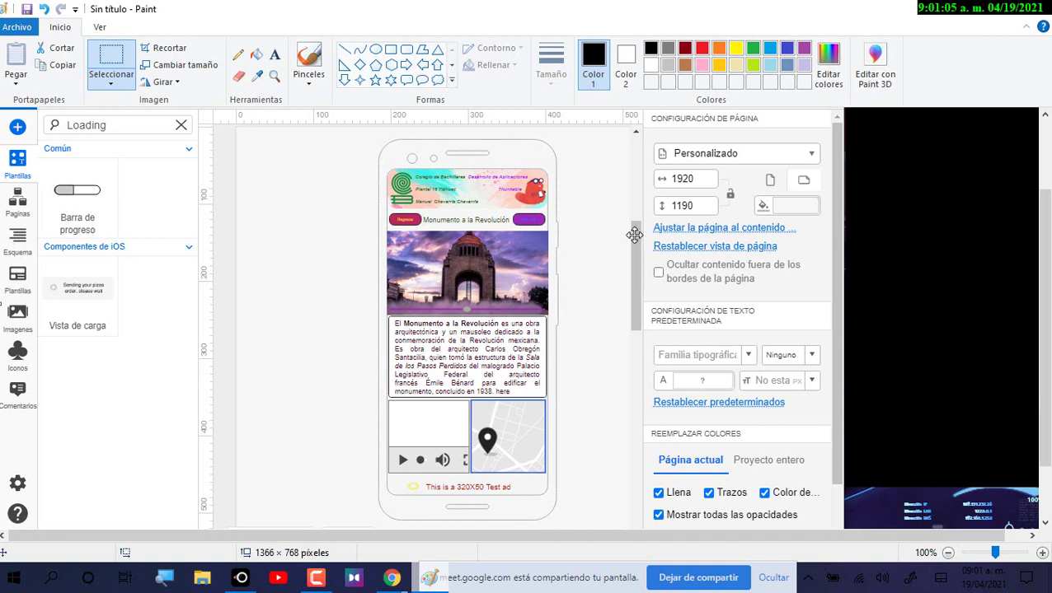
pyautogui.click(384, 588)
pyautogui.click(239, 527)
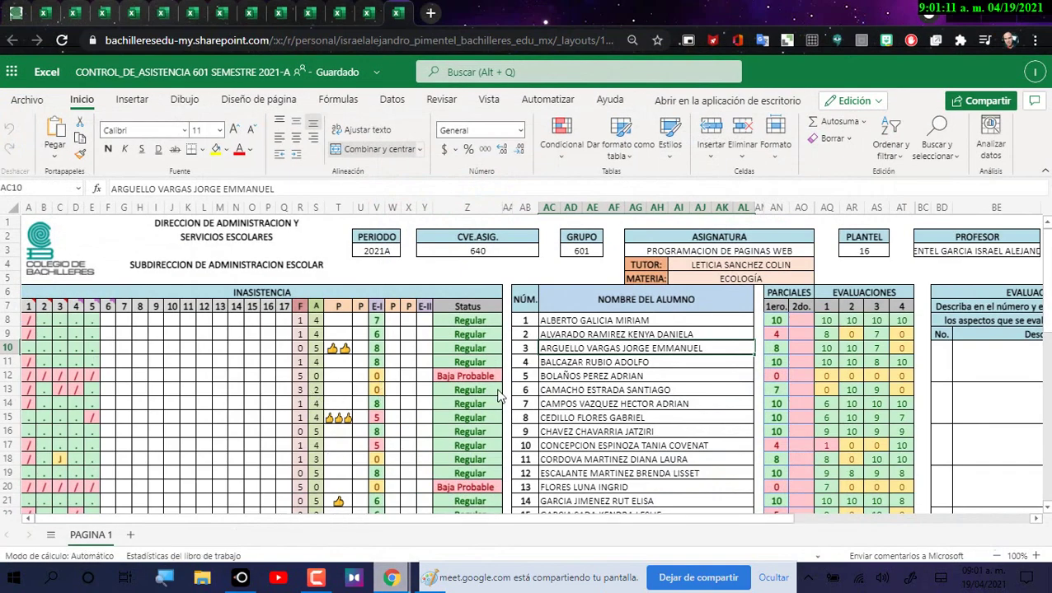
# Step: Mark F8 and F9 present with a dot from the attendance dropdown
pyautogui.click(110, 322)
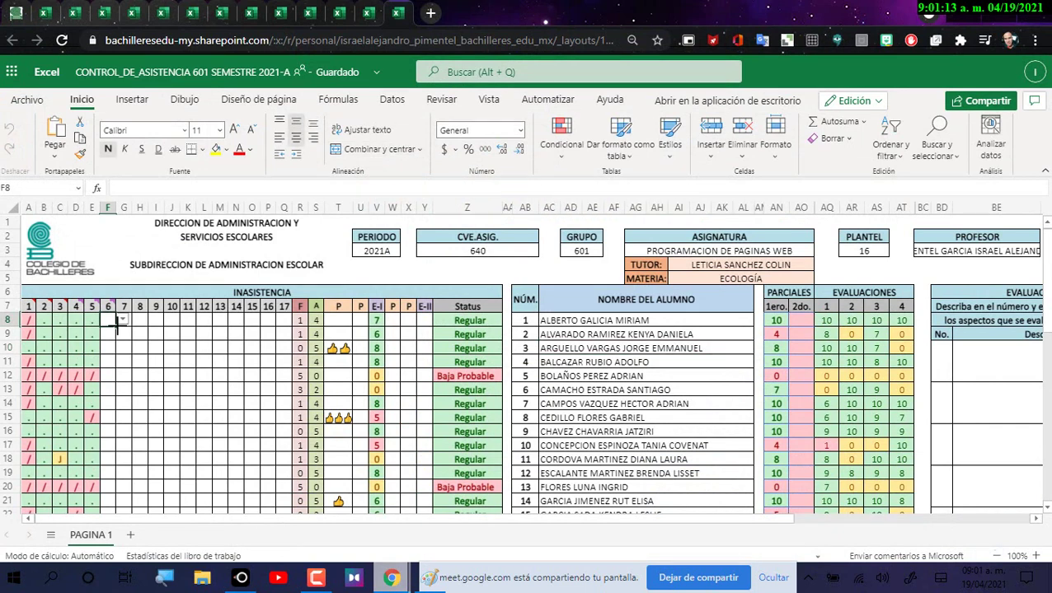
pyautogui.click(122, 321)
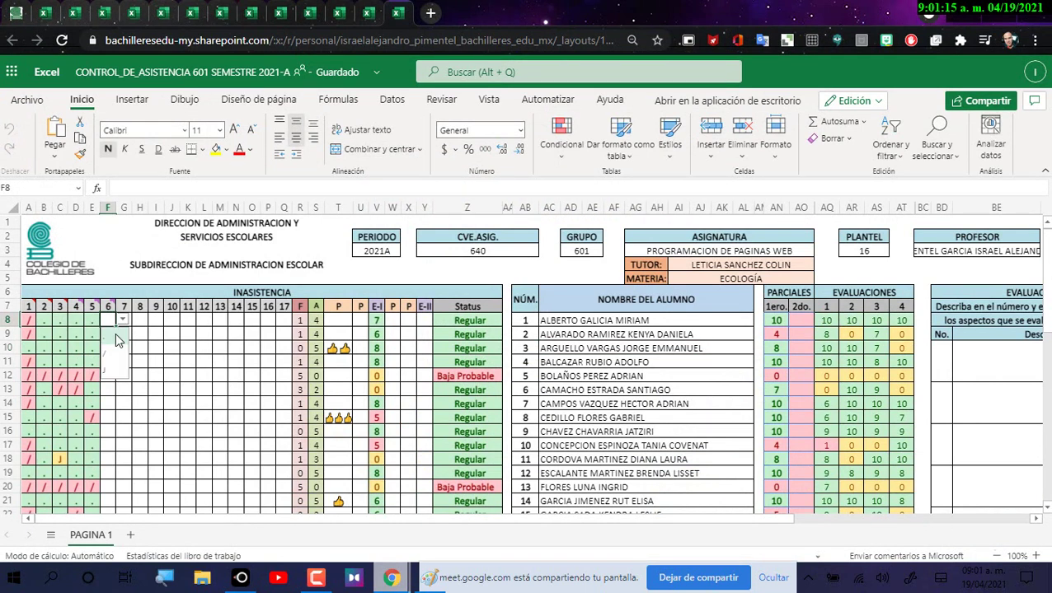
pyautogui.click(113, 341)
pyautogui.click(110, 336)
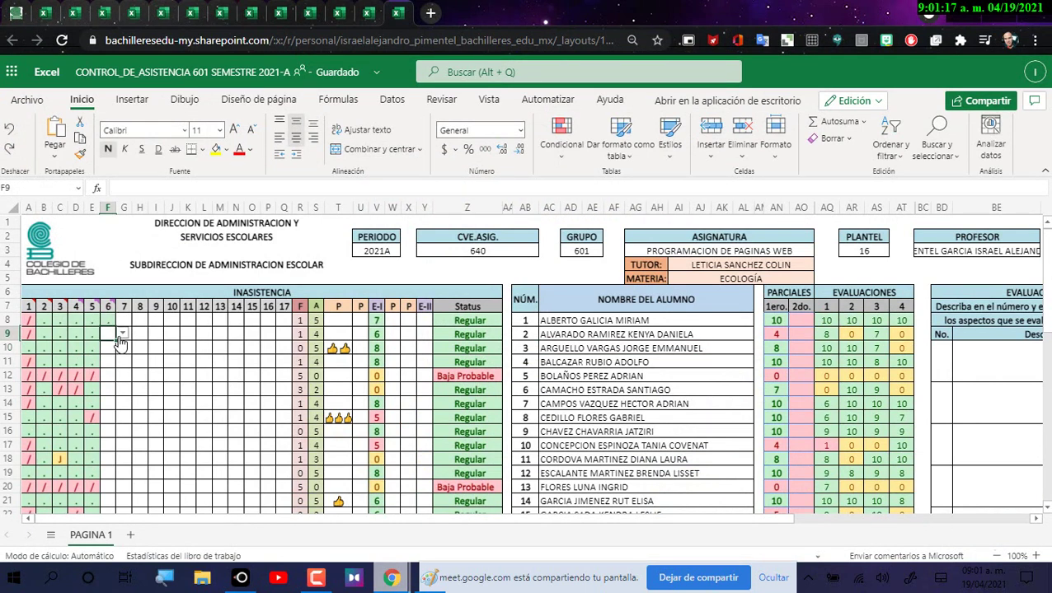
pyautogui.click(122, 334)
pyautogui.click(118, 351)
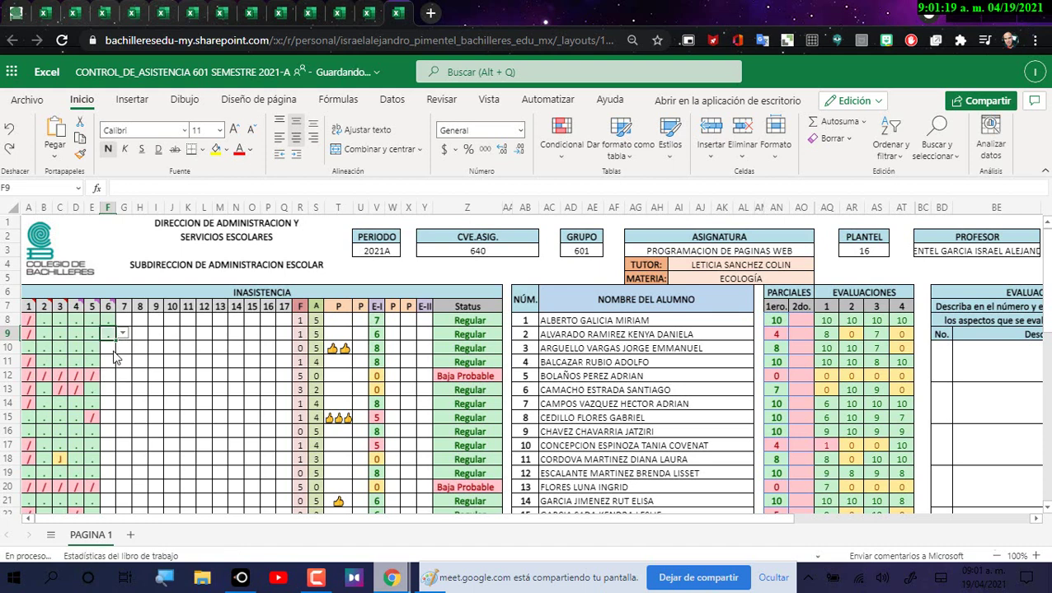
pyautogui.click(109, 348)
pyautogui.click(122, 348)
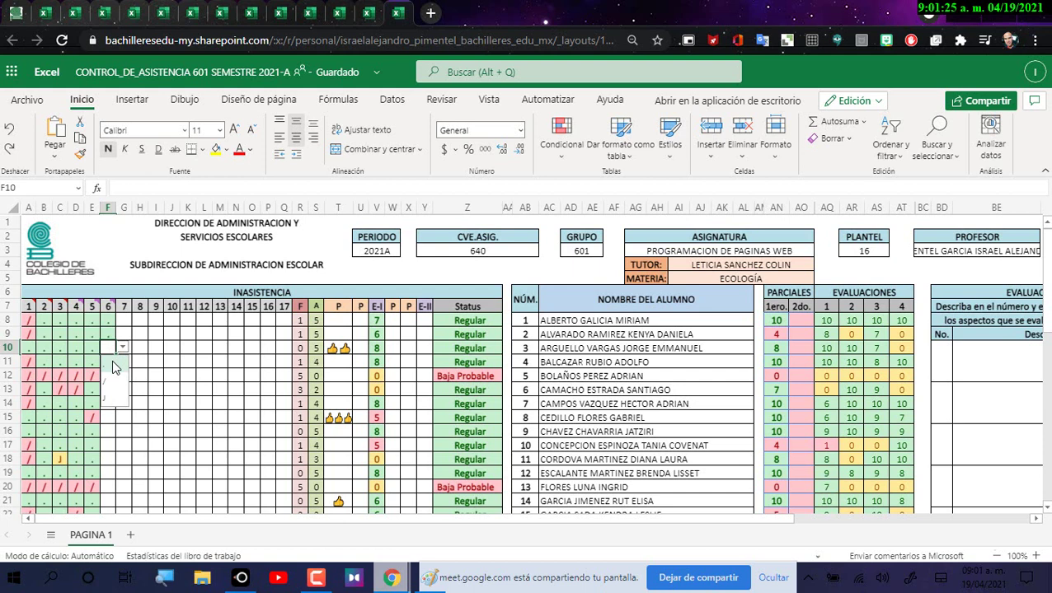
# Step: Mark F10 and F11 present with dots, and F12 and F13 absent with slashes
pyautogui.click(113, 360)
pyautogui.click(112, 362)
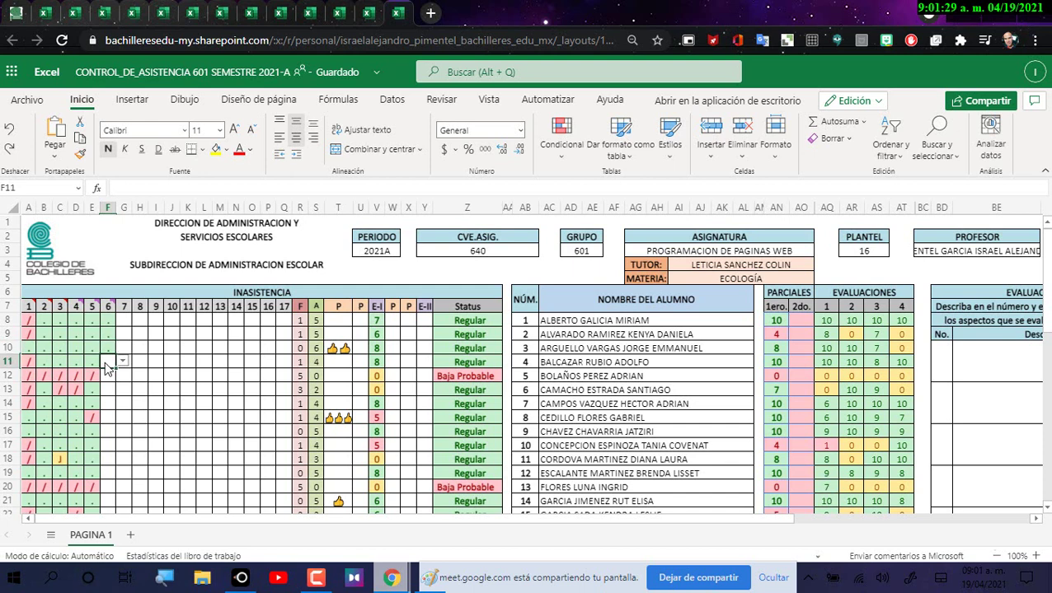
pyautogui.click(120, 364)
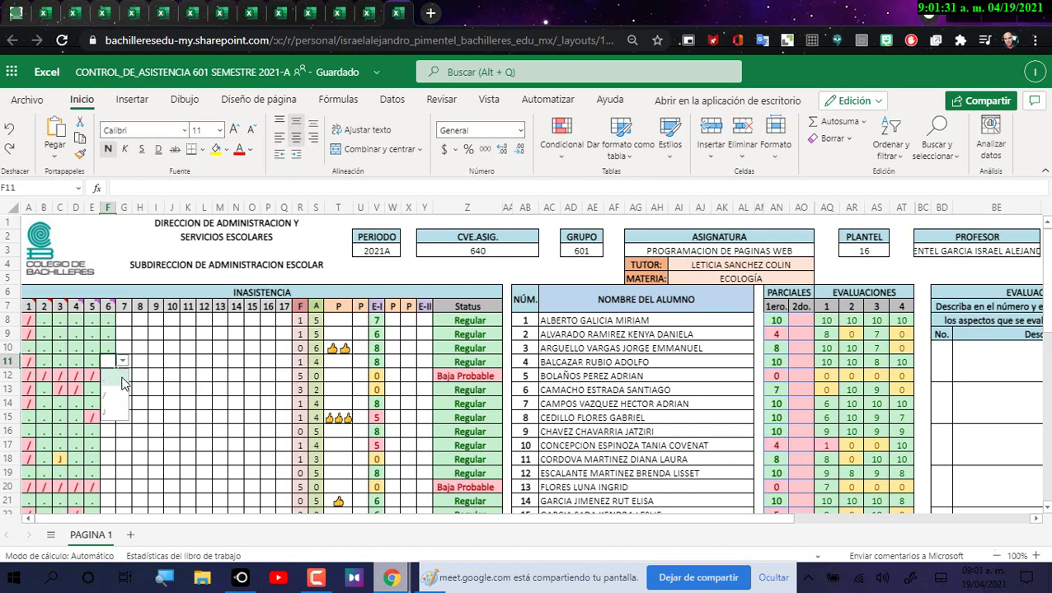
pyautogui.click(121, 382)
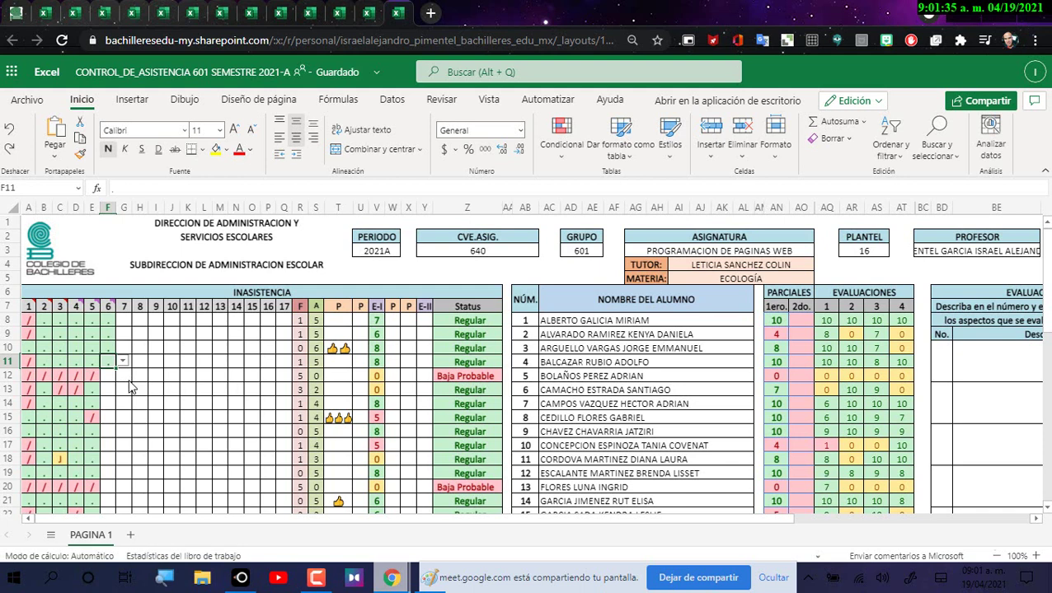
pyautogui.click(110, 377)
pyautogui.click(122, 376)
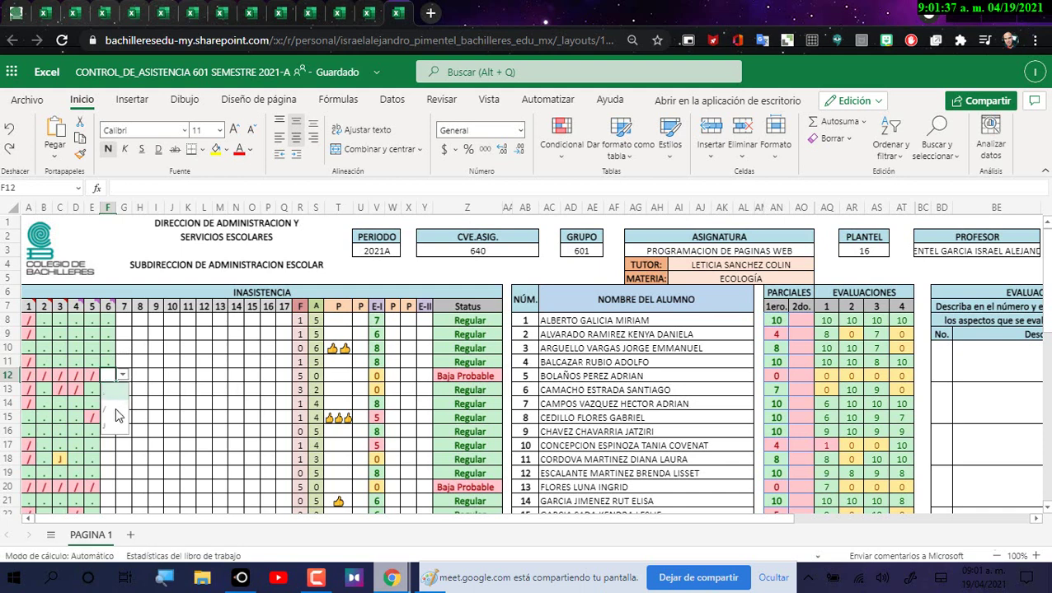
pyautogui.click(115, 412)
pyautogui.click(109, 390)
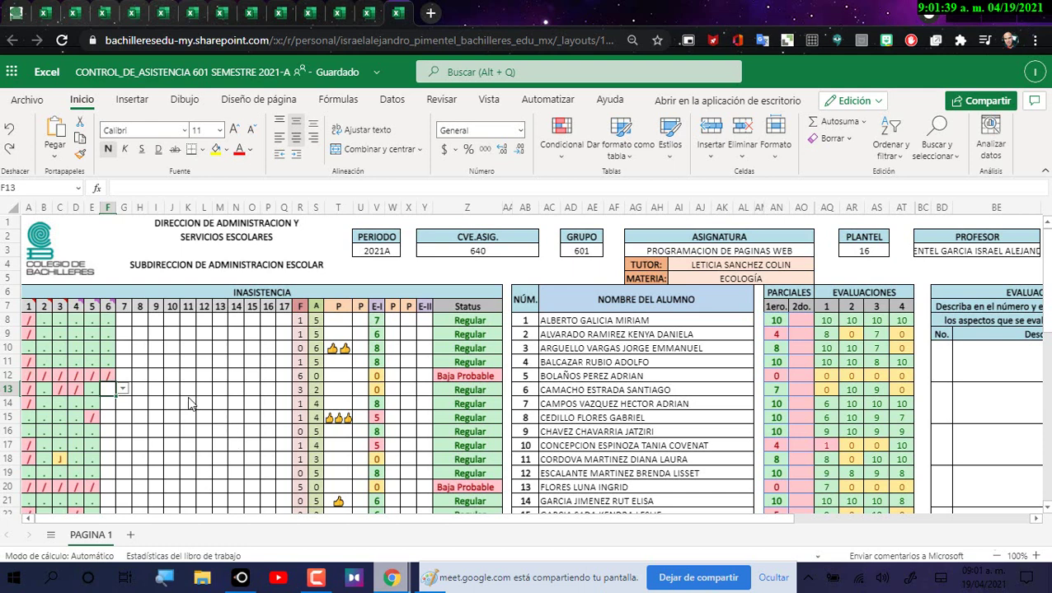
pyautogui.click(121, 389)
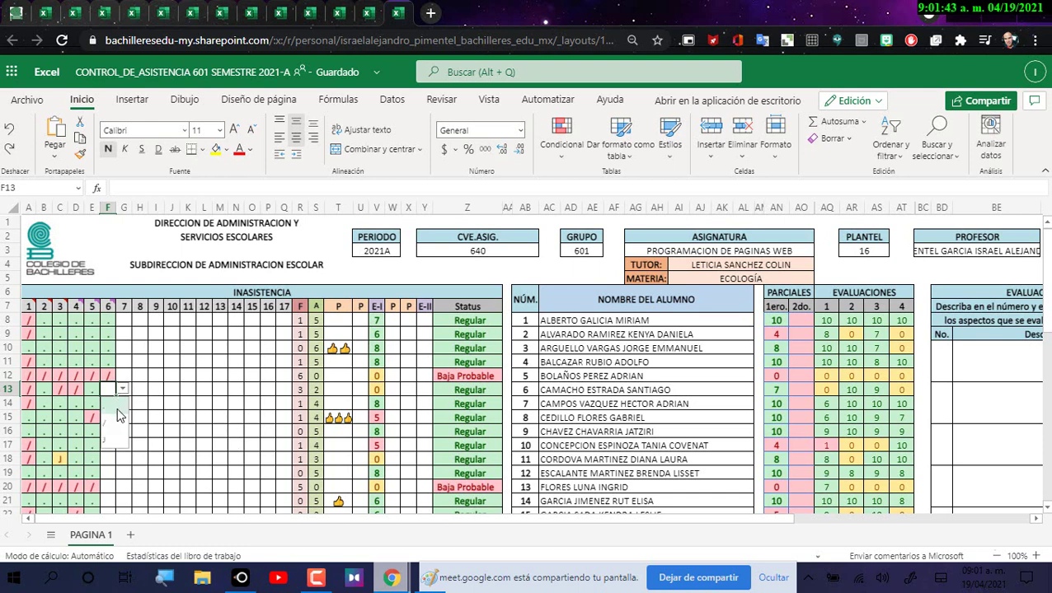
pyautogui.click(112, 420)
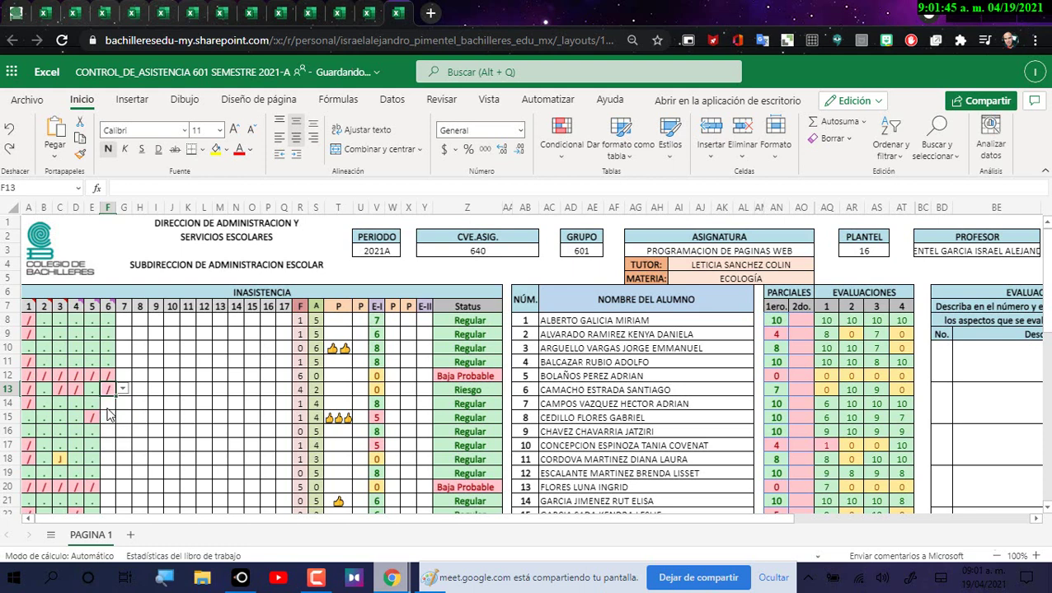
# Step: Mark F14 and F15 present with dots and record the mark for row 16
pyautogui.click(107, 404)
pyautogui.click(122, 403)
pyautogui.click(107, 420)
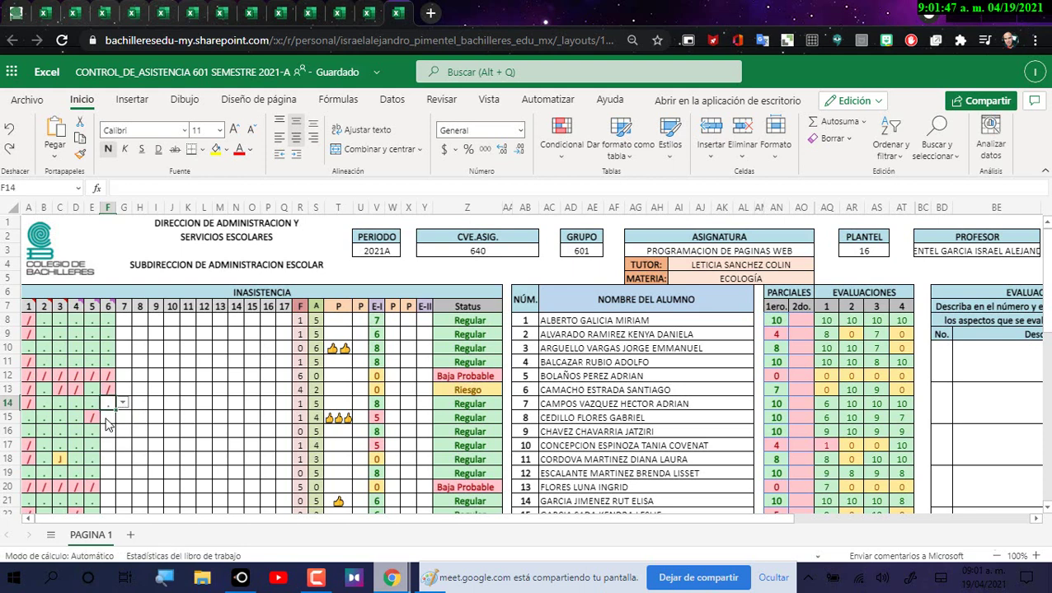
pyautogui.click(107, 419)
pyautogui.click(122, 417)
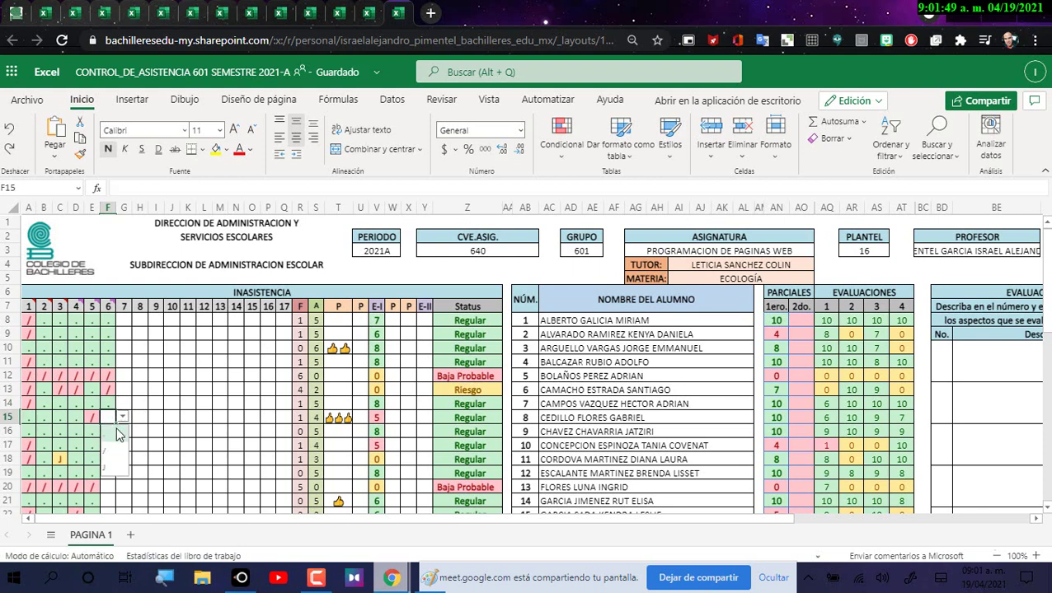
pyautogui.click(118, 435)
pyautogui.click(107, 431)
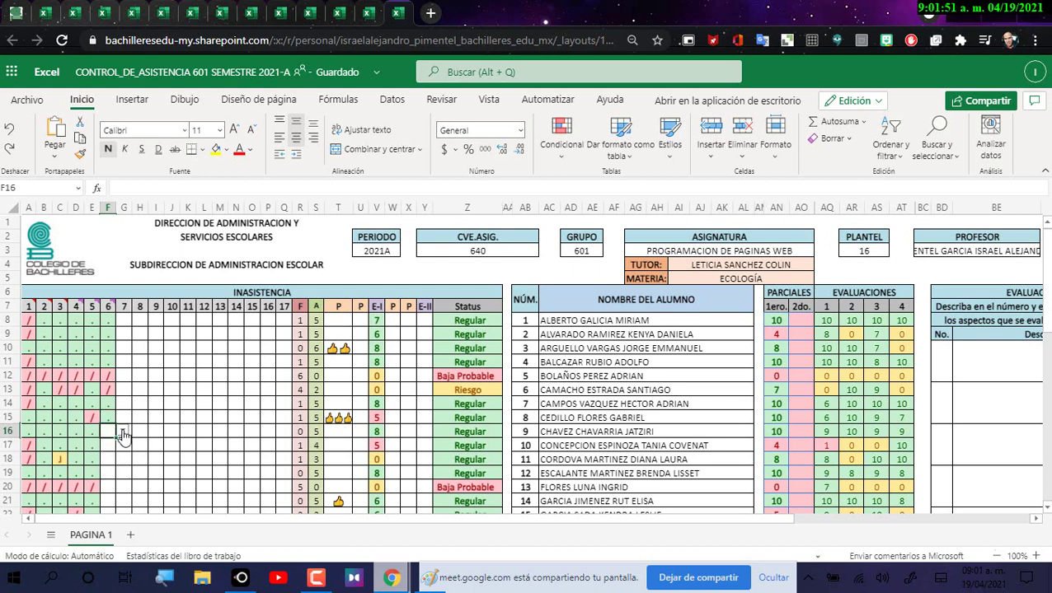
pyautogui.click(122, 431)
pyautogui.click(114, 456)
# Step: Mark row 17 present with a dot and row 18 absent with a slash
pyautogui.scroll(-4, 114, 456)
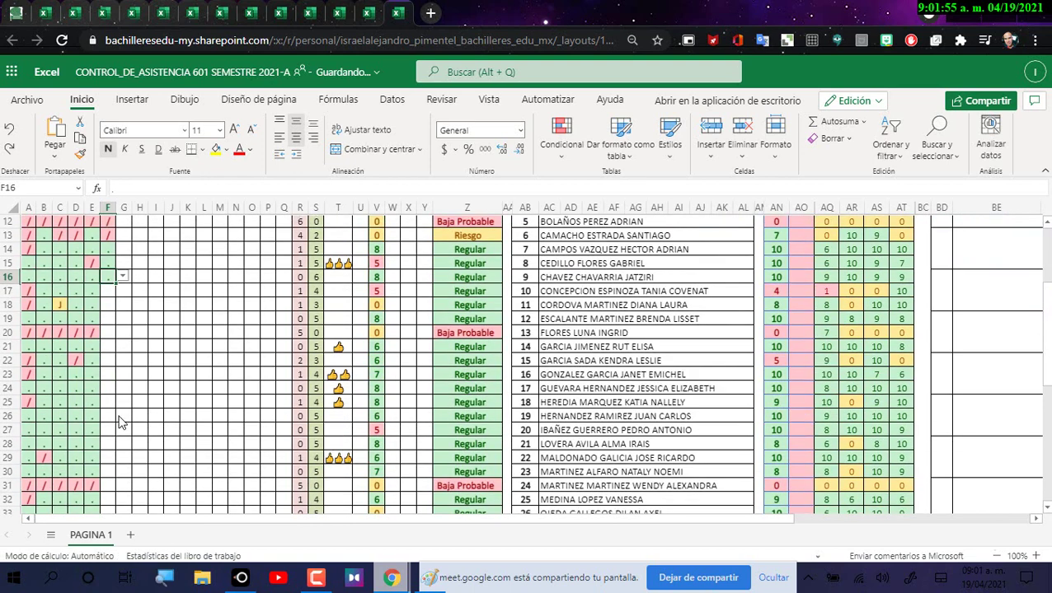
pyautogui.click(108, 295)
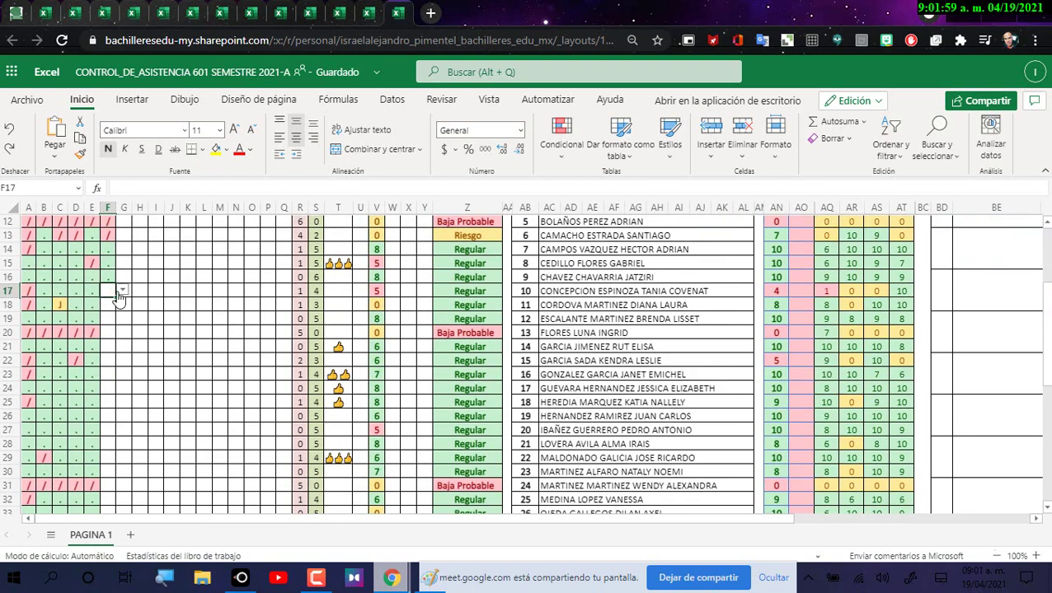
pyautogui.click(121, 291)
pyautogui.click(115, 314)
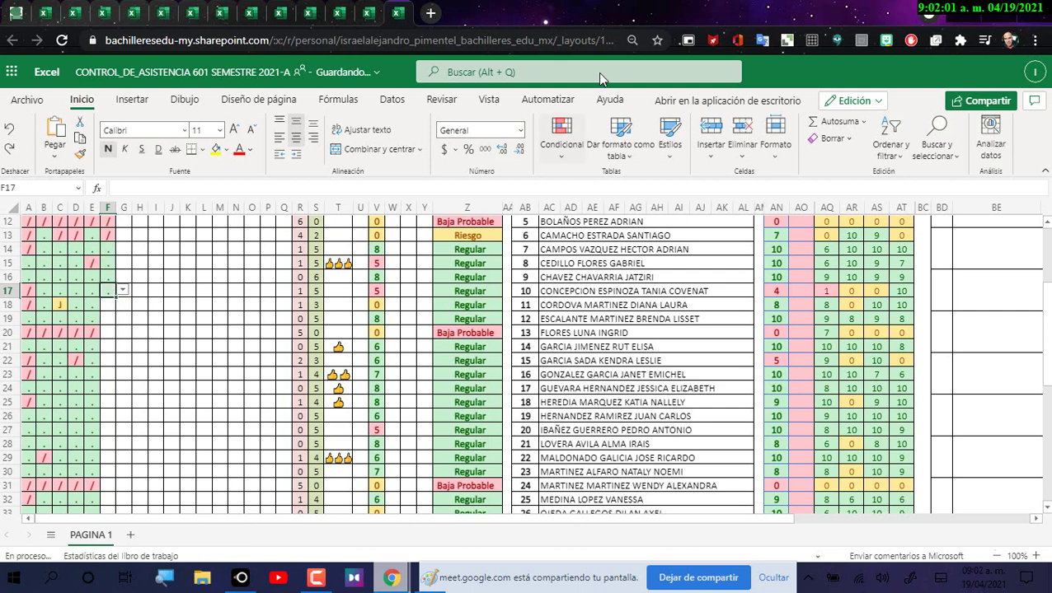
pyautogui.click(109, 306)
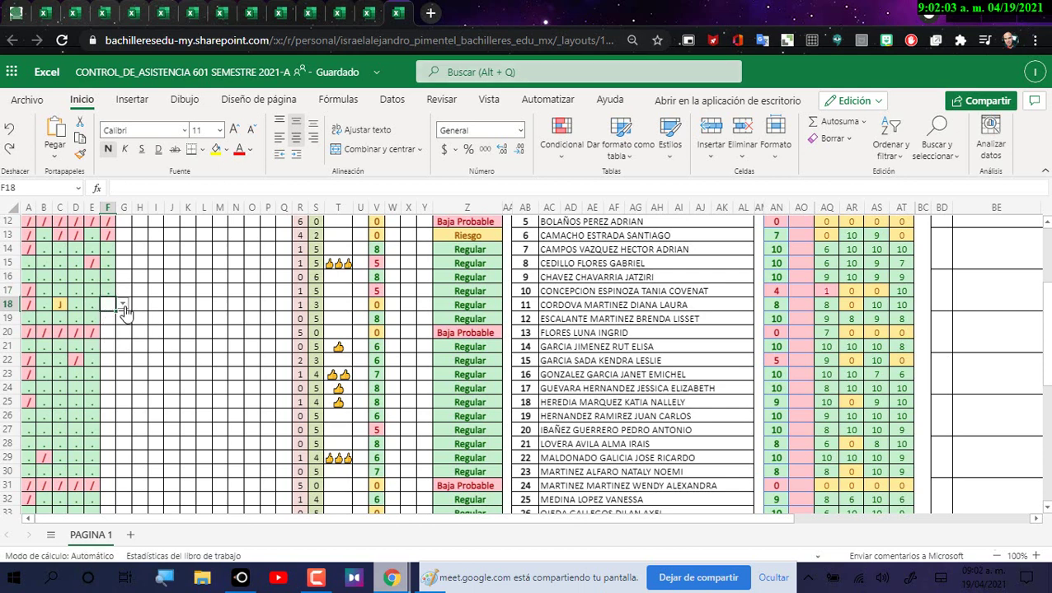
pyautogui.click(123, 305)
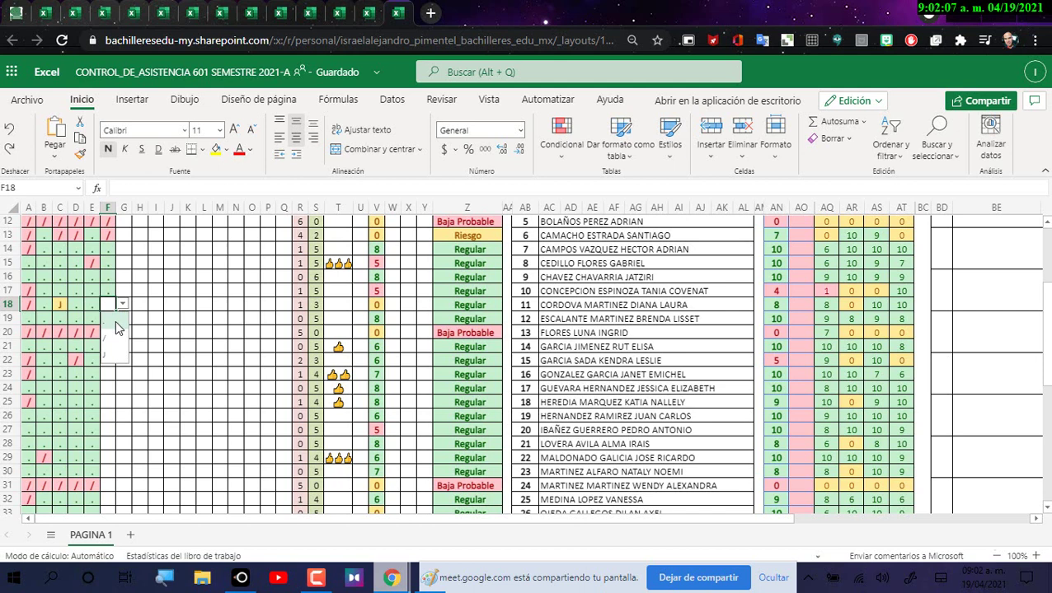
pyautogui.click(114, 338)
# Step: Mark rows 19, 20 and 21 absent with slashes in column F
pyautogui.click(112, 319)
pyautogui.click(122, 319)
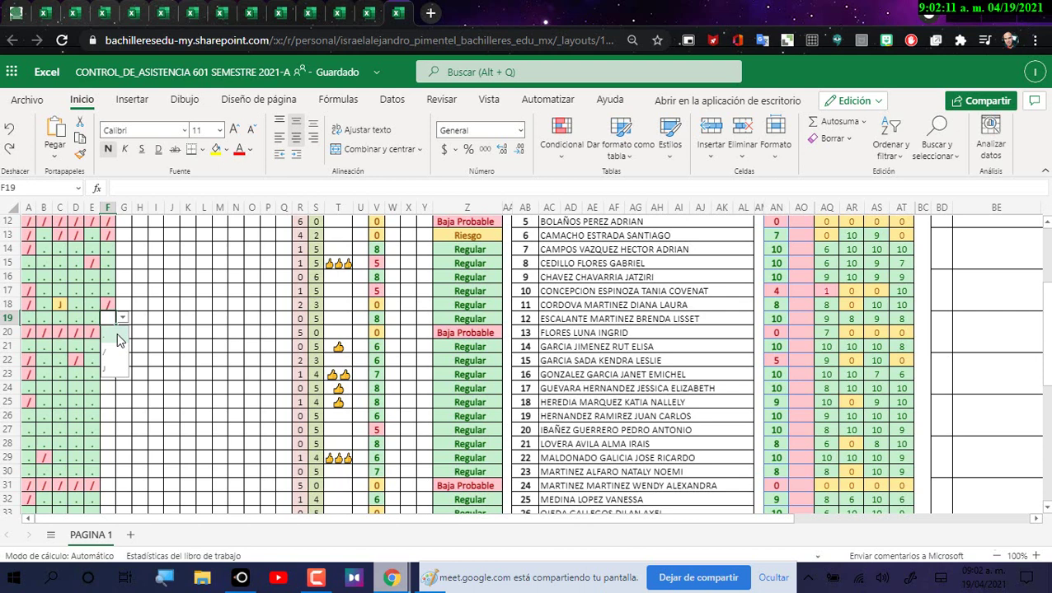
pyautogui.click(114, 352)
pyautogui.click(109, 334)
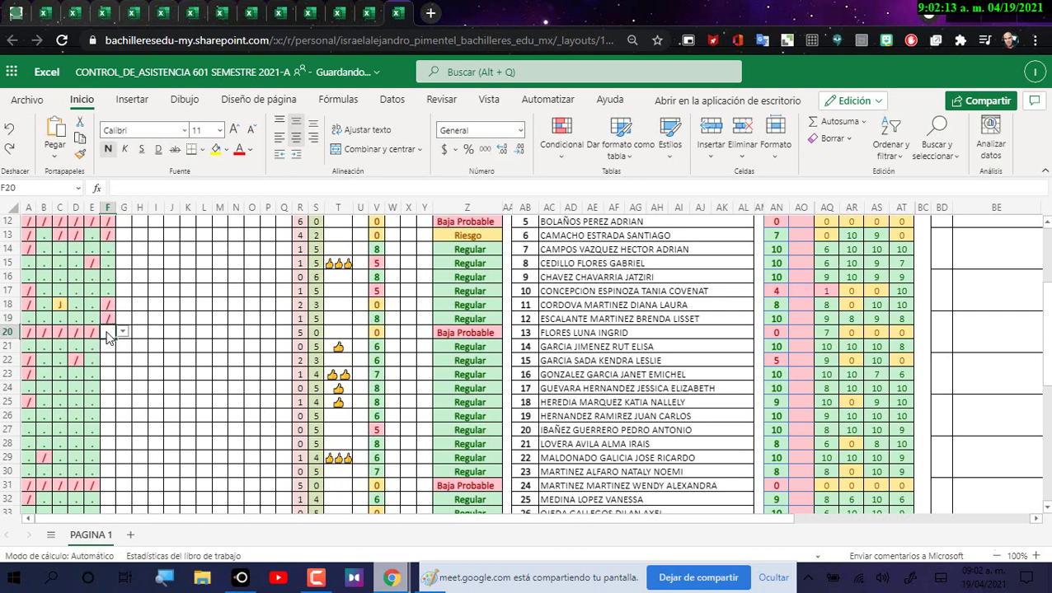
pyautogui.click(122, 332)
pyautogui.click(111, 367)
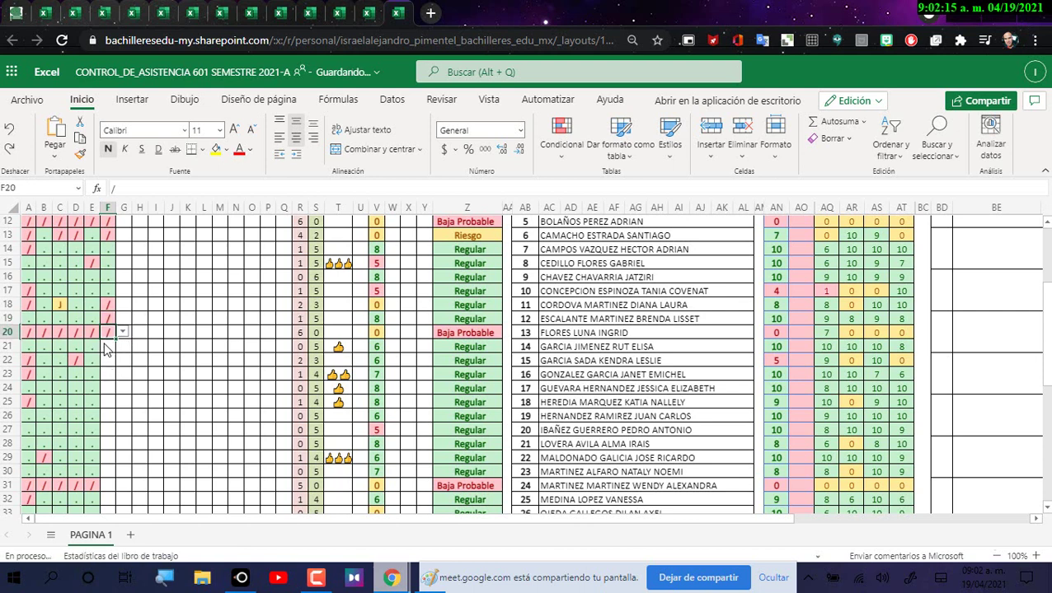
pyautogui.click(105, 349)
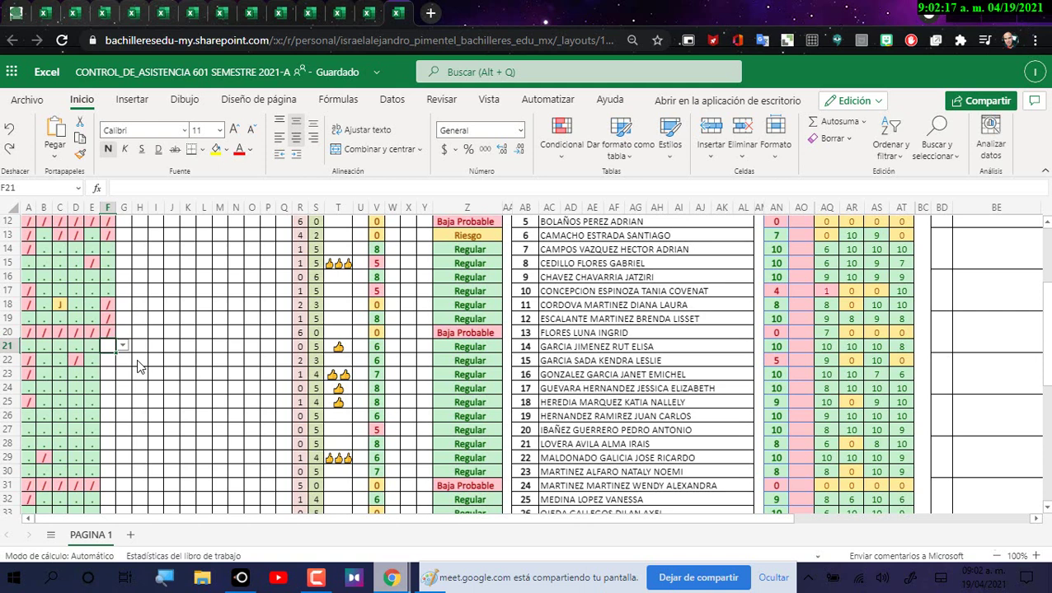
pyautogui.click(122, 350)
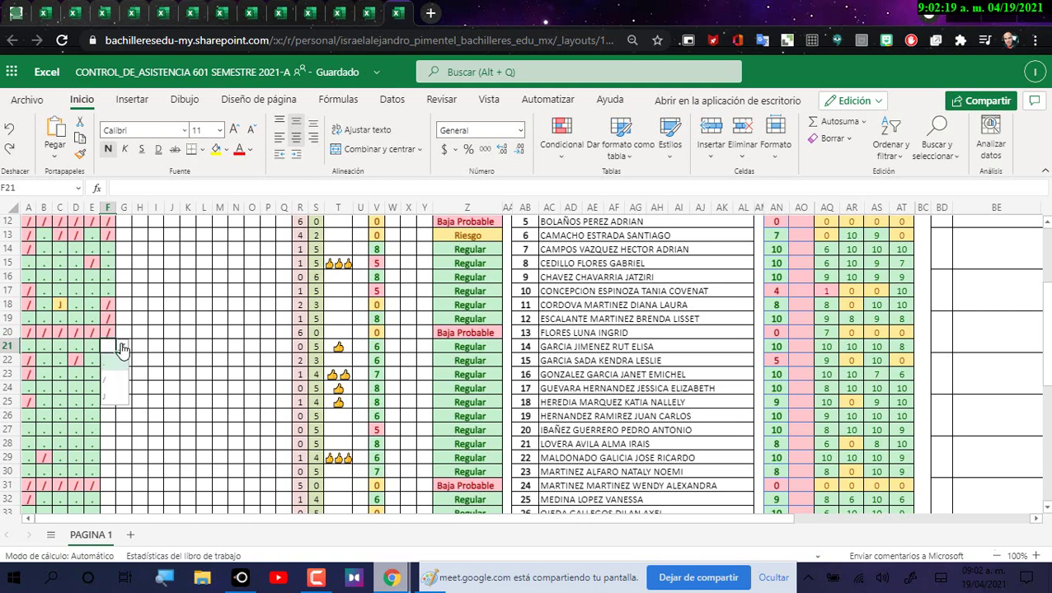
pyautogui.click(112, 371)
# Step: Clear the slash from F19 and mark row 22 present with a dot
pyautogui.click(109, 364)
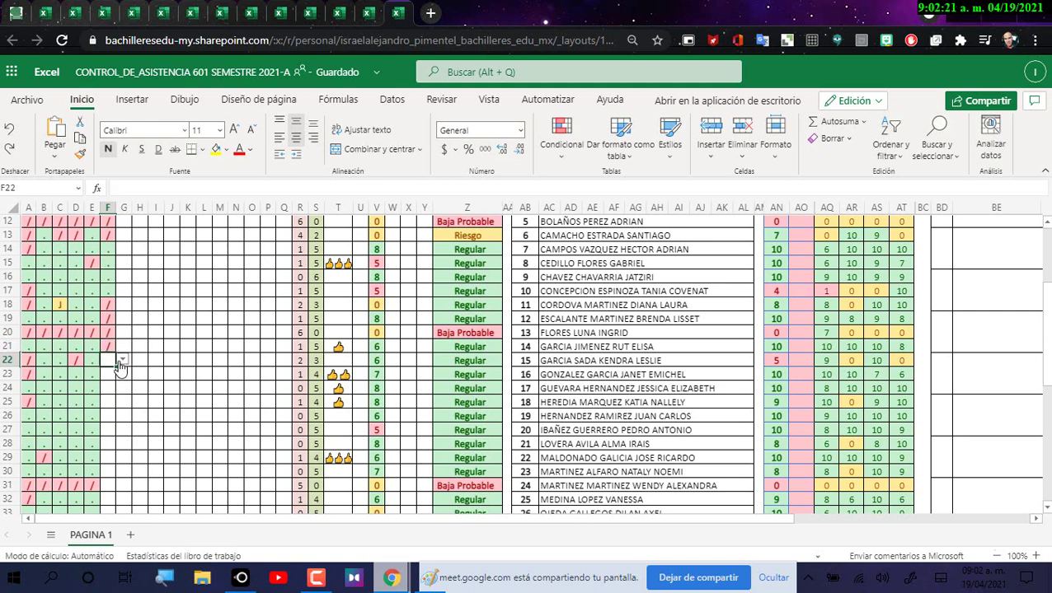
pyautogui.click(121, 361)
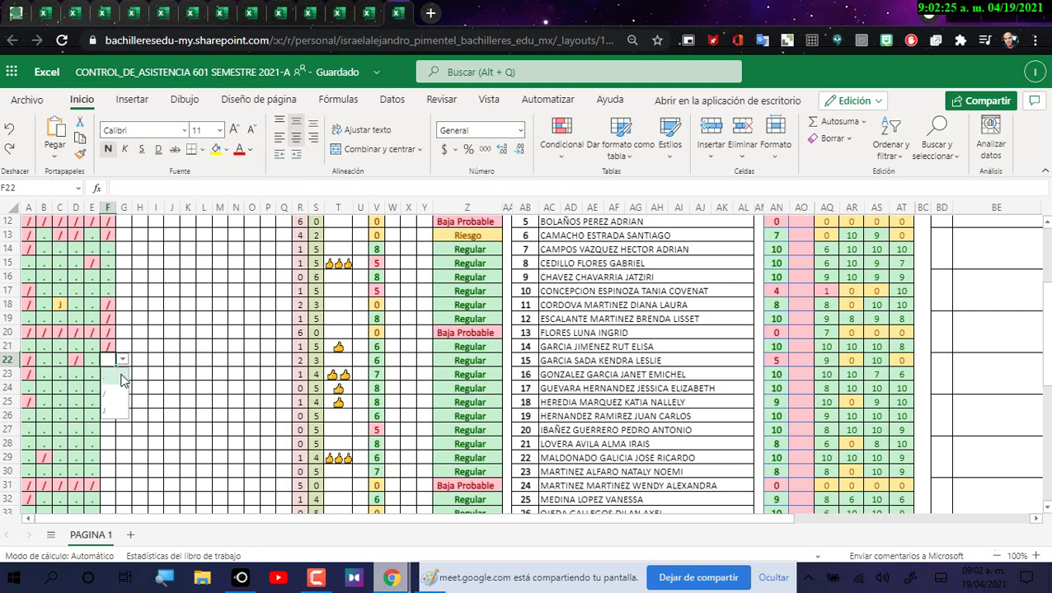
pyautogui.click(110, 323)
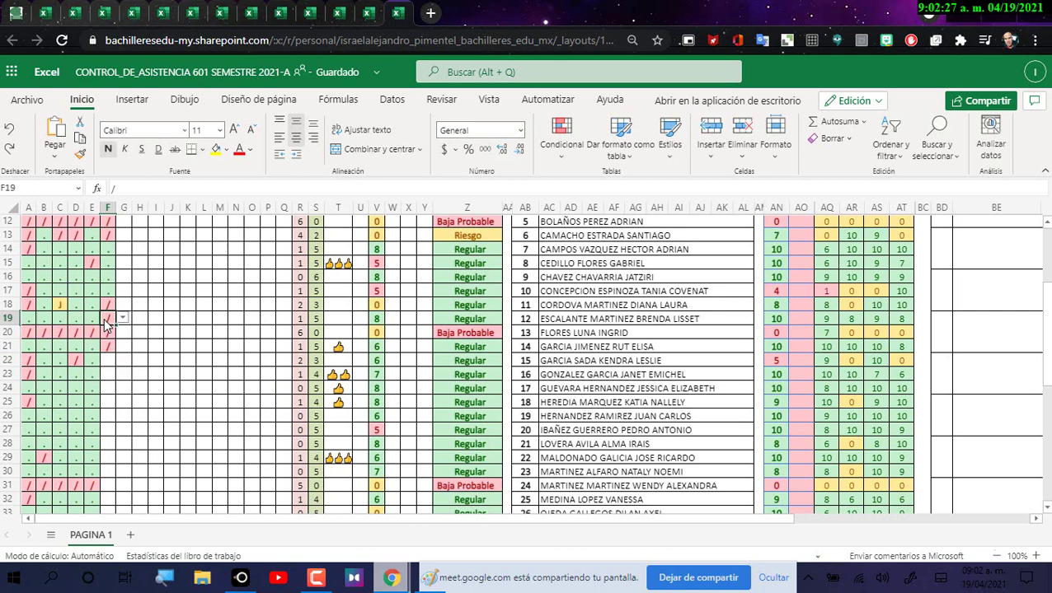
pyautogui.press('Delete')
pyautogui.click(110, 363)
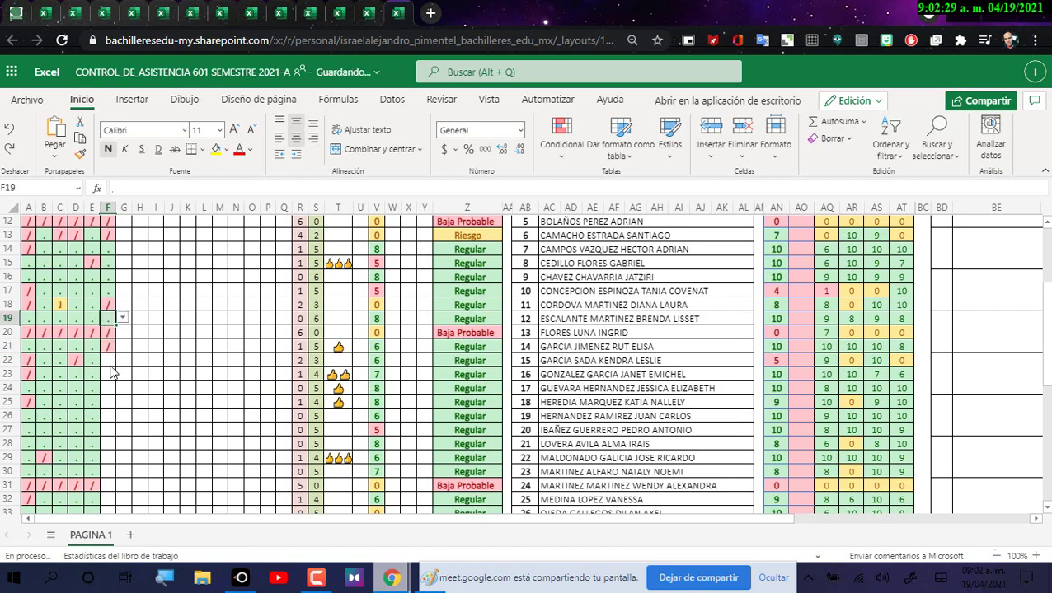
pyautogui.click(122, 361)
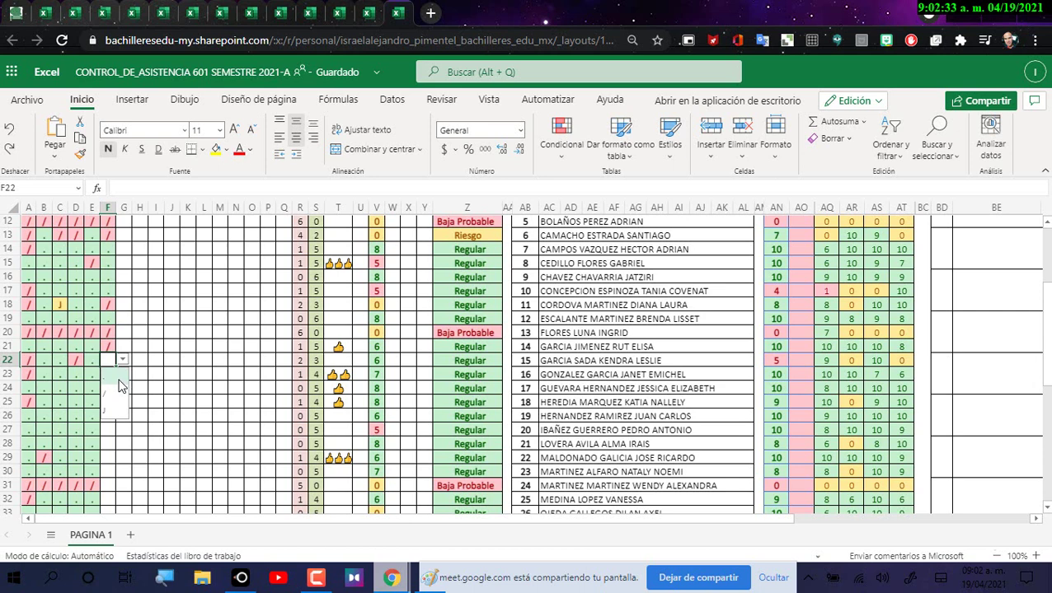
pyautogui.click(118, 379)
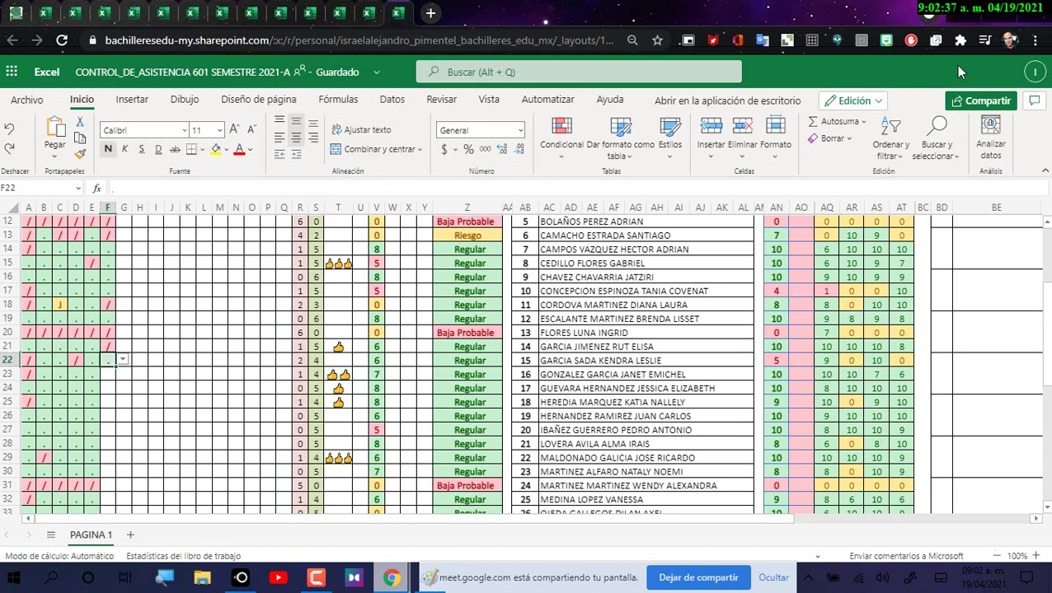
# Step: Mark rows 23, 24 and 25 present with dots, ending on row 26
pyautogui.hotkey('alt', 'Tab')
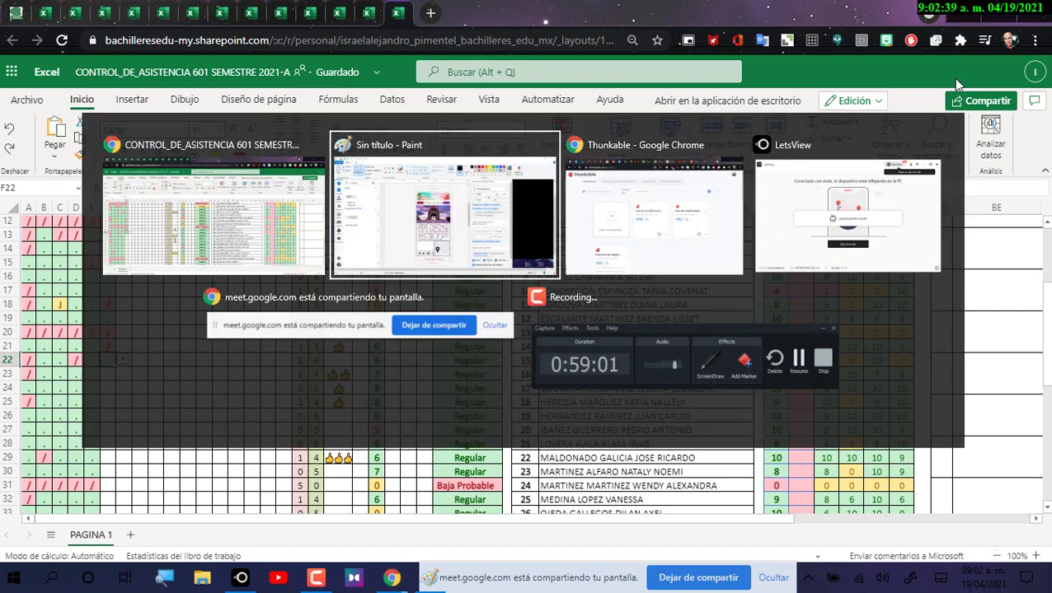
pyautogui.press('Tab')
pyautogui.press('Tab')
pyautogui.press('Tab')
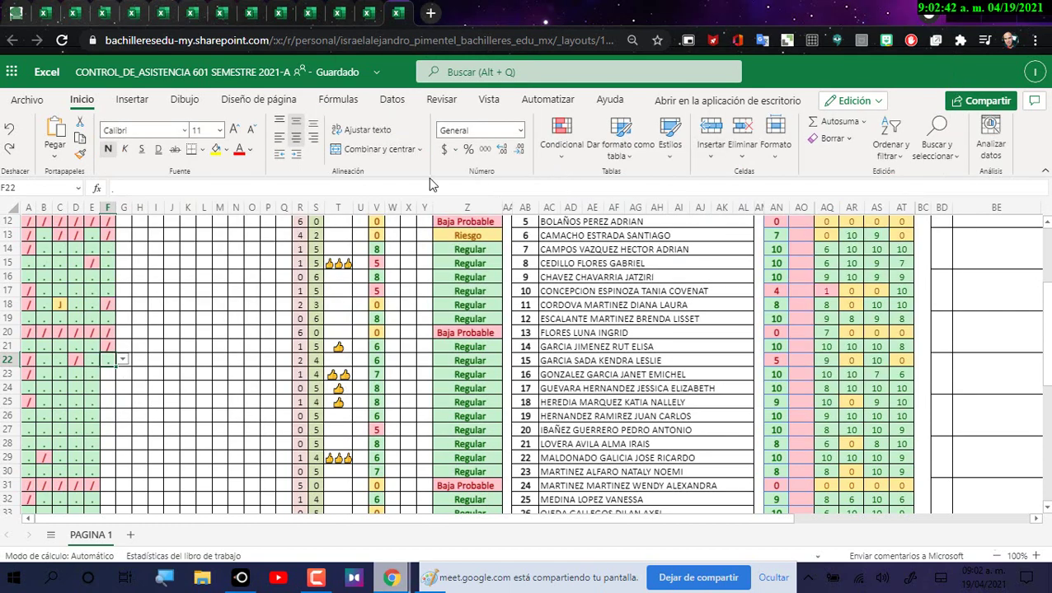
pyautogui.click(113, 375)
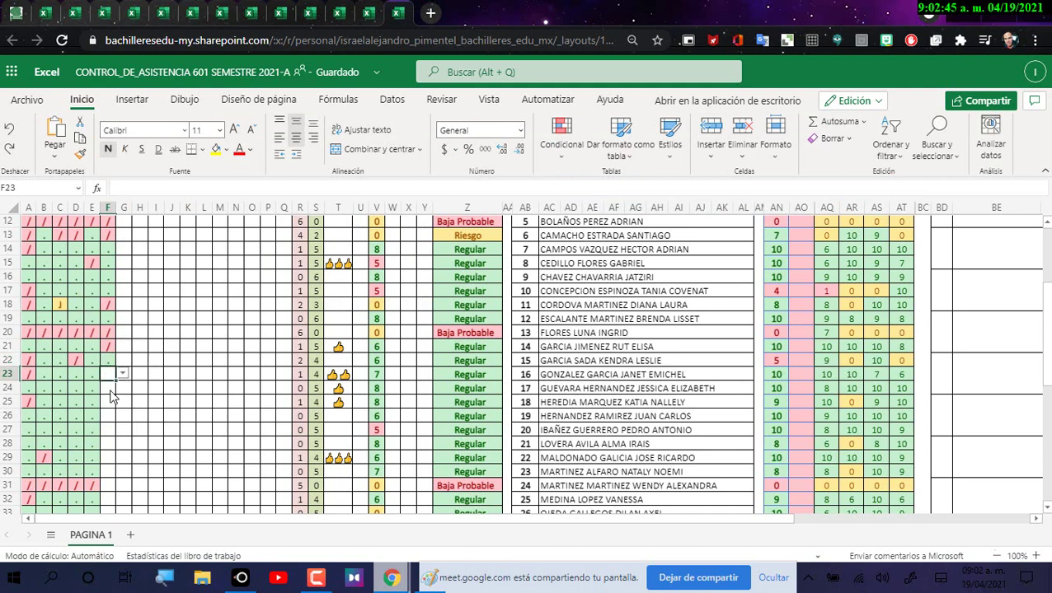
pyautogui.click(122, 375)
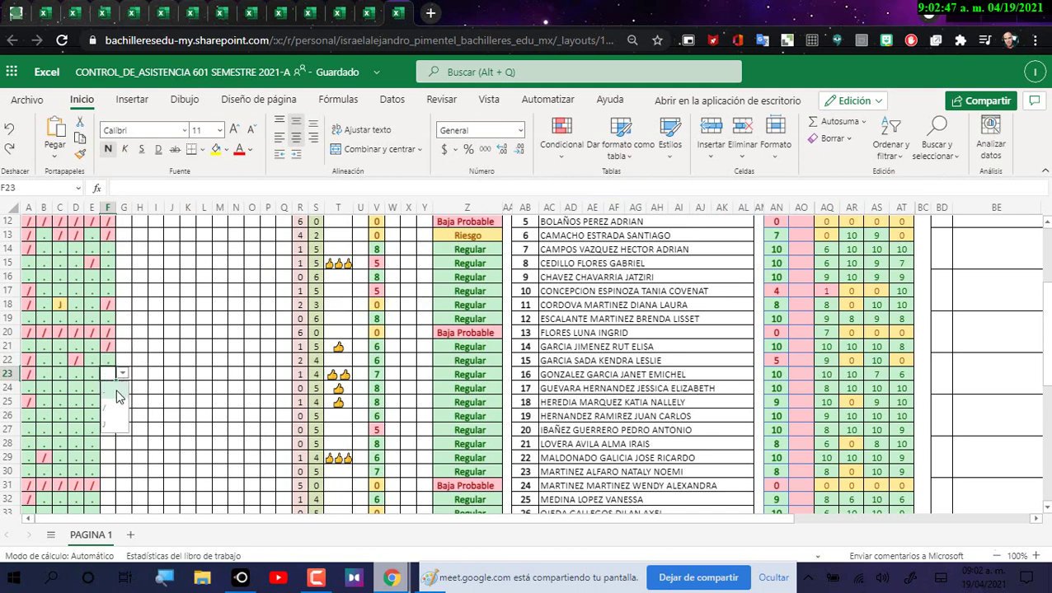
pyautogui.click(120, 387)
pyautogui.press('Return')
pyautogui.click(124, 389)
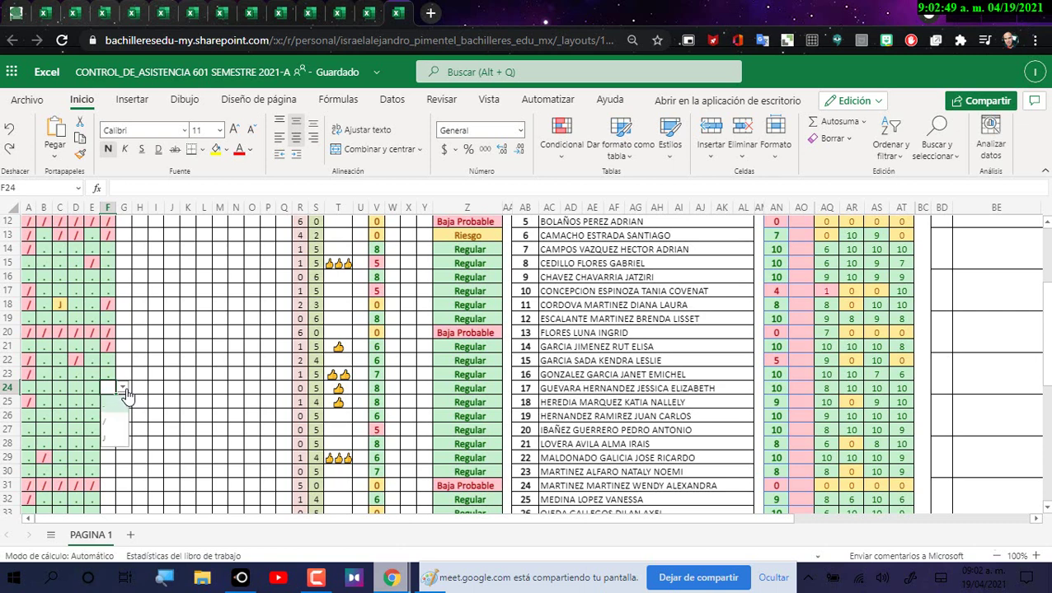
pyautogui.click(109, 404)
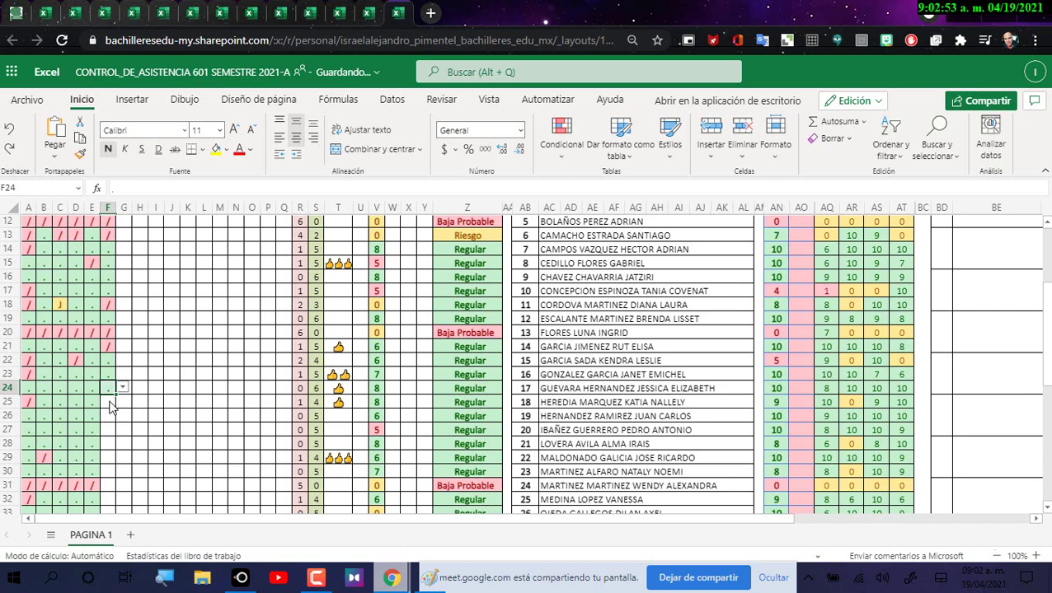
pyautogui.click(112, 404)
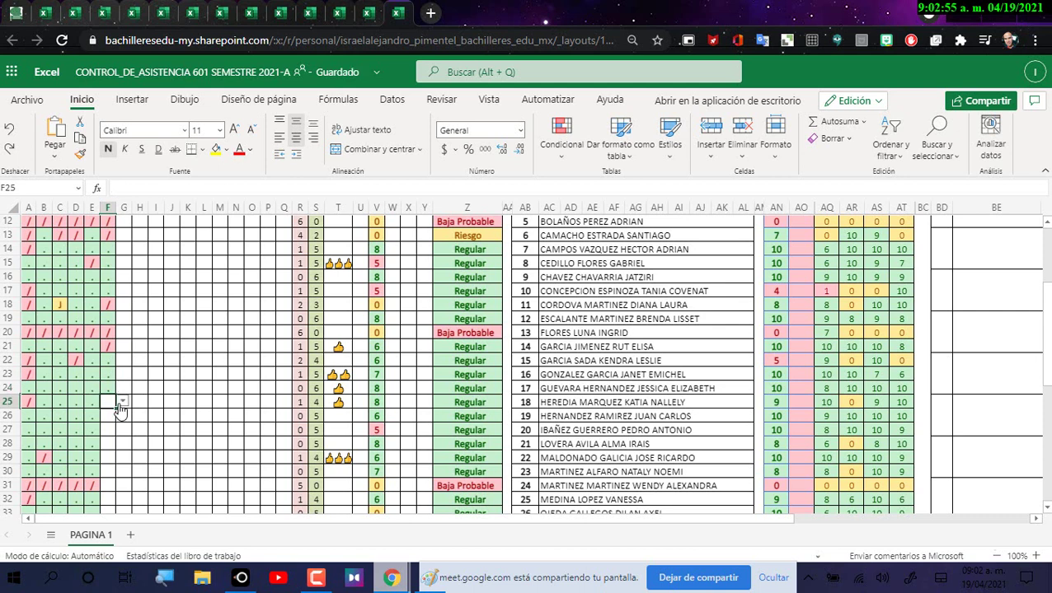
pyautogui.click(121, 403)
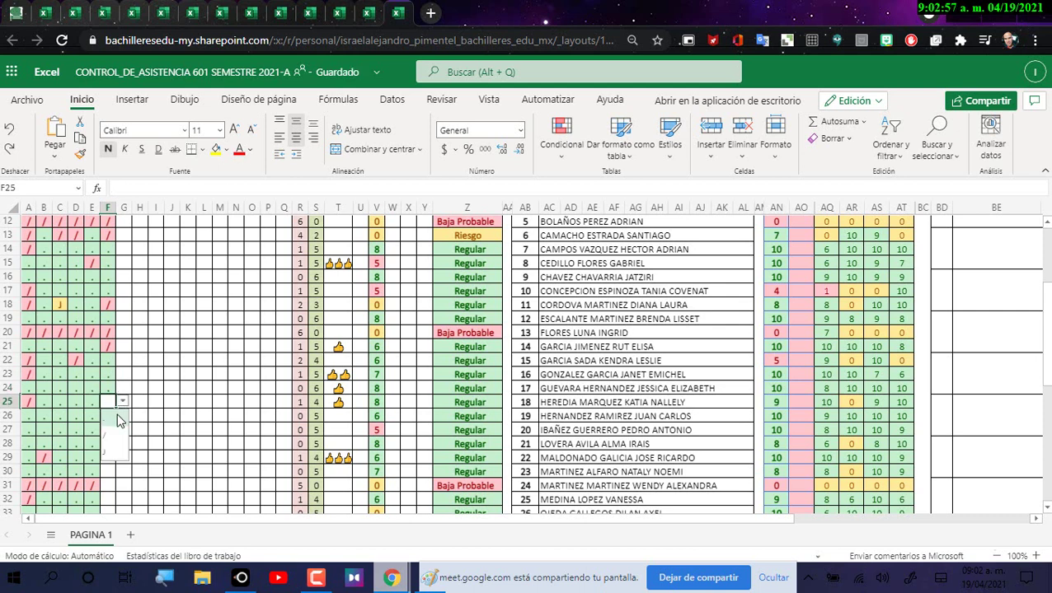
pyautogui.click(118, 420)
pyautogui.click(116, 417)
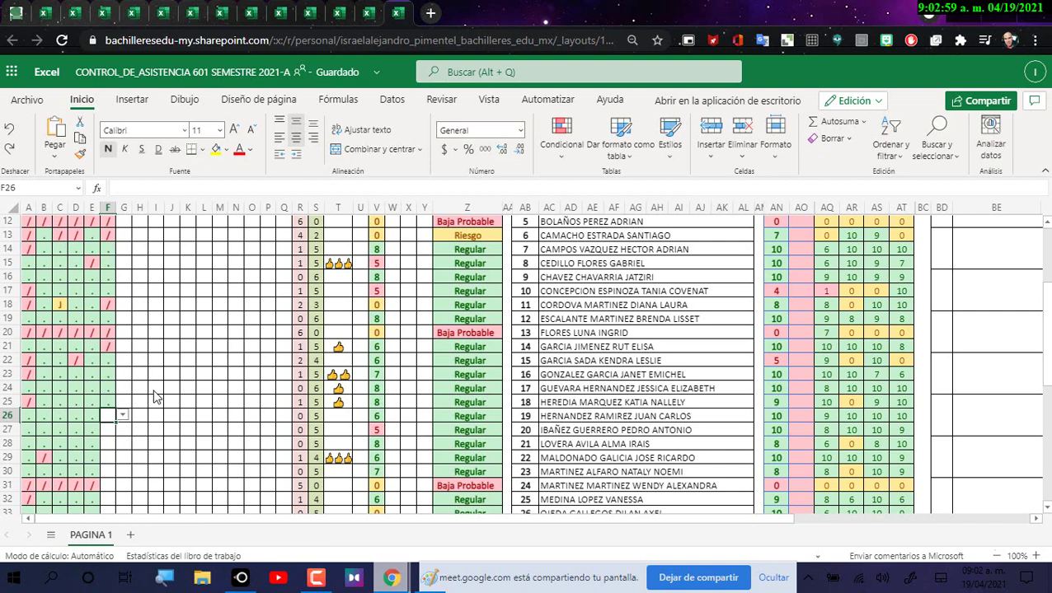
# Step: Mark rows 26 through 29 present with dots in column F
pyautogui.scroll(-2, 155, 396)
pyautogui.click(122, 338)
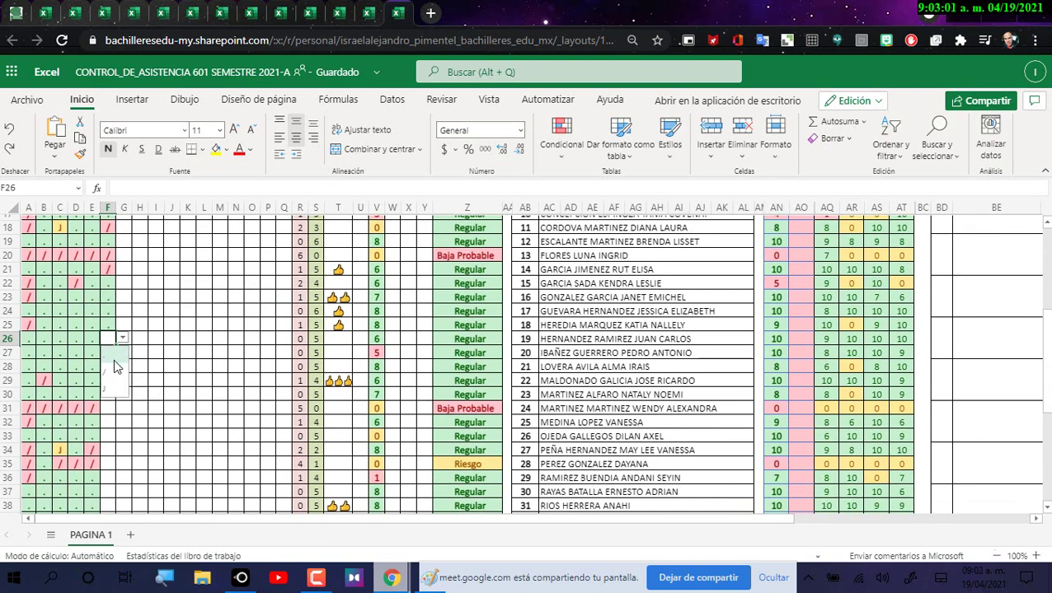
pyautogui.click(115, 366)
pyautogui.click(112, 354)
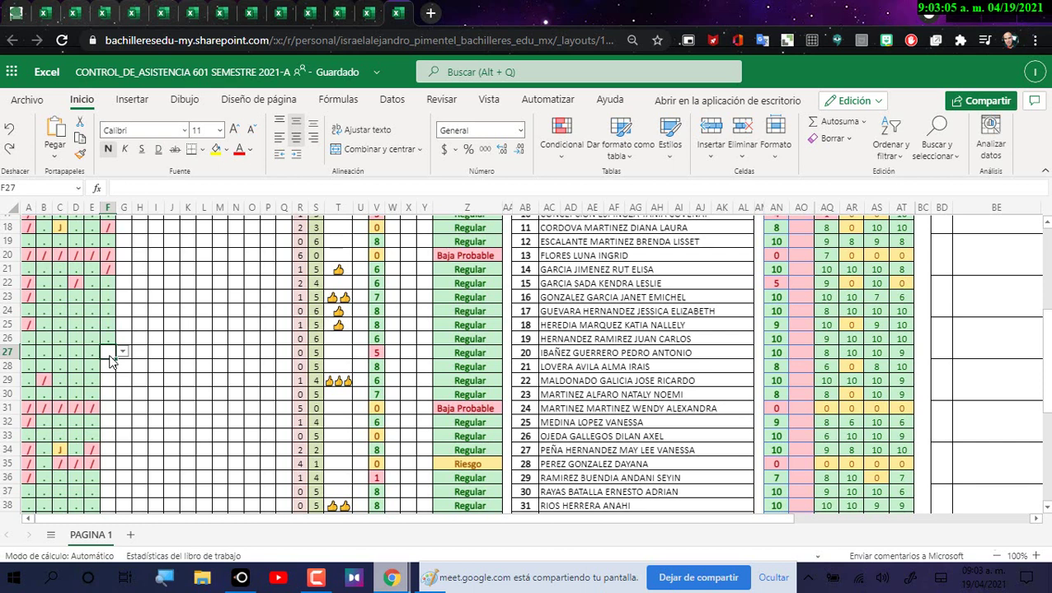
pyautogui.click(122, 353)
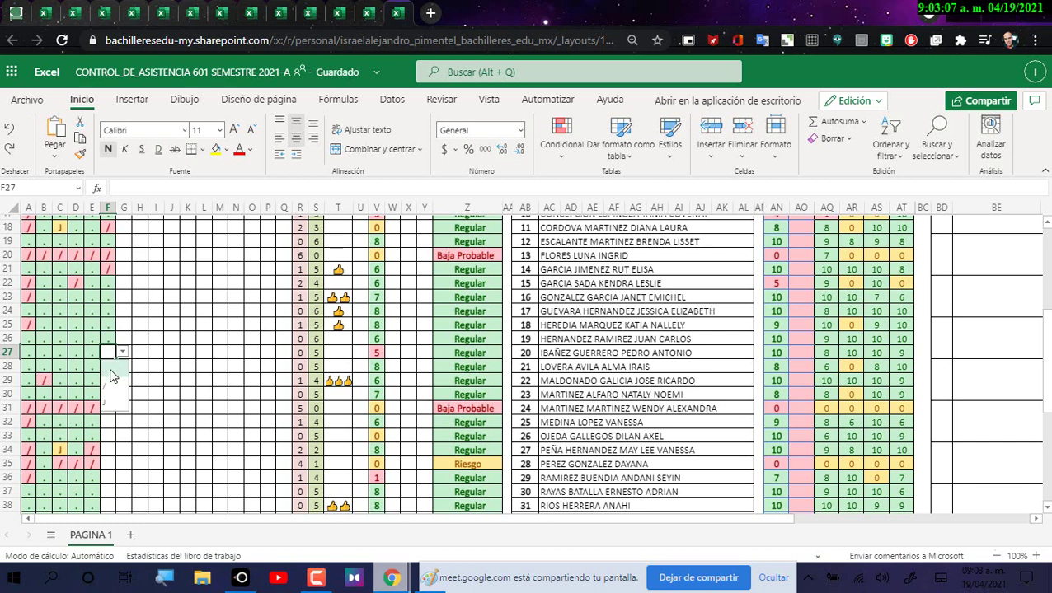
pyautogui.click(114, 370)
pyautogui.click(120, 368)
pyautogui.click(122, 368)
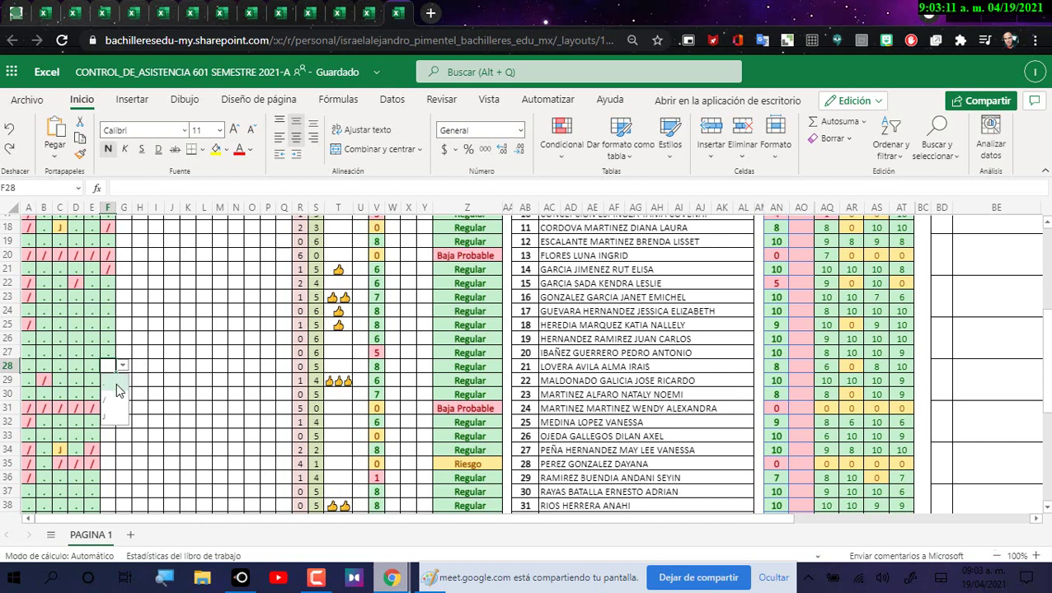
pyautogui.click(117, 391)
pyautogui.click(114, 381)
pyautogui.click(120, 381)
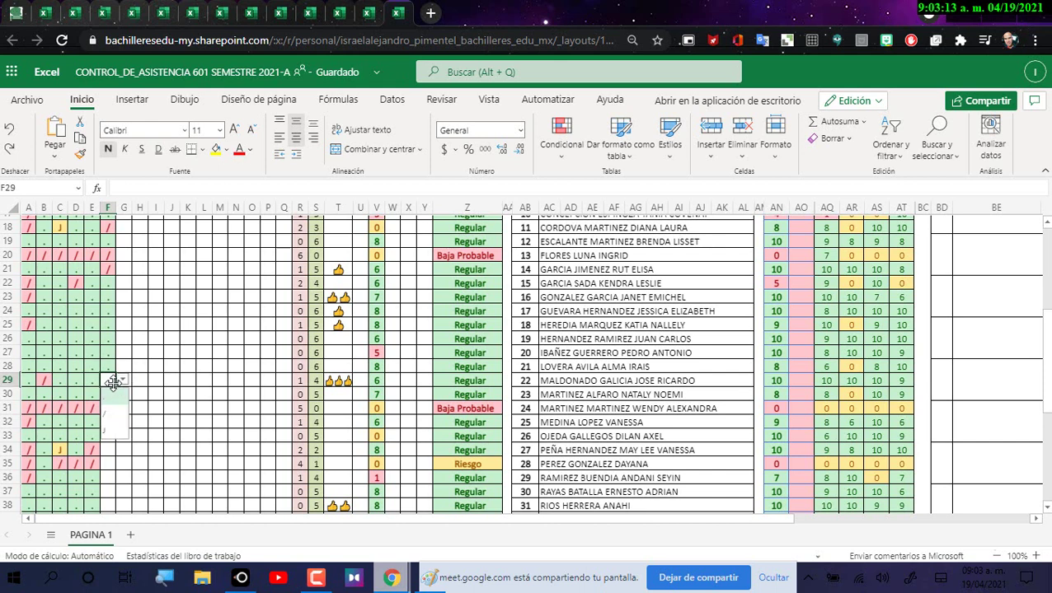
pyautogui.click(115, 394)
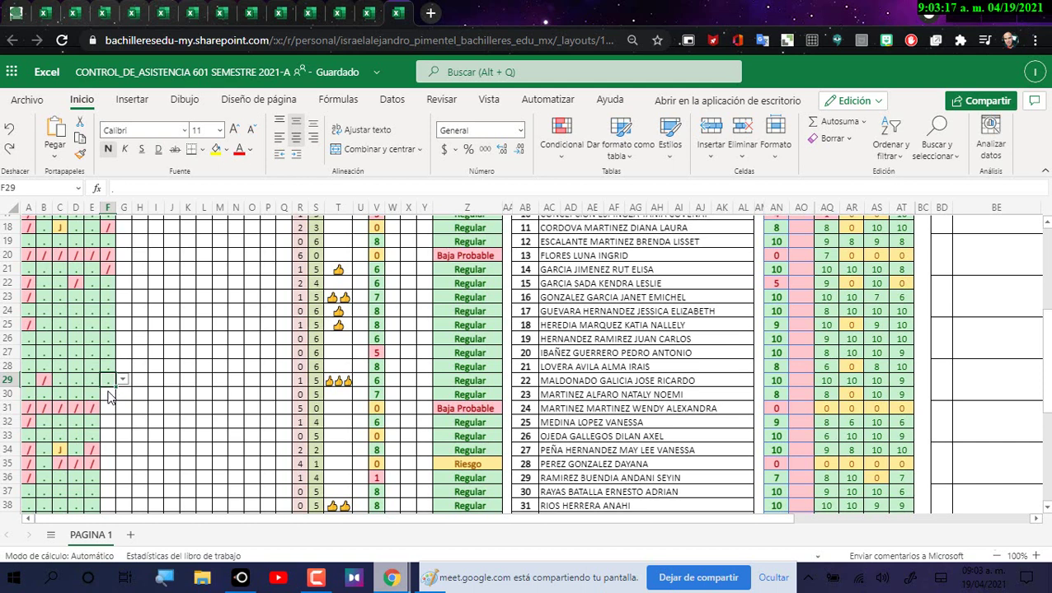
# Step: Mark F30 with a dot, F31 absent with '/', and F32 present with '.'
pyautogui.click(112, 397)
pyautogui.click(122, 394)
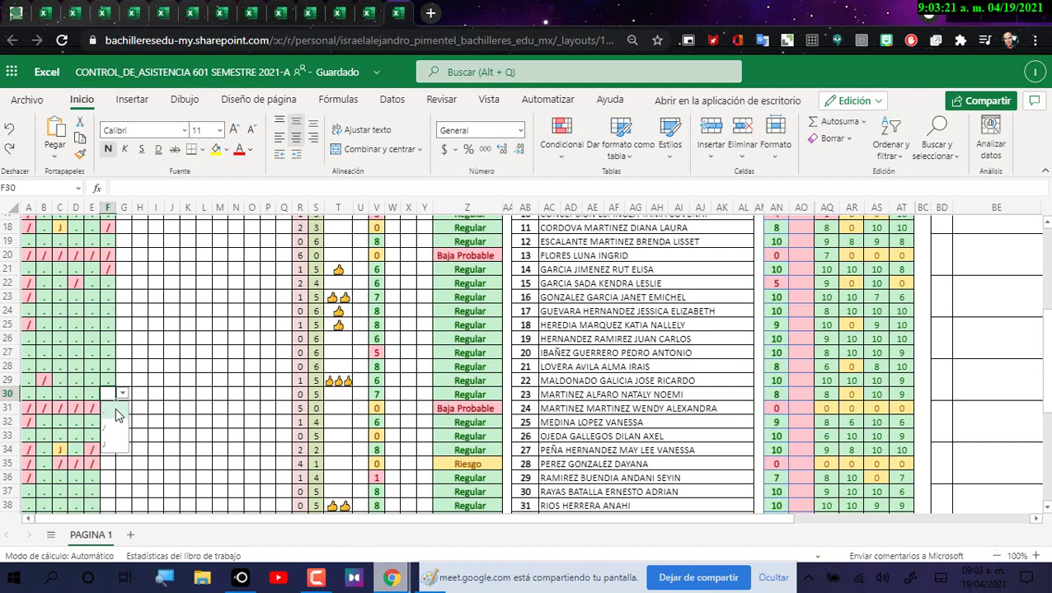
pyautogui.click(114, 415)
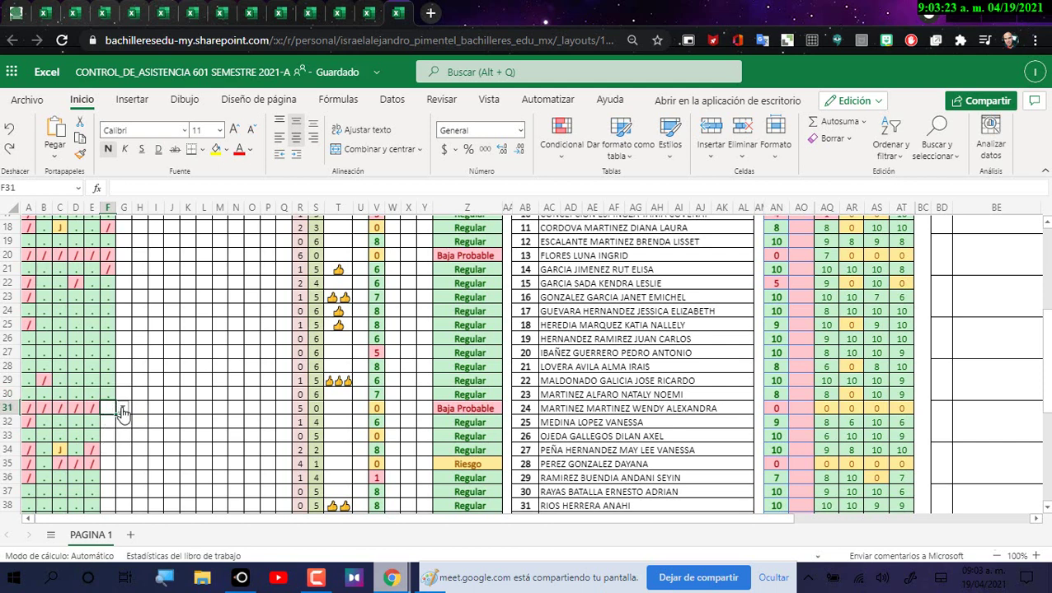
pyautogui.click(121, 411)
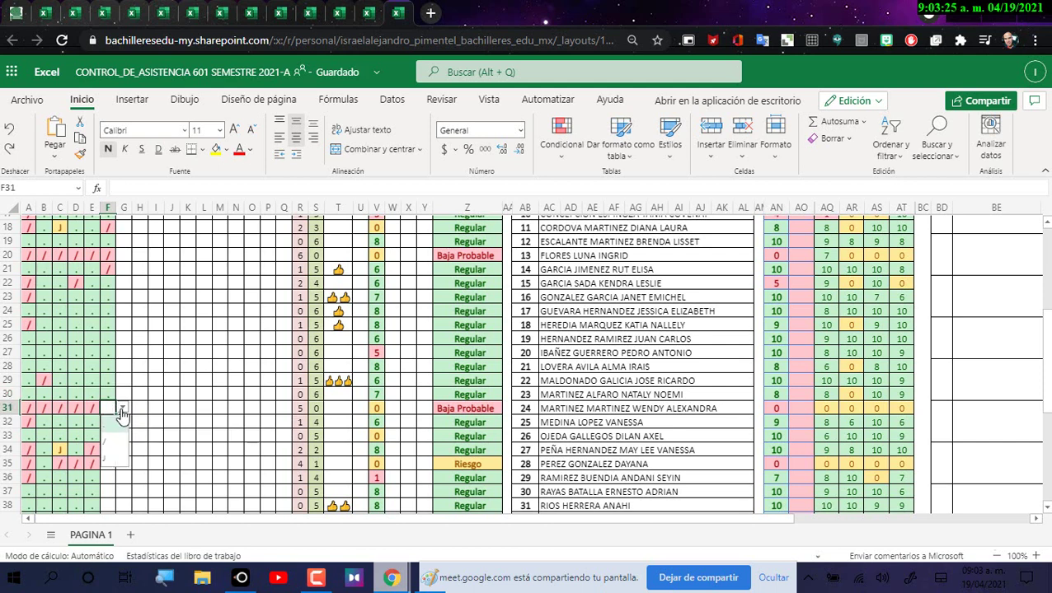
pyautogui.click(112, 450)
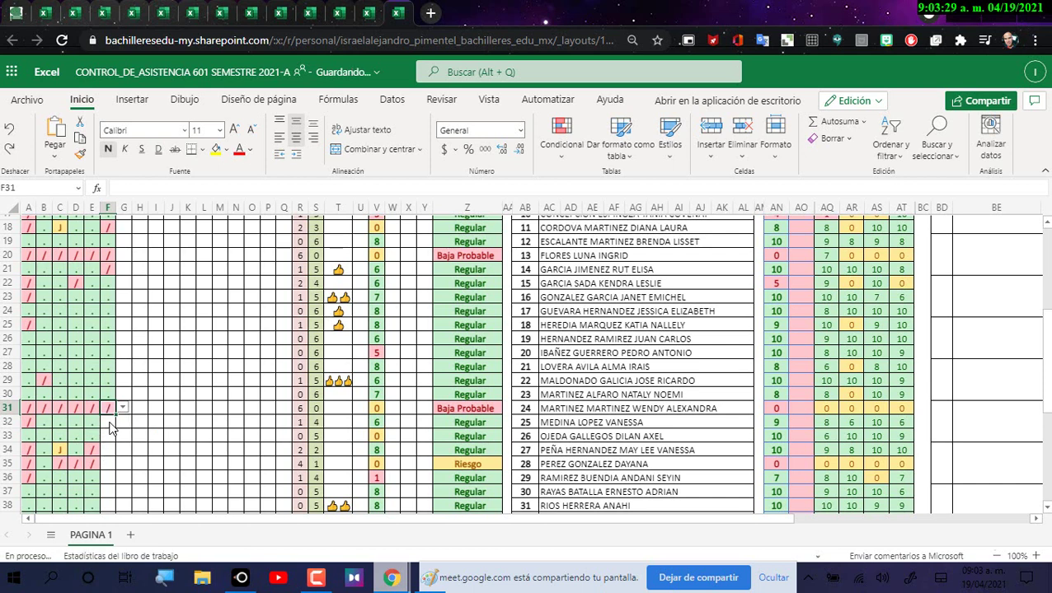
pyautogui.click(112, 425)
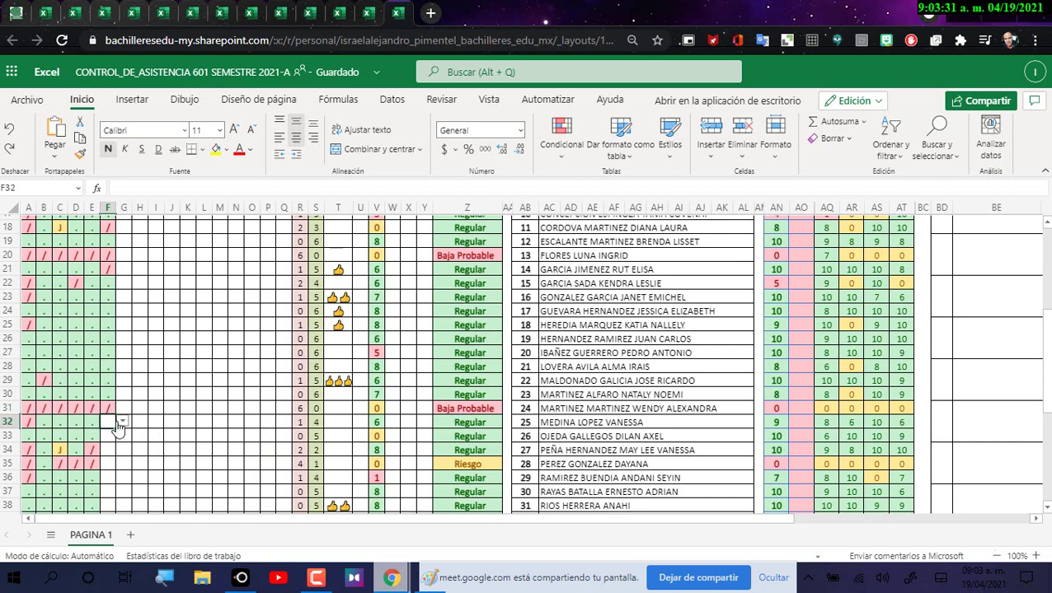
pyautogui.click(121, 423)
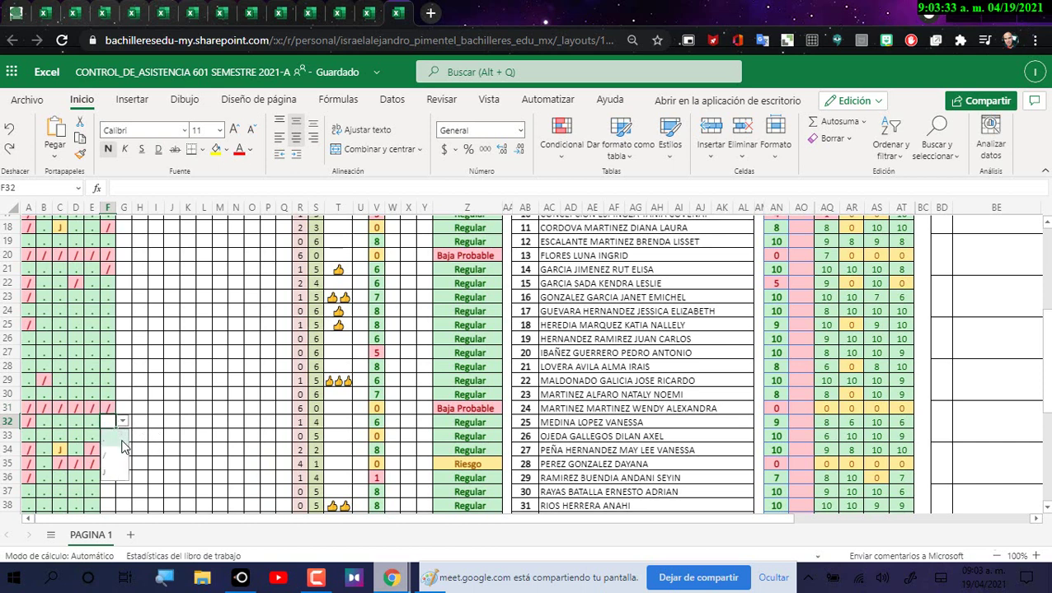
pyautogui.click(121, 446)
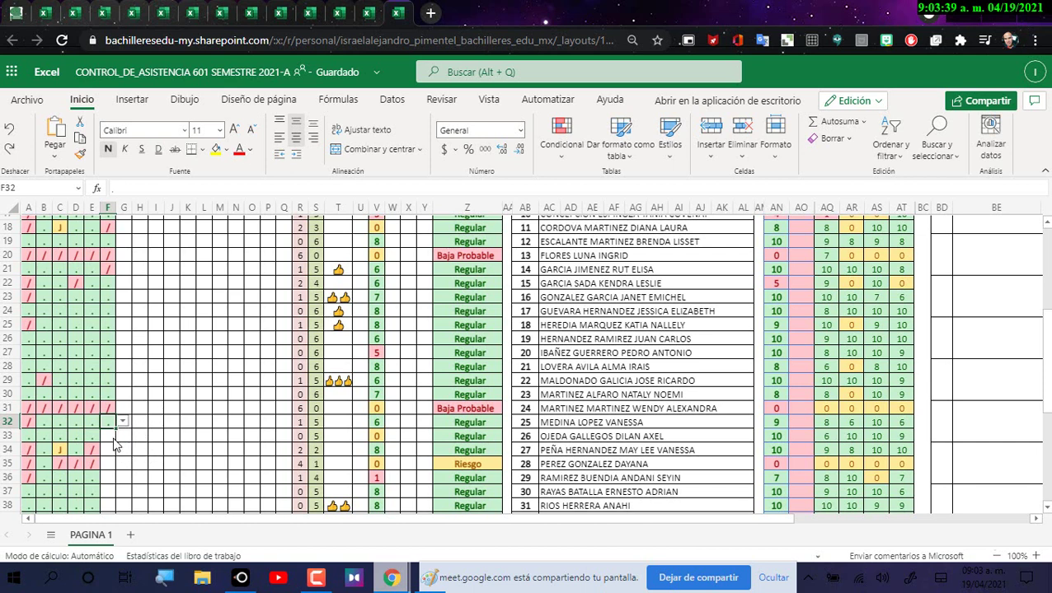
# Step: Mark F33 present with '.' and F34 absent with '/'
pyautogui.click(114, 437)
pyautogui.click(122, 435)
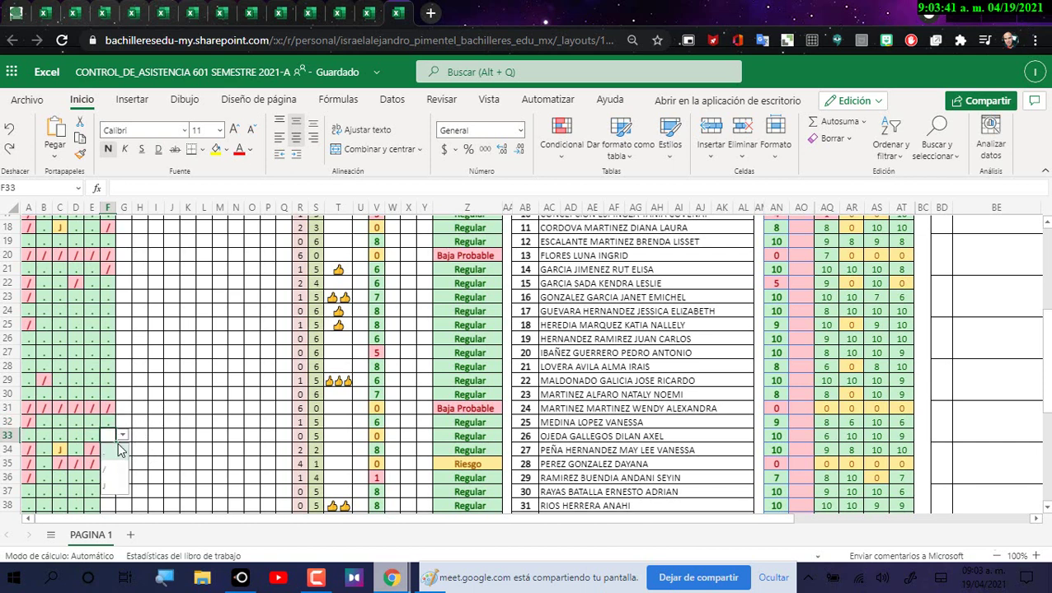
pyautogui.click(117, 455)
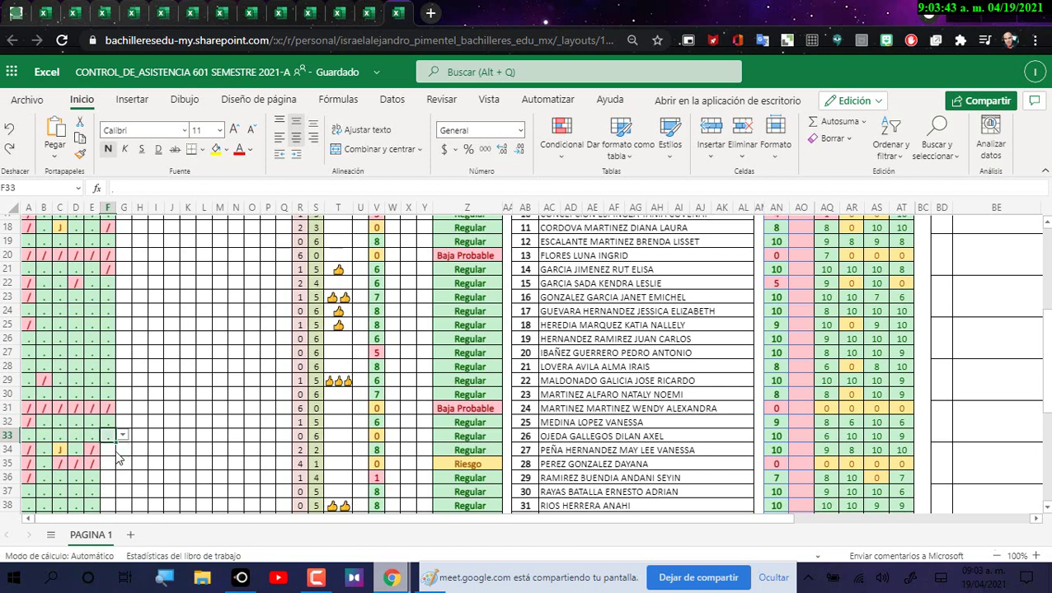
pyautogui.click(109, 450)
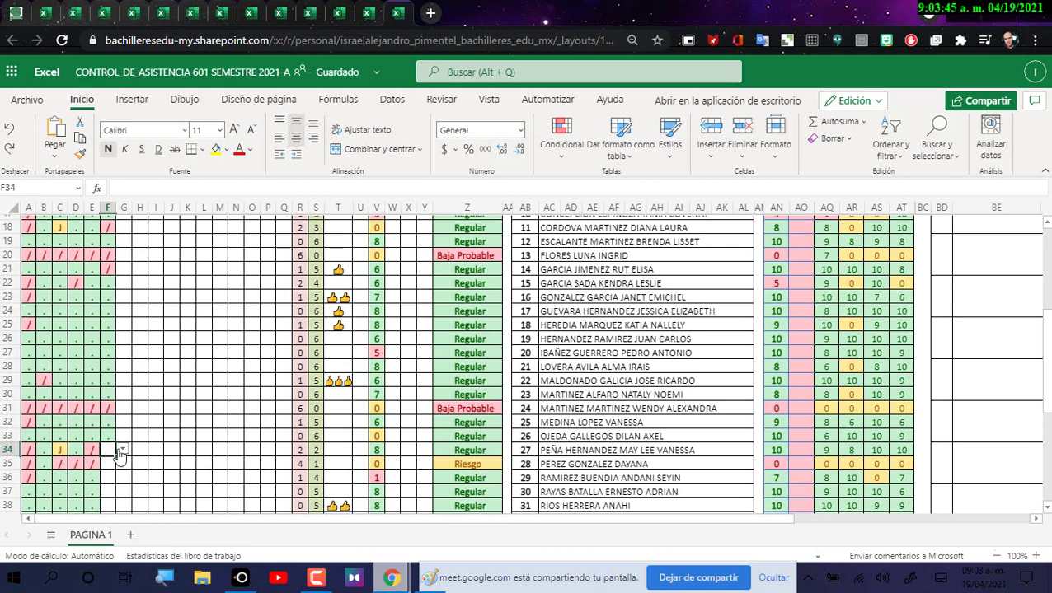
pyautogui.click(122, 450)
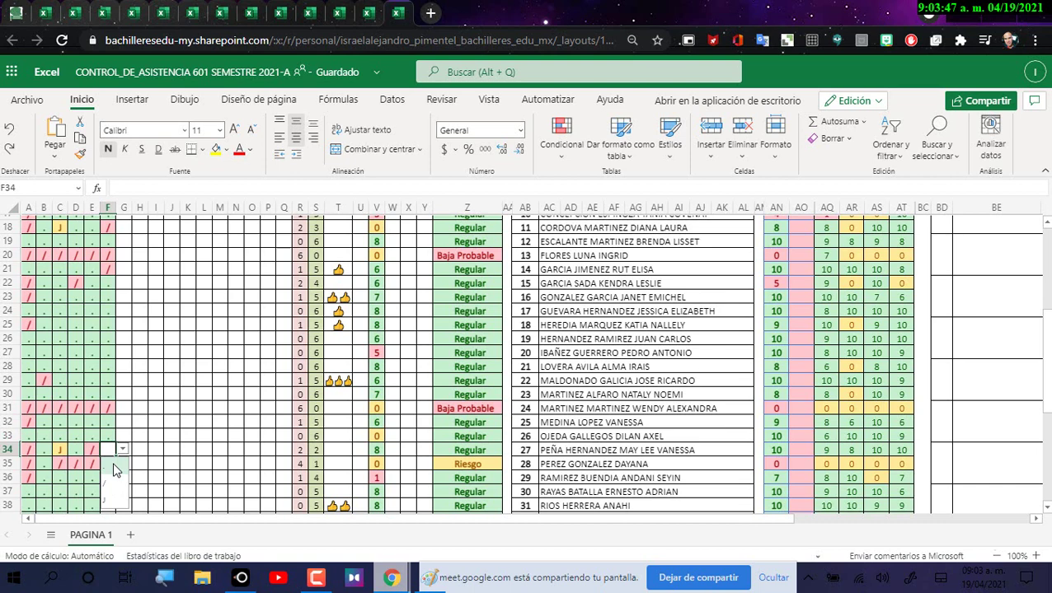
pyautogui.click(114, 484)
pyautogui.click(110, 466)
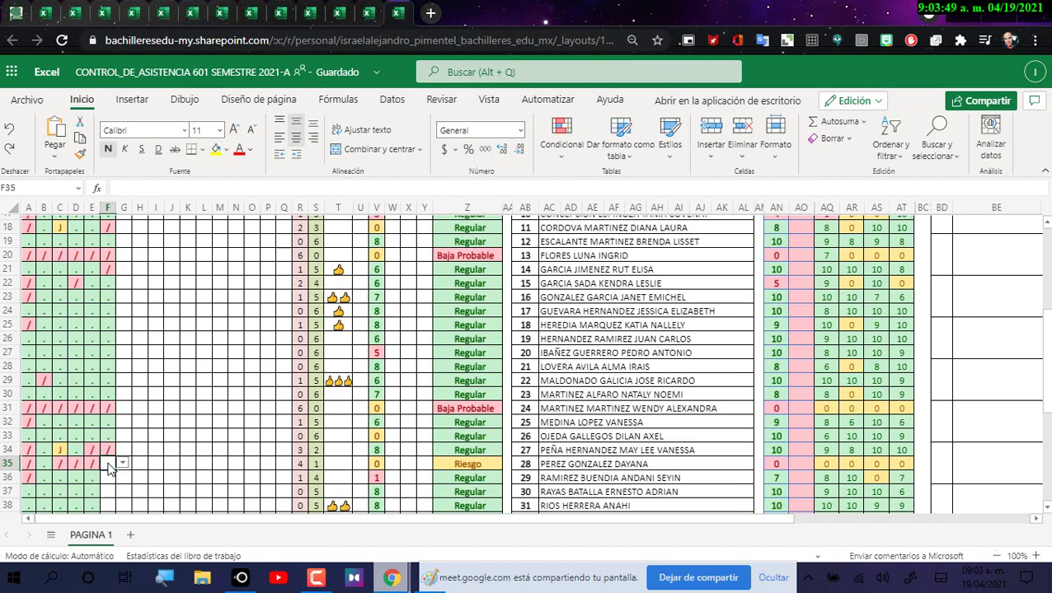
pyautogui.scroll(-2, 145, 445)
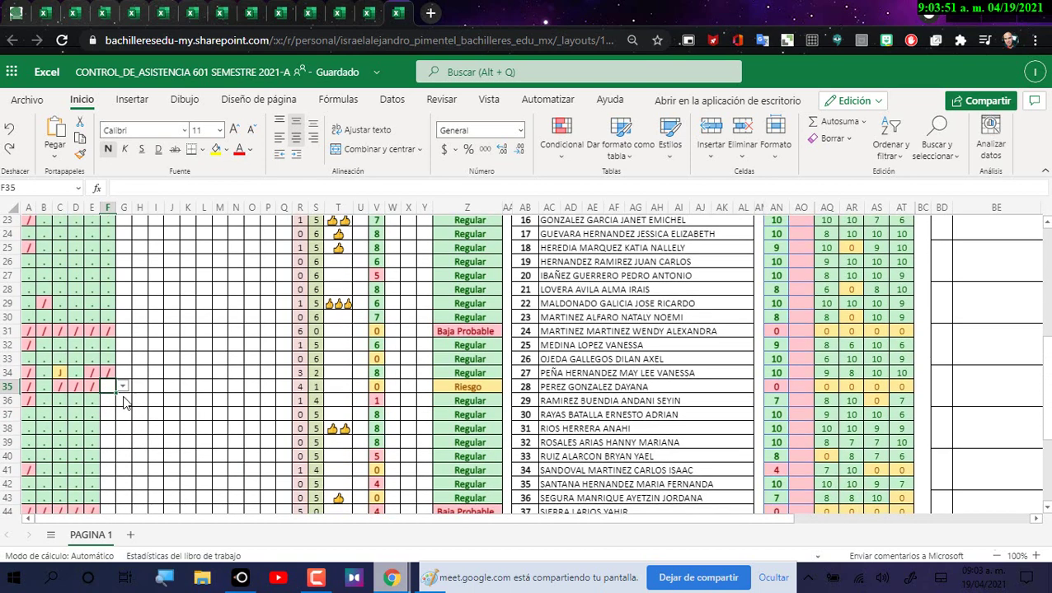
# Step: Mark F35 absent with '/' and F36–F38 present with '.'
pyautogui.click(122, 389)
pyautogui.click(108, 419)
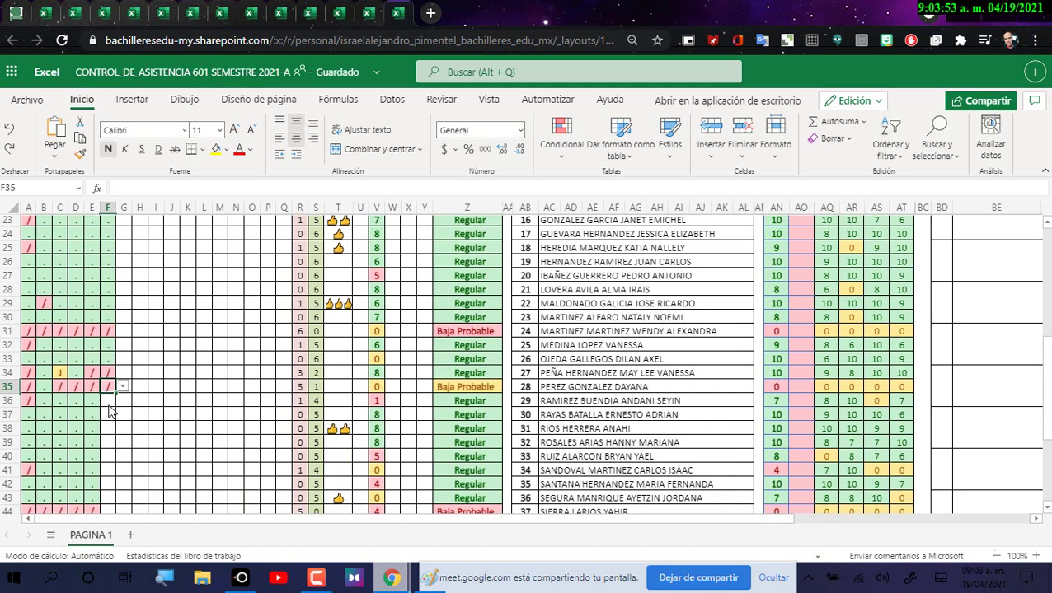
pyautogui.click(109, 405)
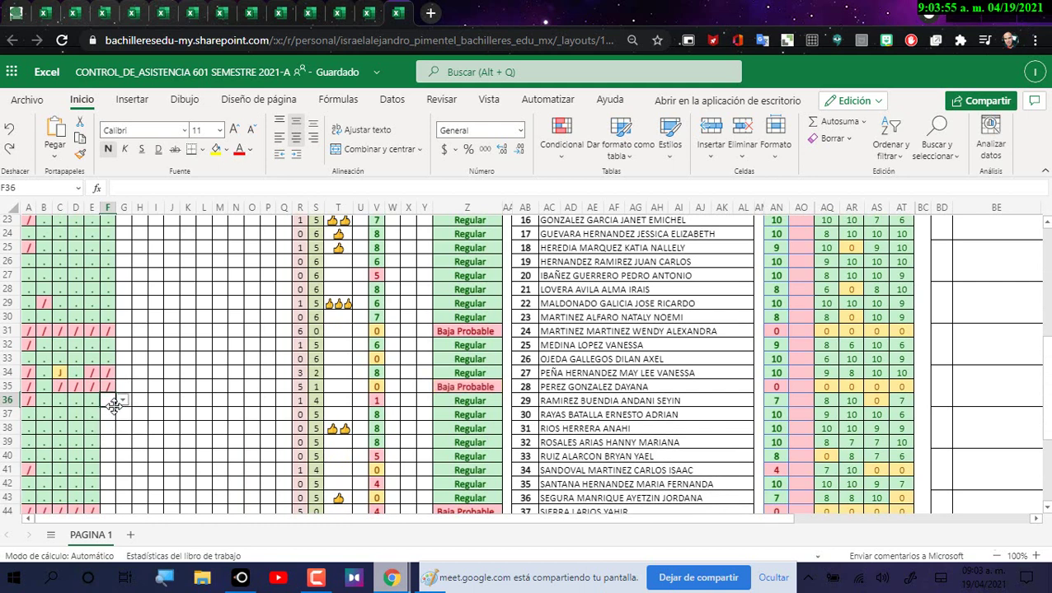
pyautogui.click(122, 401)
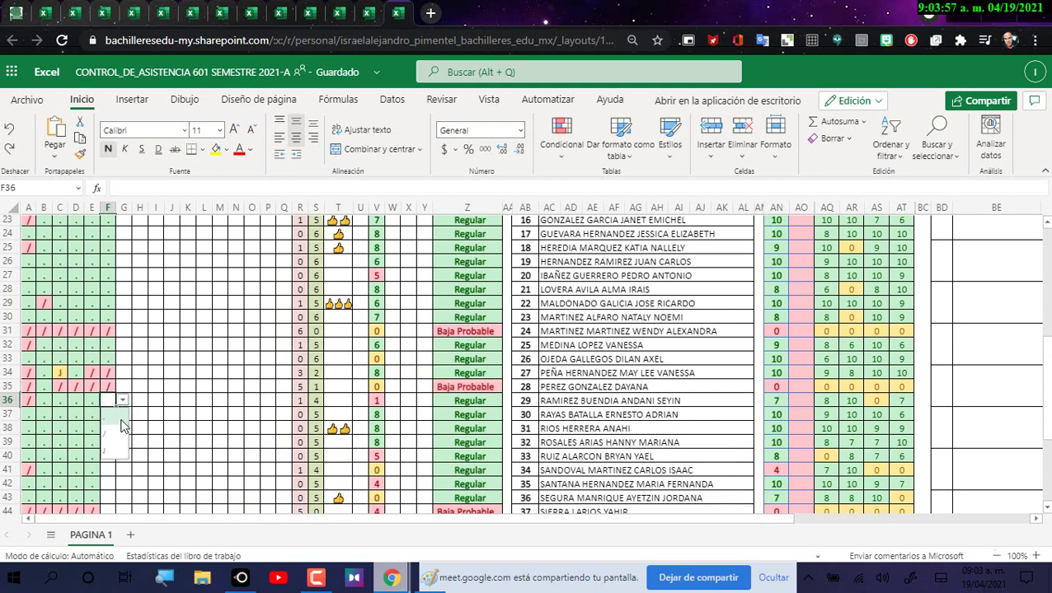
pyautogui.click(120, 420)
pyautogui.click(114, 415)
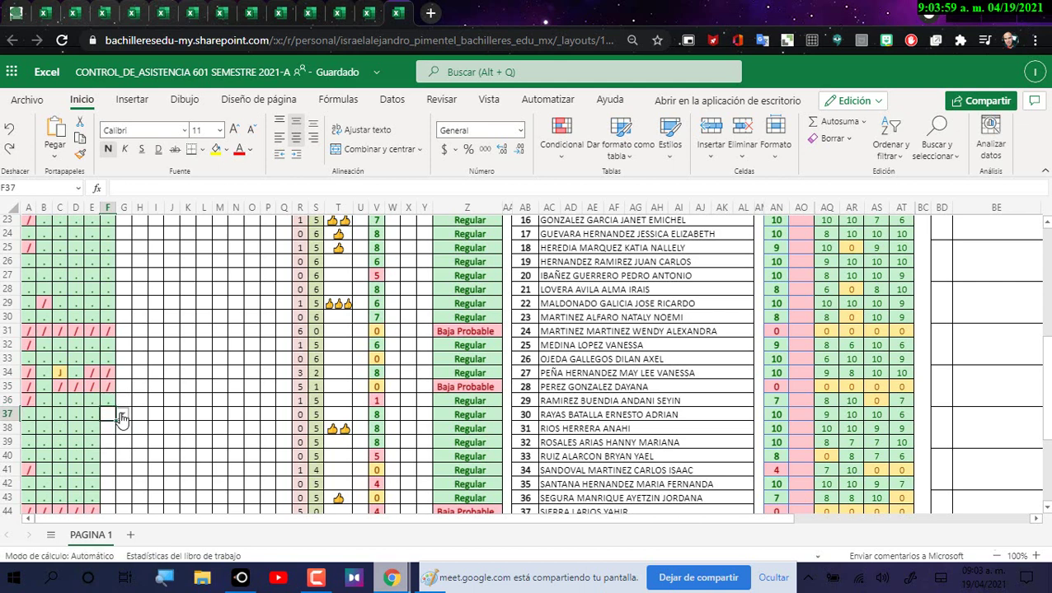
pyautogui.click(121, 415)
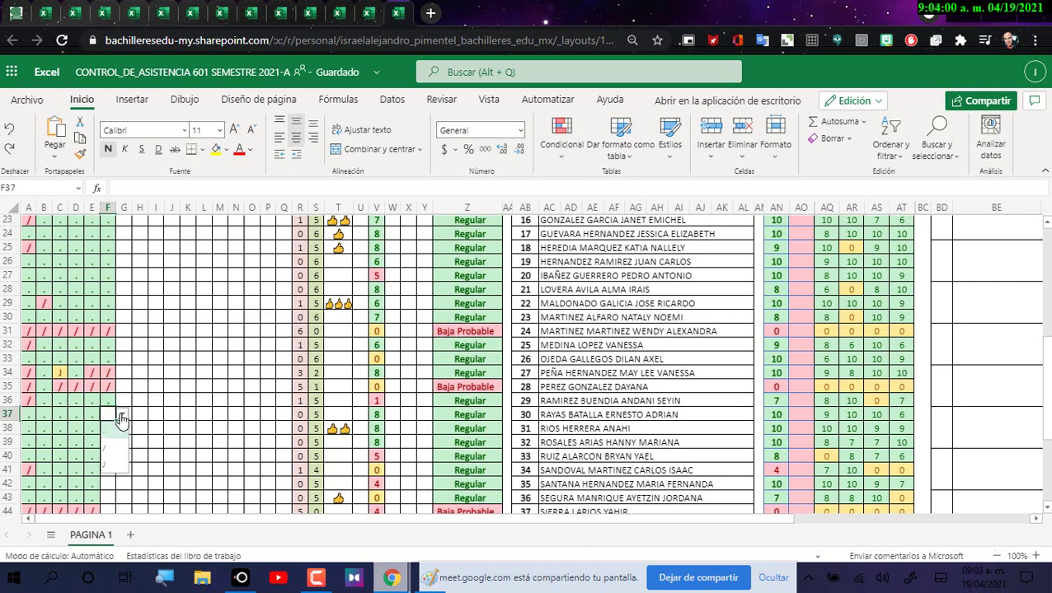
pyautogui.click(117, 436)
pyautogui.click(114, 428)
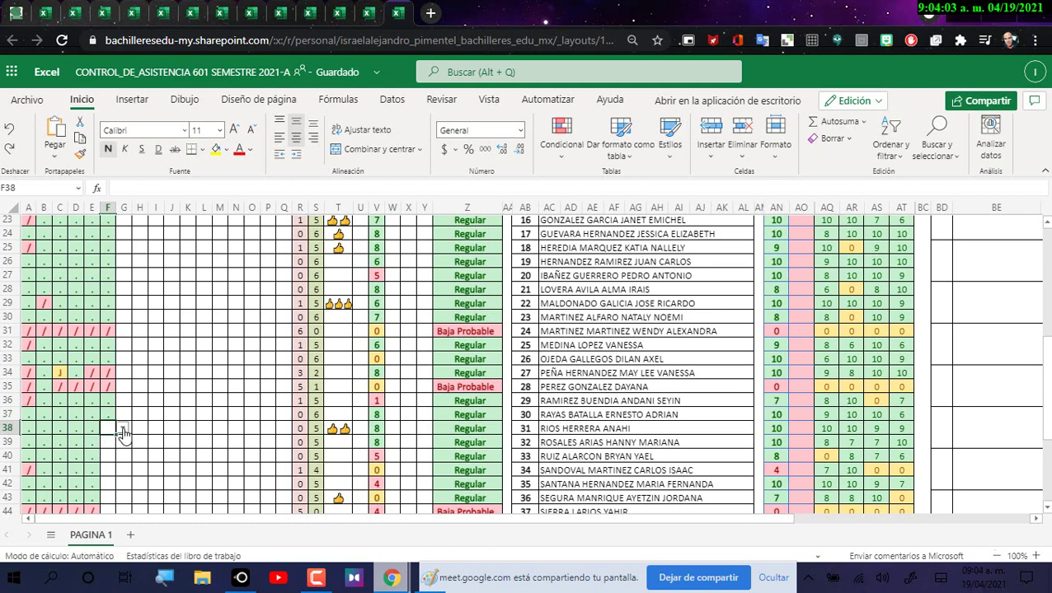
pyautogui.click(122, 429)
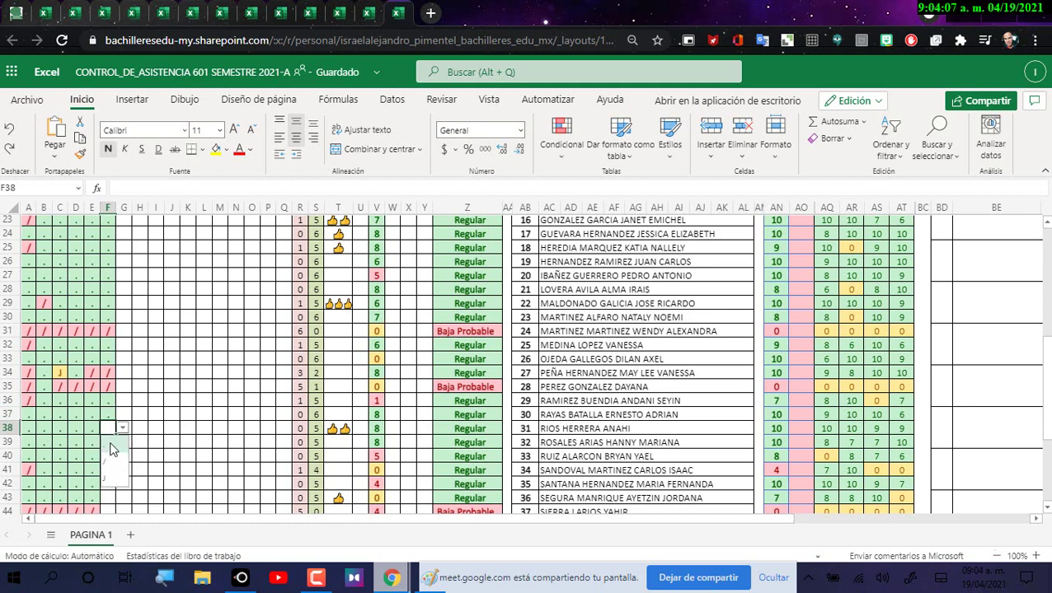
pyautogui.click(113, 450)
# Step: Mark F39 present with '.', F40 absent with '/', and leave F41–F42 blank
pyautogui.click(110, 441)
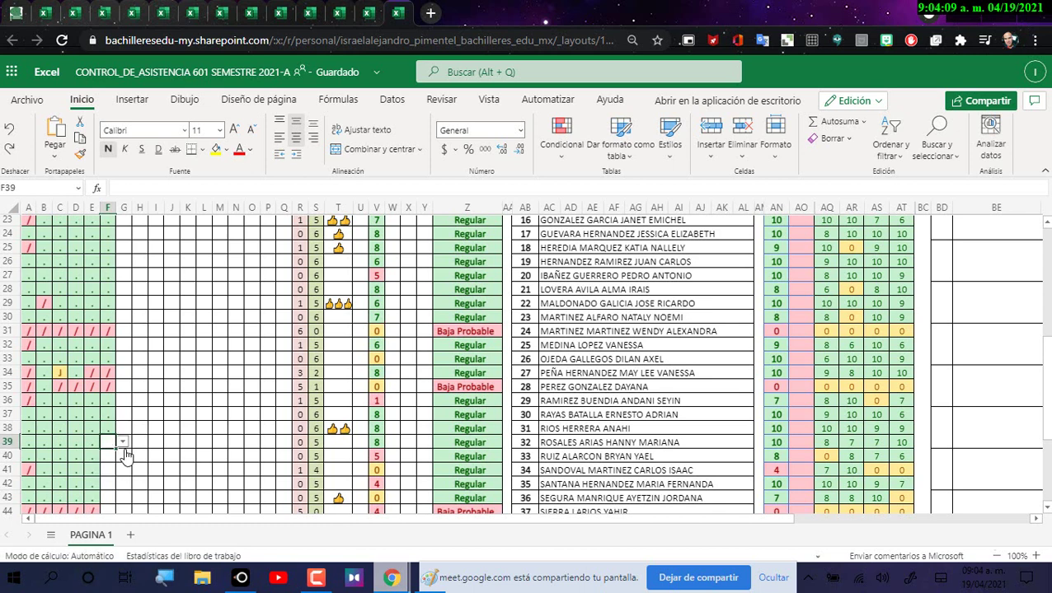
pyautogui.click(124, 446)
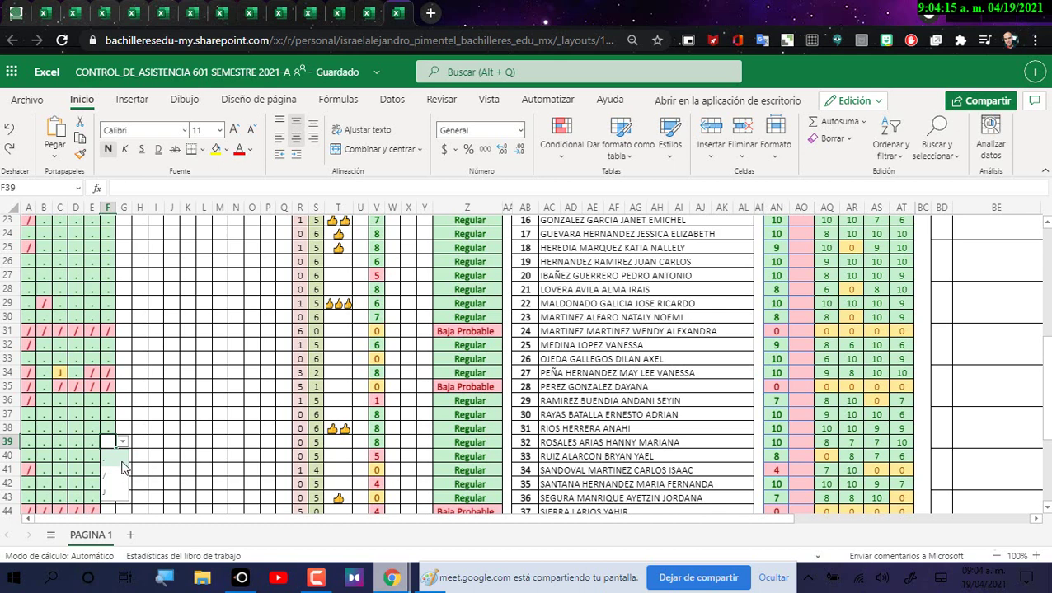
pyautogui.click(116, 464)
pyautogui.click(121, 458)
pyautogui.click(122, 459)
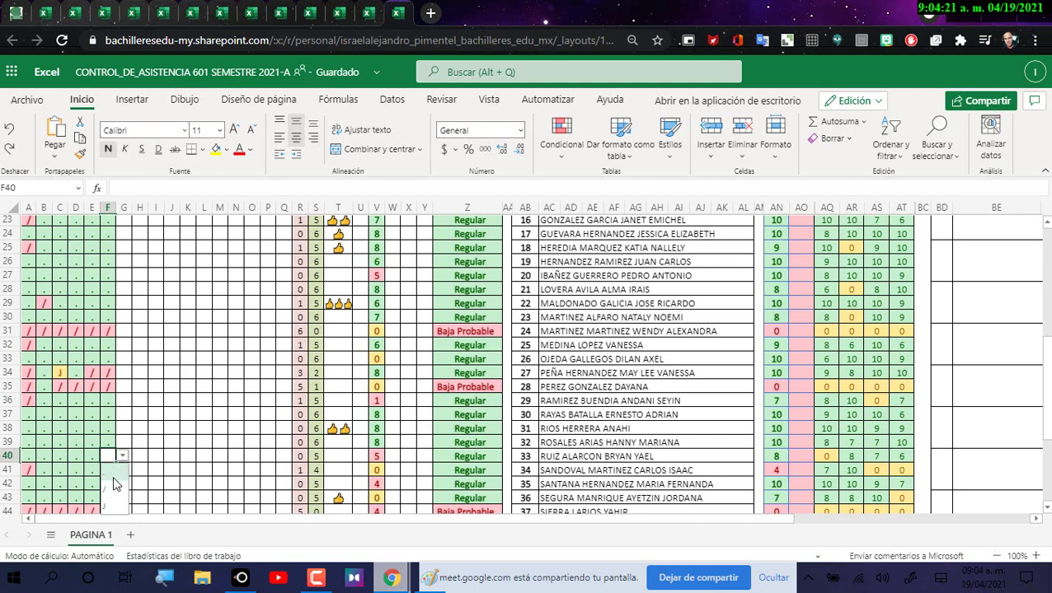
pyautogui.click(114, 490)
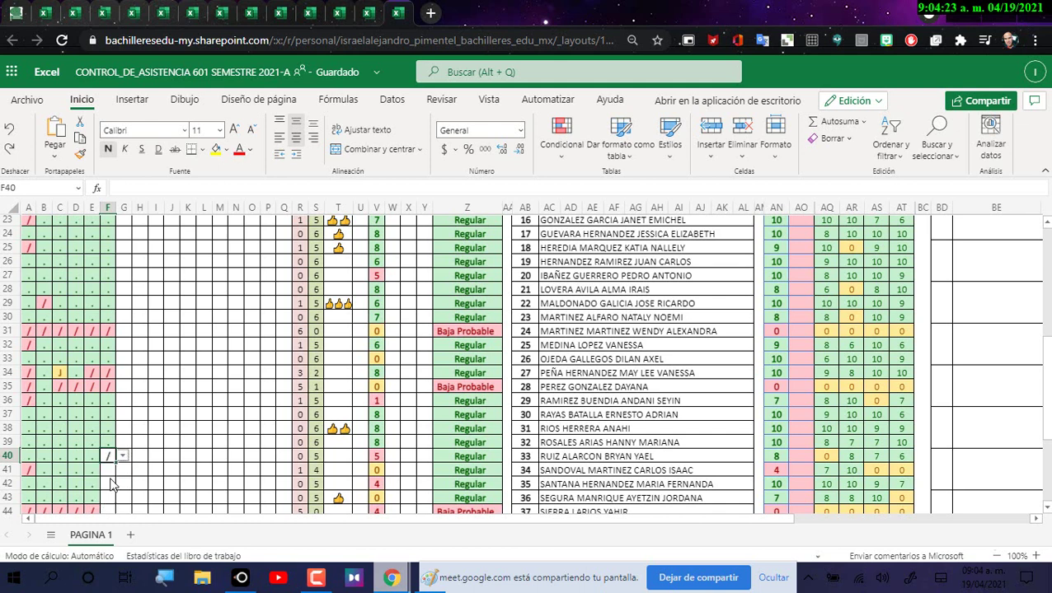
pyautogui.click(111, 475)
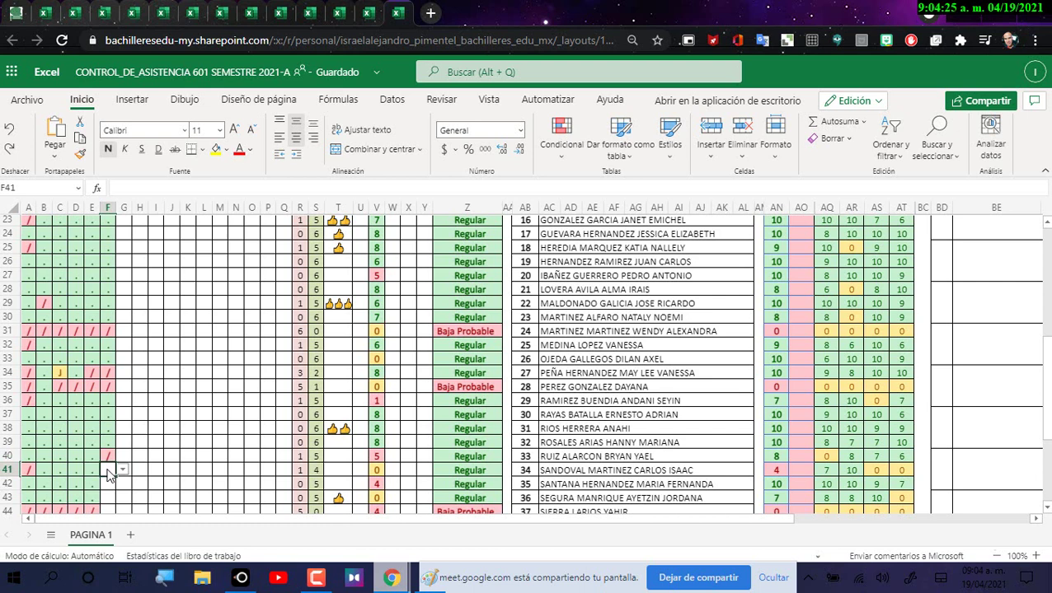
pyautogui.click(121, 473)
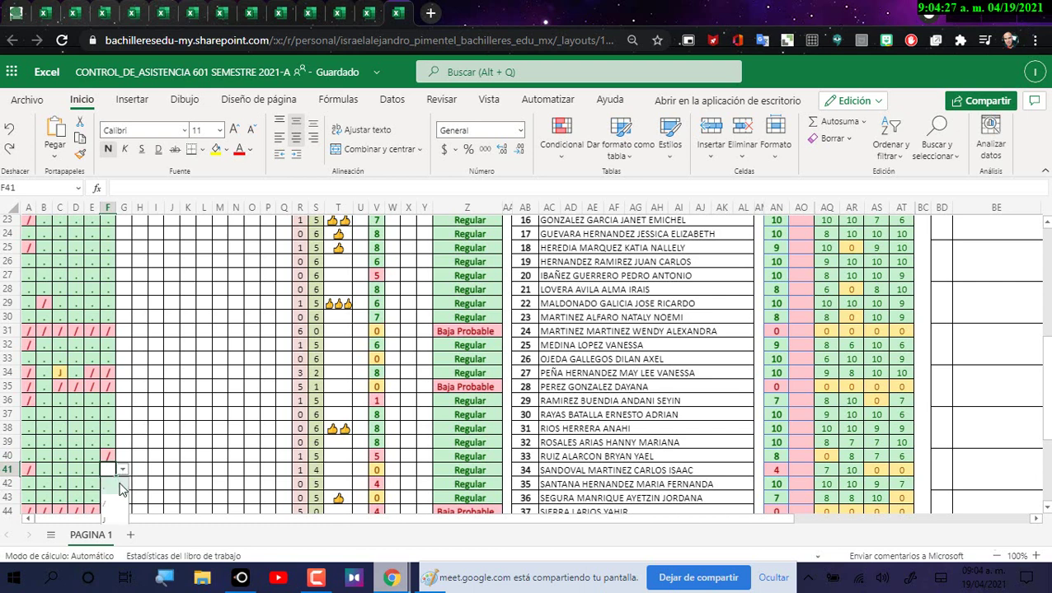
pyautogui.click(120, 489)
pyautogui.click(112, 490)
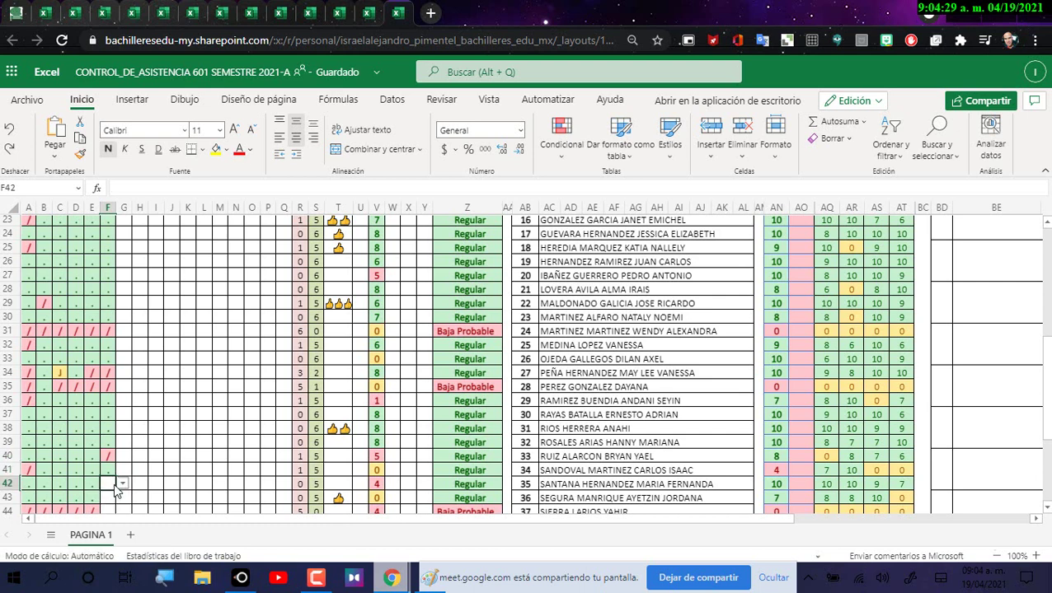
pyautogui.click(122, 485)
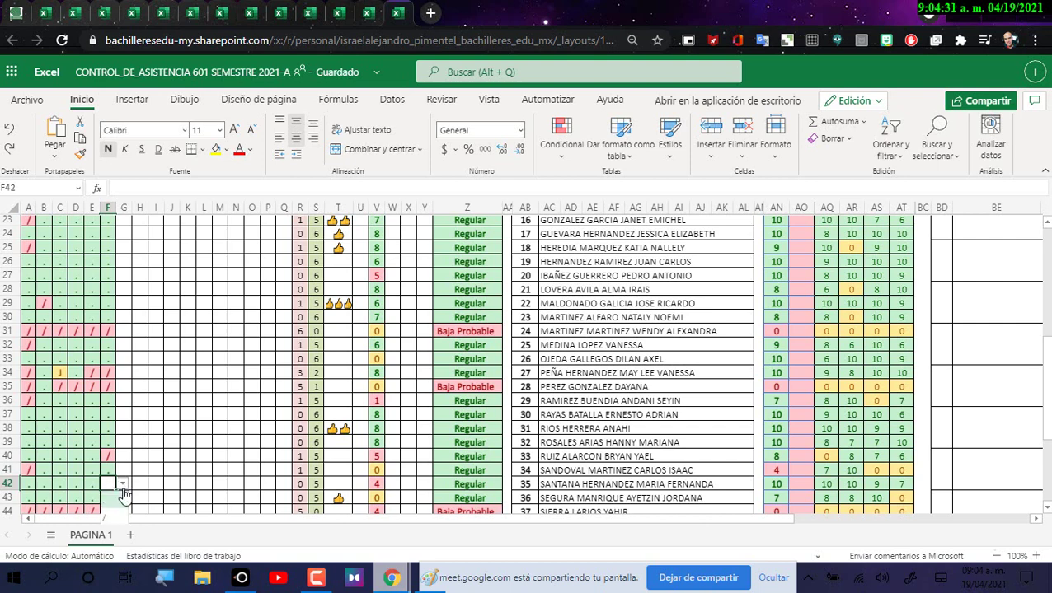
pyautogui.click(120, 499)
# Step: Mark F43 '.', F44 absent '/', and F45 present '.'
pyautogui.scroll(-3, 120, 495)
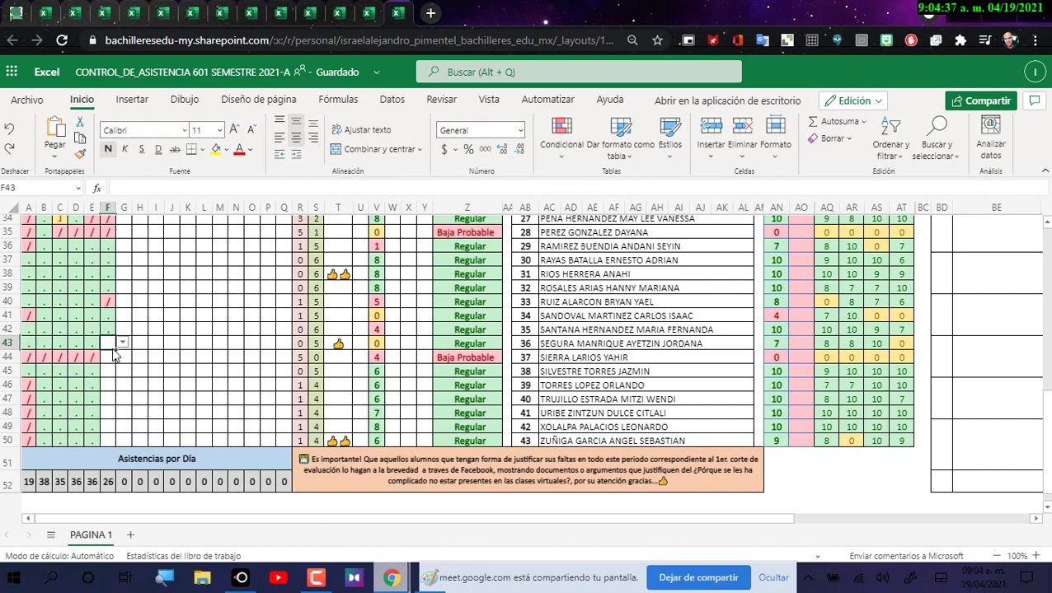
pyautogui.click(122, 343)
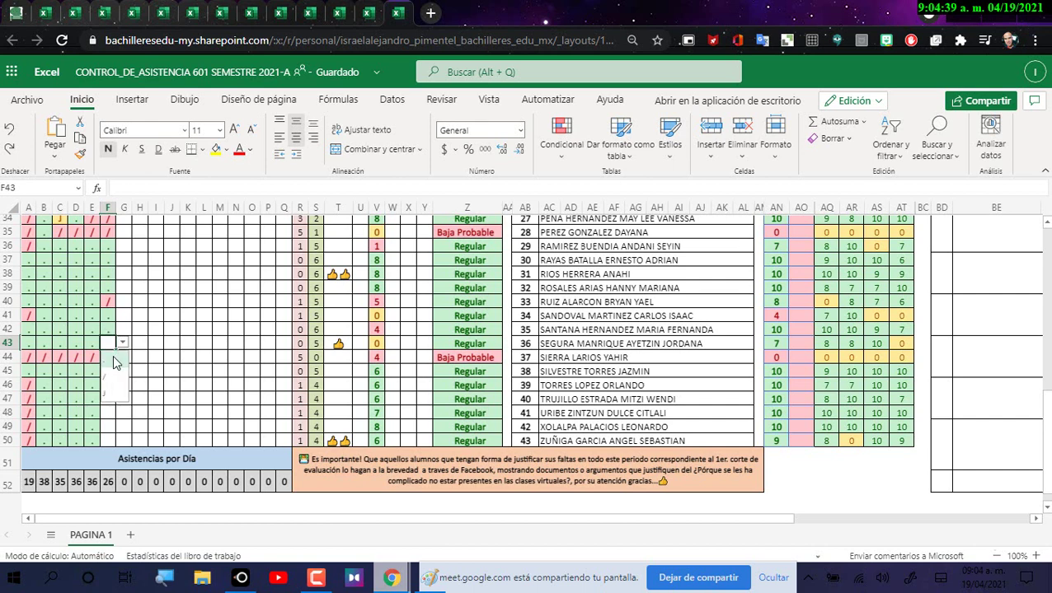
pyautogui.click(115, 363)
pyautogui.click(116, 357)
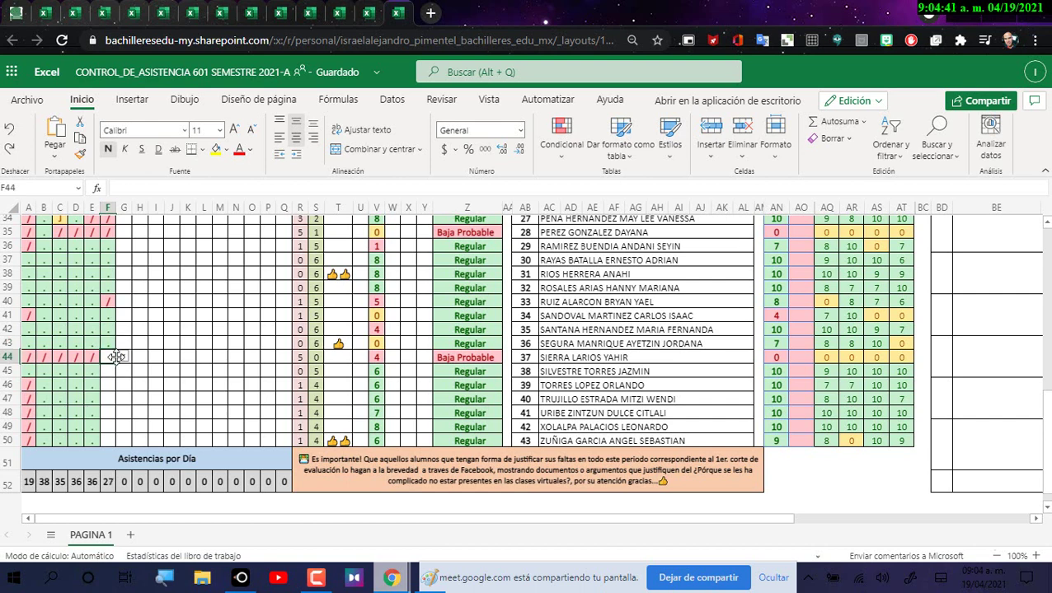
pyautogui.click(122, 357)
pyautogui.click(116, 376)
pyautogui.click(121, 377)
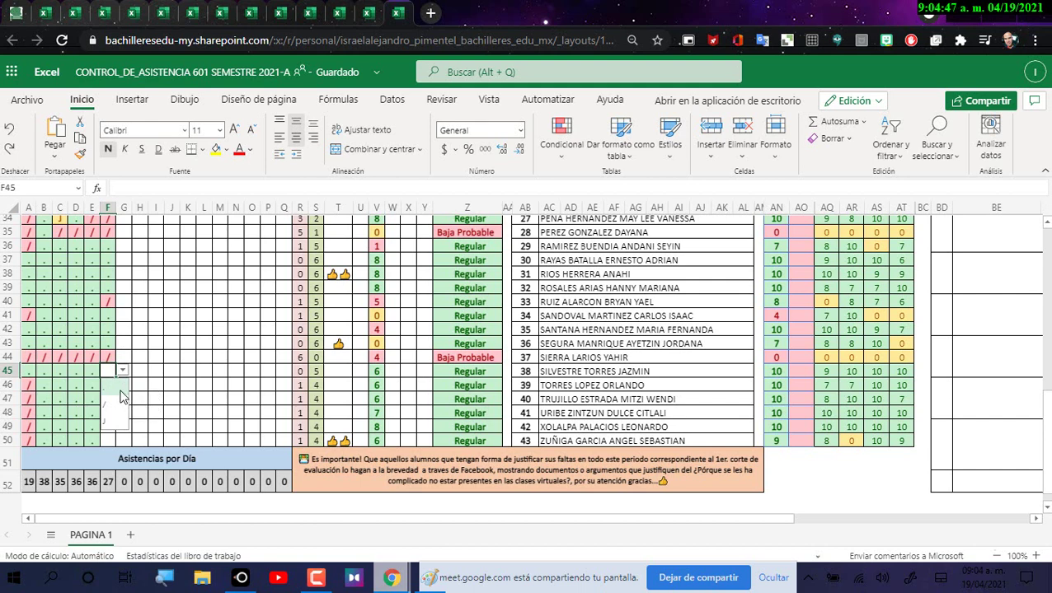
pyautogui.click(119, 394)
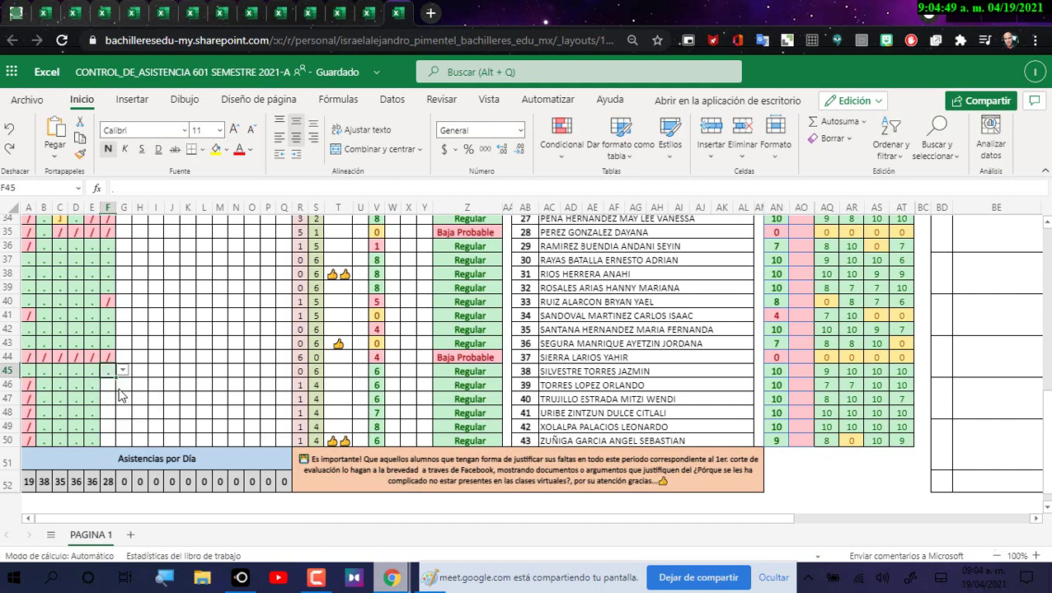
# Step: Mark F46–F49 present with '.', leaving F50 unchanged
pyautogui.click(109, 387)
pyautogui.click(122, 386)
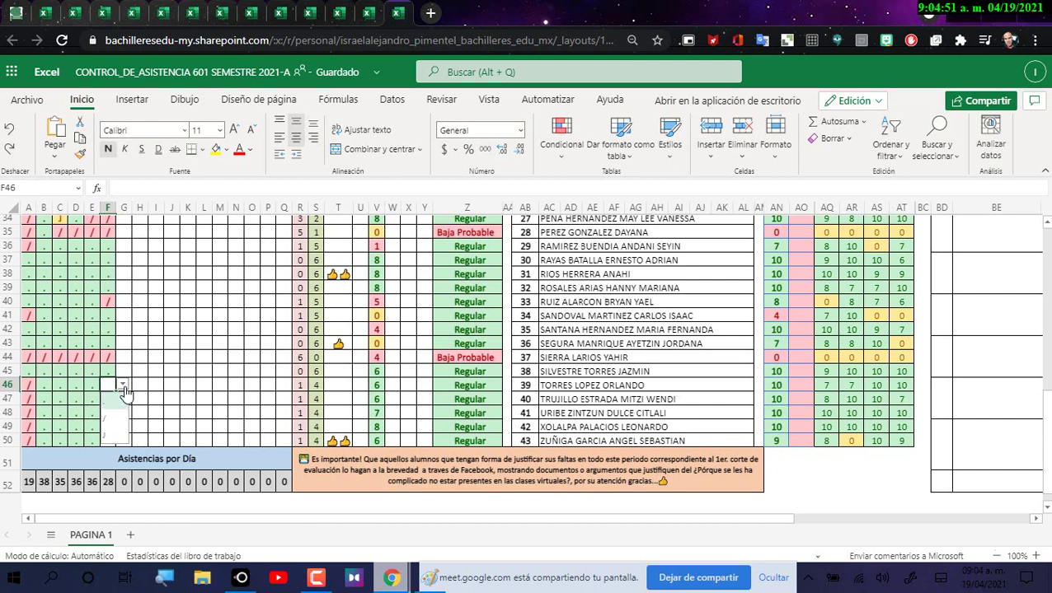
pyautogui.click(116, 408)
pyautogui.click(112, 399)
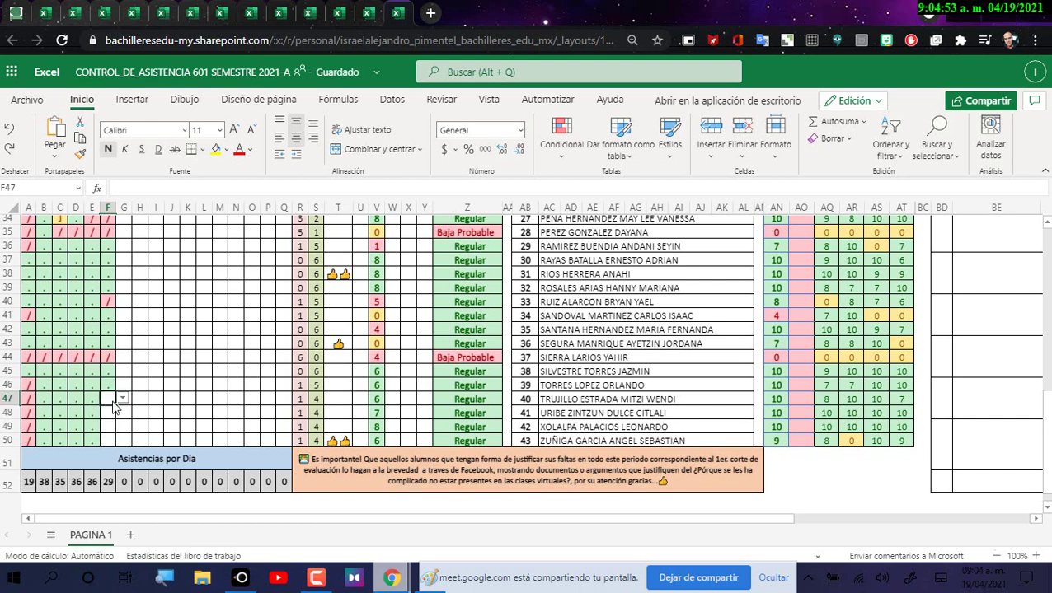
pyautogui.click(122, 398)
pyautogui.click(116, 423)
pyautogui.click(110, 413)
pyautogui.click(122, 412)
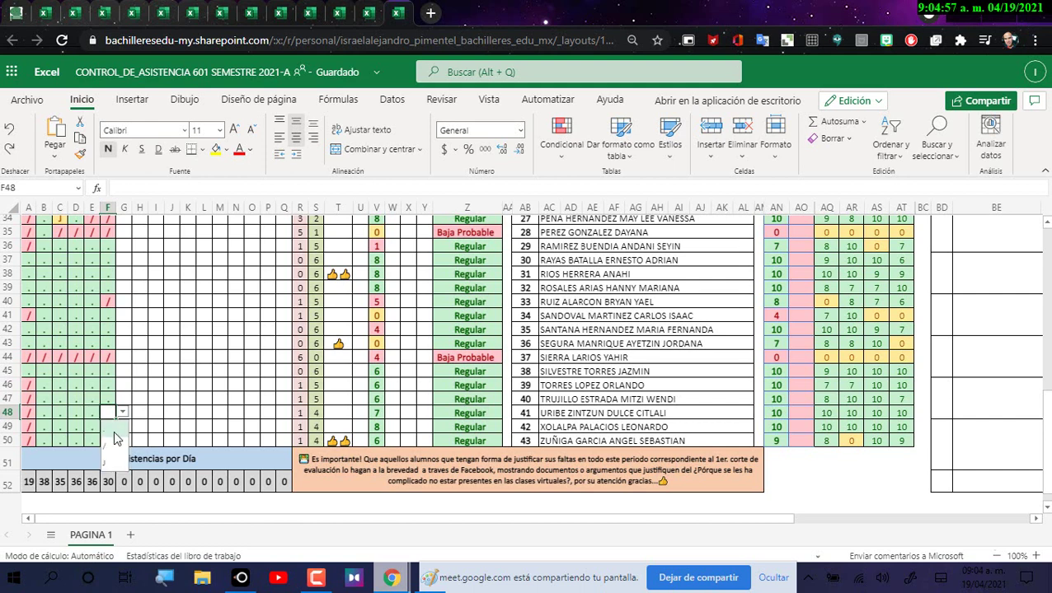
pyautogui.click(116, 439)
pyautogui.click(111, 427)
pyautogui.click(122, 427)
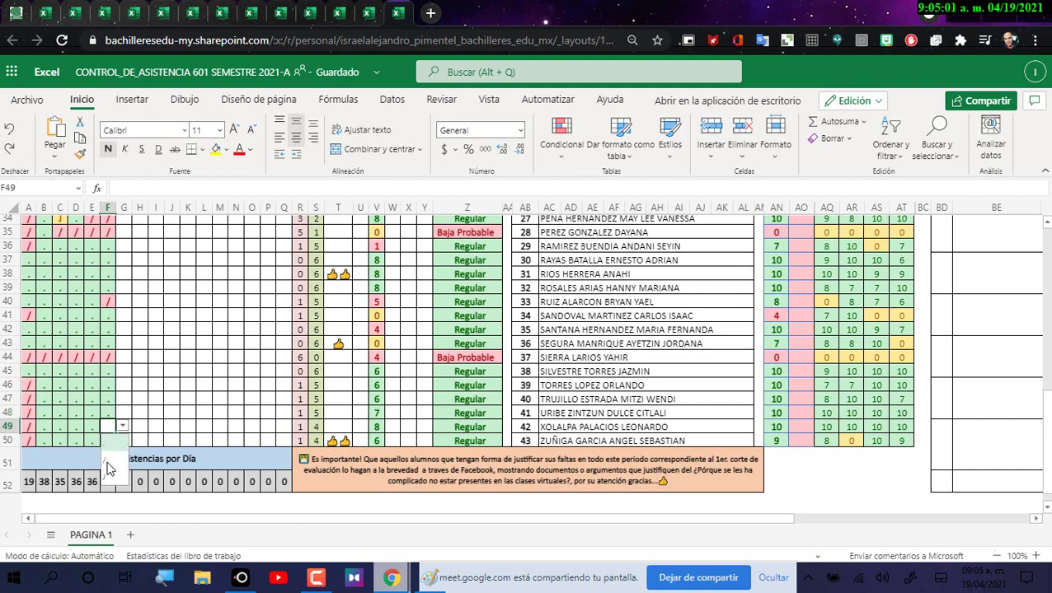
pyautogui.click(114, 454)
pyautogui.click(111, 441)
pyautogui.click(122, 441)
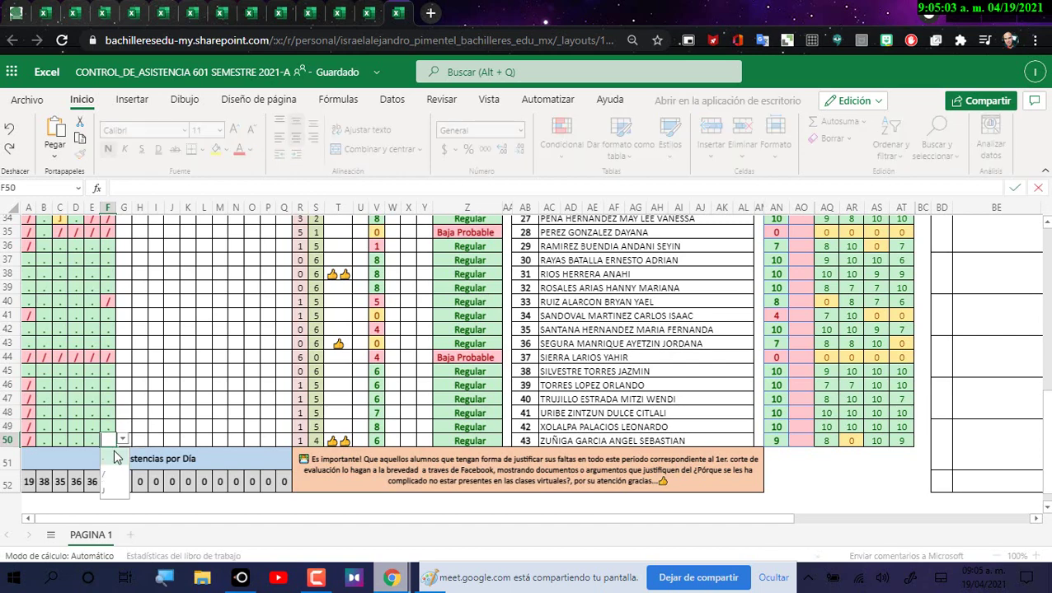
pyautogui.press('Escape')
# Step: Deselect column F, return to the sheet top, and close the untitled Paint image without saving
pyautogui.click(139, 399)
pyautogui.scroll(10, 248, 371)
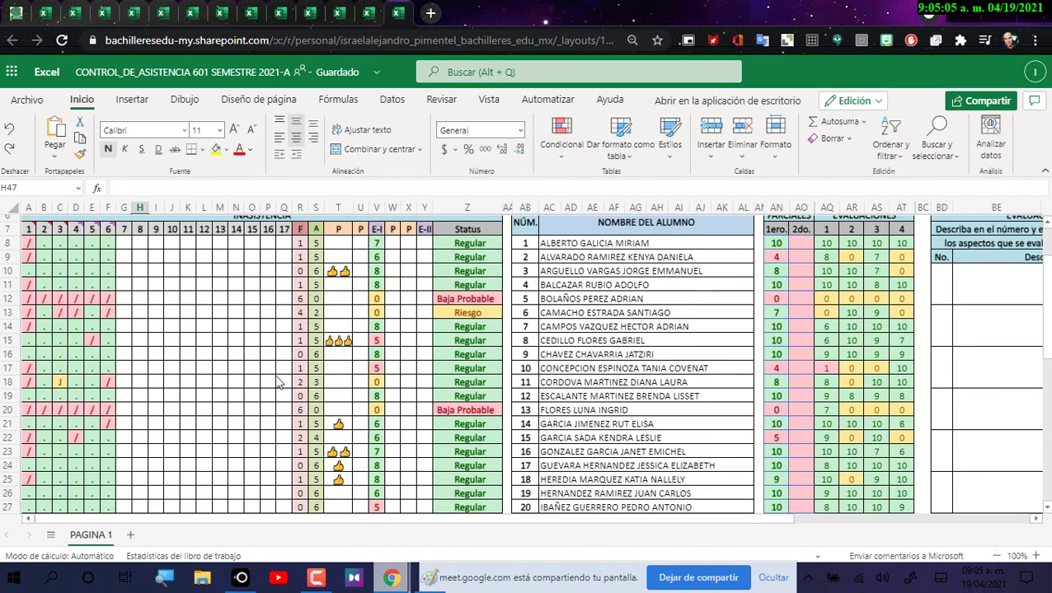
pyautogui.hotkey('alt', 'Tab')
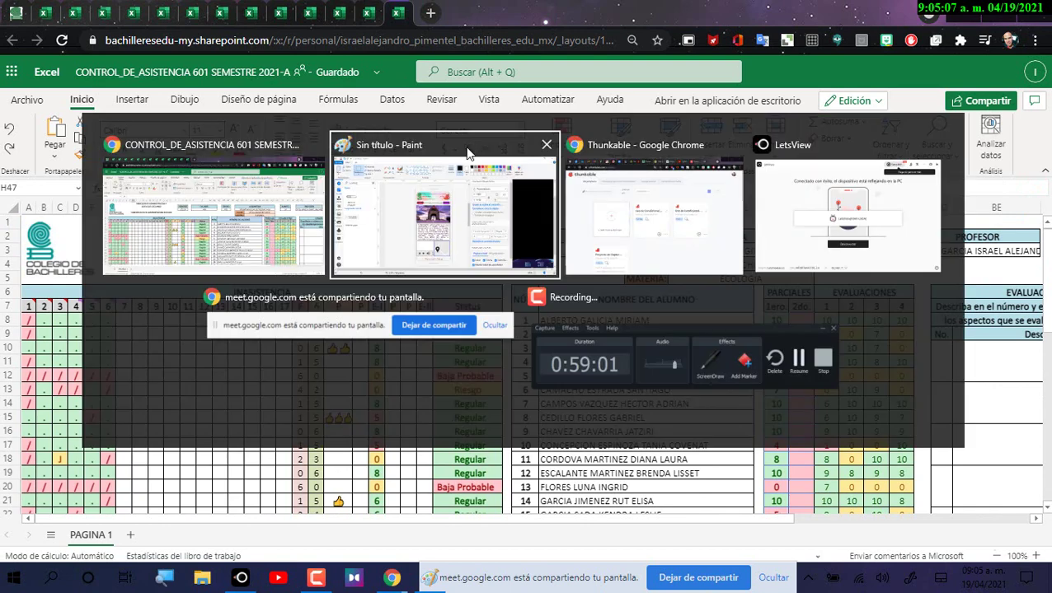
pyautogui.hotkey('alt', 'Tab')
pyautogui.hotkey('alt', 'Tab')
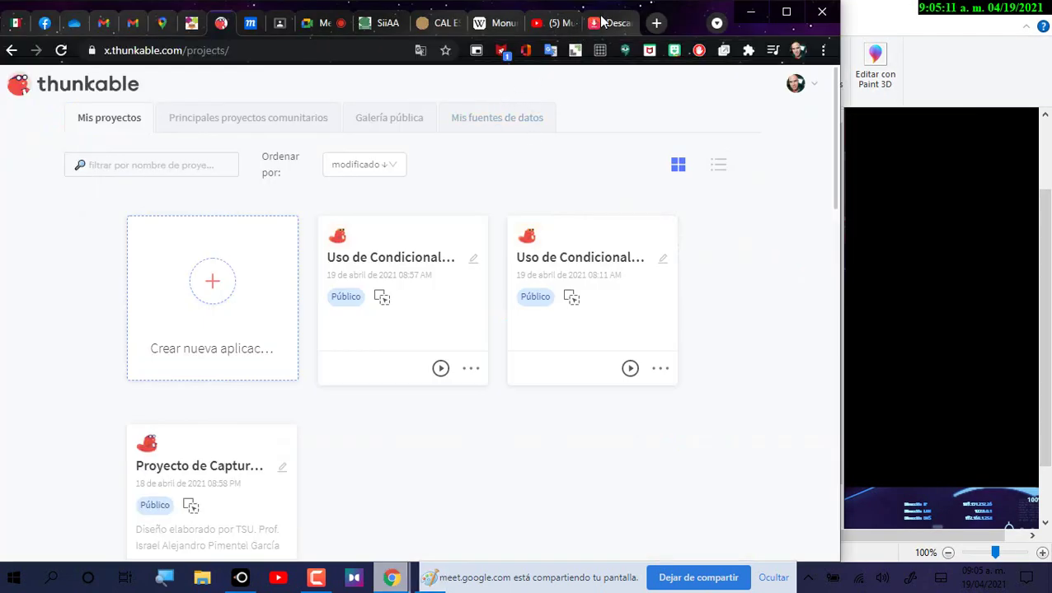
pyautogui.click(749, 12)
pyautogui.click(1032, 10)
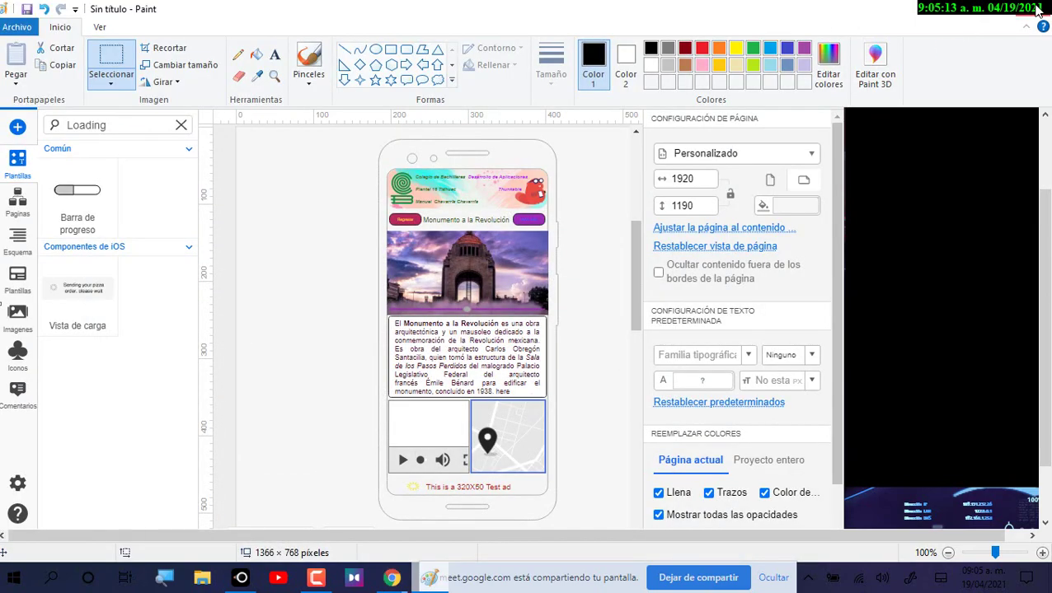
pyautogui.click(528, 290)
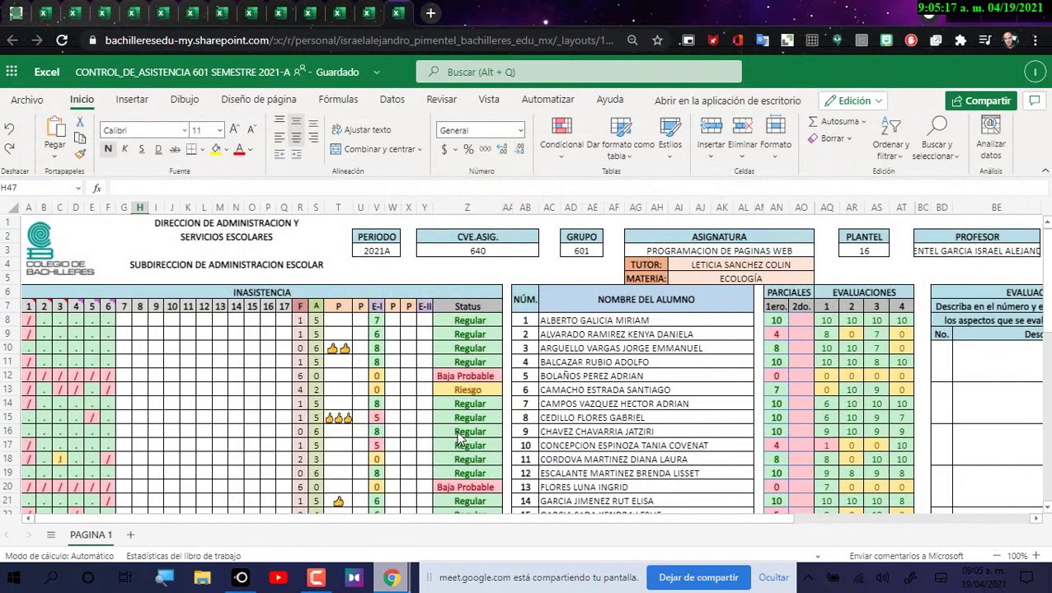
# Step: Change F34's mark from '/' to '.', then switch to the Thunkable window
pyautogui.scroll(-5, 460, 439)
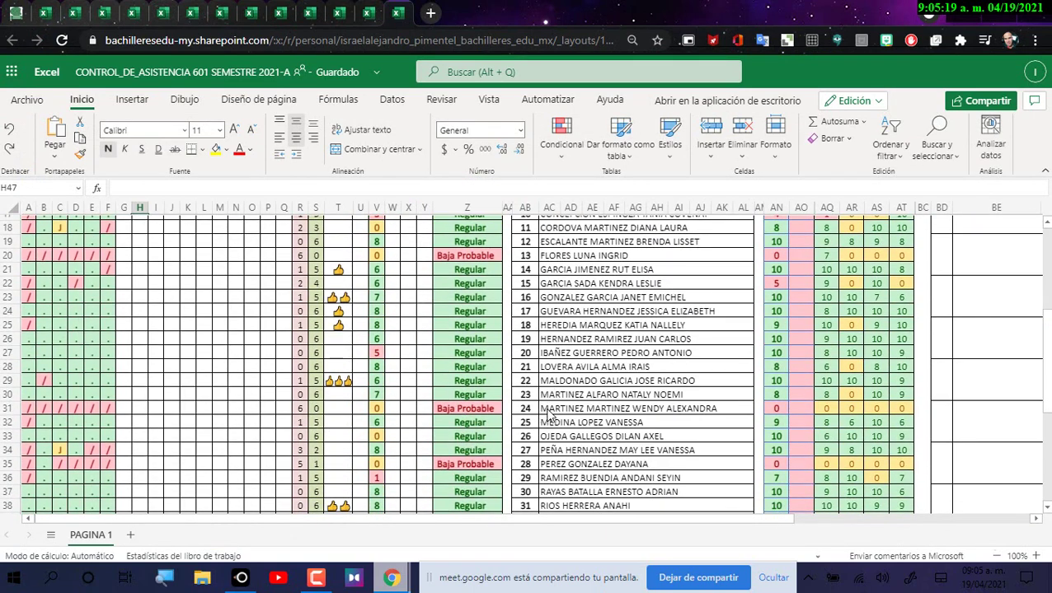
pyautogui.scroll(3, 554, 289)
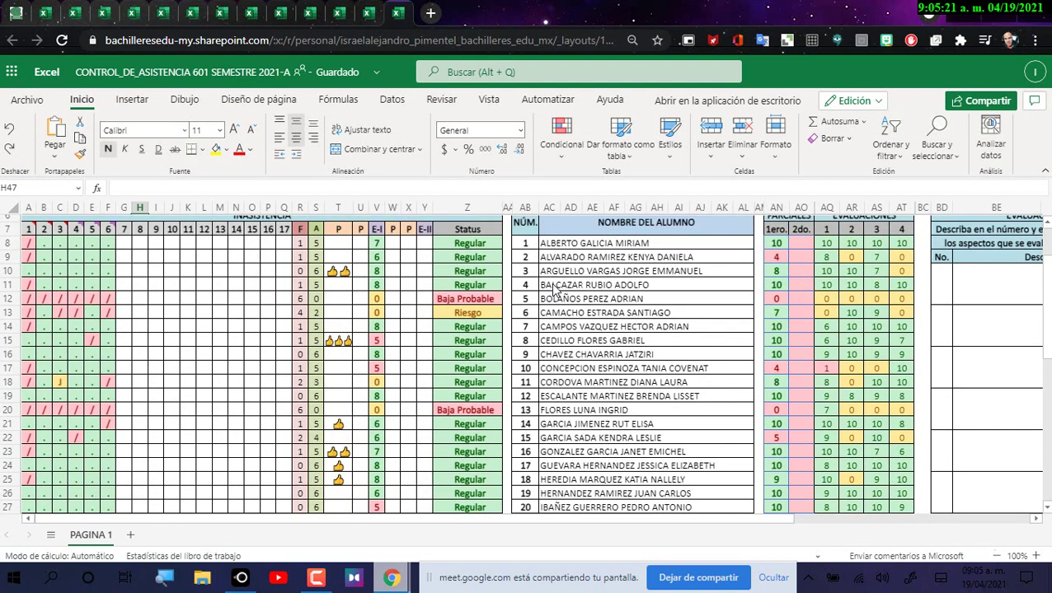
pyautogui.scroll(-3, 551, 412)
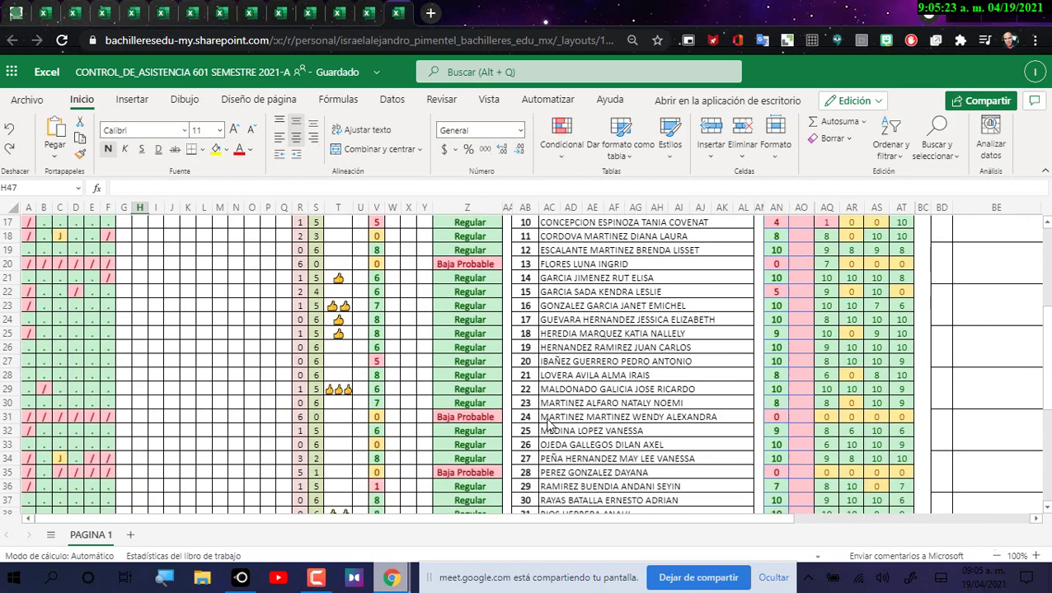
pyautogui.click(558, 452)
pyautogui.click(112, 455)
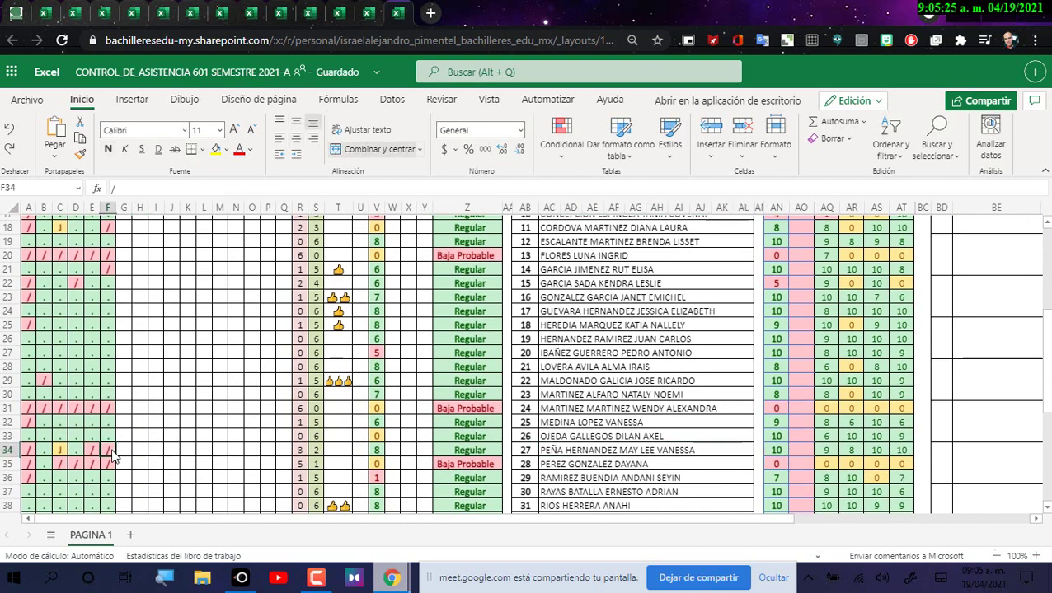
pyautogui.click(122, 450)
pyautogui.click(114, 478)
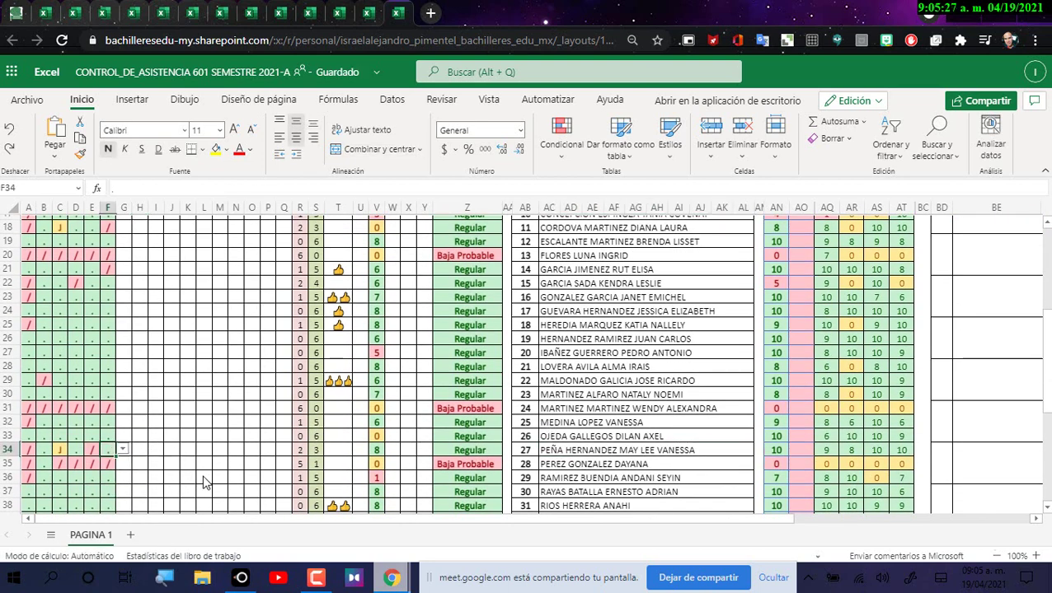
pyautogui.hotkey('alt', 'Tab')
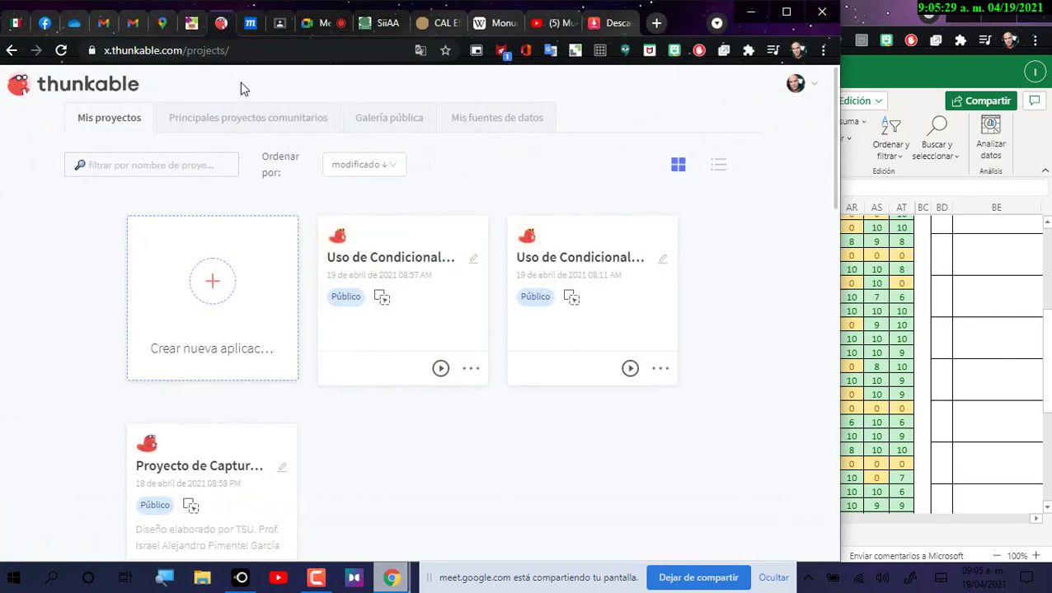
# Step: Close the y2mate download, YouTube and Wikipedia tabs
pyautogui.click(556, 23)
pyautogui.click(610, 22)
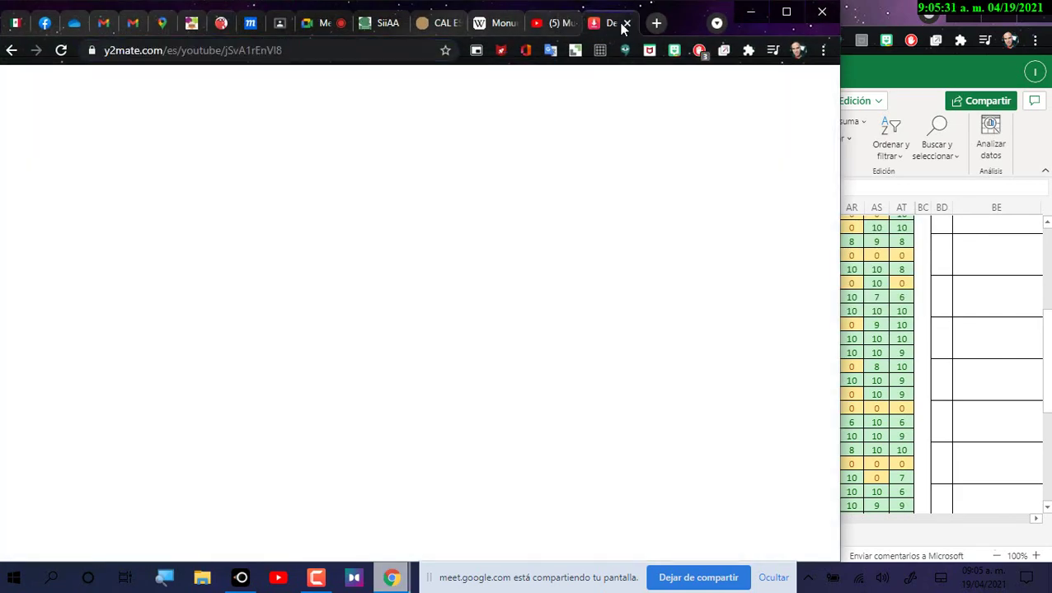
pyautogui.click(628, 23)
pyautogui.click(627, 22)
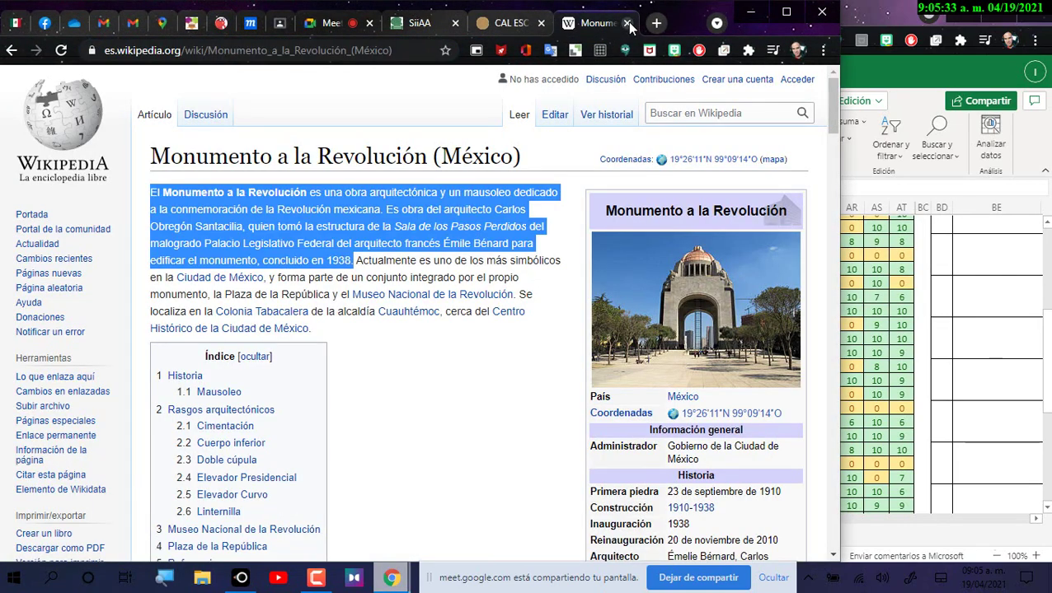
pyautogui.click(628, 24)
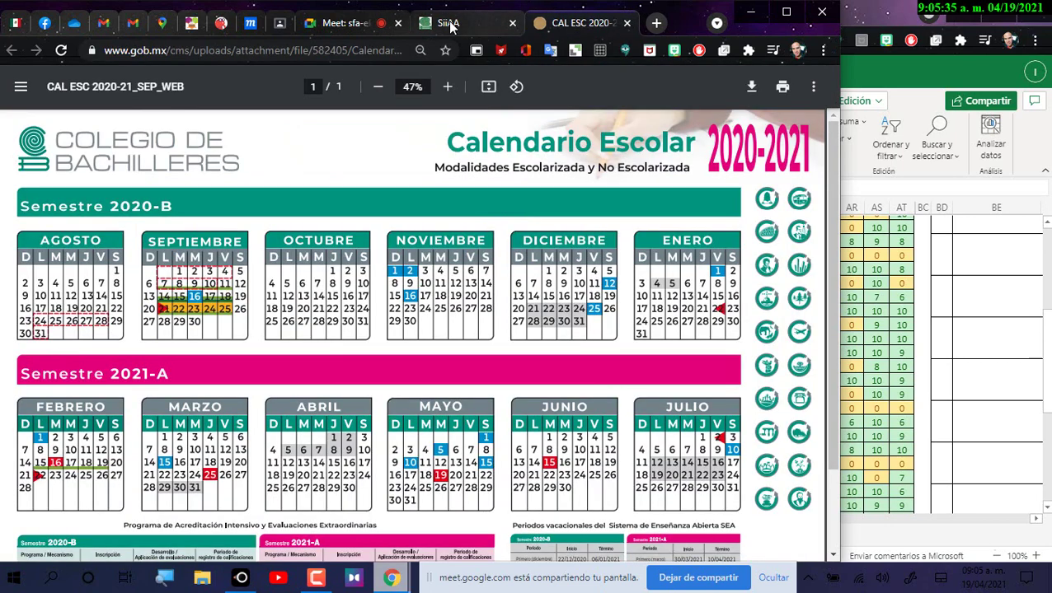
# Step: Read the Google Meet chat messages, then return to the Excel workbook
pyautogui.click(449, 25)
pyautogui.click(355, 24)
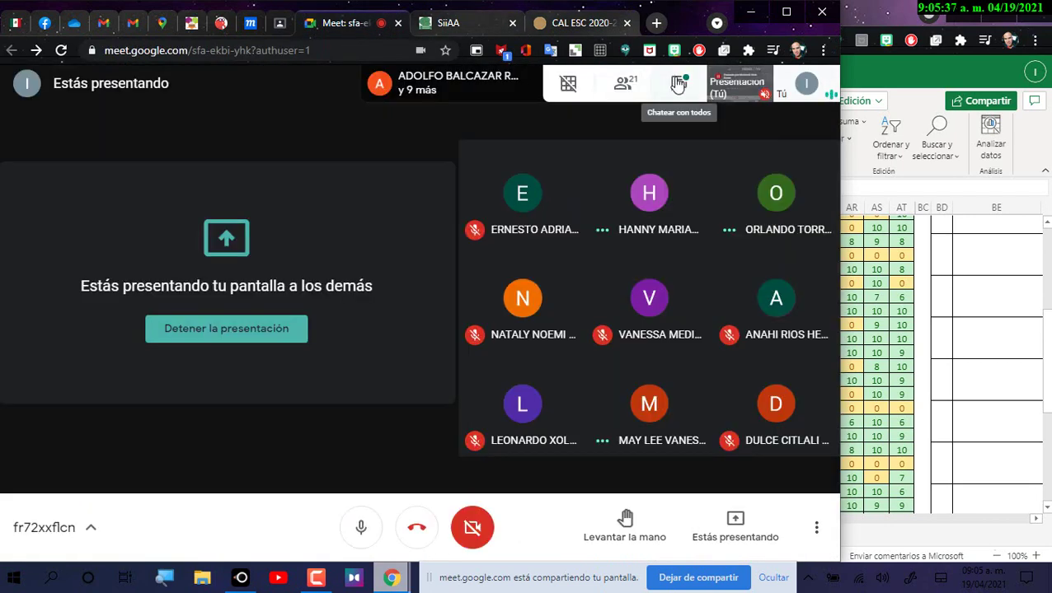
pyautogui.click(674, 148)
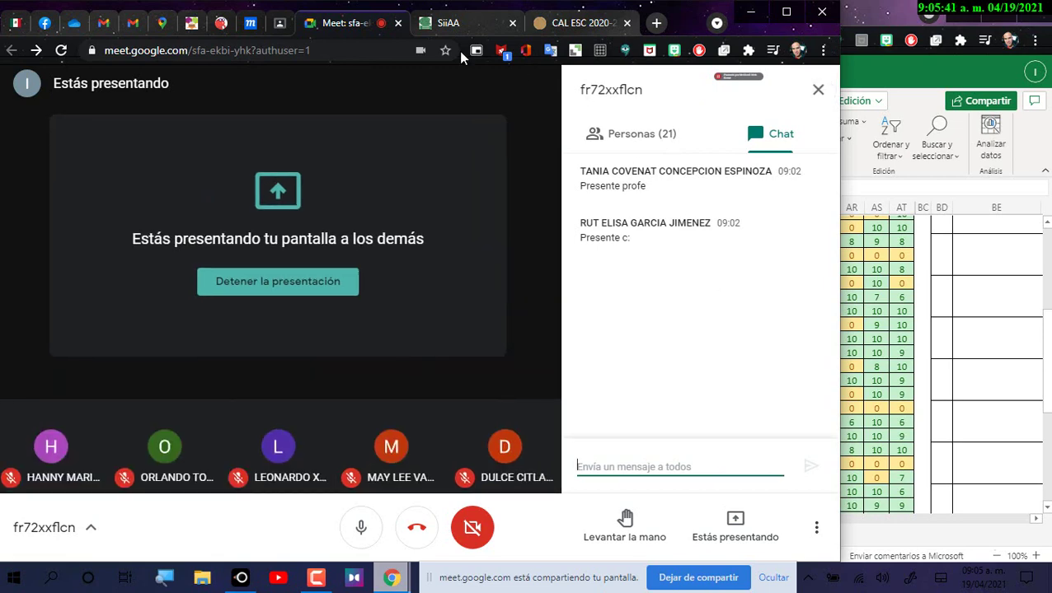
pyautogui.hotkey('alt', 'Tab')
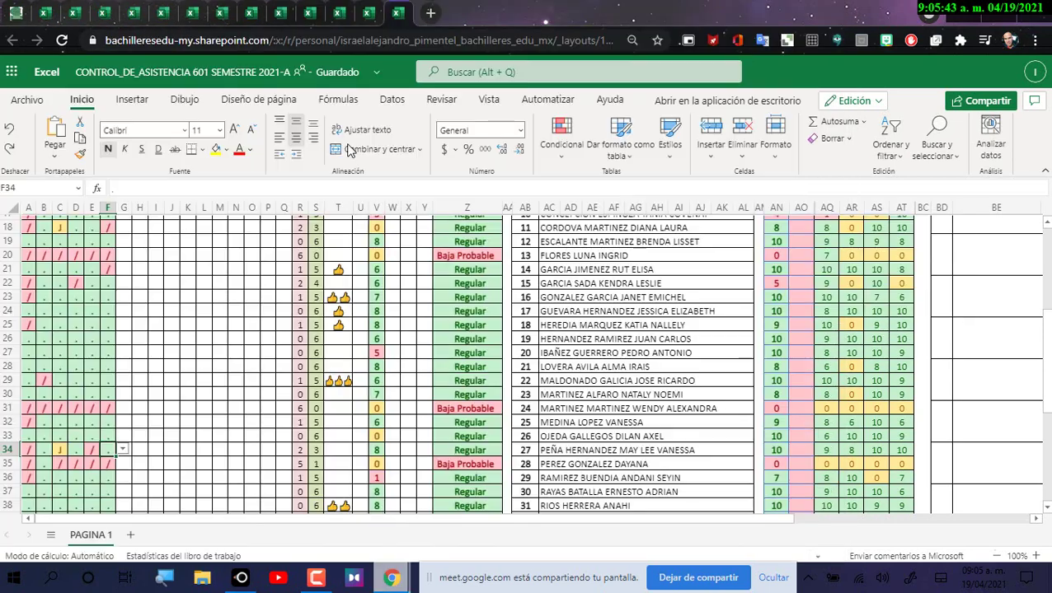
# Step: Change F21's mark from '/' to '.', then minimize Excel to reveal the Meet chat
pyautogui.click(583, 272)
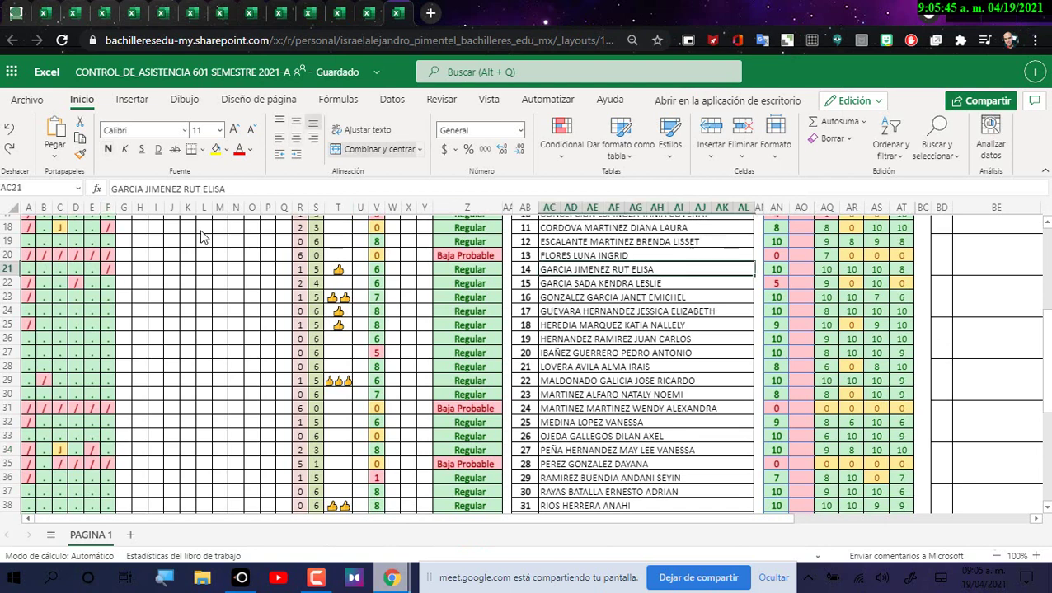
pyautogui.click(114, 270)
pyautogui.click(122, 270)
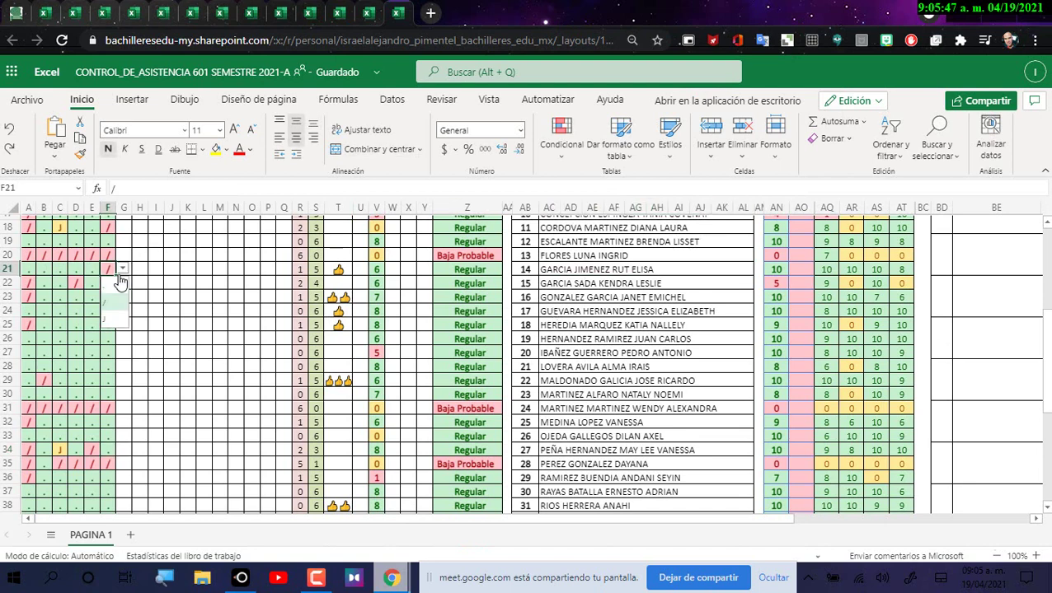
pyautogui.click(112, 294)
pyautogui.scroll(2, 283, 321)
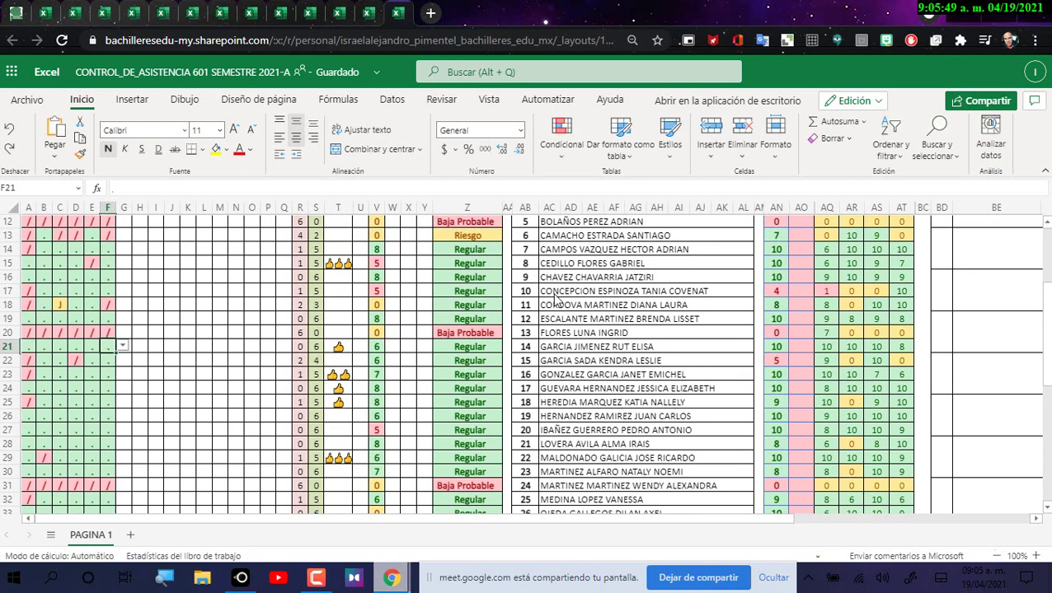
pyautogui.click(549, 291)
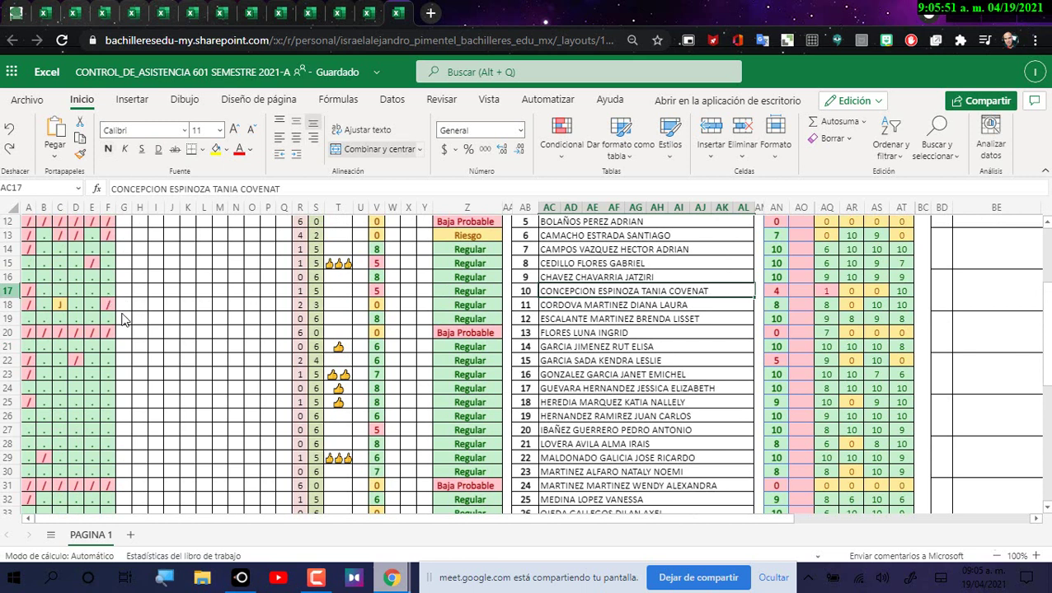
pyautogui.click(957, 11)
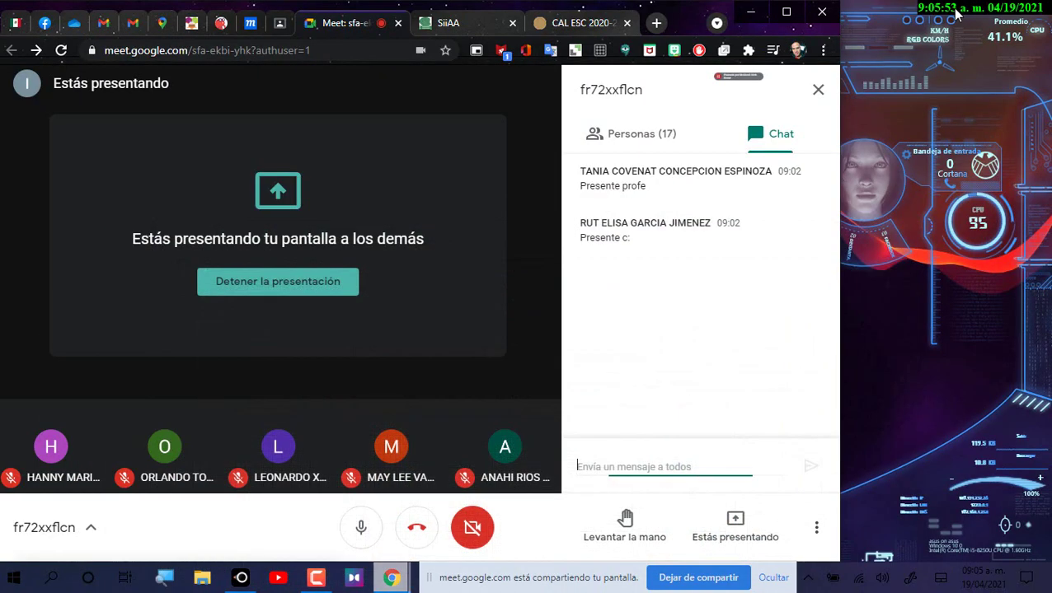